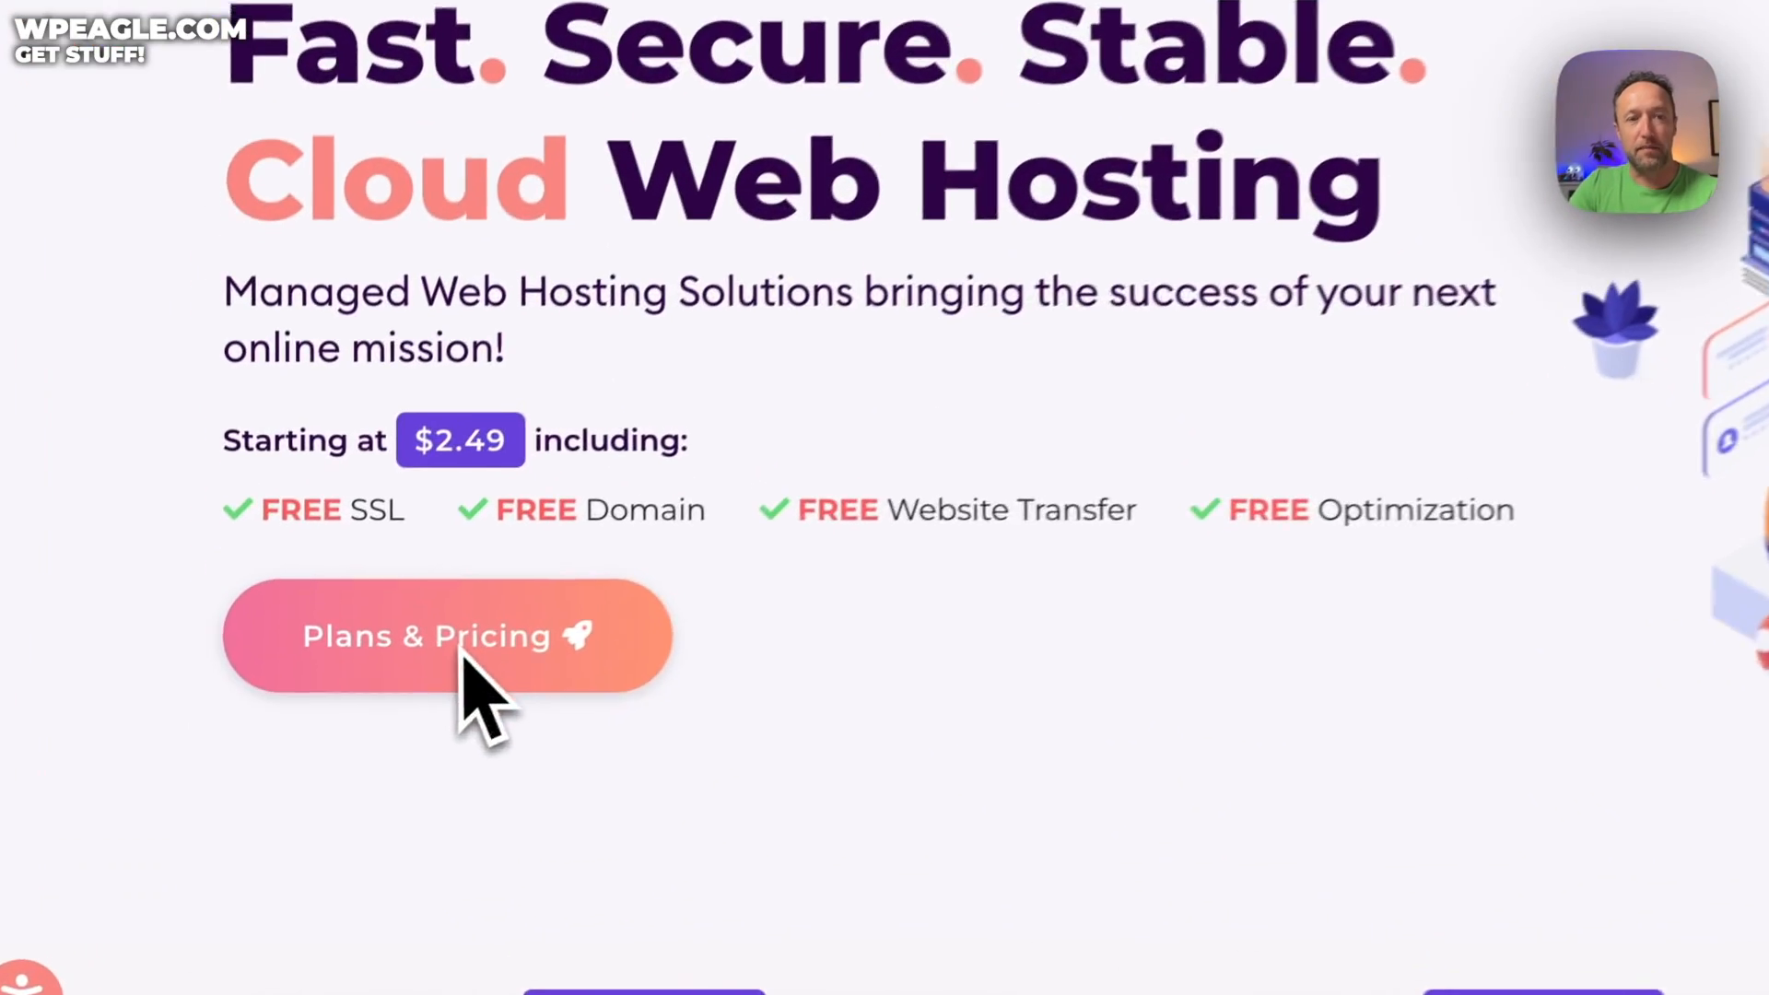
# Review HostArmada's plan cards and start an order for the Start Dock plan at $2.49/mo
pyautogui.click(415, 715)
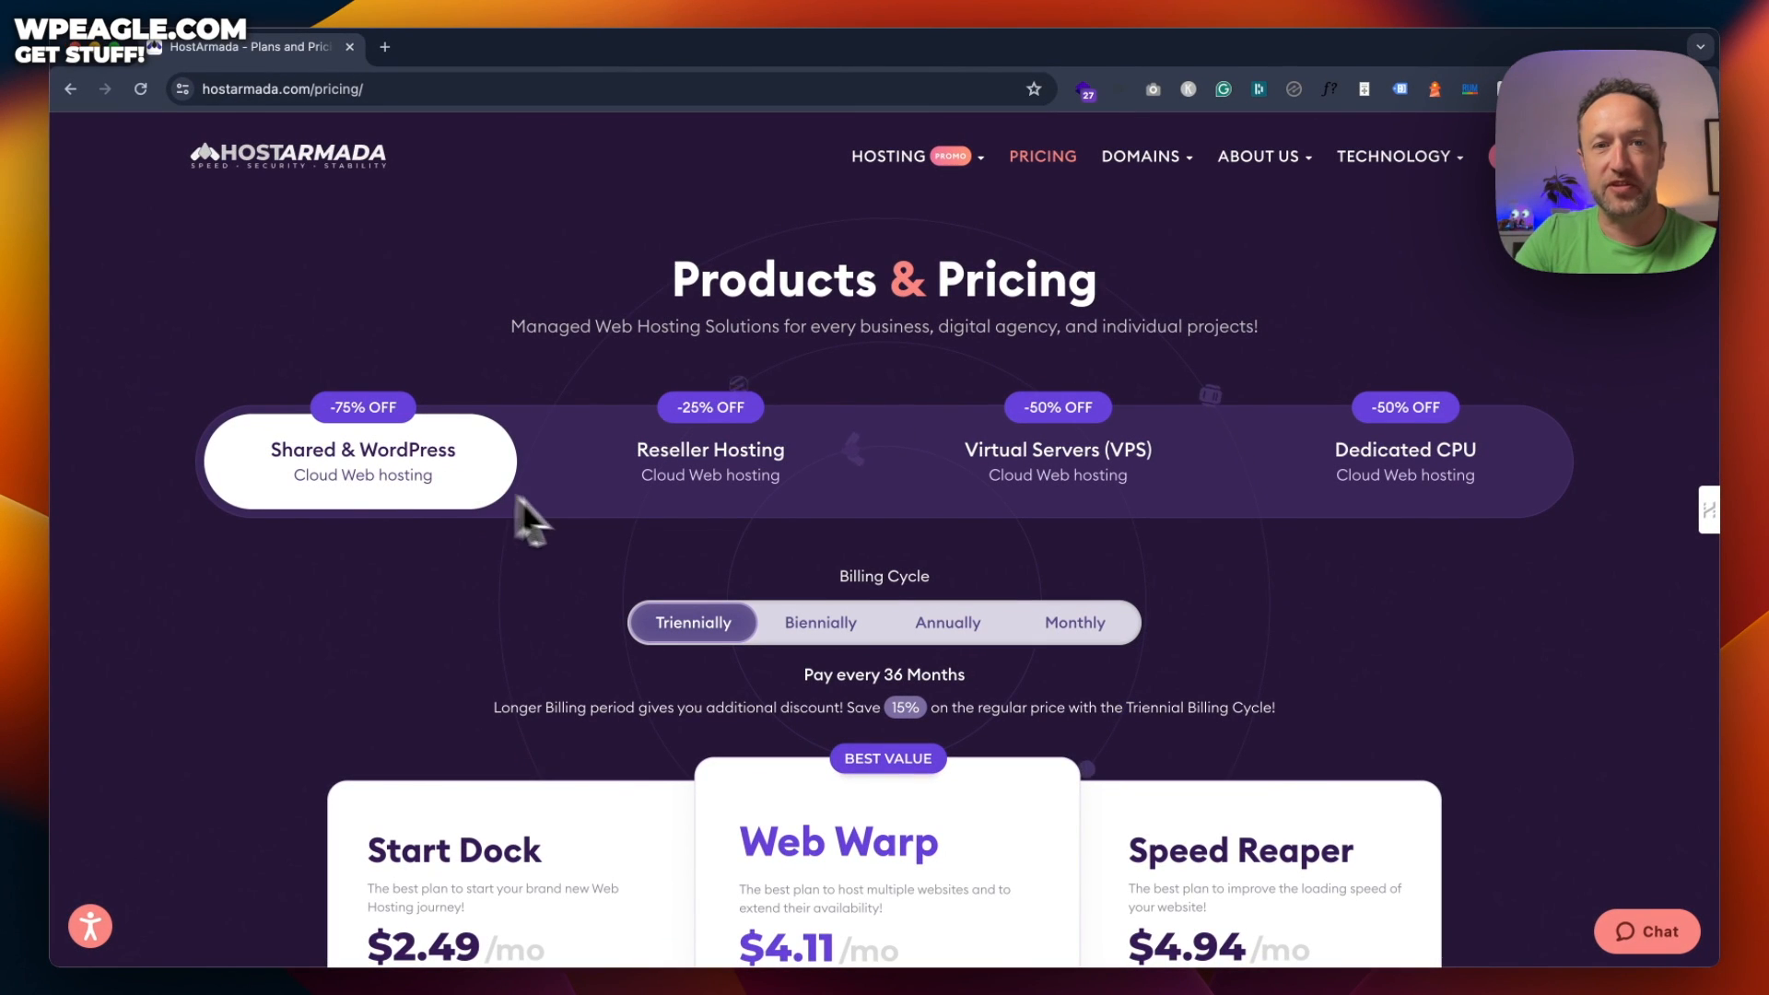
pyautogui.scroll(-4, 883, 470)
pyautogui.scroll(-3, 882, 470)
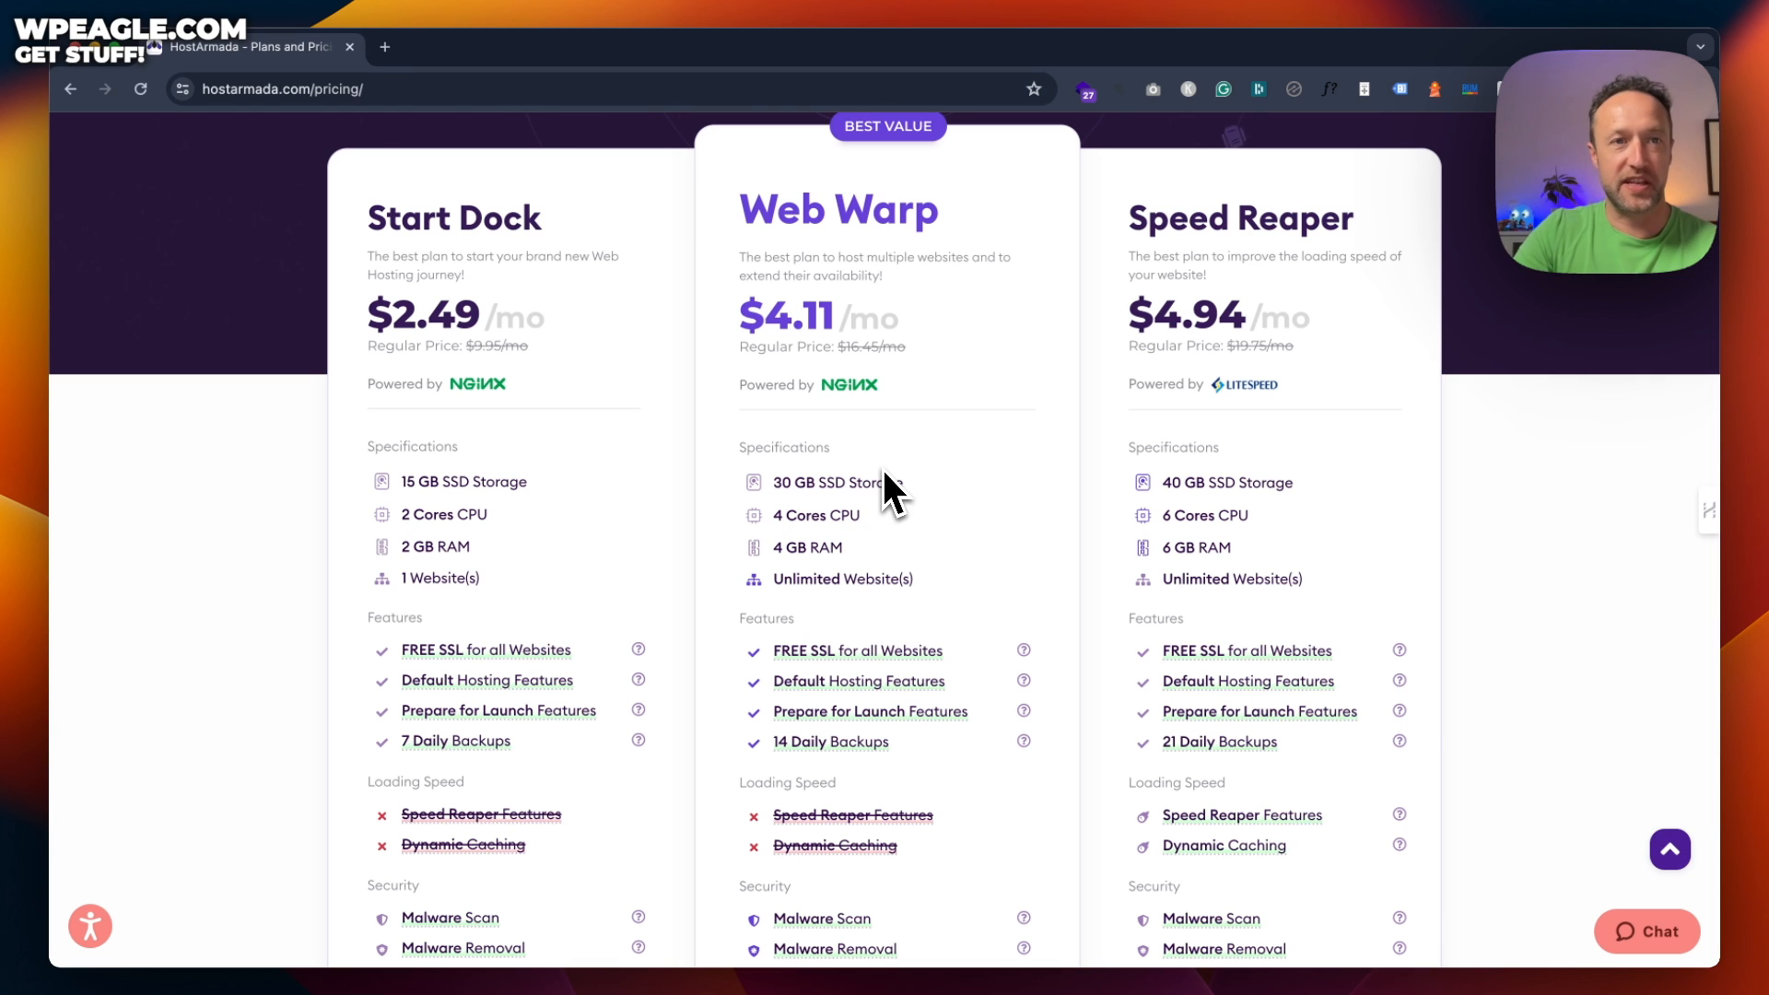
pyautogui.scroll(-2, 552, 360)
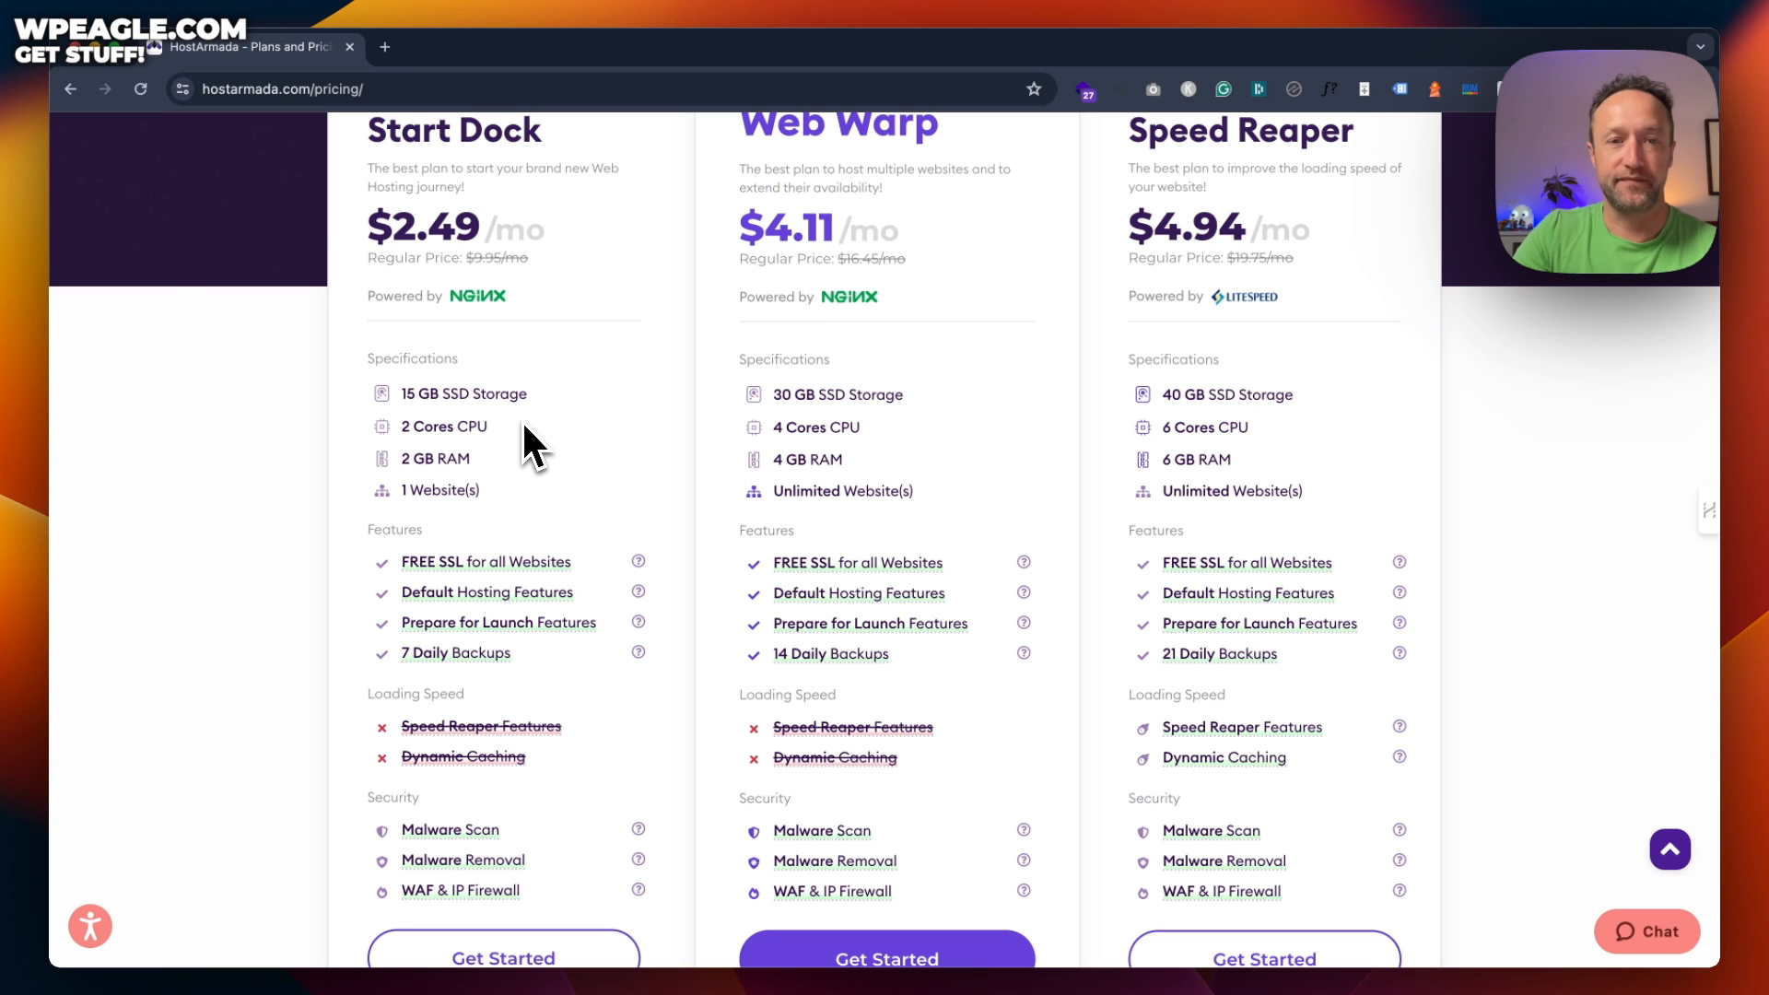
pyautogui.scroll(-3, 524, 426)
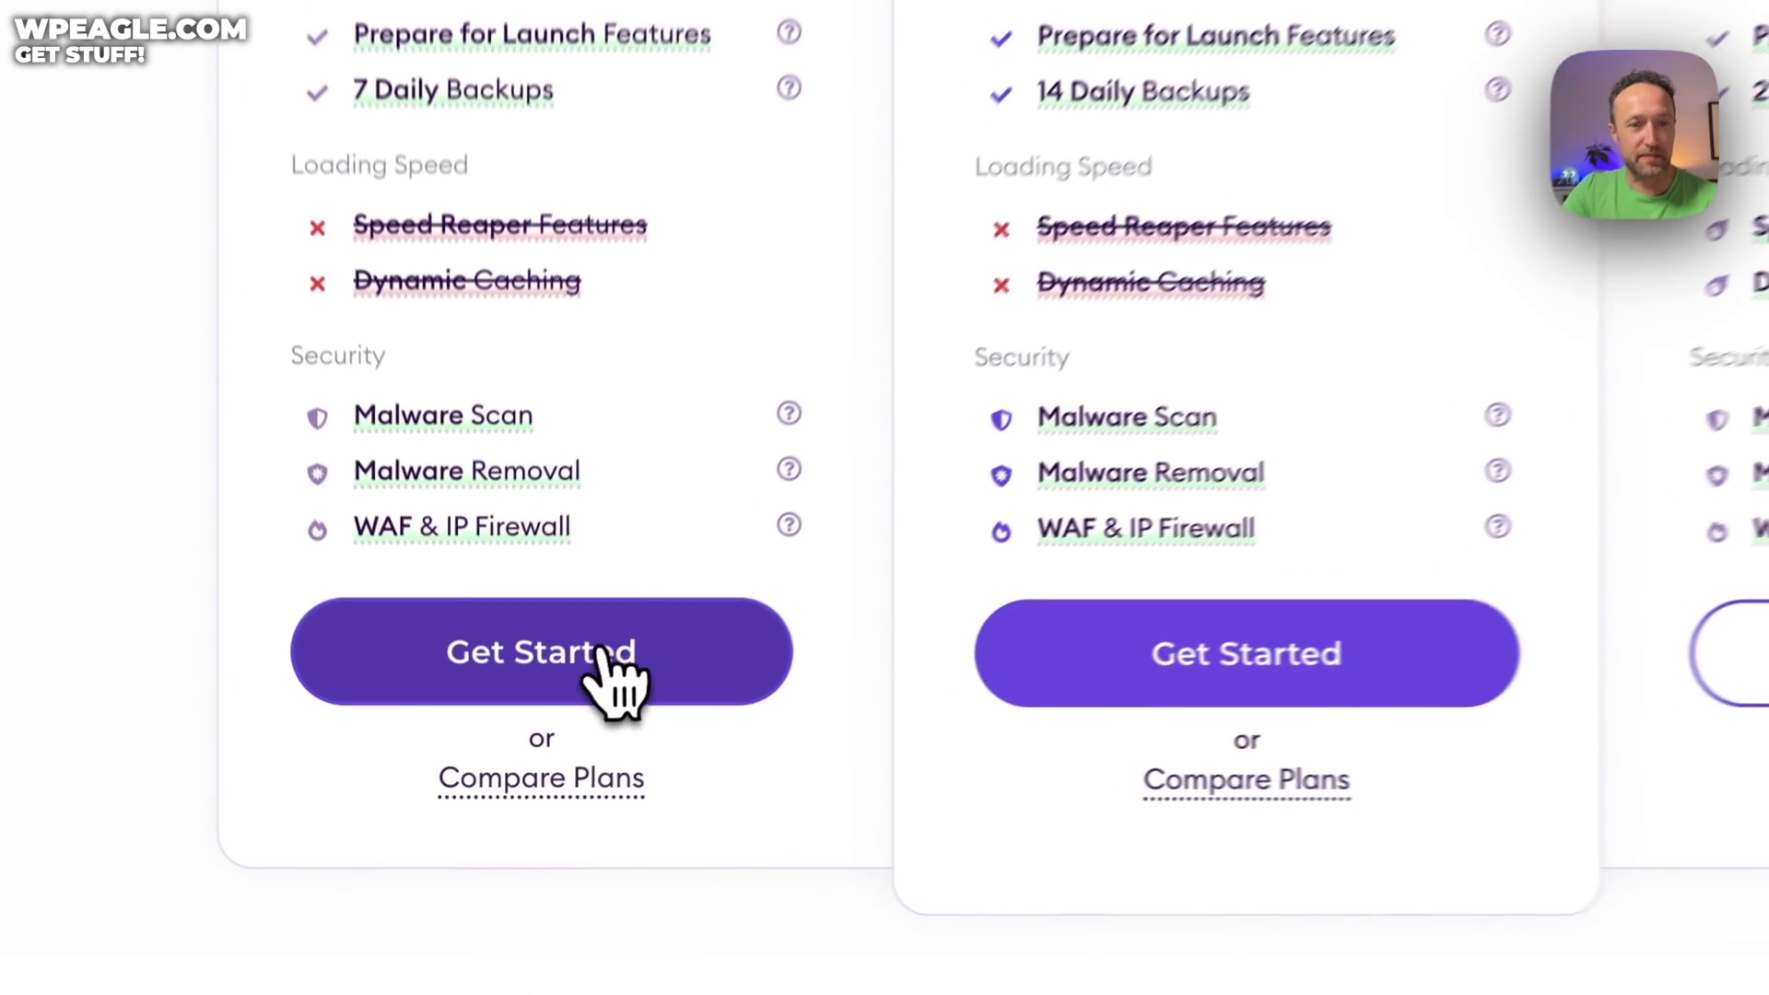
pyautogui.click(600, 649)
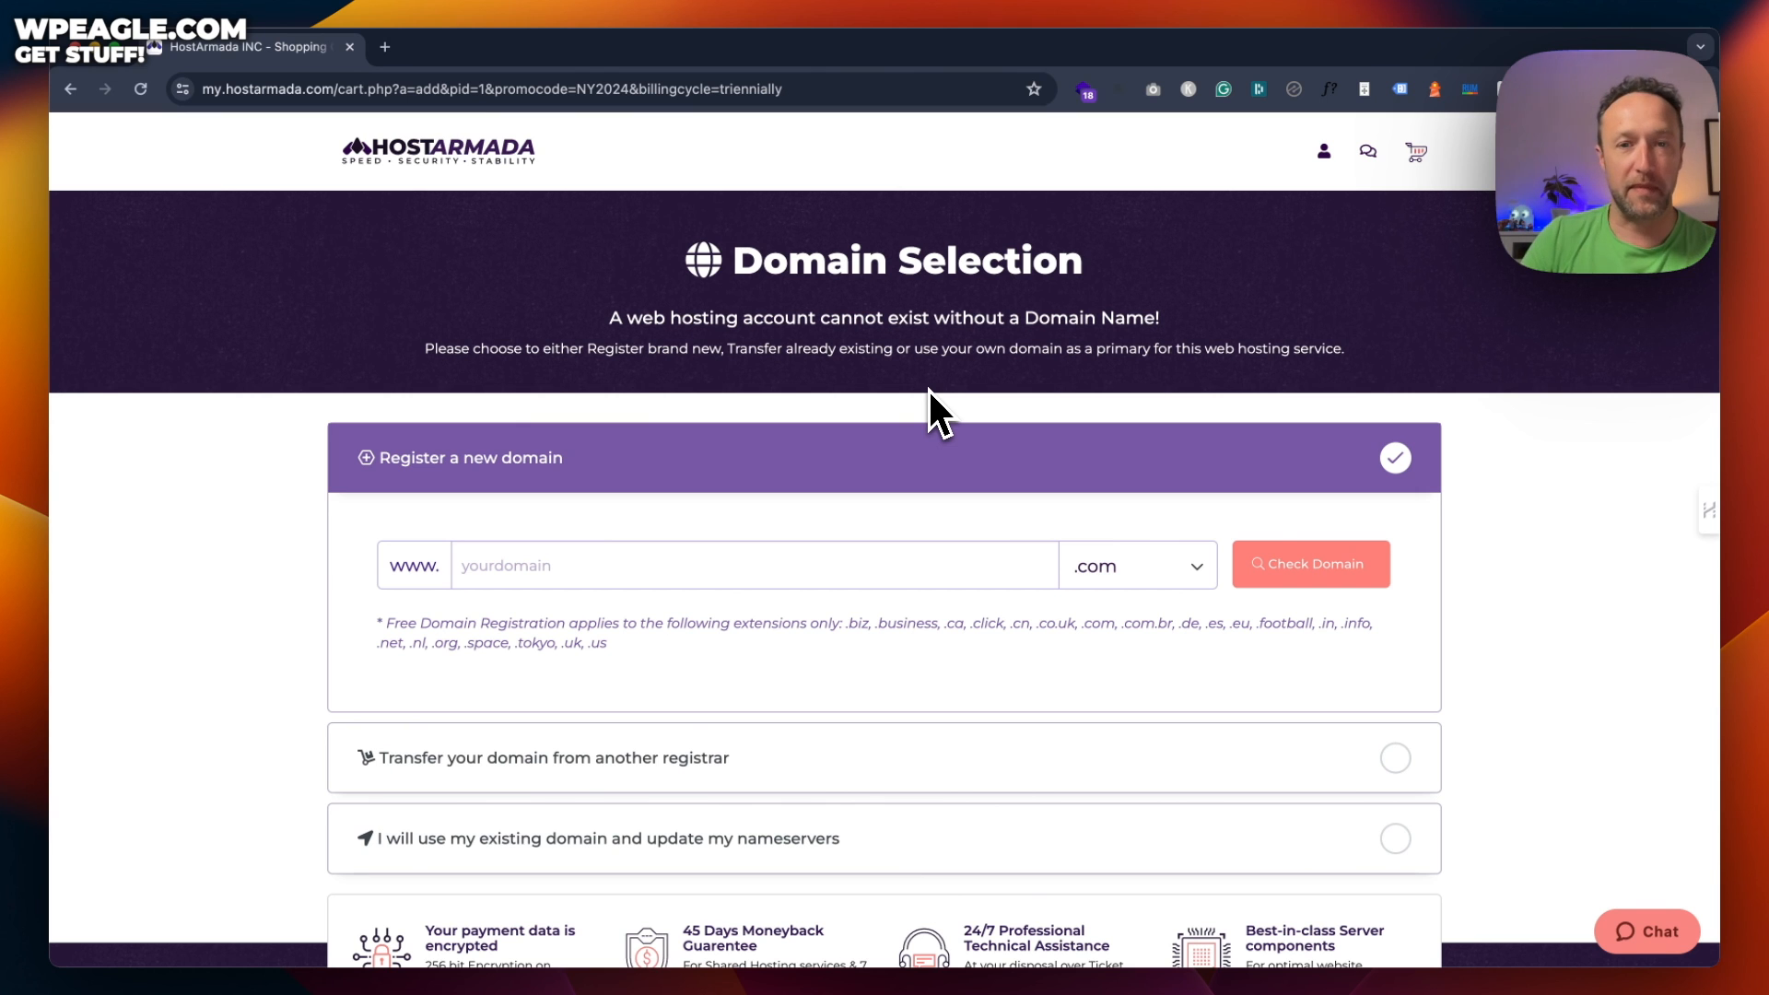
# Register the new domain wpeagletraveldemo.com, confirm it is available, and continue
pyautogui.scroll(-3, 929, 390)
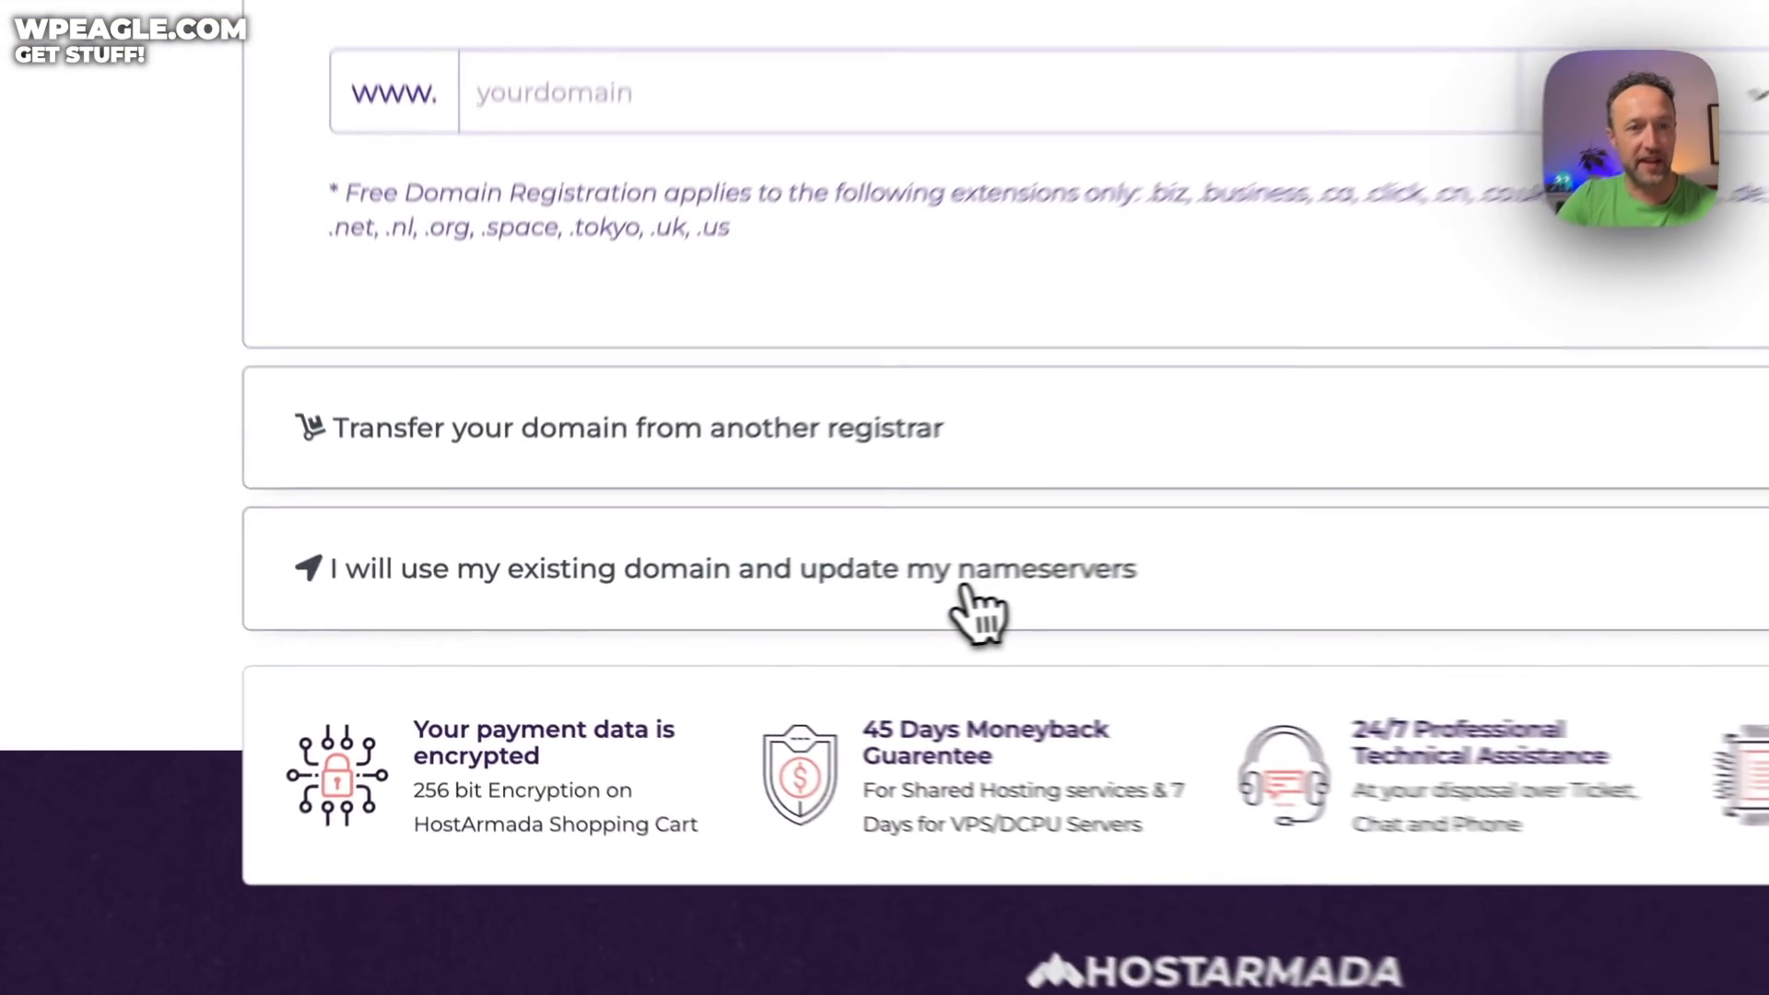
pyautogui.click(699, 610)
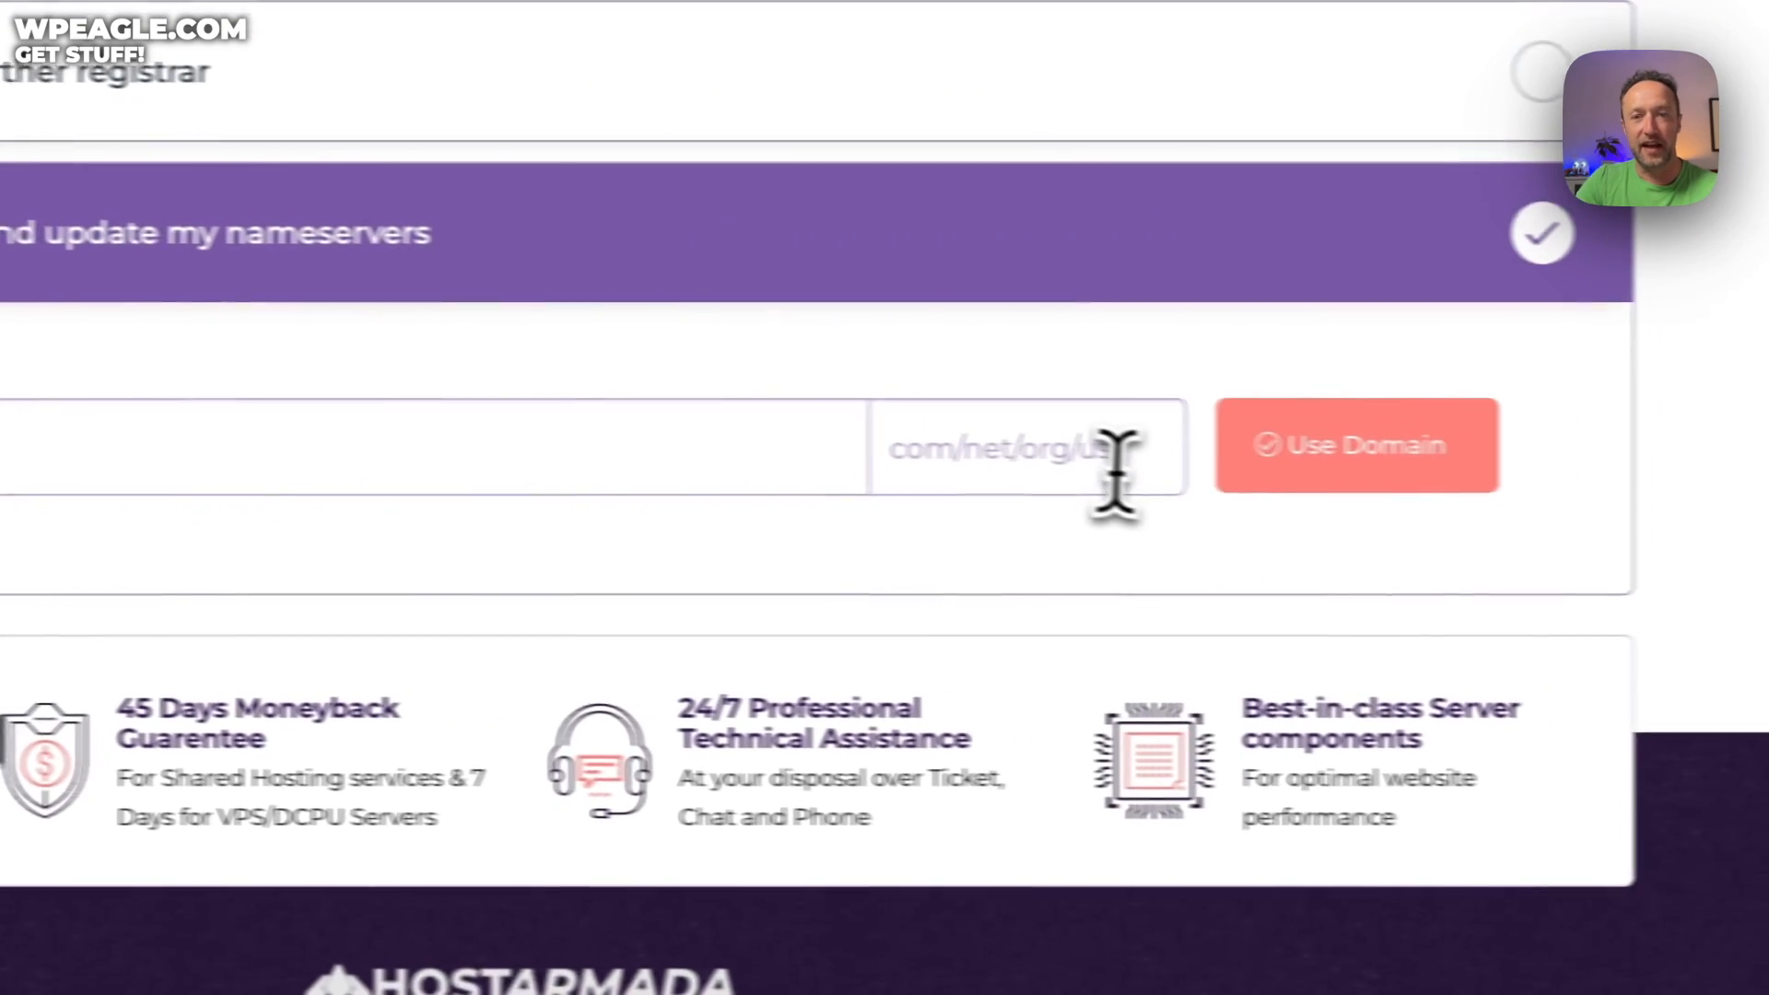
pyautogui.click(1725, 480)
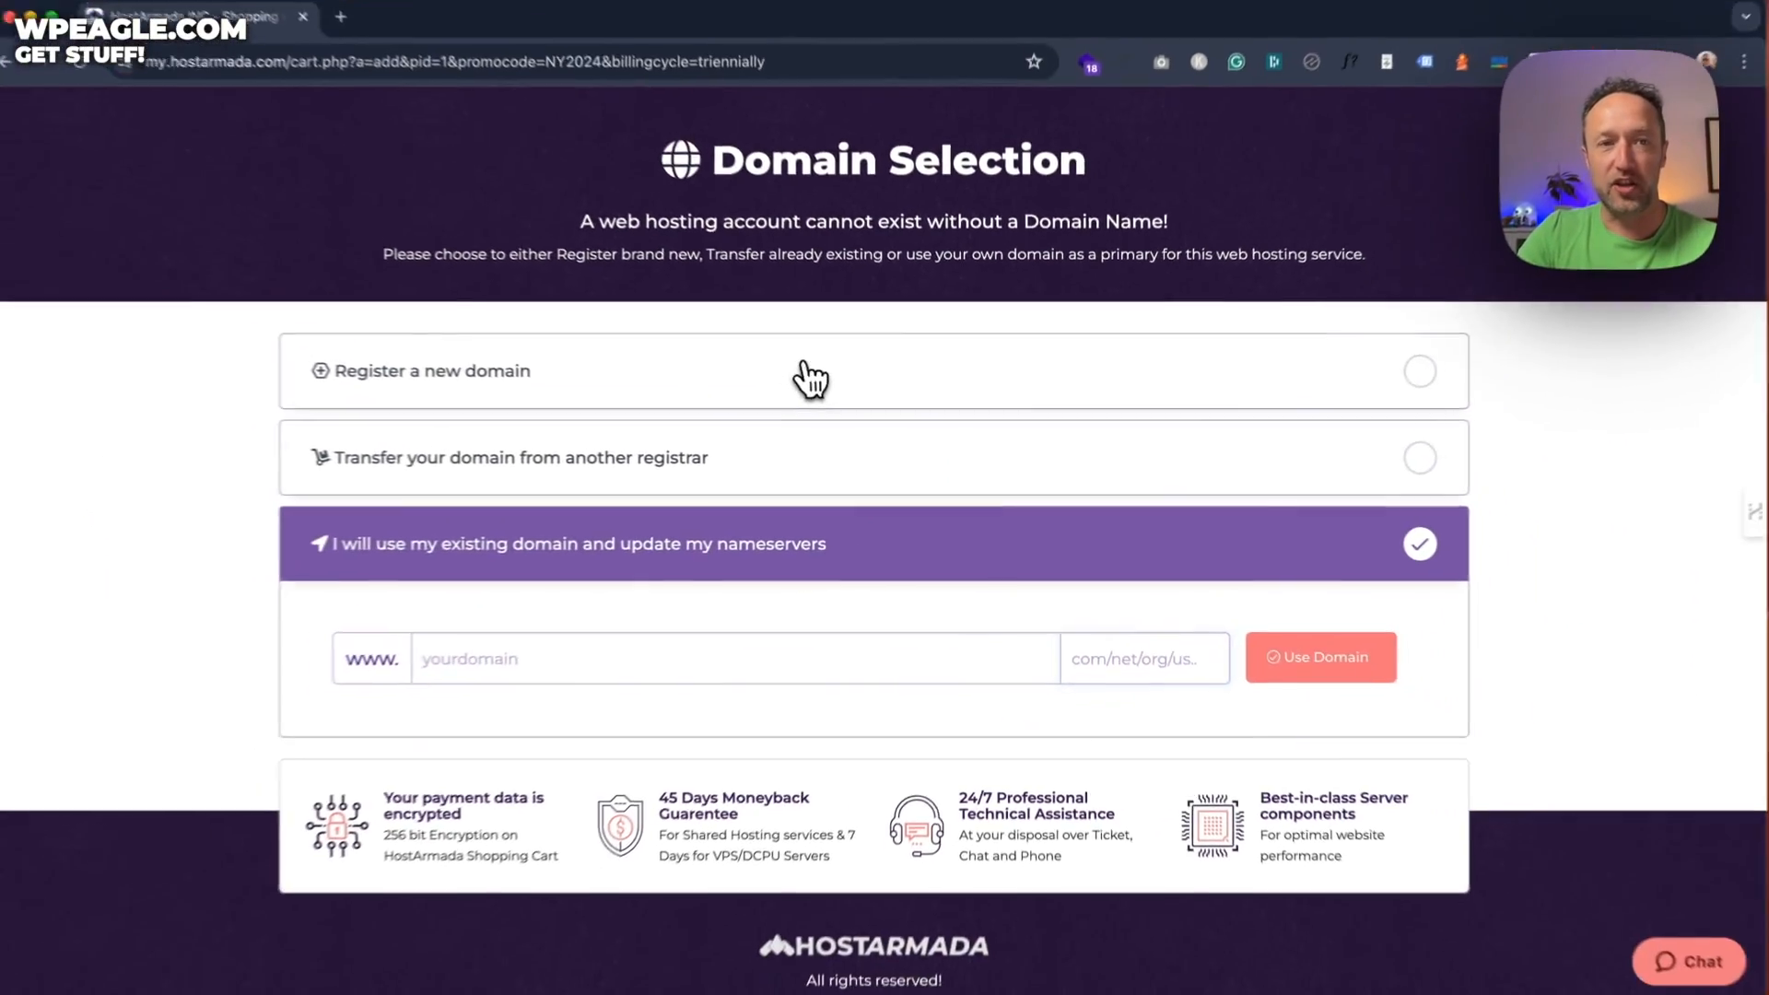
pyautogui.click(594, 276)
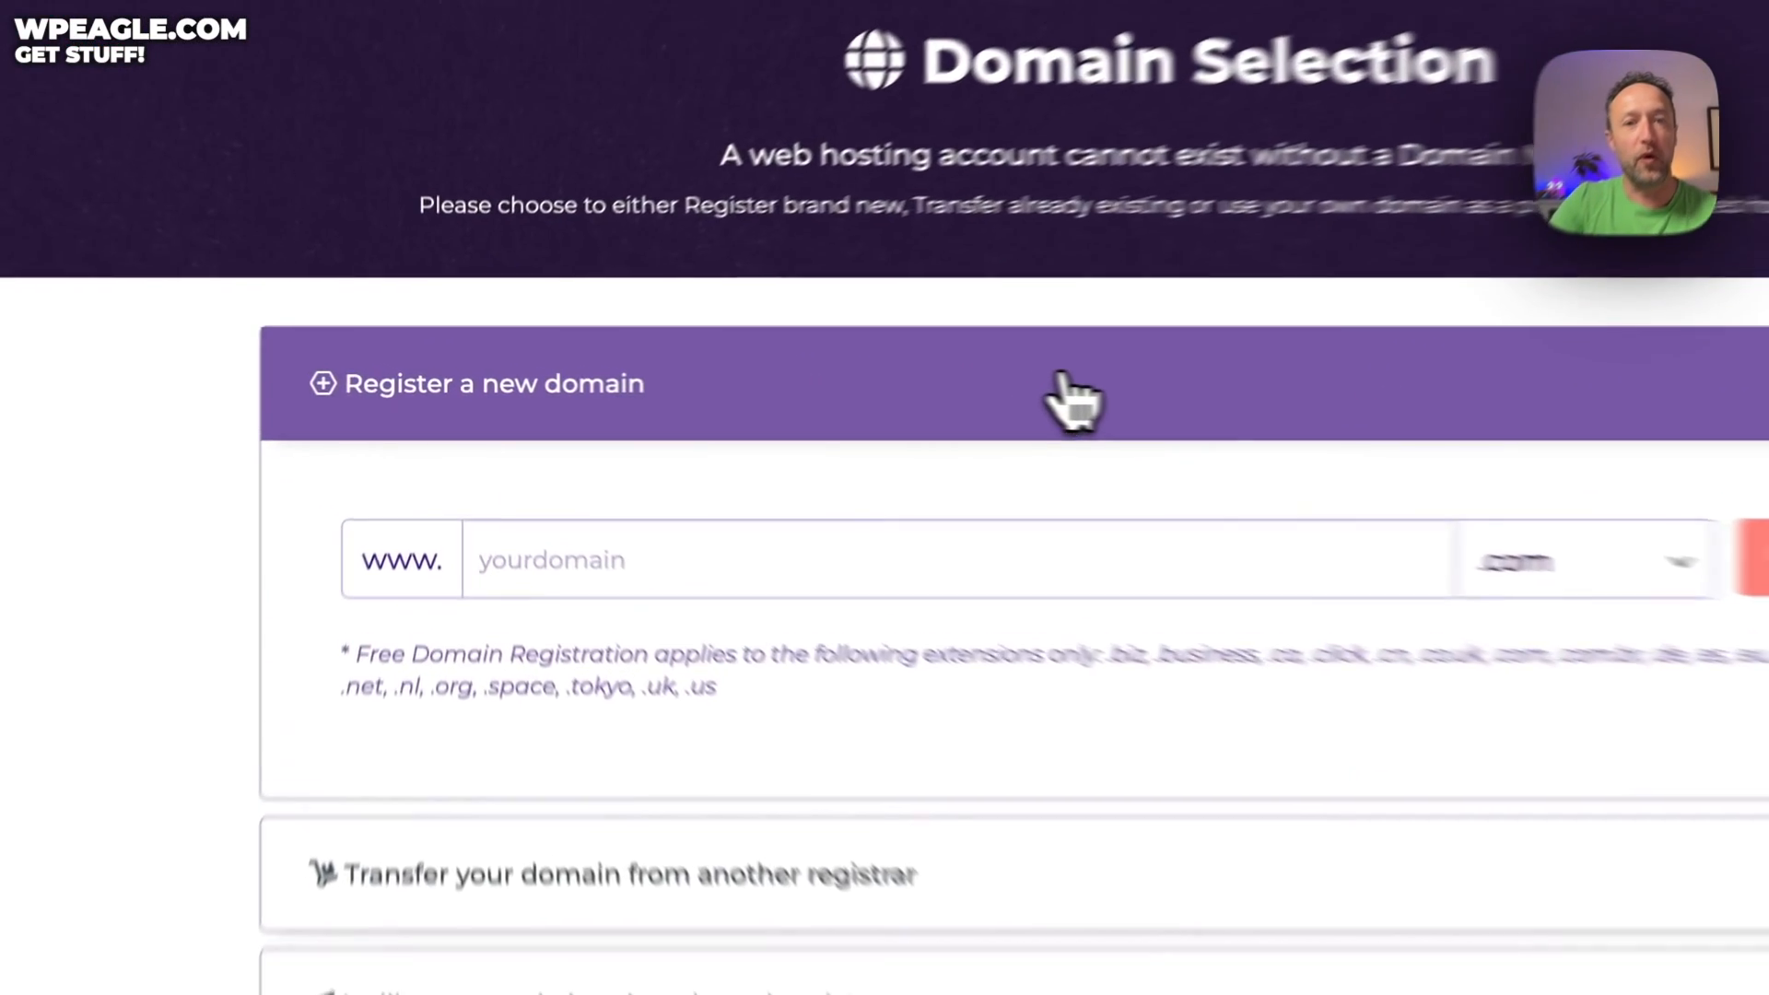
pyautogui.click(817, 376)
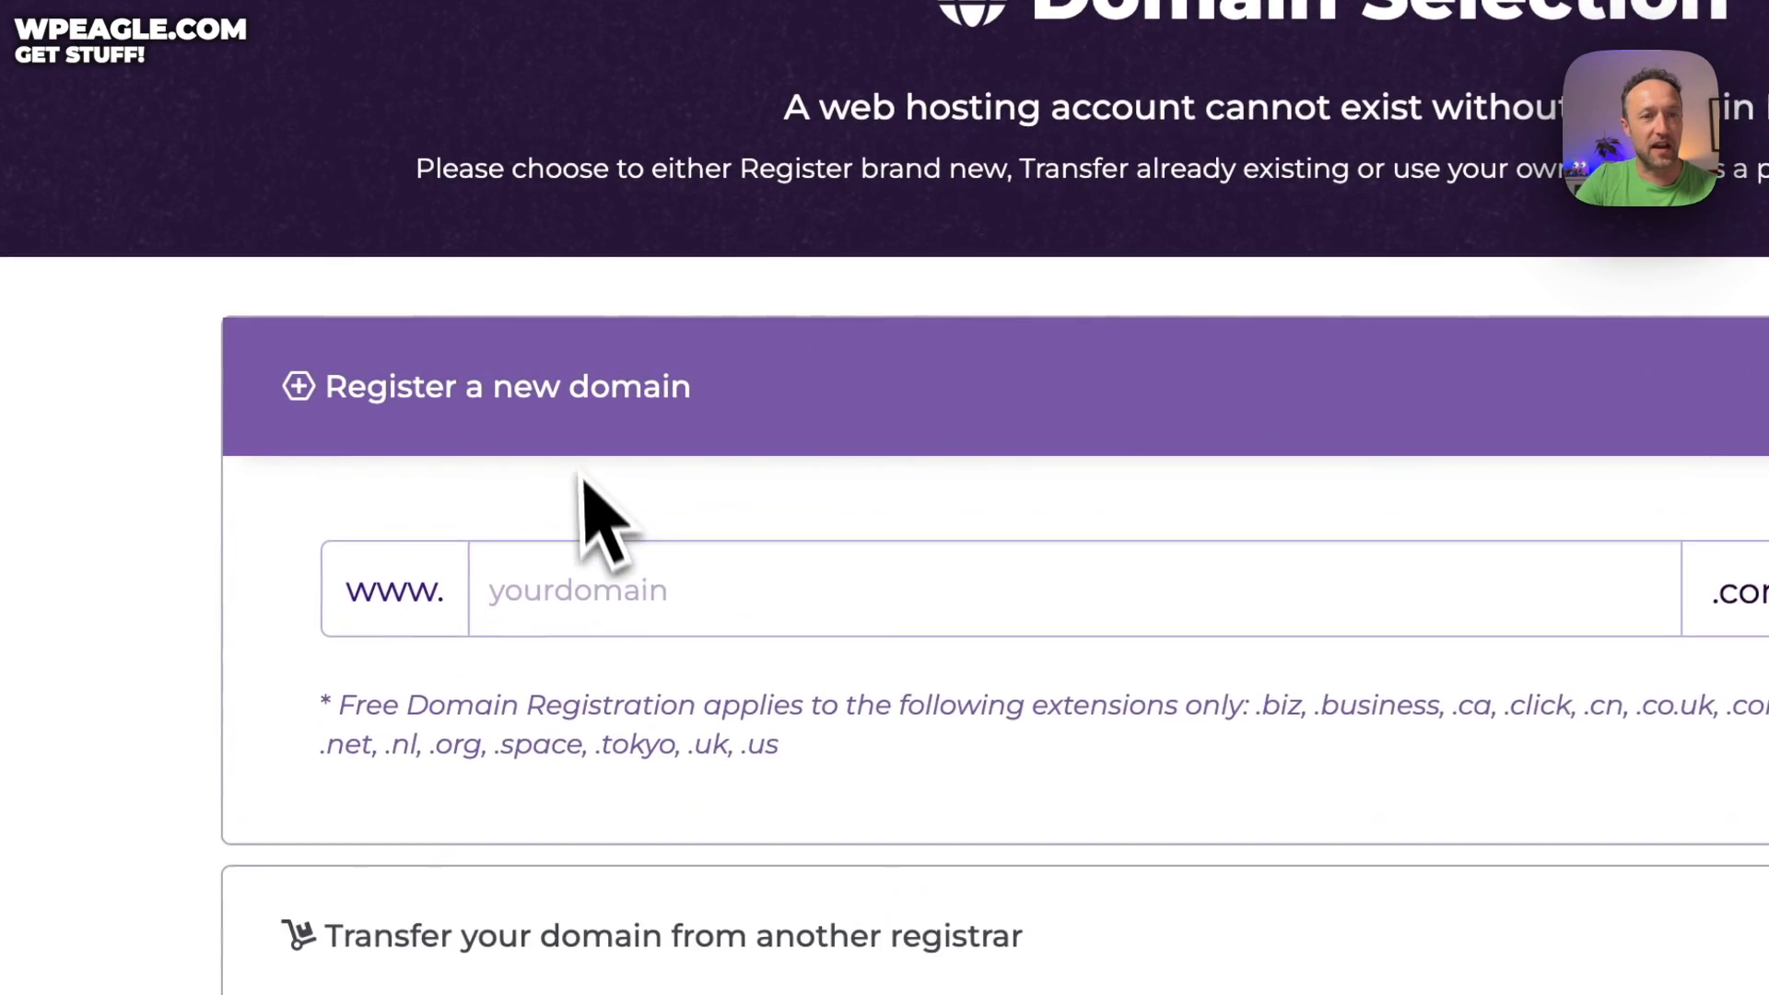
pyautogui.click(492, 492)
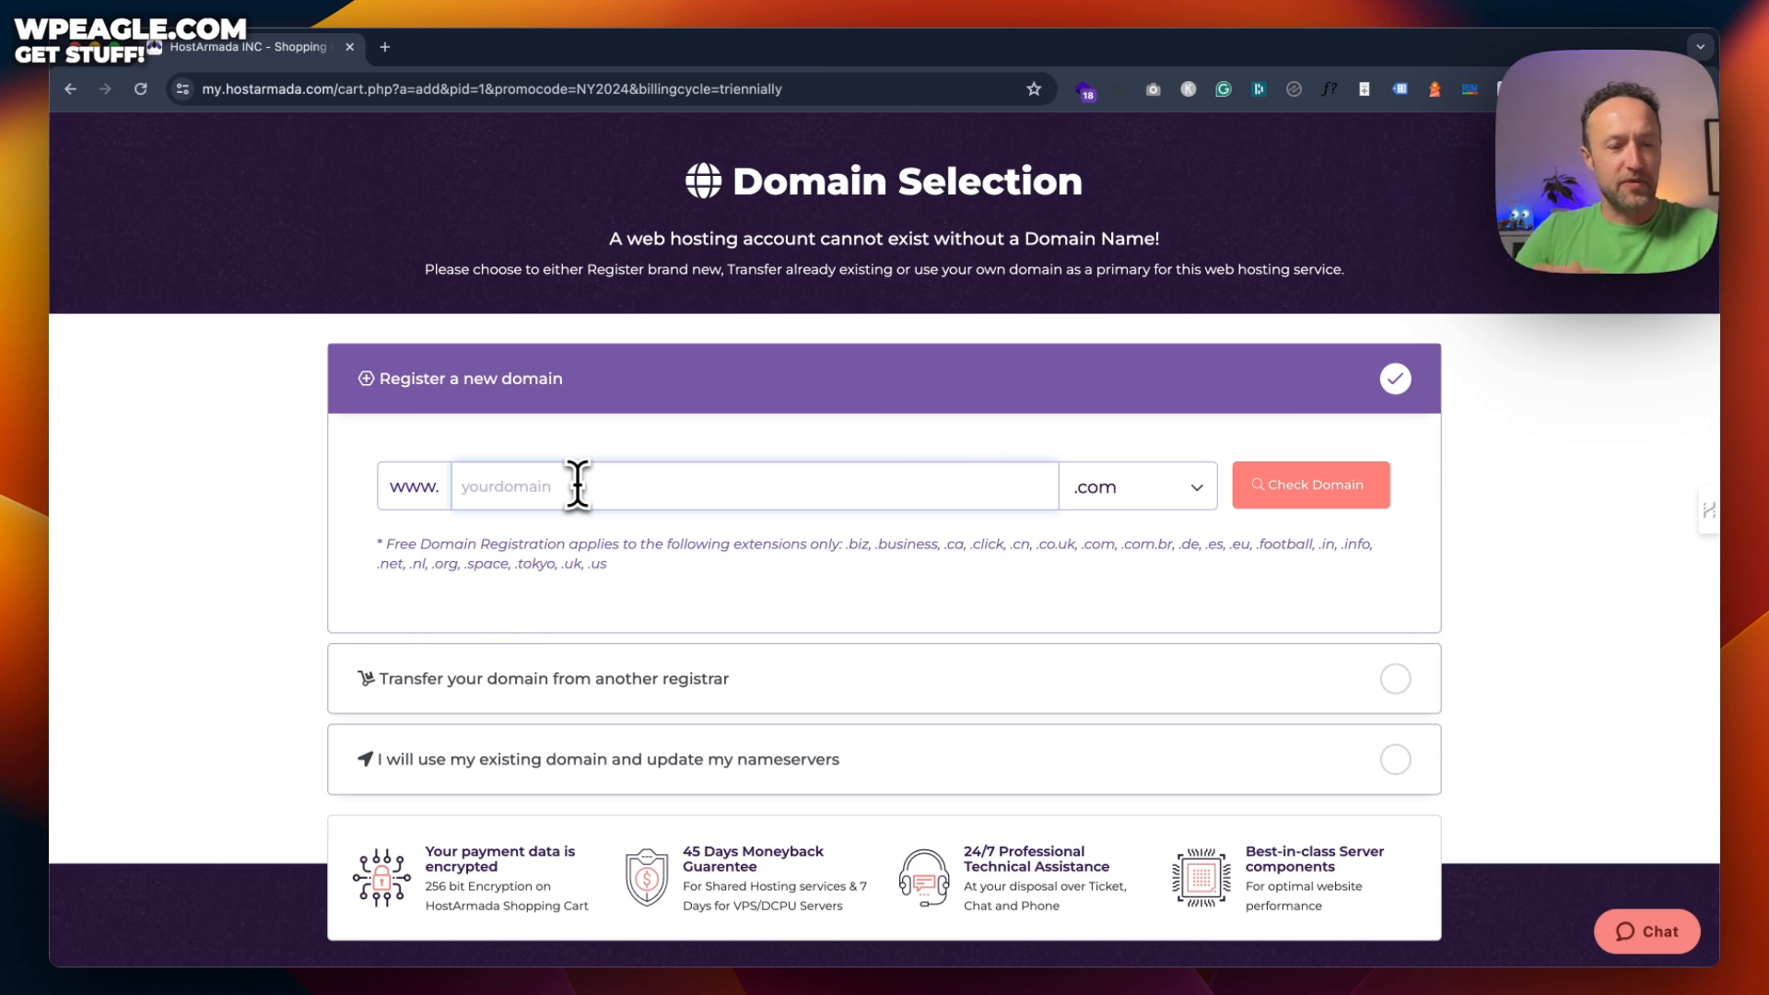
pyautogui.write('wpeag')
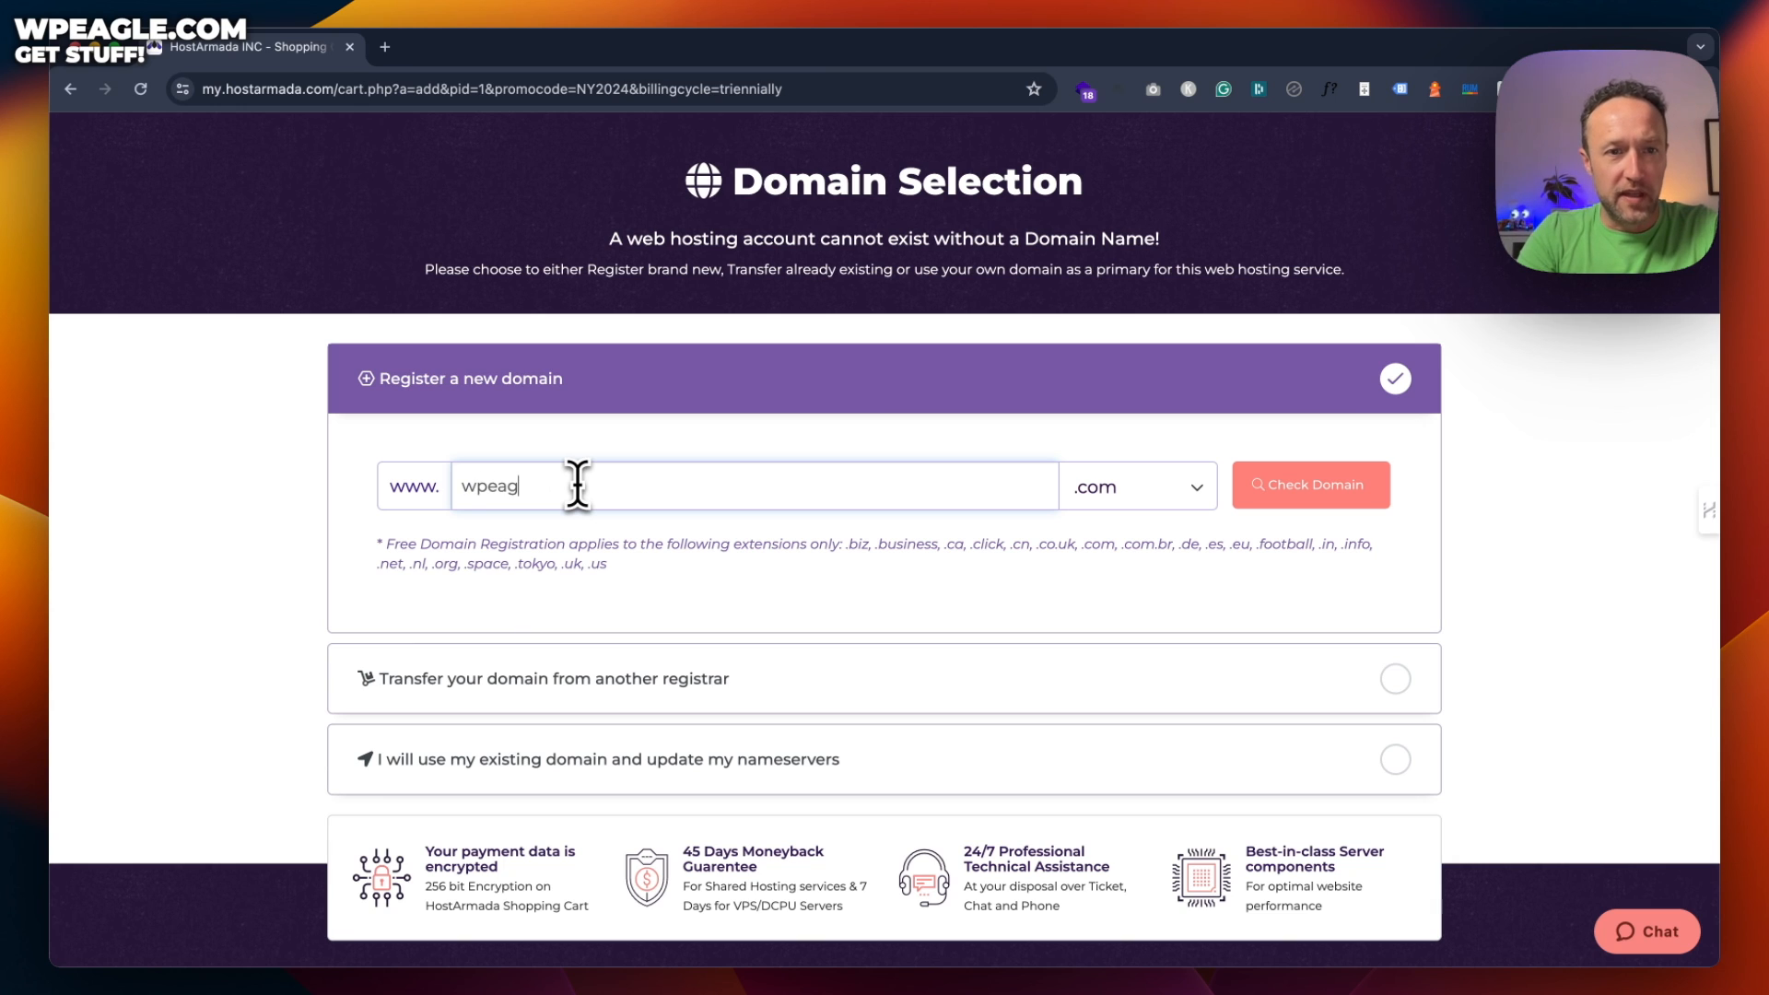
pyautogui.write('let')
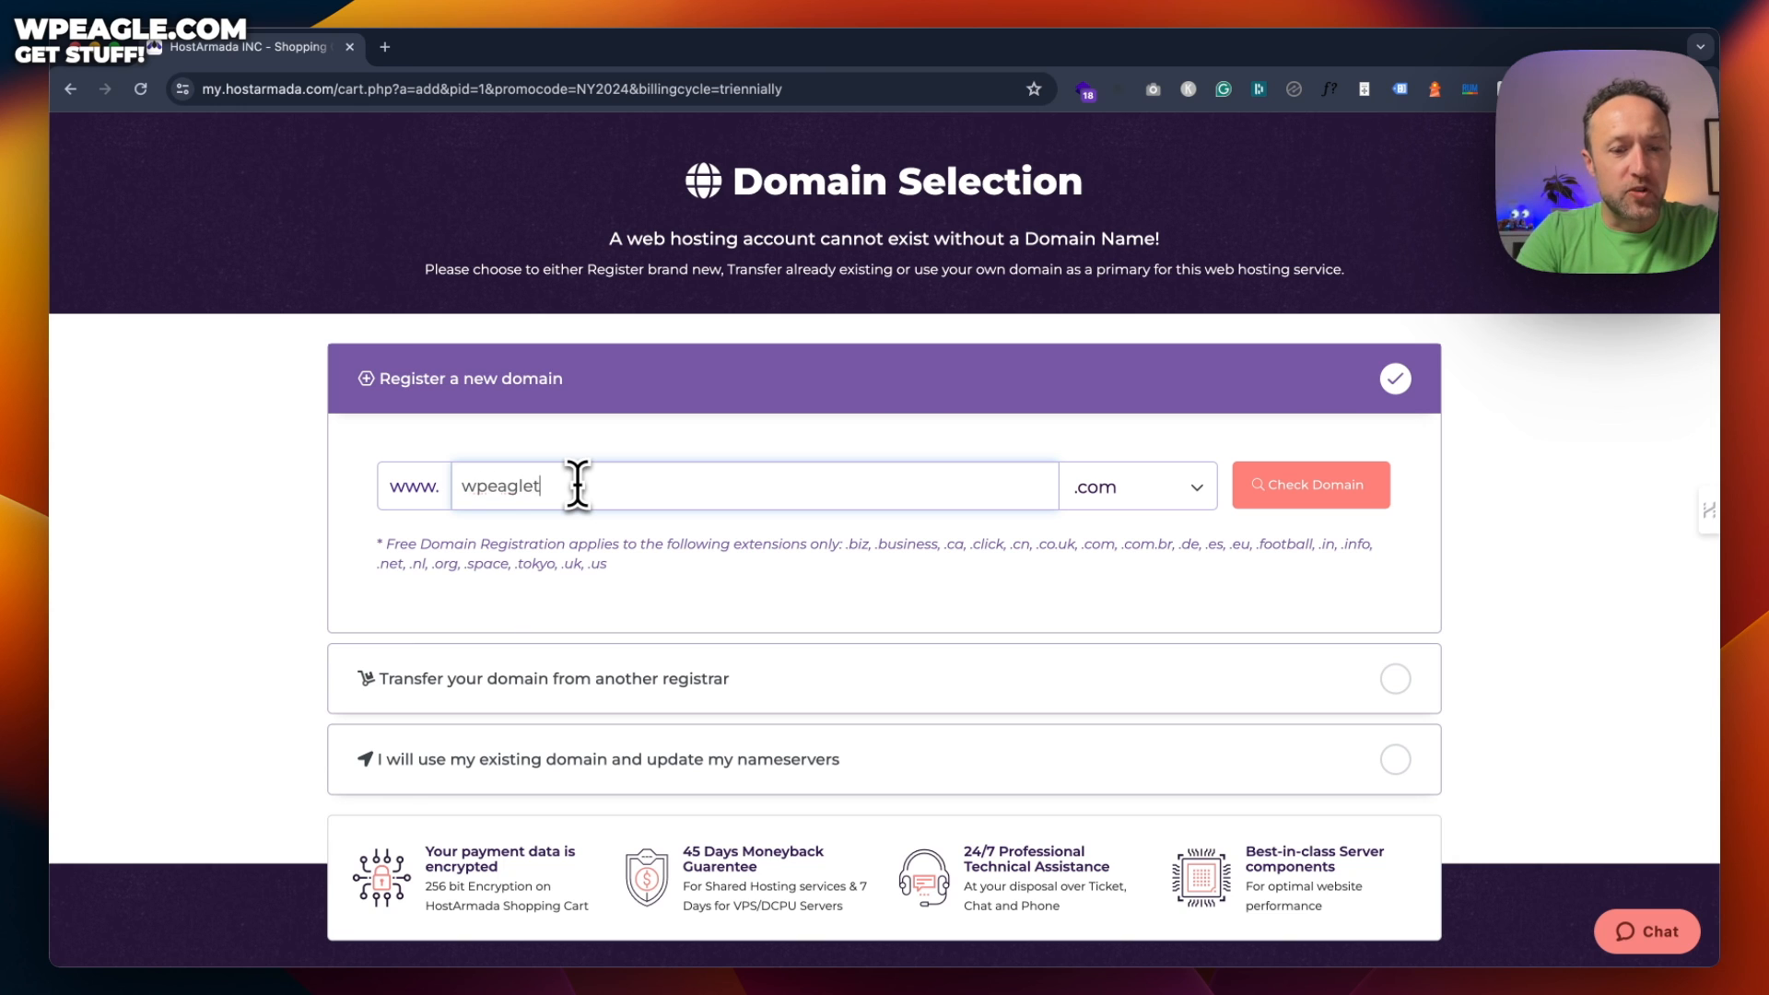
pyautogui.write('raveldemo')
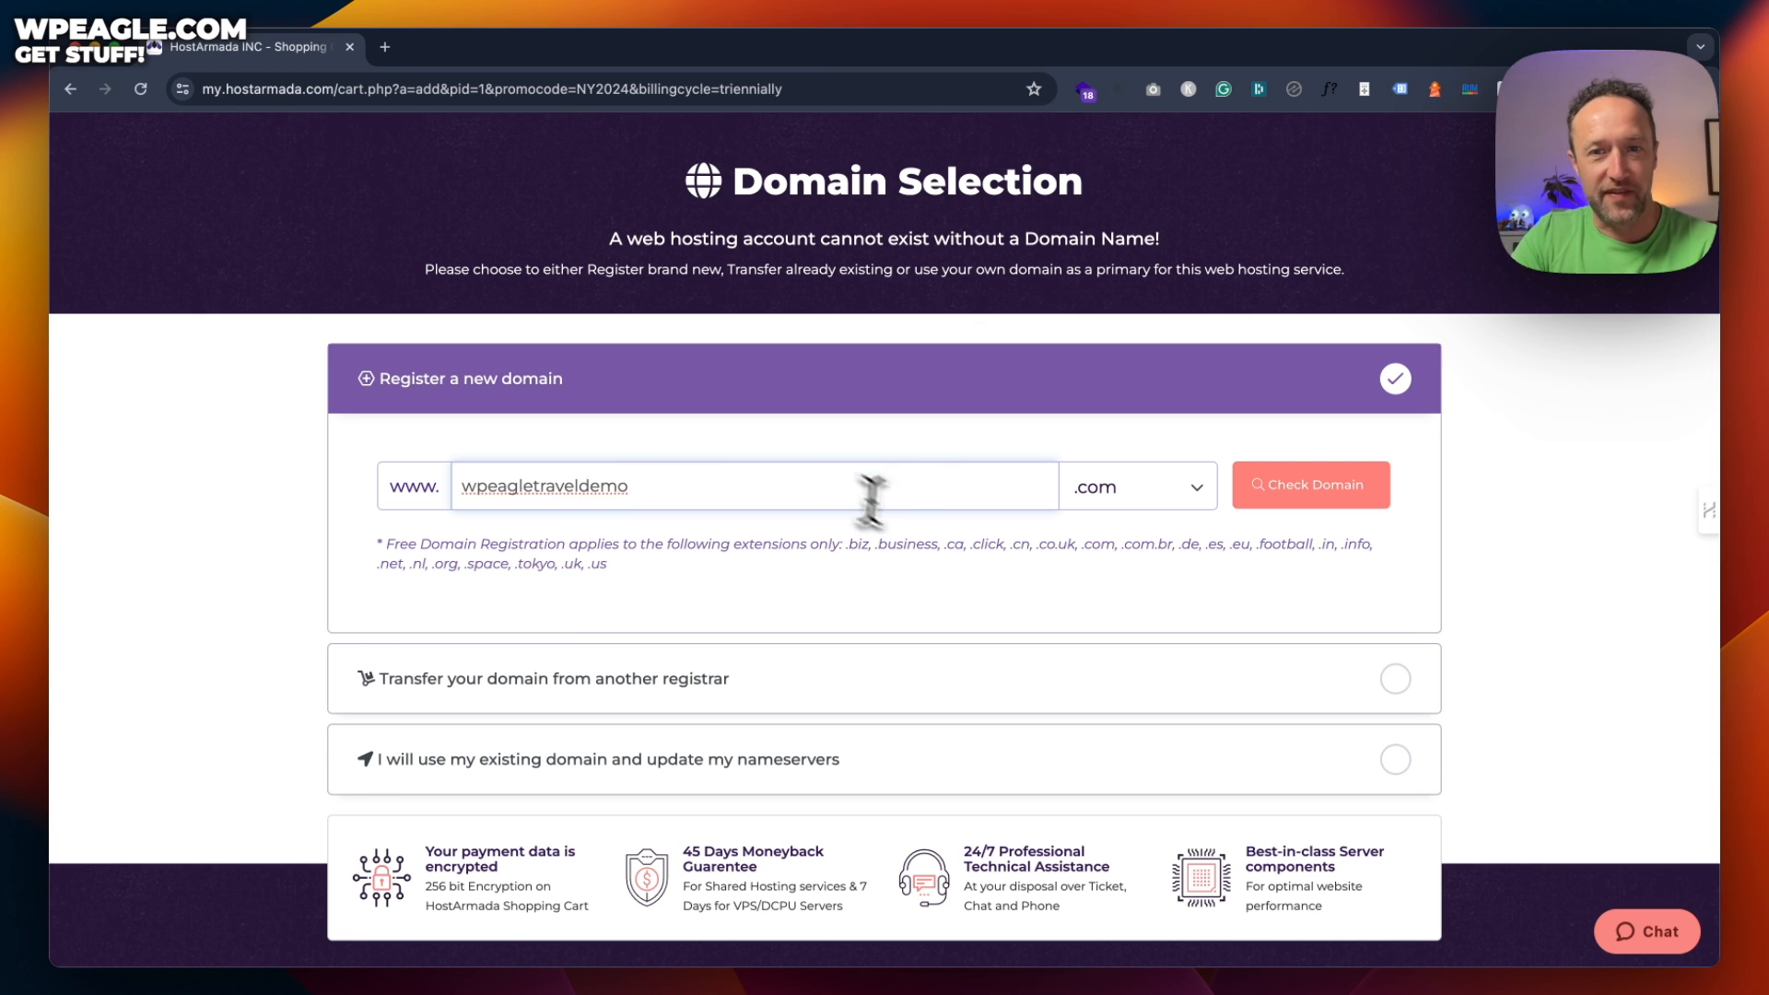
pyautogui.click(1338, 495)
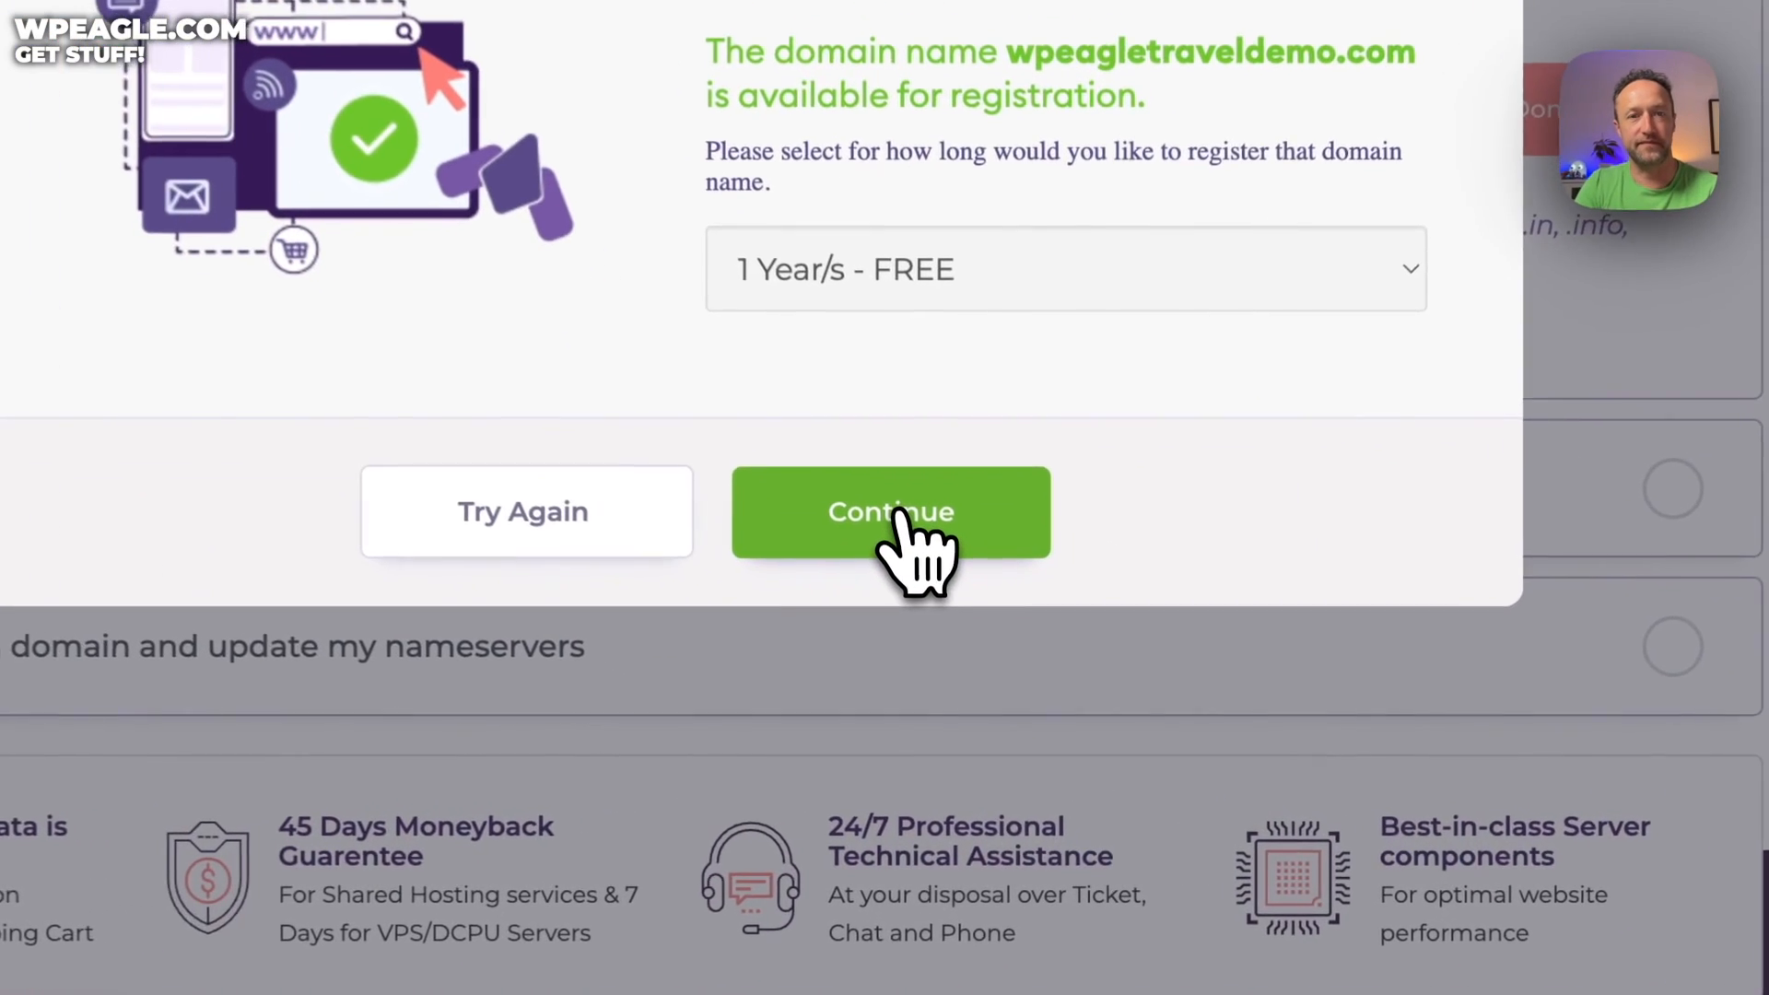
pyautogui.click(894, 513)
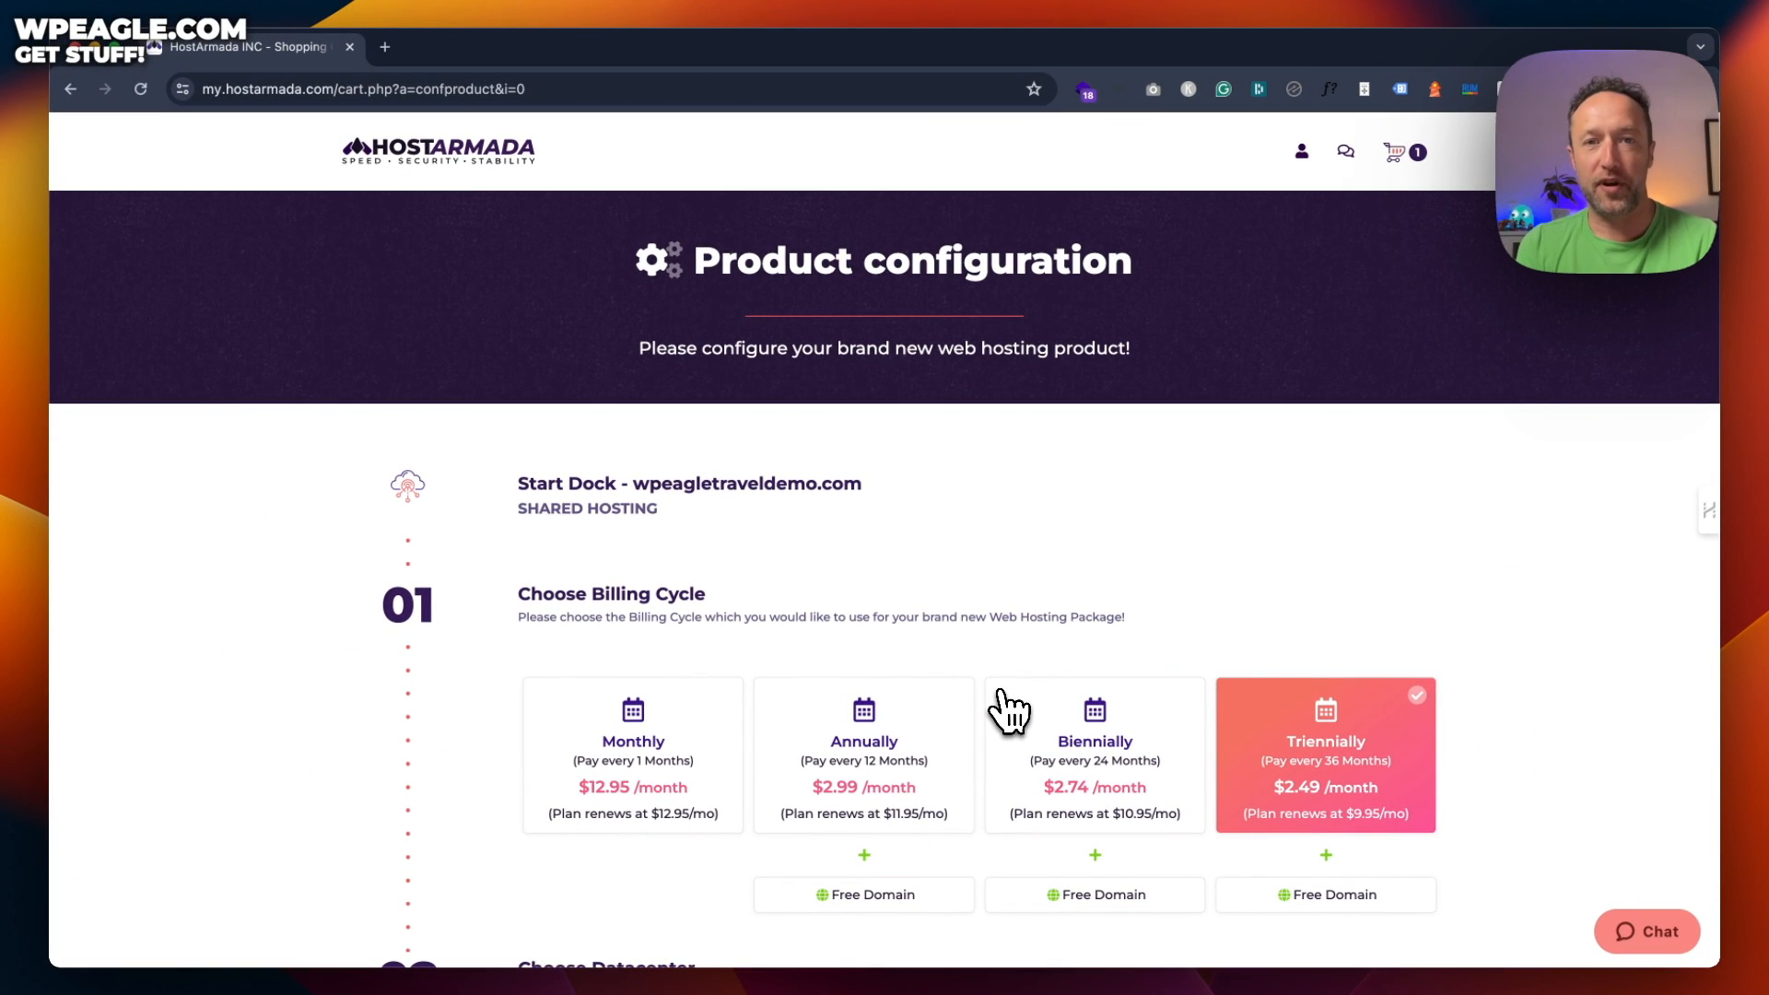
# Compare annual, monthly and biennial prices, then keep Triennial billing for Start Dock
pyautogui.scroll(-5, 1042, 543)
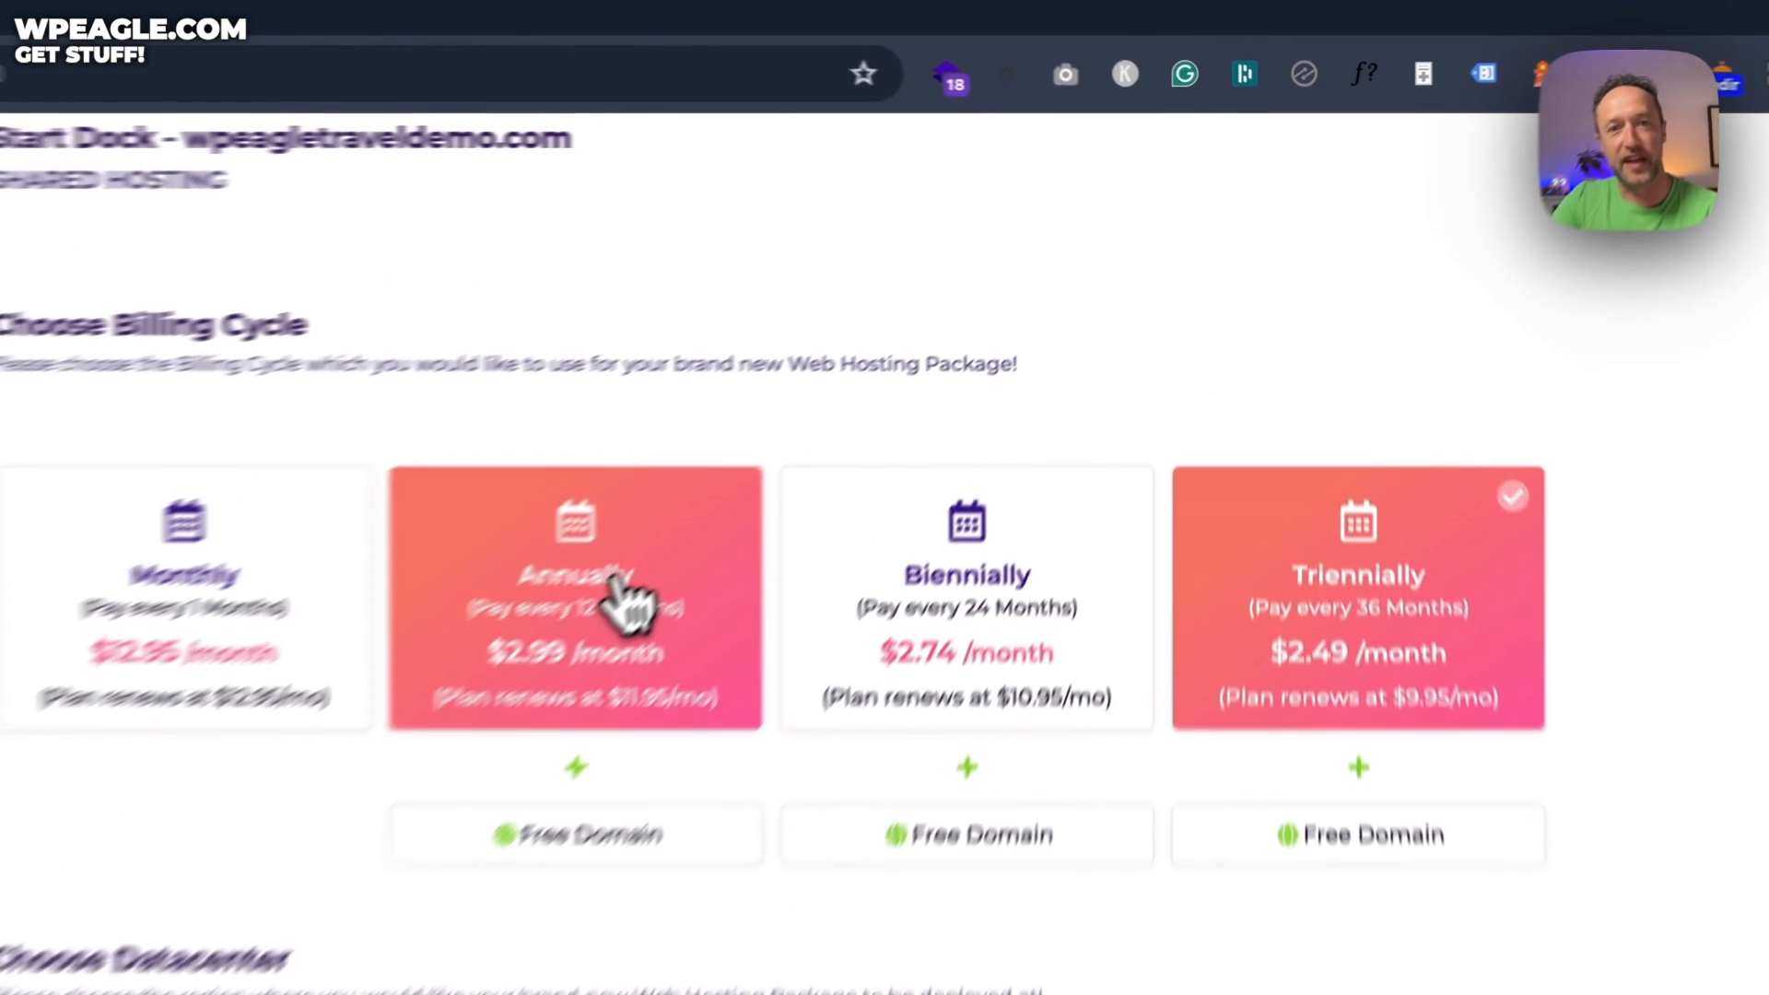
pyautogui.click(917, 396)
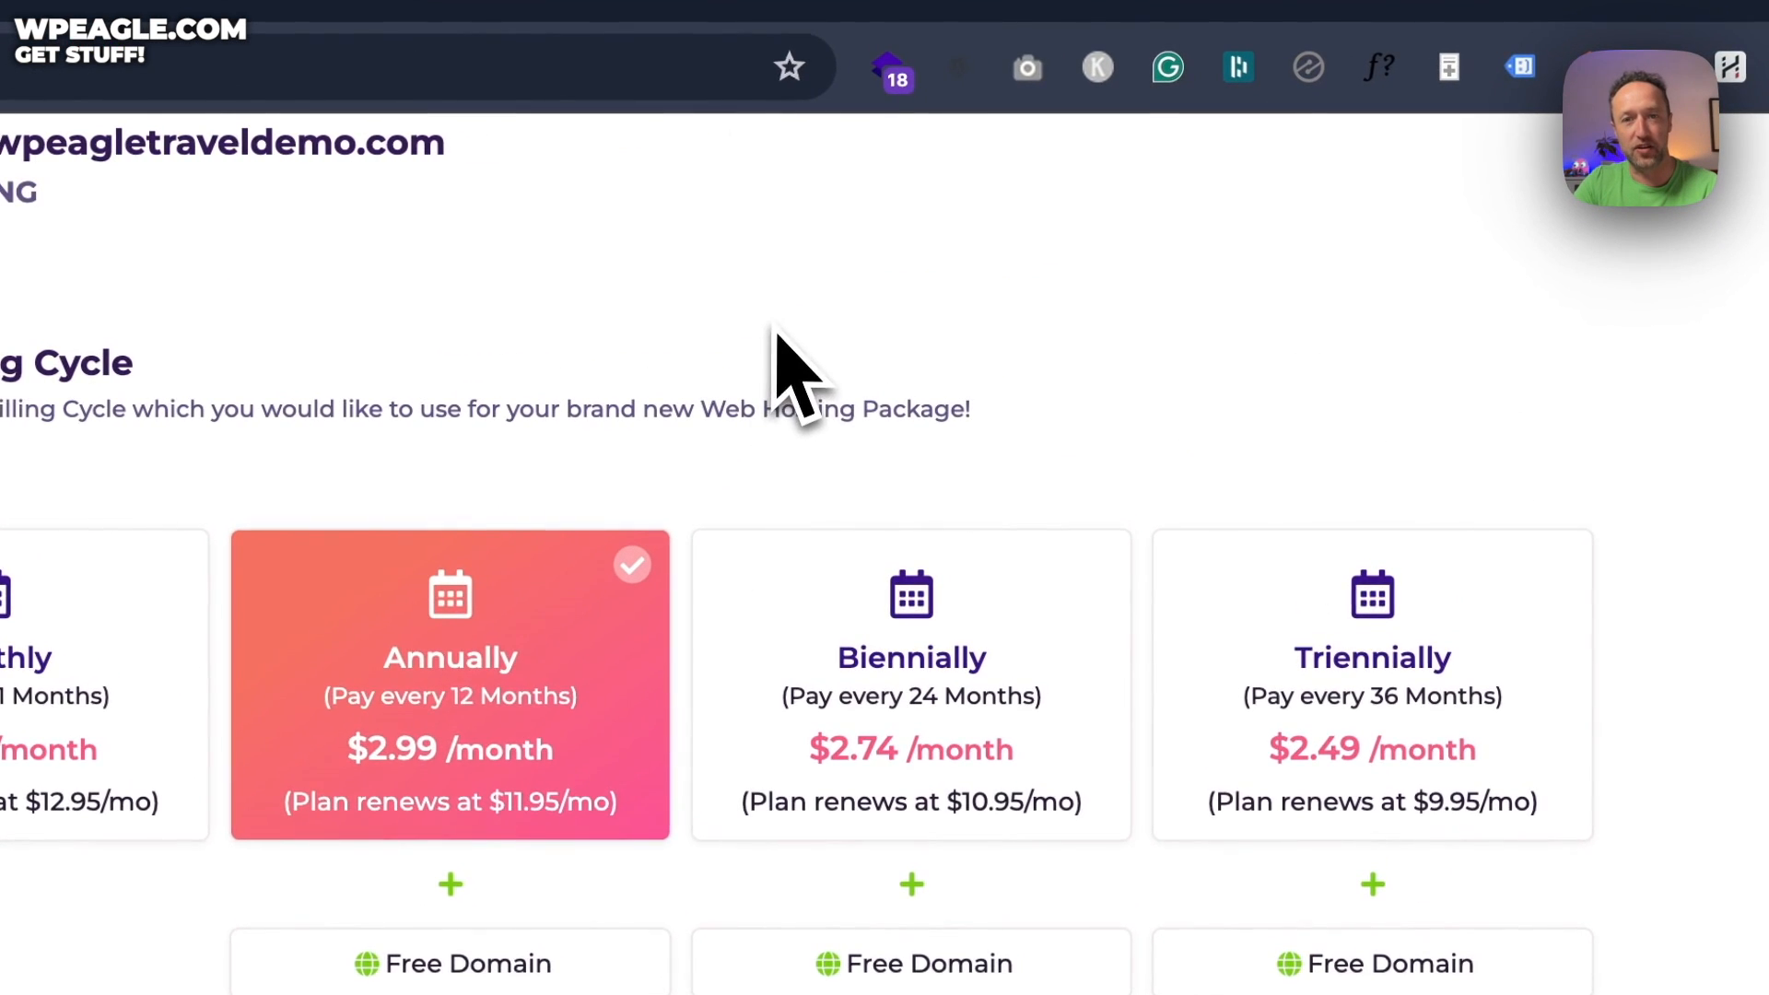
pyautogui.click(1285, 649)
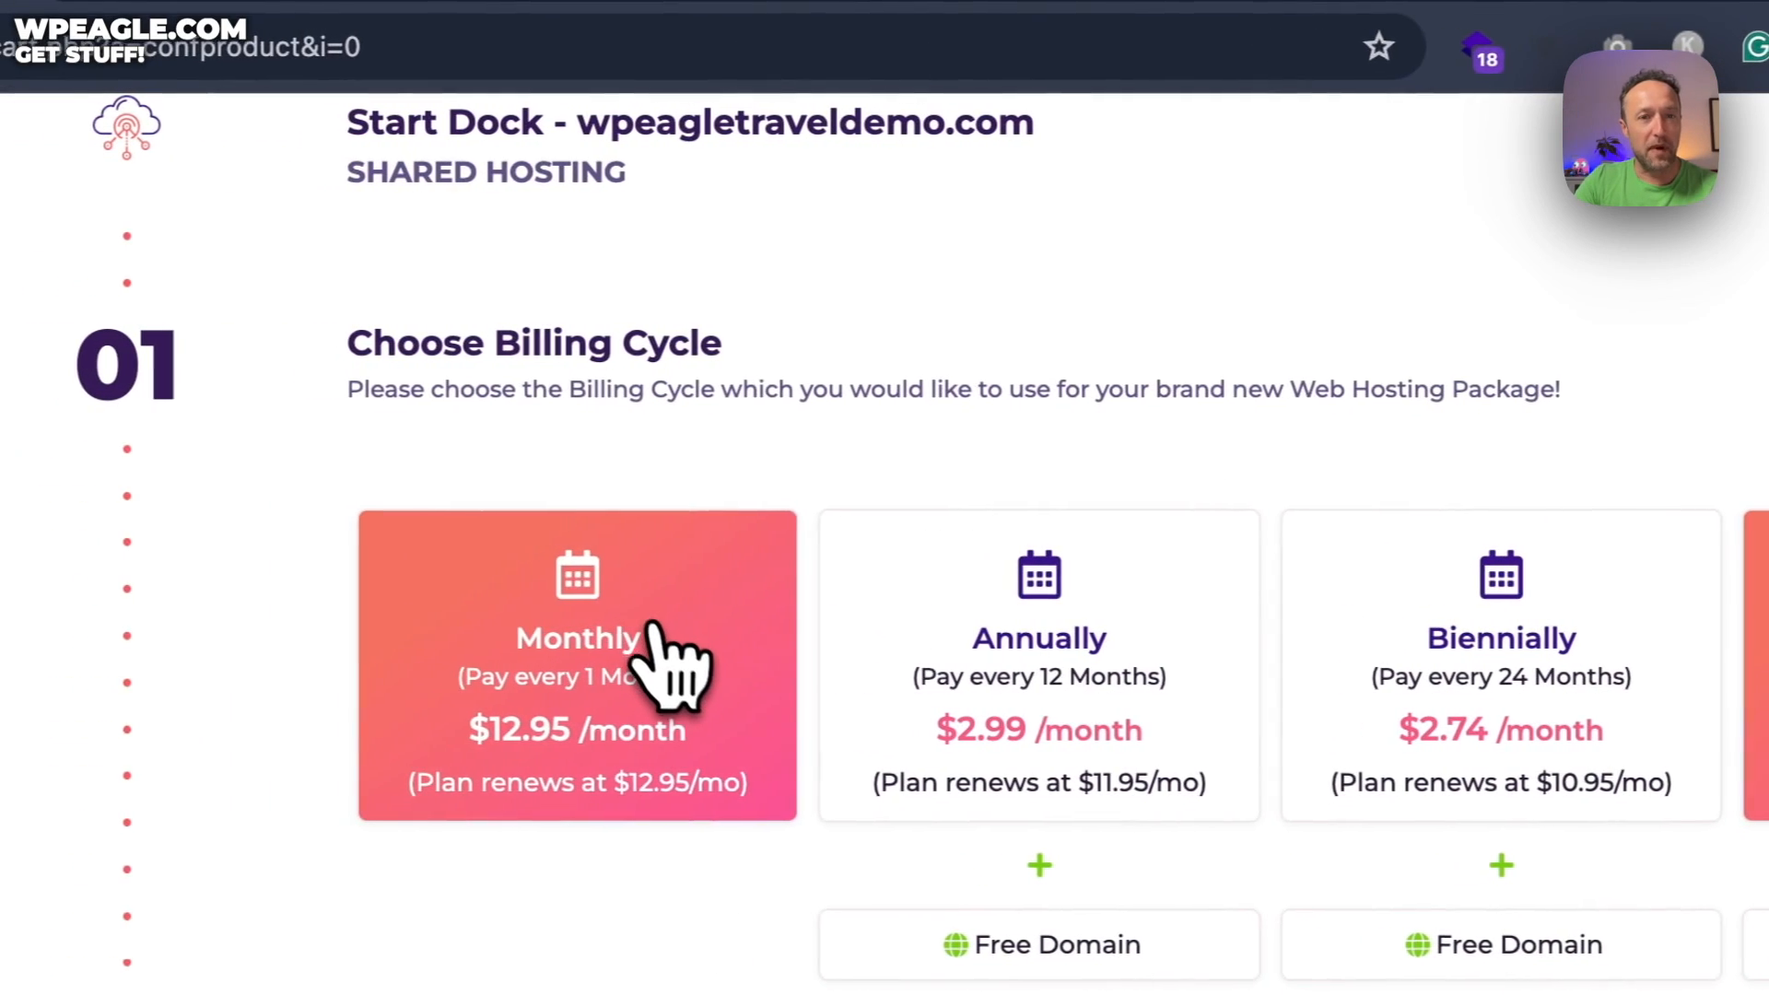
pyautogui.click(671, 636)
pyautogui.click(1313, 515)
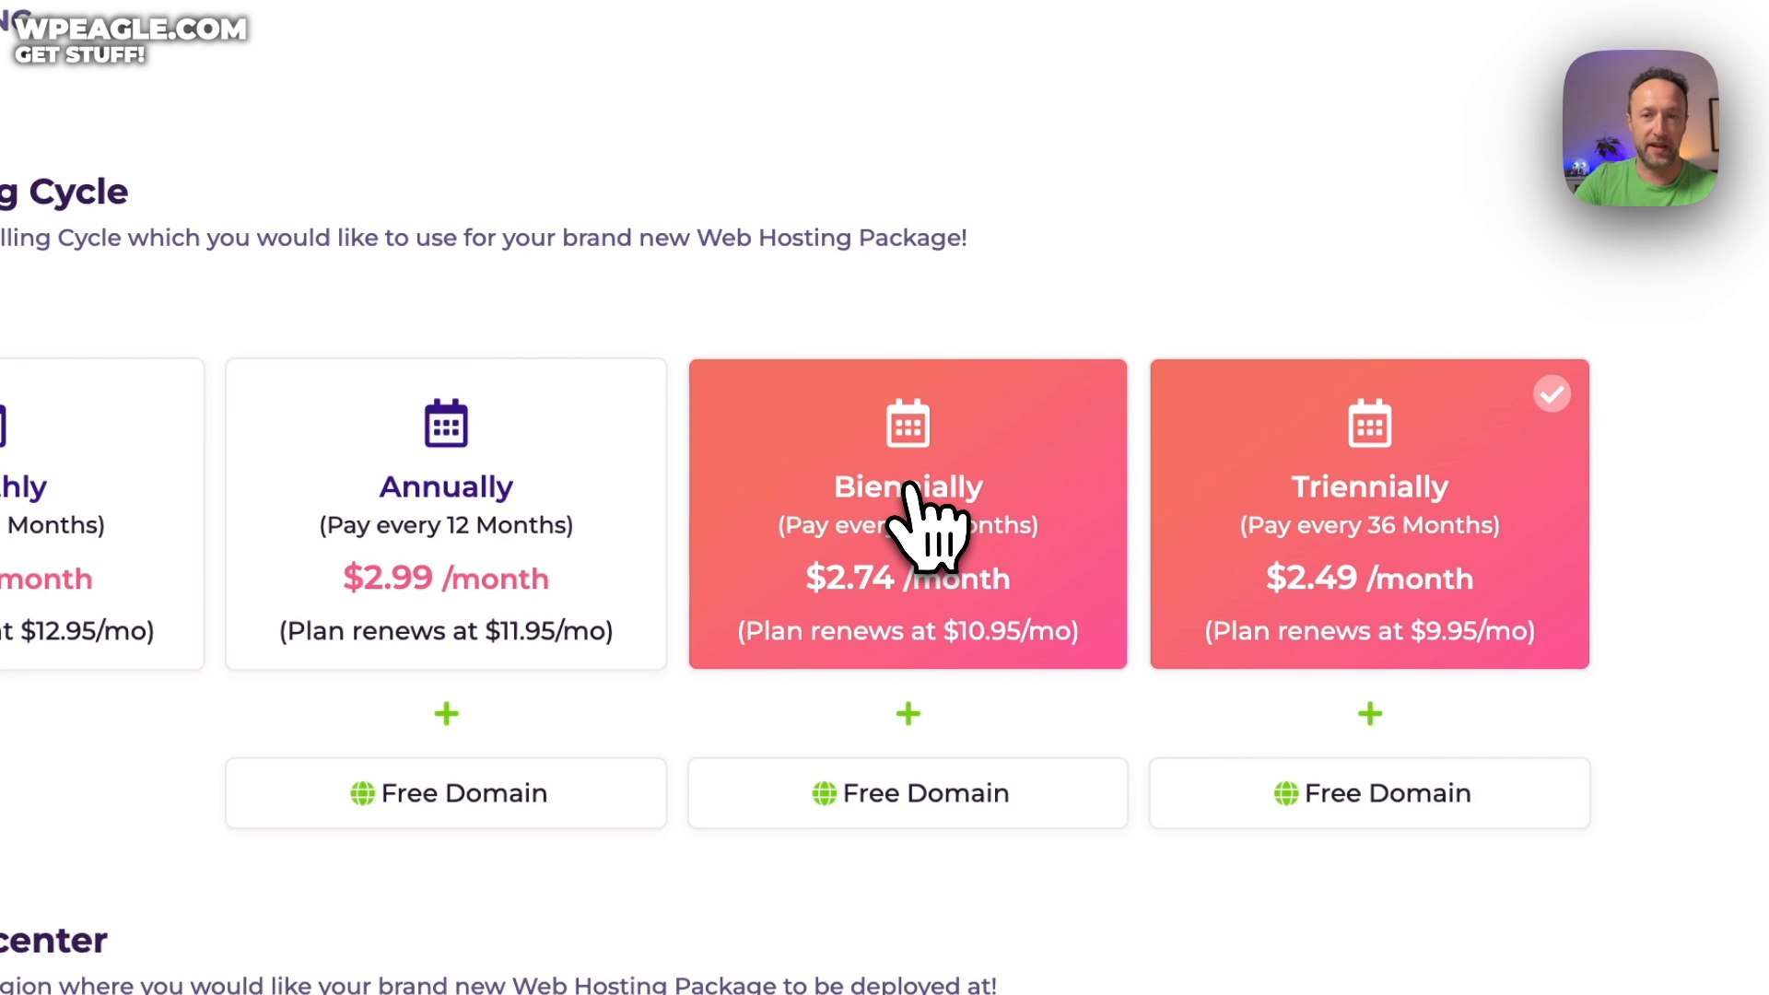
pyautogui.click(411, 491)
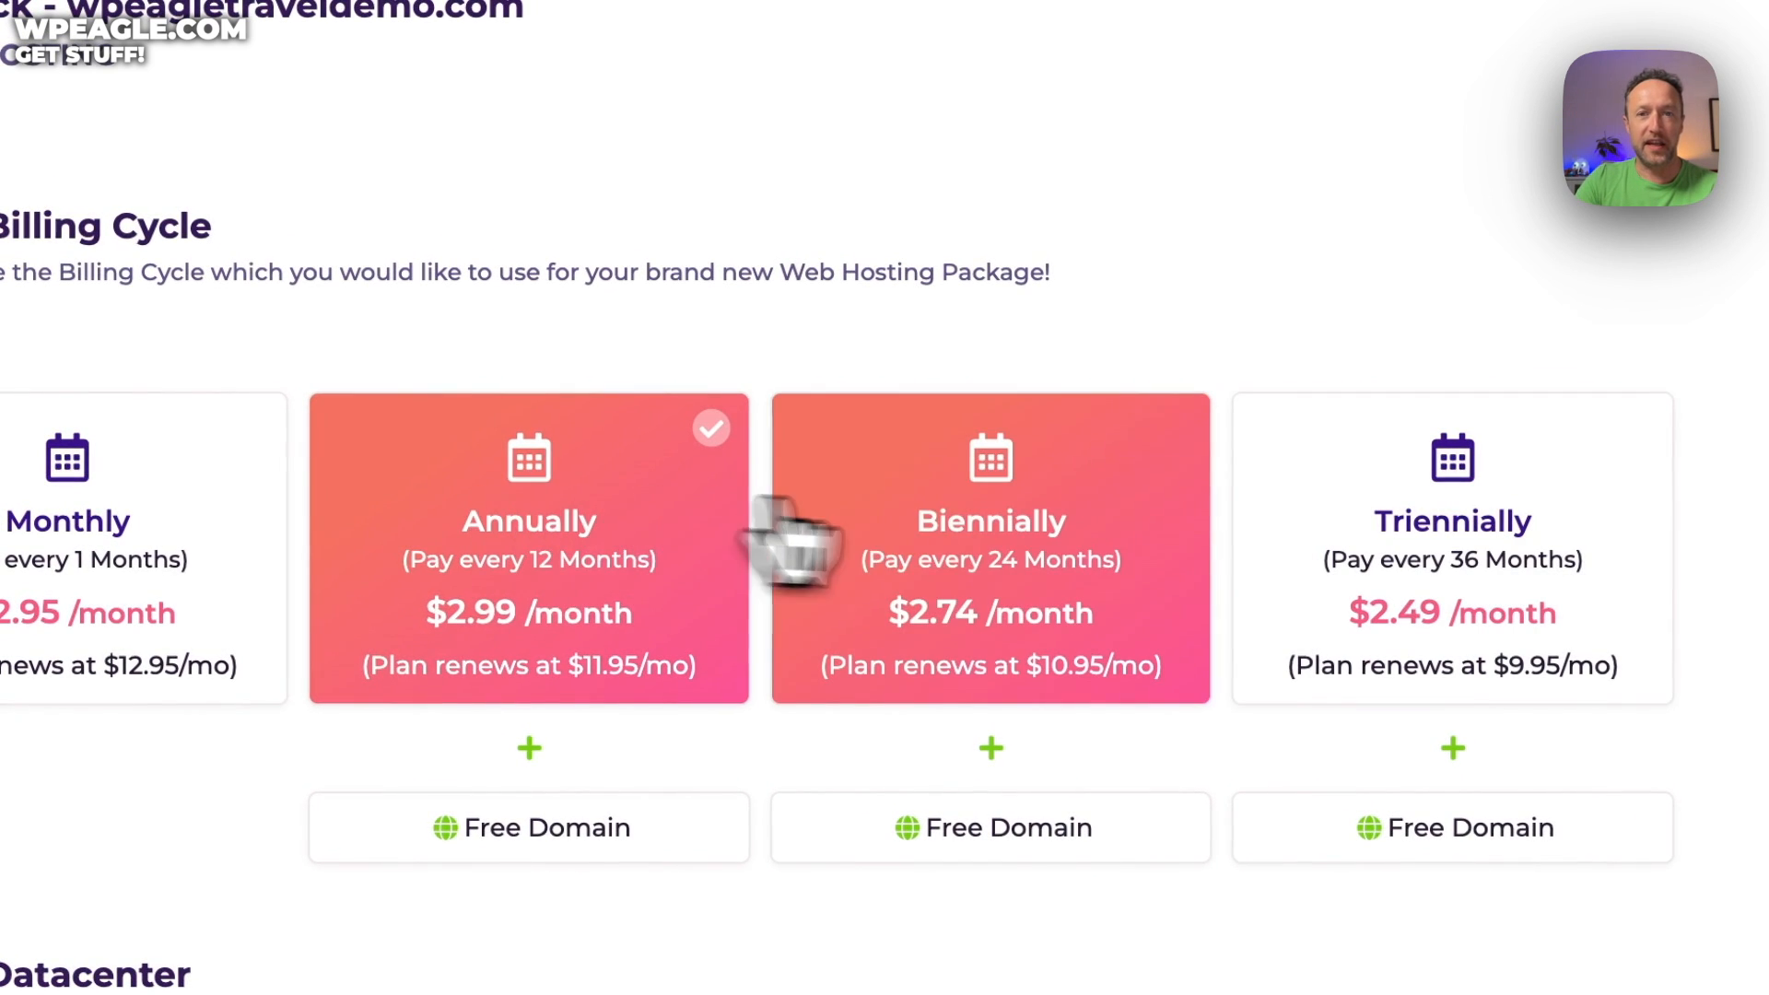
pyautogui.click(988, 626)
pyautogui.click(1596, 588)
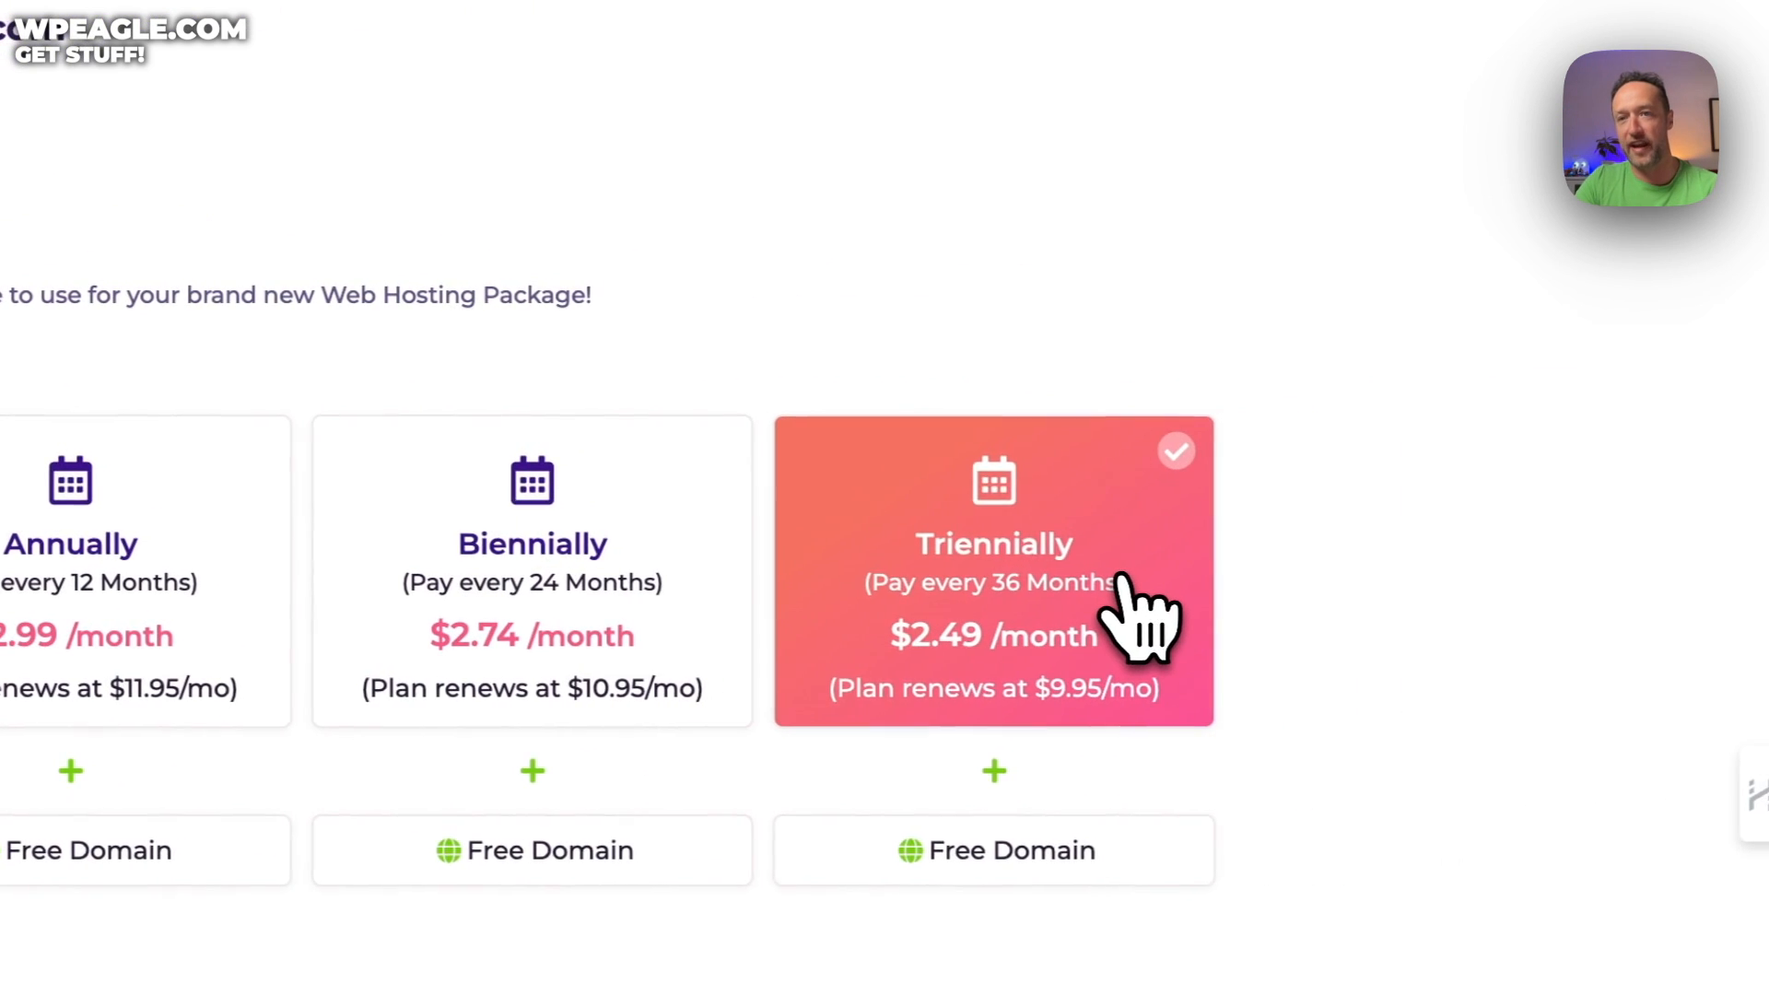
# Choose the Dallas datacenter and preview the order
pyautogui.scroll(-2, 923, 534)
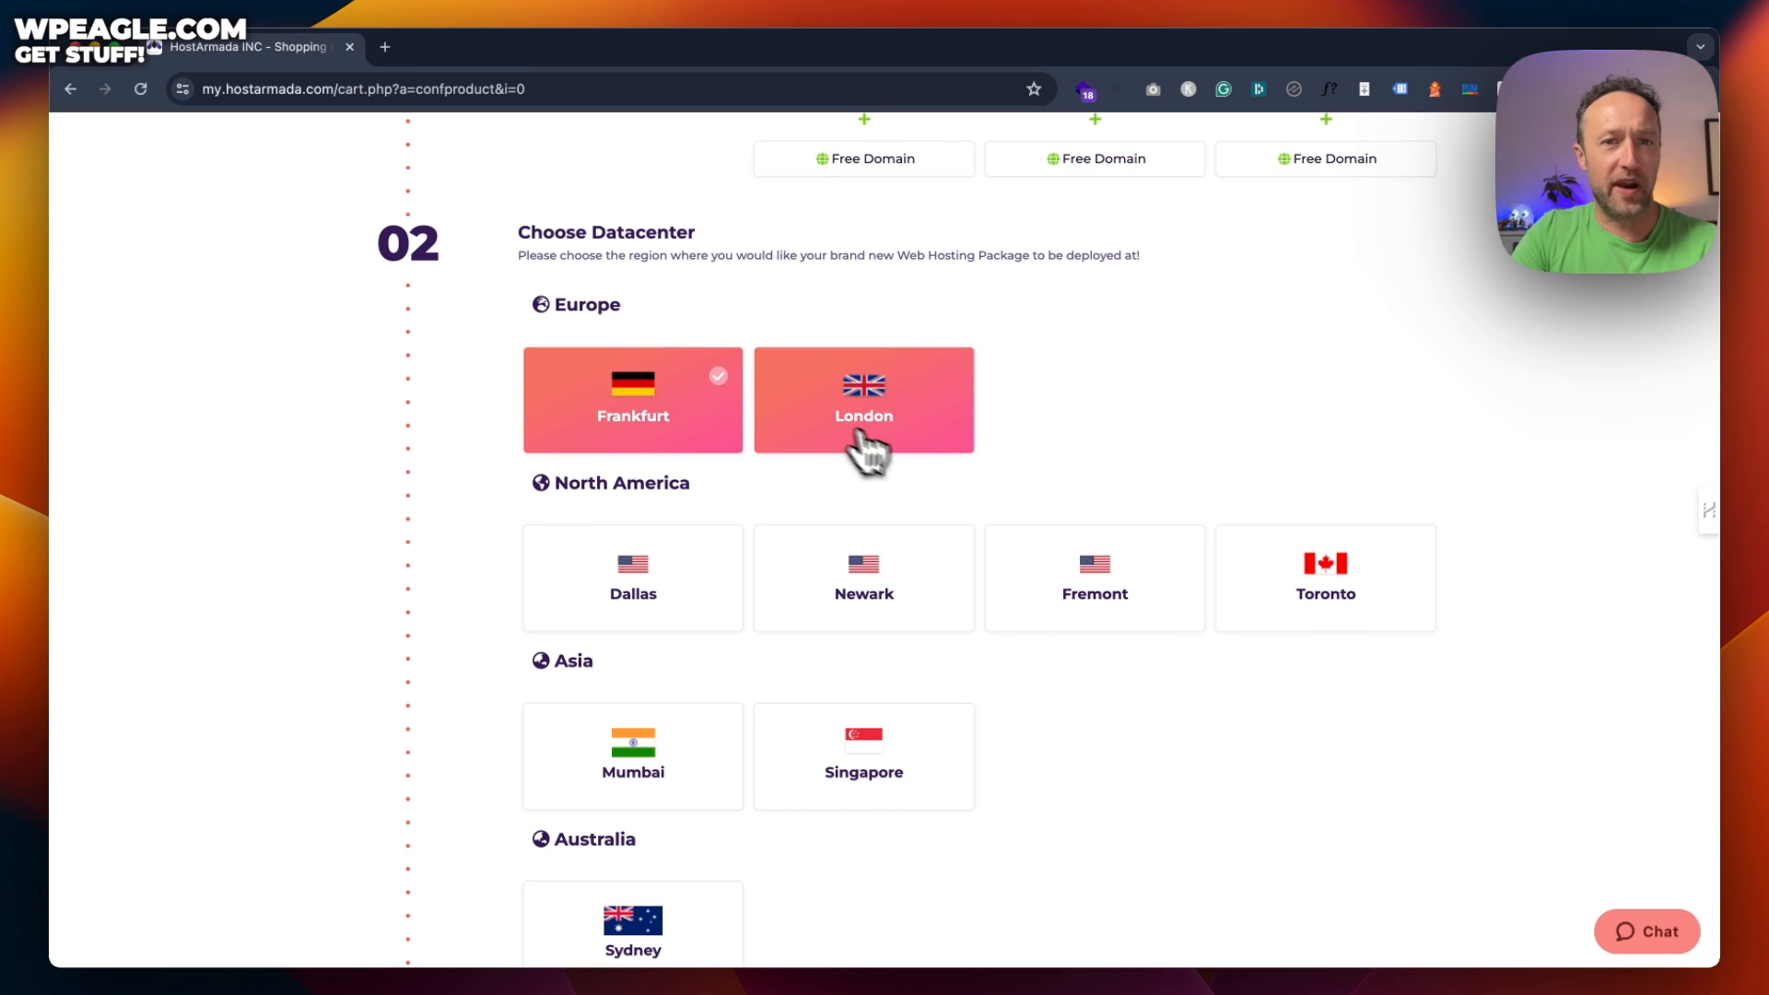
pyautogui.click(866, 442)
pyautogui.click(644, 591)
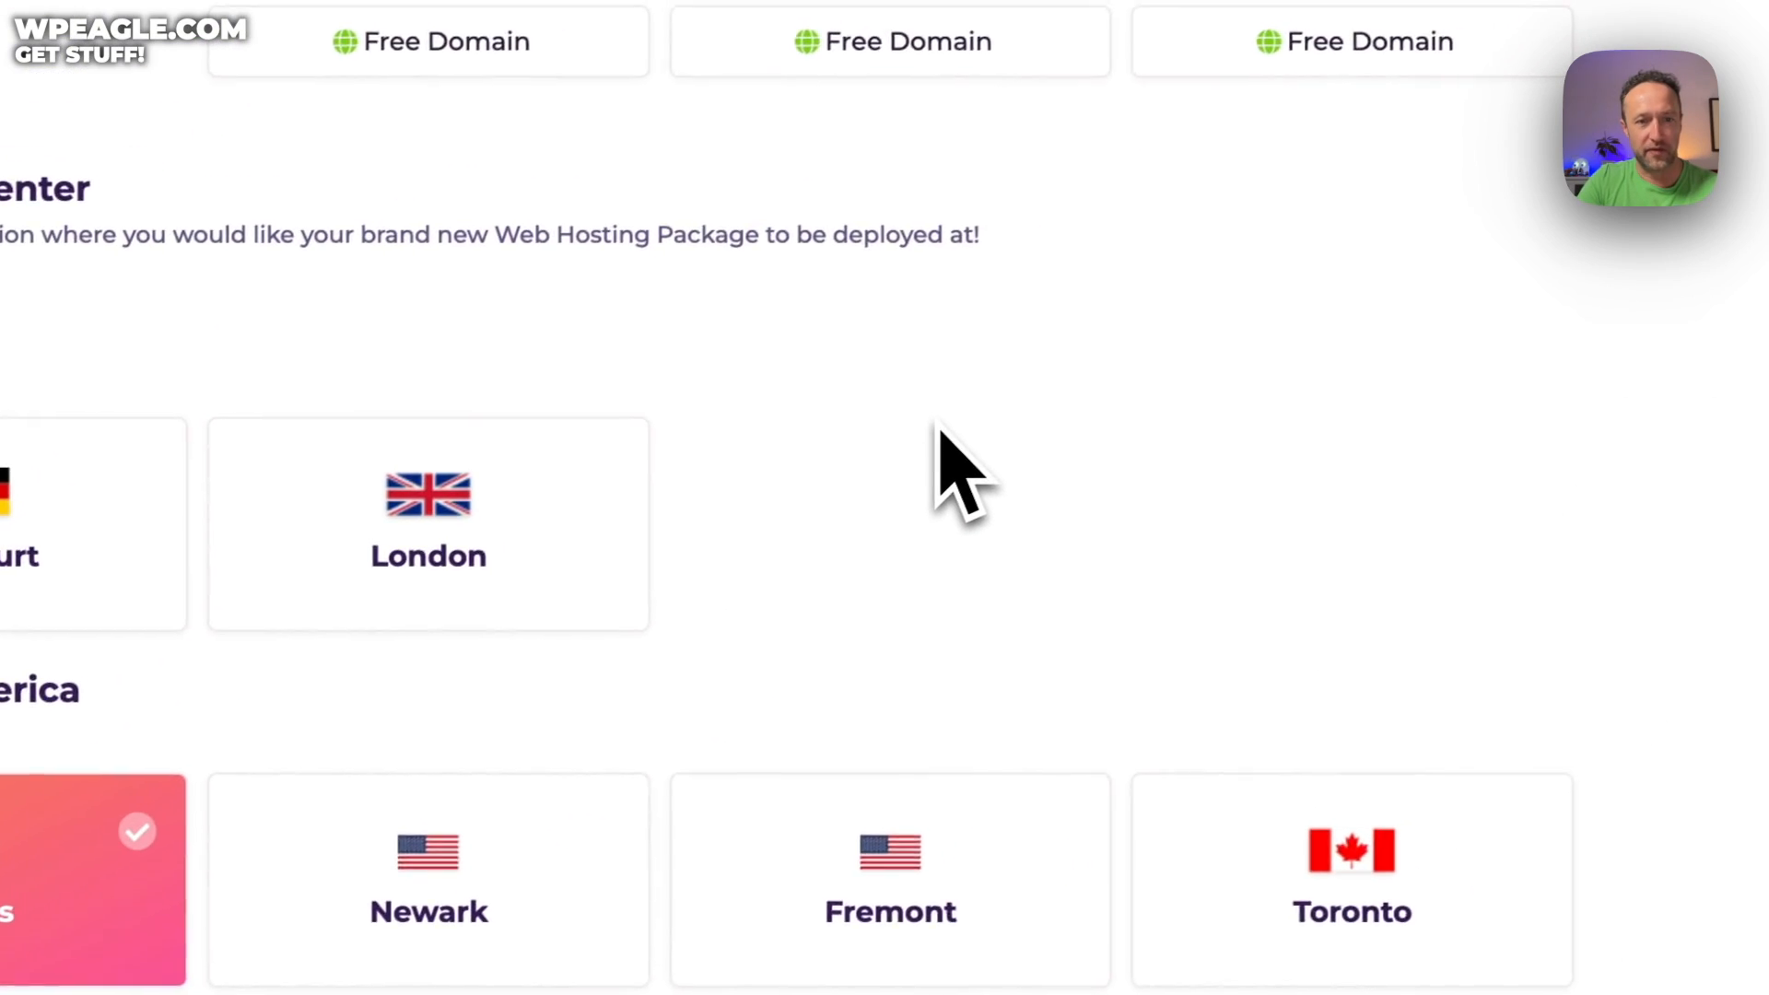
pyautogui.scroll(-5, 940, 427)
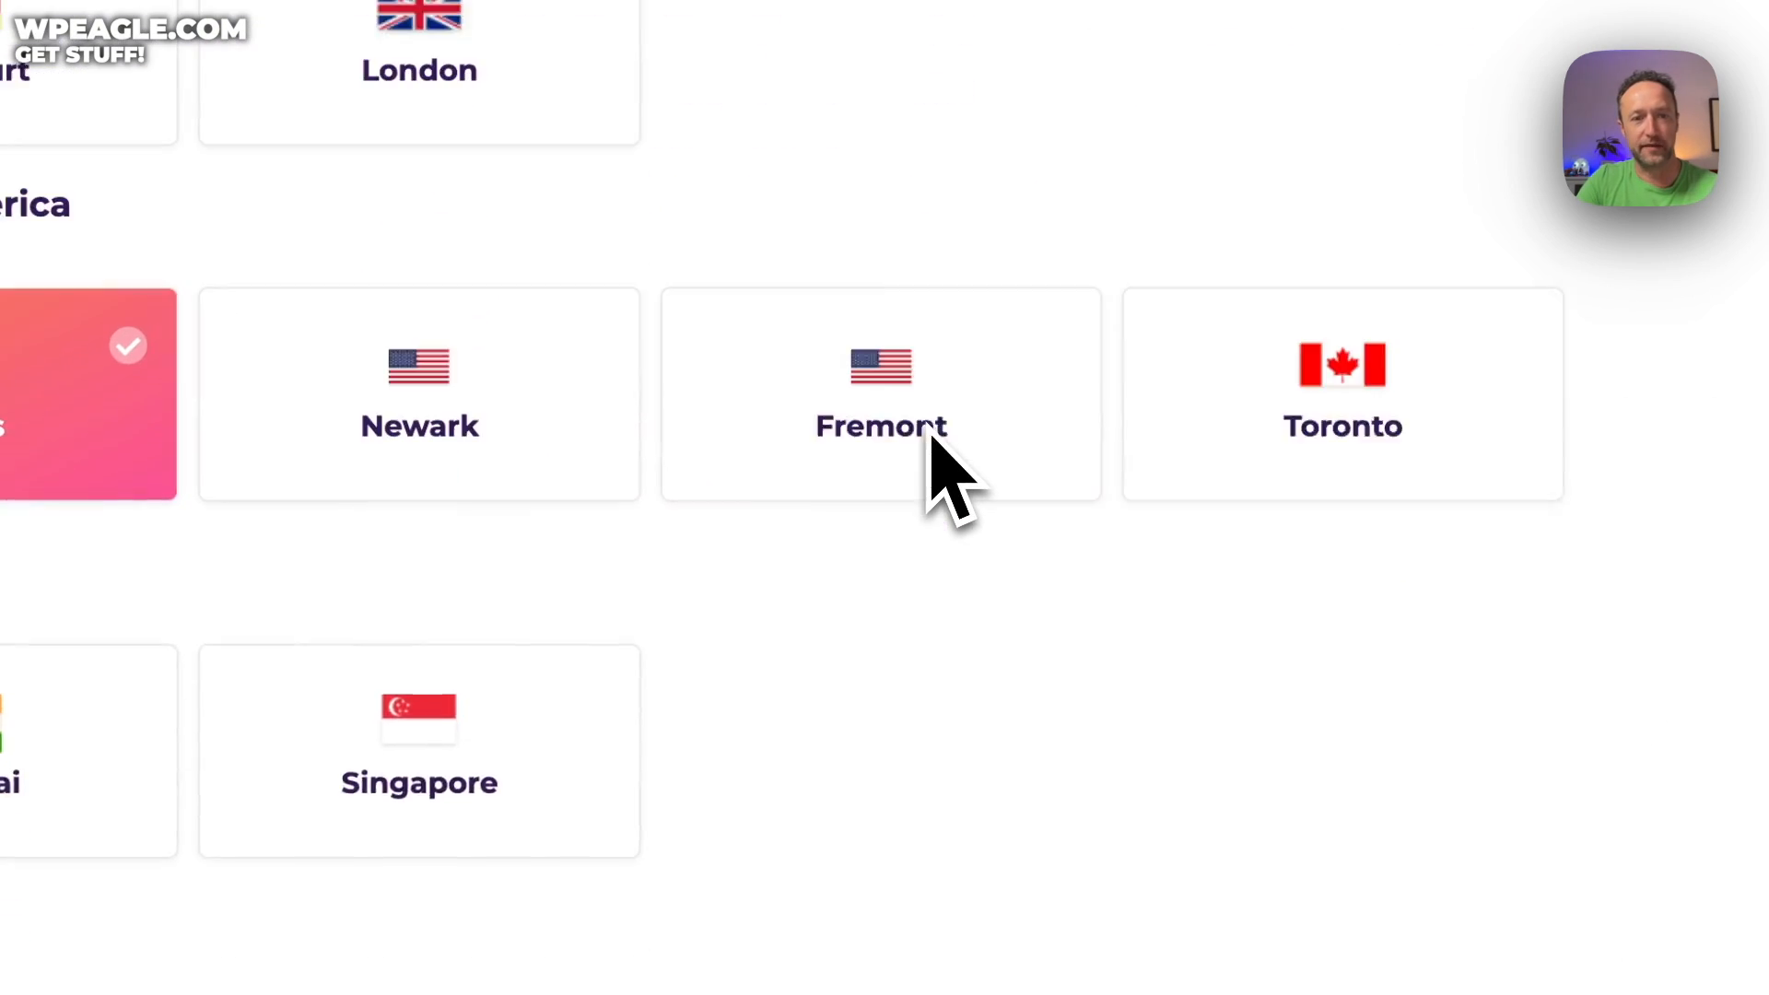
pyautogui.scroll(-1, 1116, 346)
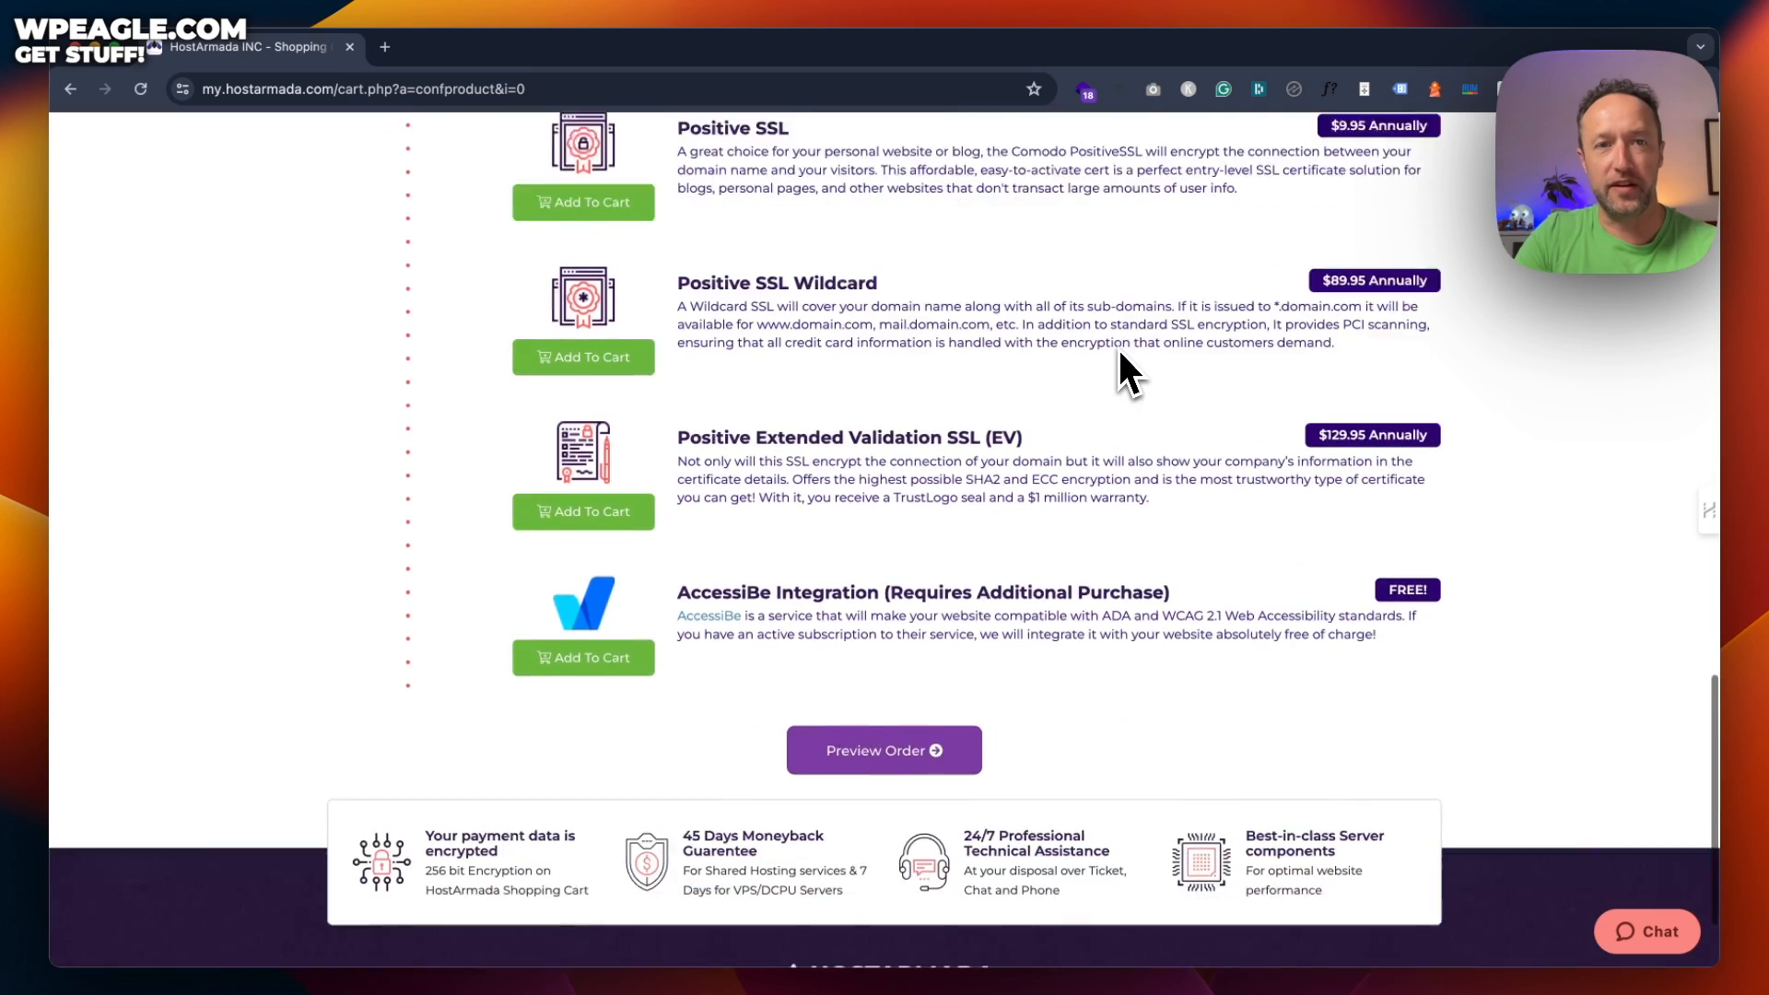
pyautogui.scroll(-3, 1118, 347)
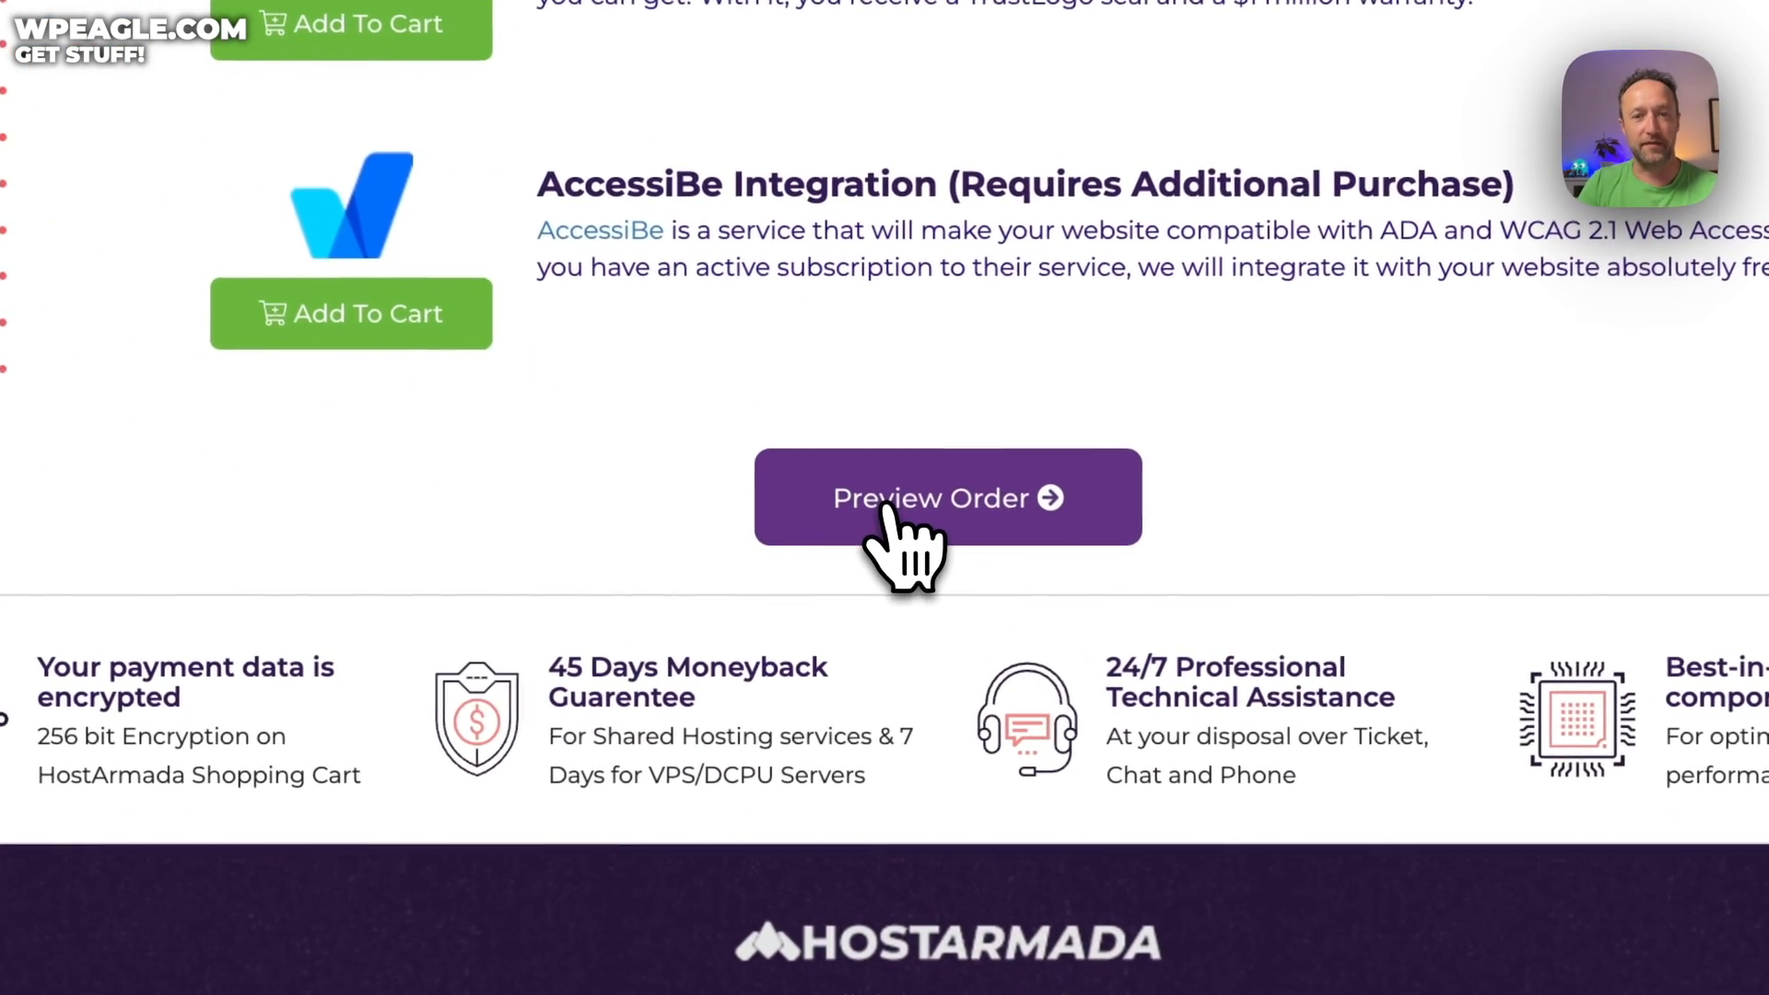
pyautogui.click(854, 622)
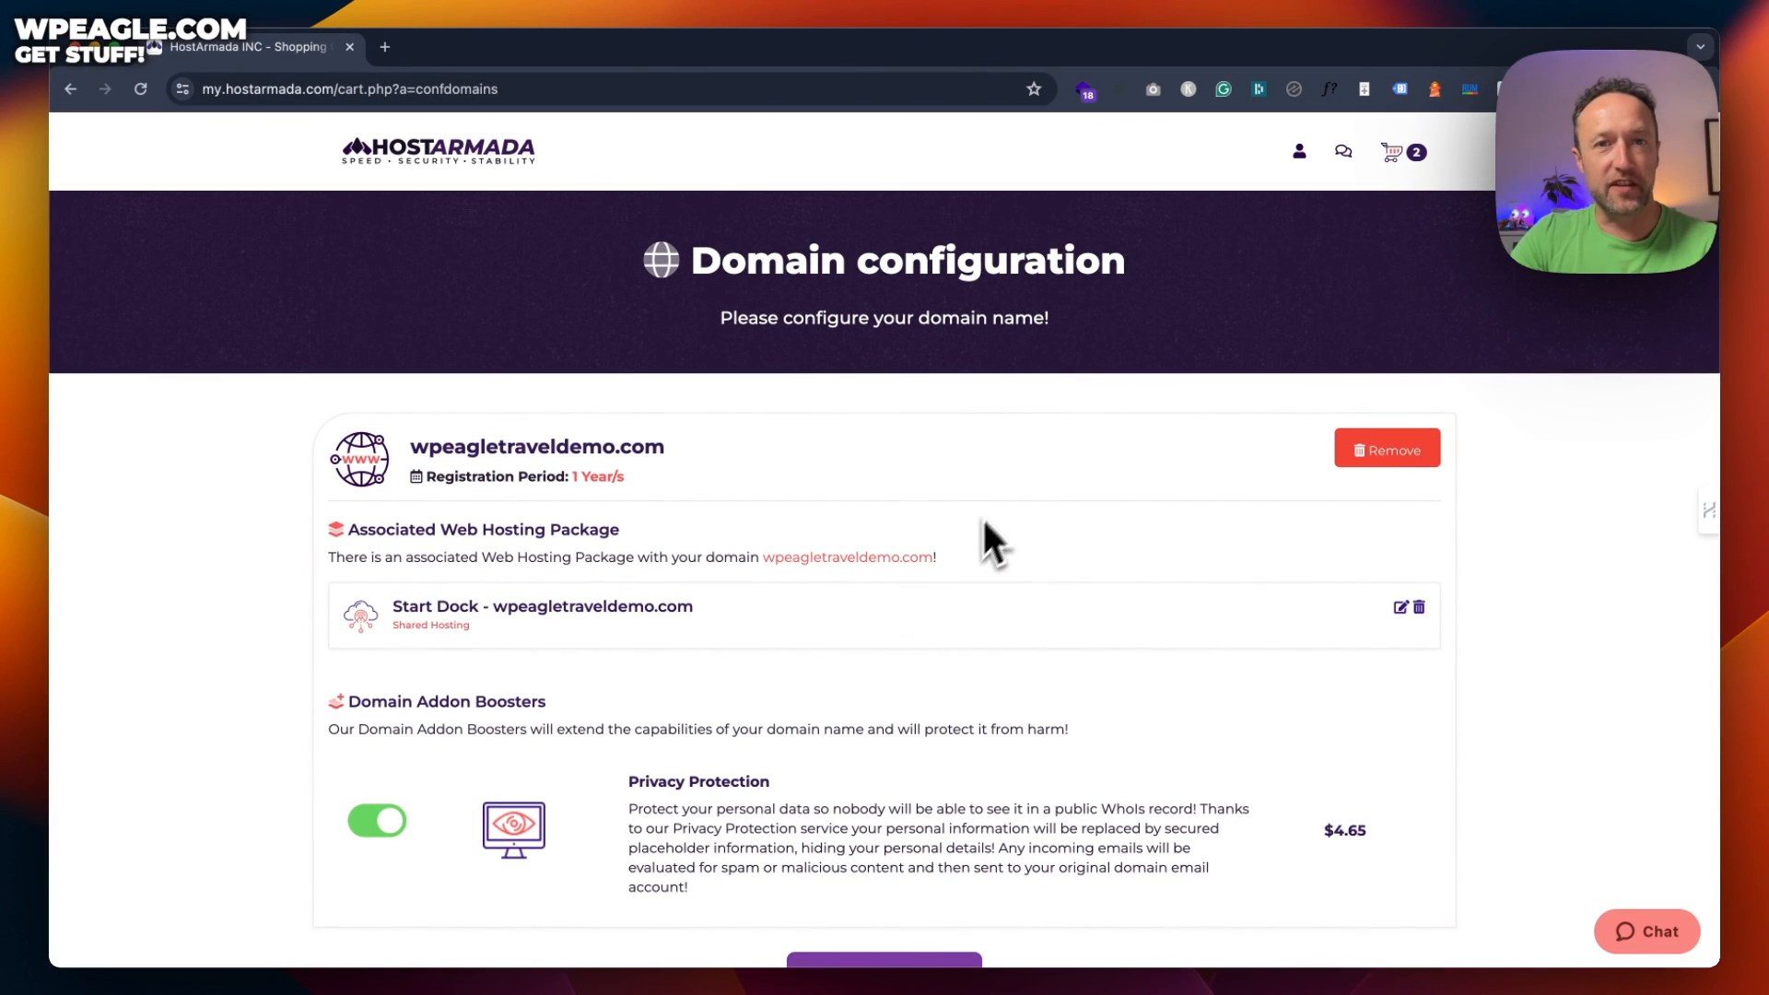
# Continue past the wpeagletraveldemo.com domain configuration to the Order Summary
pyautogui.scroll(-3, 987, 431)
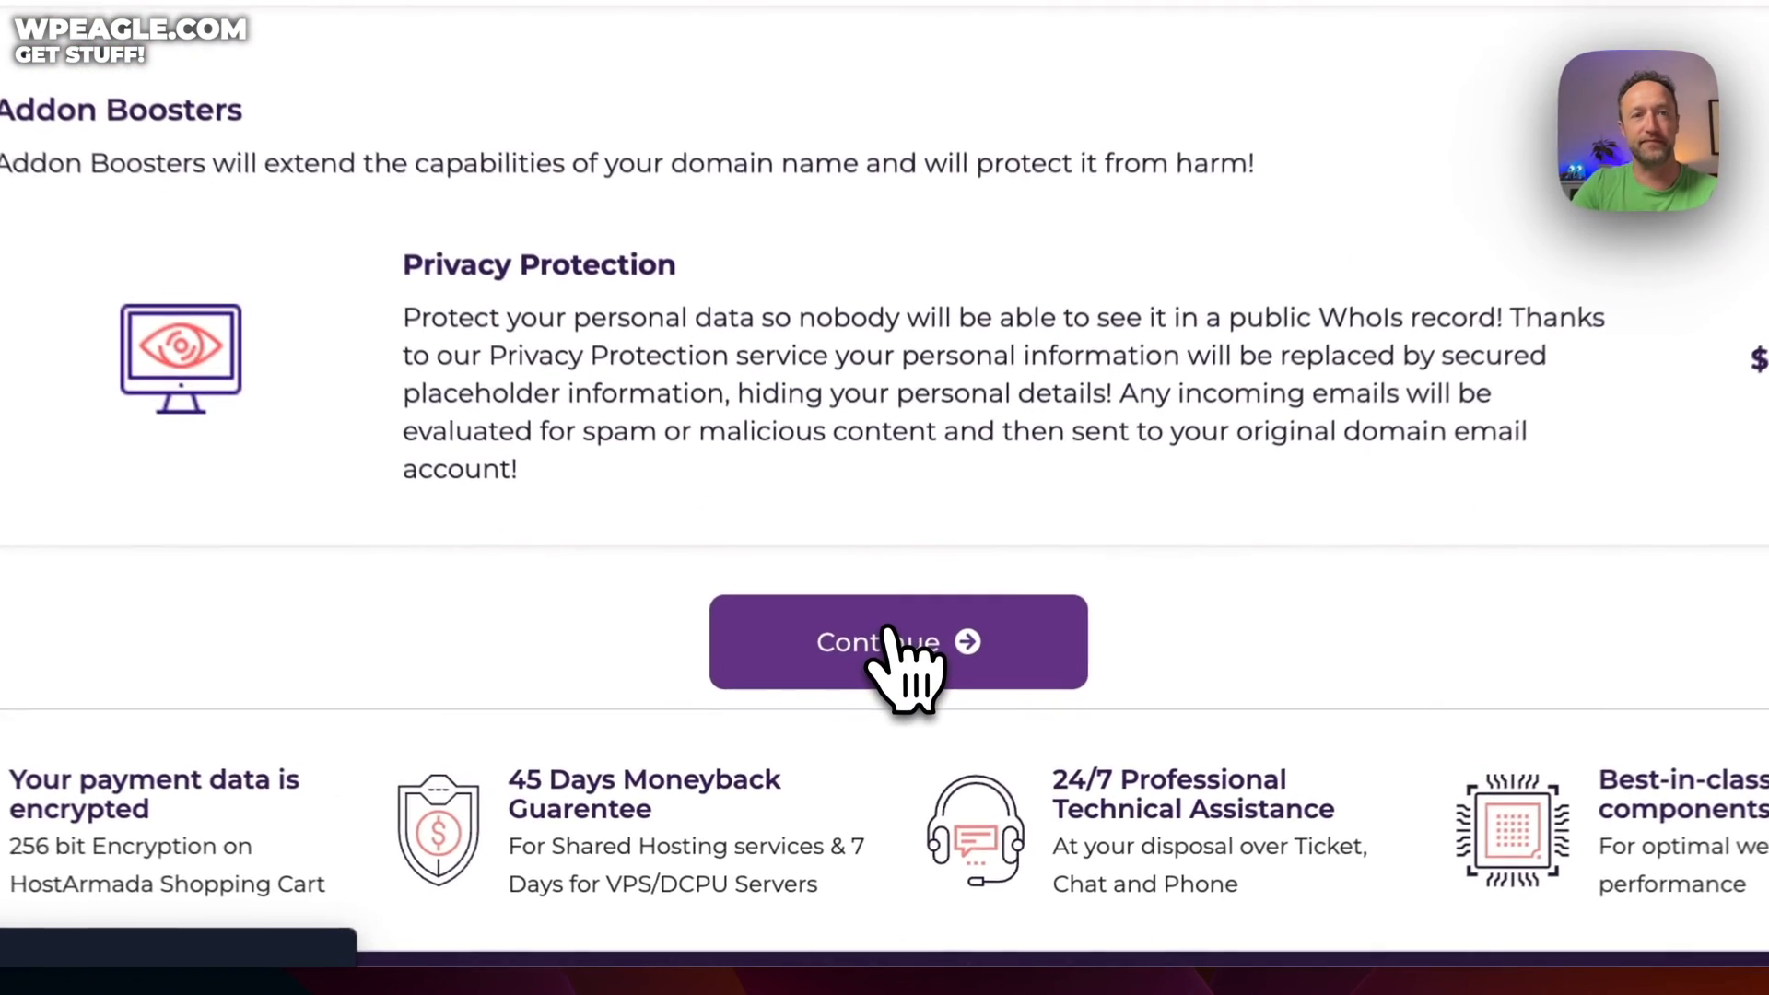
pyautogui.click(889, 635)
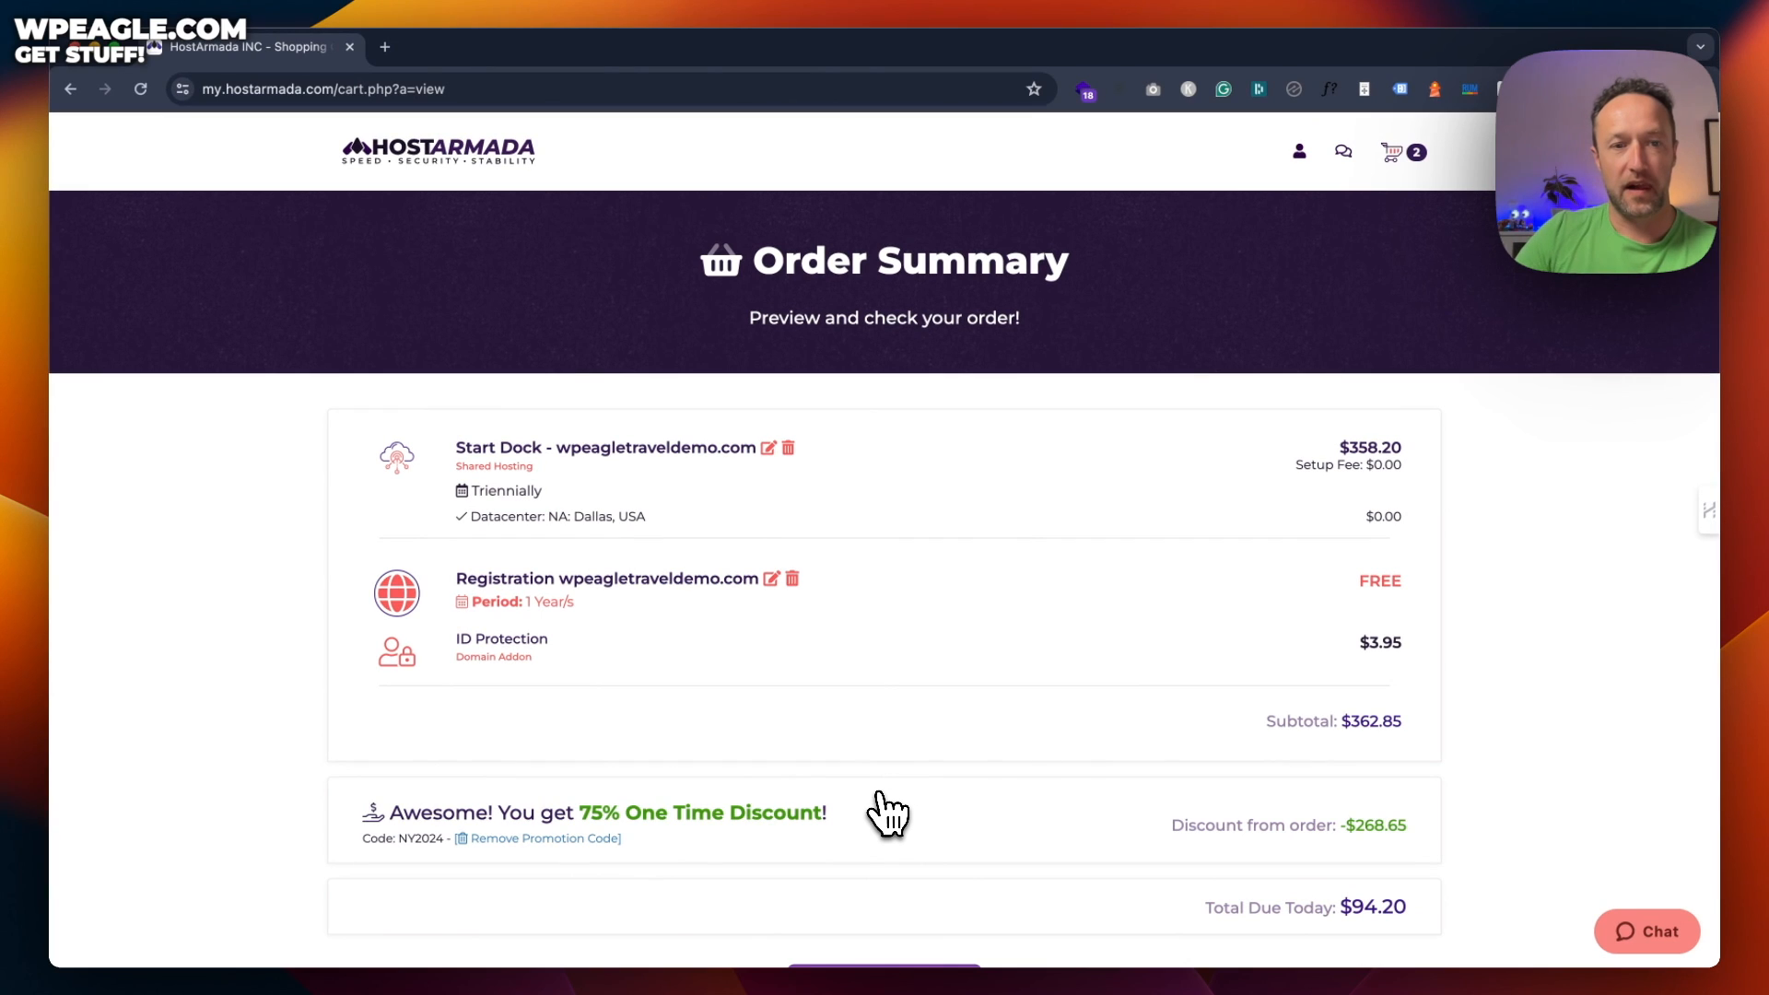
# Replace promo code NY2024 with wpeagle75 and proceed to checkout
pyautogui.scroll(-3, 1046, 553)
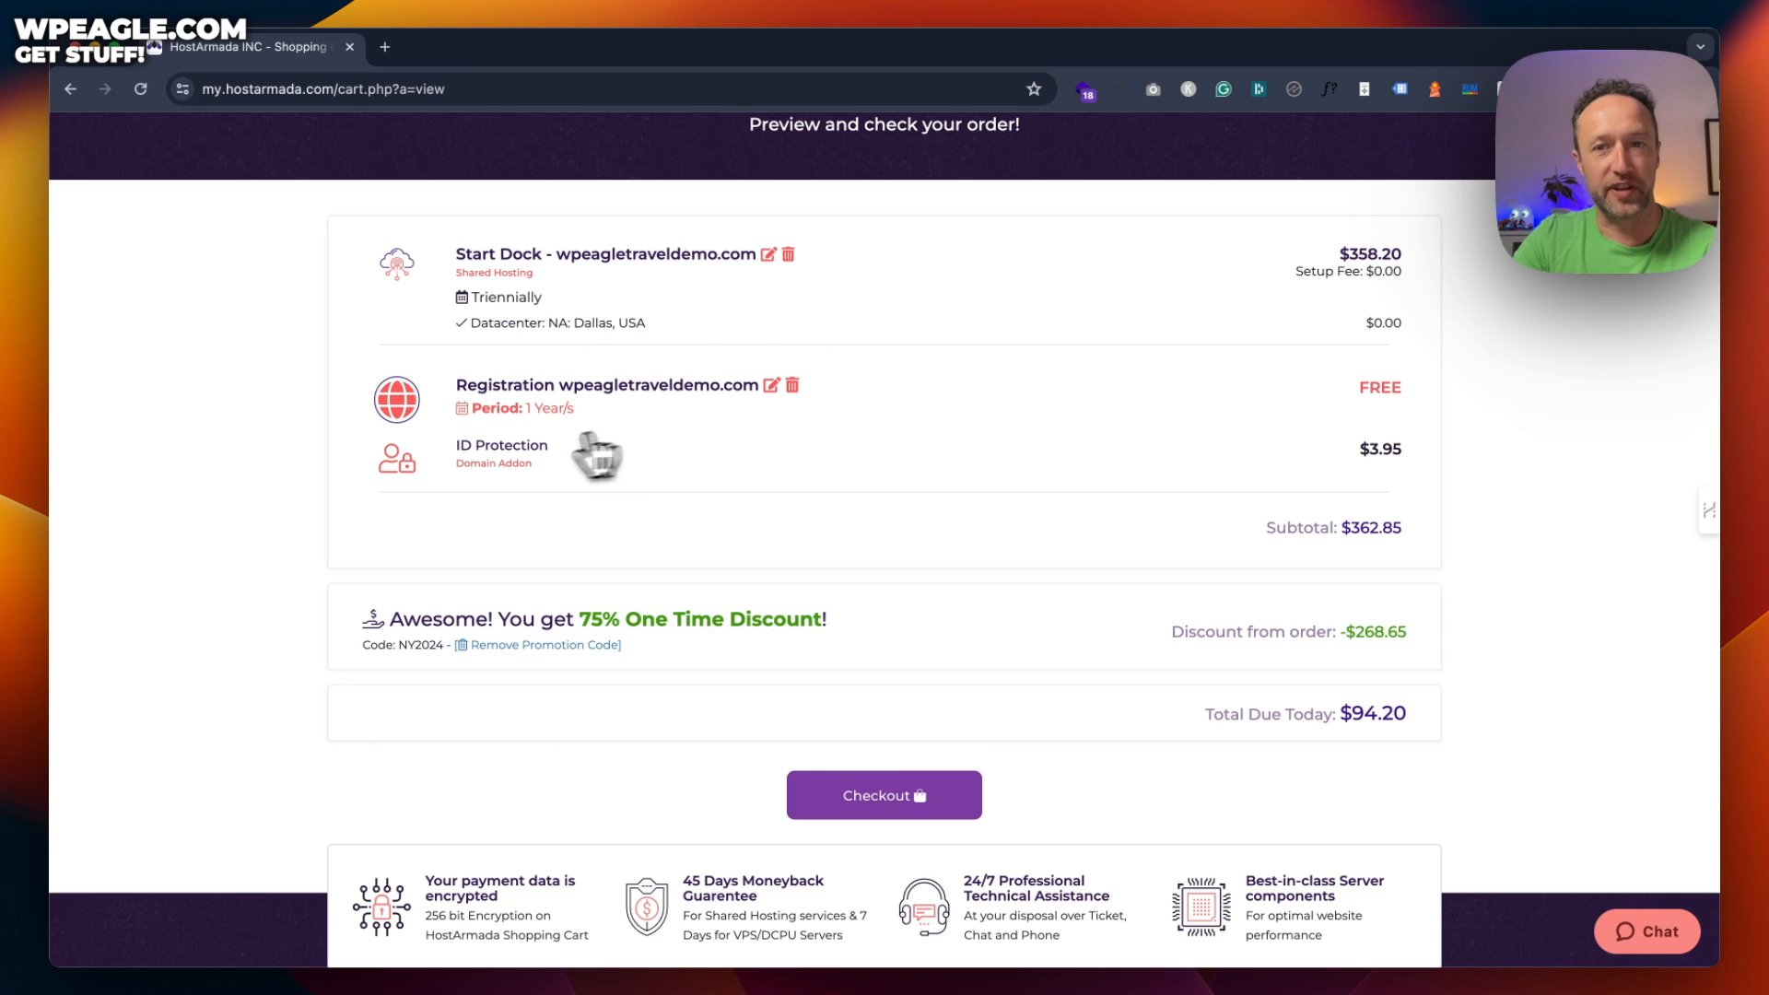
pyautogui.scroll(-1, 898, 483)
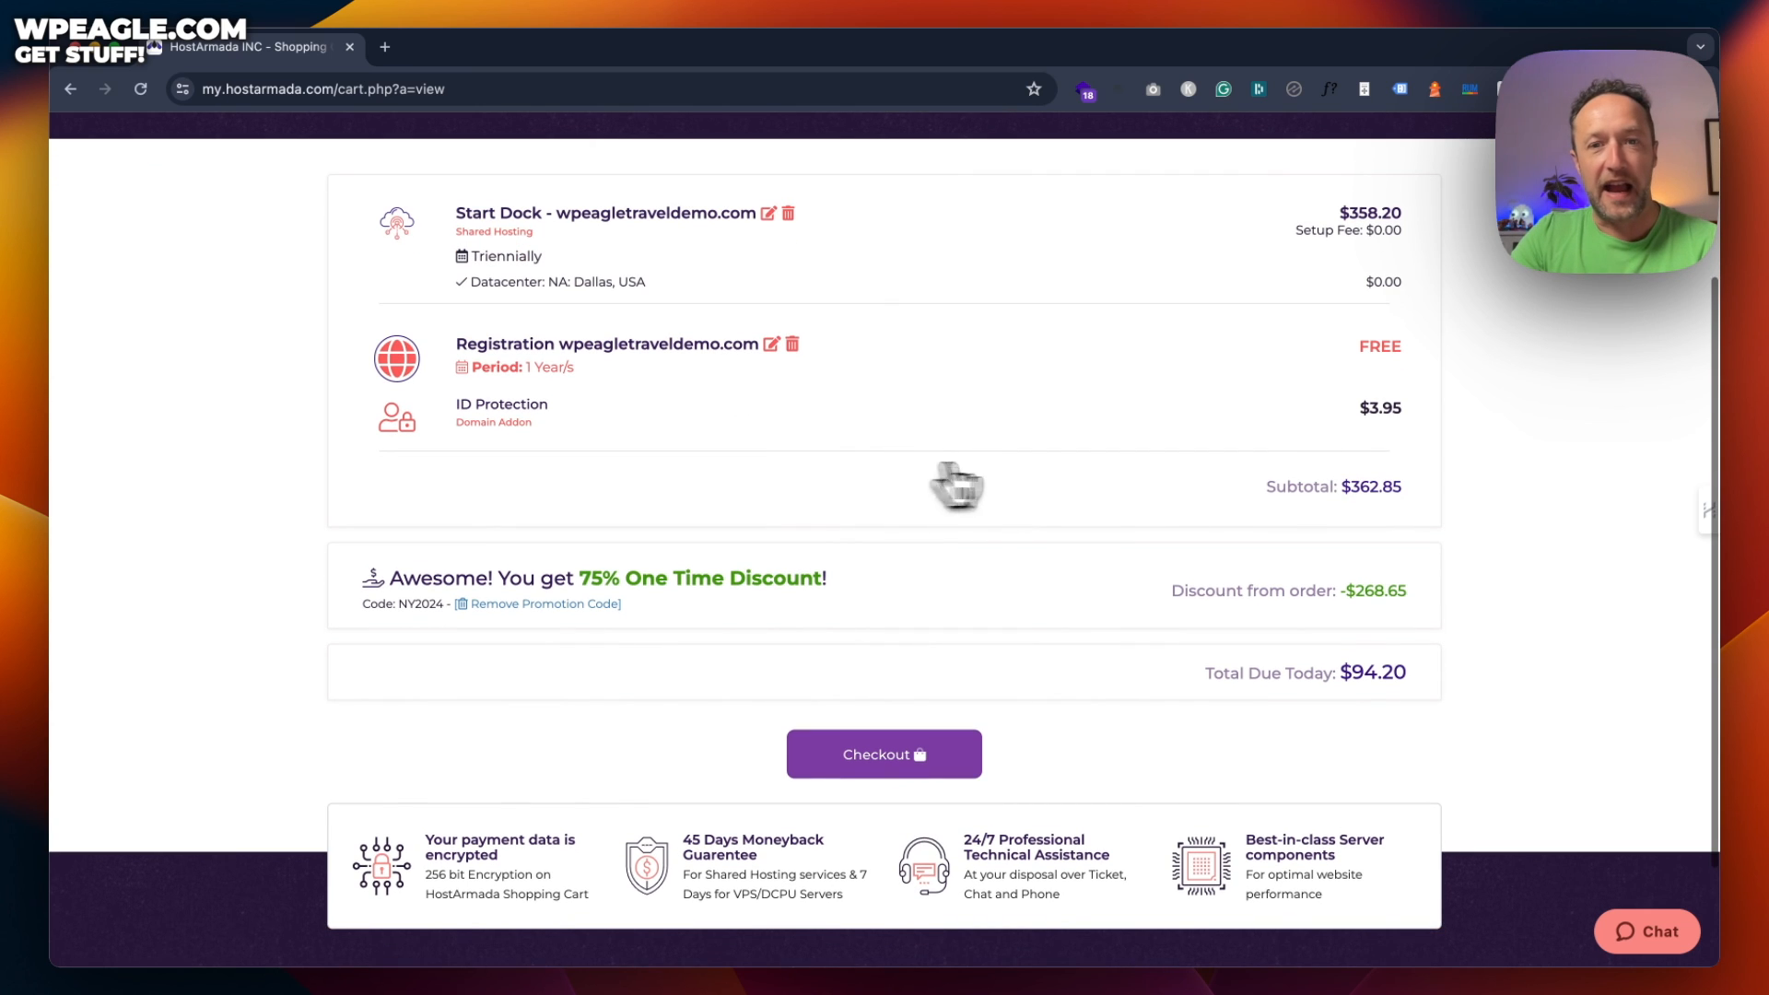
pyautogui.scroll(-1, 1336, 507)
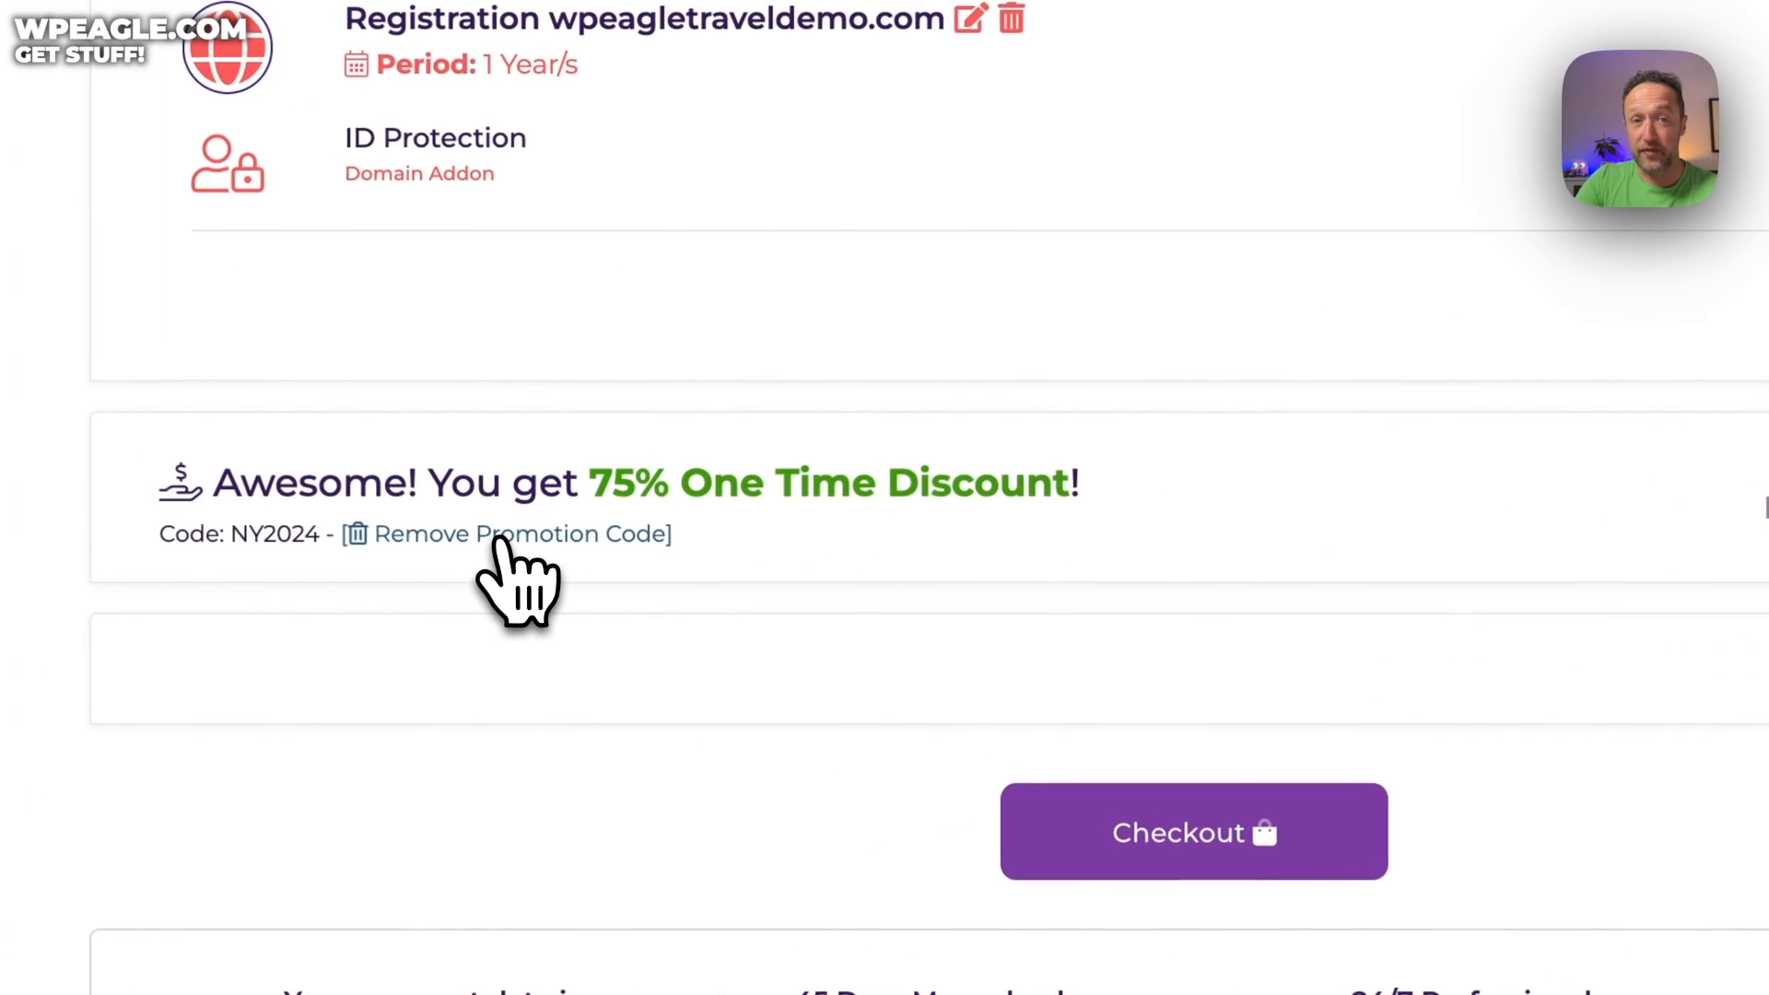
pyautogui.click(497, 543)
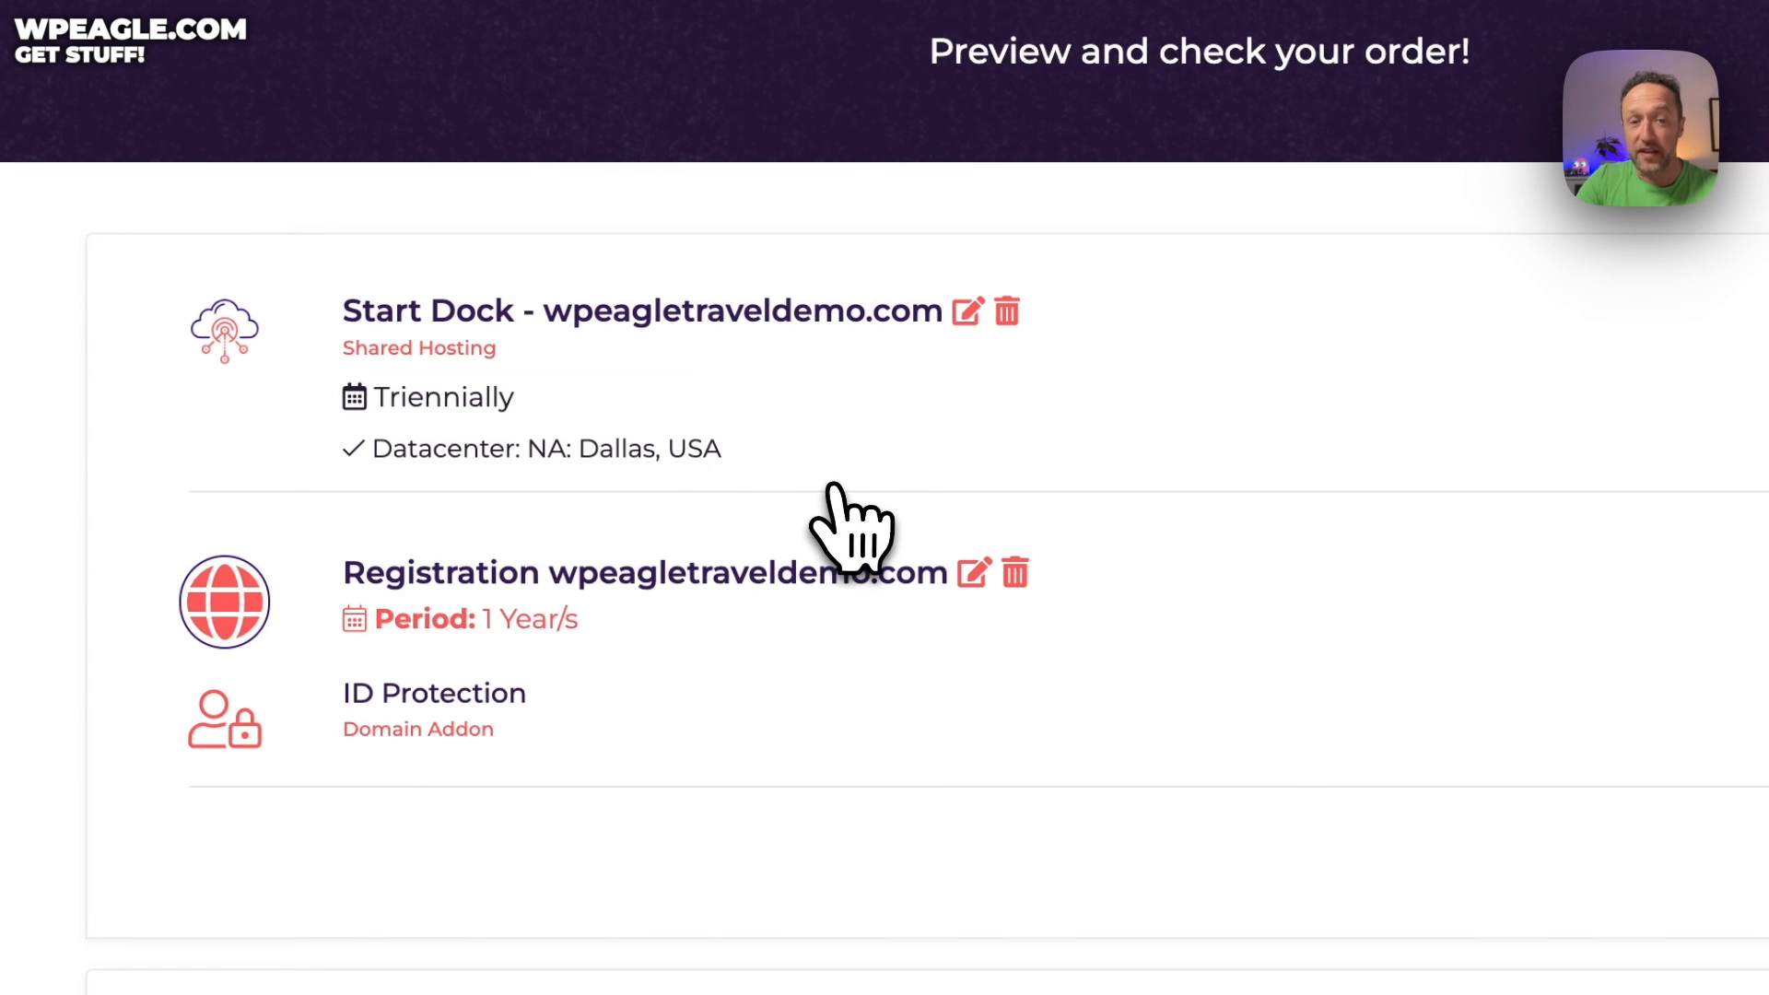
pyautogui.scroll(-2, 1145, 513)
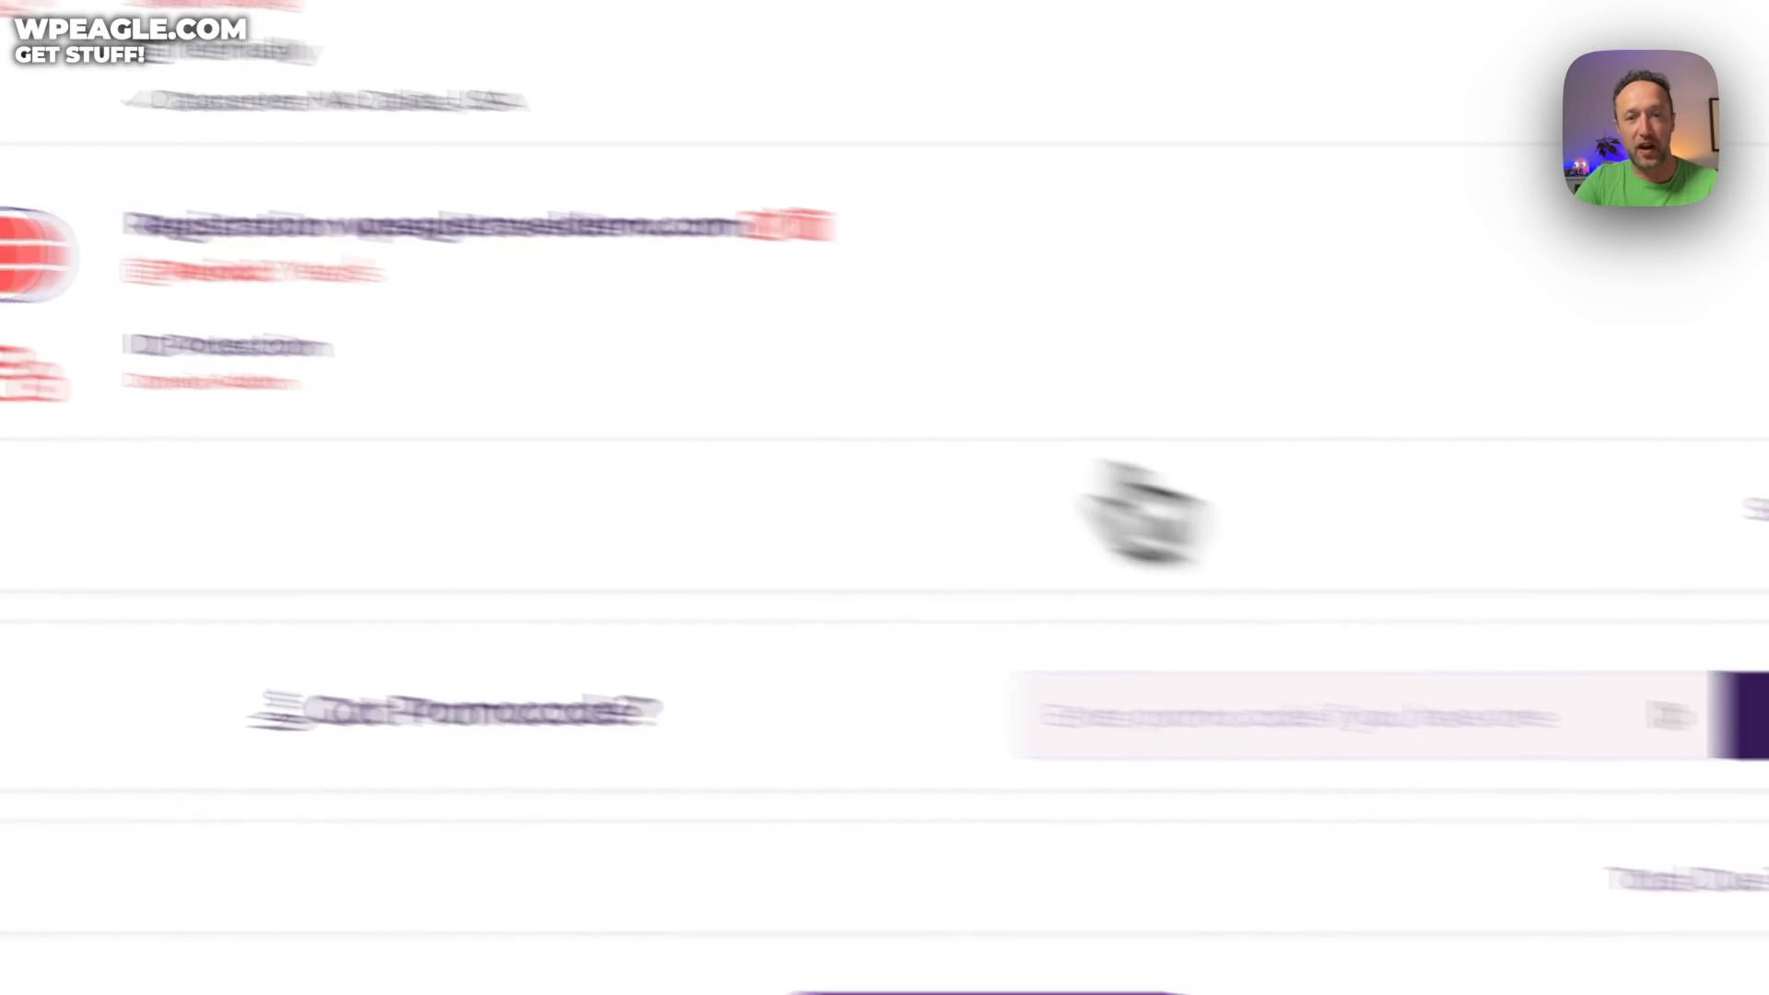
pyautogui.click(1336, 715)
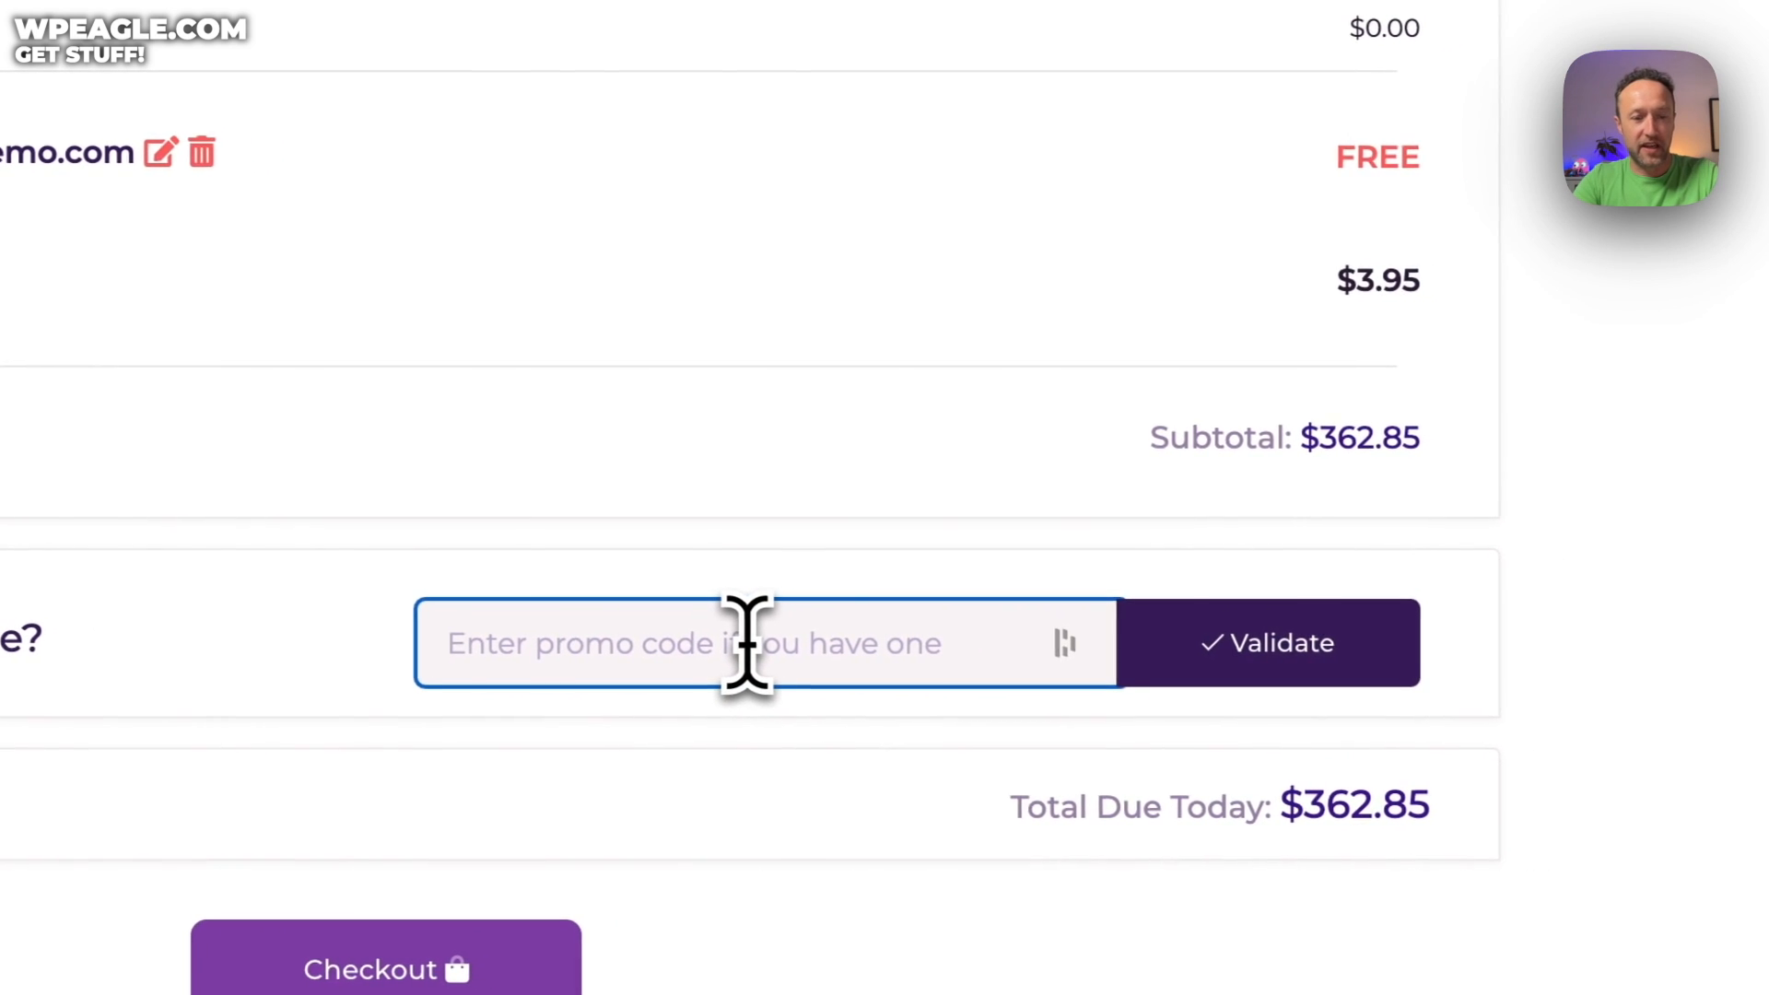
pyautogui.write('wpeagle75')
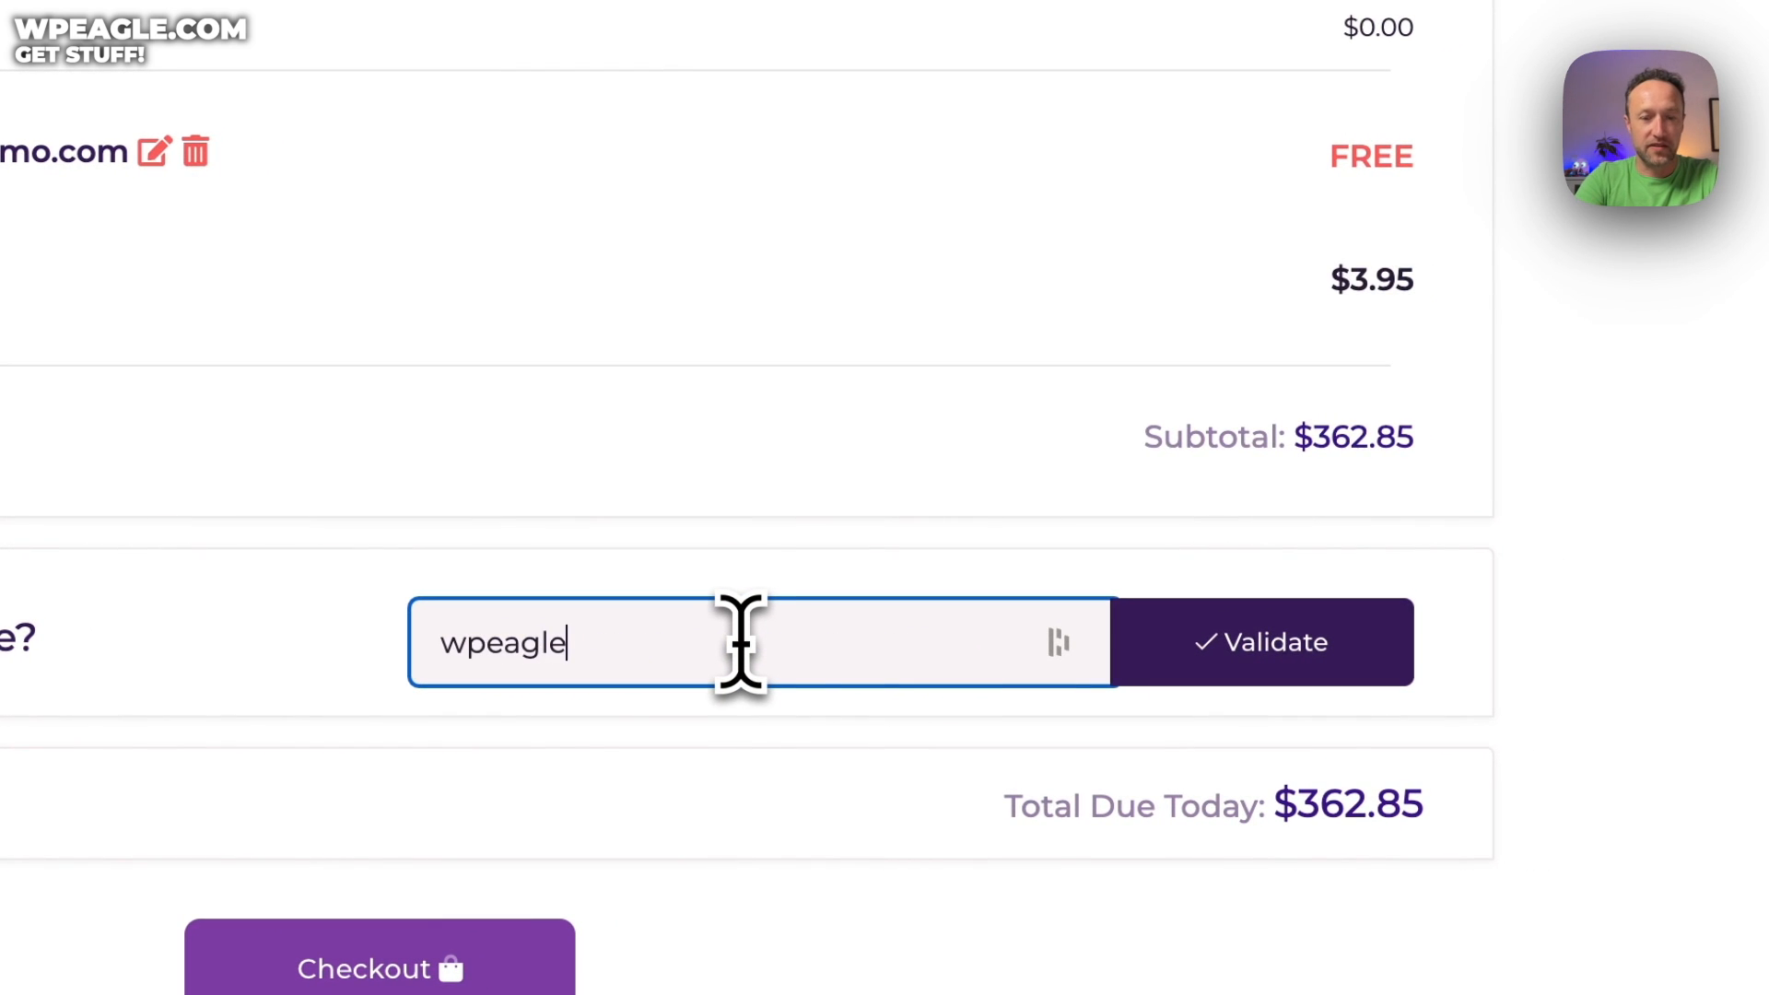
pyautogui.click(1287, 651)
pyautogui.scroll(-3, 875, 406)
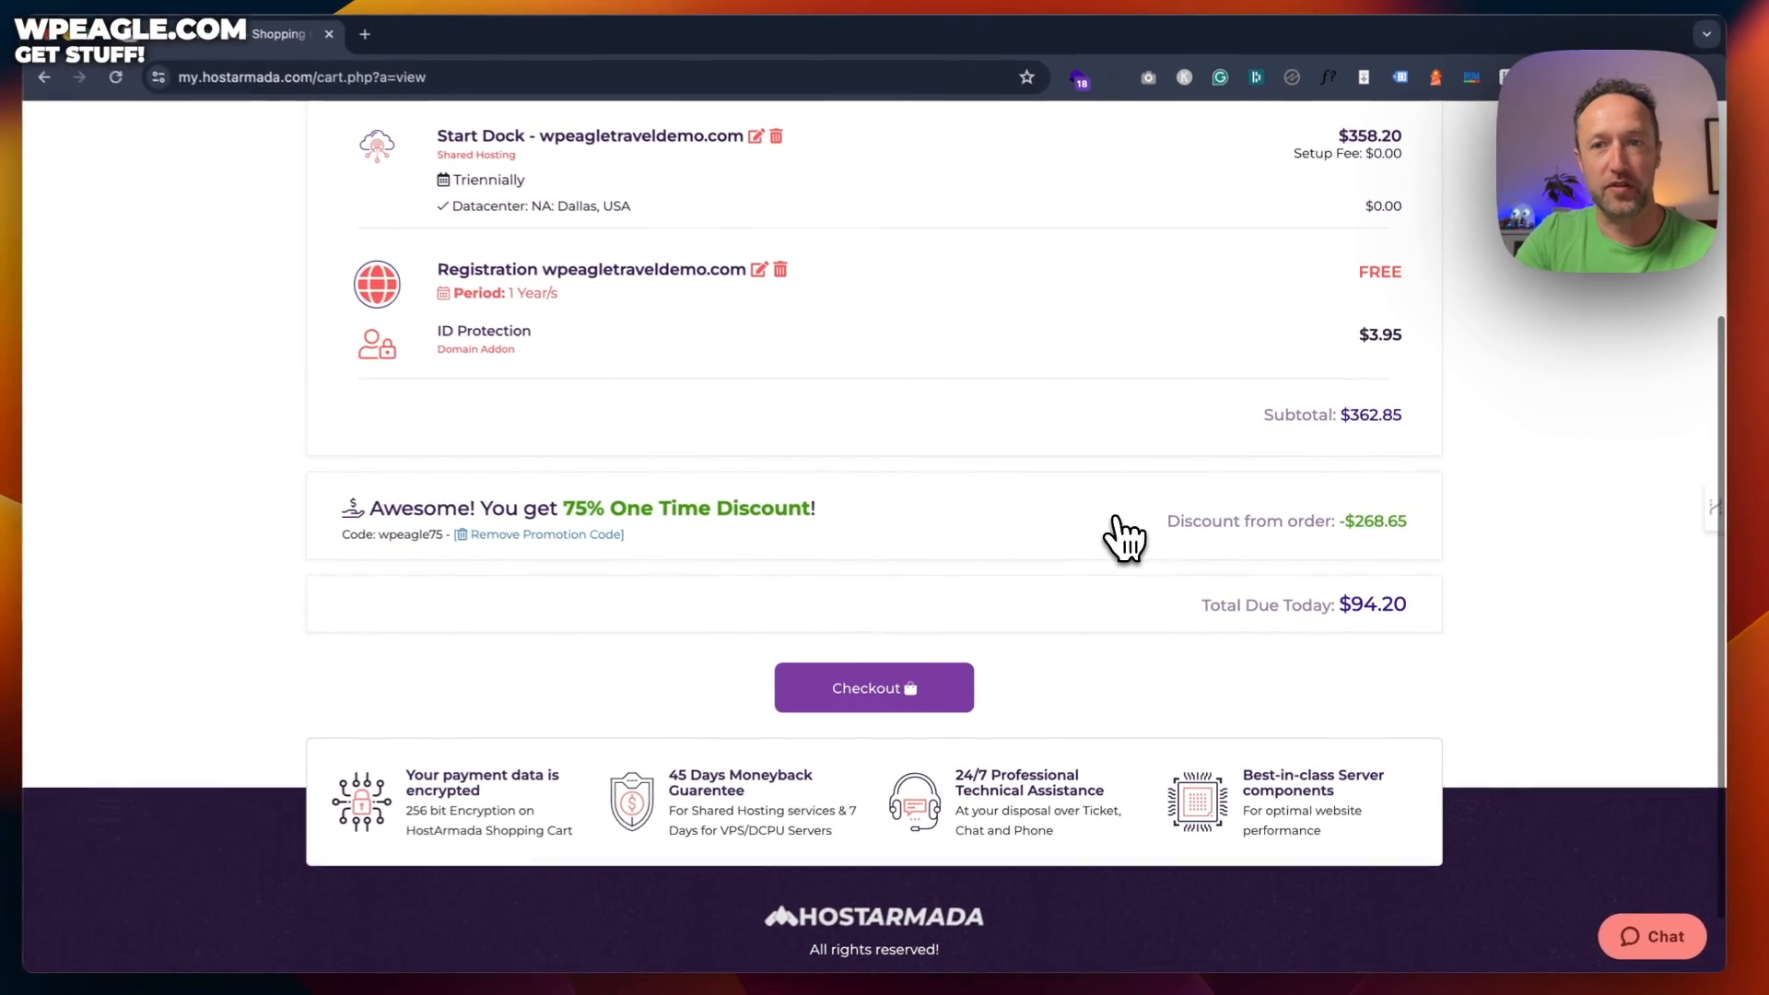
pyautogui.scroll(-1, 1160, 507)
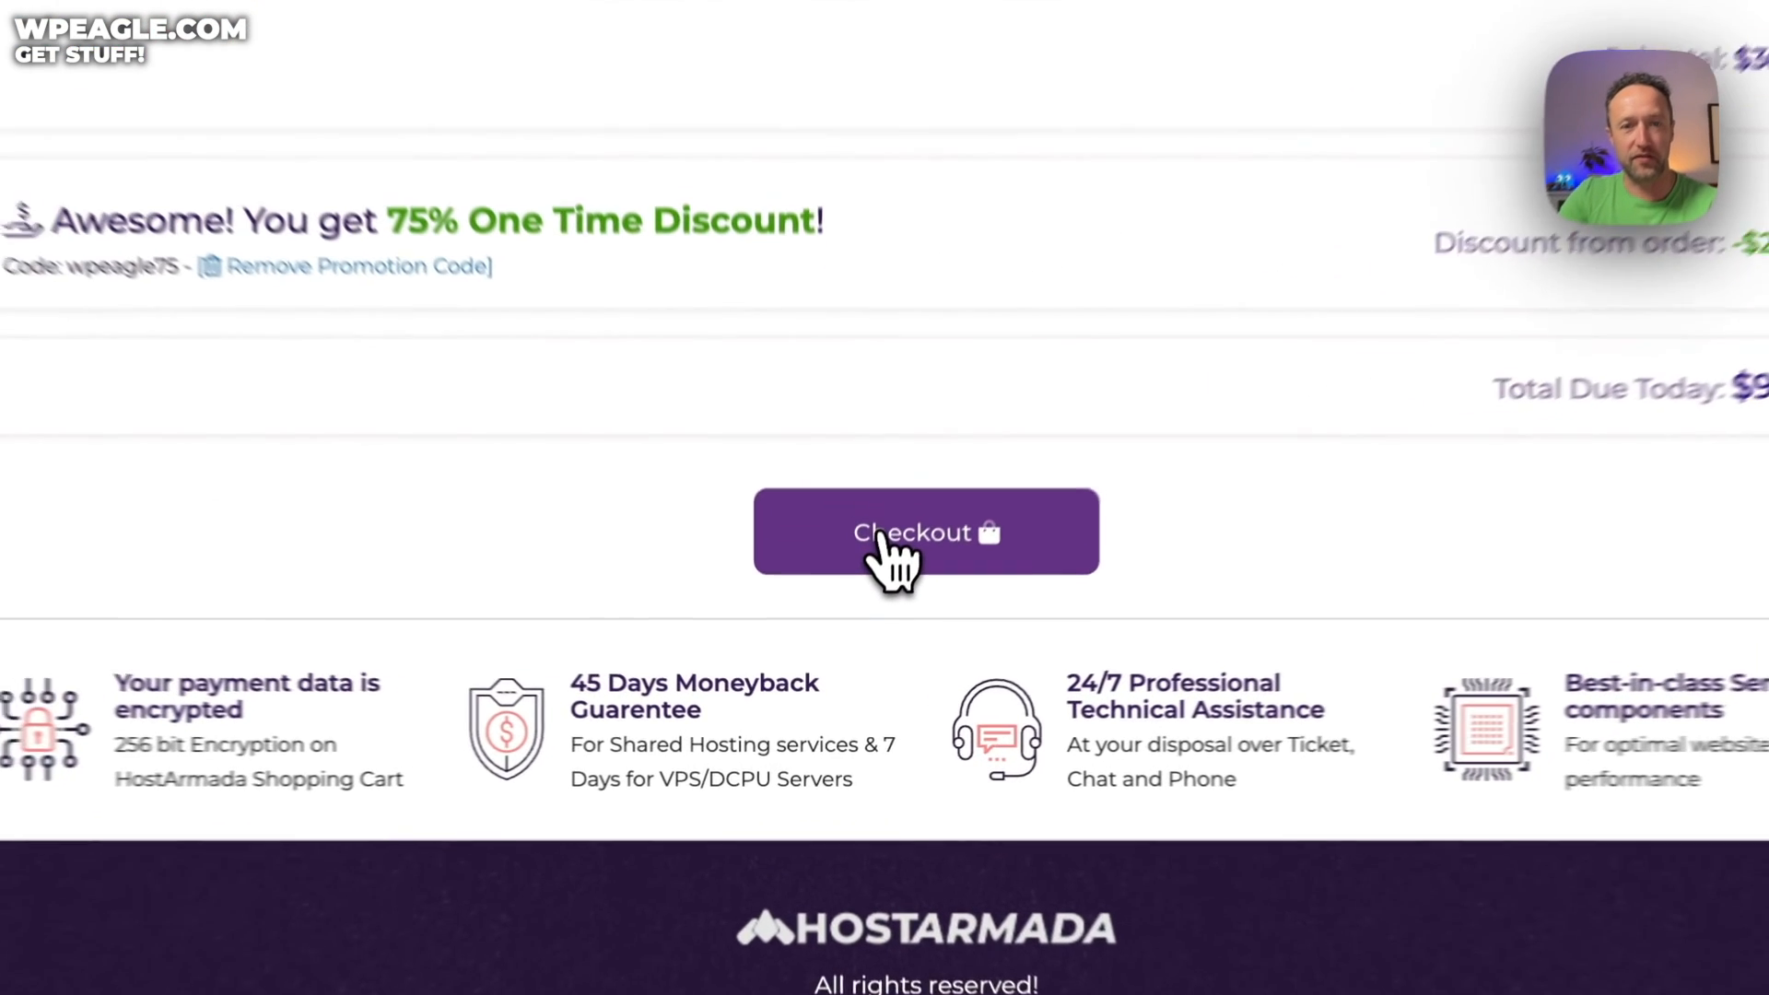
pyautogui.click(880, 536)
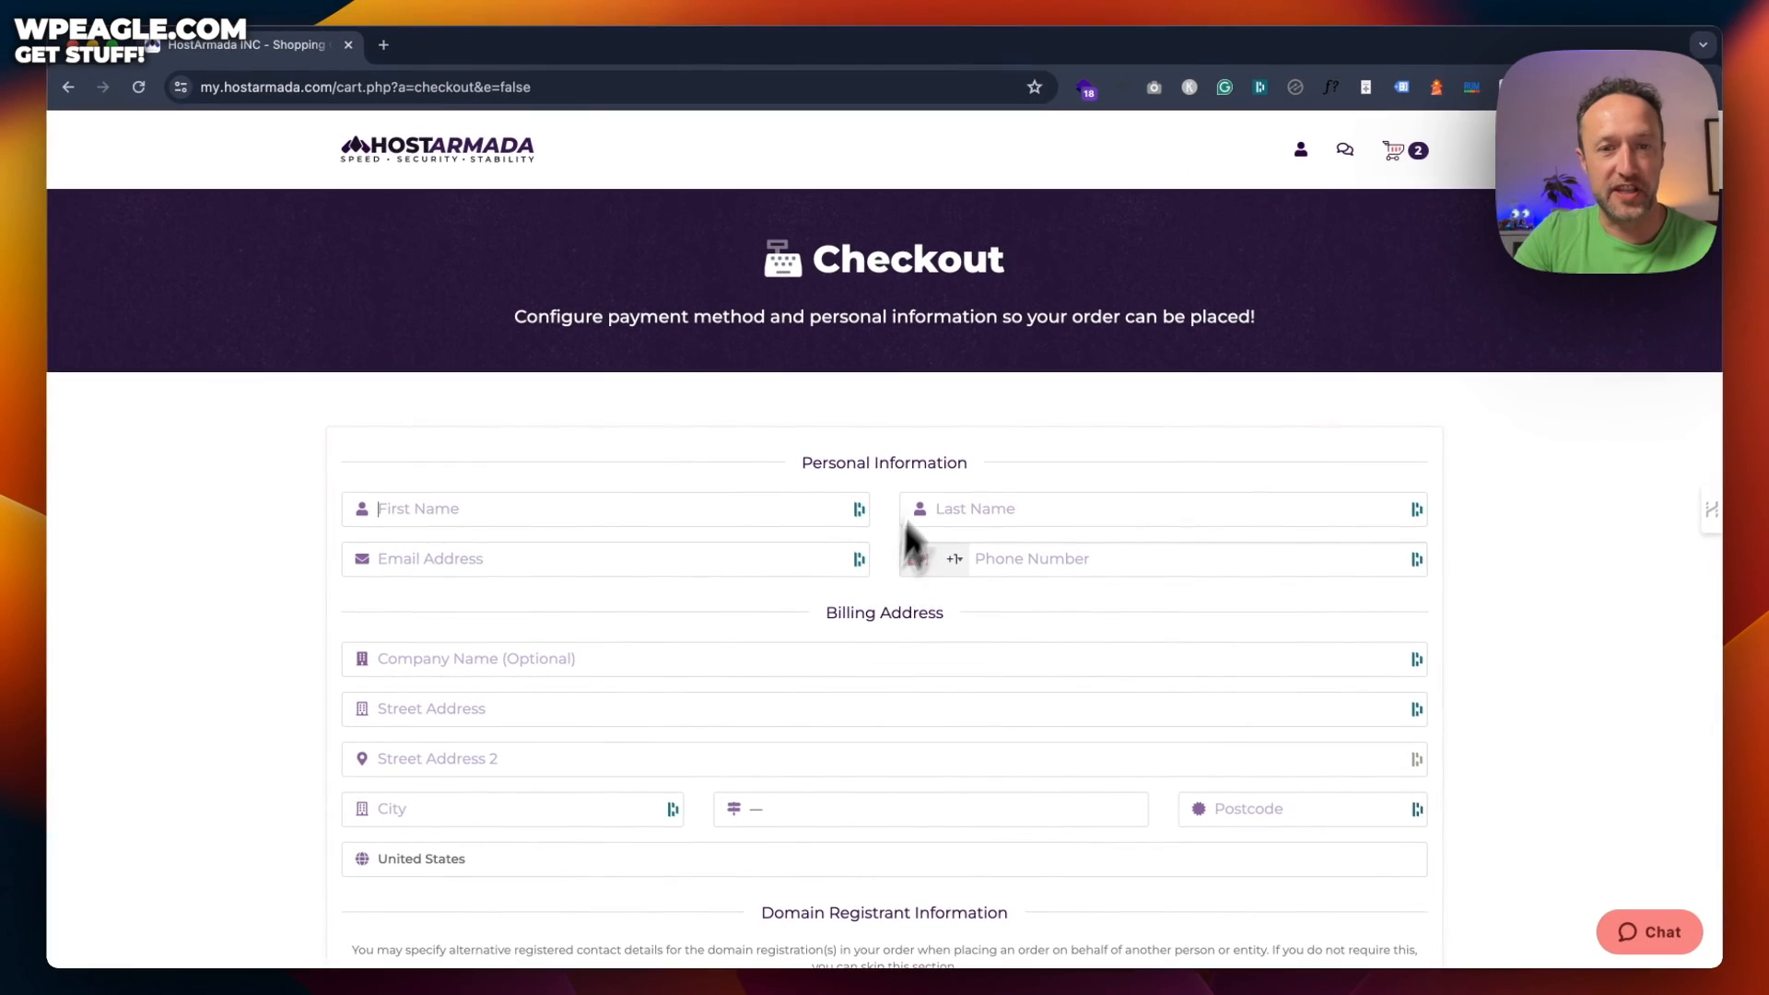
# Scroll through the checkout form's personal information and billing address fields
pyautogui.scroll(-3, 930, 461)
pyautogui.scroll(-1, 932, 450)
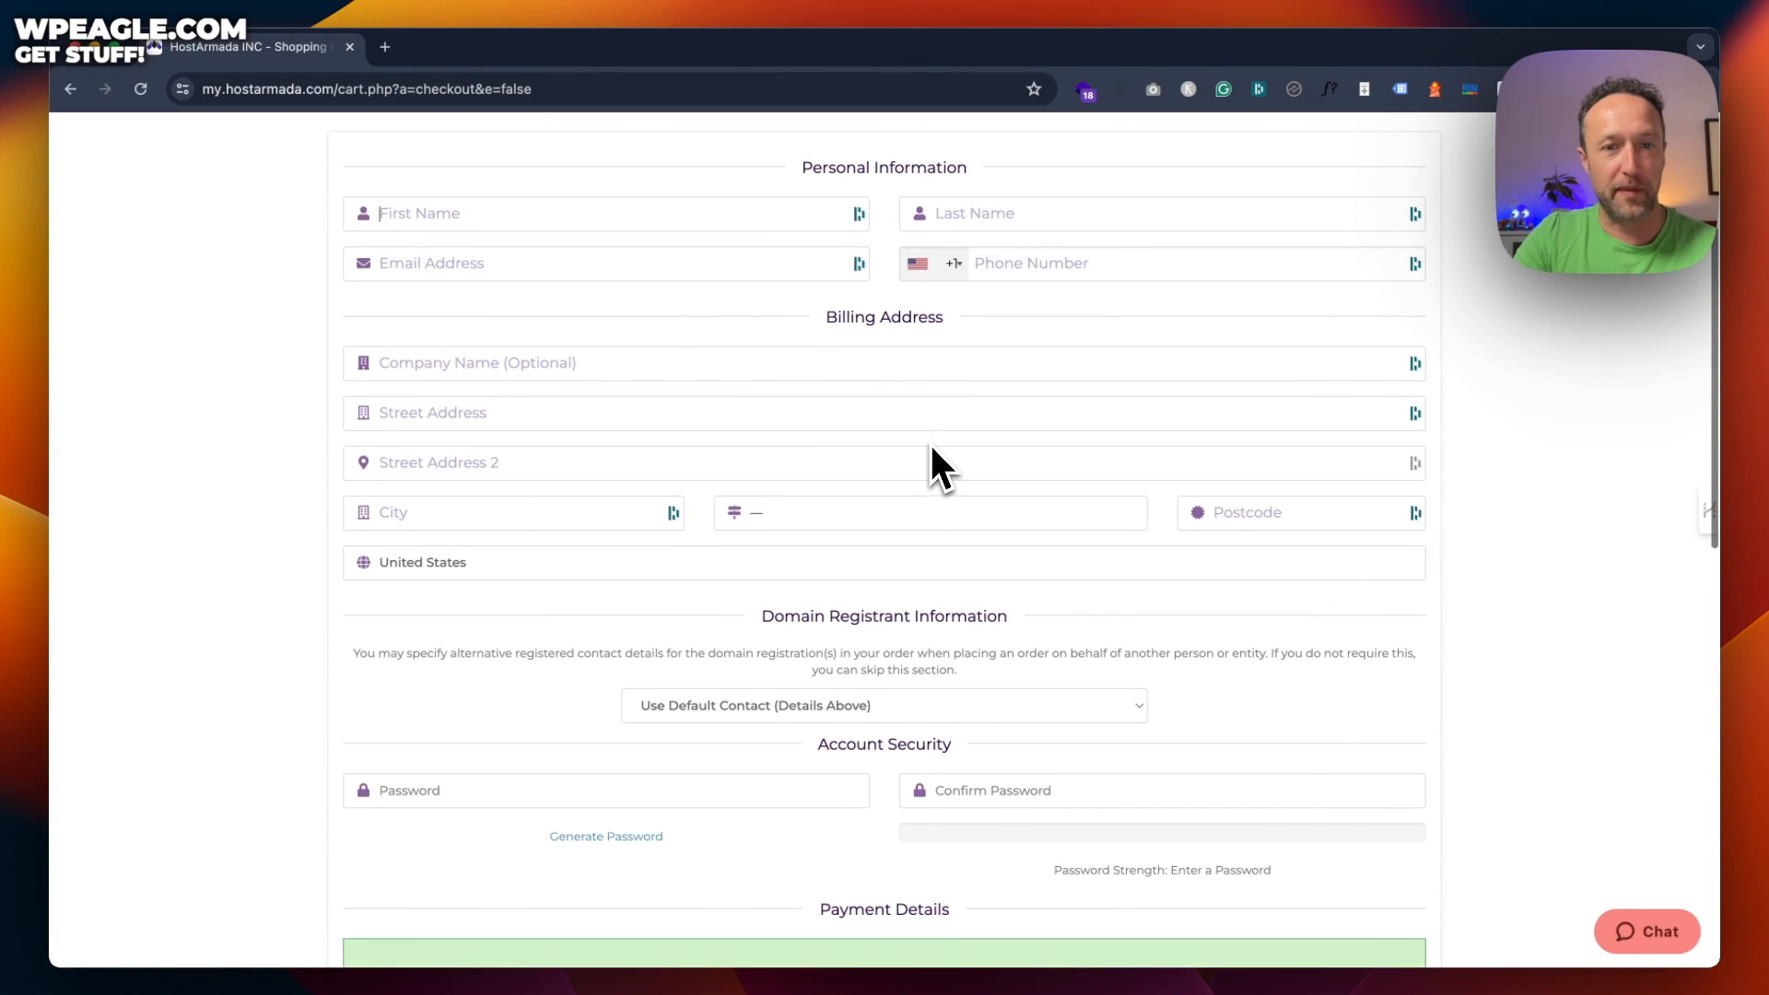
pyautogui.scroll(-2, 932, 450)
pyautogui.scroll(-10, 931, 447)
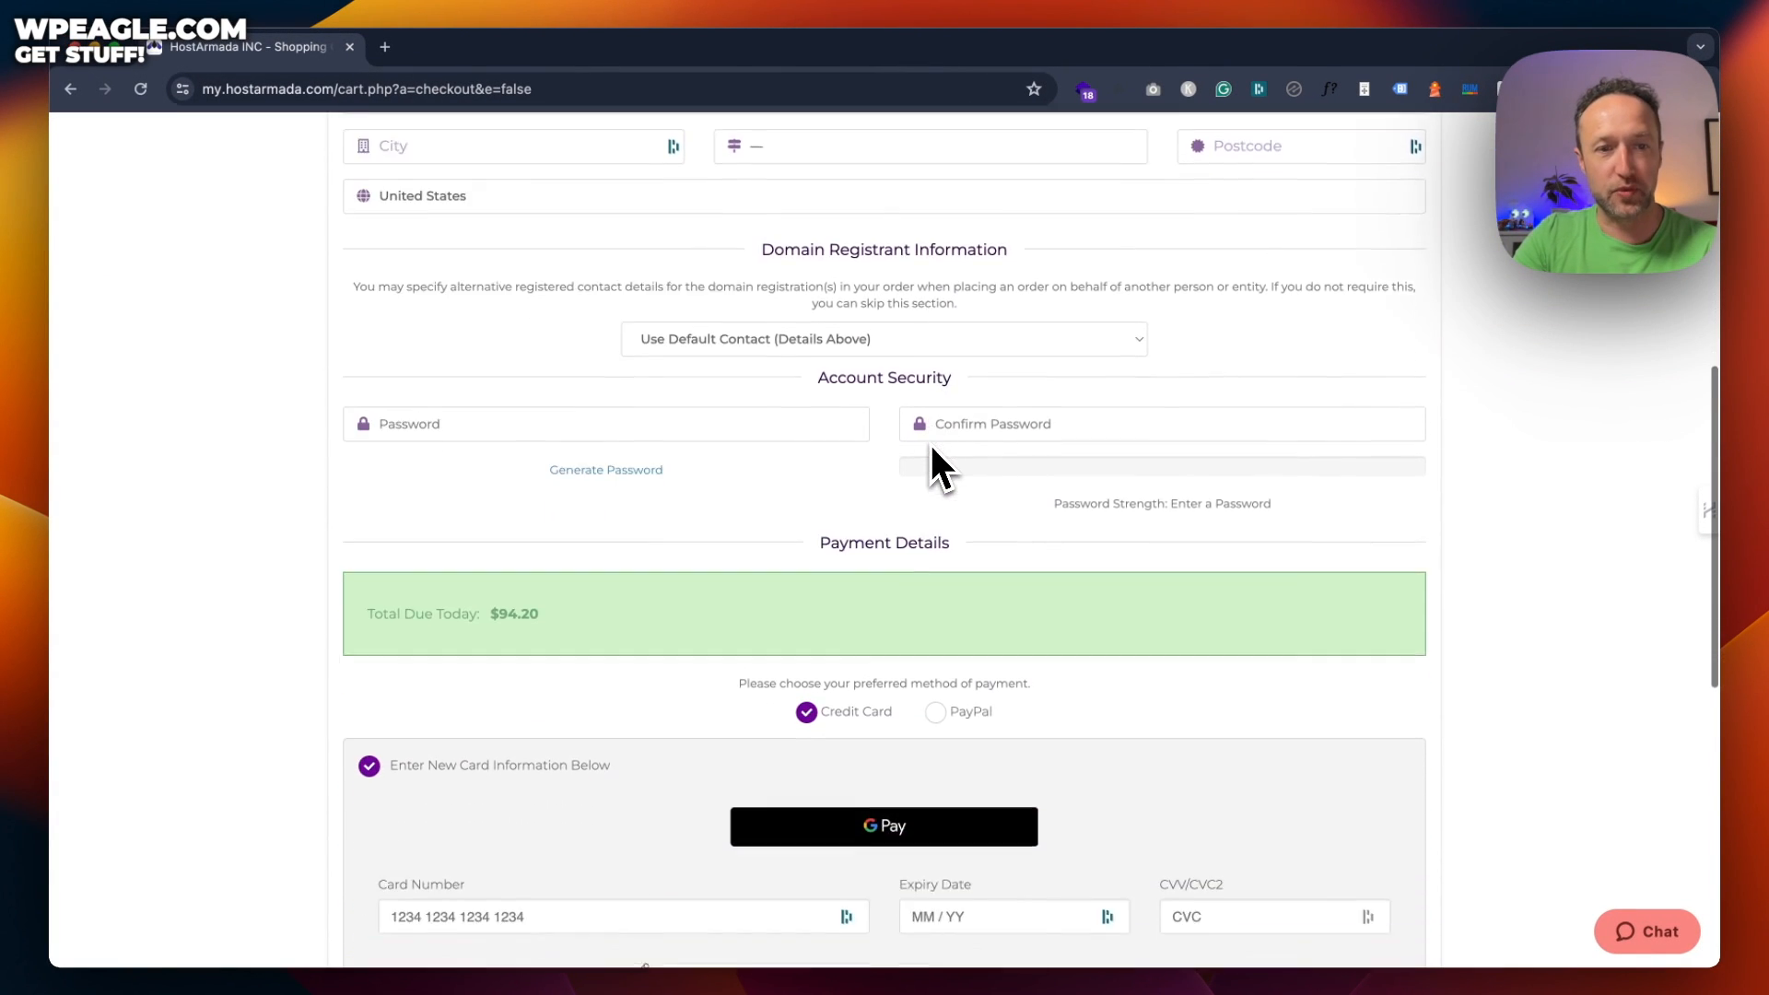
pyautogui.scroll(-2, 931, 445)
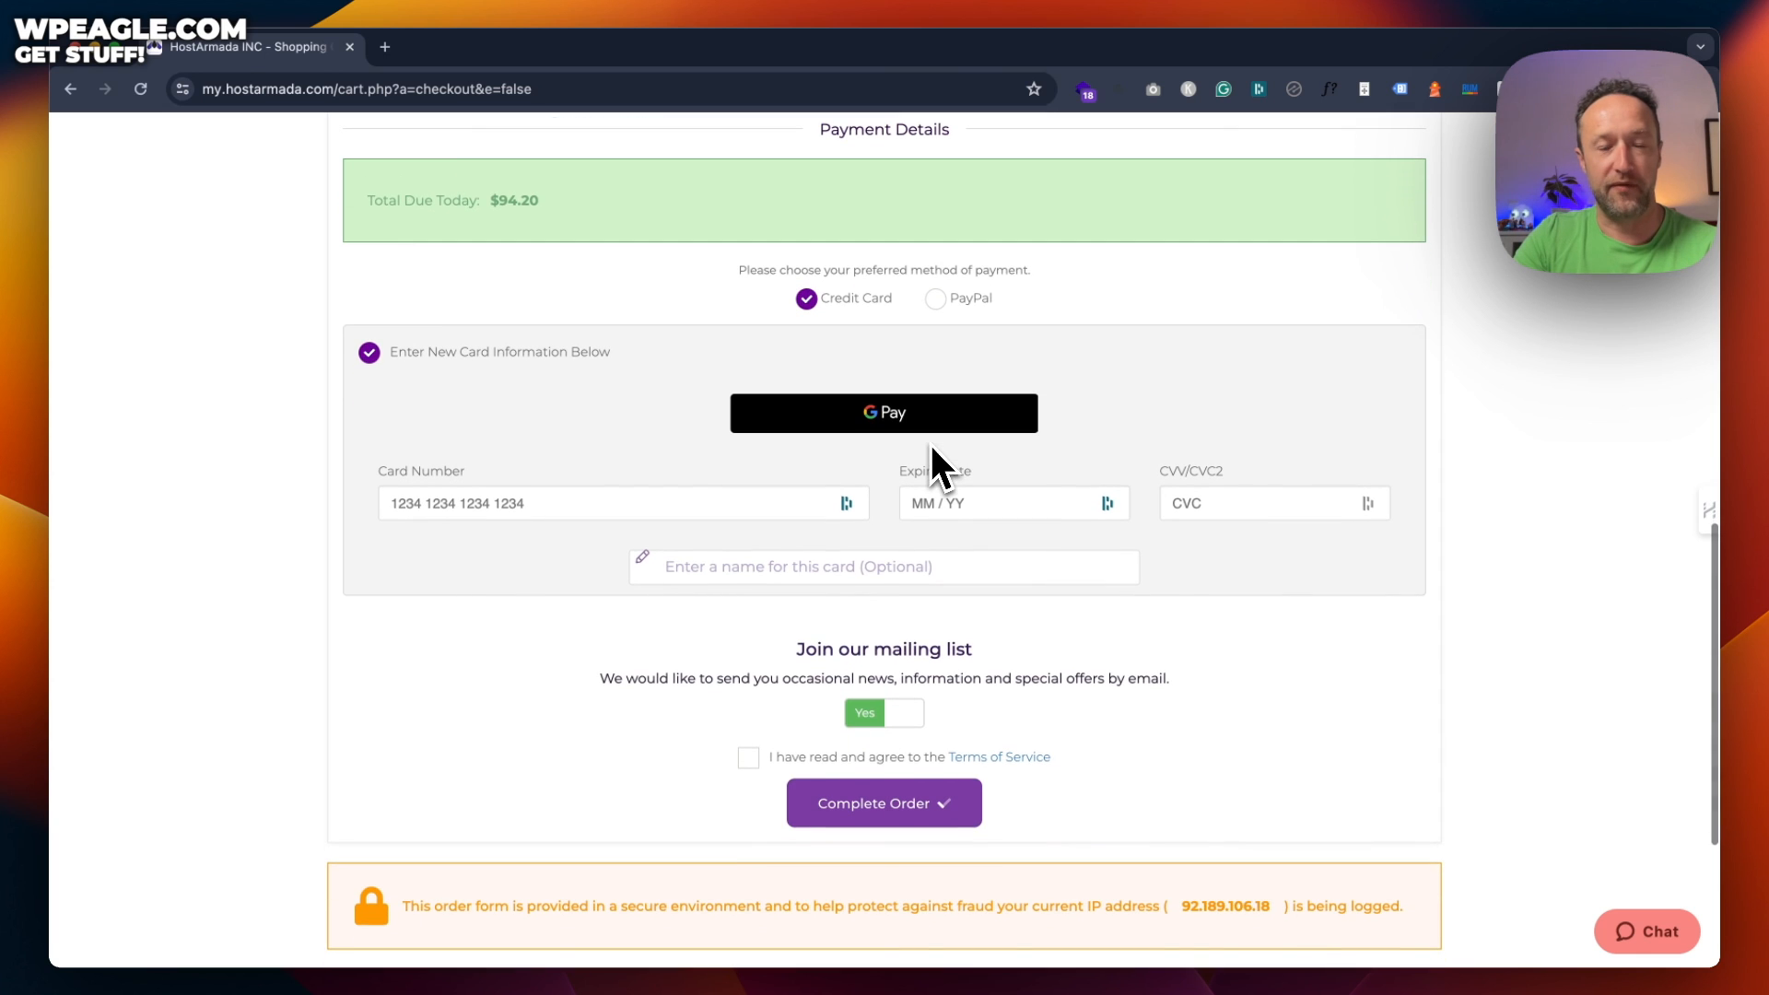
pyautogui.scroll(15, 931, 442)
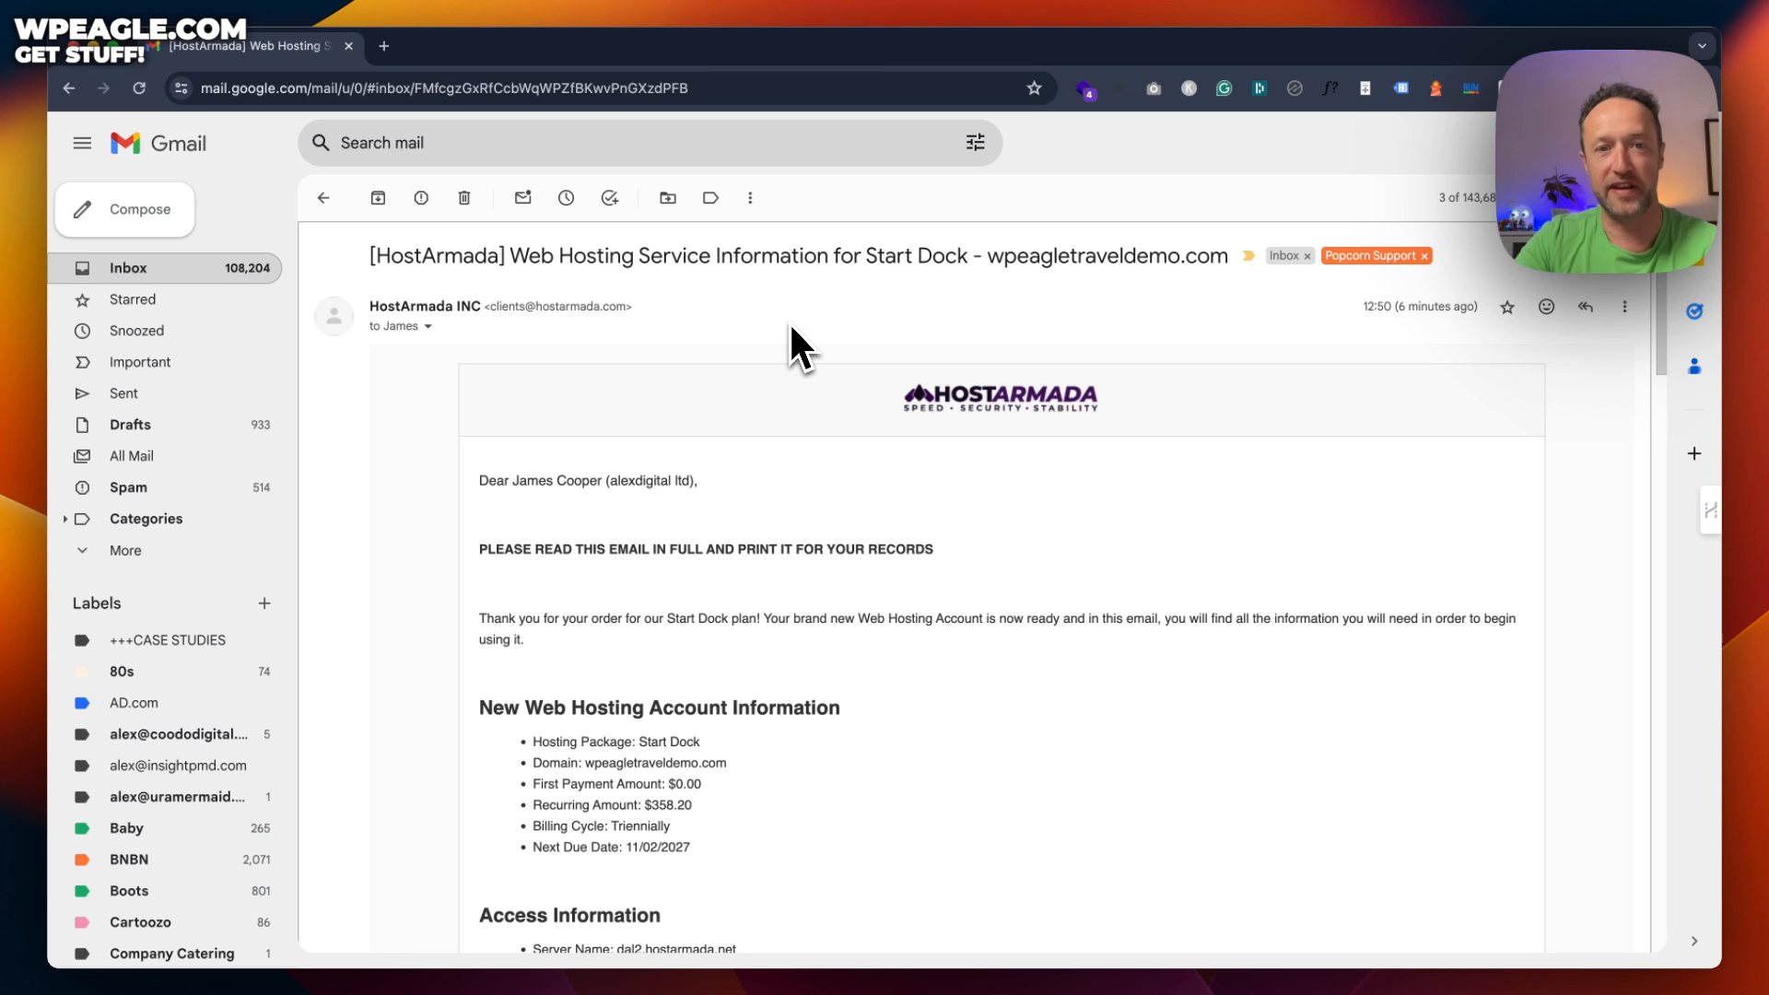
pyautogui.scroll(-3, 789, 332)
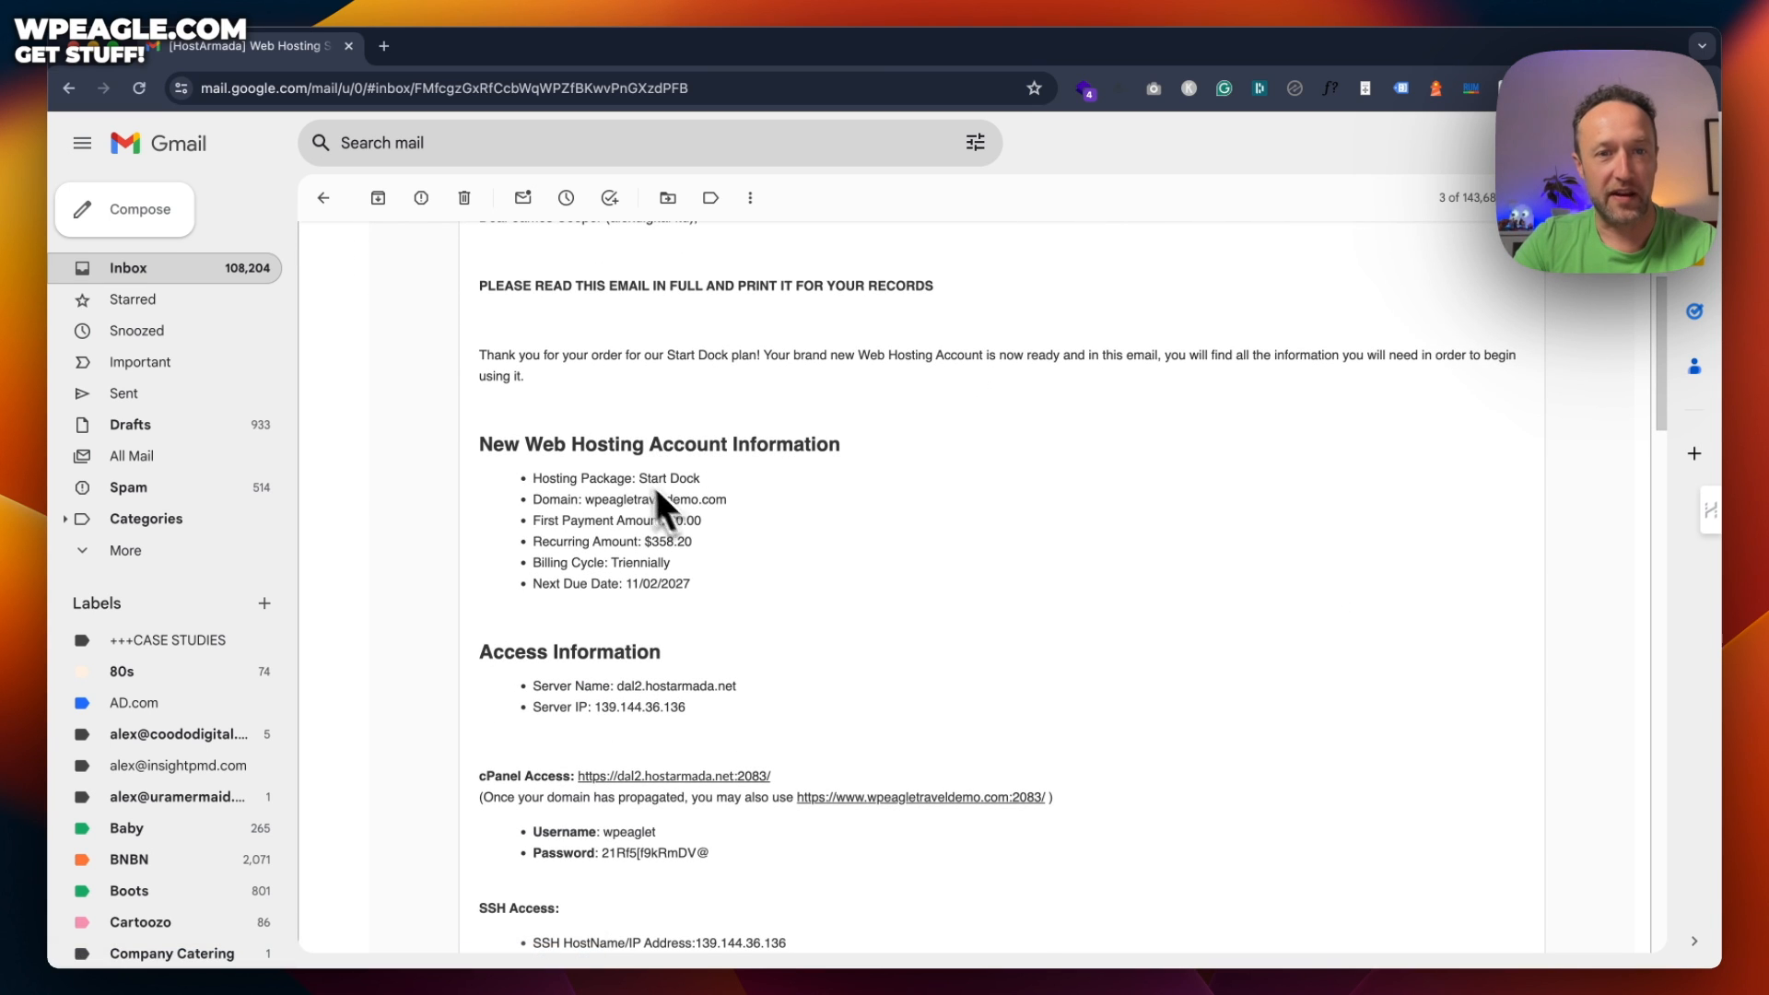
pyautogui.scroll(-3, 1025, 465)
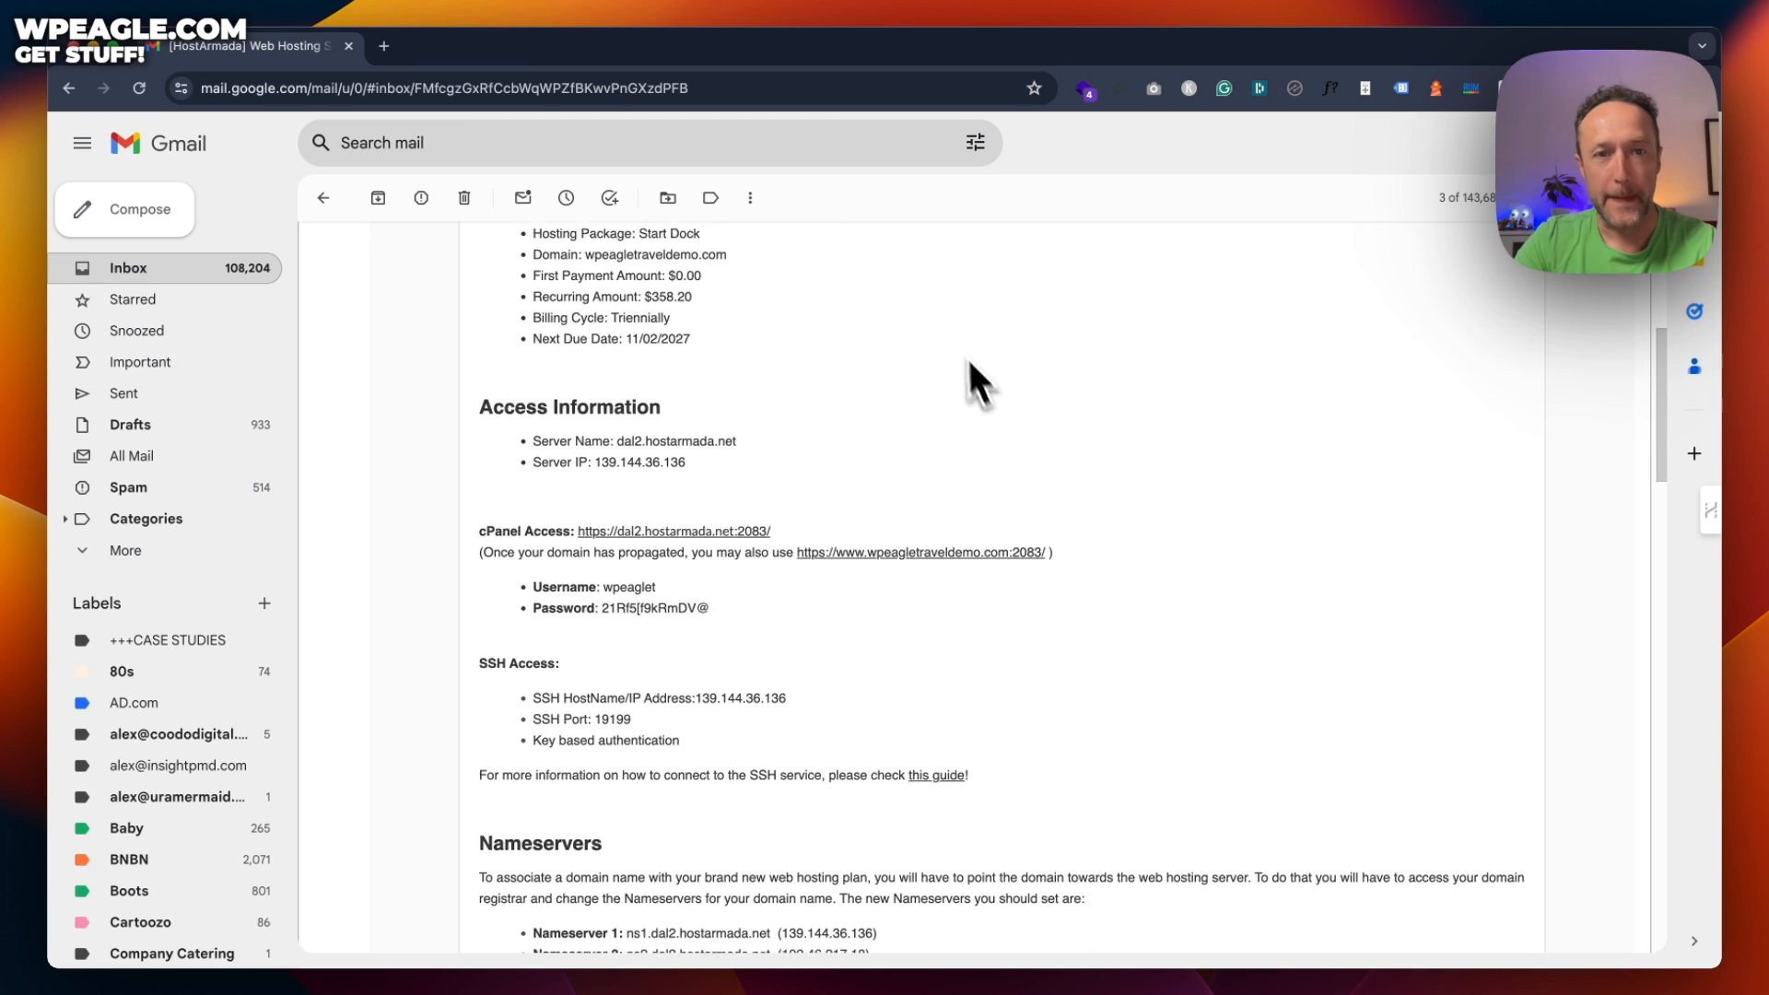
pyautogui.scroll(-2, 974, 379)
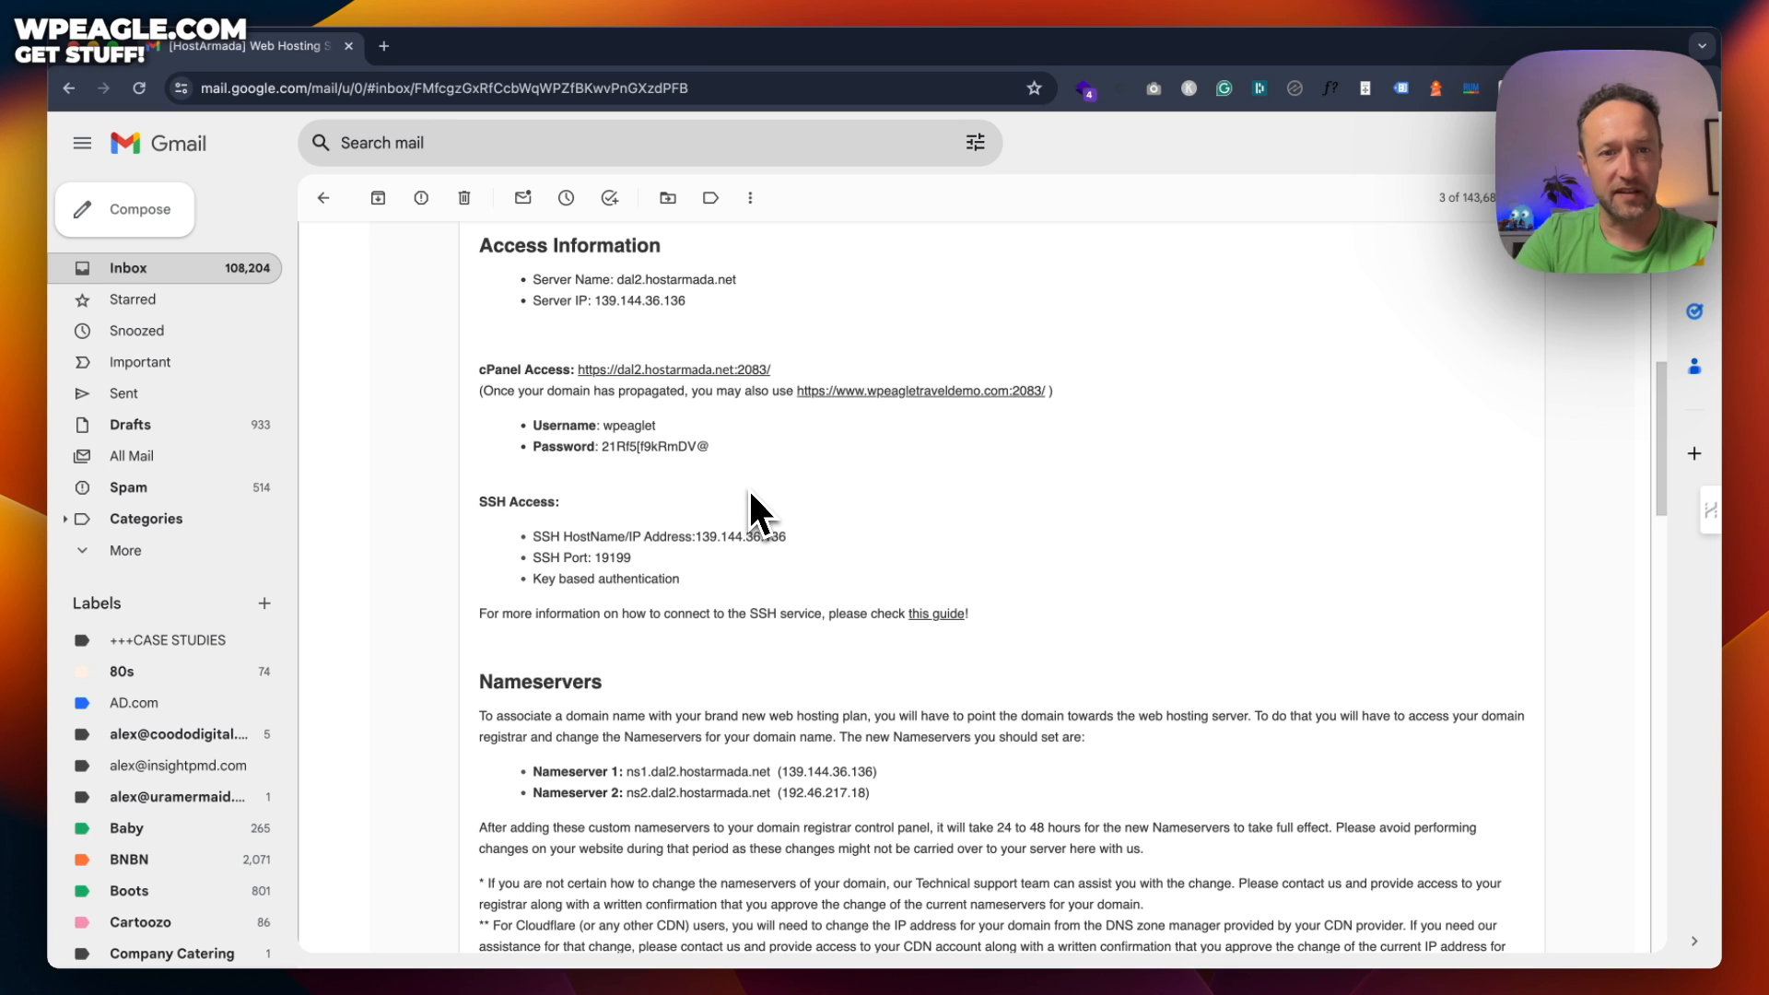
pyautogui.scroll(-2, 761, 487)
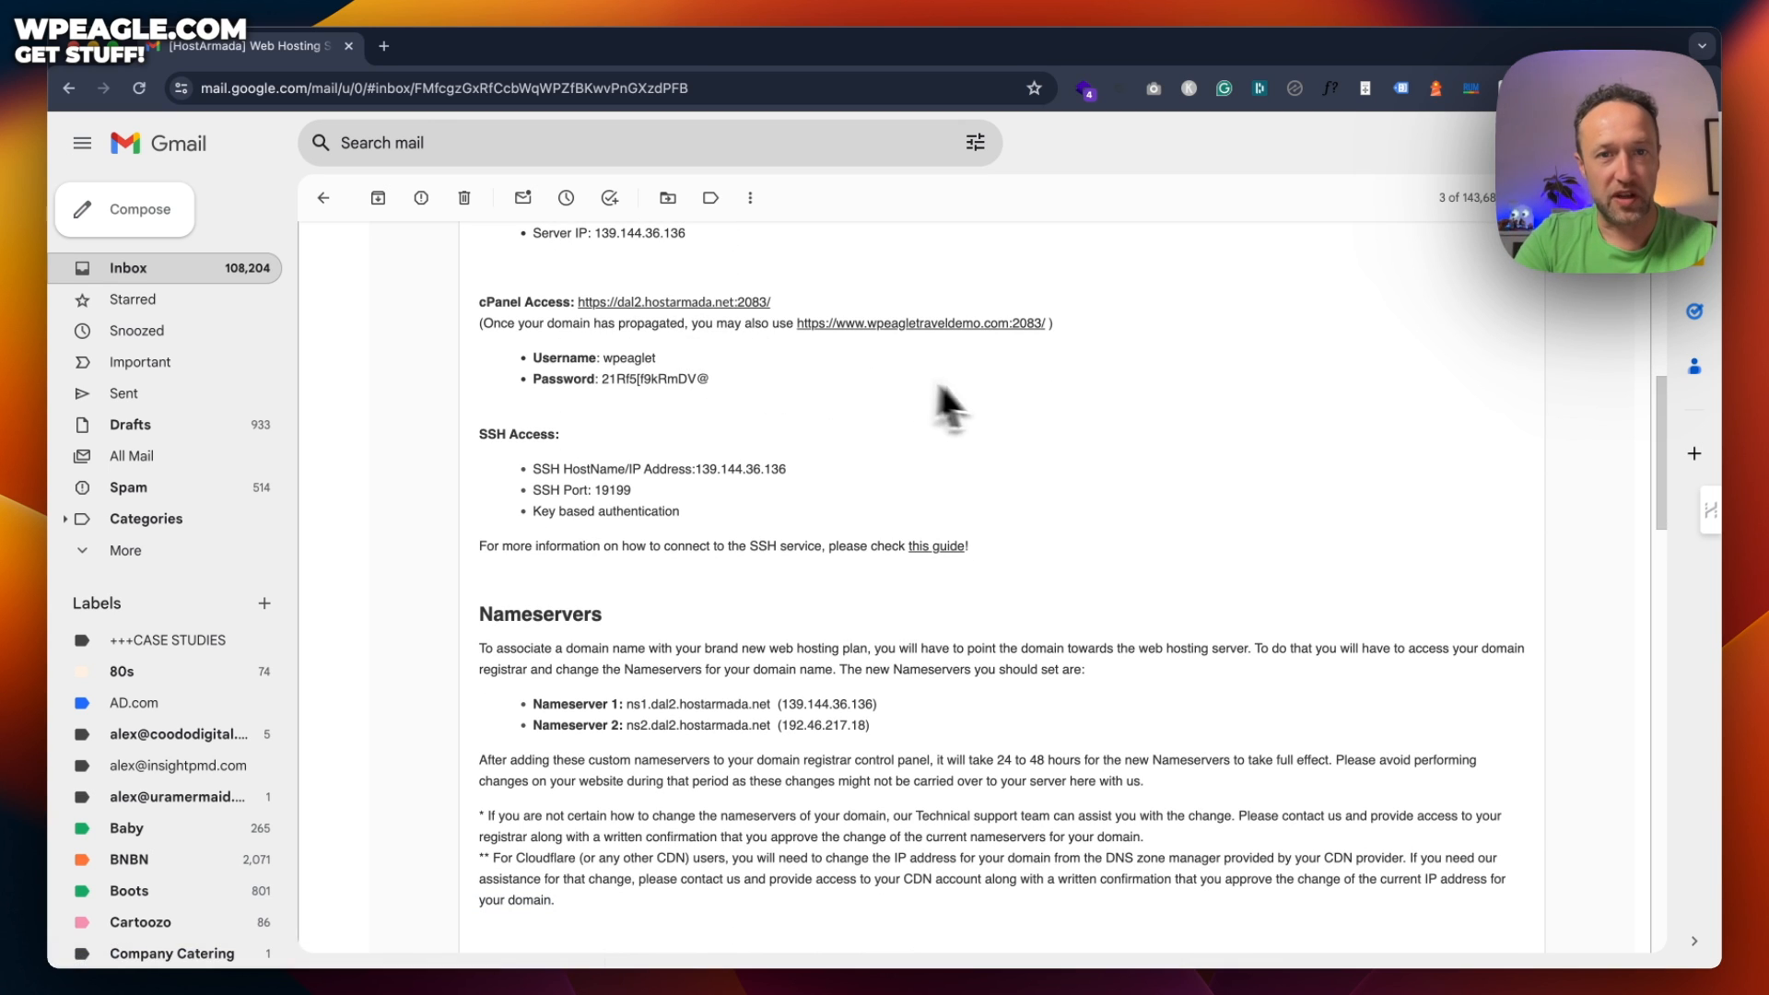
pyautogui.scroll(-2, 1131, 405)
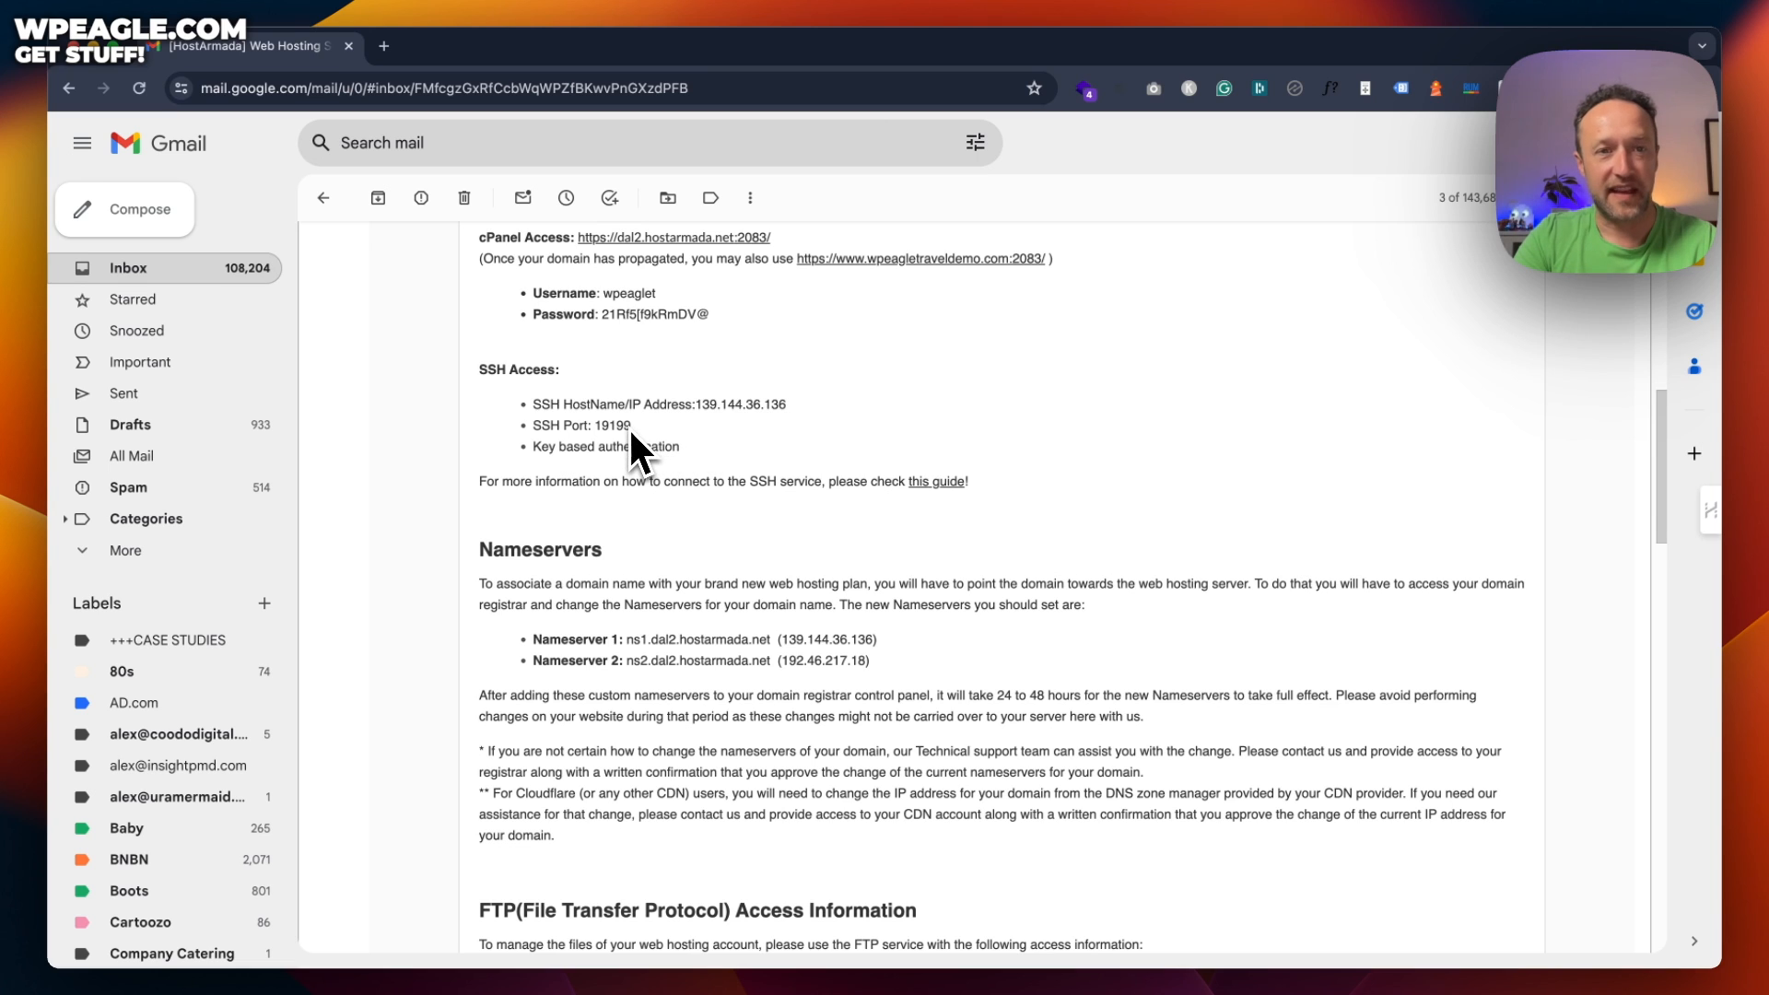
pyautogui.scroll(-7, 632, 446)
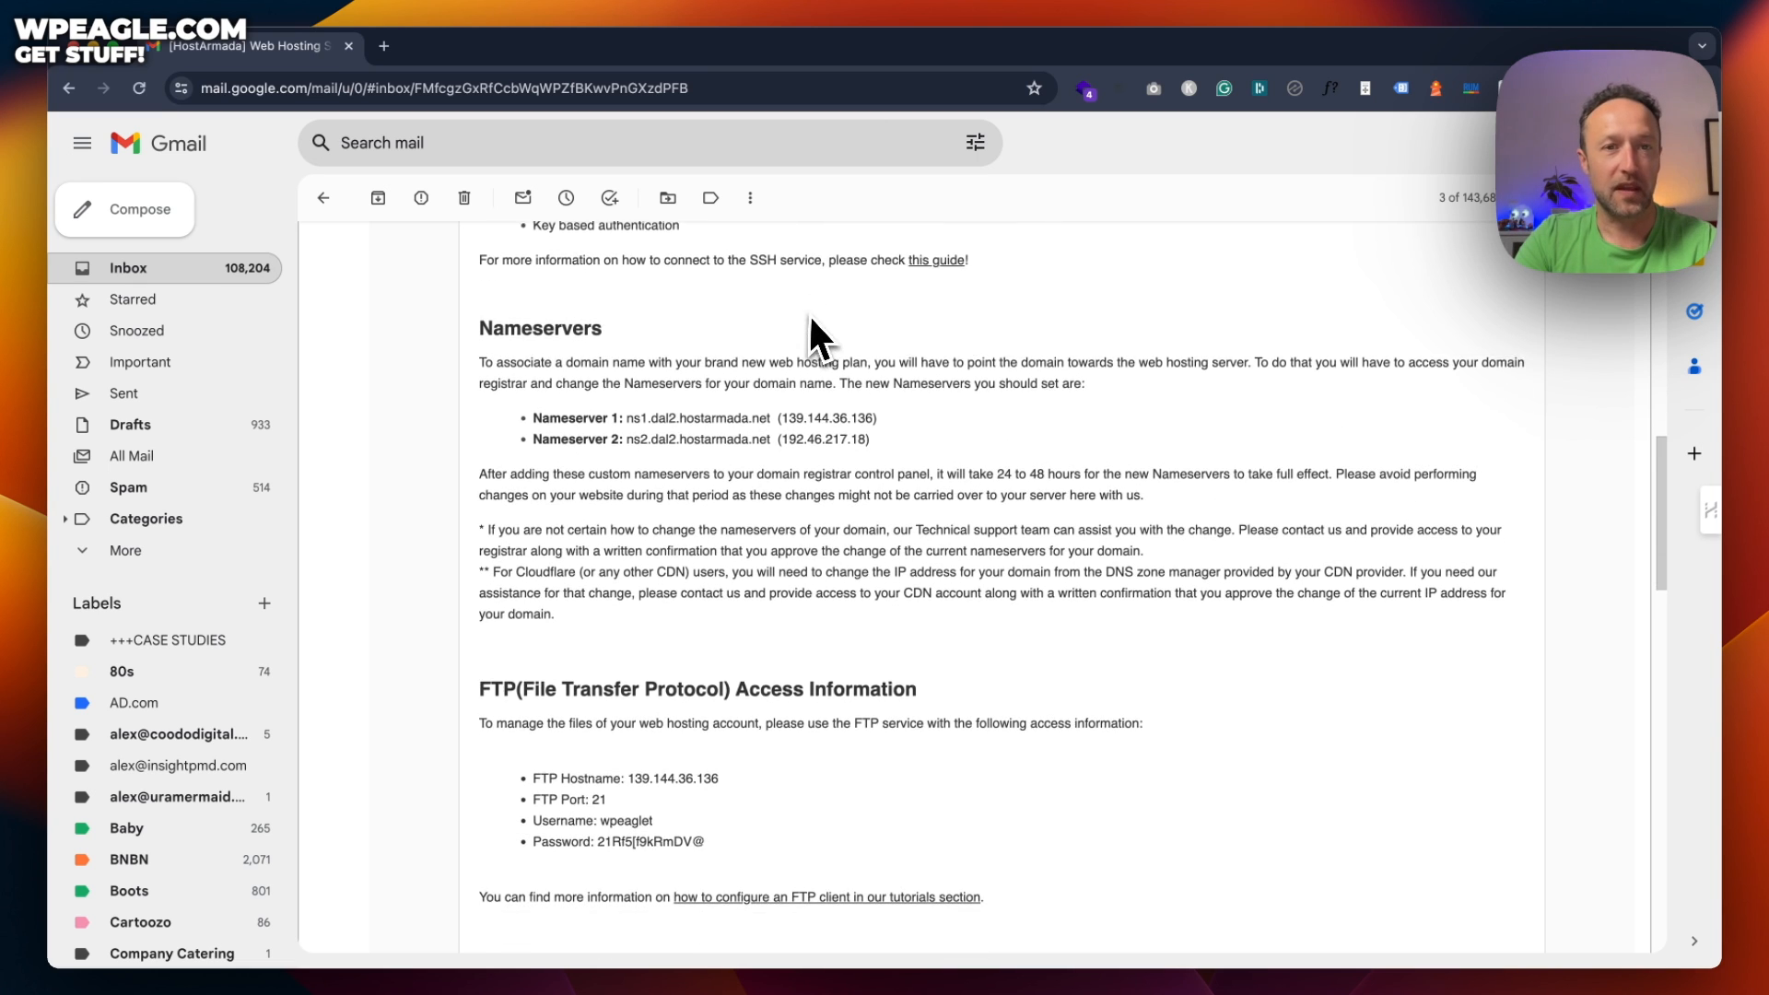
pyautogui.scroll(-1, 811, 318)
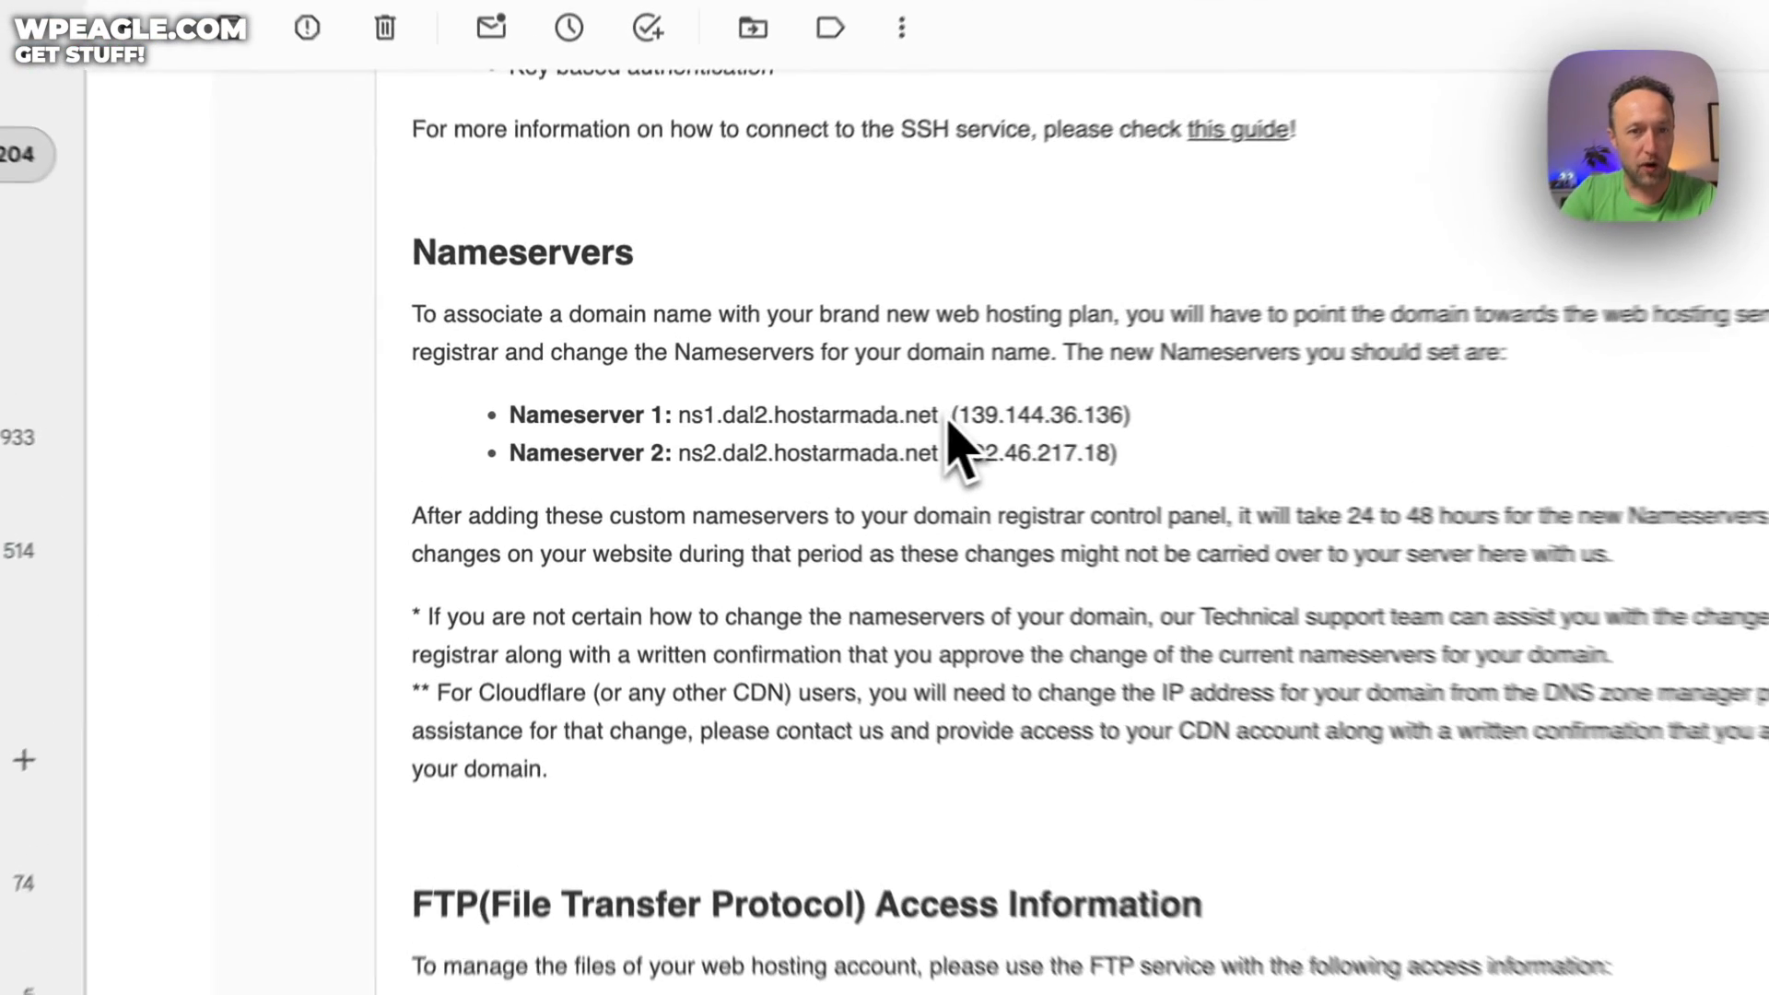
pyautogui.moveTo(772, 414); pyautogui.dragTo(692, 423)
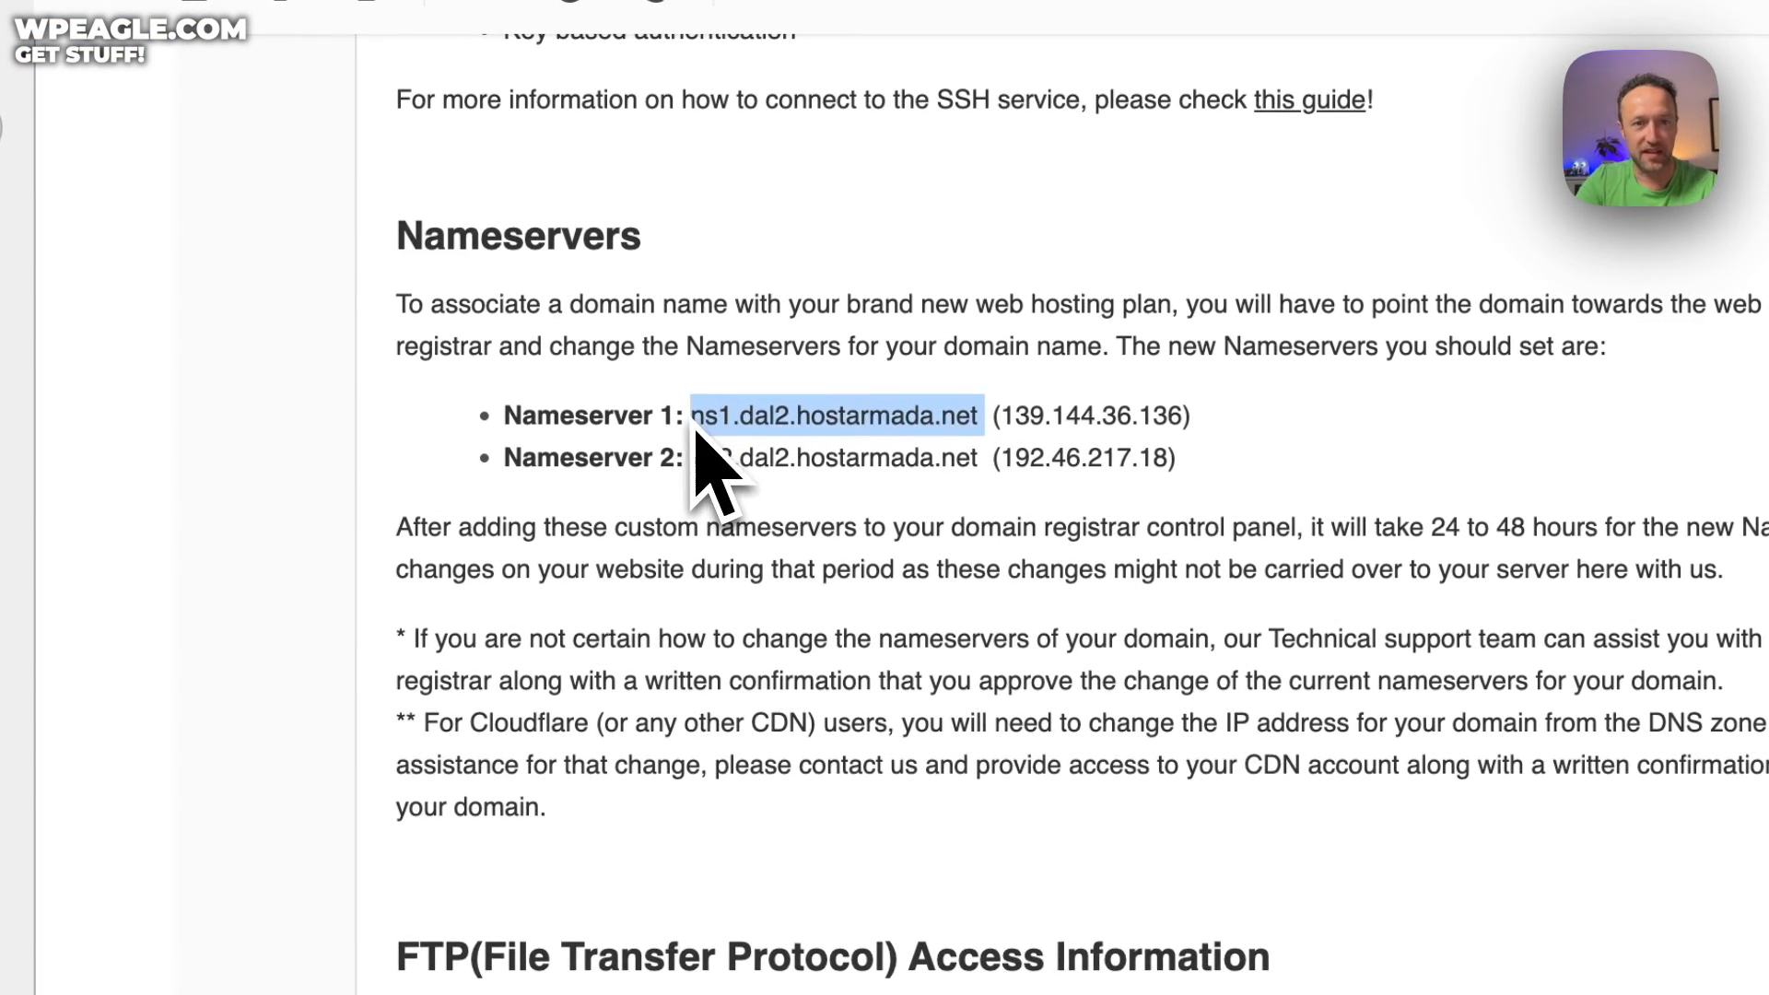
pyautogui.moveTo(984, 459); pyautogui.dragTo(691, 486)
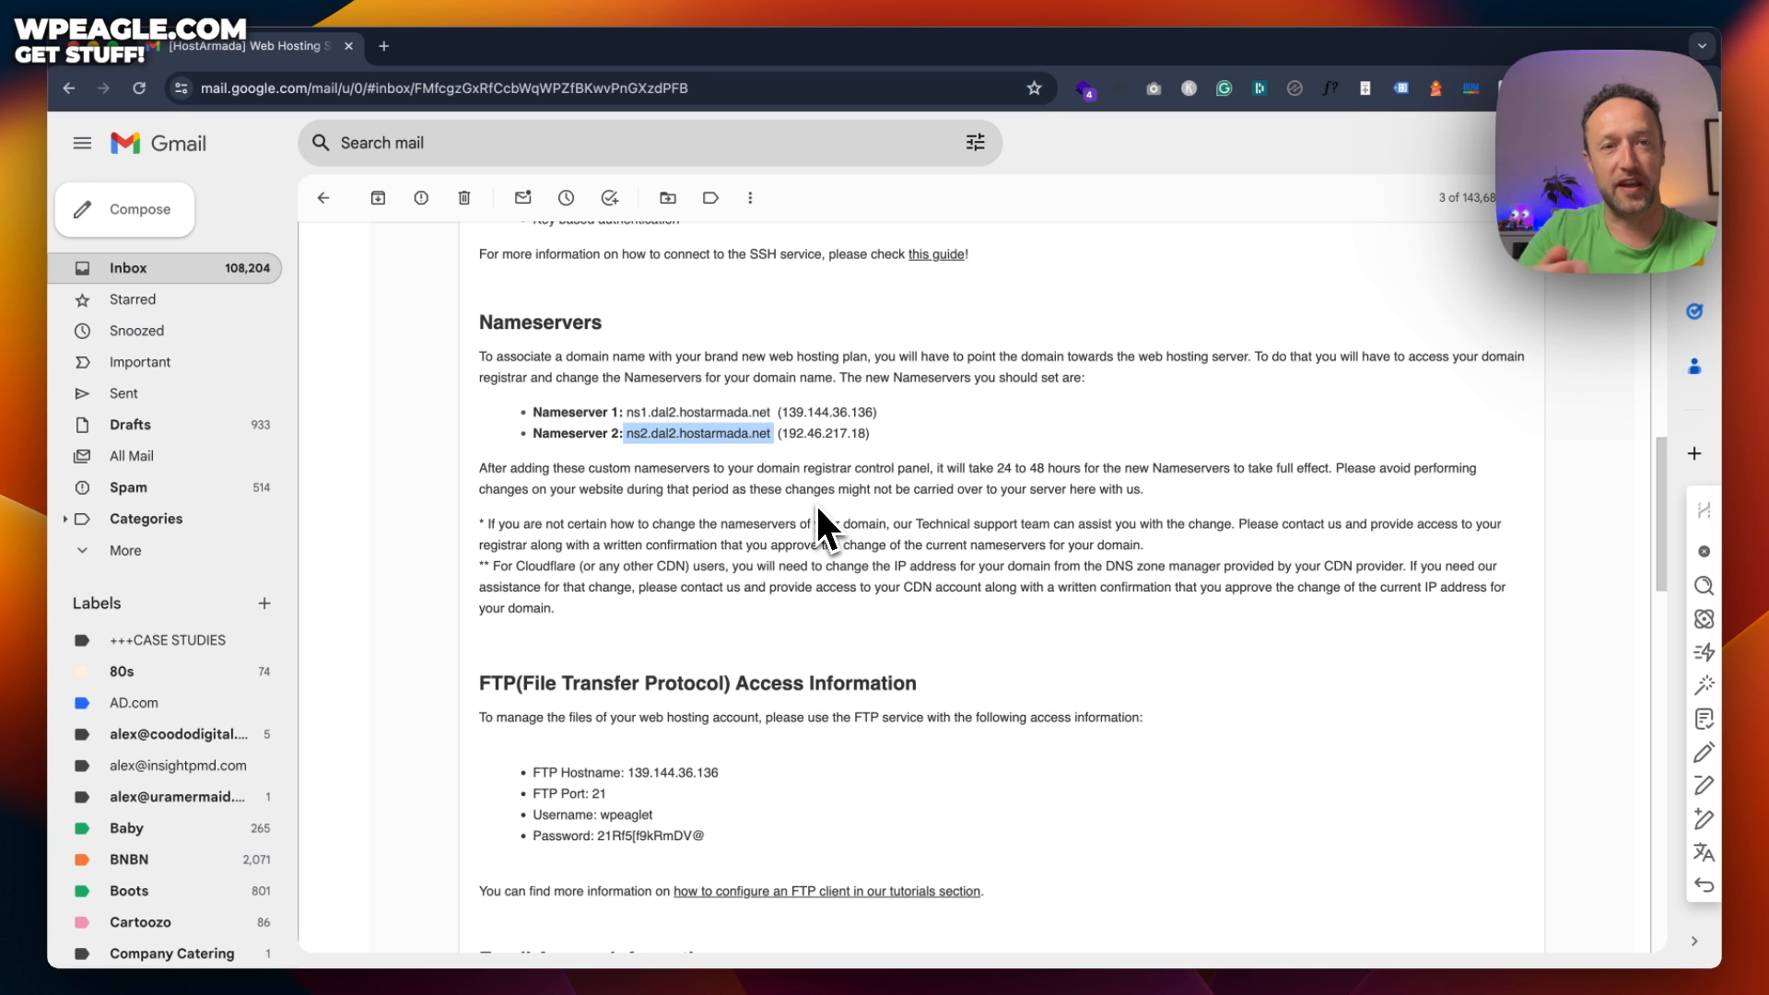
pyautogui.scroll(10, 818, 512)
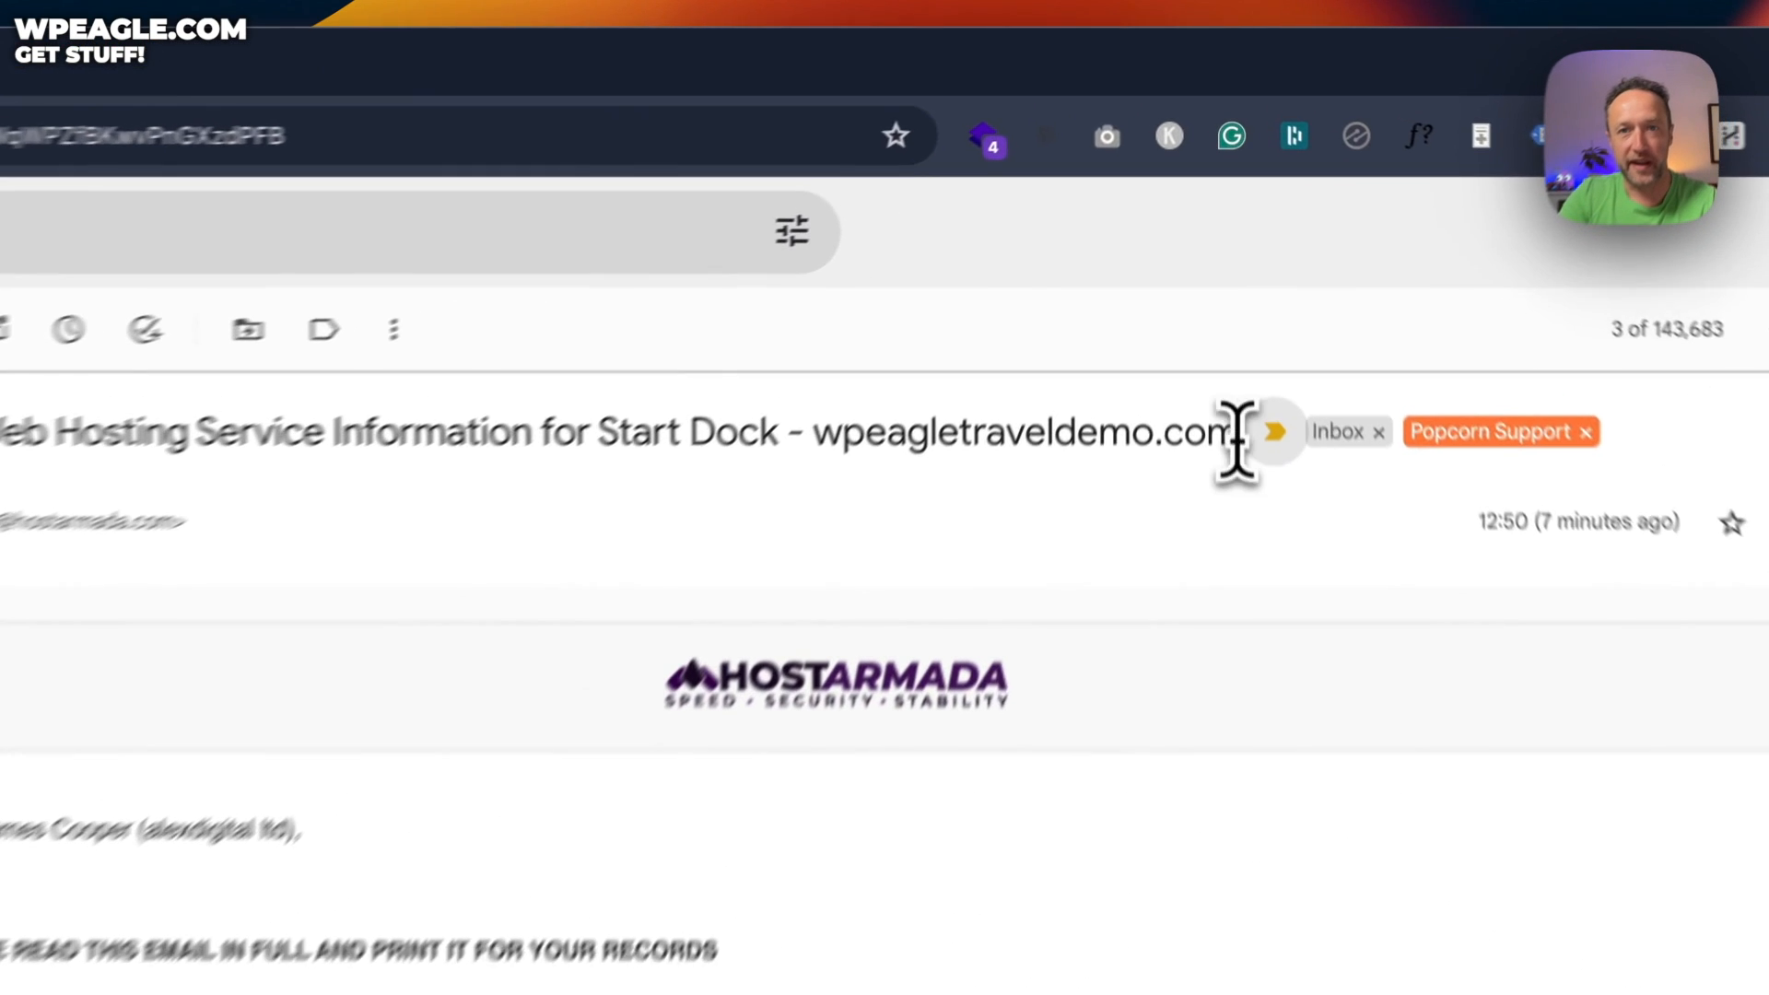
# Copy wpeagletraveldemo.com from the email subject and load it in a new tab
pyautogui.moveTo(1232, 257); pyautogui.dragTo(1002, 261)
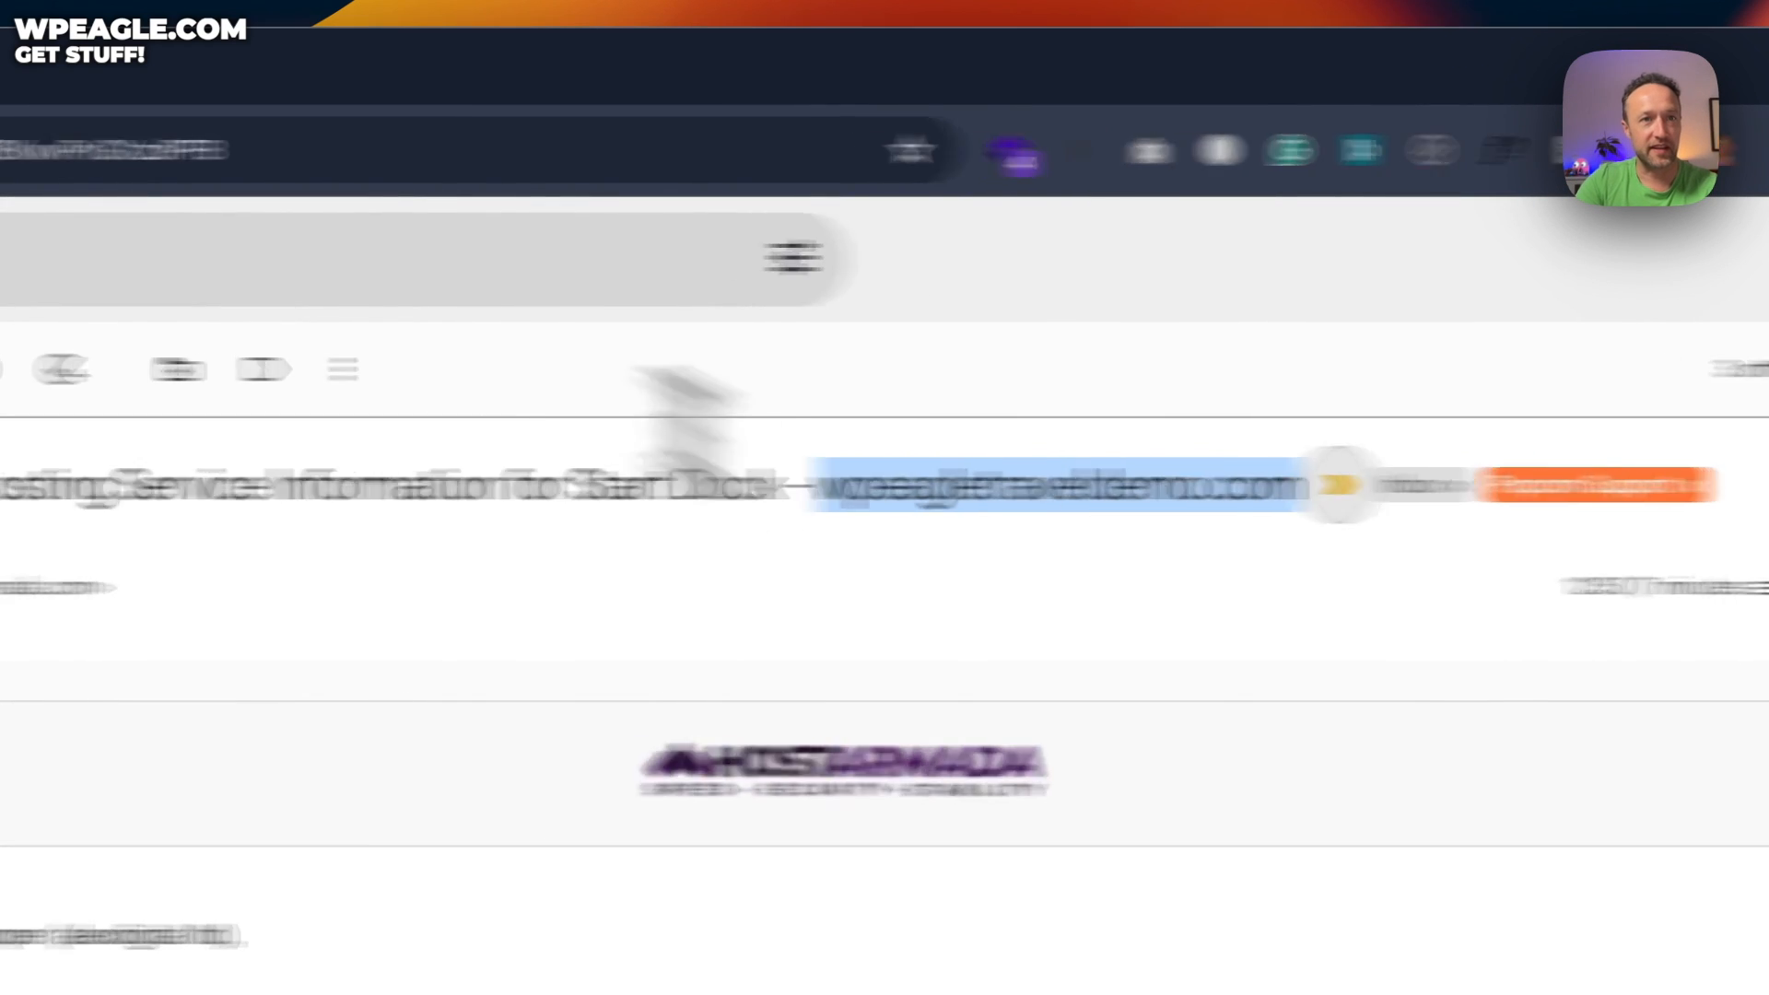
pyautogui.click(367, 64)
pyautogui.write('wpeagletraveldemo.com')
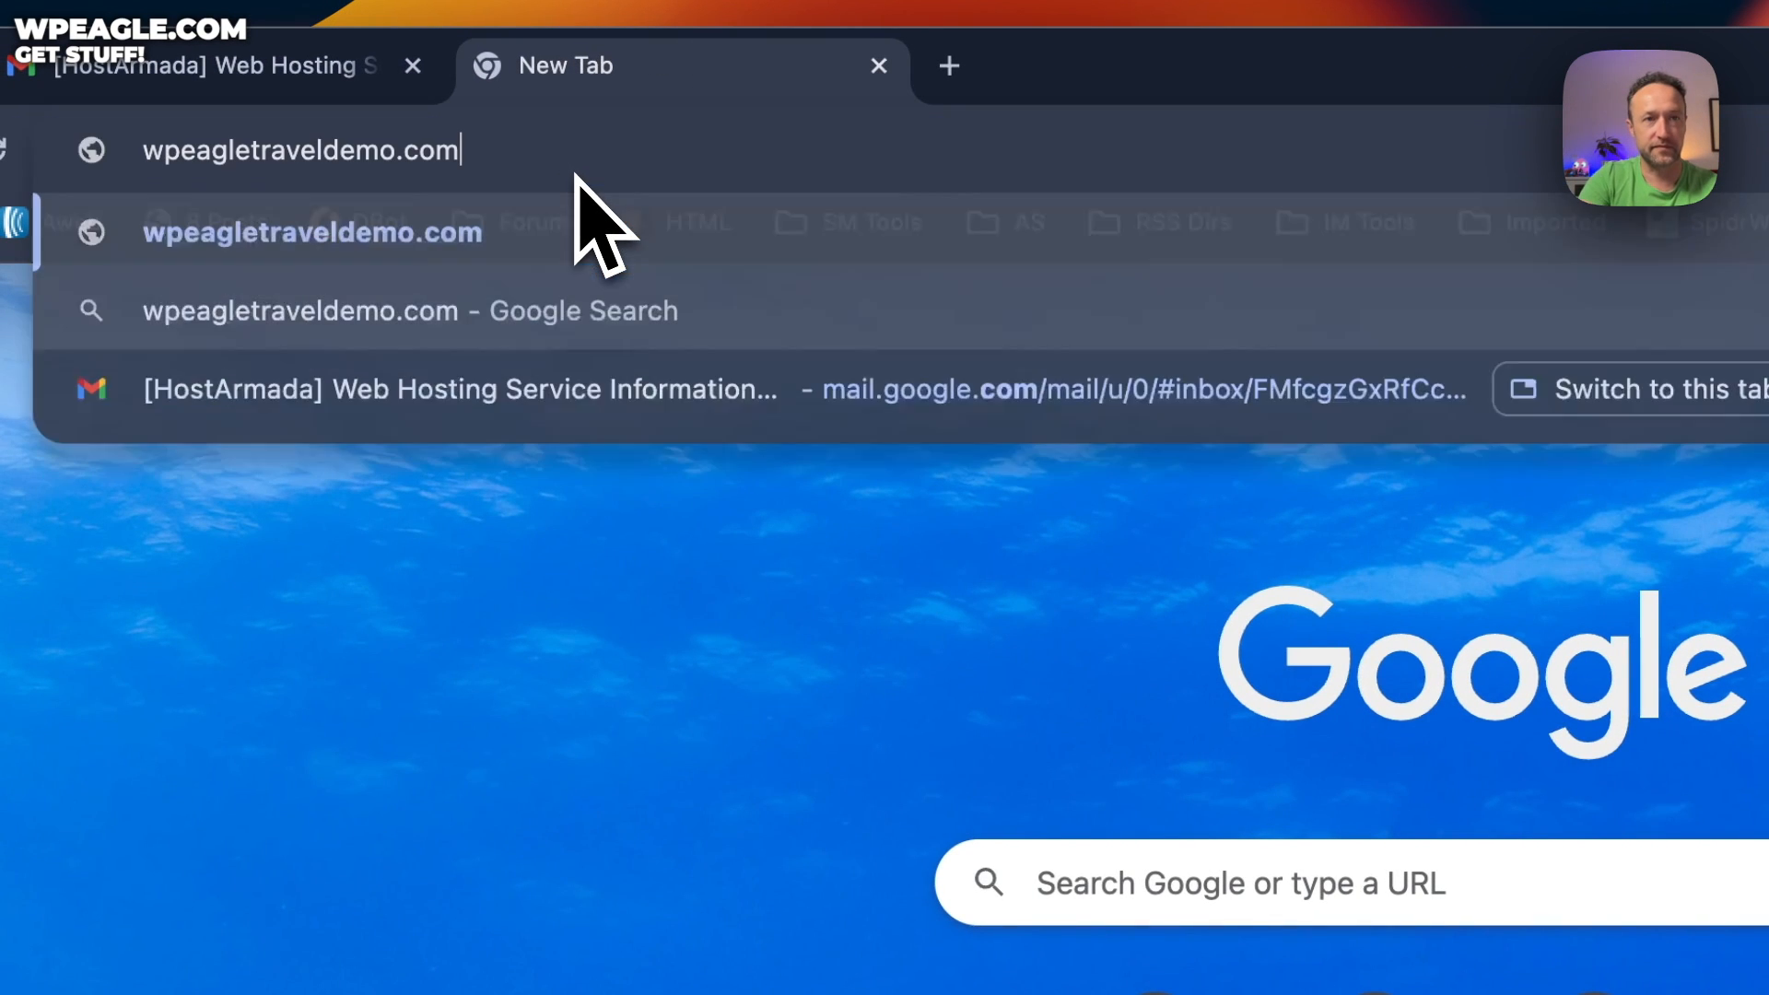
pyautogui.press('Return')
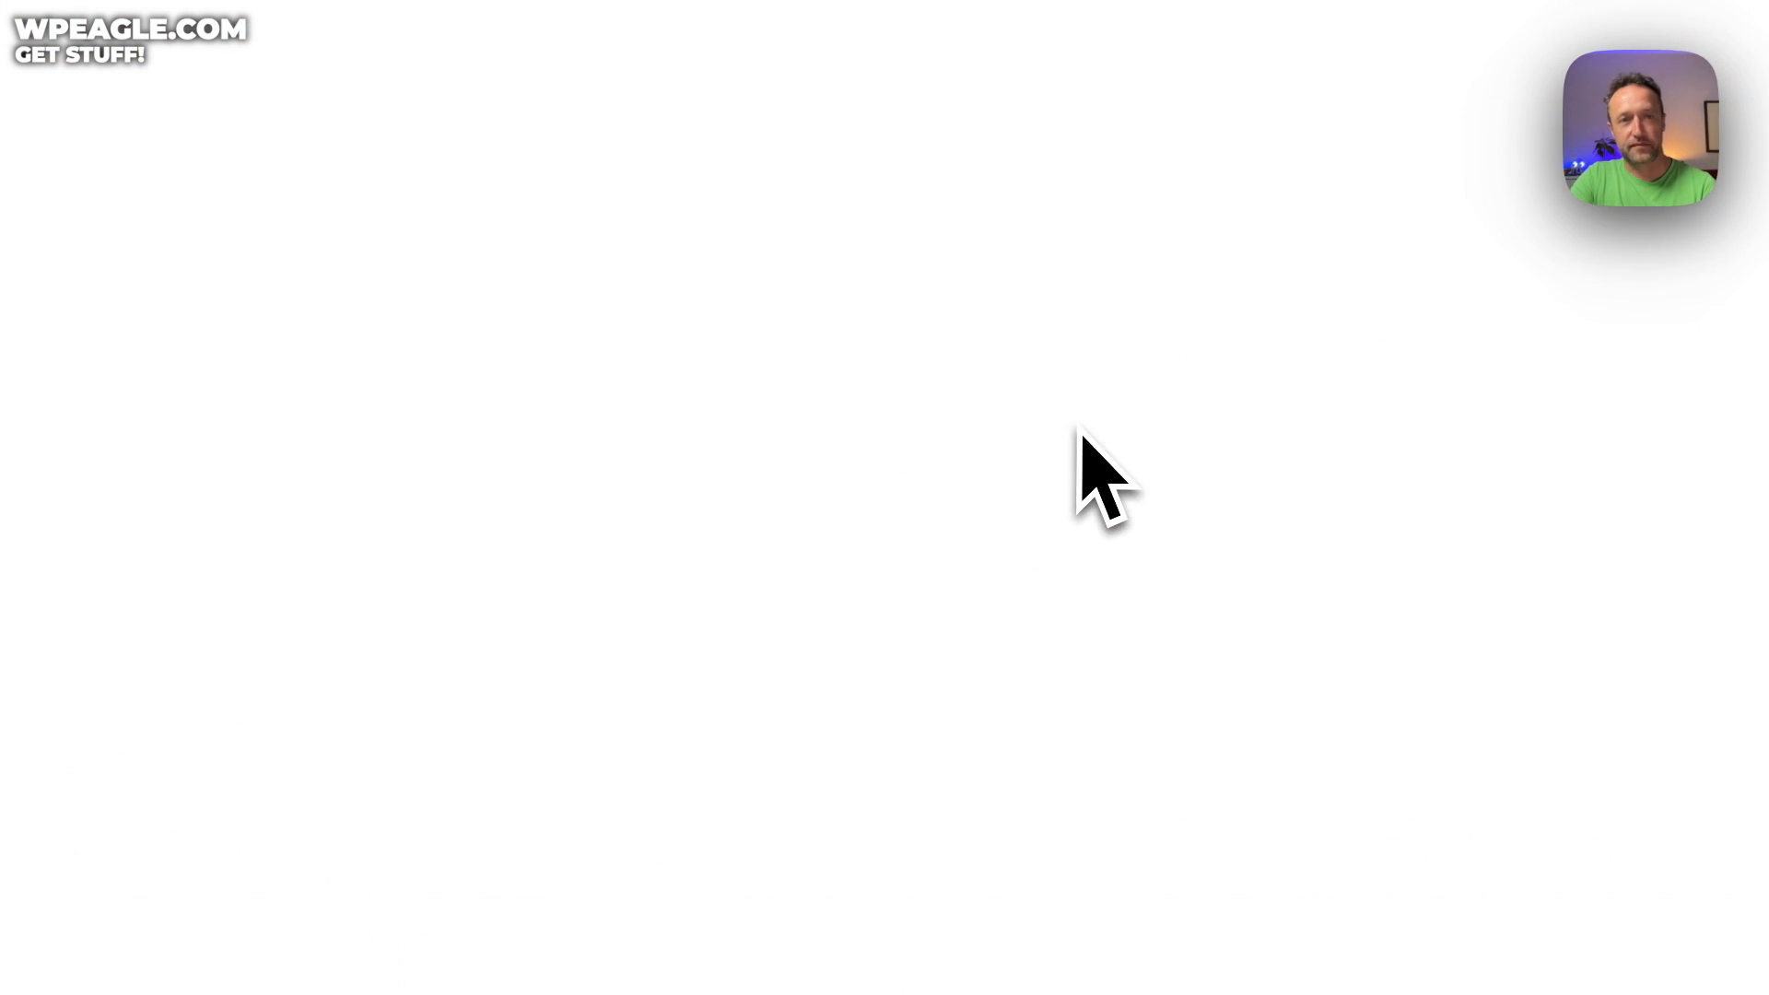
pyautogui.scroll(-3, 1101, 395)
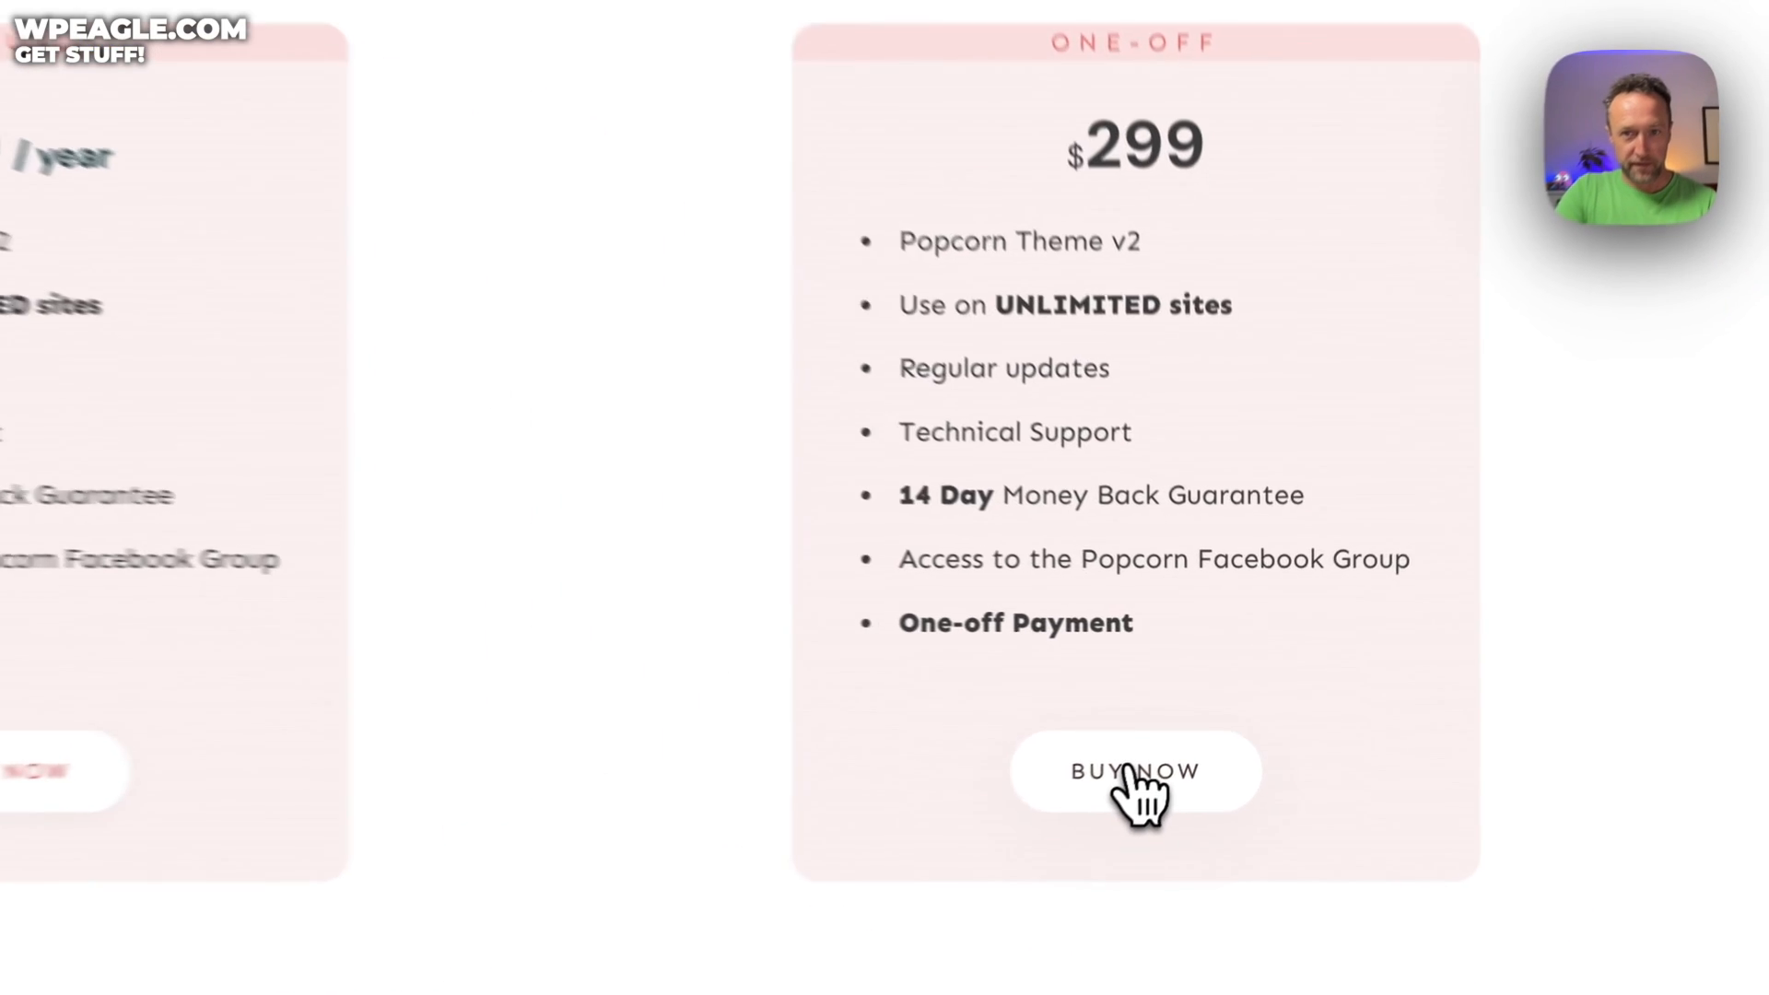
# Add the $299 One-Time Payment Popcorn Theme licence to the cart and go to checkout
pyautogui.click(1191, 721)
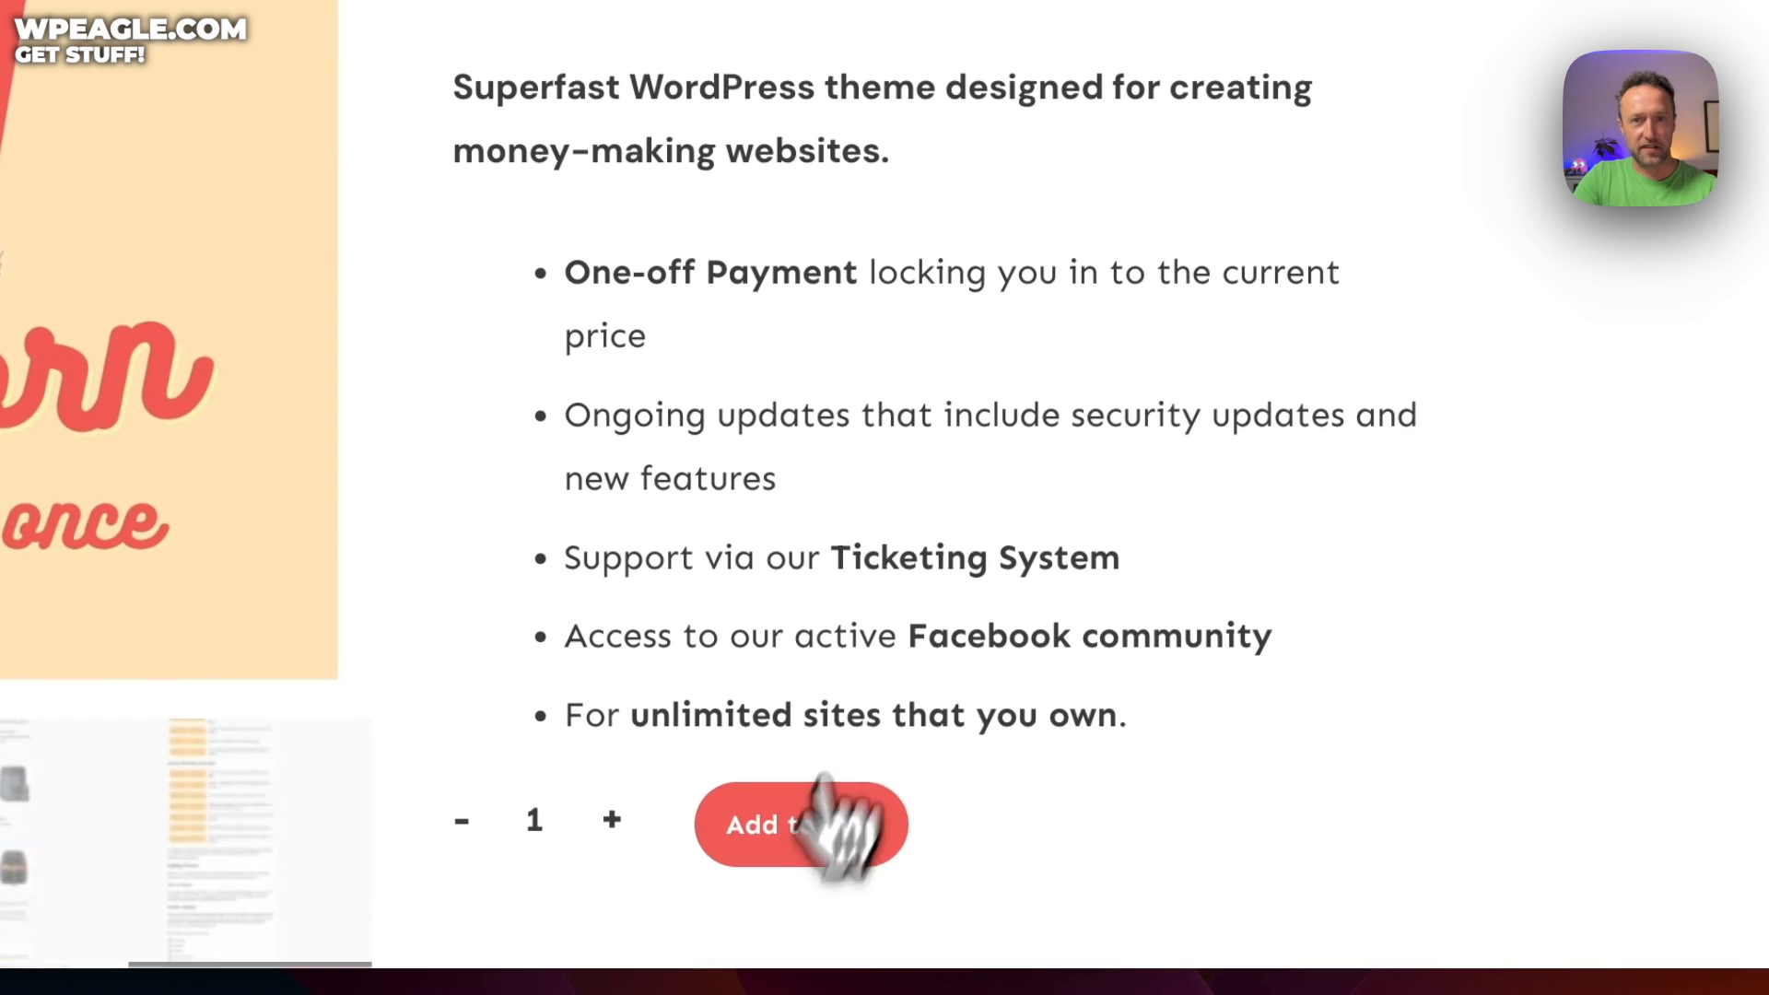
pyautogui.click(825, 792)
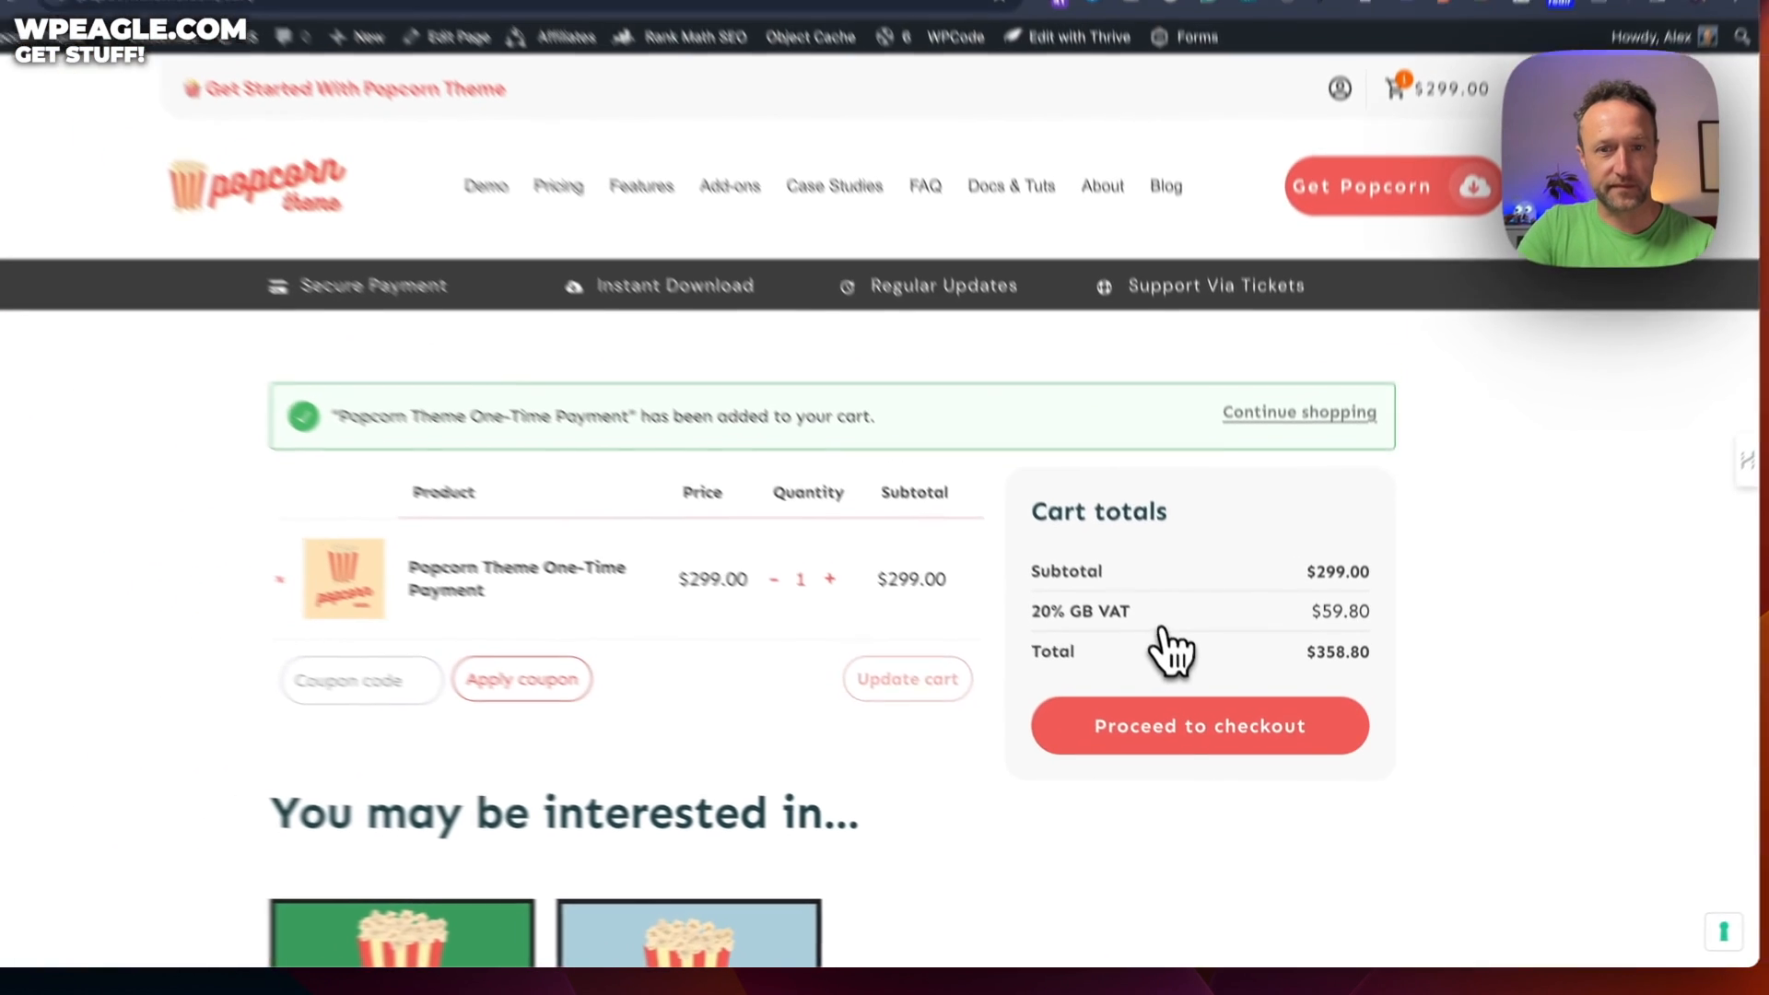
pyautogui.scroll(-1, 645, 124)
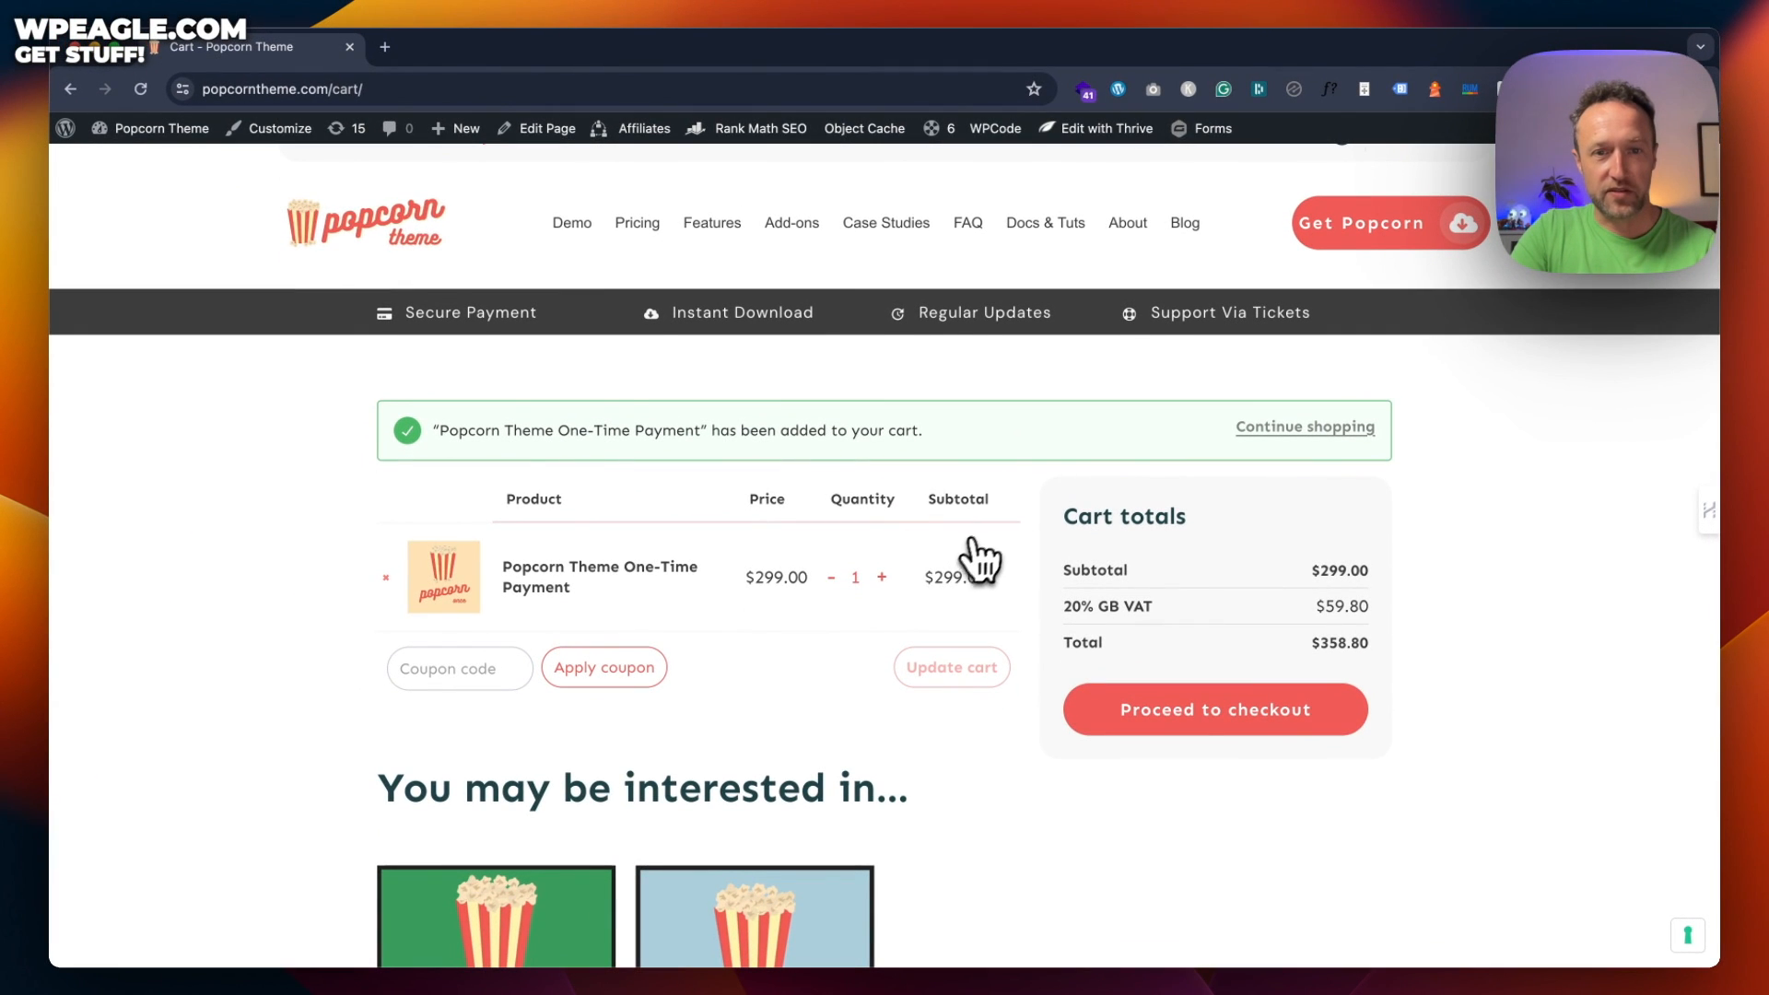
pyautogui.scroll(-4, 981, 553)
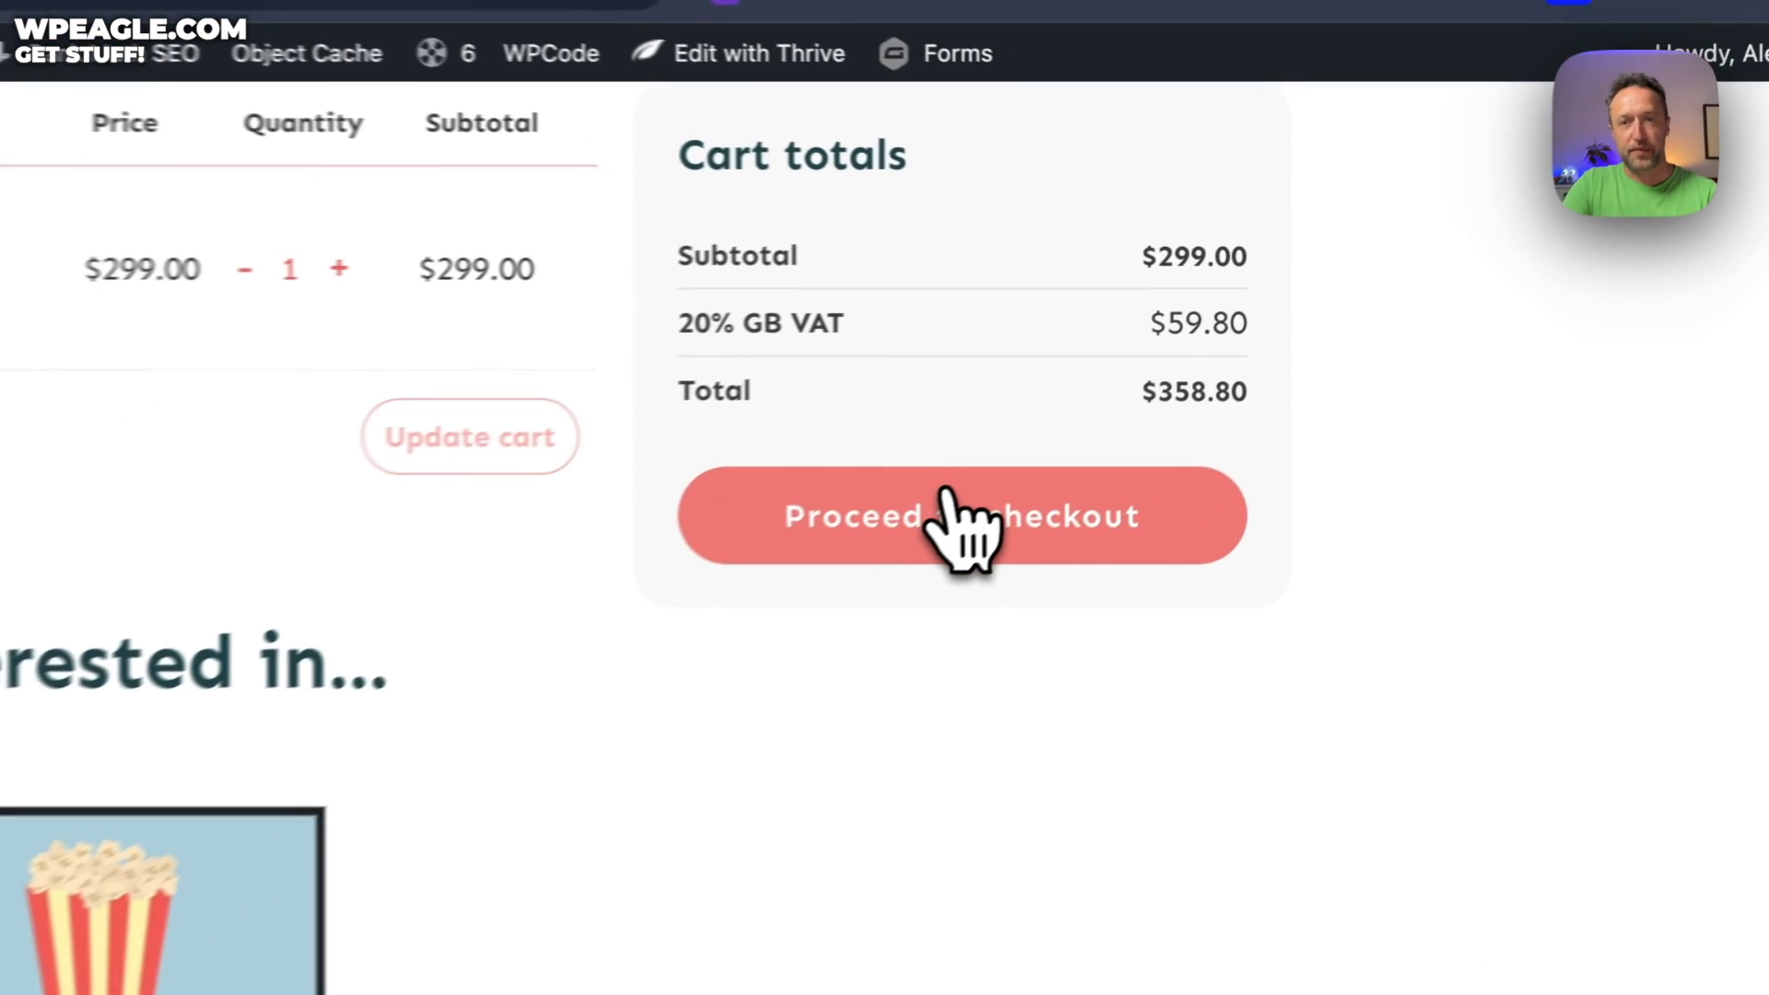
pyautogui.click(1197, 369)
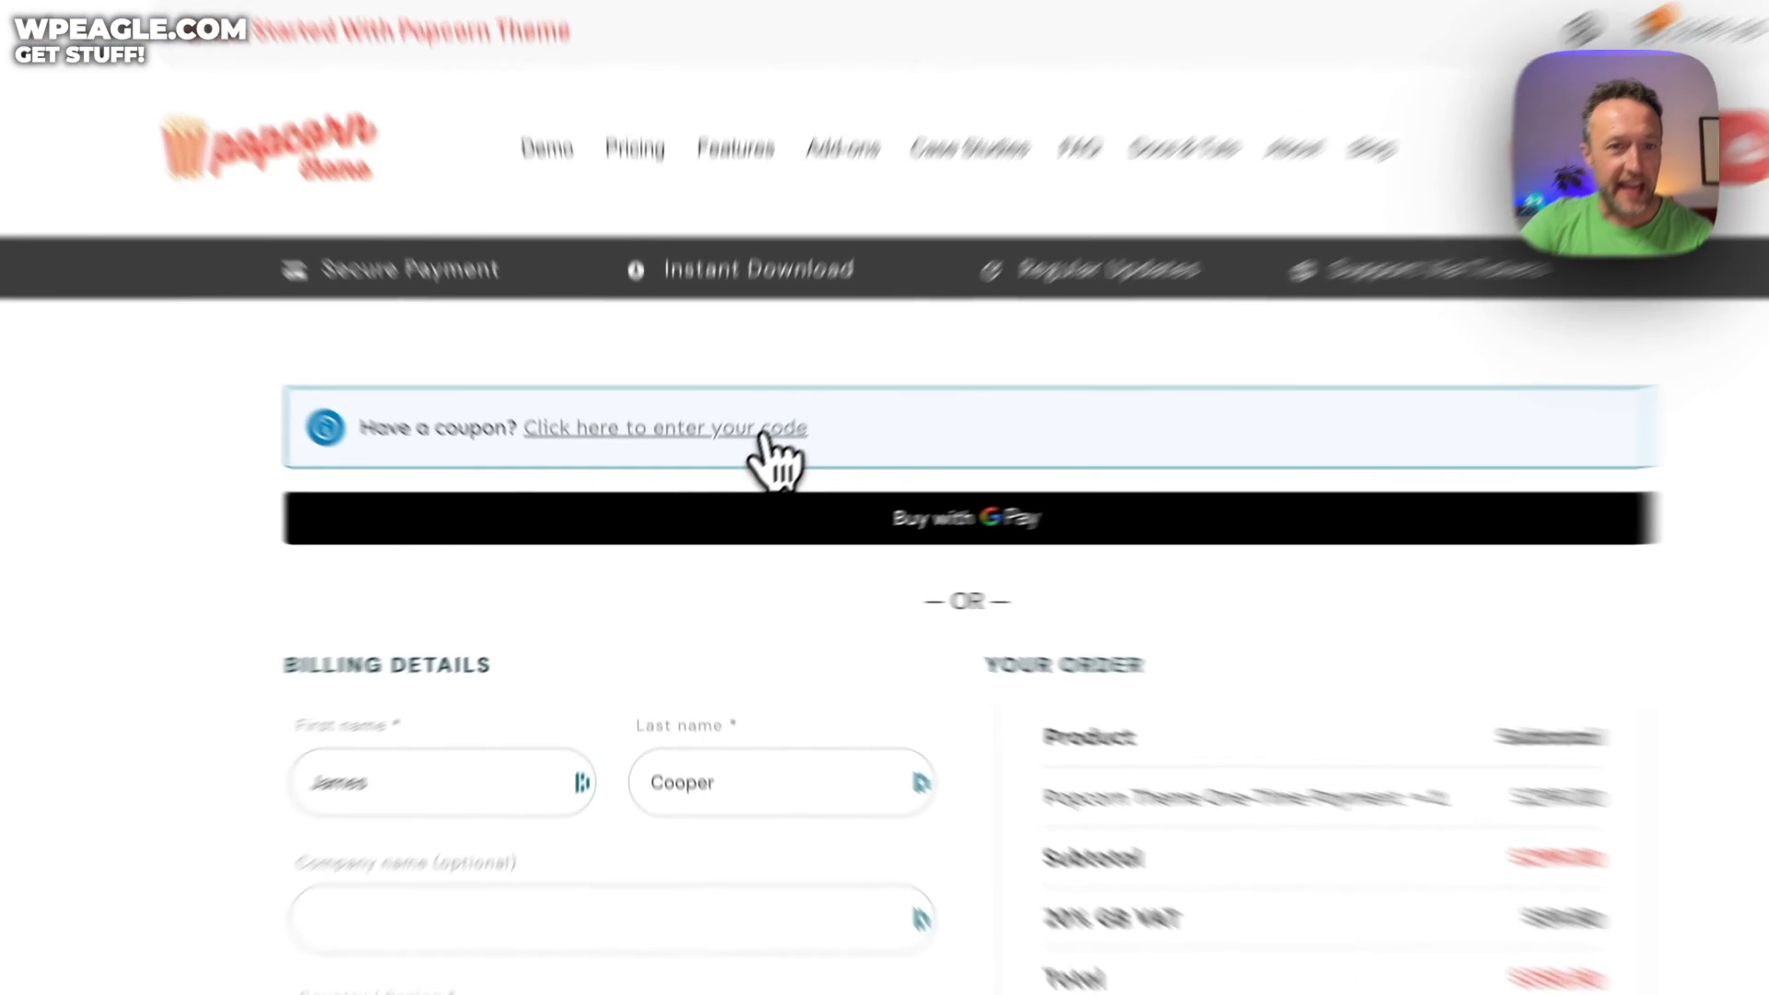
# Apply the coupon 'travel' for $44.85 off
pyautogui.click(753, 472)
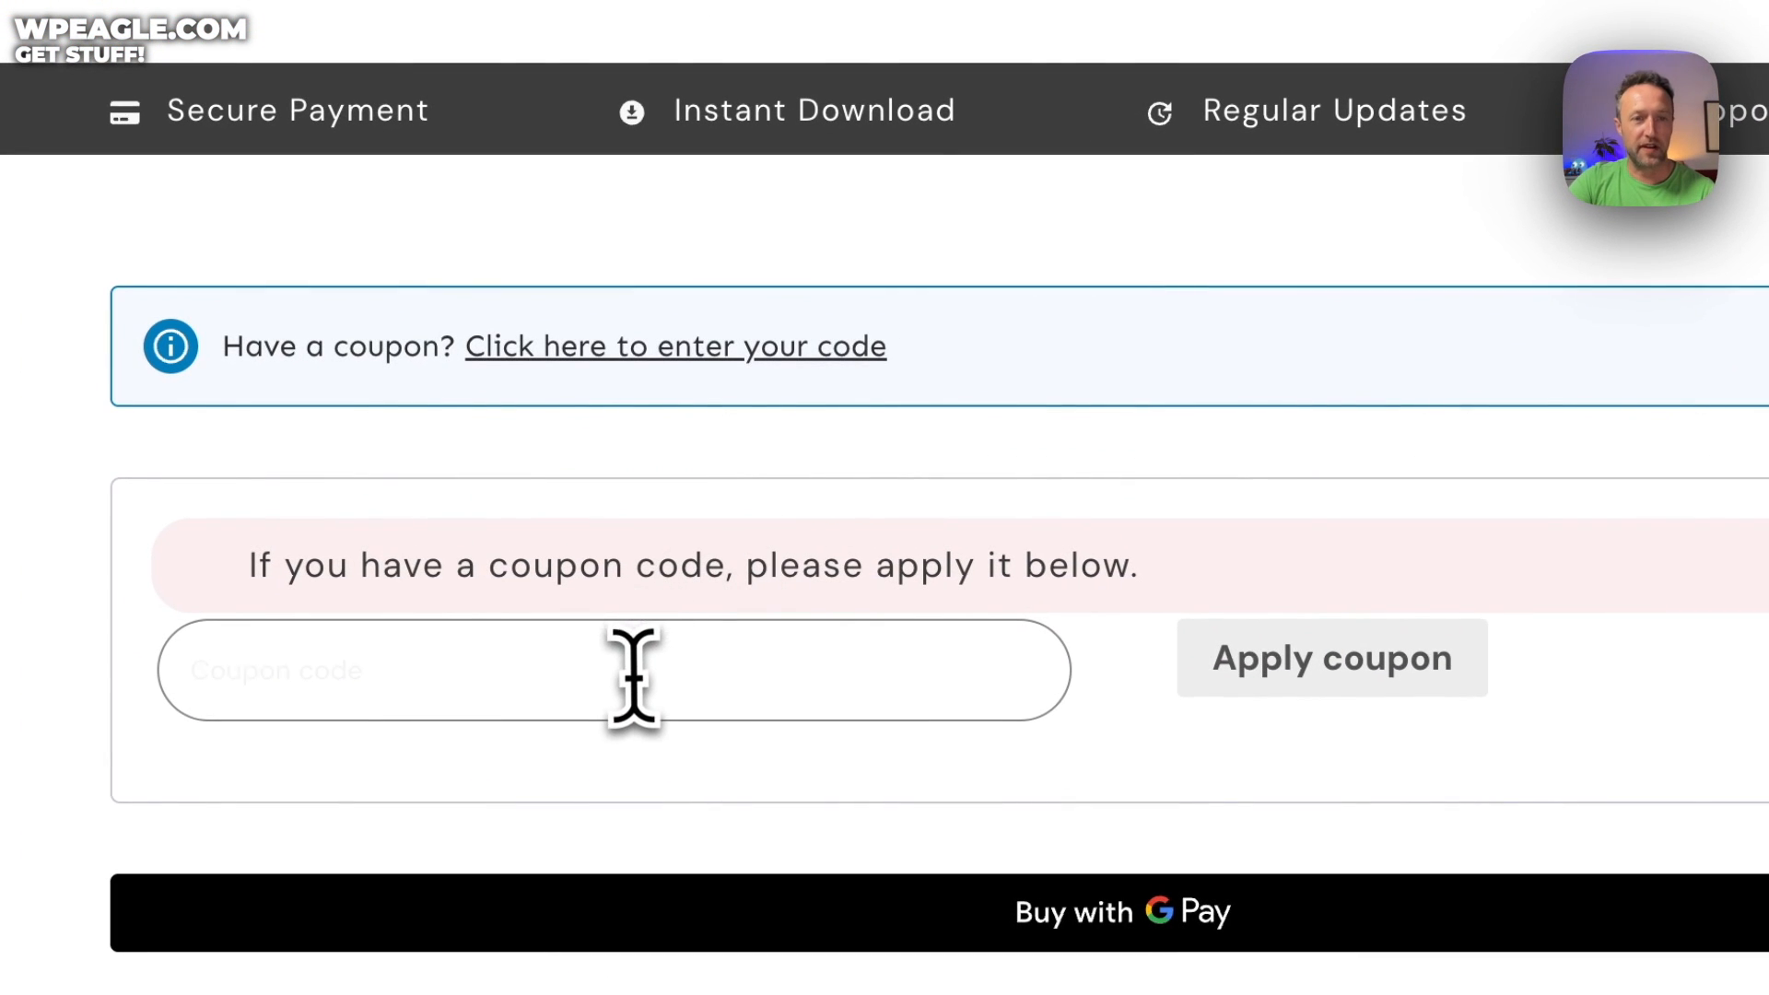
pyautogui.write('tra')
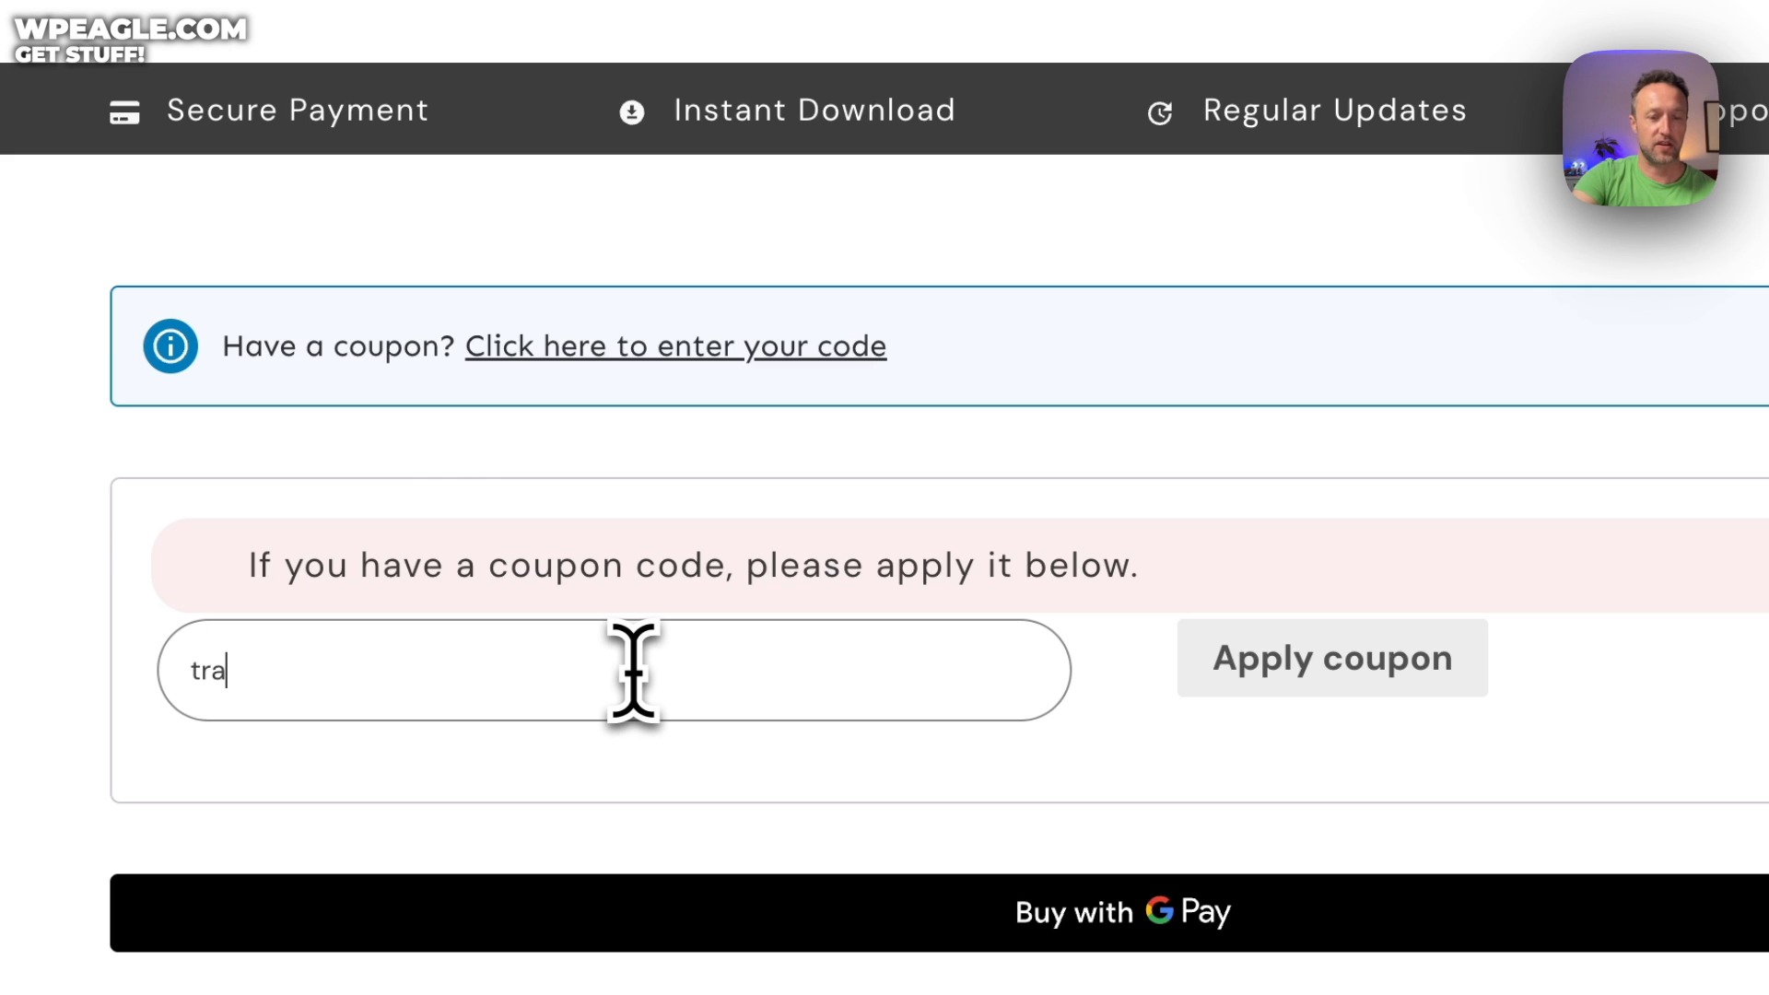
pyautogui.write('vel')
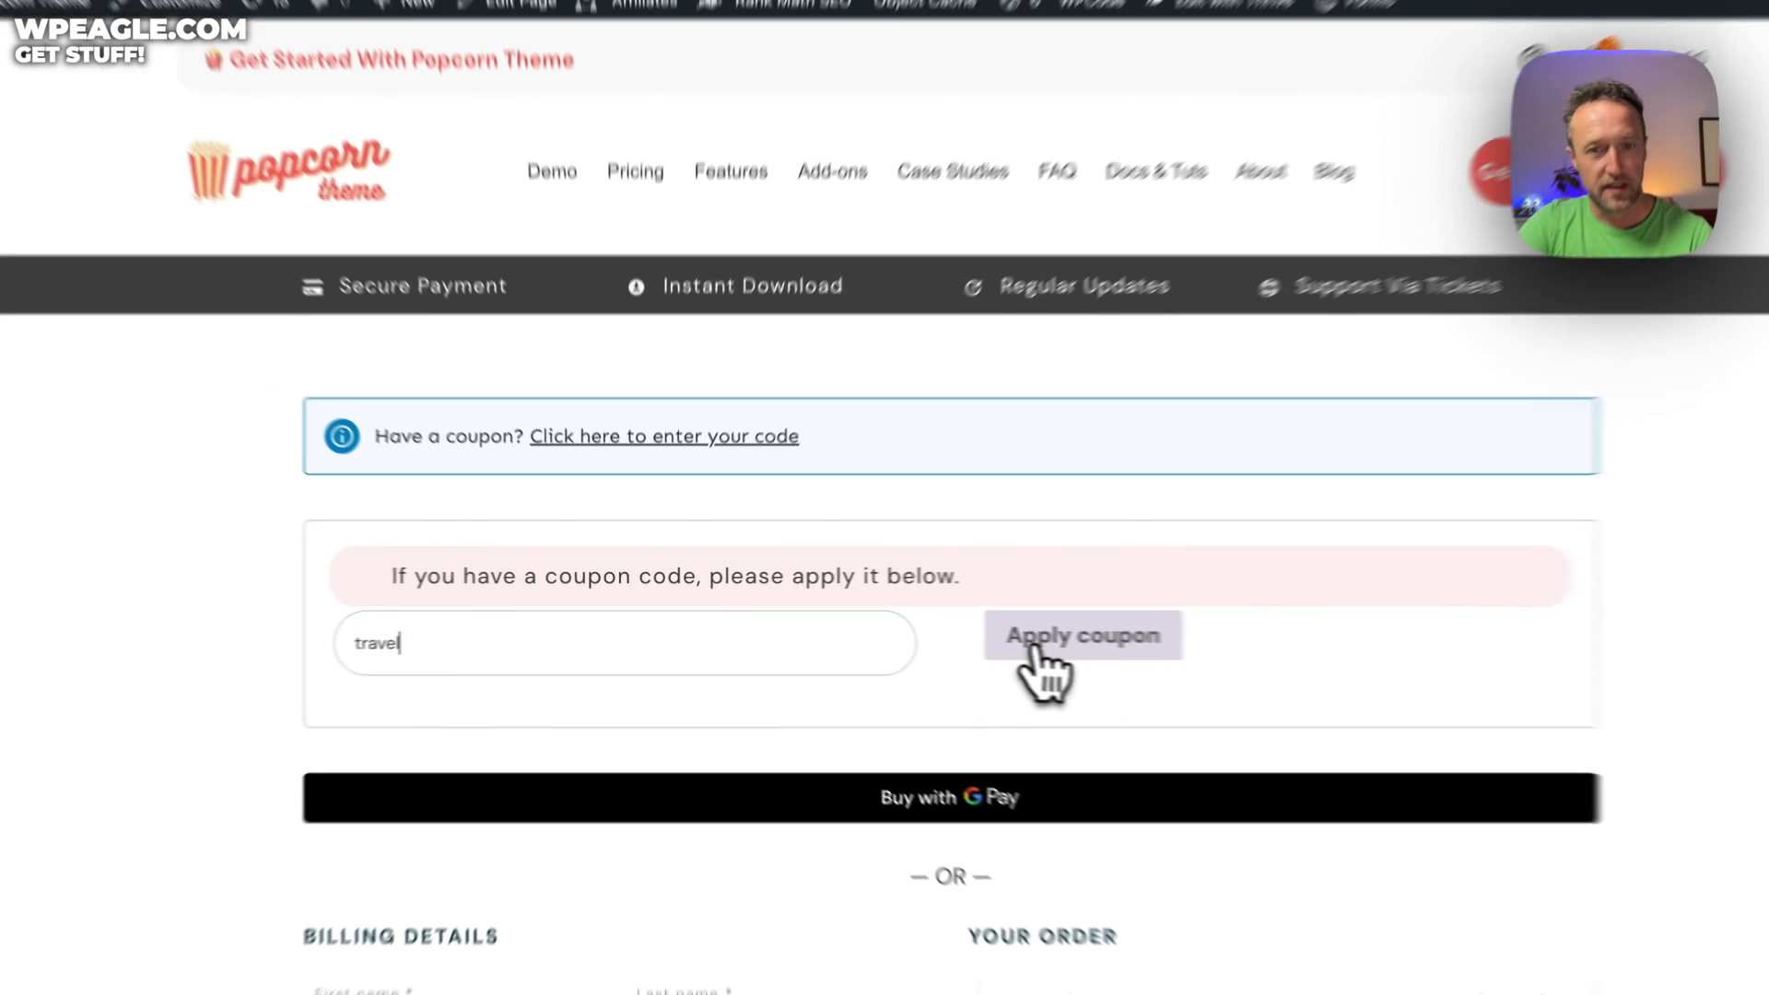
pyautogui.click(1332, 658)
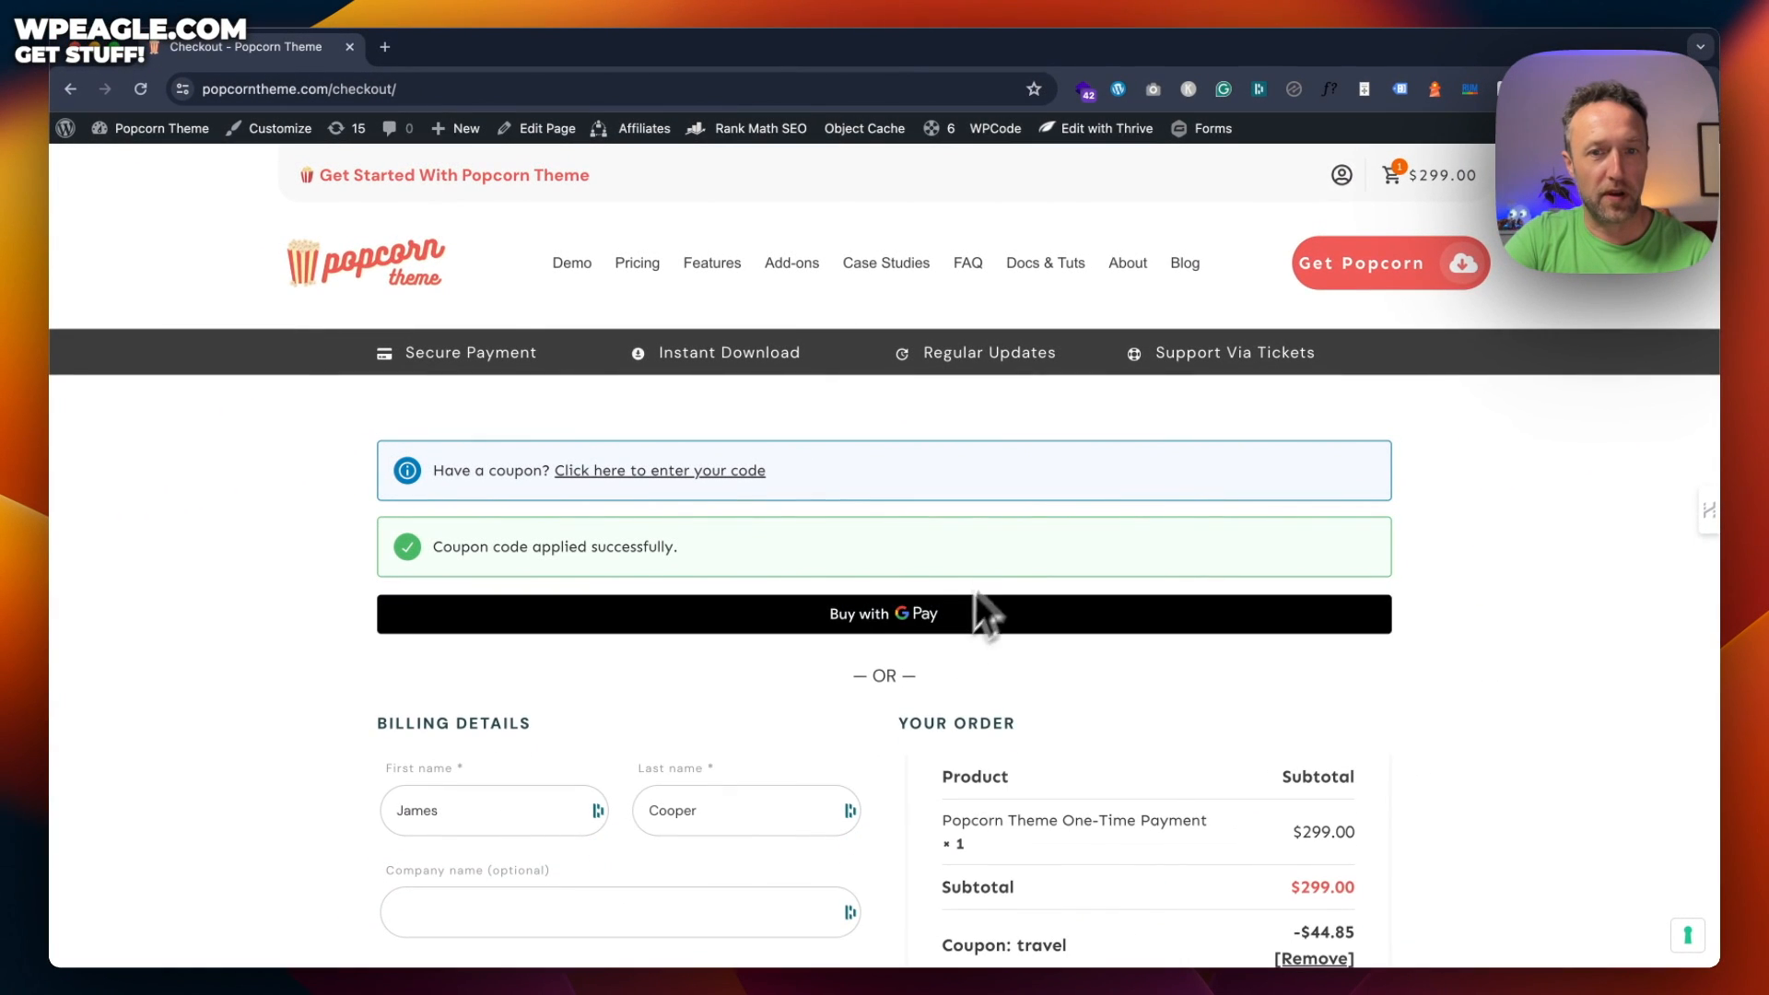
pyautogui.scroll(-10, 1009, 553)
pyautogui.scroll(5, 1008, 543)
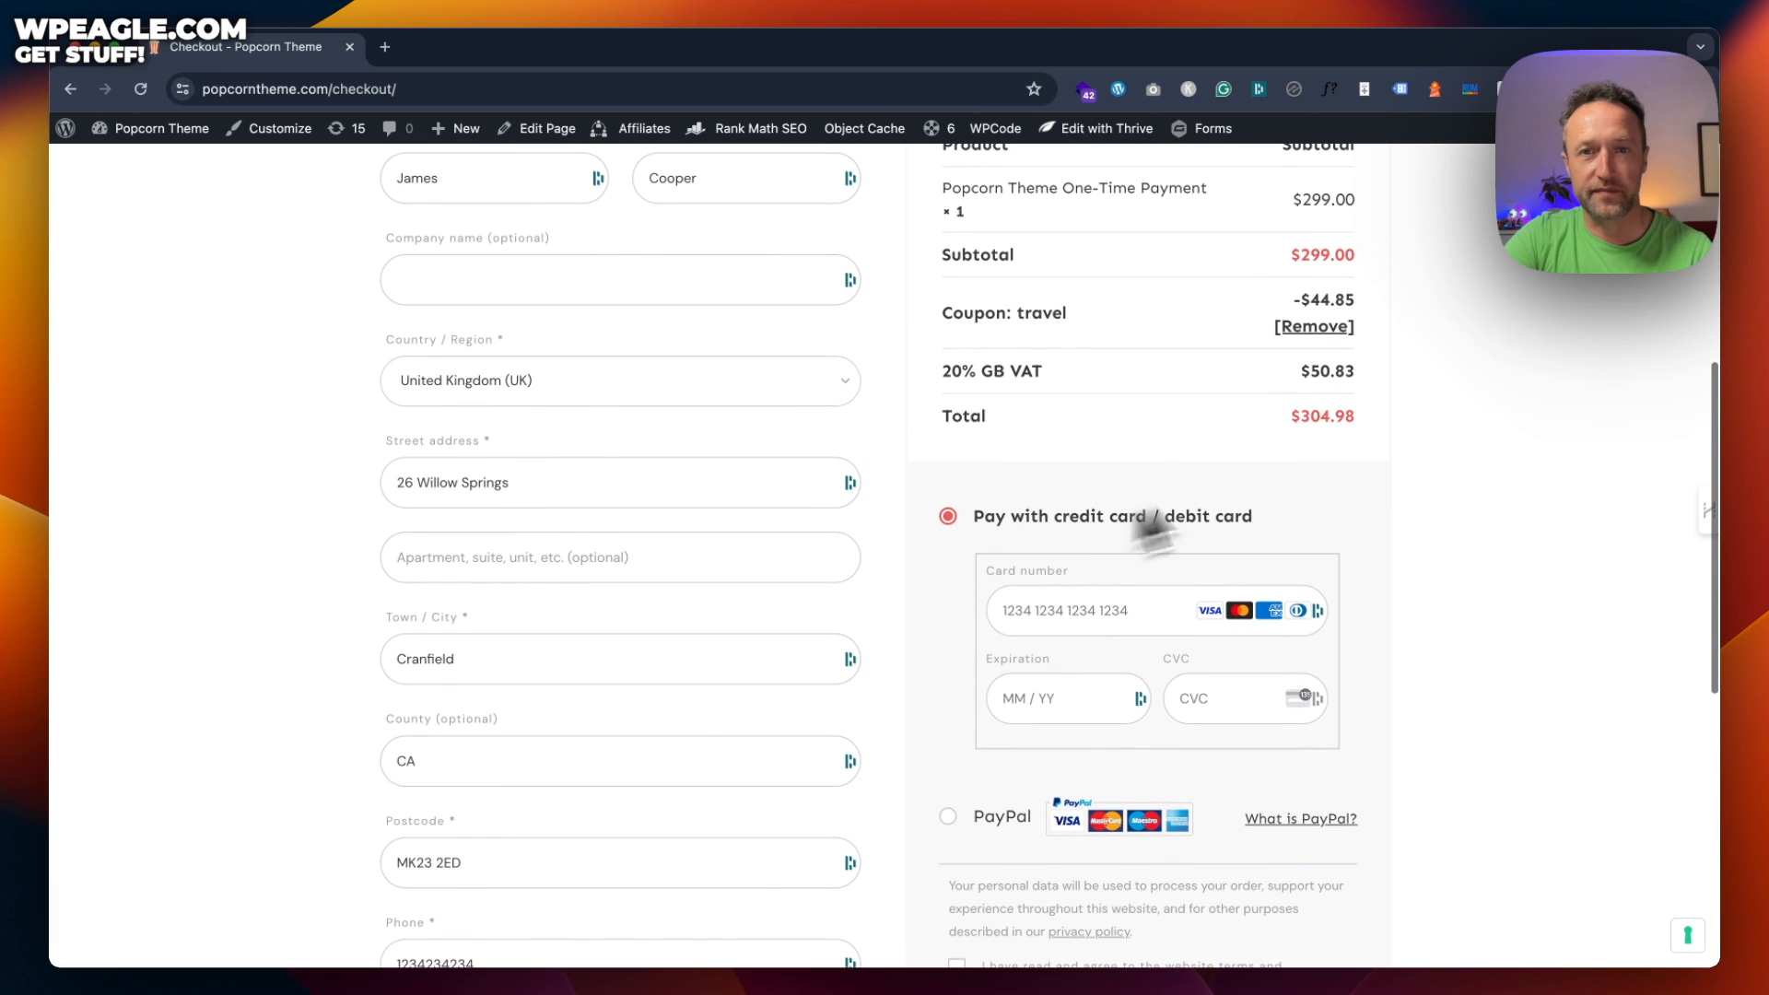
pyautogui.scroll(3, 1253, 361)
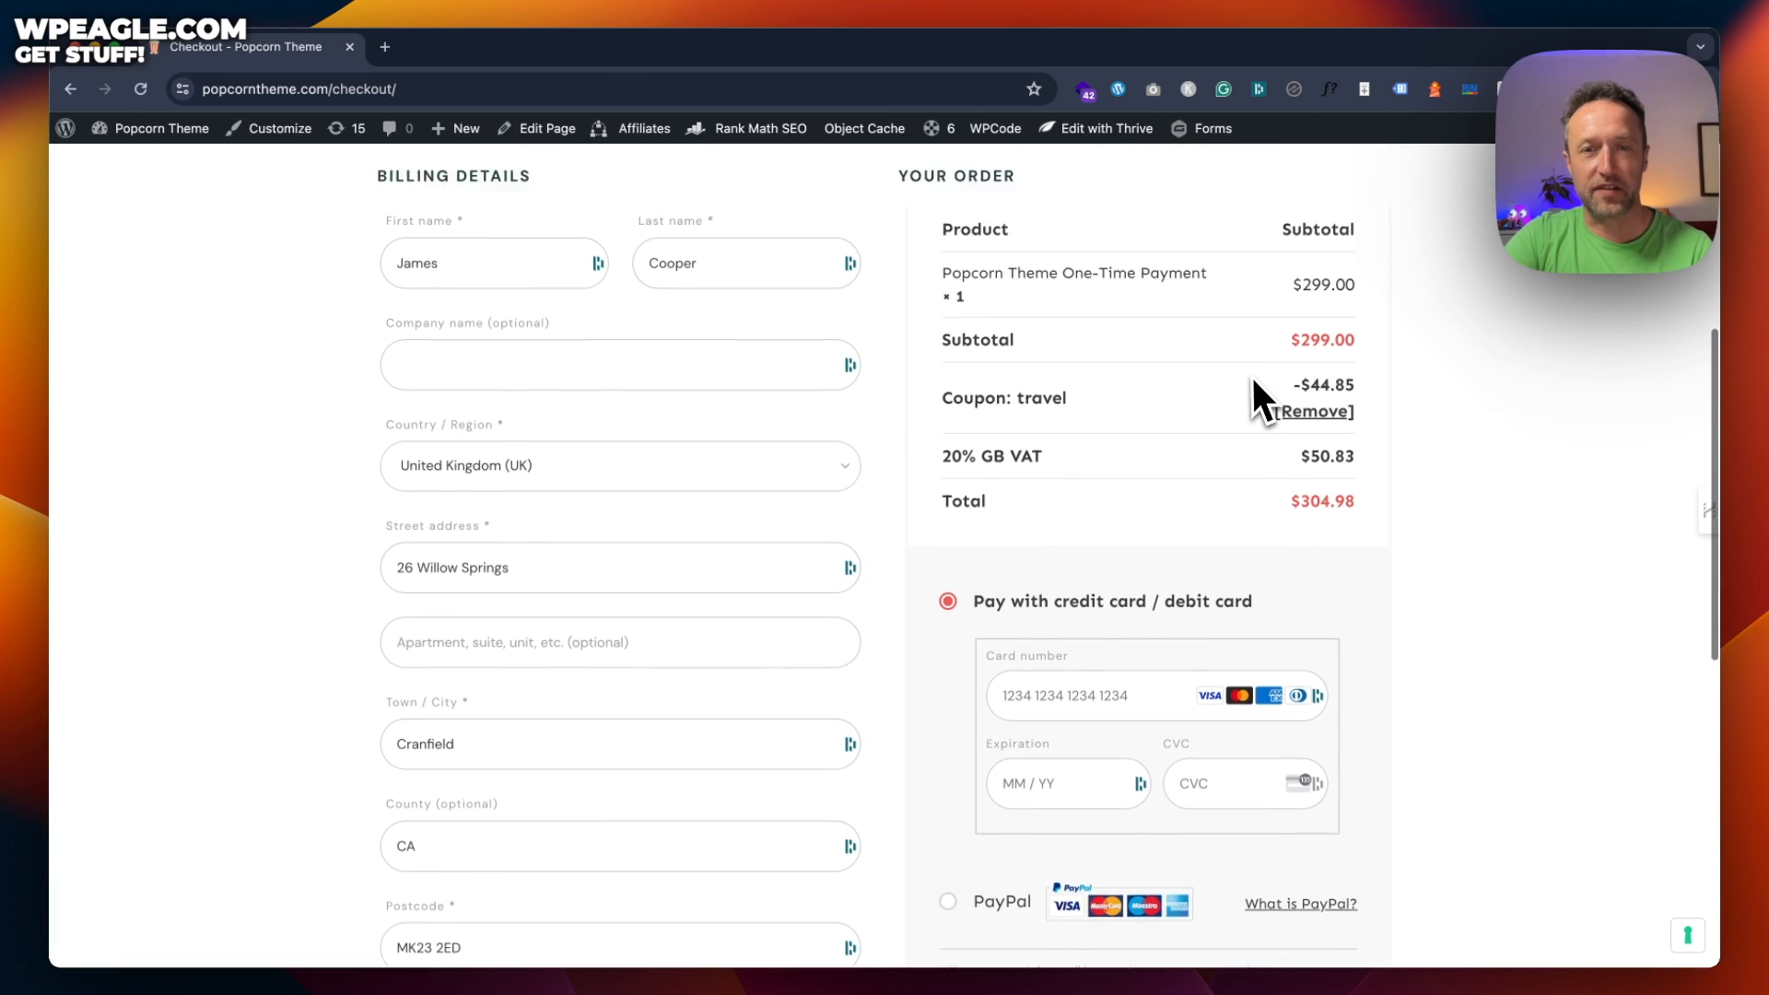
pyautogui.scroll(1, 1076, 579)
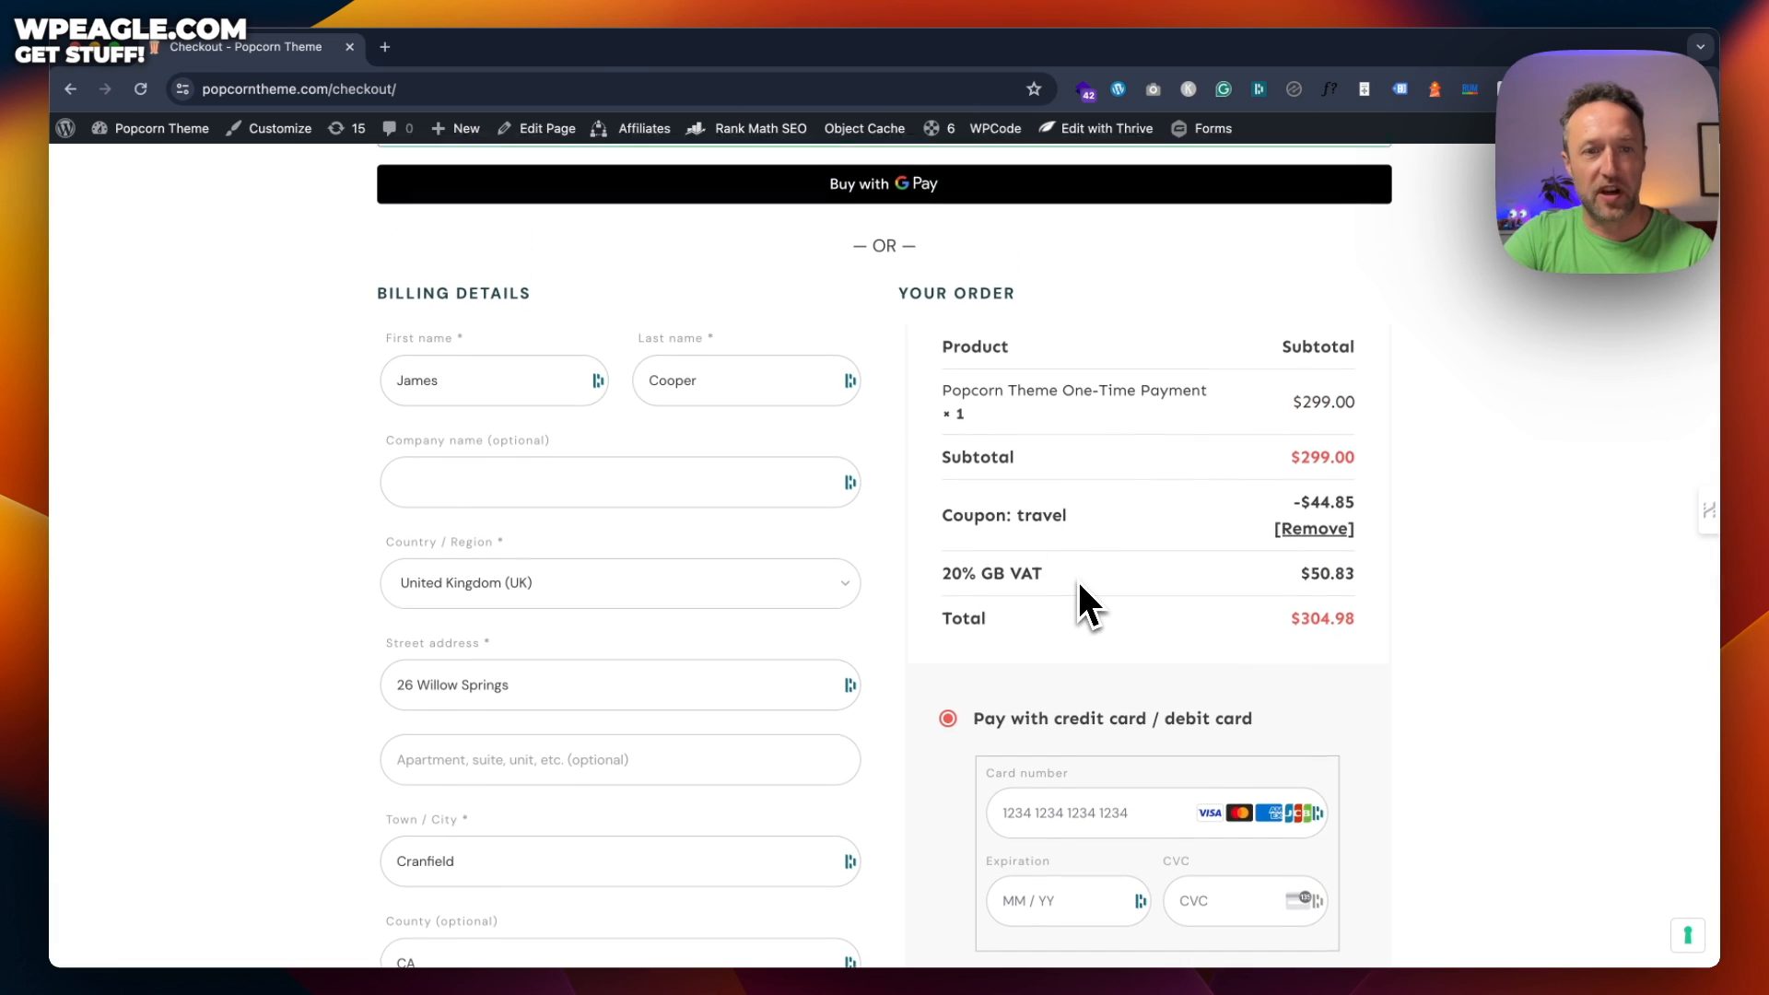
pyautogui.scroll(-1, 1076, 579)
pyautogui.scroll(-2, 1076, 578)
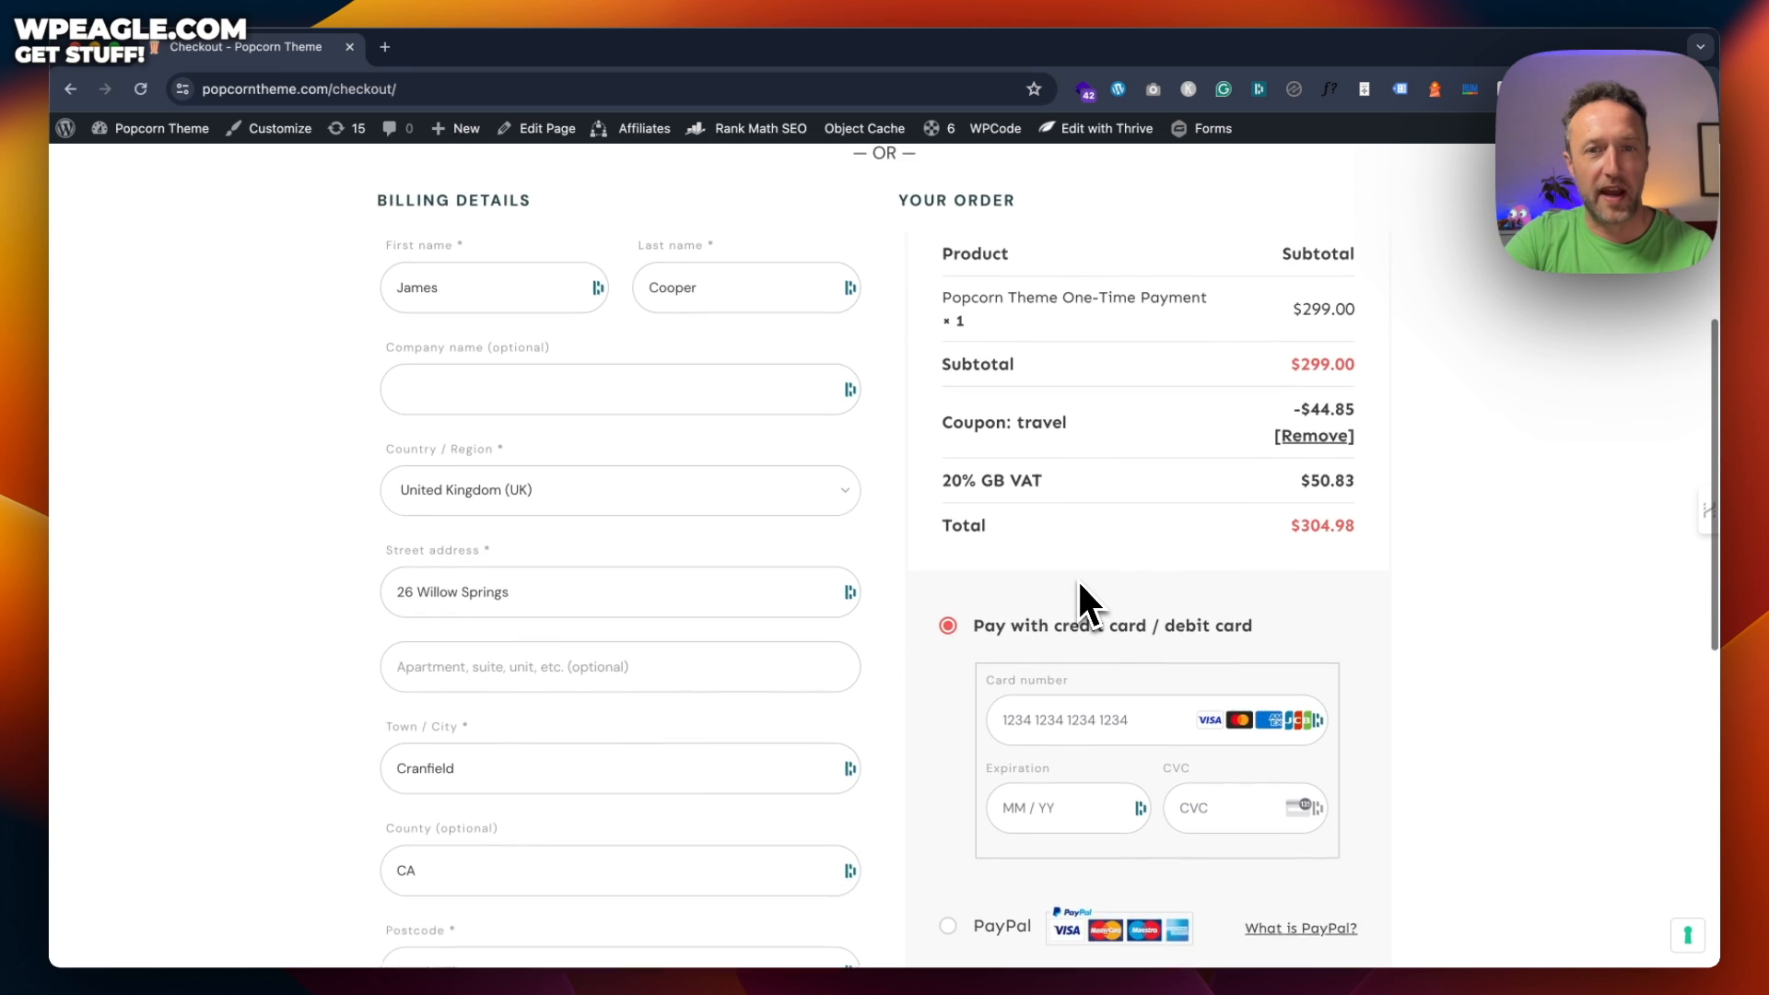
pyautogui.scroll(1, 1076, 578)
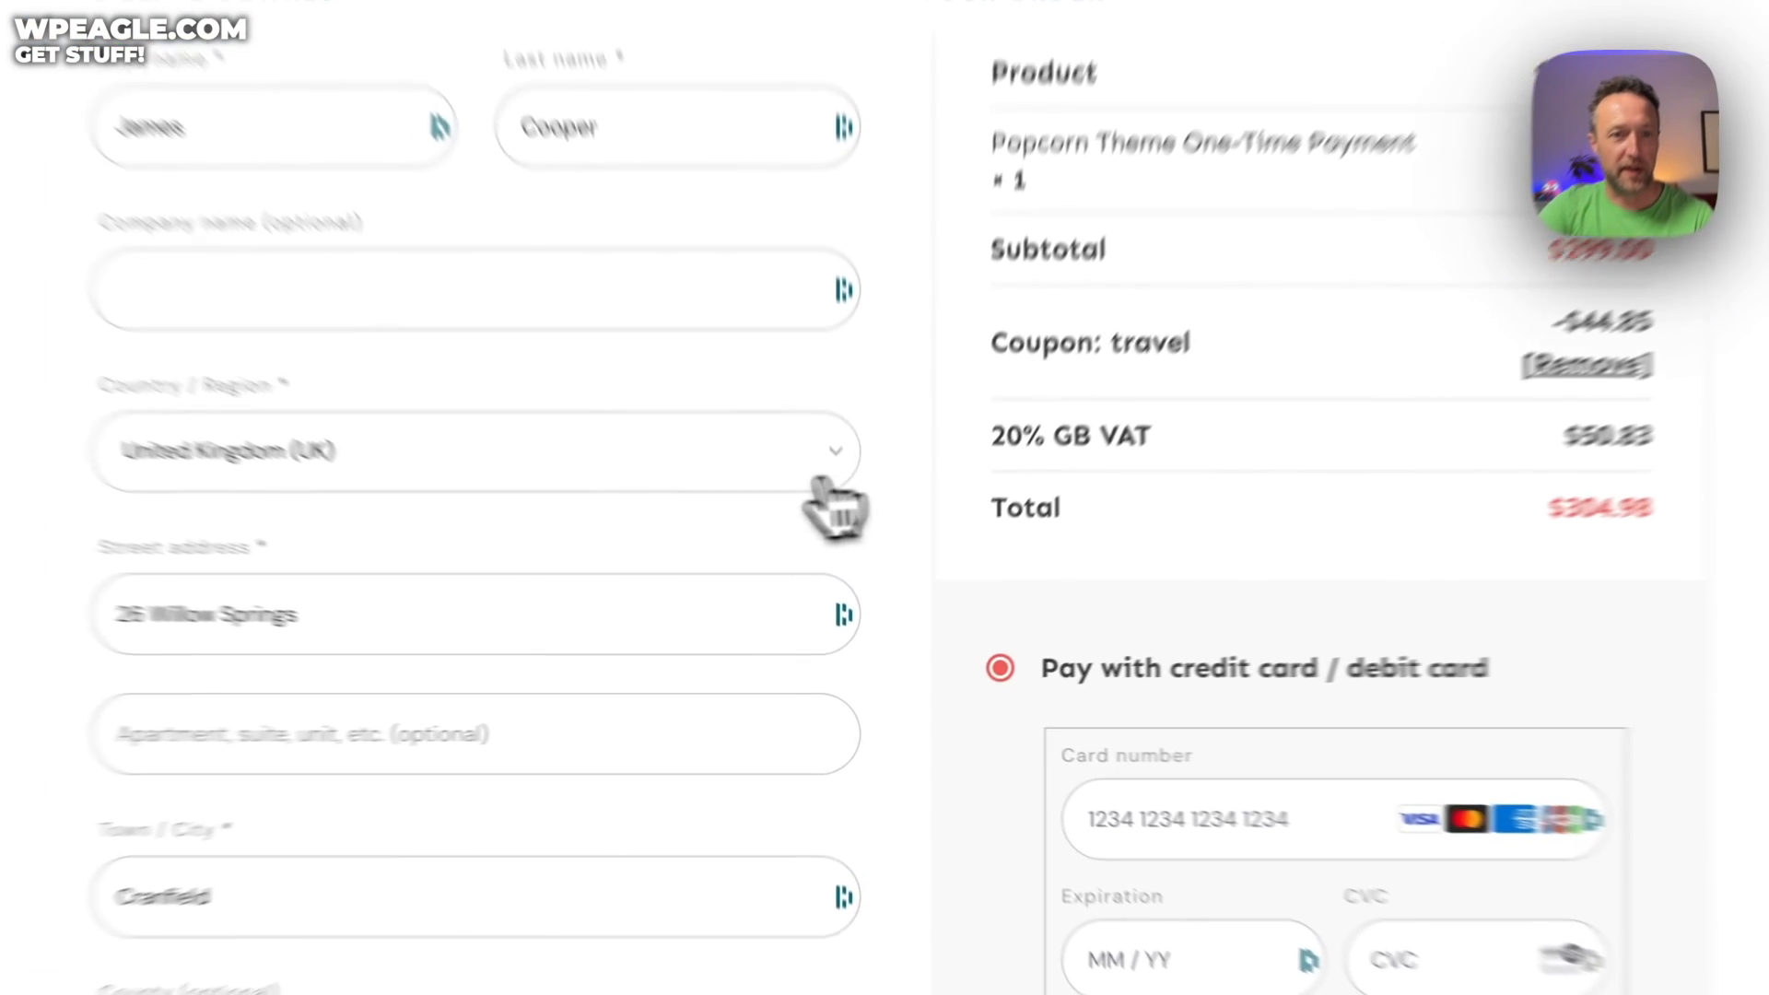
# Set the billing country to Ukraine
pyautogui.click(818, 481)
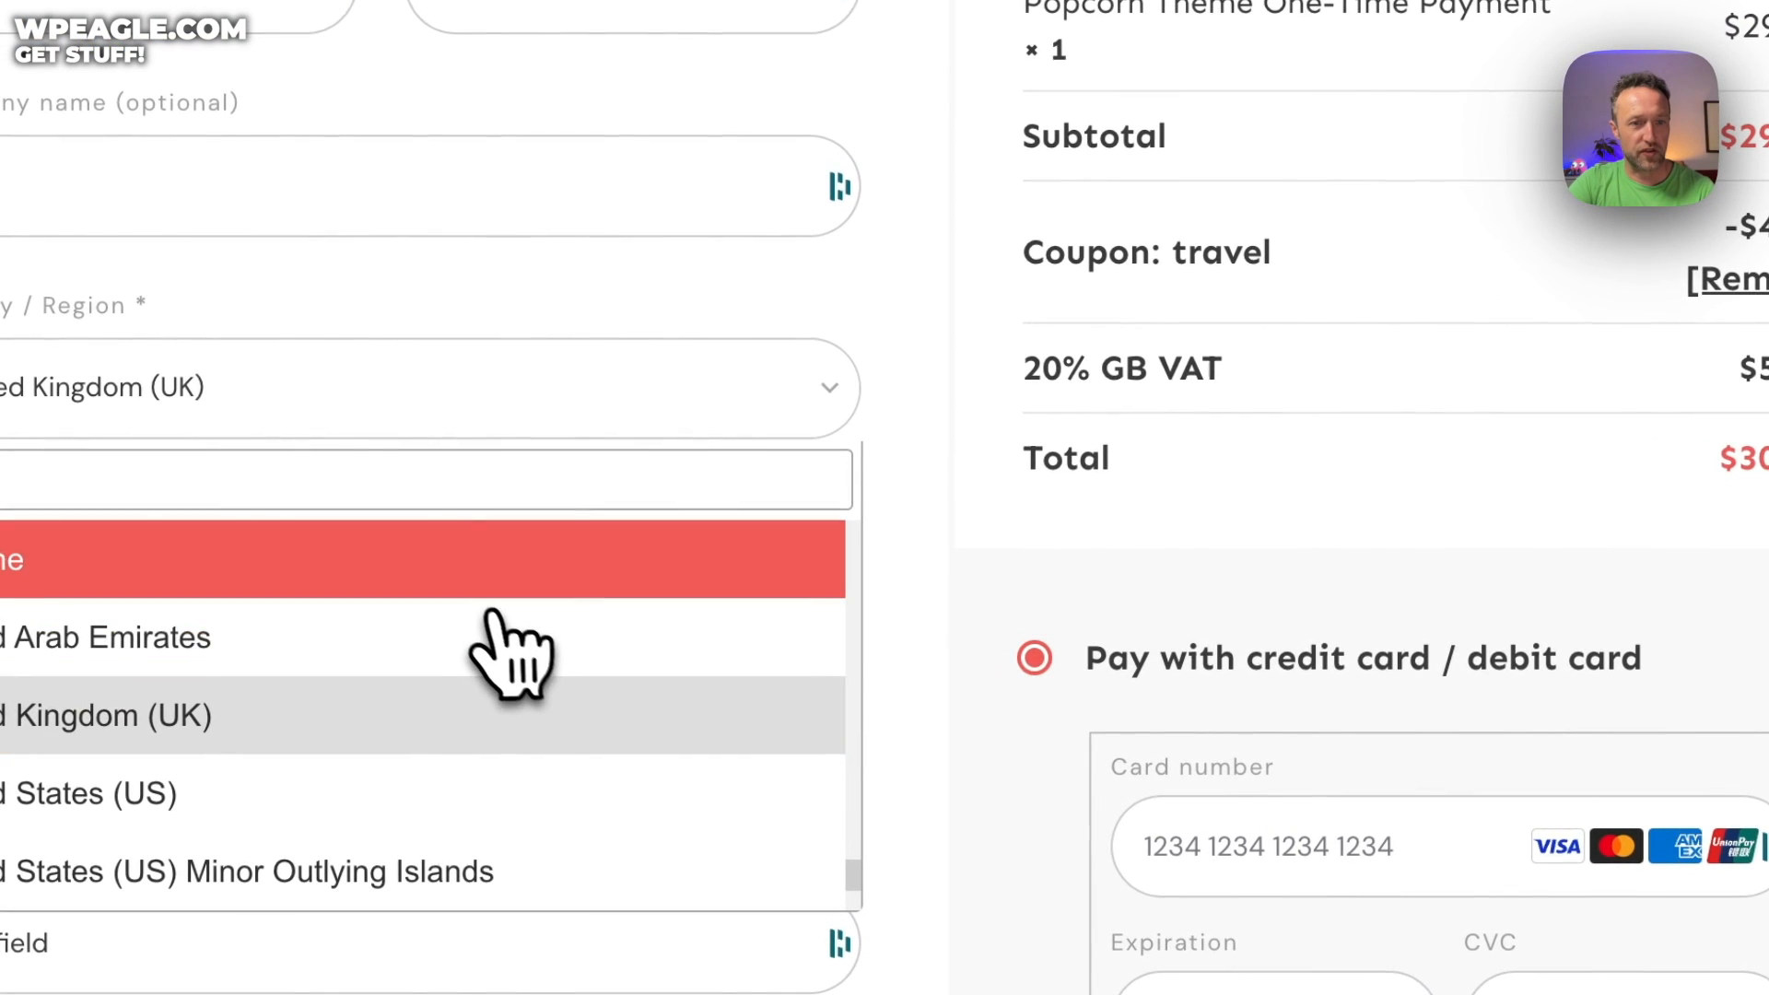
pyautogui.click(556, 606)
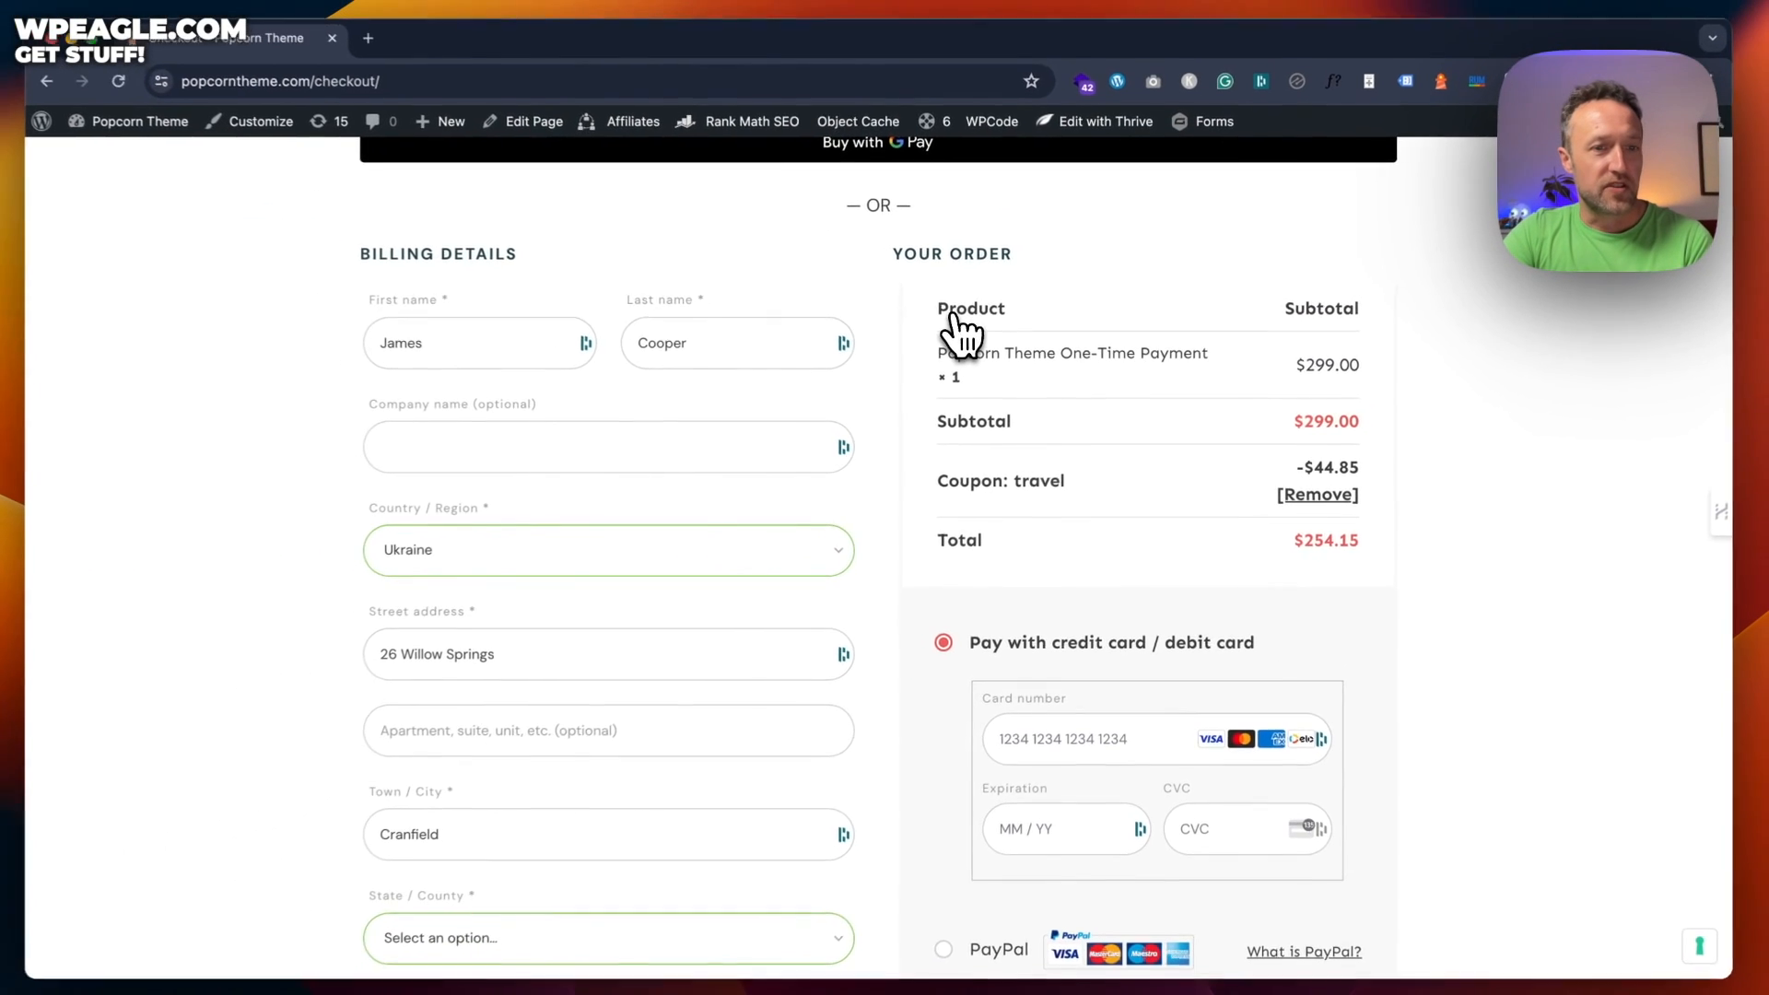
pyautogui.scroll(-3, 963, 336)
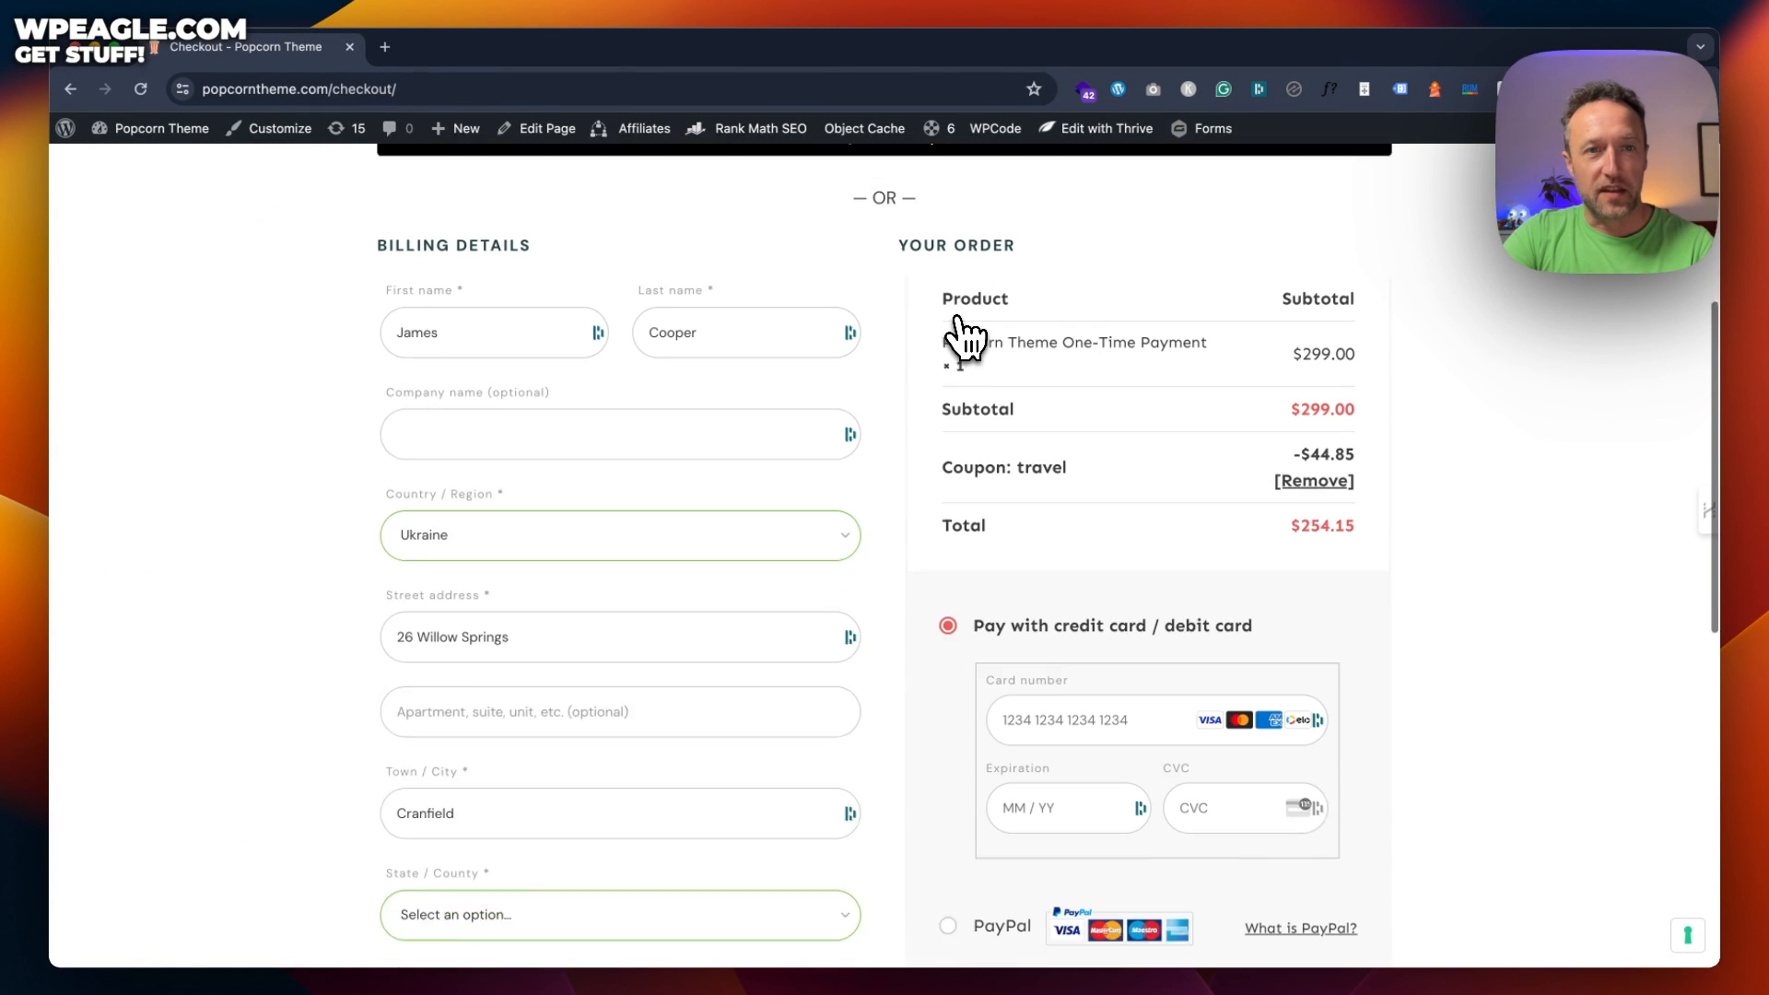
pyautogui.scroll(-2, 967, 327)
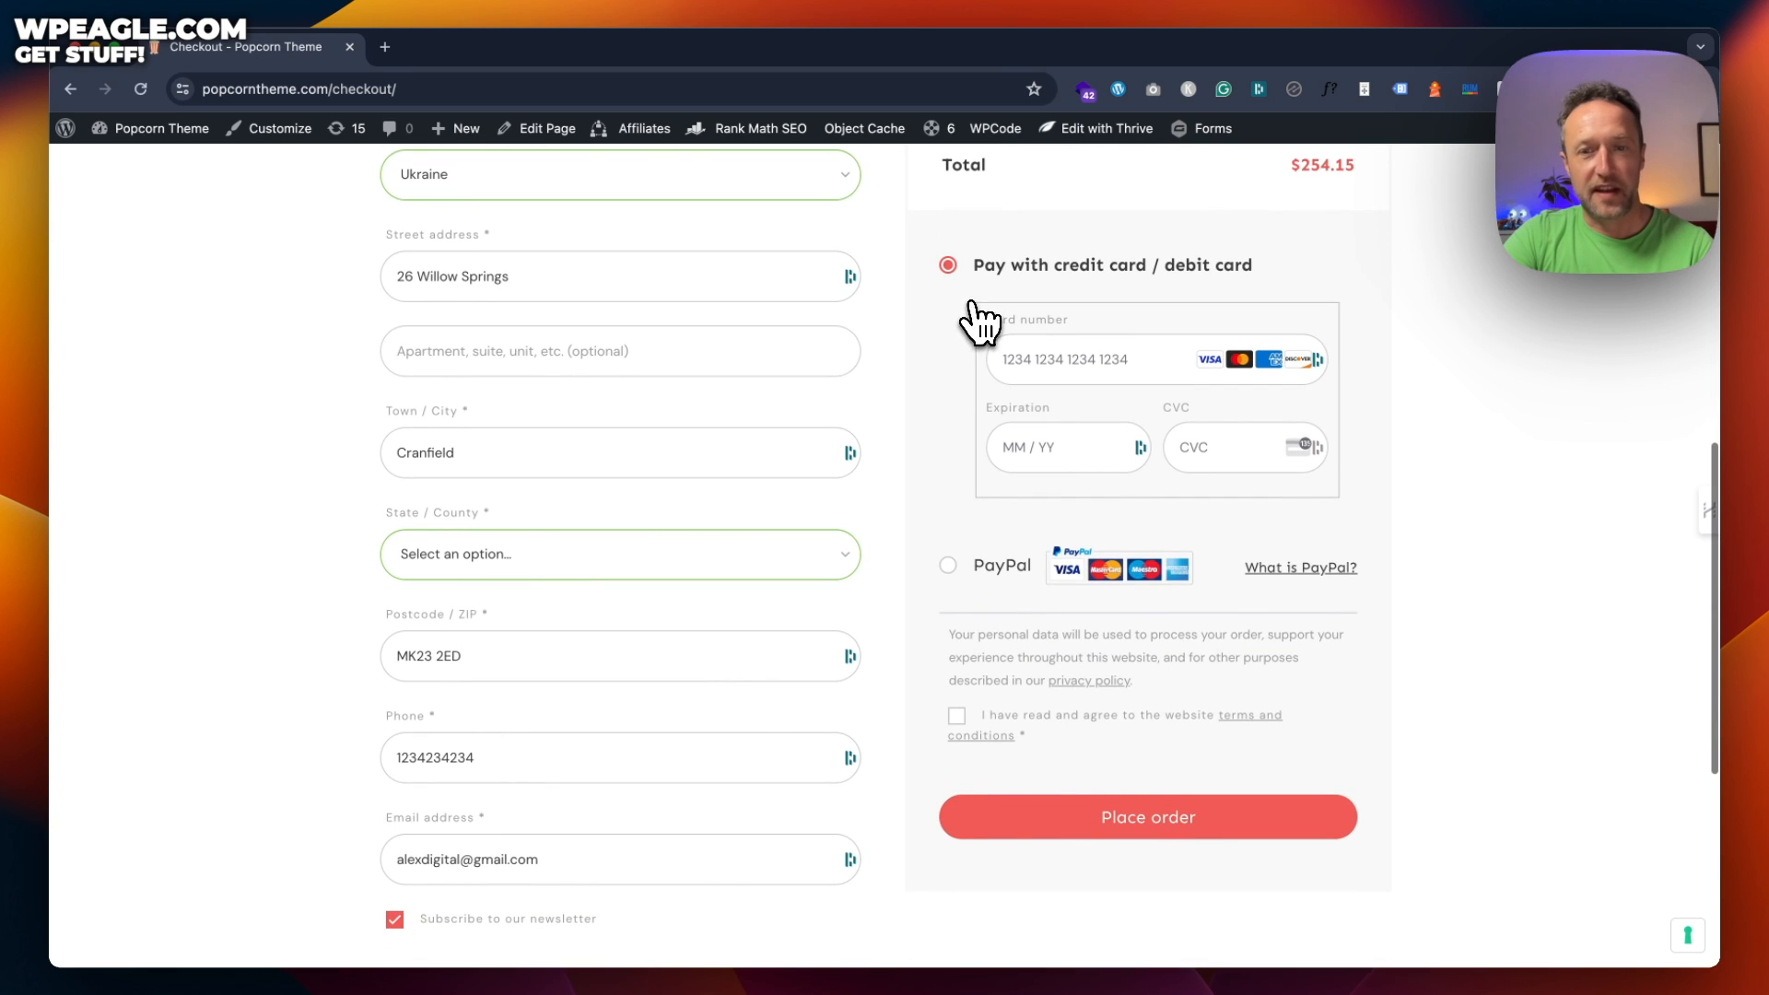
pyautogui.scroll(10, 802, 599)
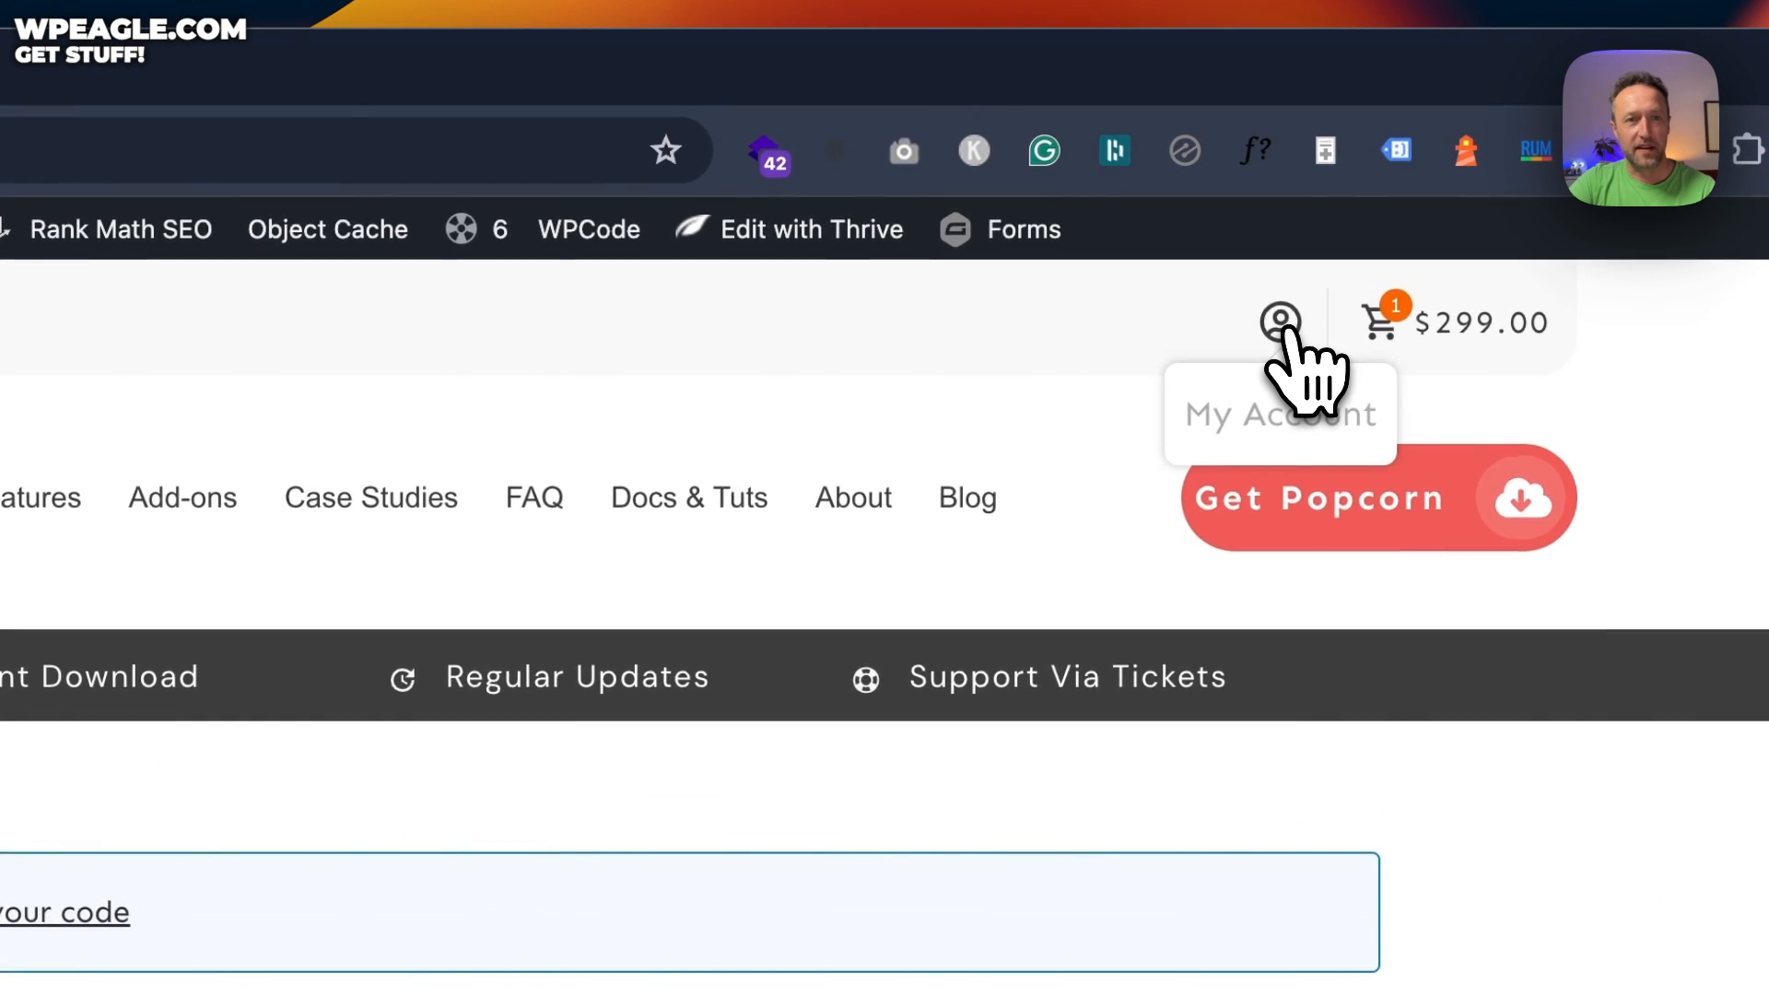
# Download the first Popcorn Theme 2.0 zip from My Account's Downloads and save it
pyautogui.click(1343, 176)
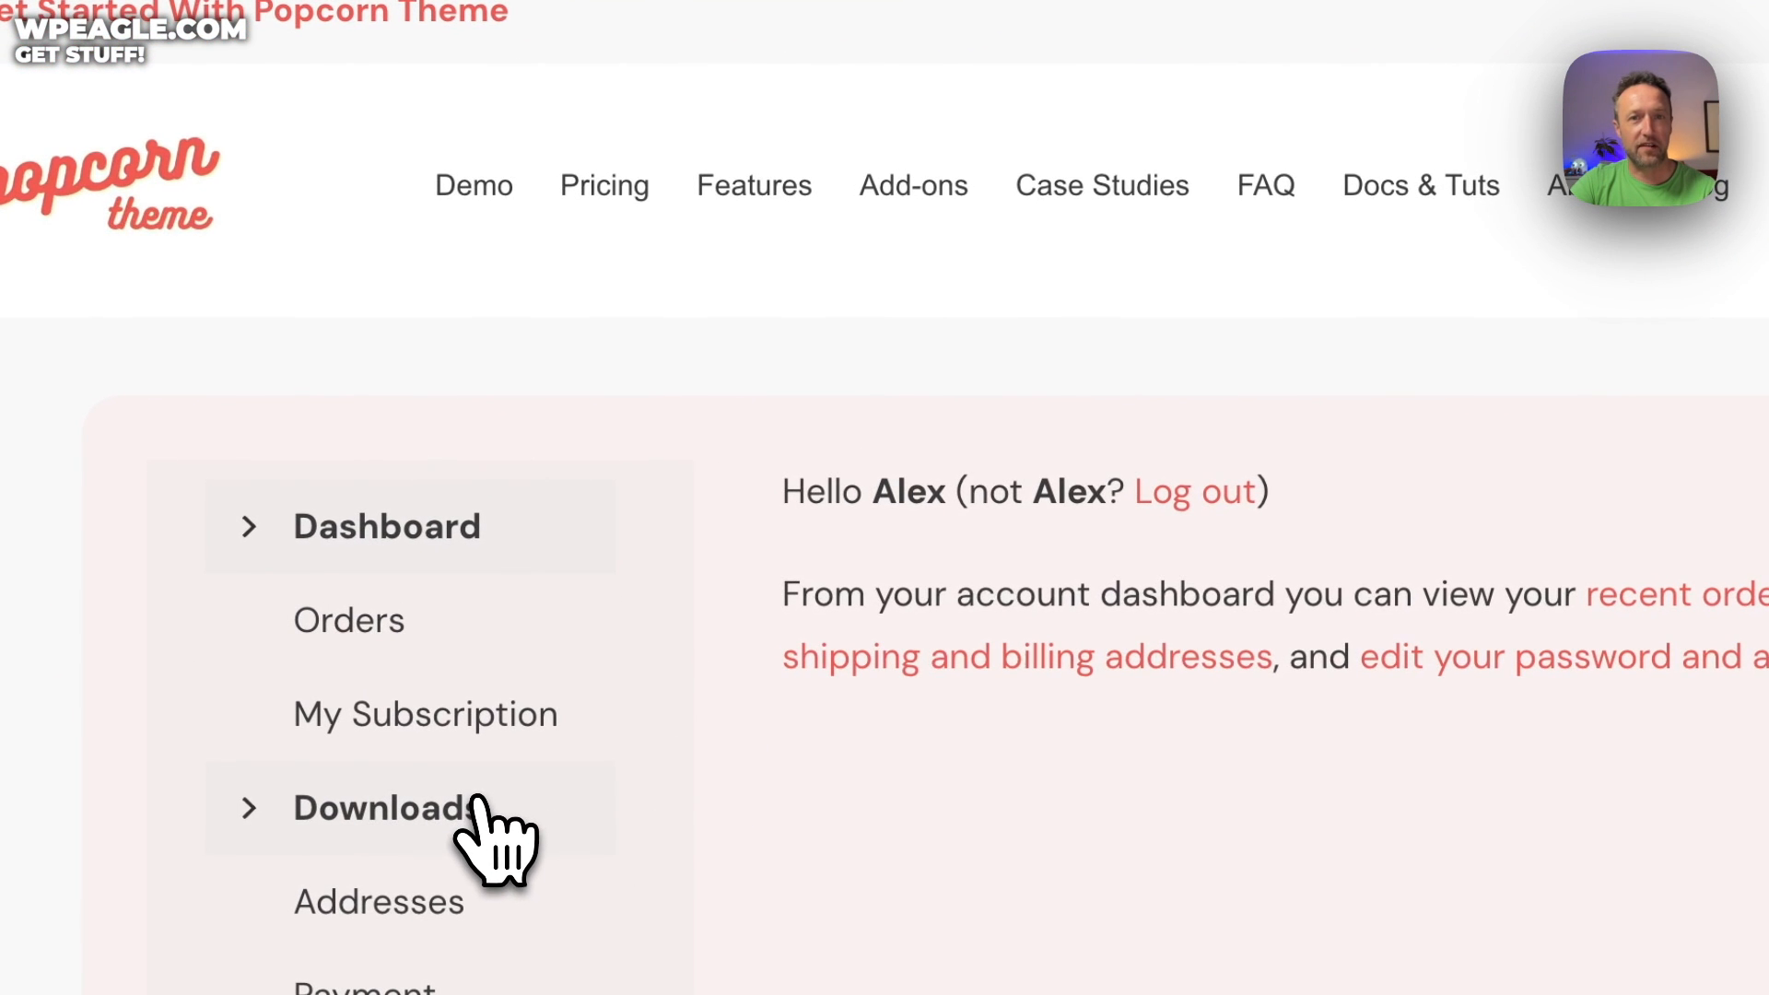
pyautogui.click(483, 800)
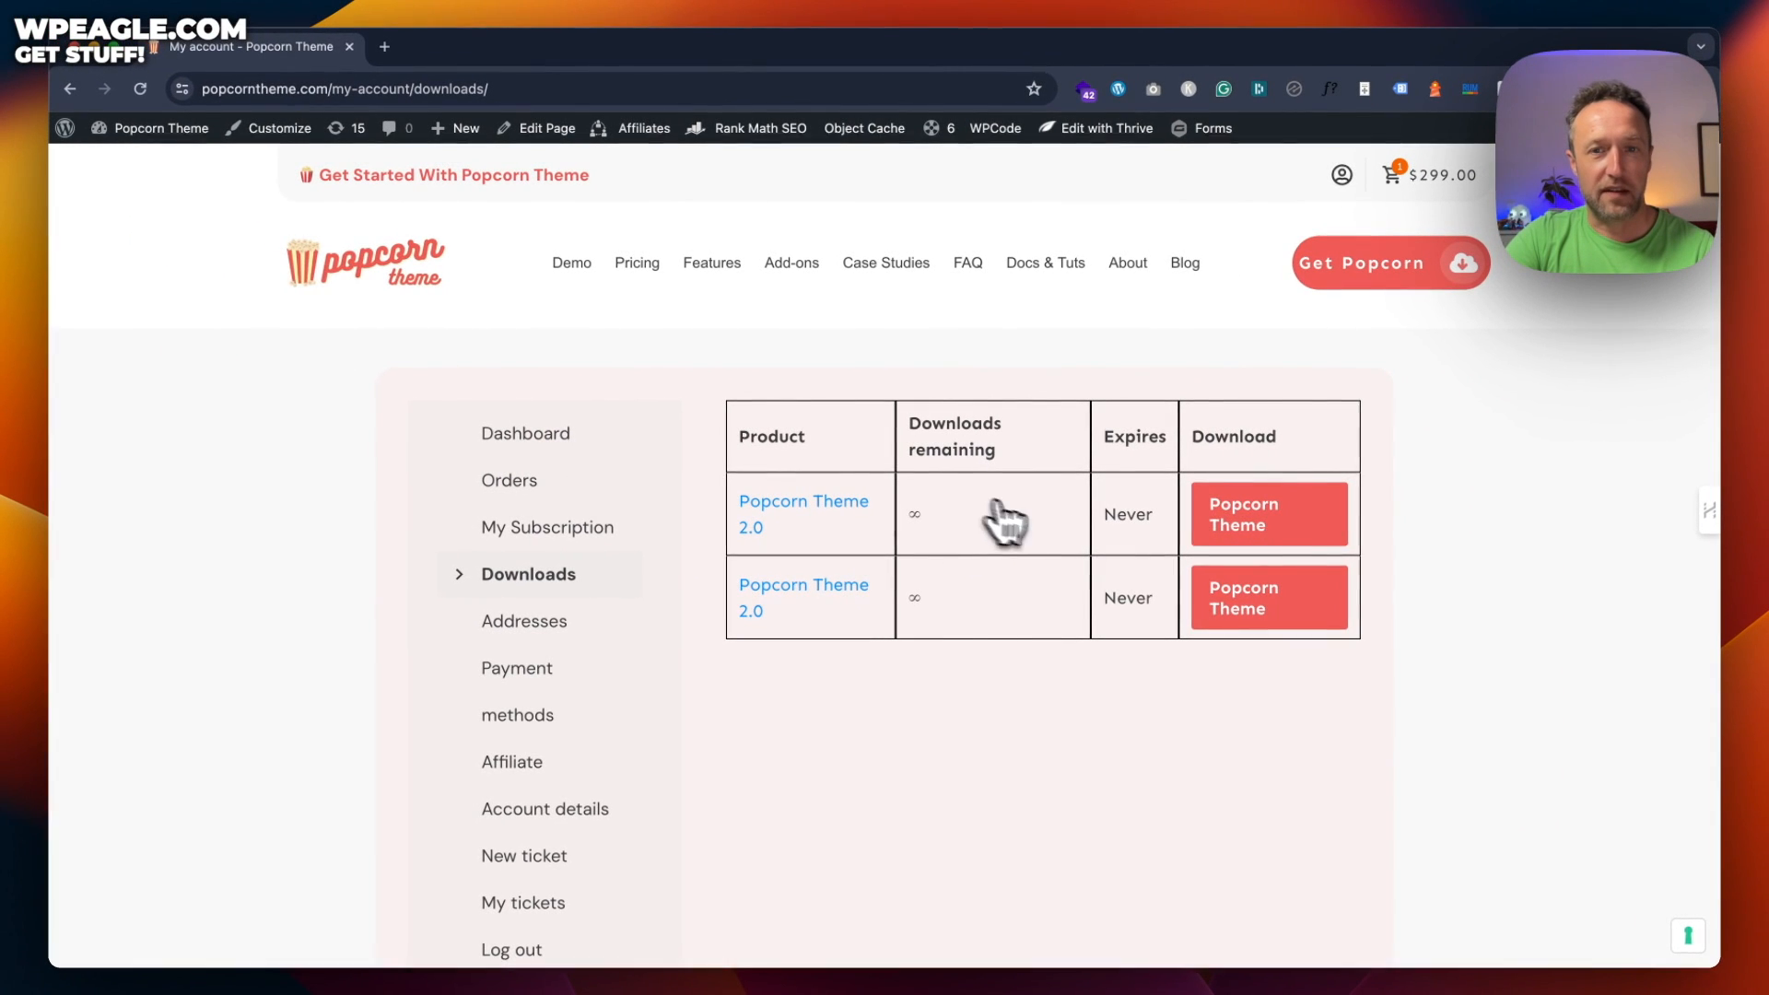
pyautogui.click(1255, 516)
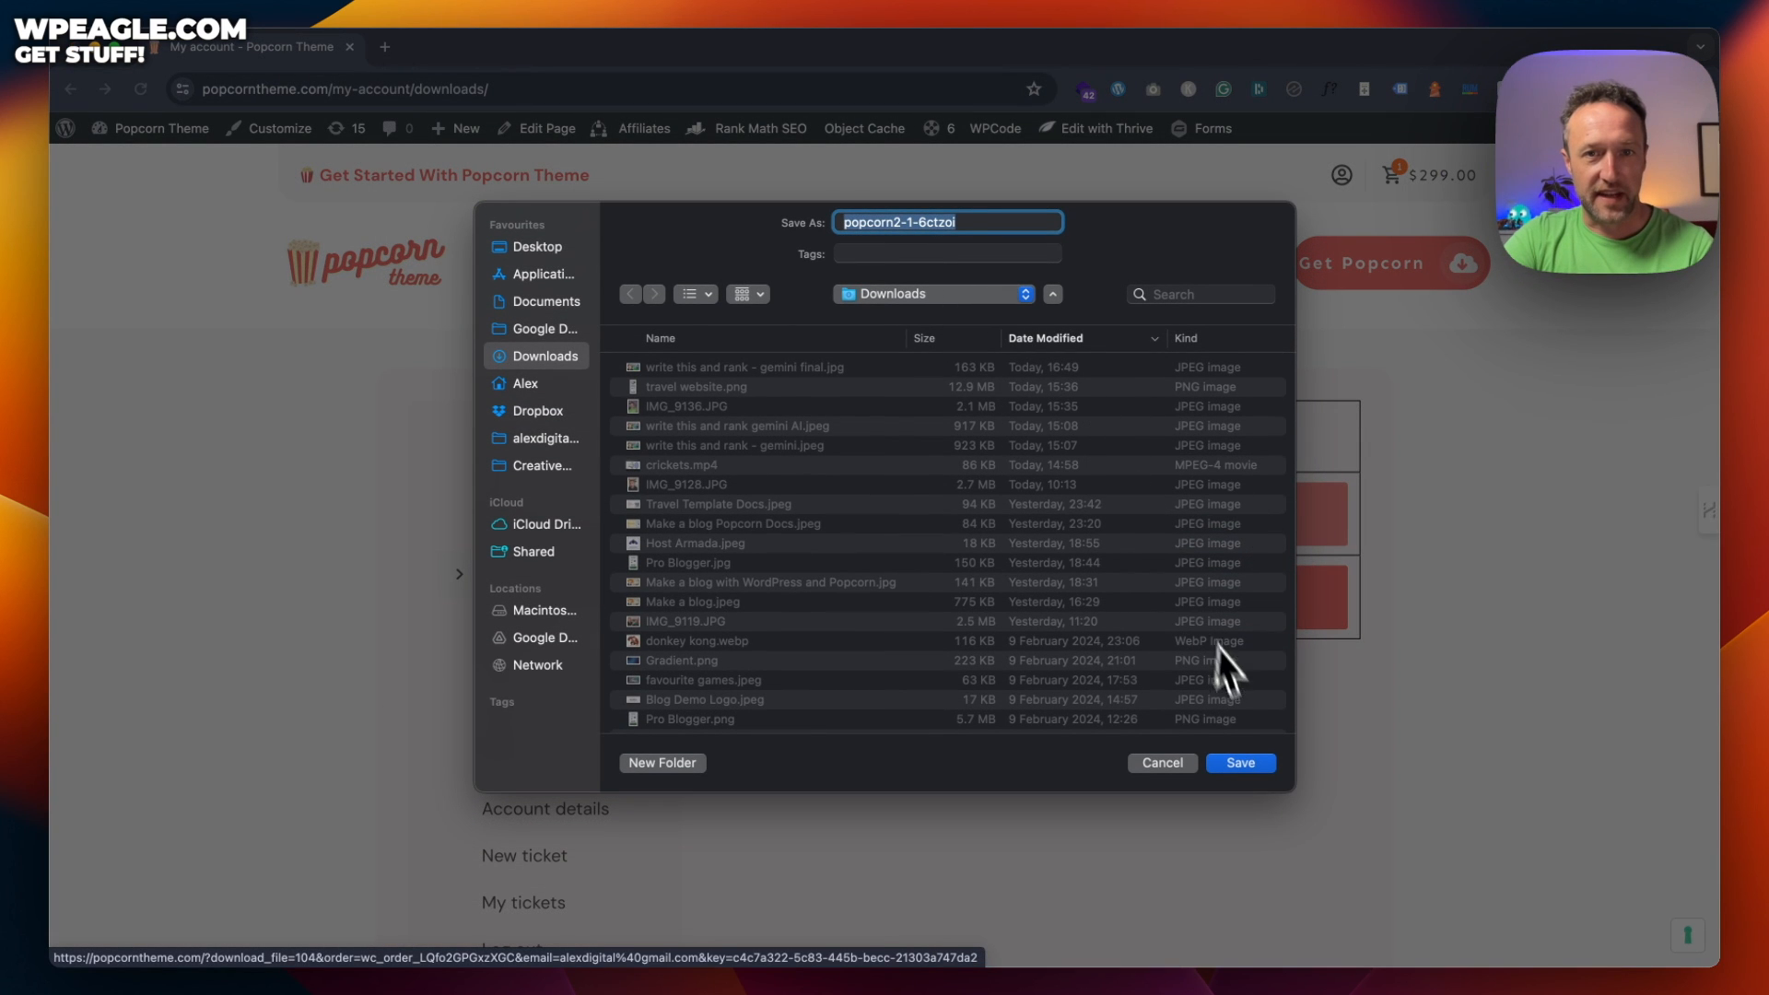
pyautogui.click(1257, 765)
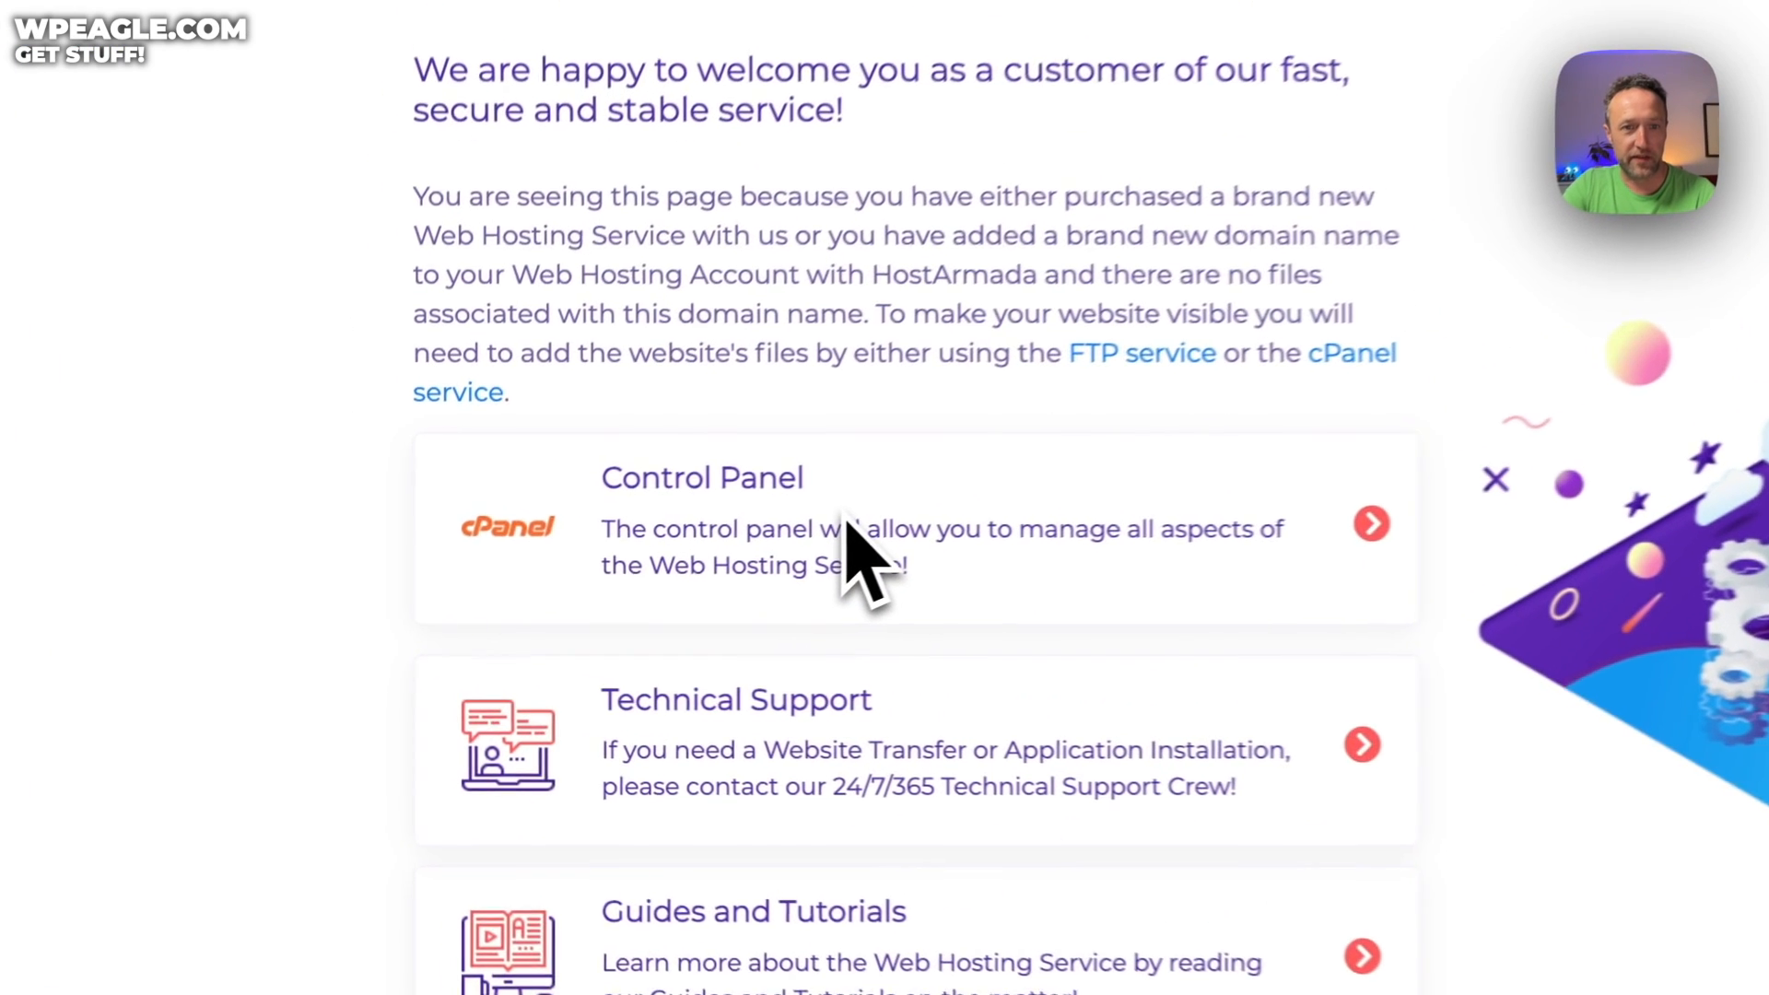
# Enter cPanel from the Control Panel card and open WordPress Manager by Softaculous
pyautogui.click(569, 604)
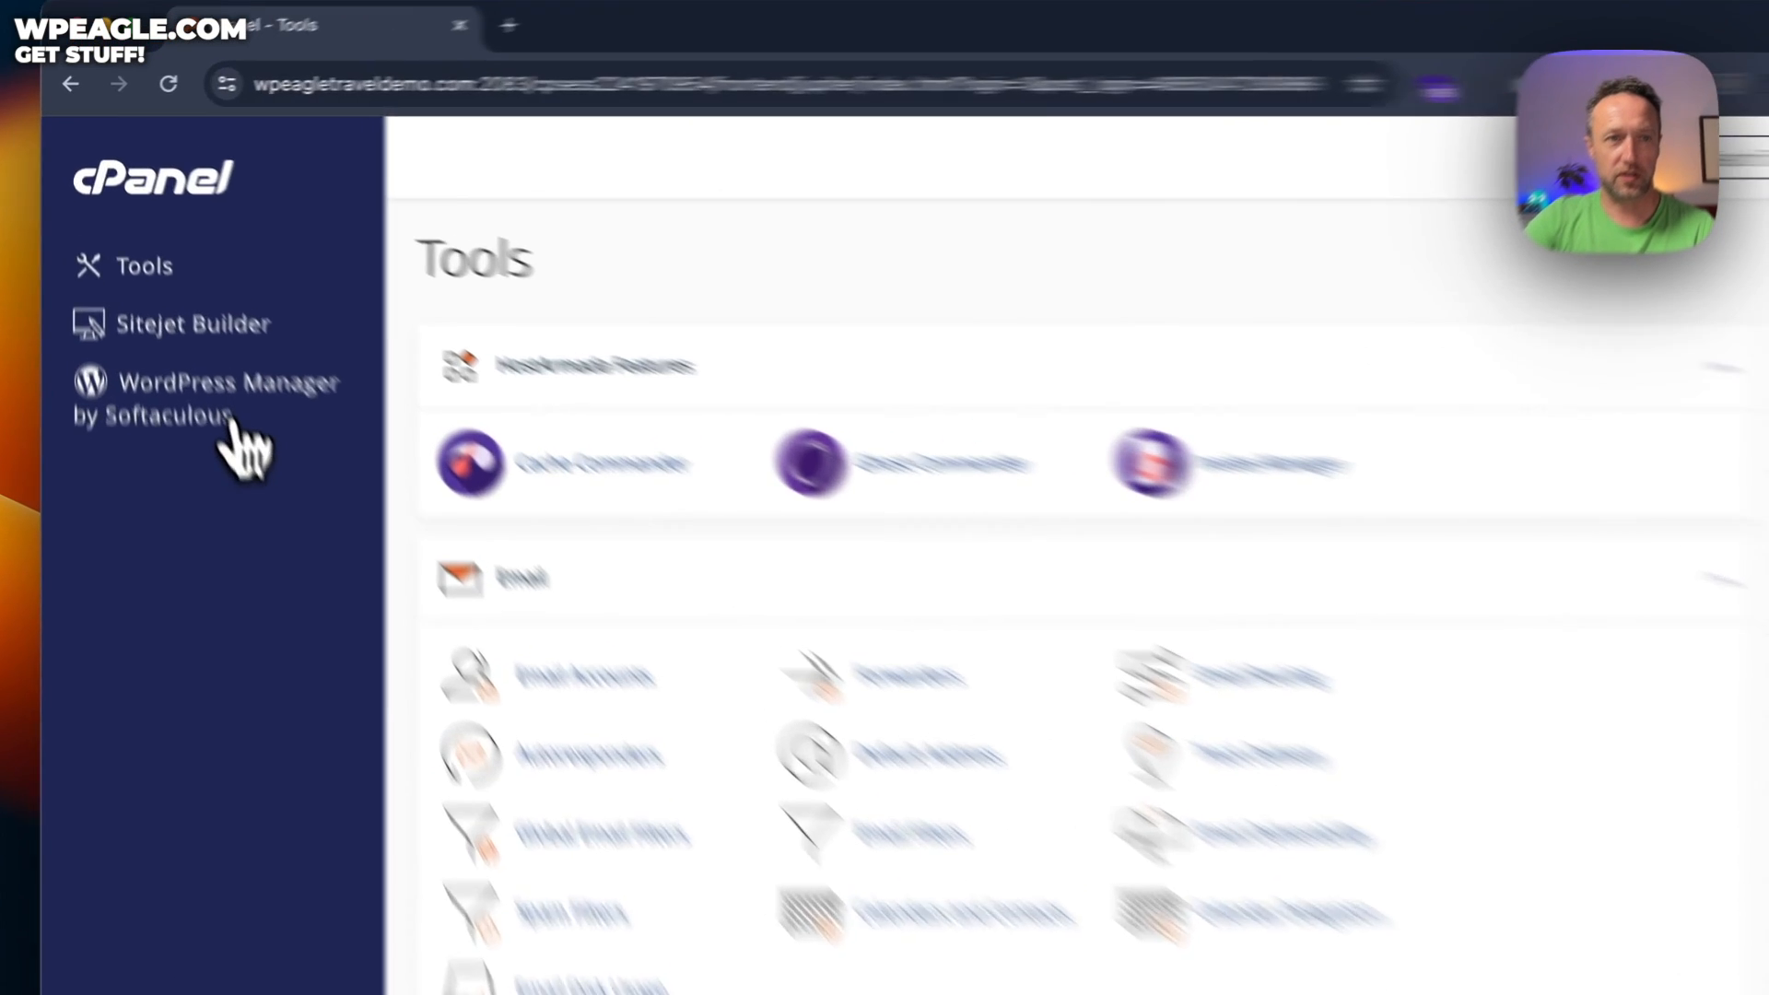
pyautogui.click(232, 422)
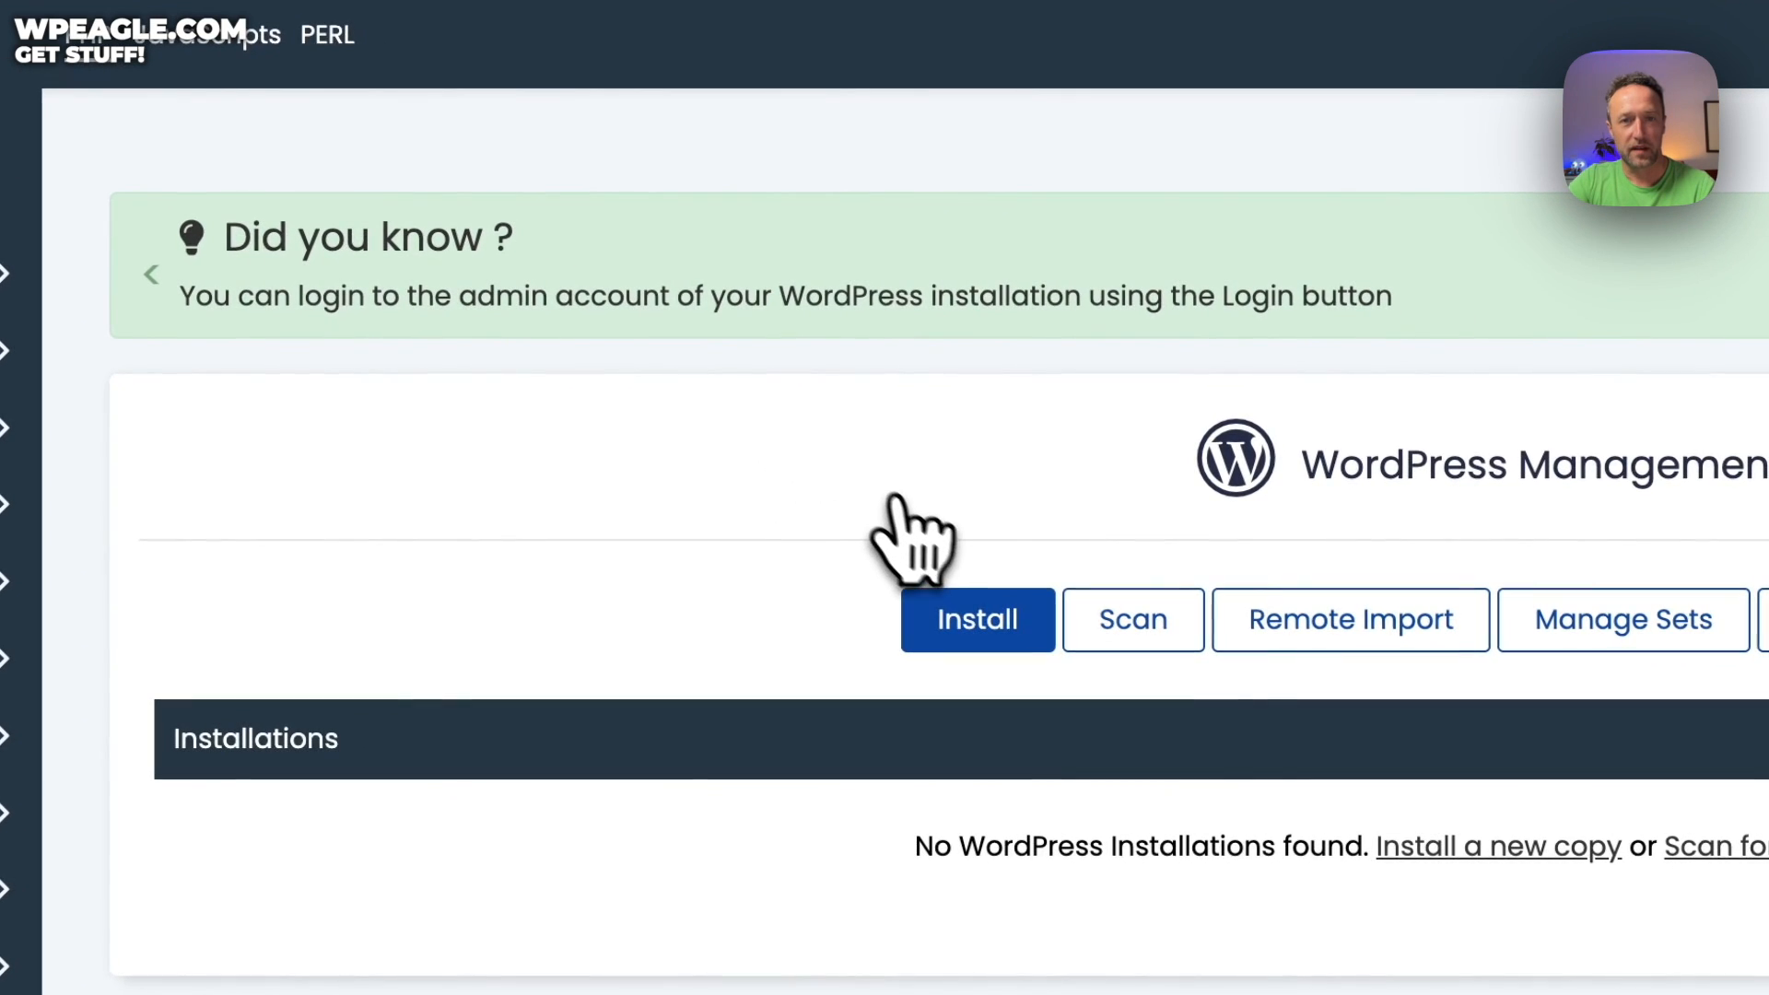
# Set a stronger admin password for the new WordPress installation
pyautogui.click(983, 619)
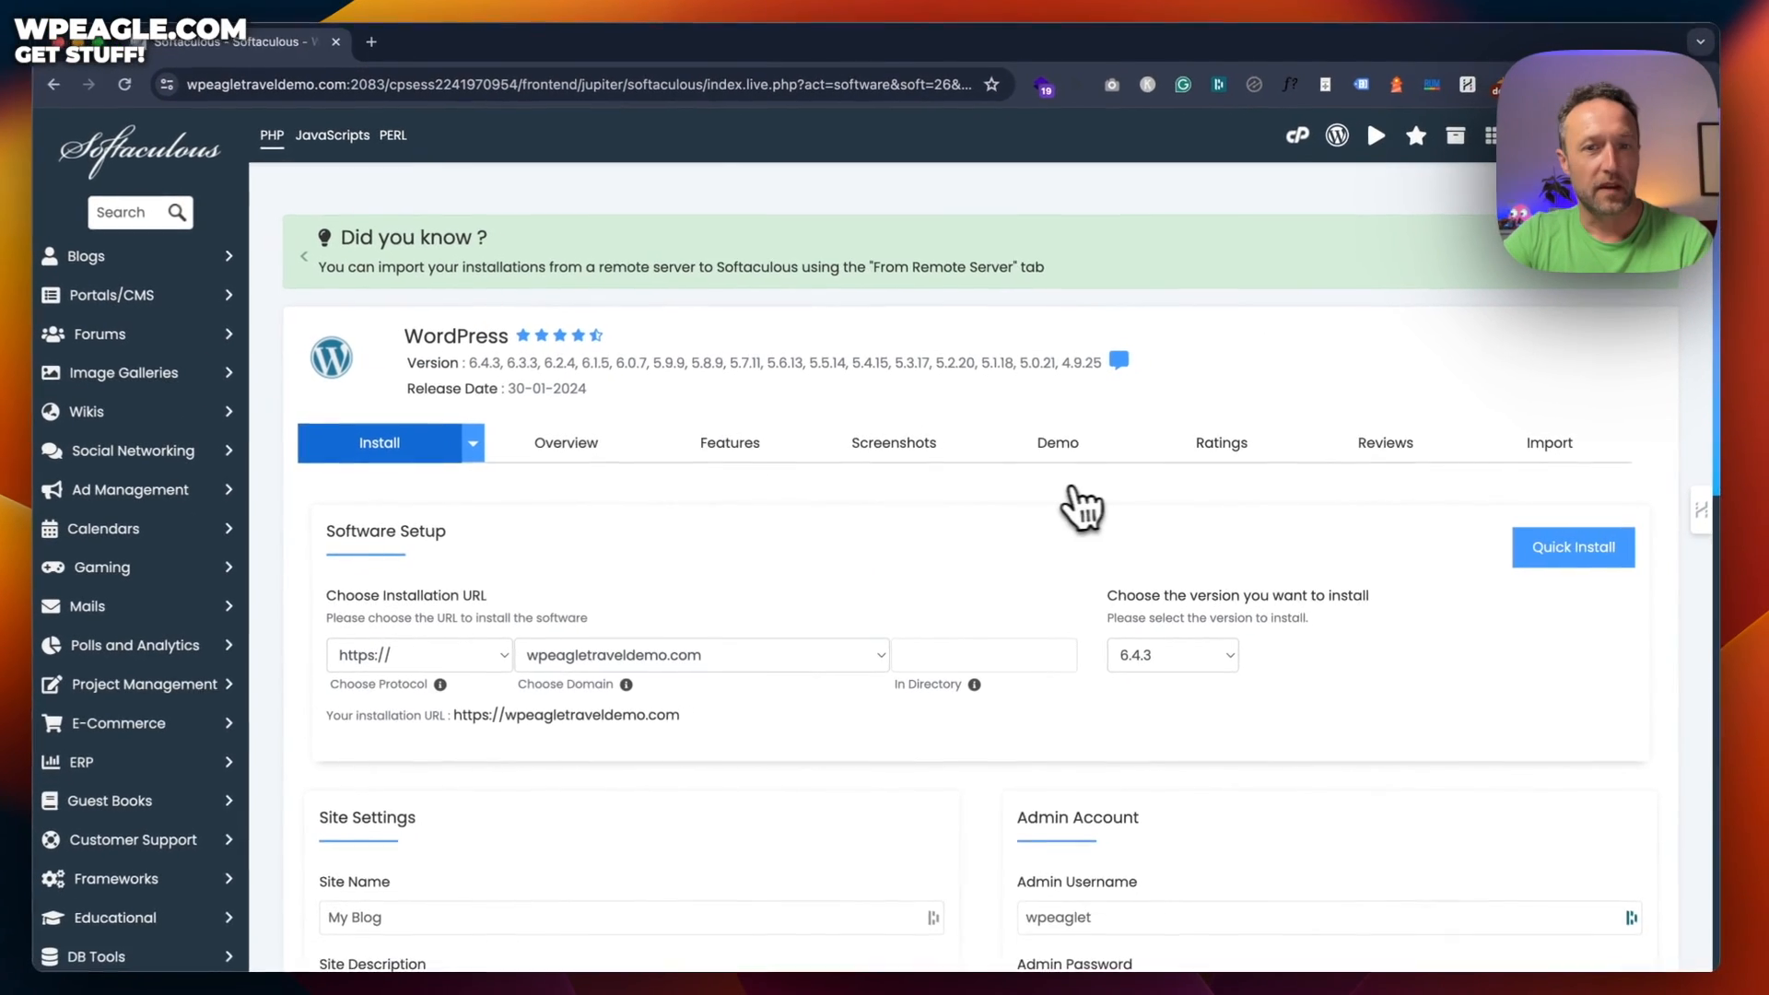
pyautogui.scroll(-5, 990, 535)
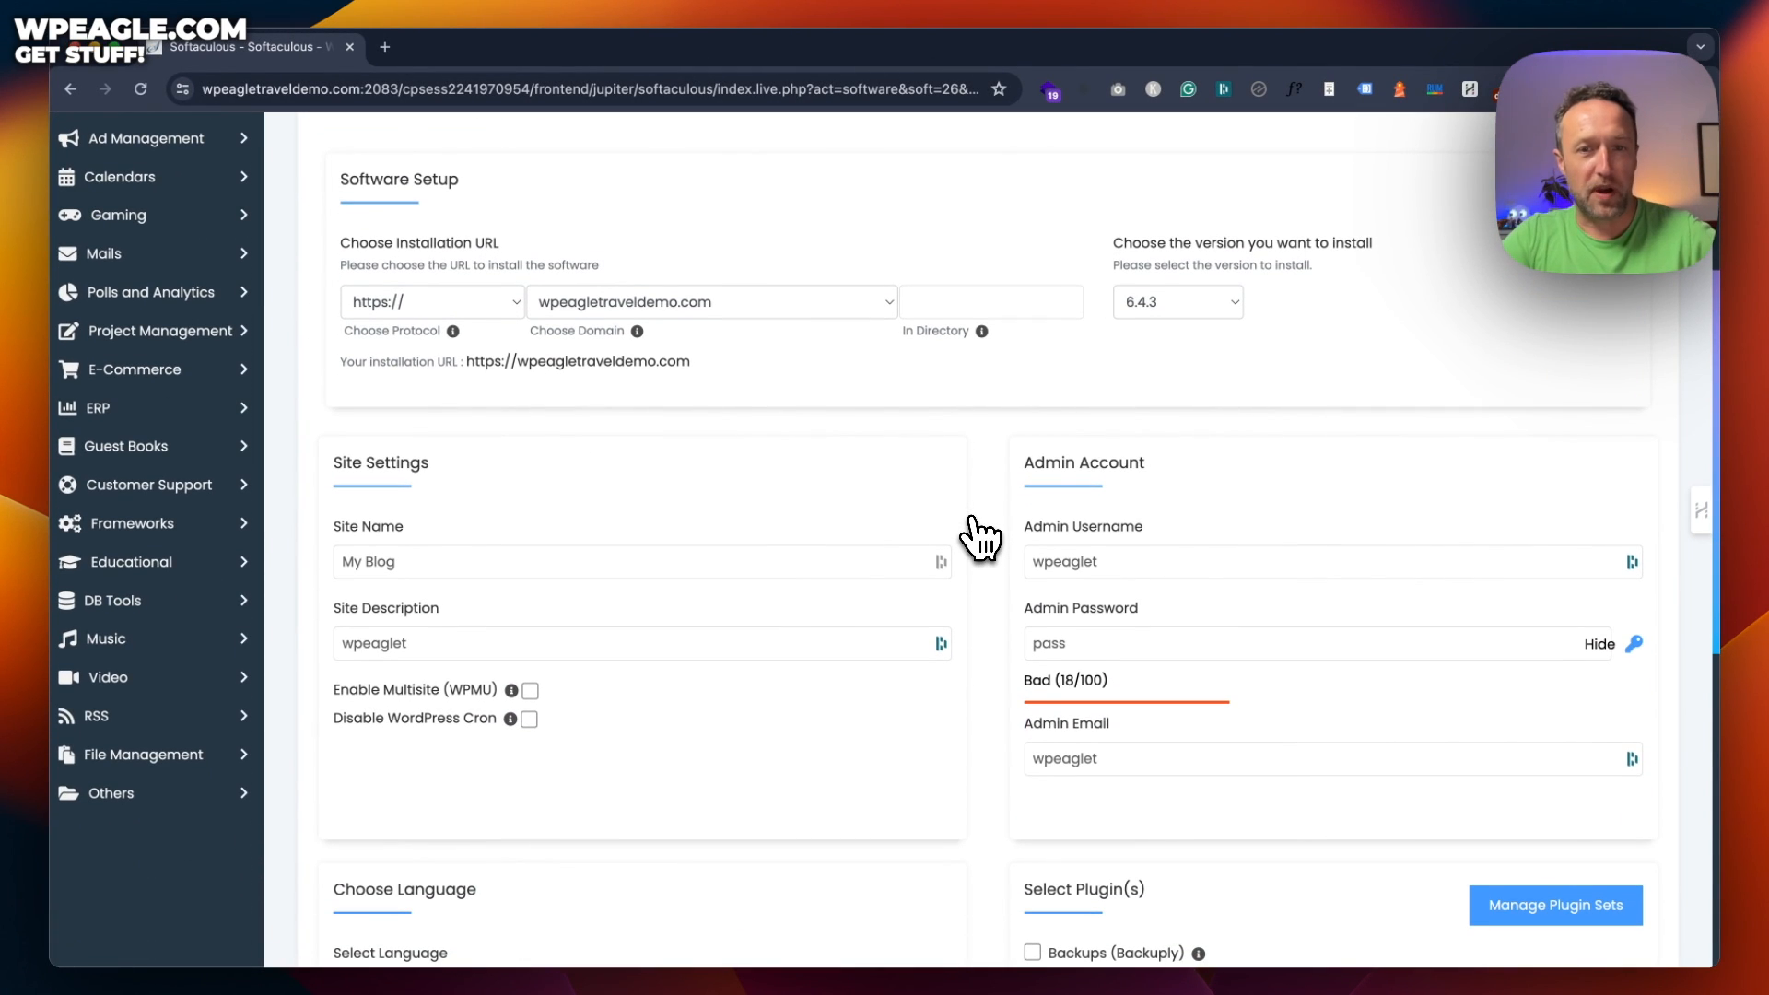
pyautogui.click(1119, 613)
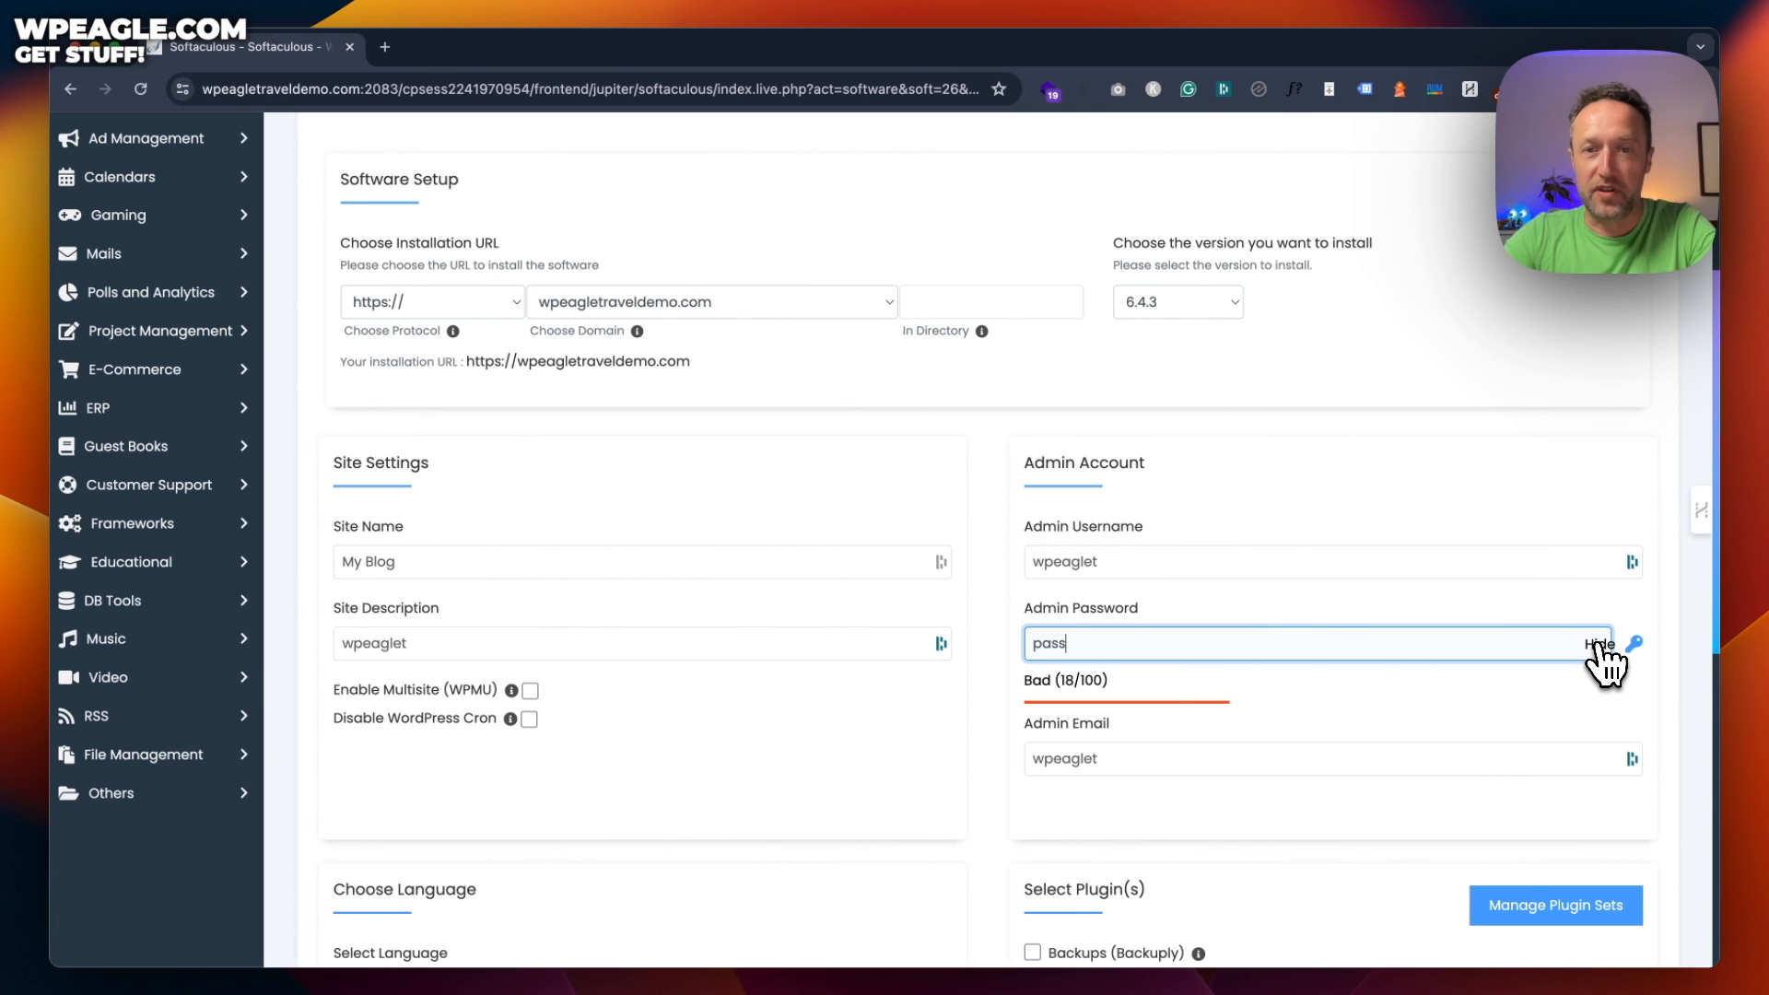
pyautogui.click(1599, 644)
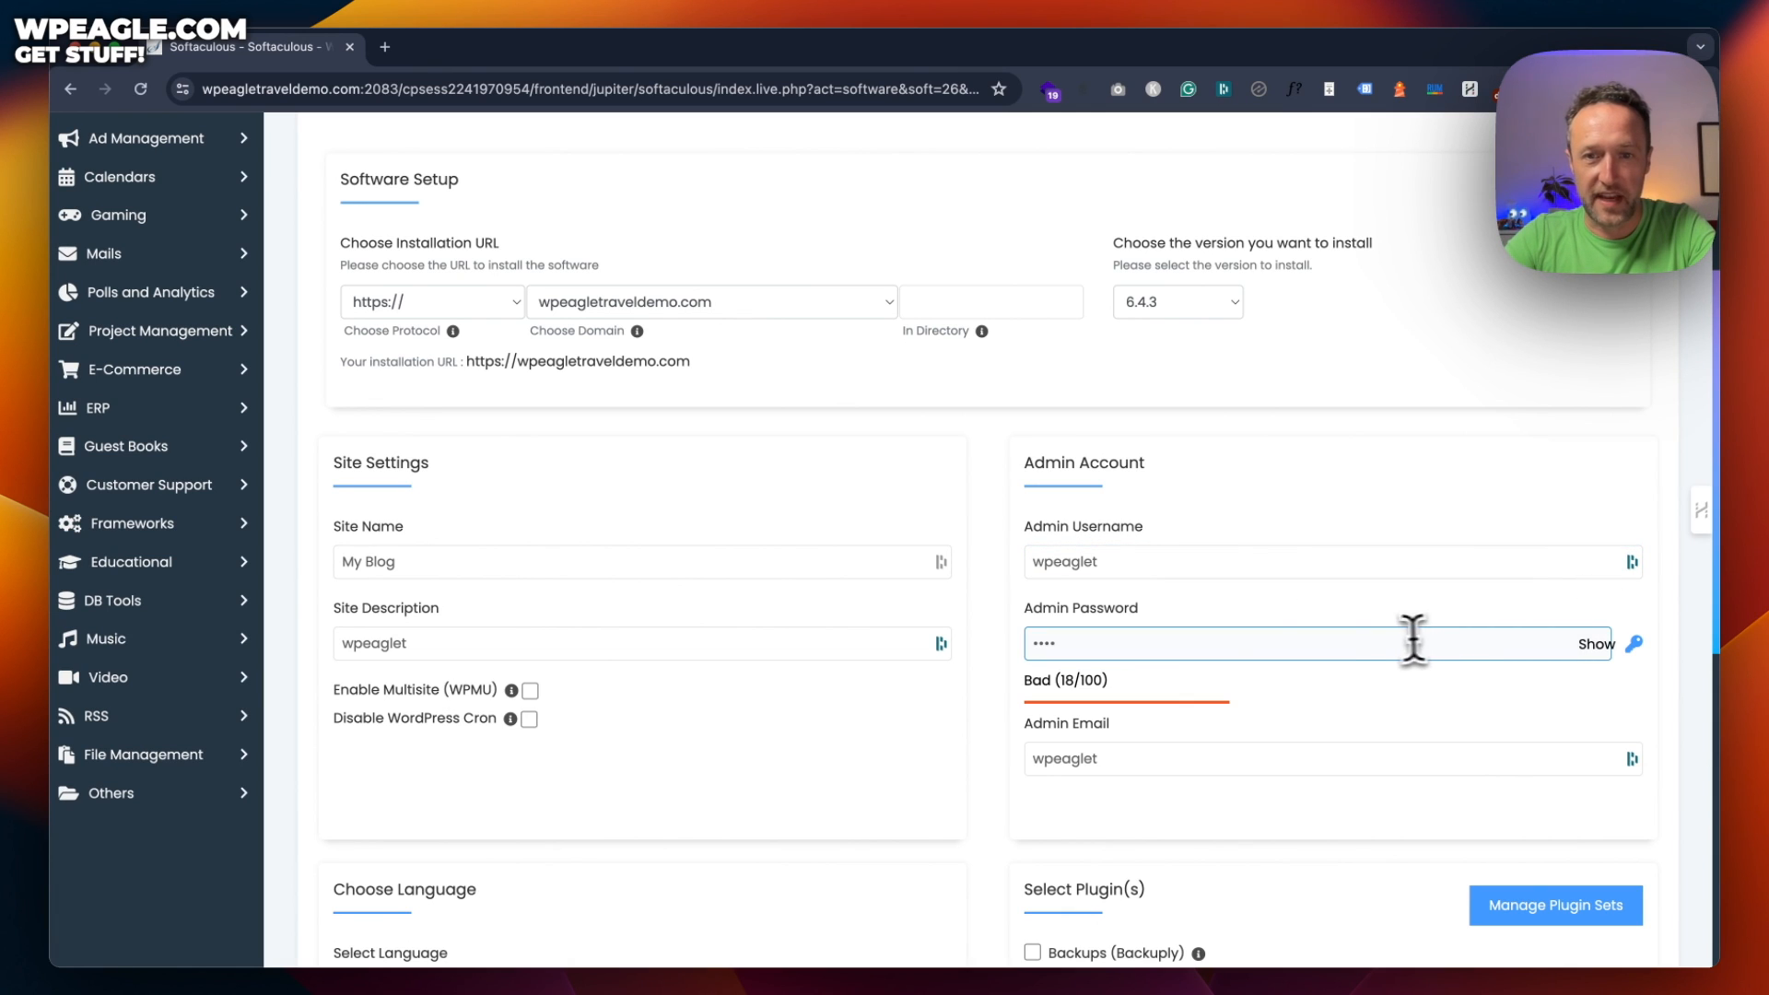
pyautogui.click(1250, 642)
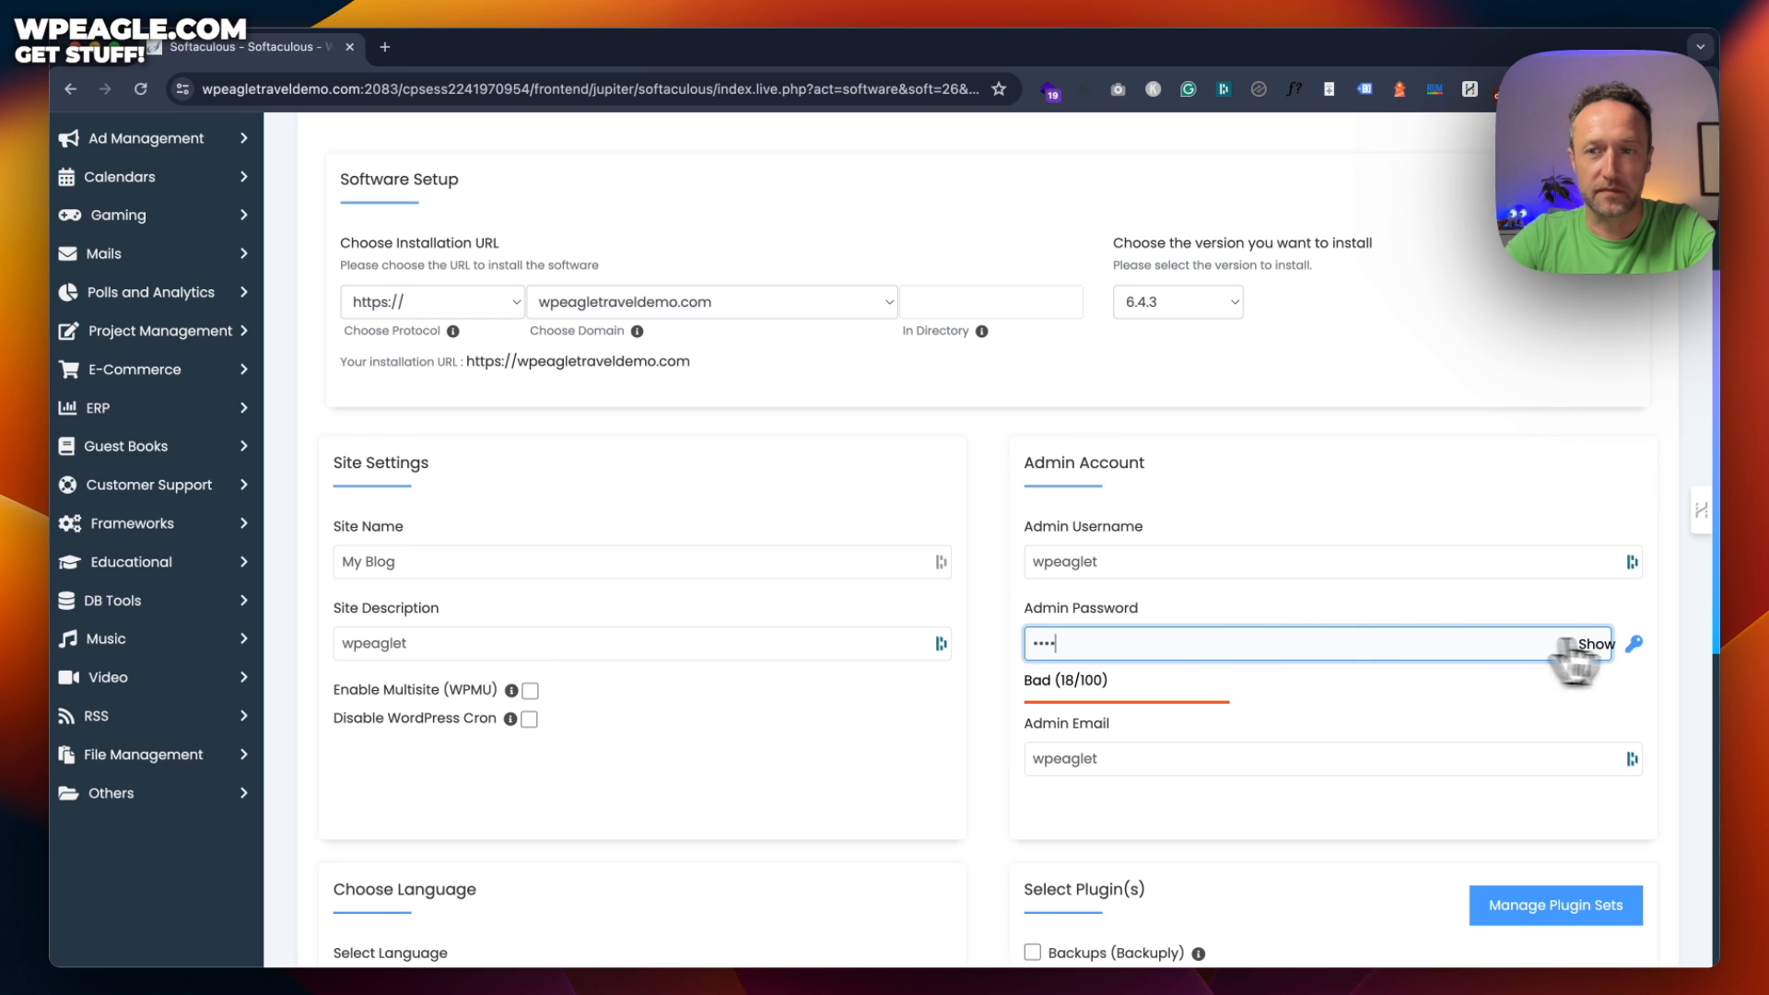
pyautogui.click(1633, 643)
# Replace the admin email address and start the WordPress installation
pyautogui.scroll(-2, 1424, 578)
pyautogui.click(1184, 633)
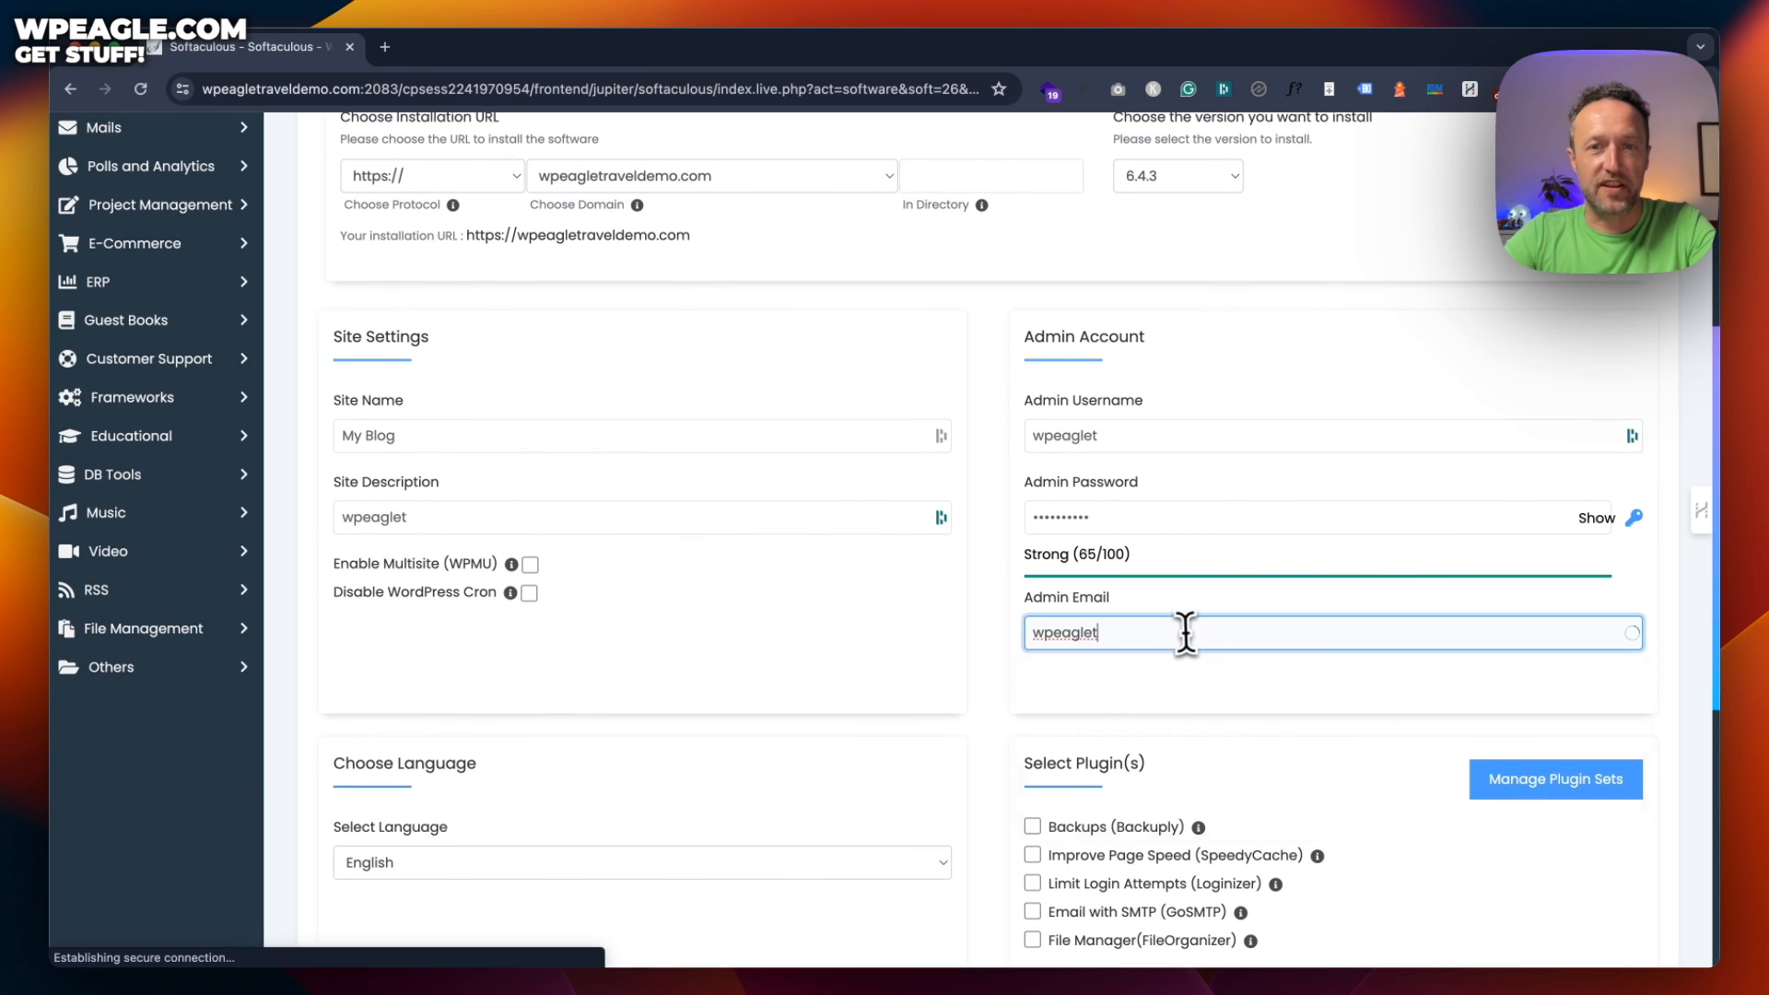
pyautogui.press('super+a')
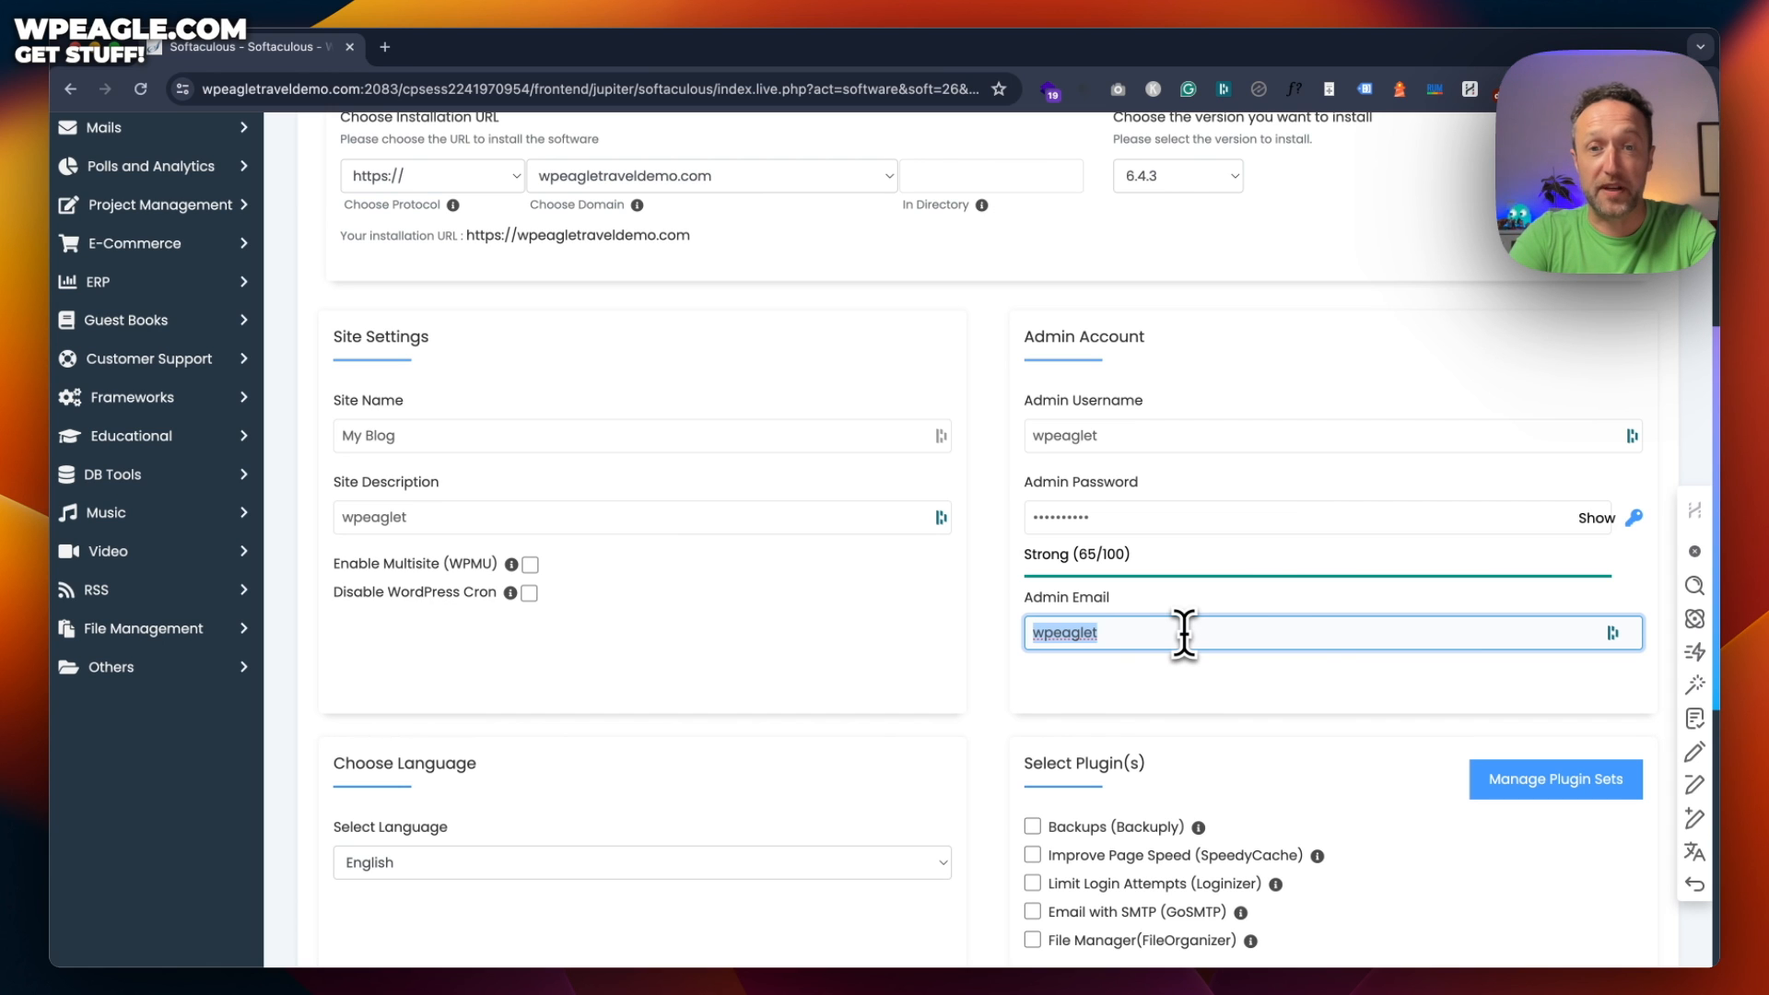
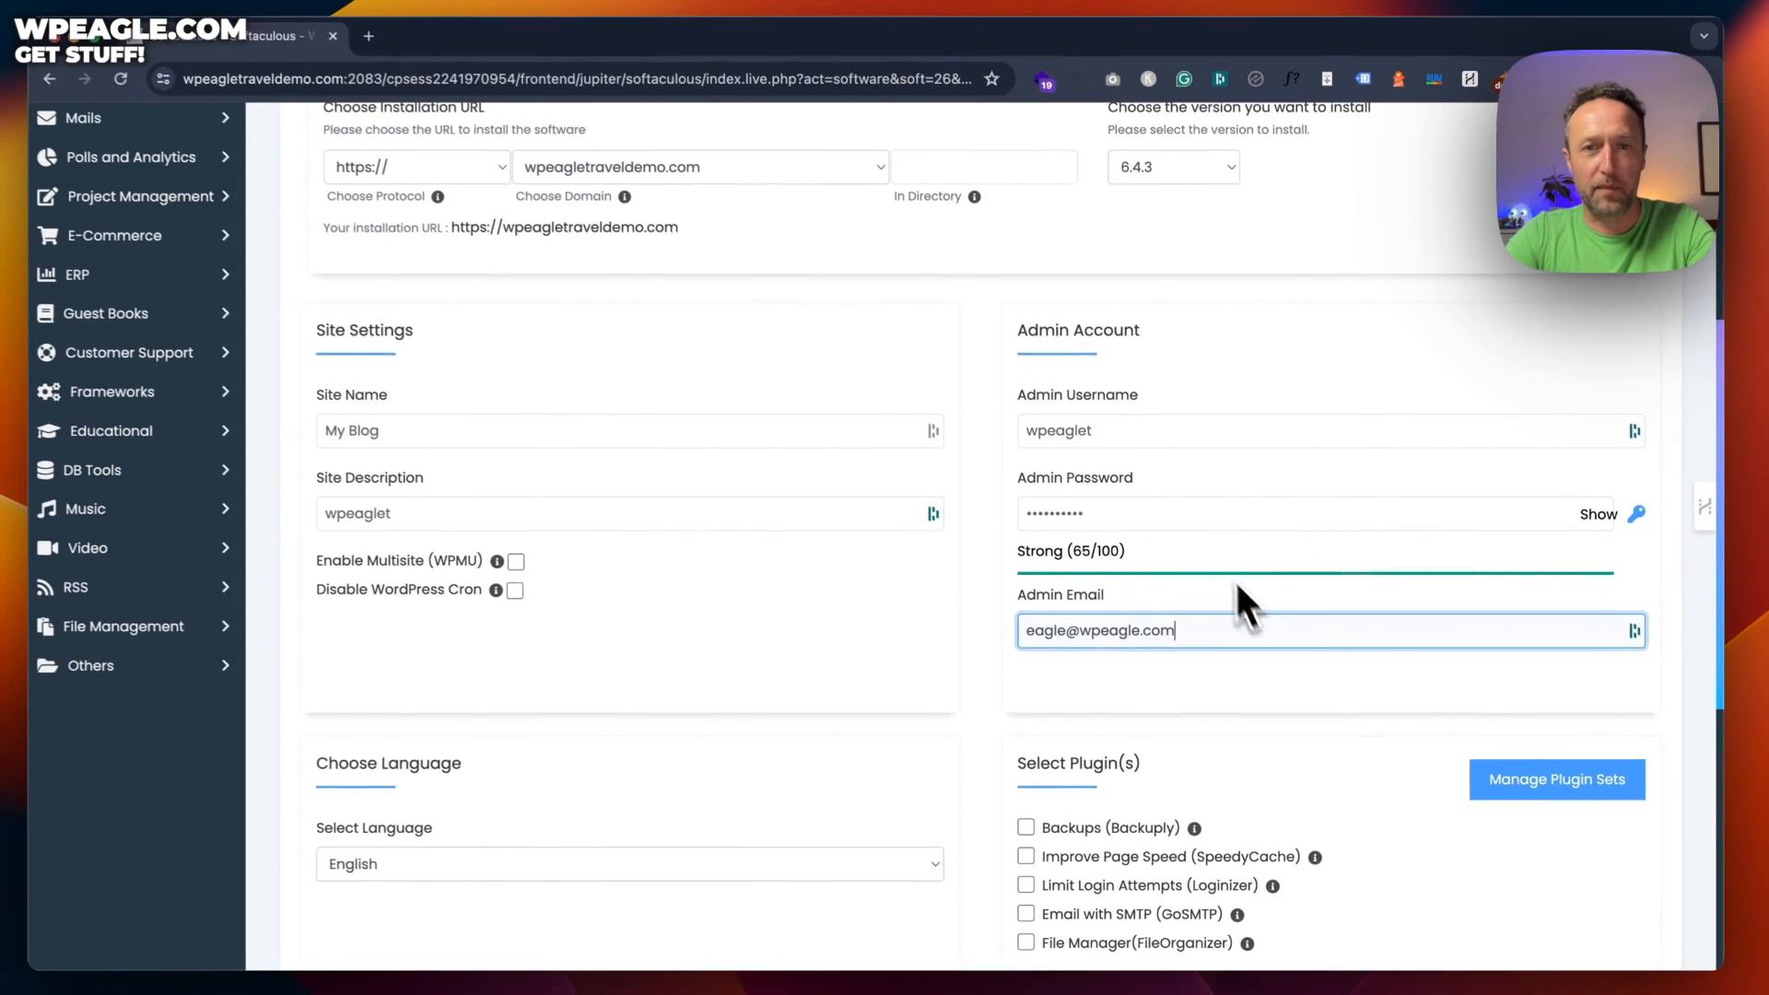
pyautogui.scroll(-8, 1170, 534)
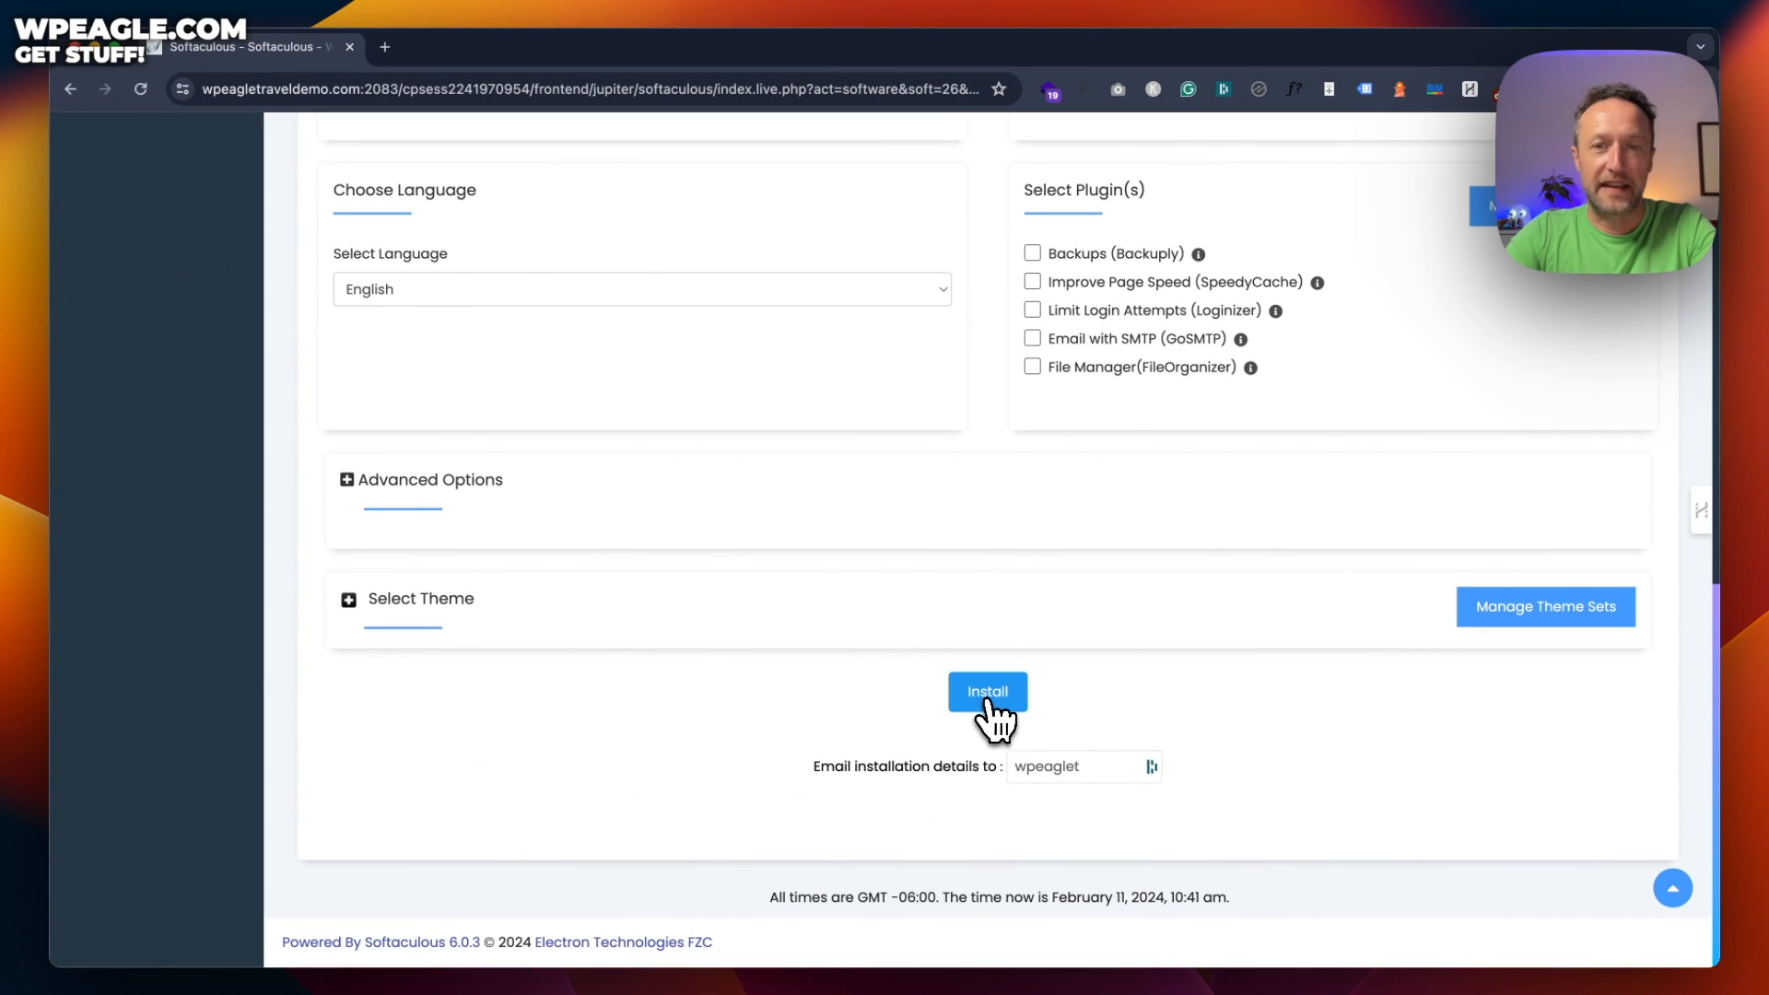
pyautogui.click(987, 702)
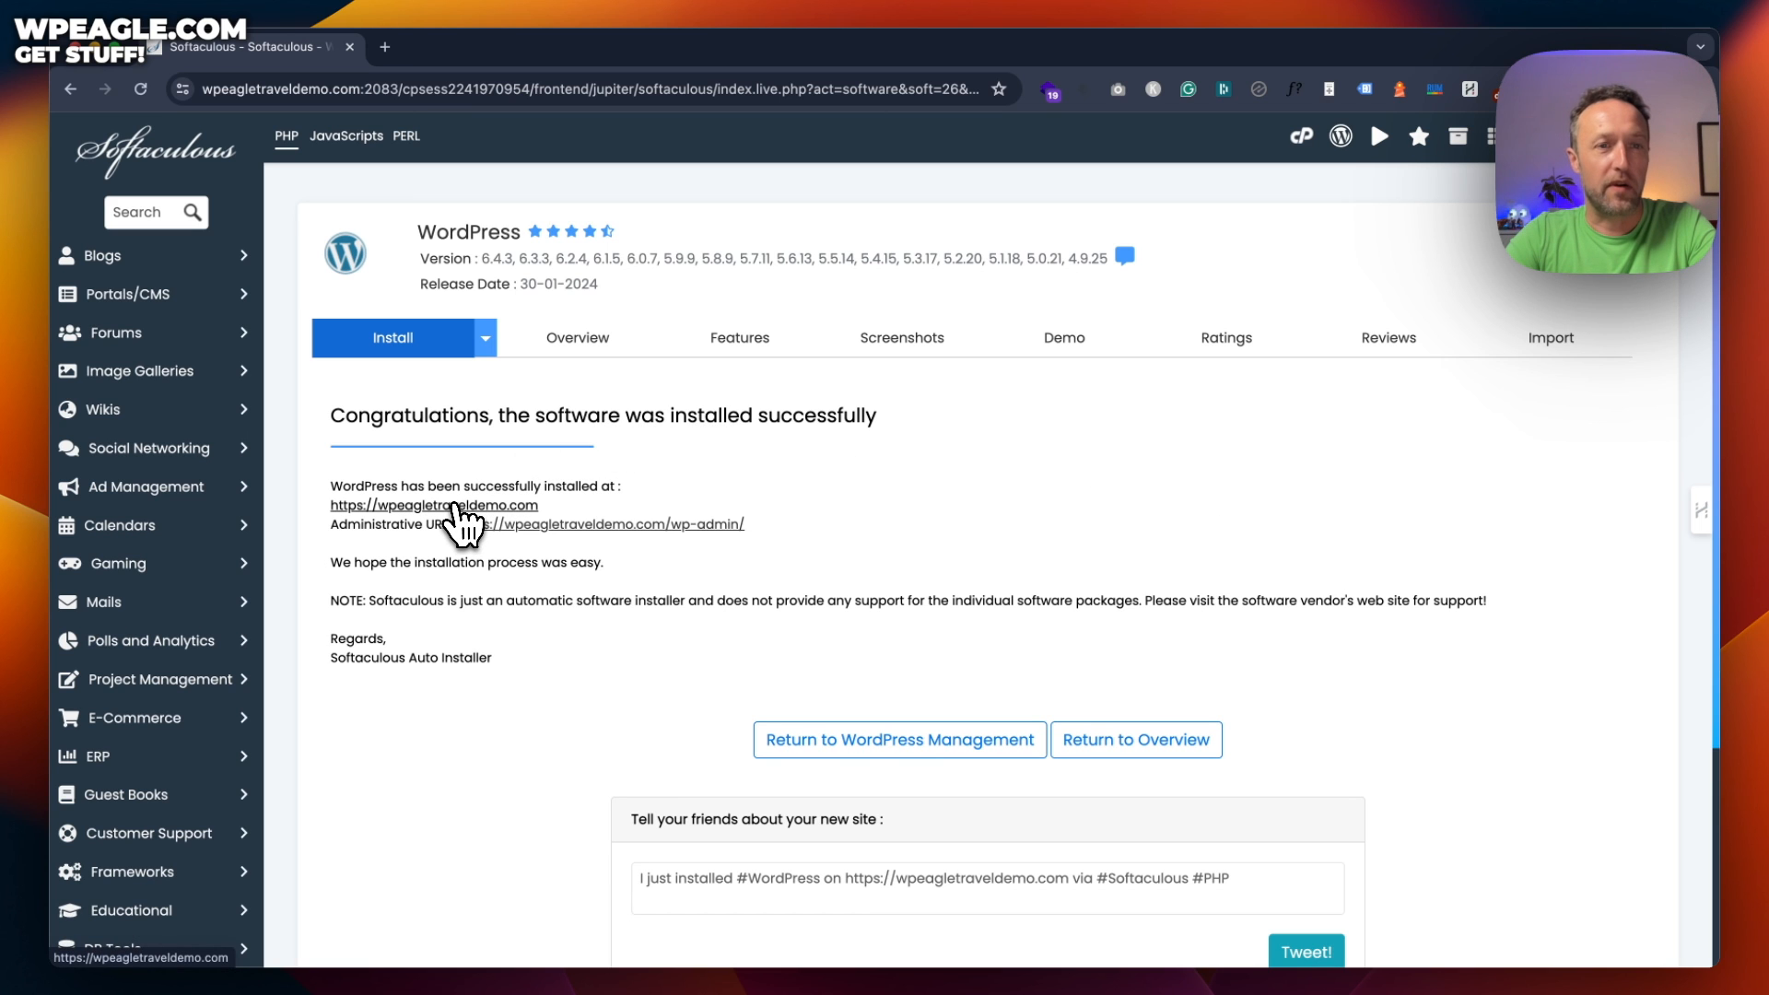
# Open the new wpeagletraveldemo.com site and go to its /wp-admin login page
pyautogui.click(456, 508)
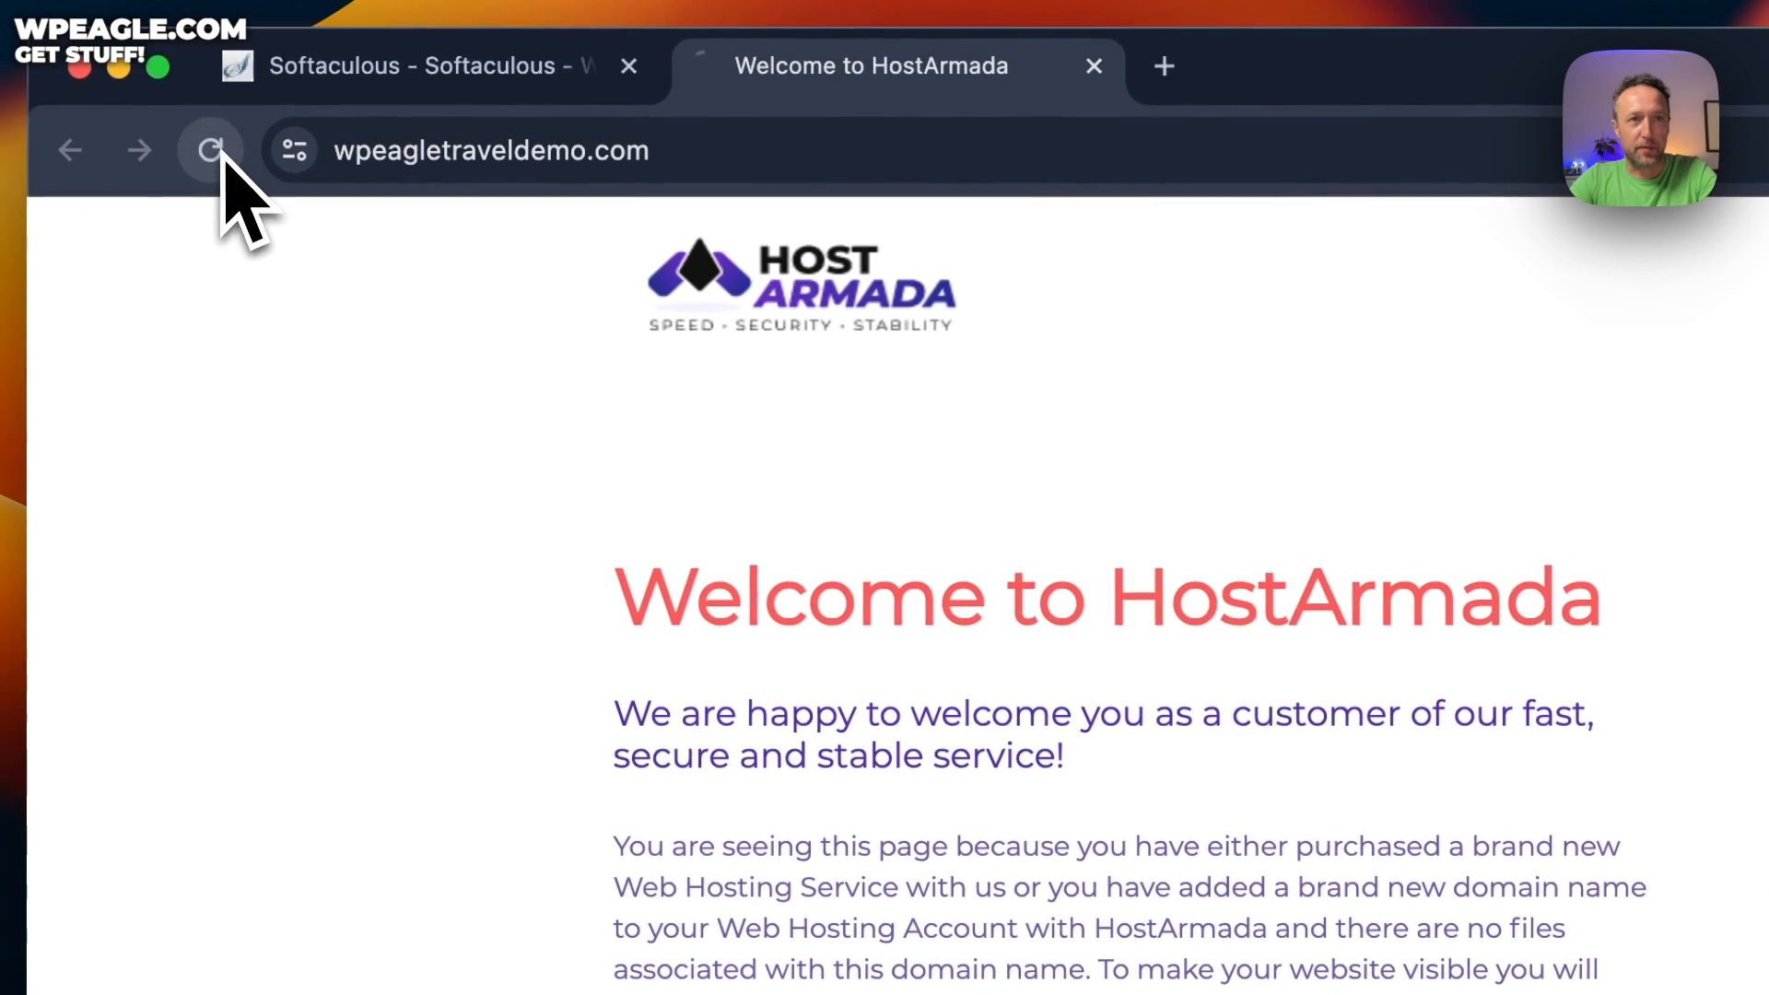
pyautogui.click(211, 152)
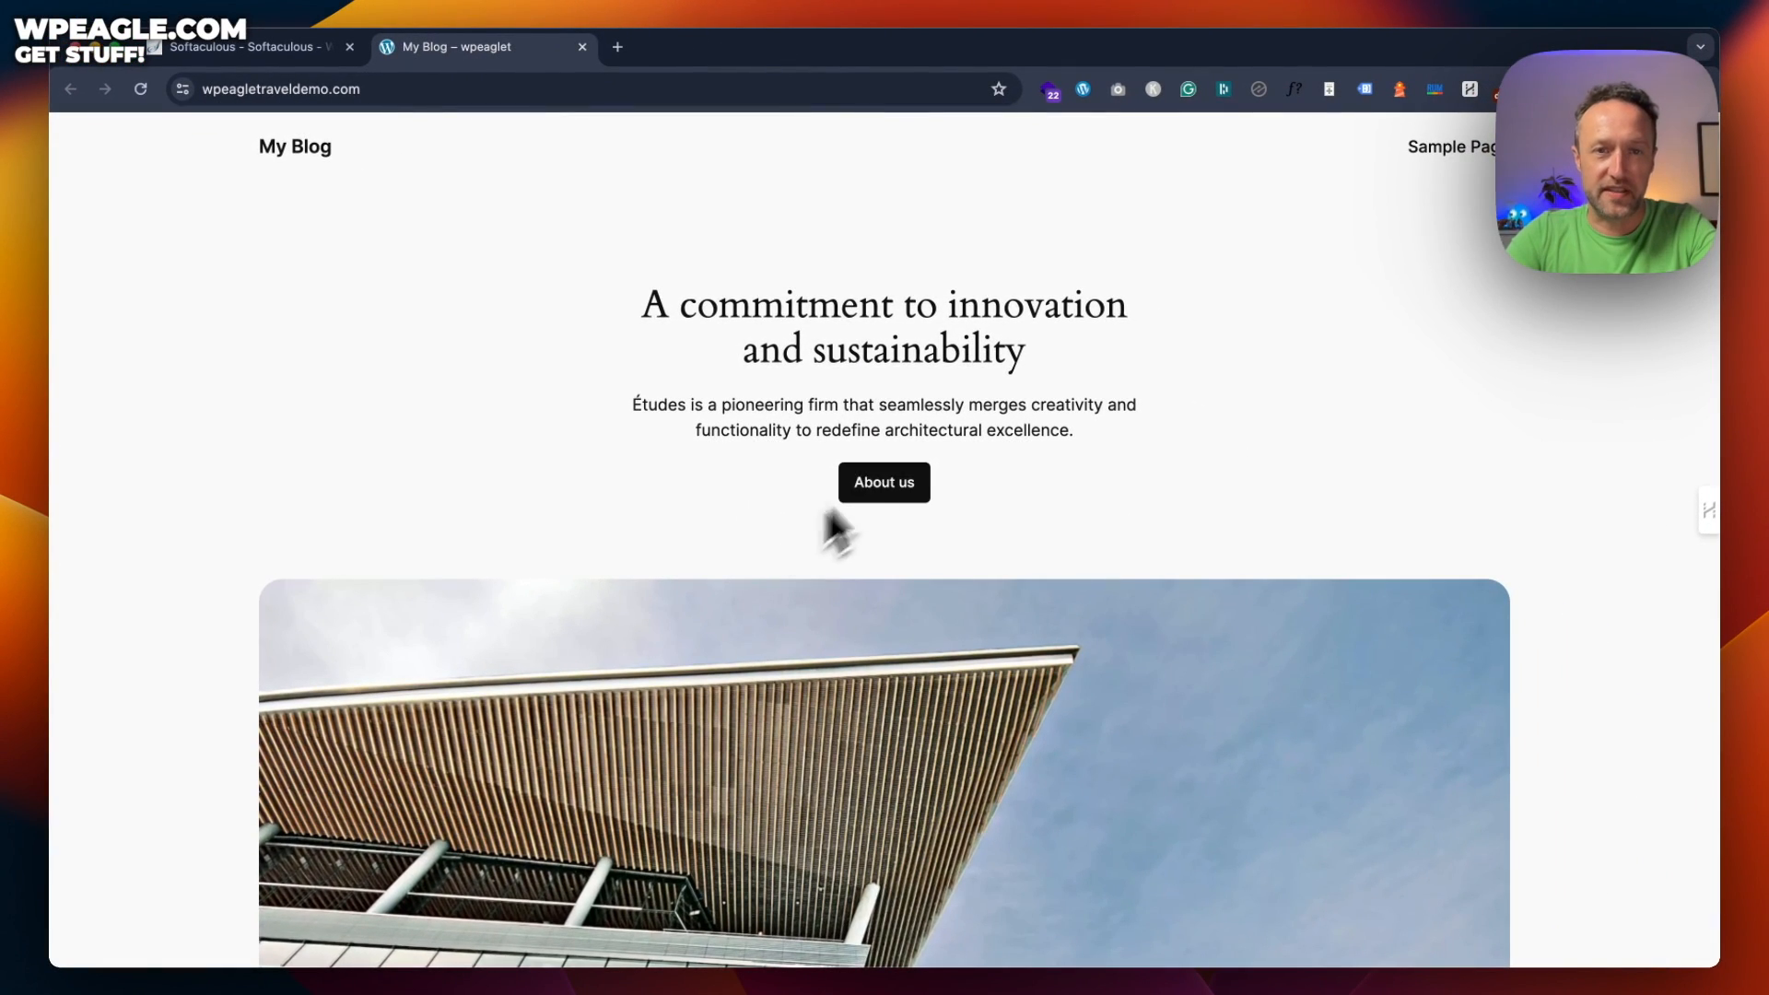
pyautogui.scroll(-7, 893, 387)
pyautogui.scroll(7, 895, 374)
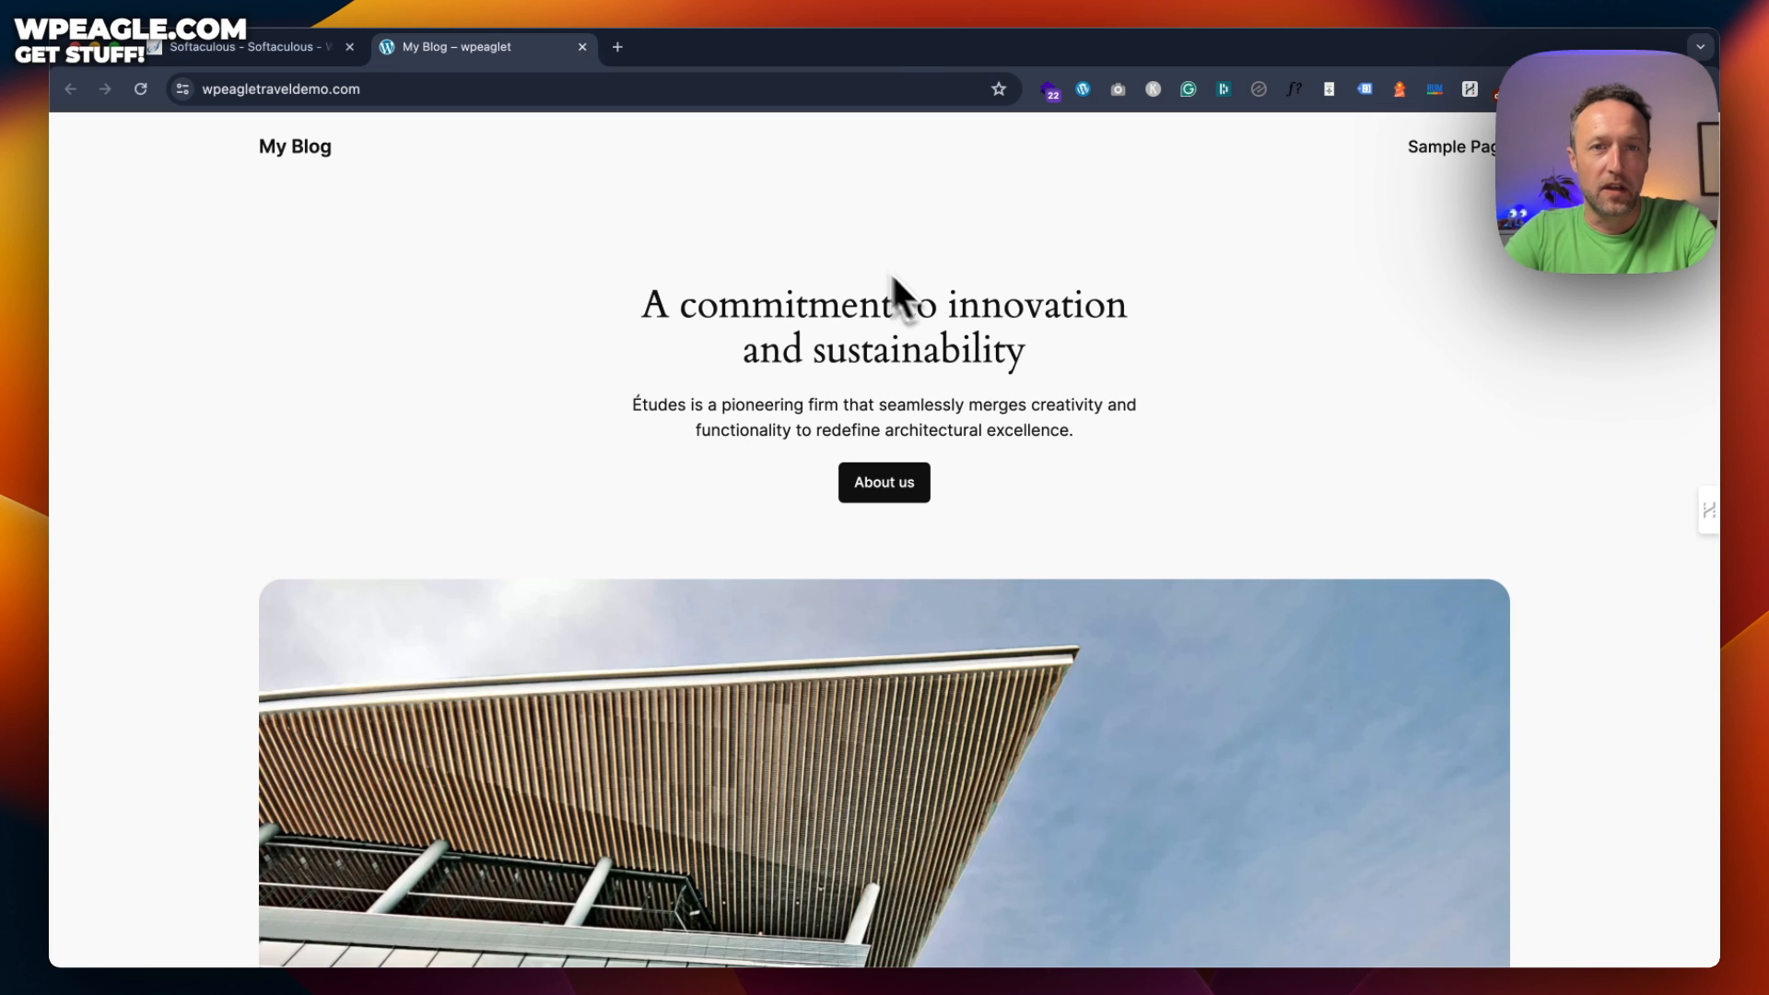
pyautogui.click(419, 89)
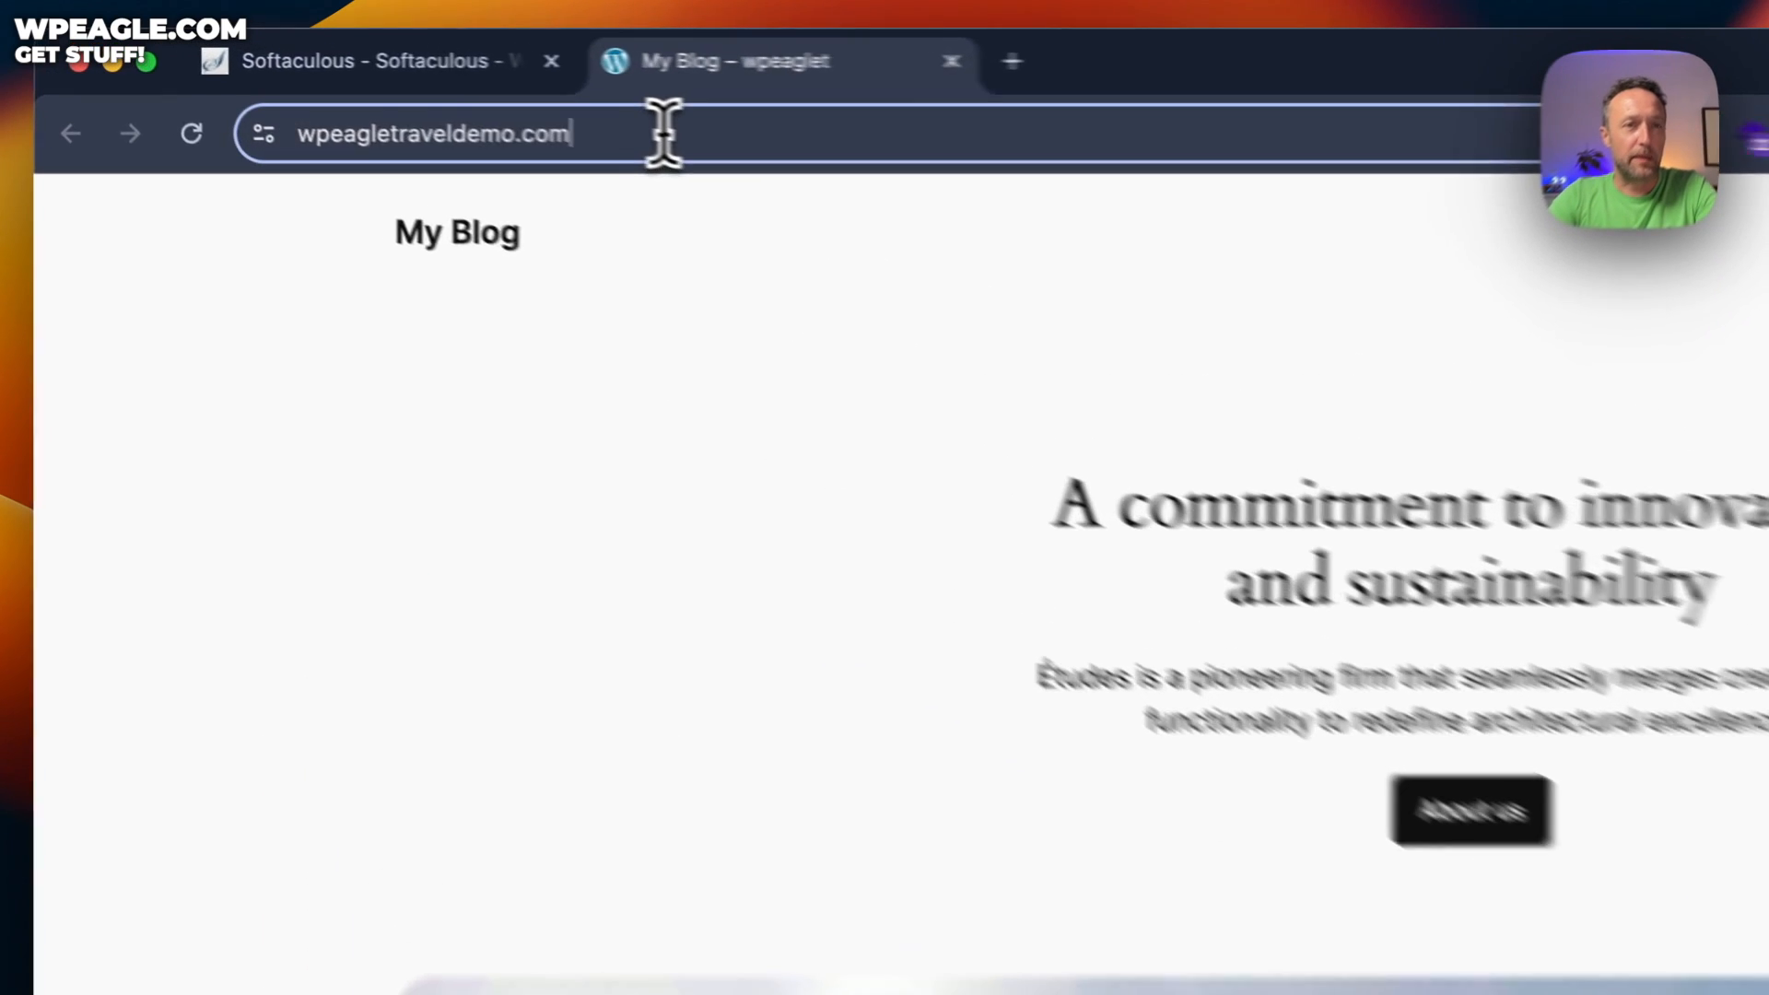
pyautogui.click(663, 135)
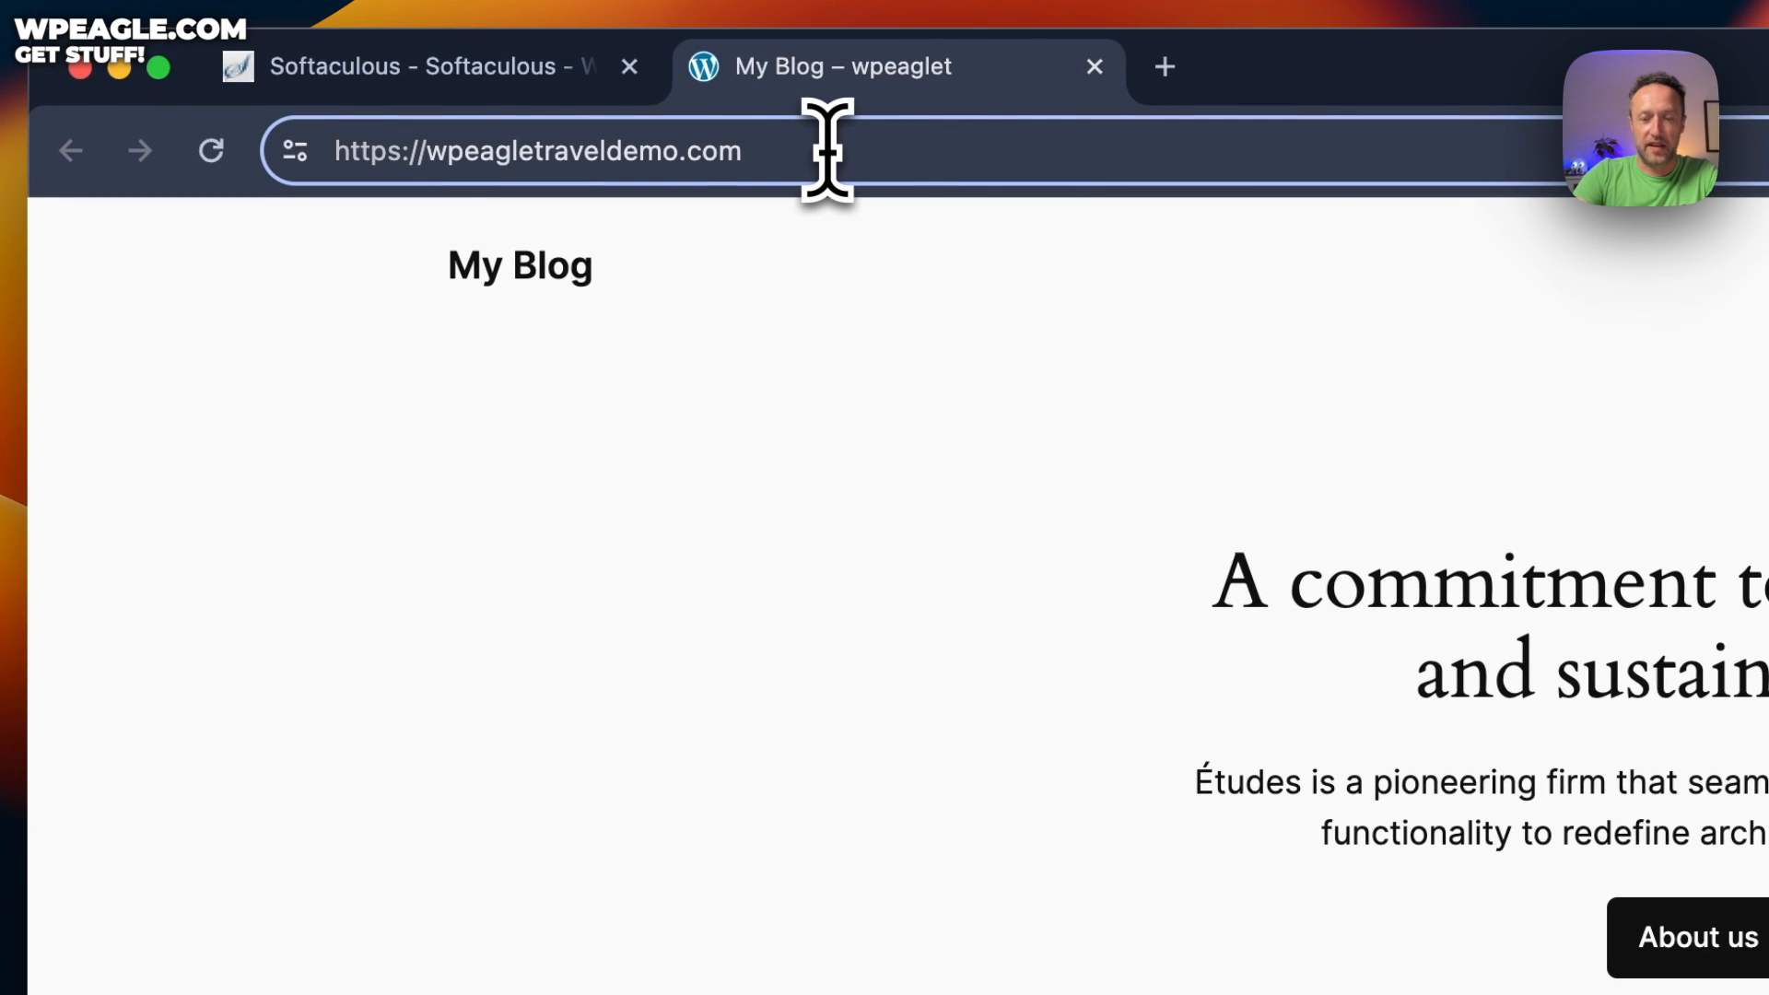
pyautogui.write('/wp-admi')
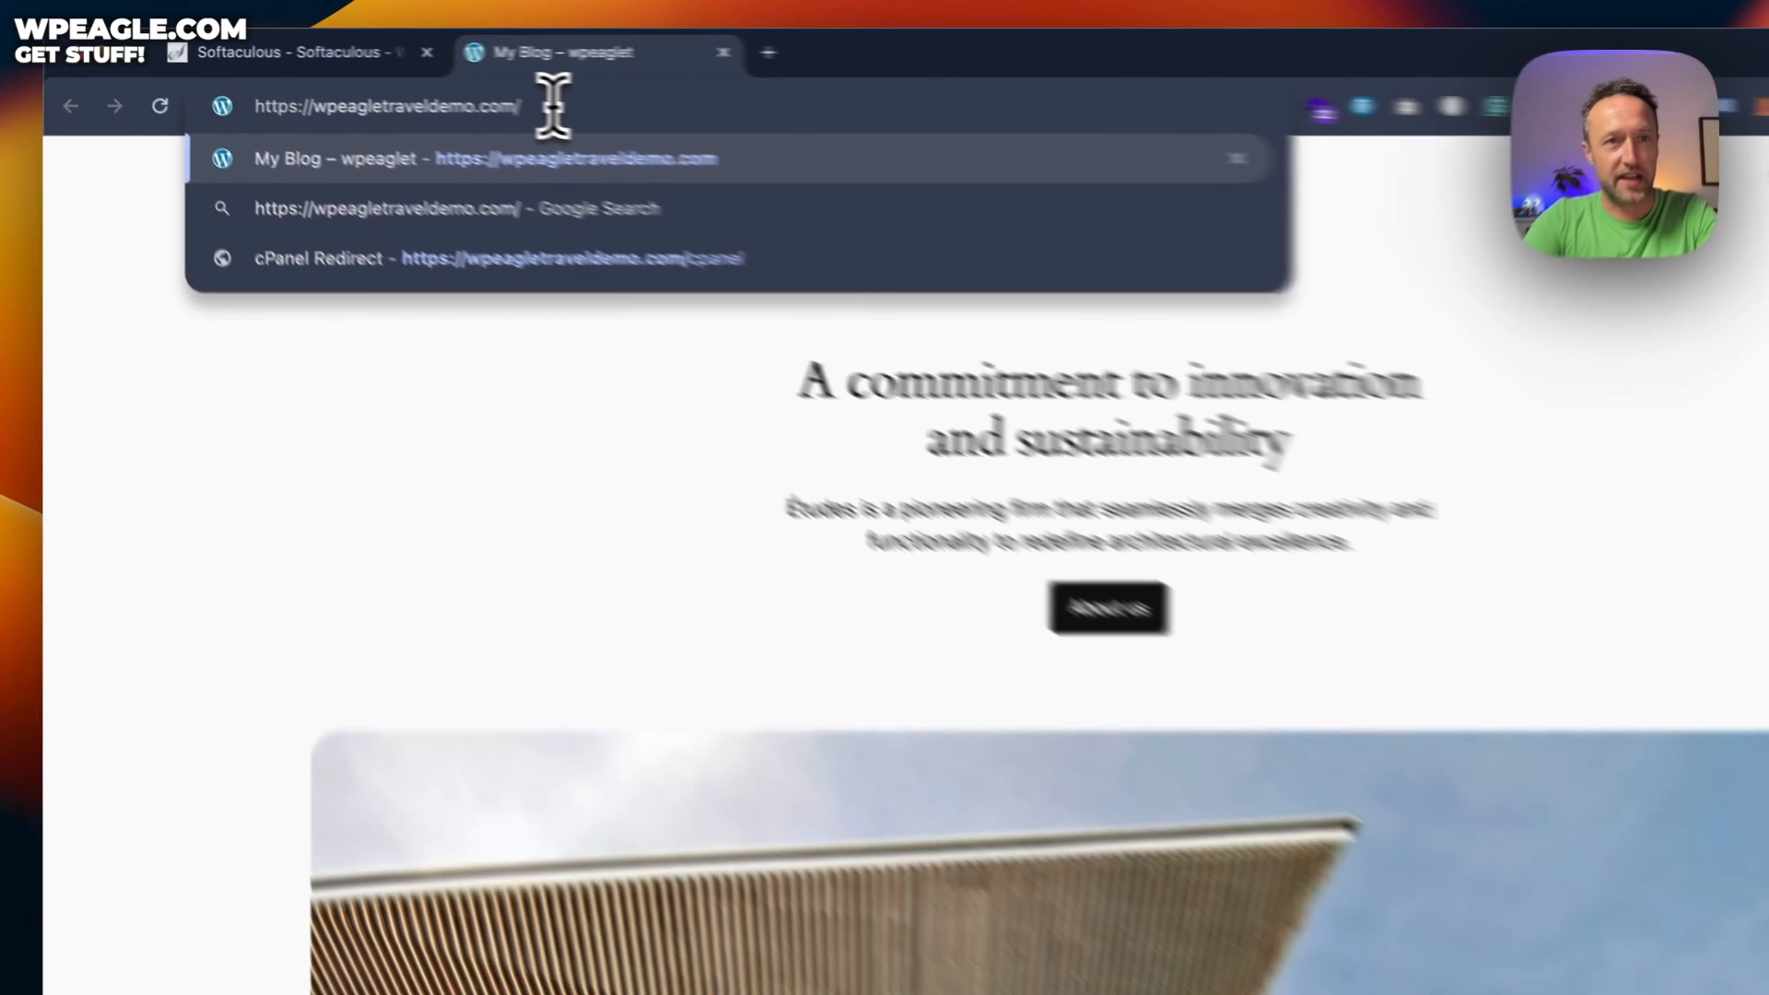
pyautogui.write('n')
pyautogui.press('Return')
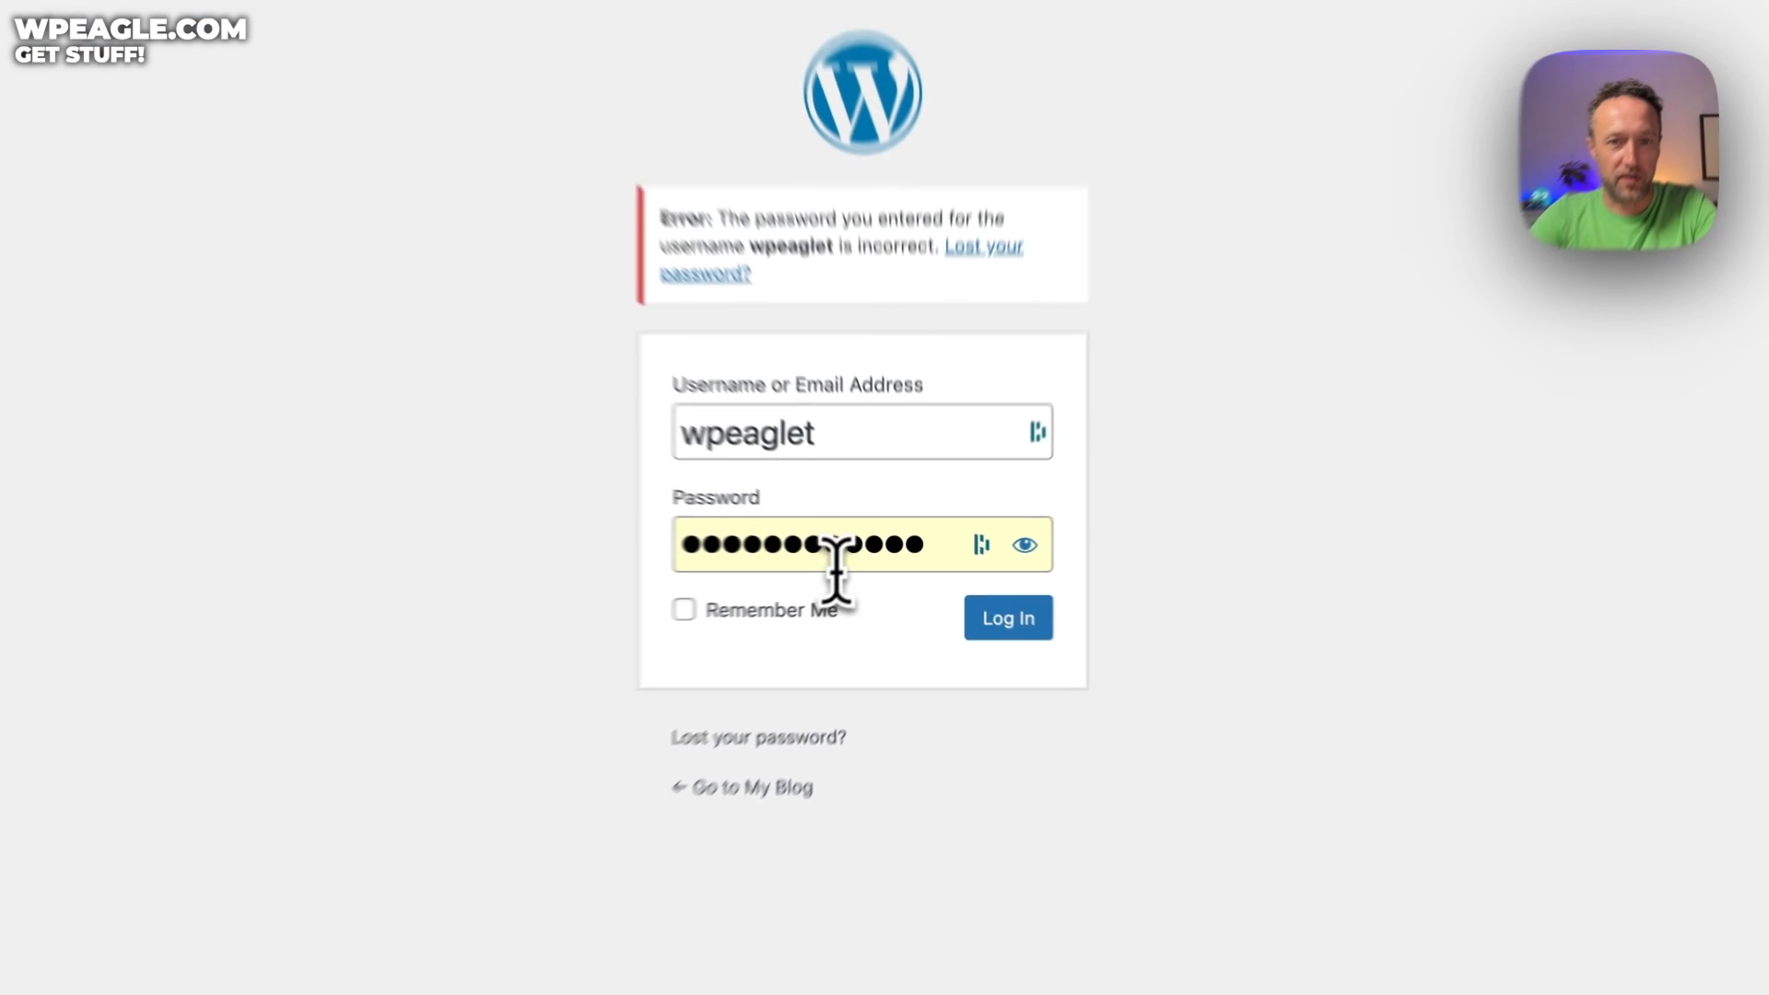
# Log in with the saved account password, with Remember Me ticked
pyautogui.doubleClick(872, 555)
pyautogui.press('super+v')
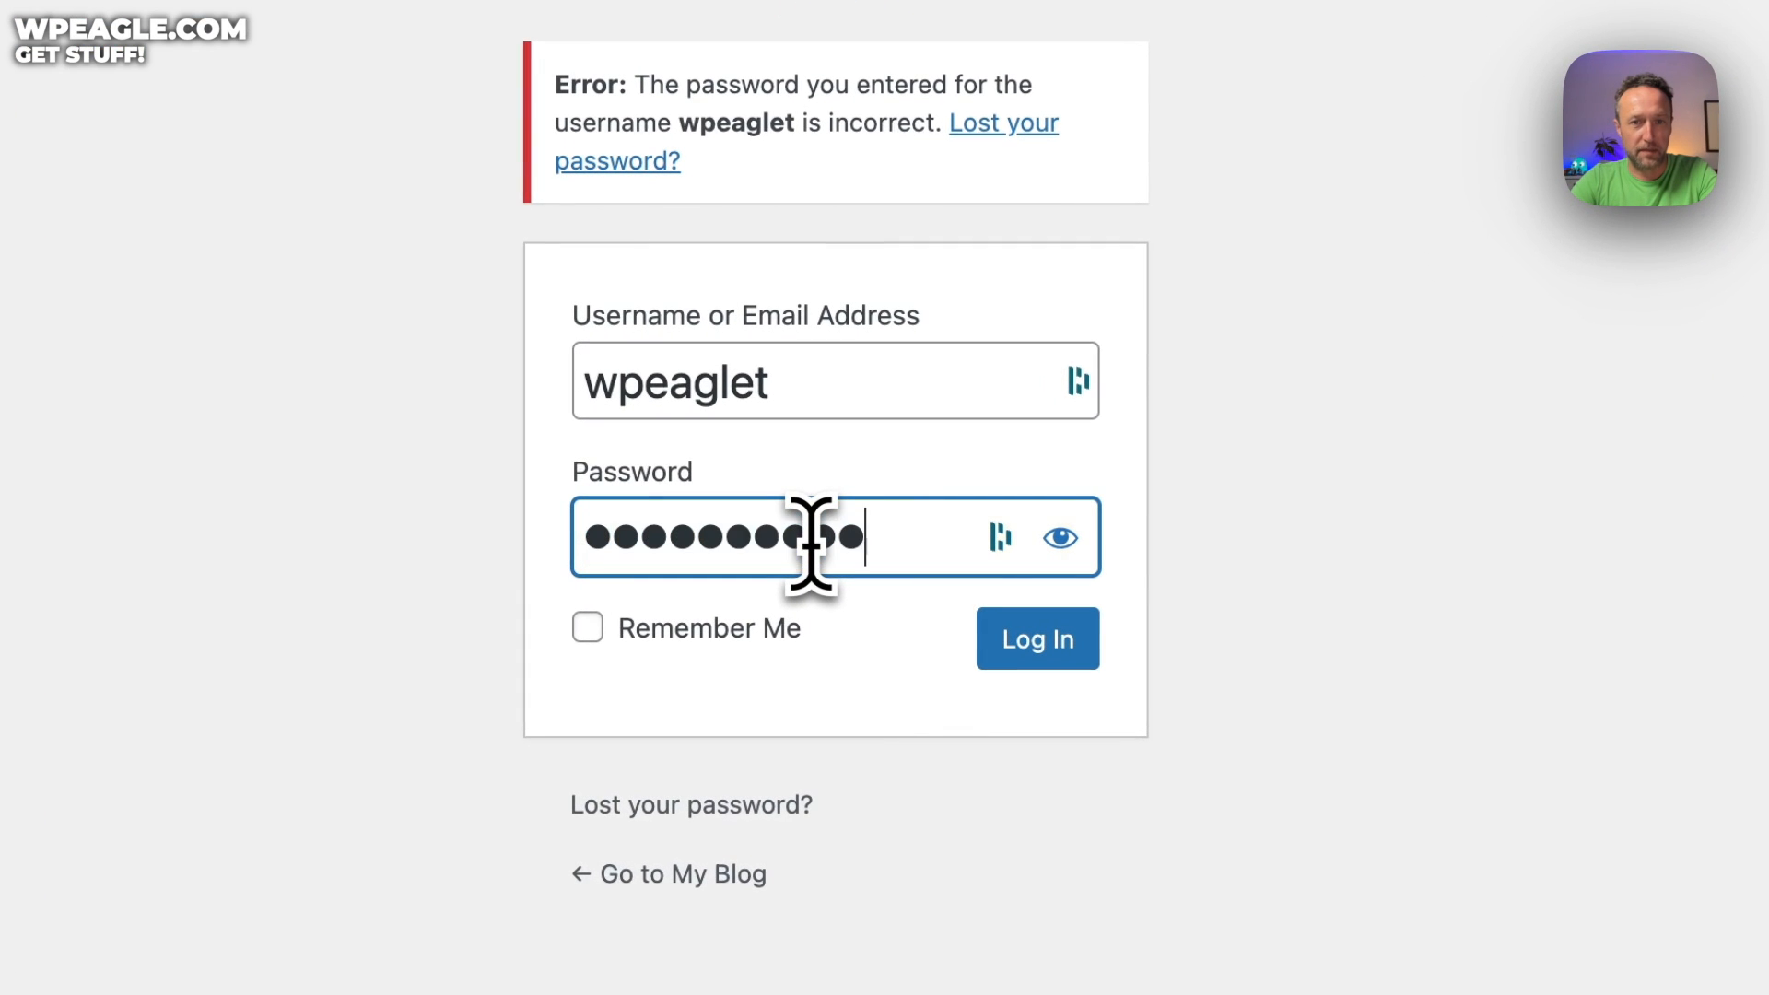
pyautogui.click(588, 627)
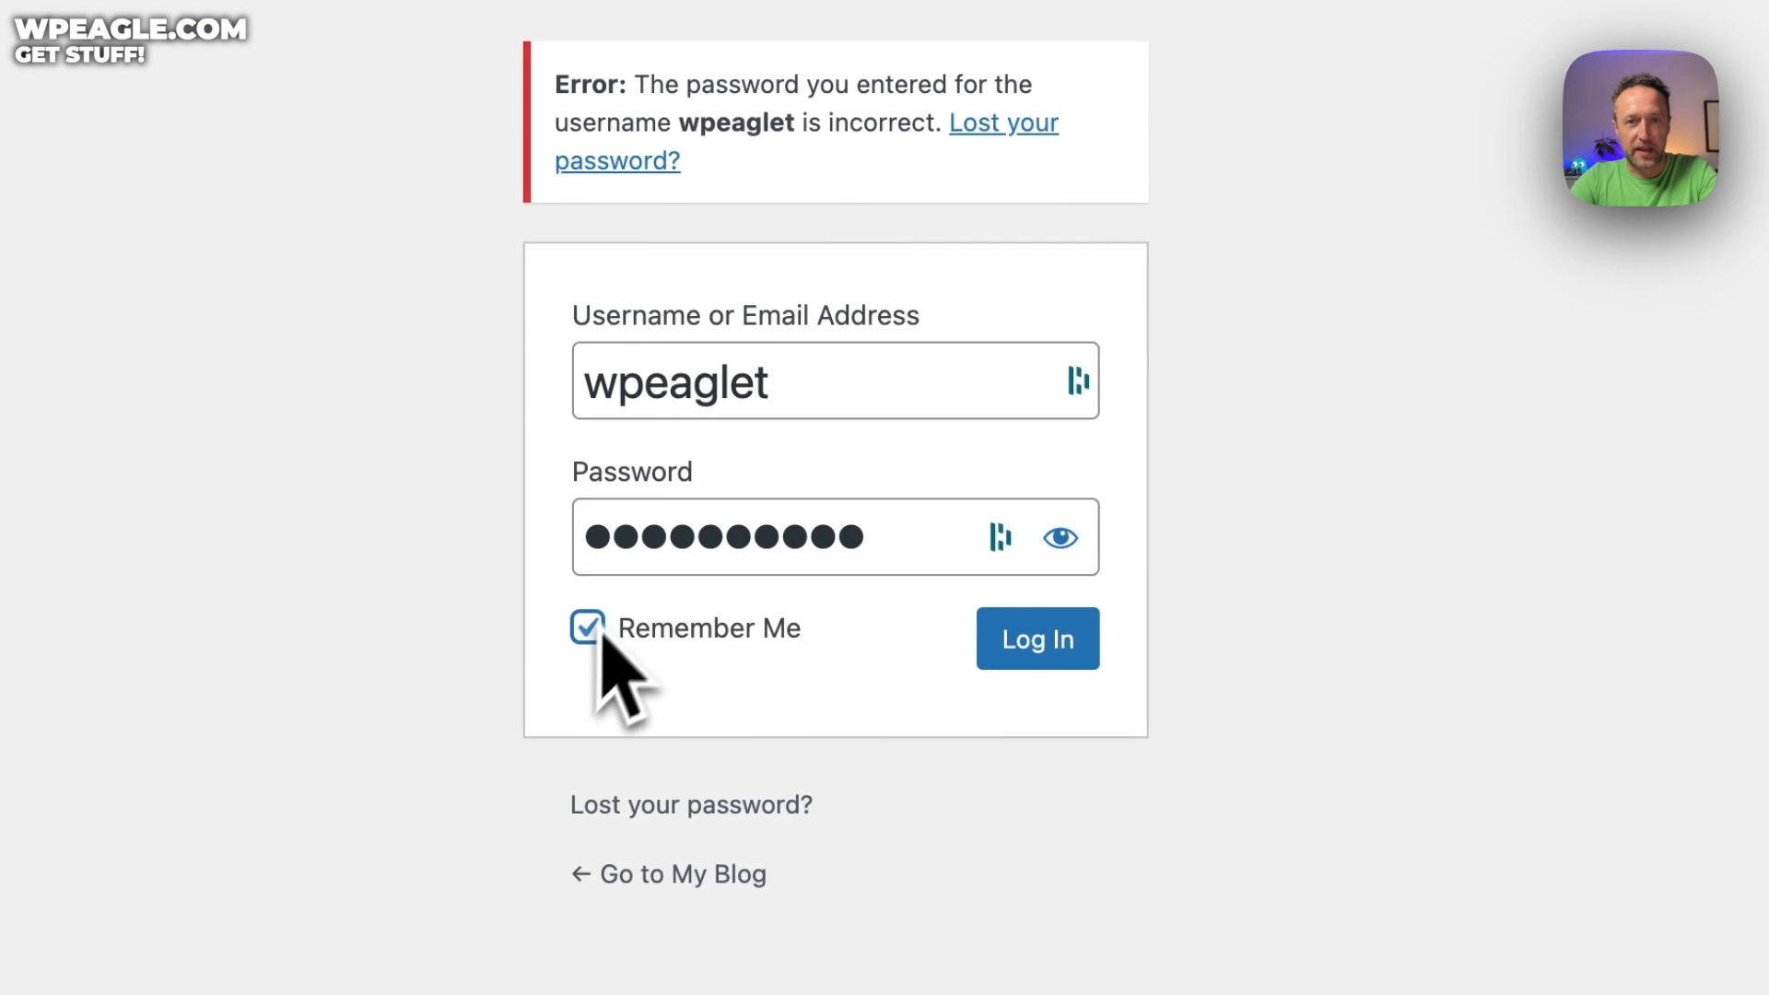
pyautogui.click(1046, 645)
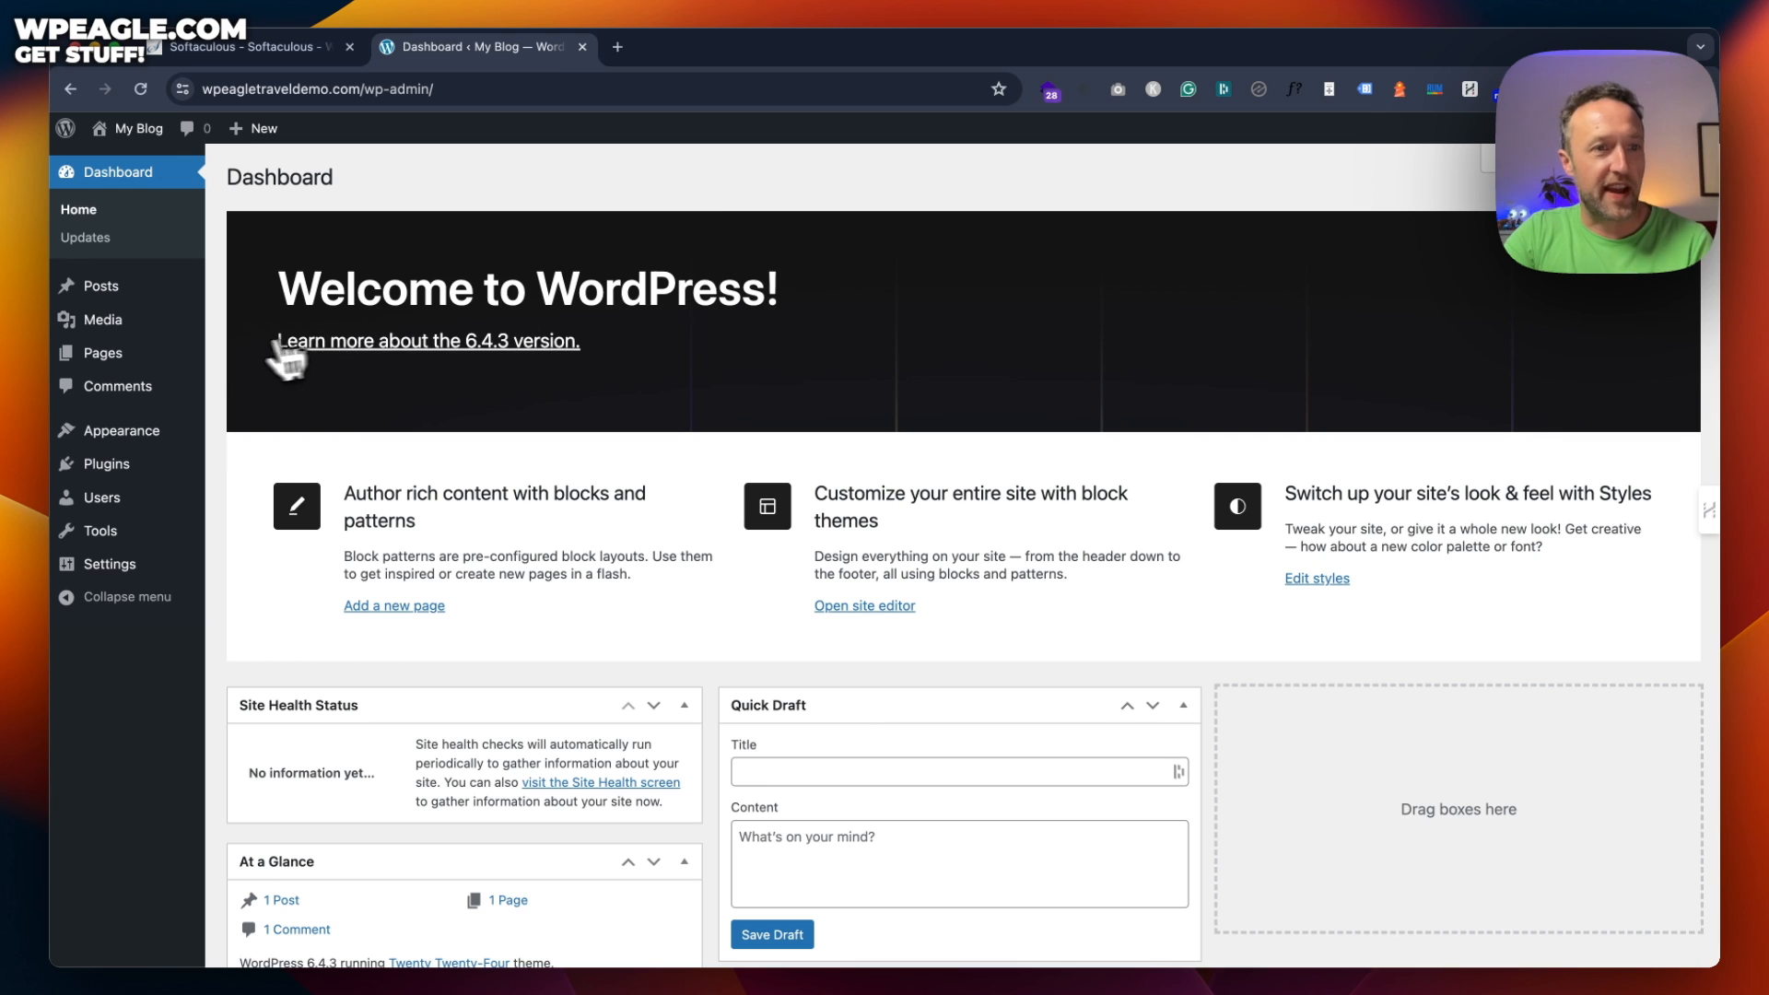
# Upload popcorn2-1-6ctzoi.zip as a new theme, install it and activate Popcorn 2
pyautogui.moveTo(155, 432)
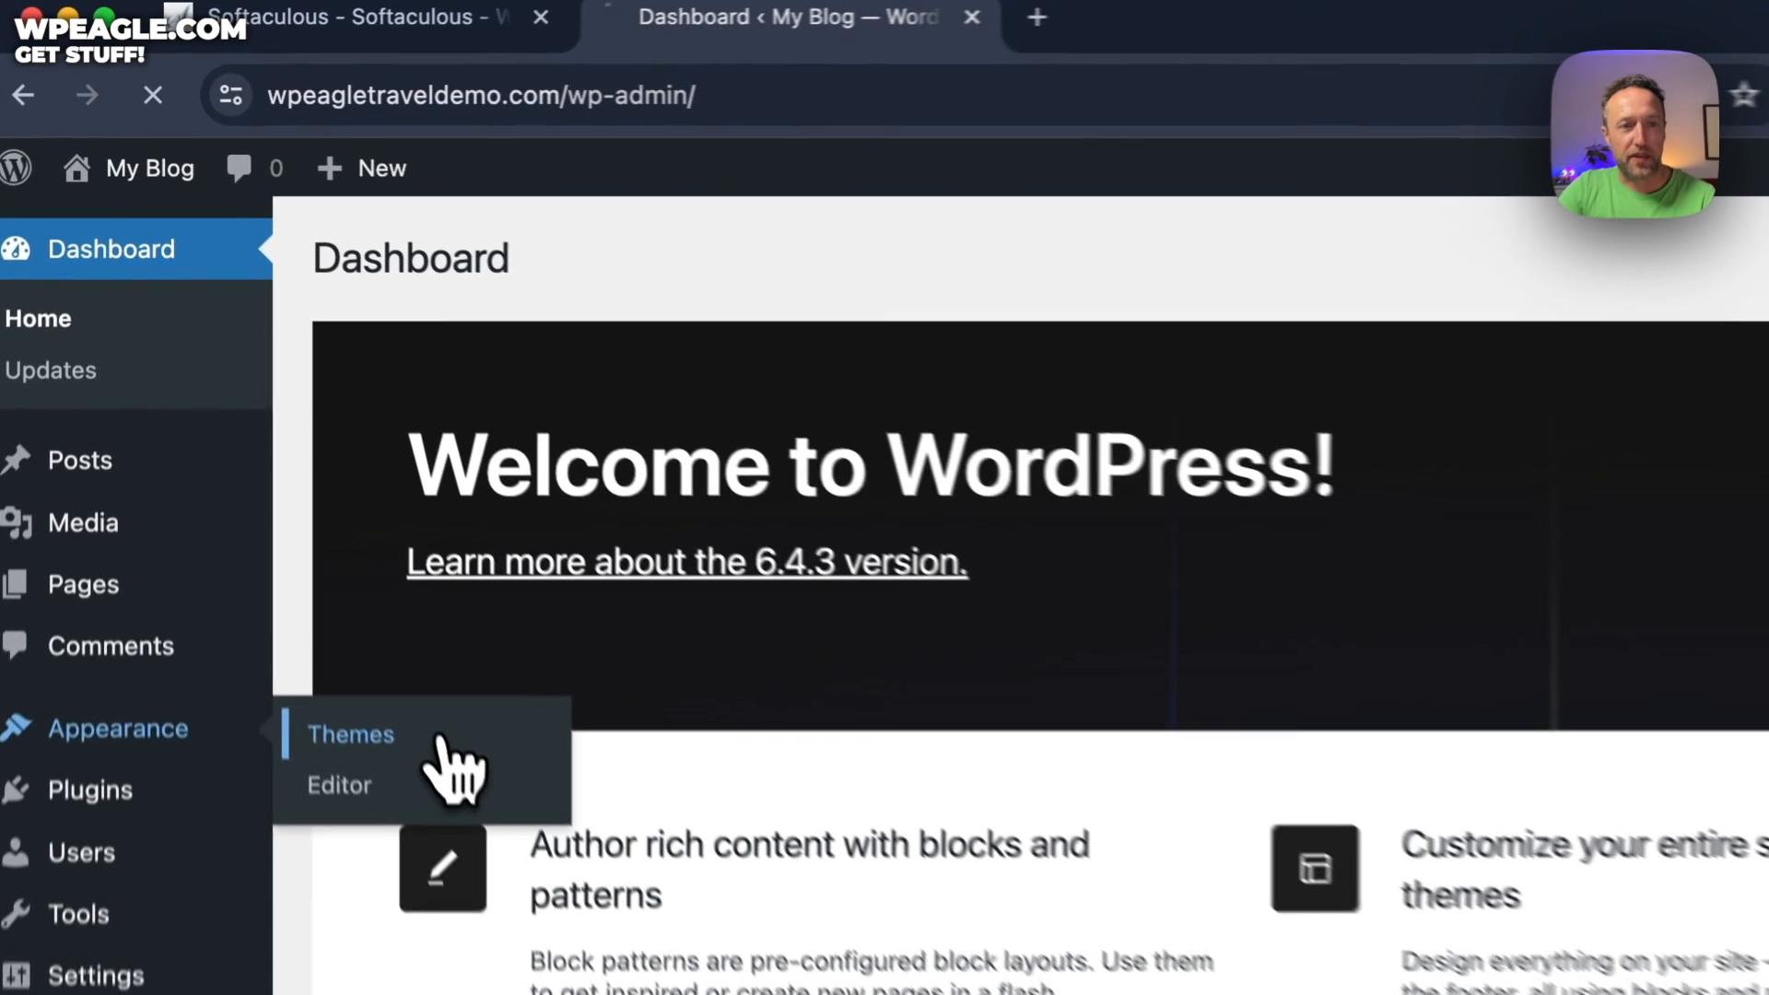
pyautogui.click(291, 435)
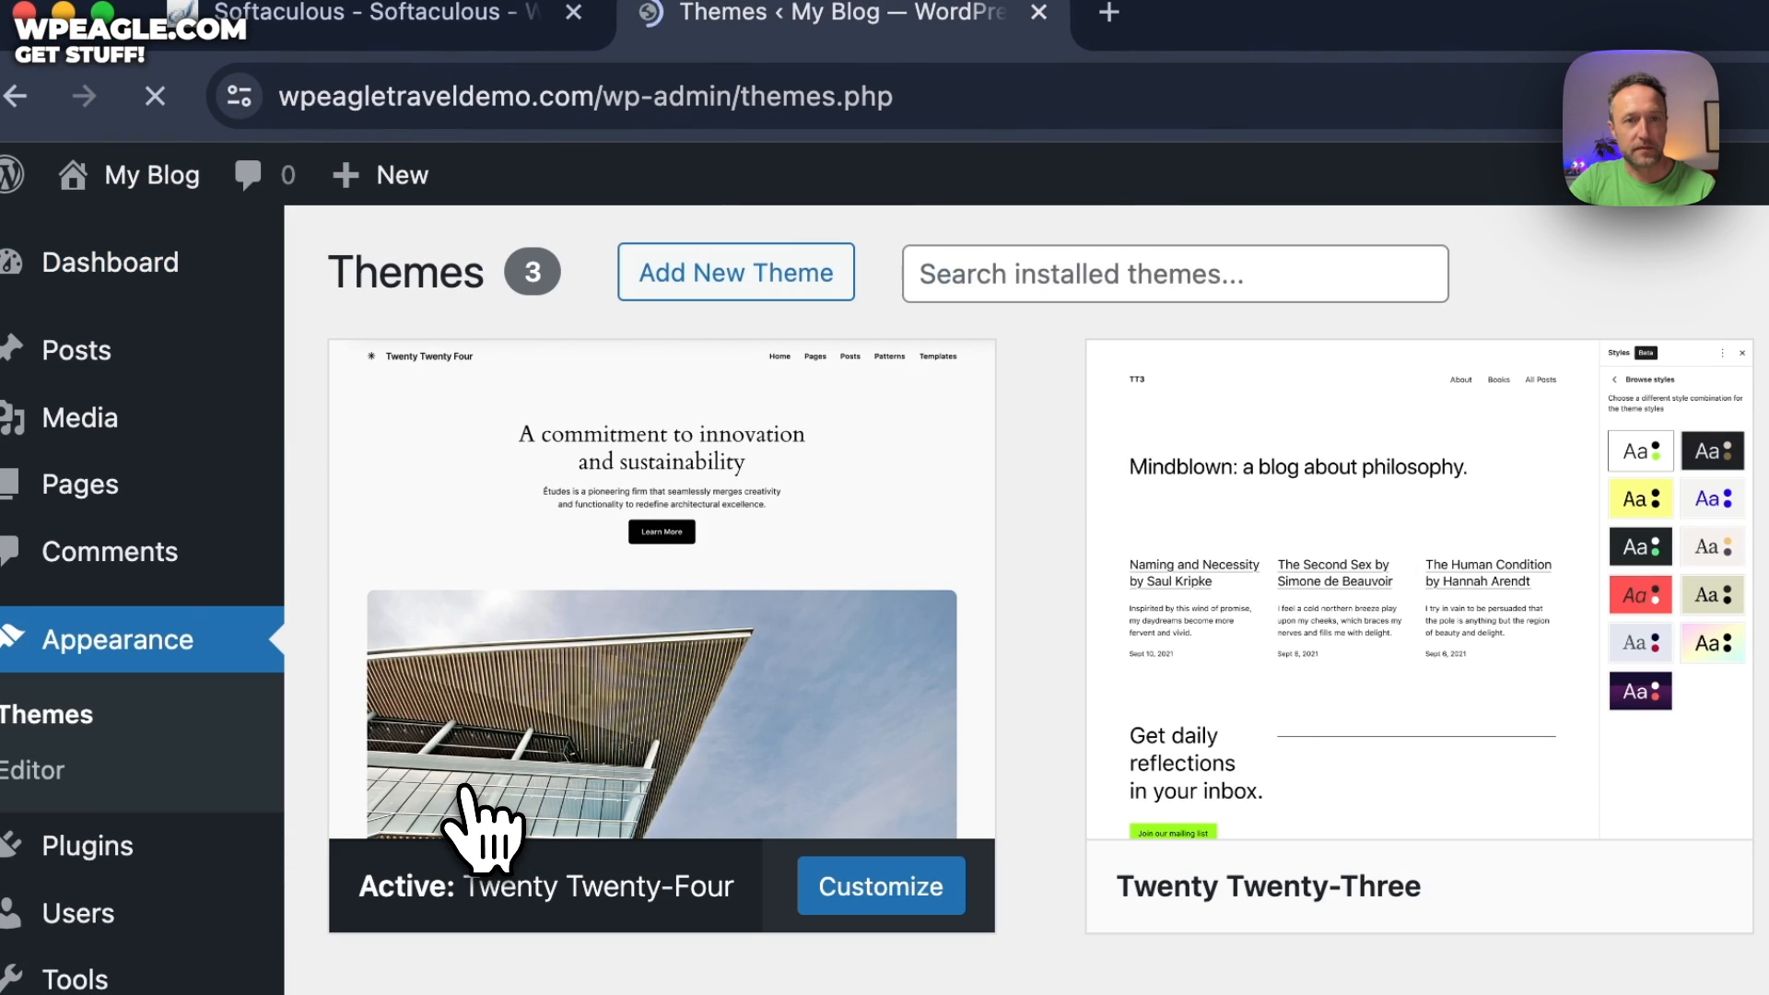
pyautogui.click(741, 274)
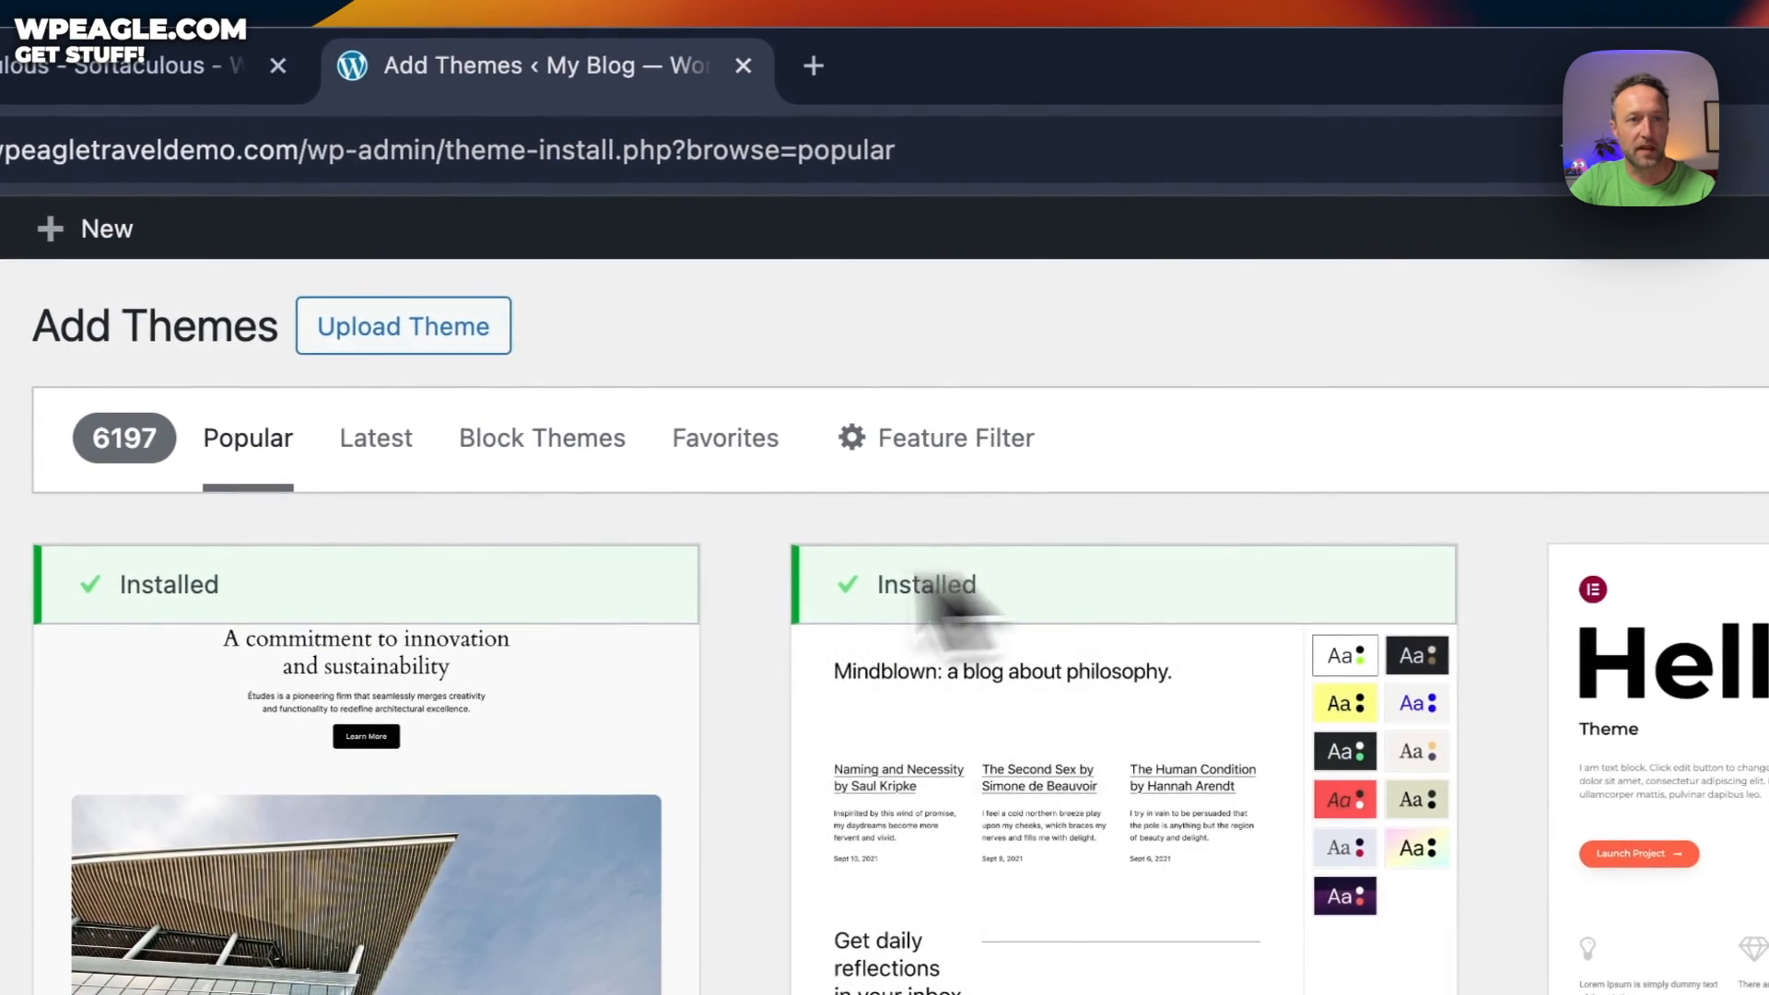
pyautogui.click(465, 332)
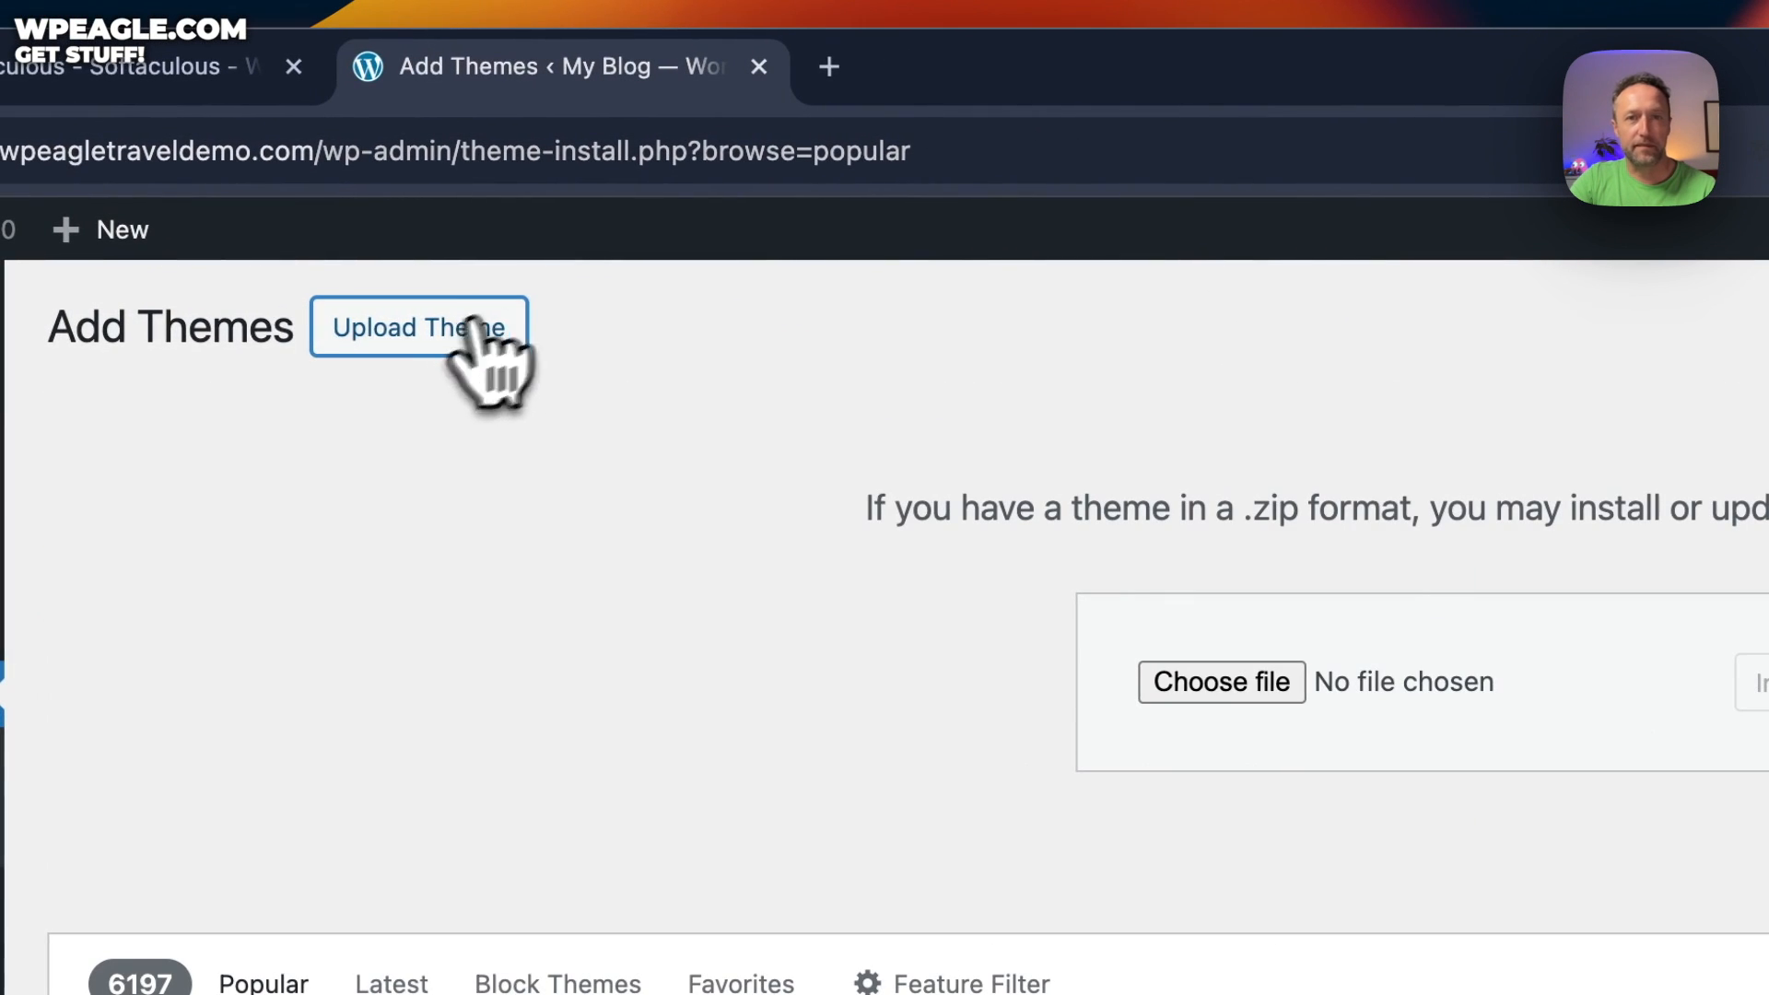
pyautogui.click(1201, 687)
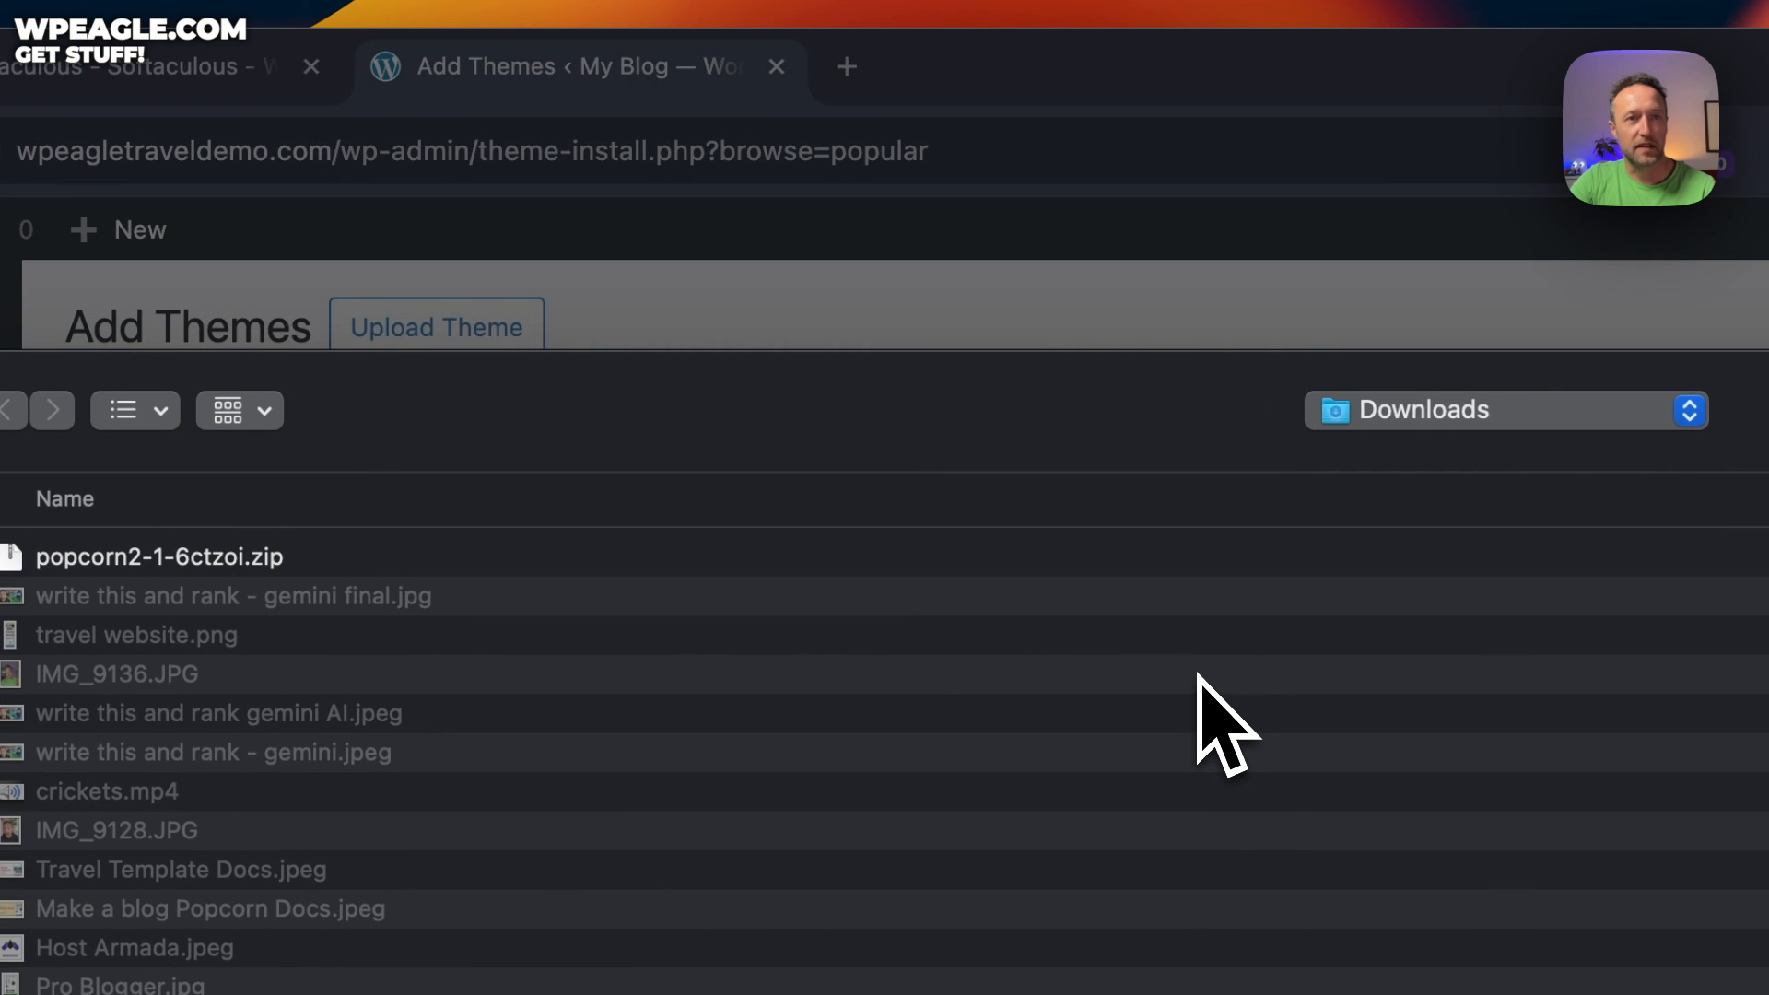
pyautogui.click(523, 561)
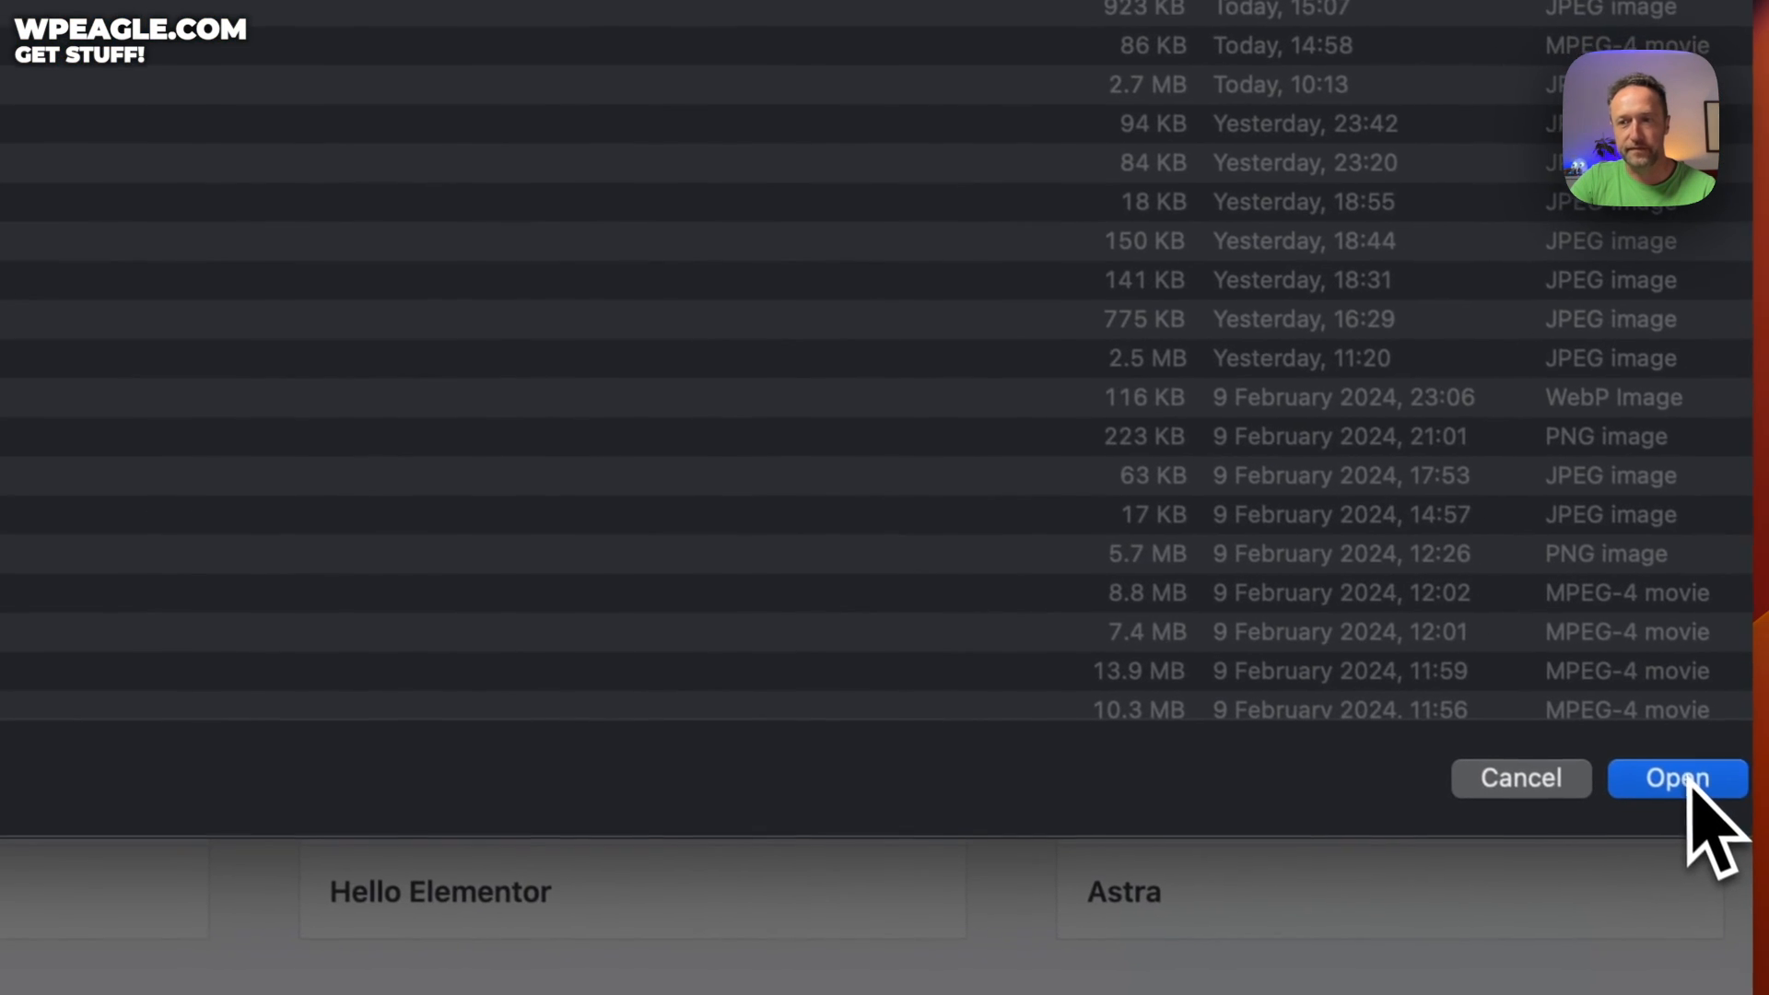
pyautogui.click(1687, 780)
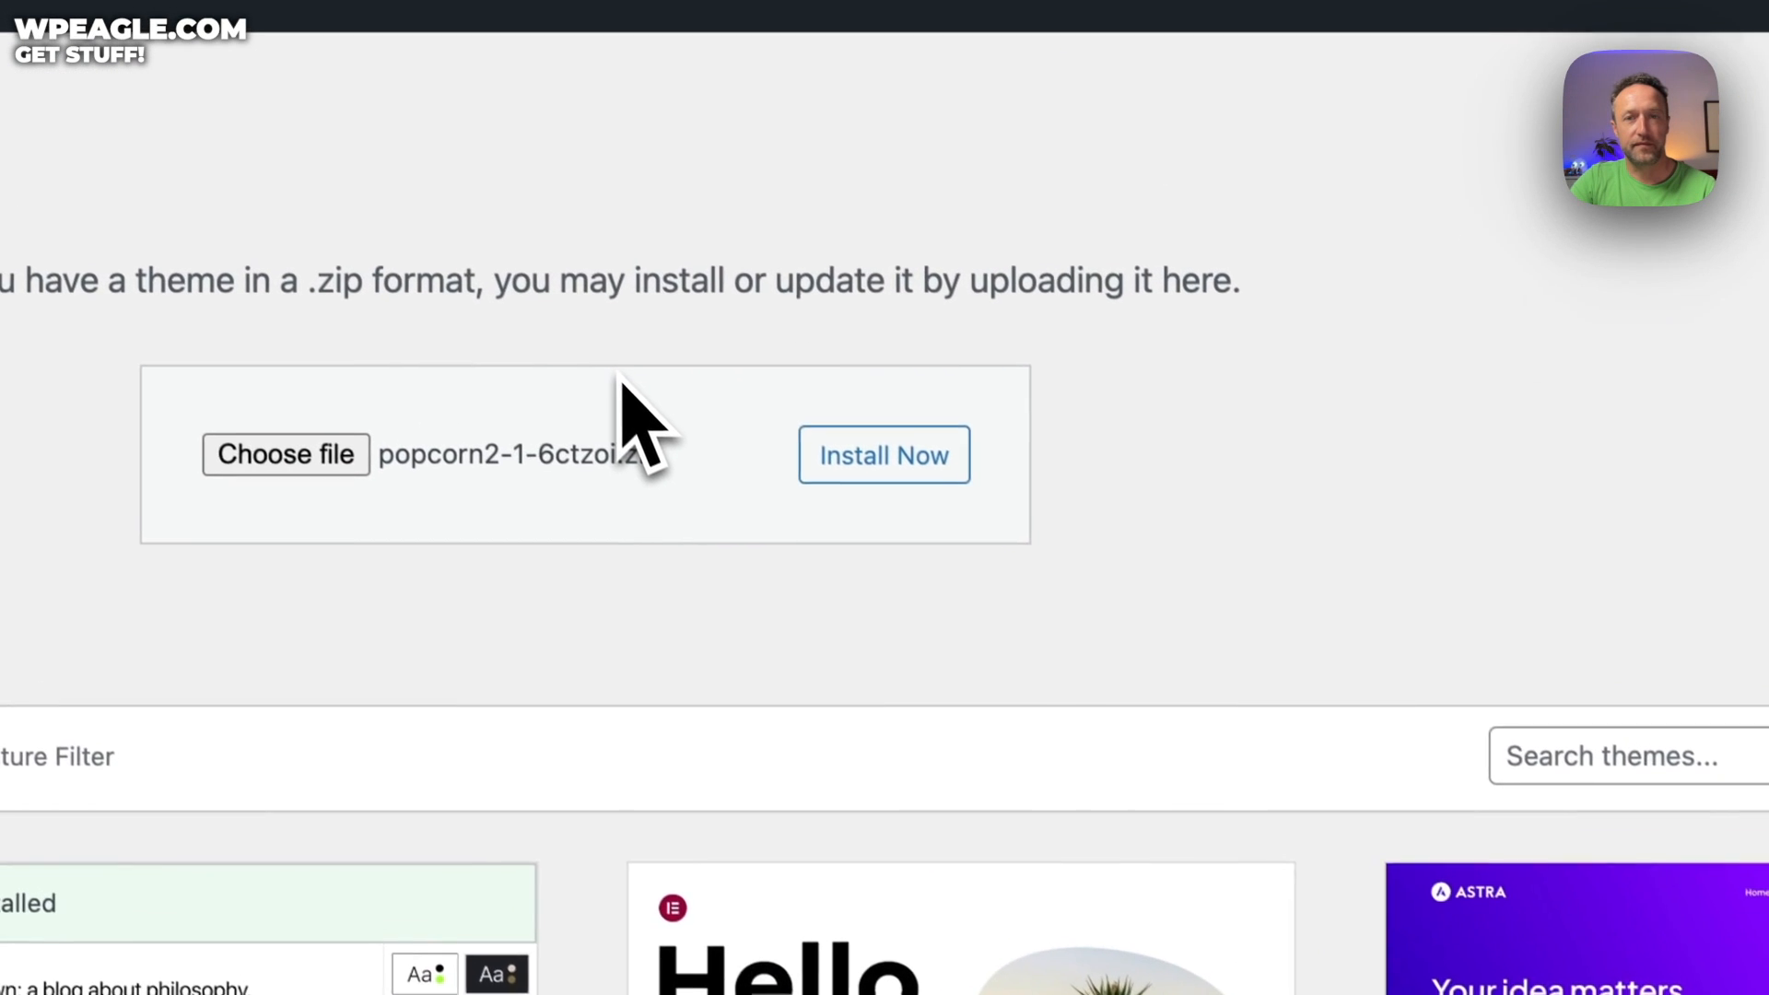
pyautogui.click(886, 453)
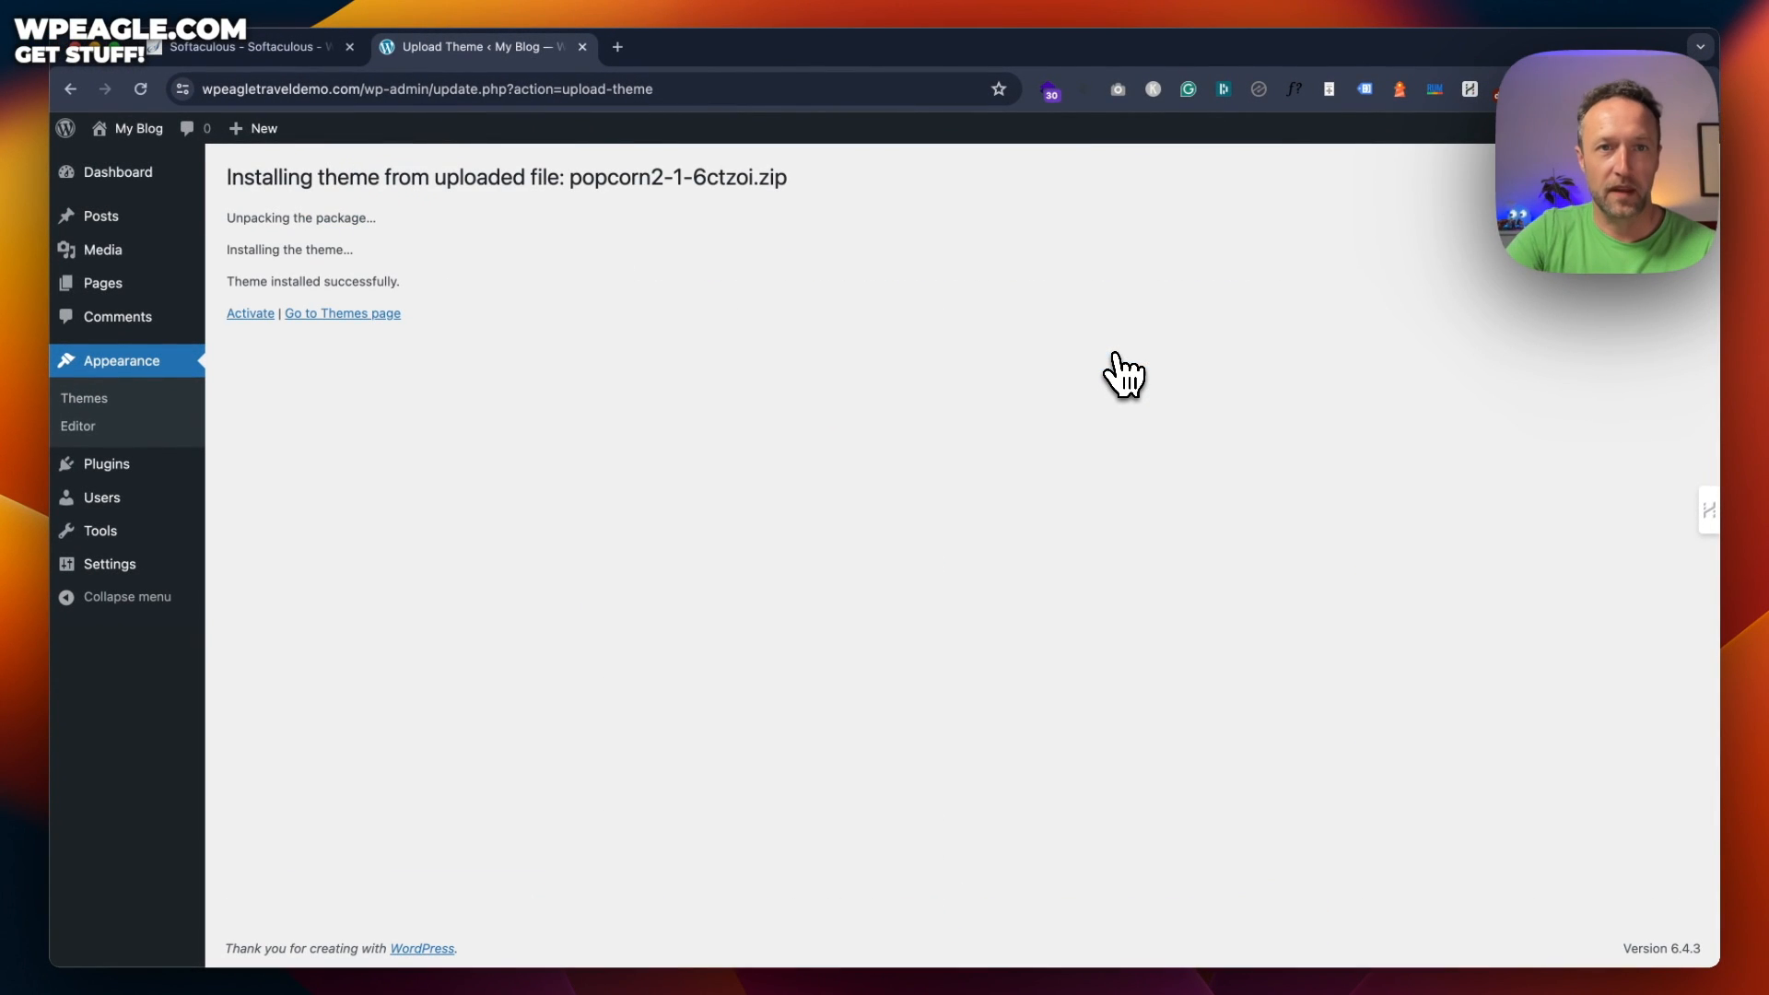
pyautogui.click(246, 314)
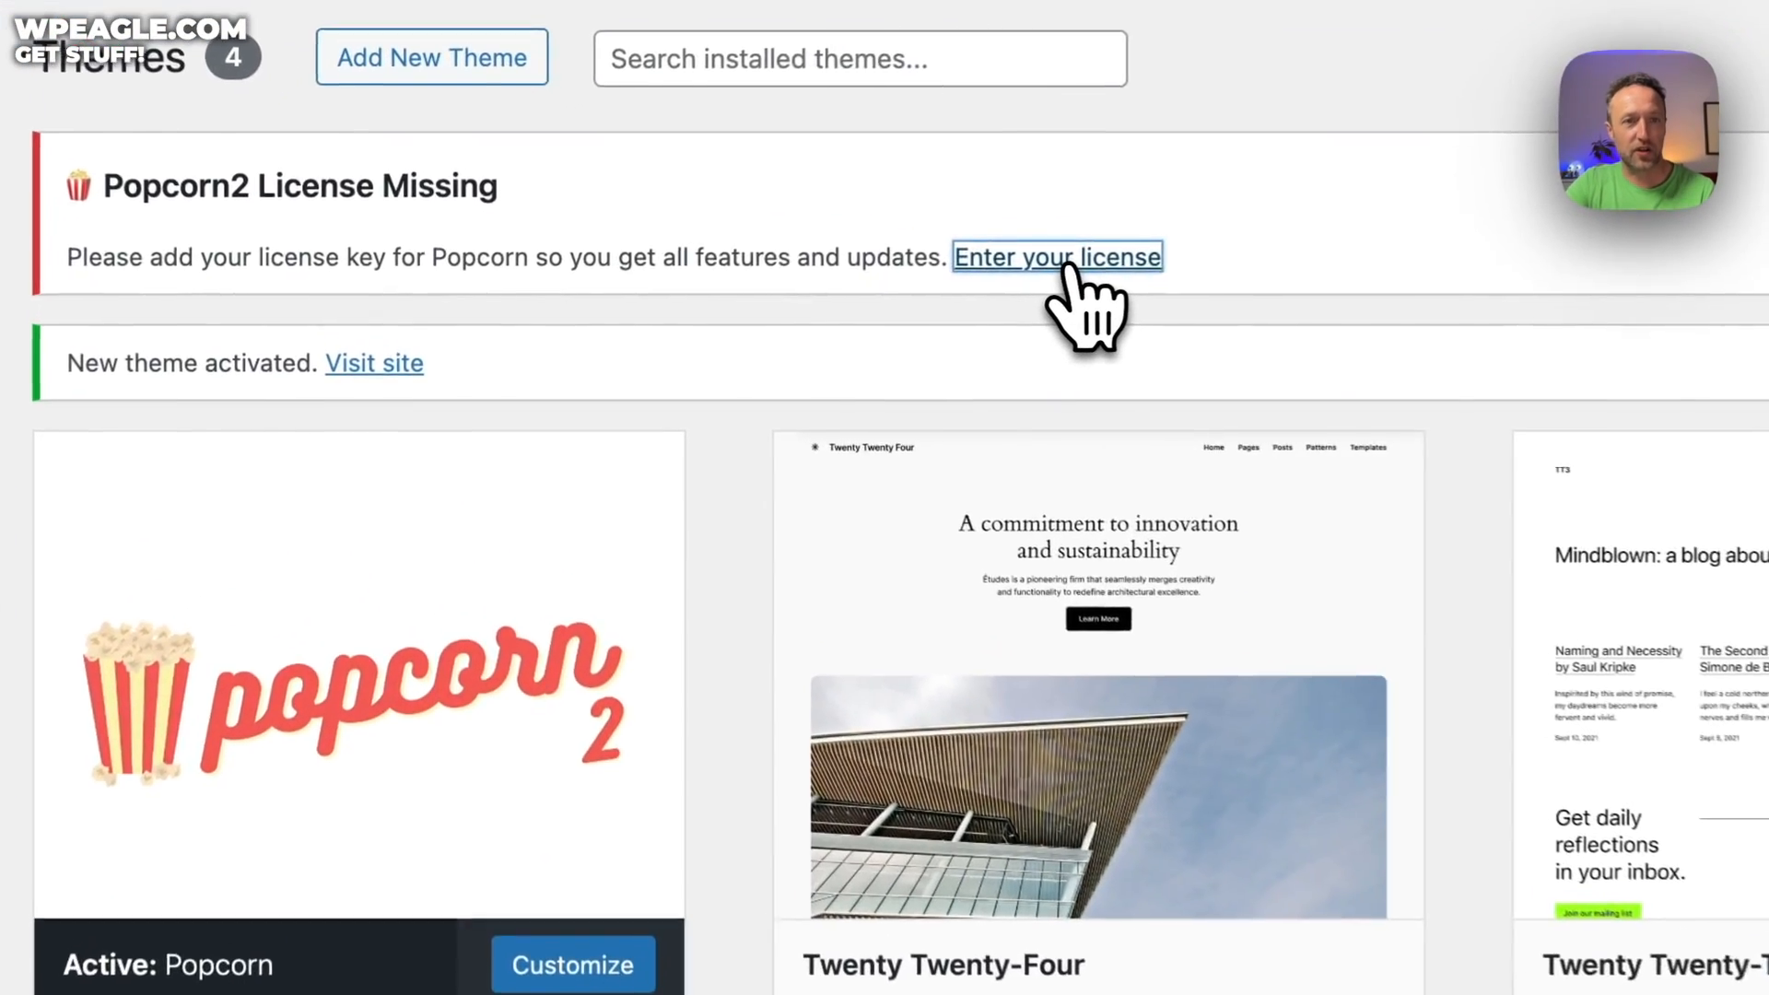
# Paste the license key to activate Popcorn 2, then begin installing its recommended plugin
pyautogui.click(926, 272)
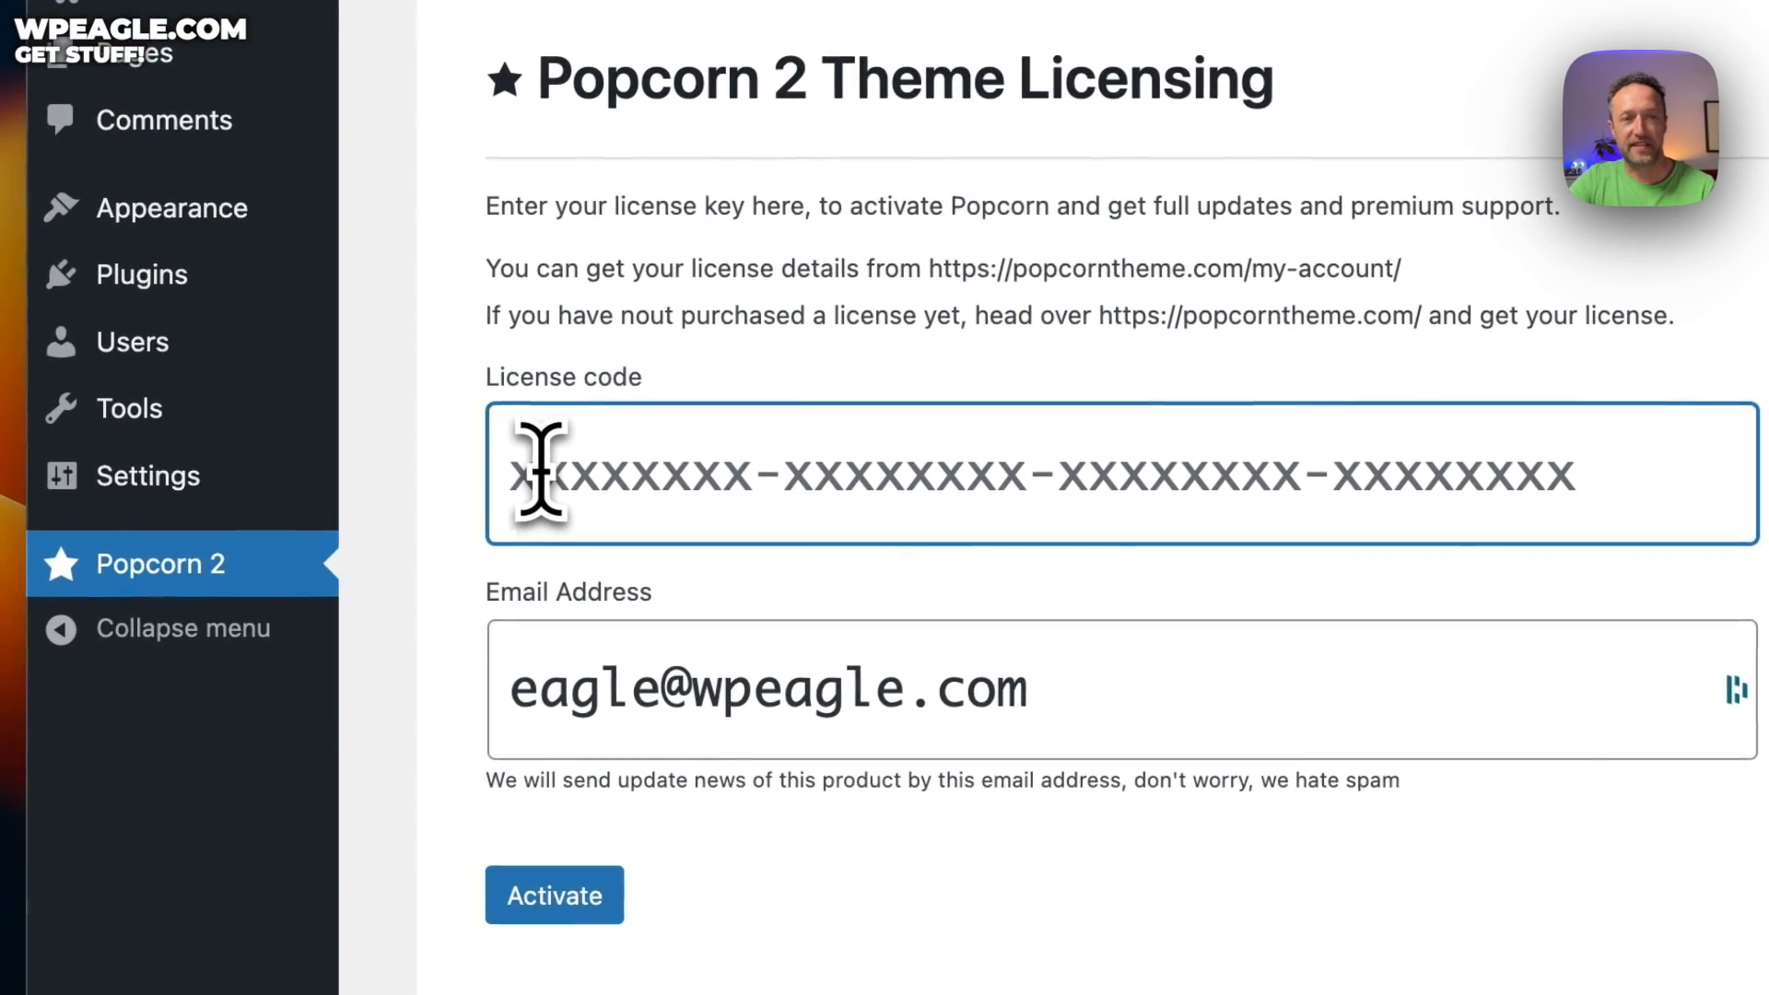
pyautogui.click(385, 564)
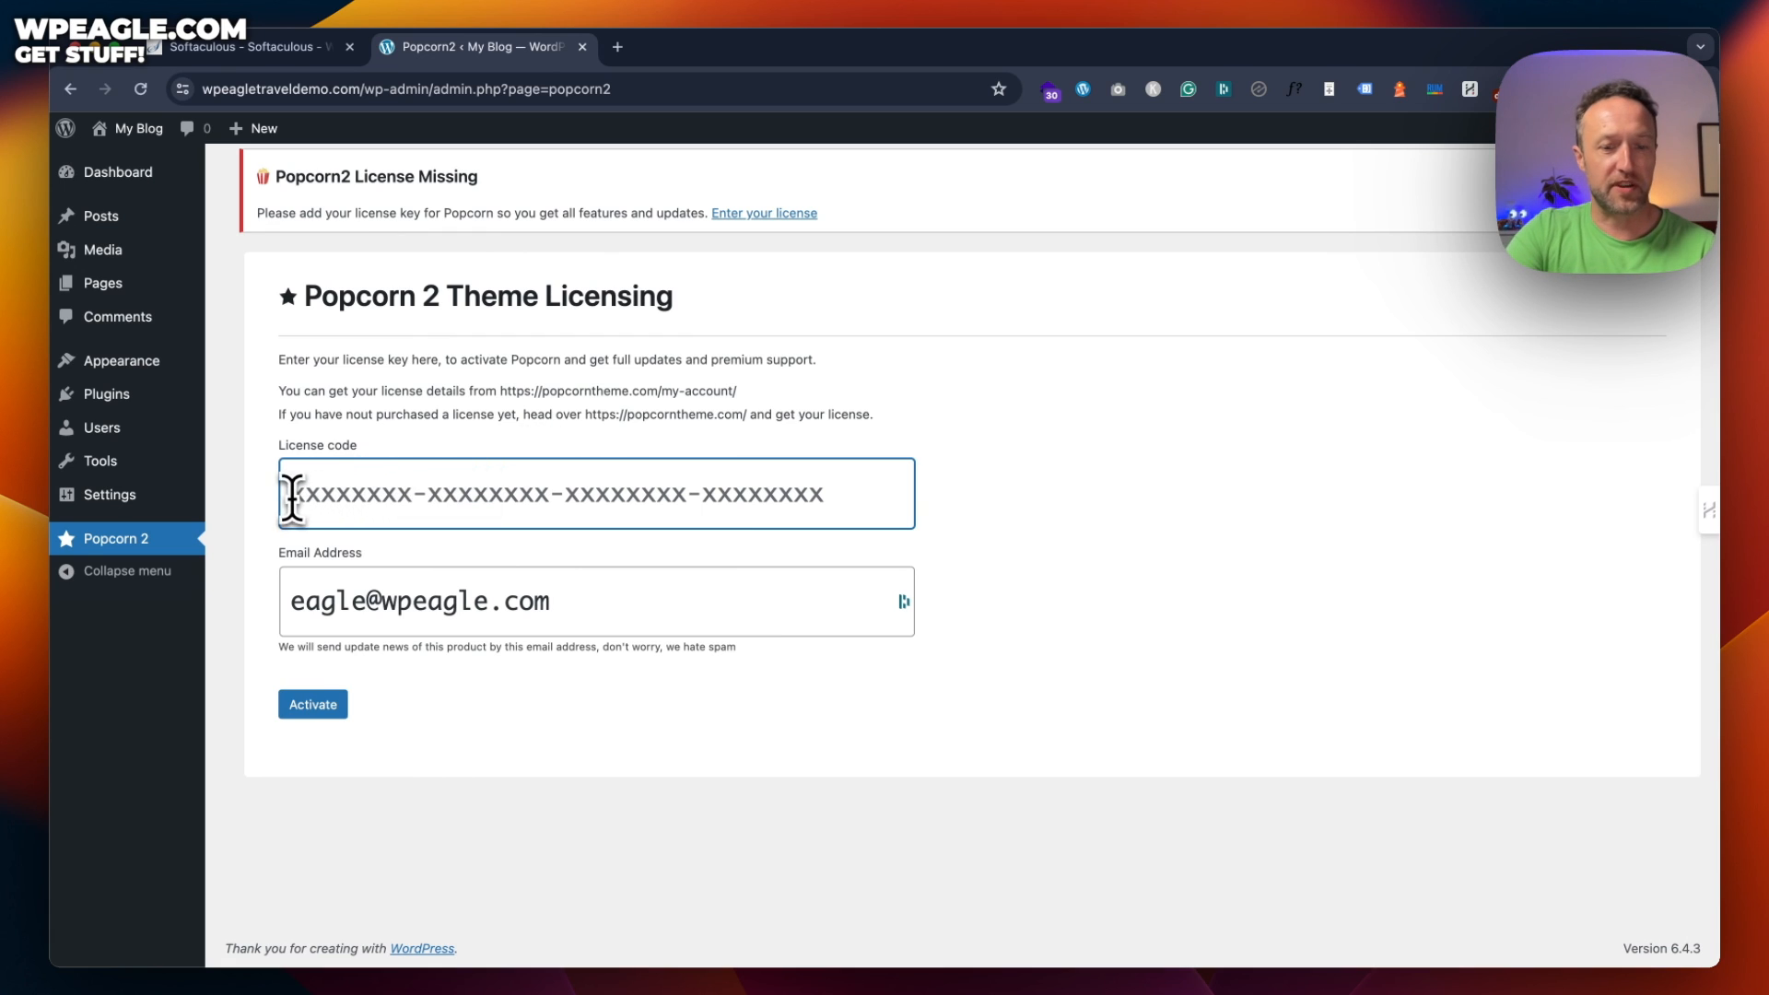
pyautogui.press('super+v')
pyautogui.click(316, 706)
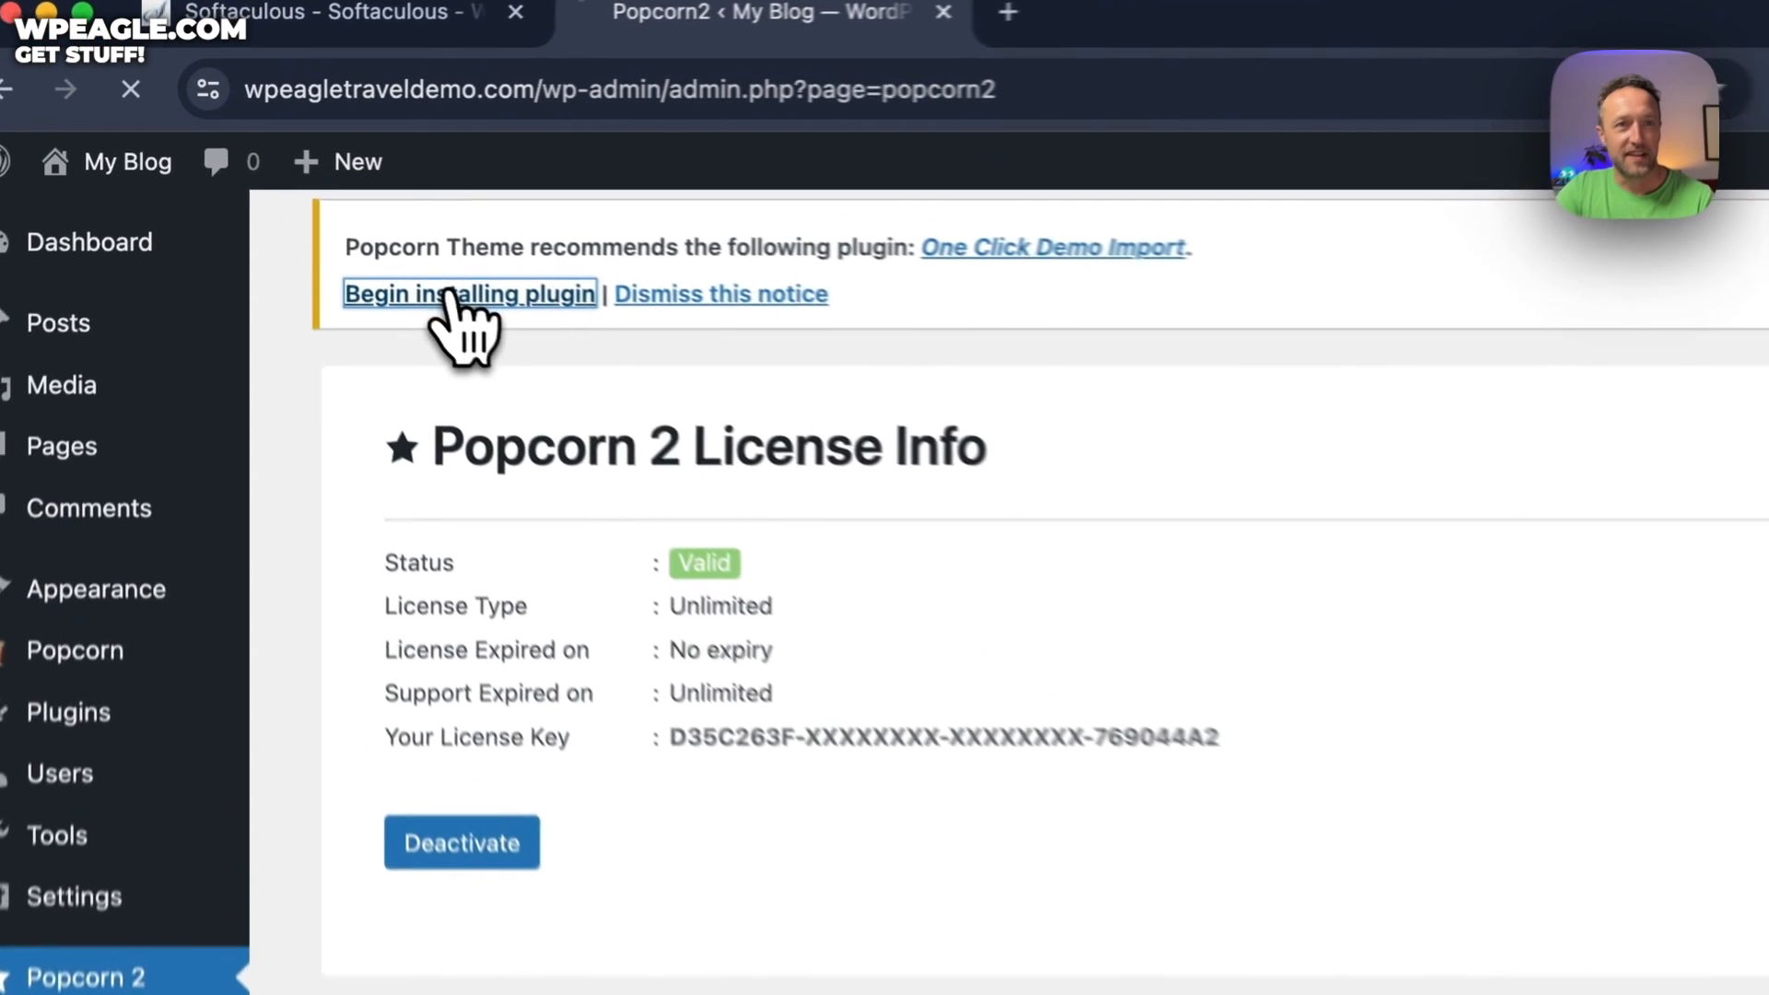
pyautogui.click(323, 201)
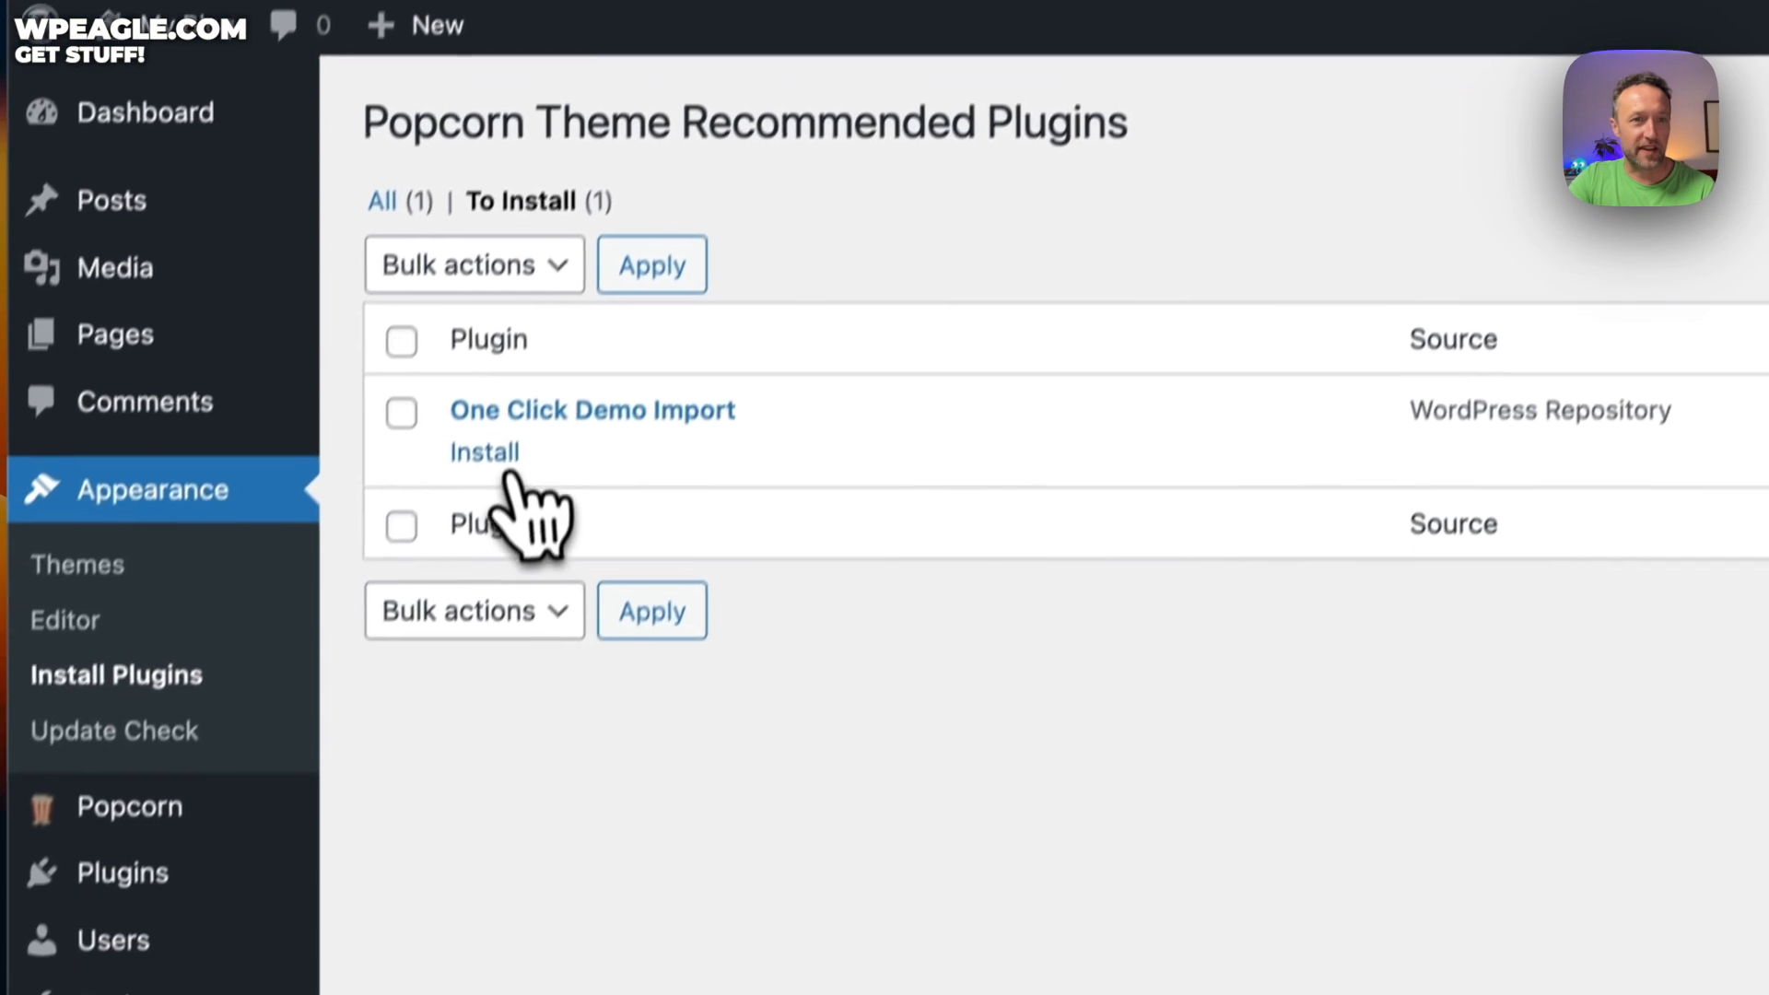
# Install and activate One Click Demo Import, then go back to the Dashboard
pyautogui.click(429, 594)
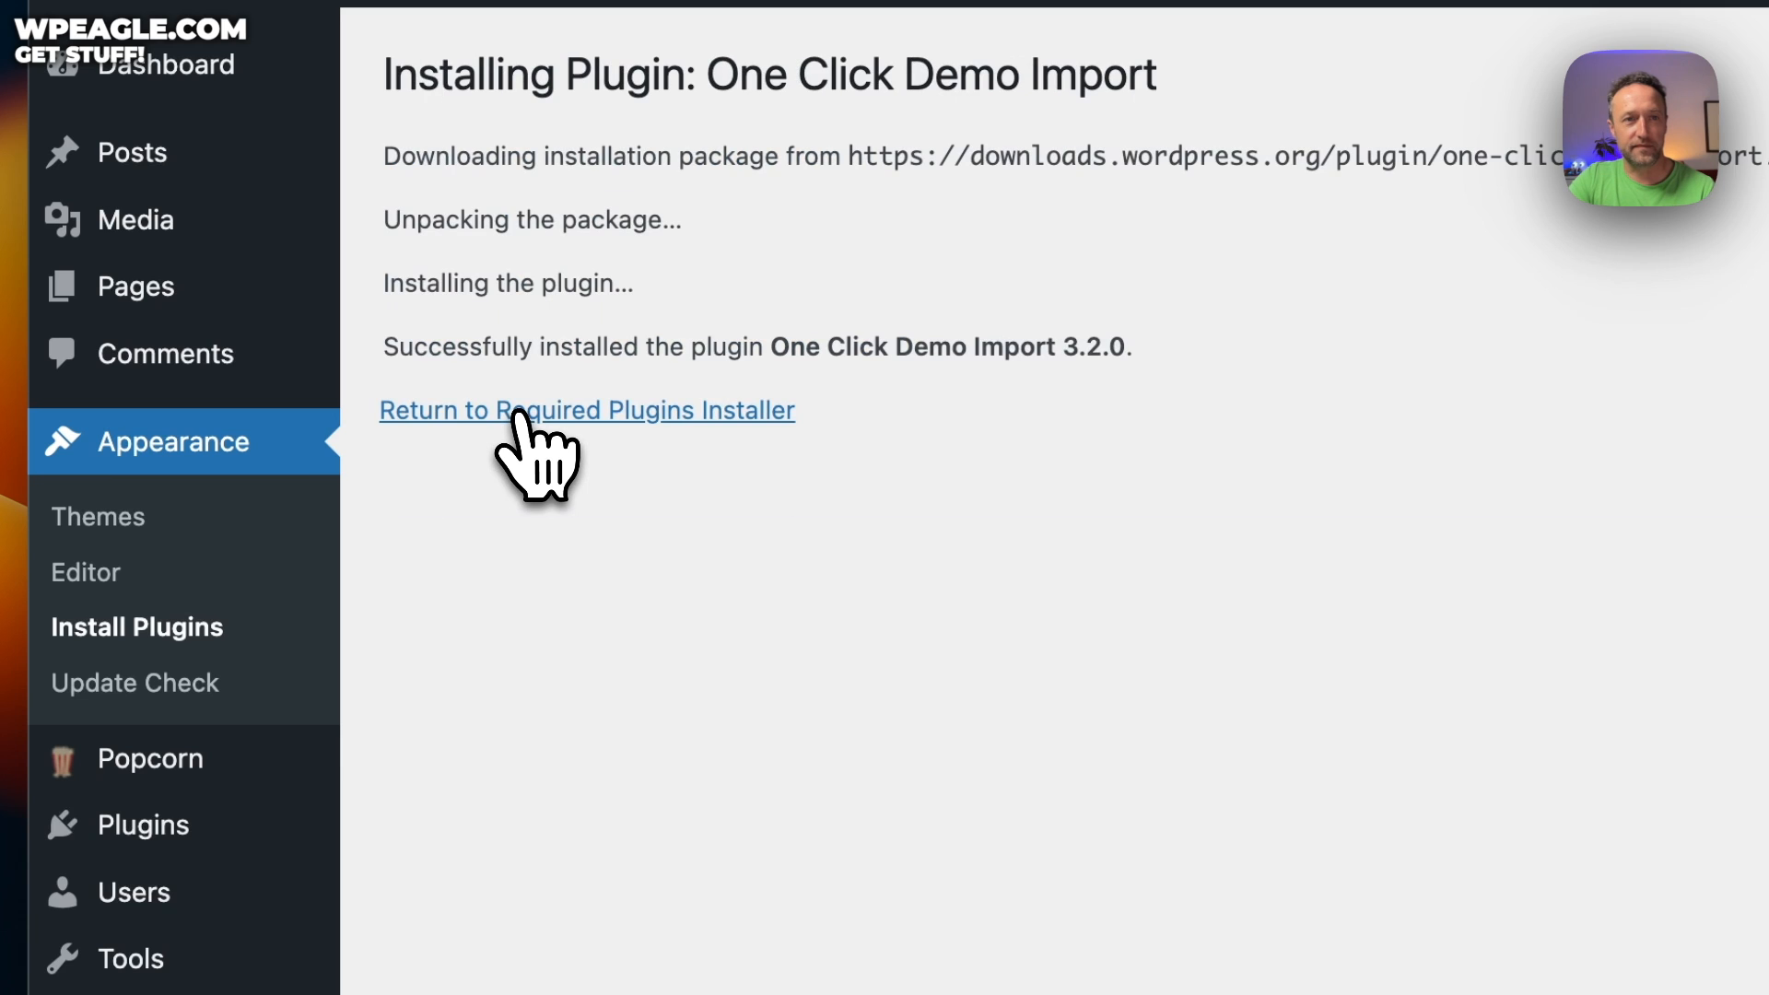
pyautogui.click(635, 411)
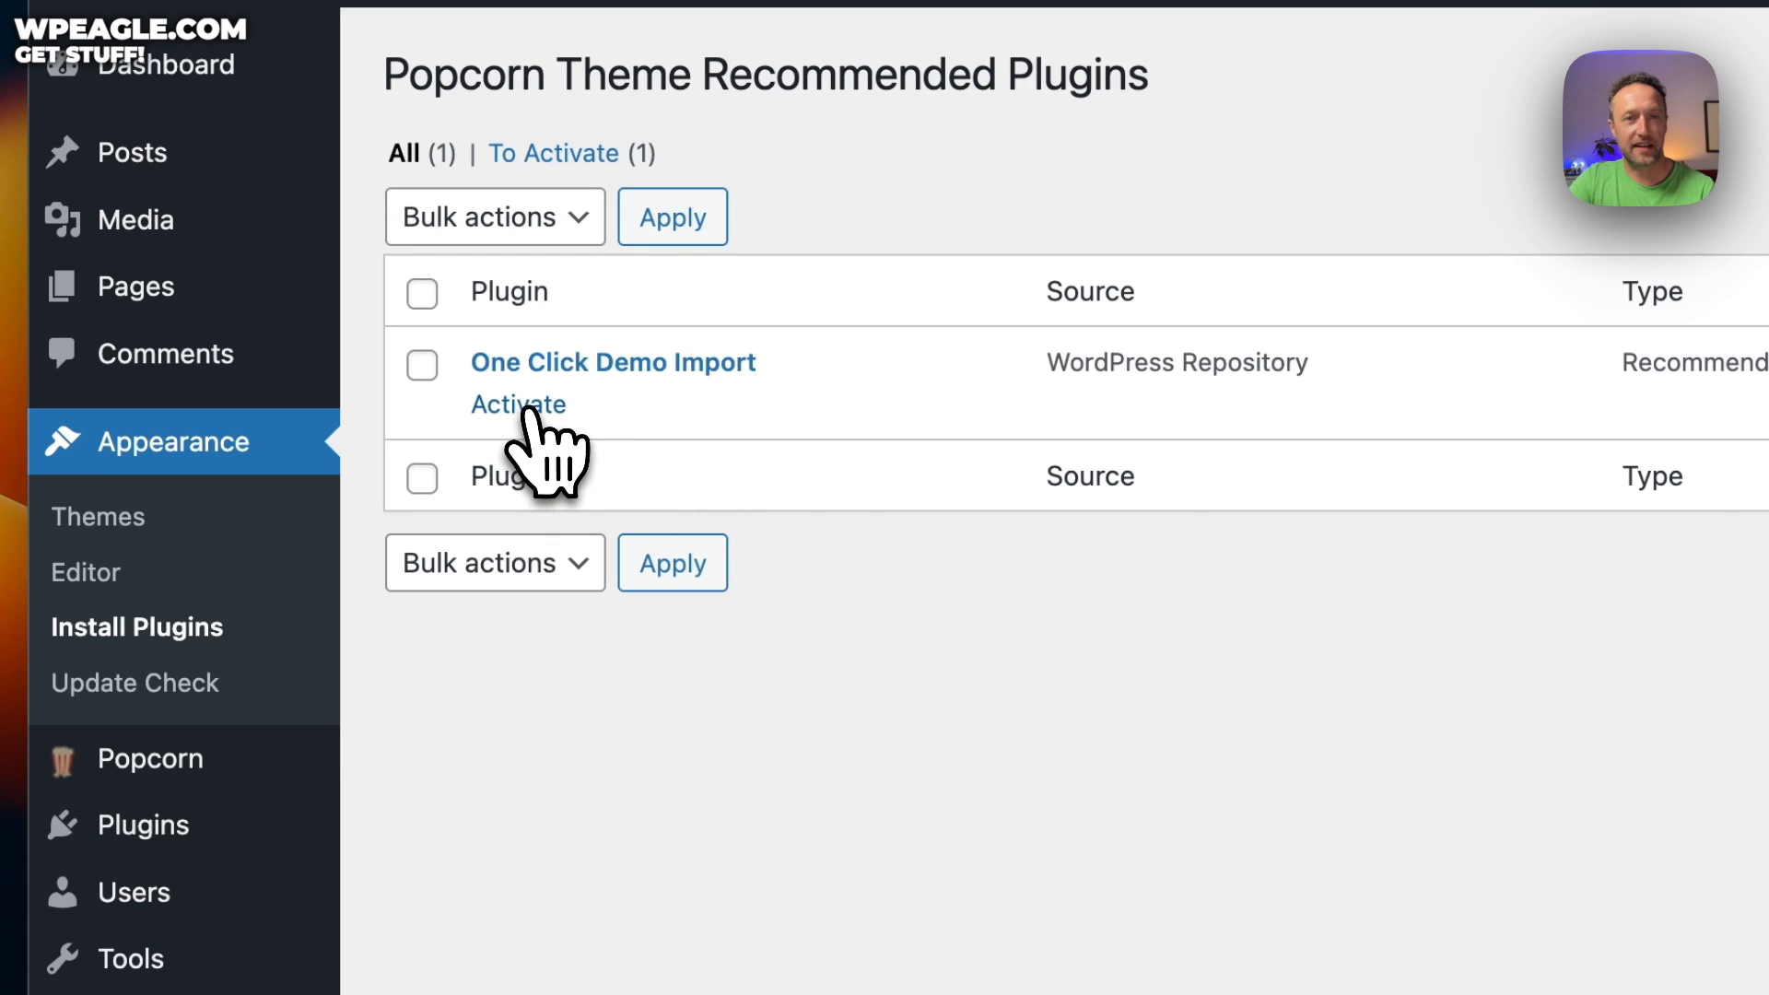
pyautogui.click(530, 408)
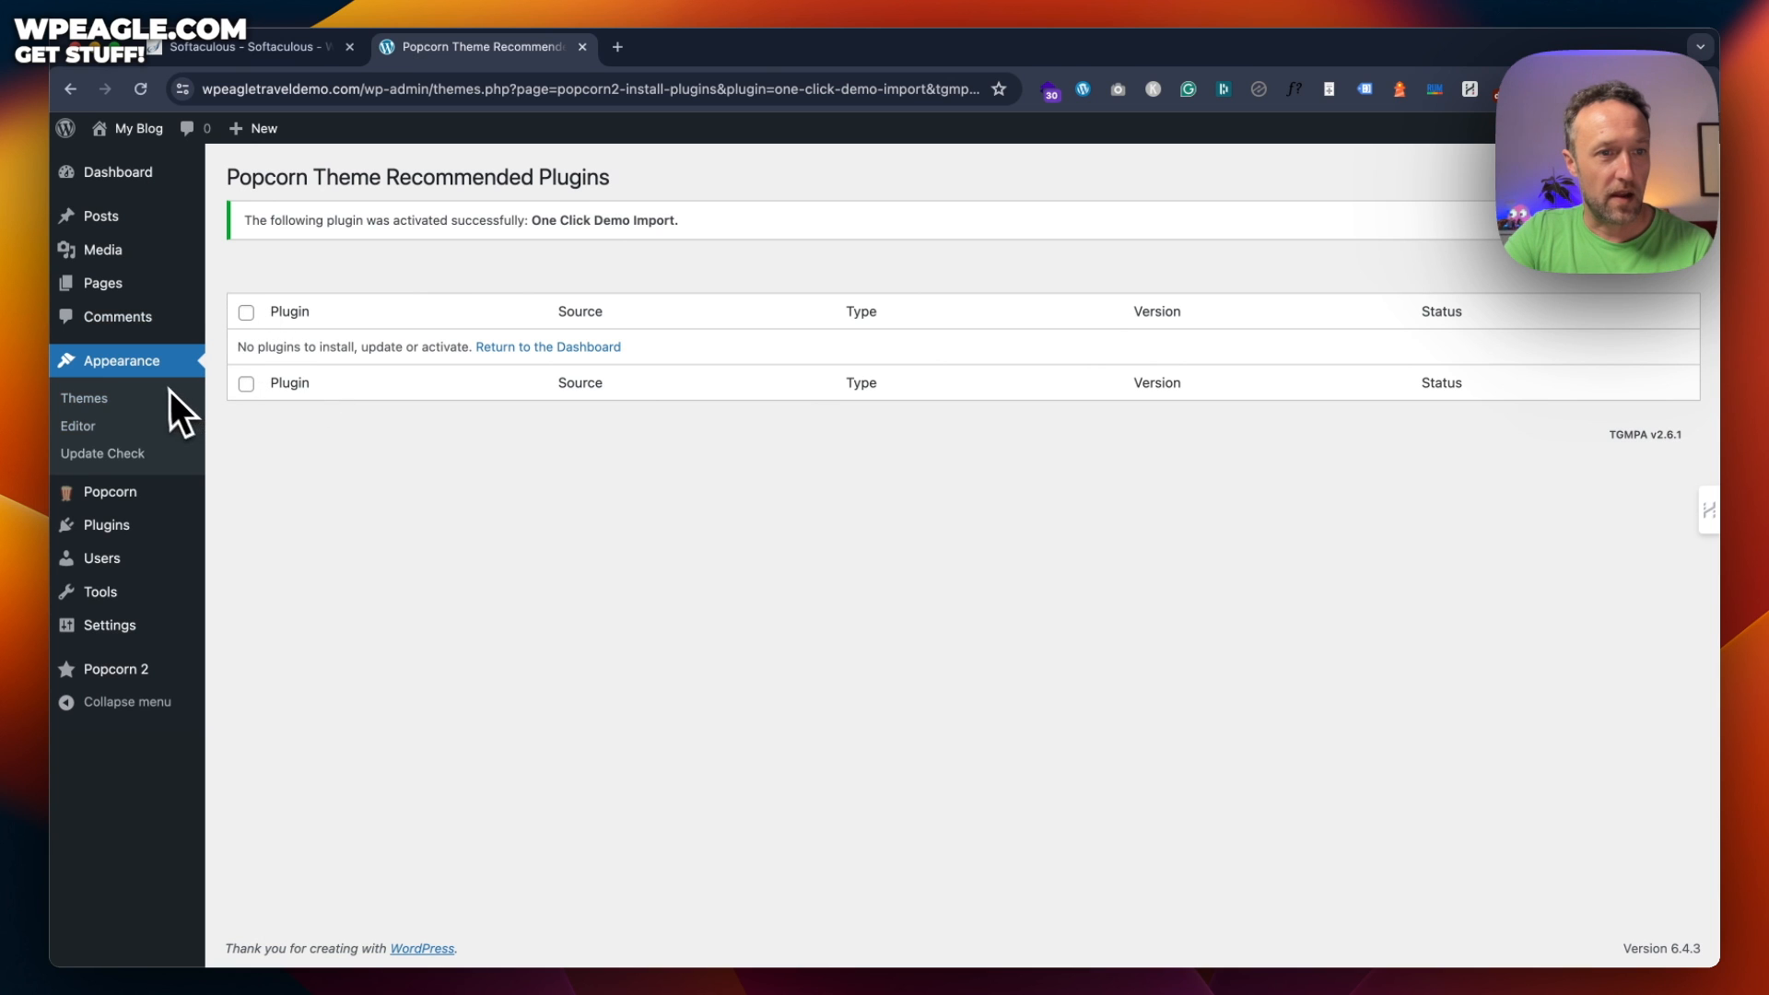
pyautogui.moveTo(158, 175)
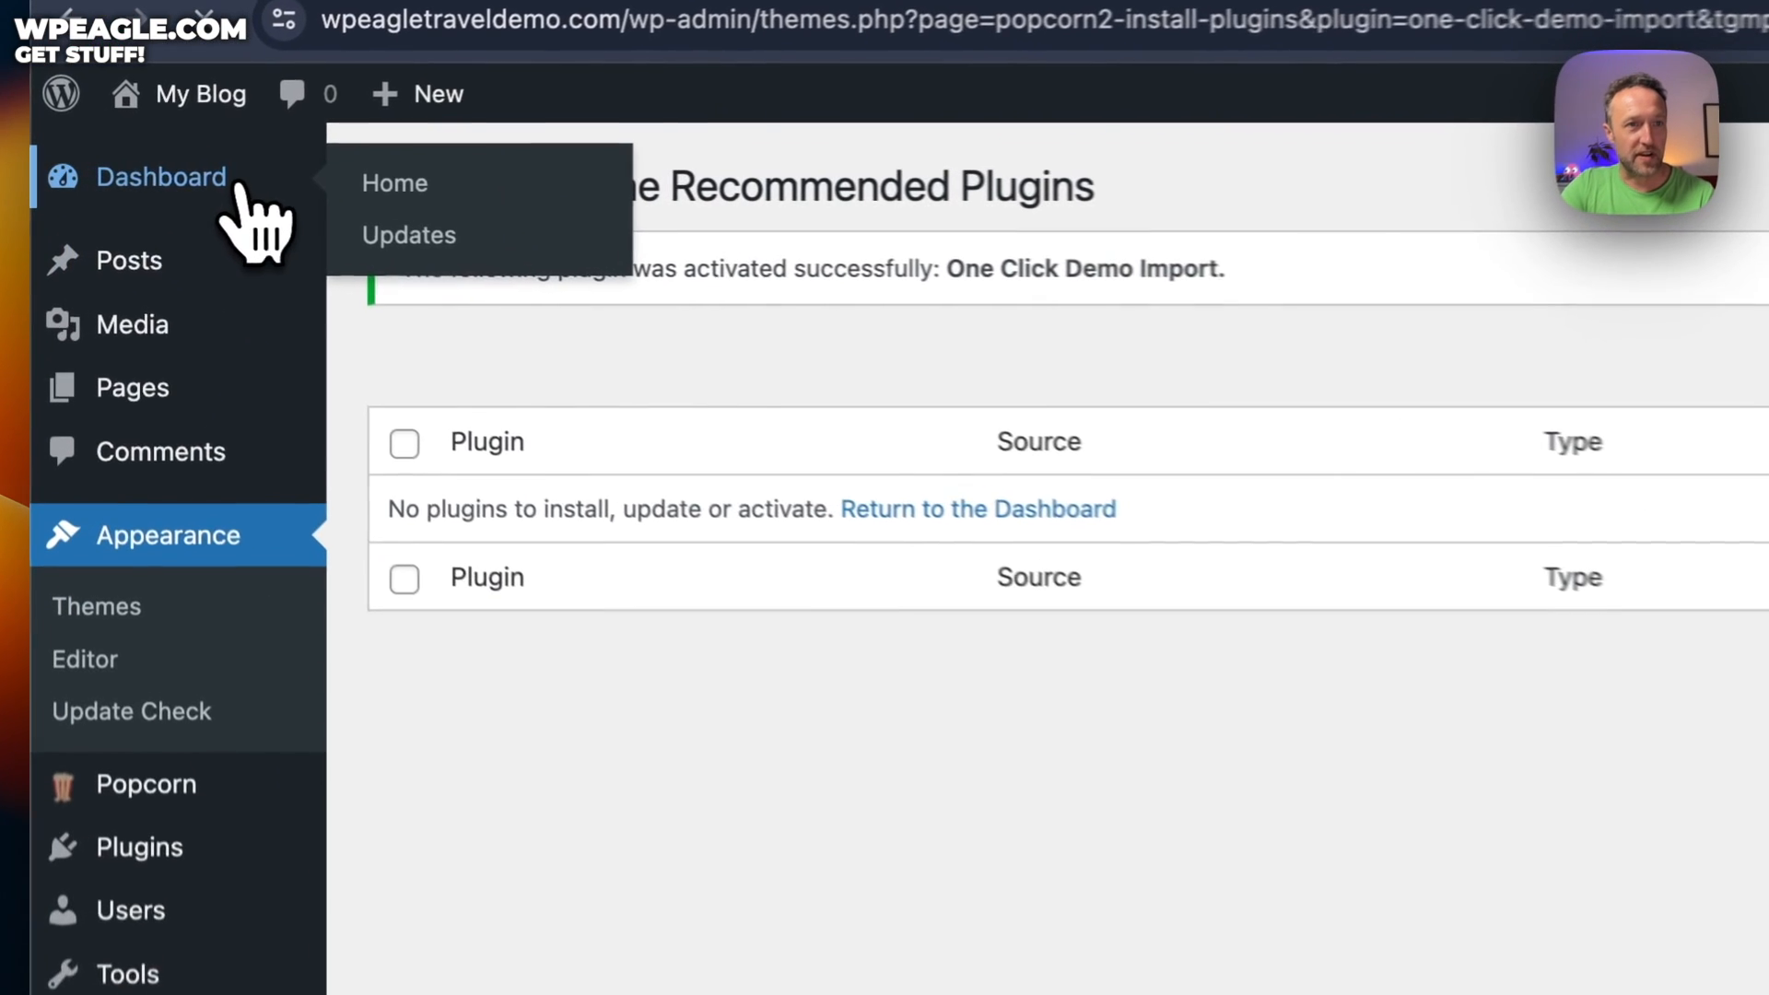
pyautogui.click(238, 184)
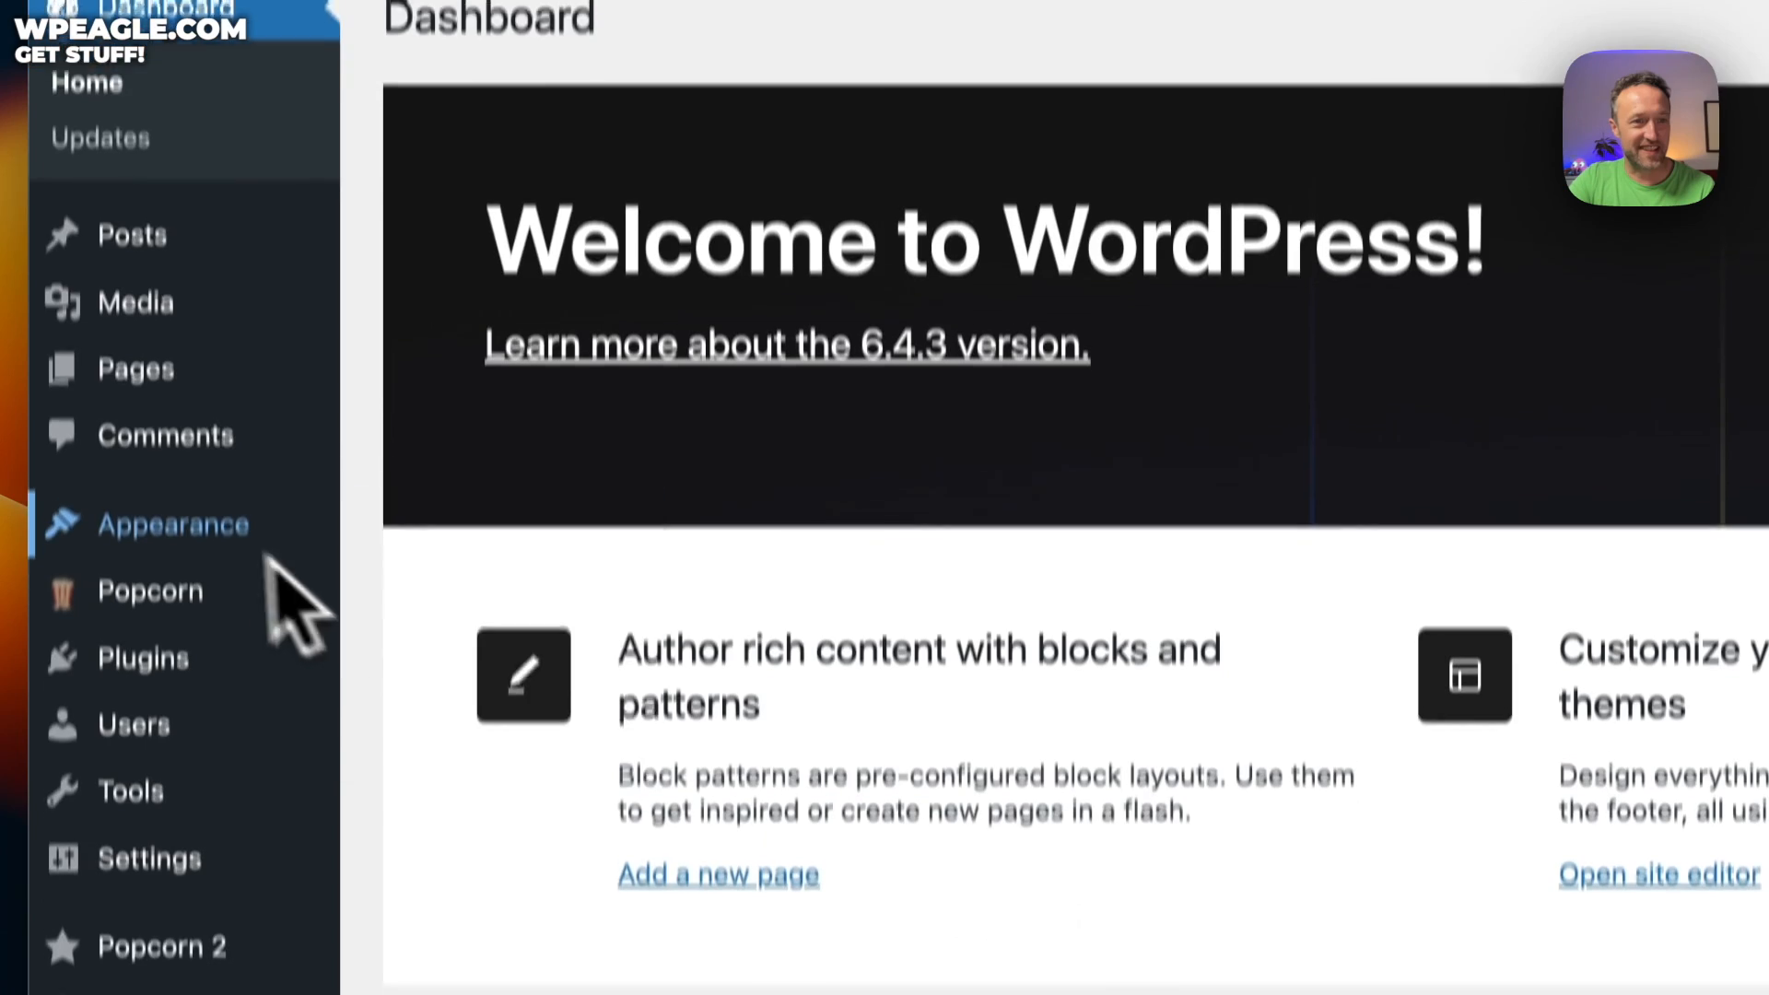
pyautogui.moveTo(235, 693)
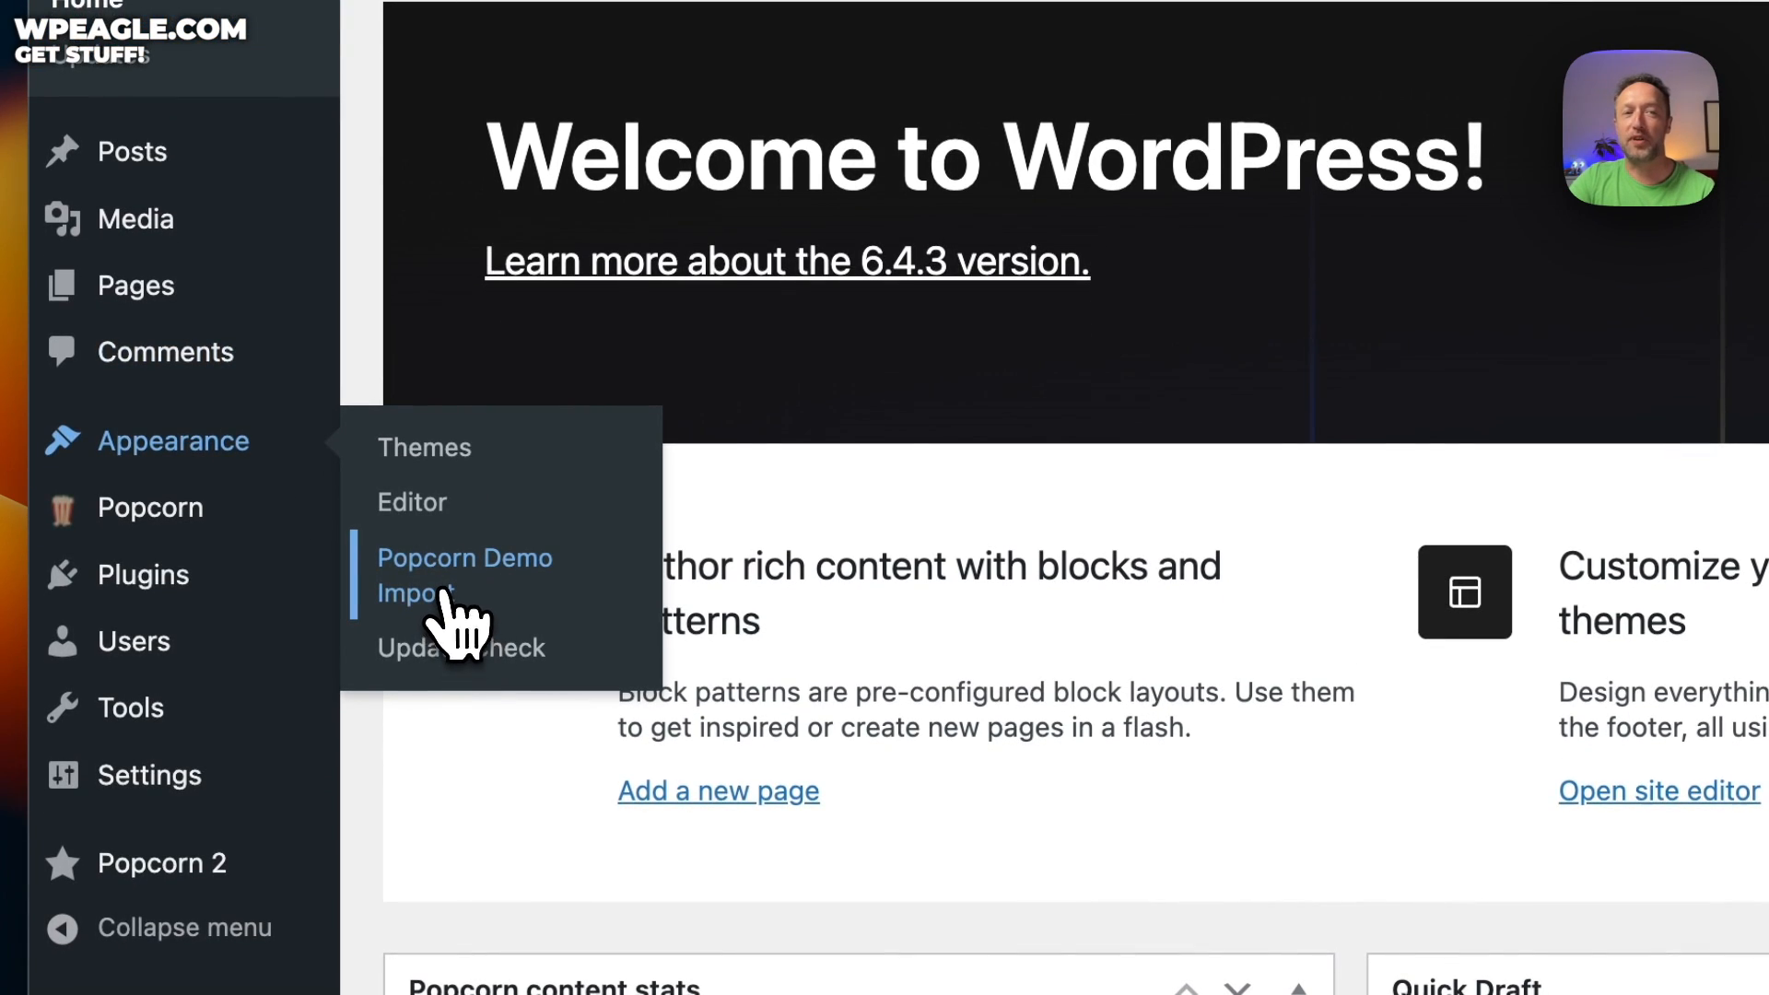
# Import the Travel demo from Popcorn Demo Import, accepting the listed plugins
pyautogui.click(440, 595)
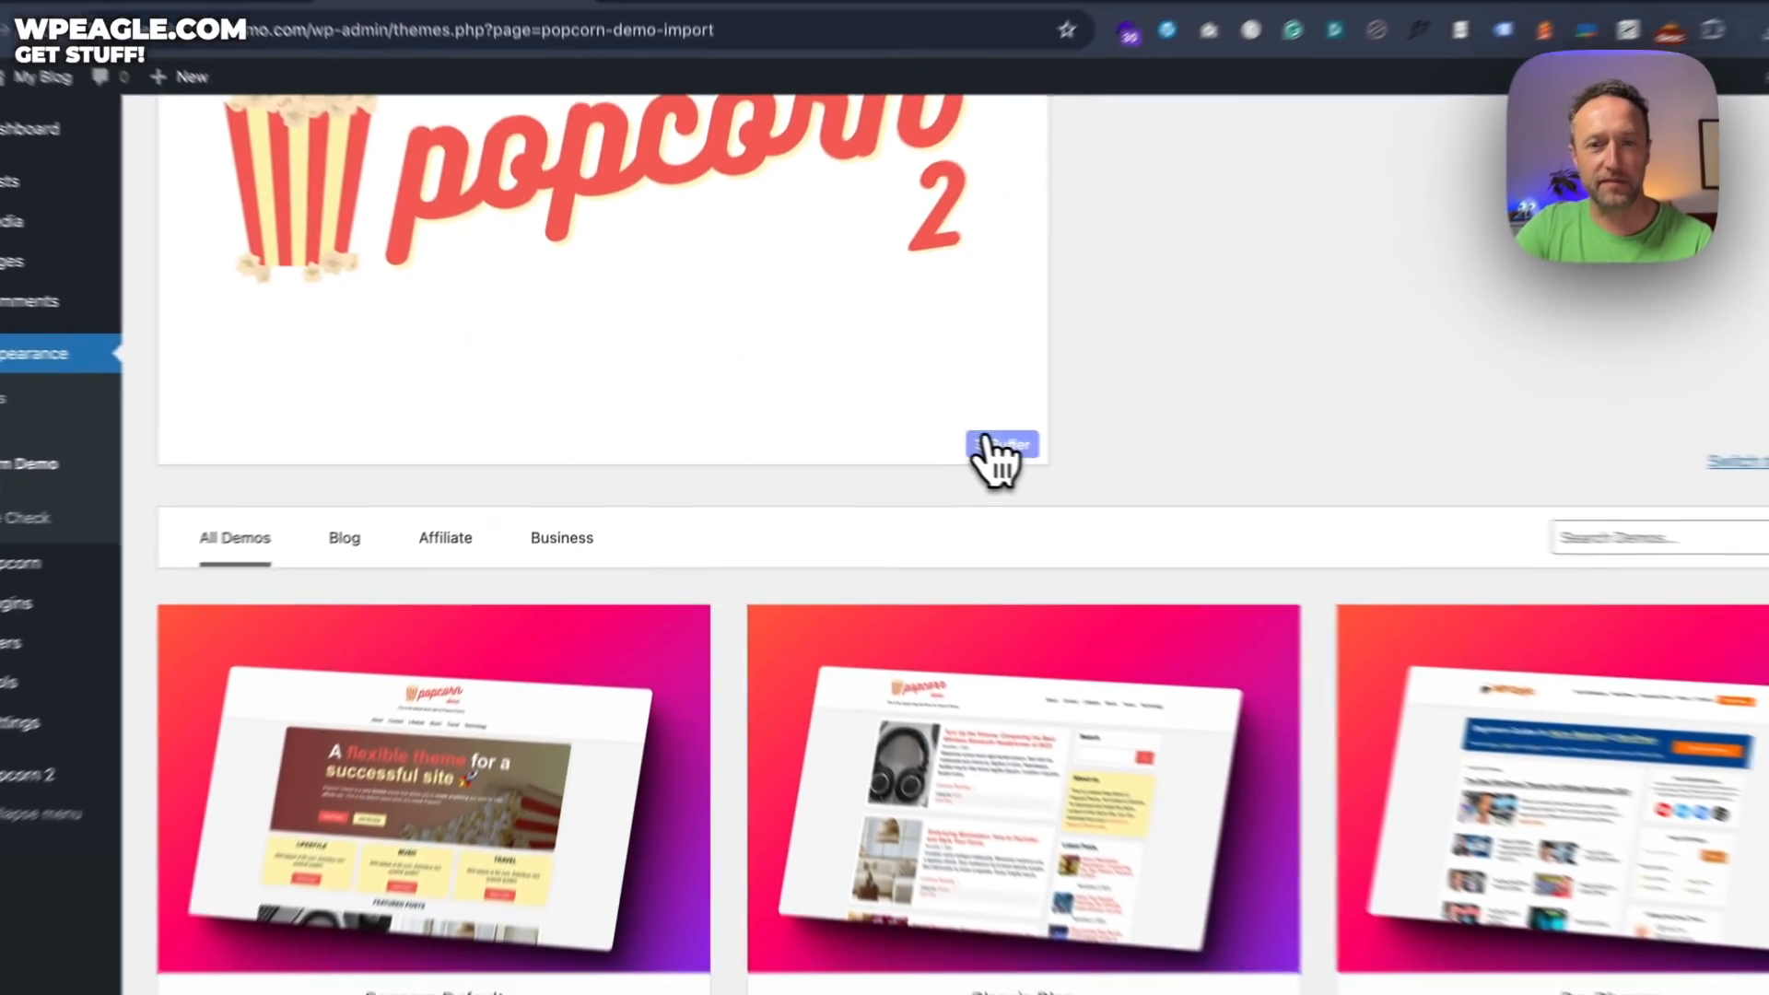
pyautogui.scroll(-5, 944, 446)
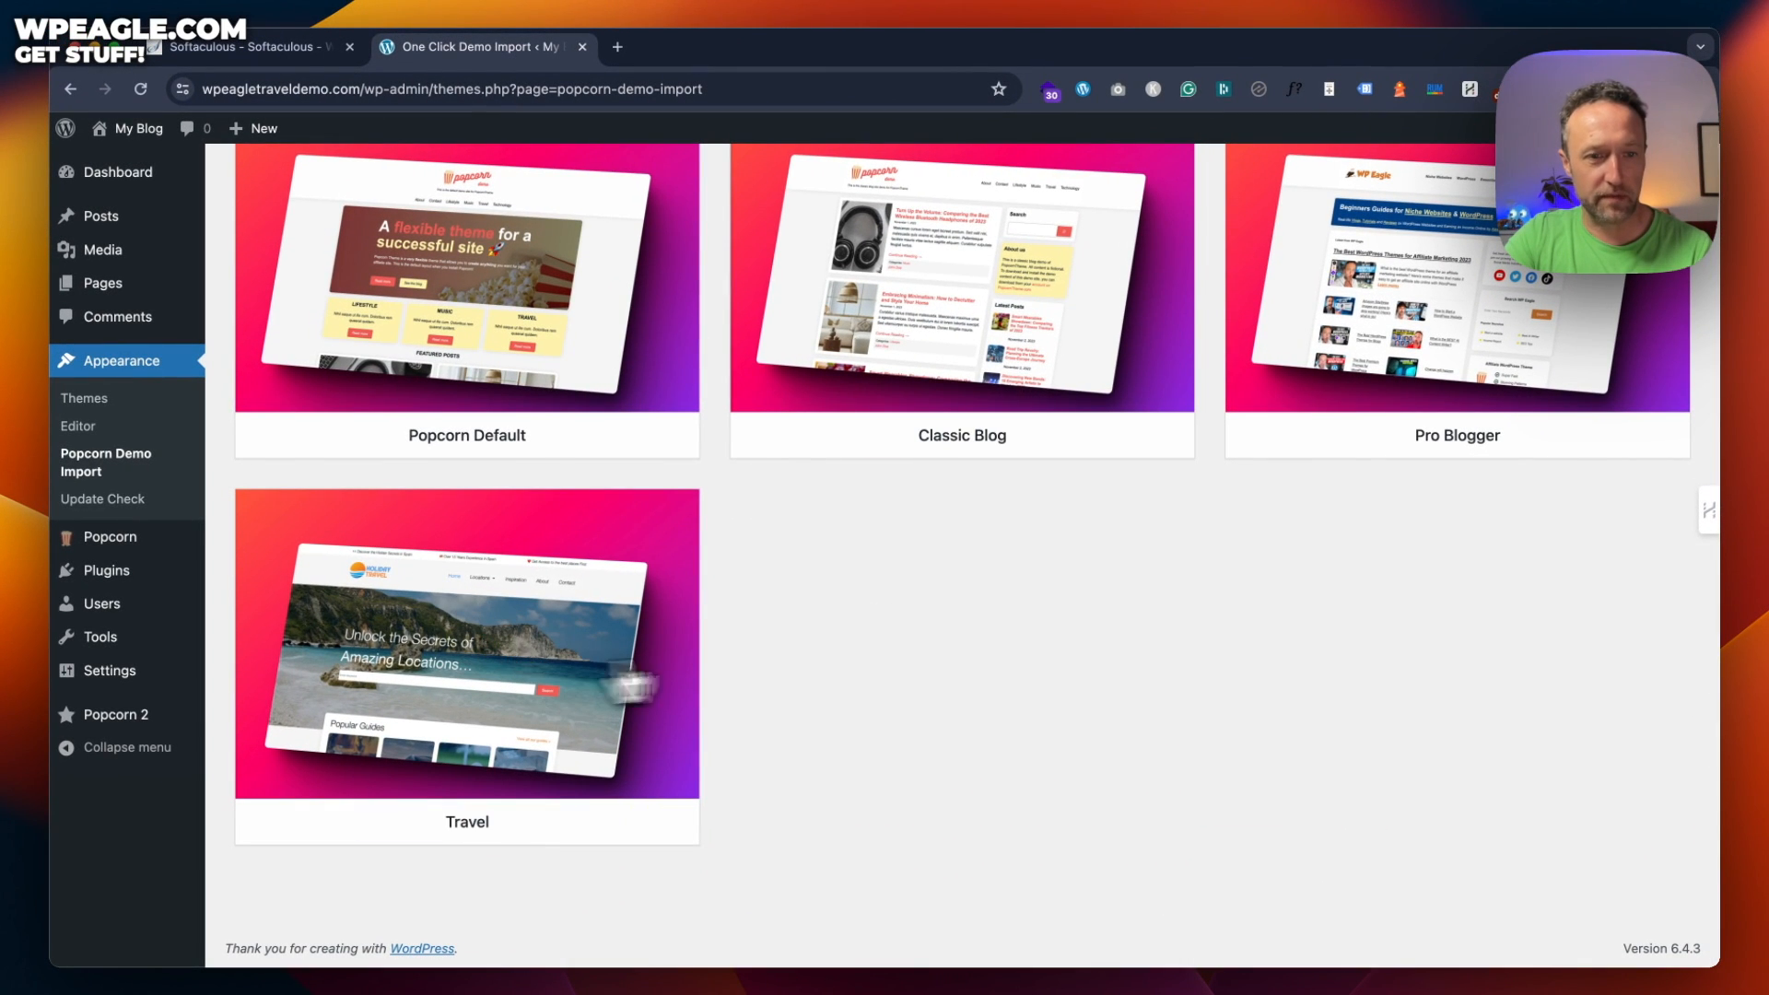
pyautogui.moveTo(529, 657)
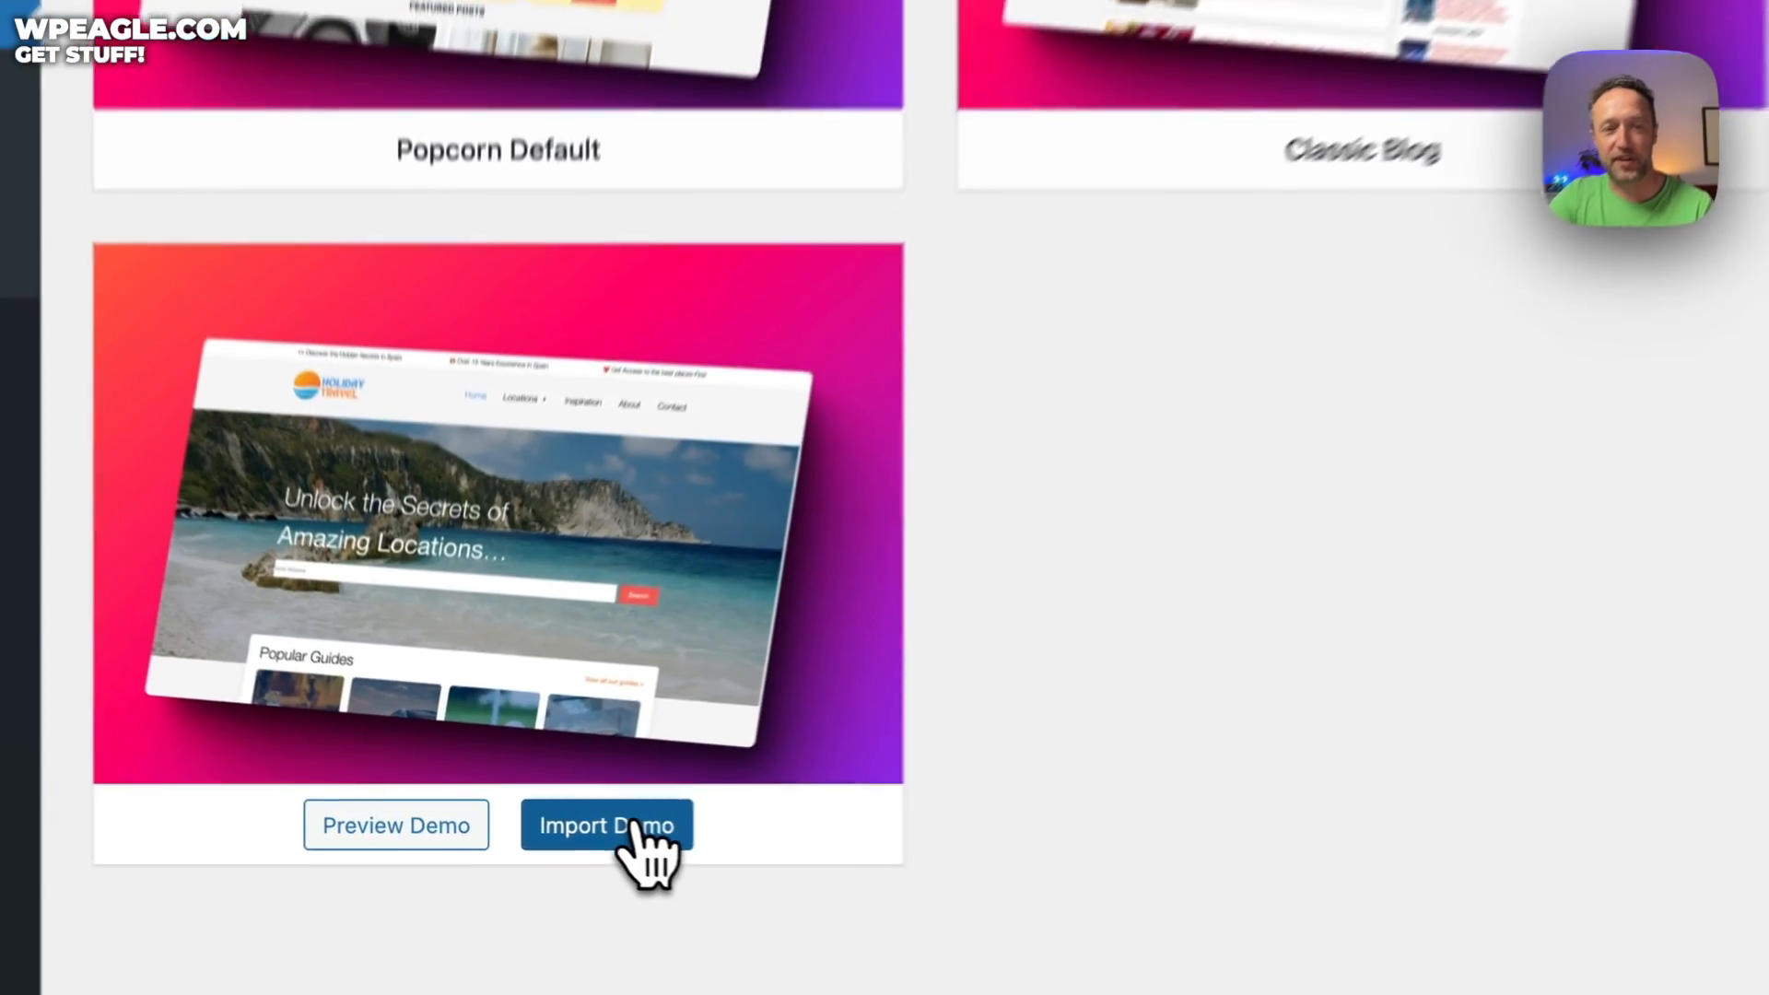
pyautogui.click(546, 824)
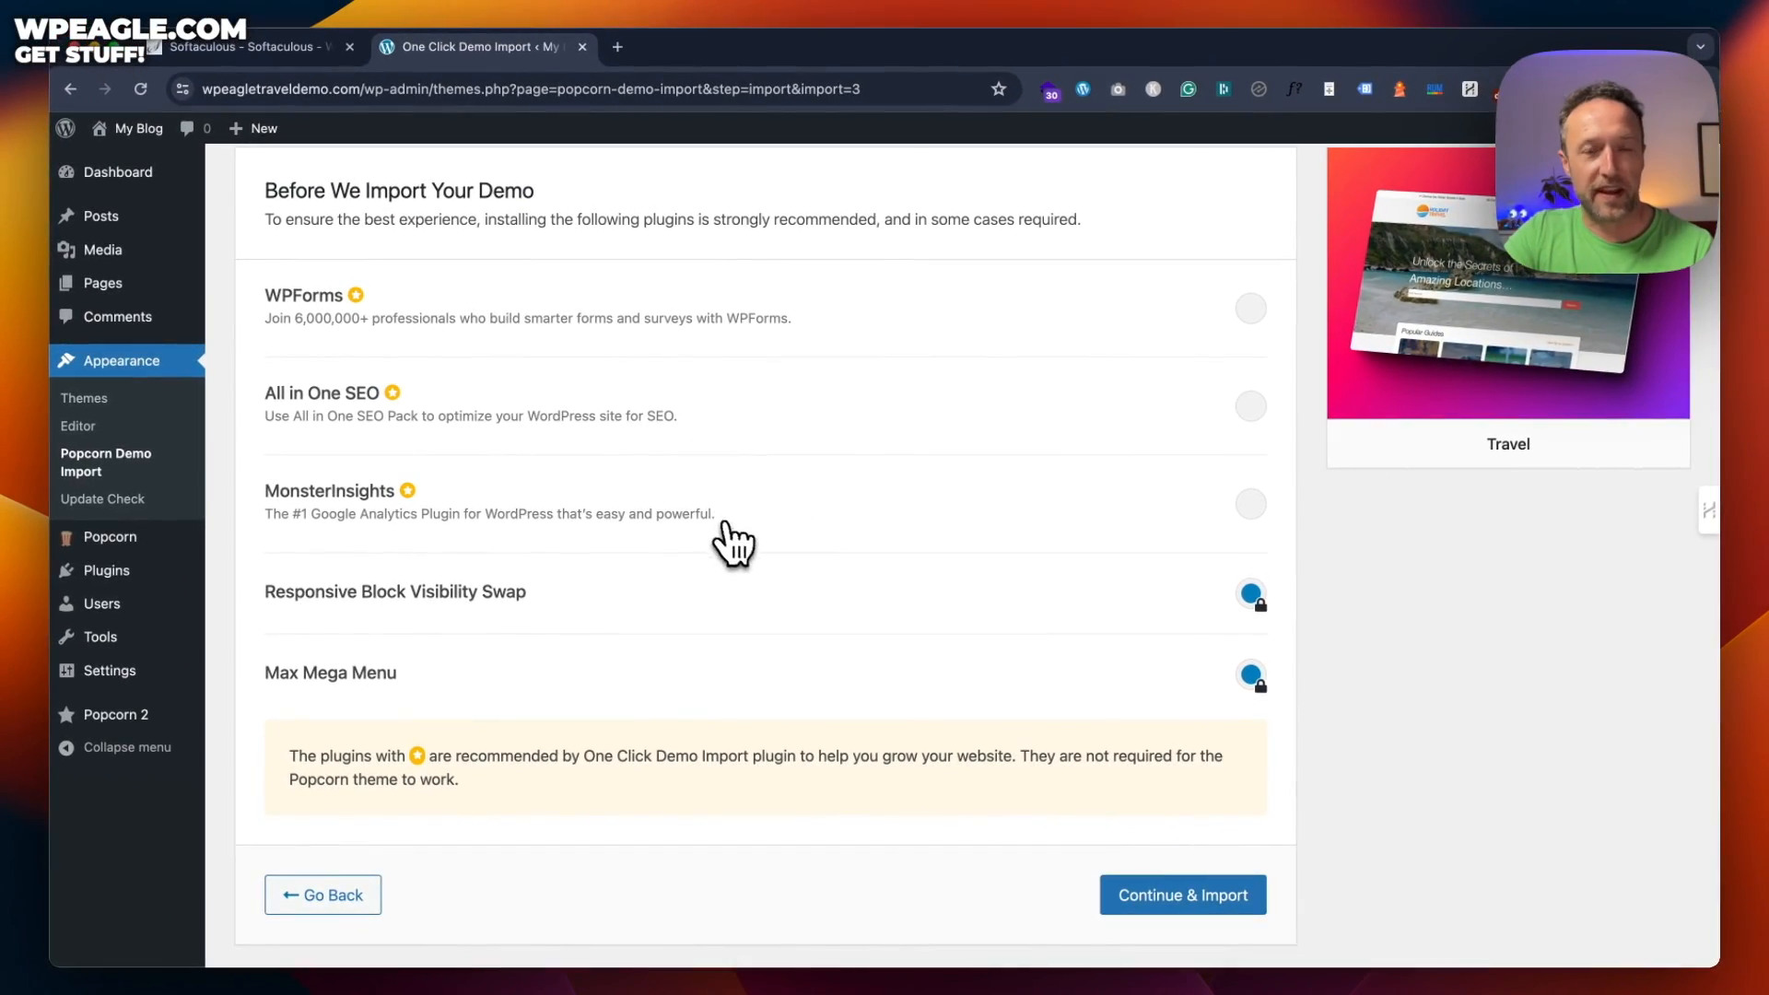
pyautogui.scroll(-1, 794, 359)
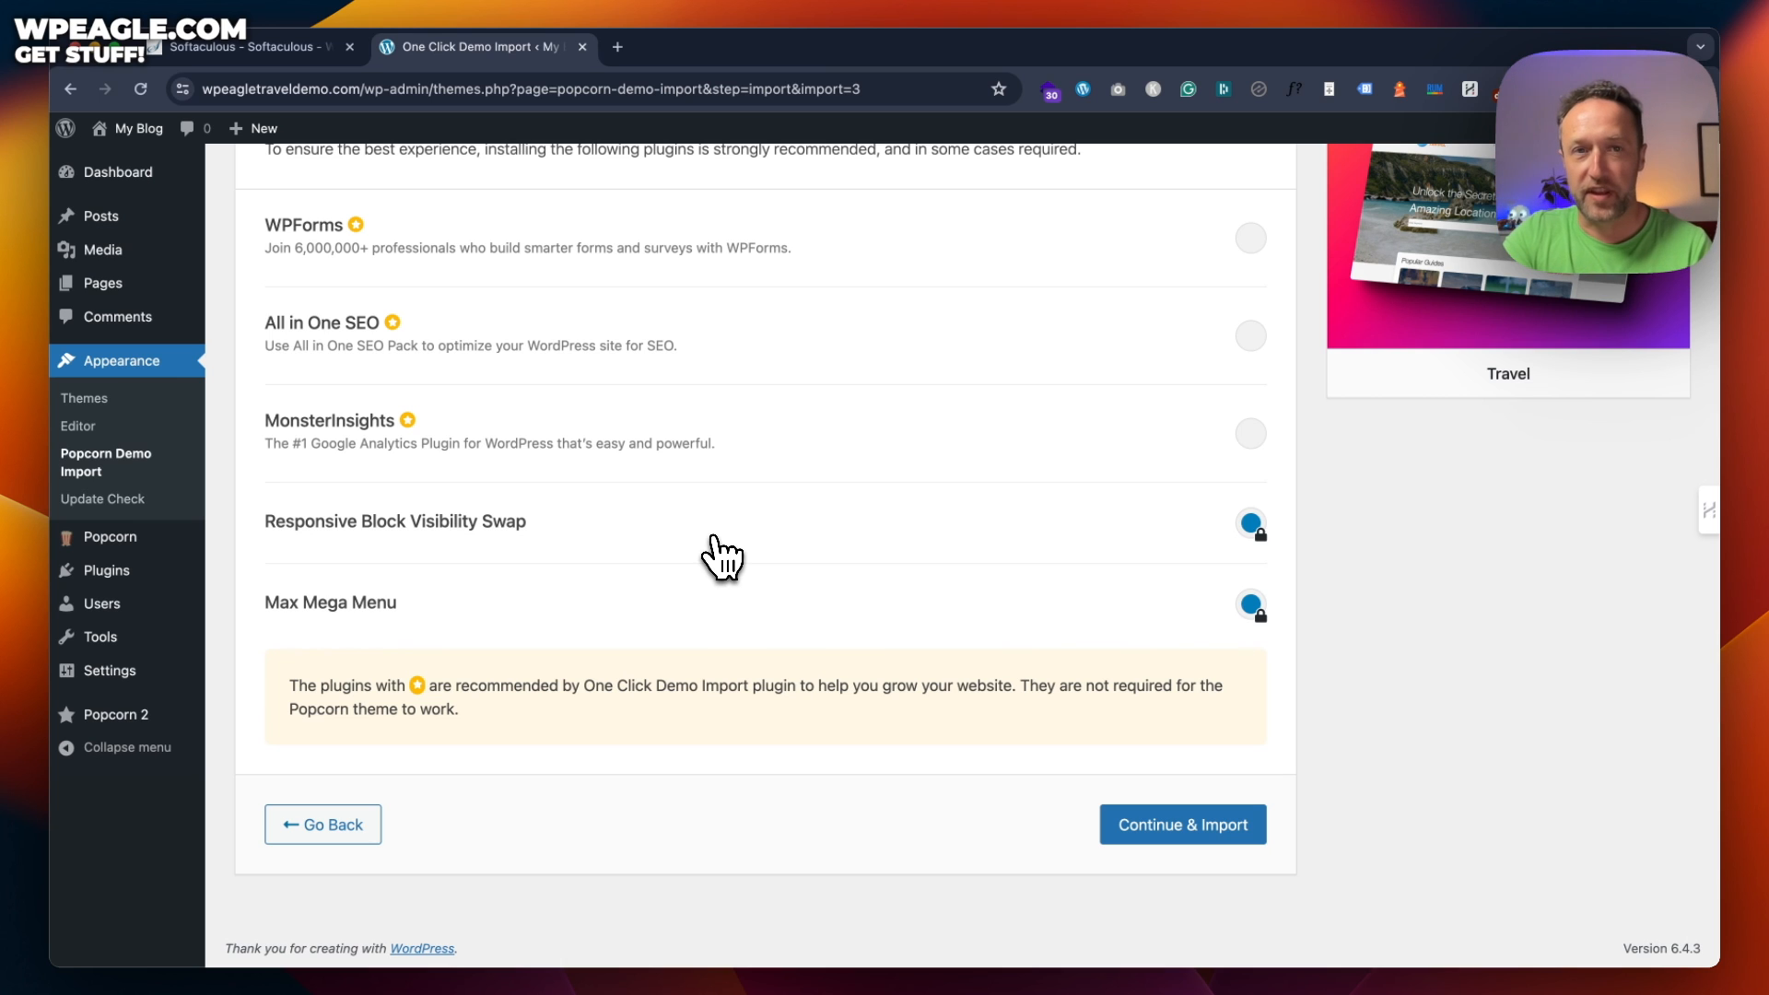
pyautogui.click(1192, 823)
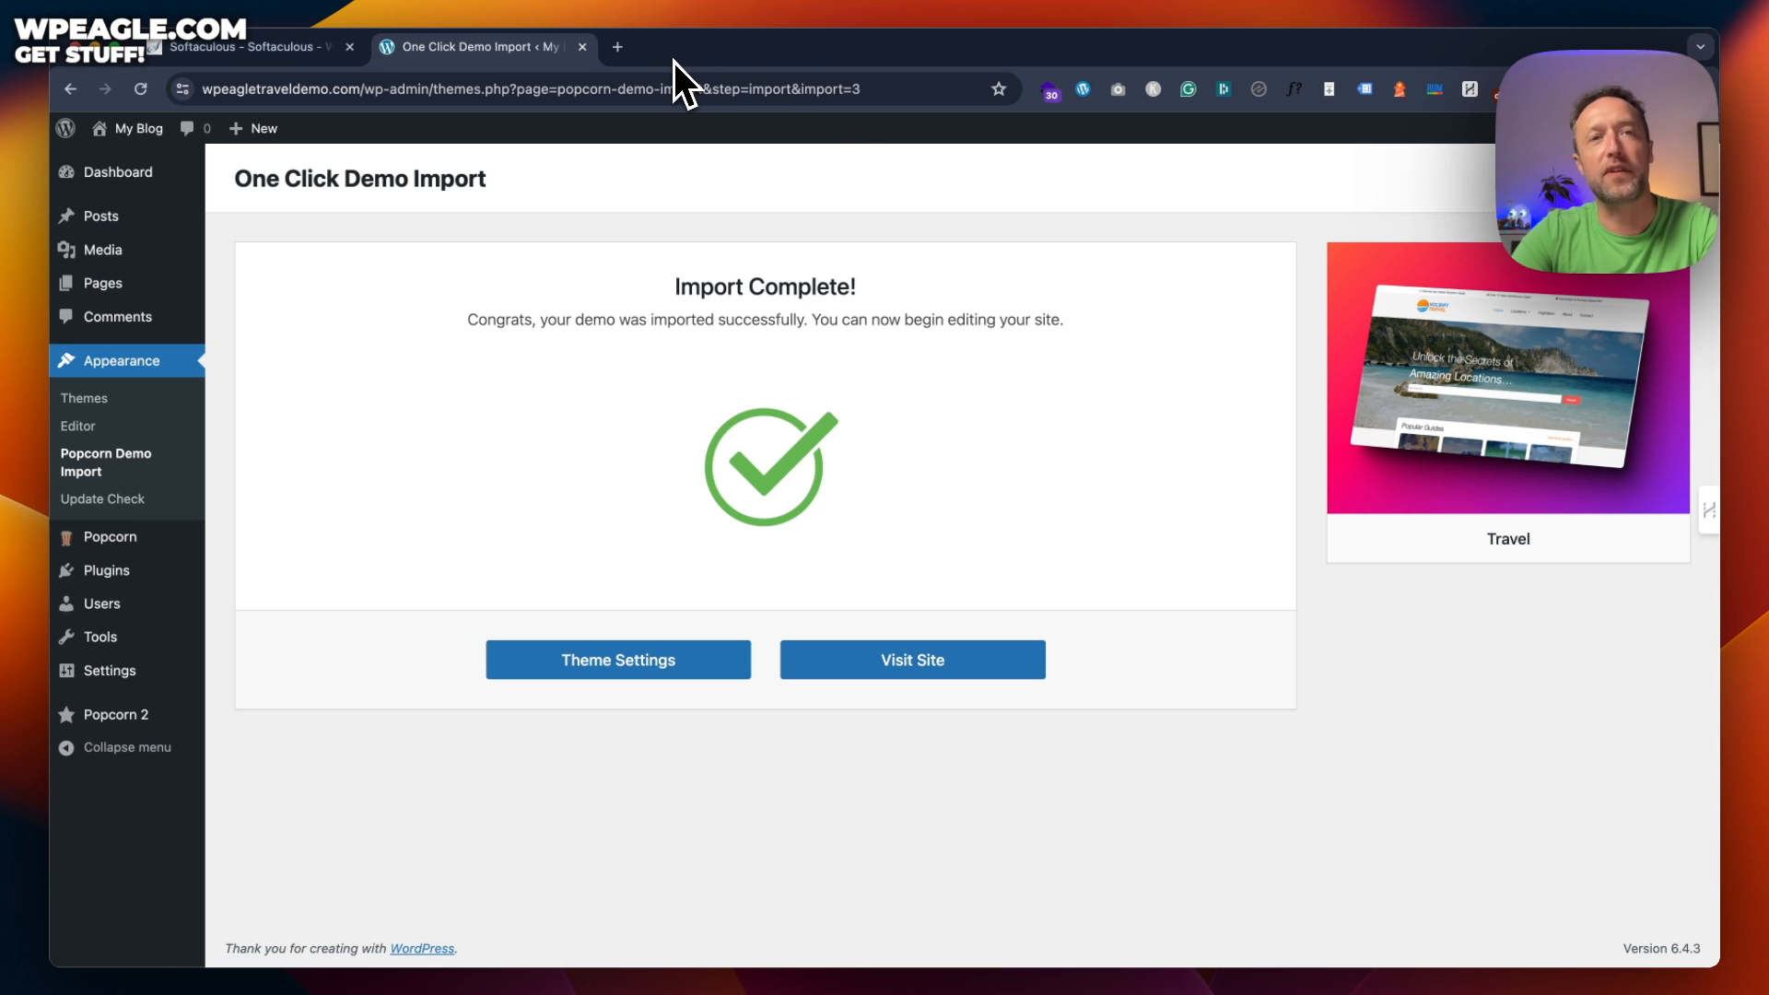
# Open popcorntheme.com in a new tab and browse the Docs & Tuts getting started guide
pyautogui.click(624, 48)
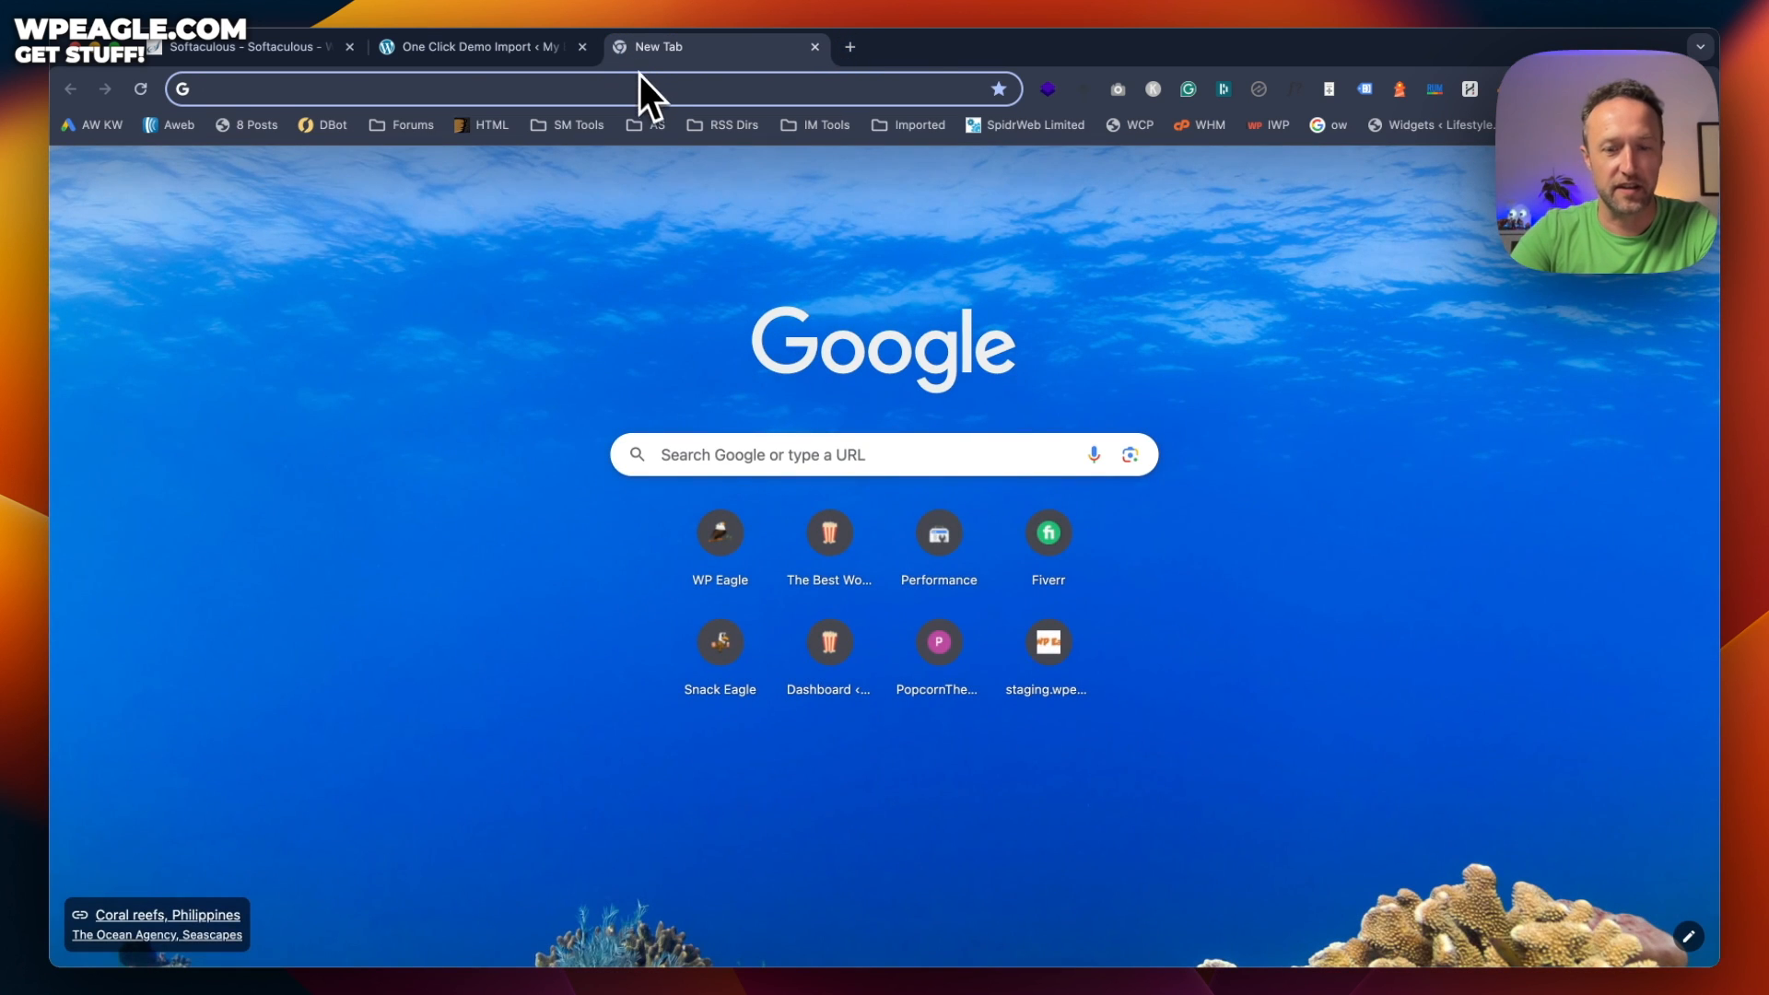
pyautogui.write('popc')
pyautogui.press('Return')
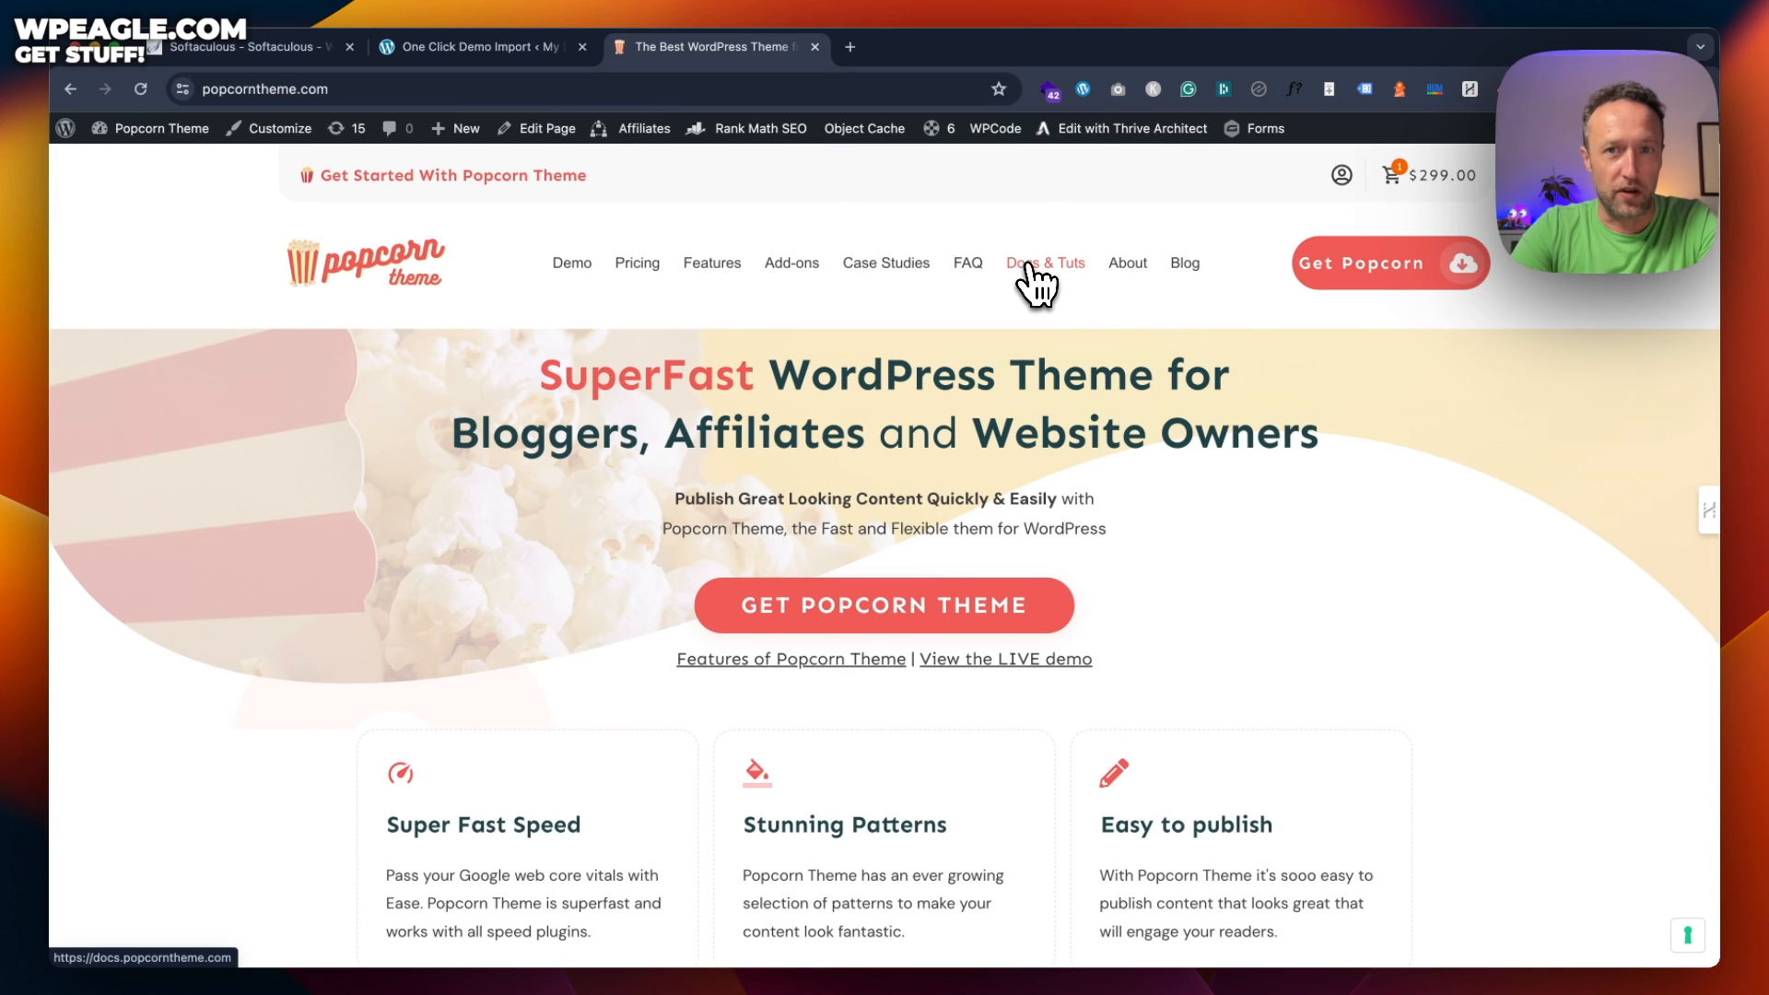
pyautogui.click(1034, 277)
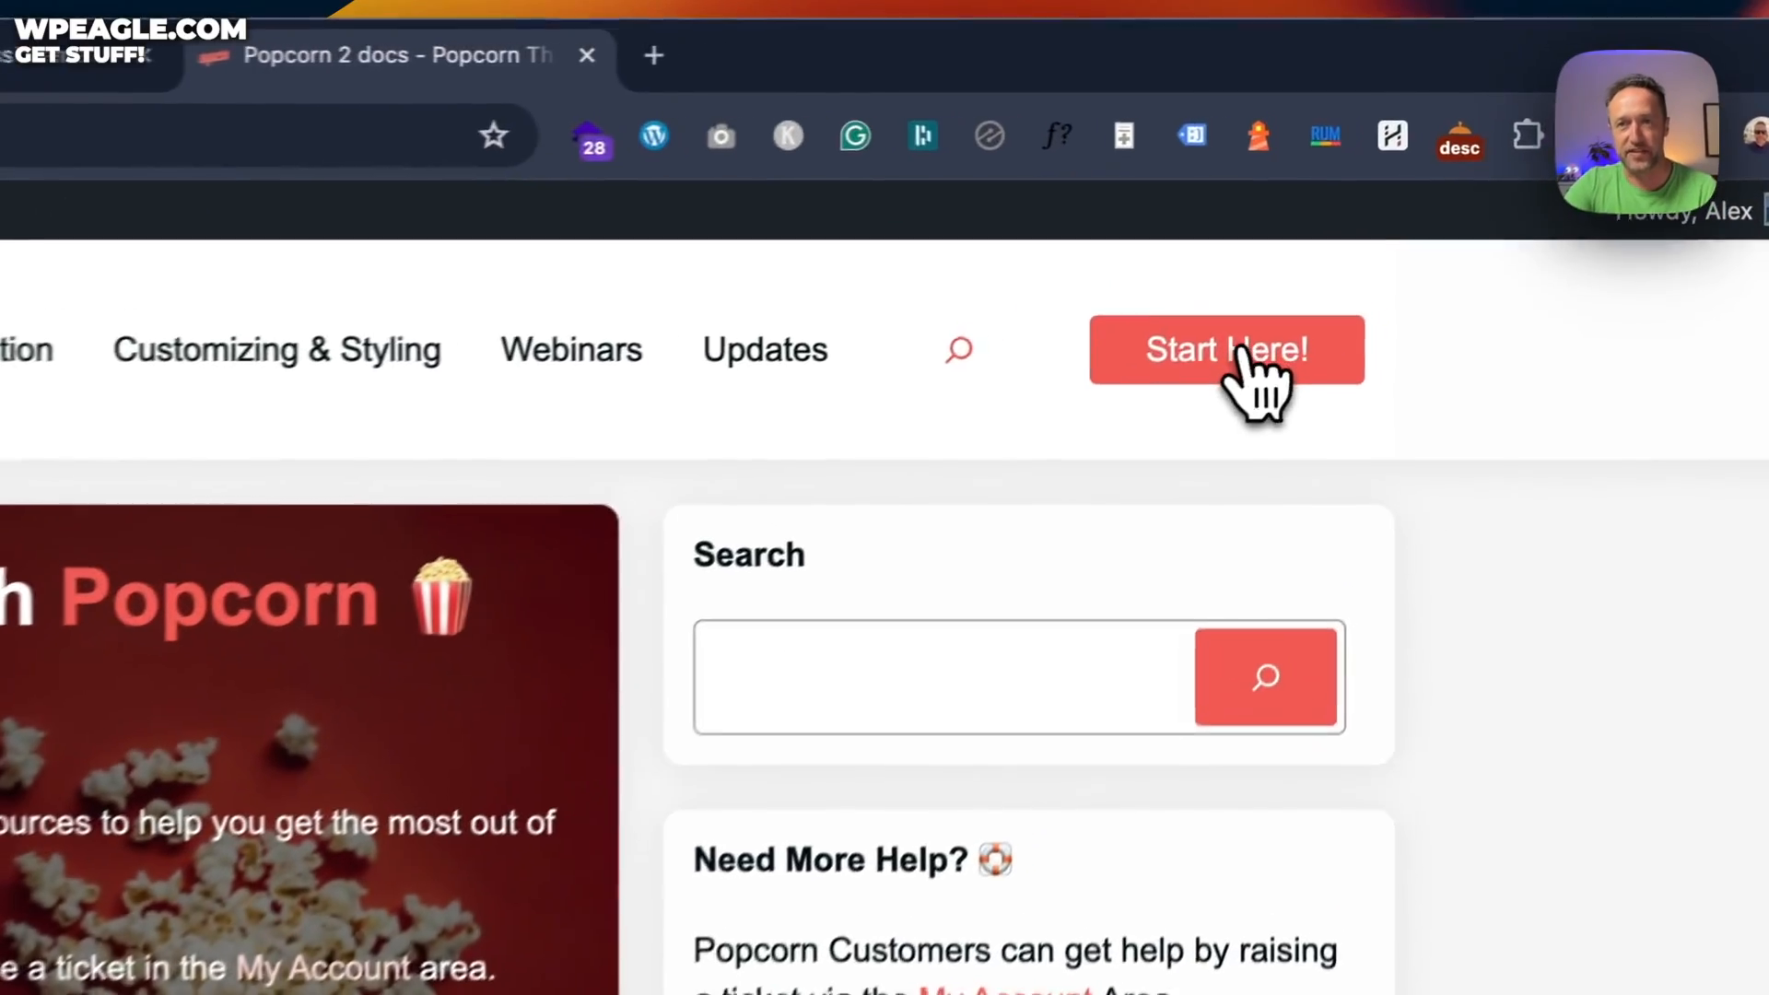
pyautogui.click(1383, 201)
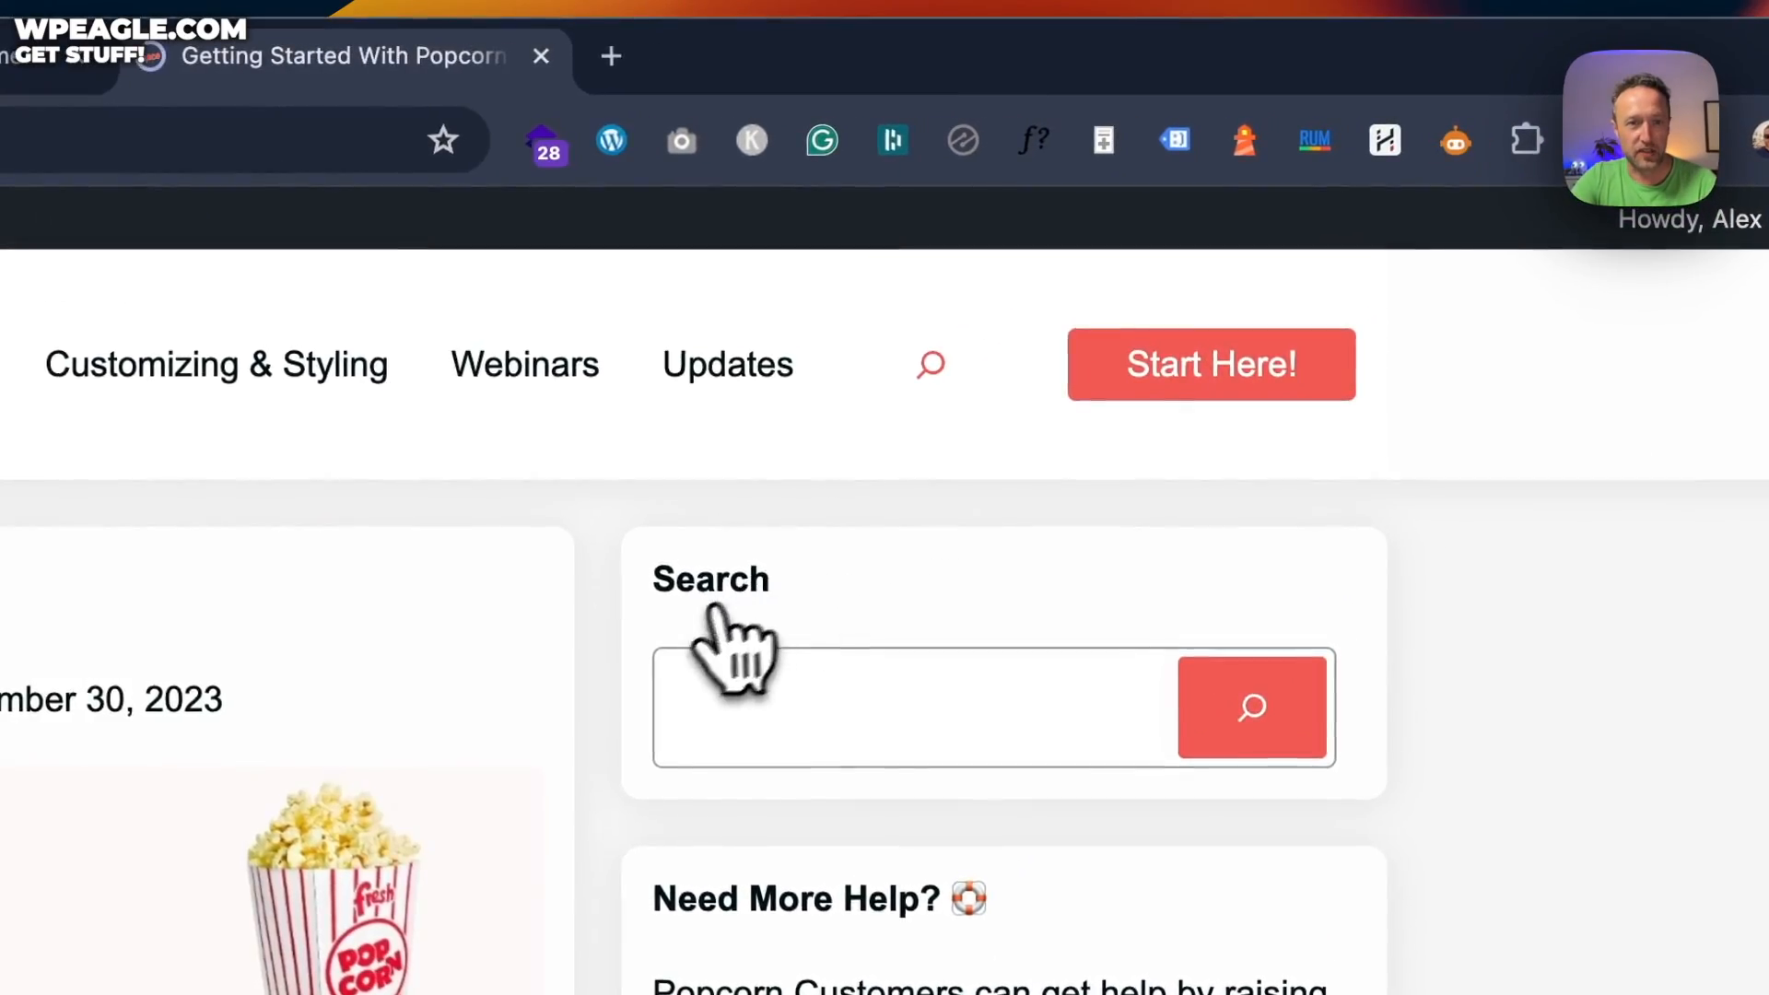
pyautogui.scroll(-15, 733, 650)
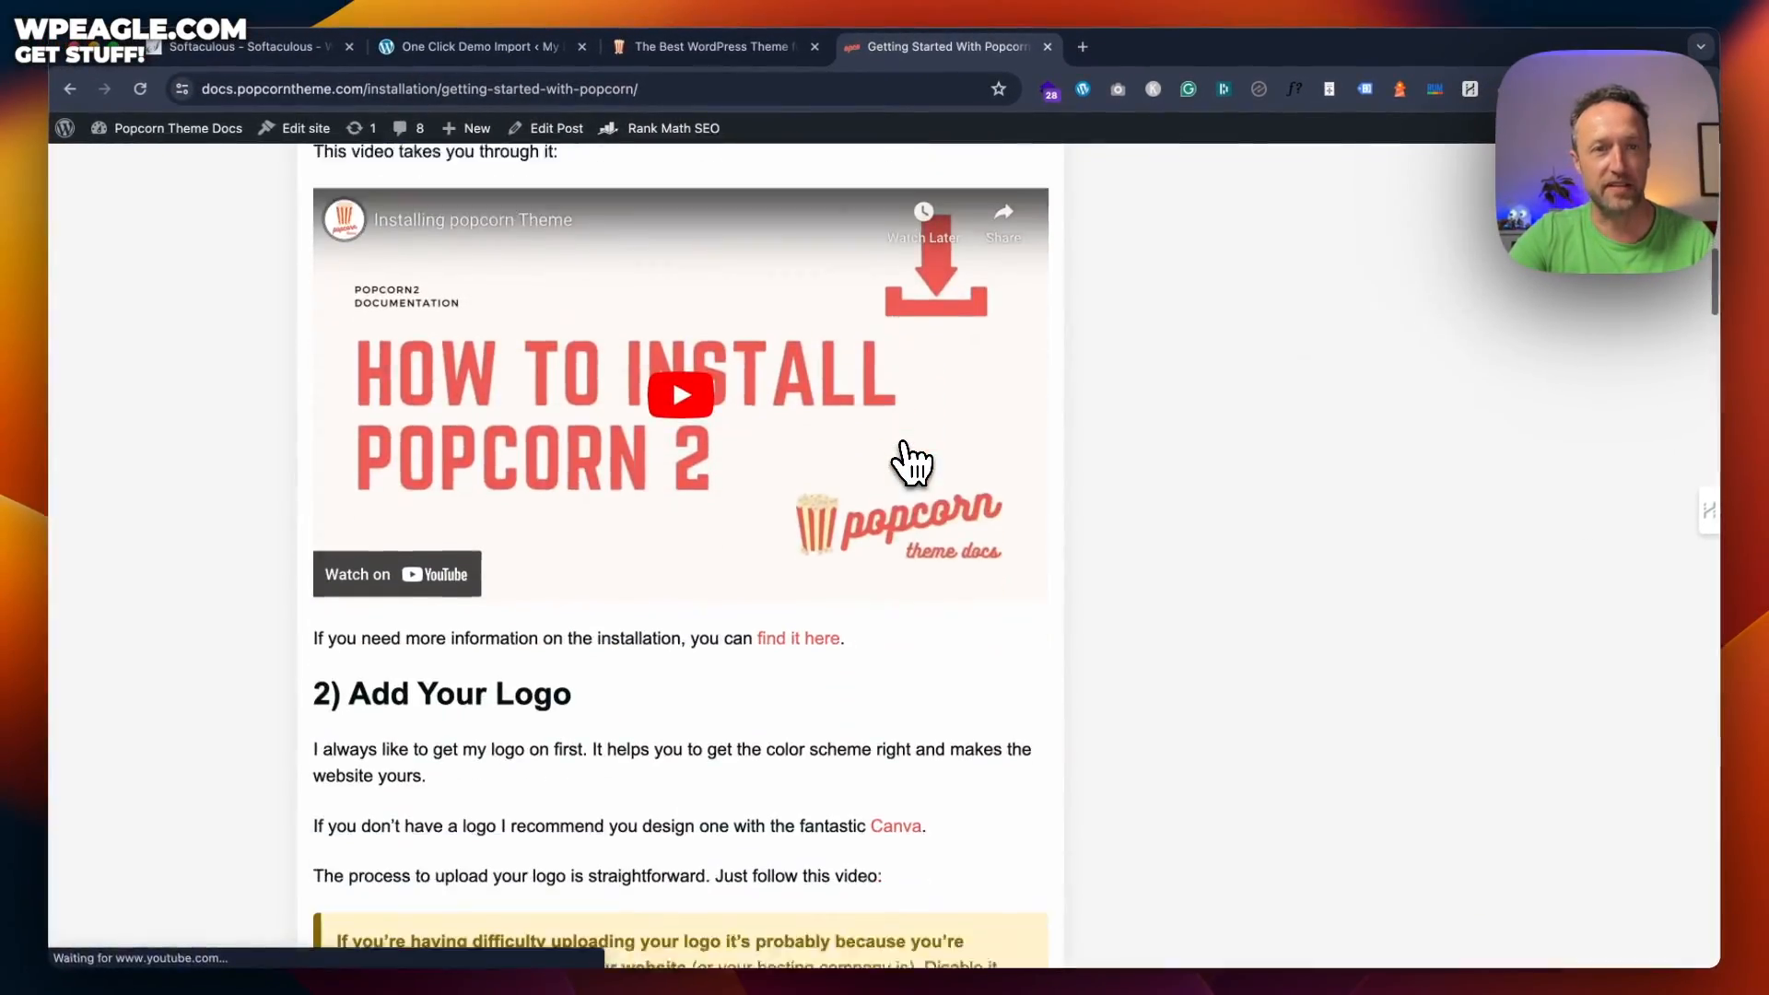
pyautogui.scroll(-15, 910, 463)
pyautogui.scroll(20, 910, 462)
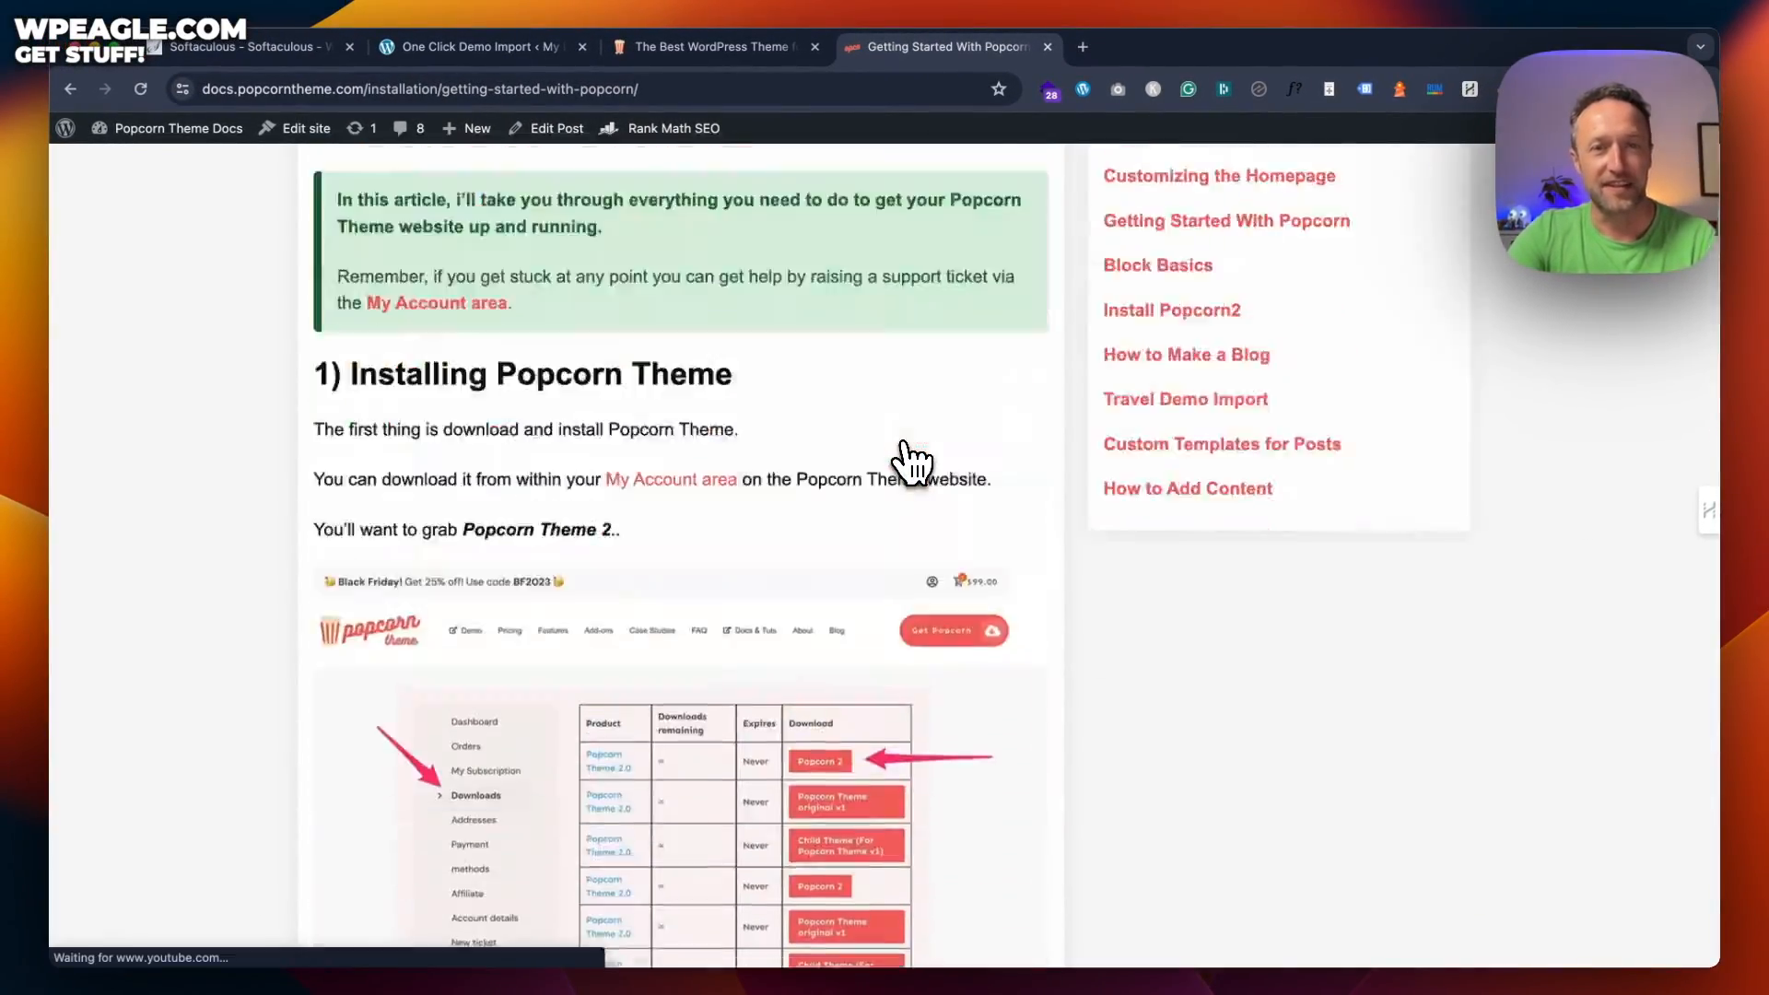
pyautogui.scroll(8, 910, 462)
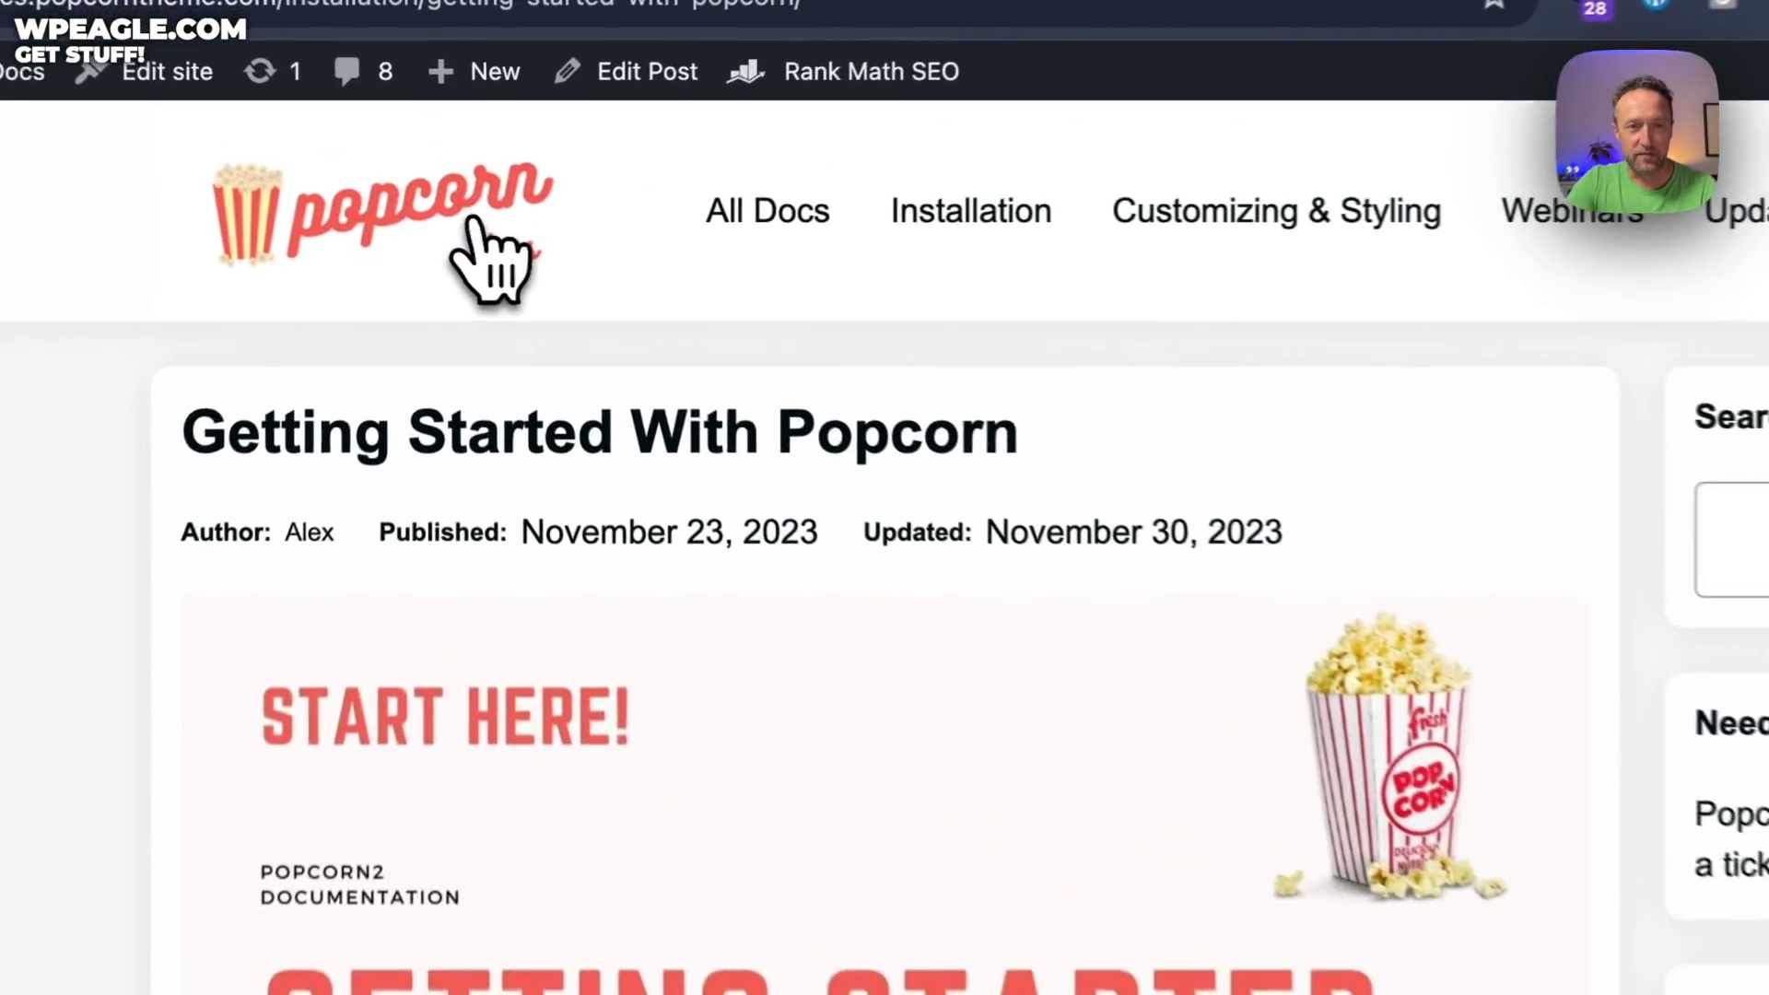
# Open the Travel Demo Import article from the docs homepage
pyautogui.click(474, 198)
pyautogui.scroll(-10, 959, 387)
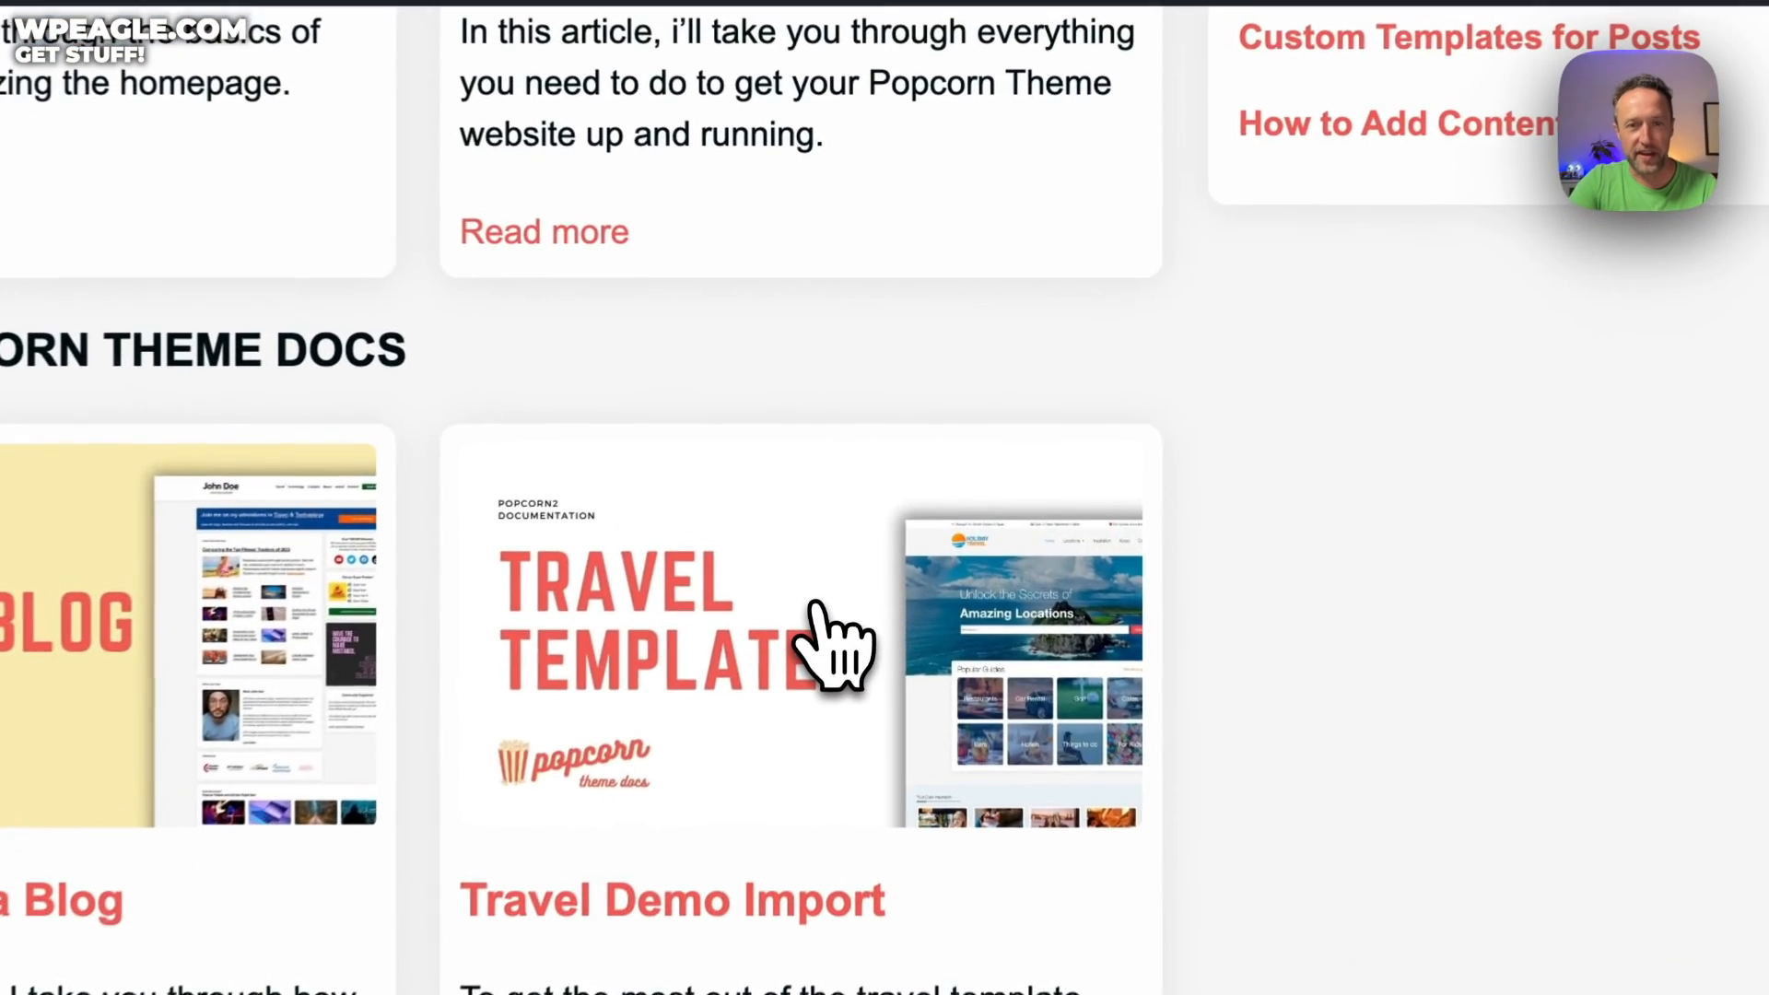
pyautogui.click(822, 640)
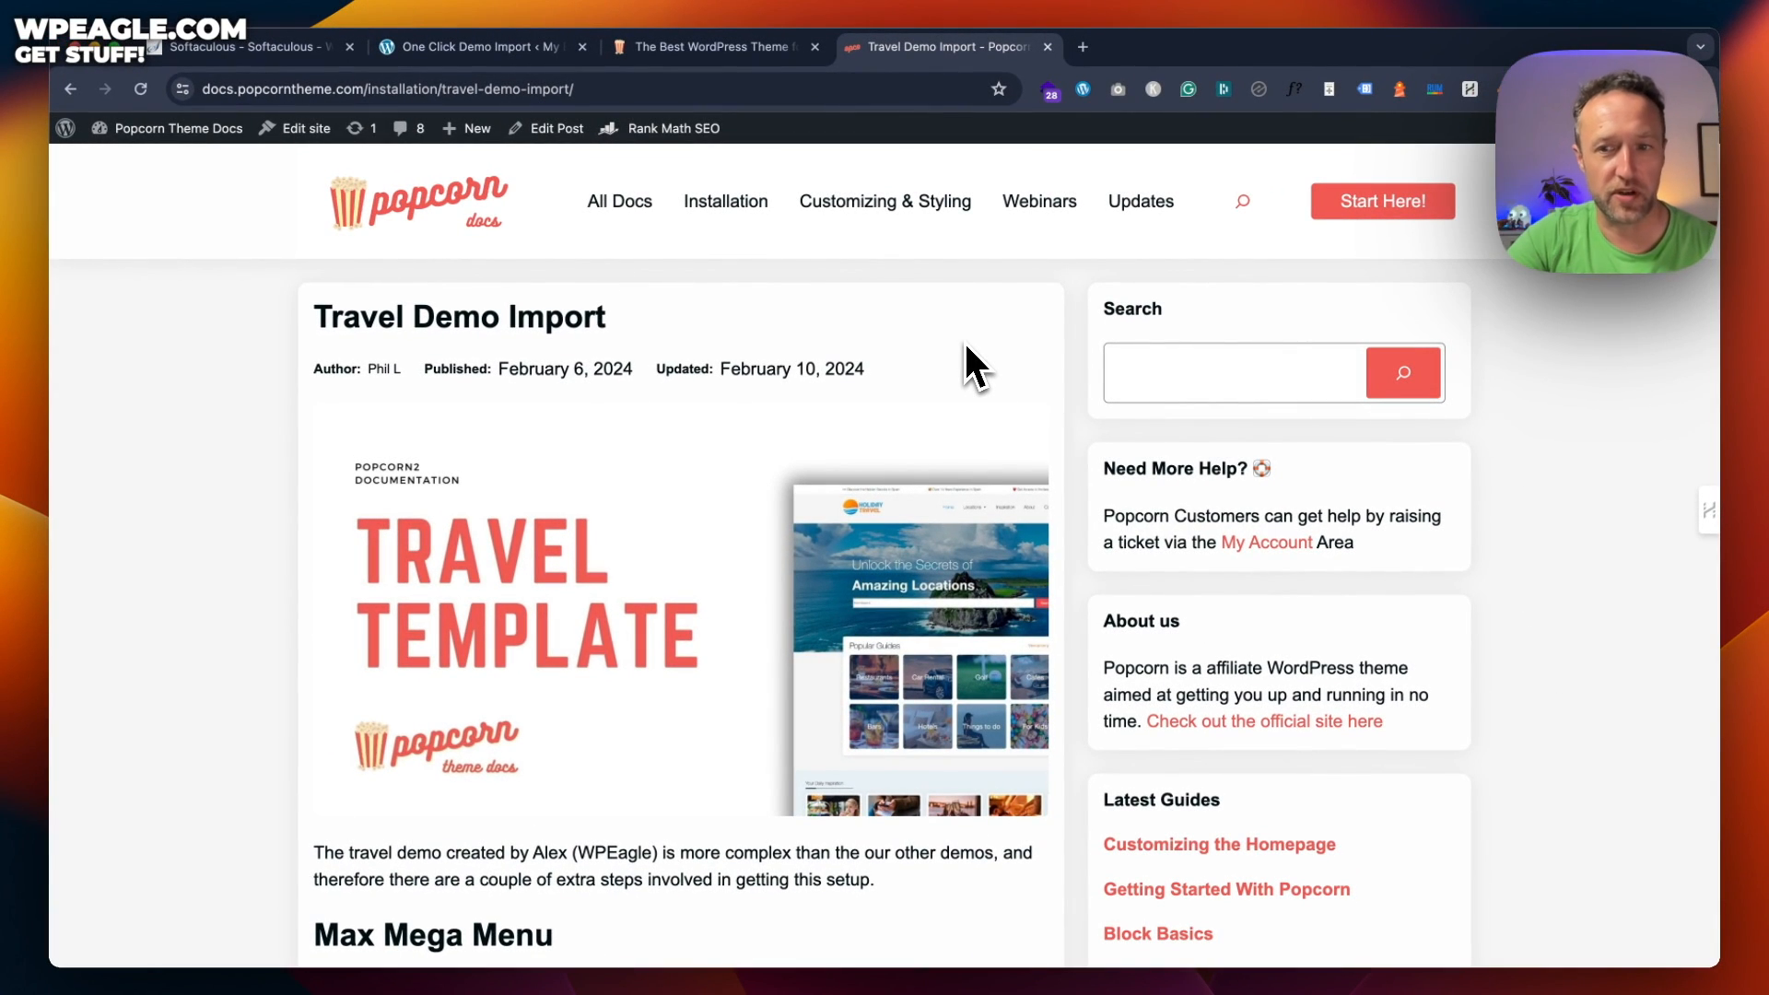
pyautogui.scroll(-7, 907, 330)
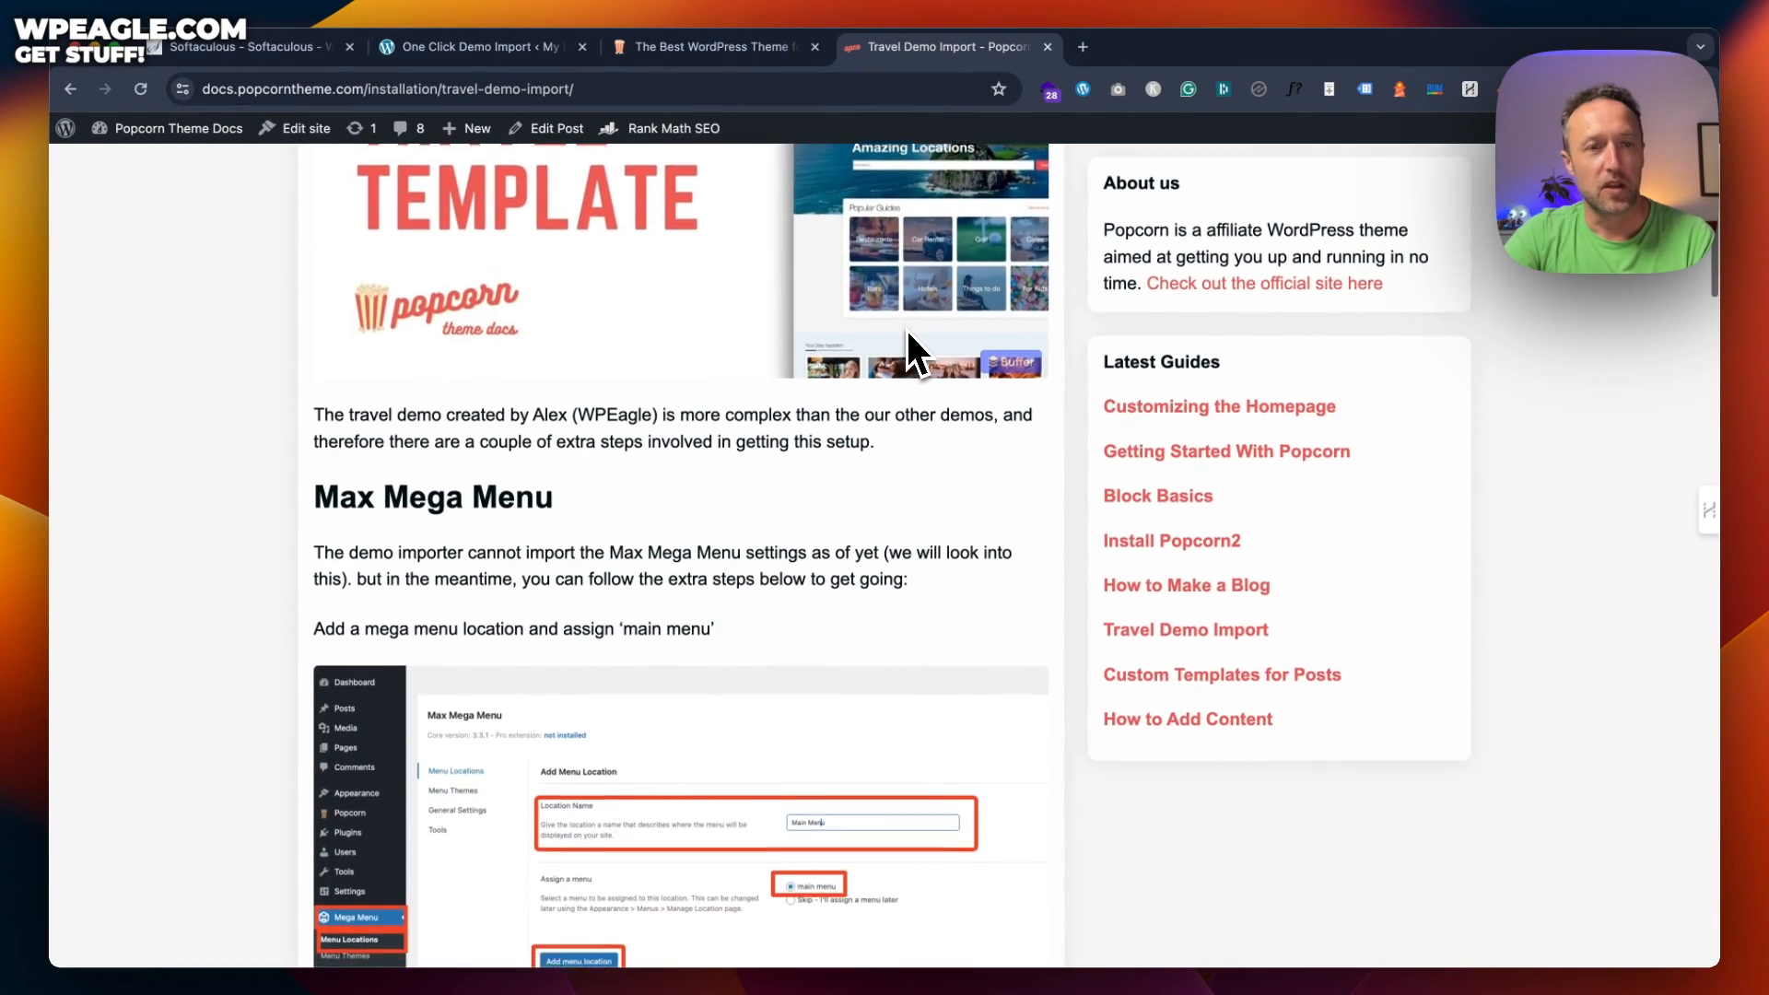
pyautogui.scroll(-1, 907, 355)
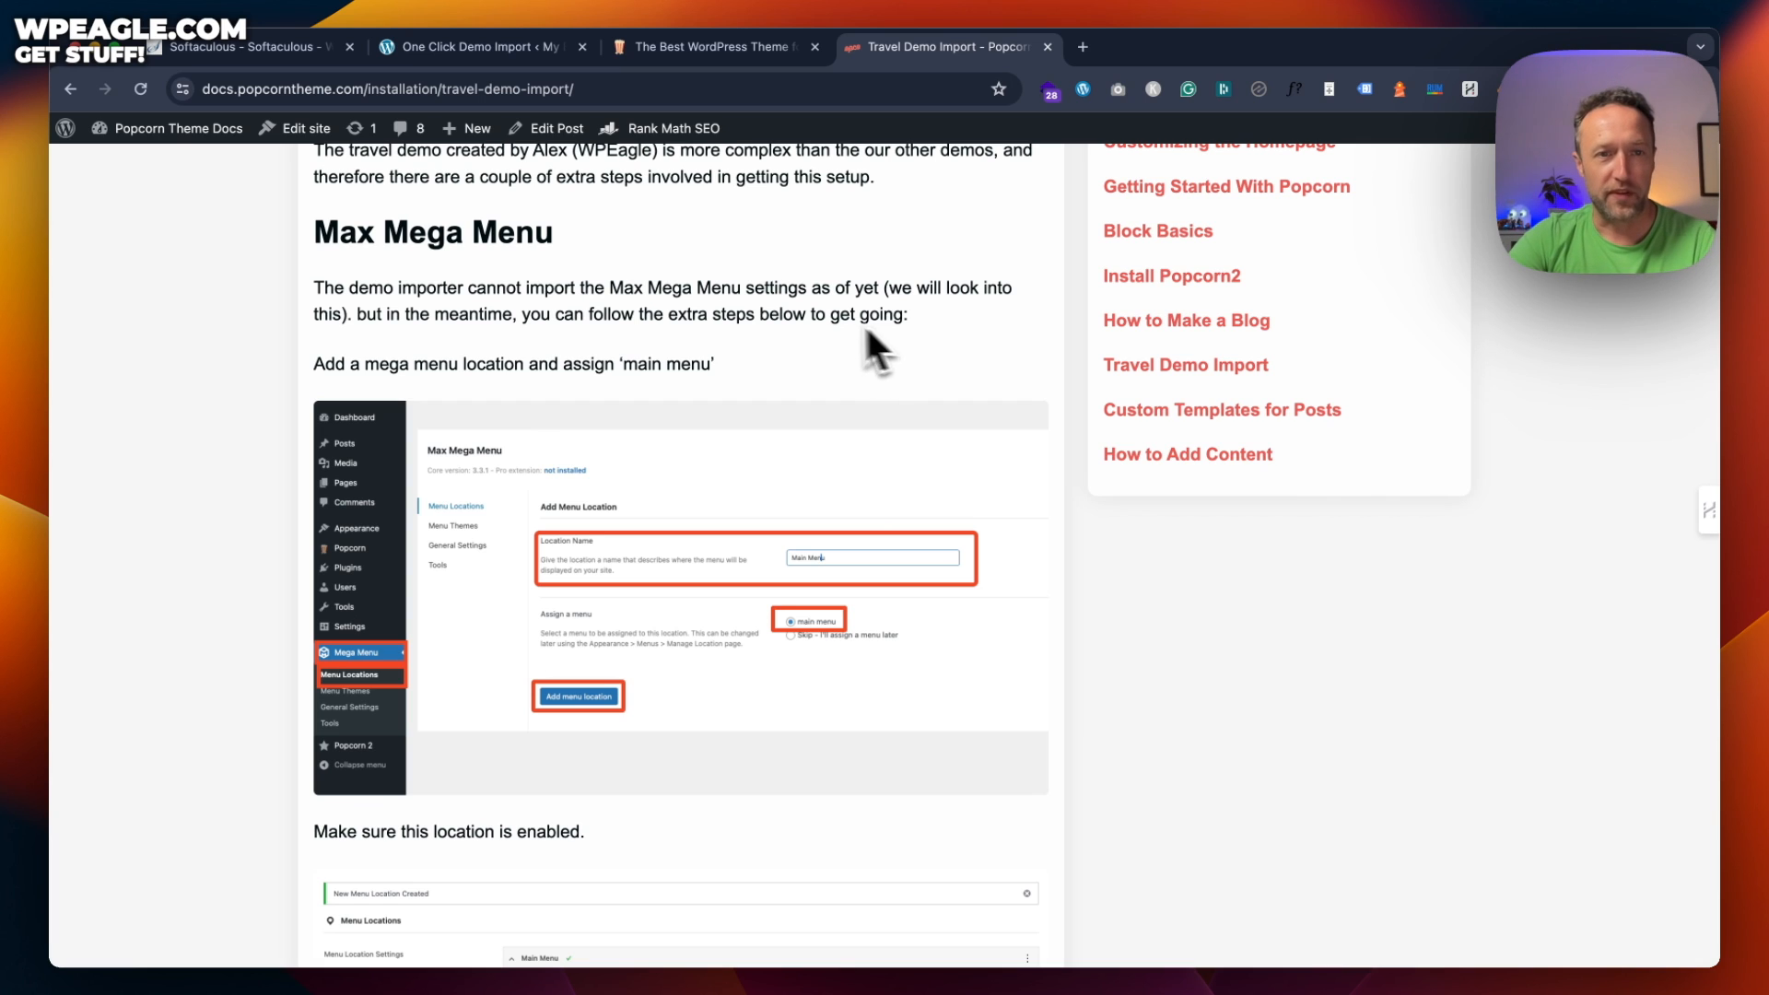
pyautogui.scroll(-12, 582, 276)
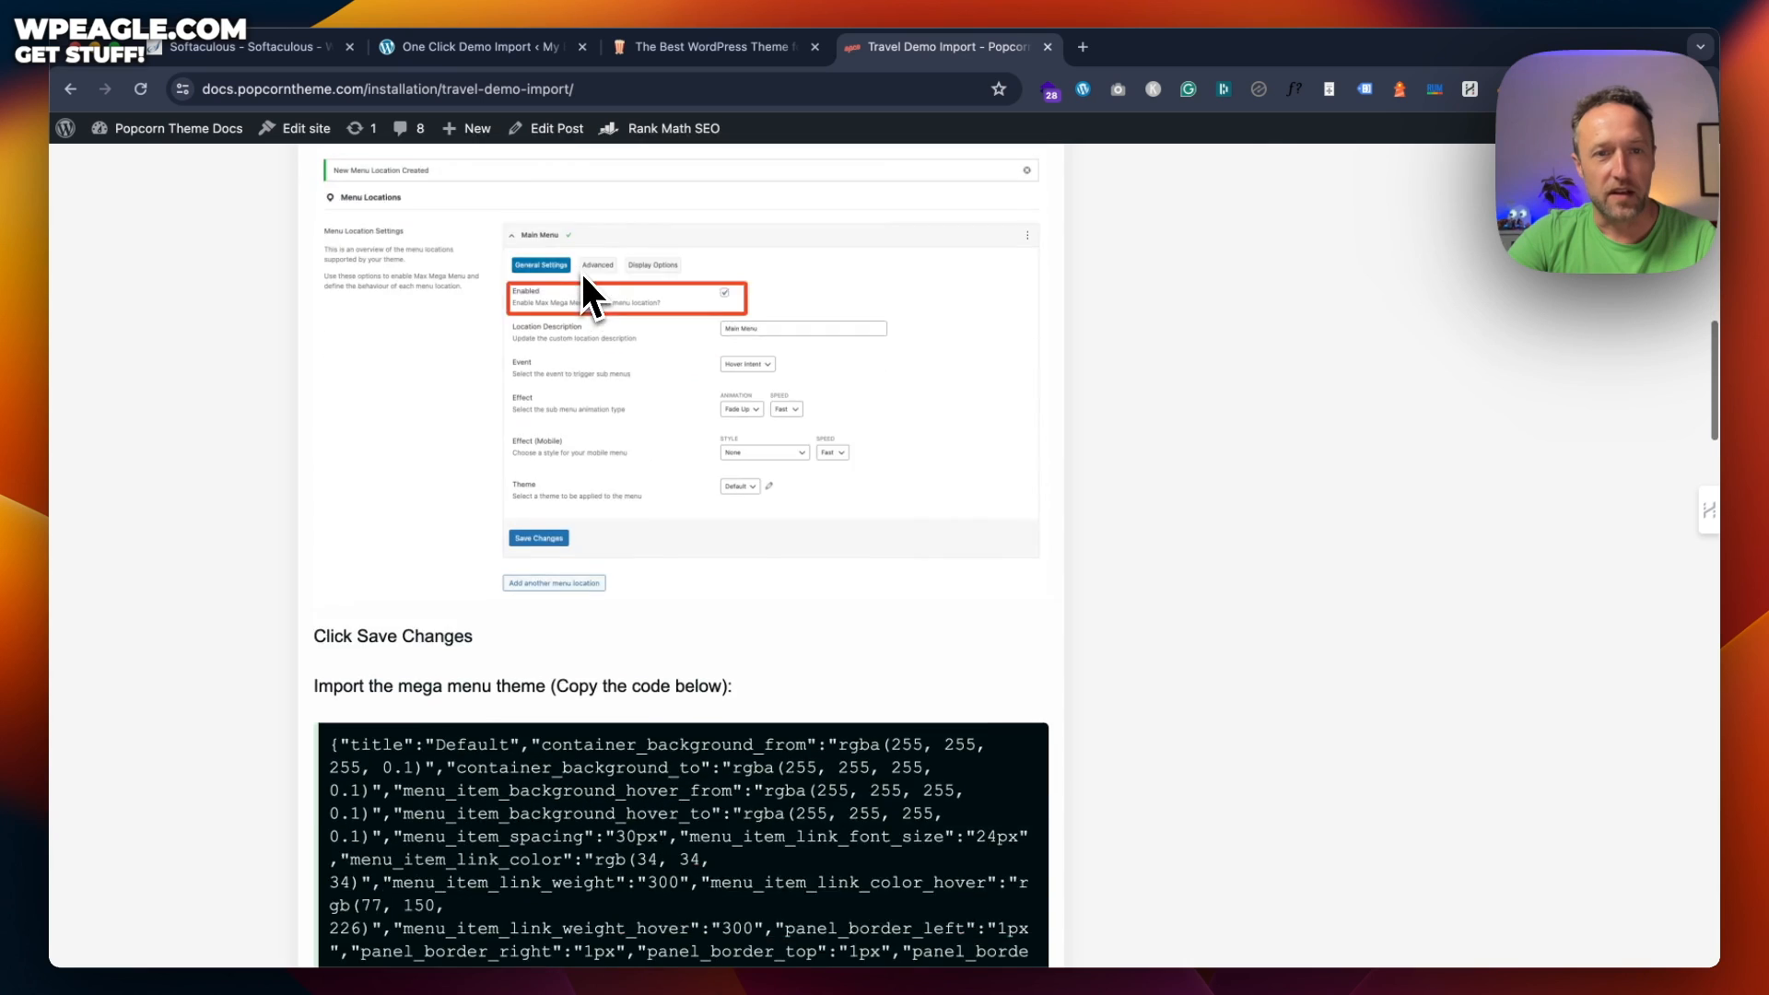
pyautogui.scroll(3, 583, 271)
pyautogui.scroll(-4, 582, 269)
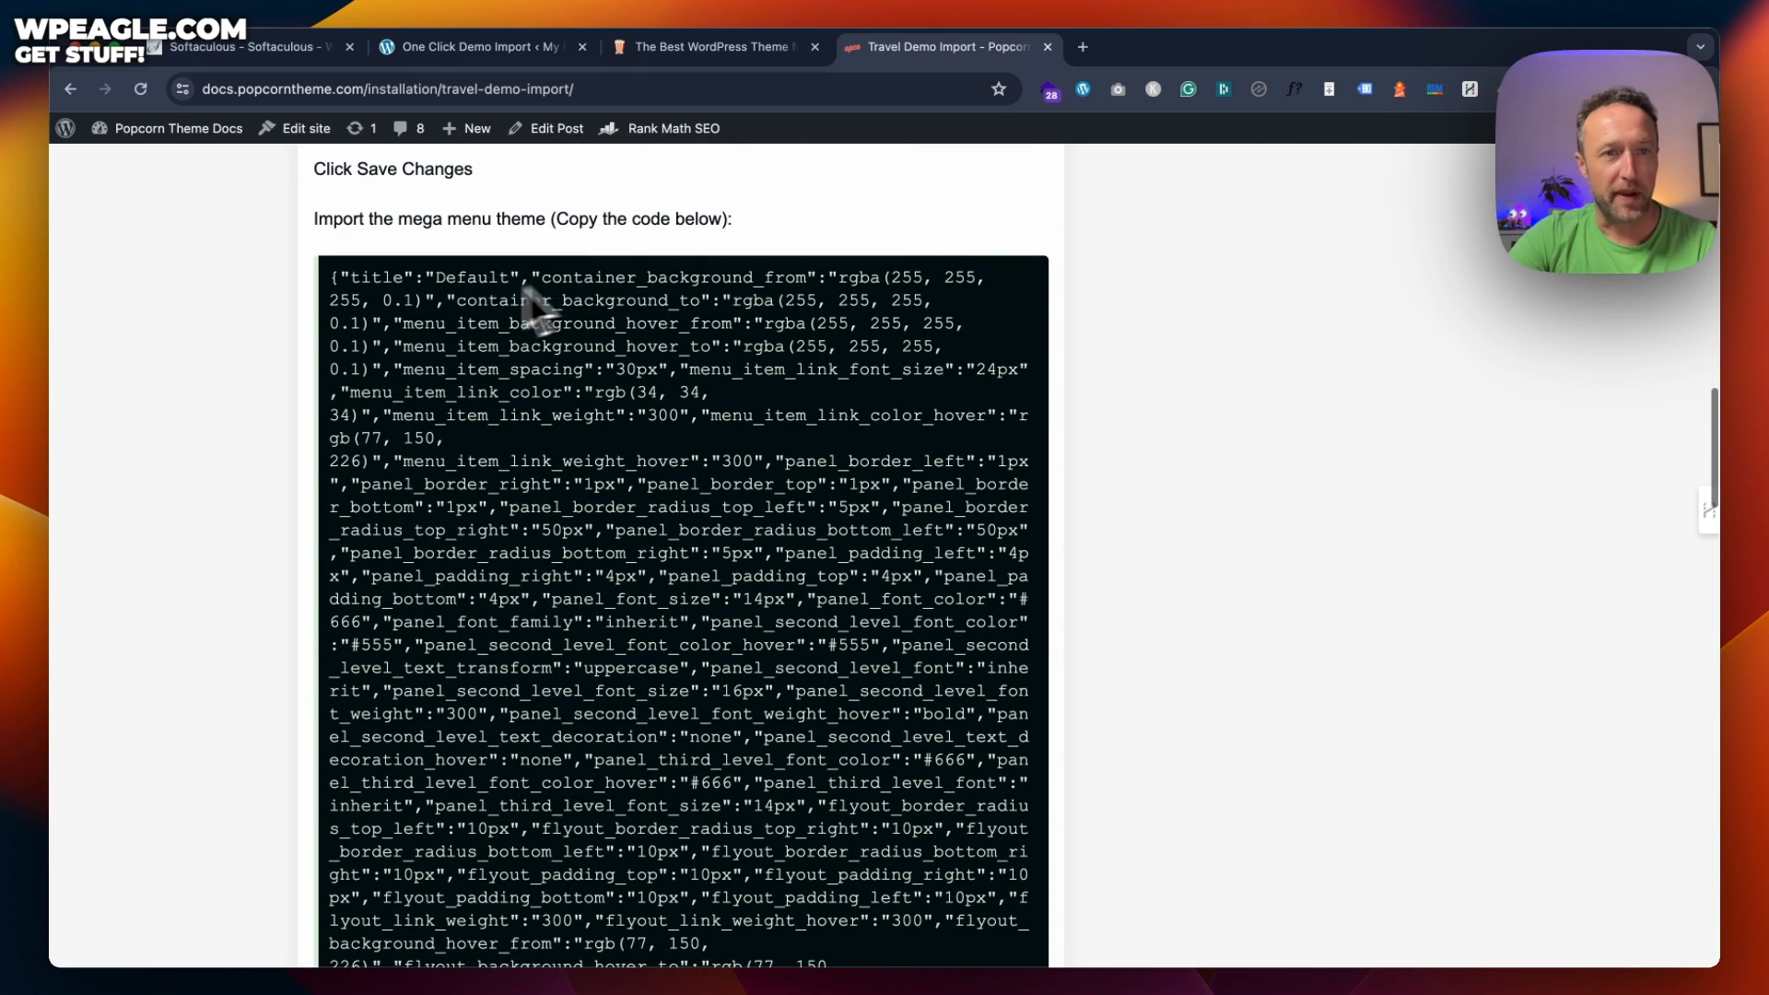
# Select the mega menu theme JSON code block in the article
pyautogui.moveTo(332, 274); pyautogui.dragTo(620, 738)
pyautogui.scroll(-20, 590, 746)
pyautogui.click(656, 263)
pyautogui.scroll(20, 672, 127)
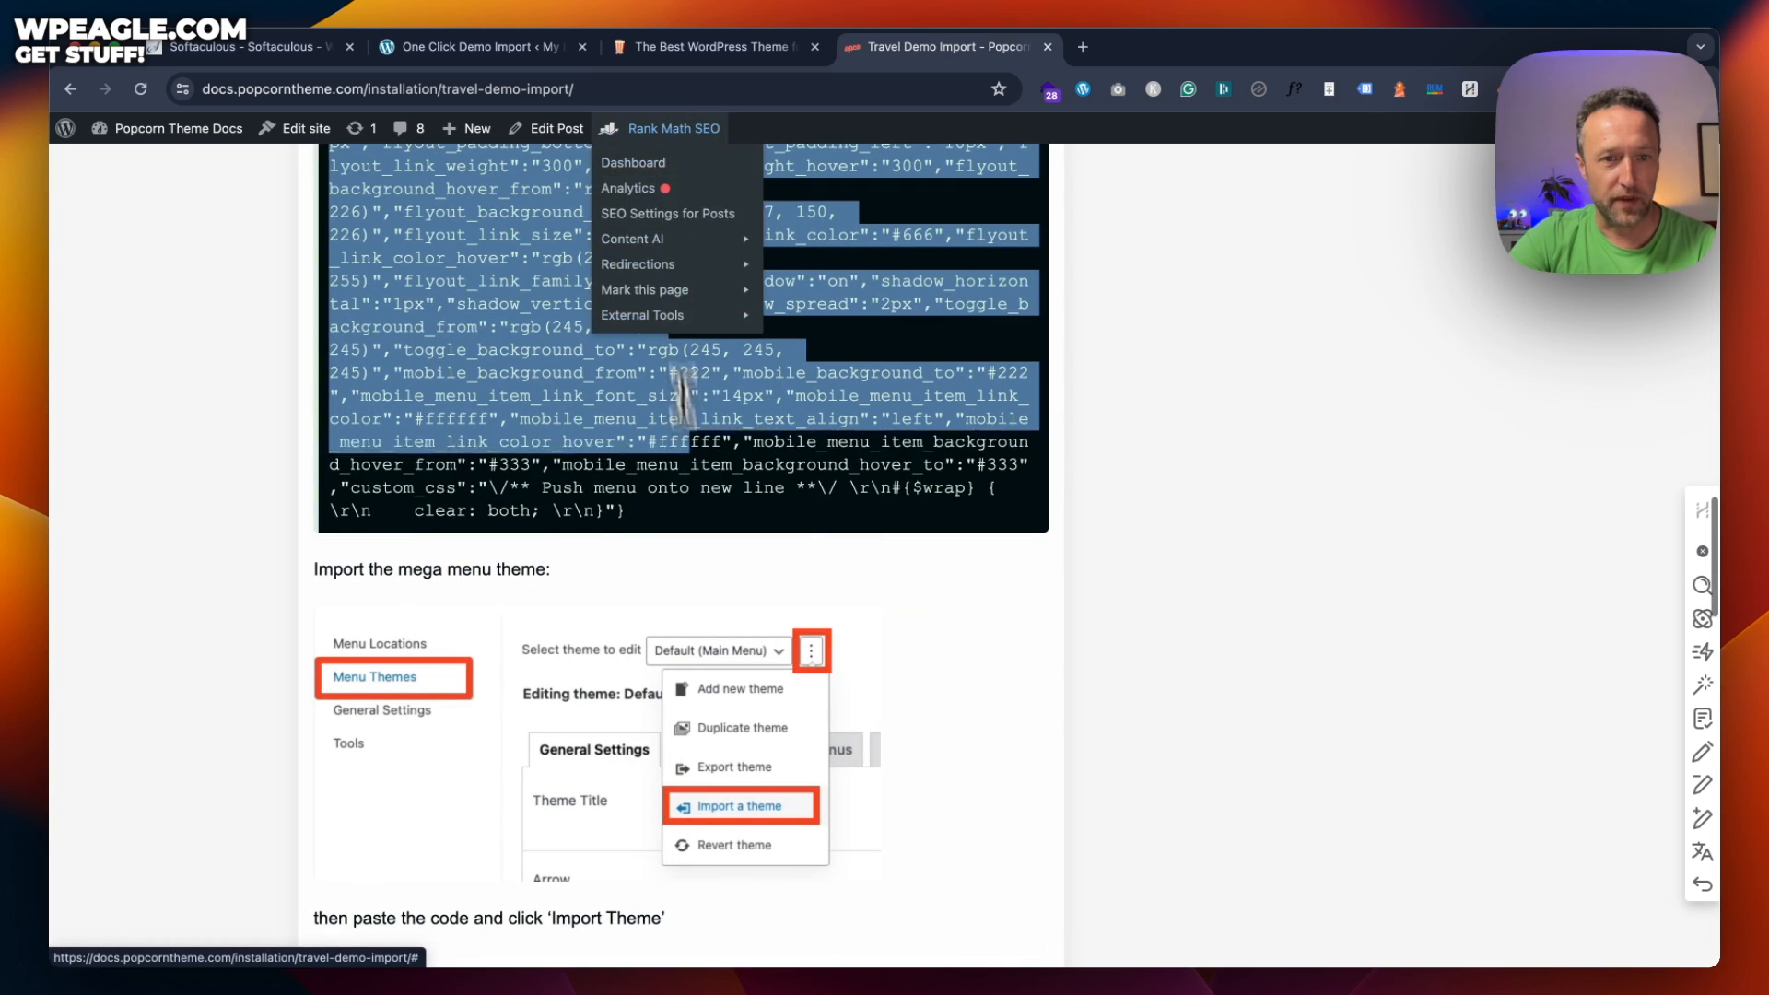
pyautogui.click(775, 514)
pyautogui.scroll(15, 776, 514)
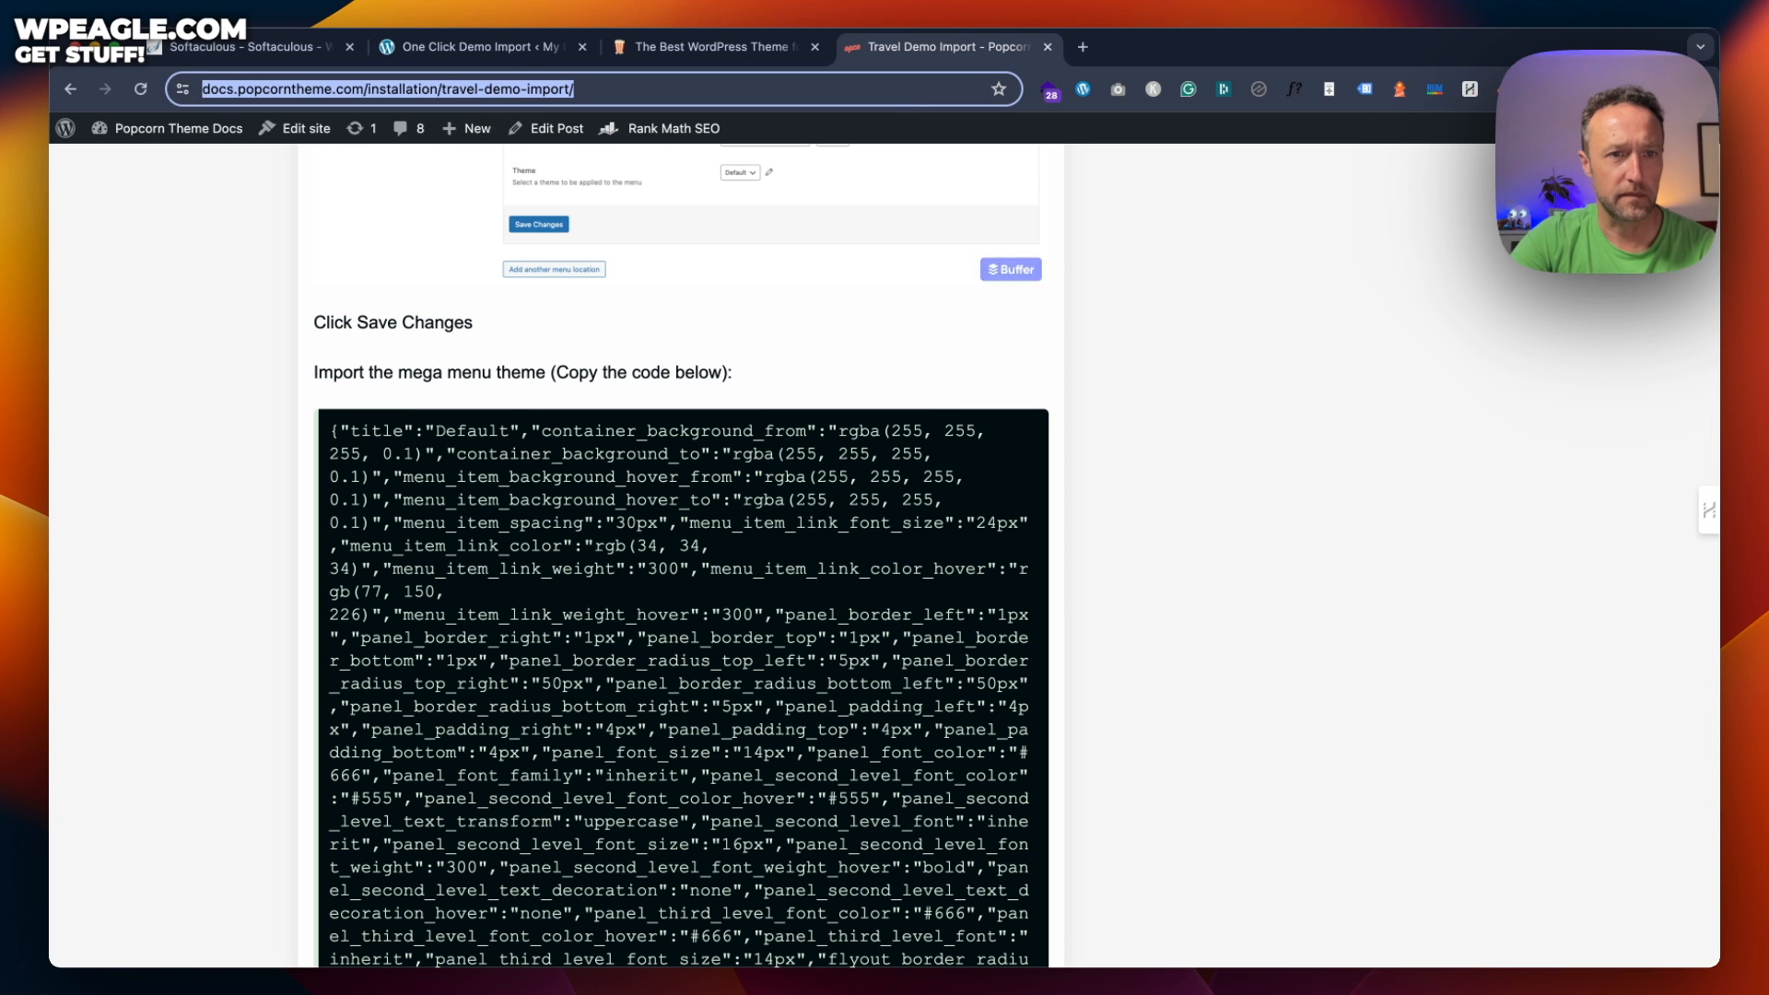
pyautogui.moveTo(330, 426); pyautogui.dragTo(693, 529)
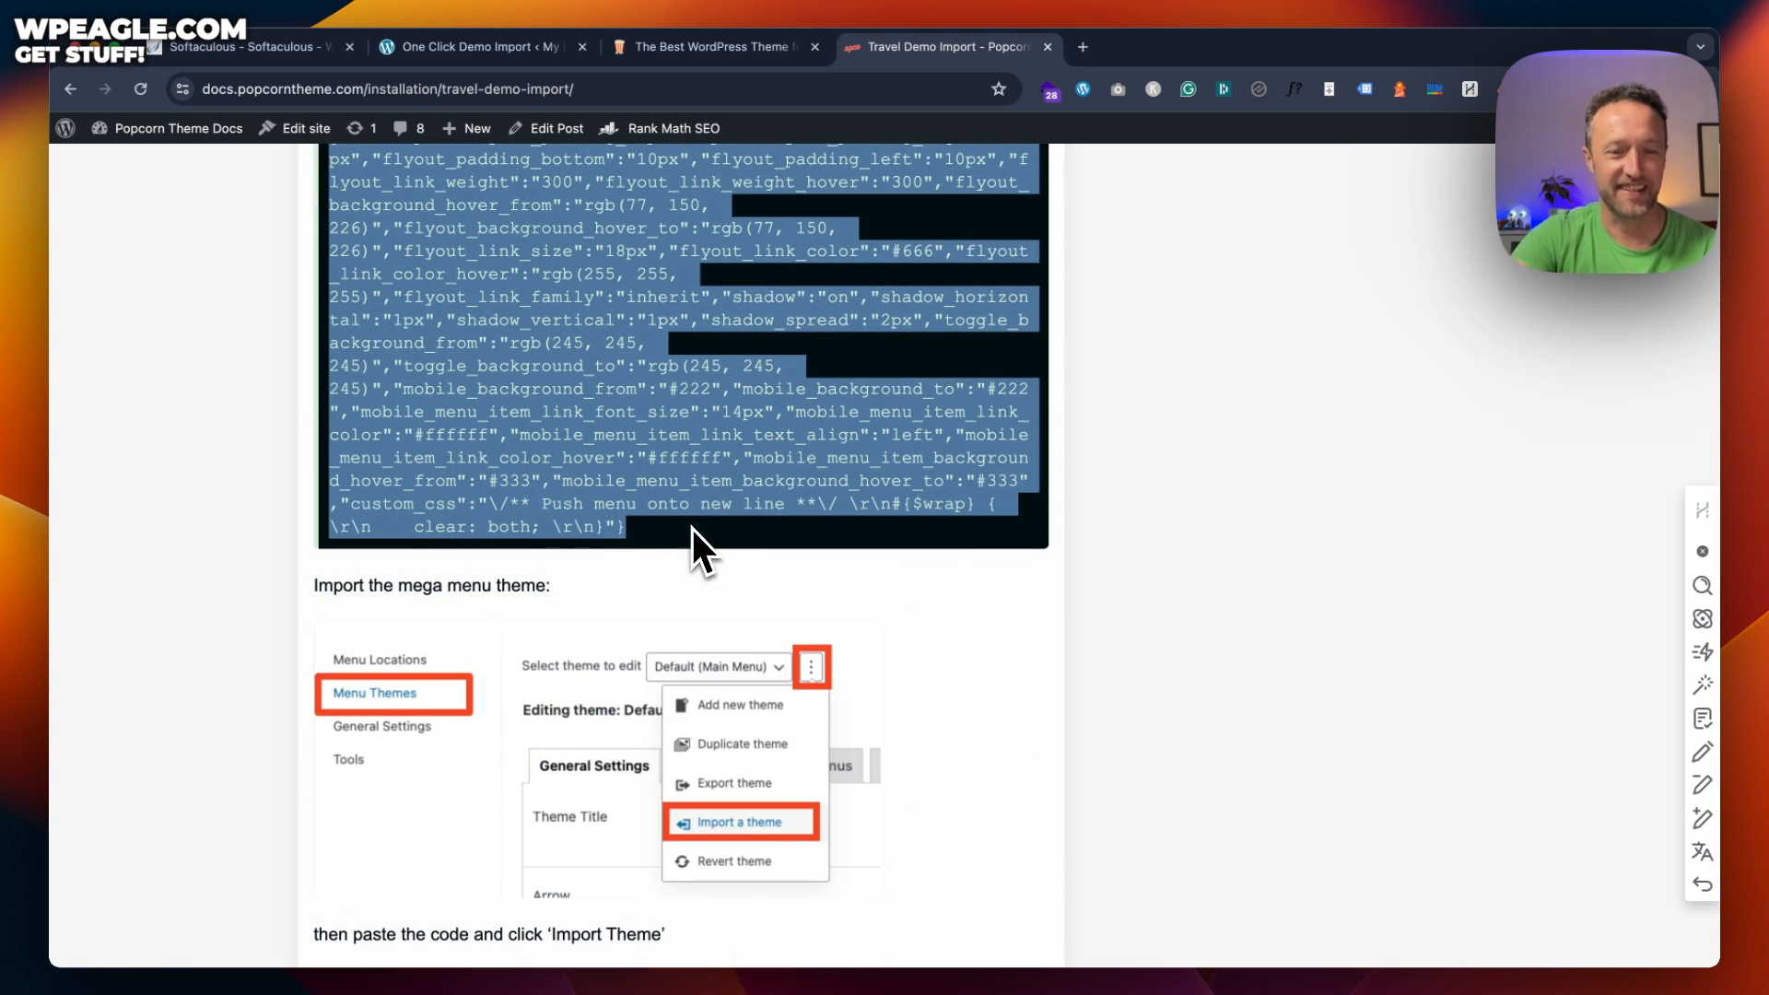
pyautogui.scroll(15, 691, 525)
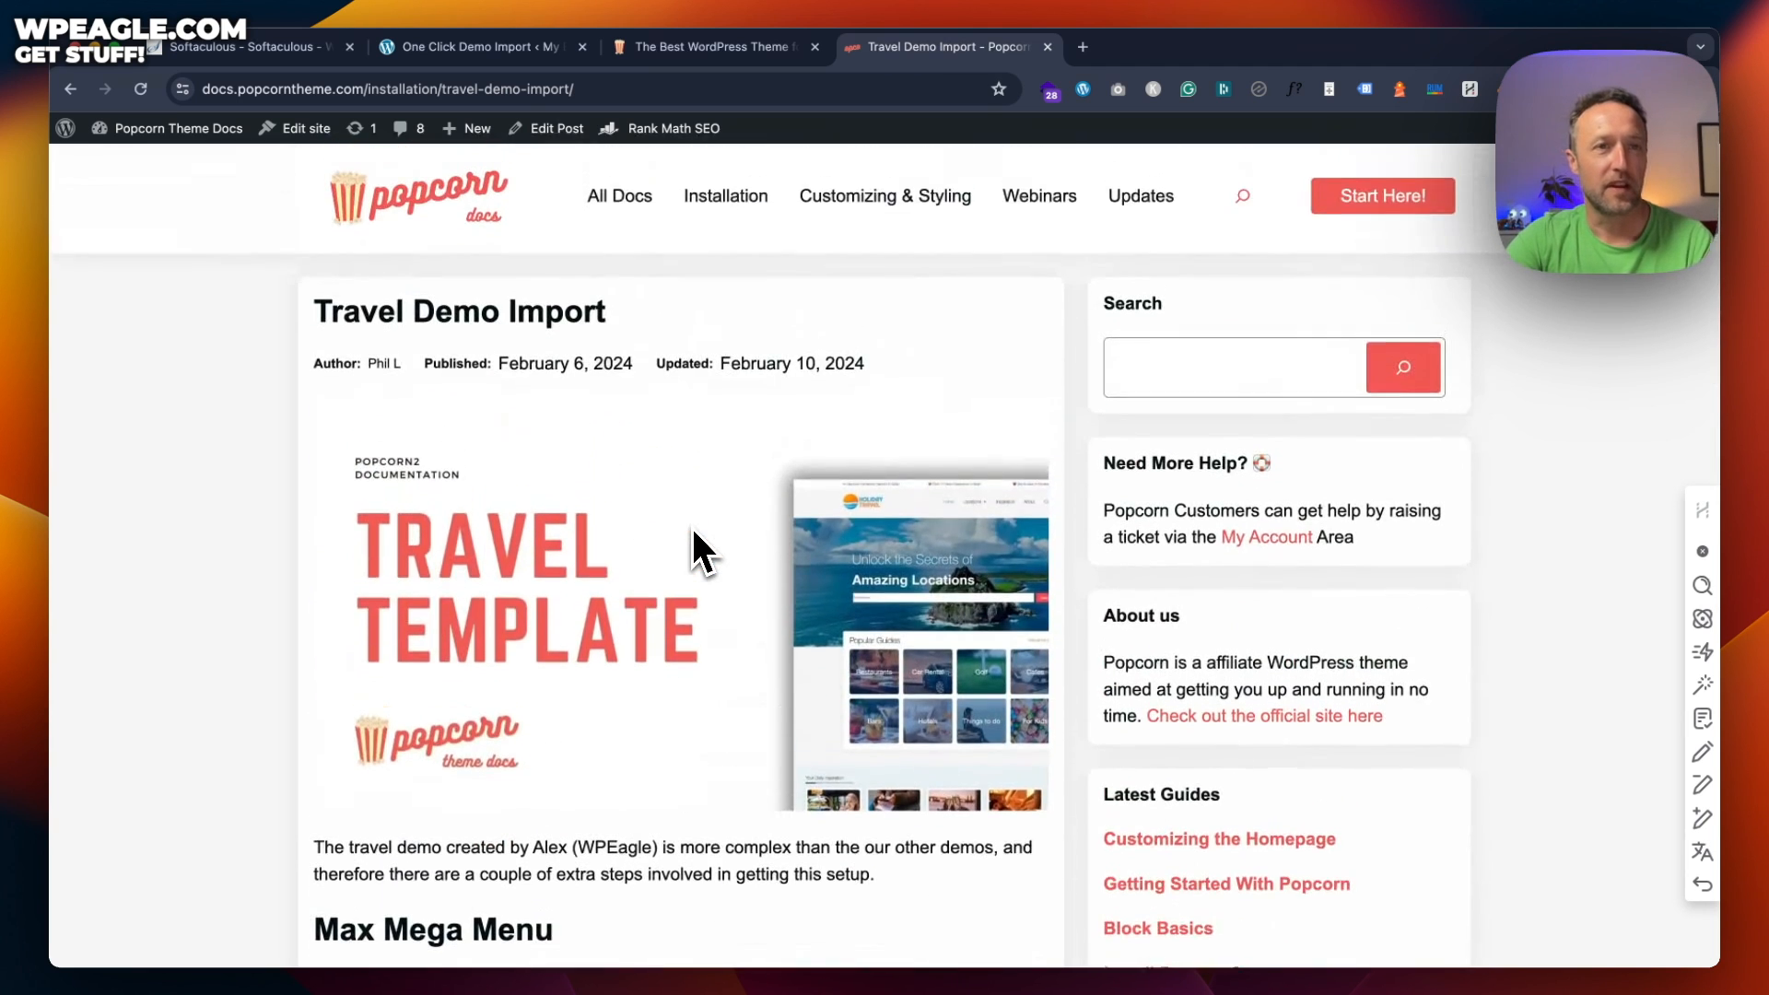
pyautogui.click(649, 44)
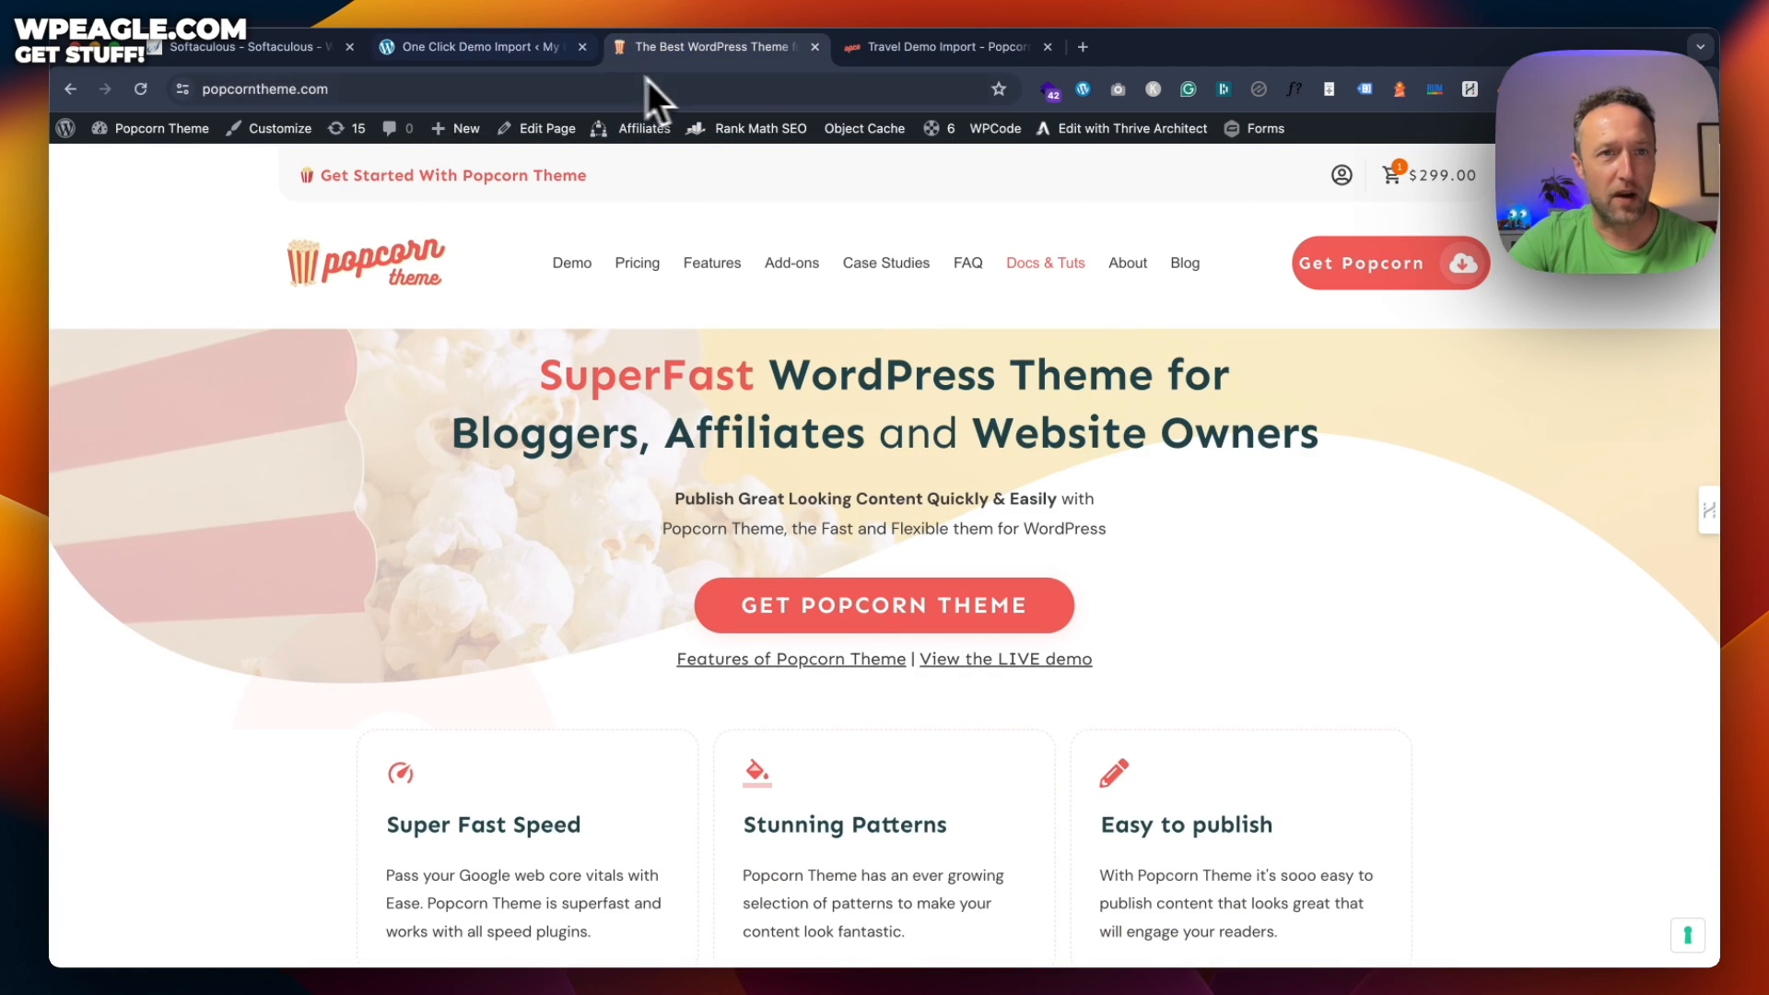
# Add a Main Menu mega menu location using the main menu, enable it and save
pyautogui.click(533, 51)
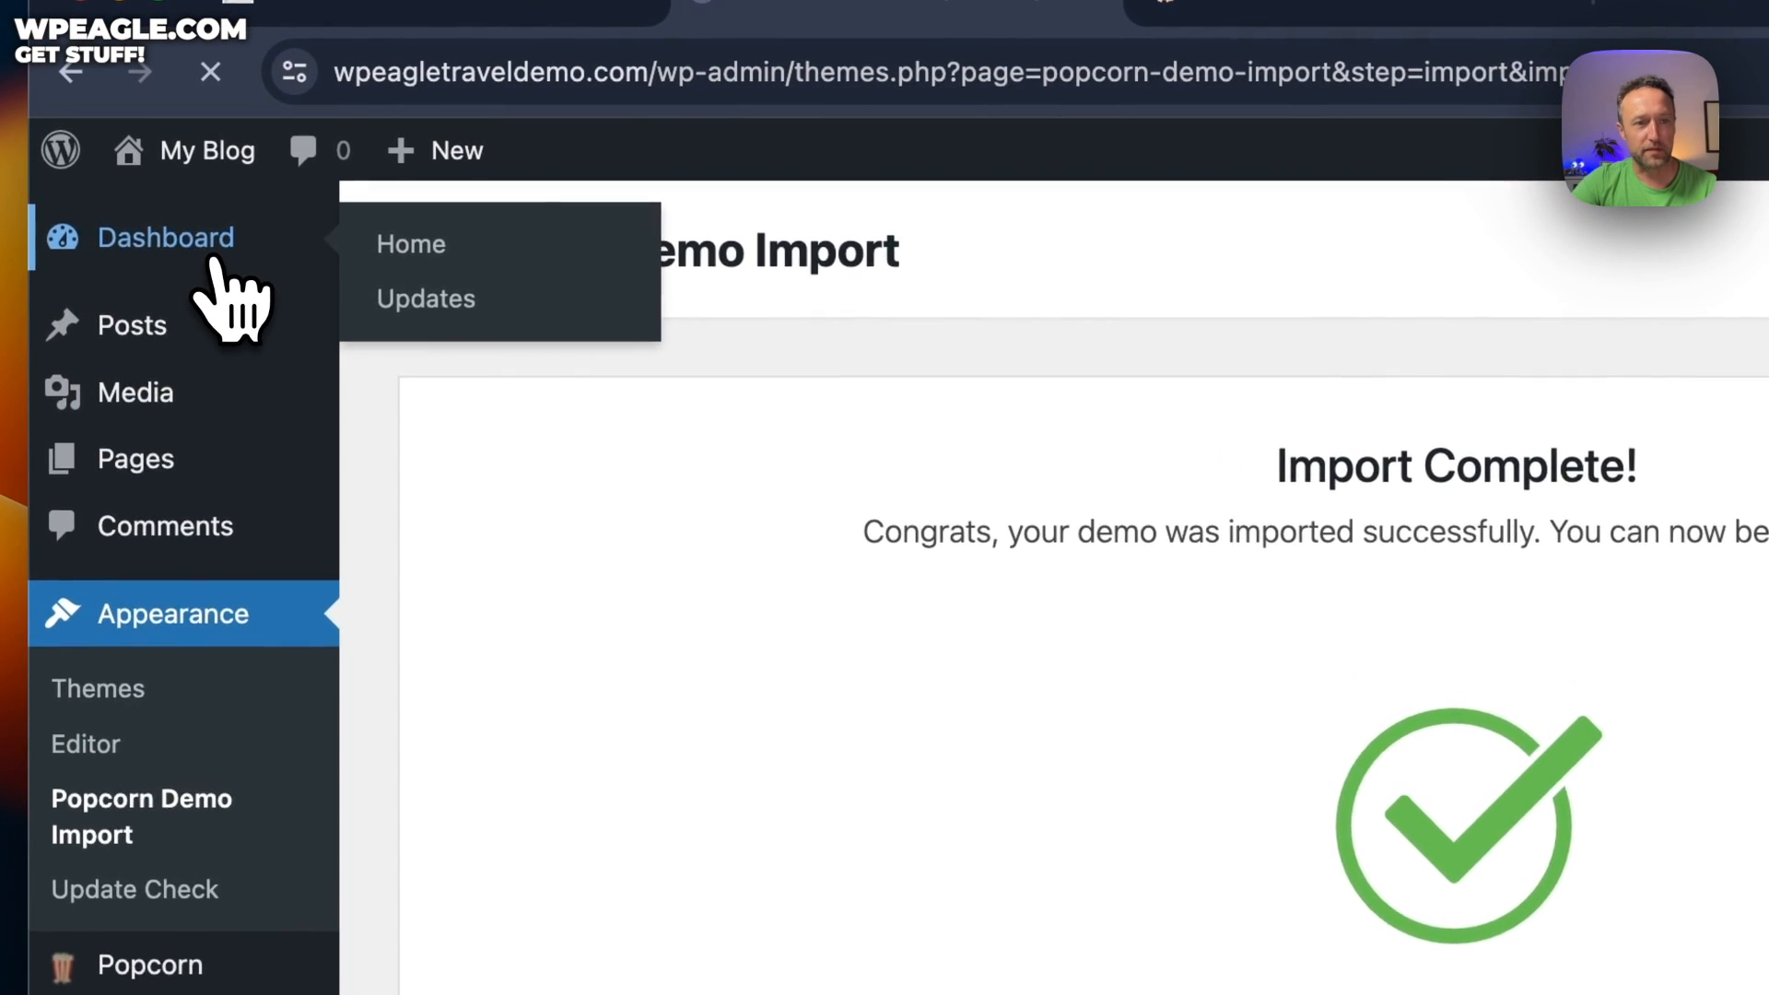
pyautogui.click(175, 217)
pyautogui.moveTo(194, 613)
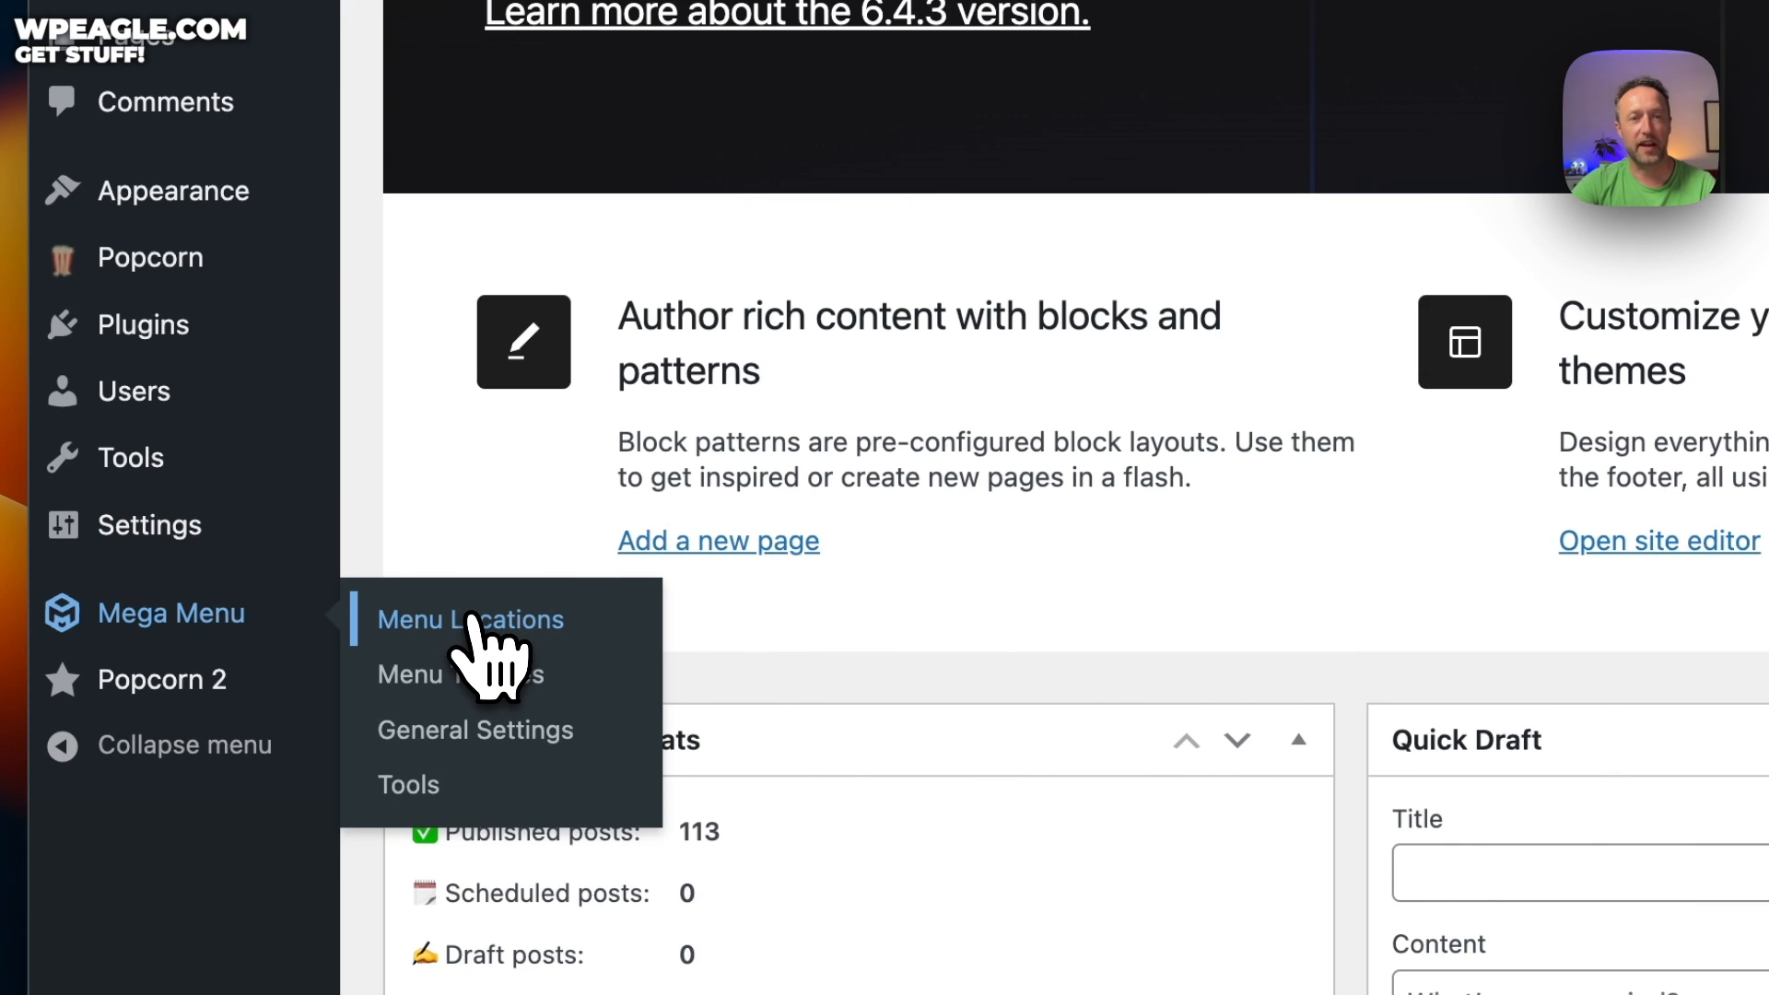
pyautogui.click(470, 617)
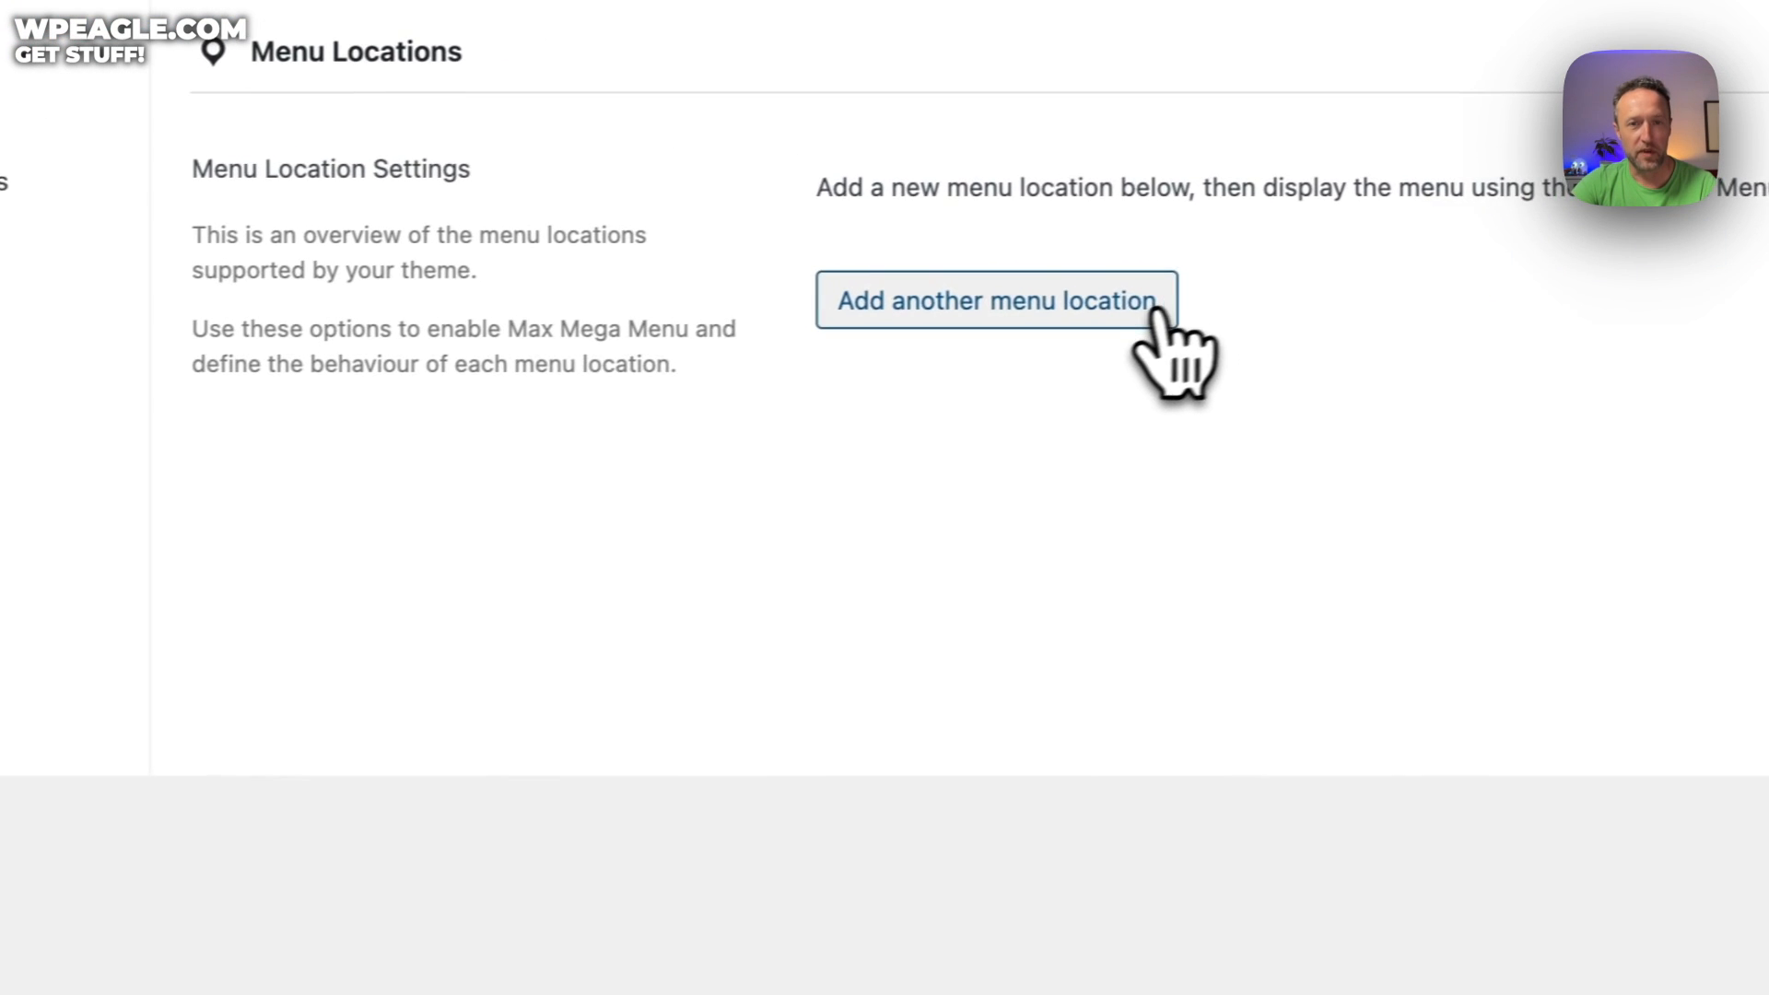
pyautogui.click(1090, 318)
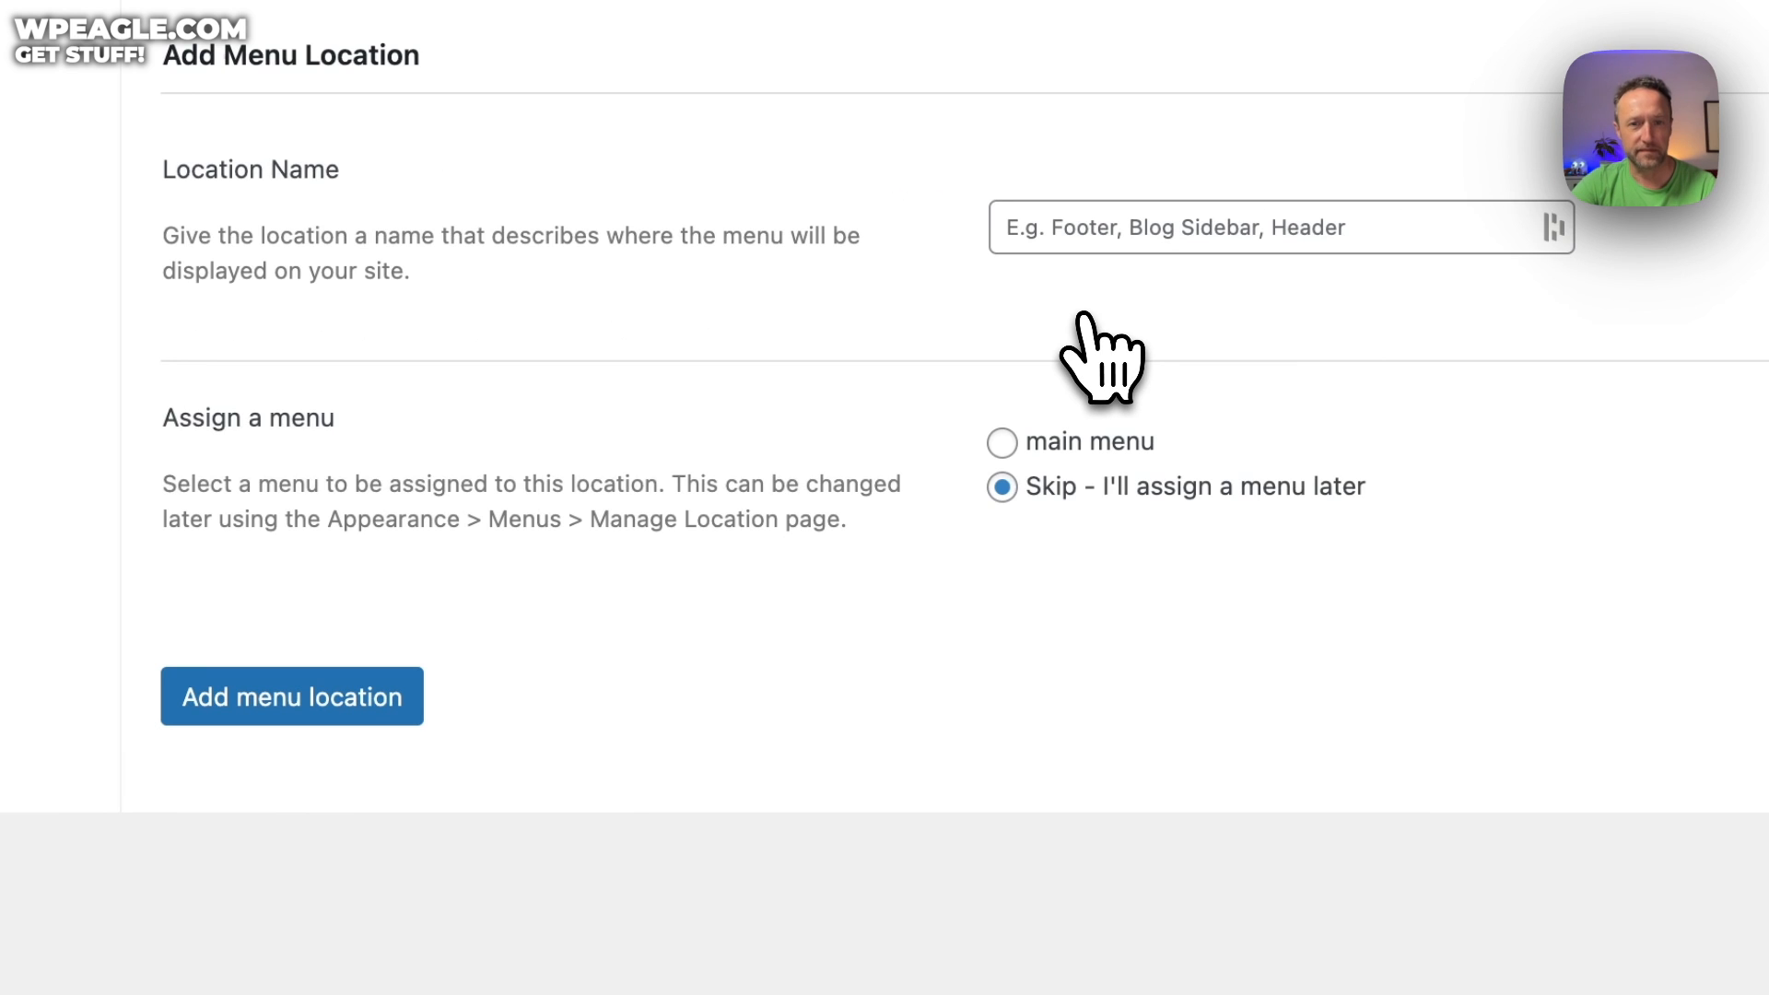
pyautogui.click(1001, 442)
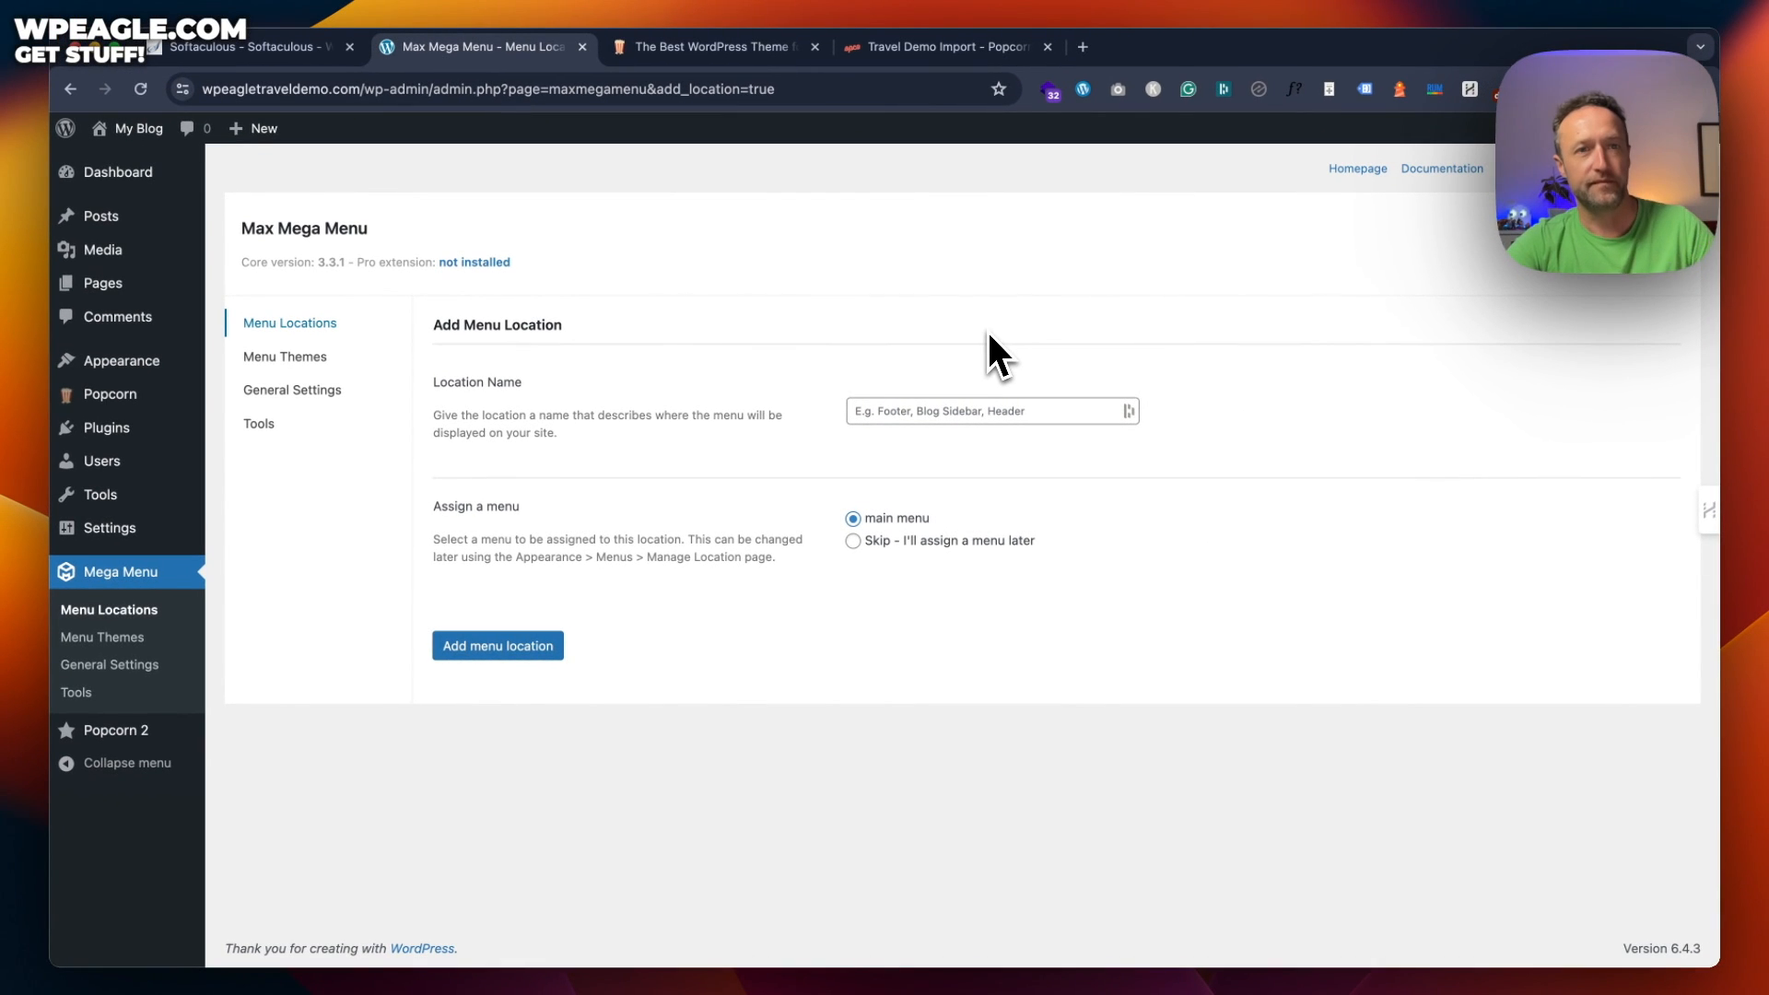
pyautogui.click(948, 411)
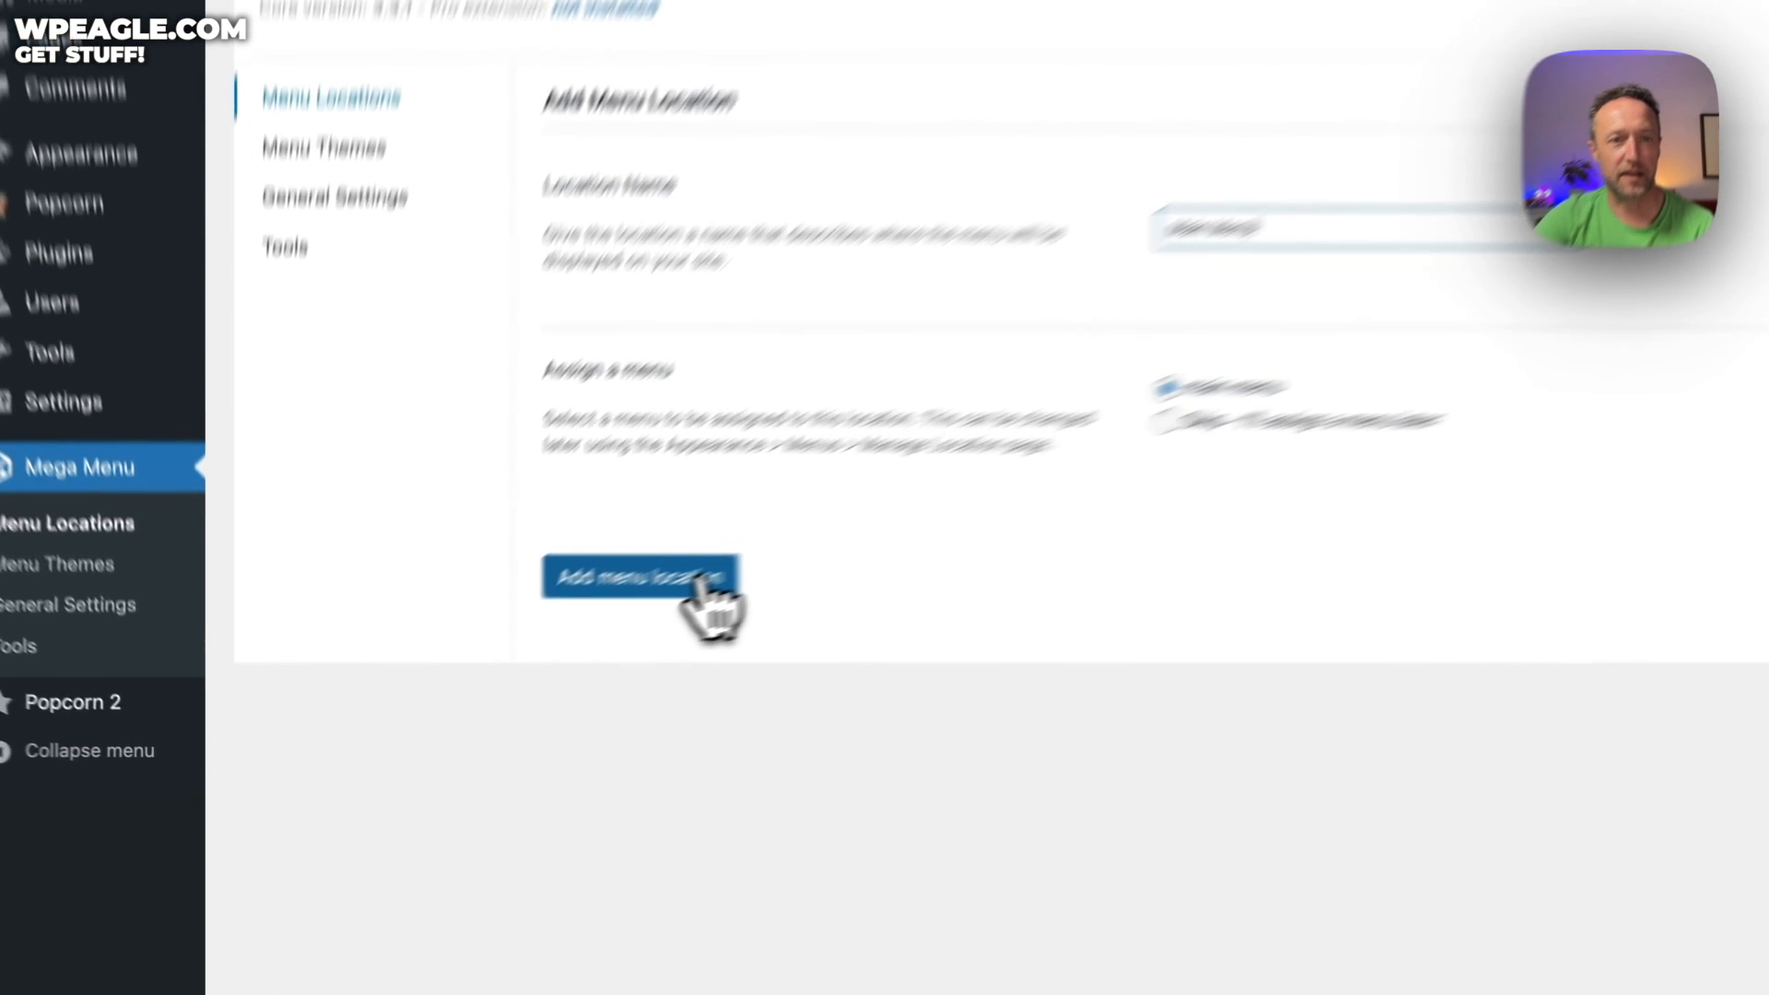
pyautogui.click(537, 650)
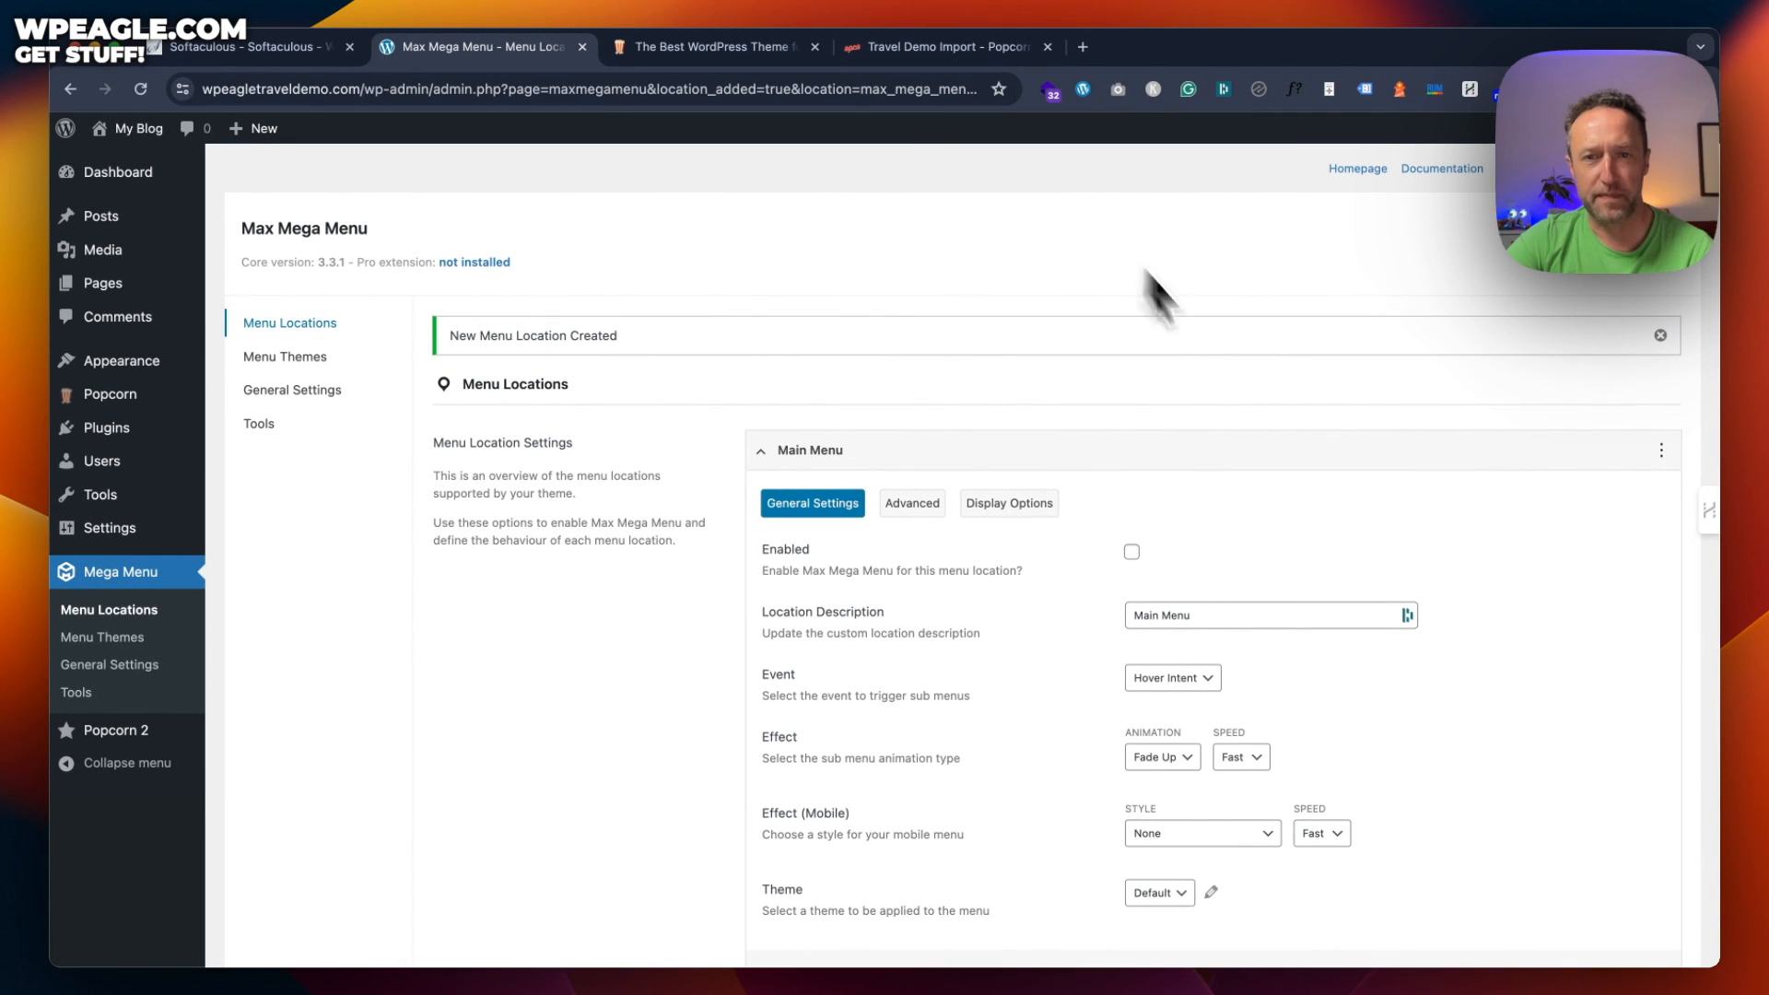
pyautogui.scroll(-5, 1045, 580)
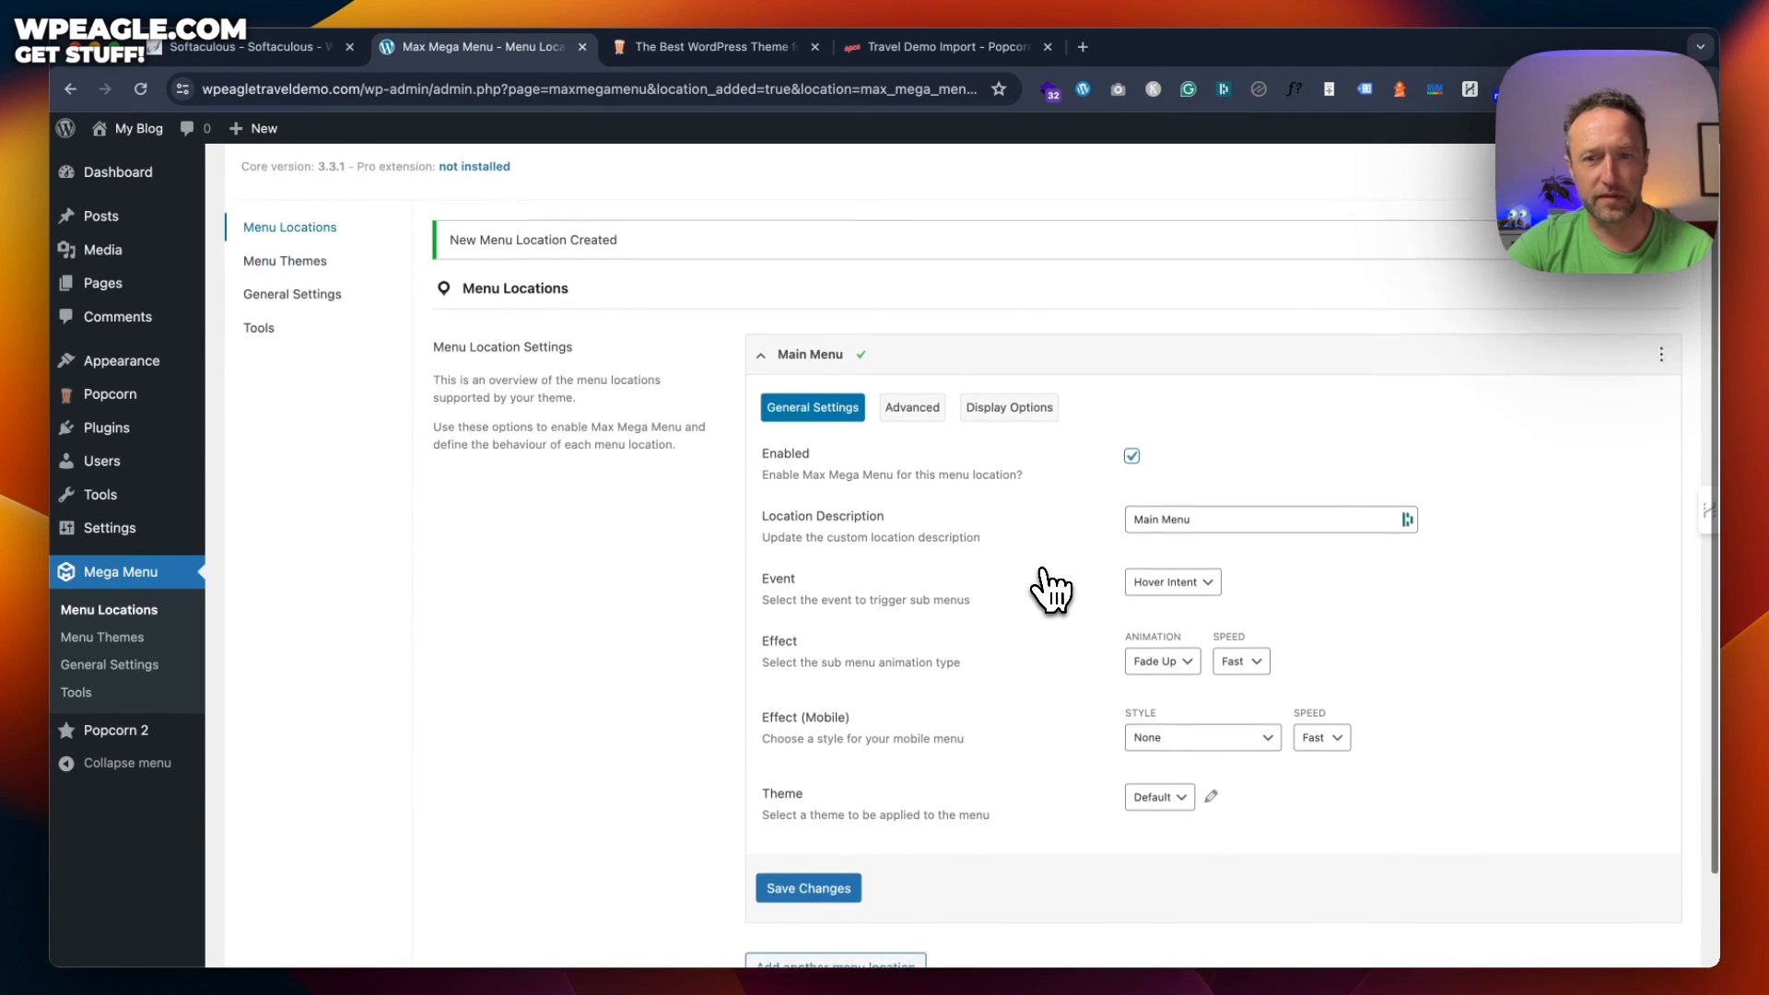
pyautogui.click(817, 781)
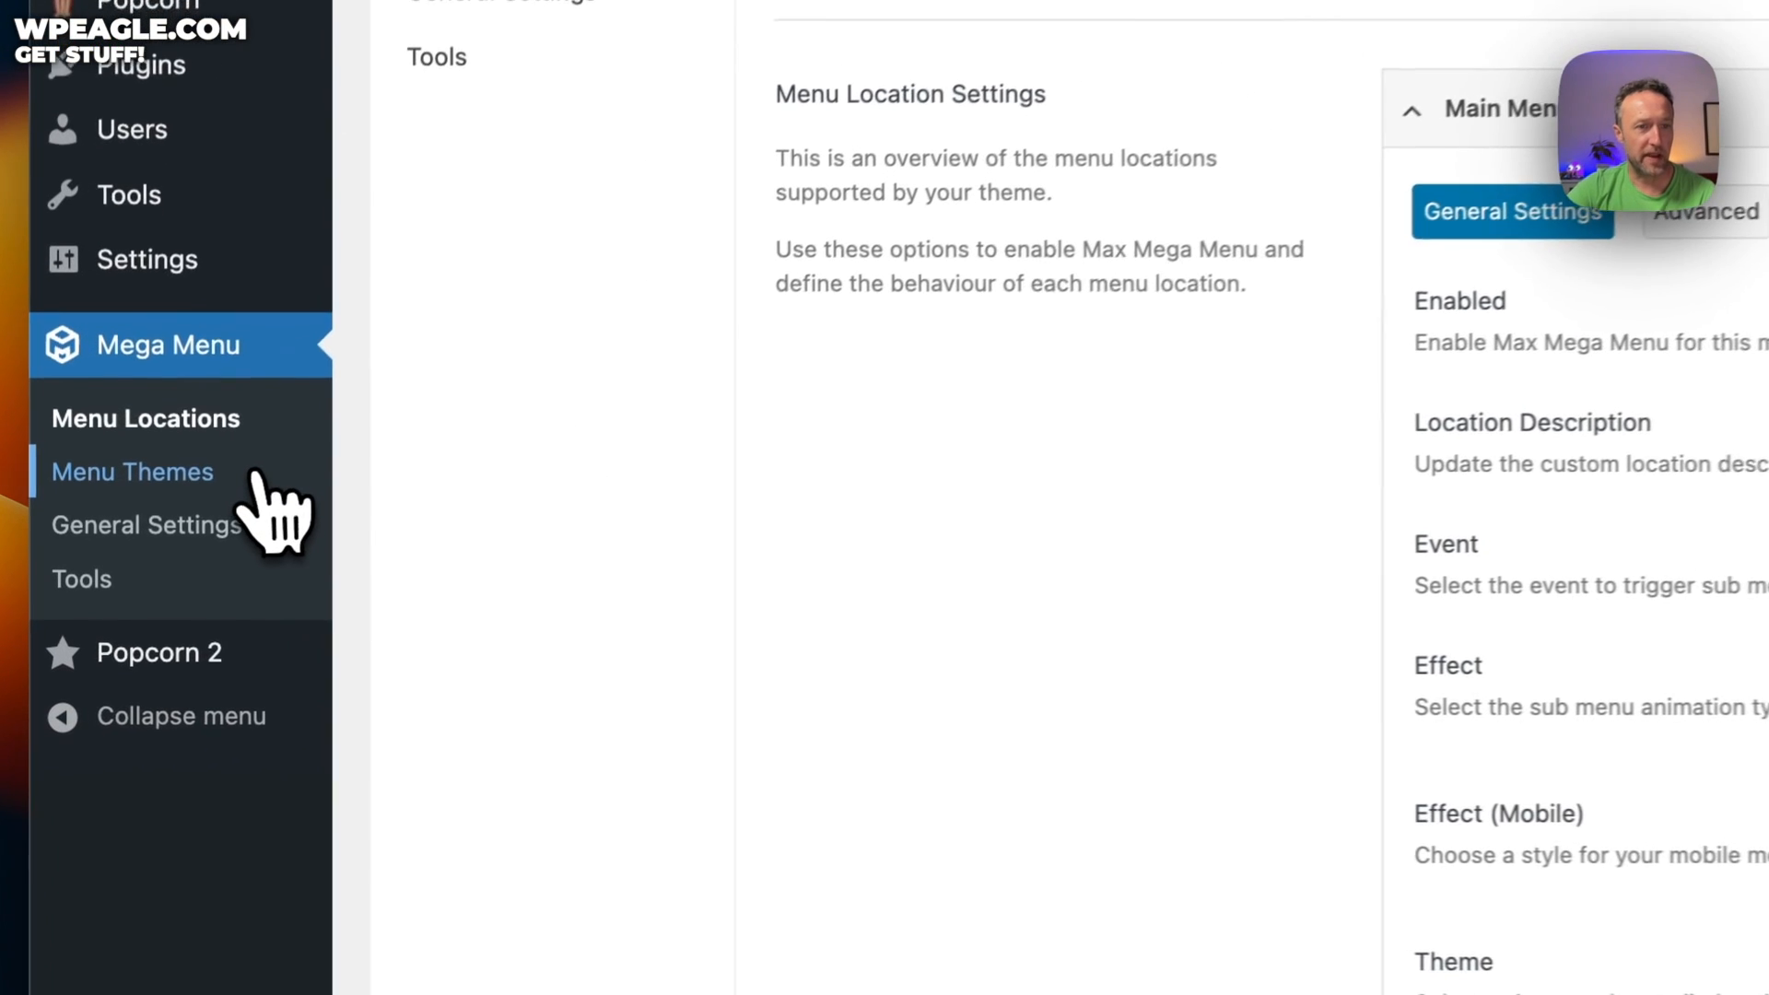
# Import the pasted JSON as a menu theme, creating Default - Imported
pyautogui.click(156, 637)
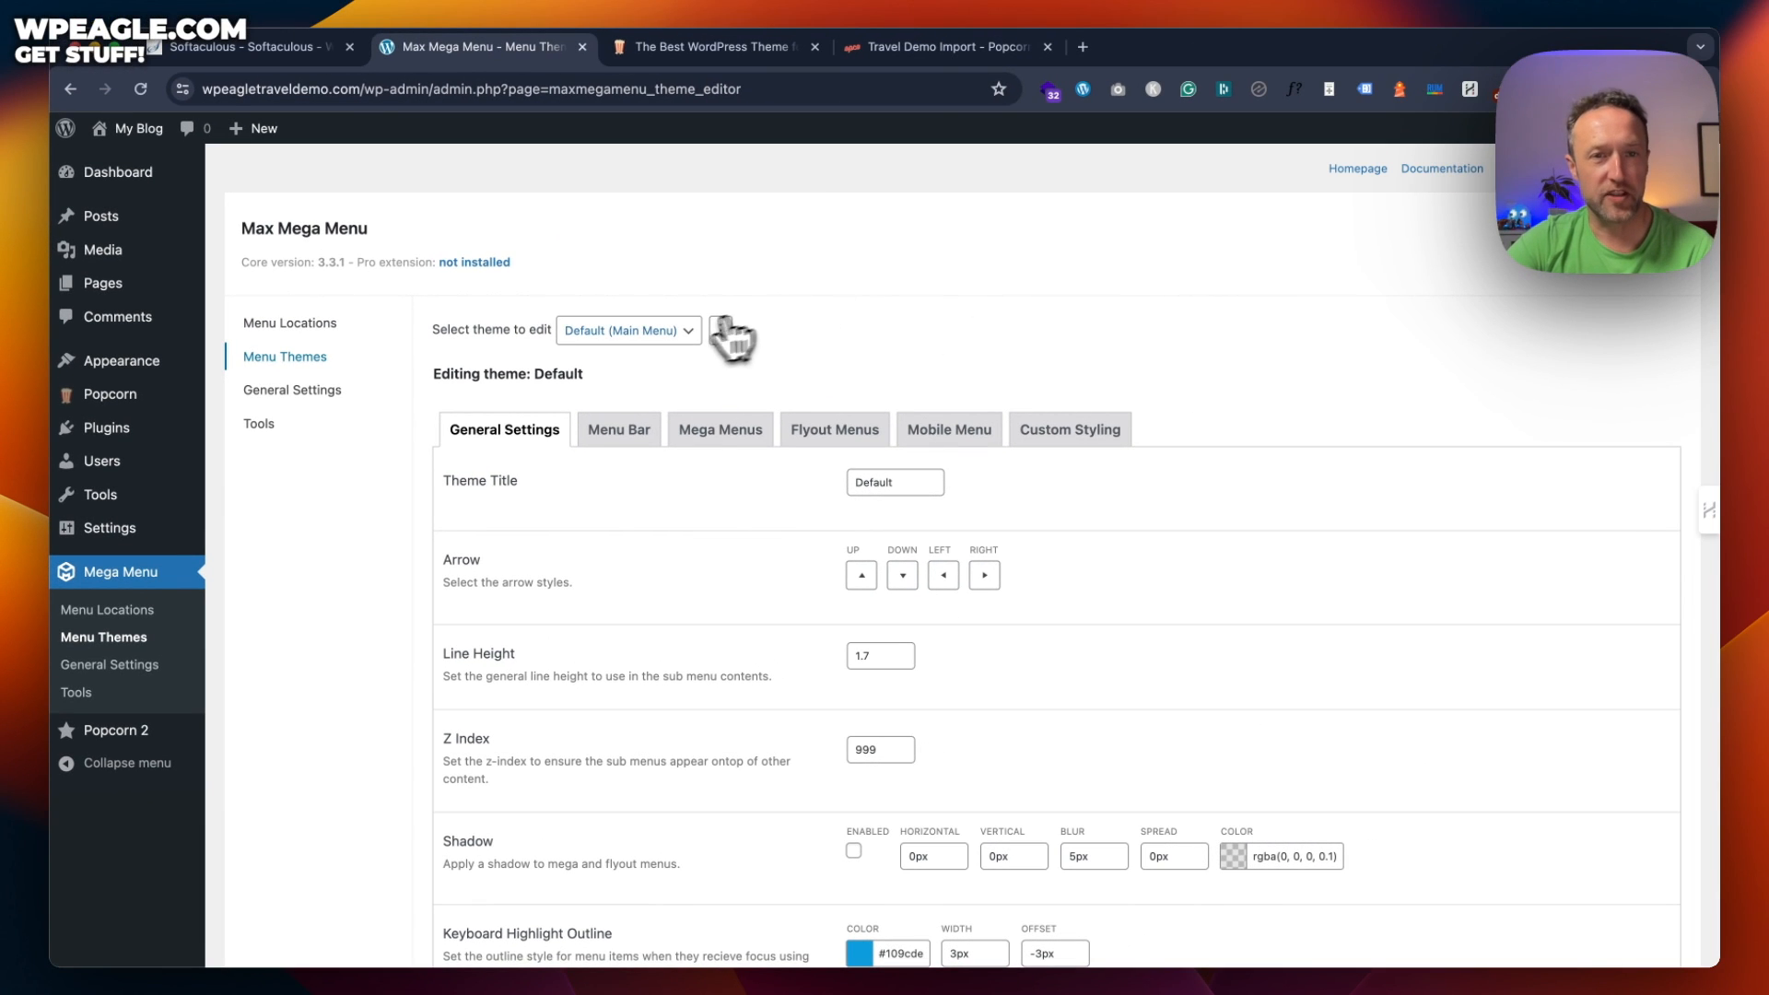
pyautogui.click(689, 332)
pyautogui.click(708, 367)
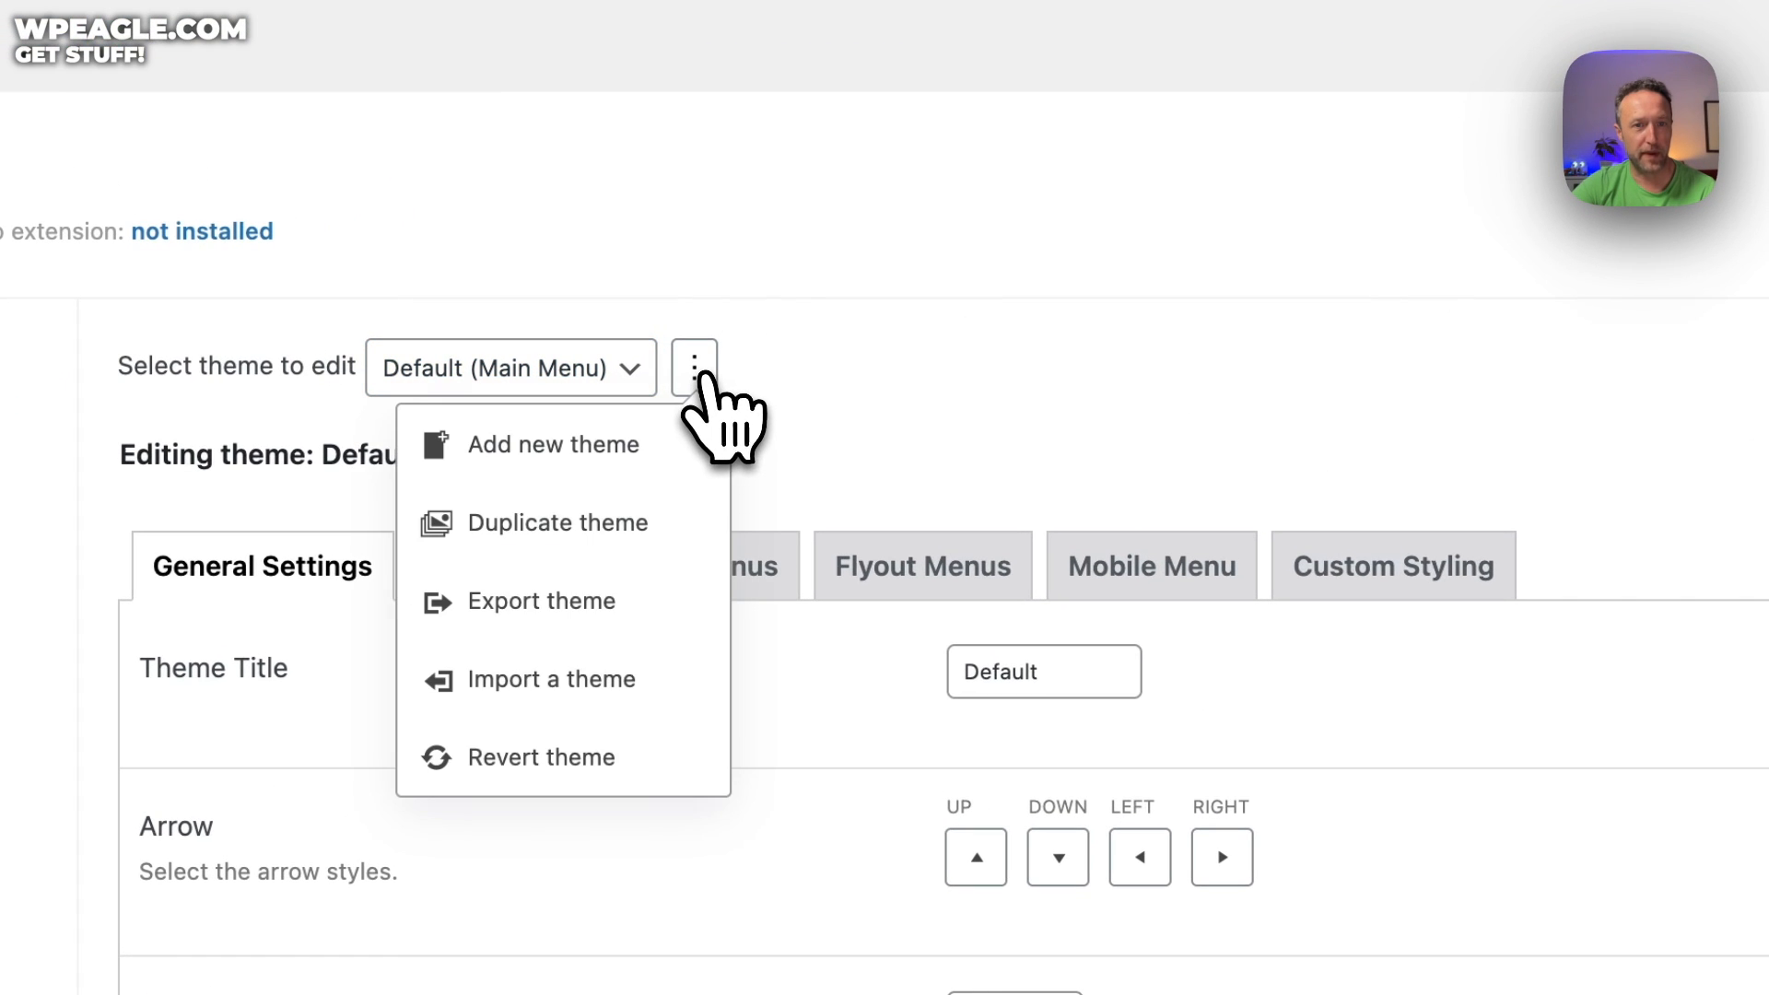
pyautogui.click(619, 647)
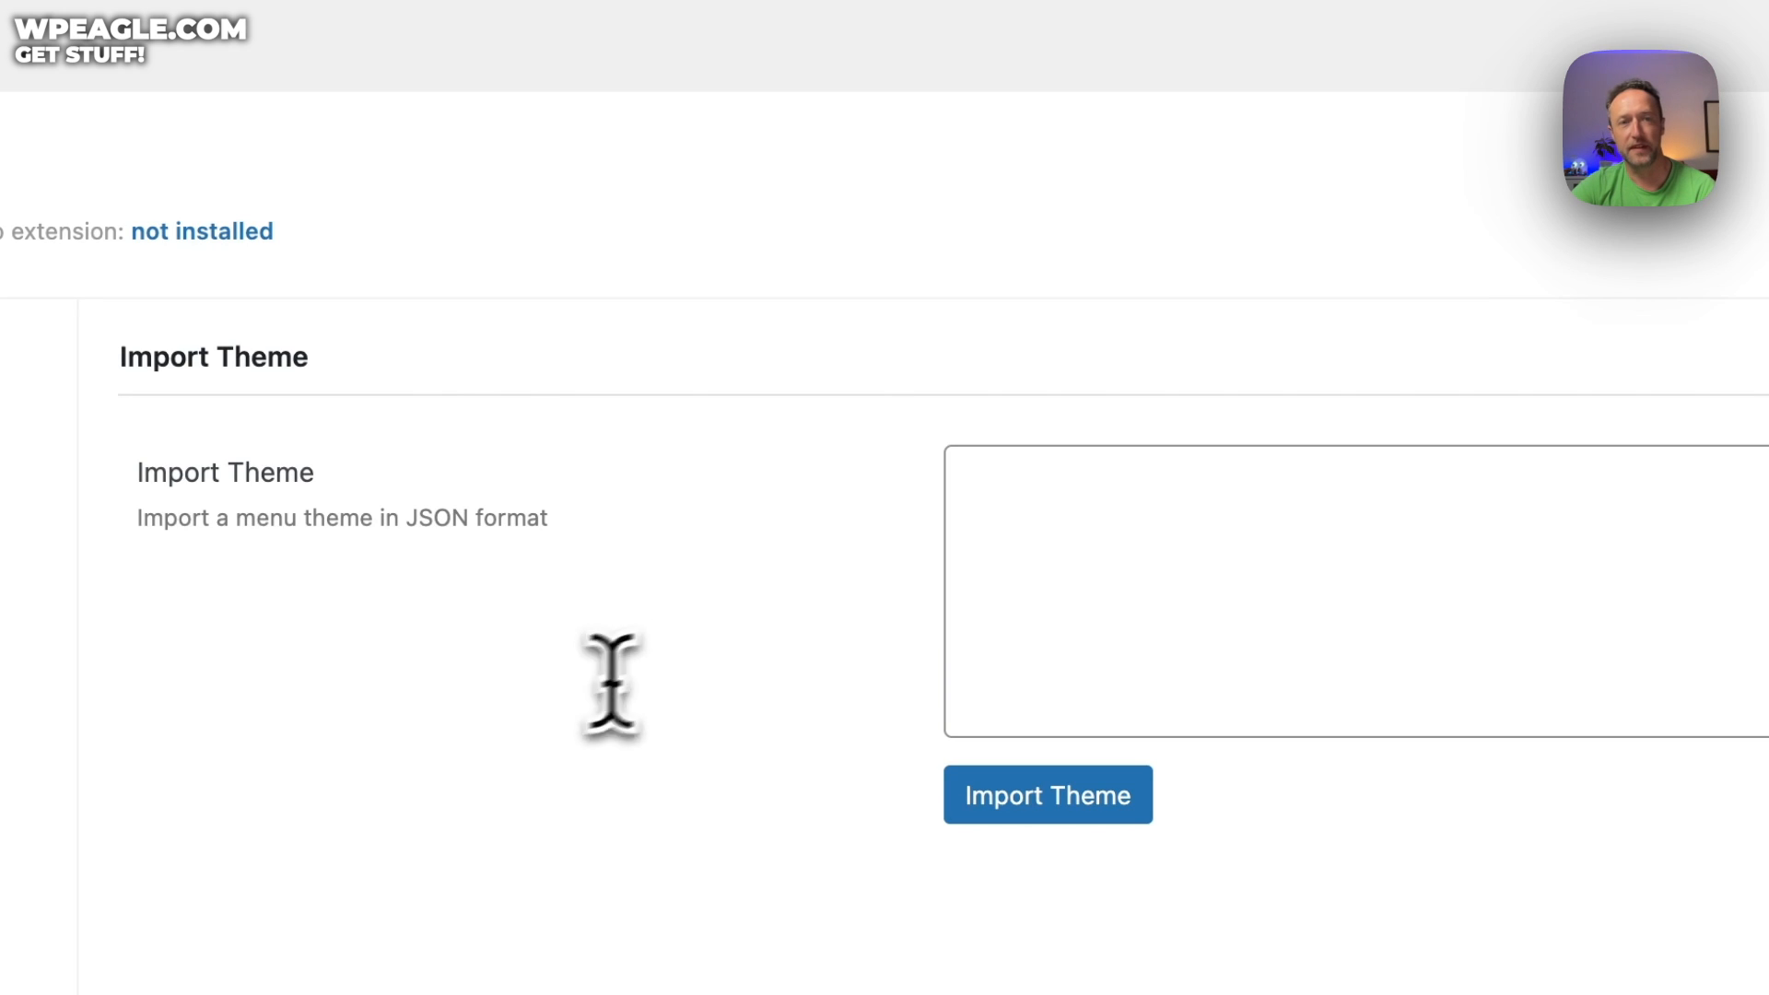
pyautogui.click(1196, 500)
pyautogui.press('super+v')
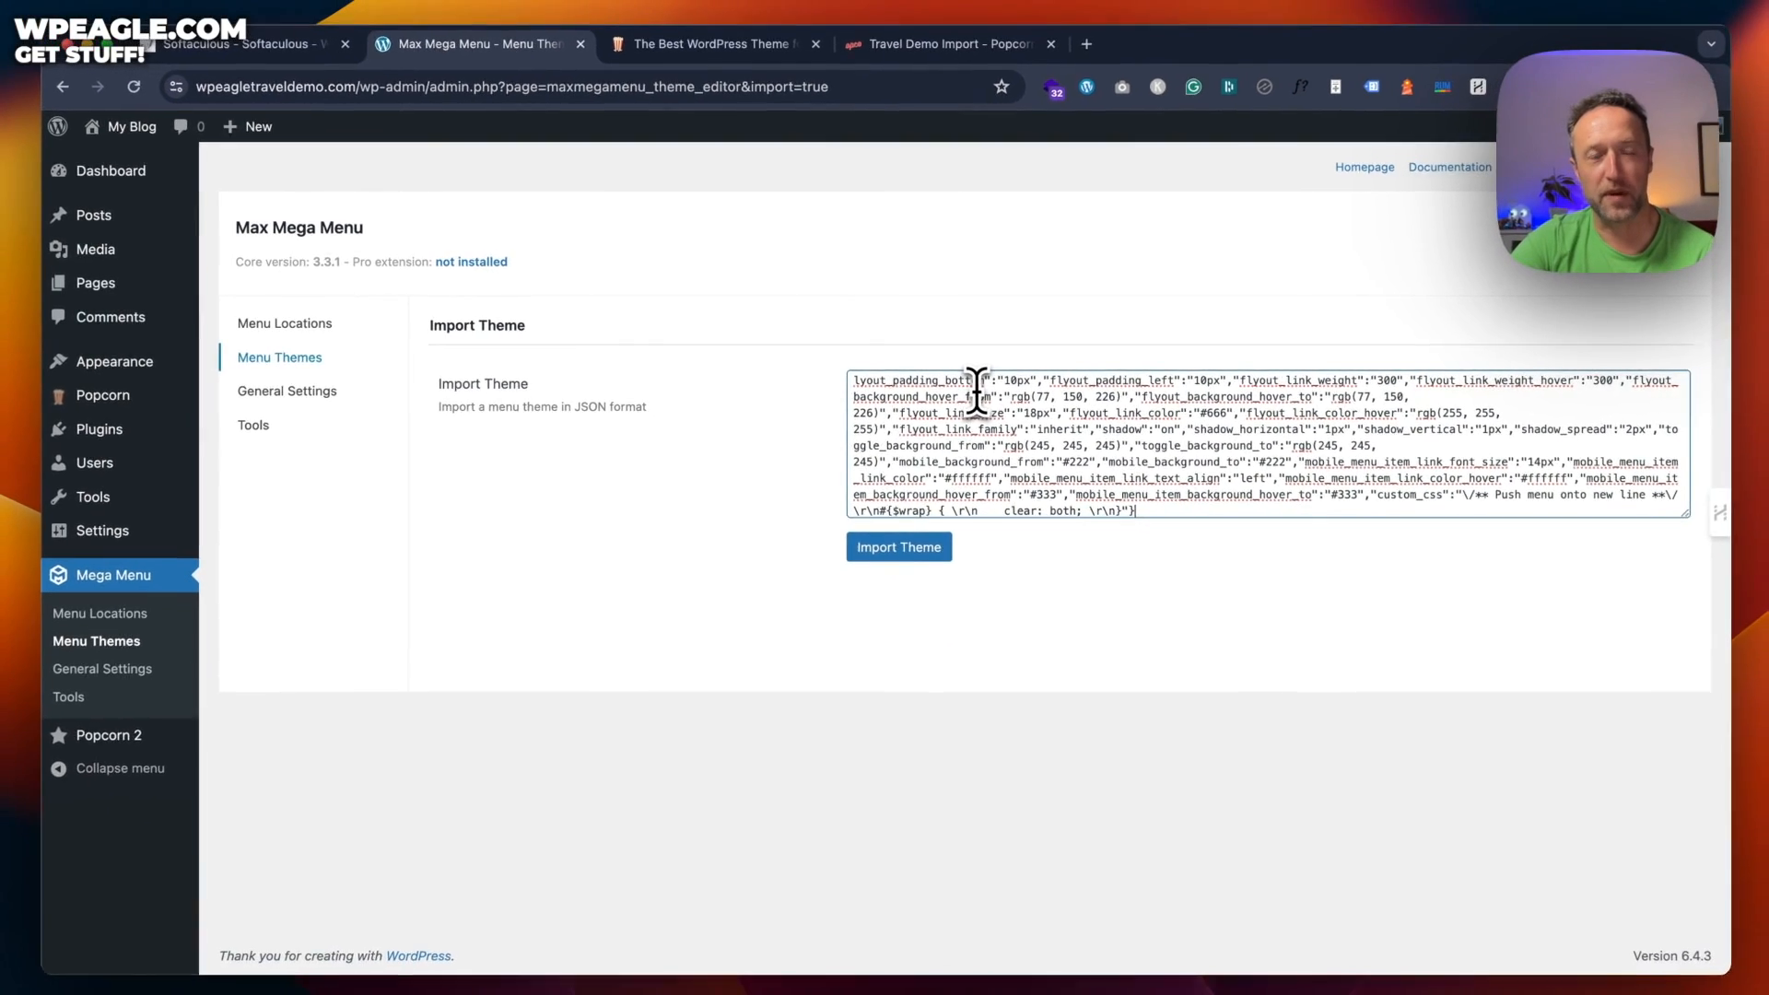
pyautogui.click(907, 548)
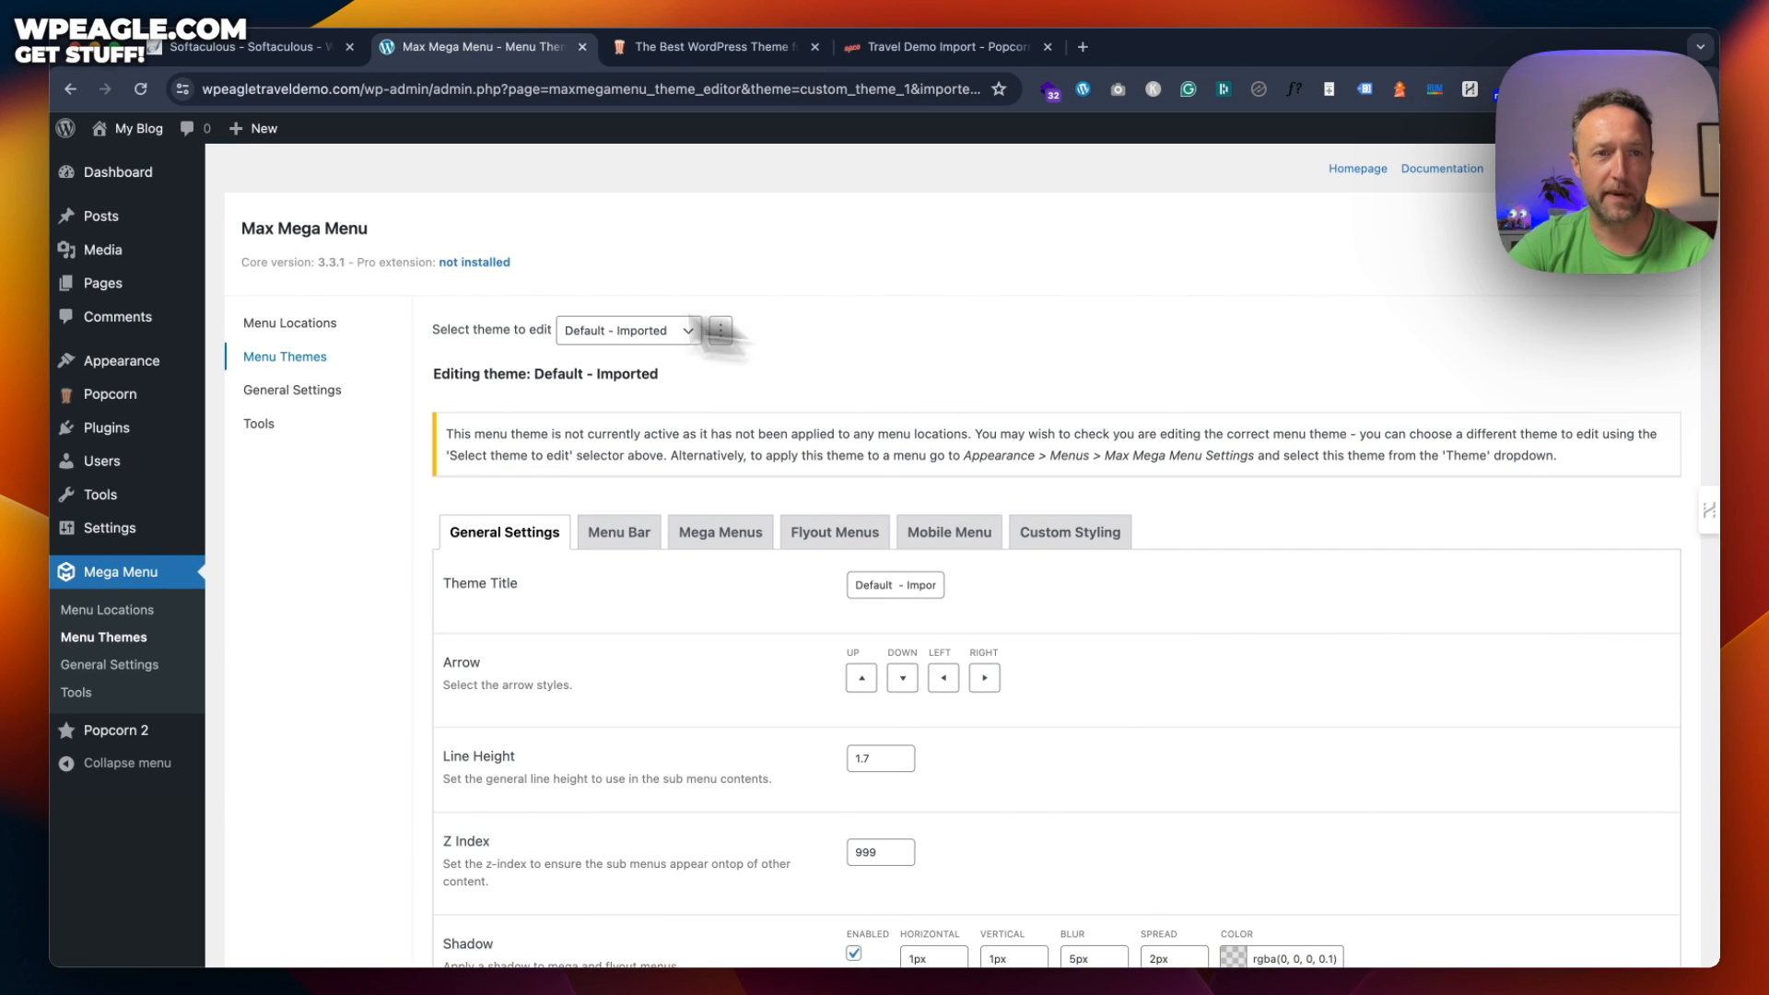
pyautogui.click(325, 324)
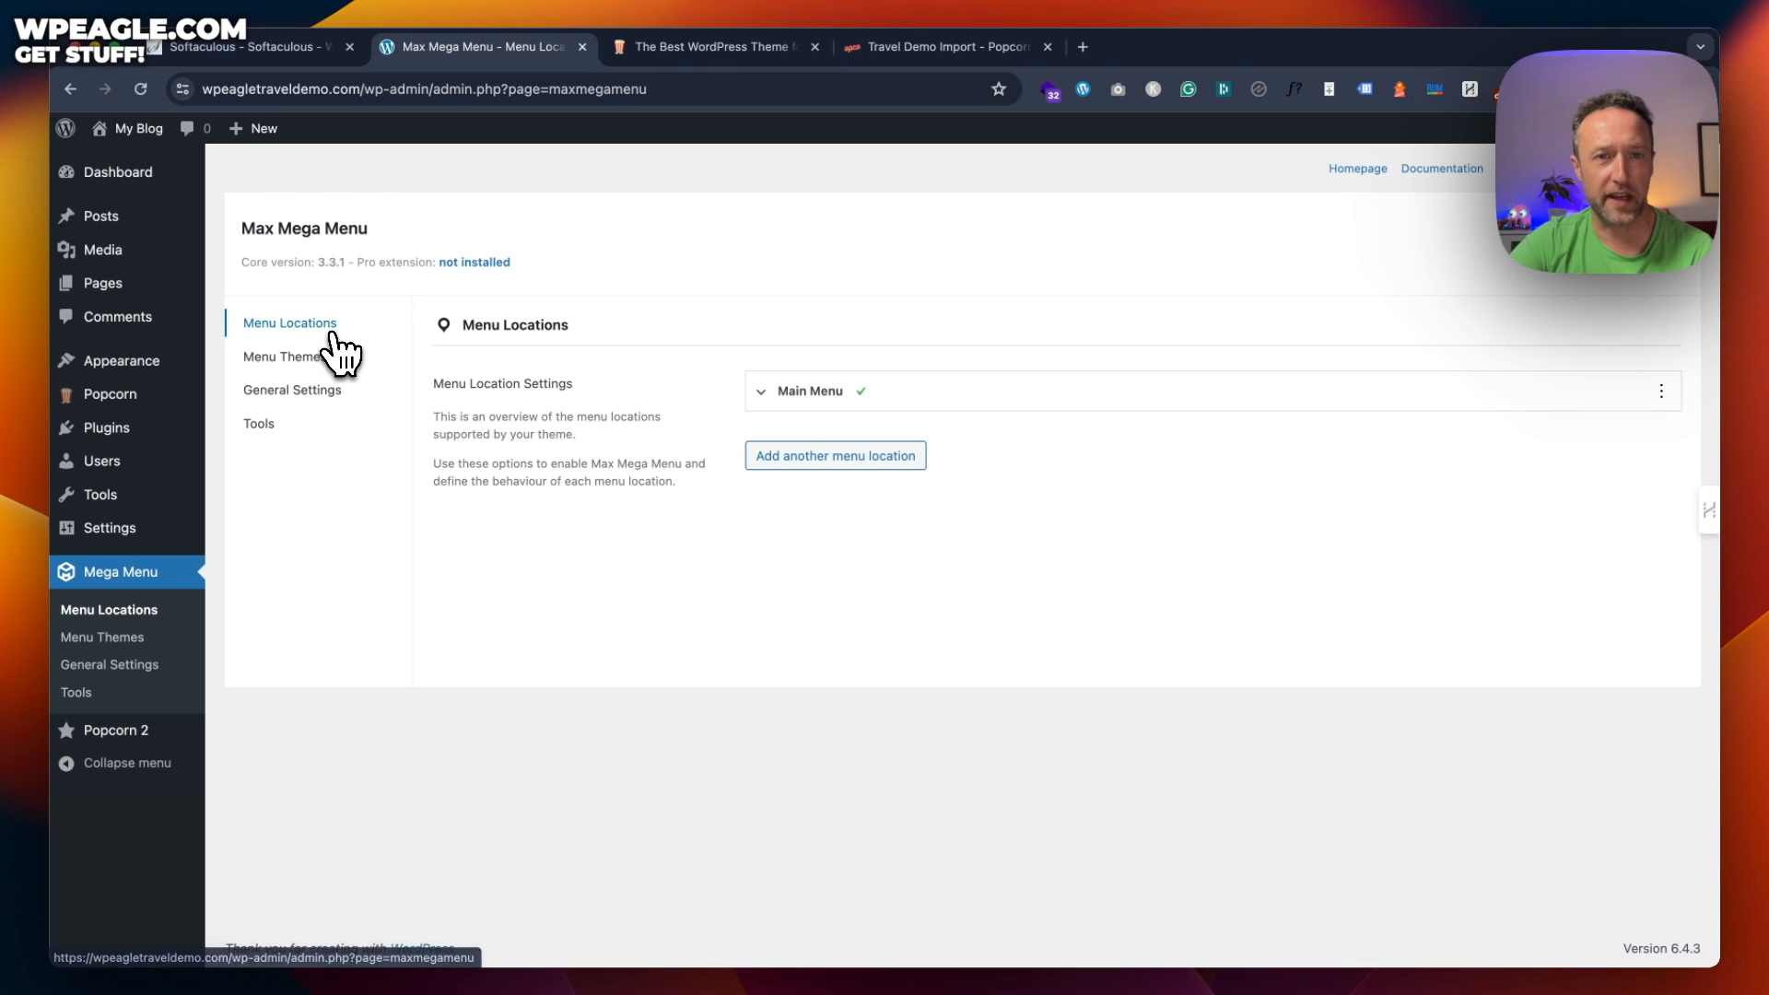
# Set the Main Menu location's theme to Default - Imported and save
pyautogui.click(820, 392)
pyautogui.scroll(-2, 981, 533)
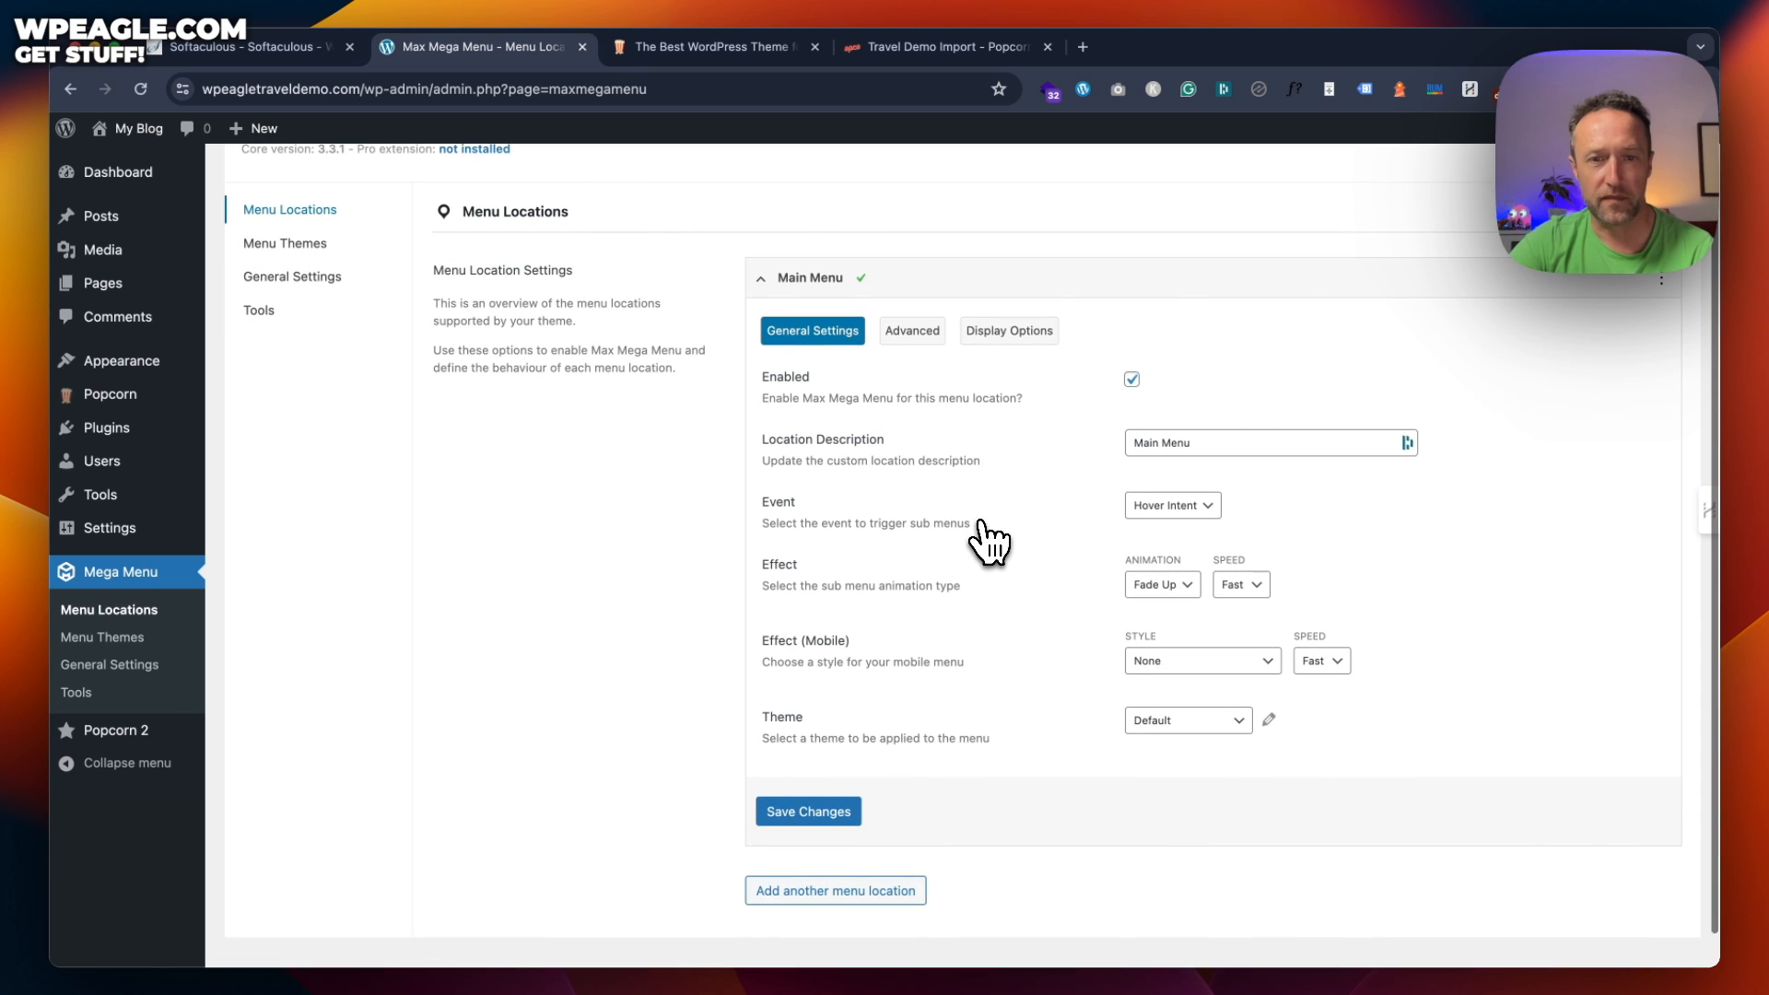
pyautogui.click(1203, 722)
pyautogui.click(1212, 747)
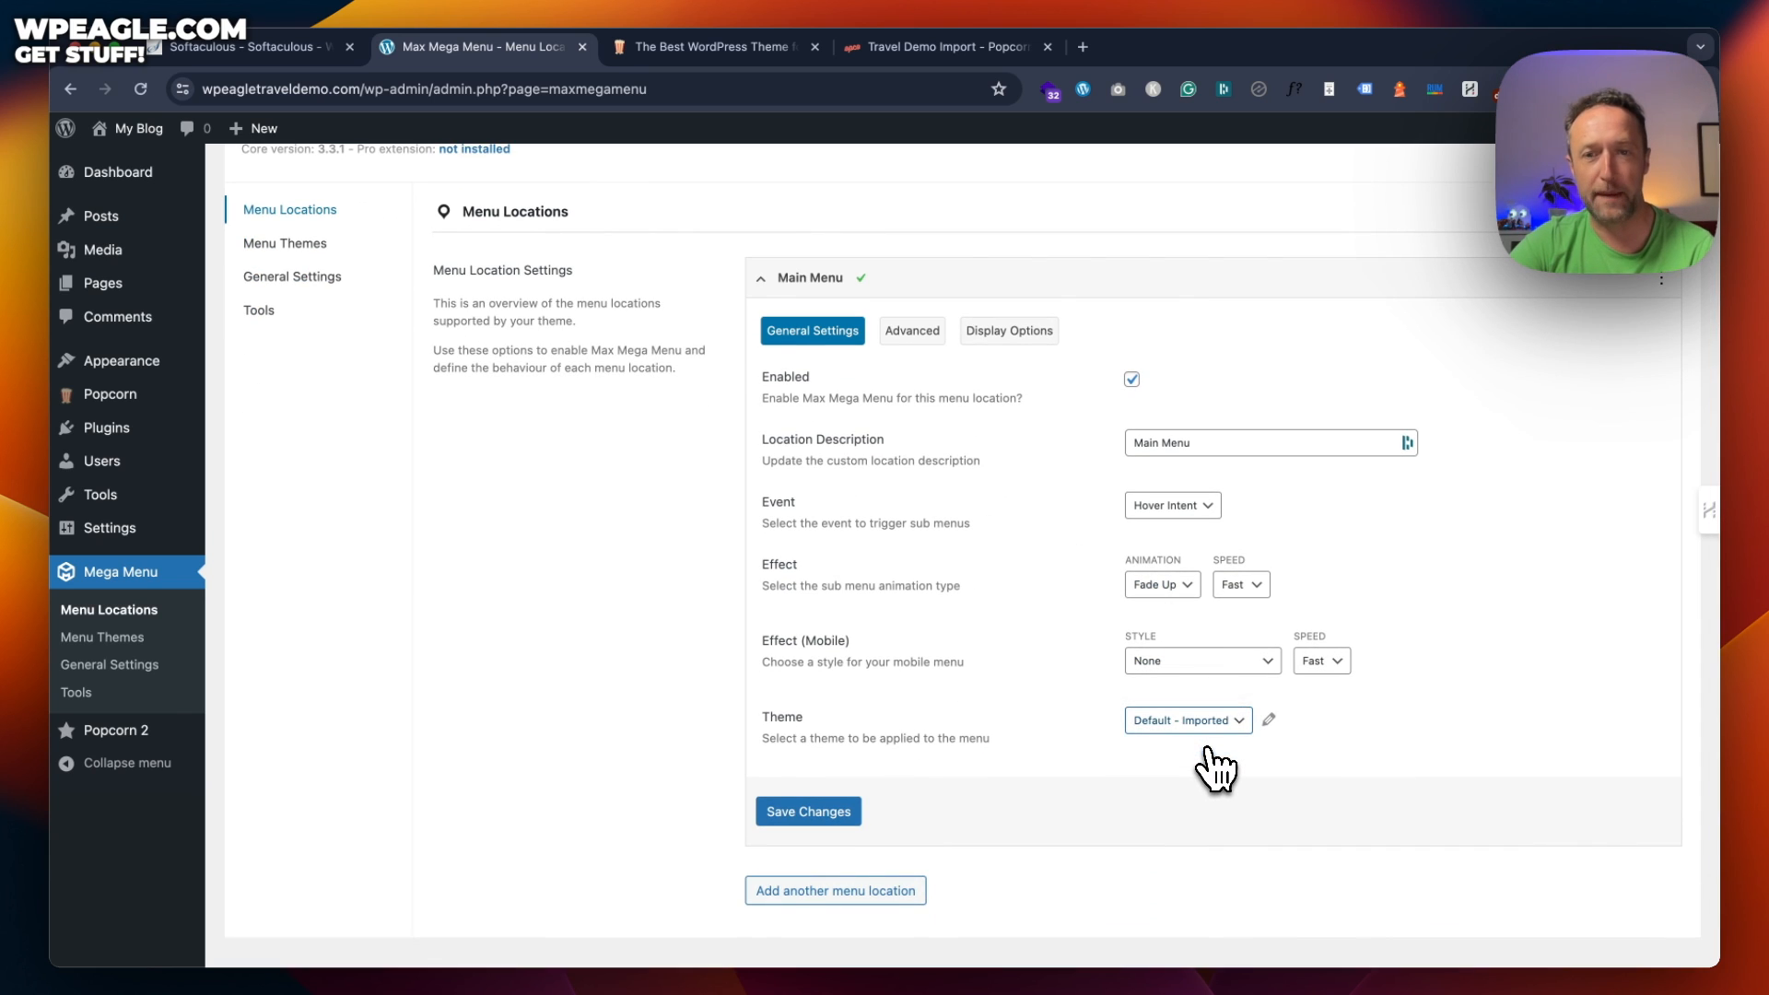
pyautogui.click(829, 816)
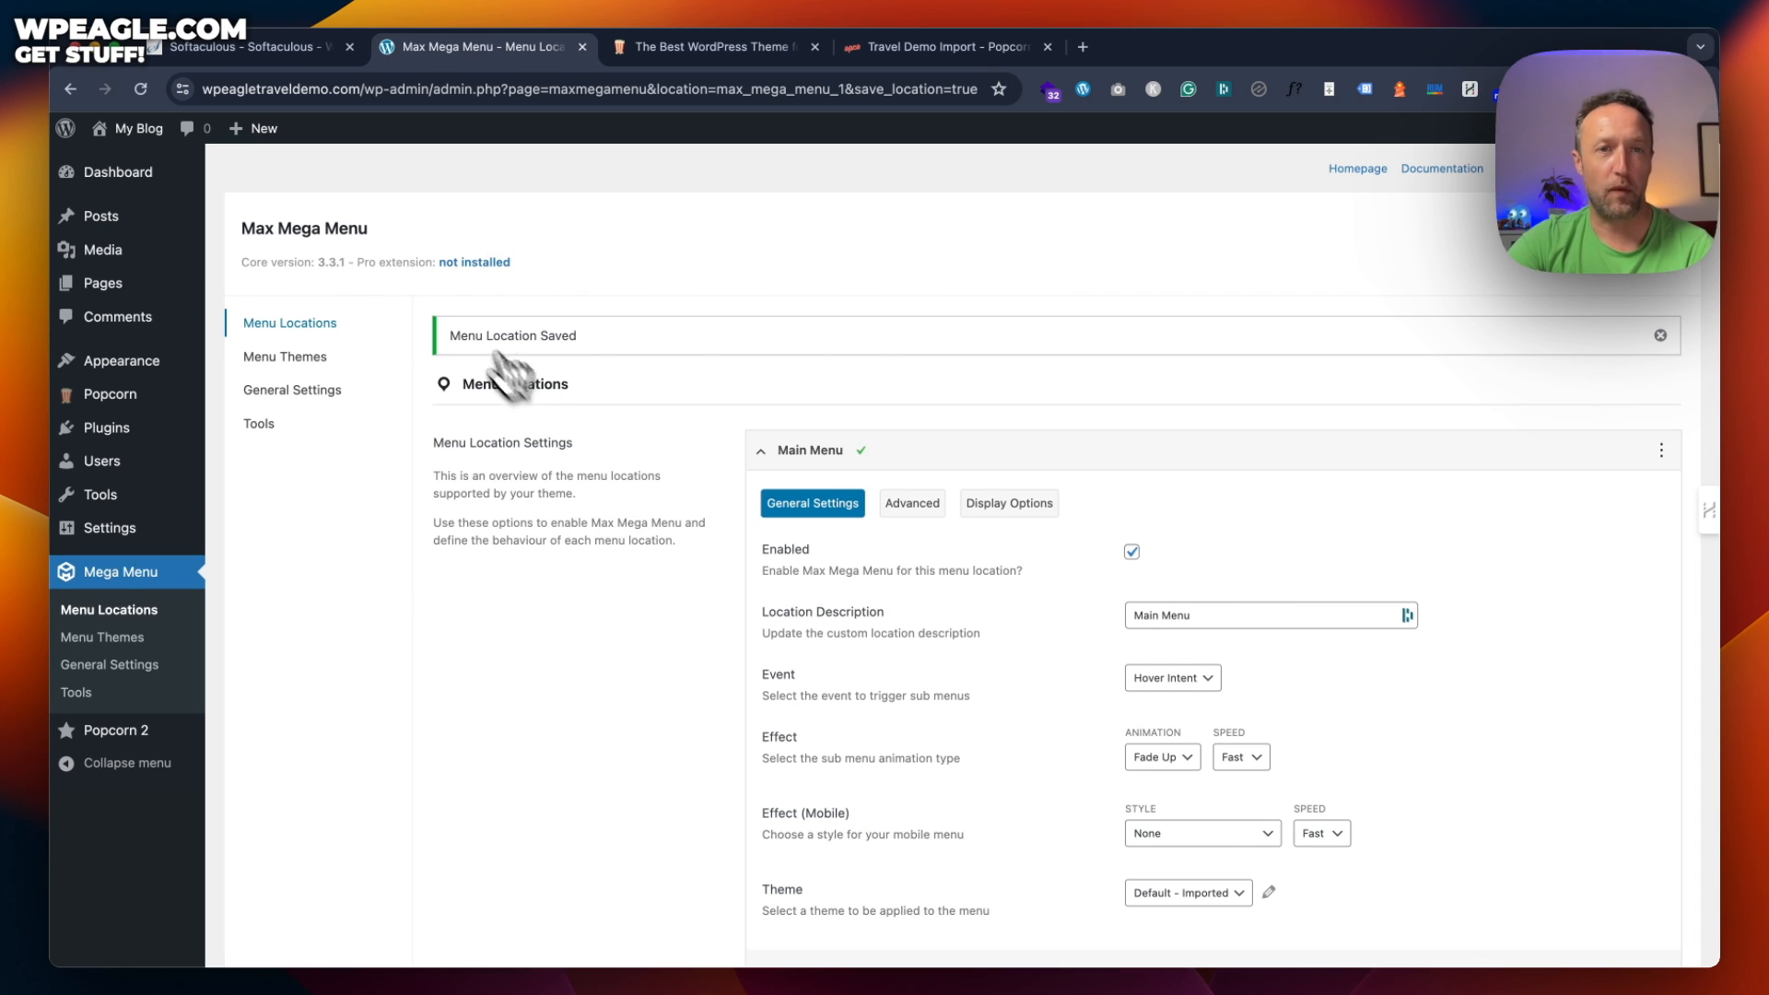
# Open the live travel site and scroll through its homepage
pyautogui.moveTo(142, 134)
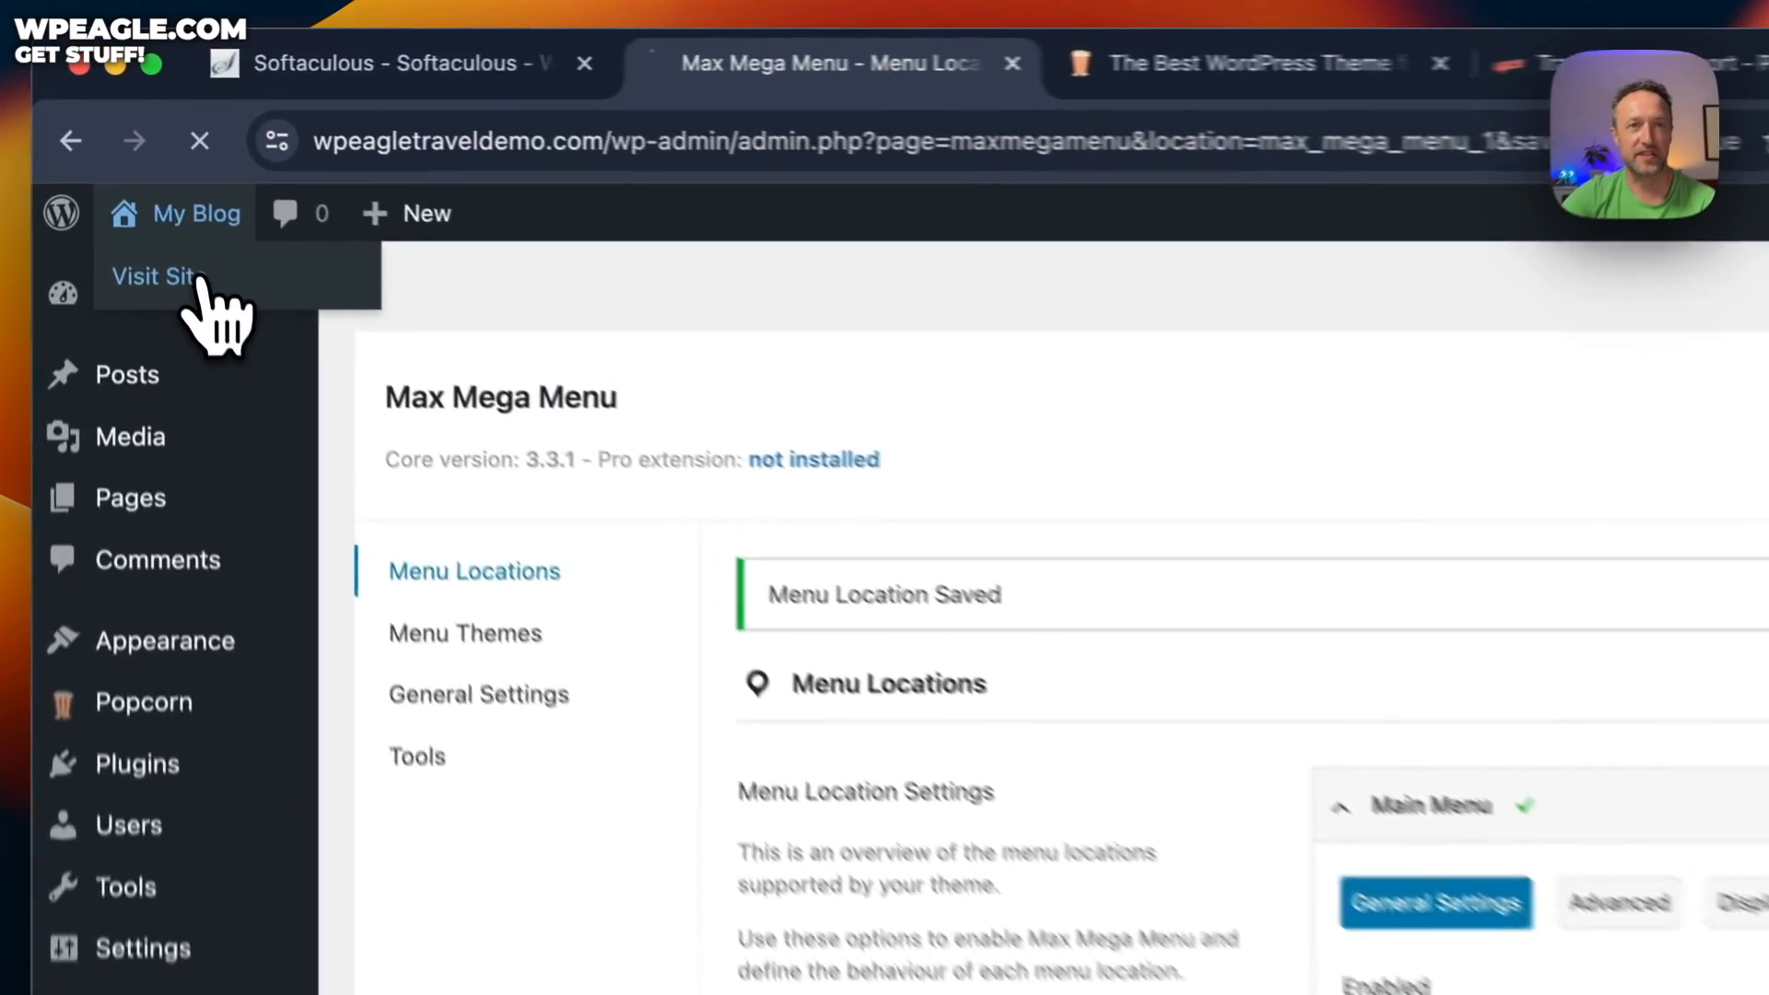
pyautogui.click(120, 163)
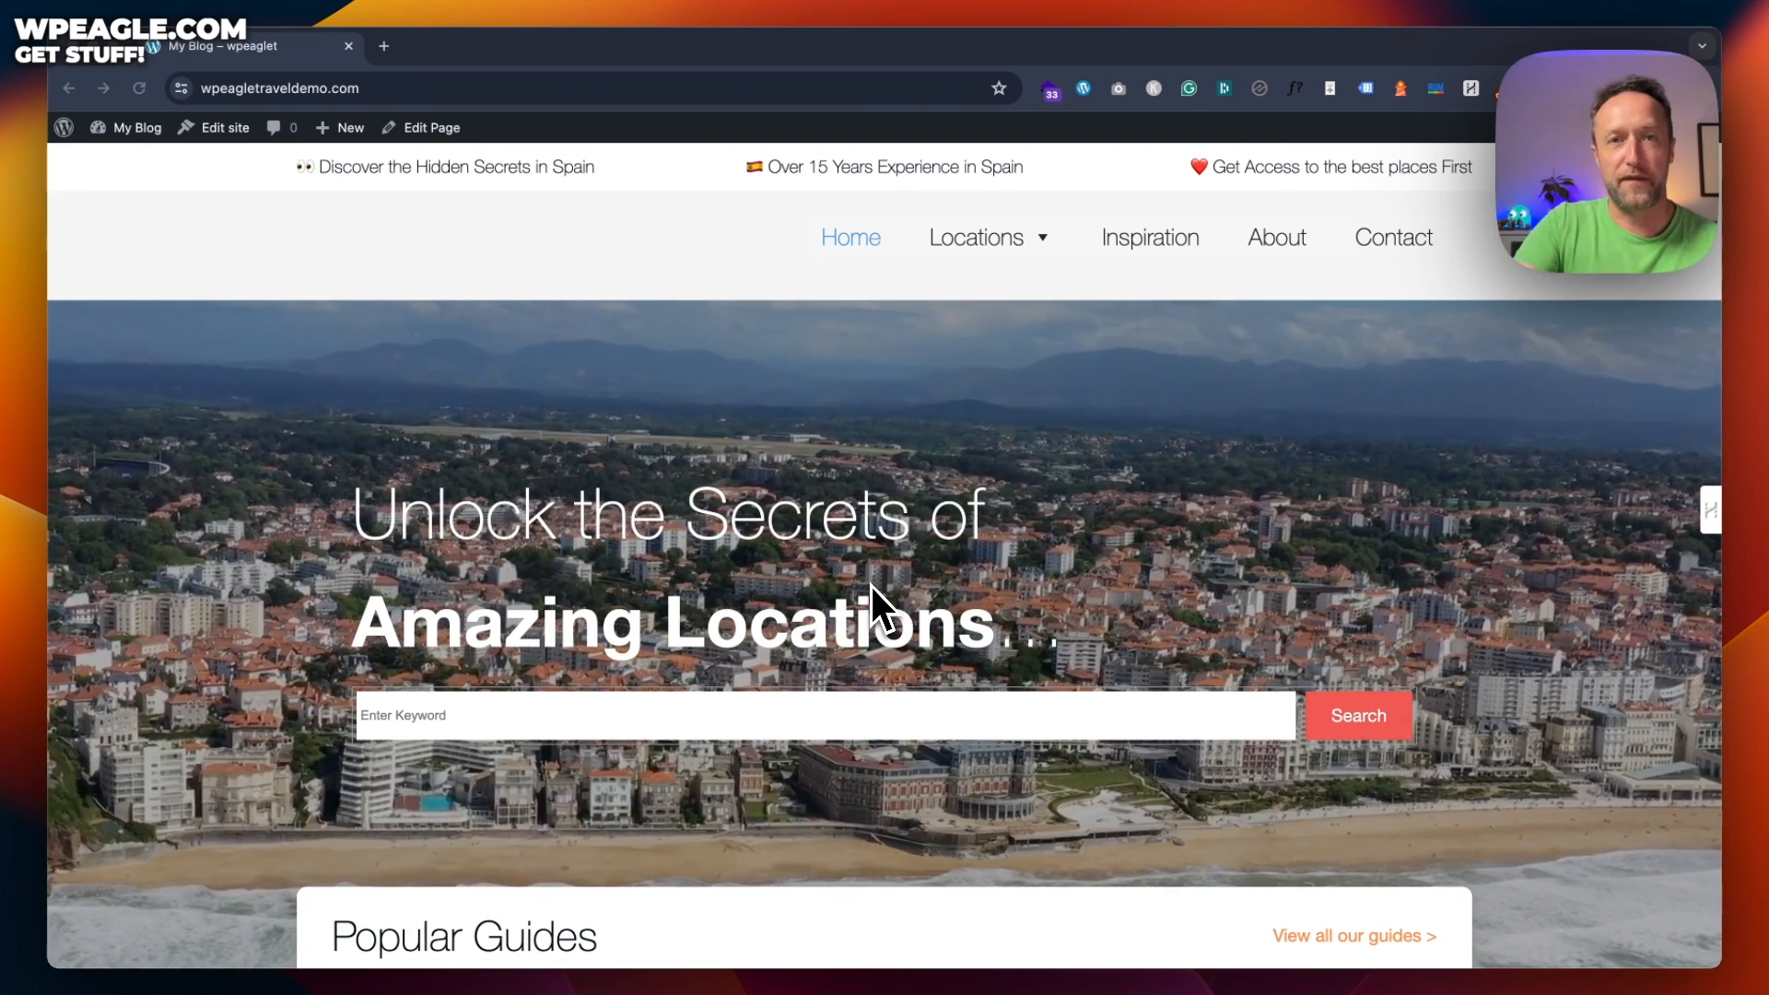
pyautogui.scroll(-5, 888, 396)
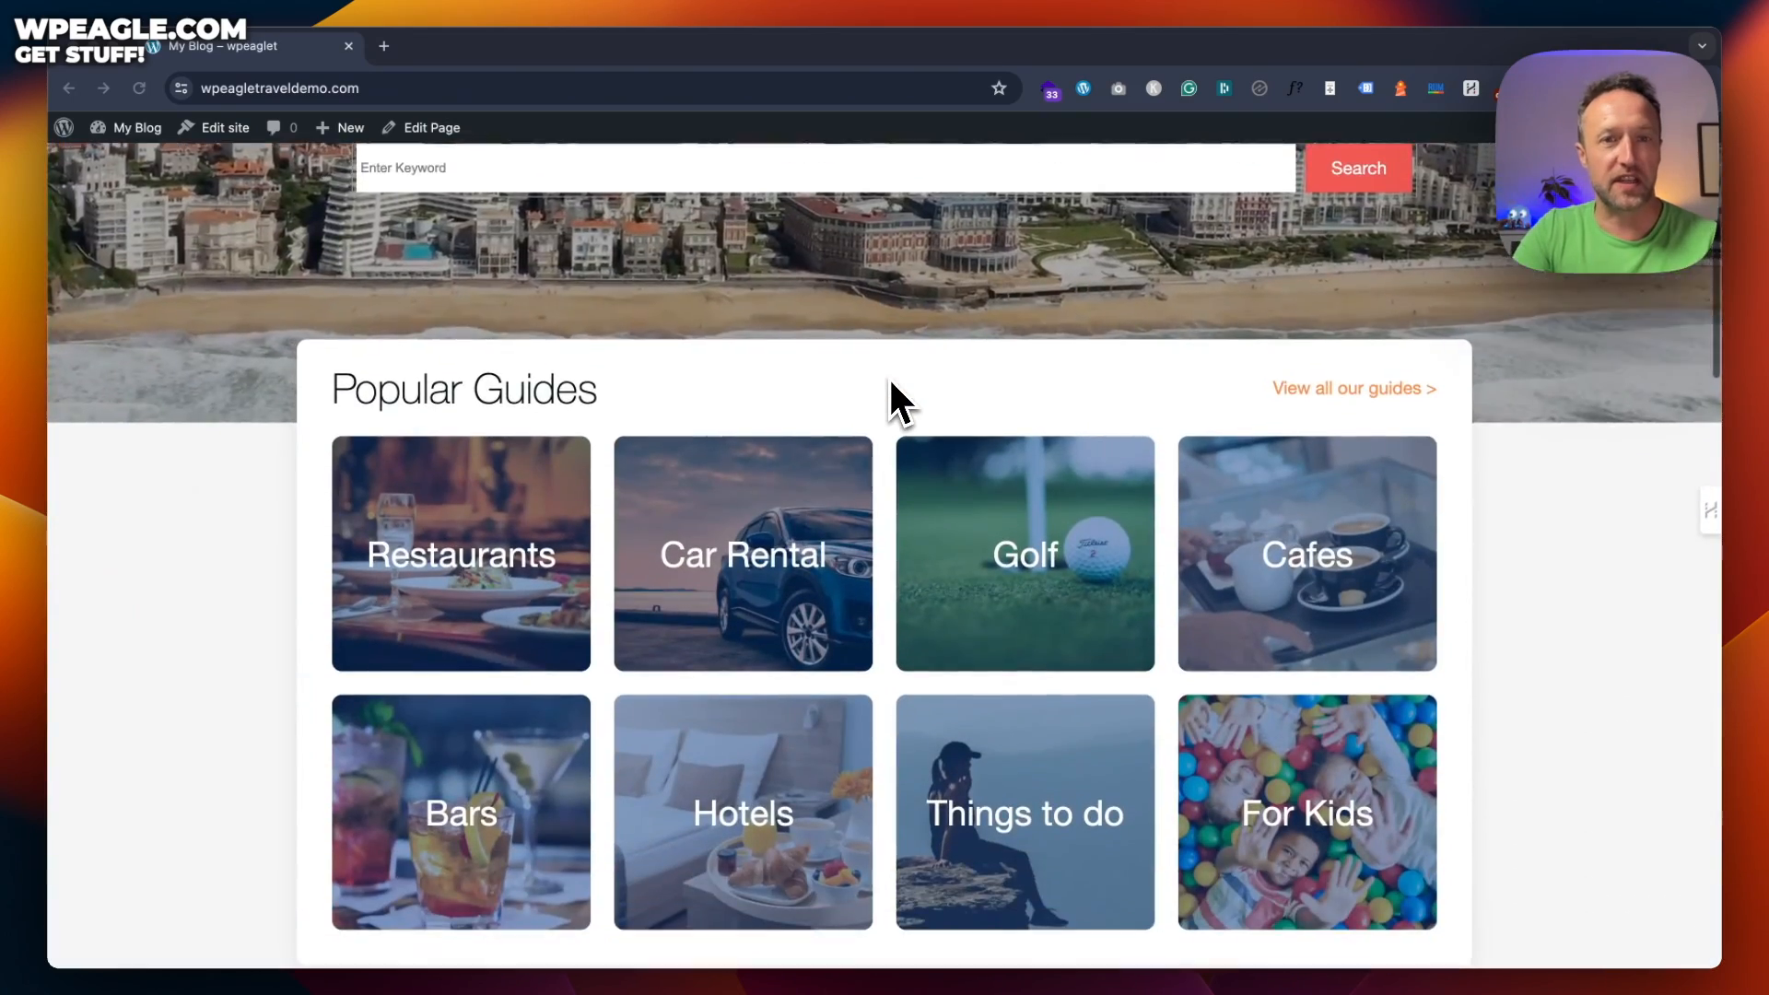
pyautogui.scroll(-7, 890, 381)
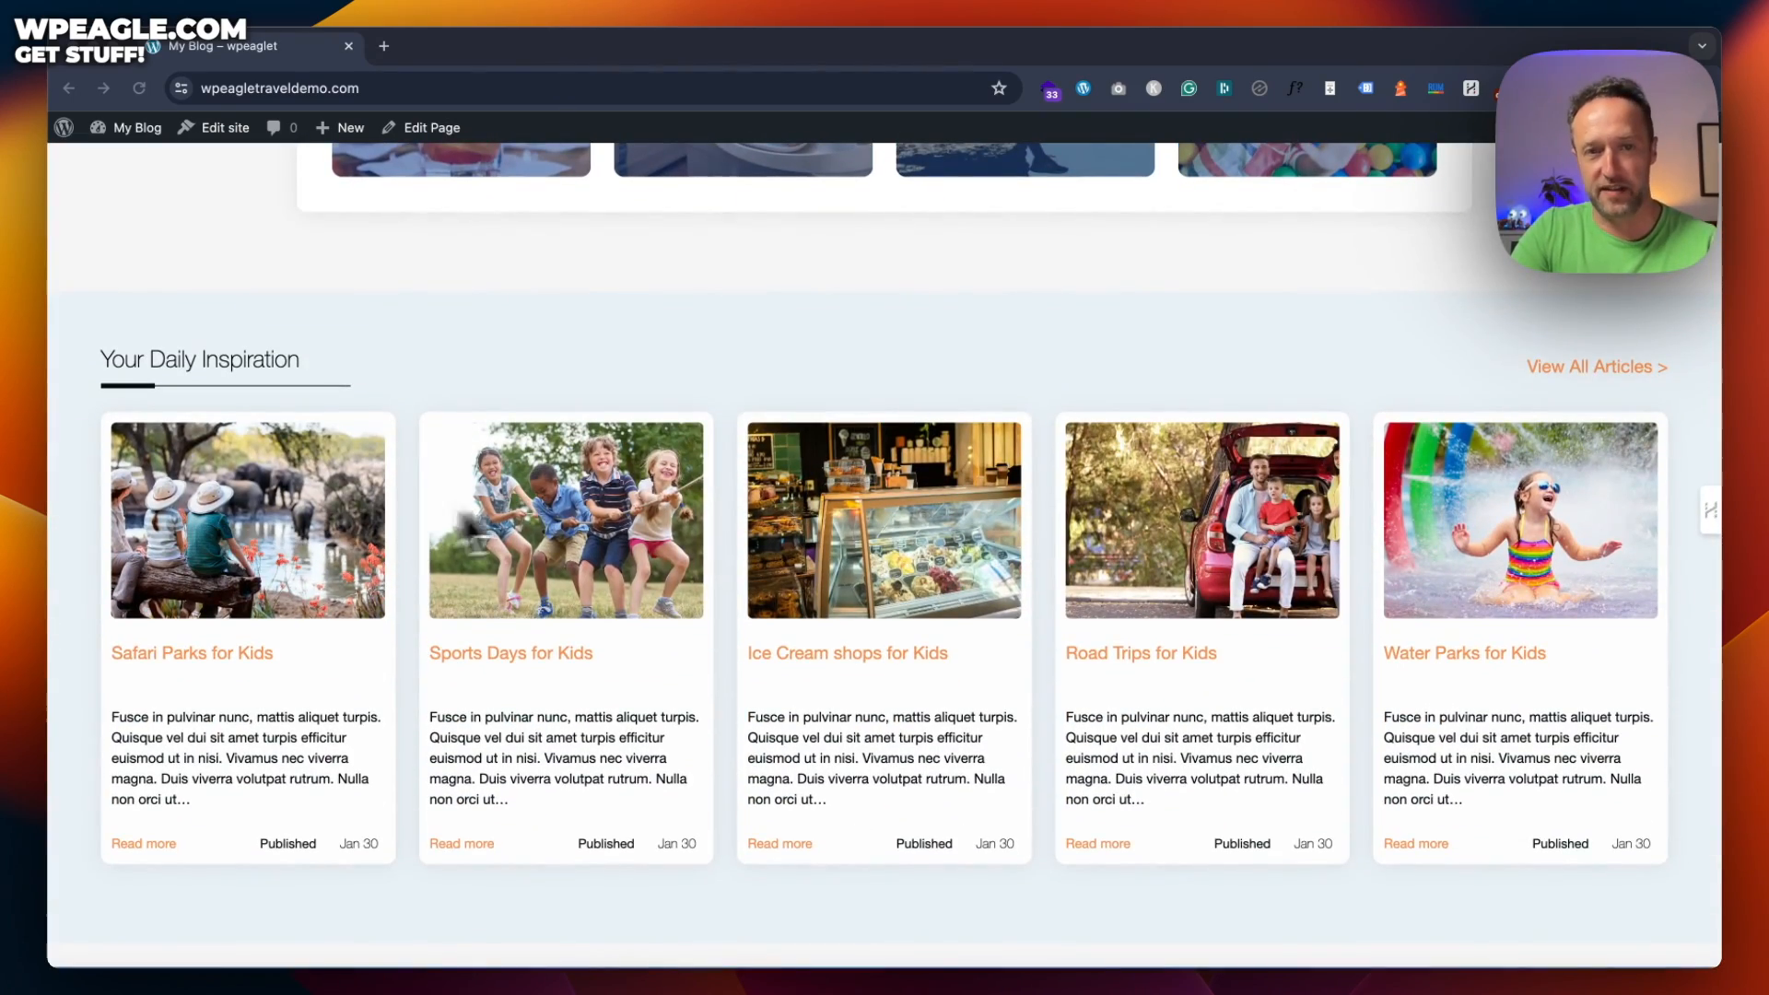
pyautogui.scroll(-12, 1049, 488)
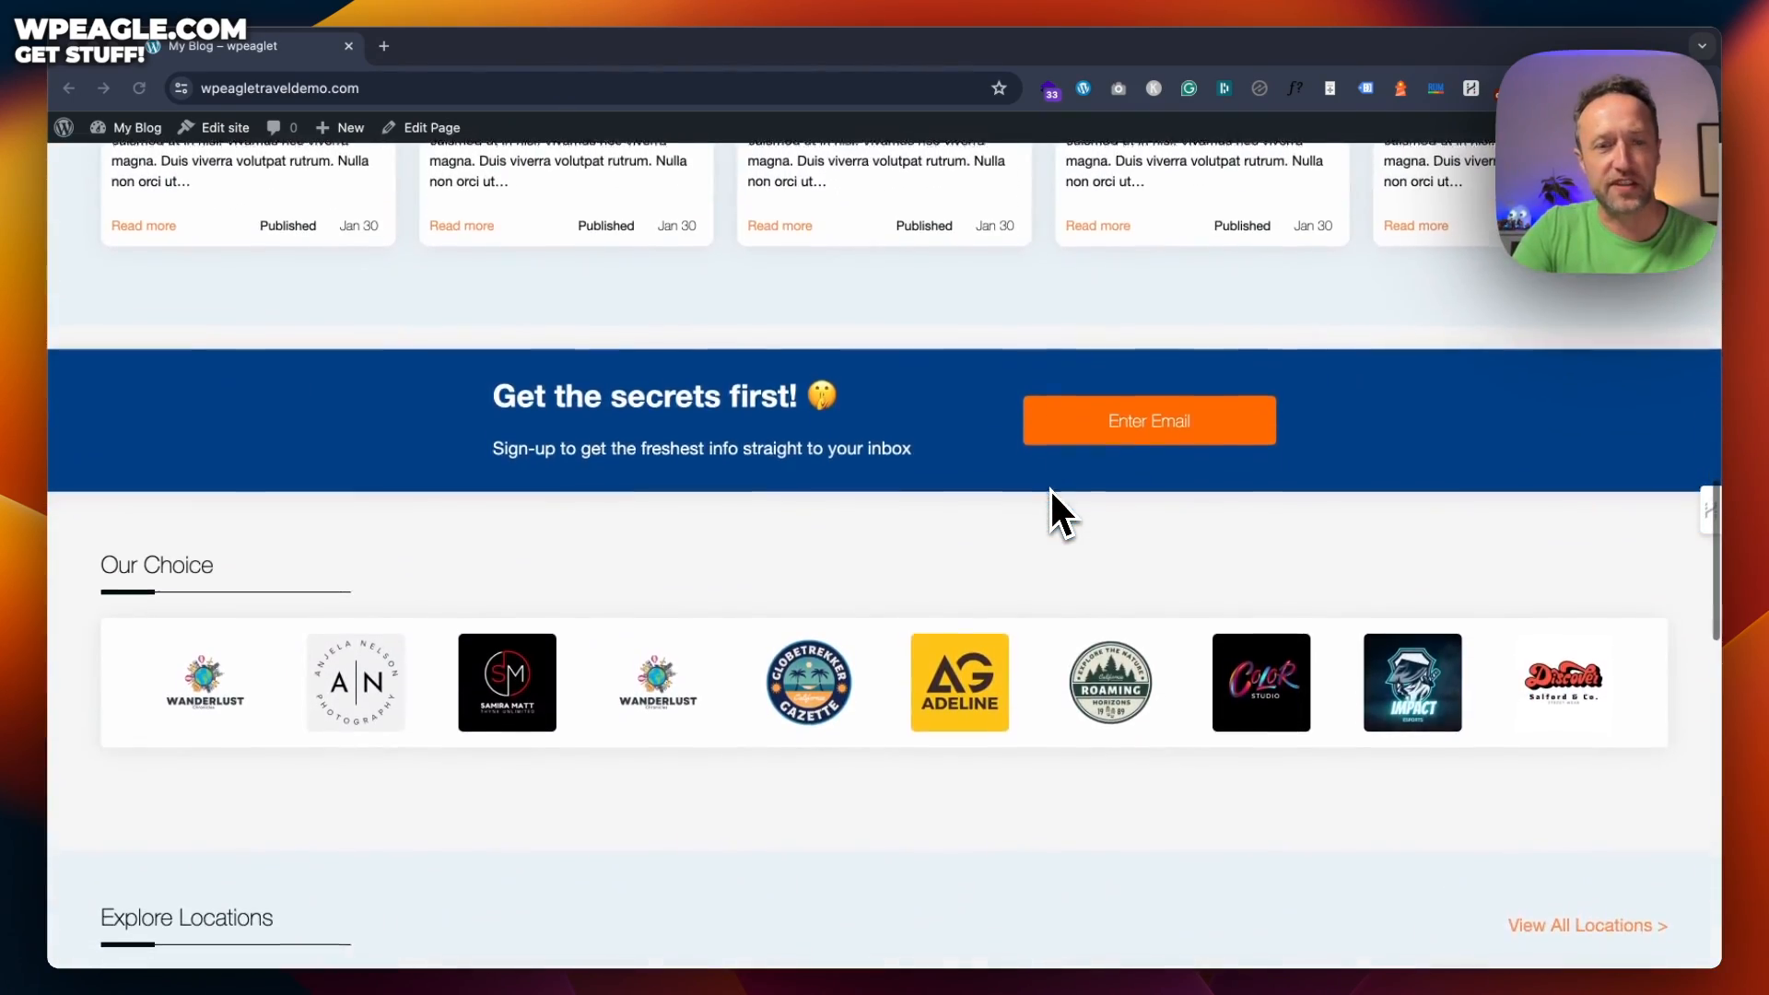
pyautogui.scroll(20, 1050, 507)
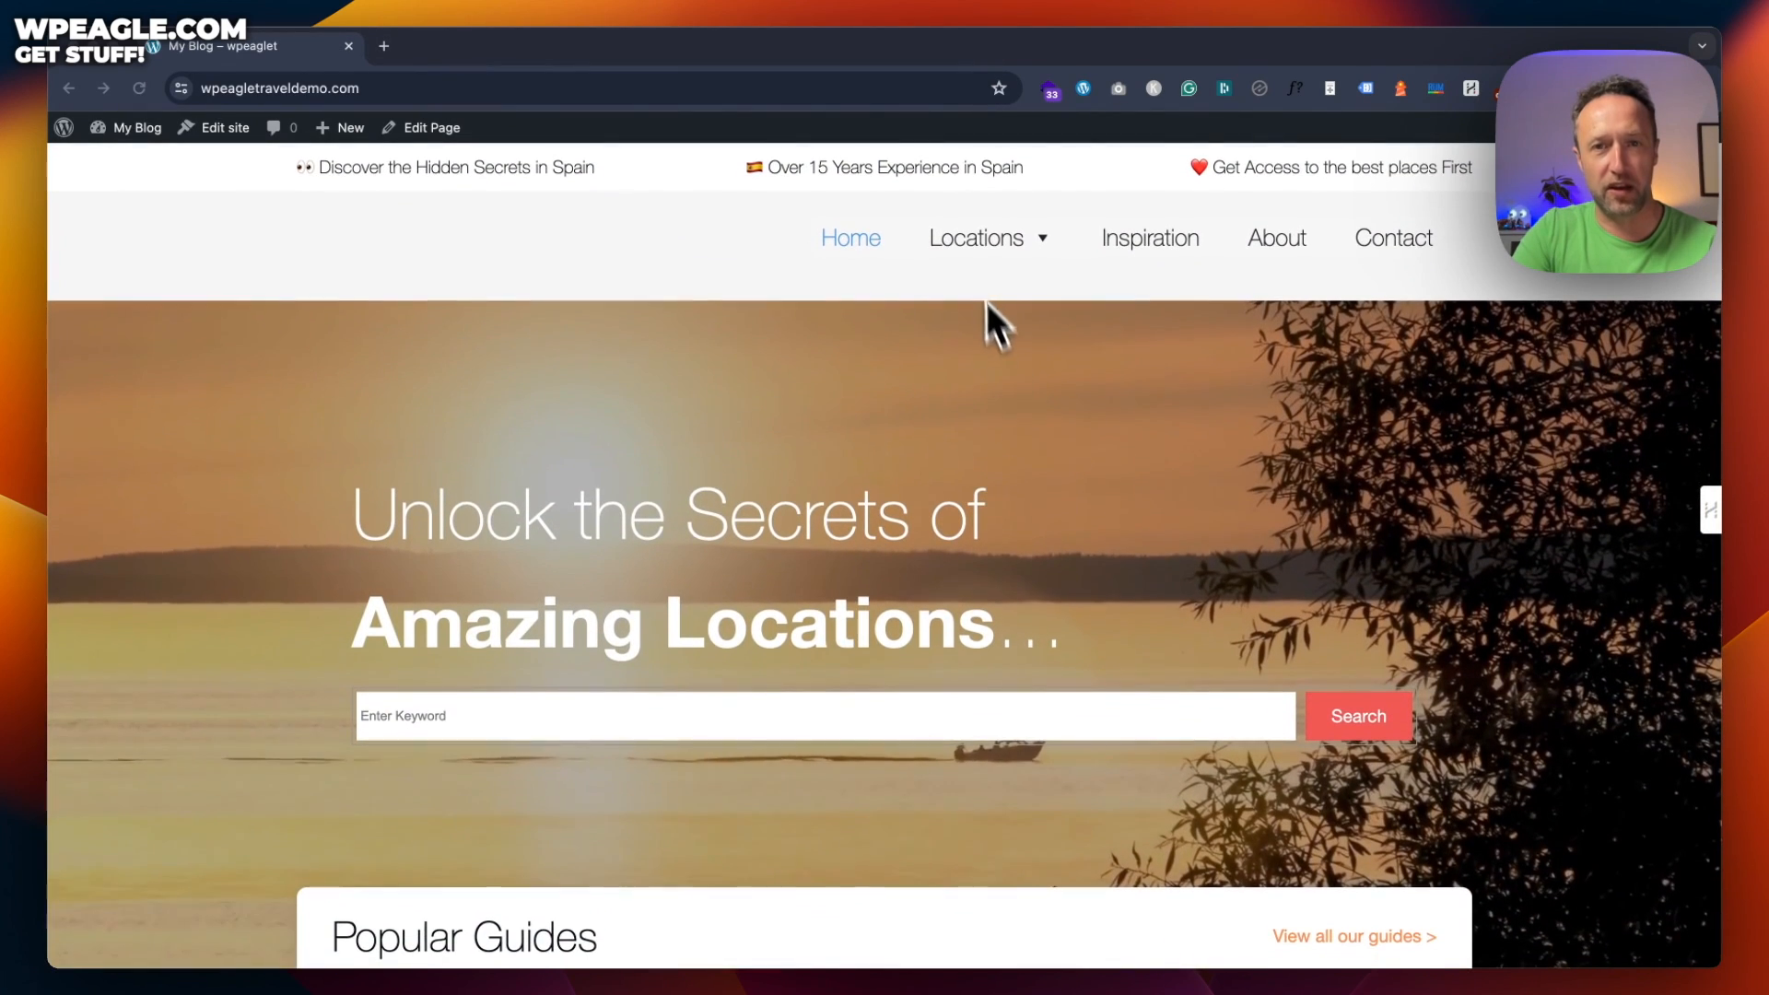
# Go to Locations > Art Galleries and read through the Fantastic Galleries in Paris post
pyautogui.click(1003, 245)
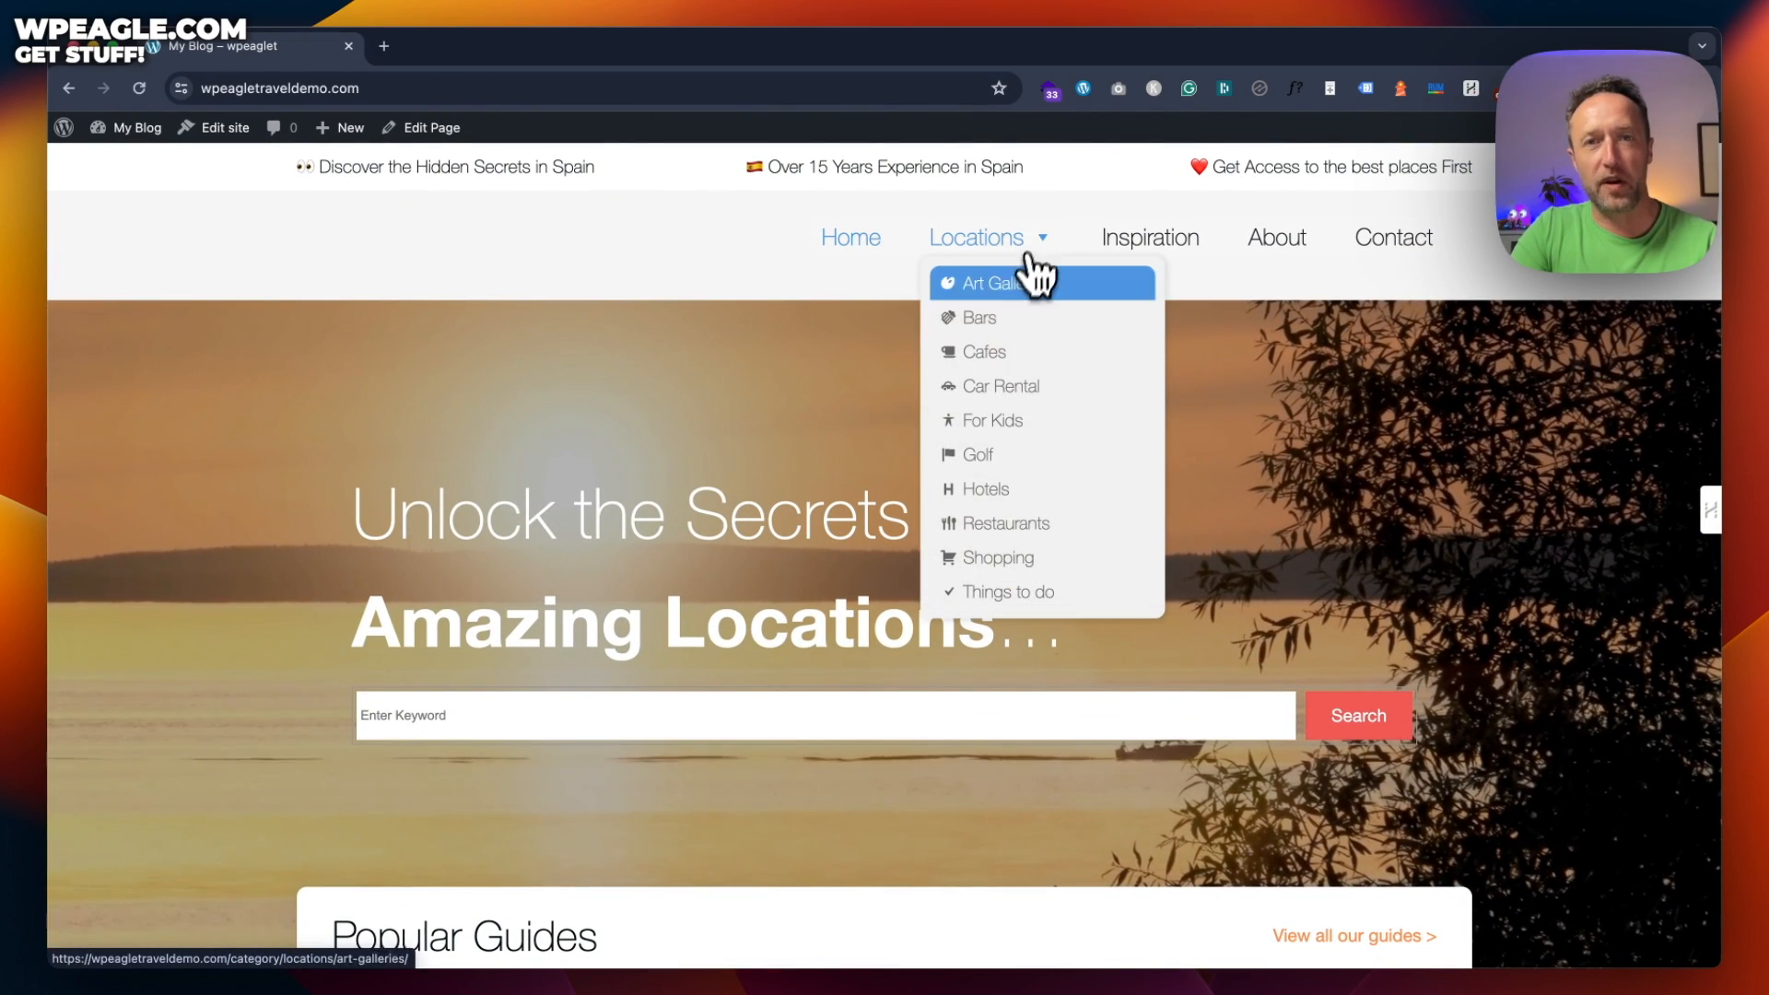
pyautogui.click(1010, 290)
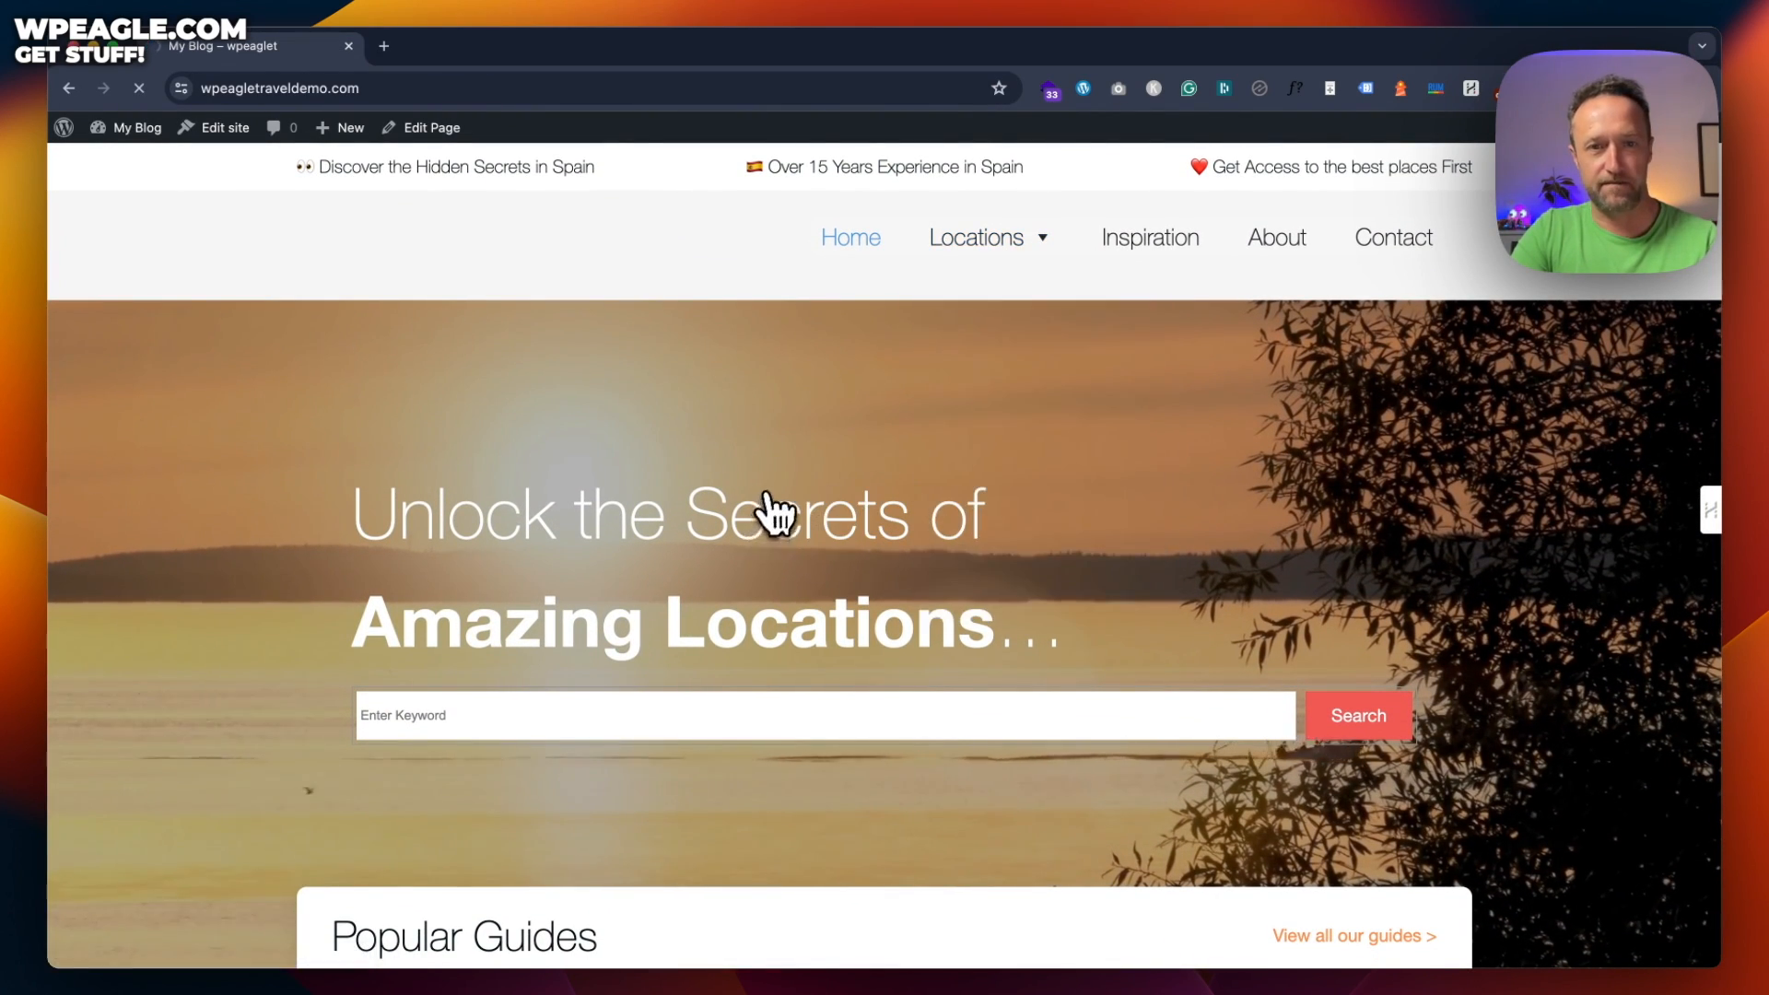
pyautogui.scroll(-4, 936, 454)
pyautogui.scroll(4, 939, 446)
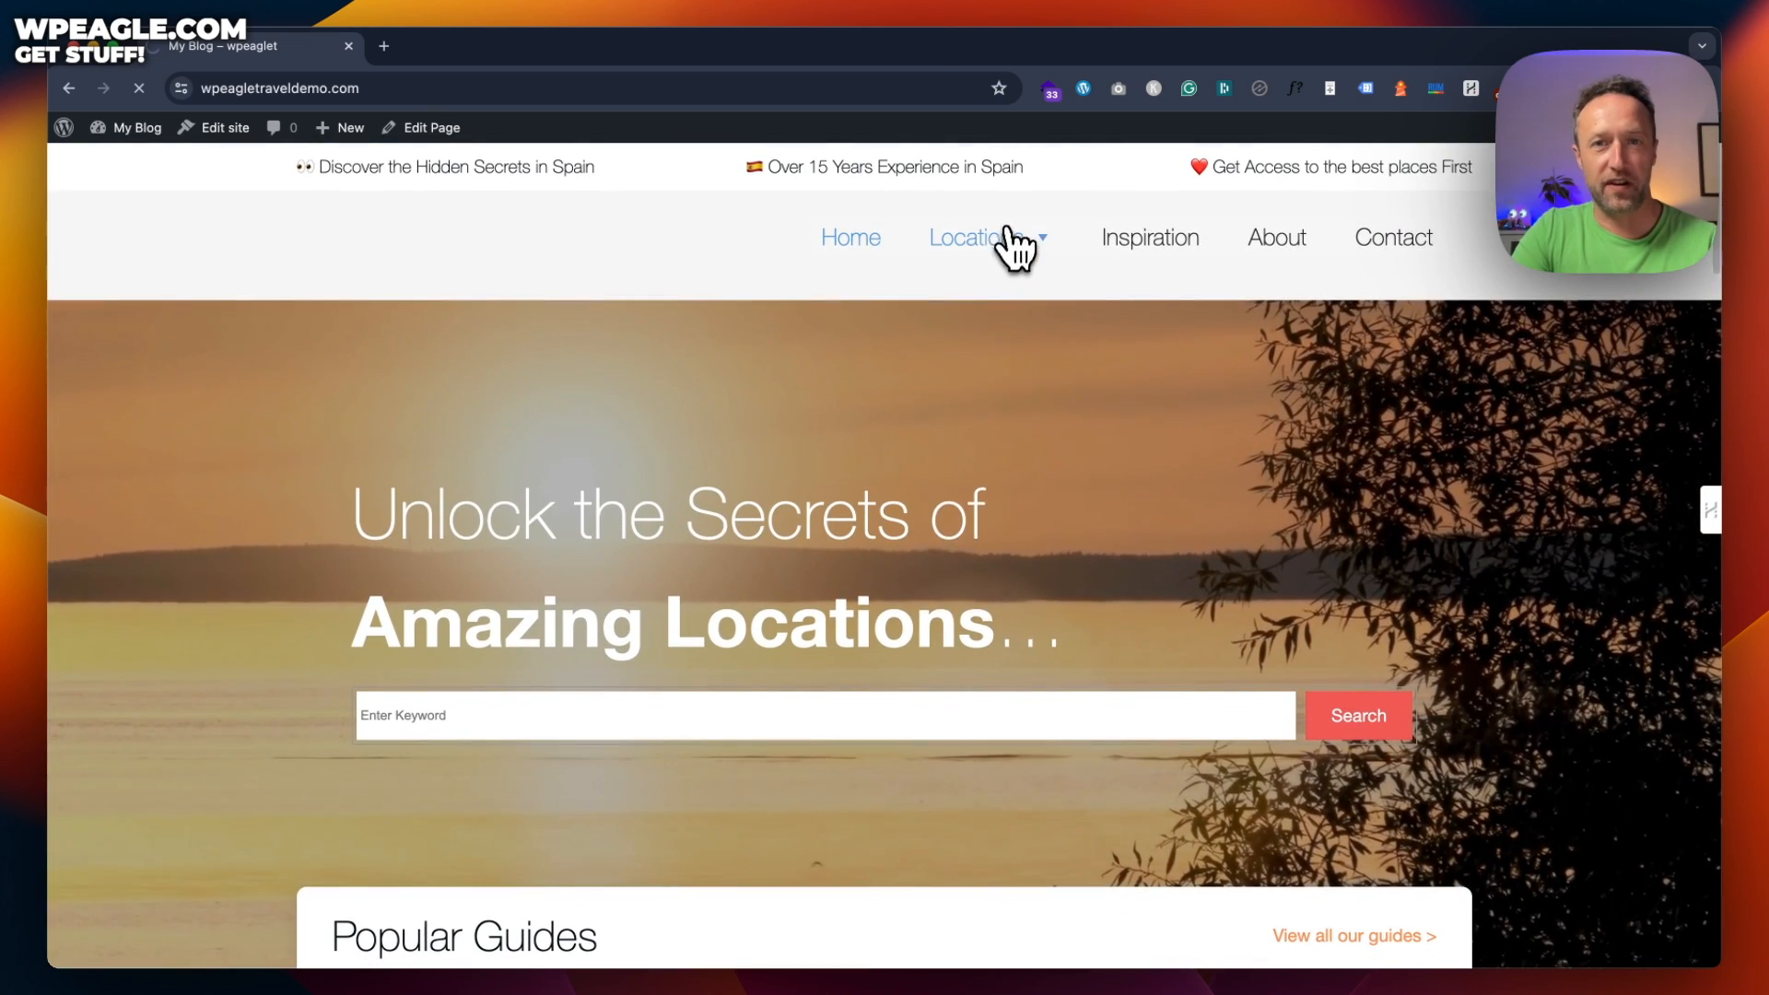
pyautogui.click(997, 279)
pyautogui.scroll(-8, 989, 317)
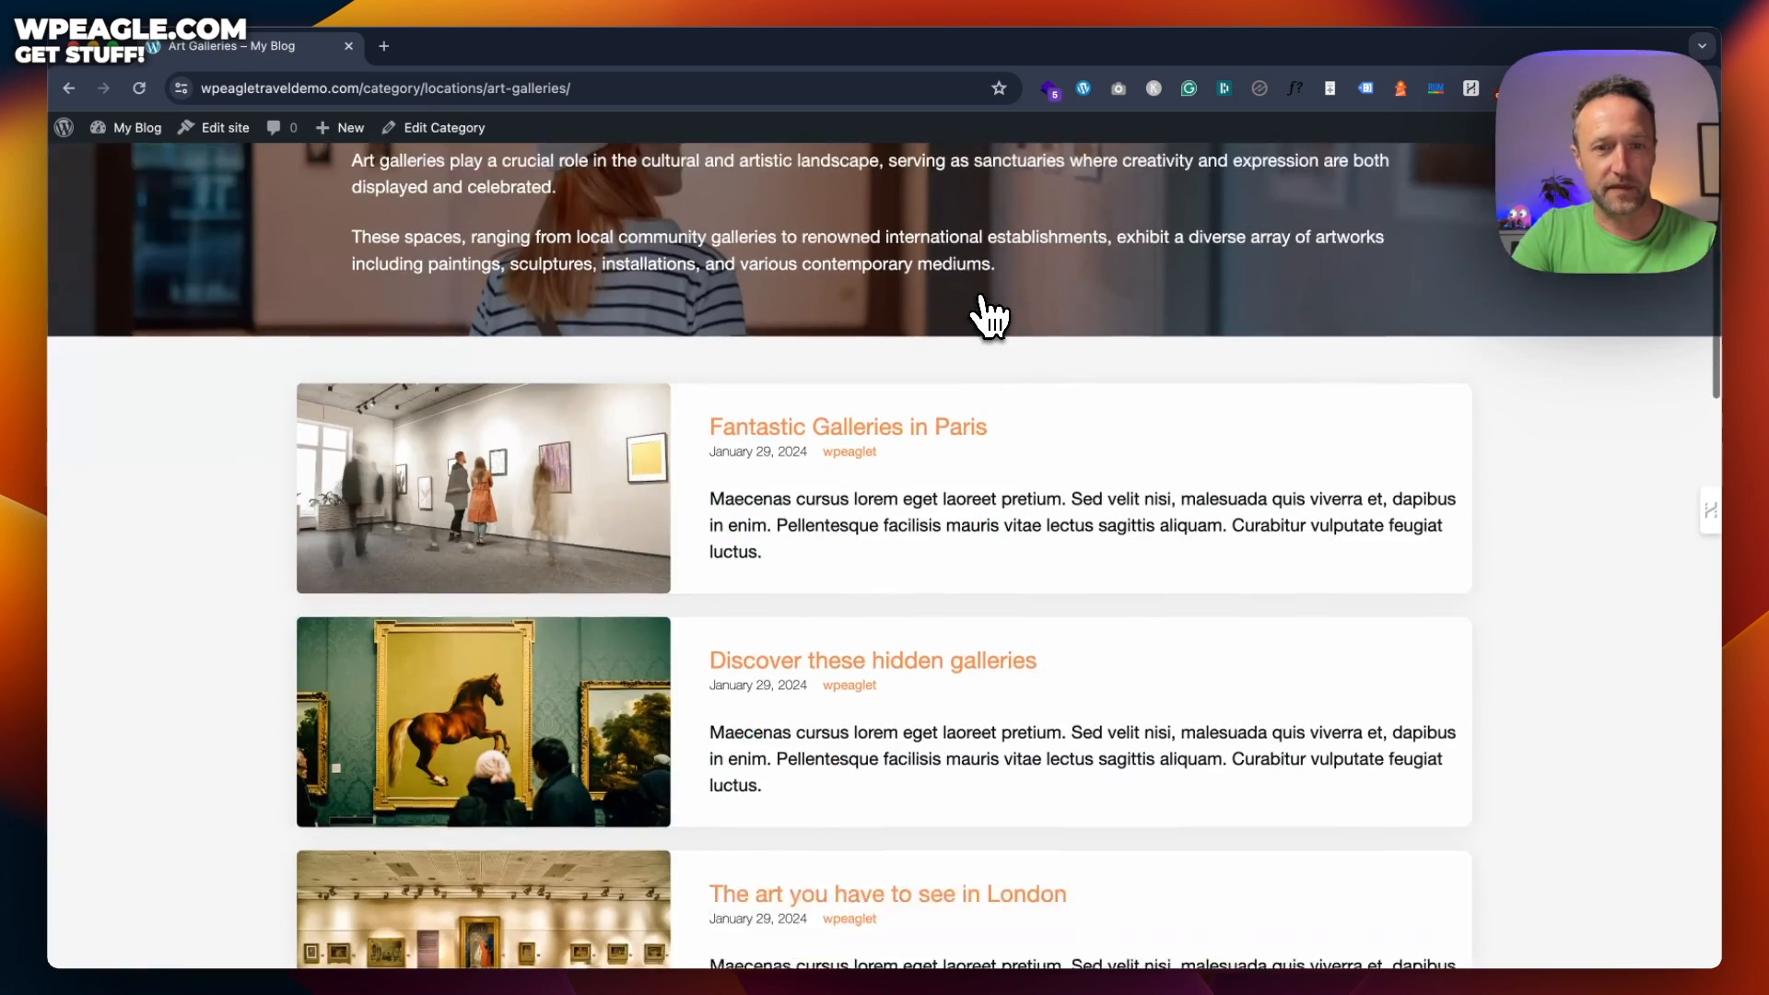
pyautogui.scroll(8, 982, 316)
pyautogui.scroll(-5, 986, 316)
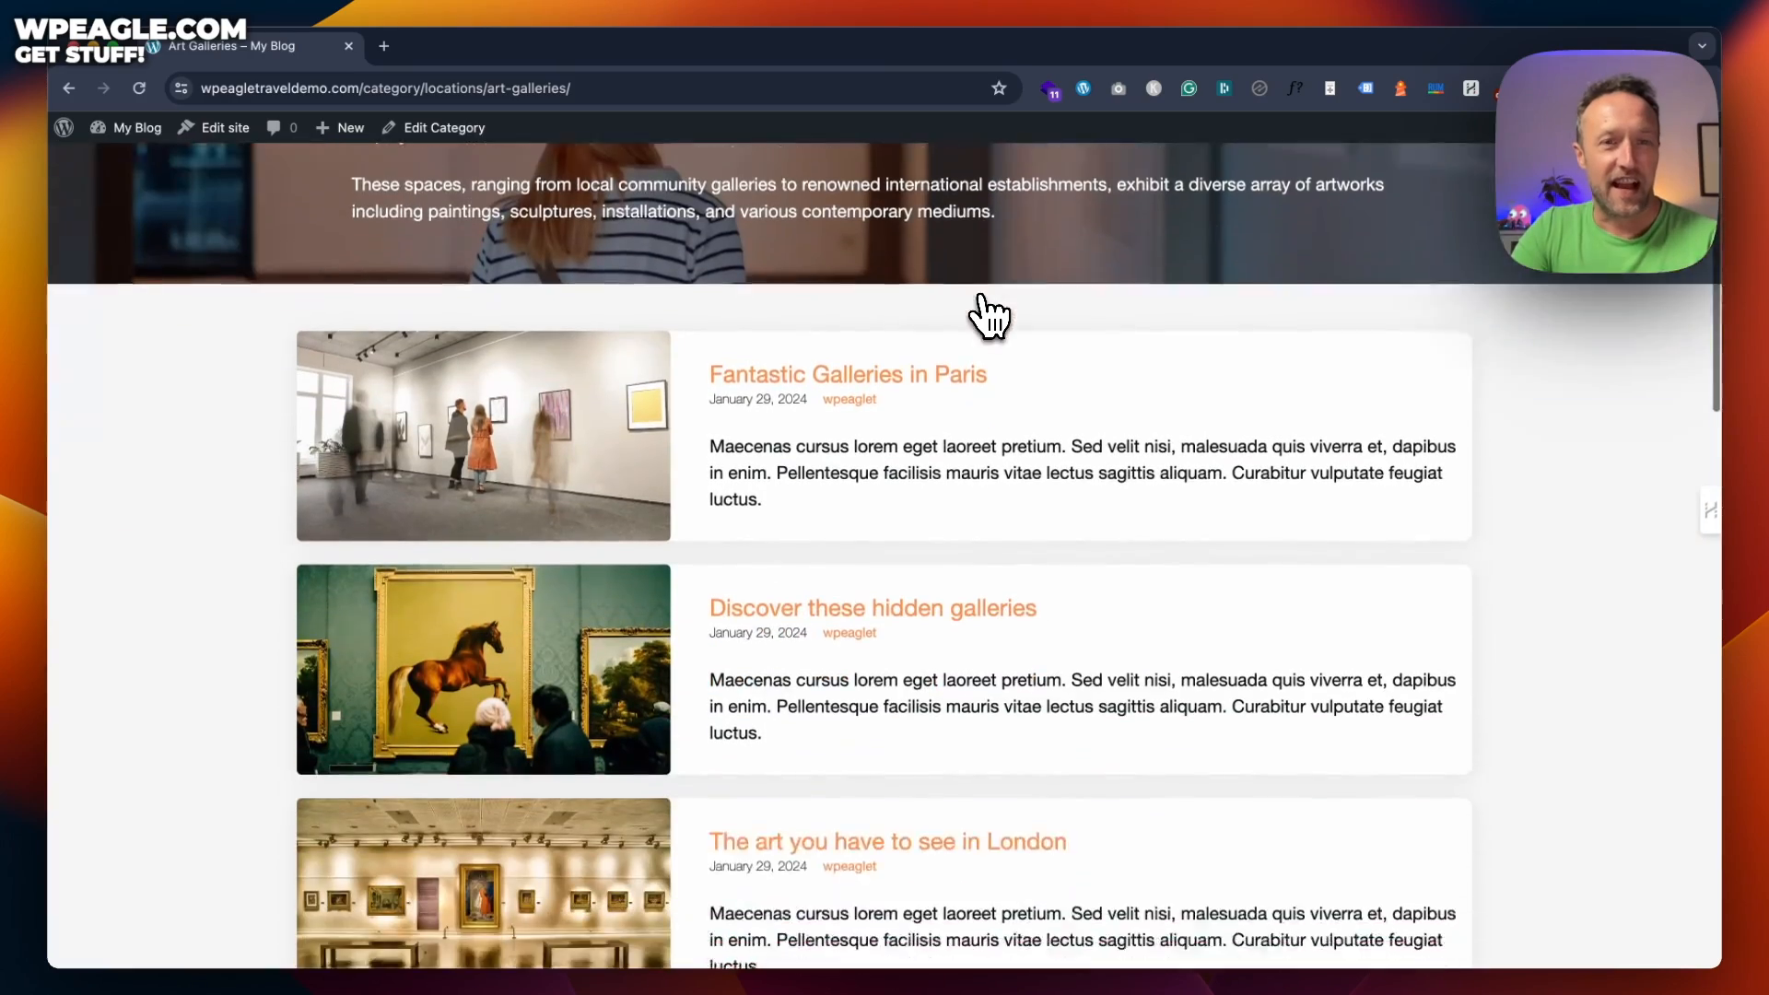
pyautogui.click(518, 336)
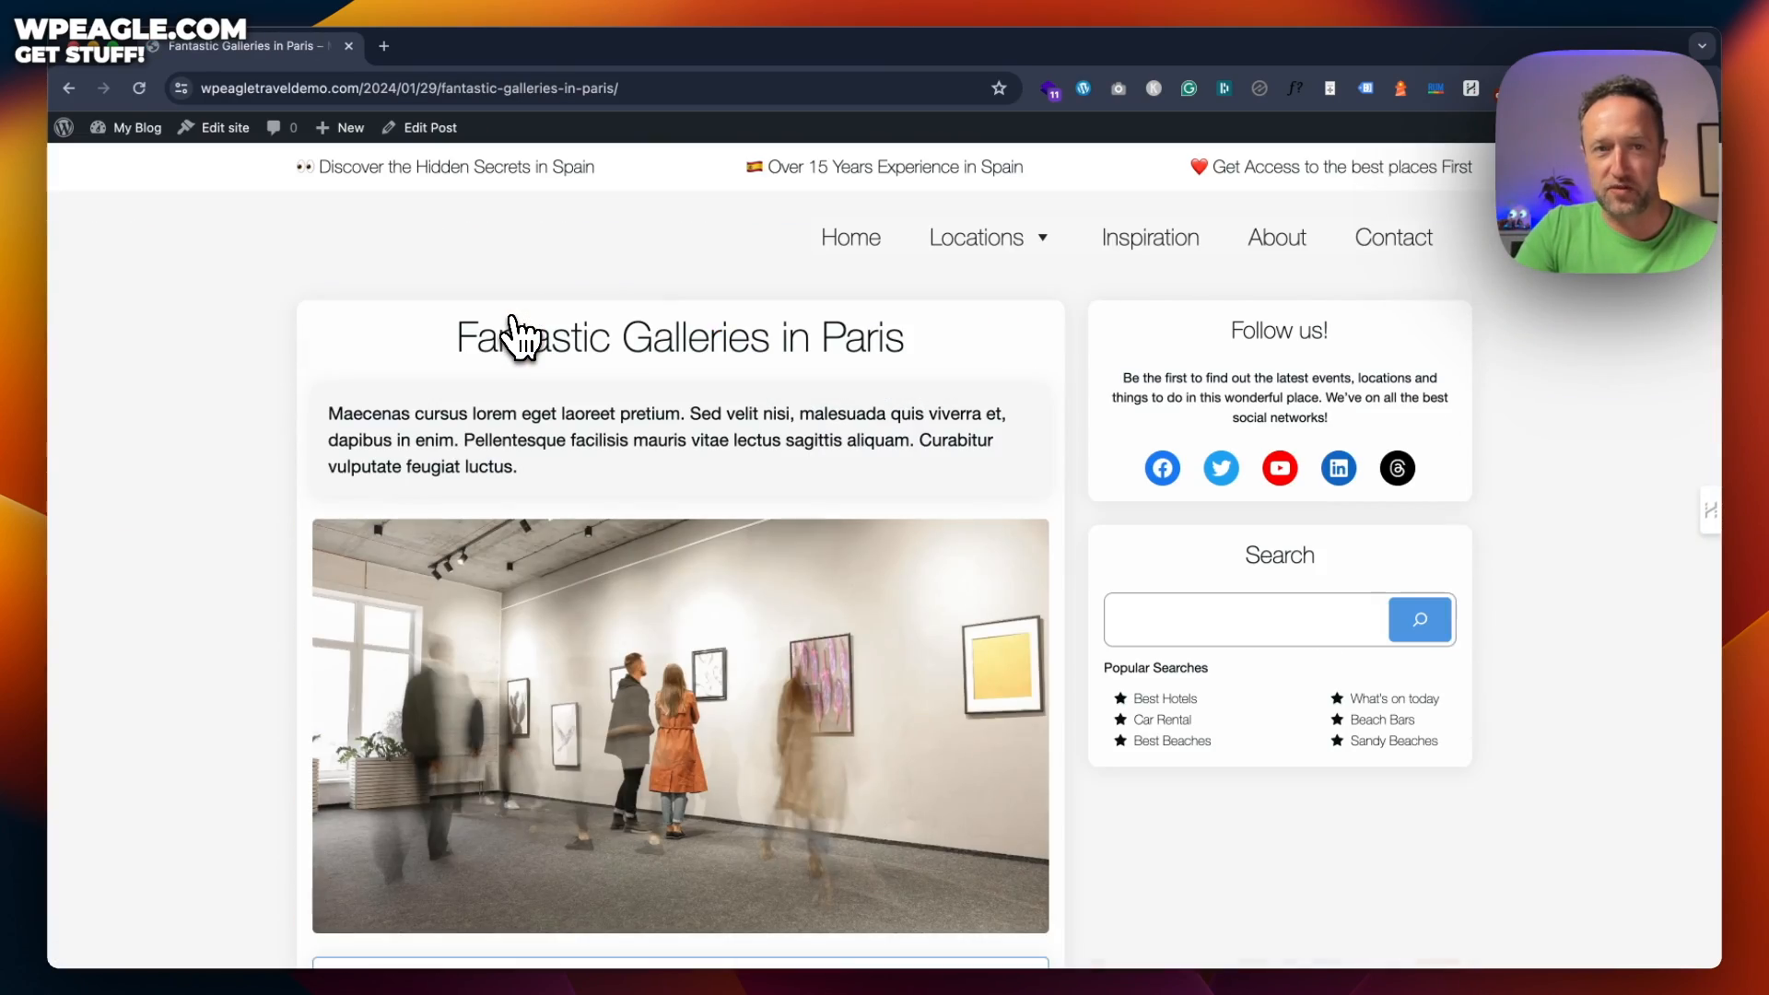
pyautogui.scroll(-5, 515, 438)
pyautogui.scroll(-10, 541, 442)
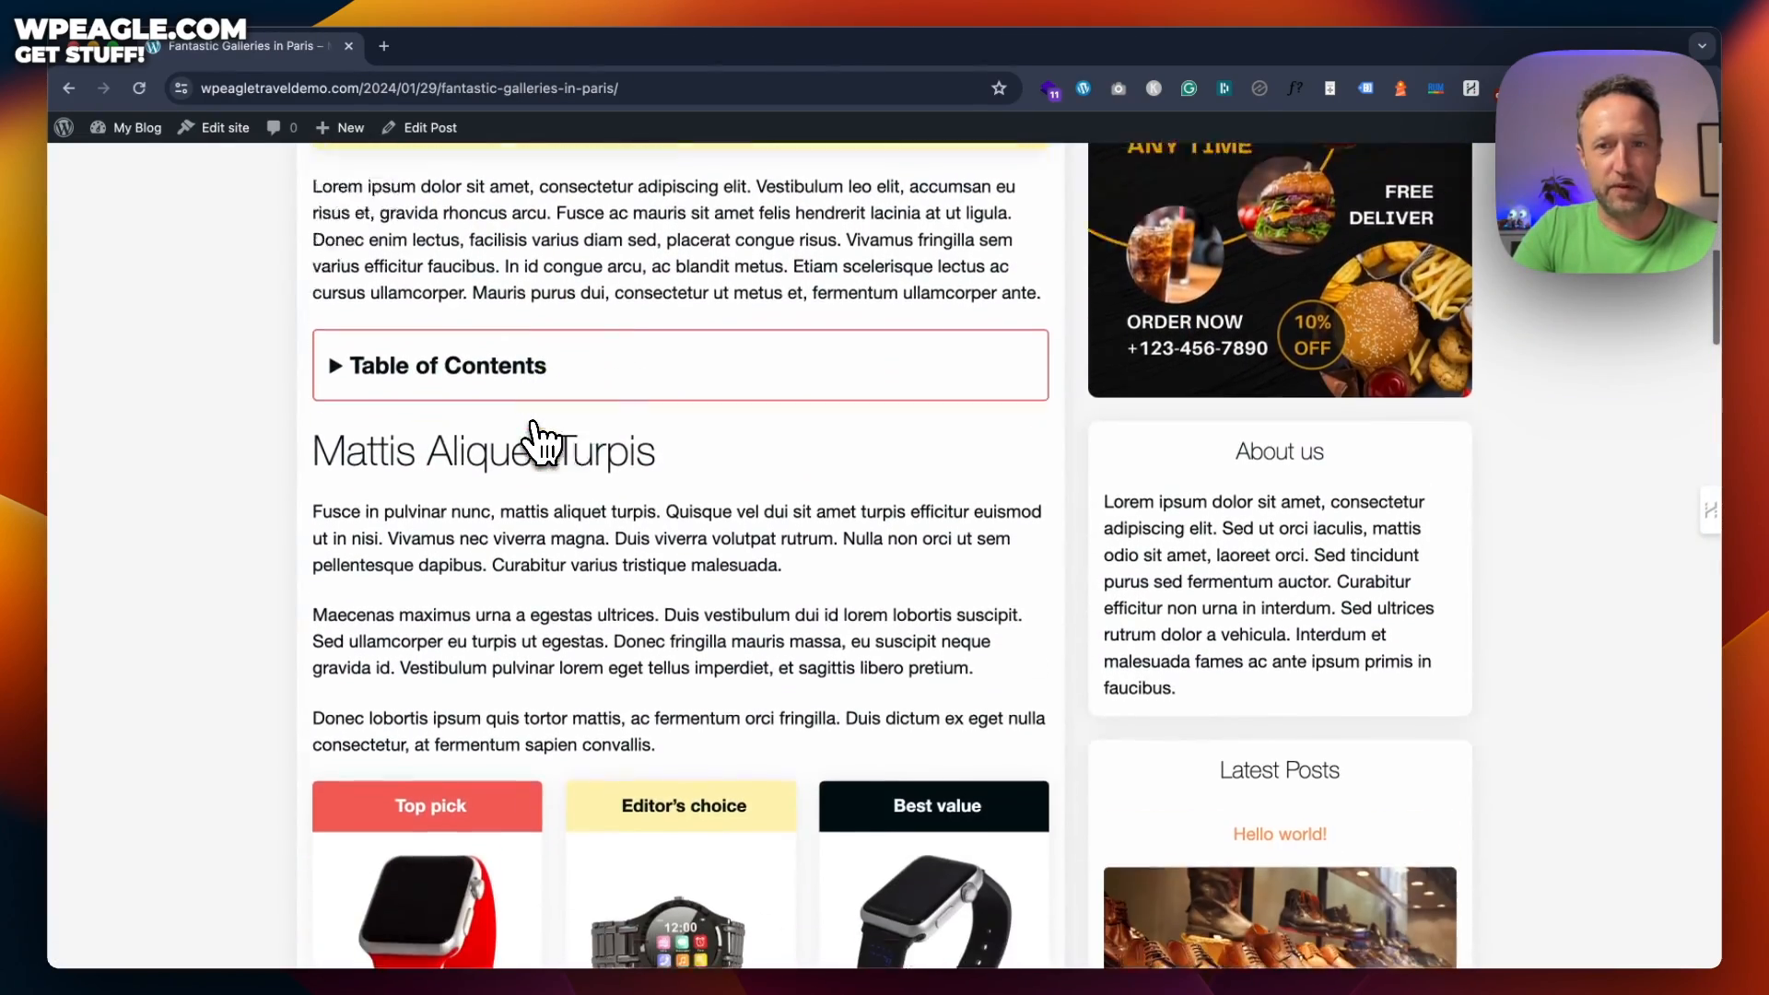
pyautogui.scroll(15, 540, 442)
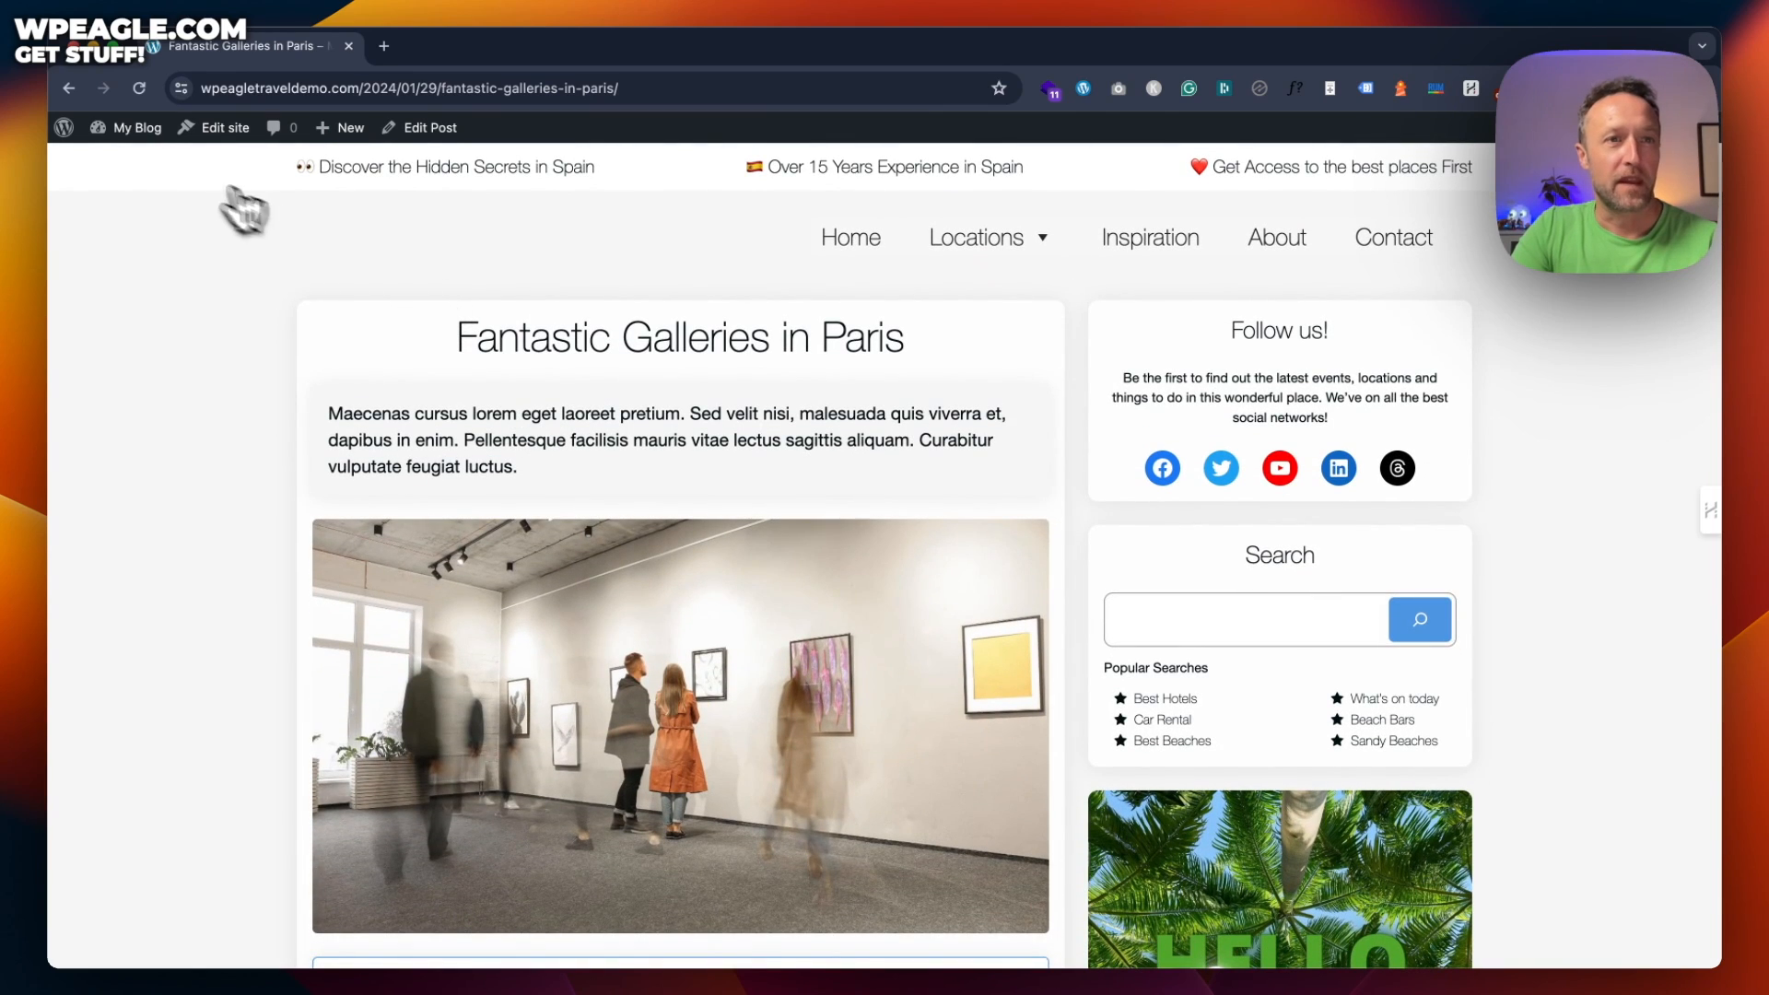
# Go to the admin dashboard and open the All Posts list
pyautogui.moveTo(140, 129)
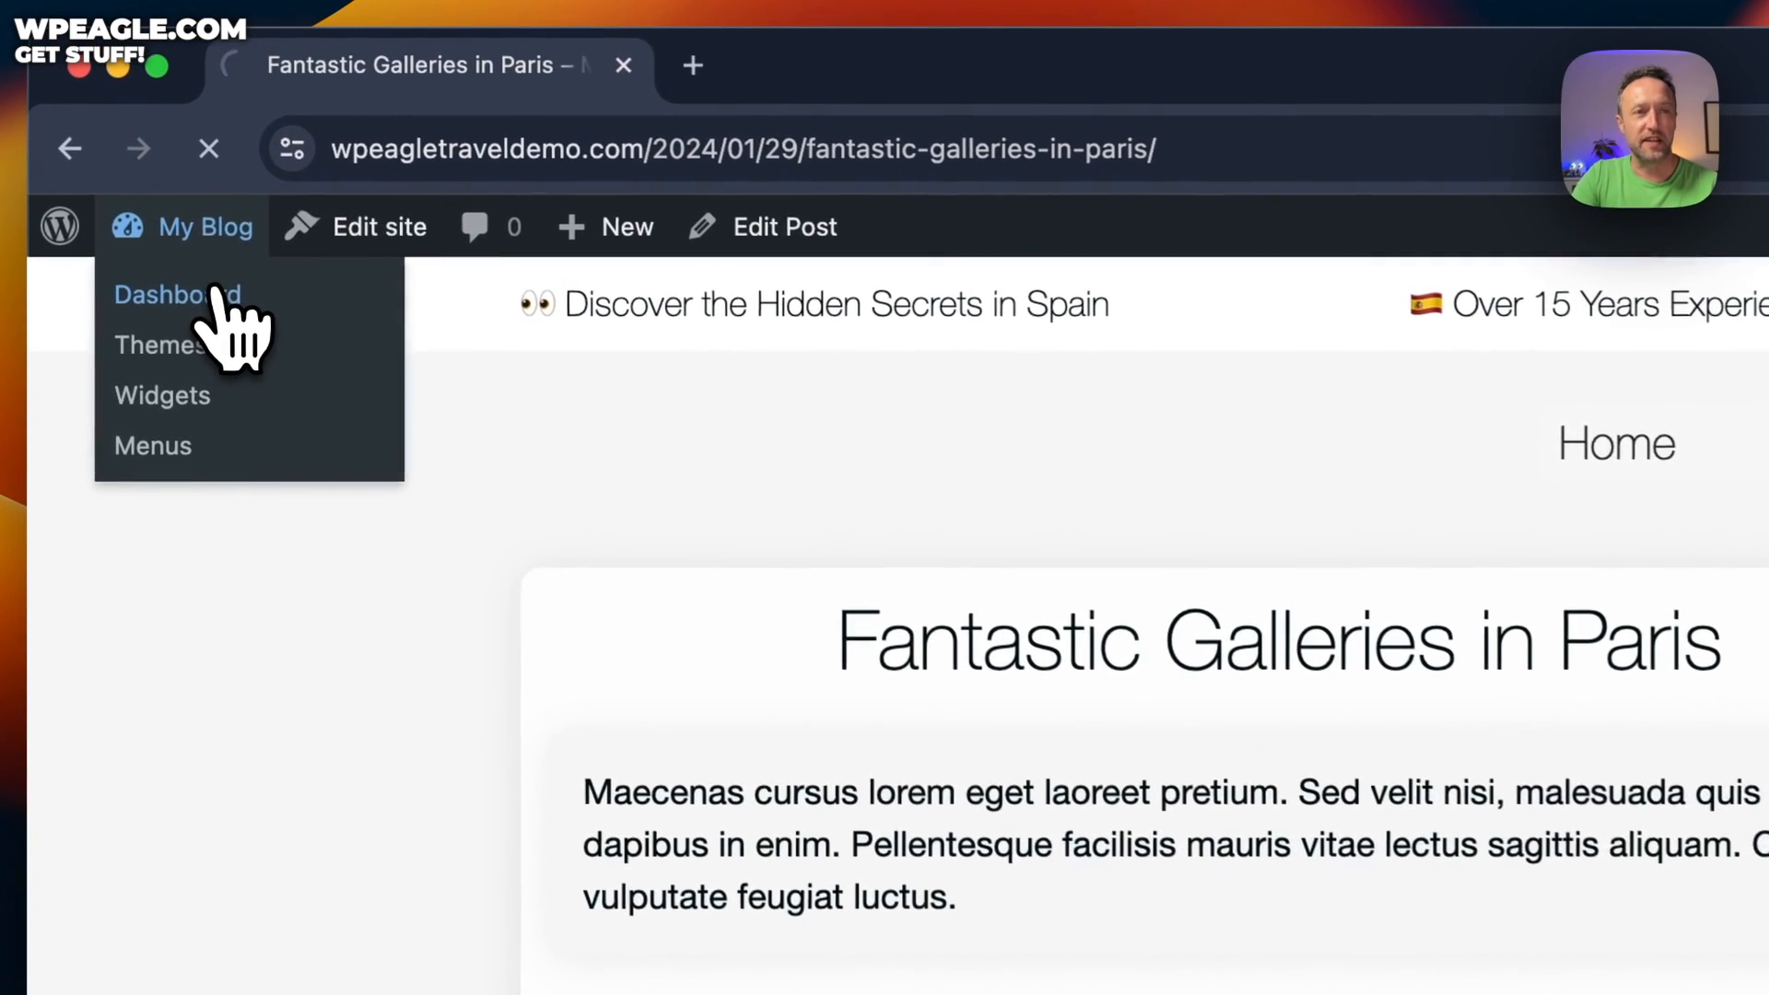
pyautogui.click(200, 265)
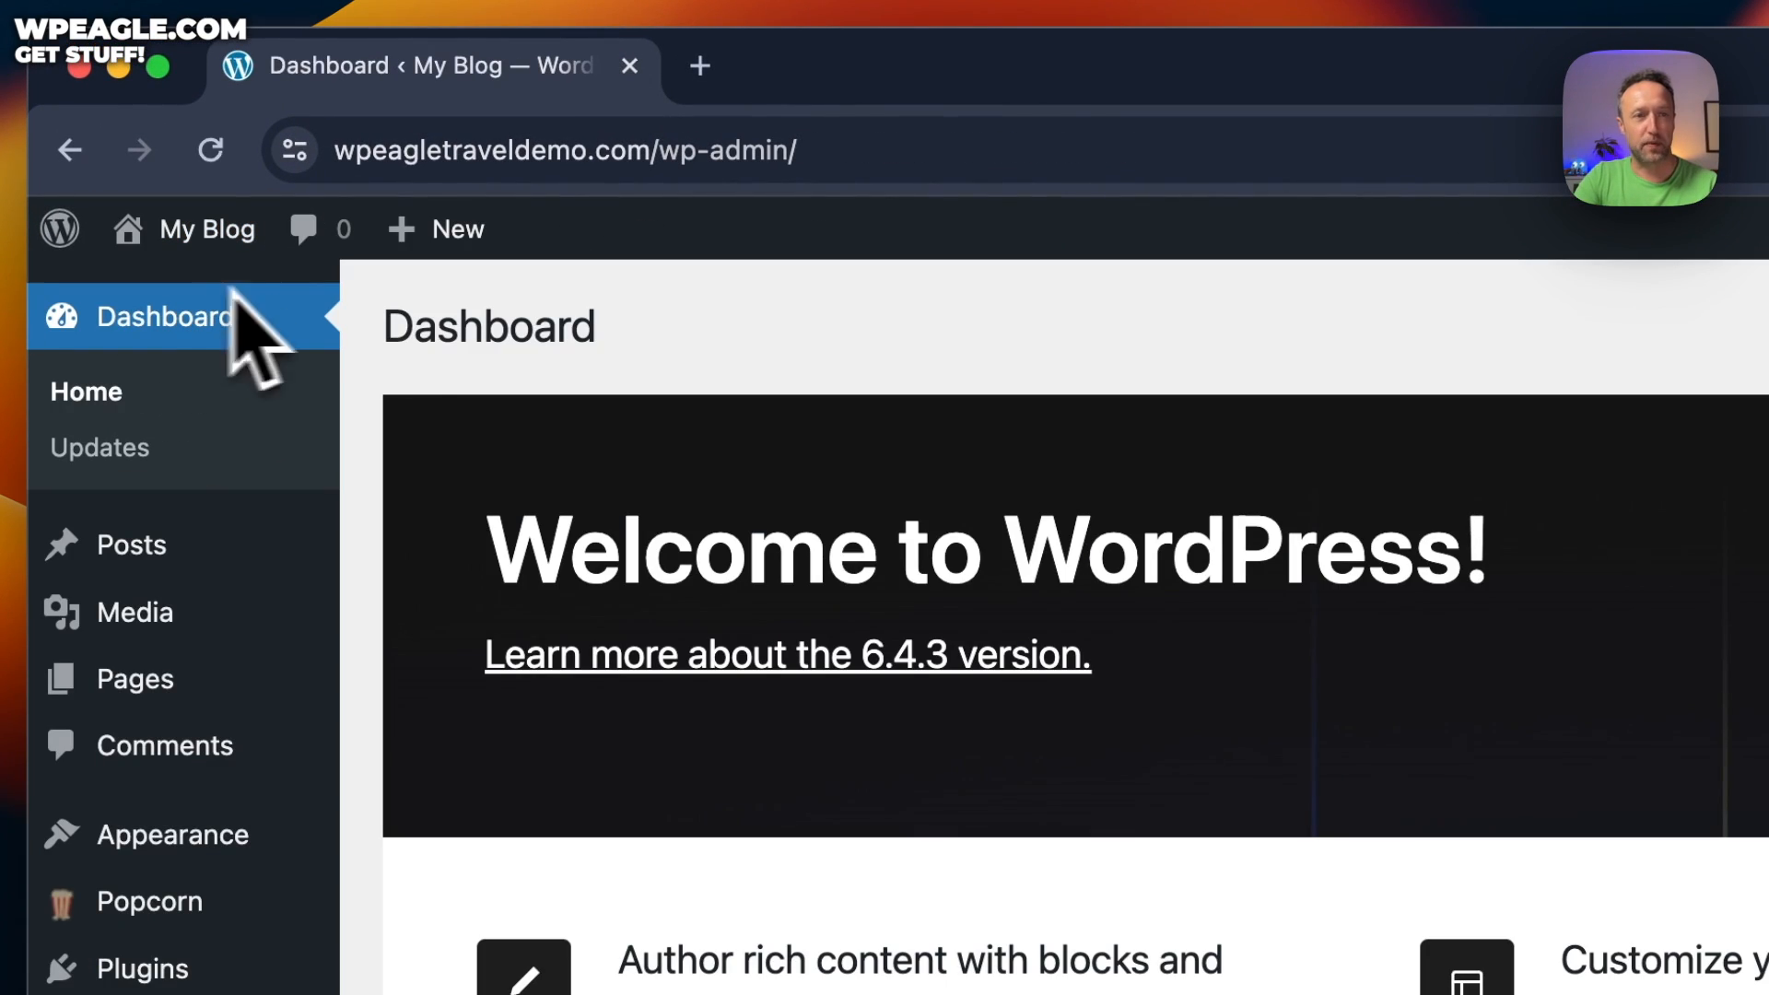
pyautogui.moveTo(244, 567)
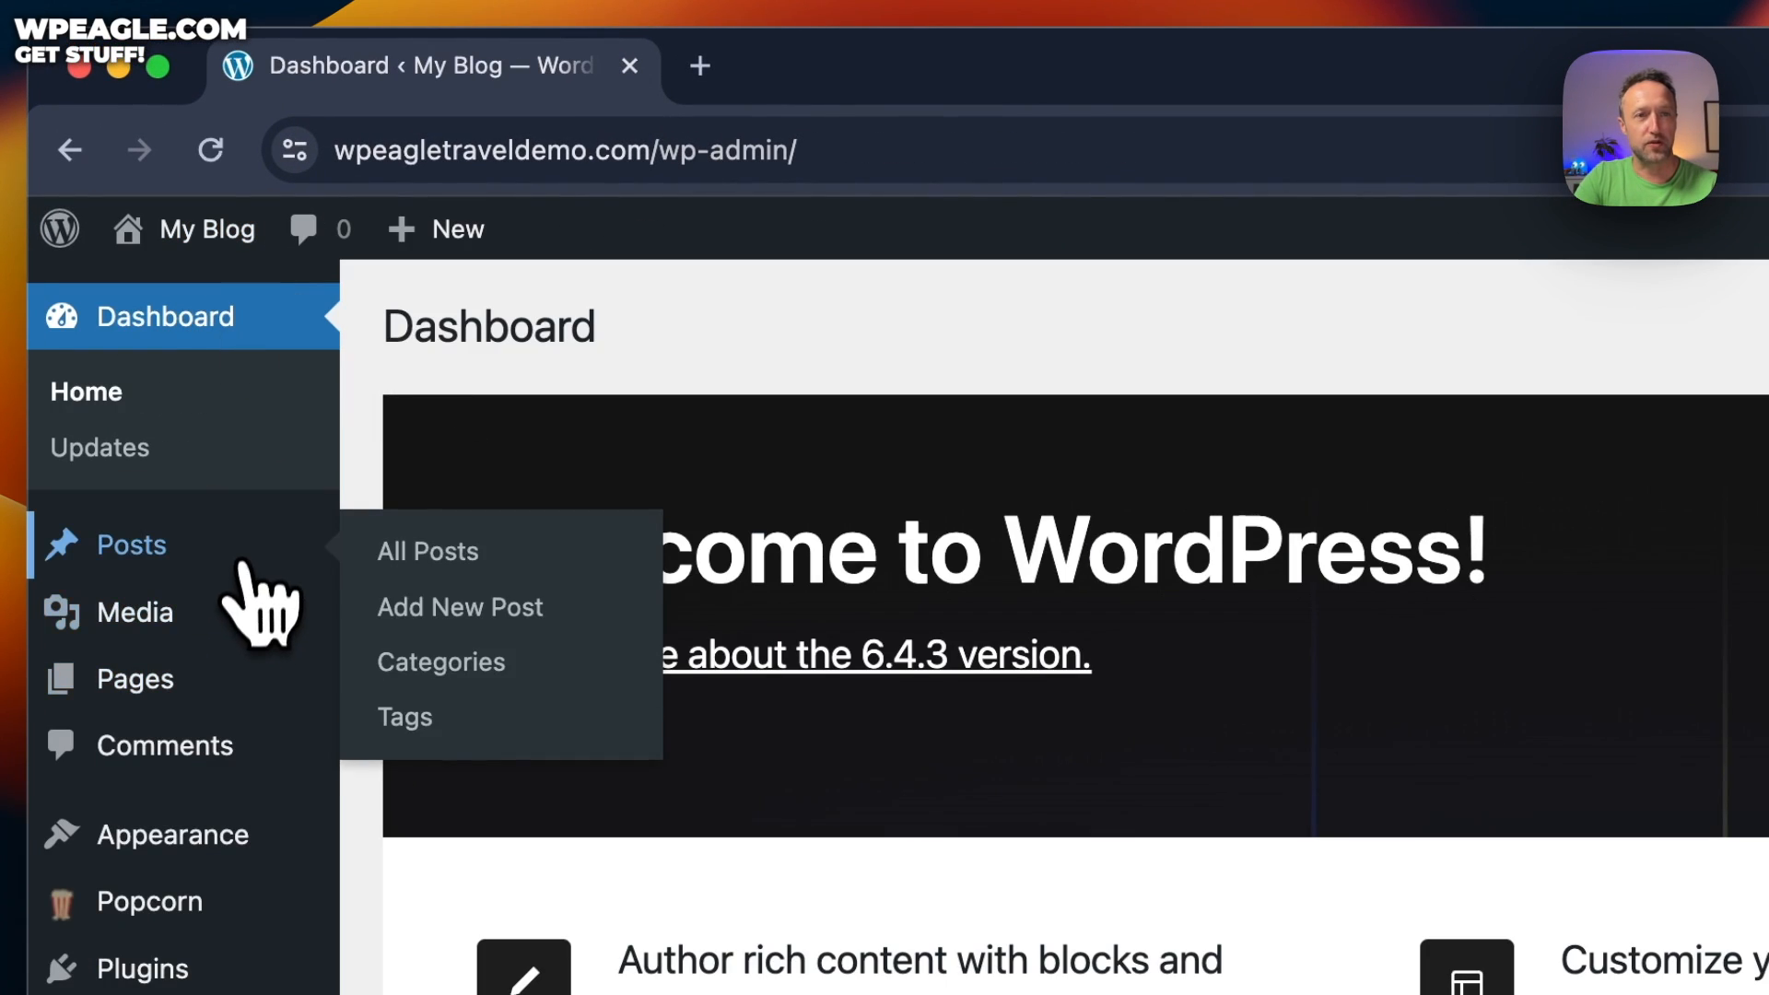
pyautogui.click(485, 562)
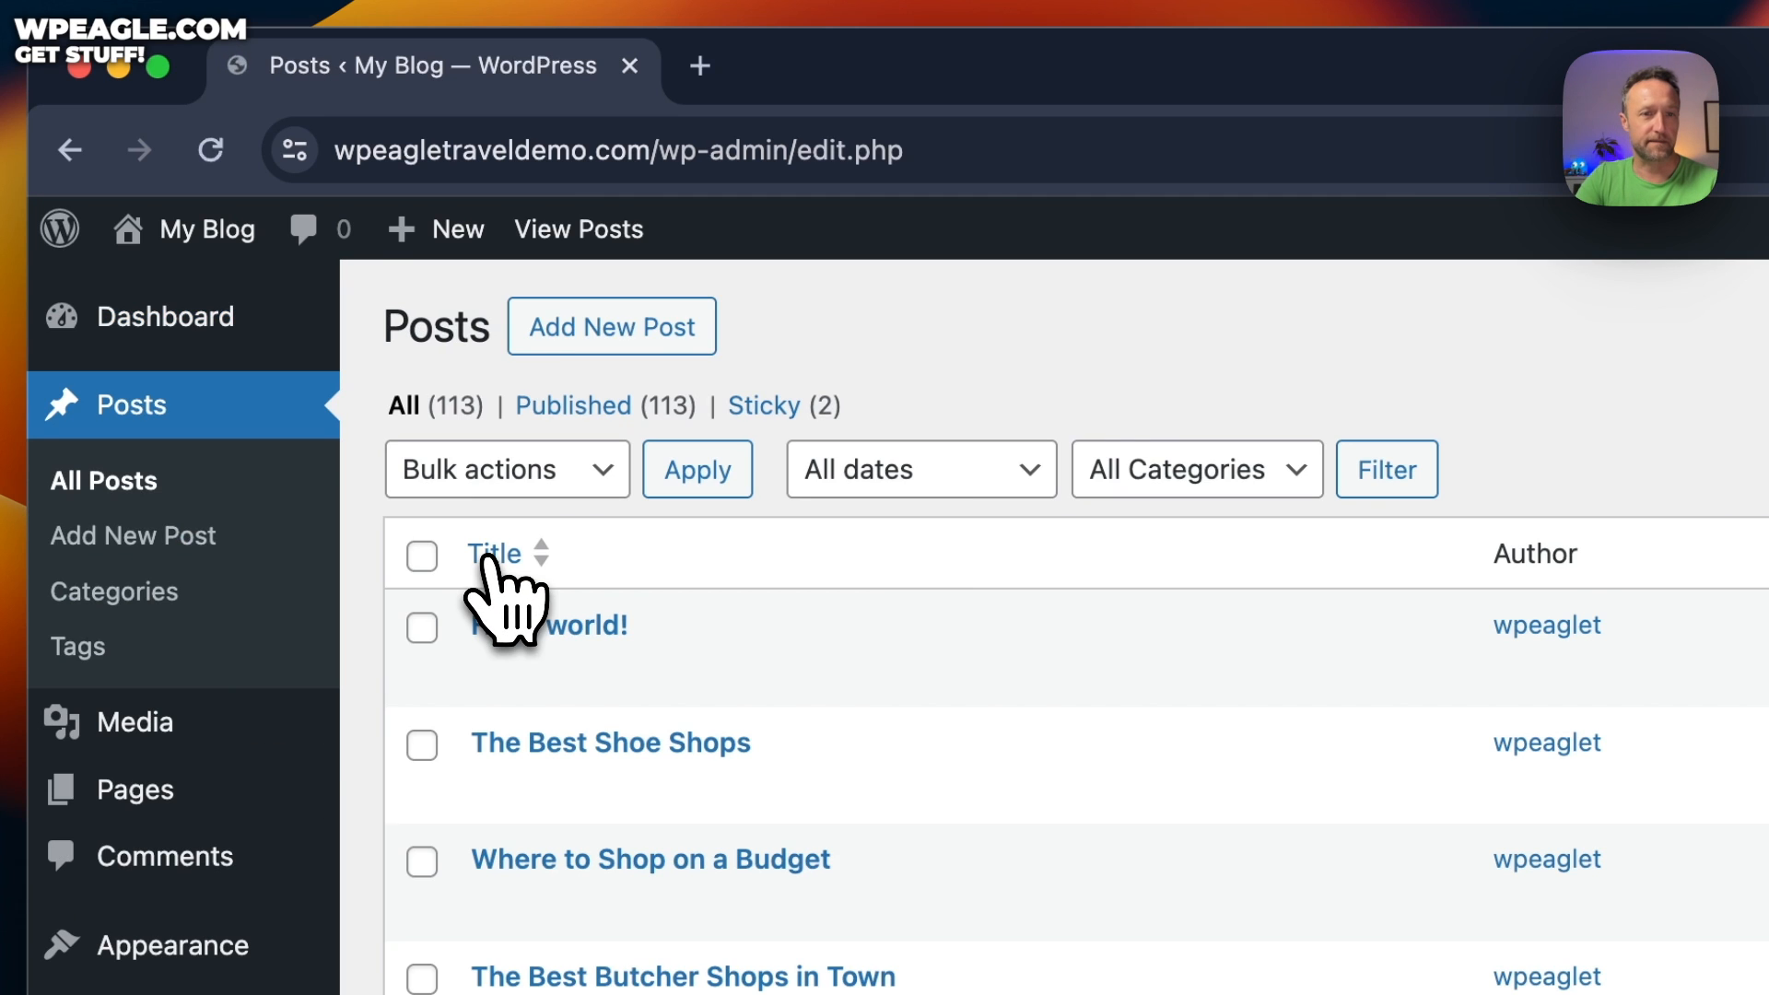
pyautogui.scroll(-5, 1197, 719)
pyautogui.scroll(5, 1286, 590)
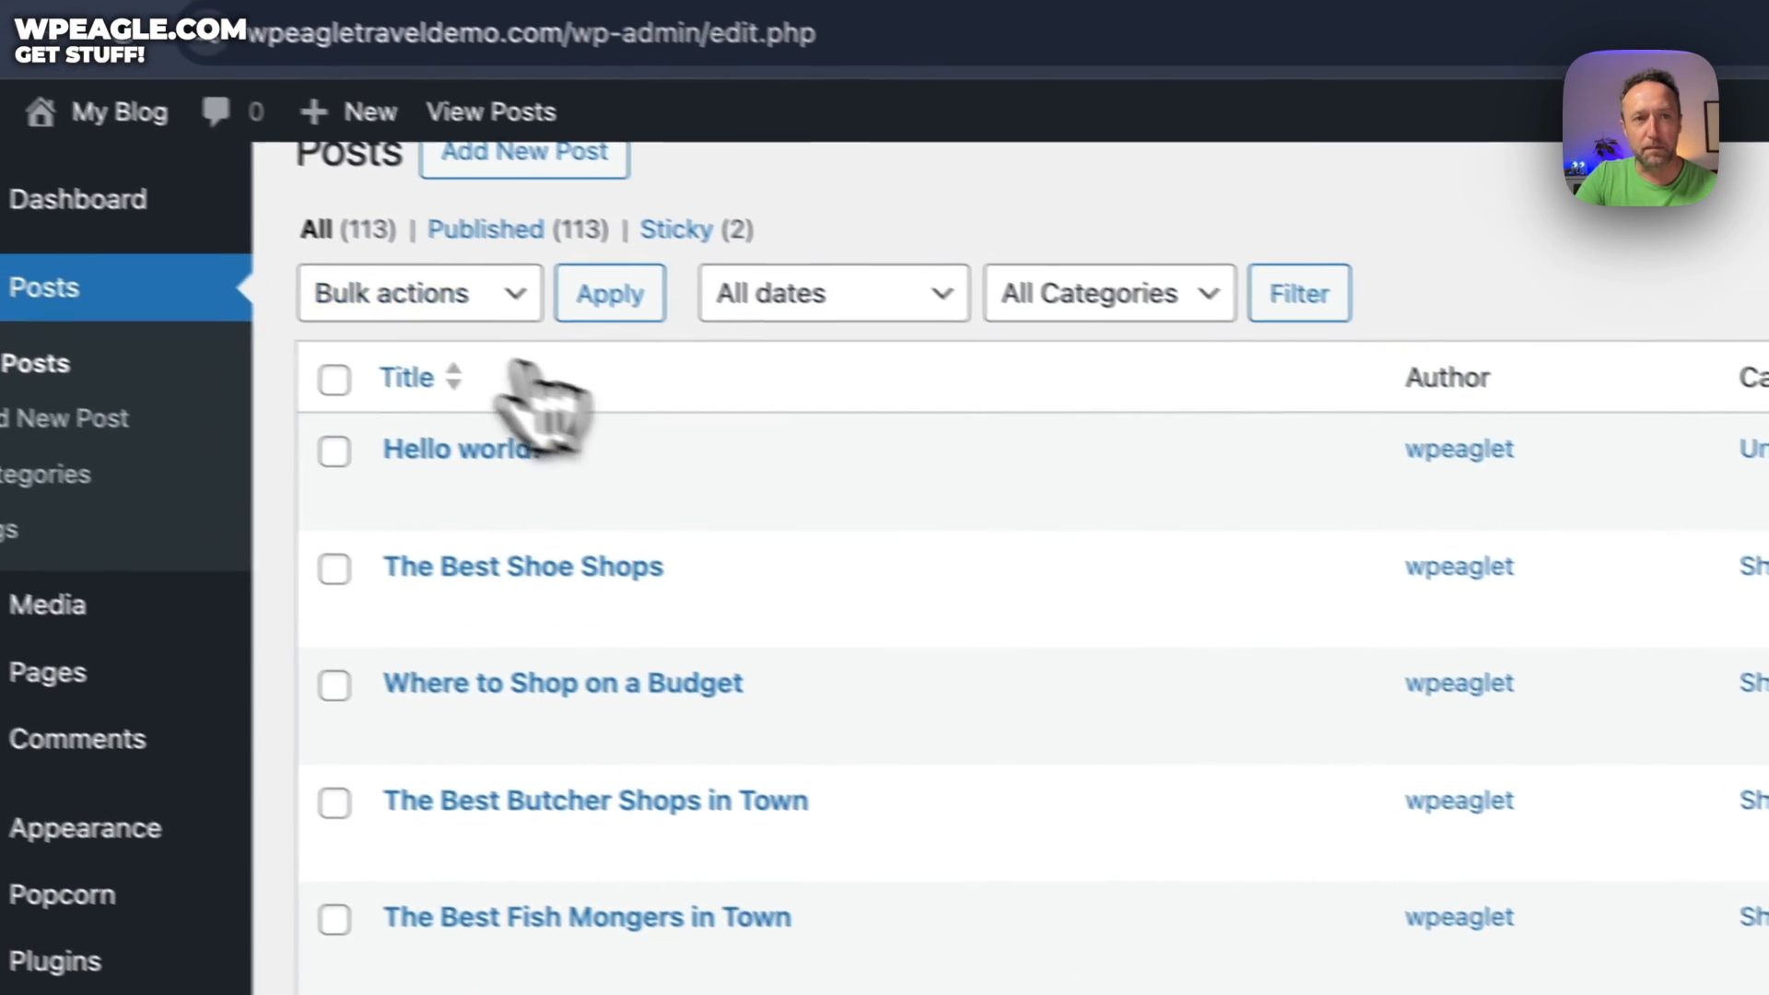
# Select all posts and pick Move to Trash from Bulk actions
pyautogui.click(335, 379)
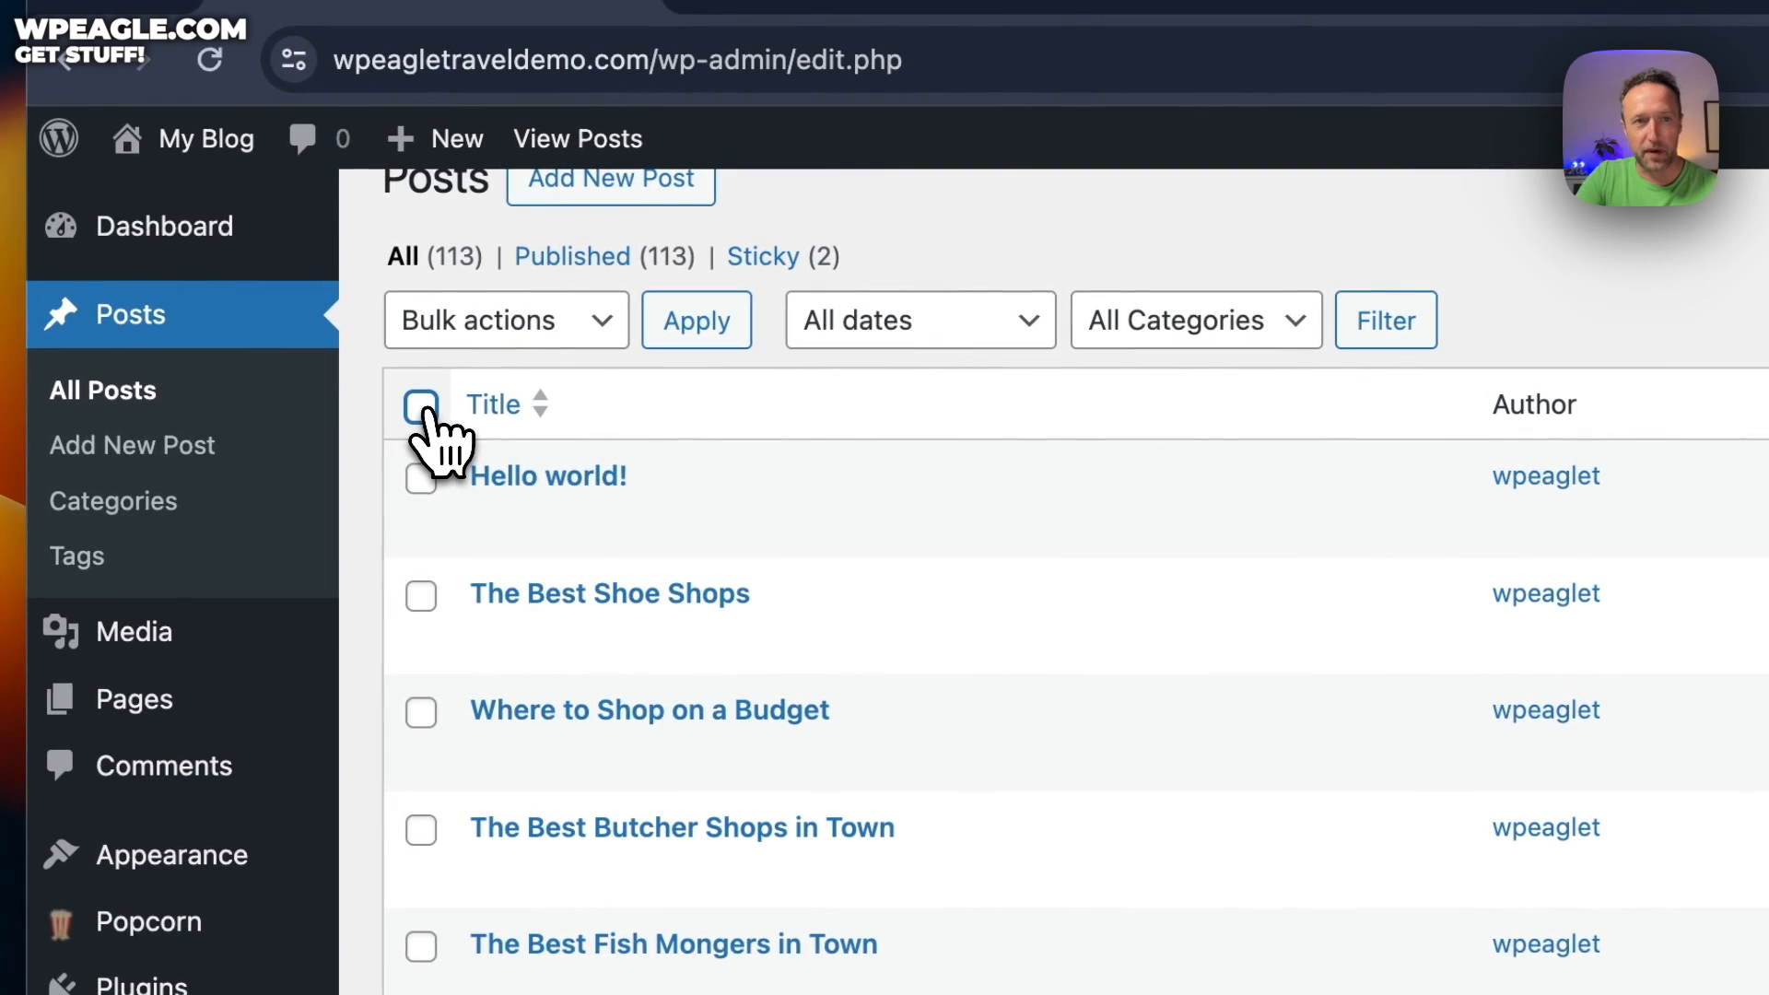
pyautogui.click(590, 327)
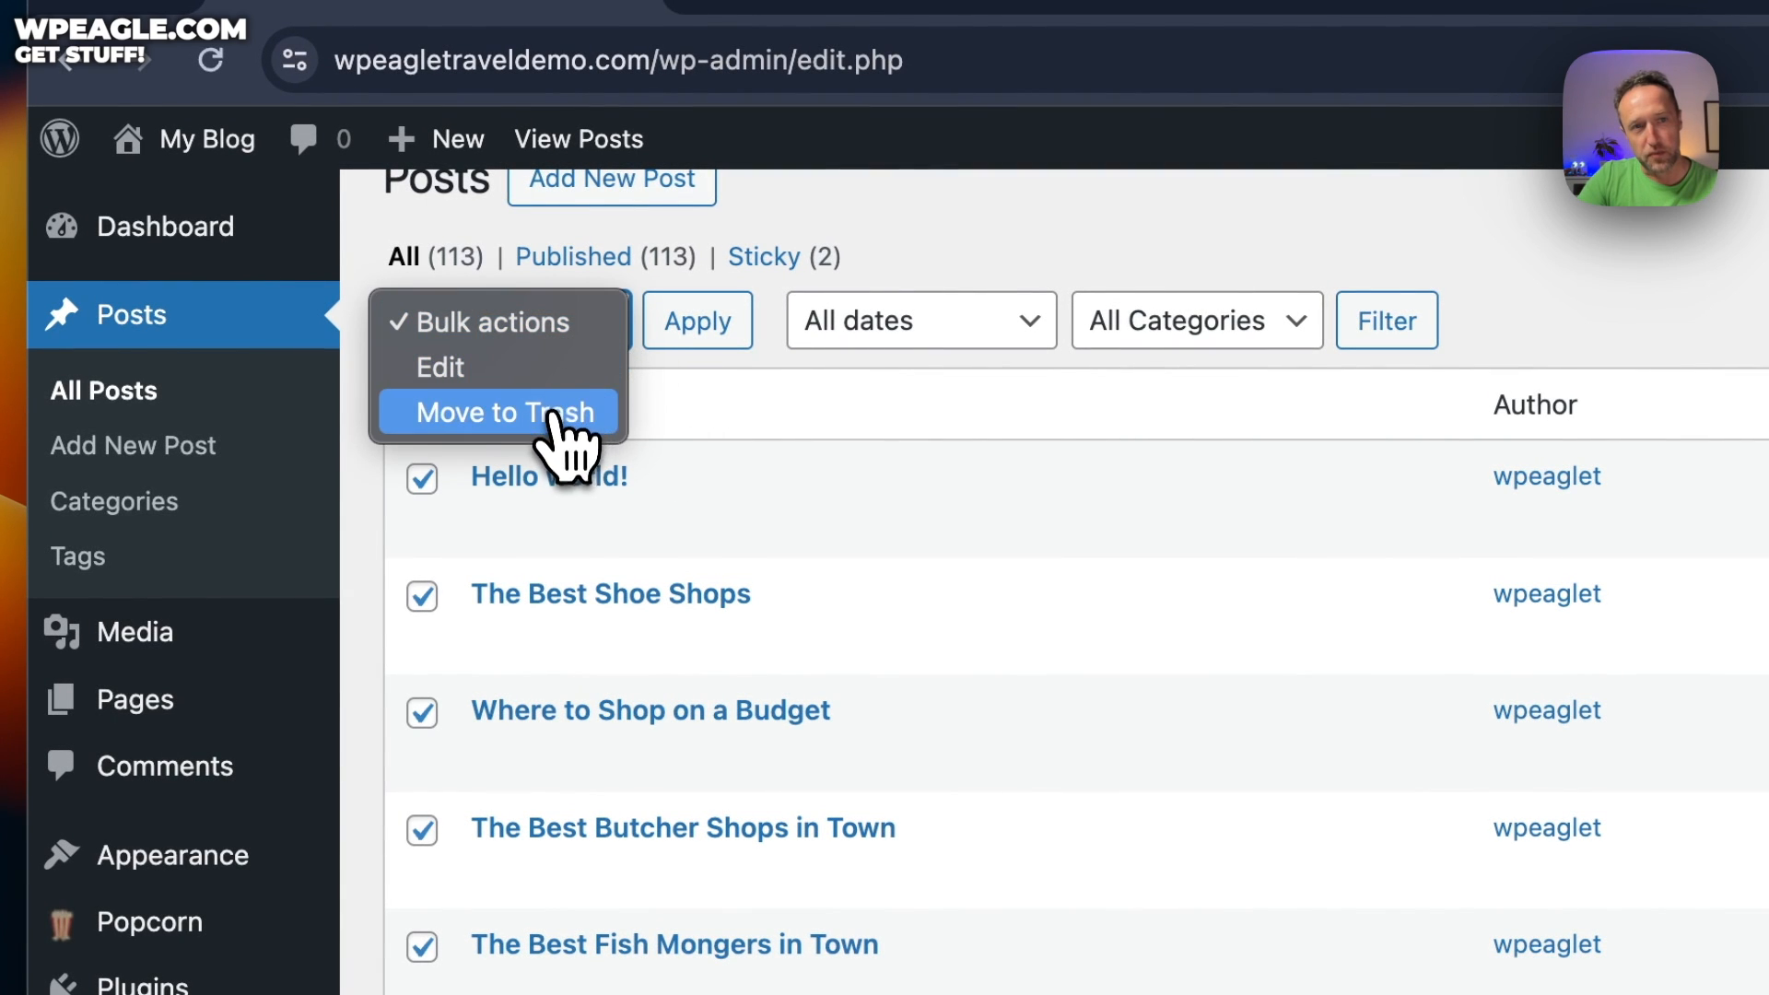
pyautogui.click(558, 414)
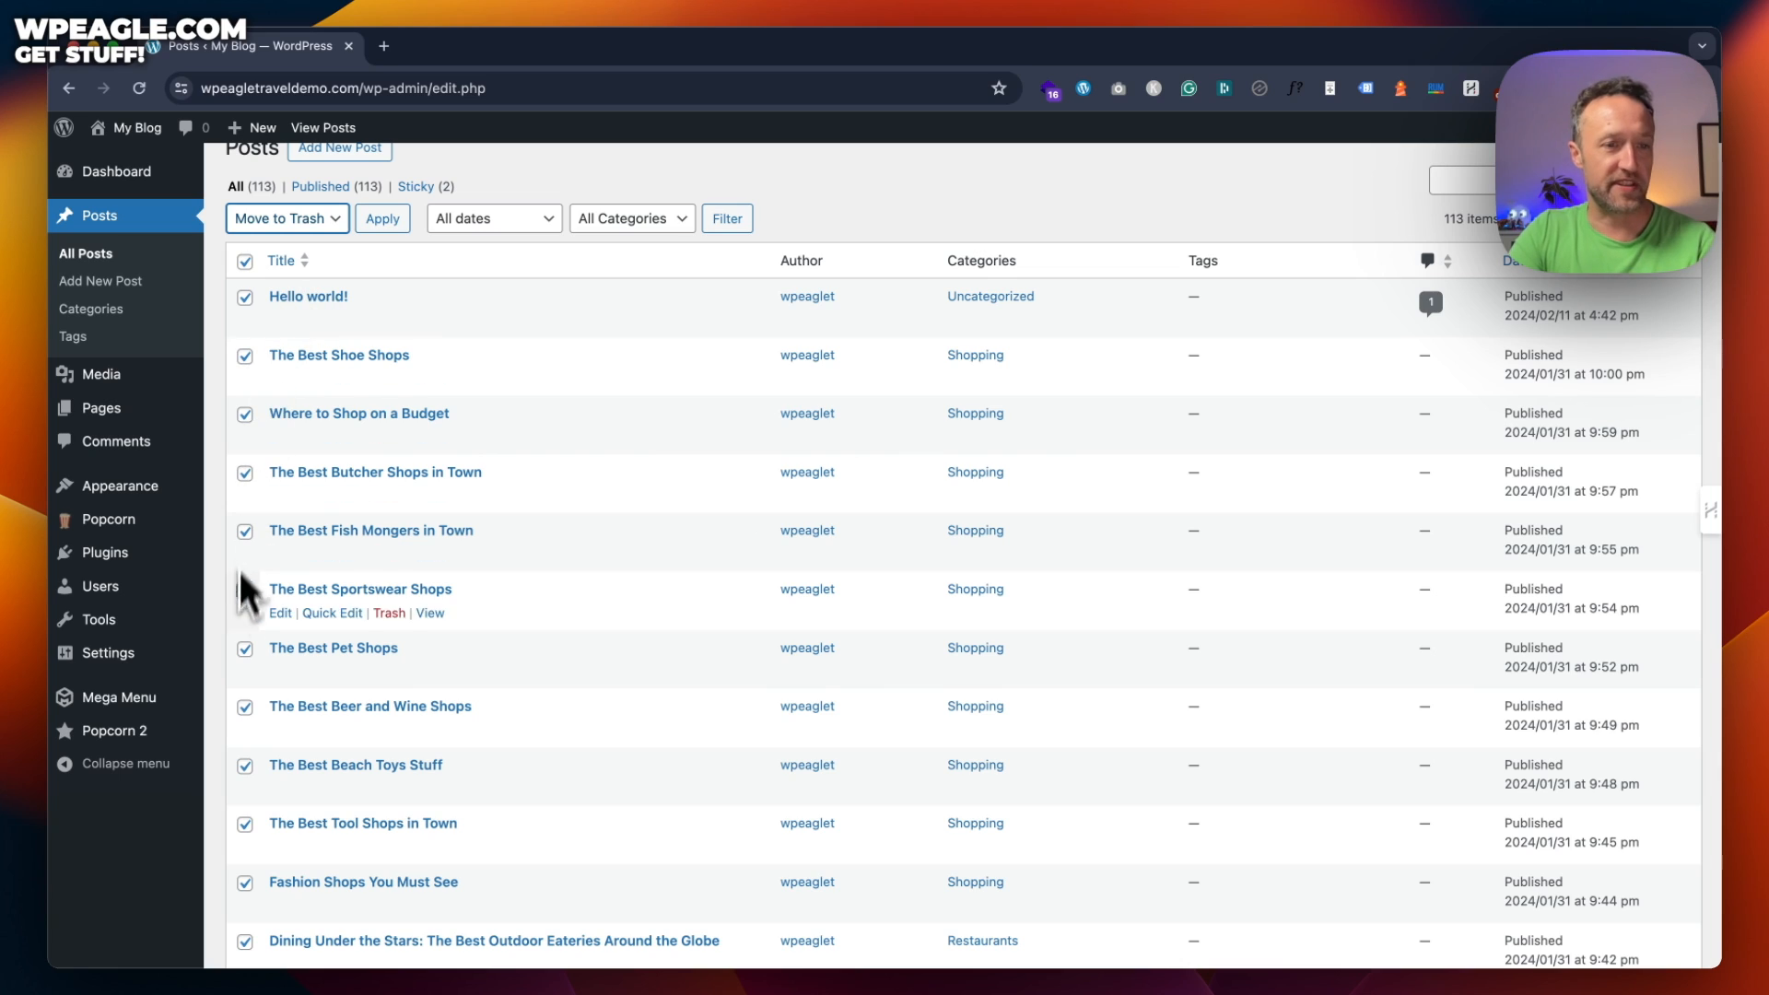
pyautogui.moveTo(164, 655)
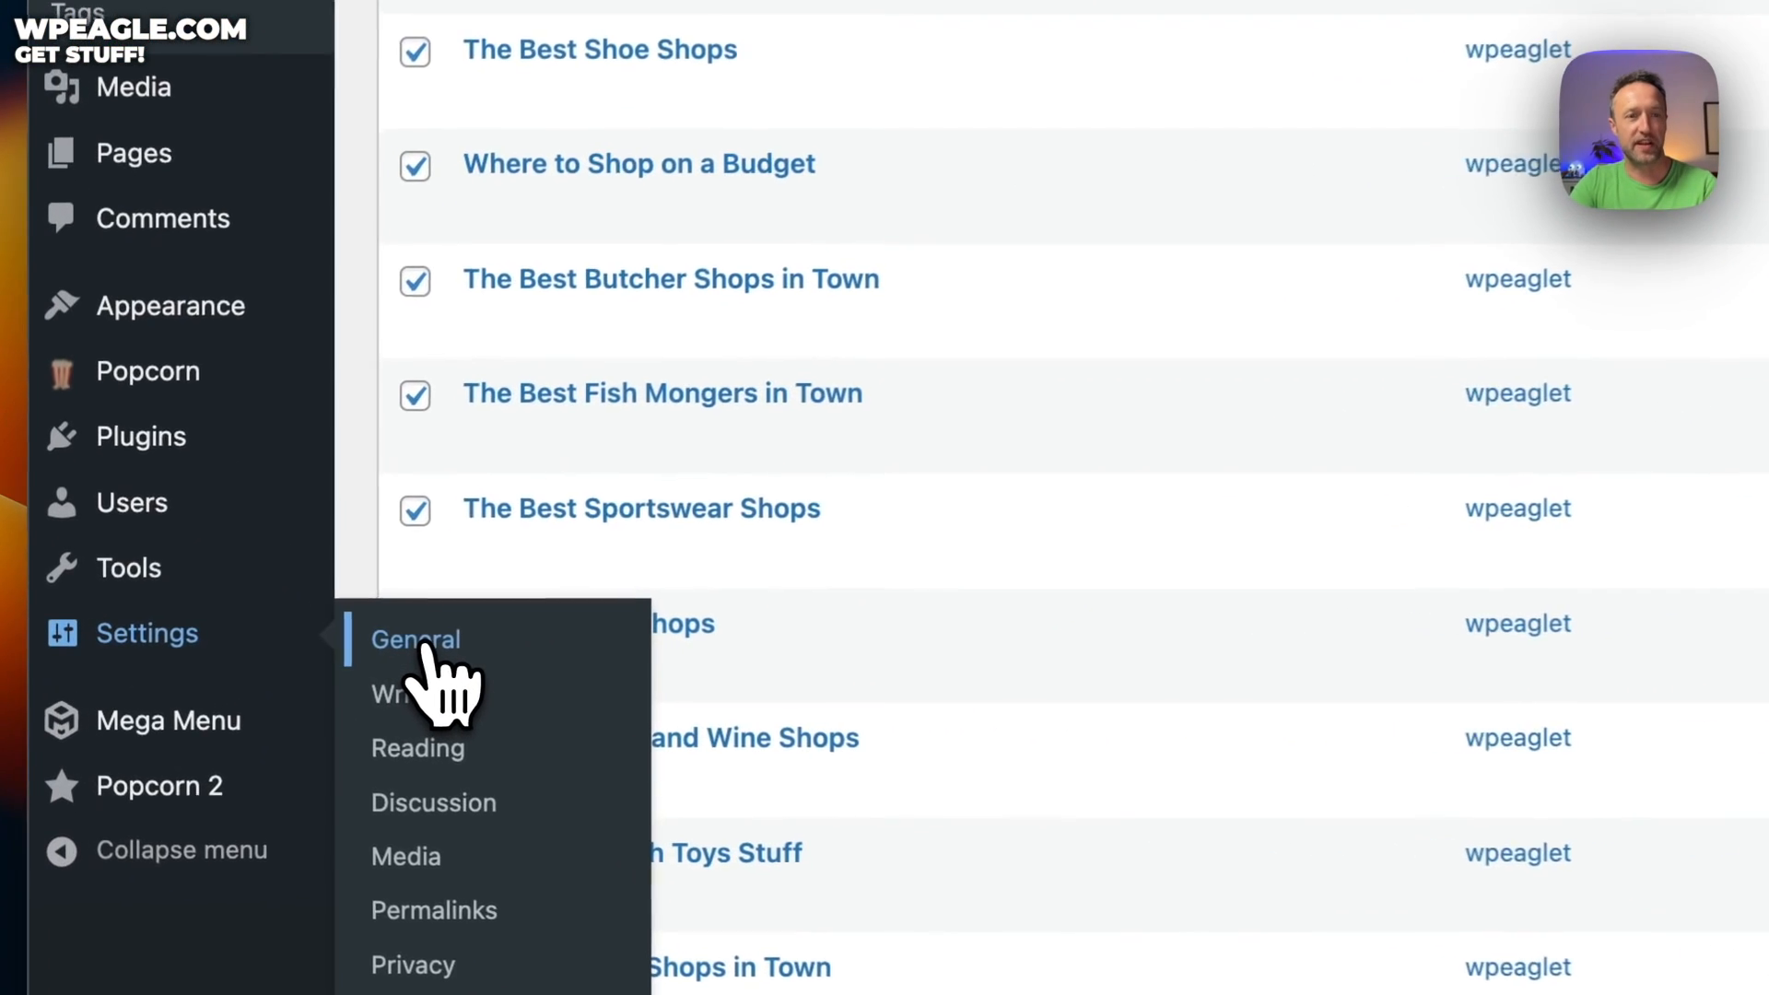
# Replace the 'My Blog' site title with 'WP Eagle Travel Site Demo' in General Settings and save
pyautogui.click(597, 638)
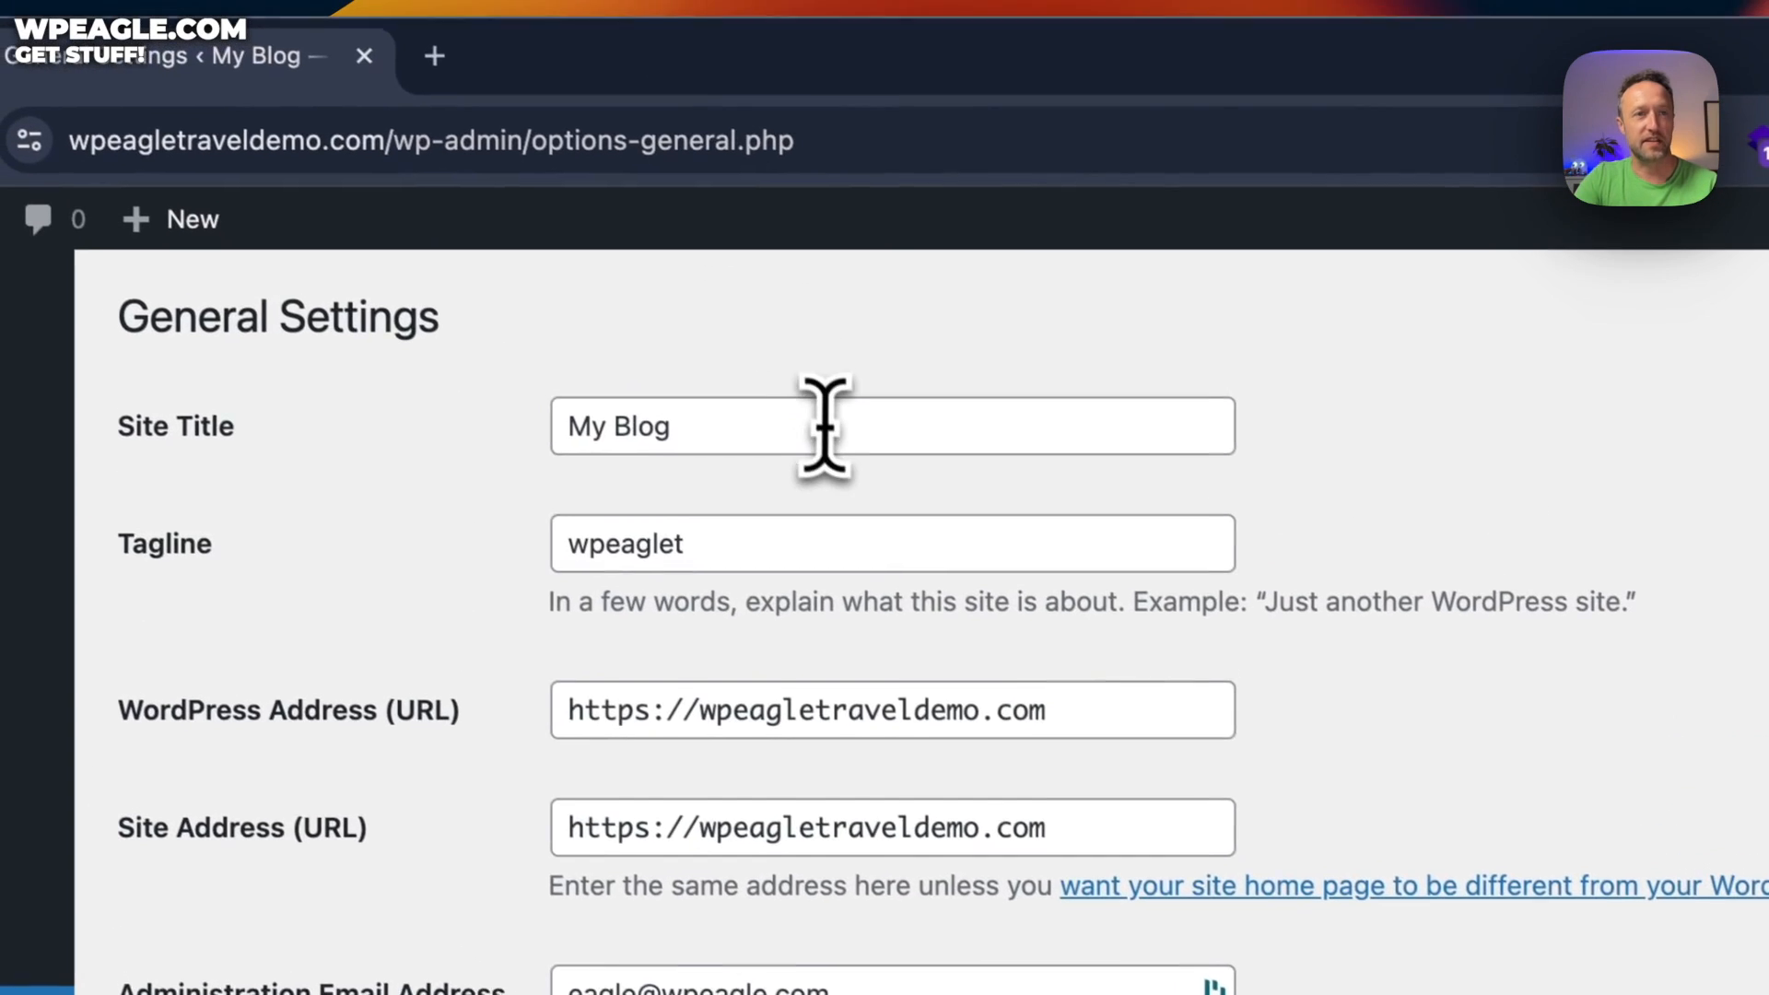
pyautogui.tripleClick(654, 251)
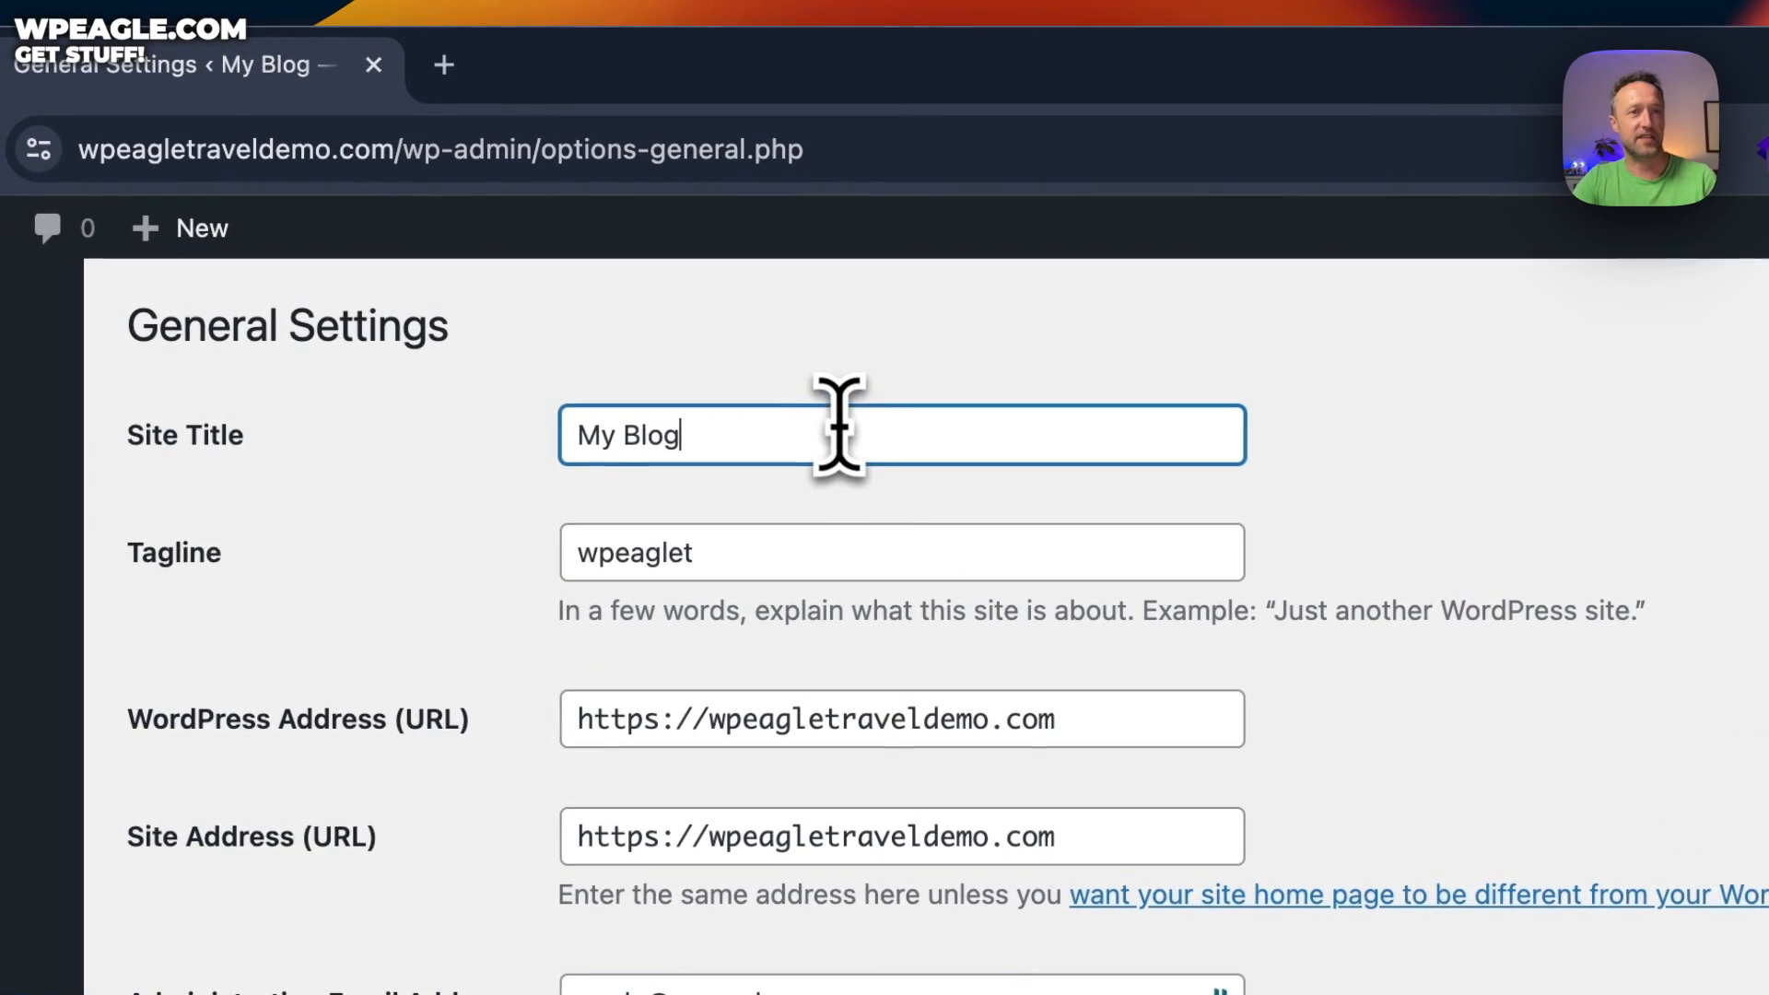
pyautogui.write('W')
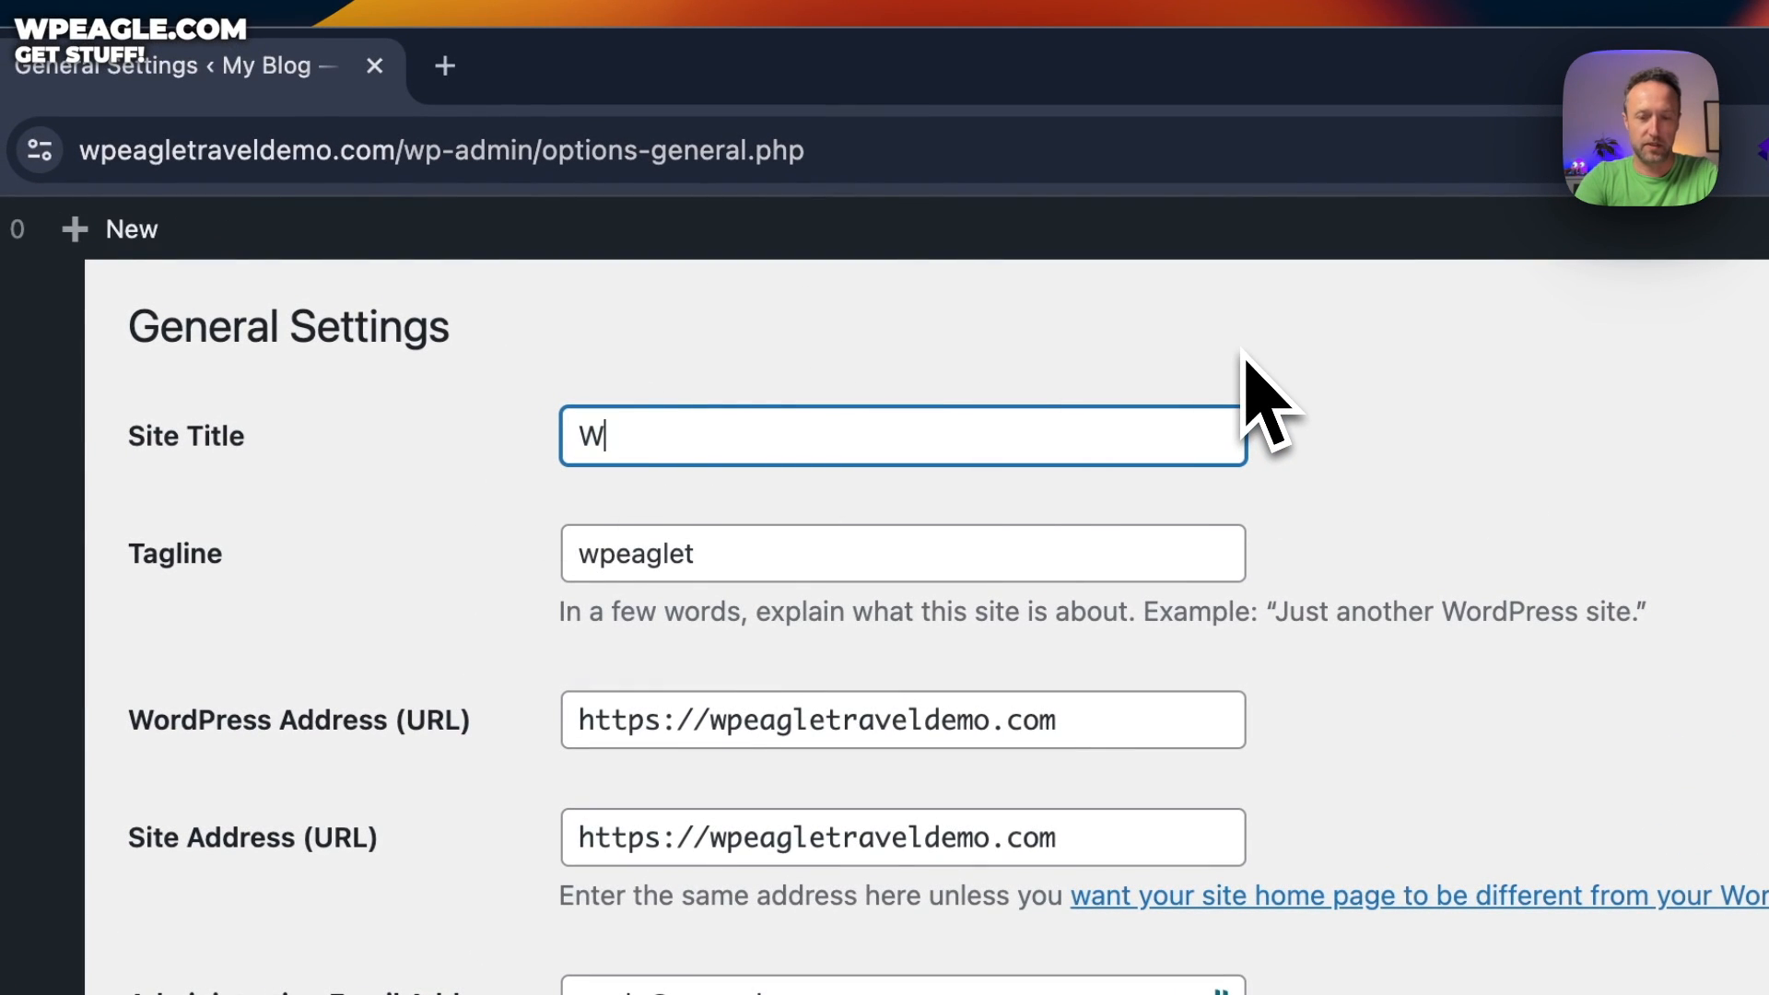
pyautogui.write('P Eagle T')
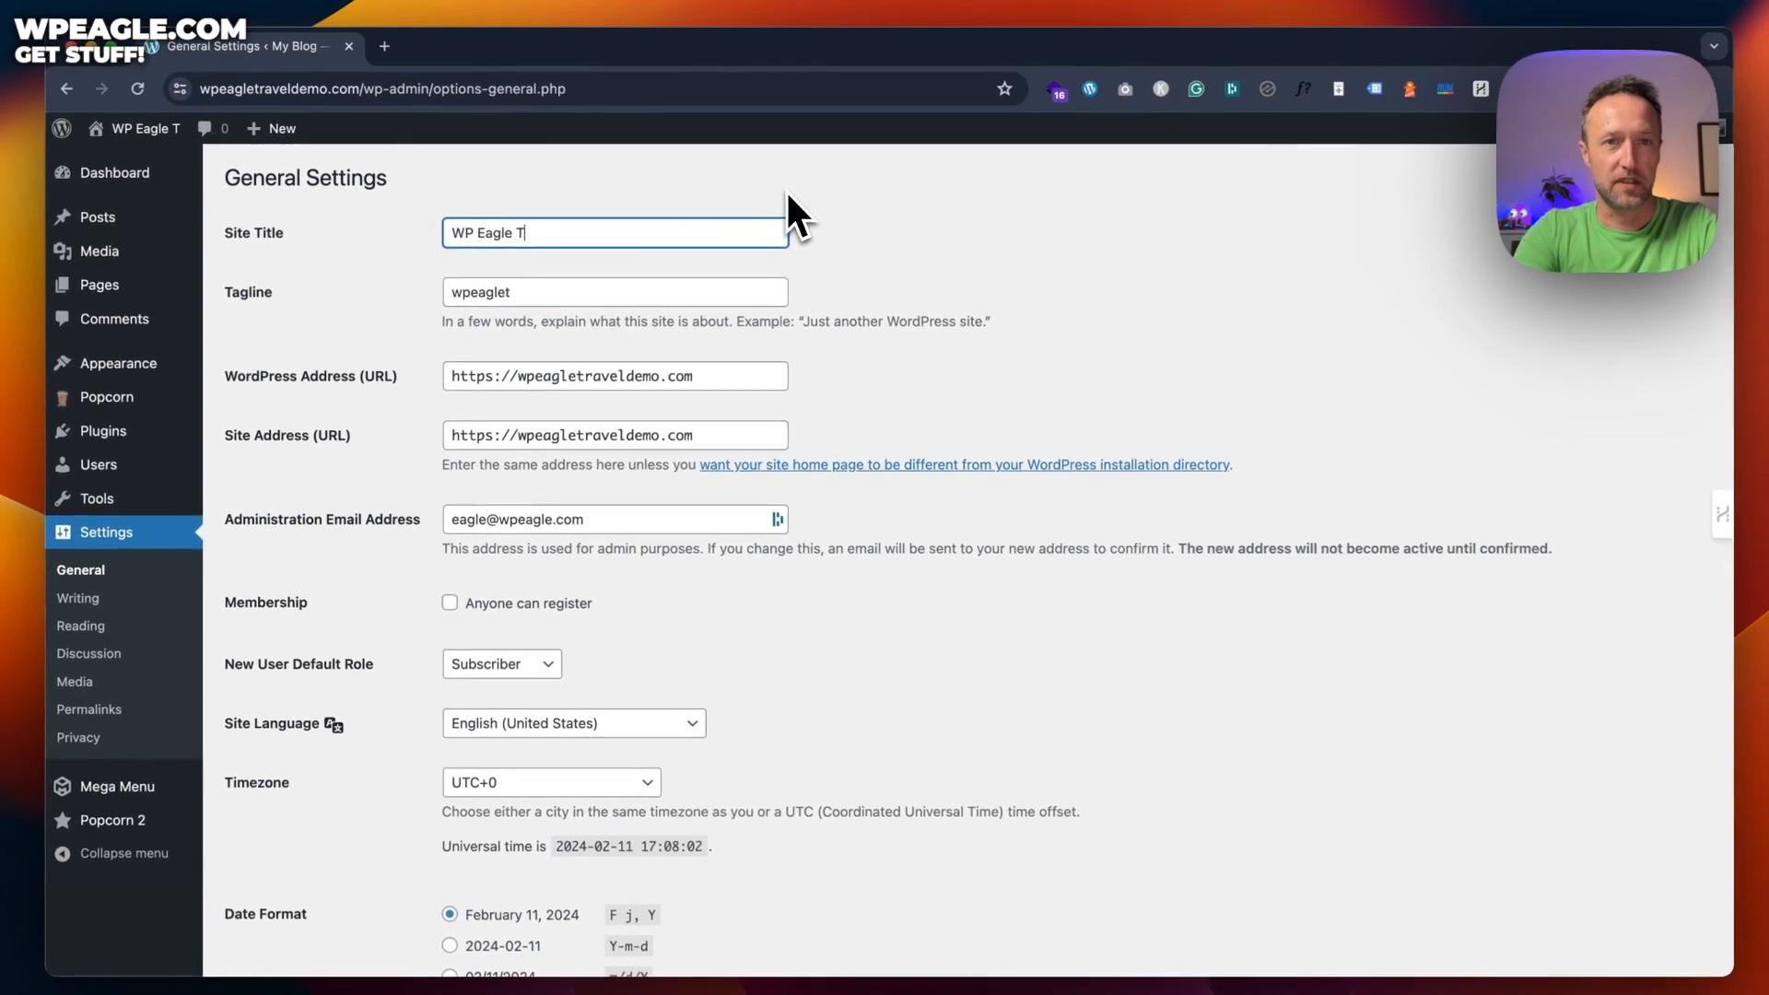
pyautogui.write('ravel Site Demo')
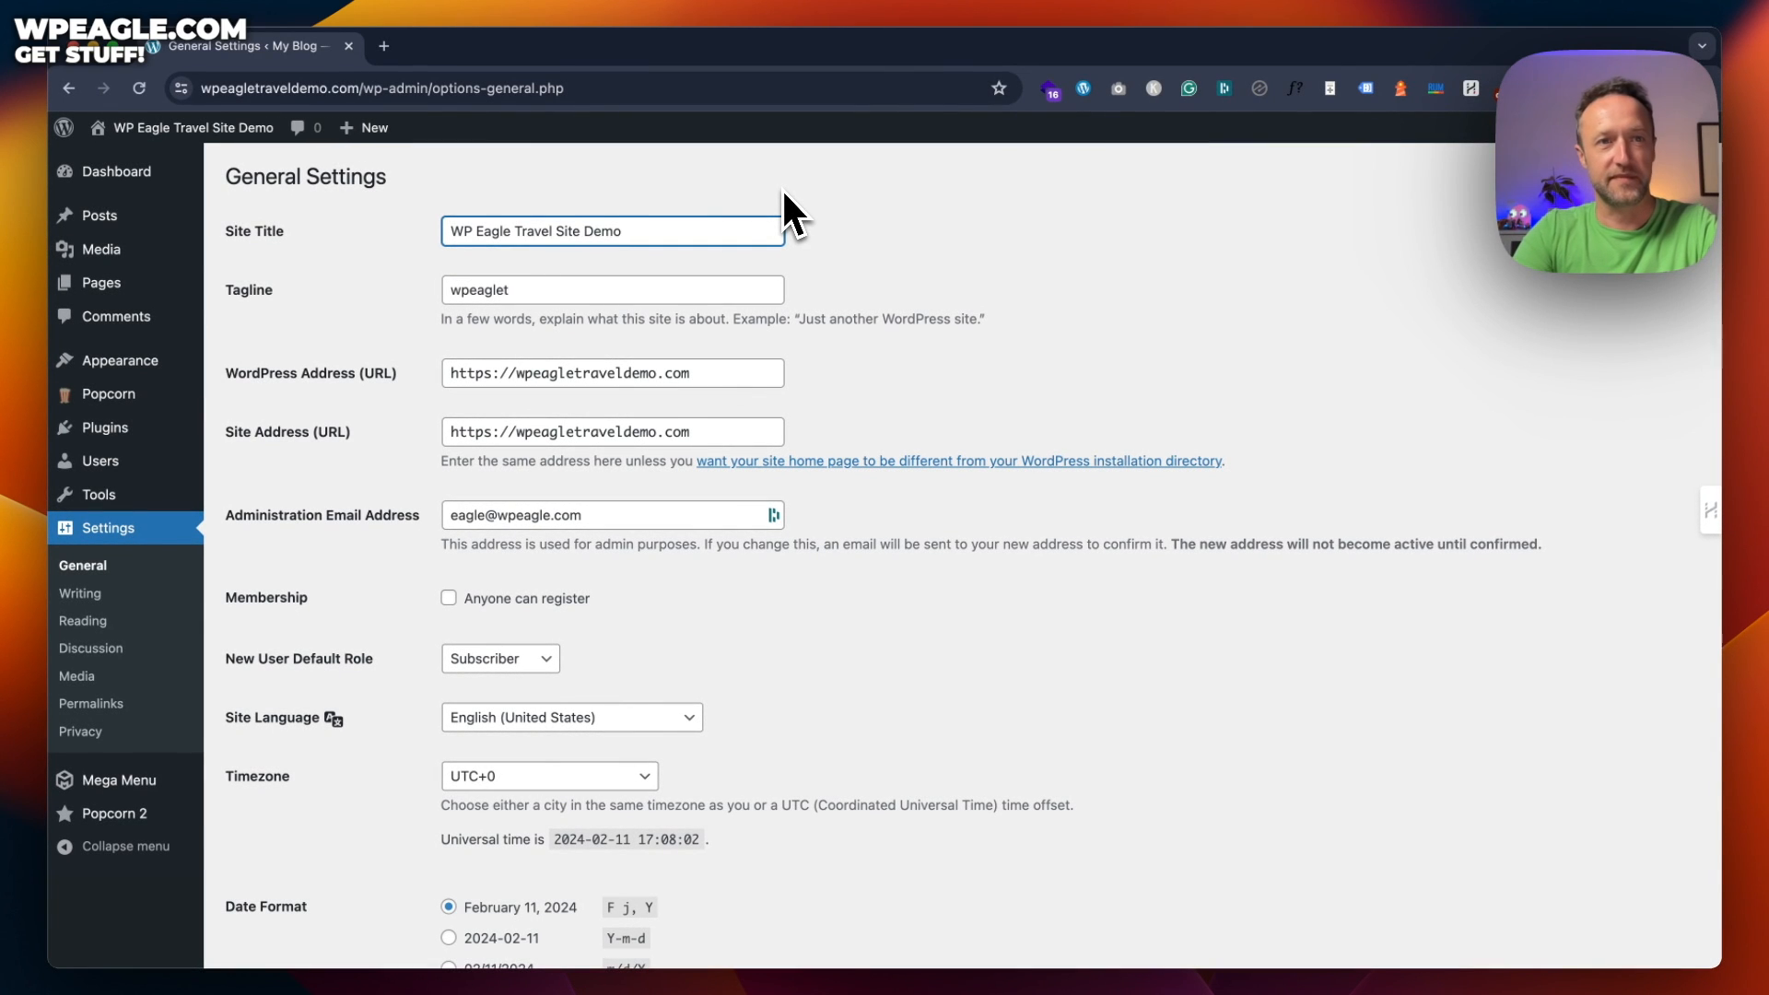
pyautogui.press('Tab')
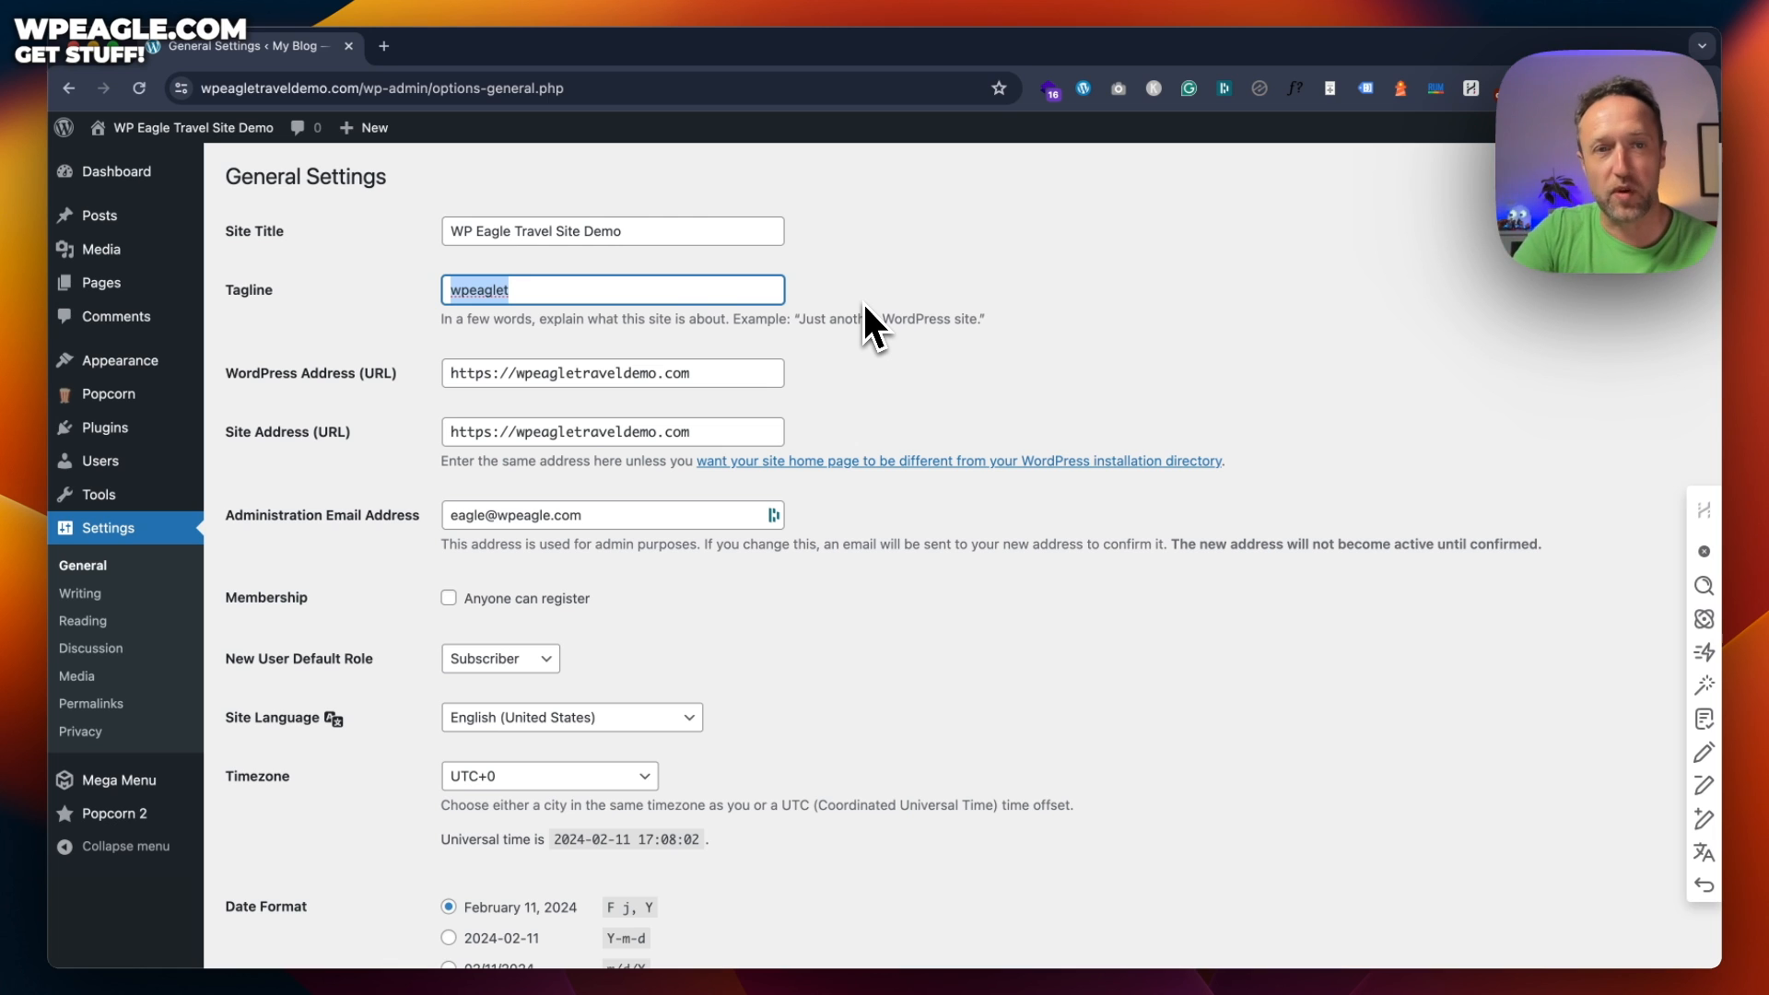
pyautogui.scroll(-6, 937, 229)
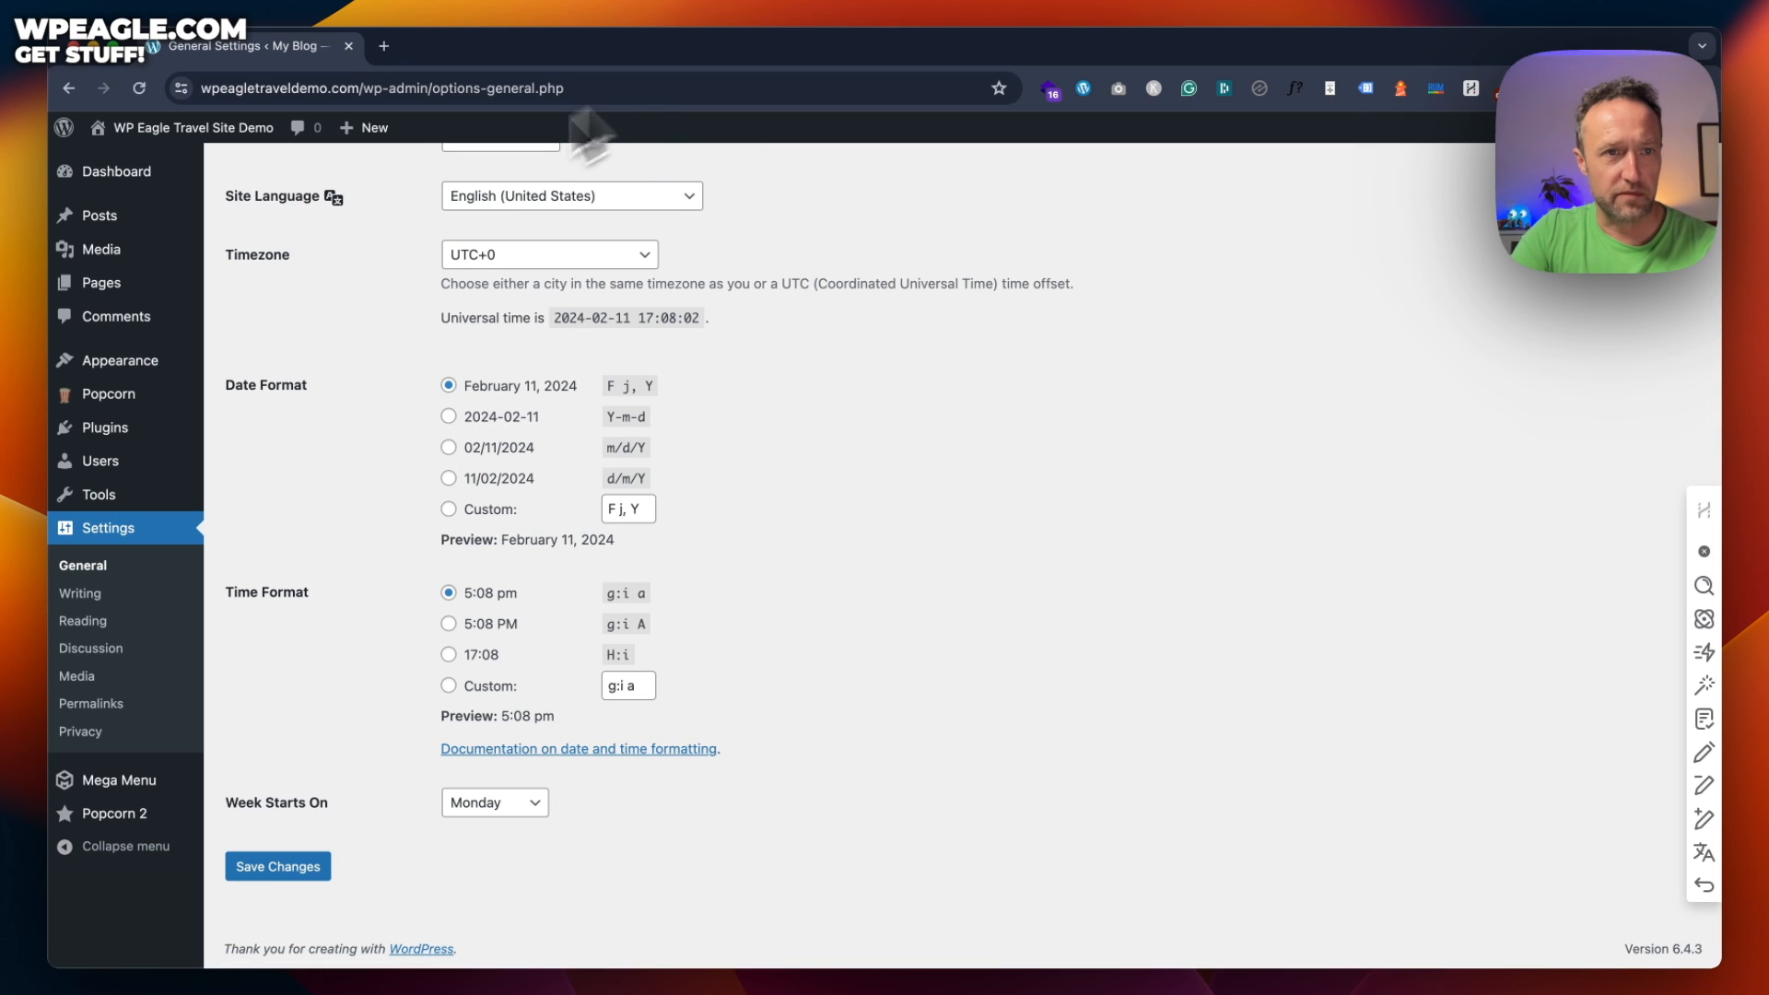
pyautogui.click(280, 867)
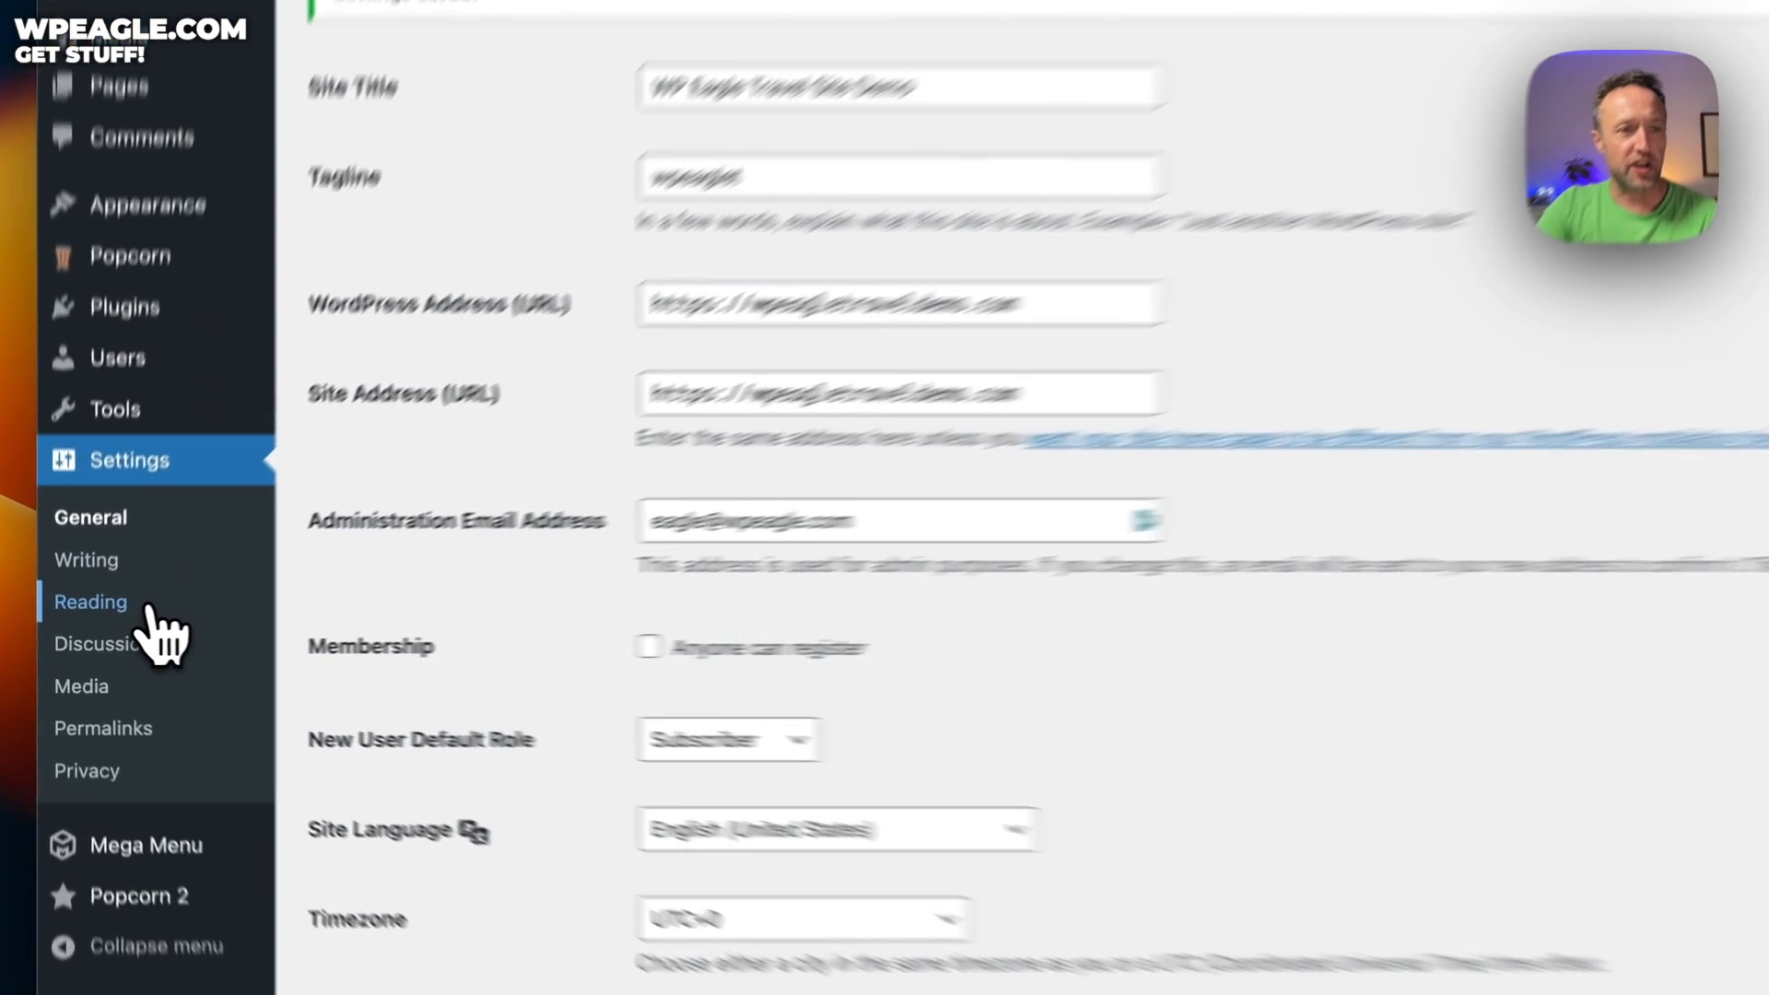
pyautogui.click(119, 622)
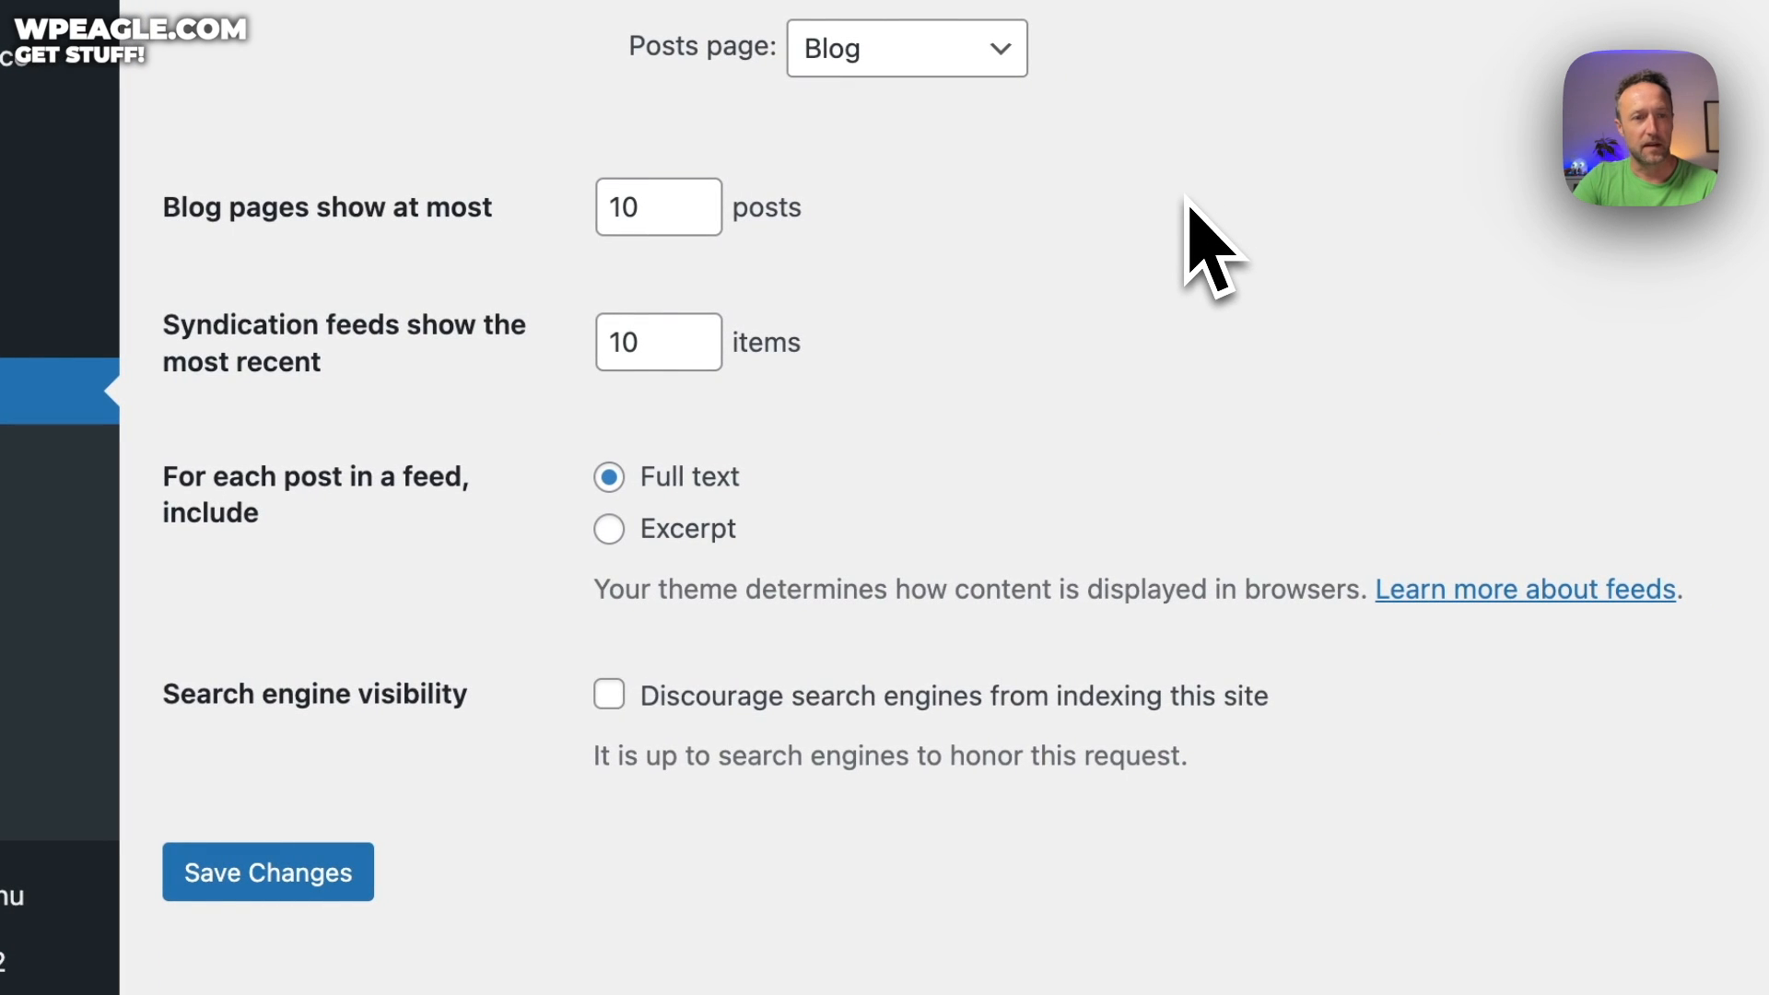
# Tick 'Discourage search engines from indexing this site' and save the Reading settings
pyautogui.click(609, 694)
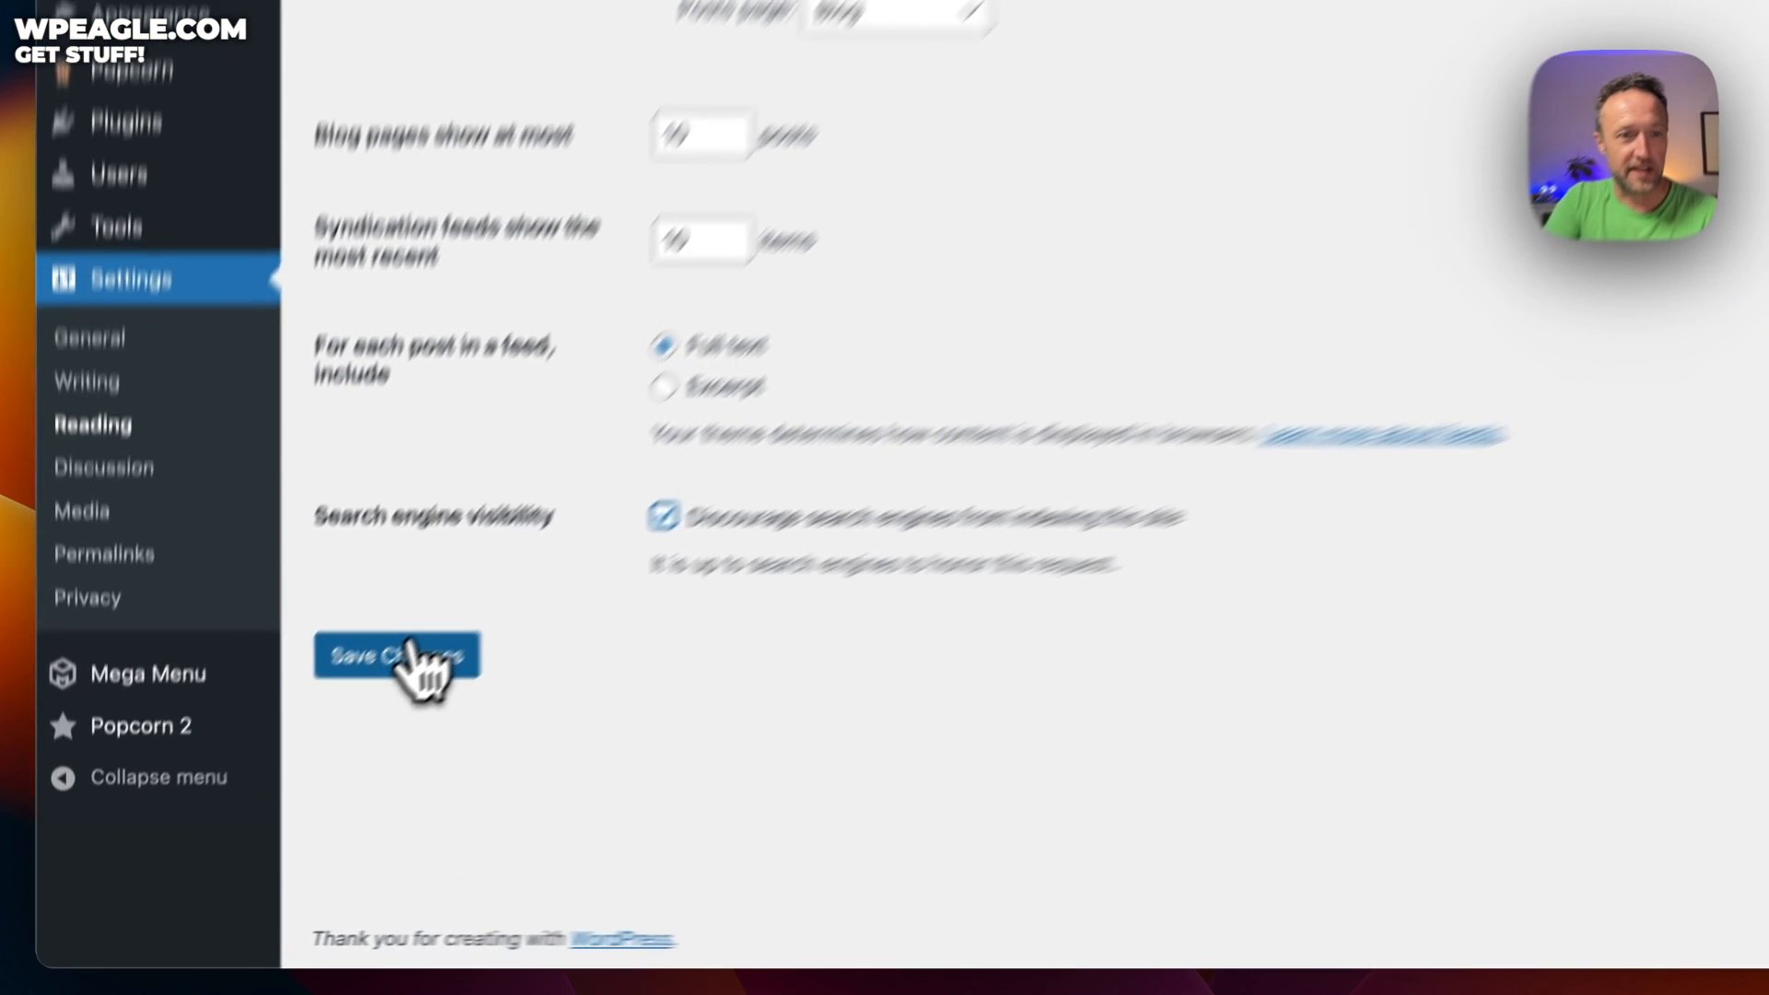
pyautogui.click(285, 765)
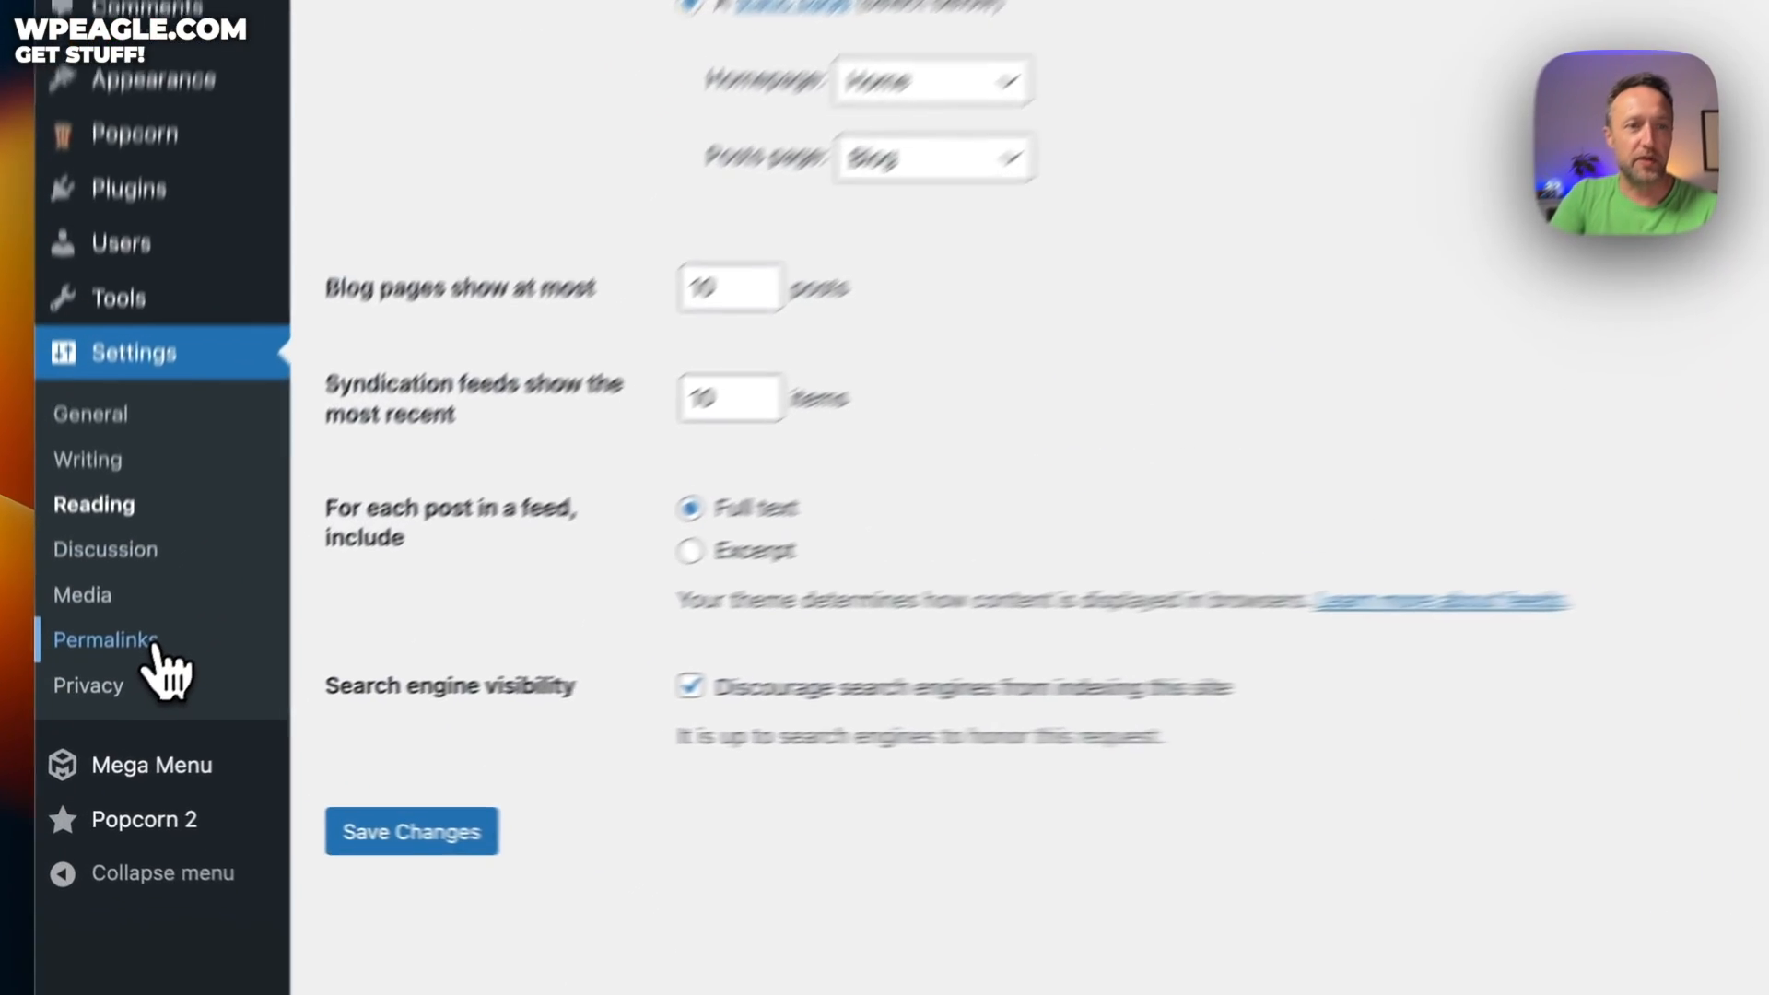
pyautogui.click(159, 705)
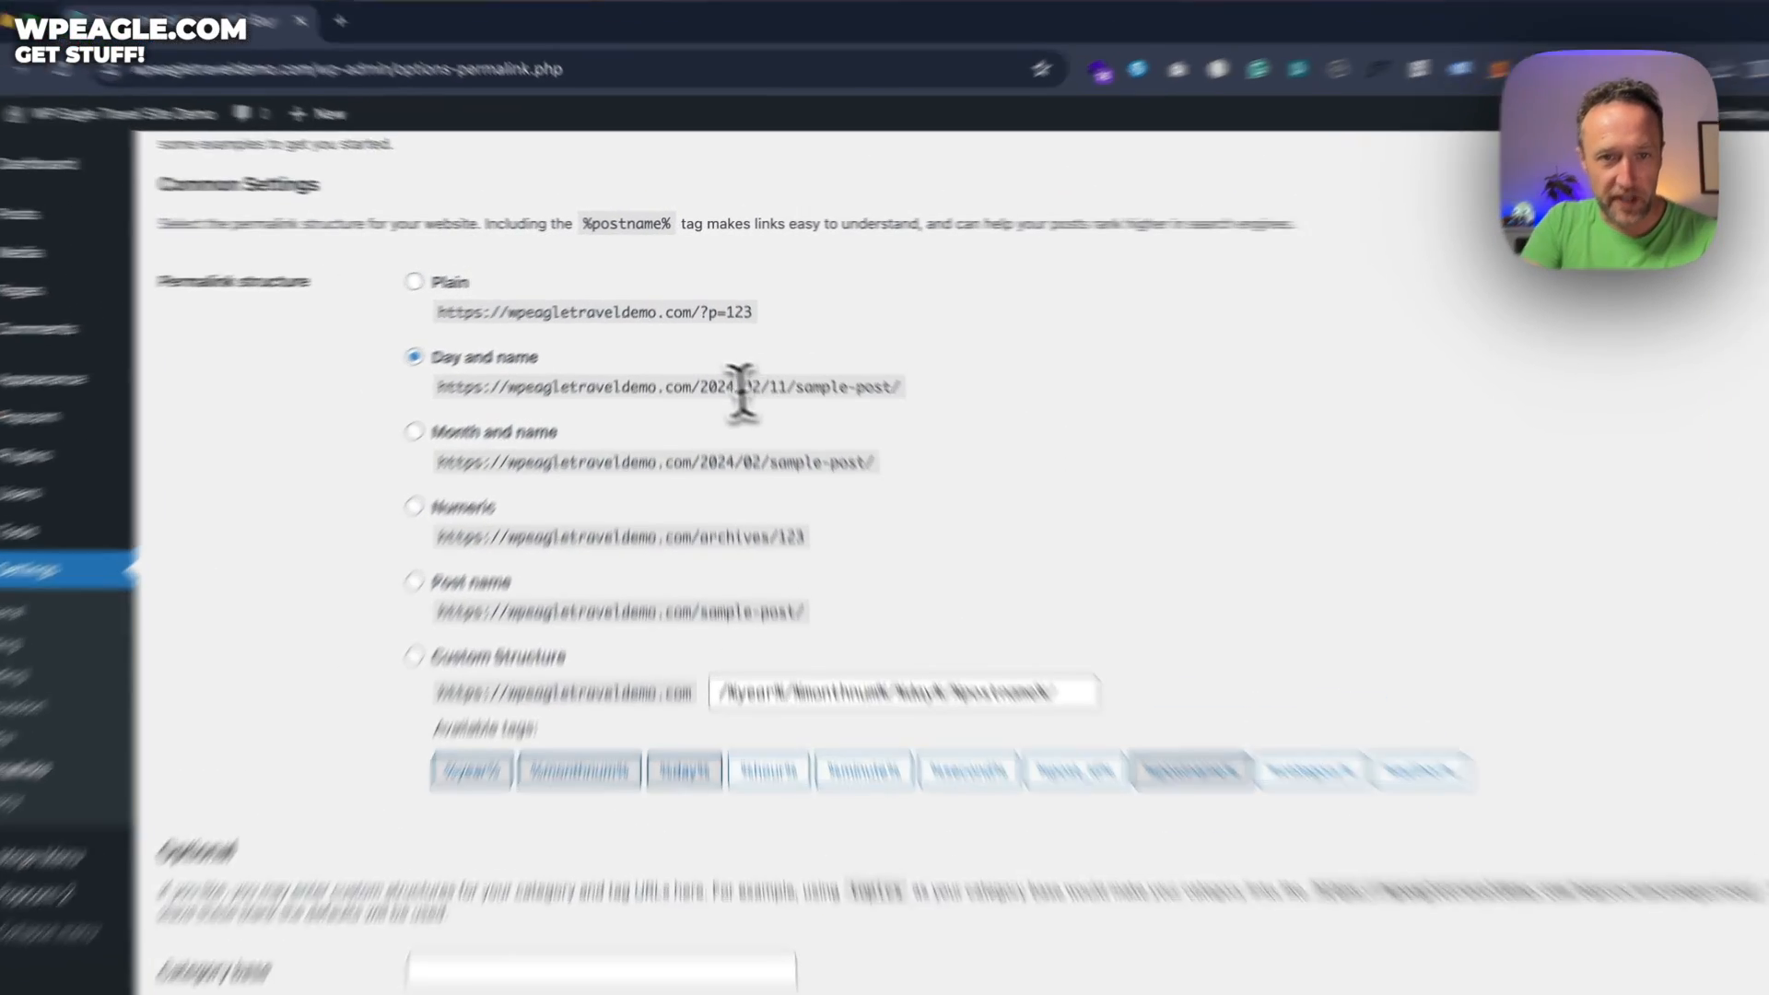
# Save a custom permalink structure of /%category%/%postname%/
pyautogui.moveTo(692, 366); pyautogui.dragTo(883, 365)
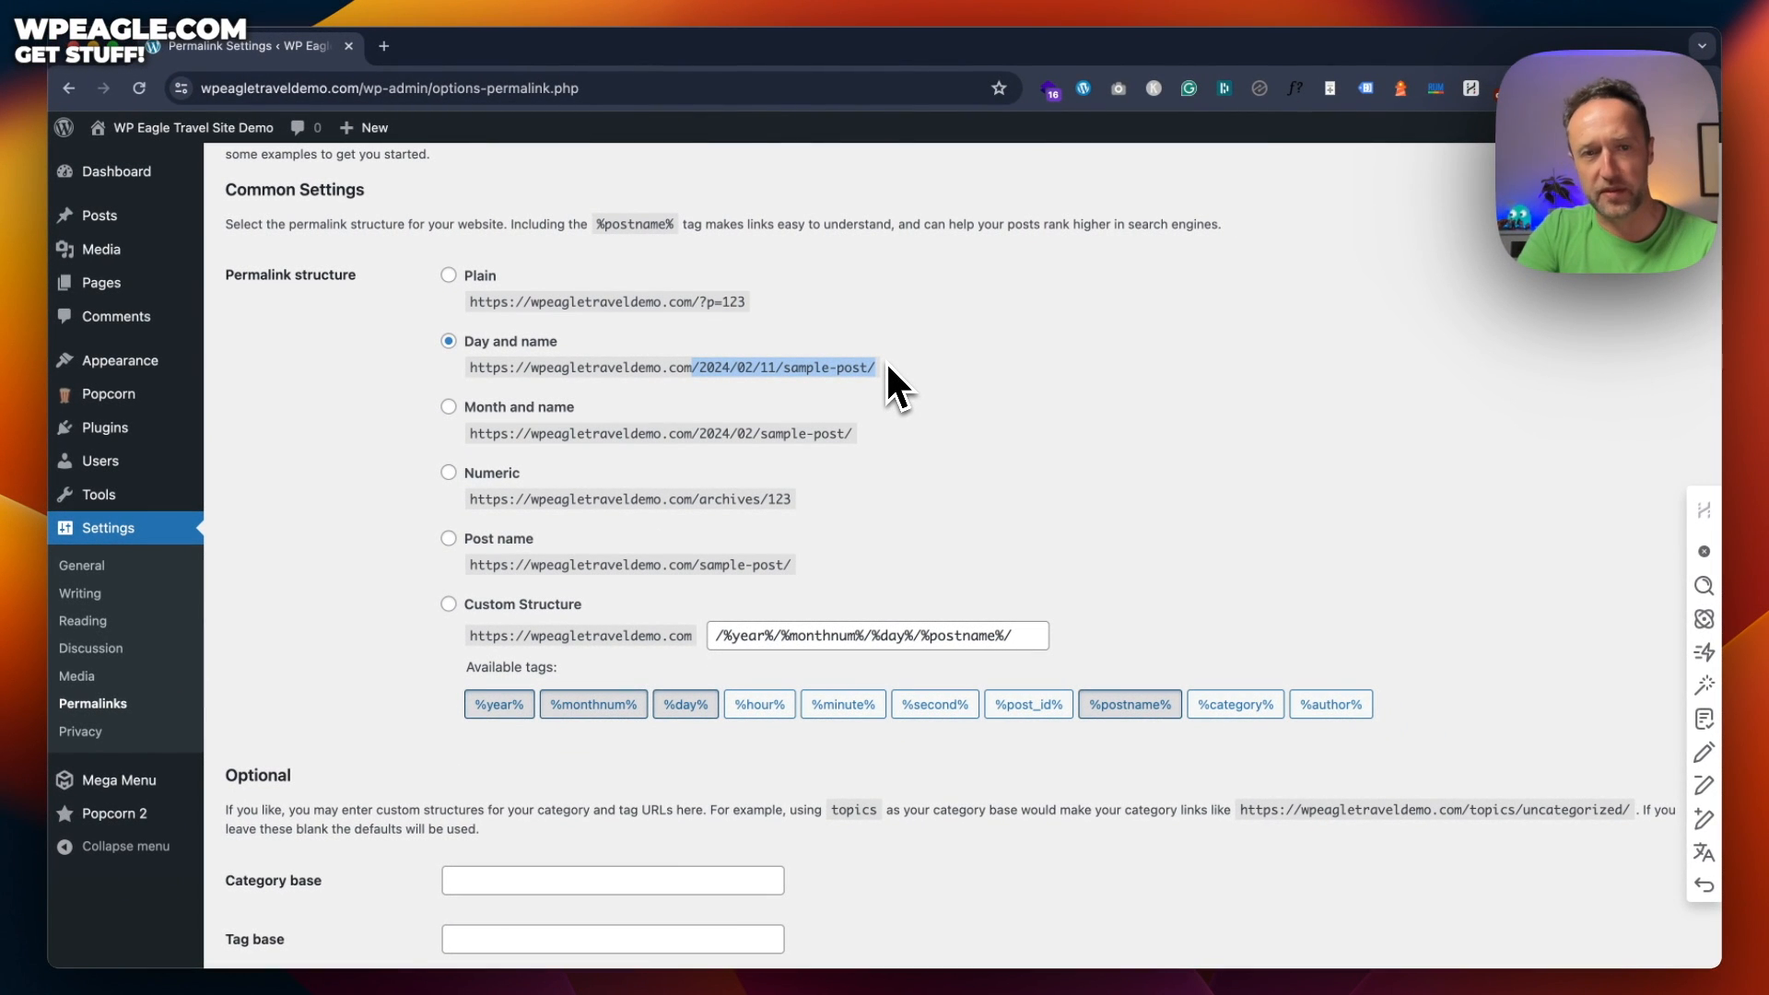
pyautogui.click(448, 539)
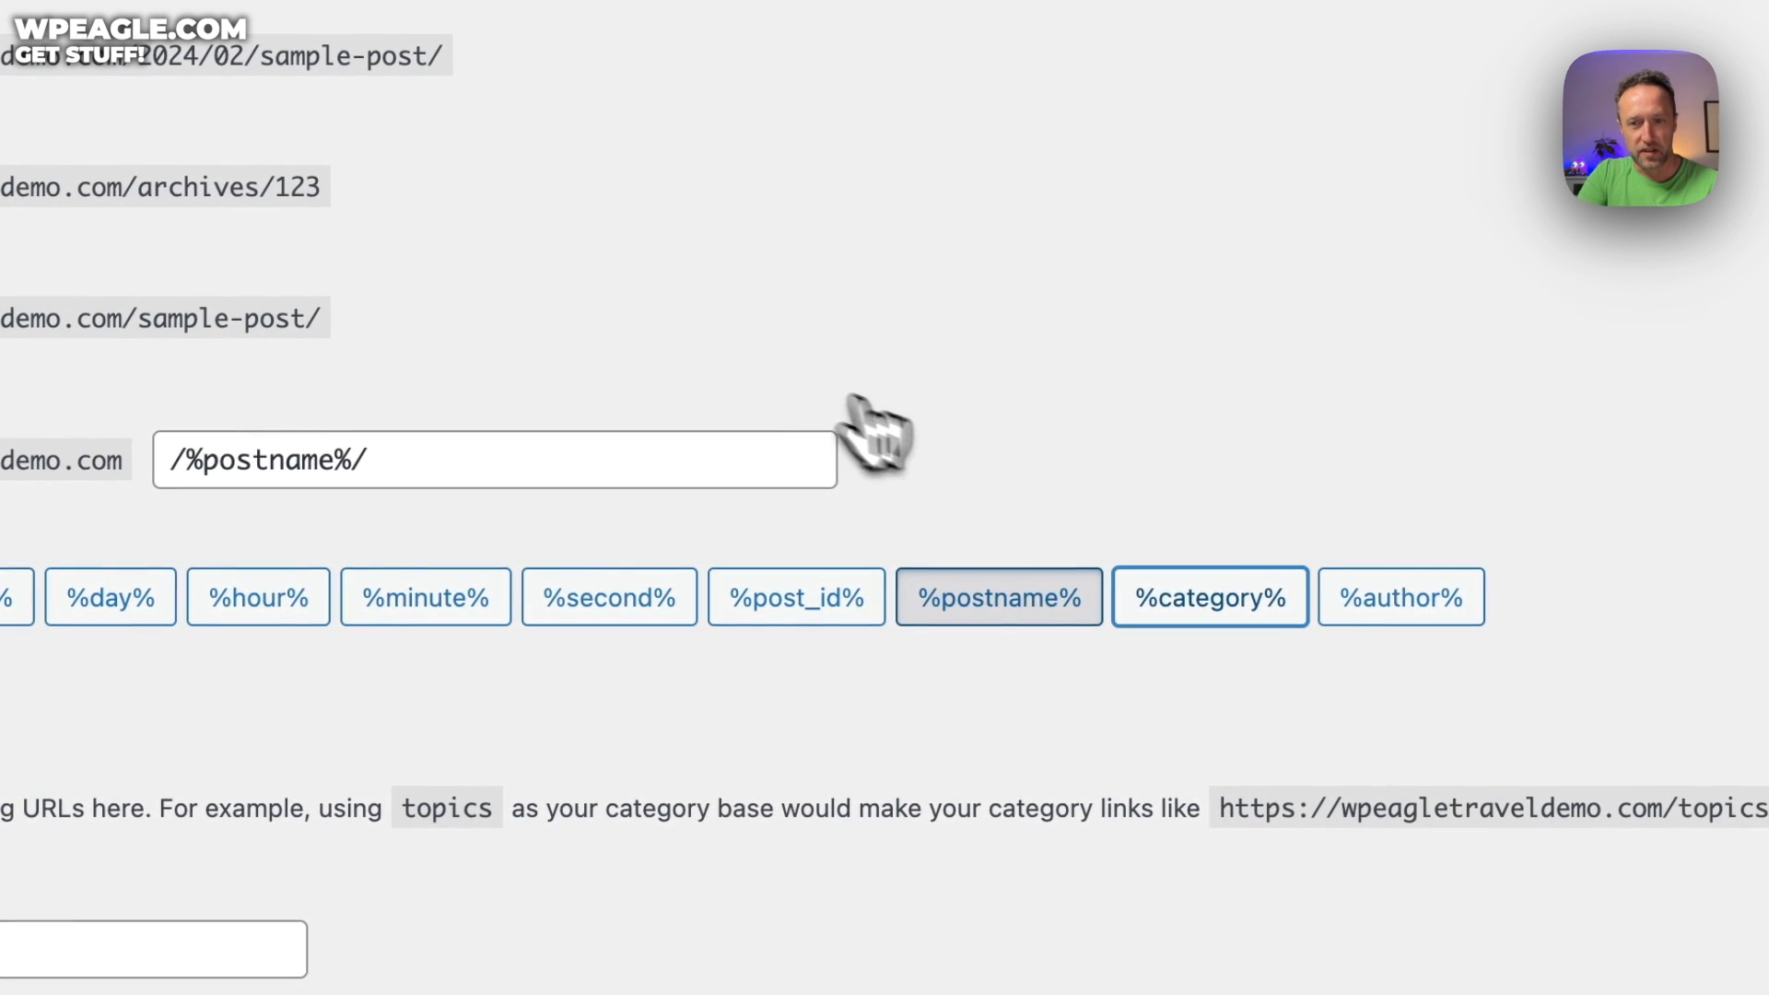
pyautogui.click(1249, 608)
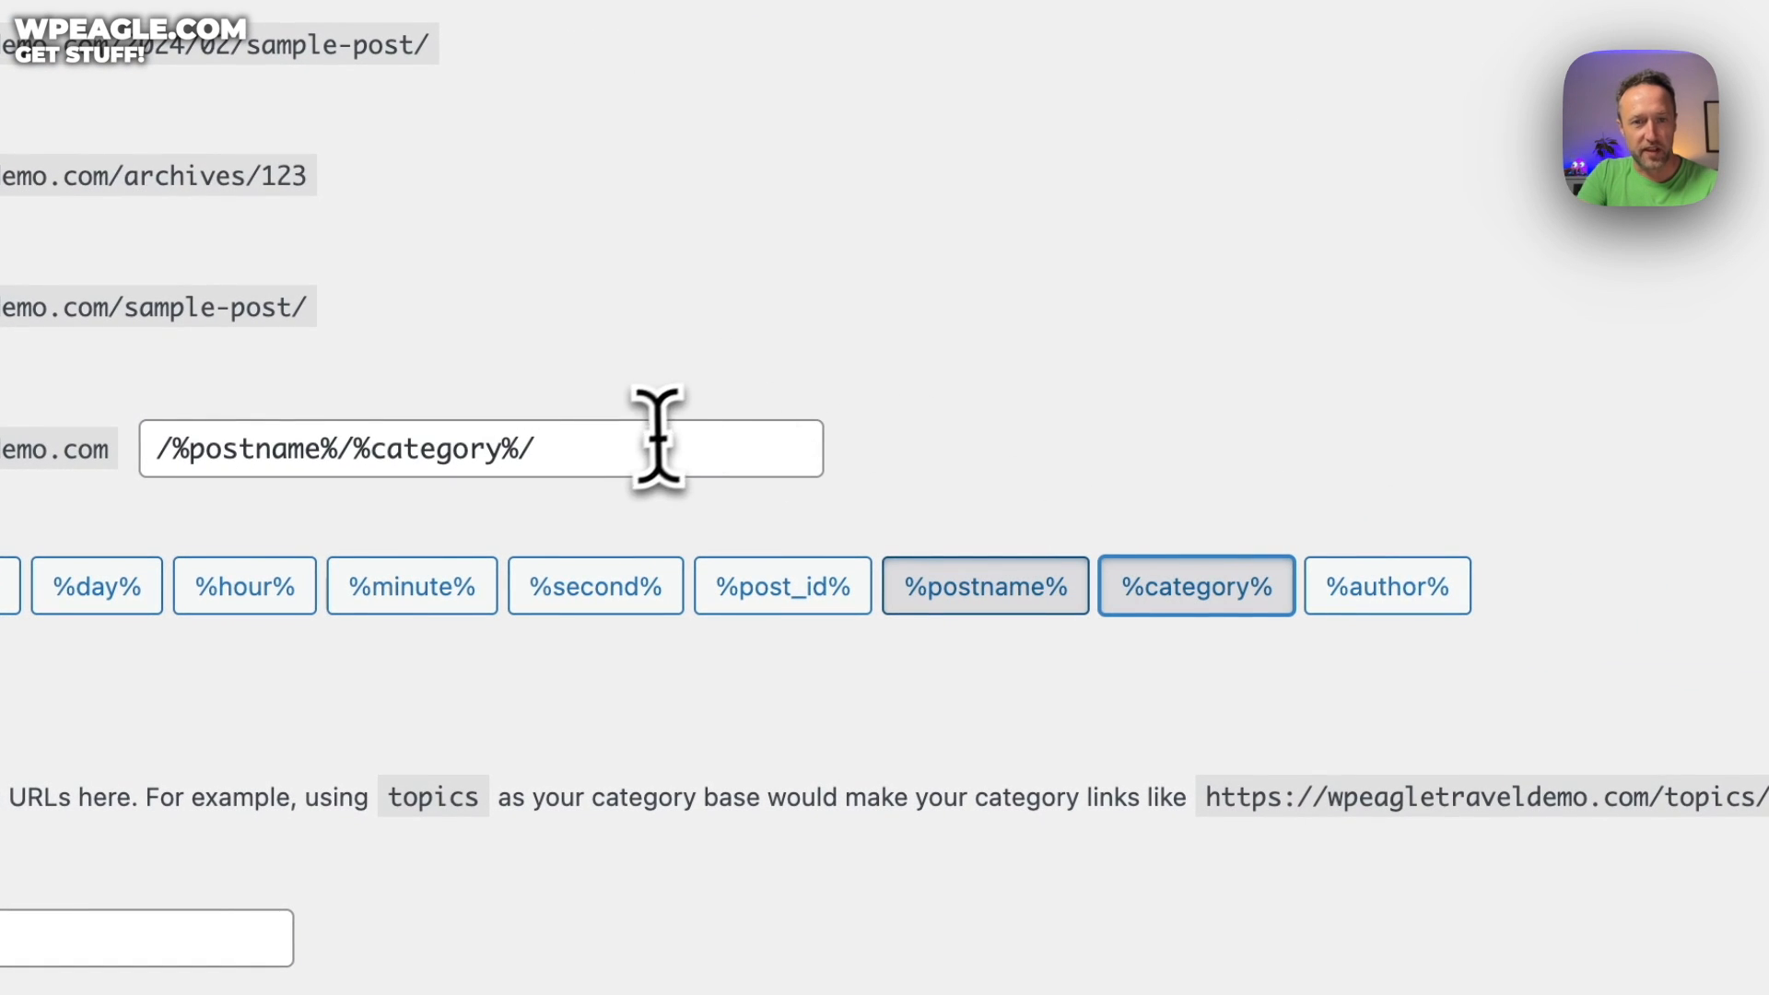
pyautogui.moveTo(657, 442); pyautogui.dragTo(357, 440)
pyautogui.press('BackSpace')
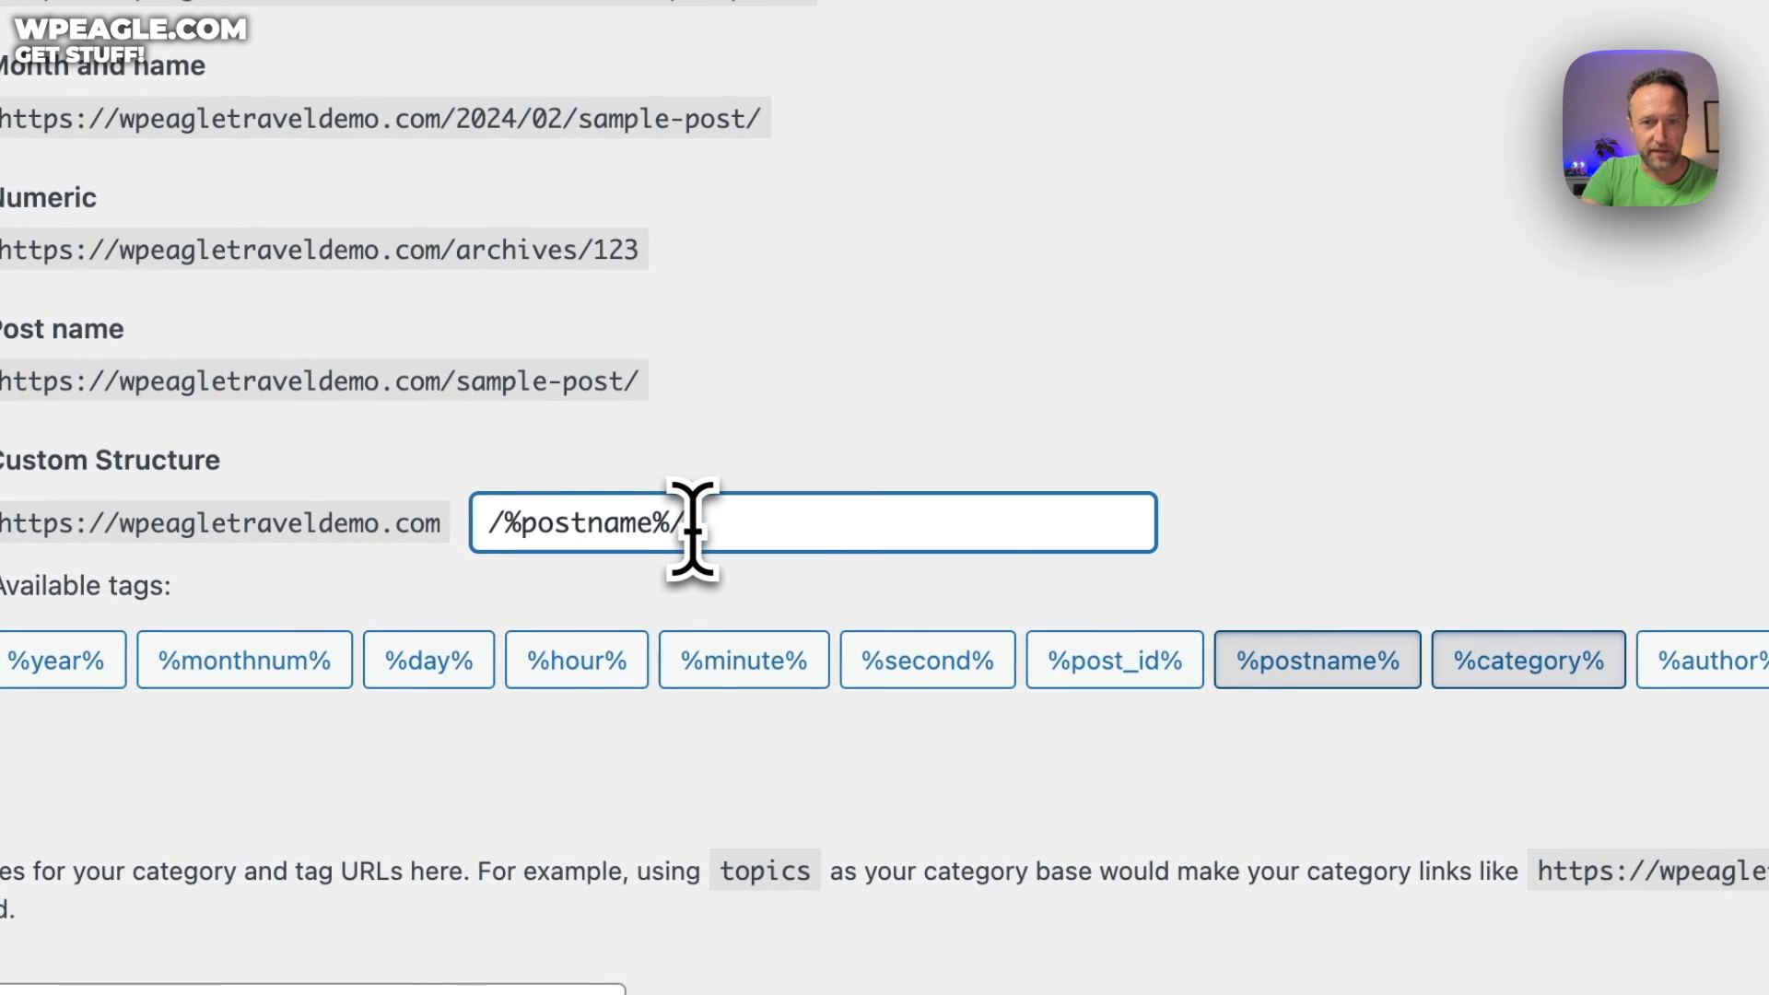
pyautogui.click(491, 523)
pyautogui.click(1509, 661)
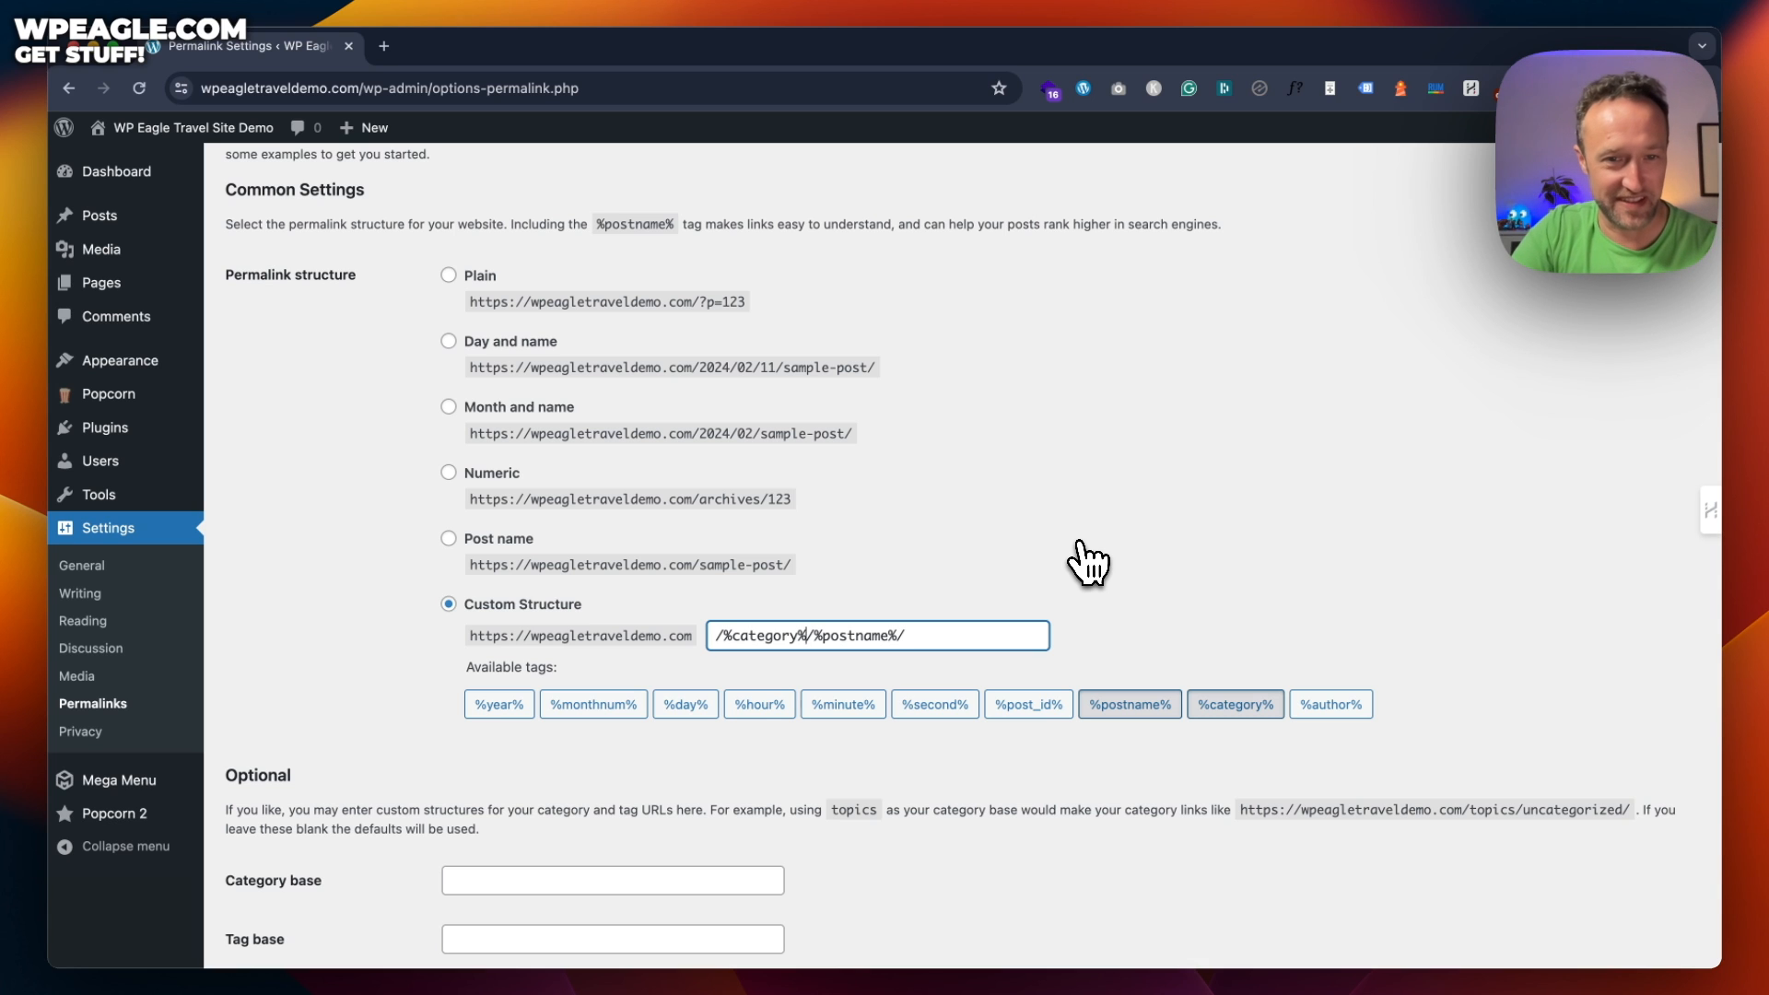
pyautogui.scroll(-3, 1069, 479)
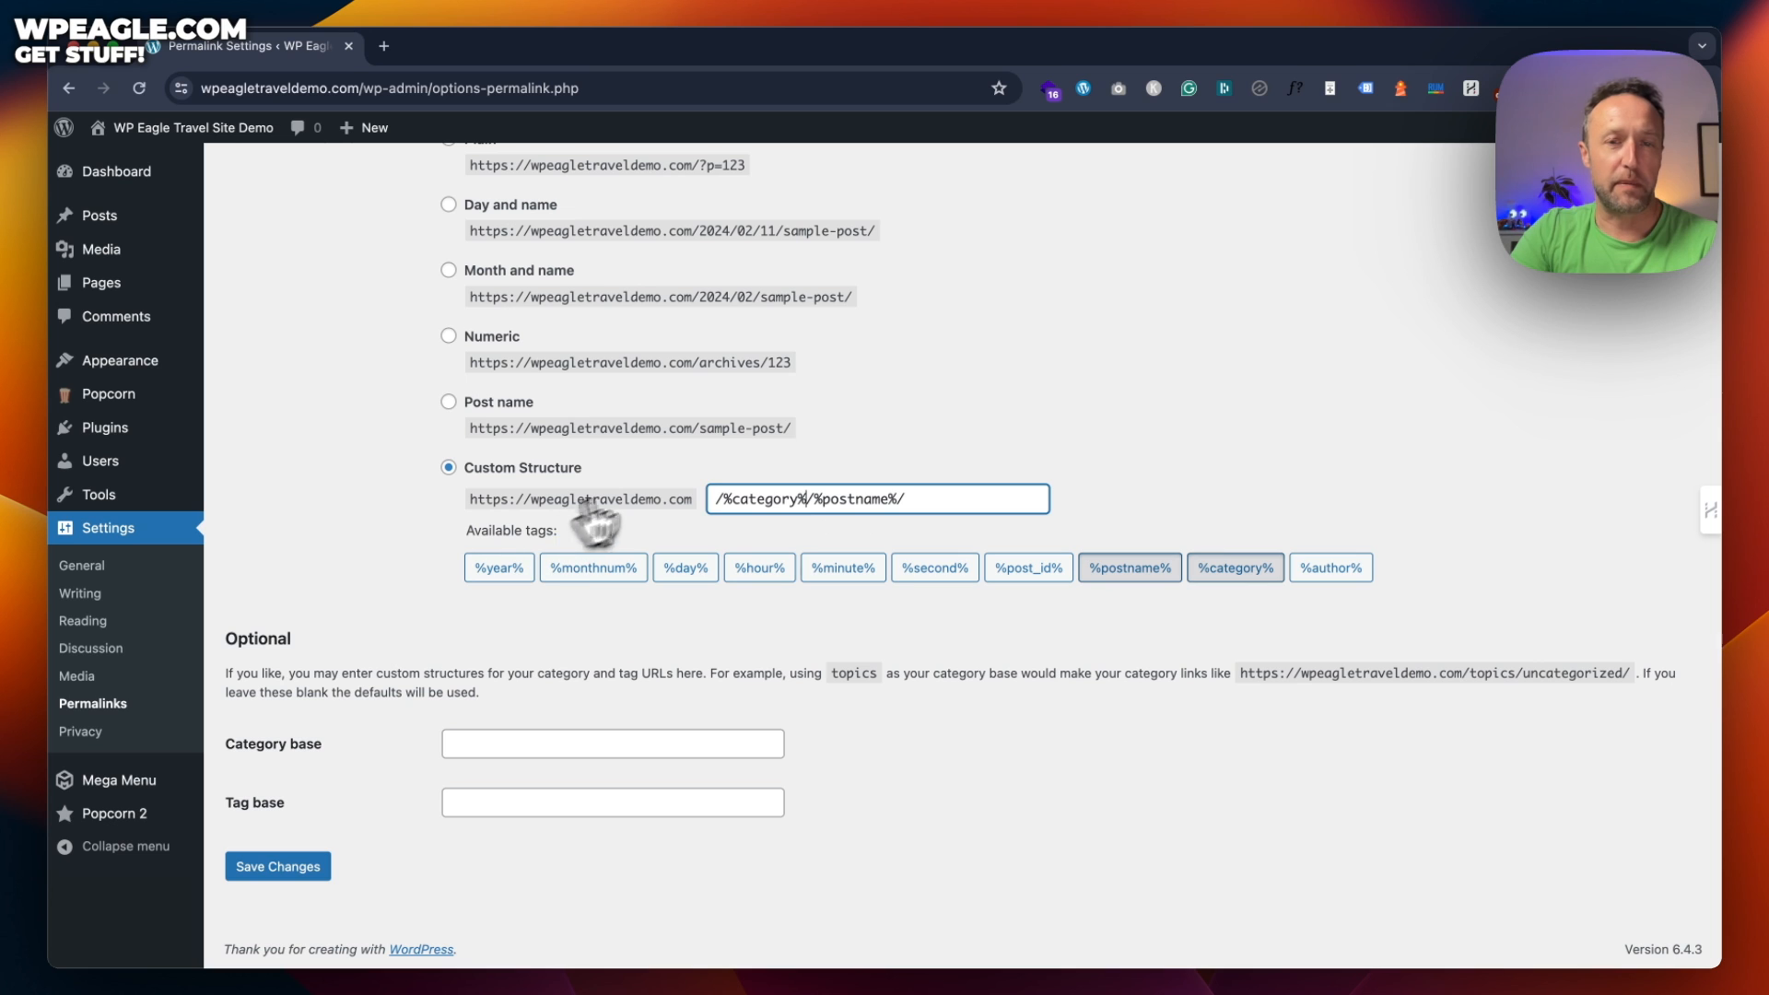
pyautogui.click(268, 862)
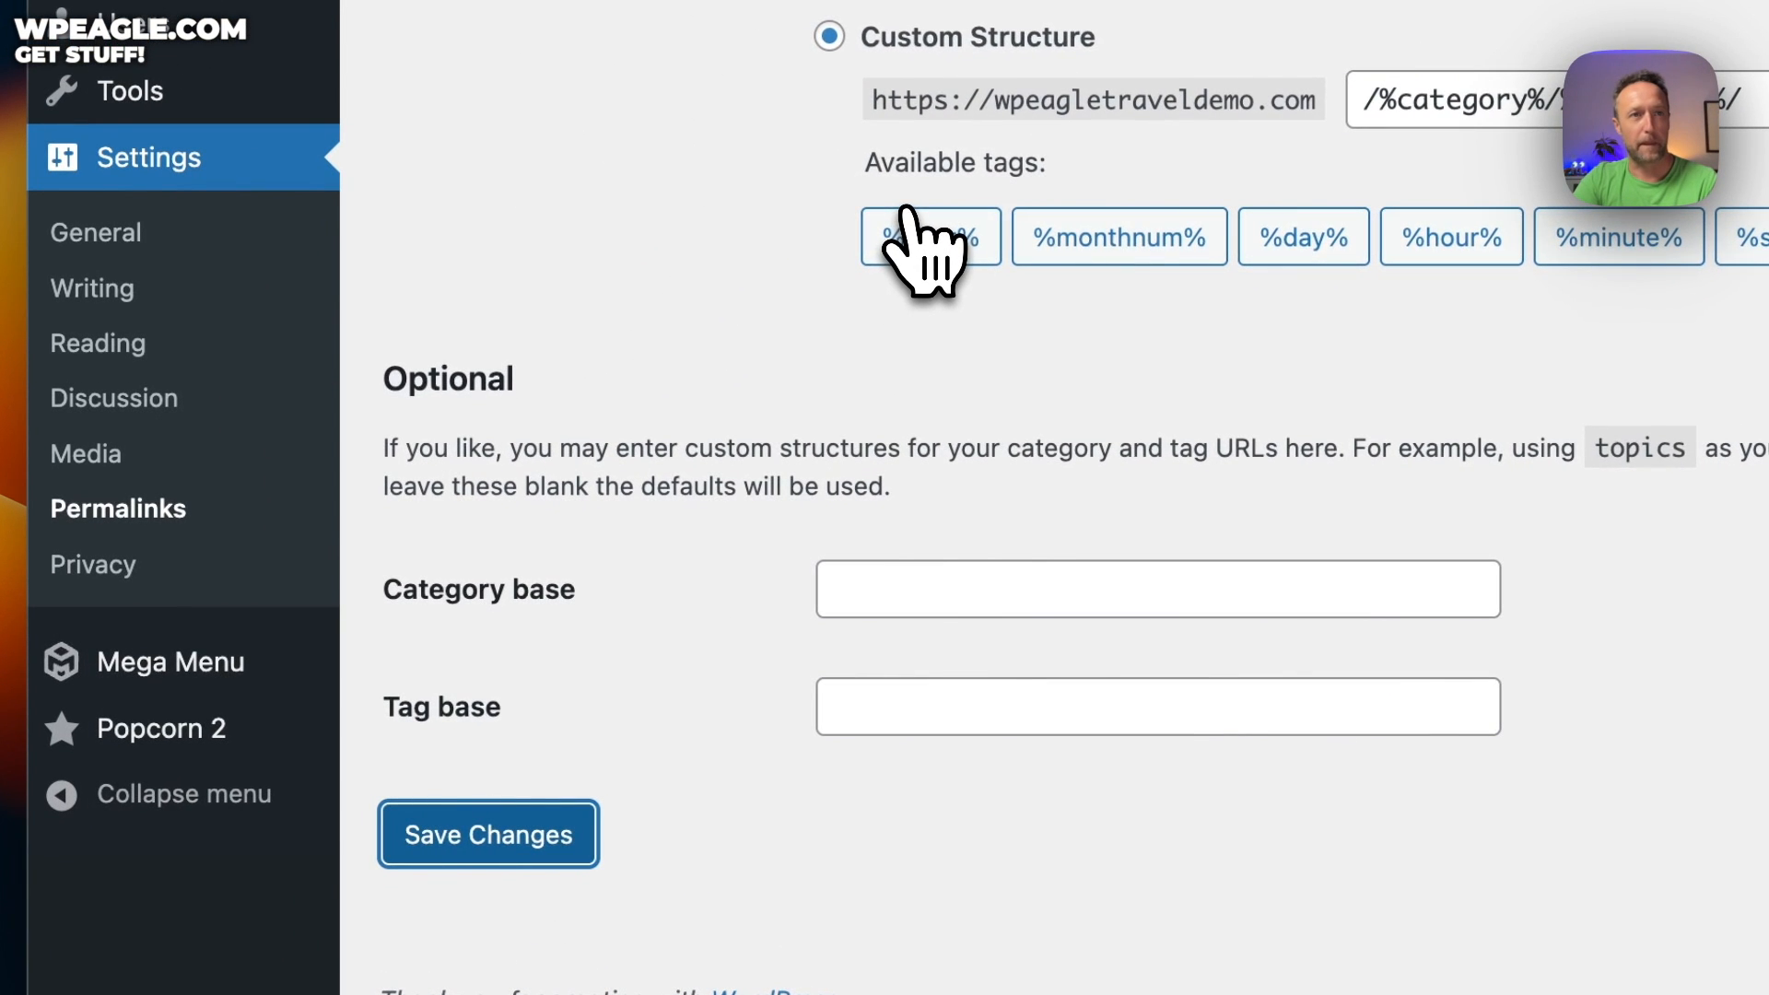
# Visit the live site's homepage from the site name menu
pyautogui.scroll(5, 908, 210)
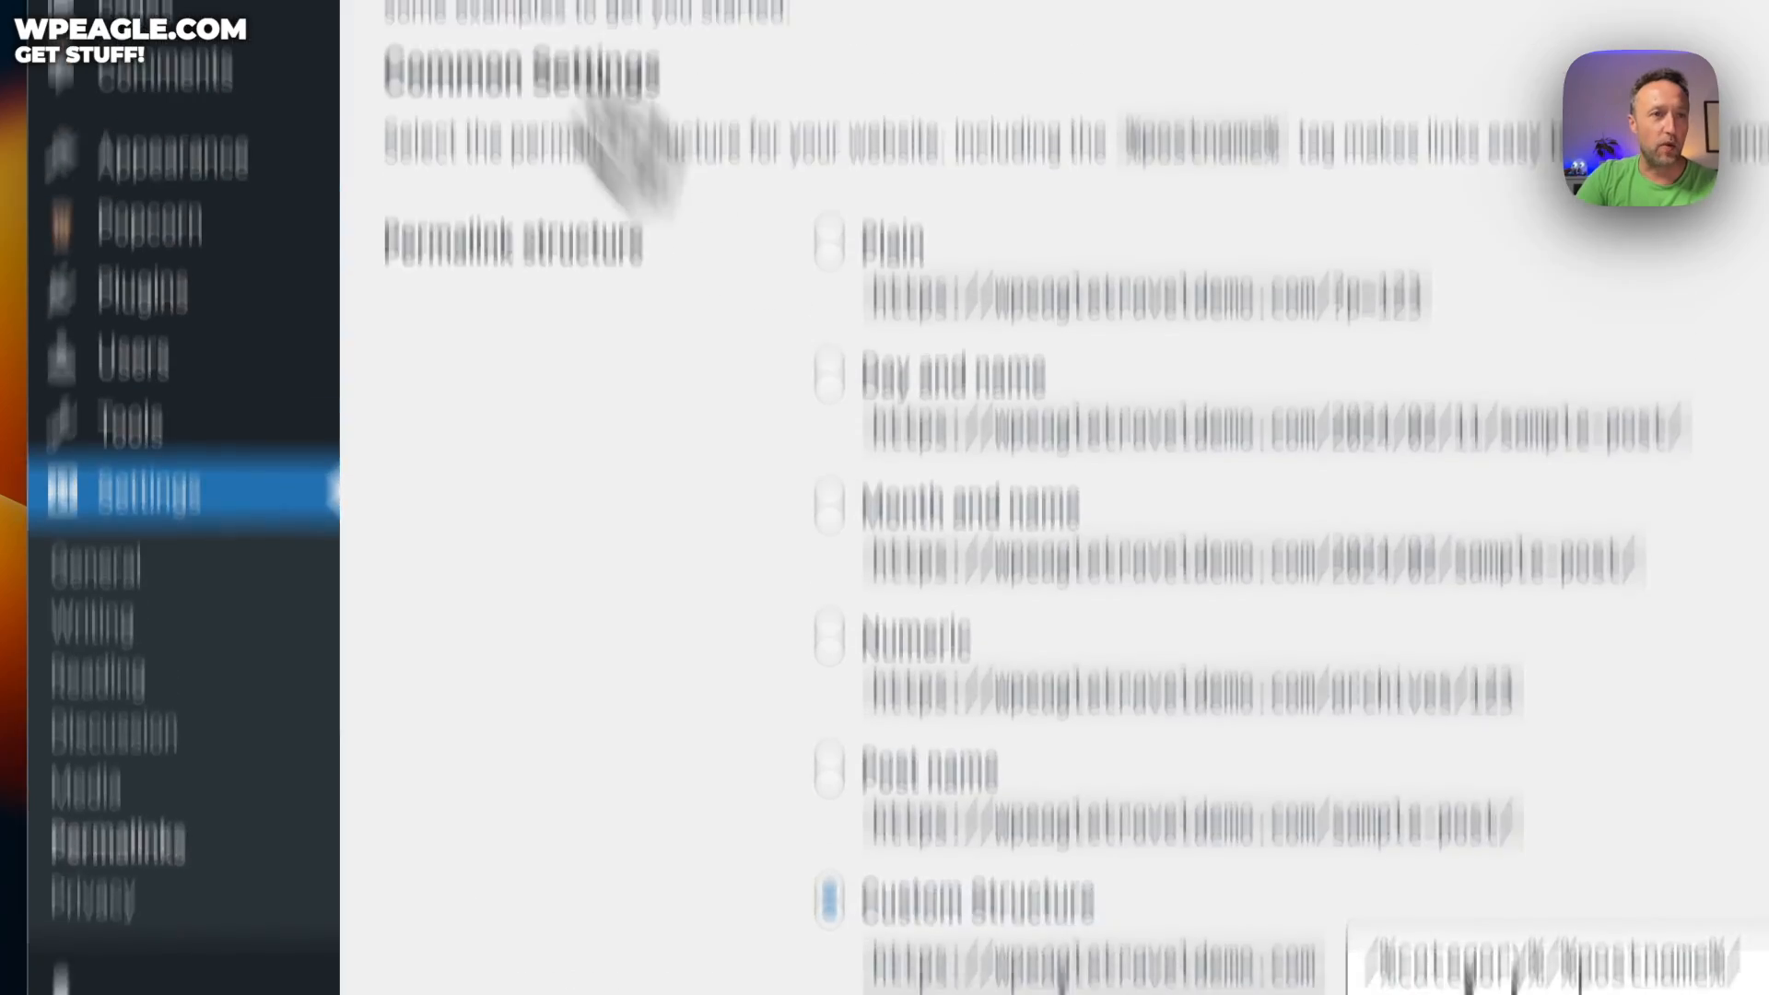
pyautogui.moveTo(363, 241)
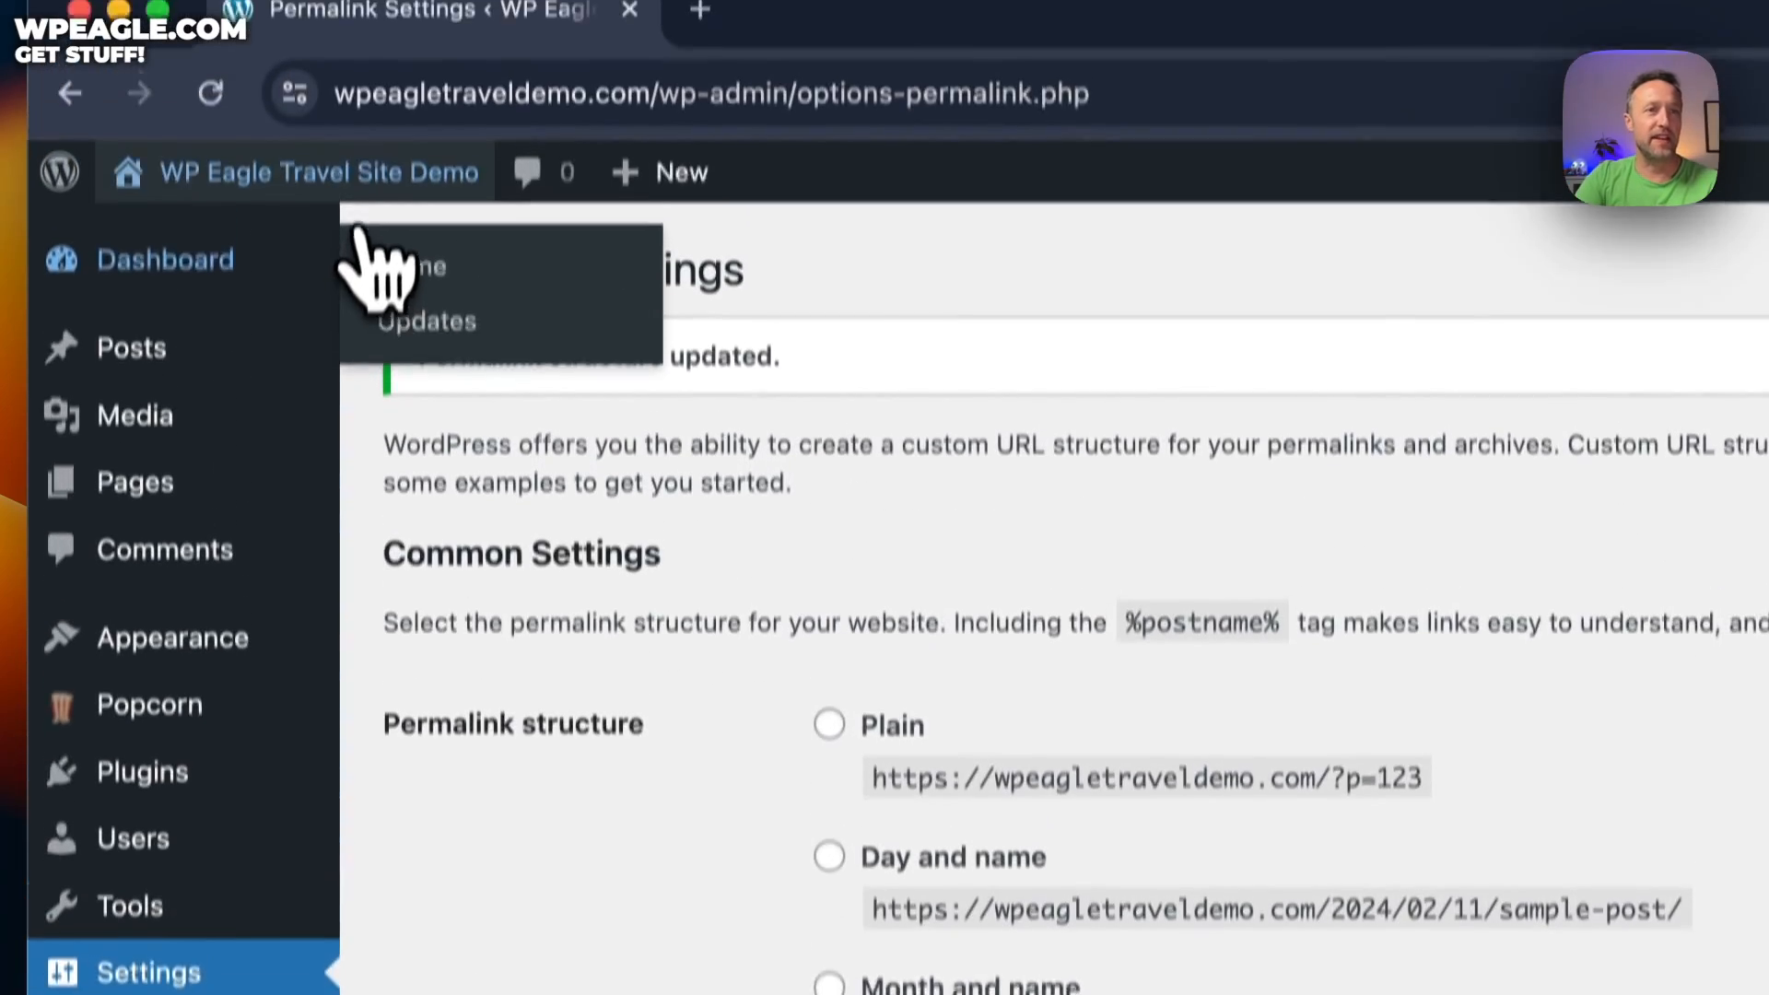
pyautogui.click(348, 315)
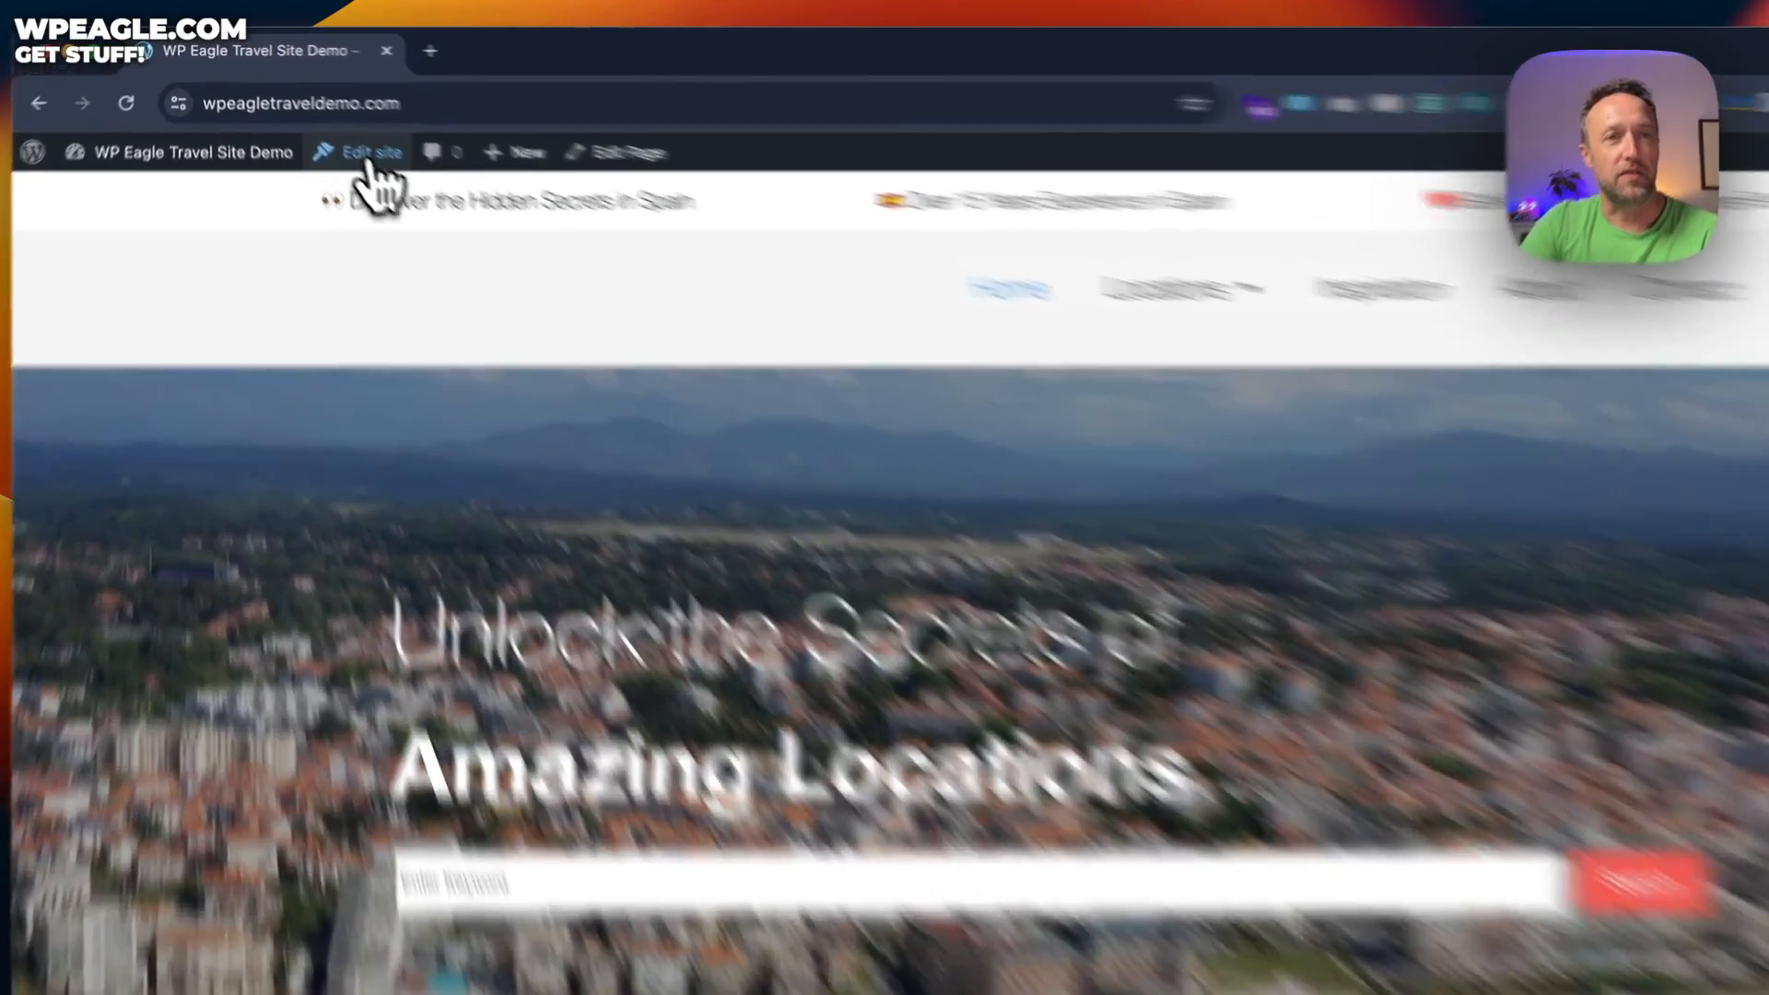
# Use Edit site in the admin bar to load the Front Page template in the Site Editor
pyautogui.click(336, 129)
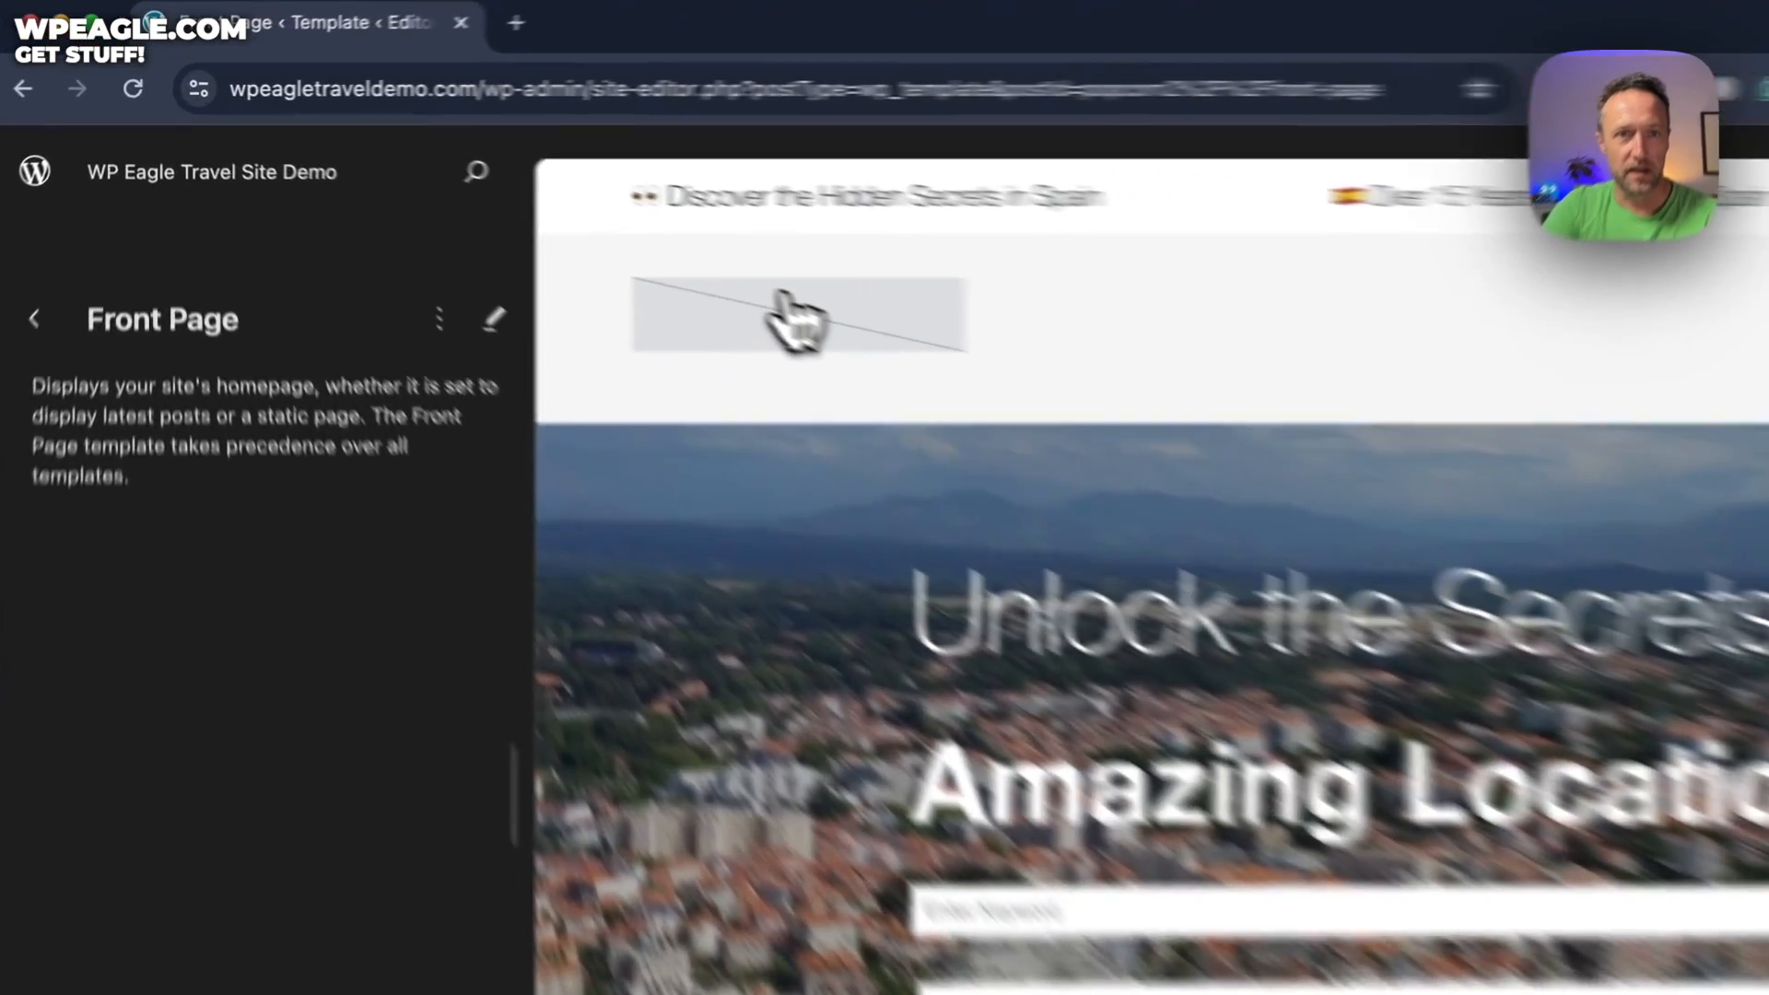
# Enter edit mode, dismiss the welcome guide and choose an image for the header's logo placeholder
pyautogui.click(564, 231)
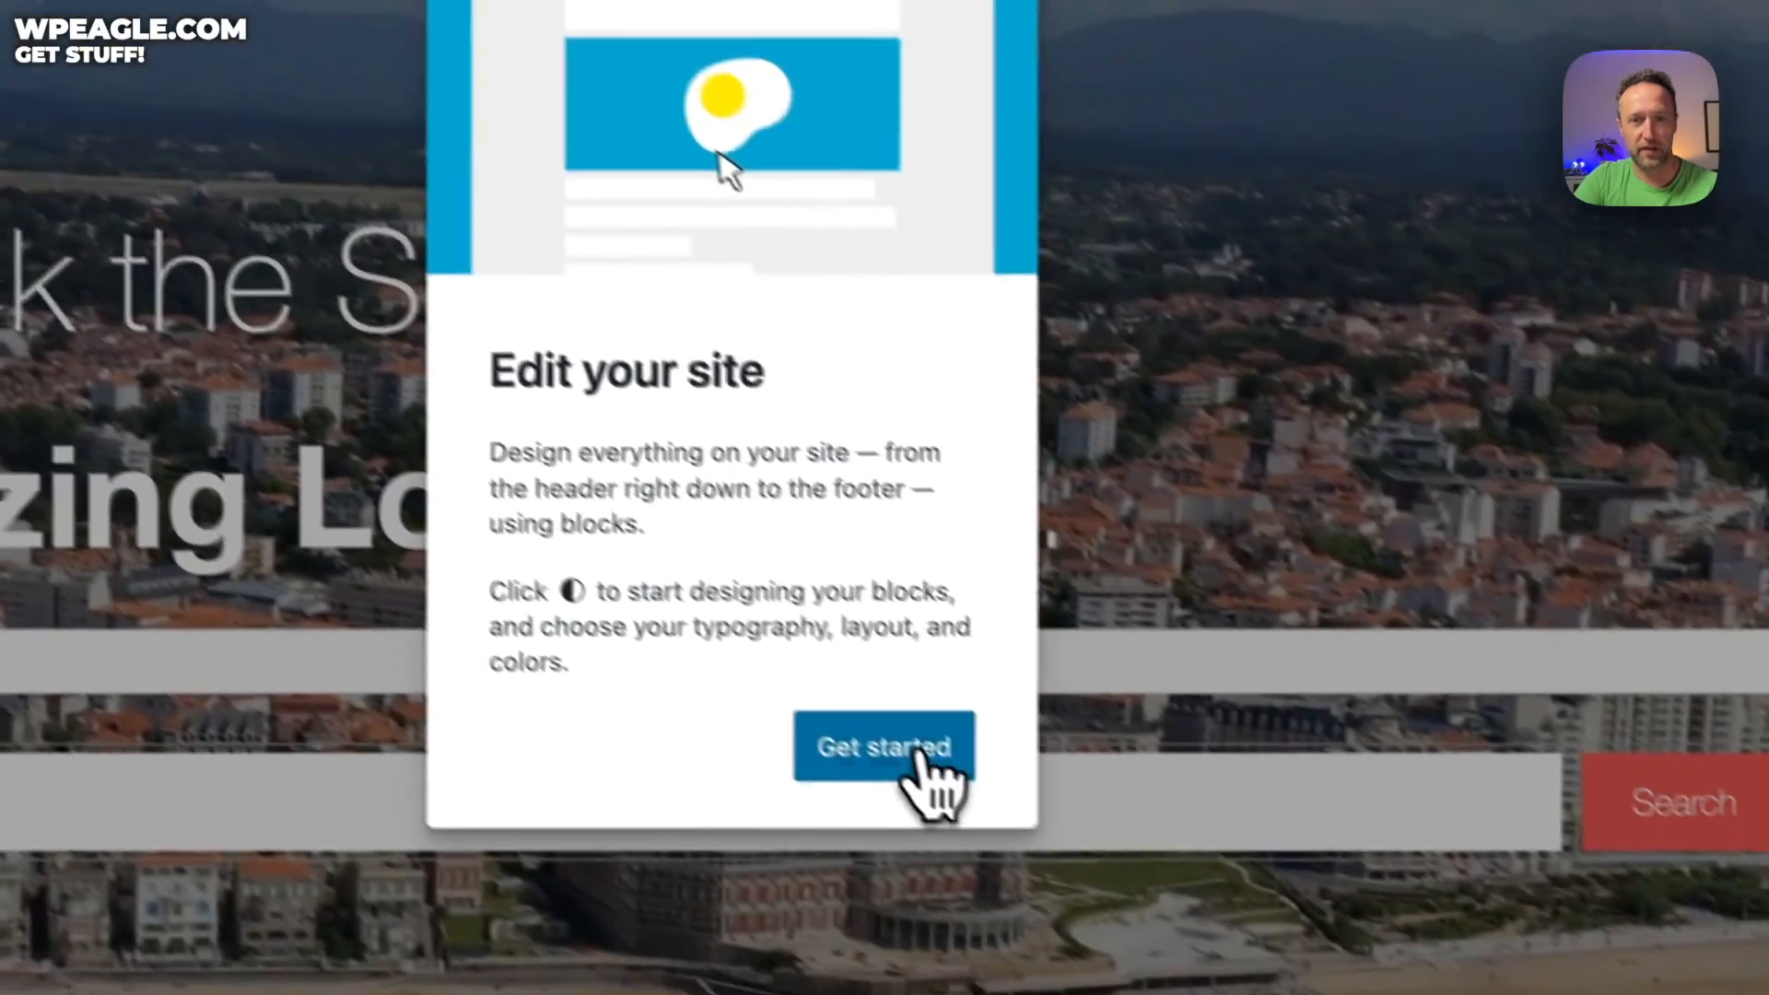
pyautogui.click(922, 752)
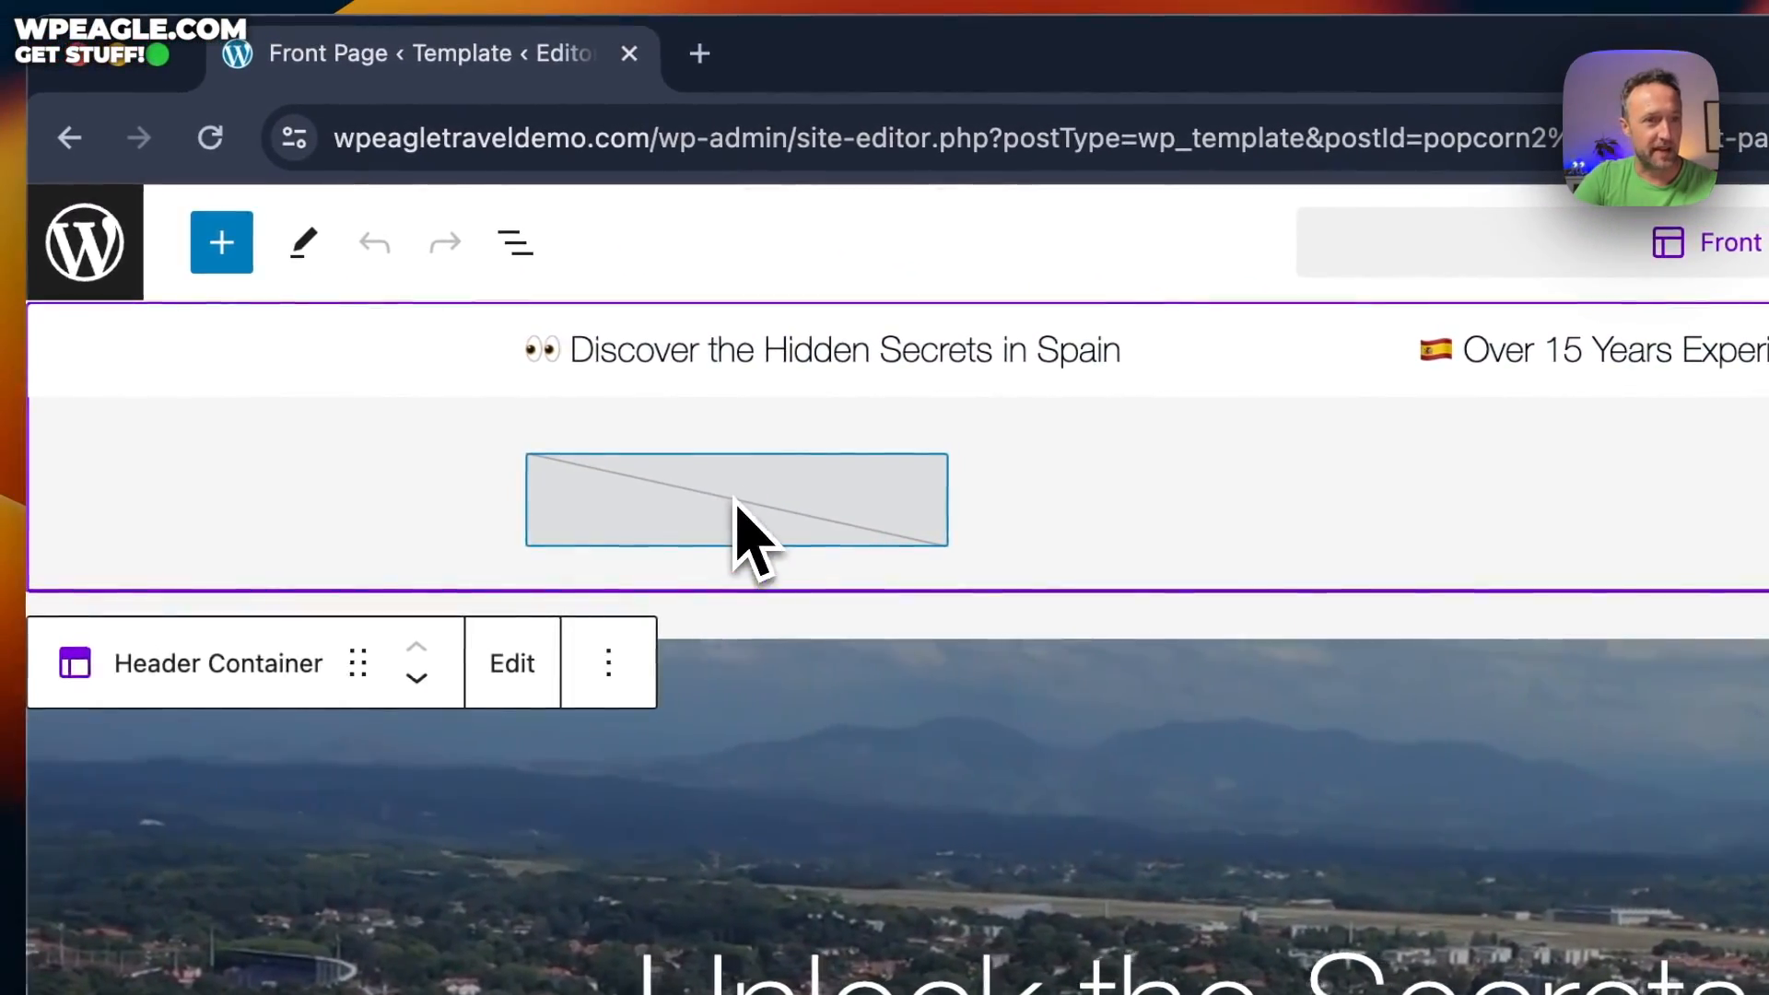
pyautogui.click(736, 504)
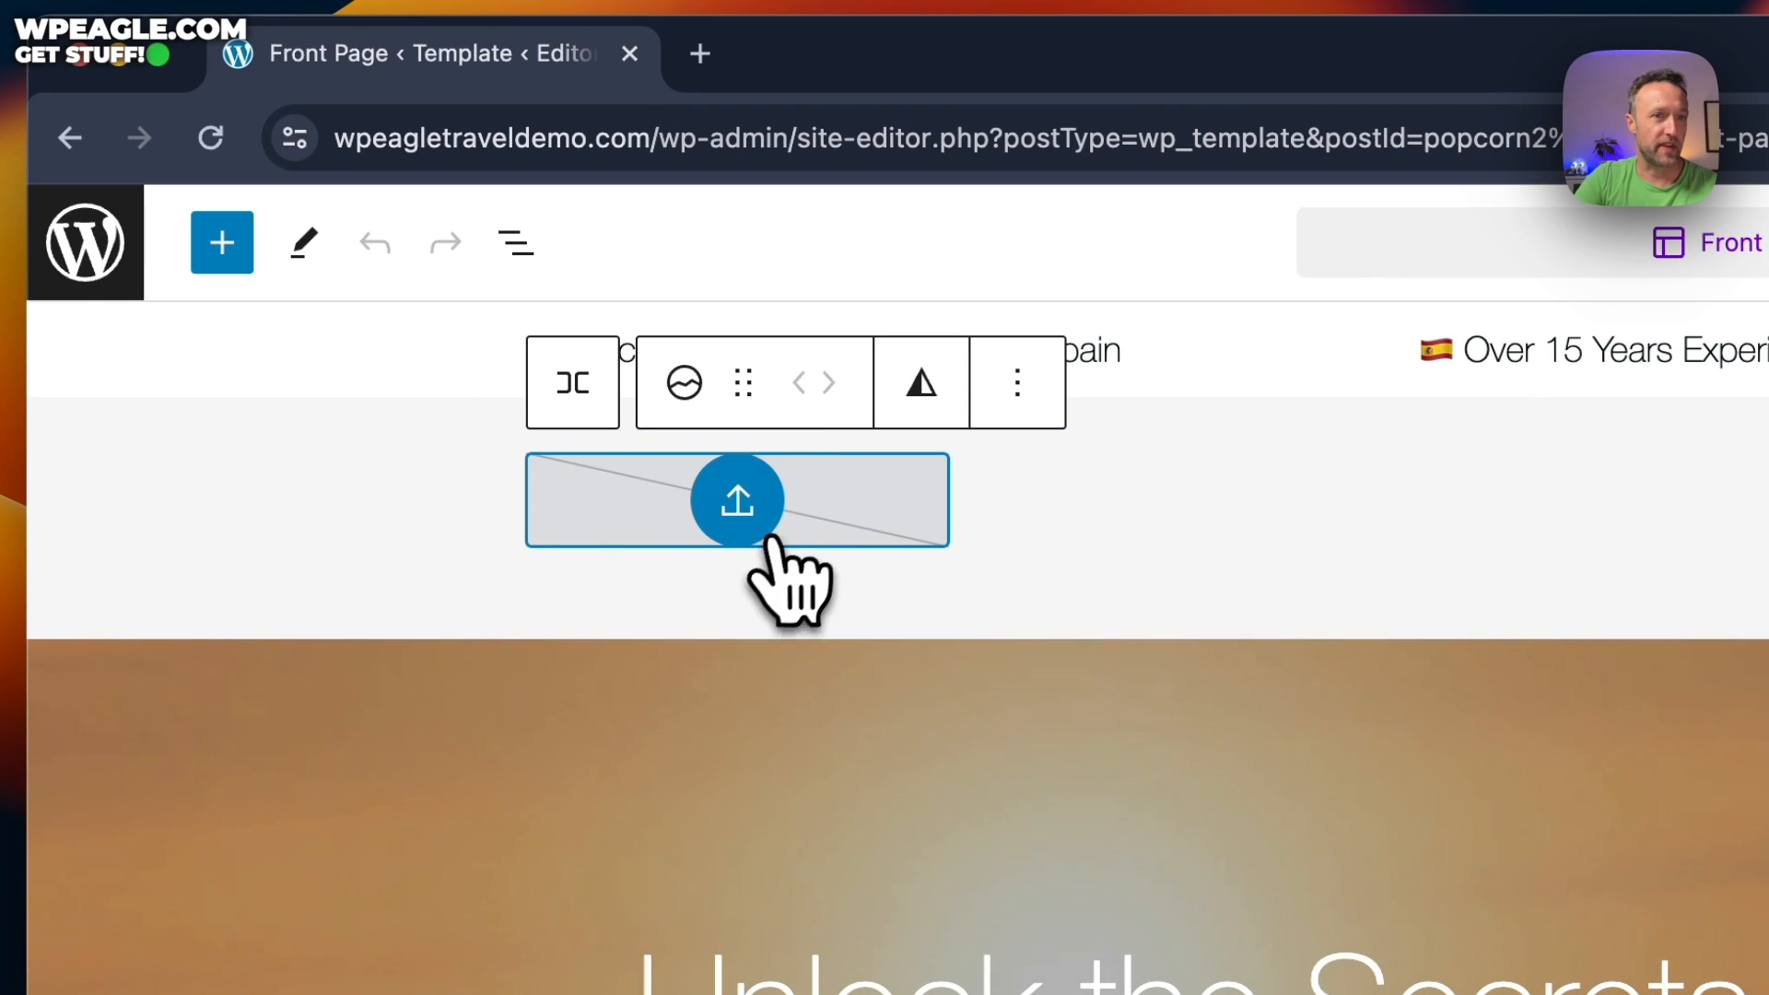
pyautogui.click(748, 507)
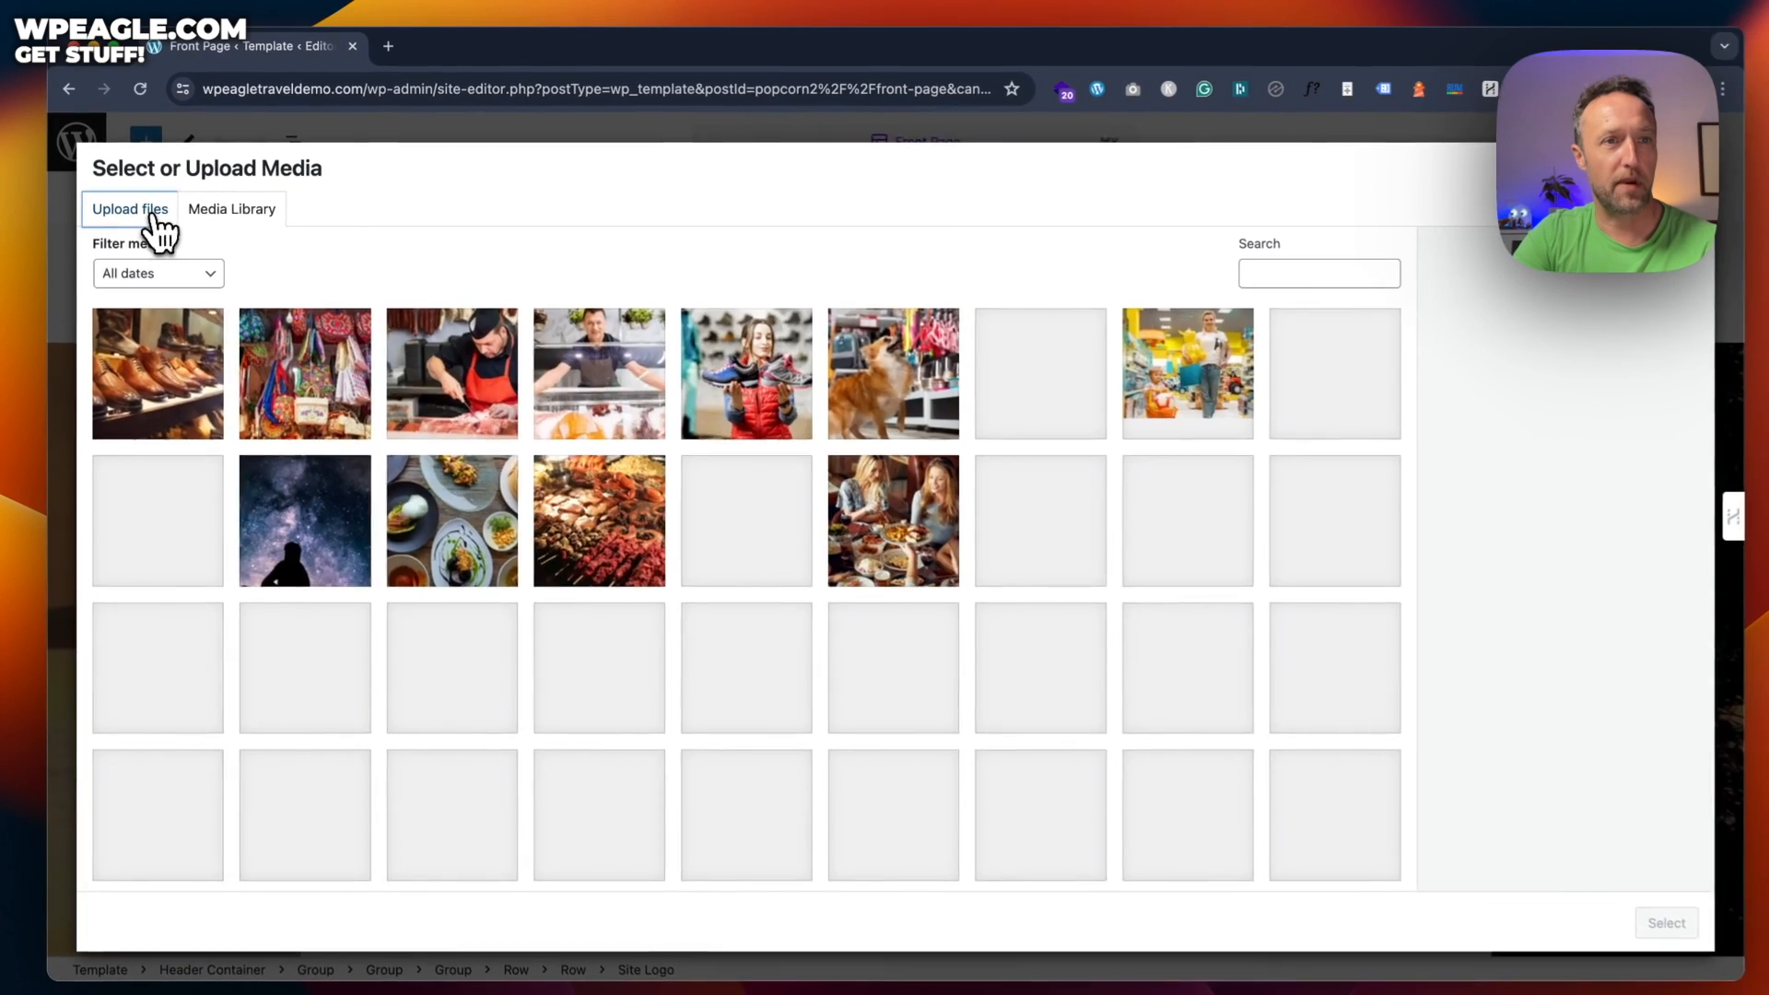
# Upload Travel logo.jpeg as the Site Logo and save the Front Page template
pyautogui.click(155, 217)
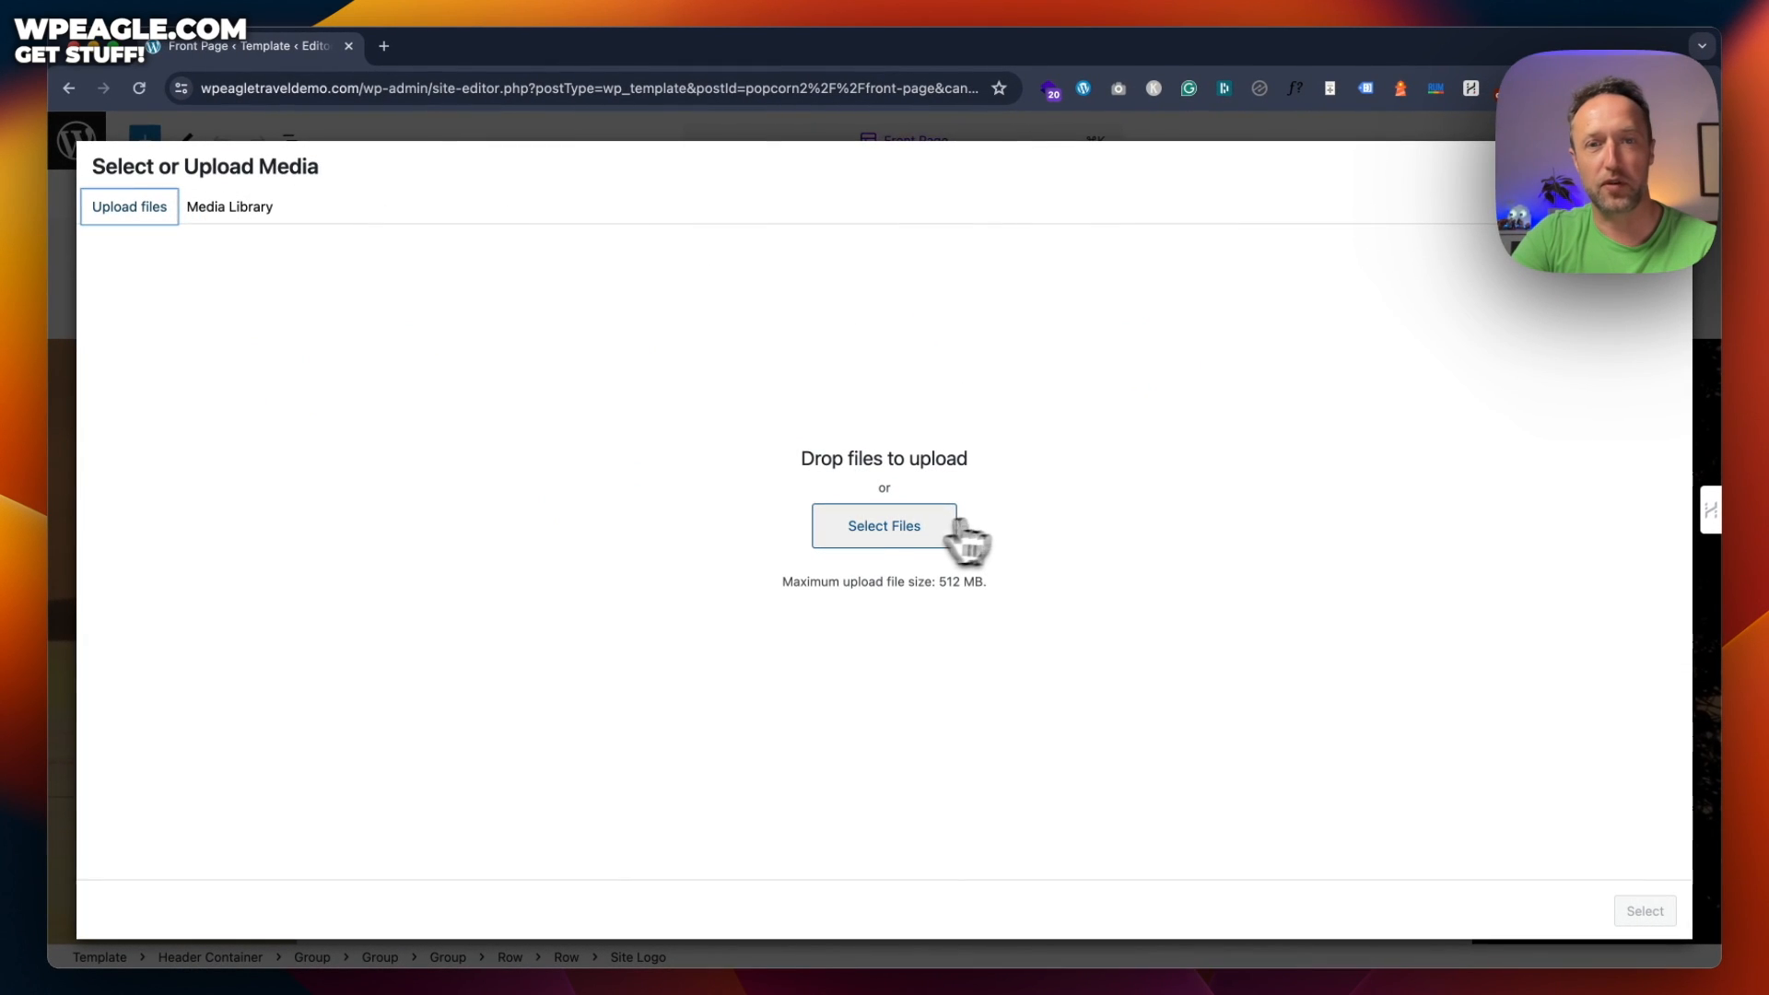
pyautogui.click(900, 527)
pyautogui.doubleClick(334, 304)
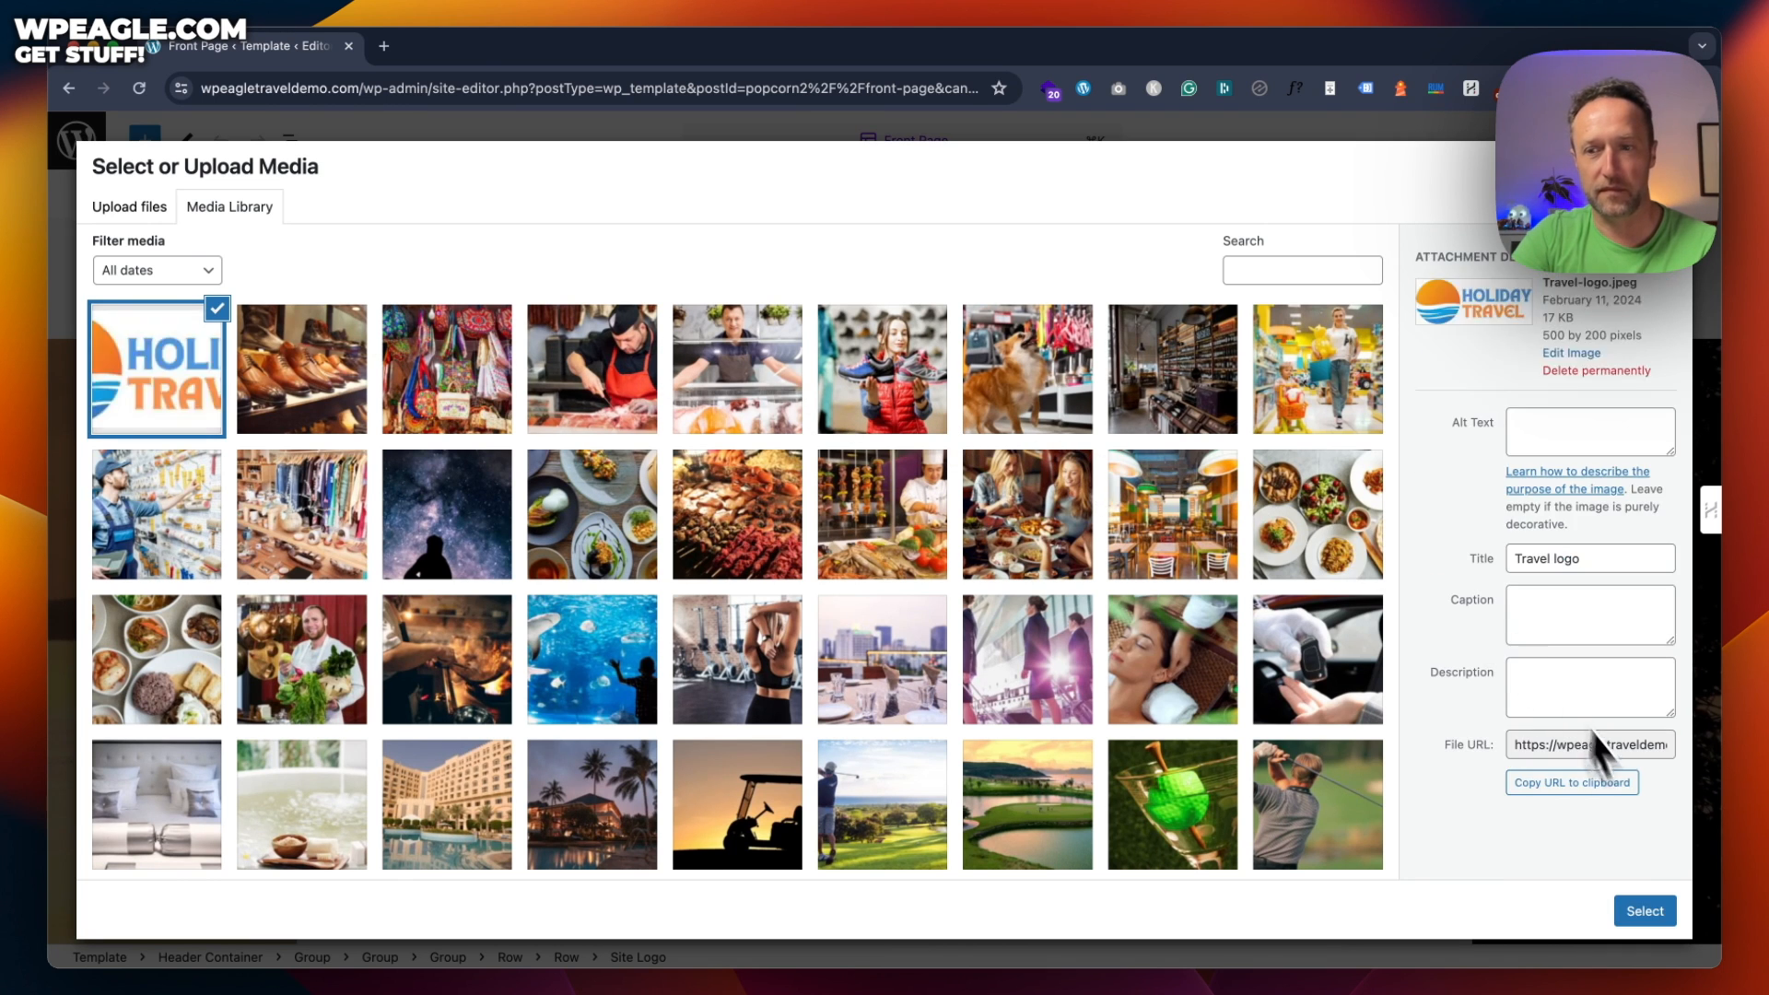
pyautogui.click(1645, 911)
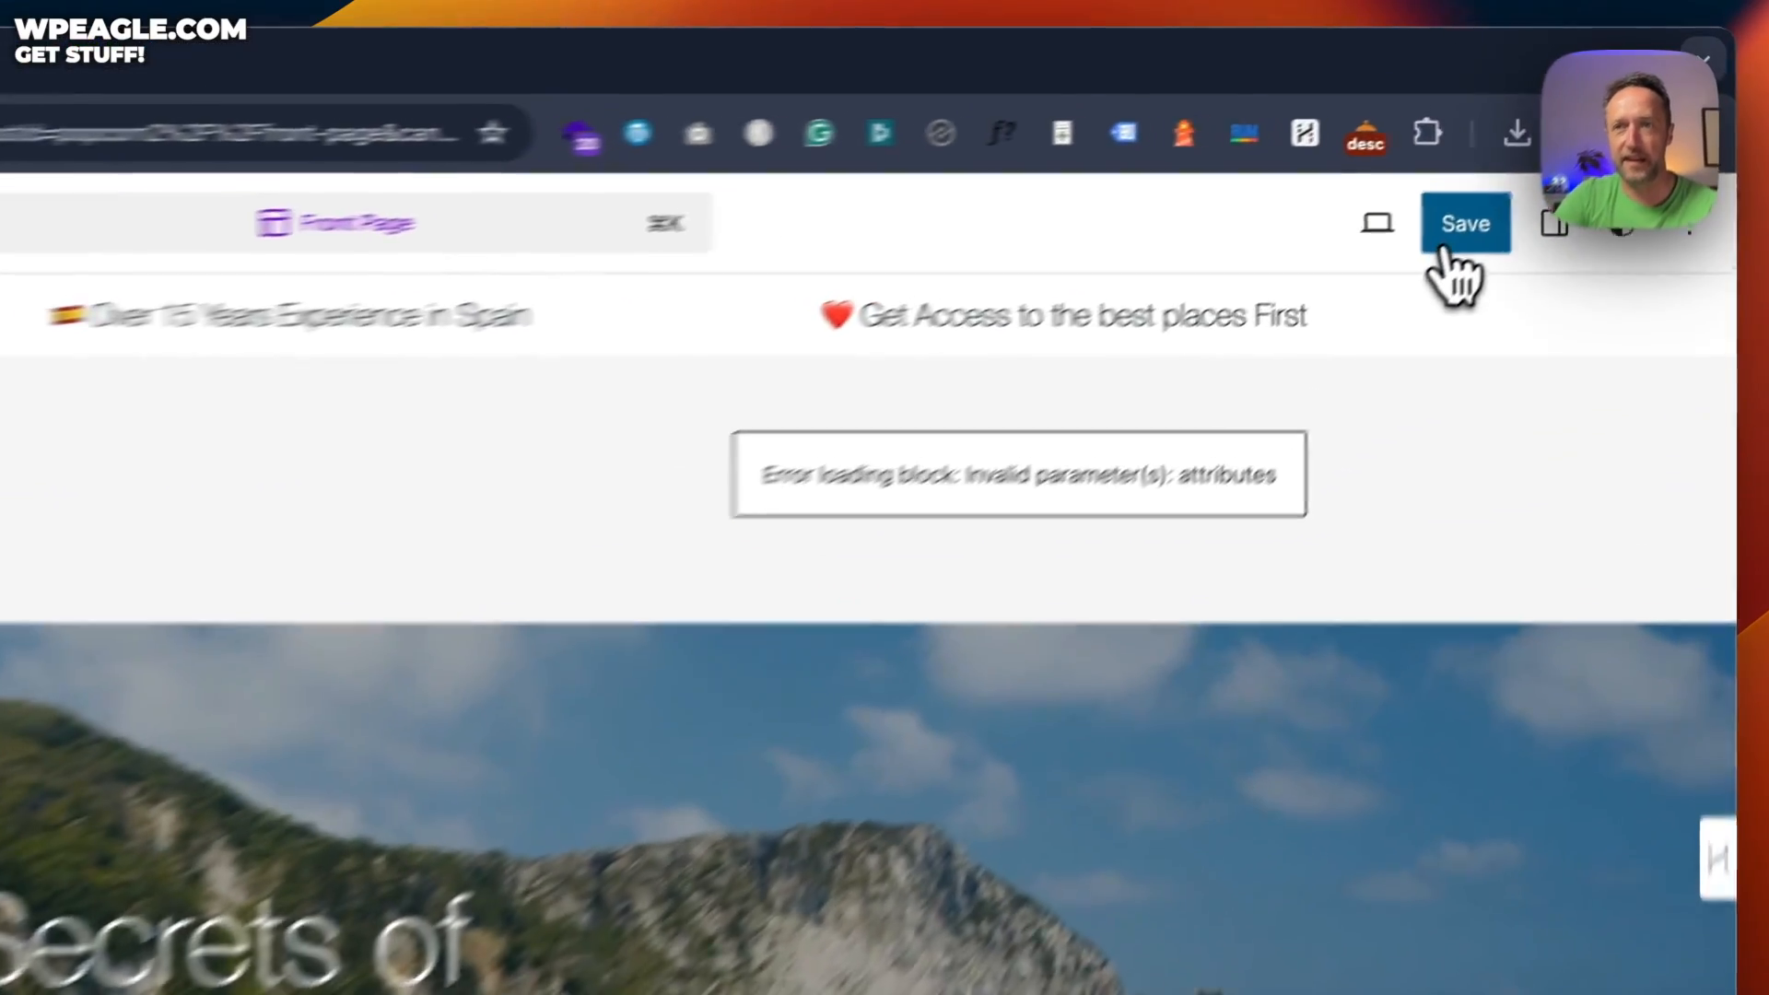
pyautogui.click(1443, 254)
pyautogui.click(1487, 255)
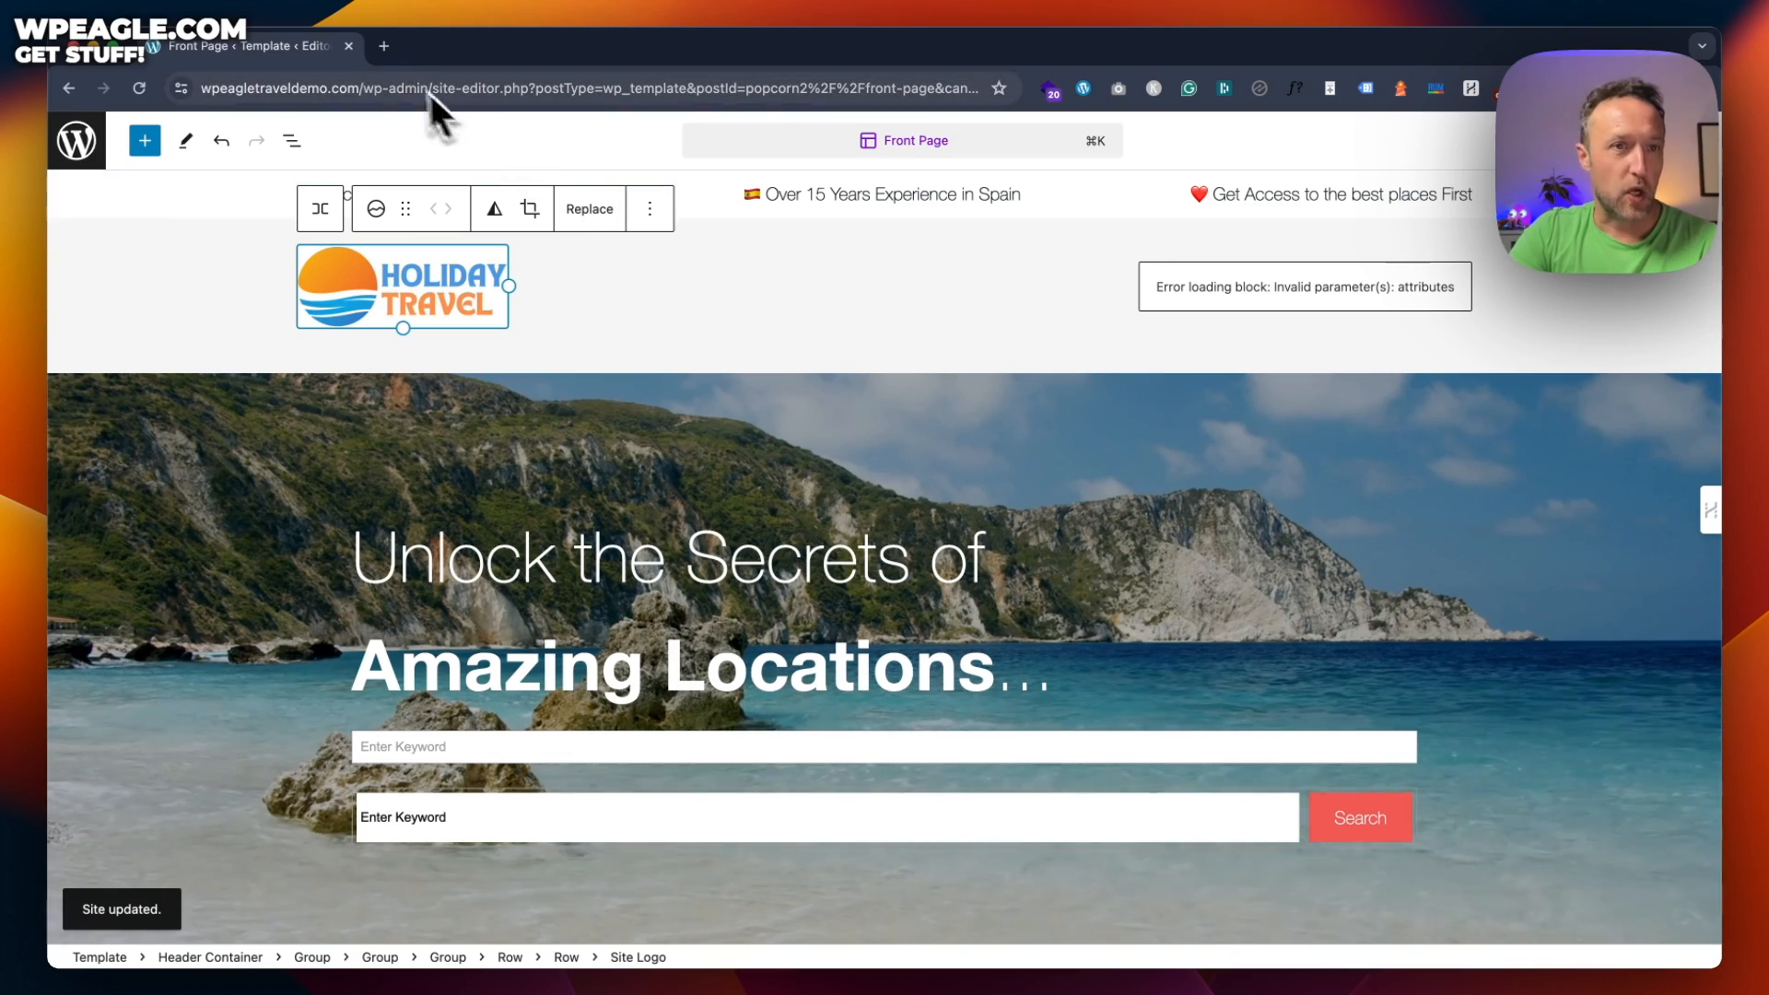
# Return to the site's front page by removing the admin path from the URL
pyautogui.click(369, 88)
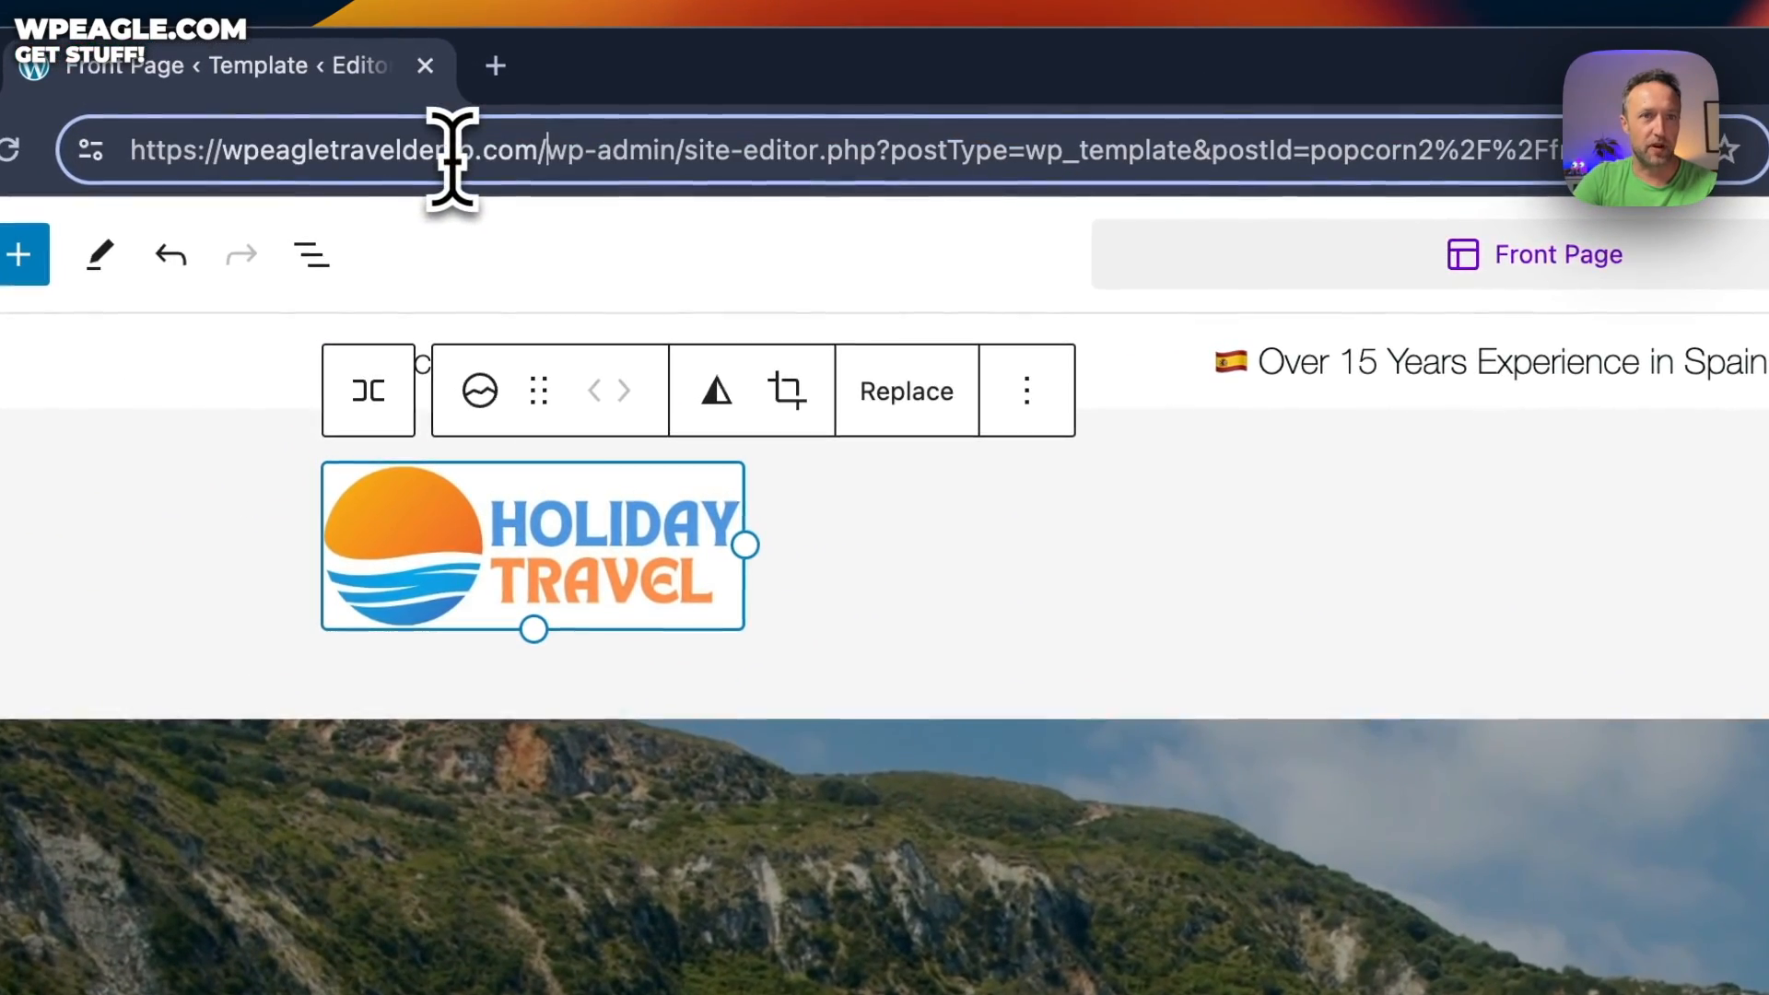
pyautogui.moveTo(547, 156); pyautogui.dragTo(1767, 184)
pyautogui.press('BackSpace')
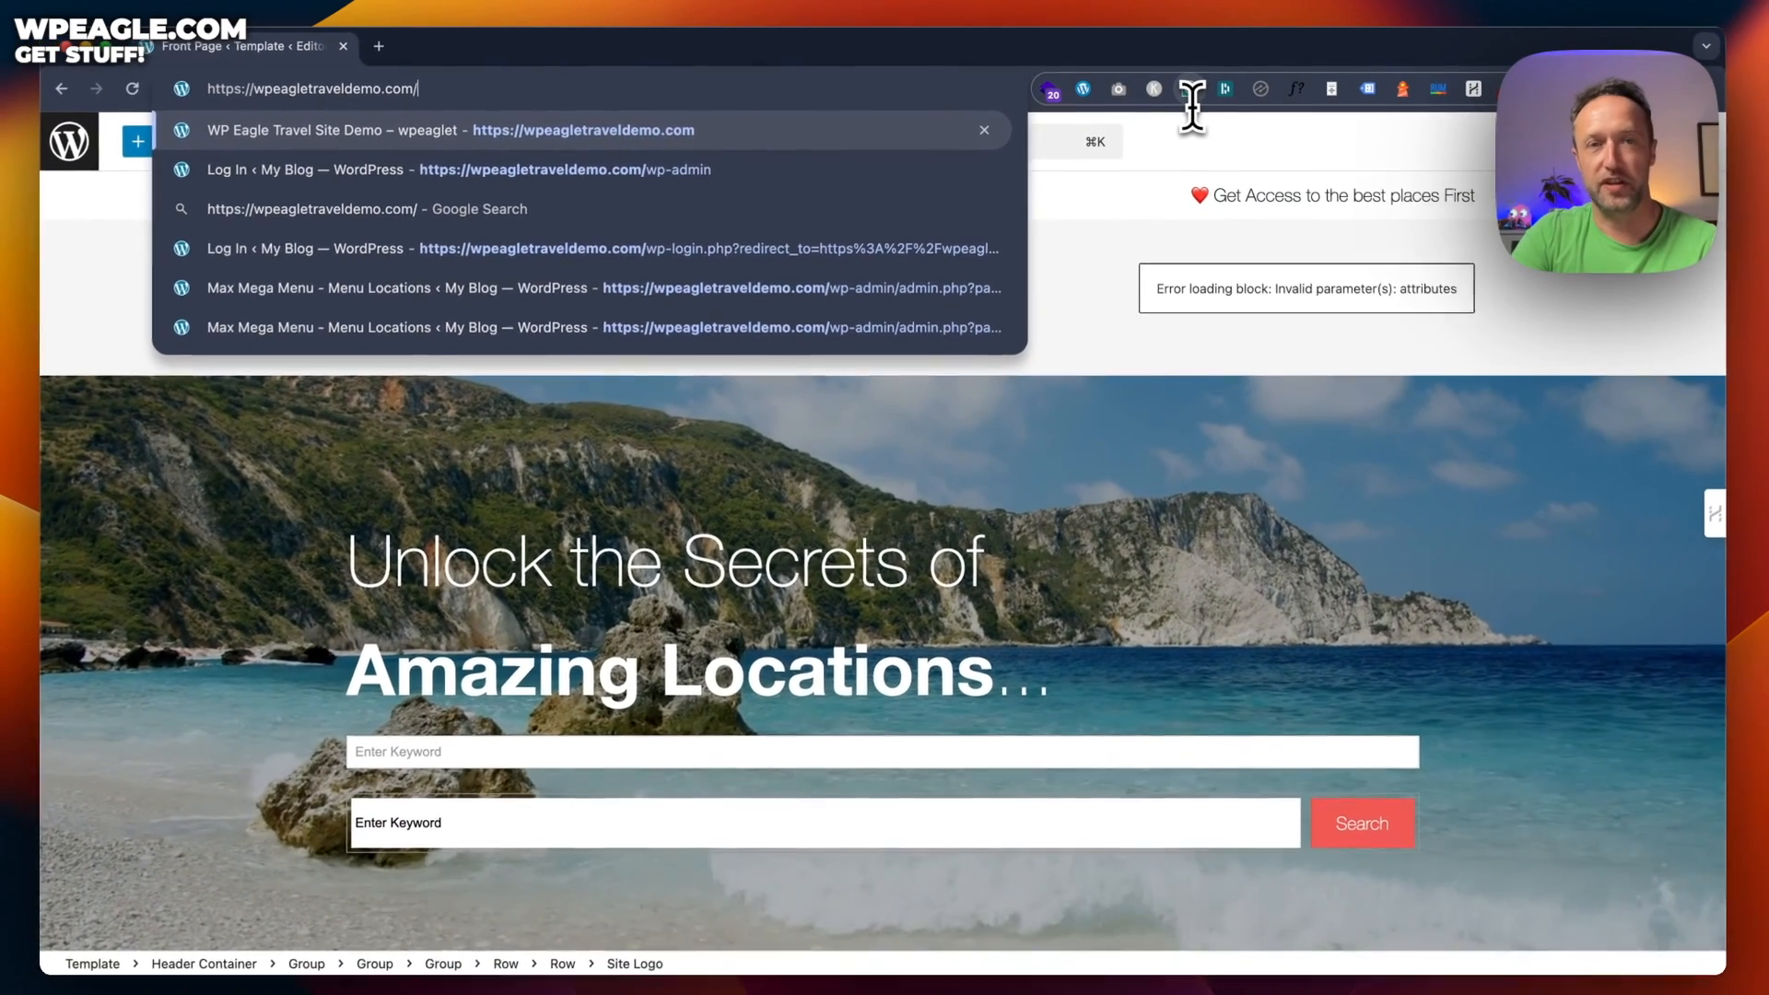
pyautogui.press('Return')
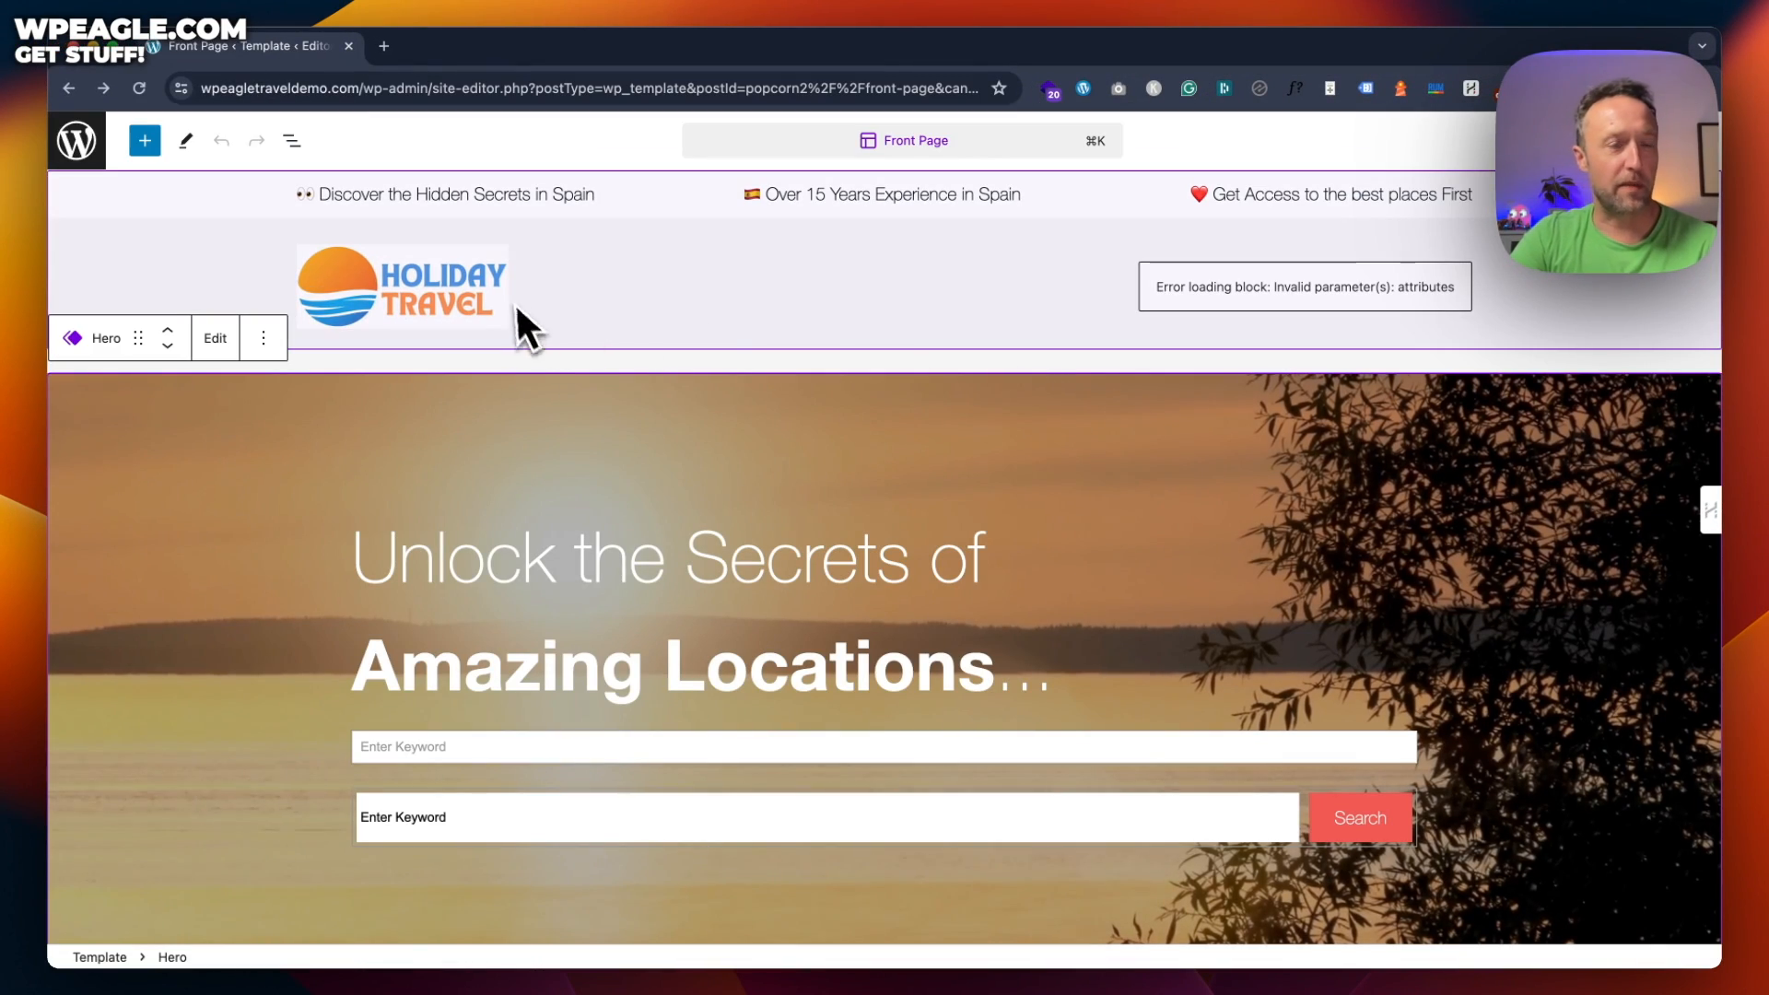
# Replace the header logo with Travel logo.png, resize it to fit, and start saving
pyautogui.click(499, 299)
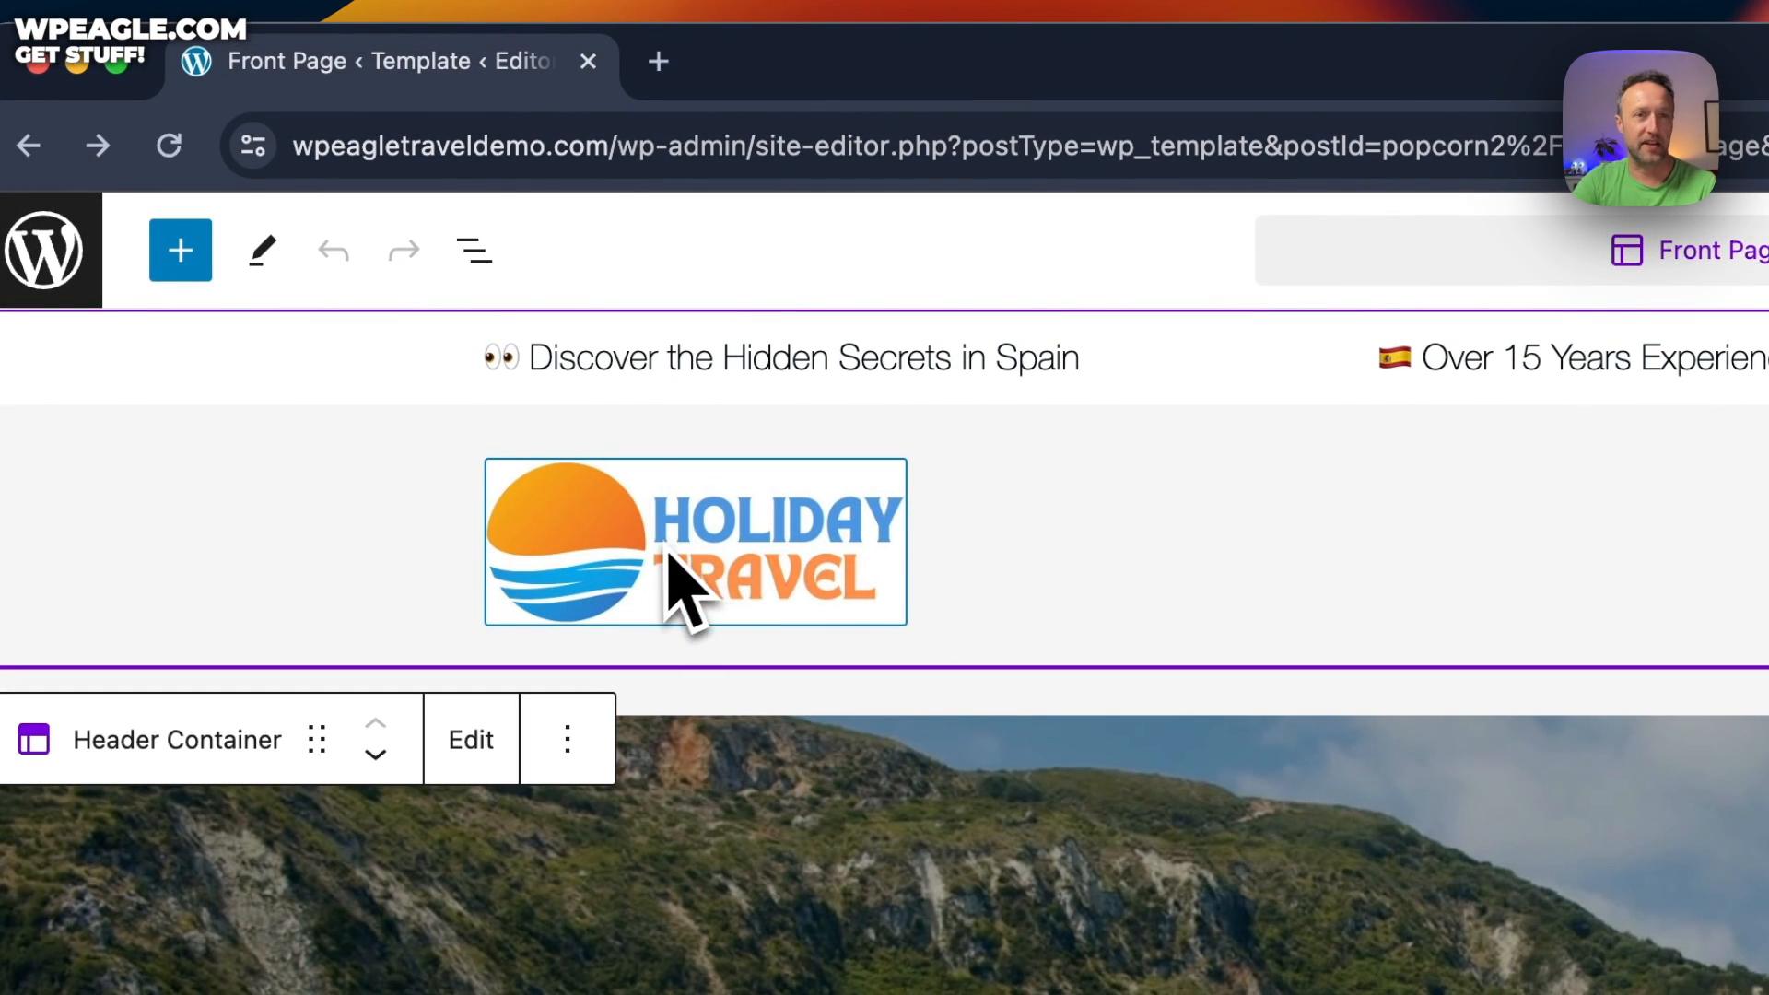
pyautogui.click(691, 592)
pyautogui.click(1055, 389)
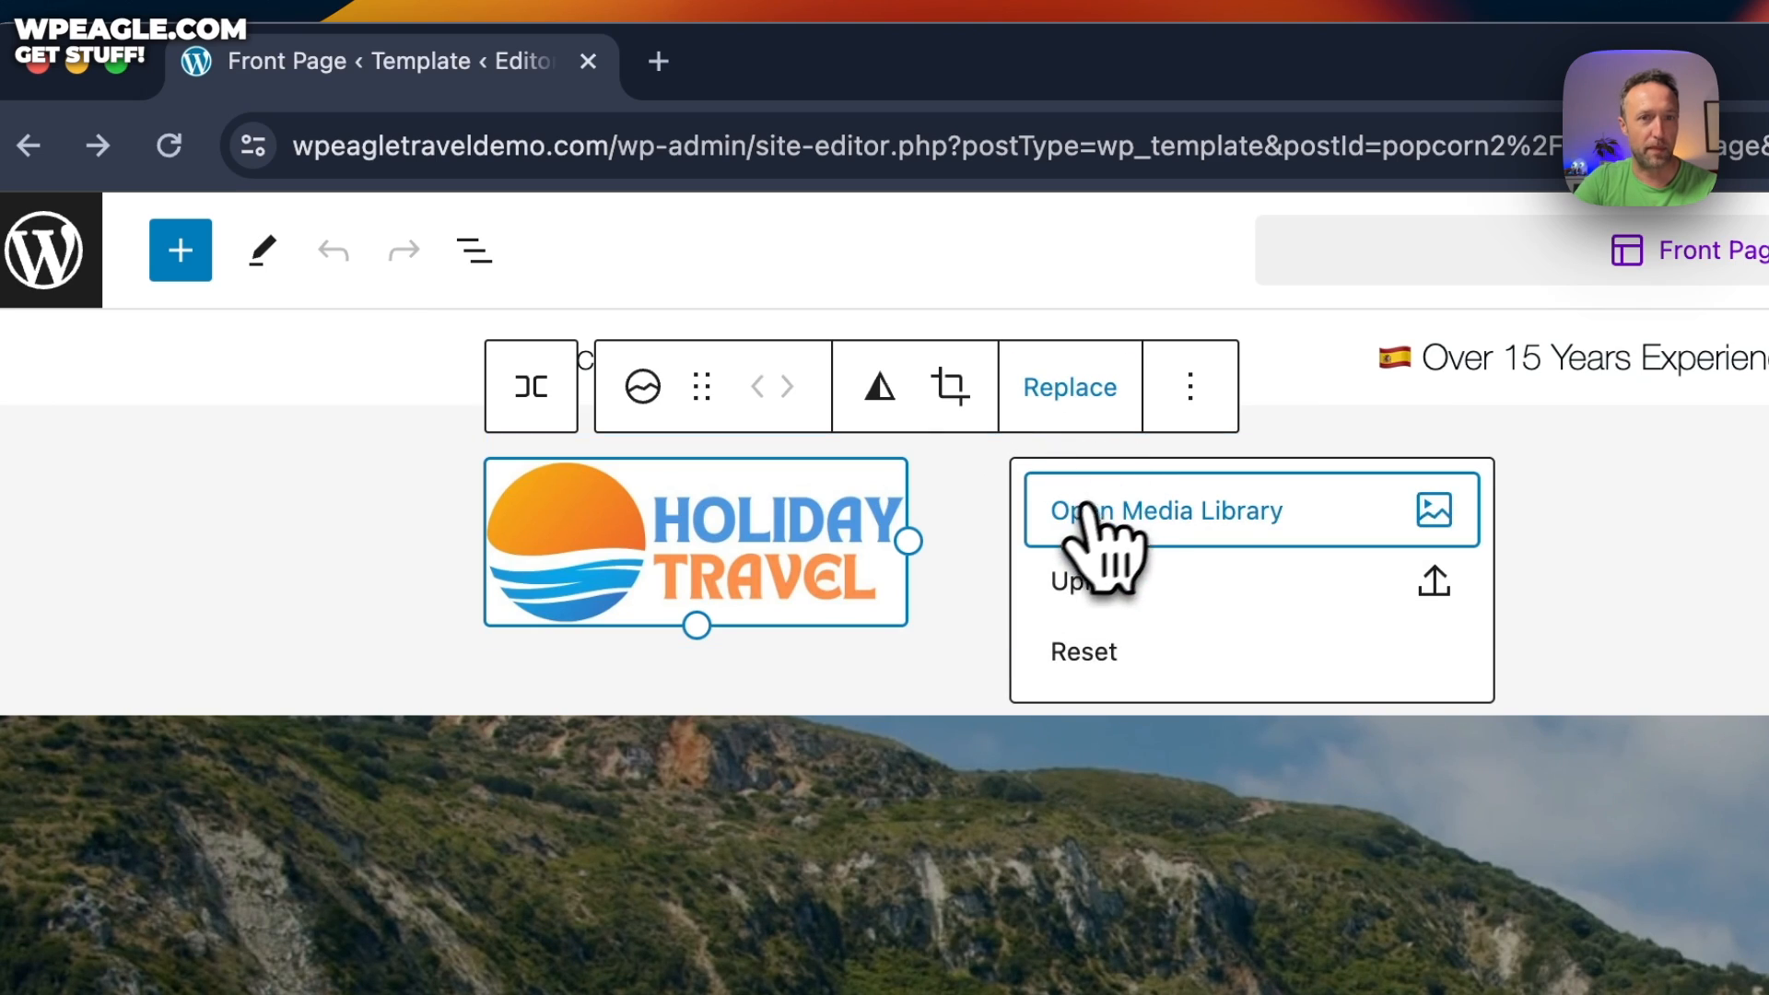
pyautogui.click(1185, 590)
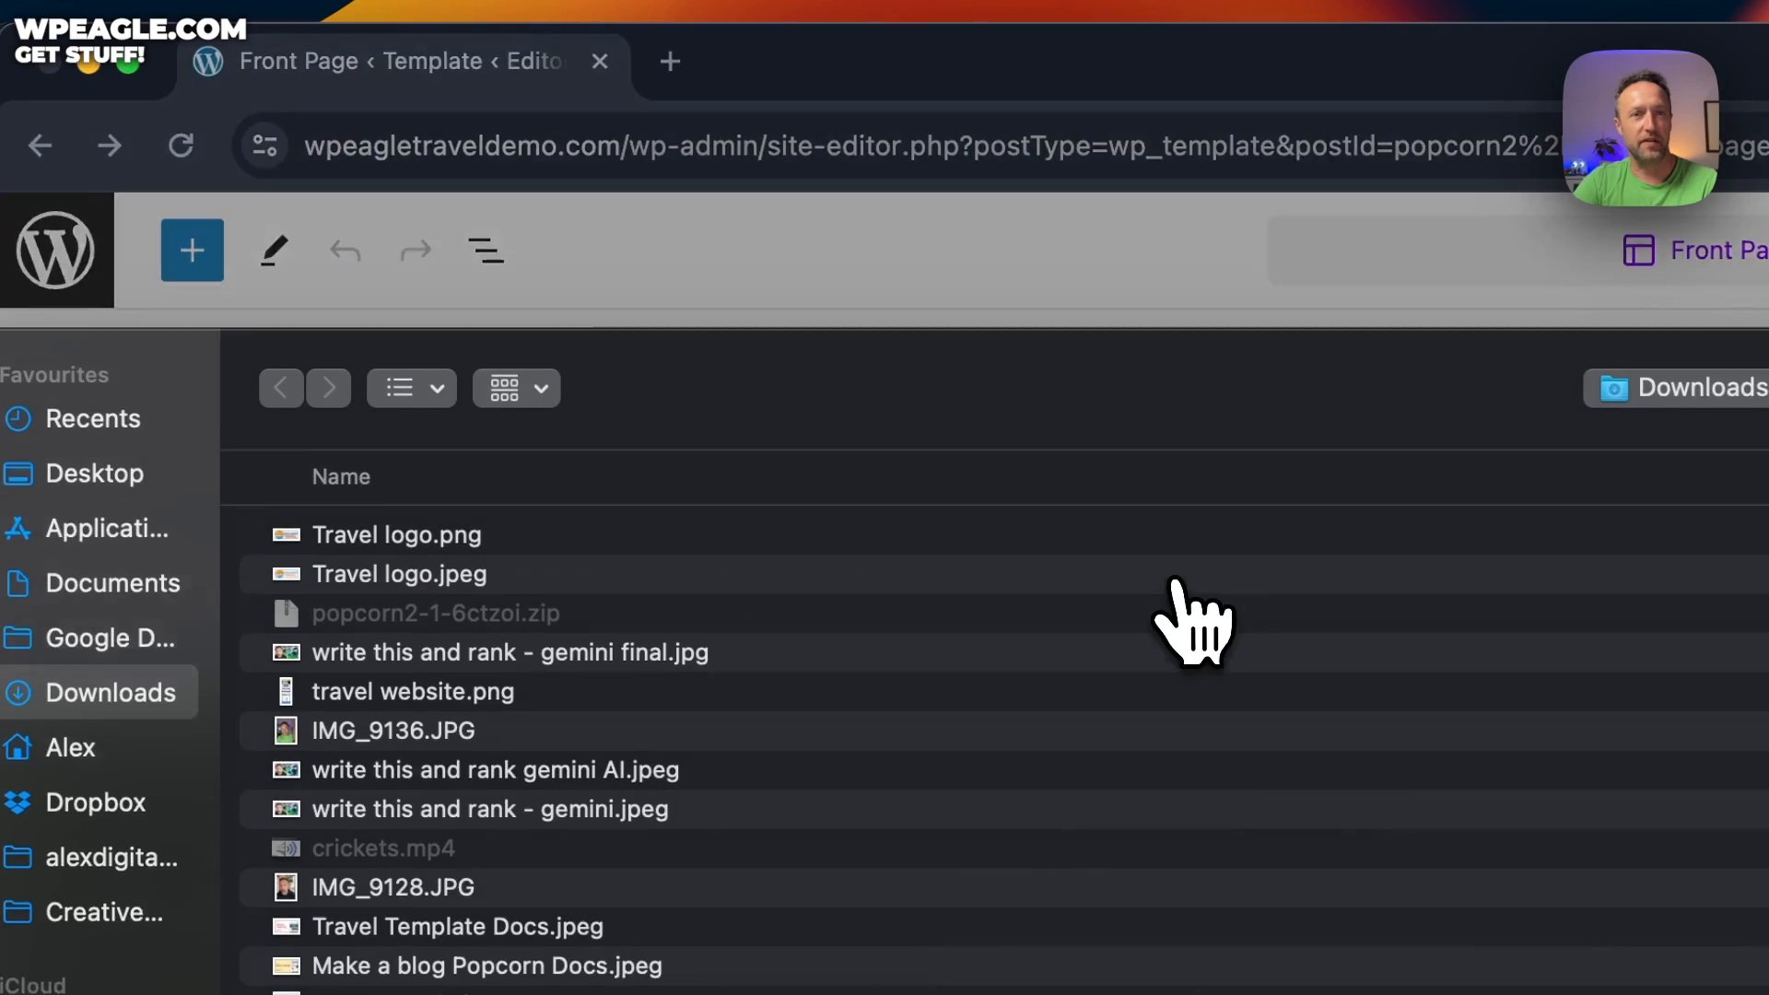
pyautogui.doubleClick(488, 557)
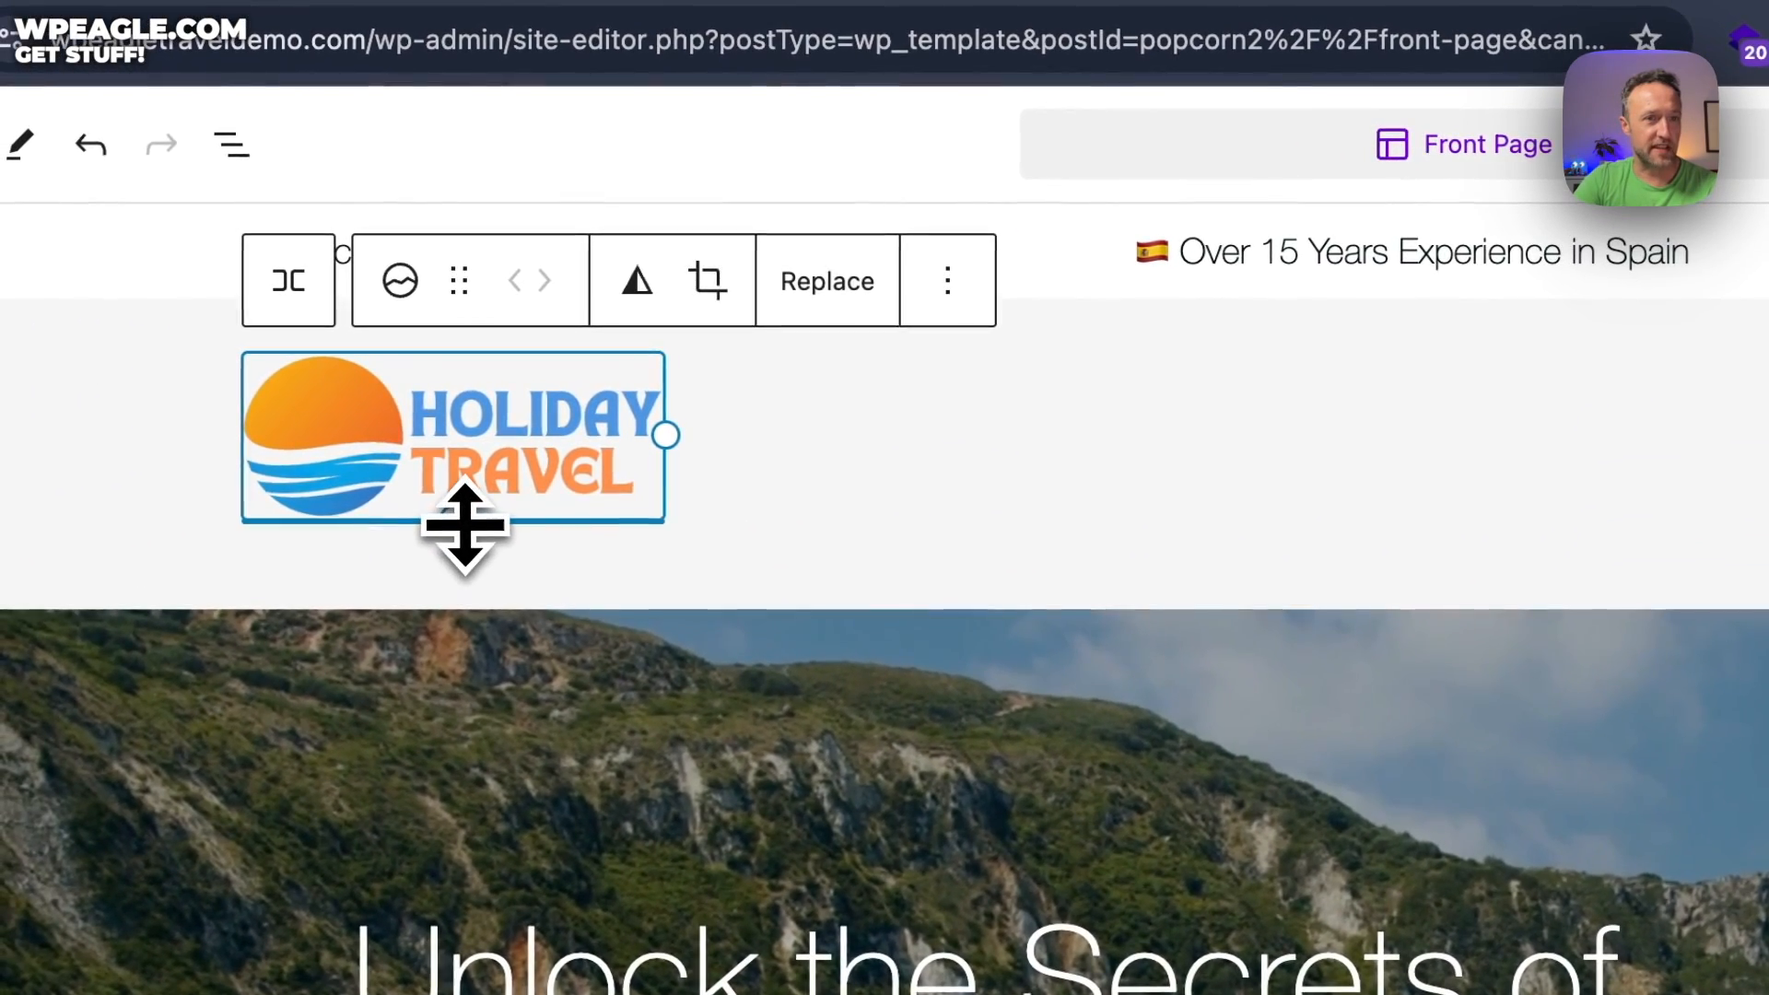
pyautogui.moveTo(124, 371); pyautogui.dragTo(126, 400)
pyautogui.moveTo(466, 551); pyautogui.dragTo(460, 534)
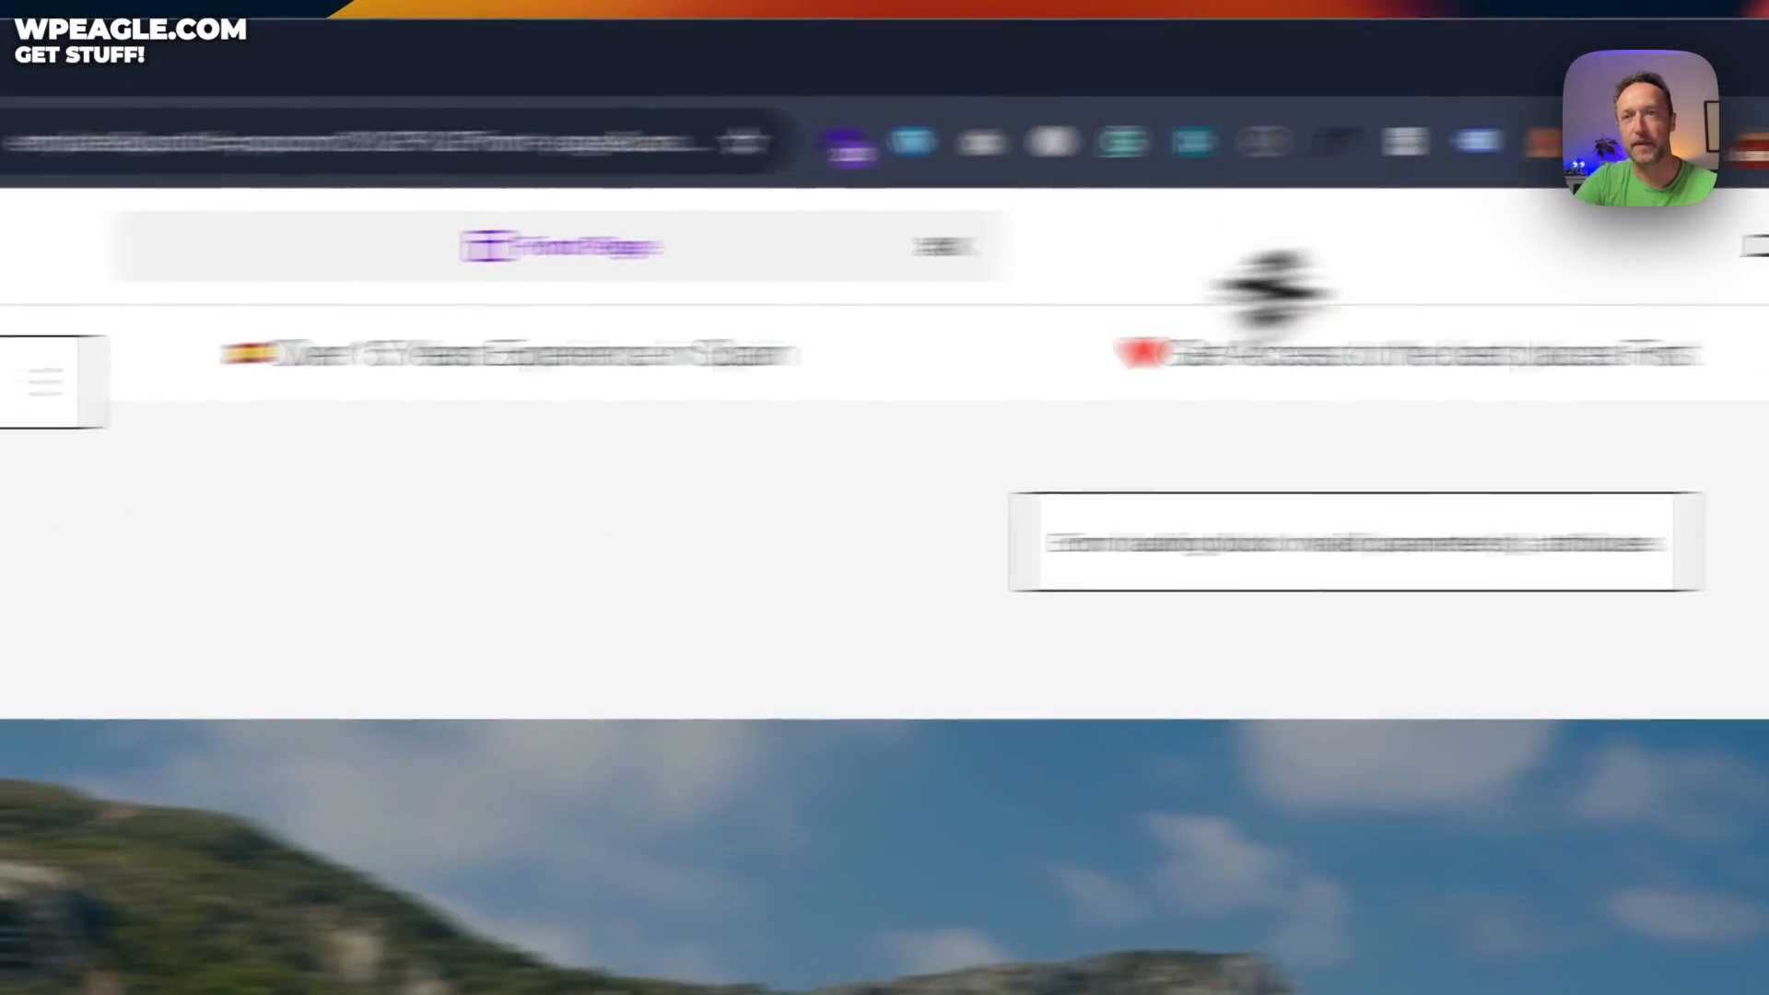
pyautogui.click(1479, 271)
# Confirm the logo save, check the live homepage, and reopen the Front Page template for editing
pyautogui.click(1419, 269)
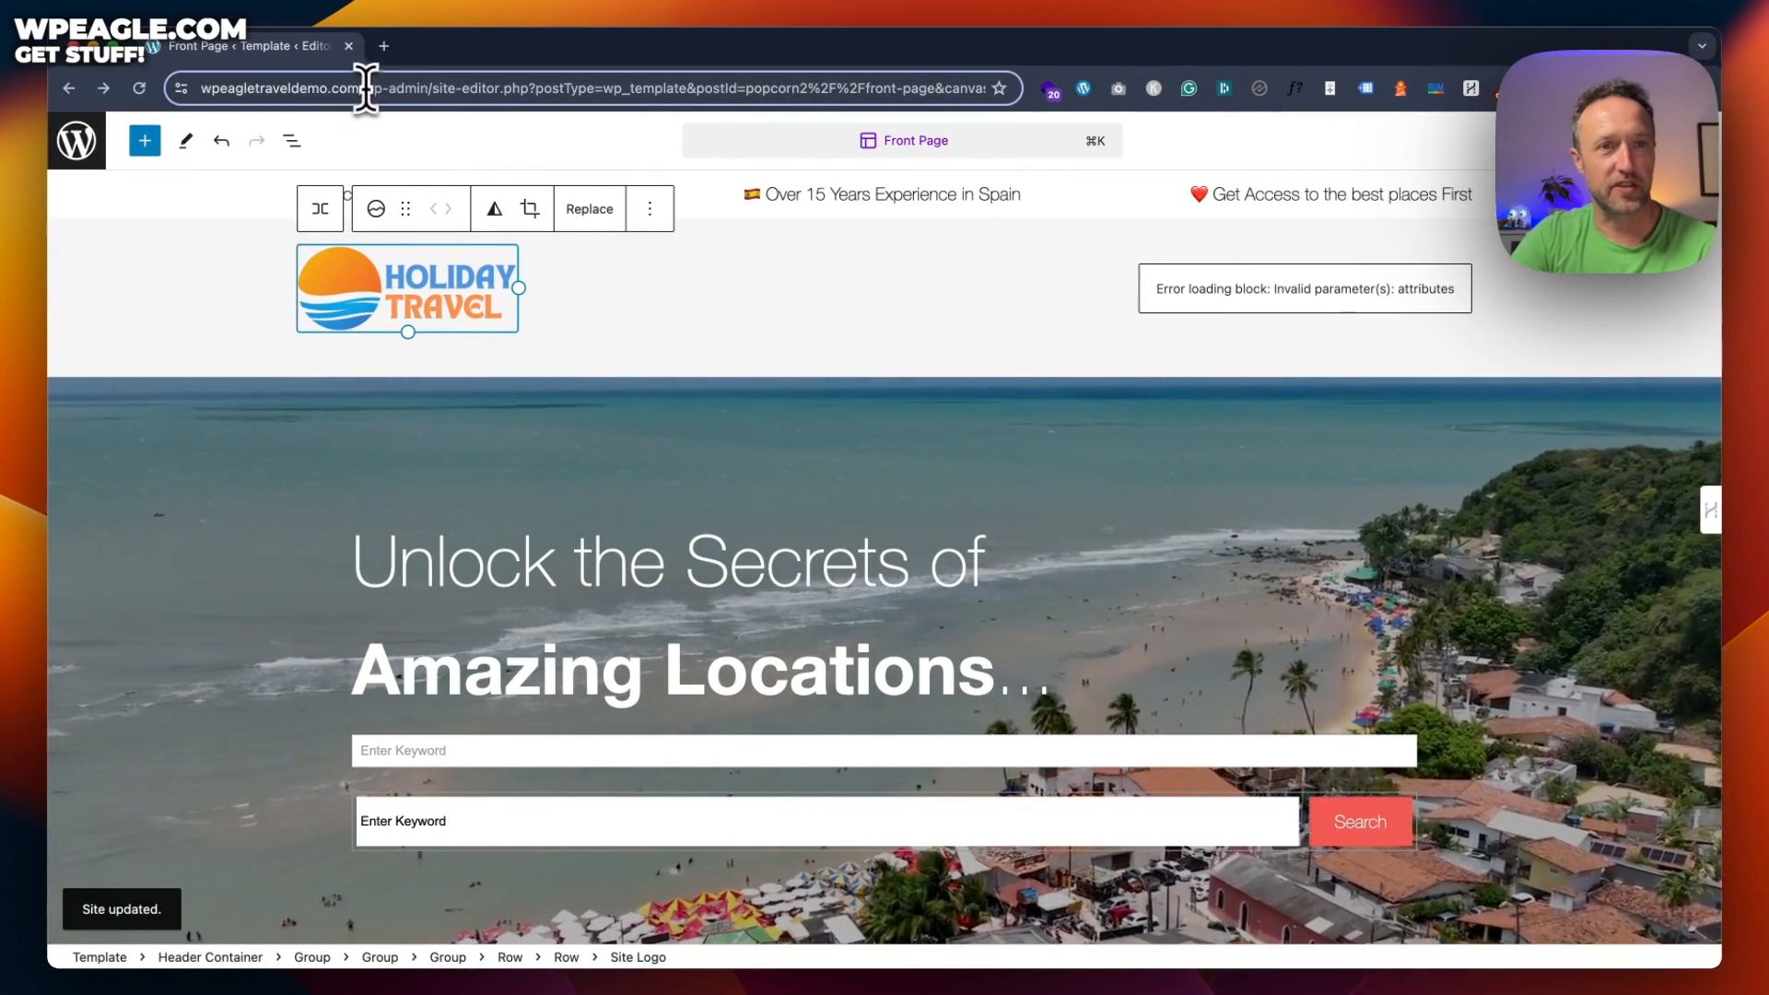
pyautogui.press('BackSpace')
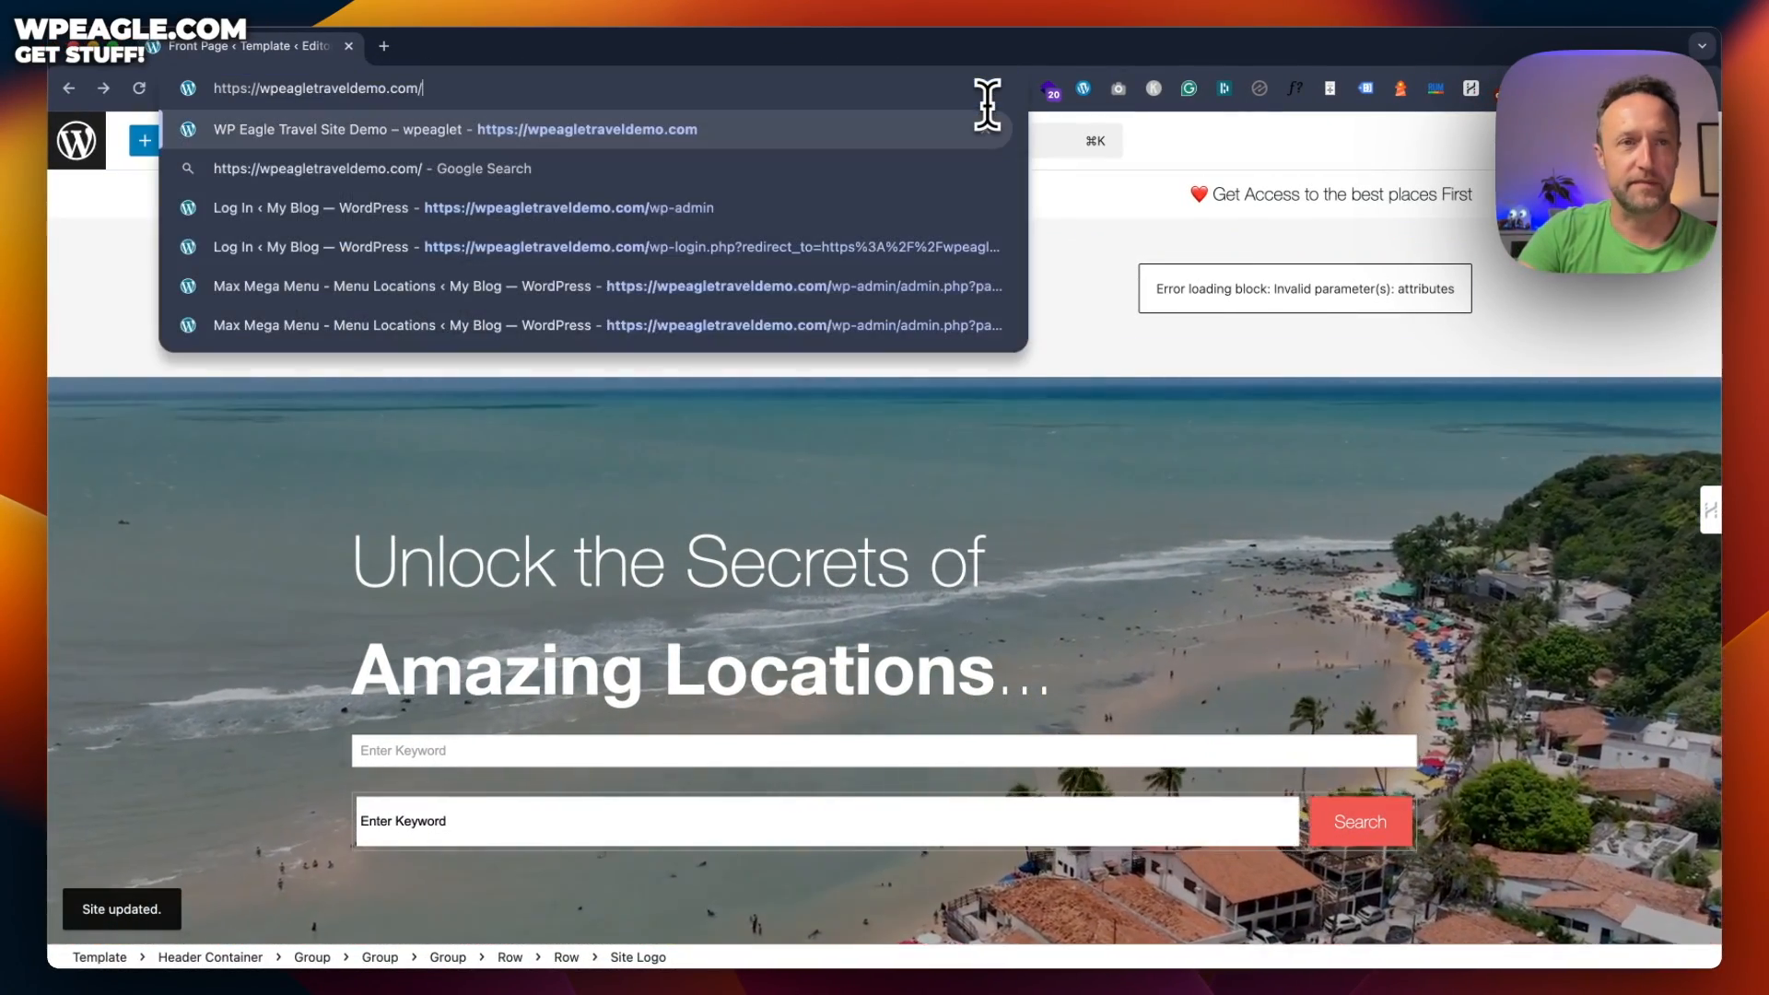
pyautogui.press('Return')
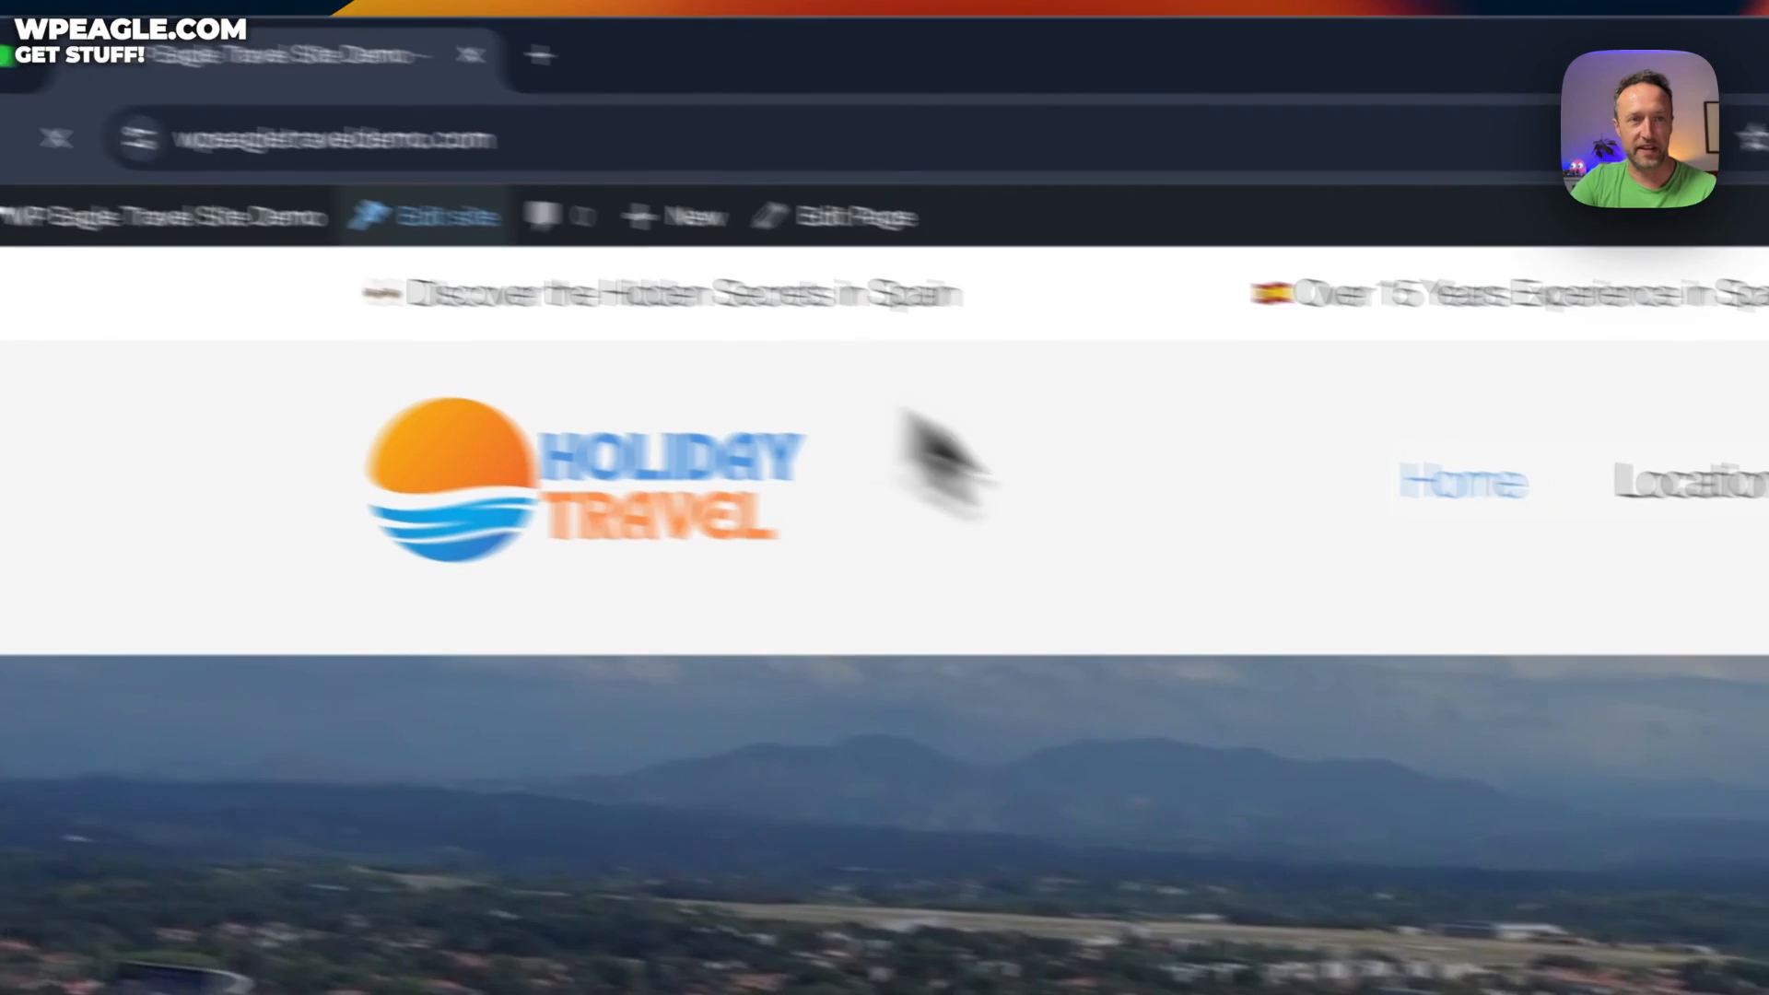
pyautogui.click(315, 127)
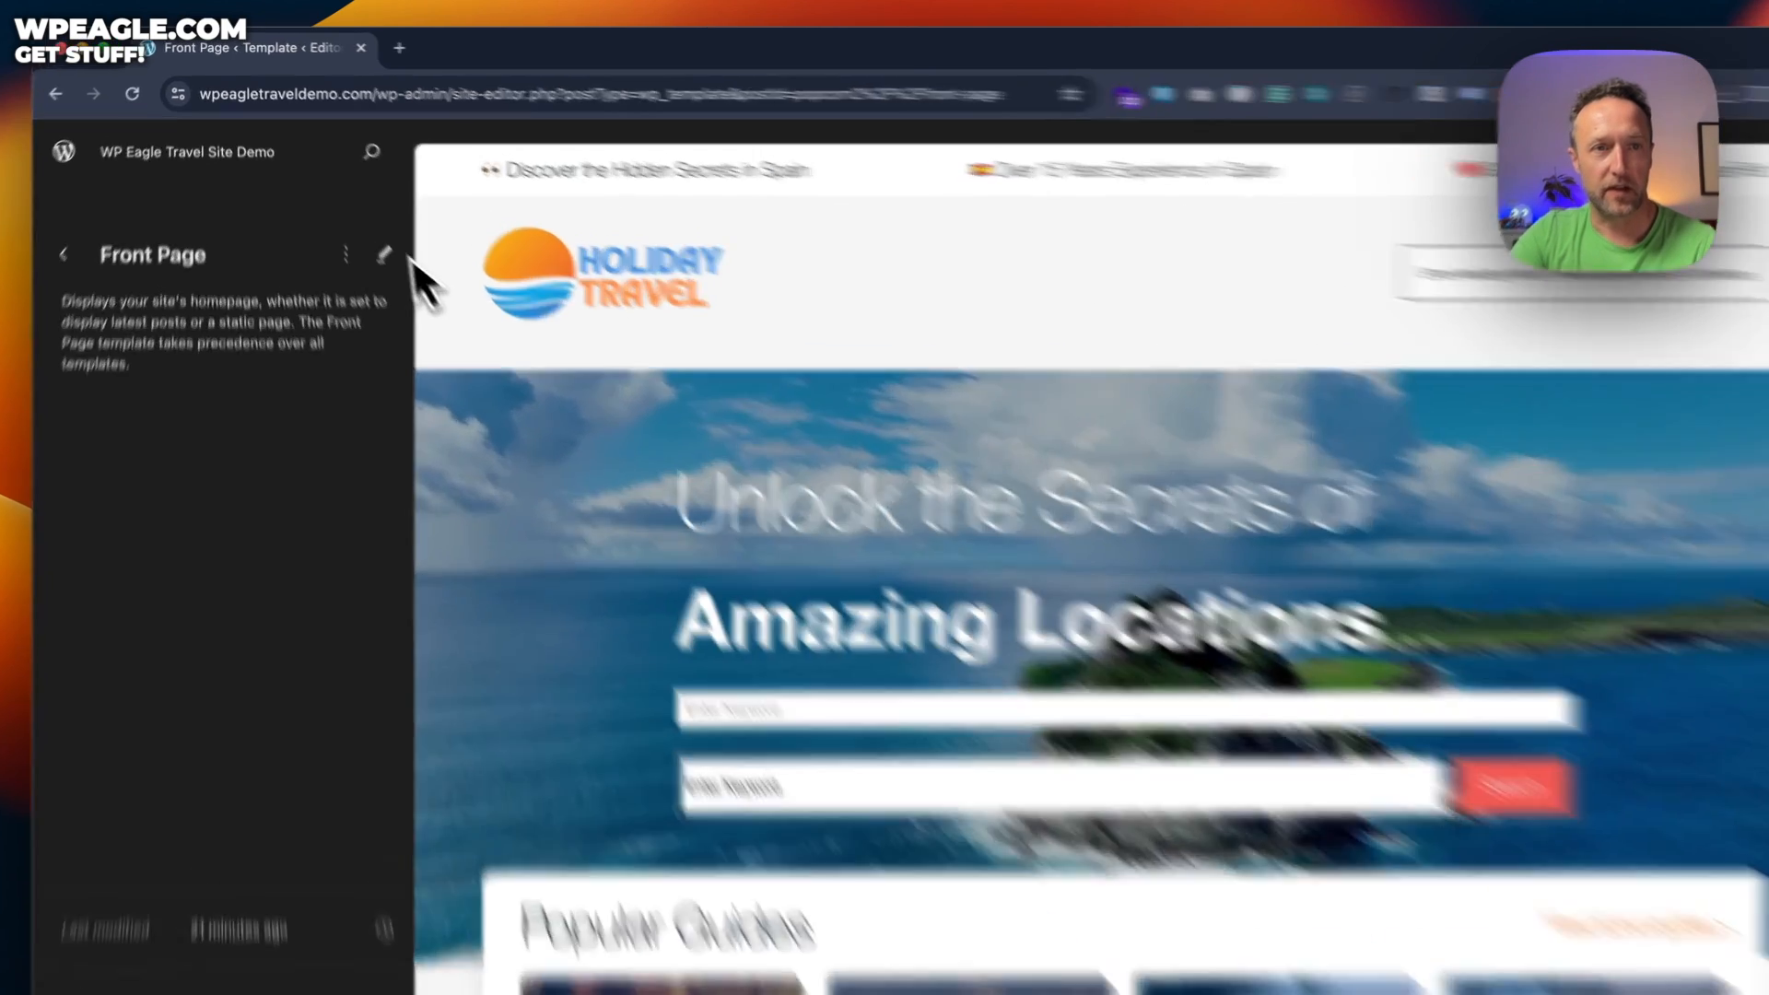
pyautogui.click(369, 235)
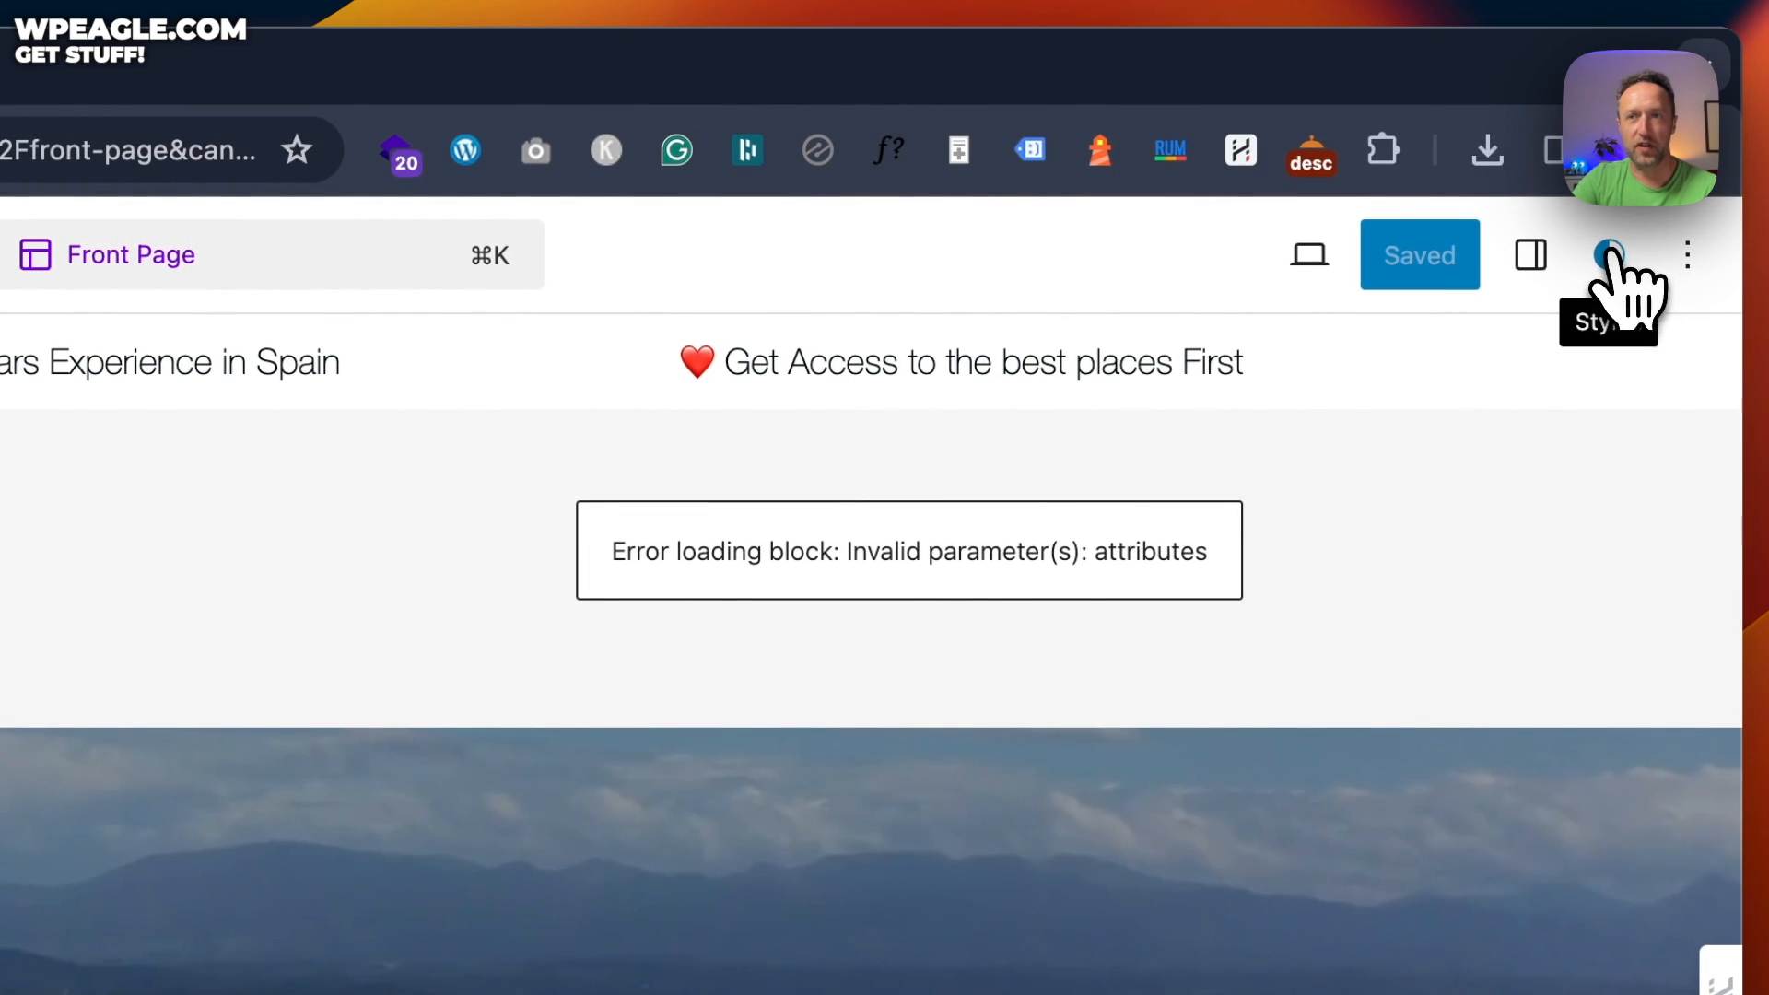
# Open global Styles, review the Typography > Text settings, then back out to the styles overview
pyautogui.click(1610, 255)
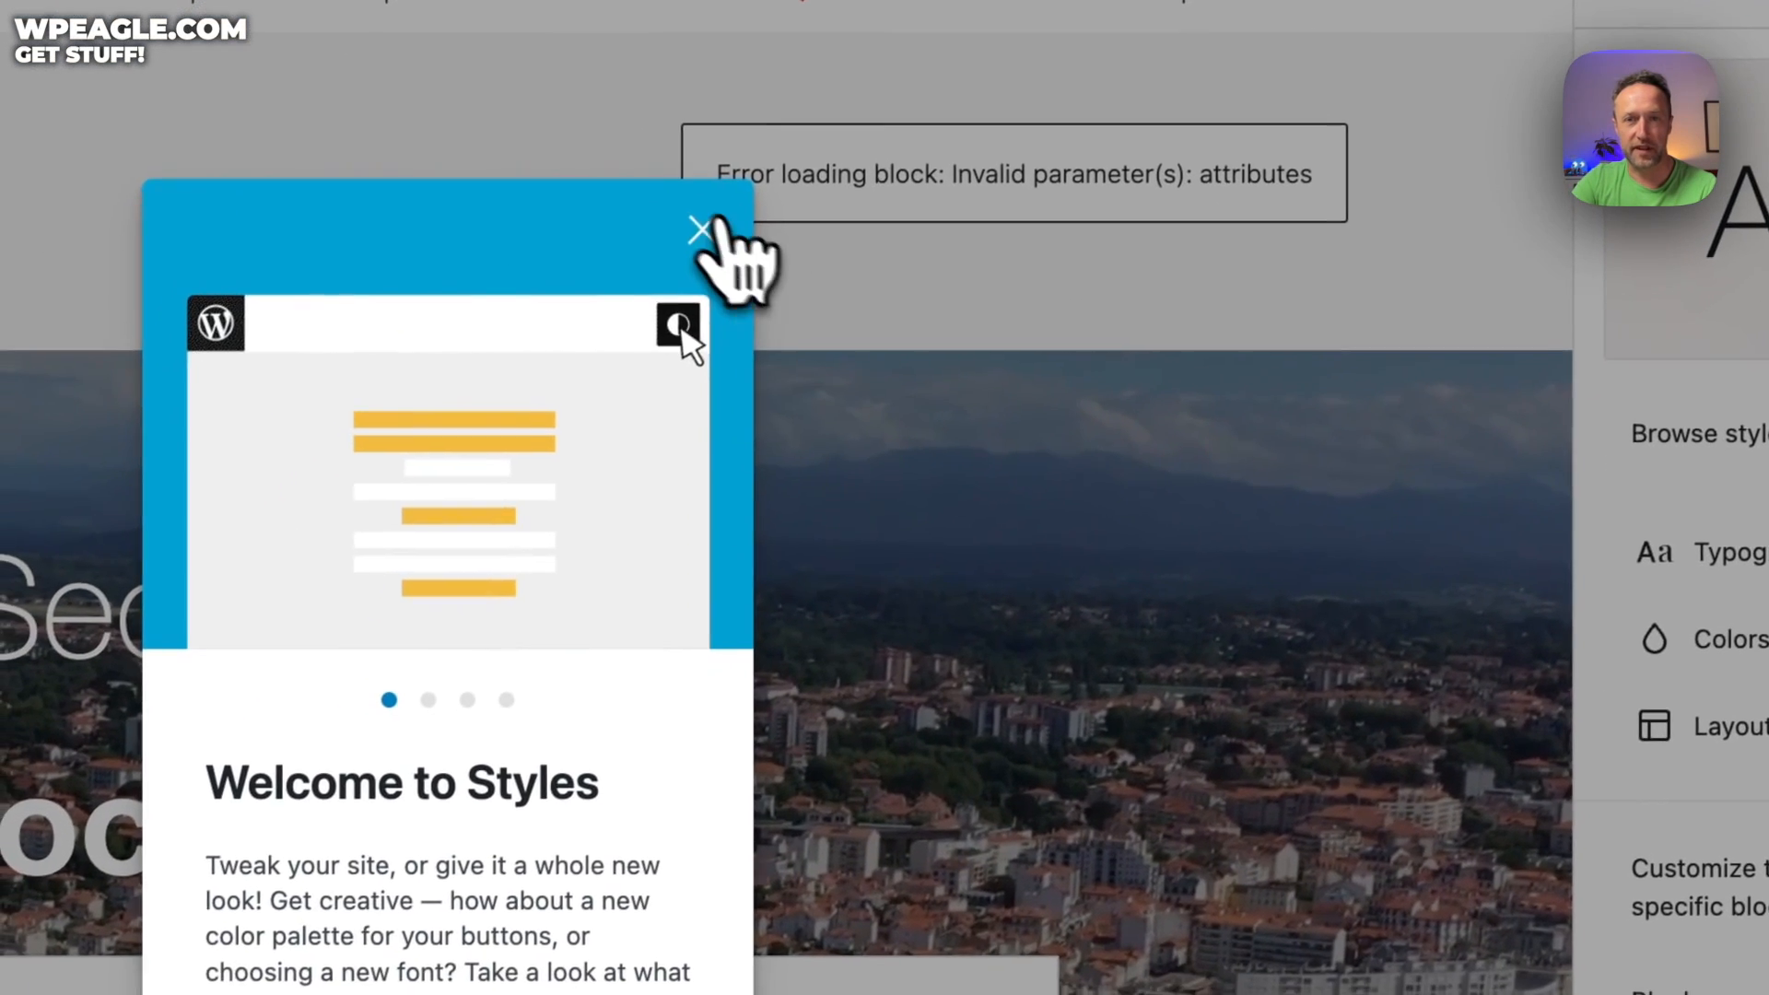
pyautogui.click(321, 607)
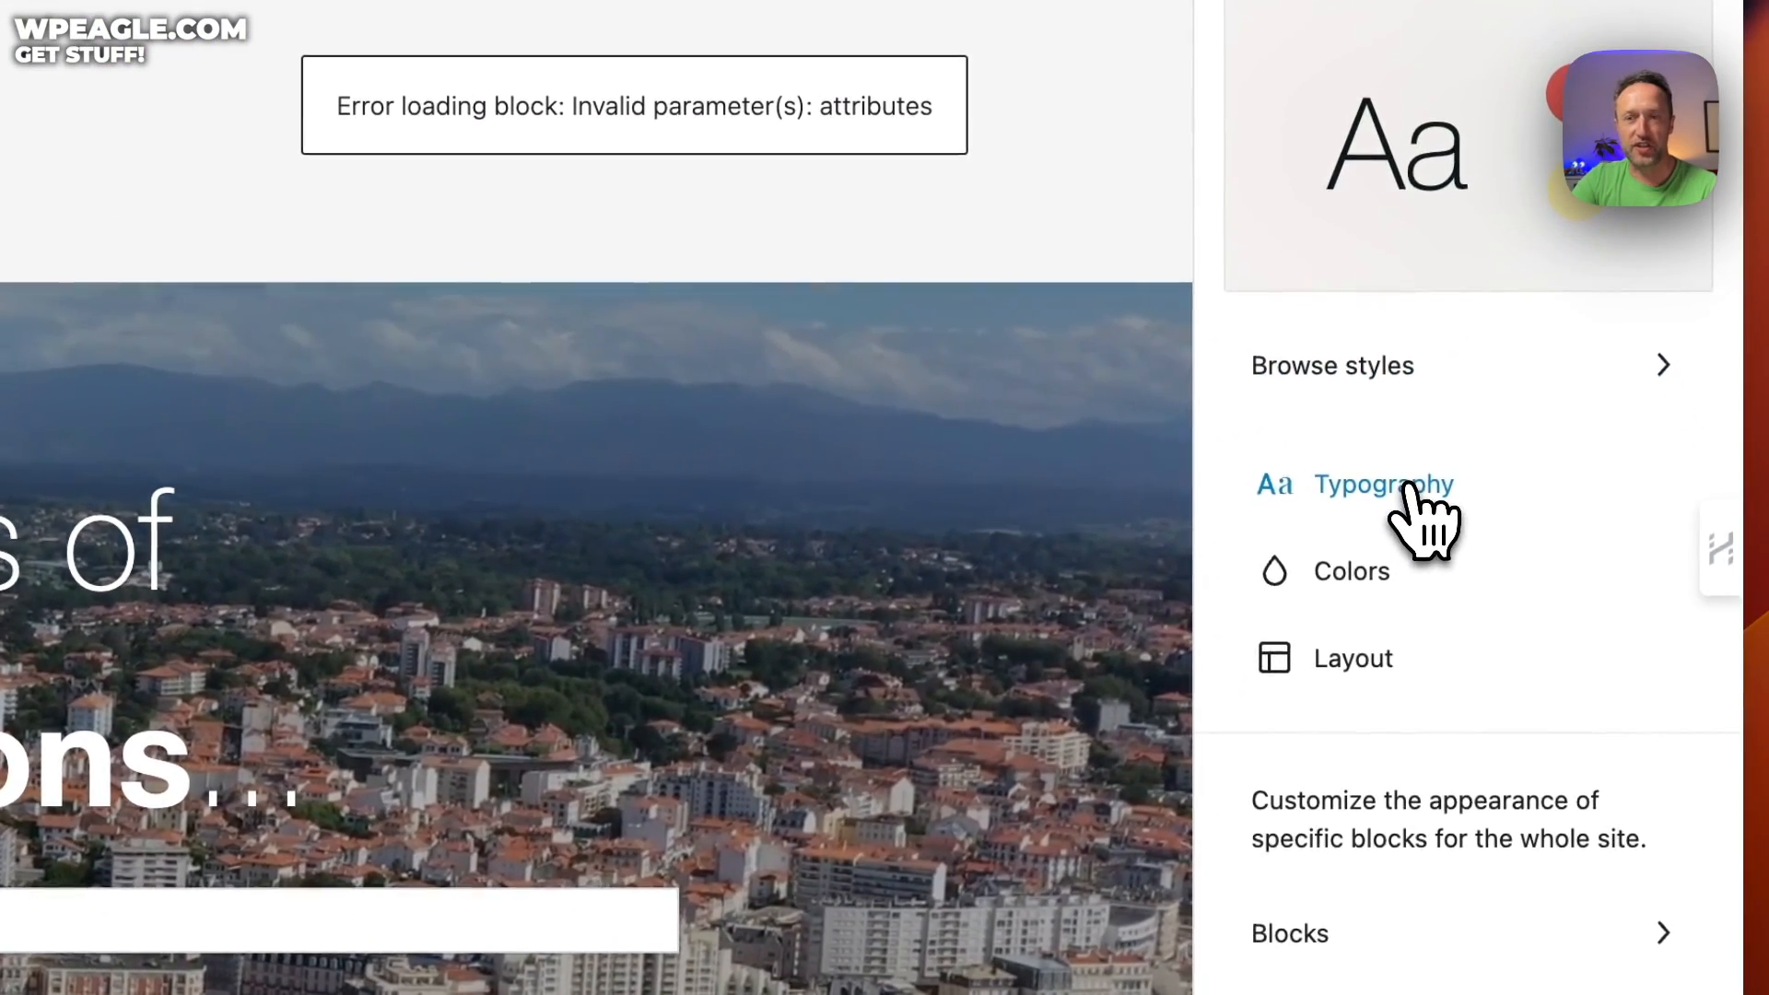
pyautogui.click(1511, 754)
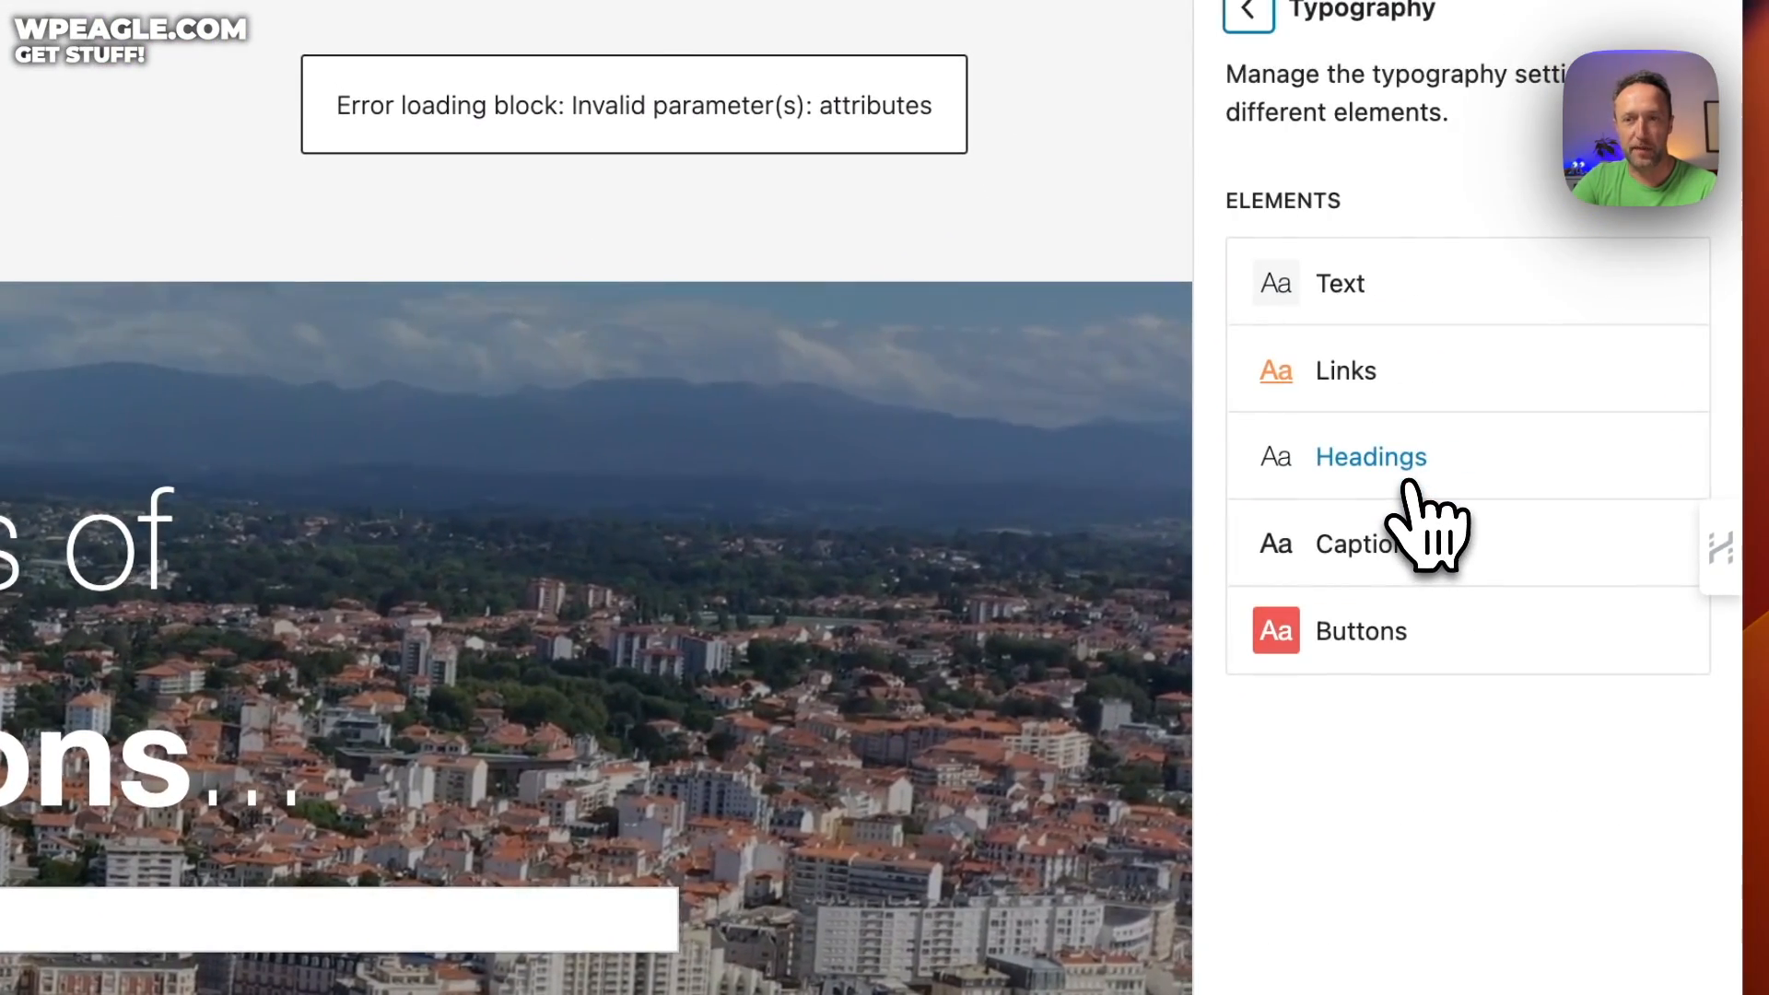
pyautogui.click(1436, 287)
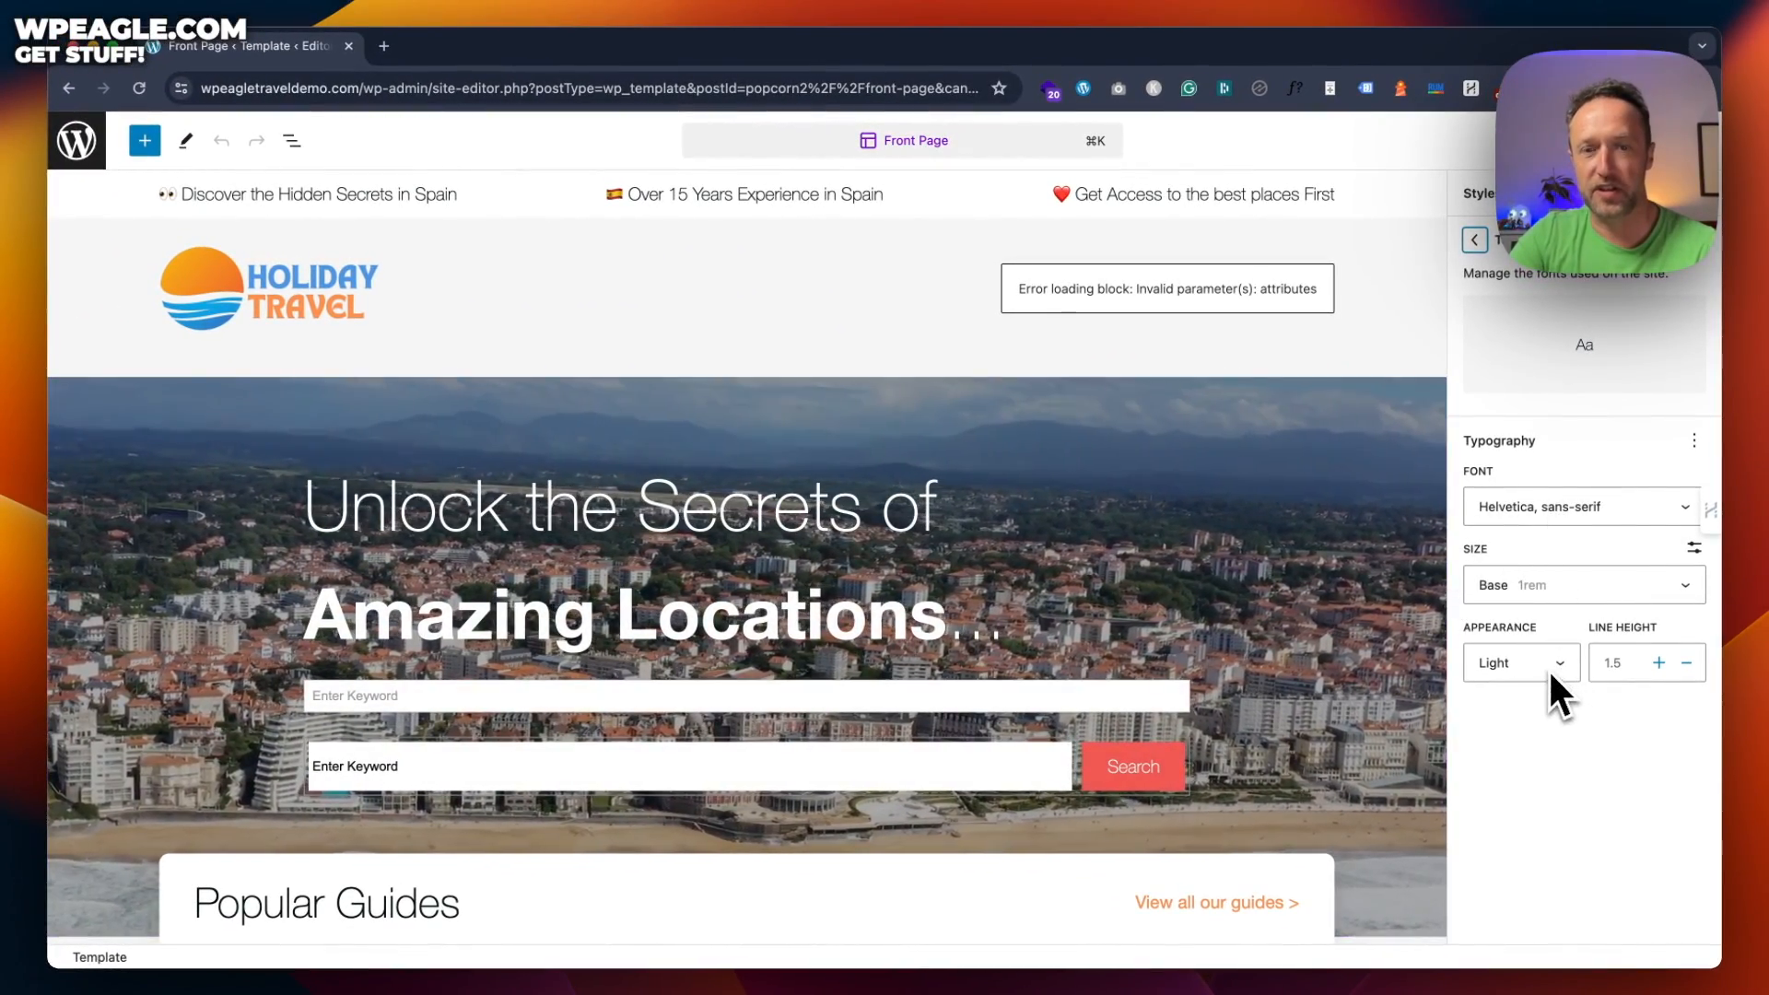
pyautogui.scroll(-10, 1180, 634)
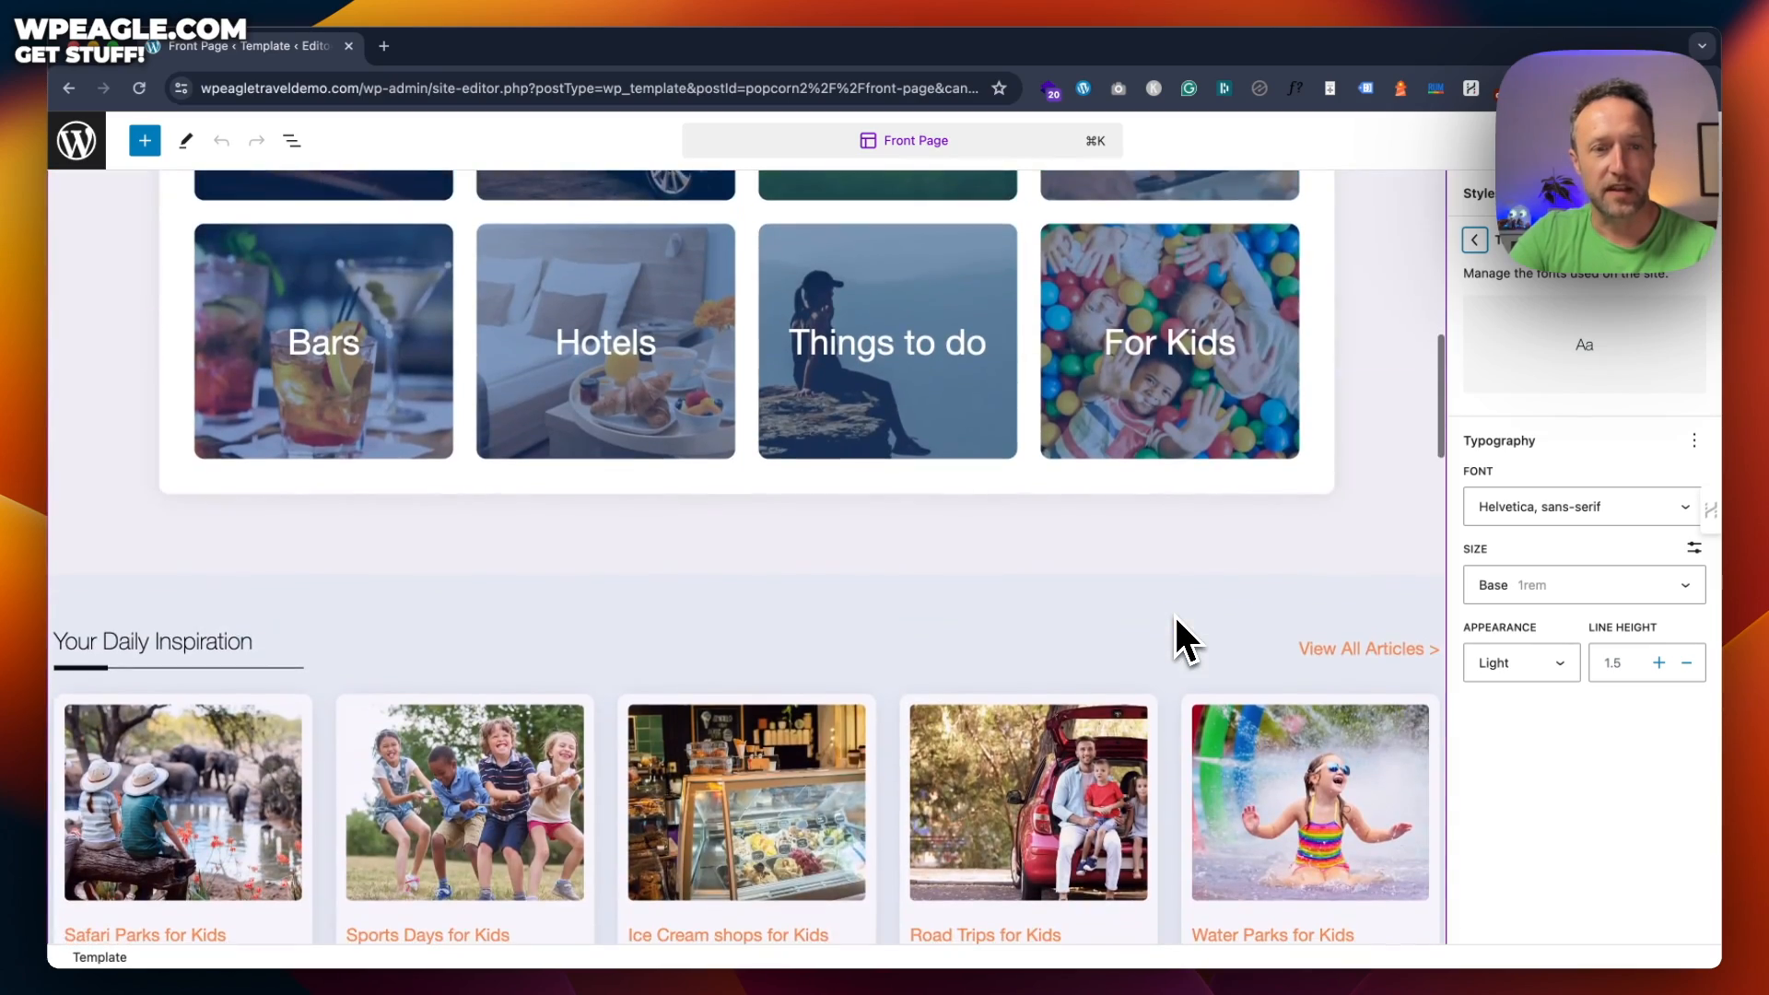
pyautogui.scroll(-3, 1174, 613)
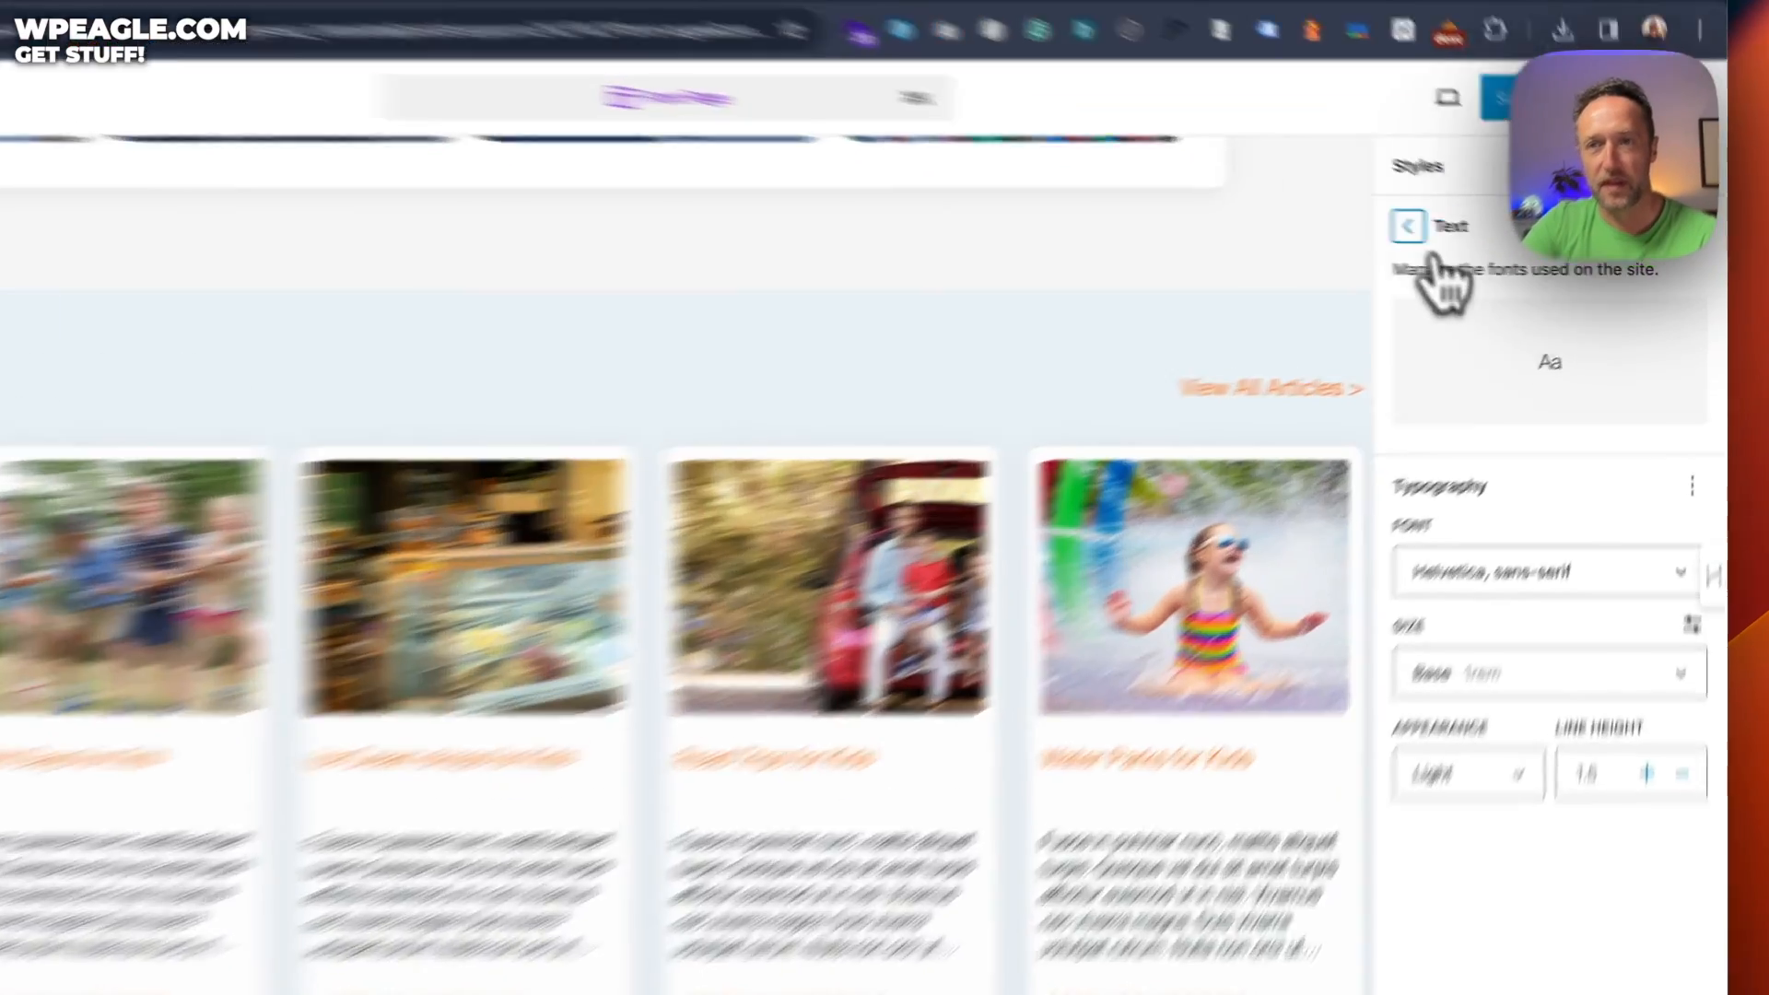
pyautogui.click(1474, 239)
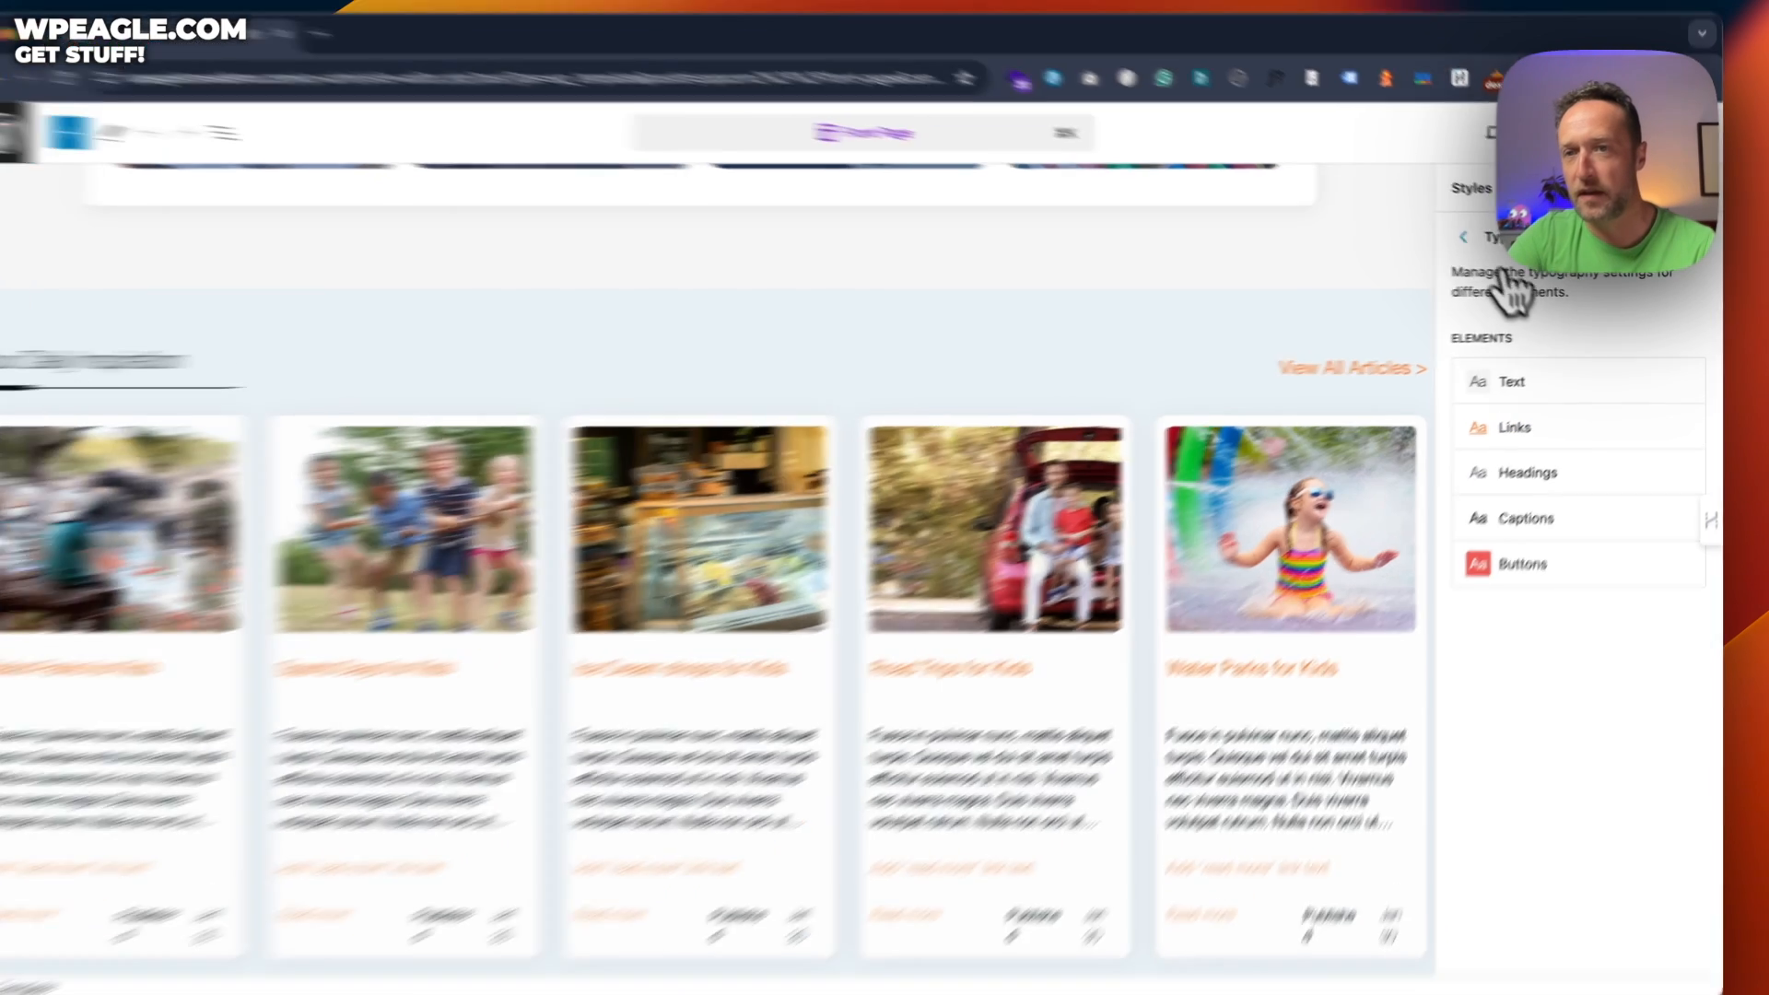
pyautogui.click(1474, 240)
# Open the site-wide Colors palette and inspect the red theme swatch
pyautogui.click(1382, 737)
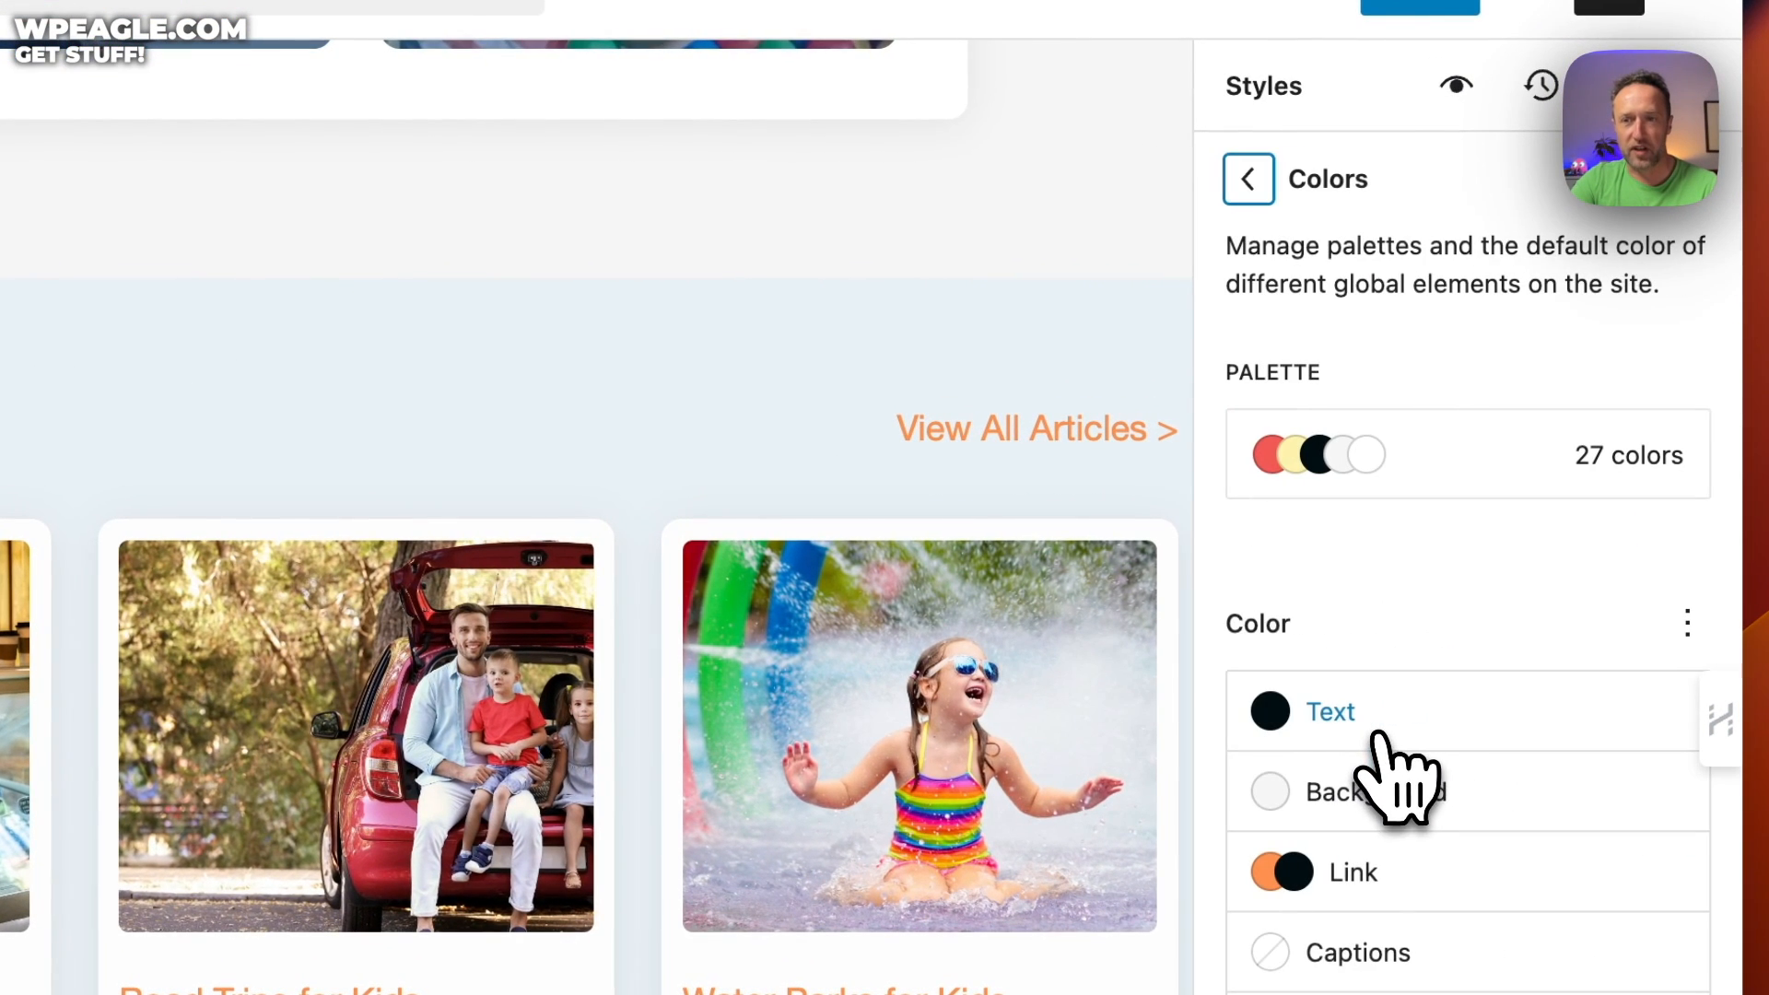
pyautogui.click(1488, 446)
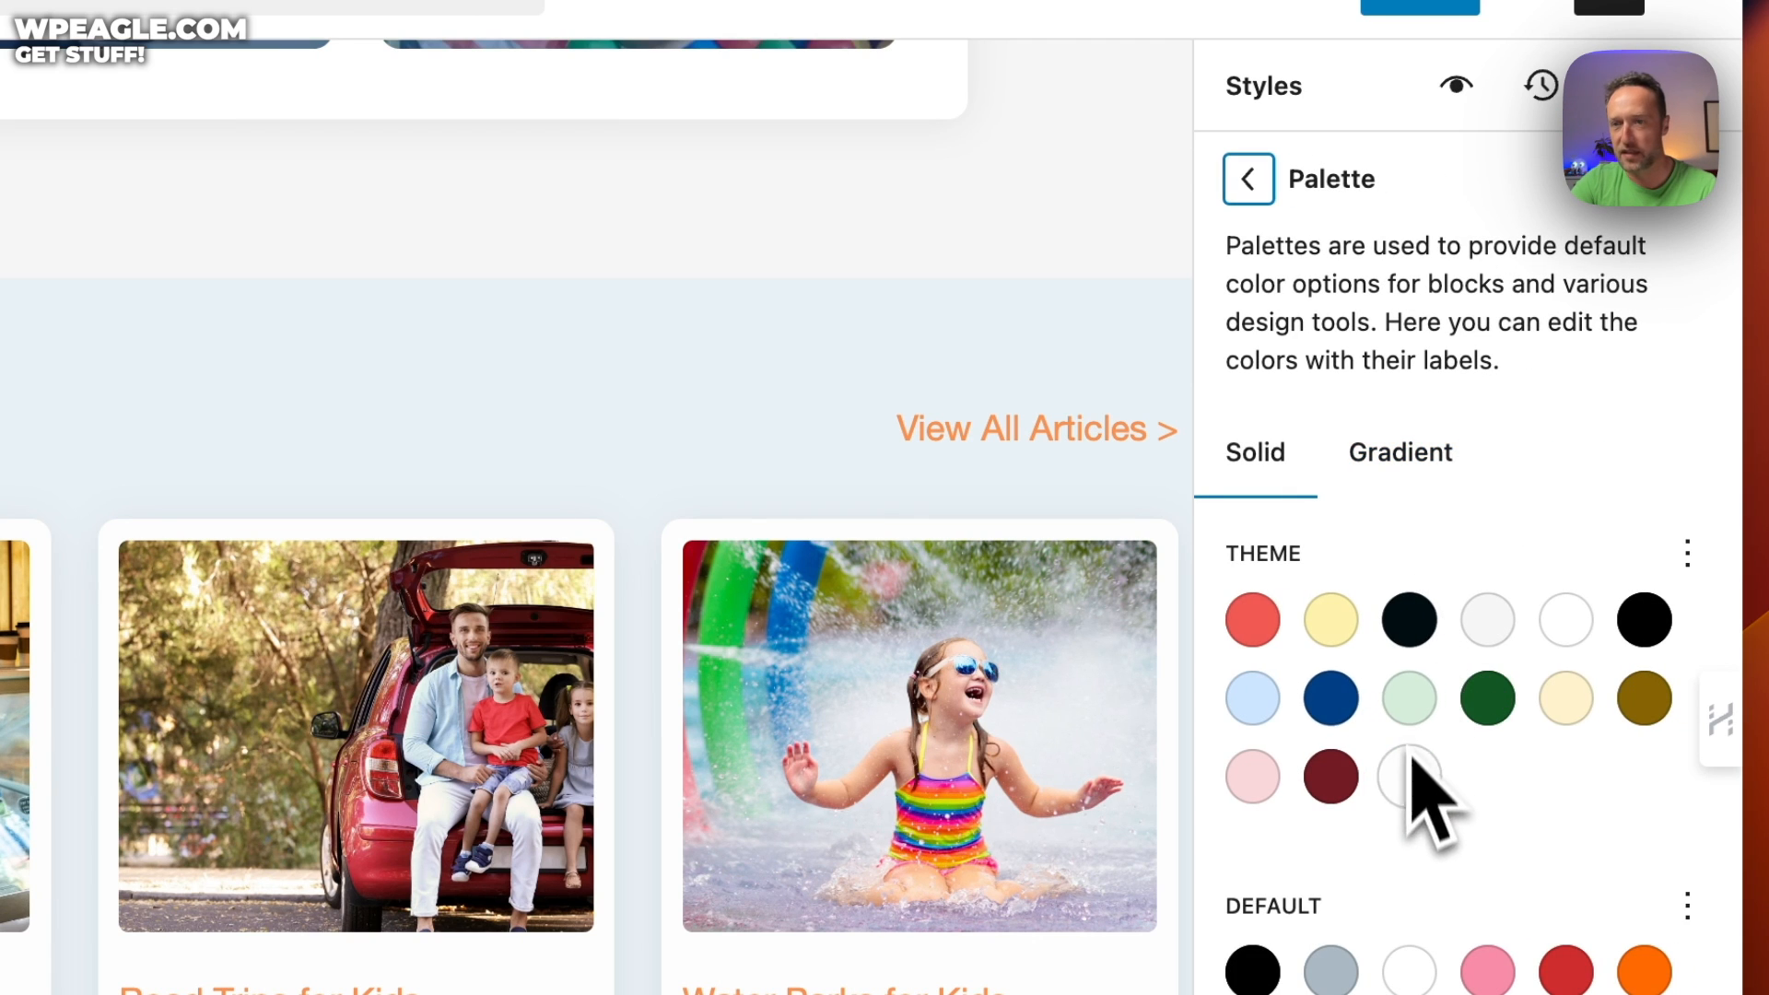
pyautogui.click(1253, 622)
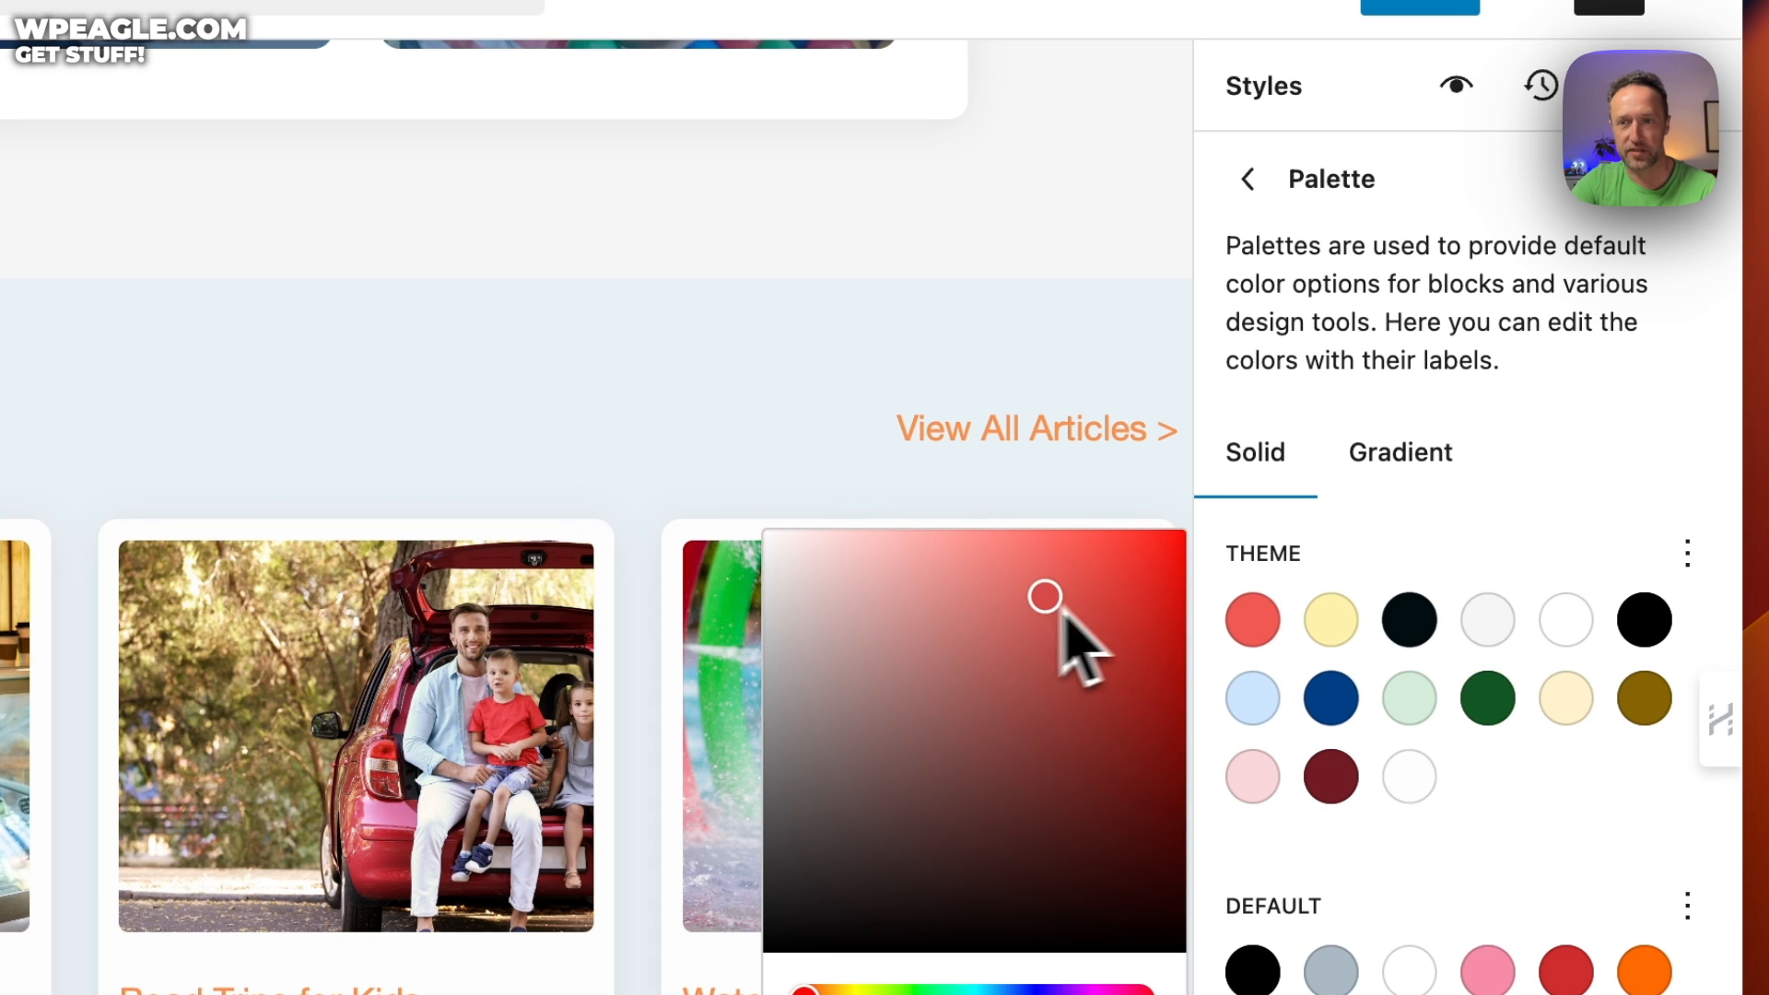
pyautogui.click(1474, 378)
# Return to the main Colors panel and review the element colours
pyautogui.click(1248, 179)
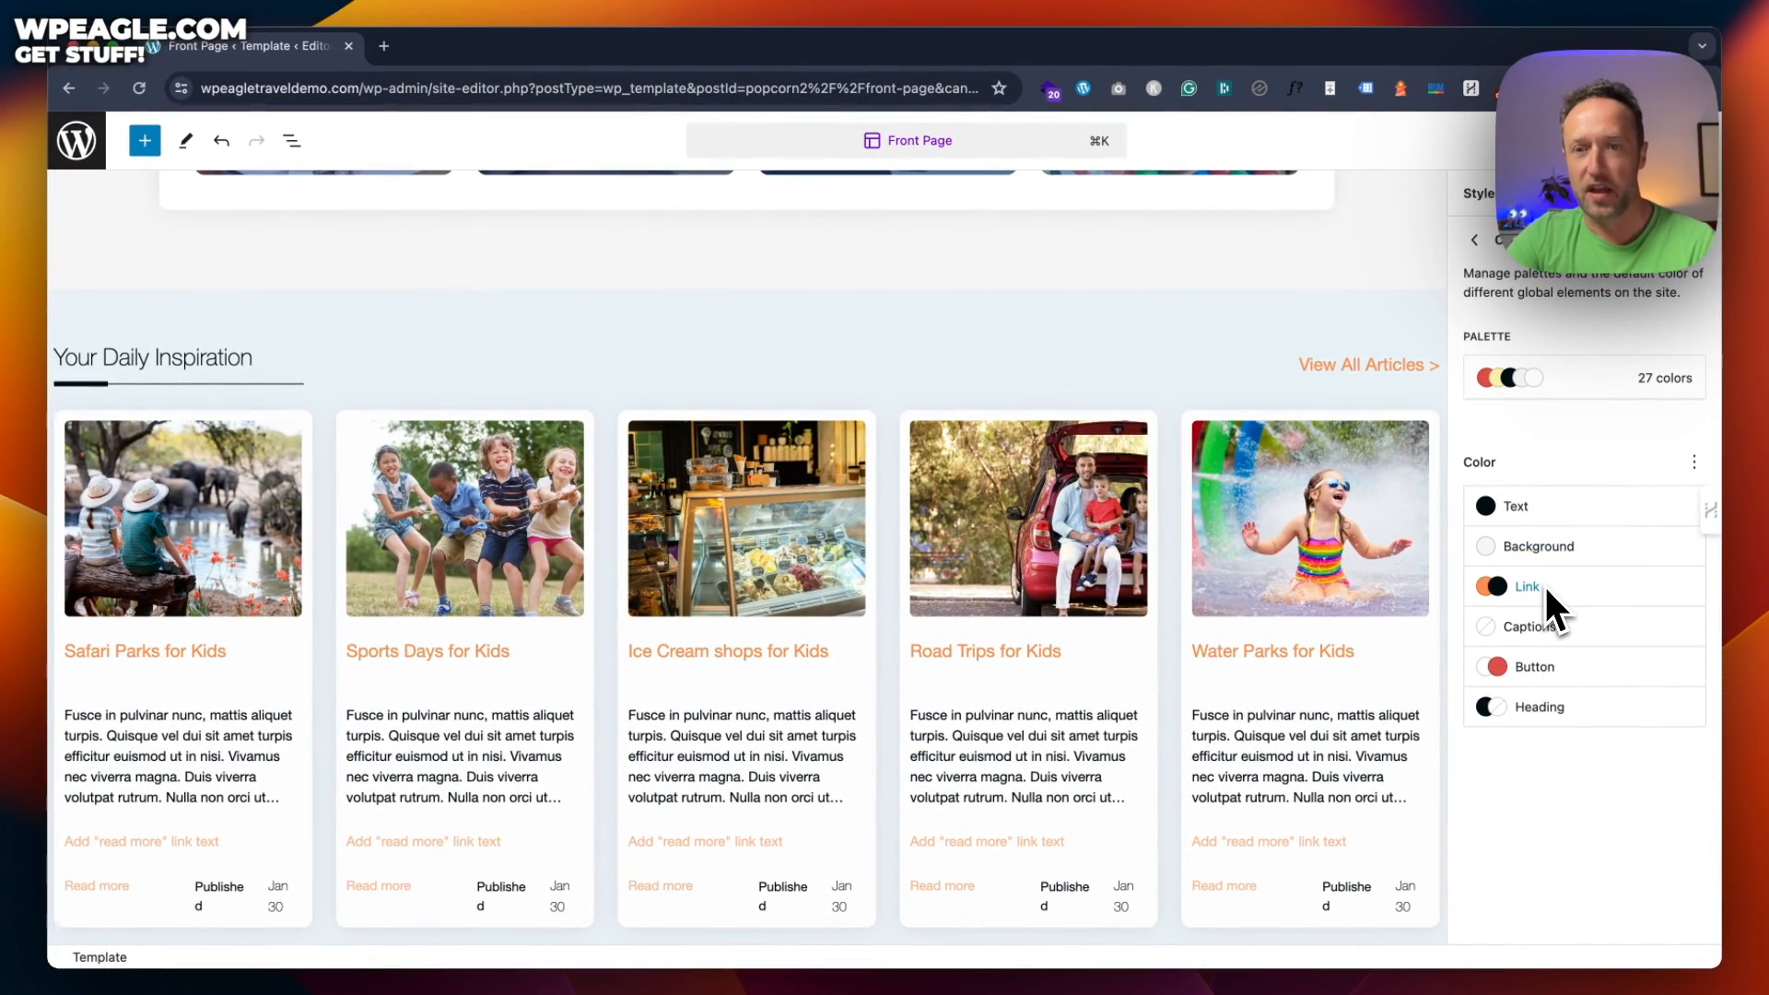
pyautogui.scroll(15, 1008, 403)
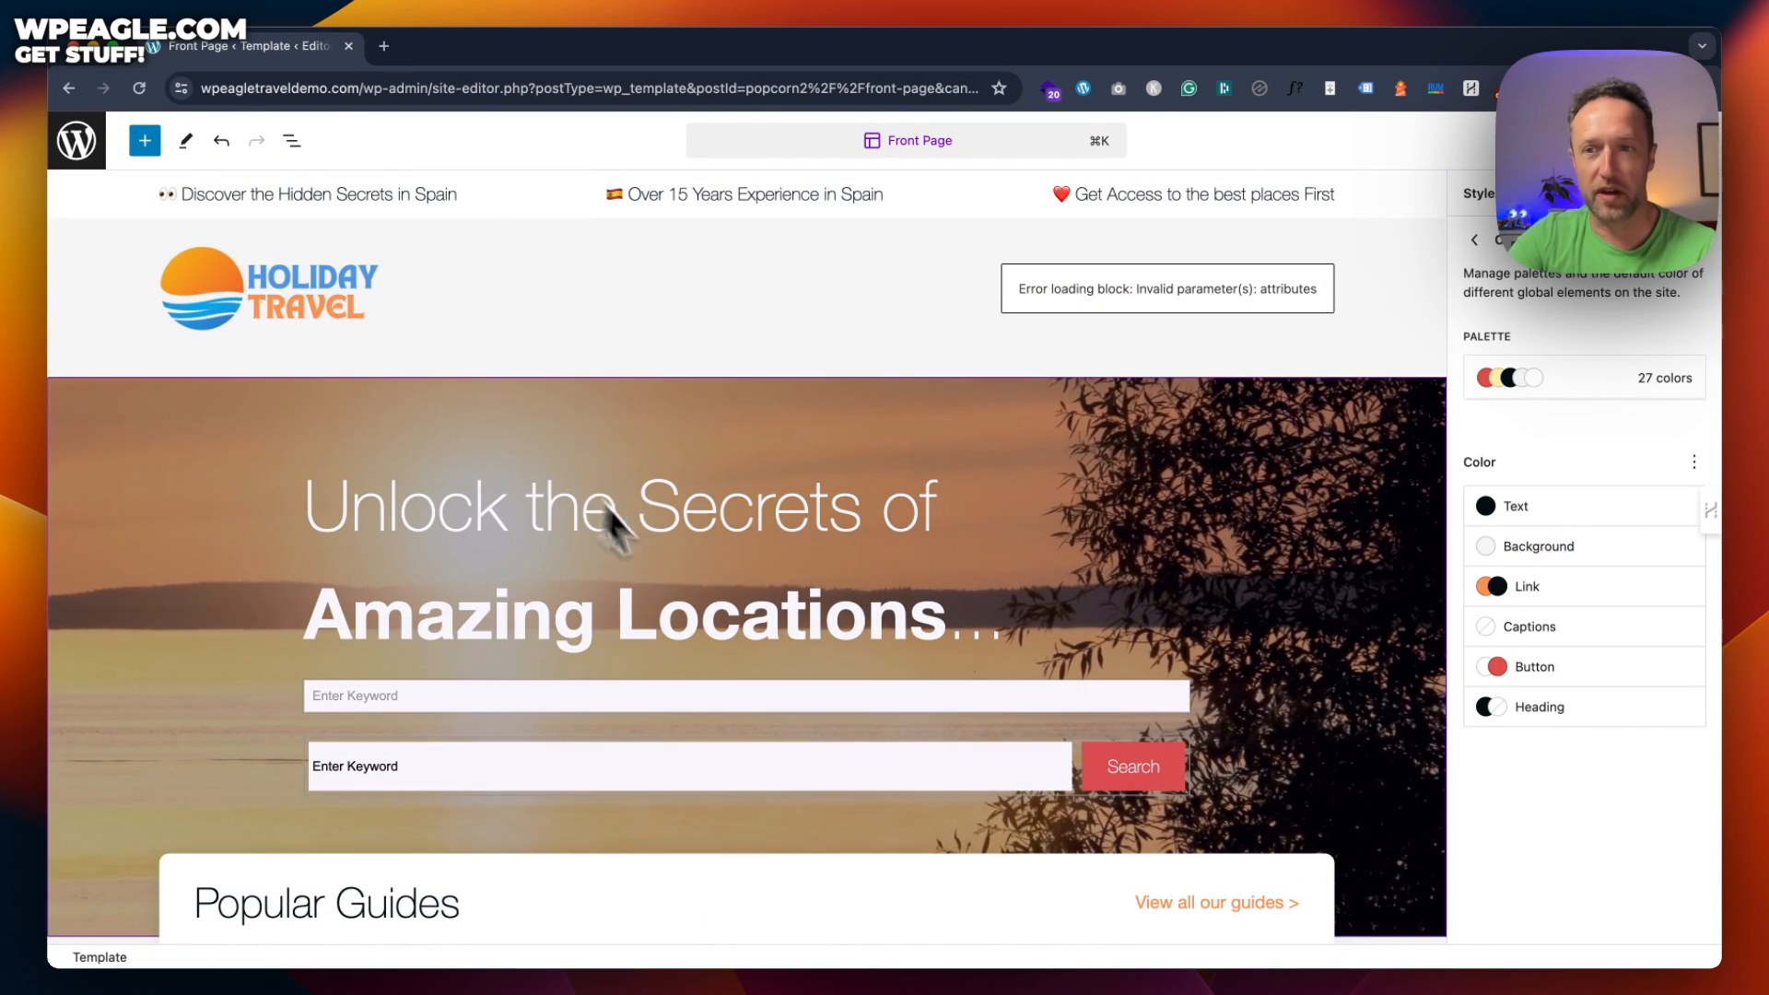
pyautogui.scroll(-15, 645, 535)
pyautogui.scroll(10, 942, 440)
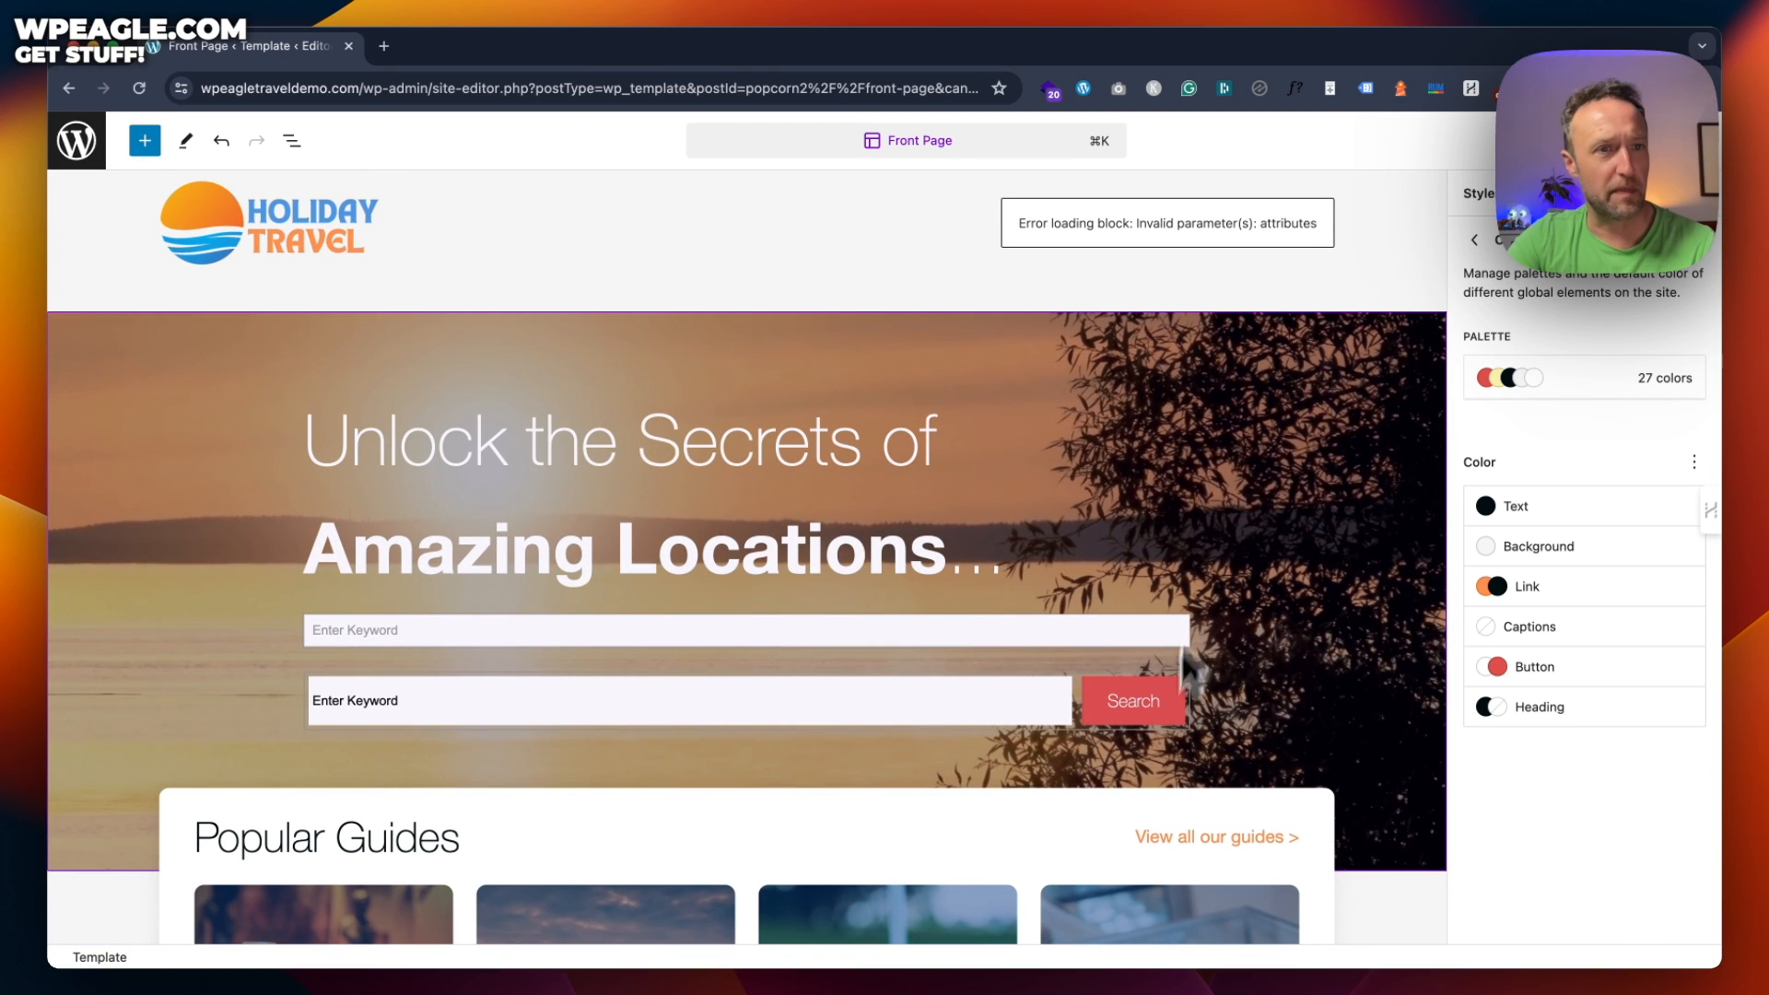
pyautogui.scroll(-3, 1216, 479)
pyautogui.scroll(3, 682, 304)
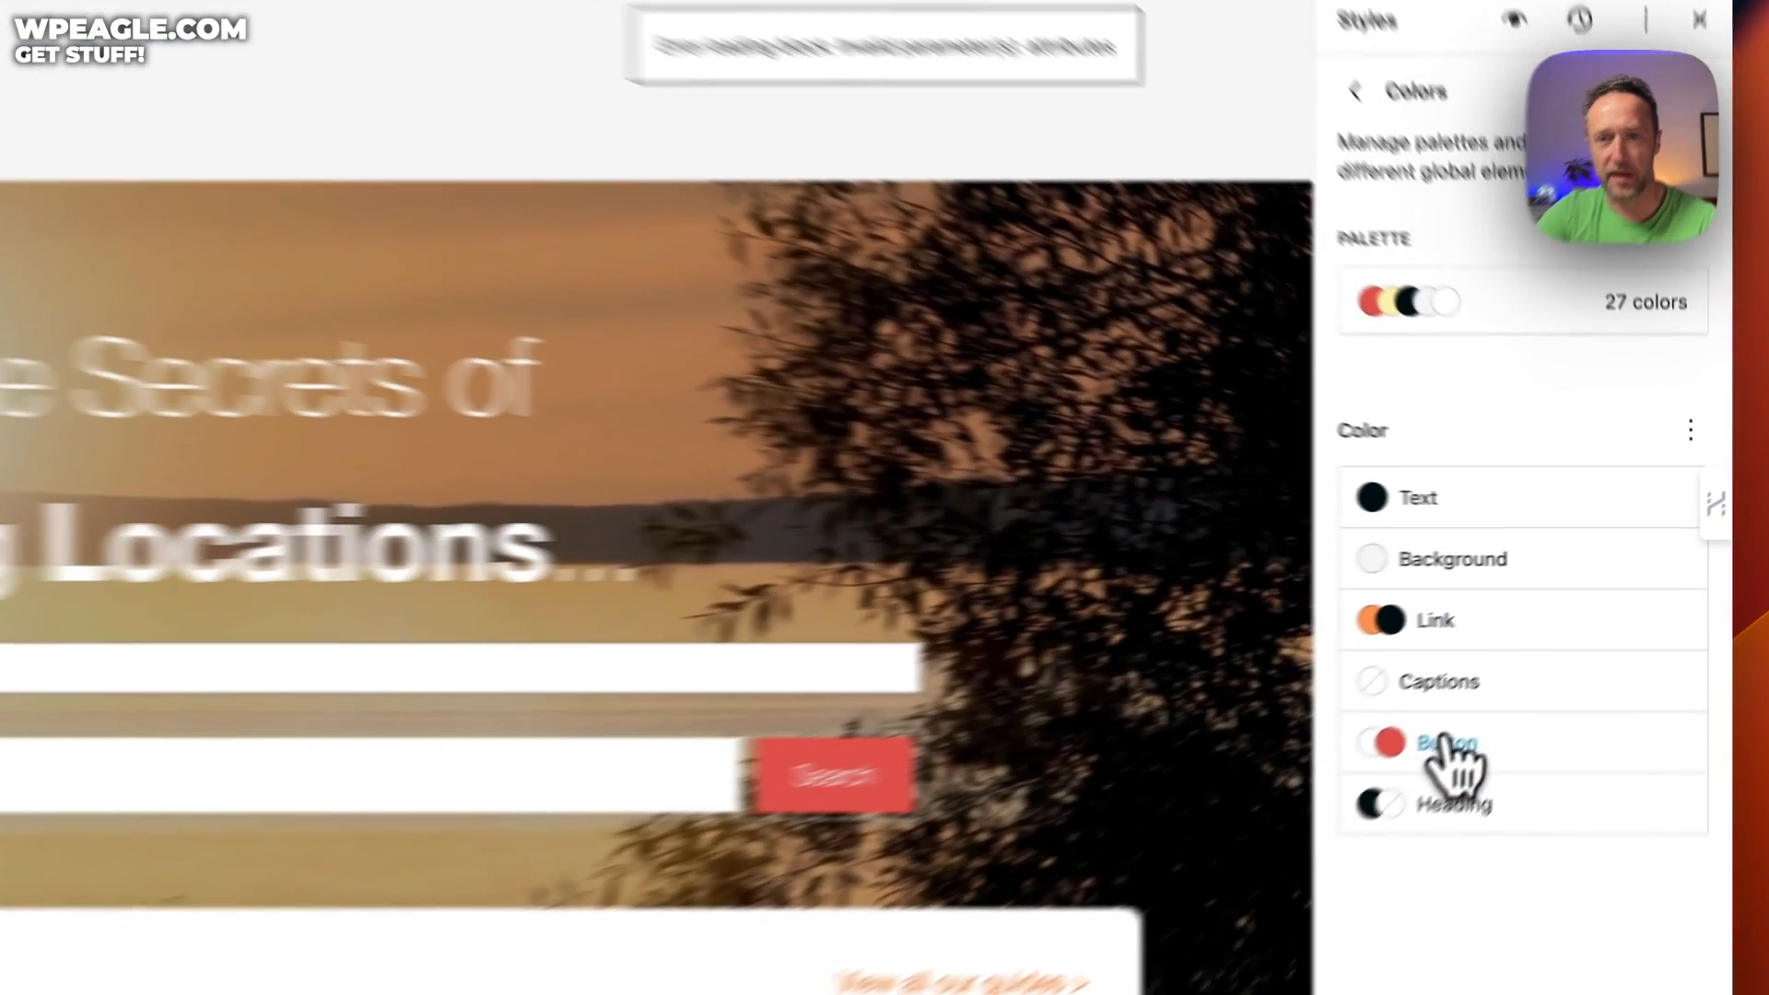
# Set the Button background colour to Vivid cyan blue (#0693E3) and save the site
pyautogui.click(1529, 667)
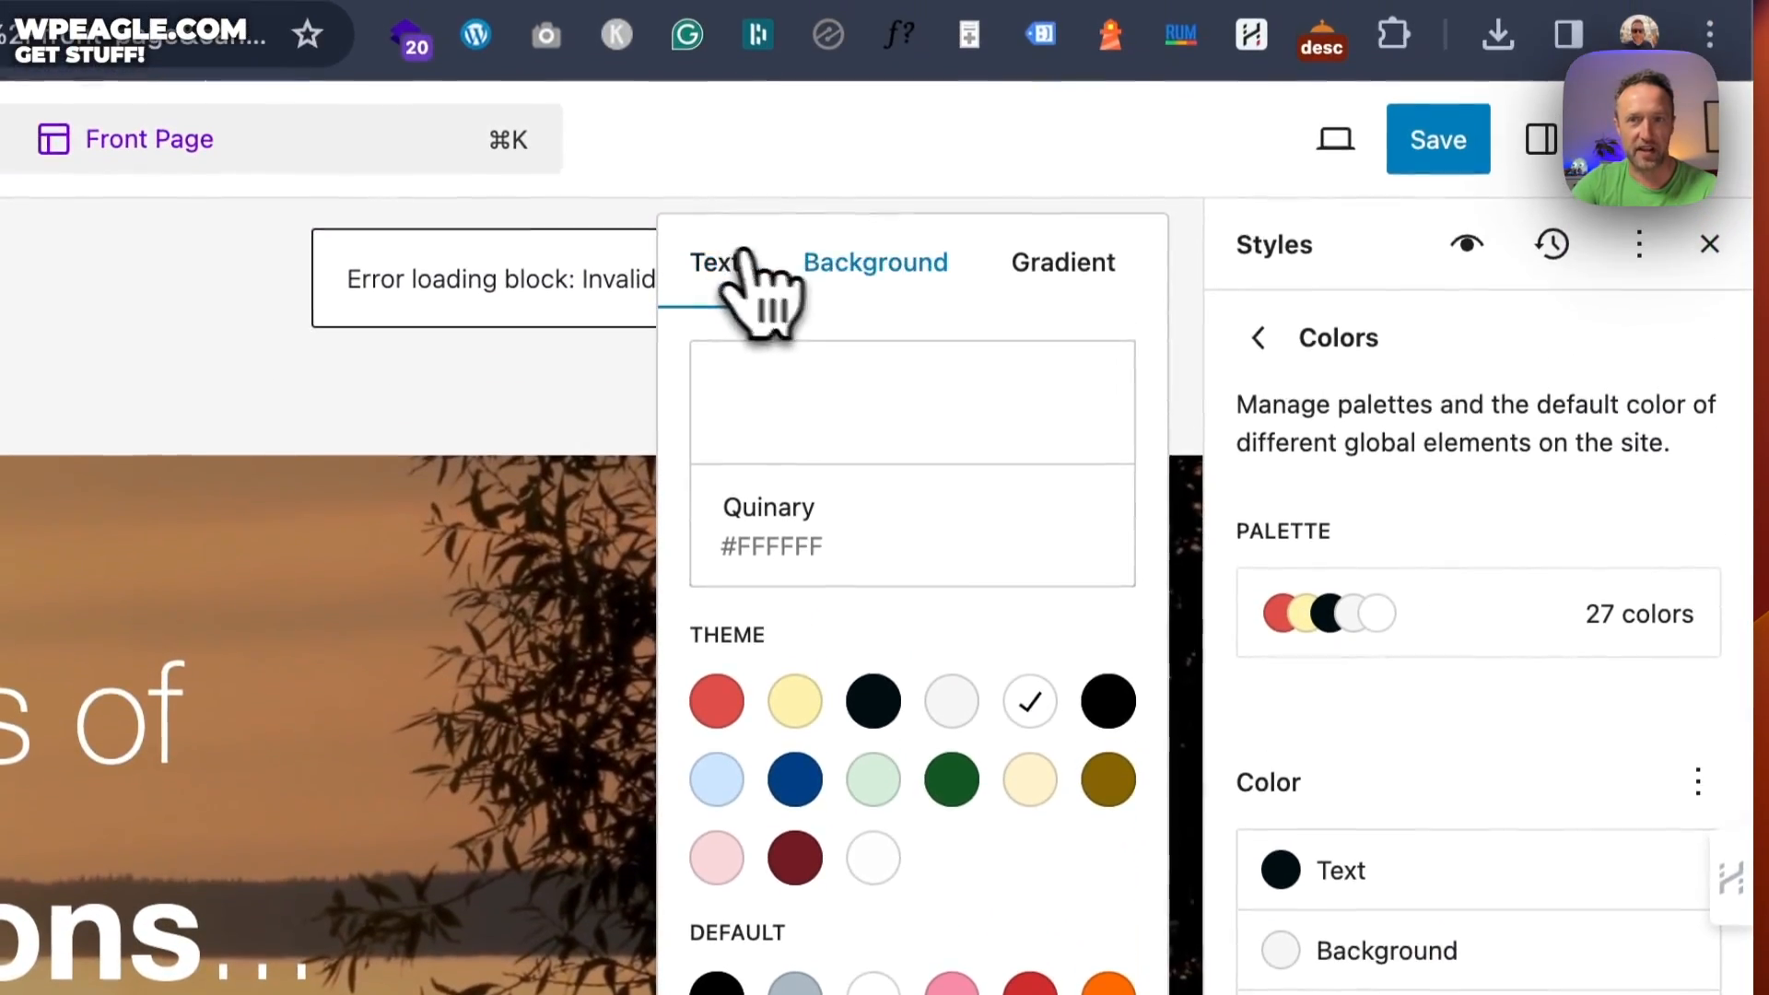
pyautogui.click(912, 281)
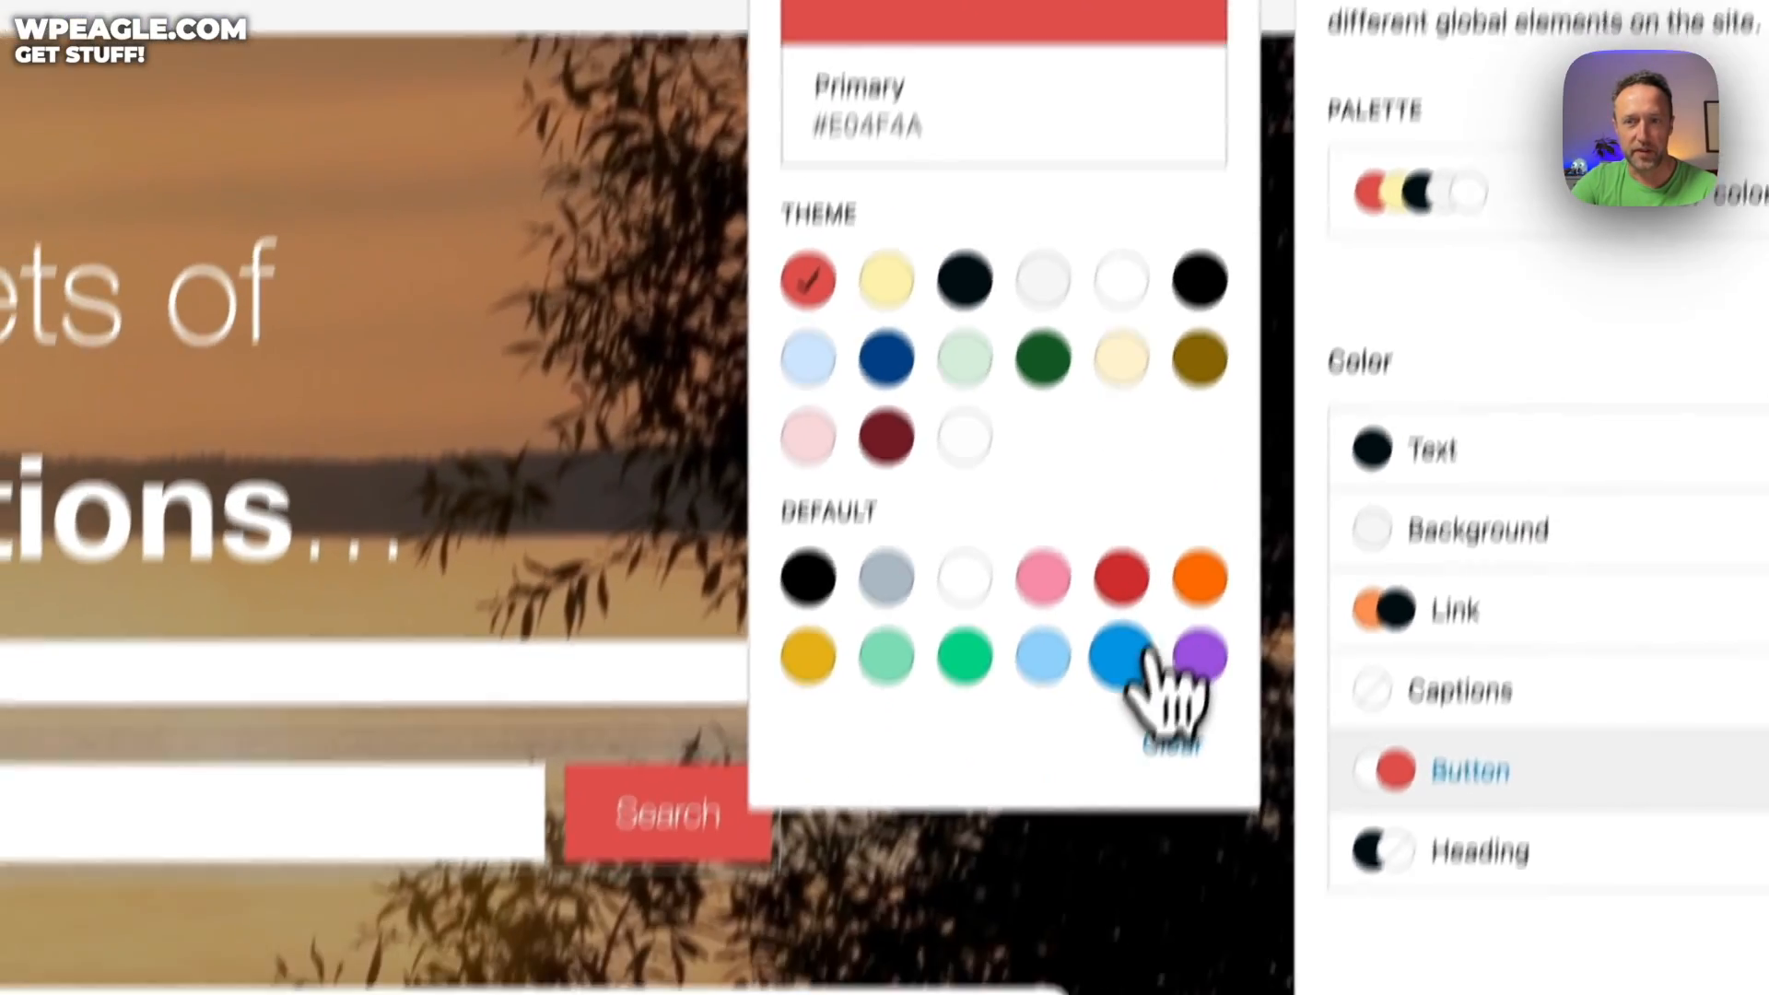
pyautogui.click(1128, 656)
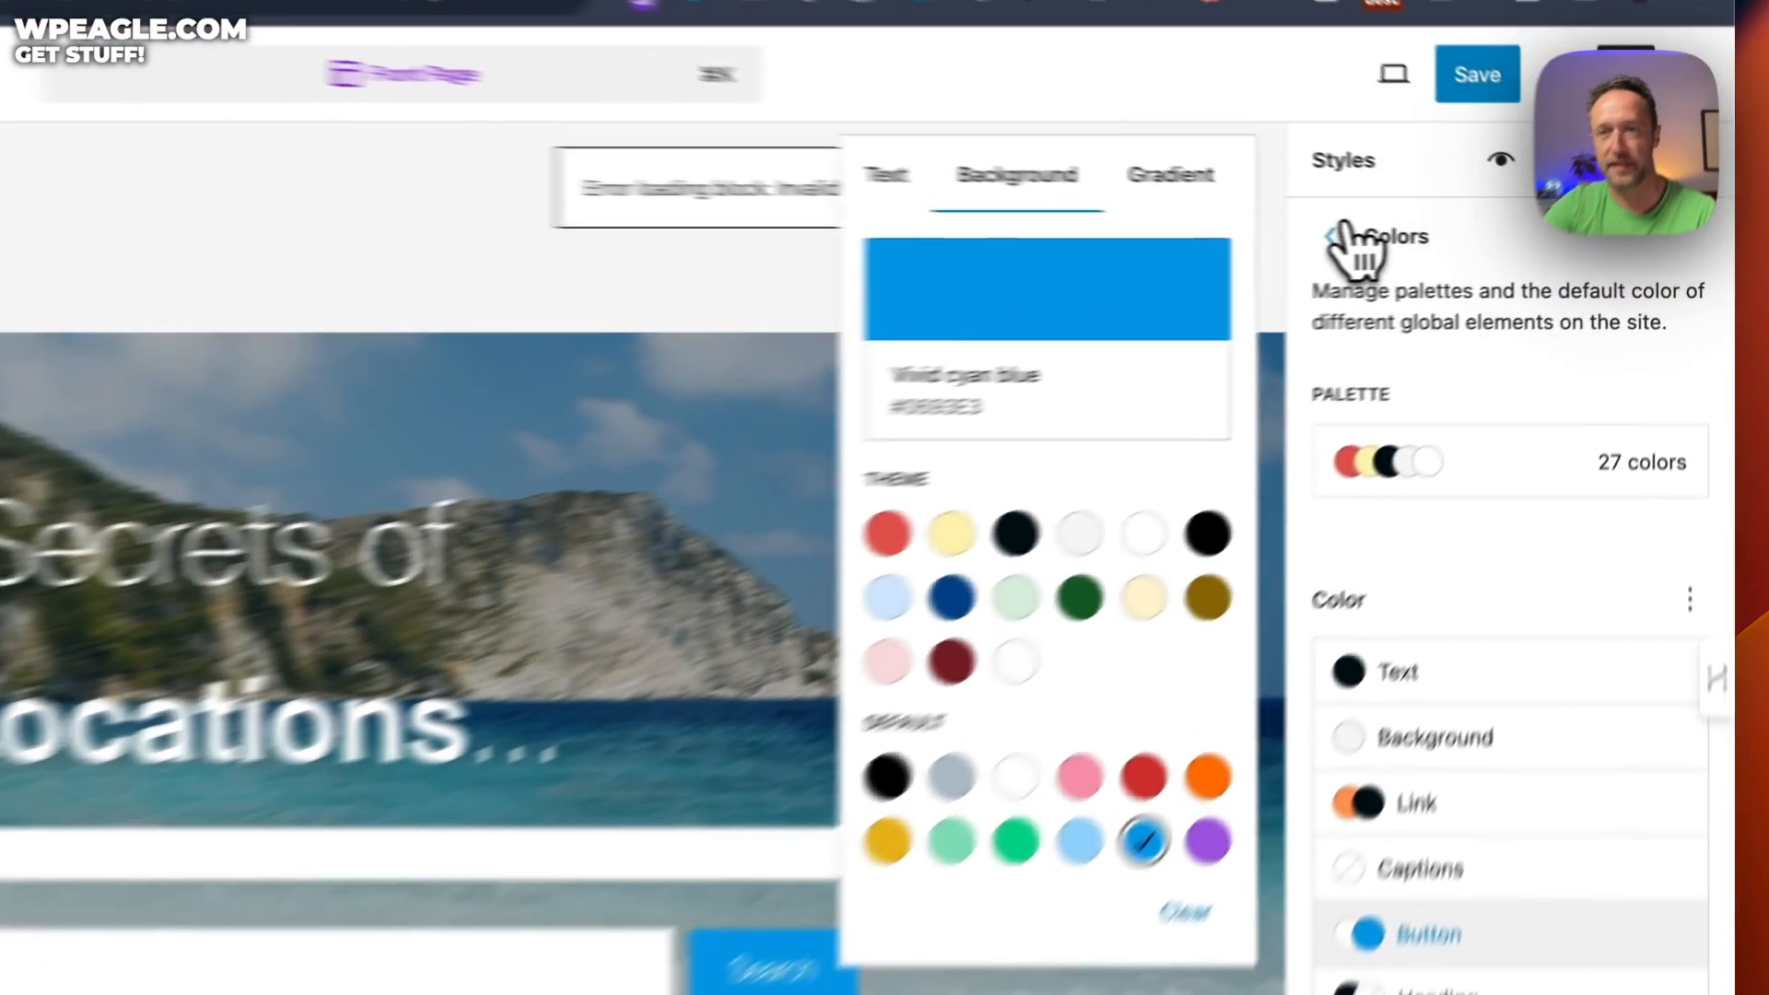
pyautogui.click(1474, 239)
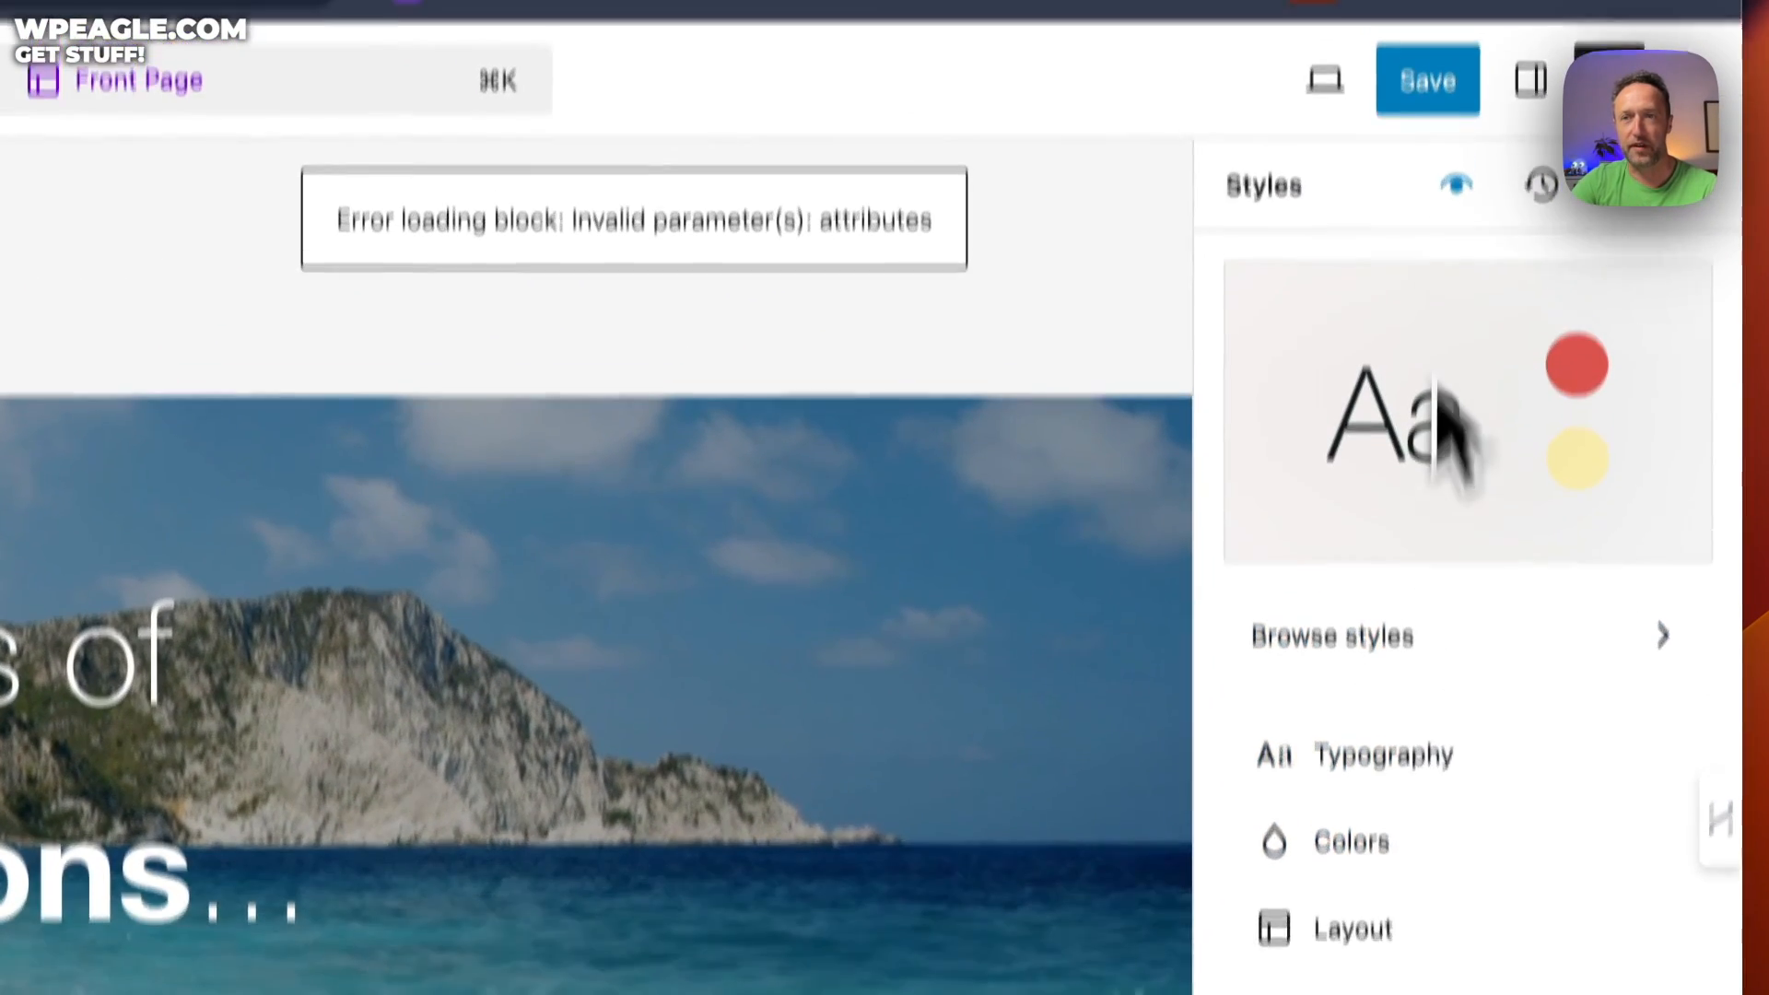
pyautogui.click(1428, 36)
pyautogui.click(1426, 34)
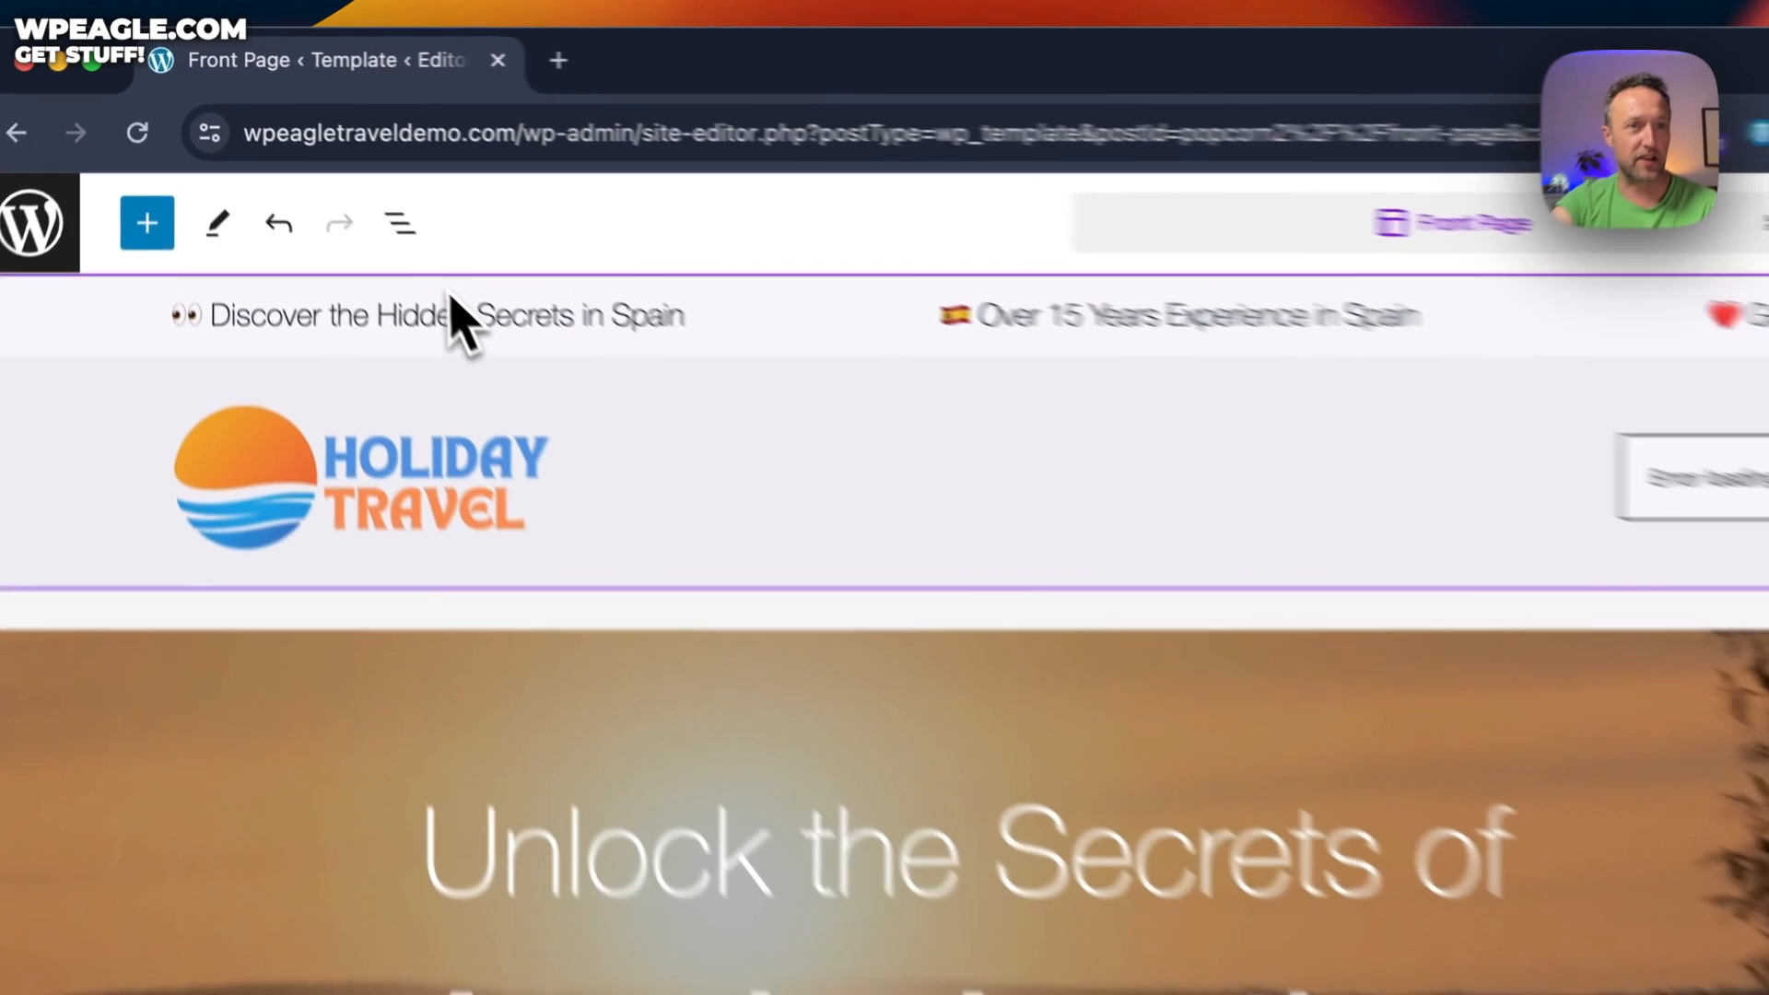
# Replace 'Spain' with 'Mexico' in the top-bar Discover the Hidden Secrets message
pyautogui.click(481, 306)
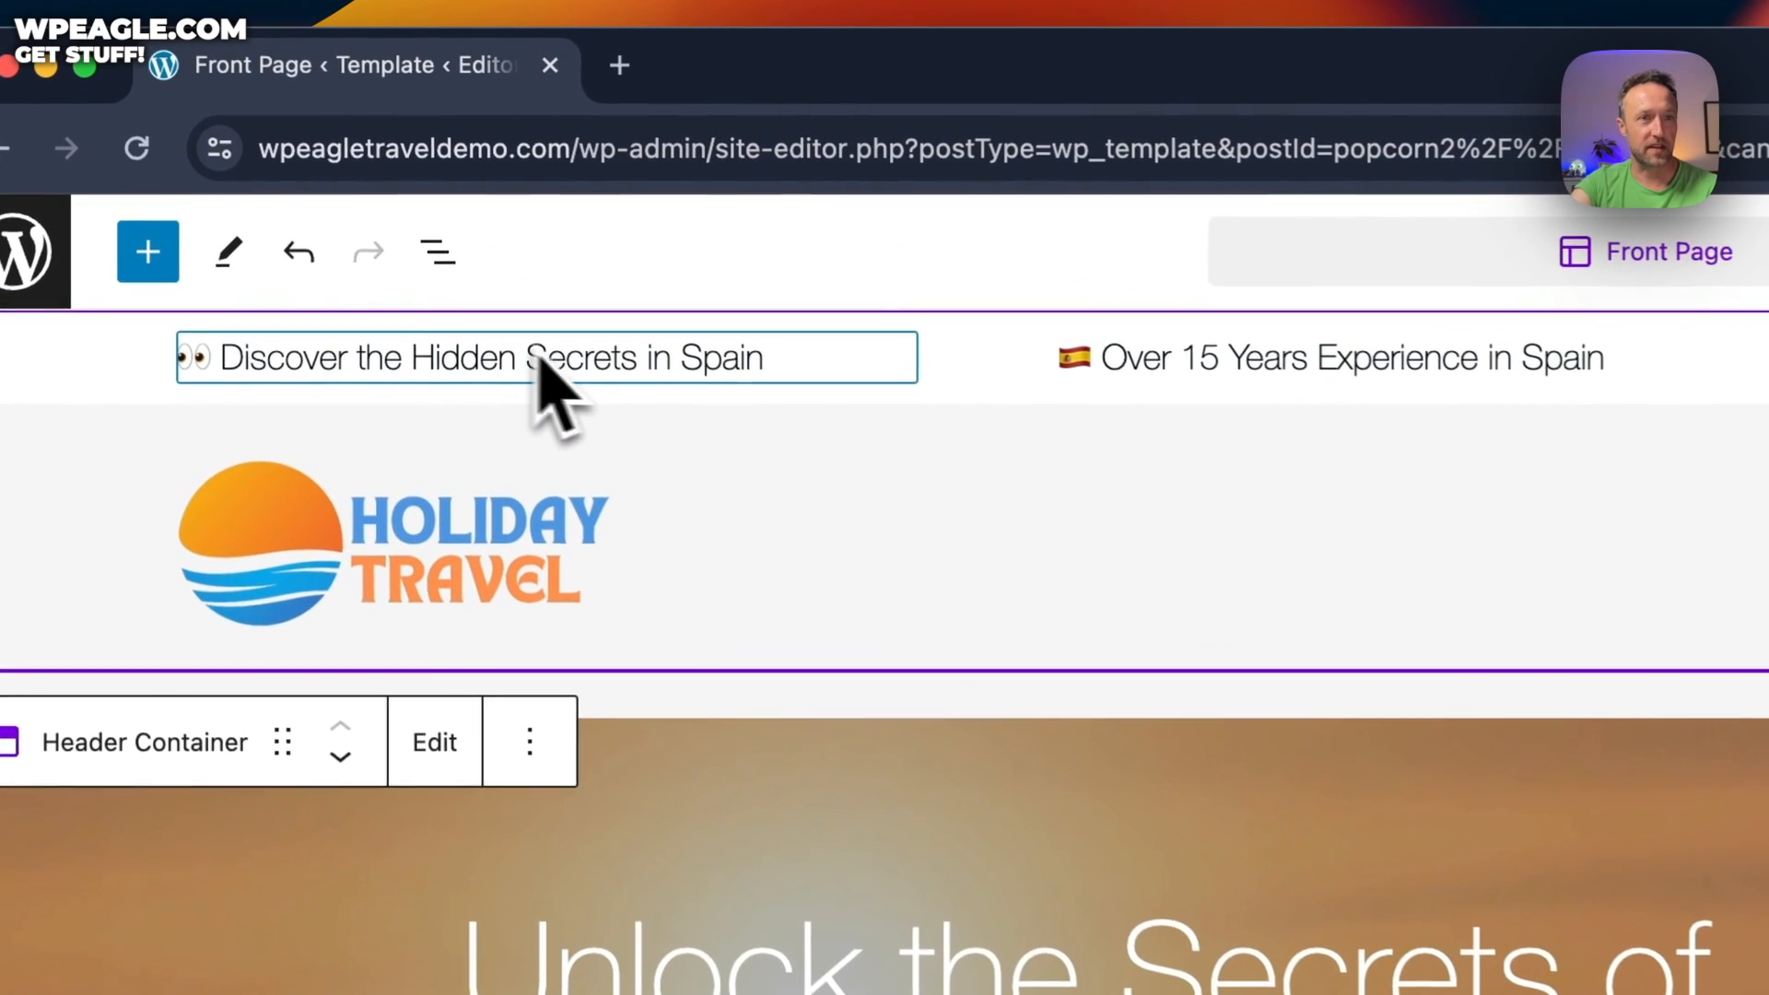
pyautogui.click(521, 313)
pyautogui.click(710, 316)
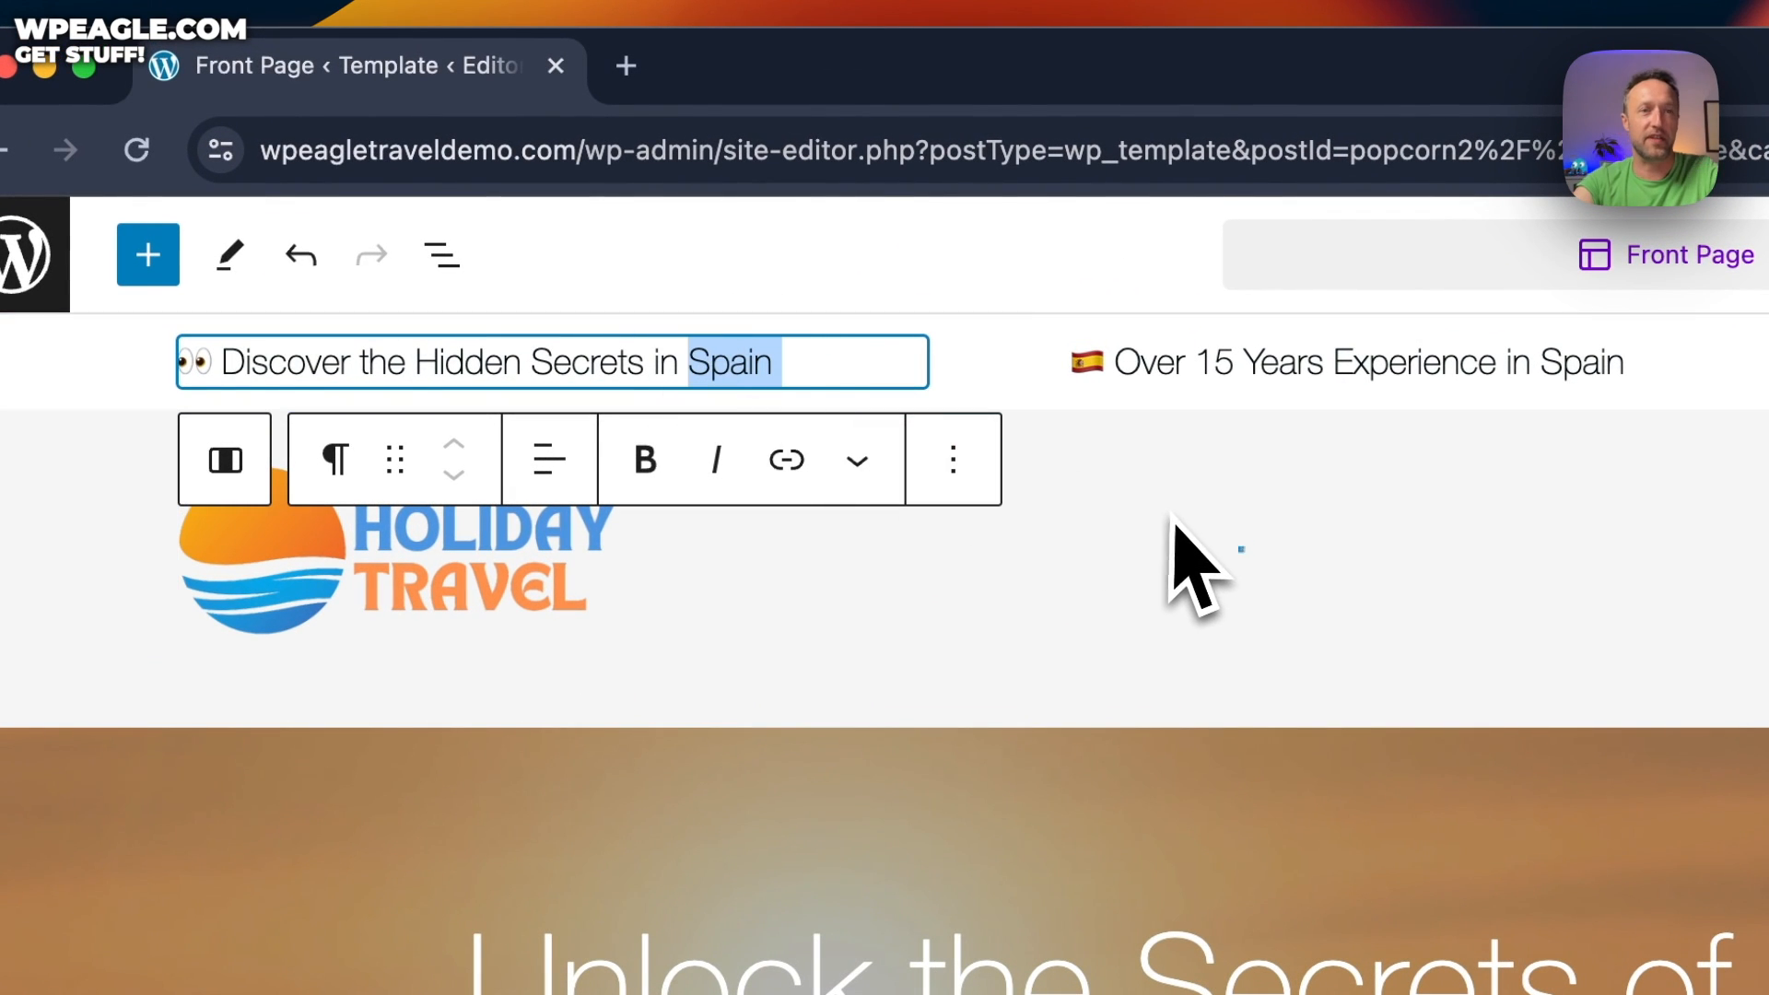
pyautogui.write('Me')
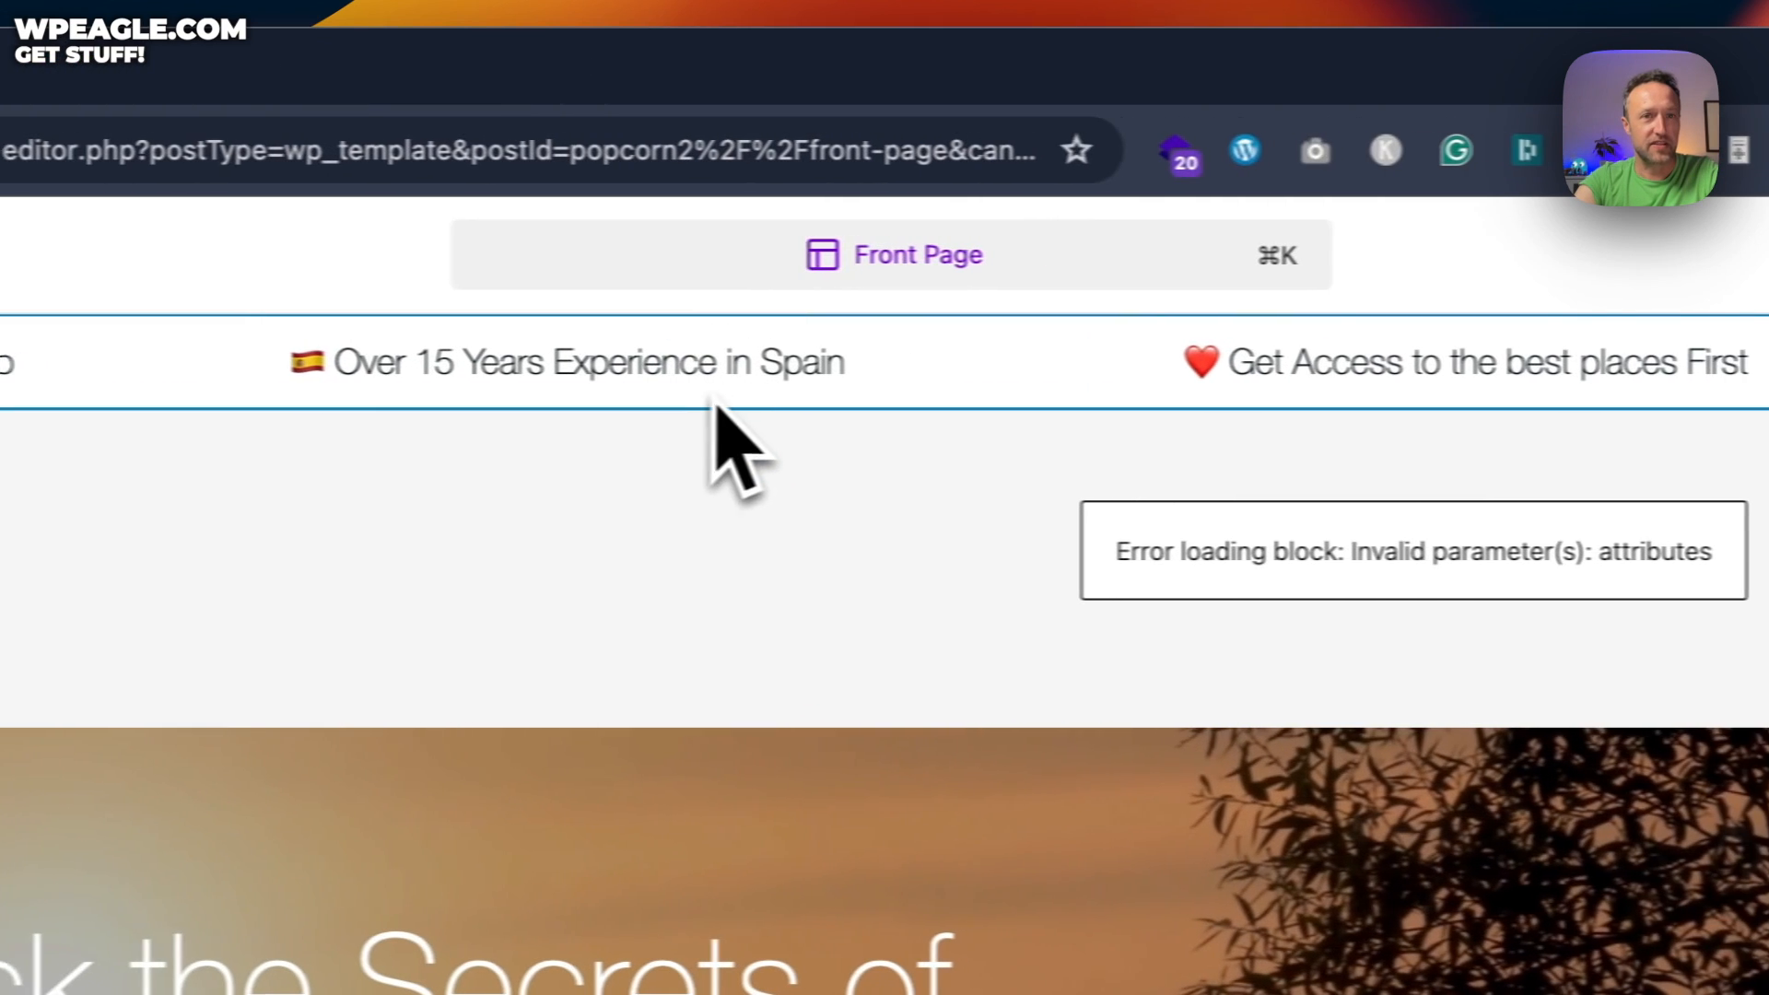
# Select in turn the Experience and Get Access header texts, hero headings and lower search block
pyautogui.click(1448, 362)
pyautogui.moveTo(840, 359); pyautogui.dragTo(478, 373)
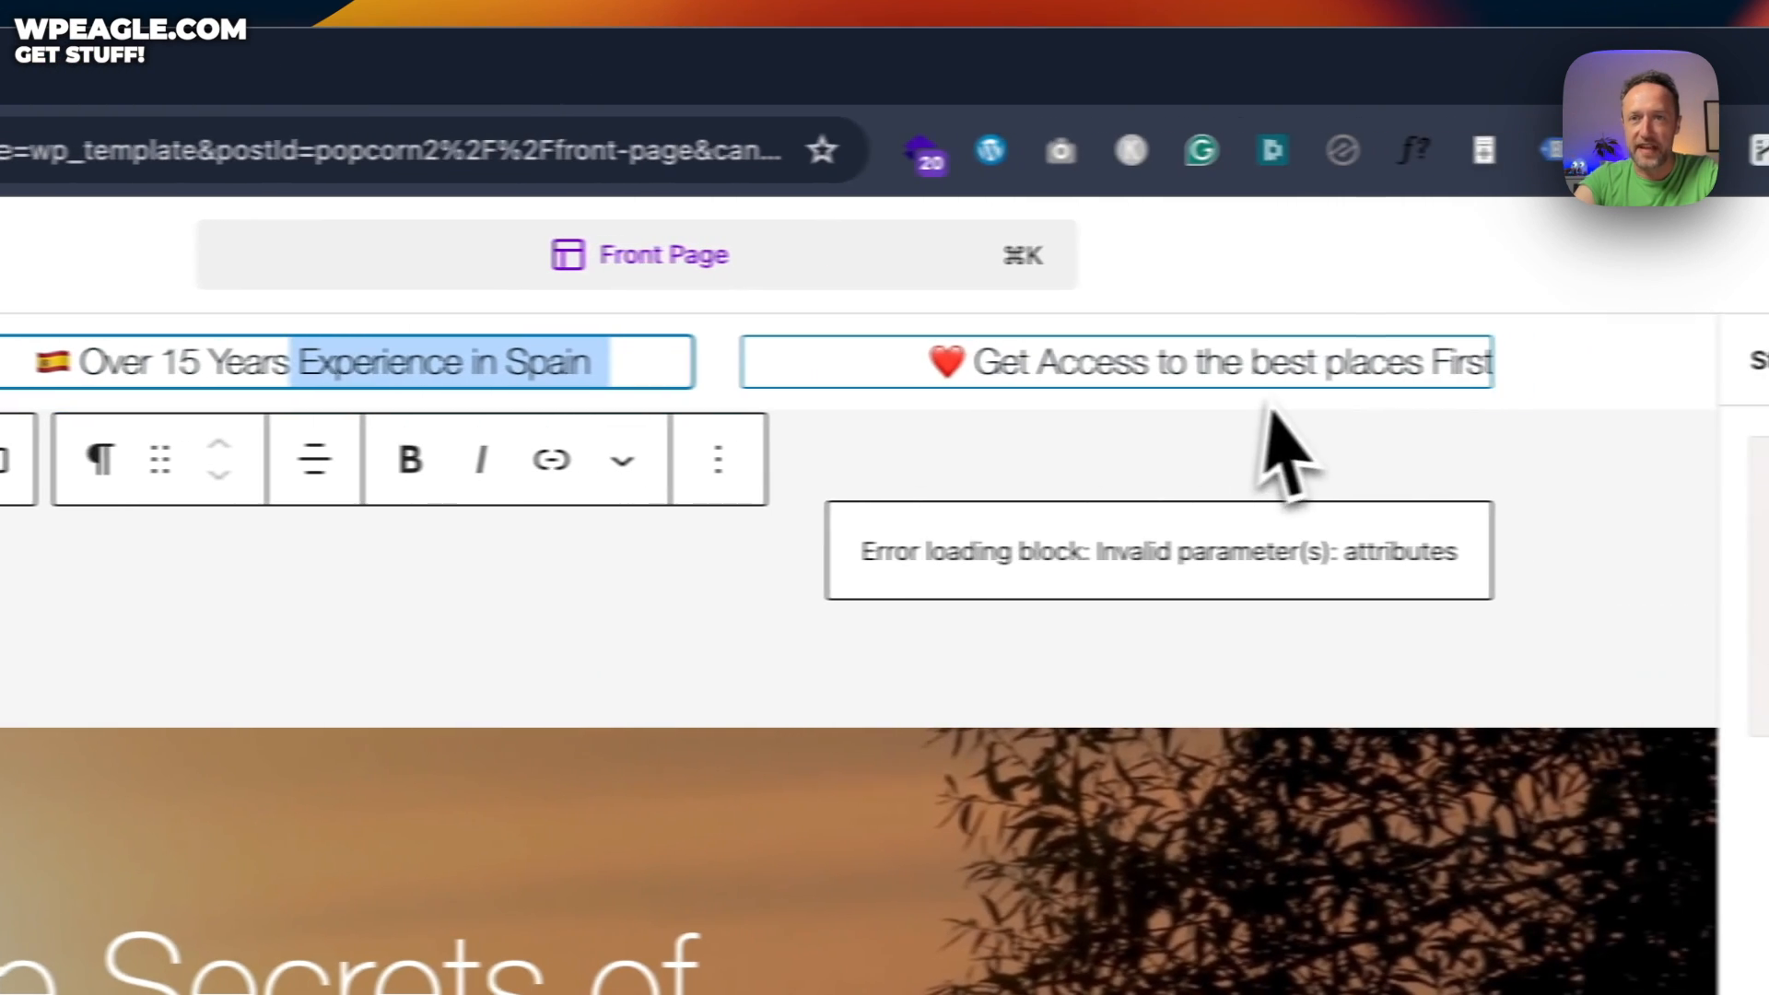
pyautogui.click(1469, 366)
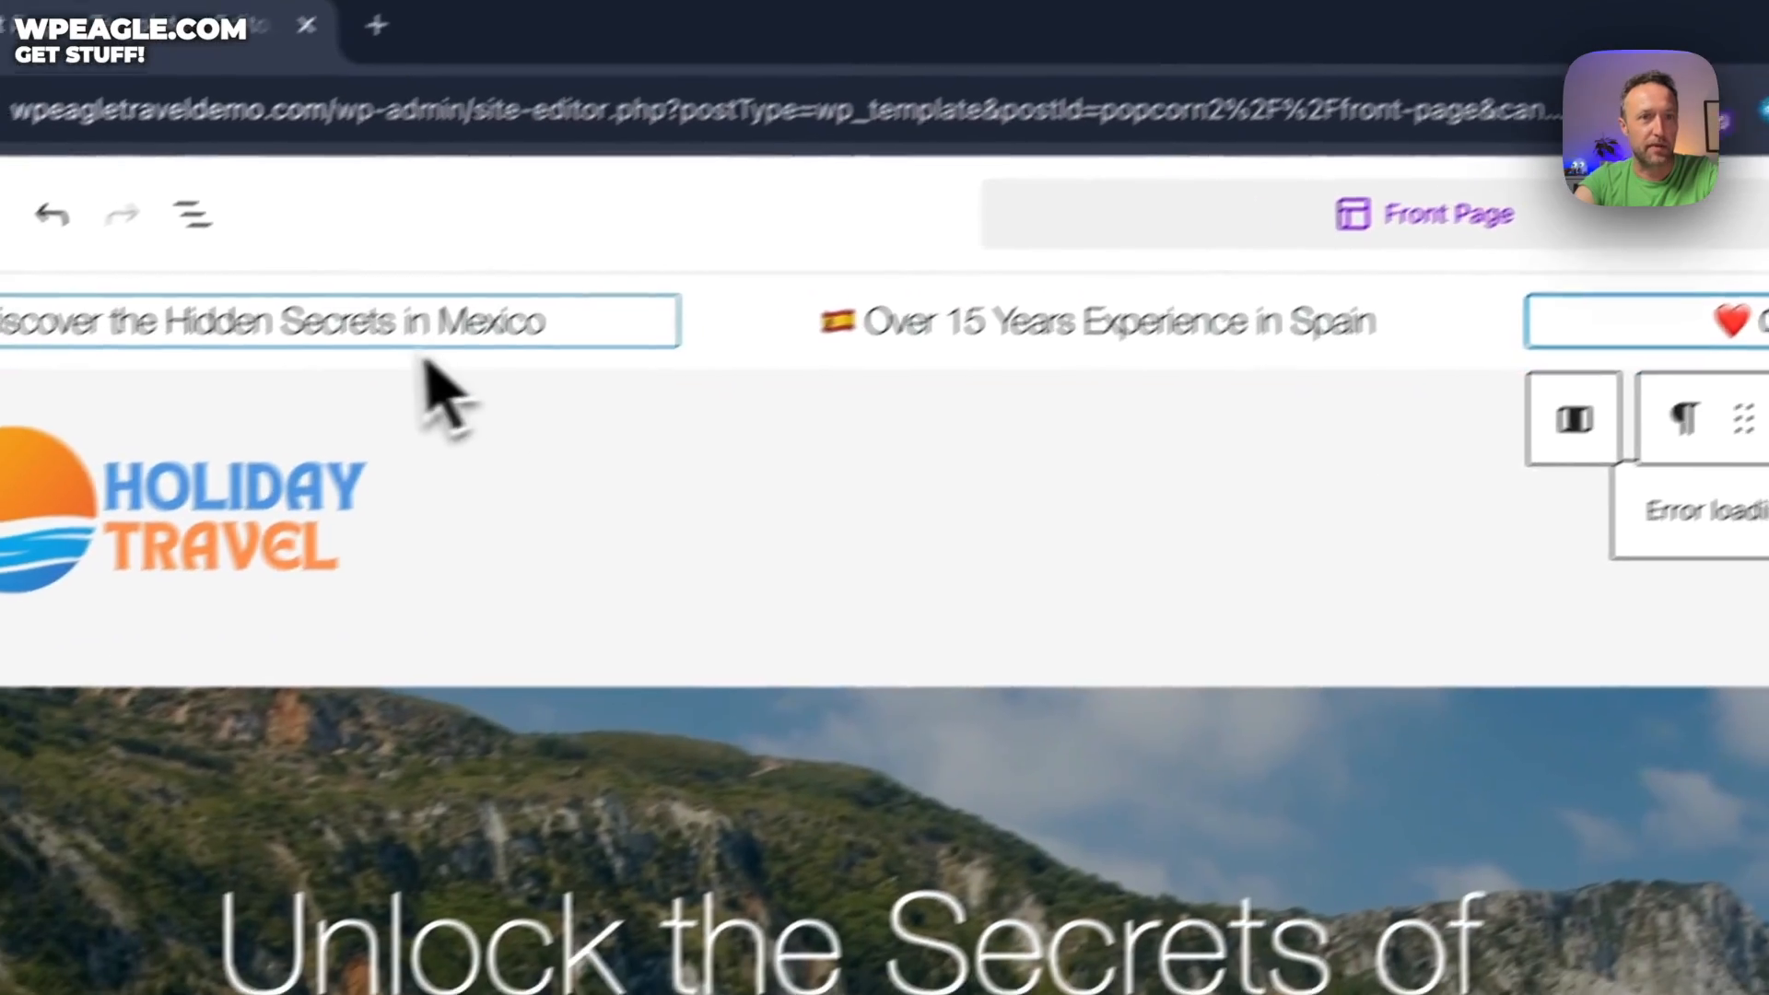
pyautogui.click(385, 326)
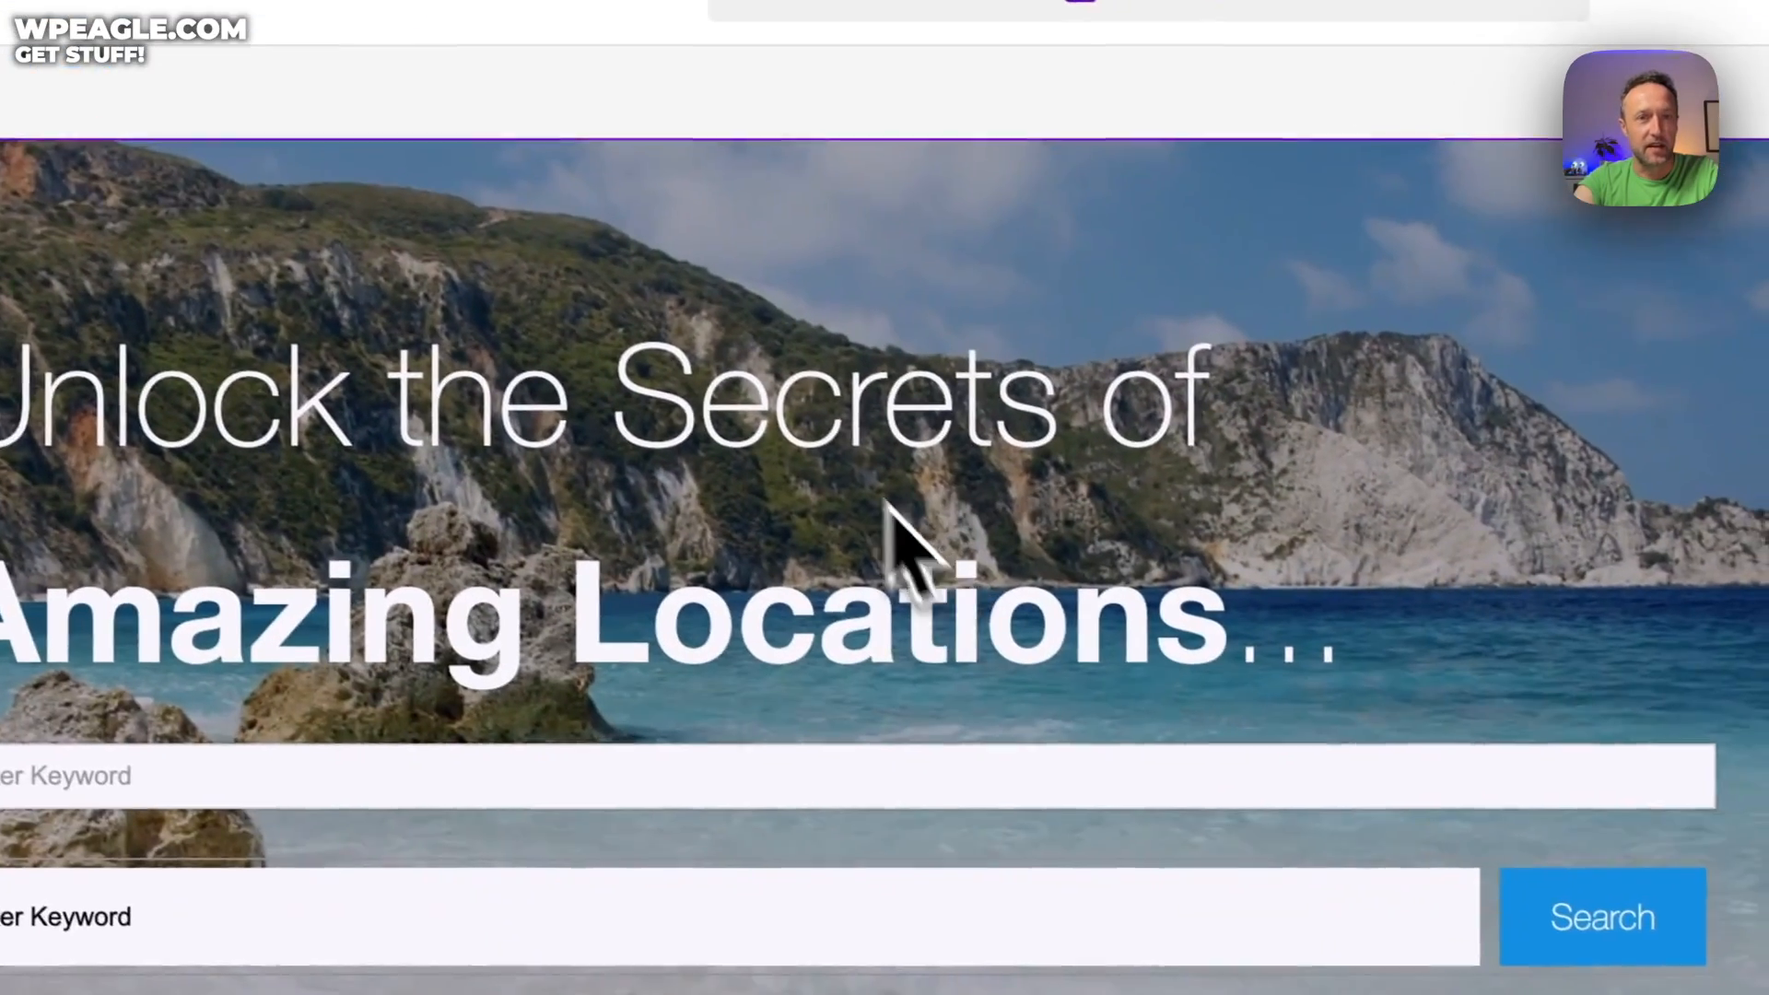
pyautogui.click(901, 774)
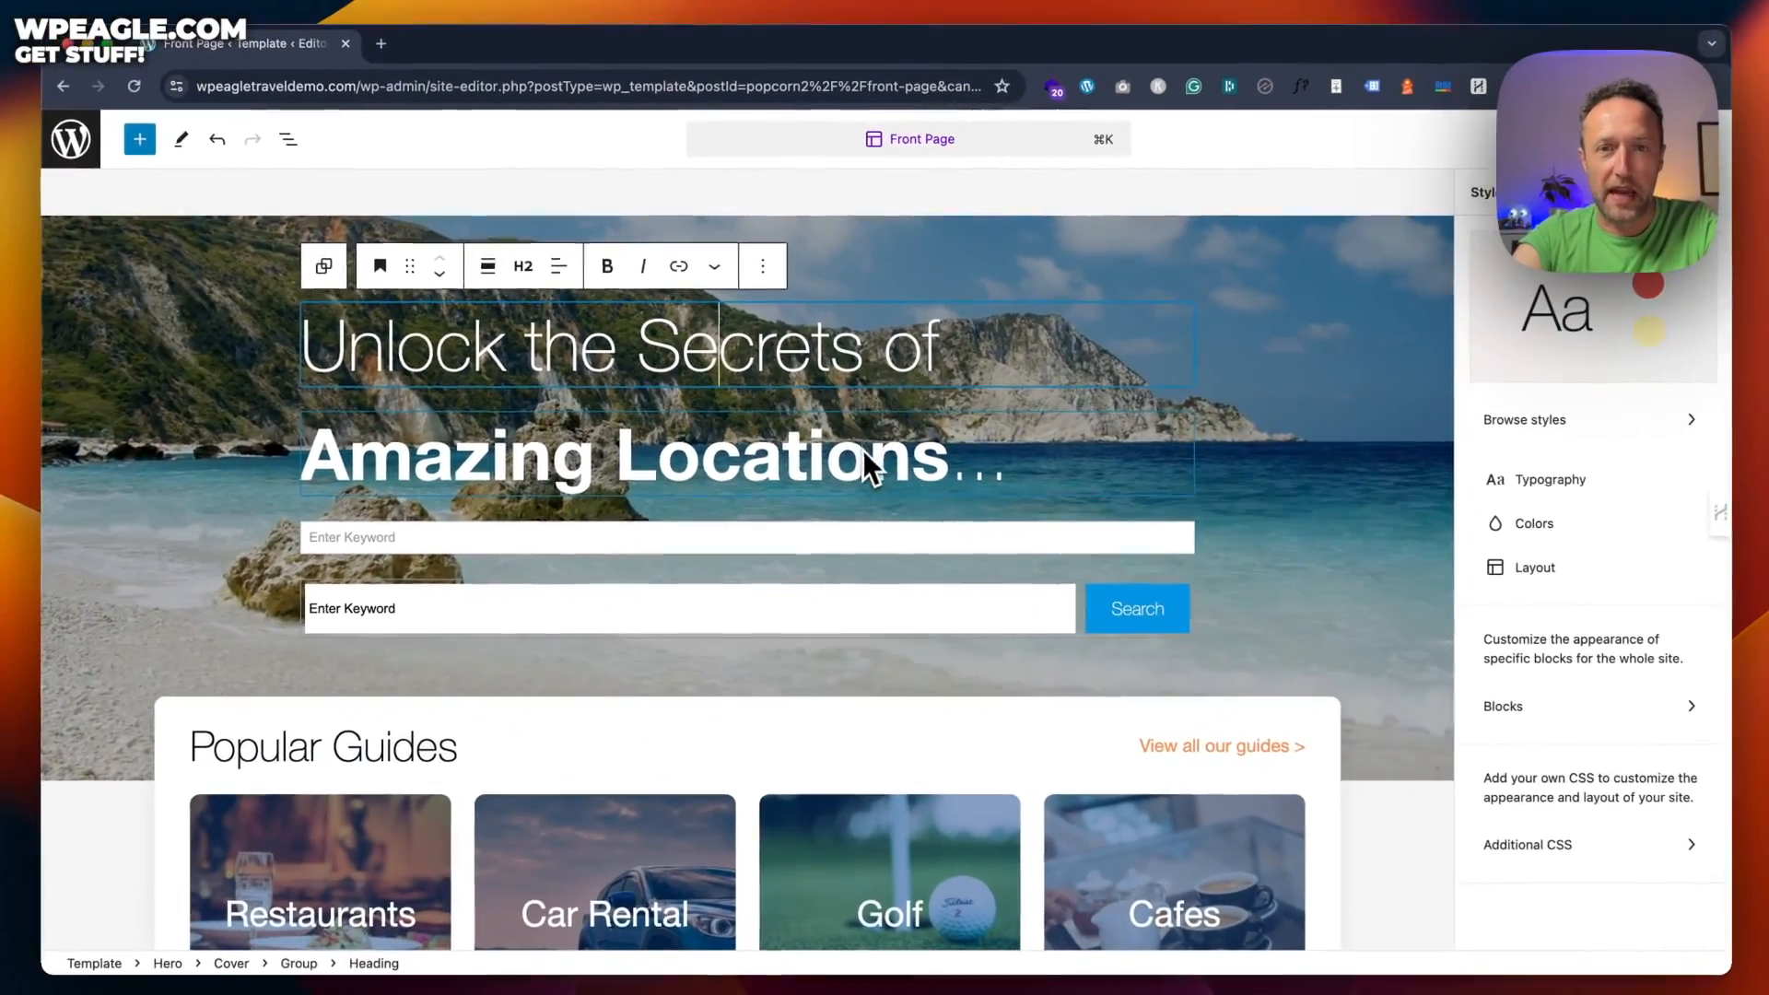
pyautogui.click(866, 453)
pyautogui.click(922, 348)
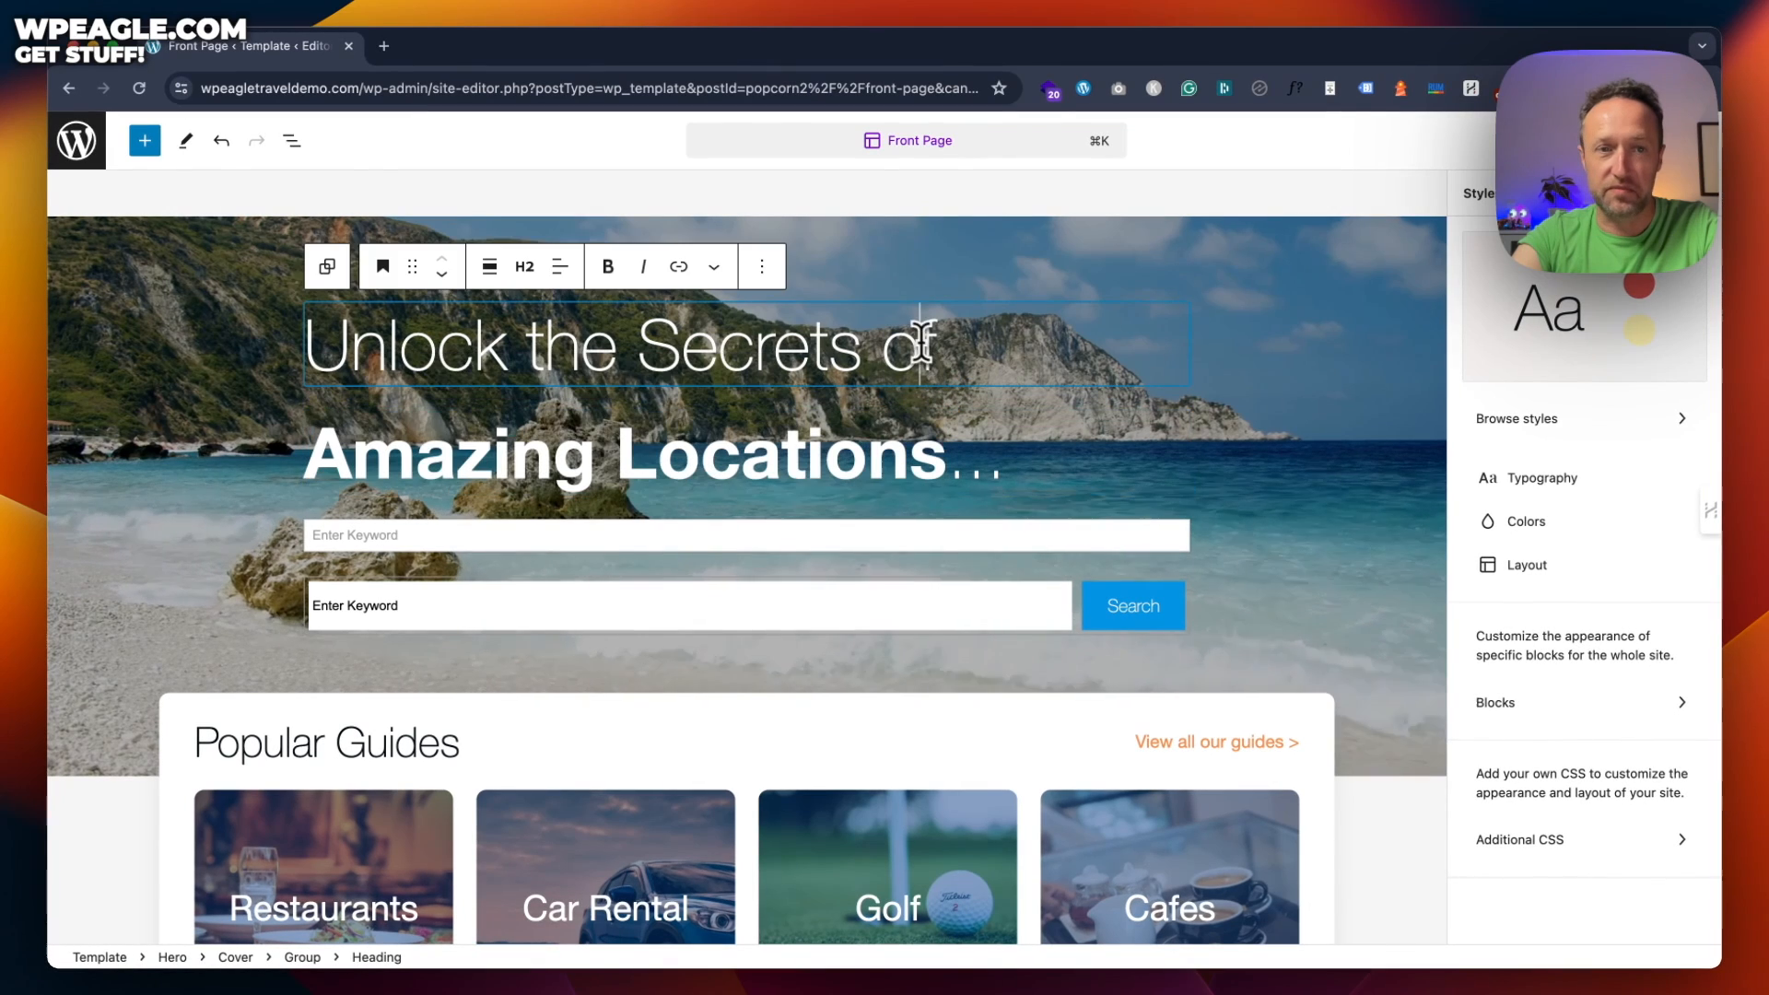
pyautogui.scroll(-1, 917, 343)
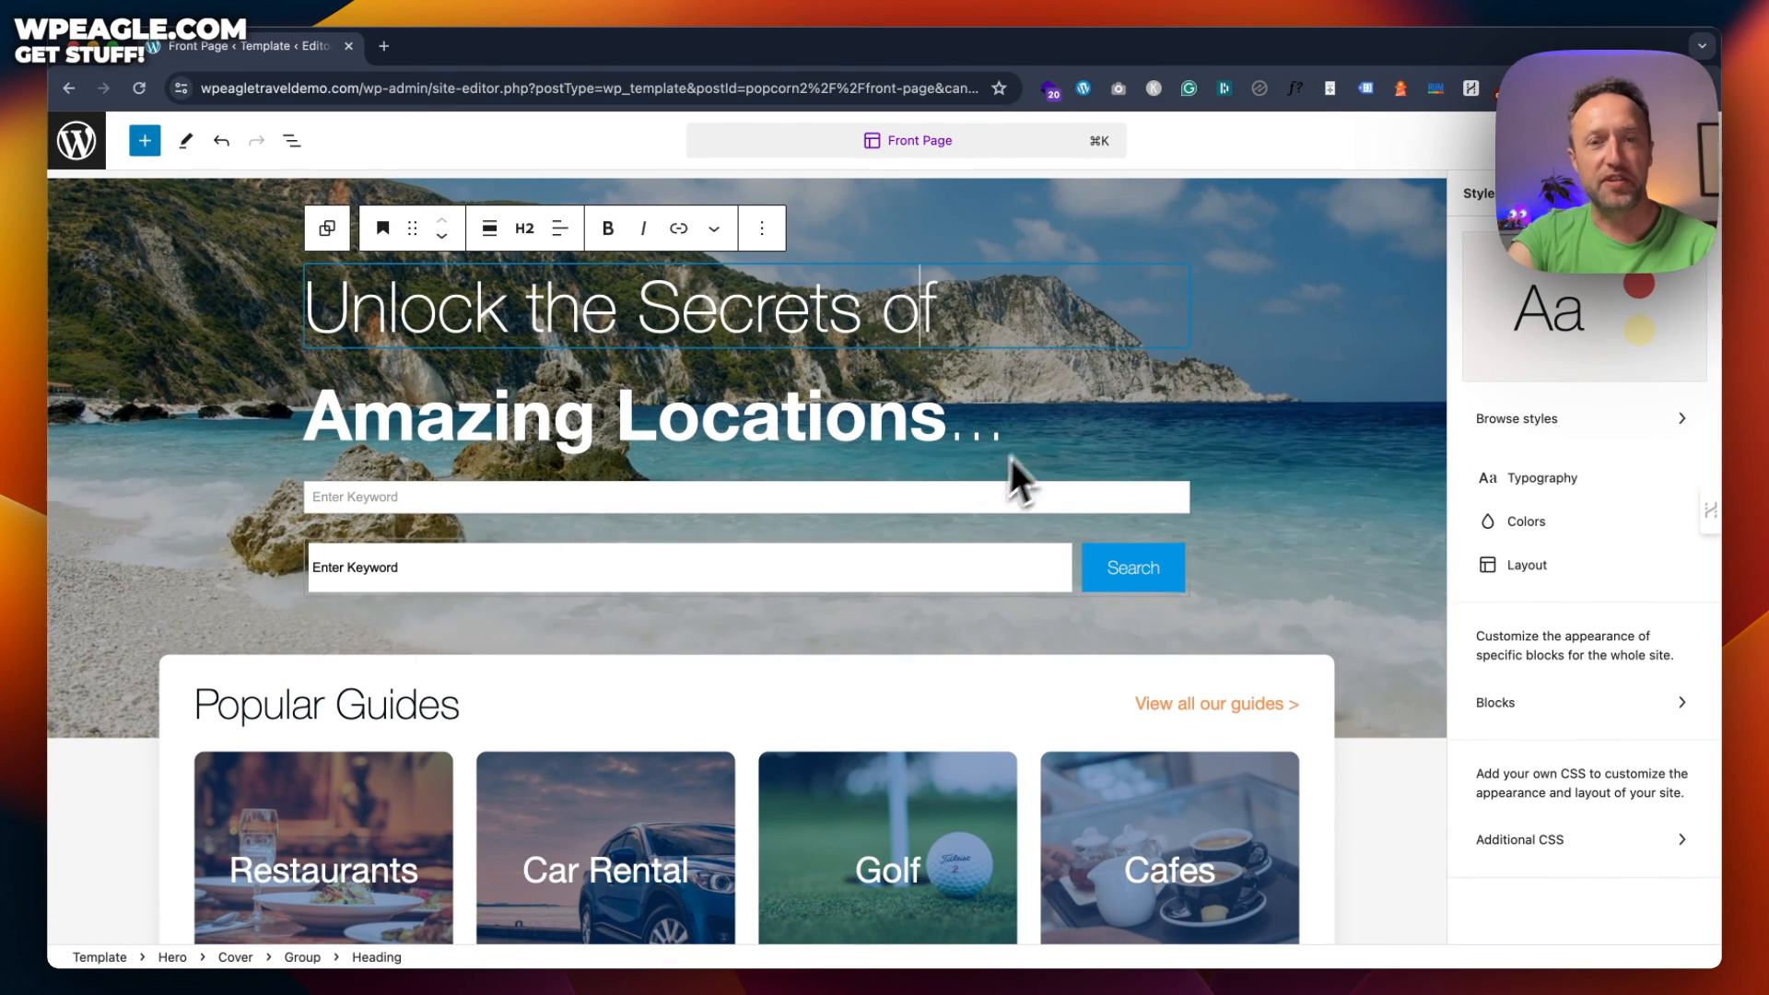
pyautogui.click(949, 496)
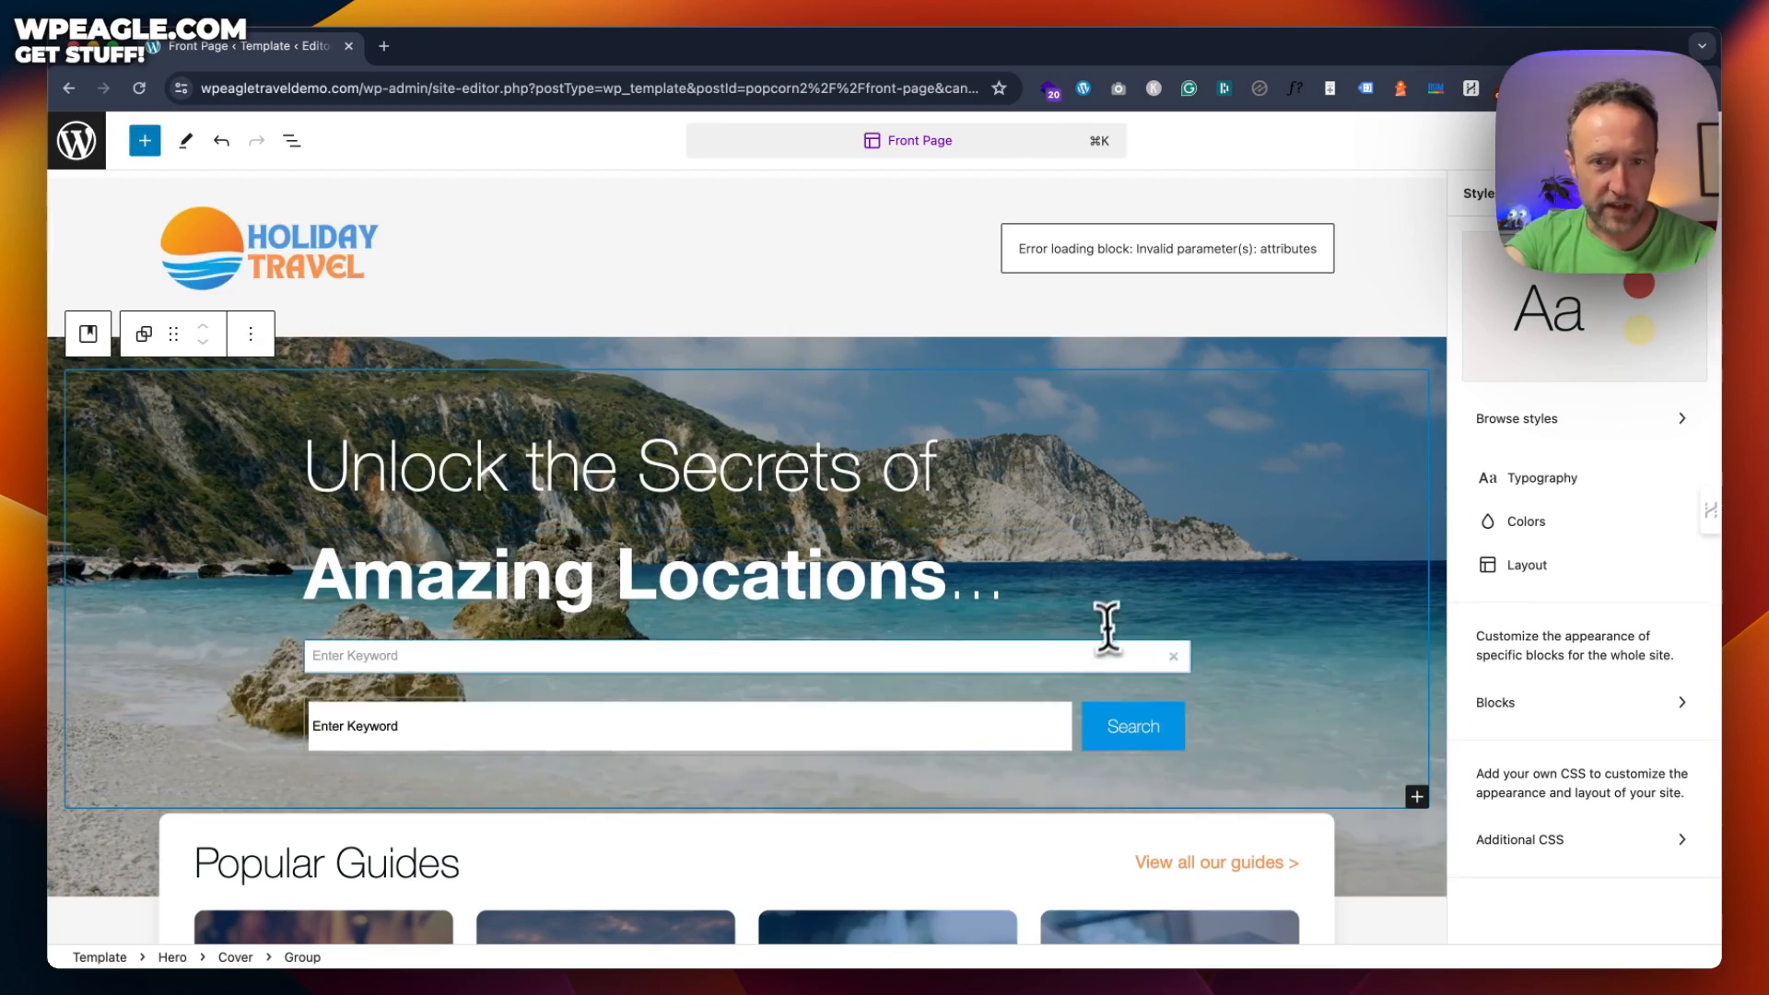
# Show the upper Enter Keyword search block's Advanced settings down to Responsive Visibility
pyautogui.click(1098, 654)
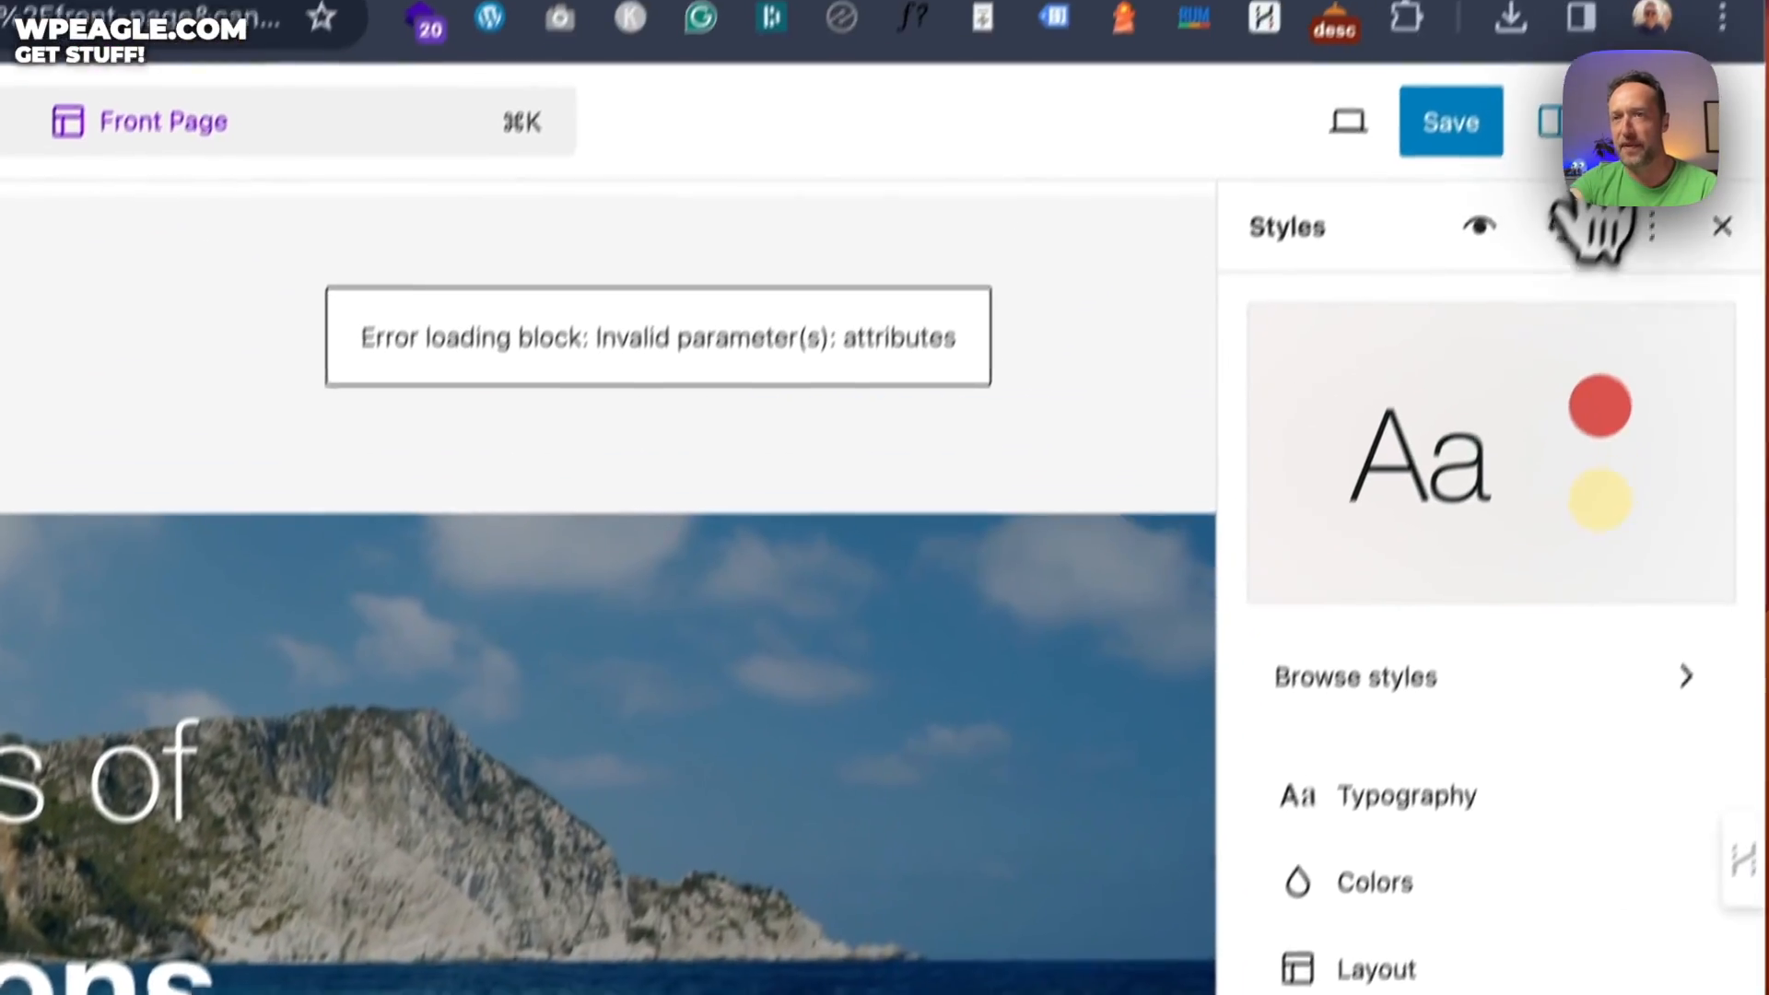
pyautogui.click(1555, 122)
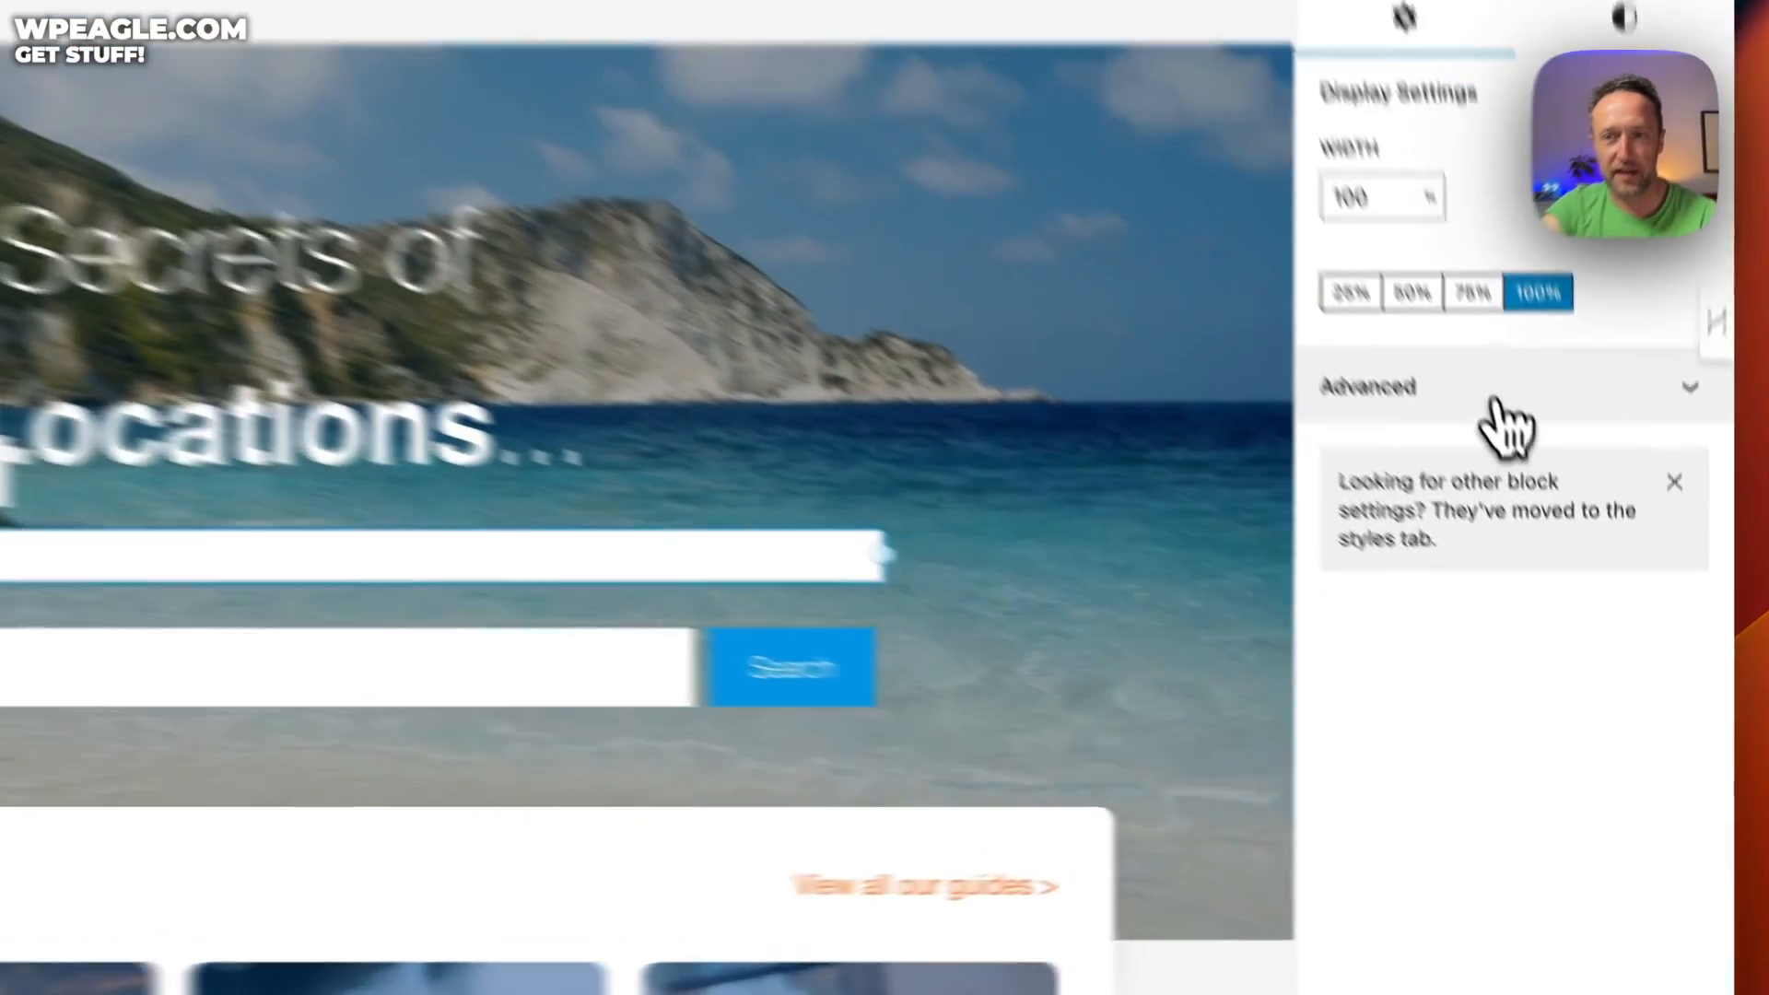
pyautogui.click(1572, 556)
pyautogui.scroll(-5, 1645, 658)
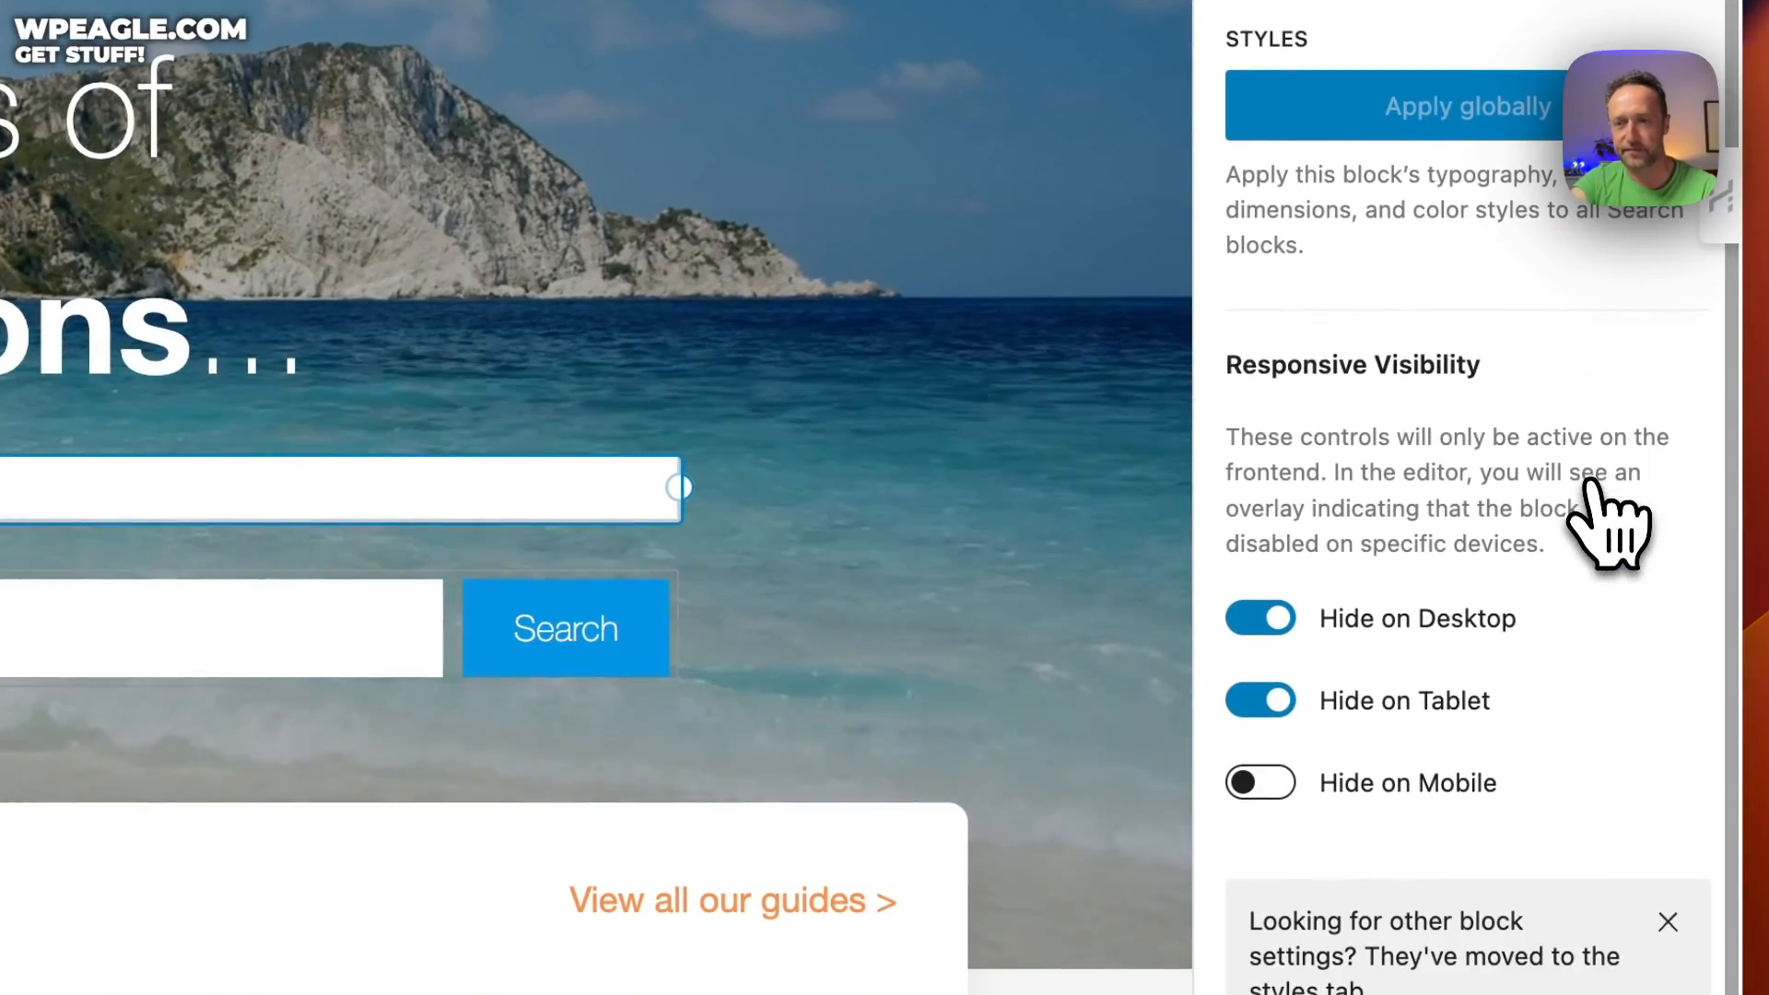
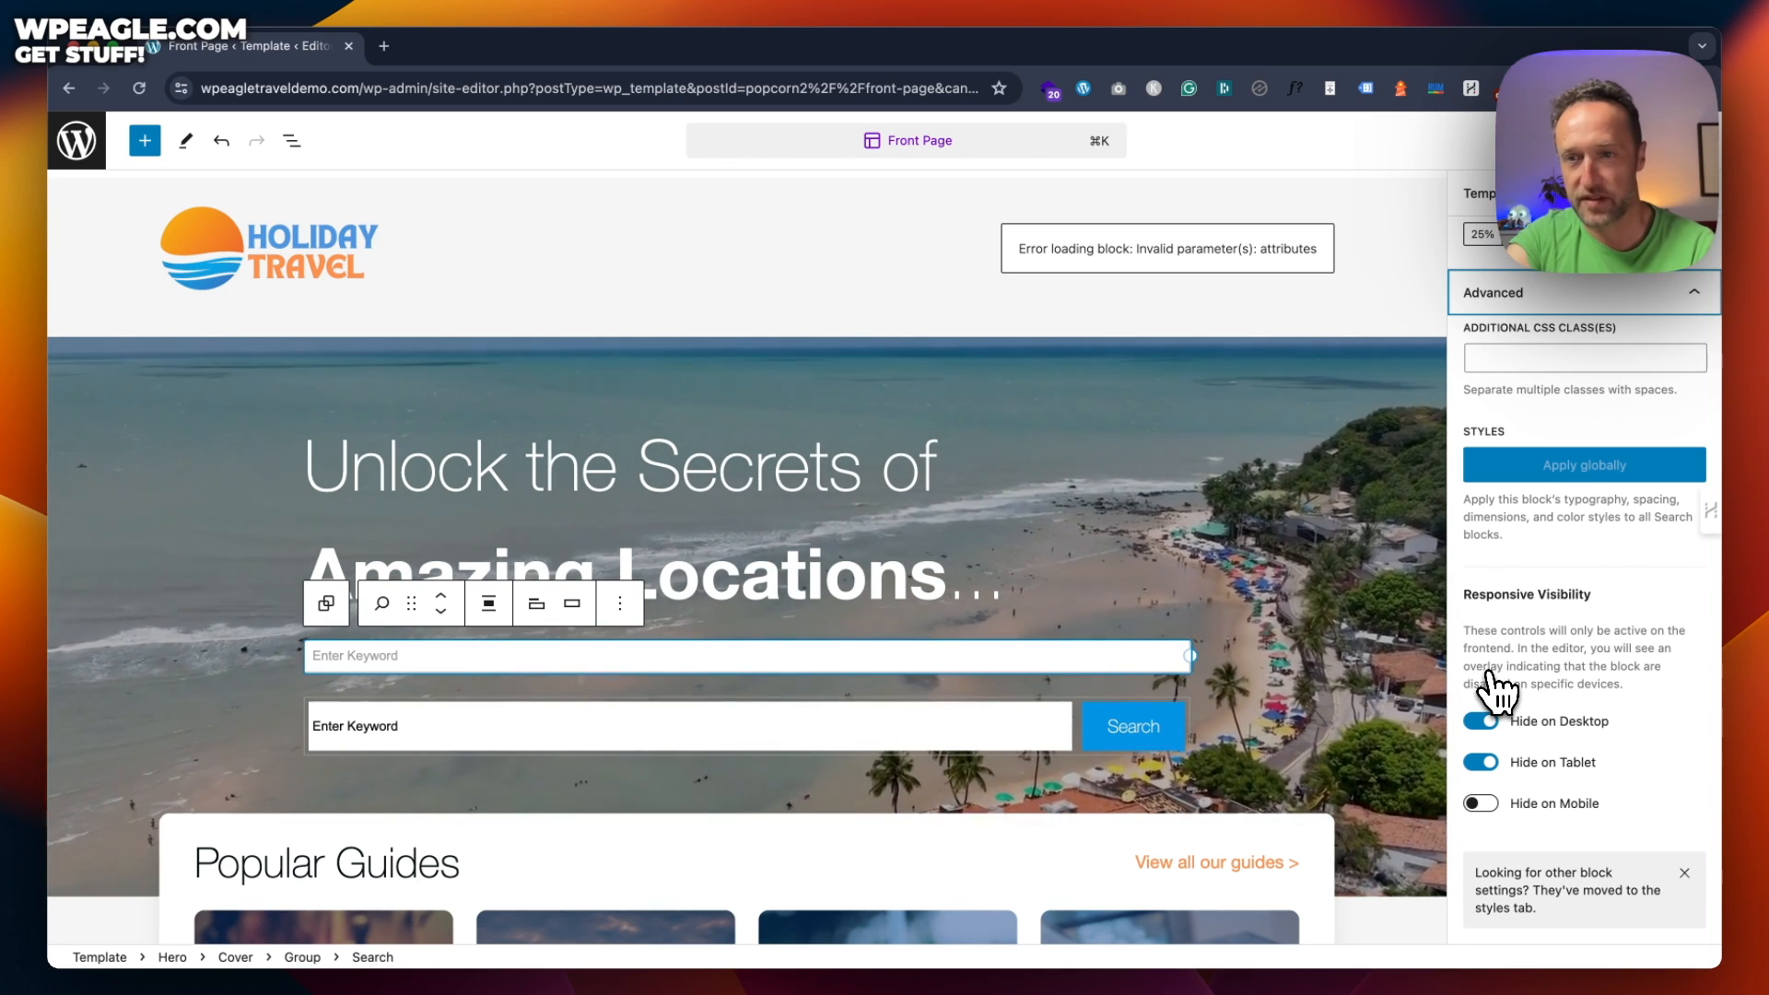
# Inspect the Popular Guides cards and where the Restaurants, Car Rental and Golf titles link
pyautogui.click(1108, 656)
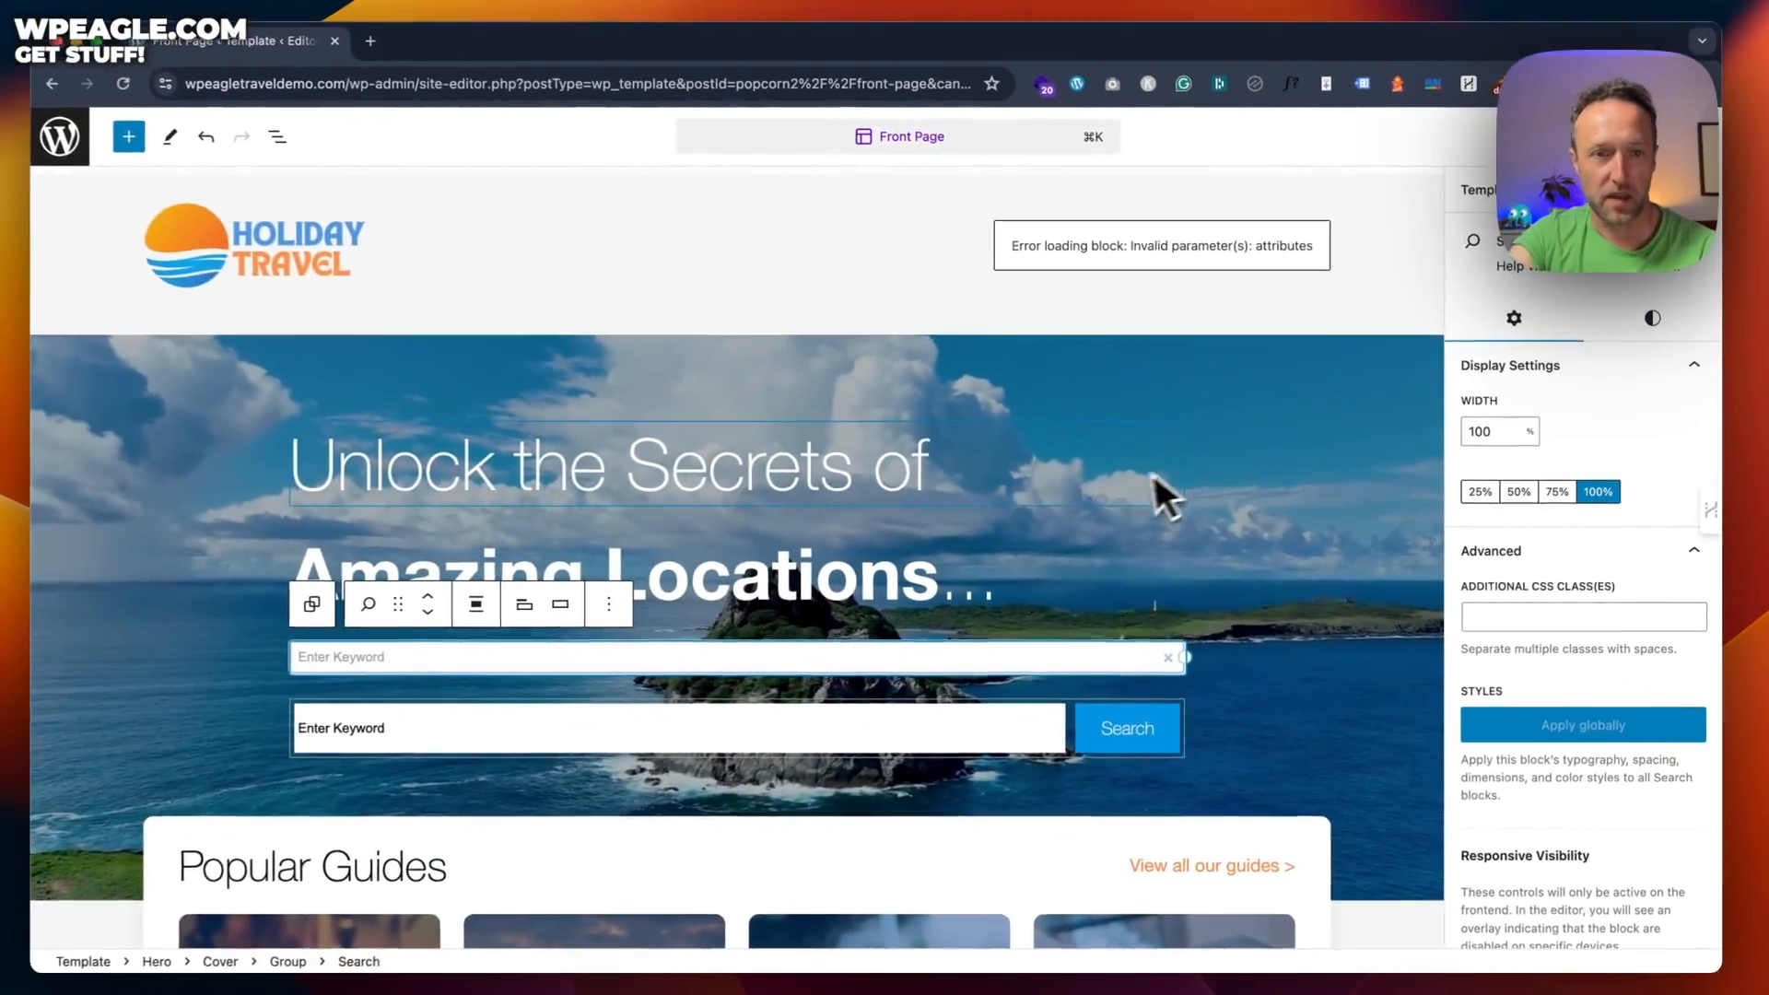
pyautogui.scroll(-10, 1143, 488)
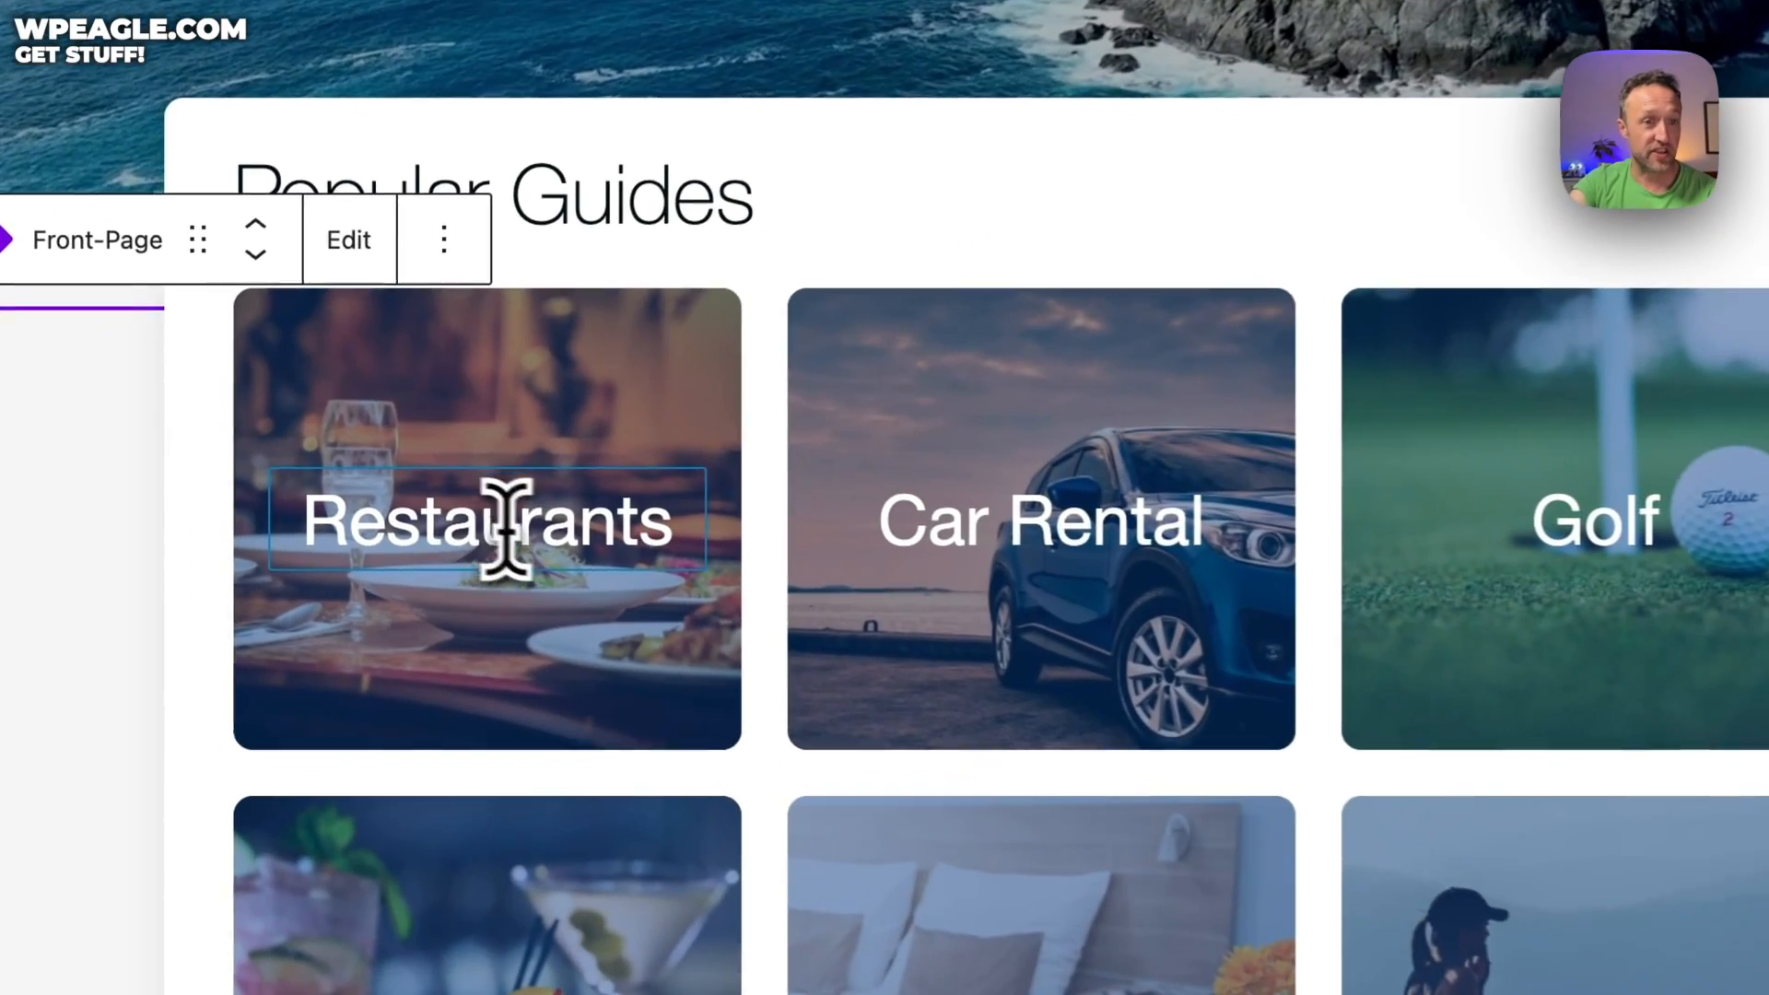
pyautogui.click(481, 505)
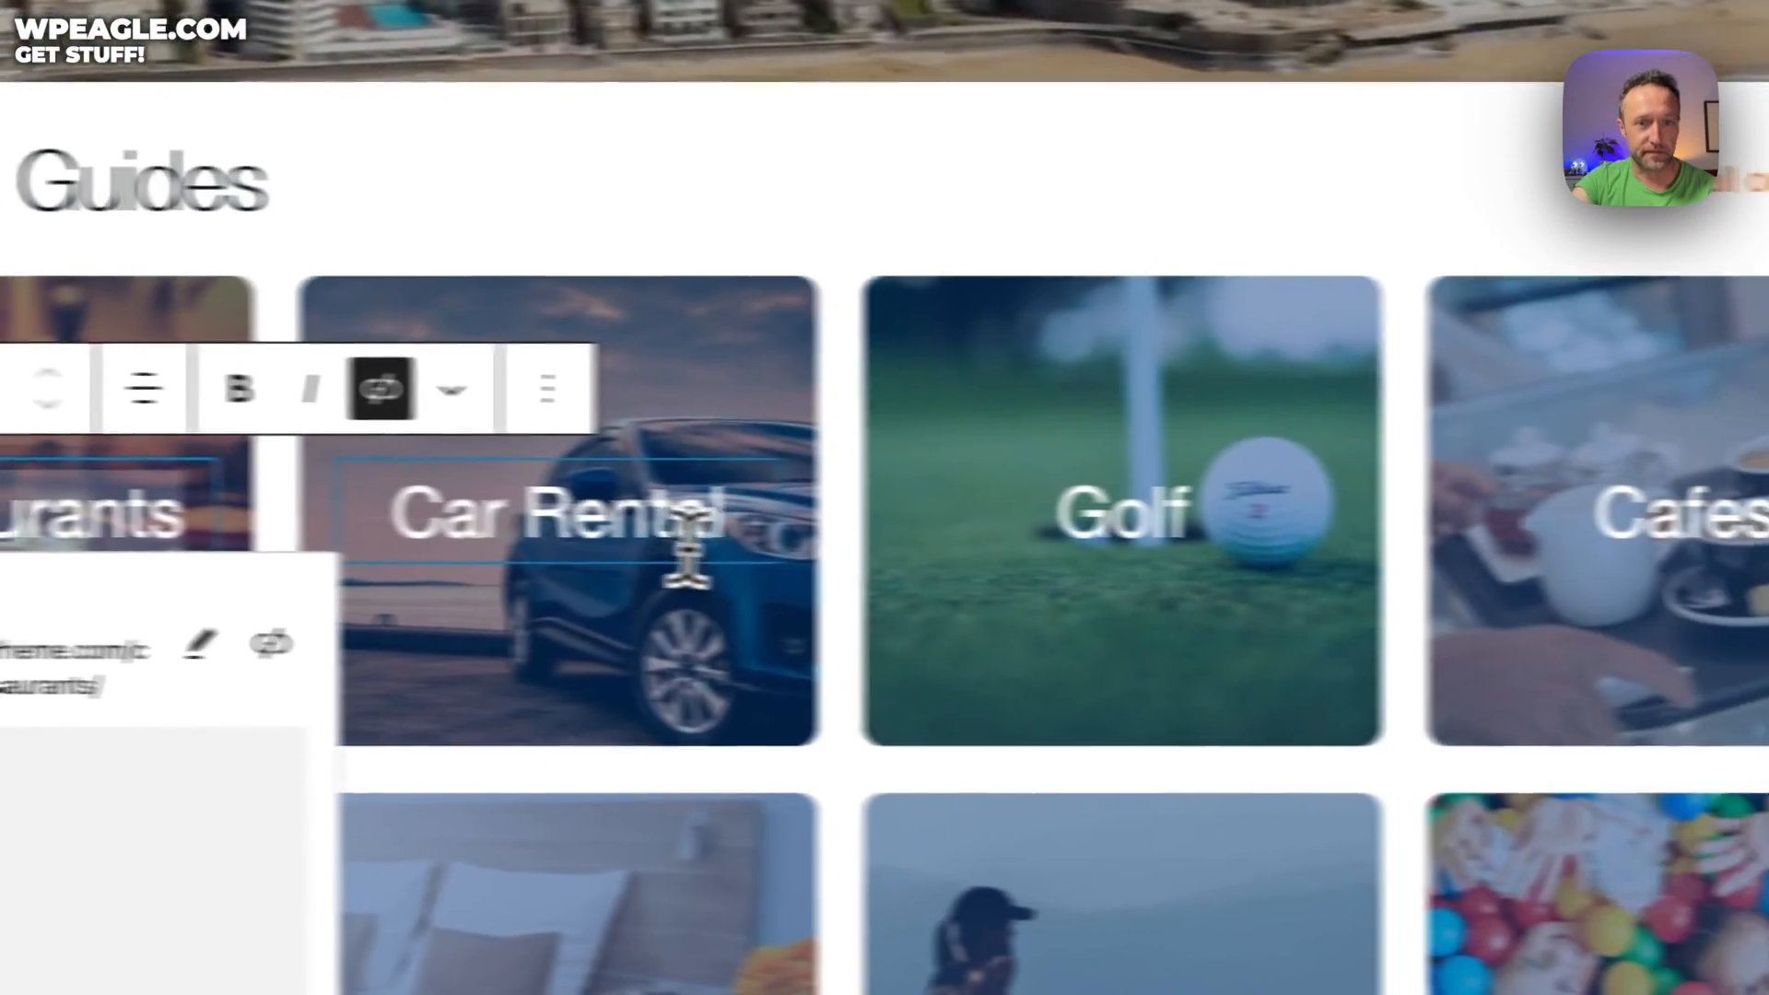
pyautogui.click(1142, 544)
pyautogui.click(1615, 510)
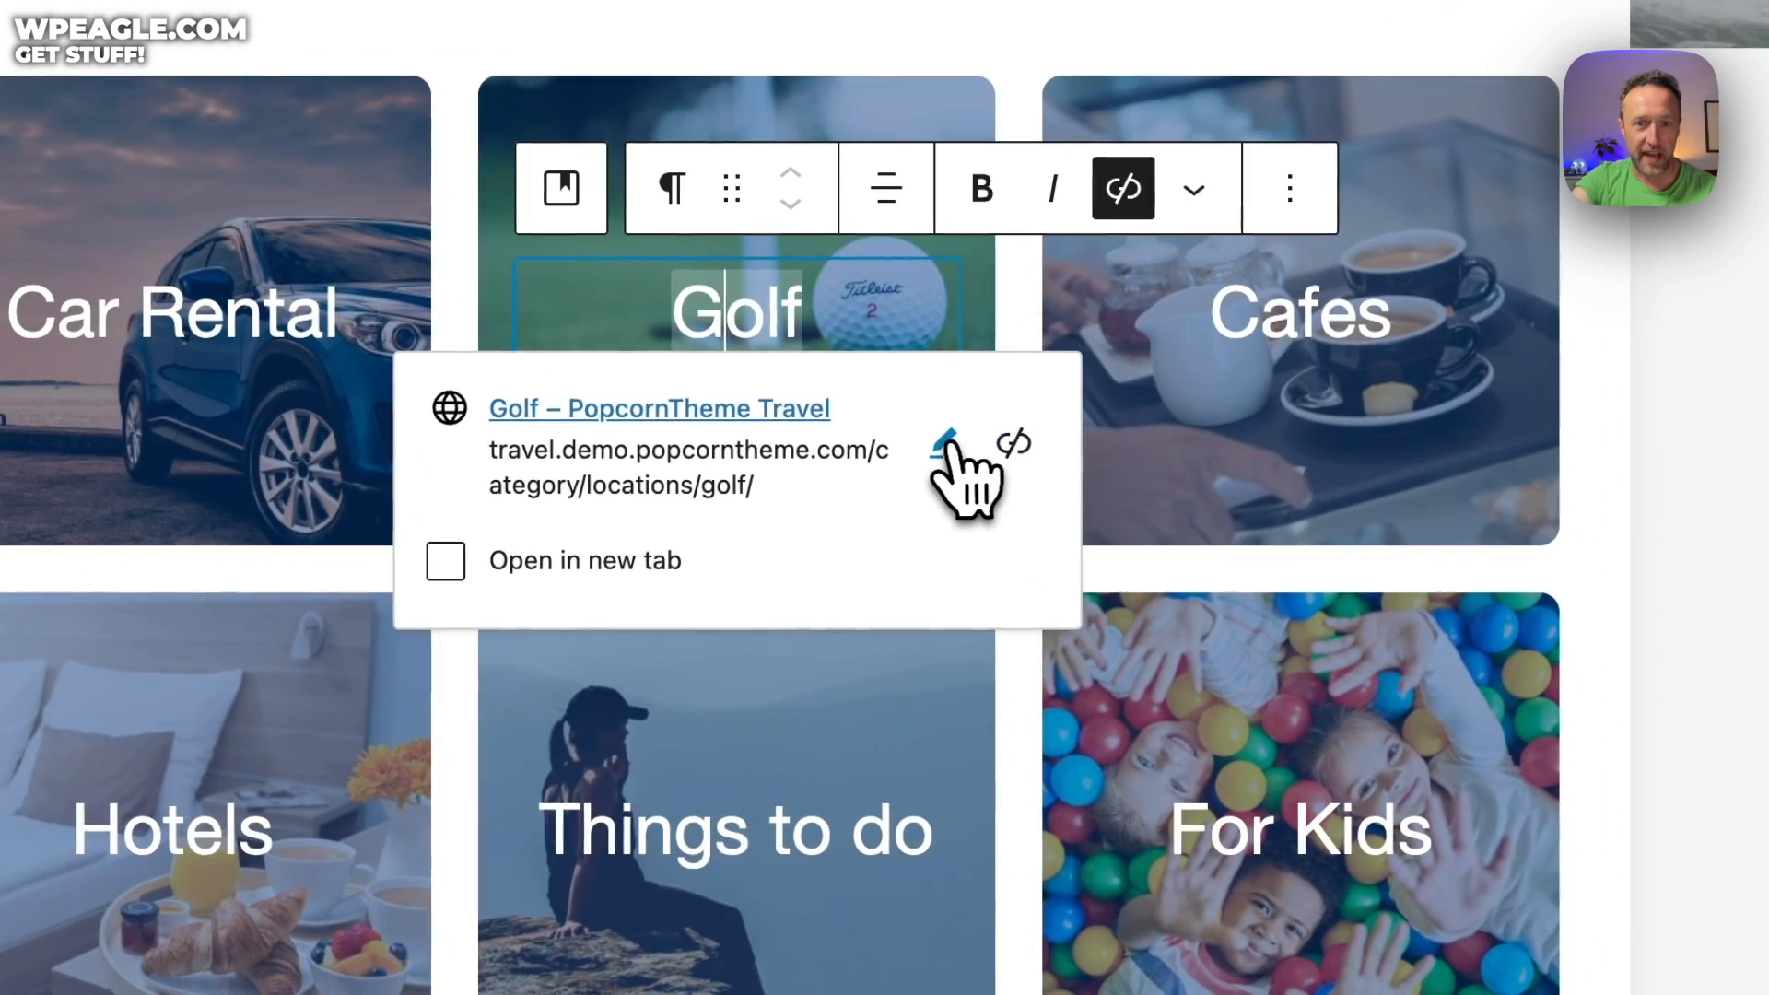
pyautogui.click(1161, 640)
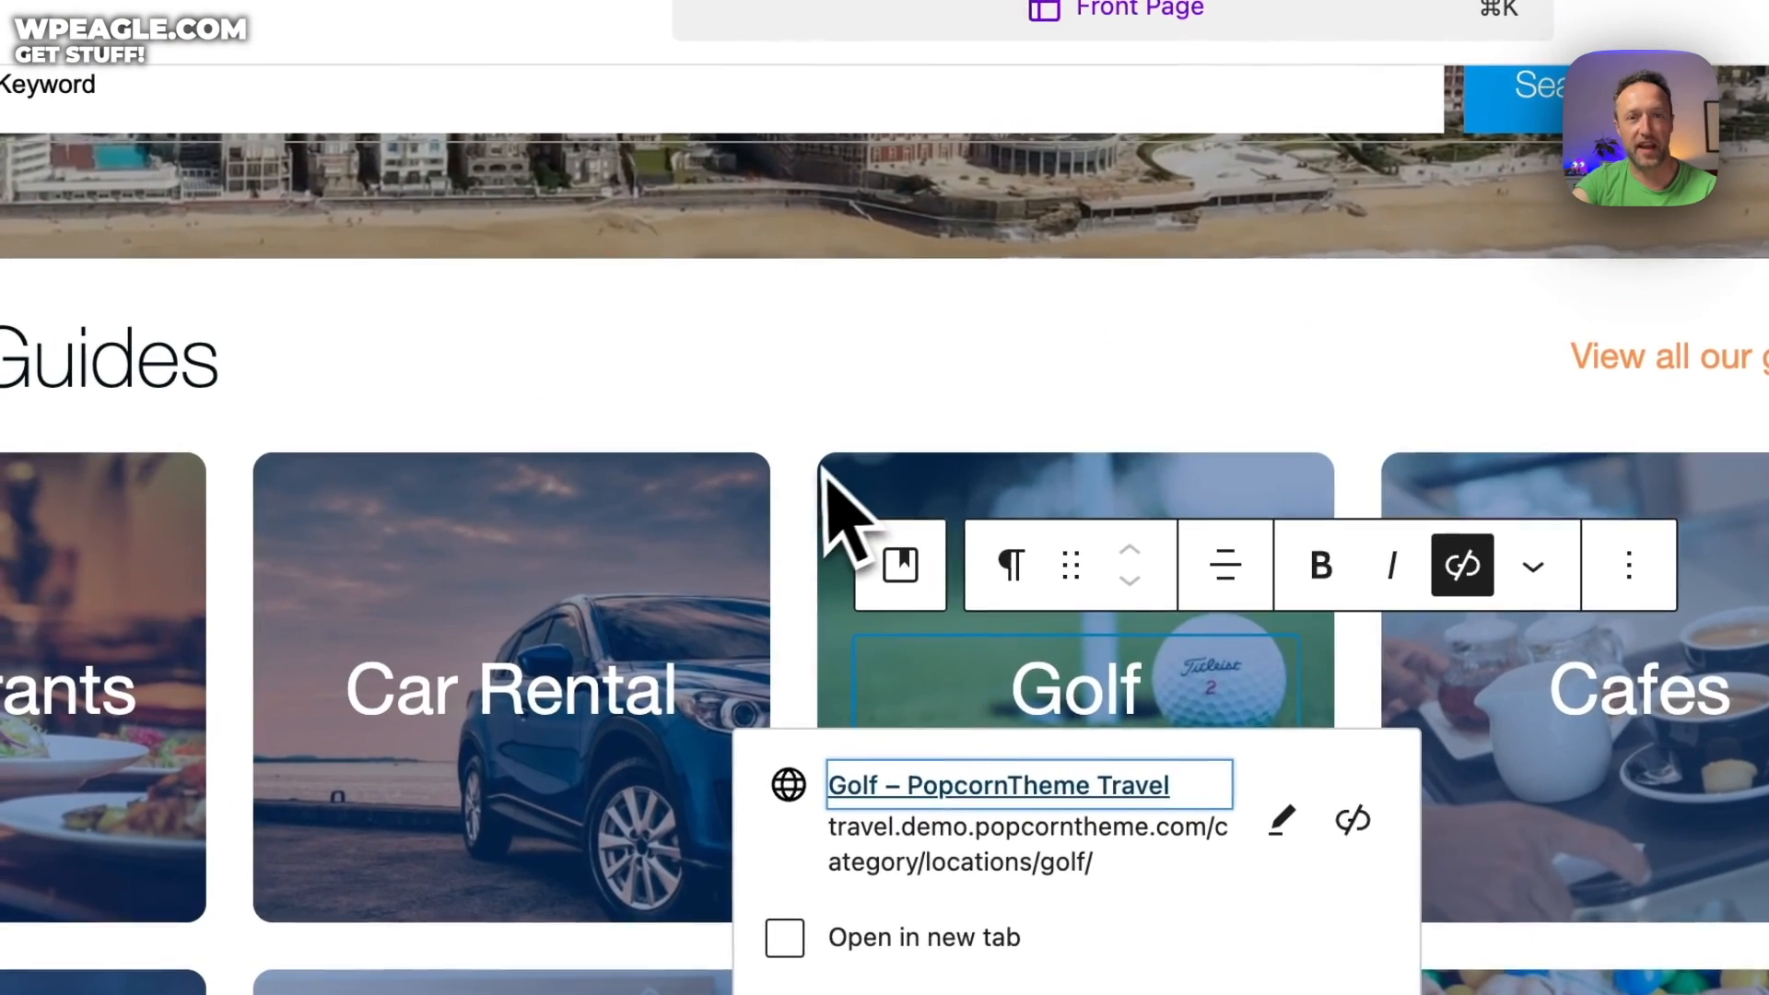
pyautogui.click(655, 464)
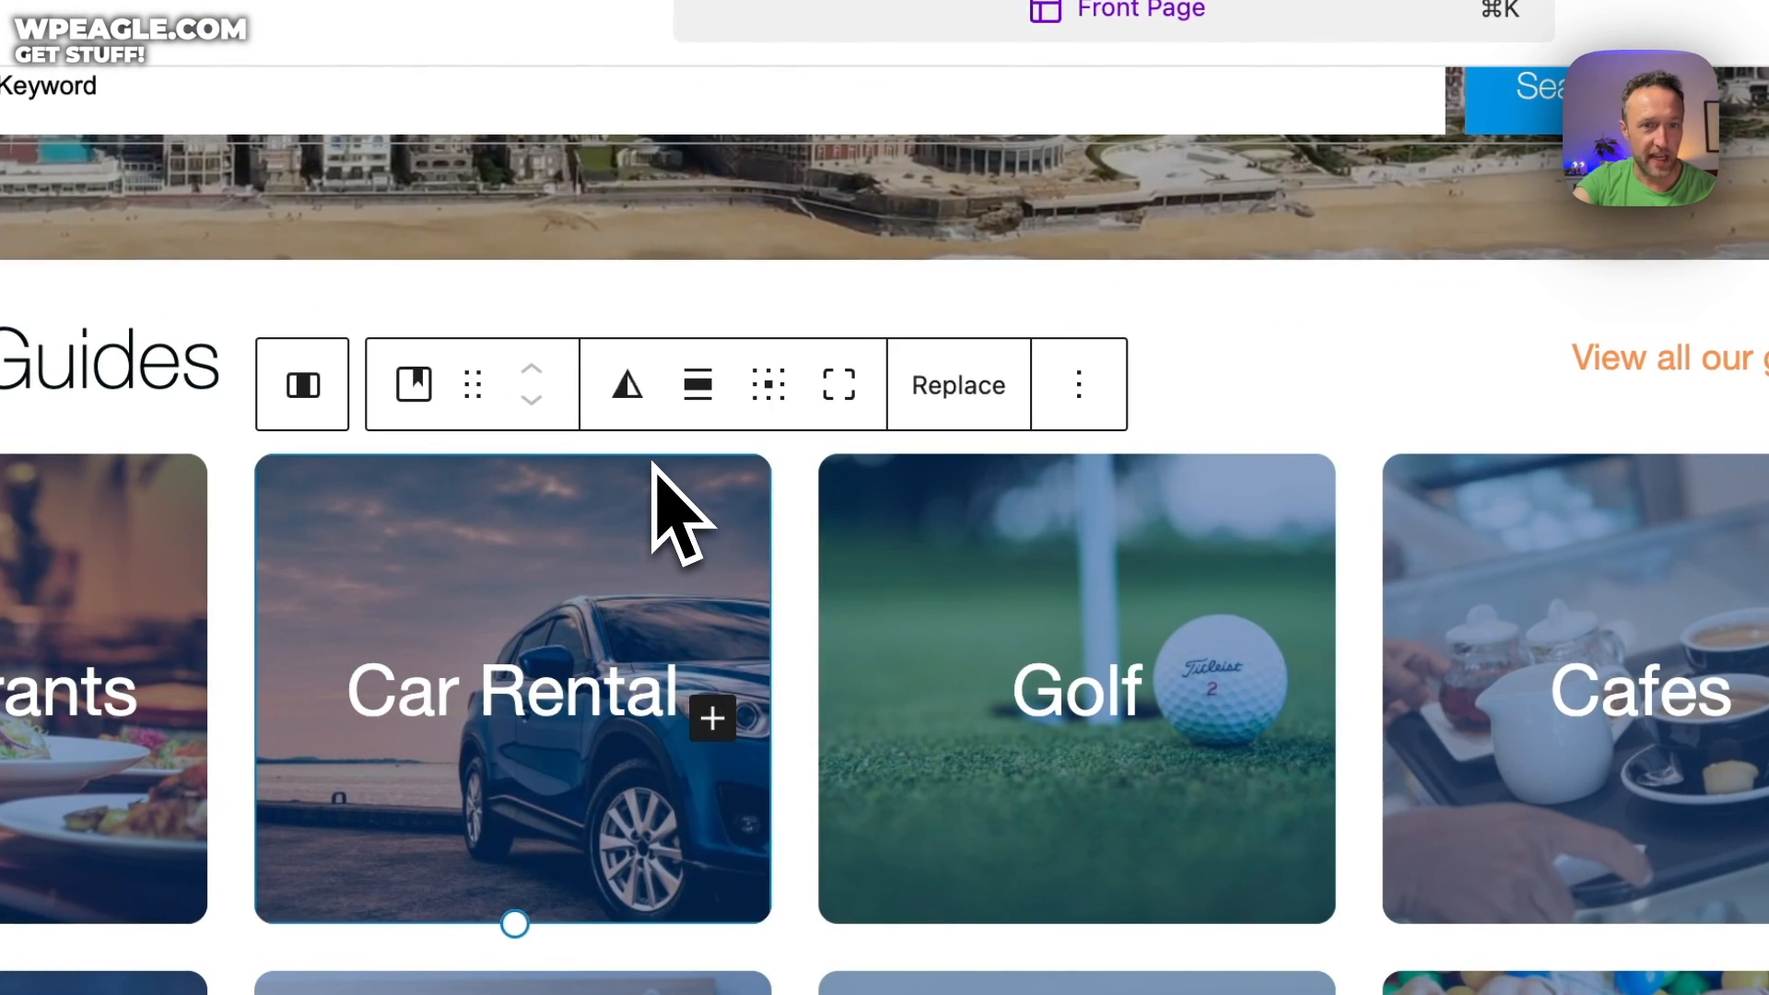
pyautogui.click(967, 391)
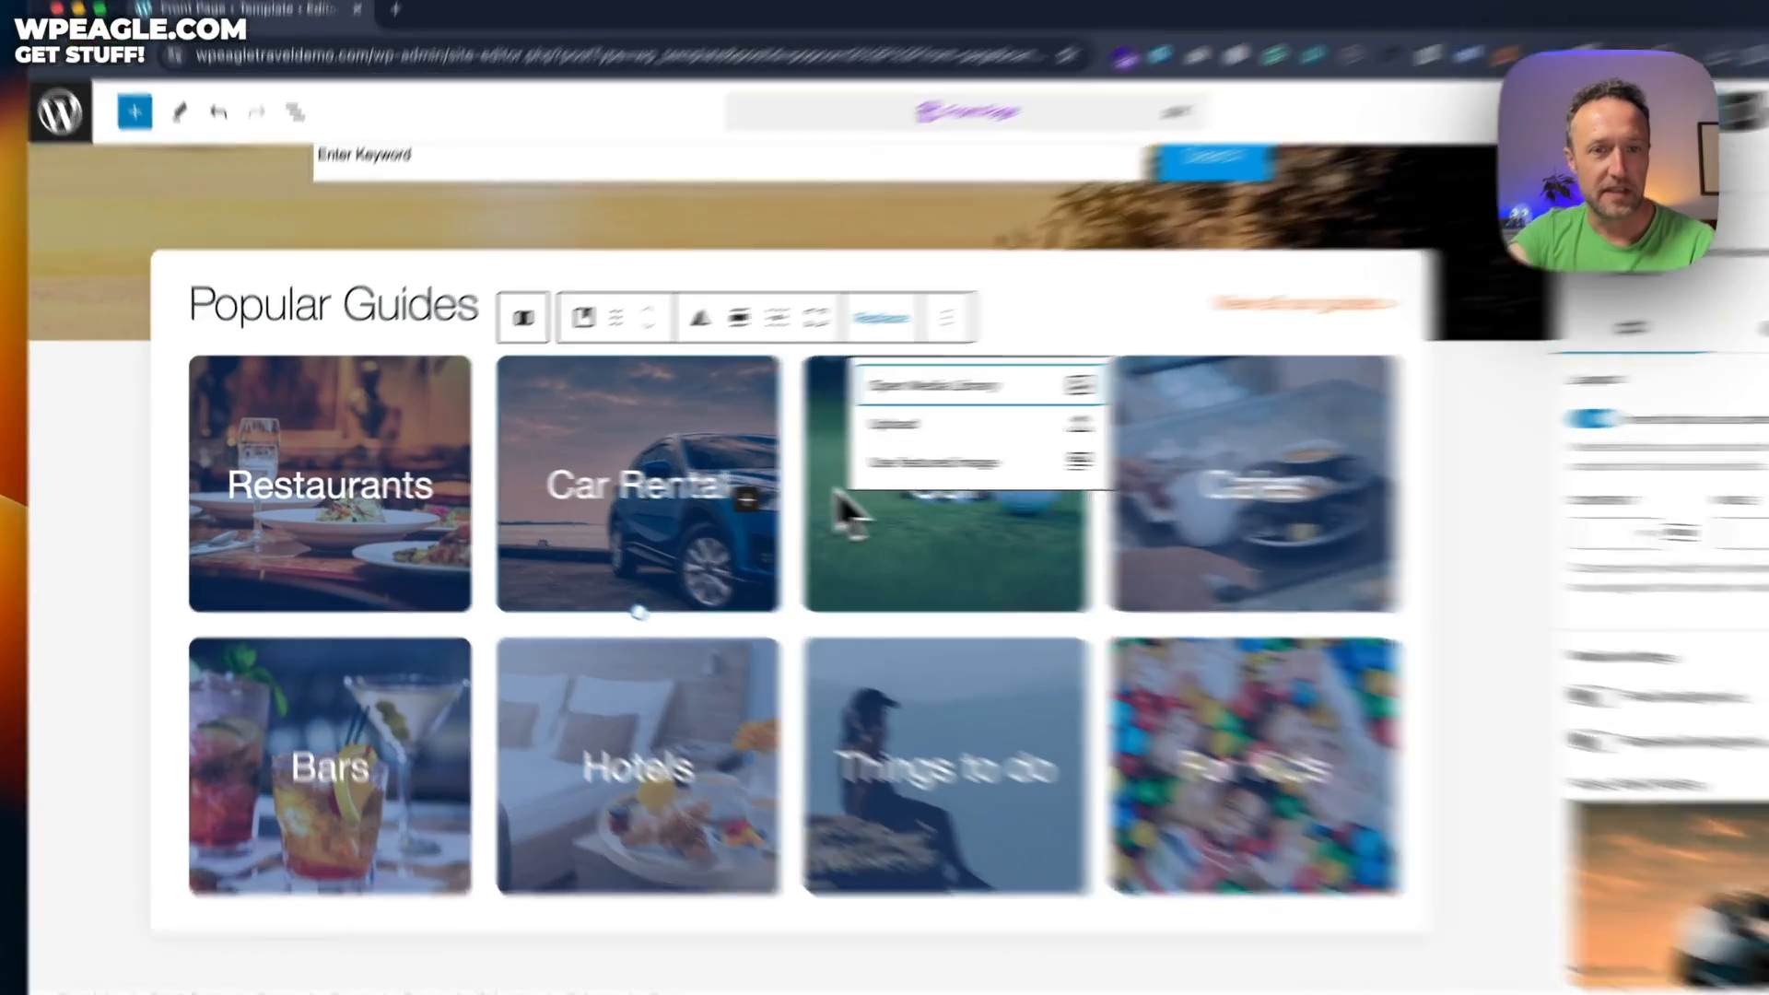
pyautogui.click(829, 507)
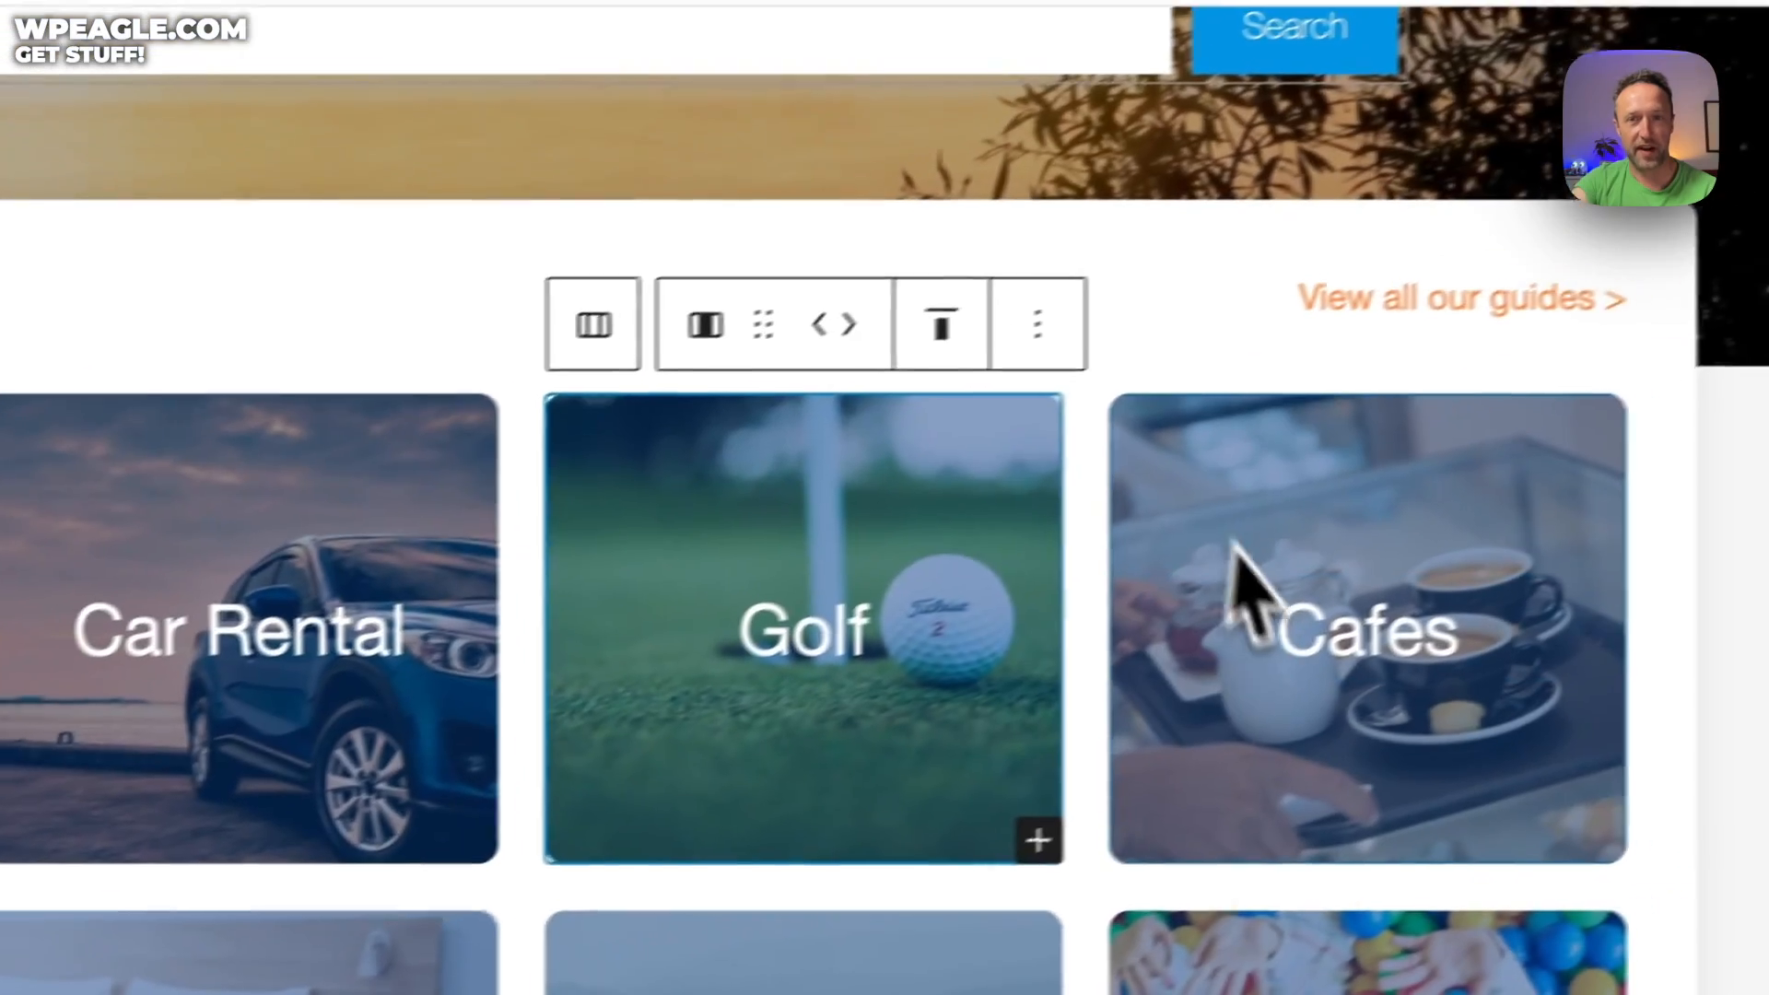
pyautogui.click(1233, 543)
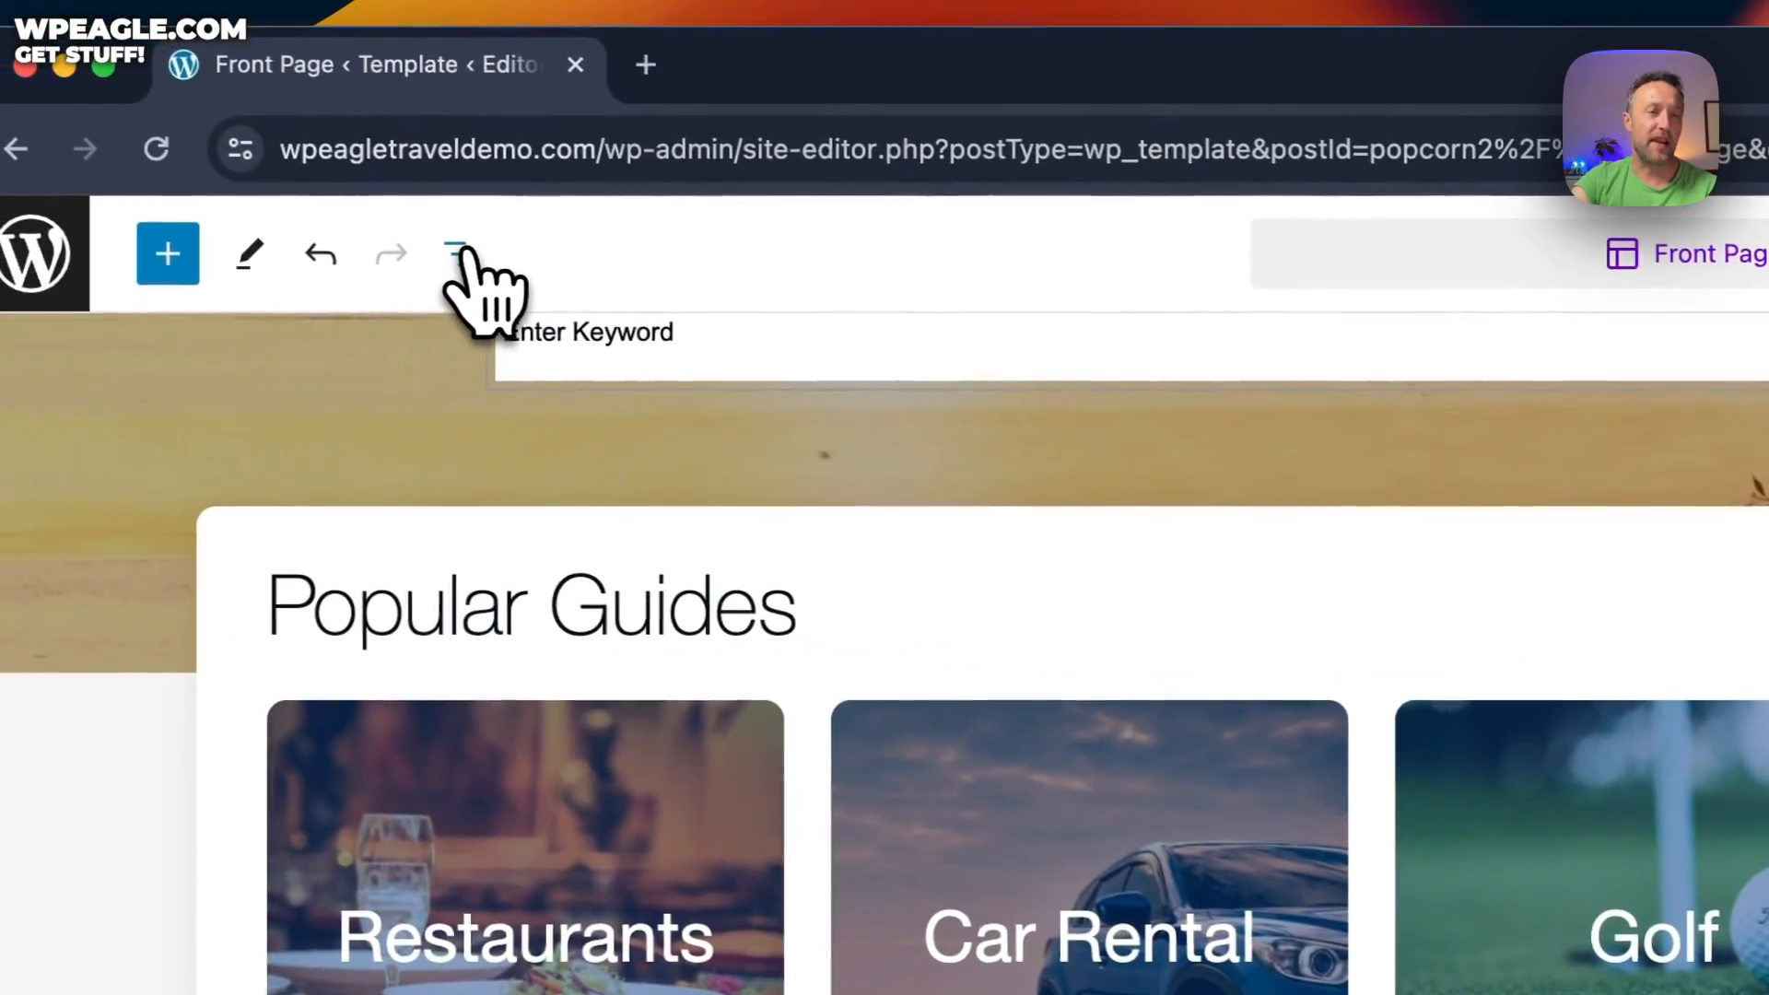
# Delete the Cafes column from the top row of Popular Guides using List View
pyautogui.click(457, 254)
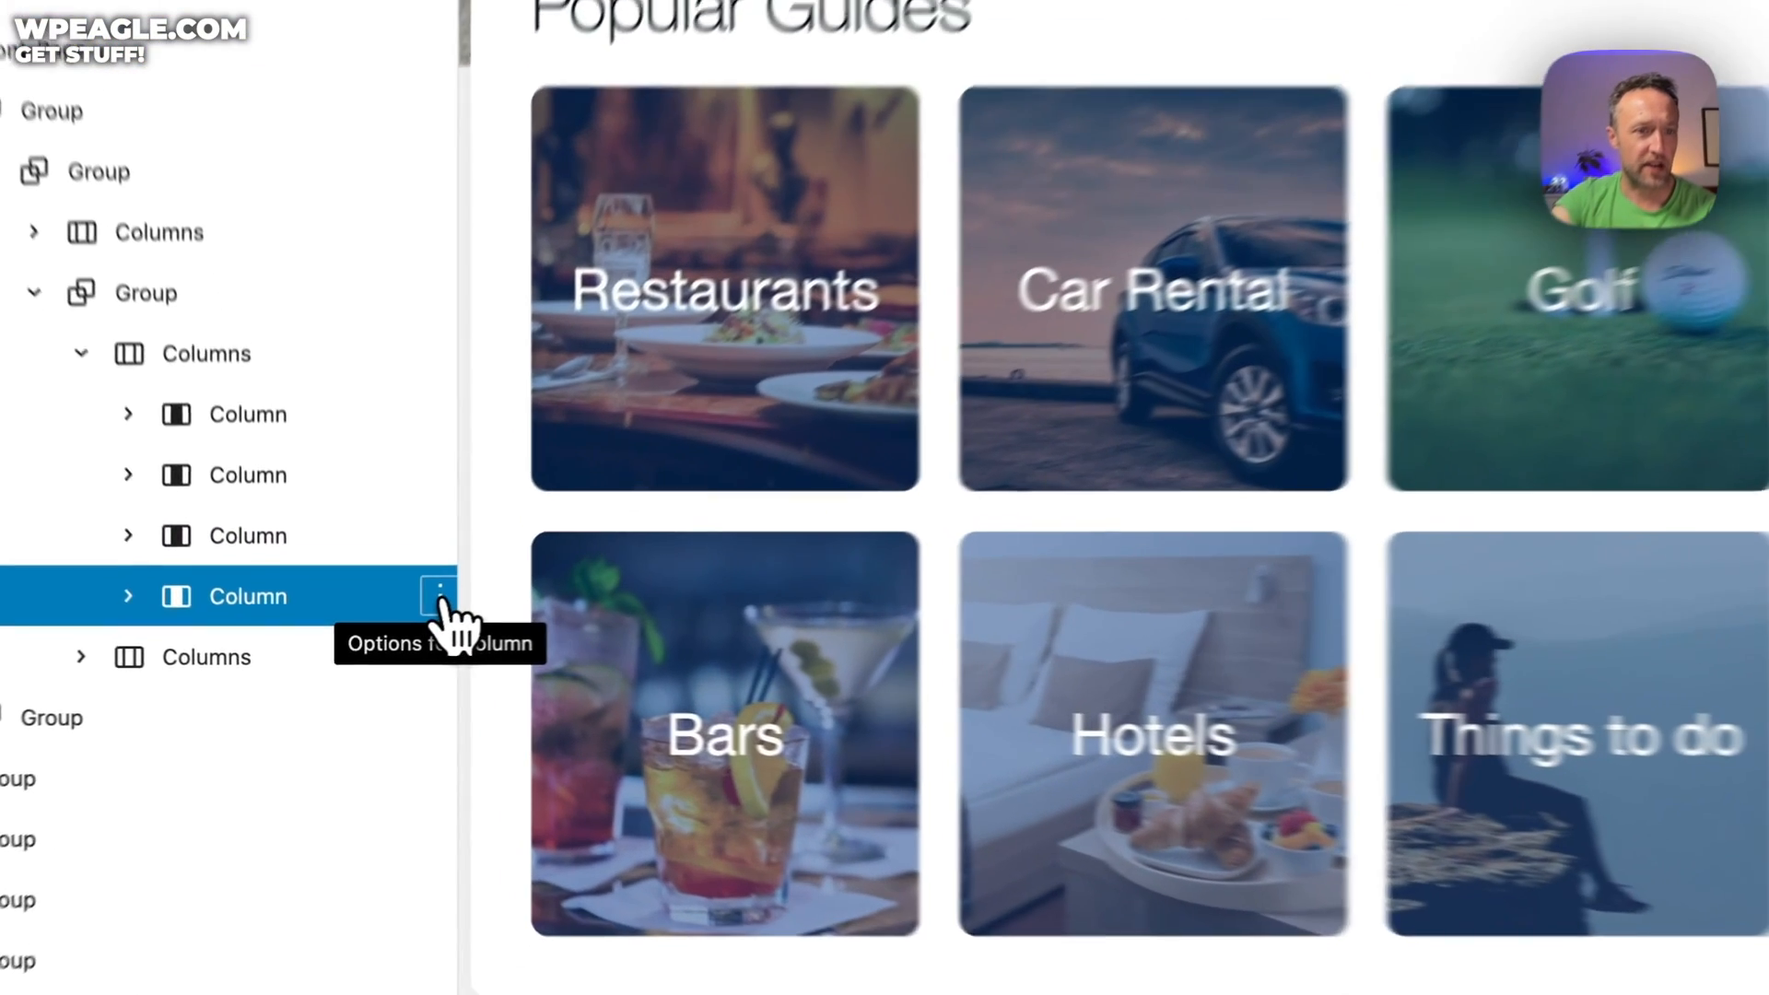
pyautogui.click(380, 629)
pyautogui.click(607, 497)
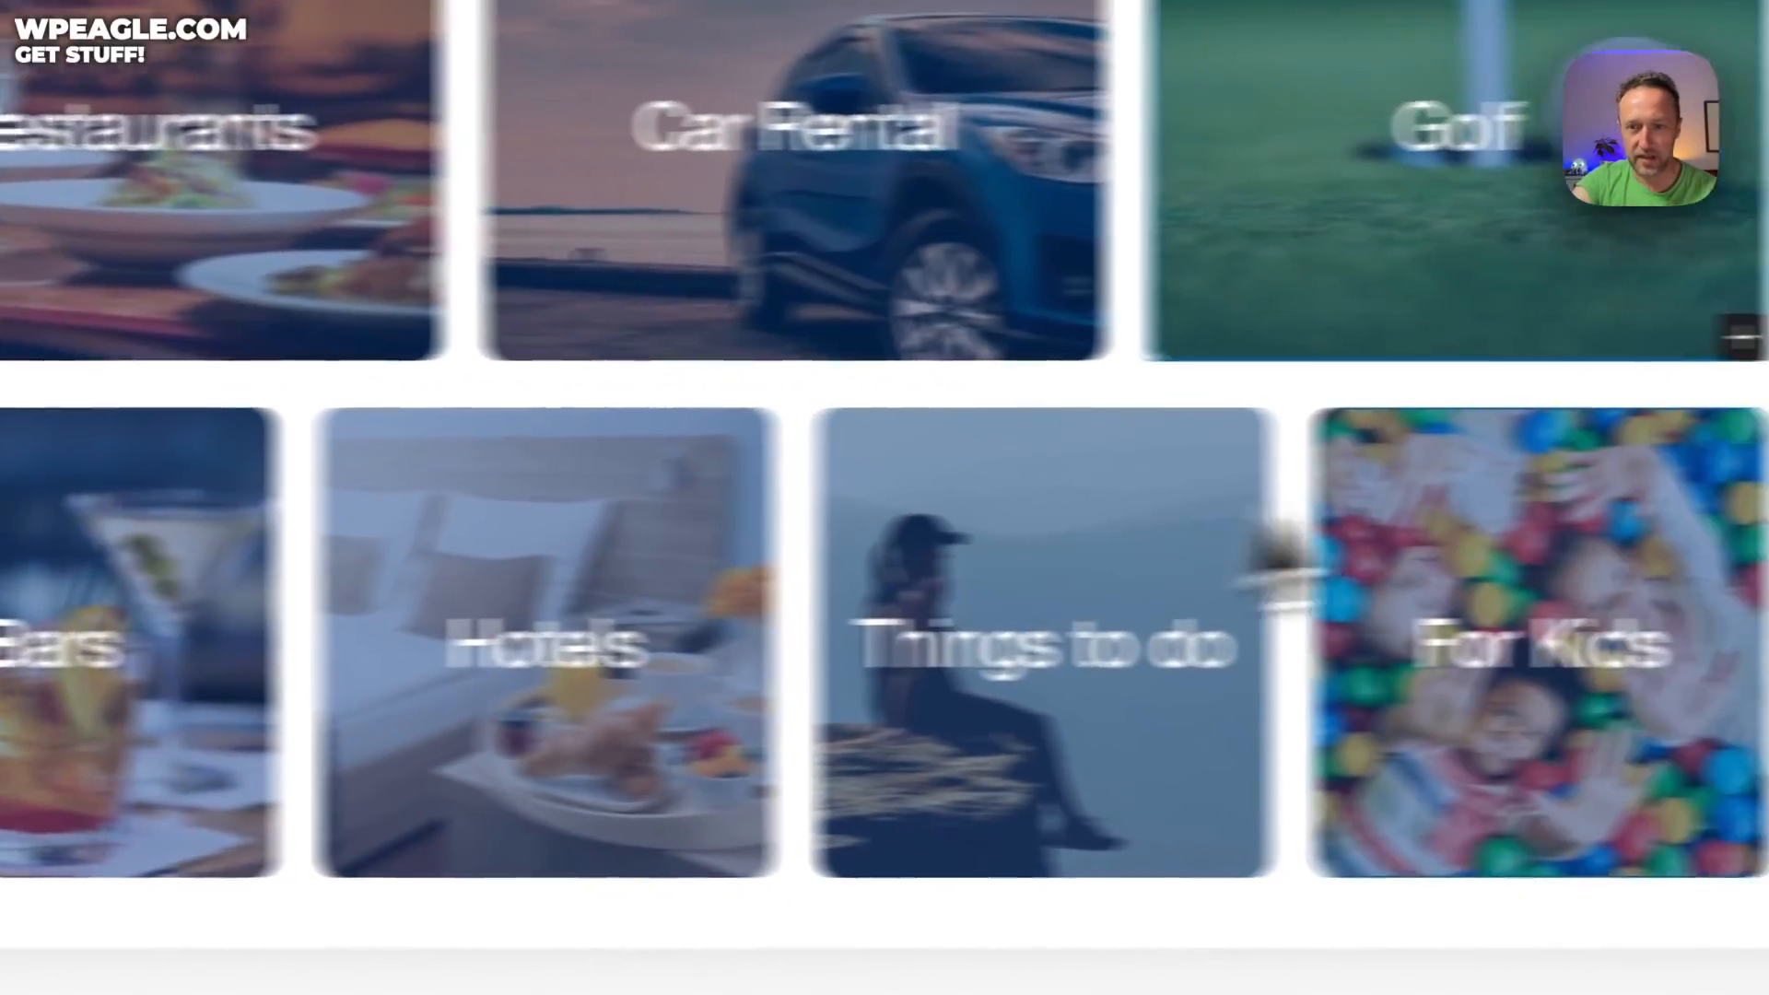
# Delete the last column of the second Popular Guides row
pyautogui.click(1732, 597)
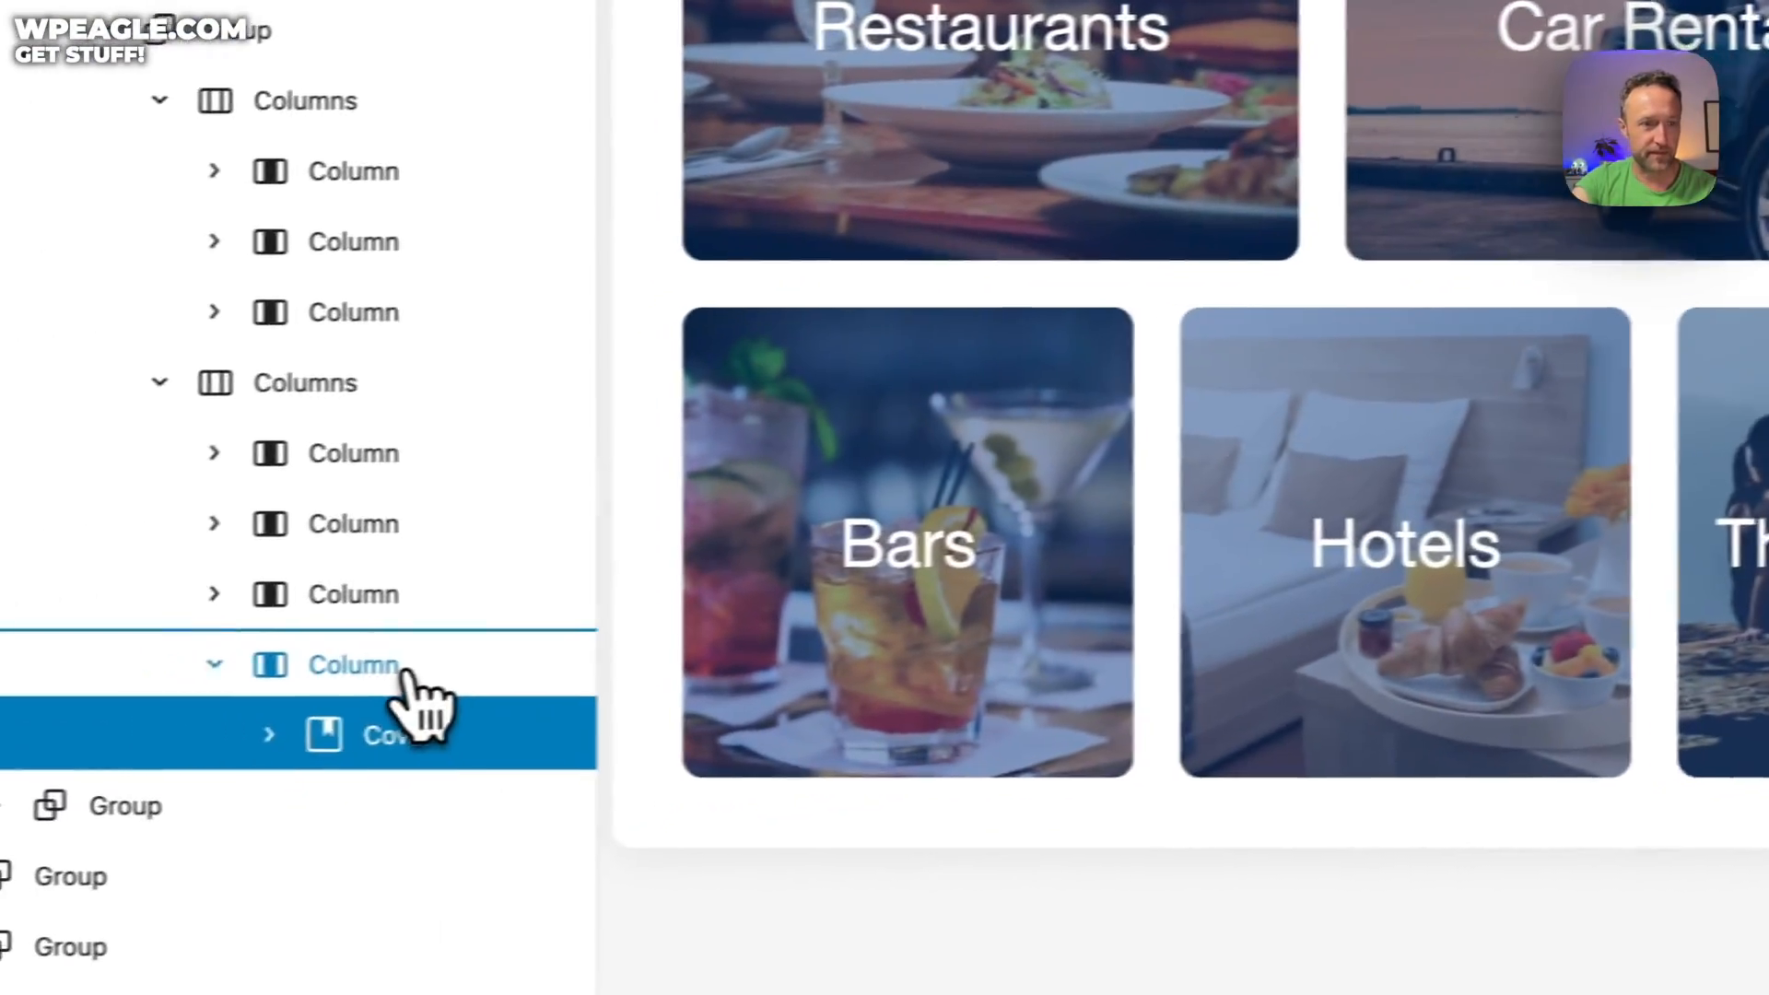
pyautogui.click(446, 668)
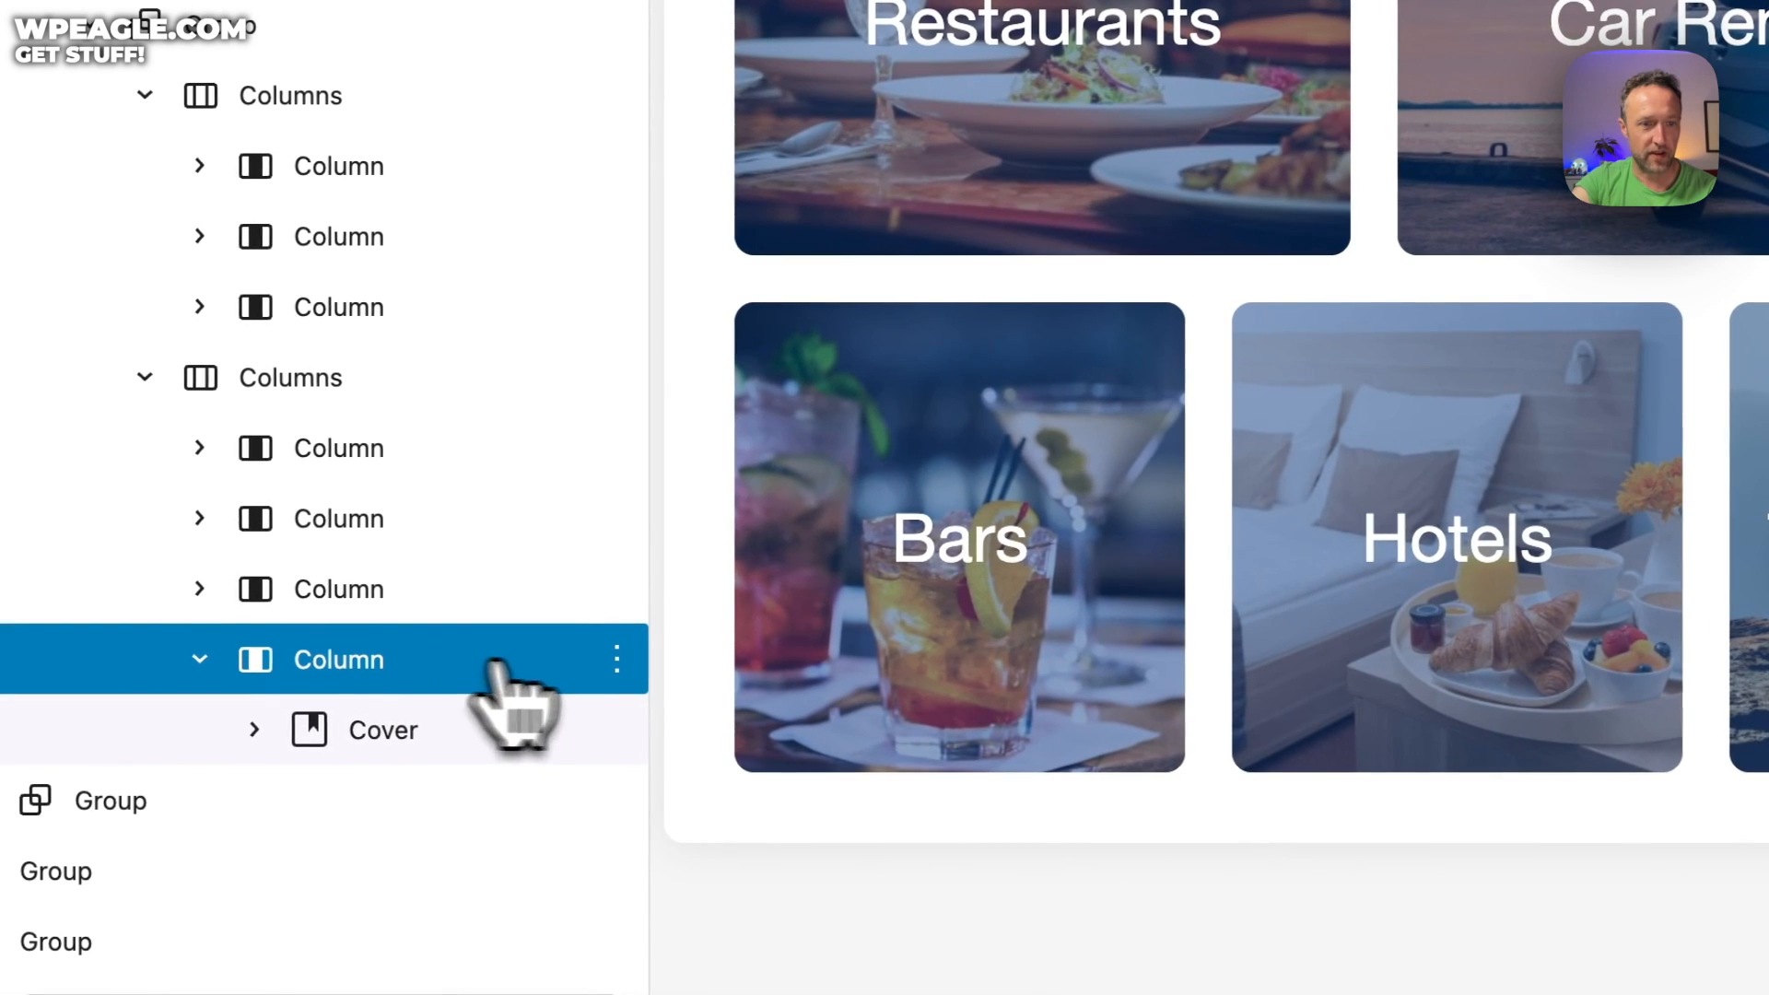
pyautogui.click(616, 656)
pyautogui.click(740, 562)
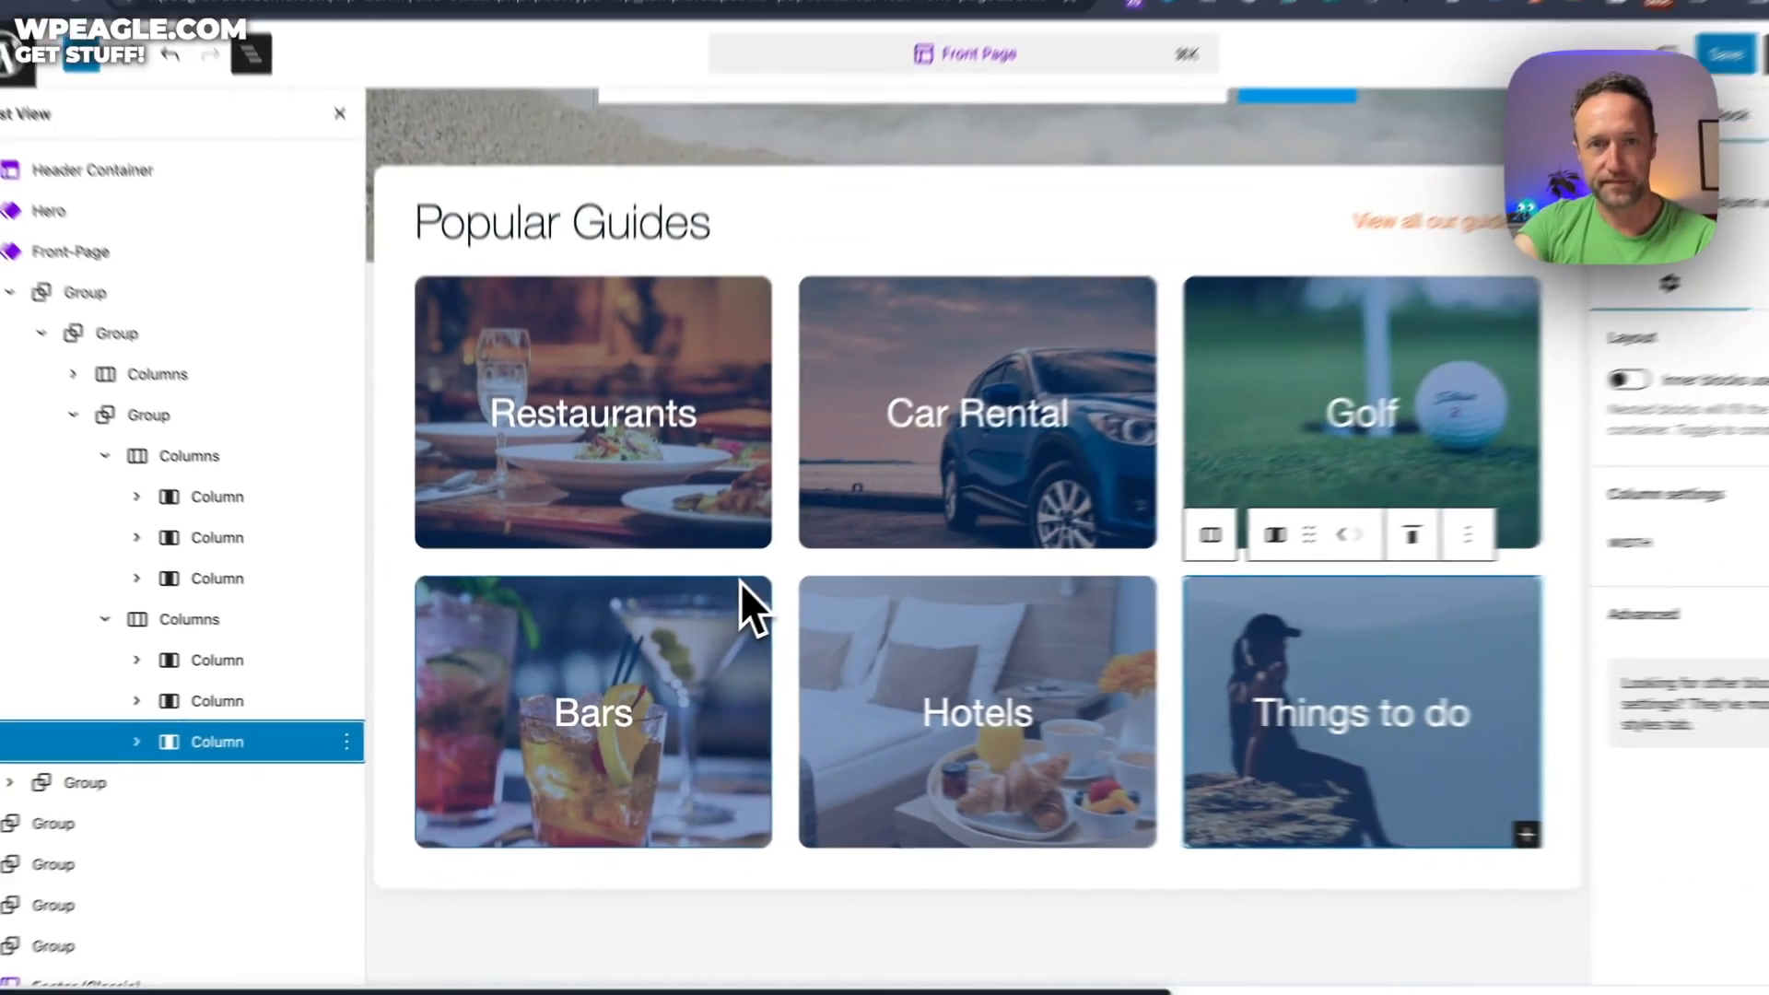
pyautogui.scroll(8, 740, 581)
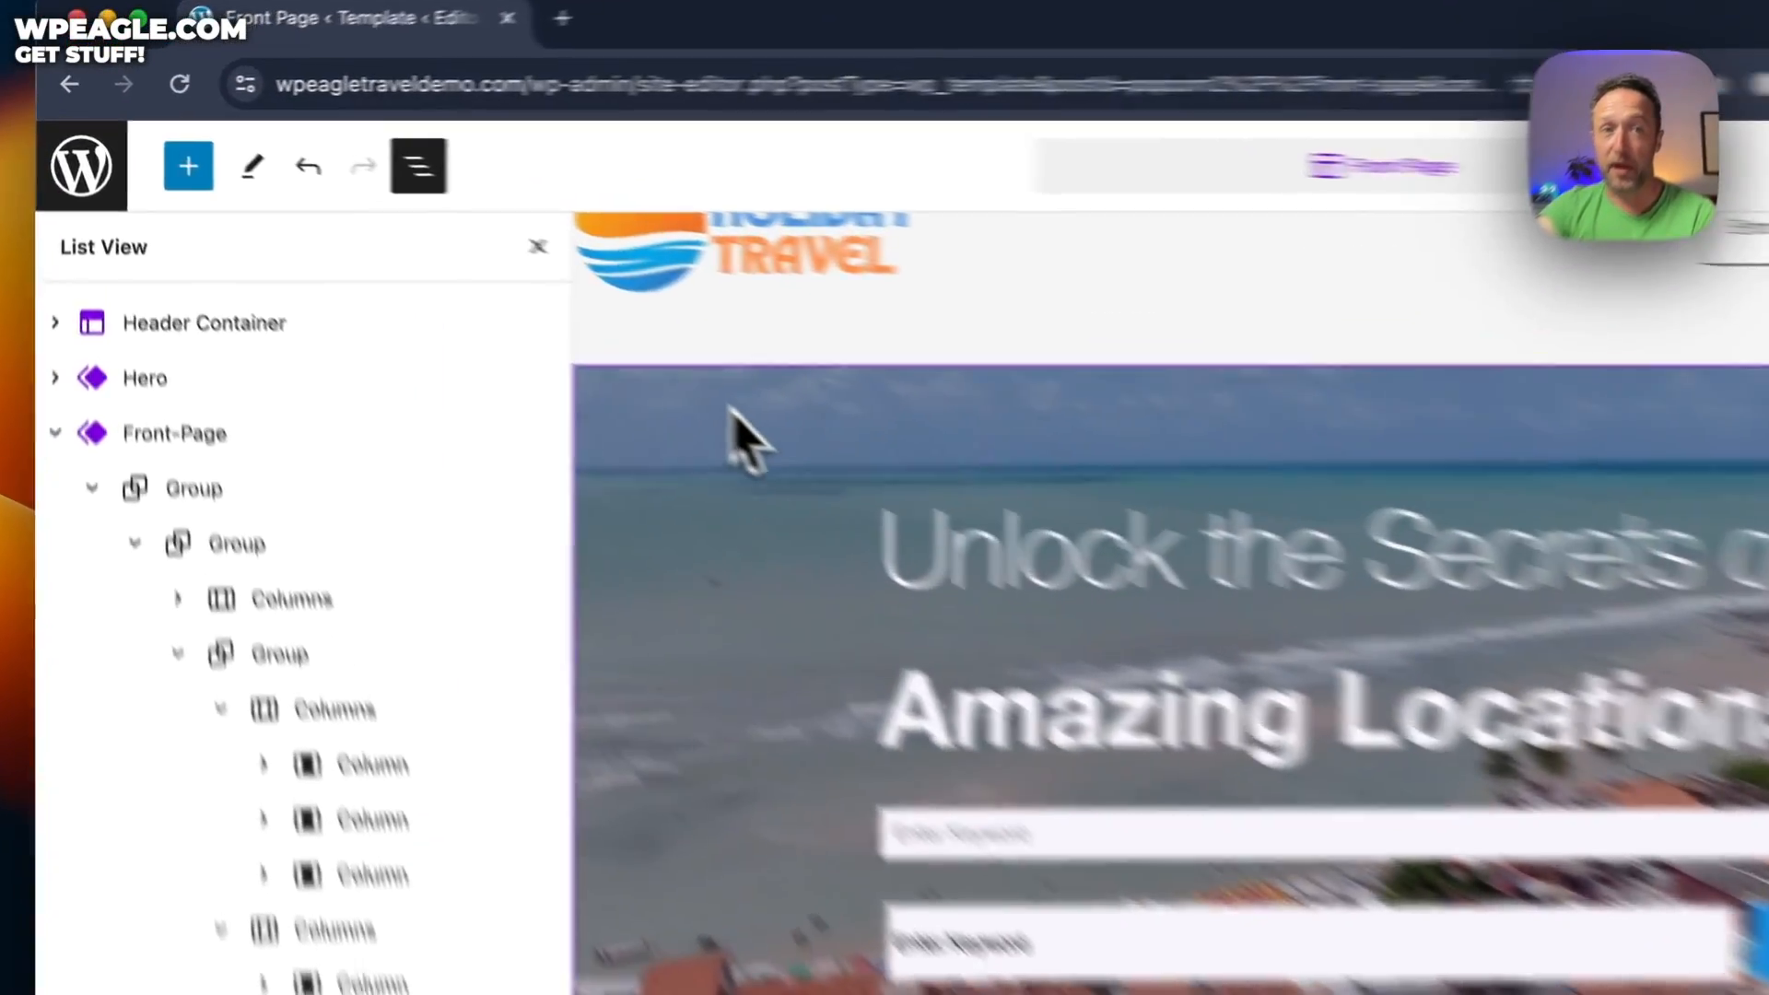
pyautogui.click(507, 315)
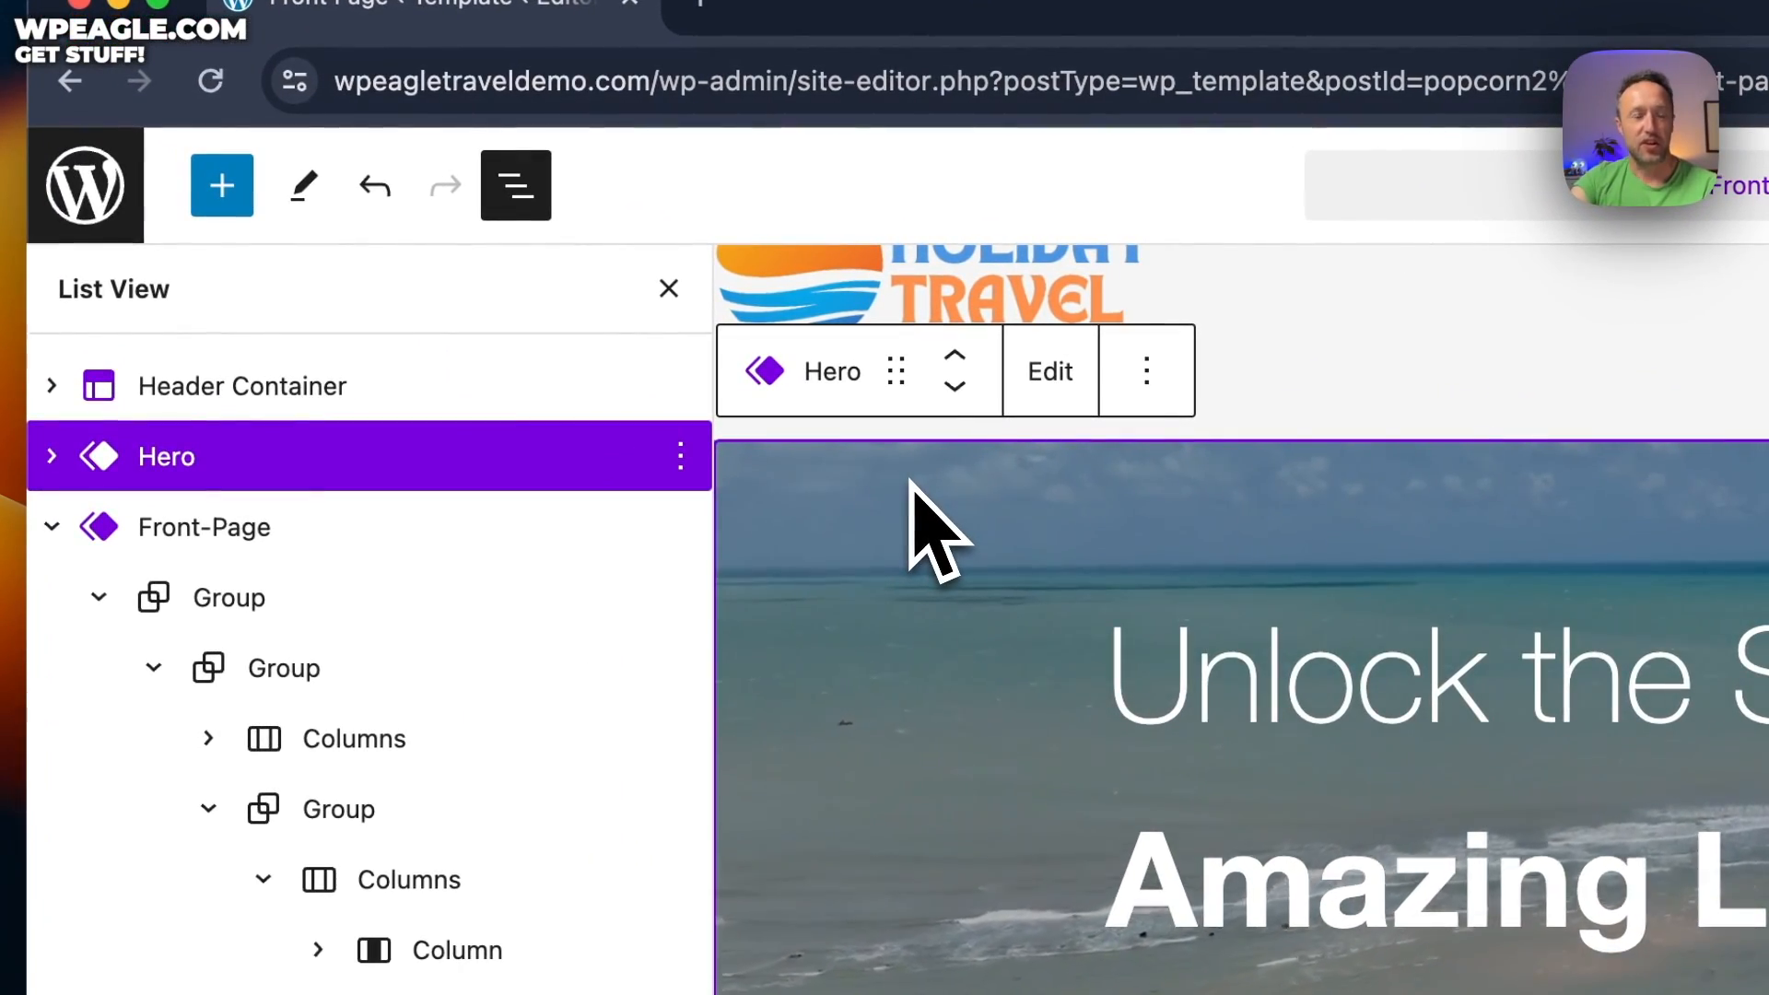
pyautogui.click(831, 476)
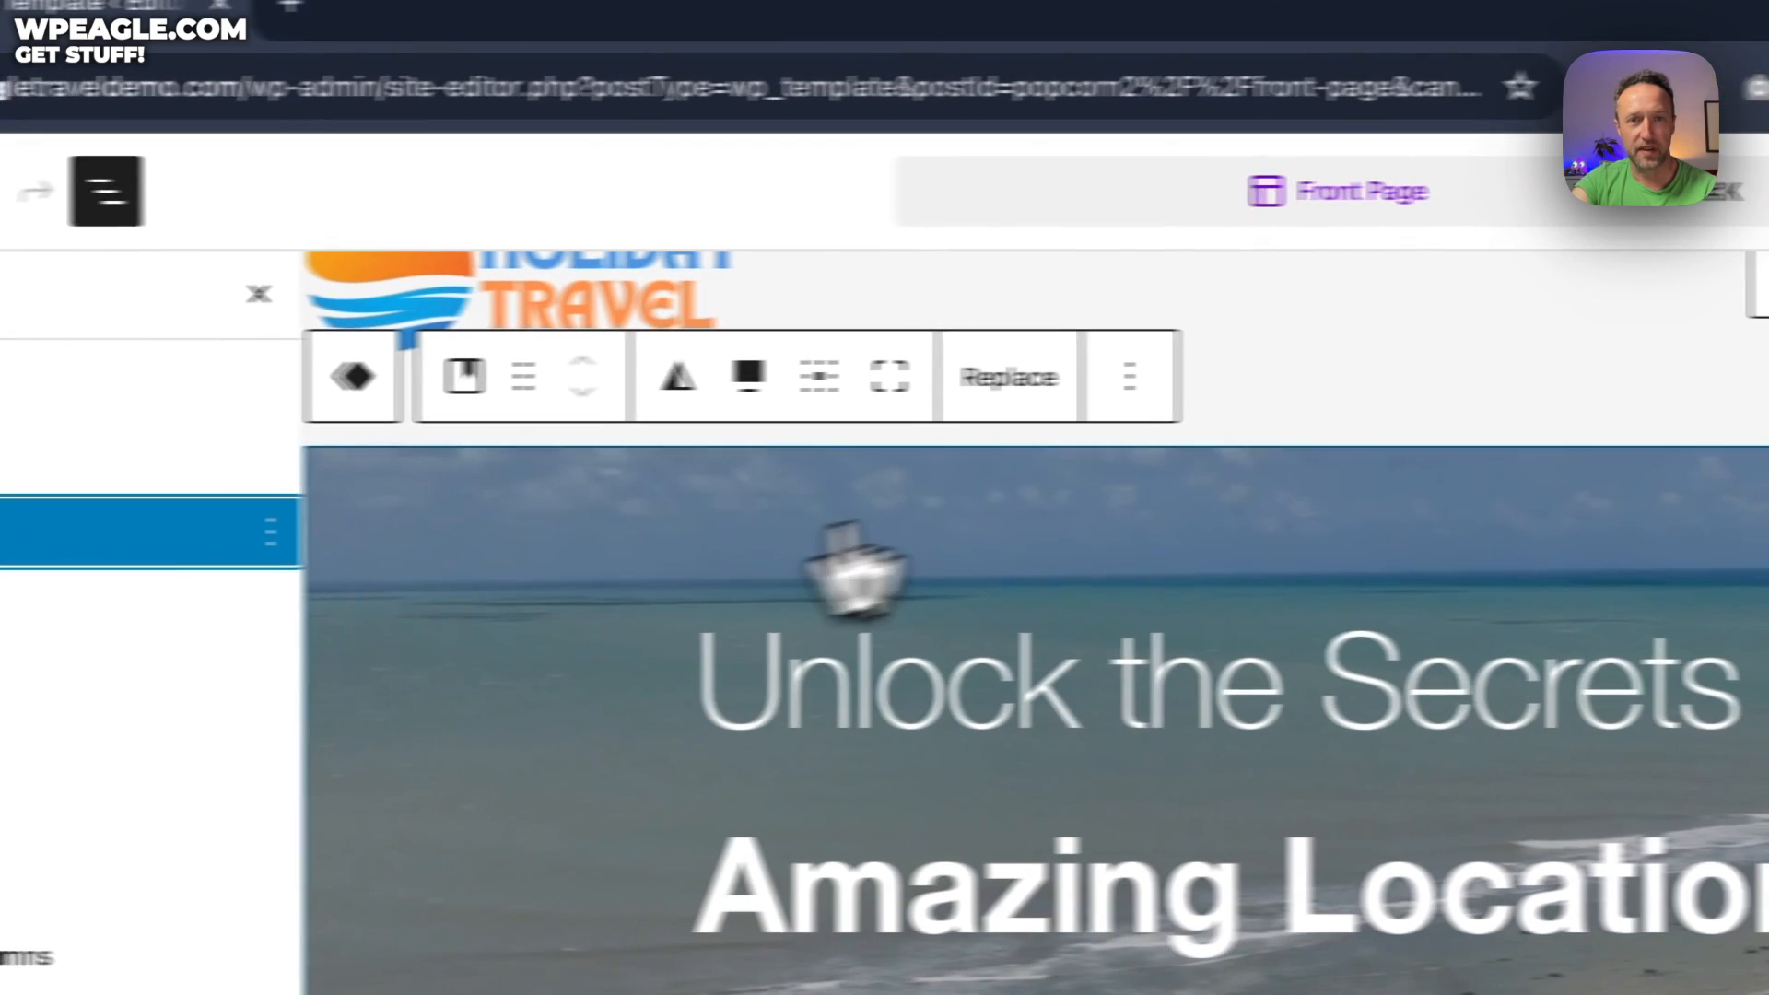
pyautogui.click(1426, 378)
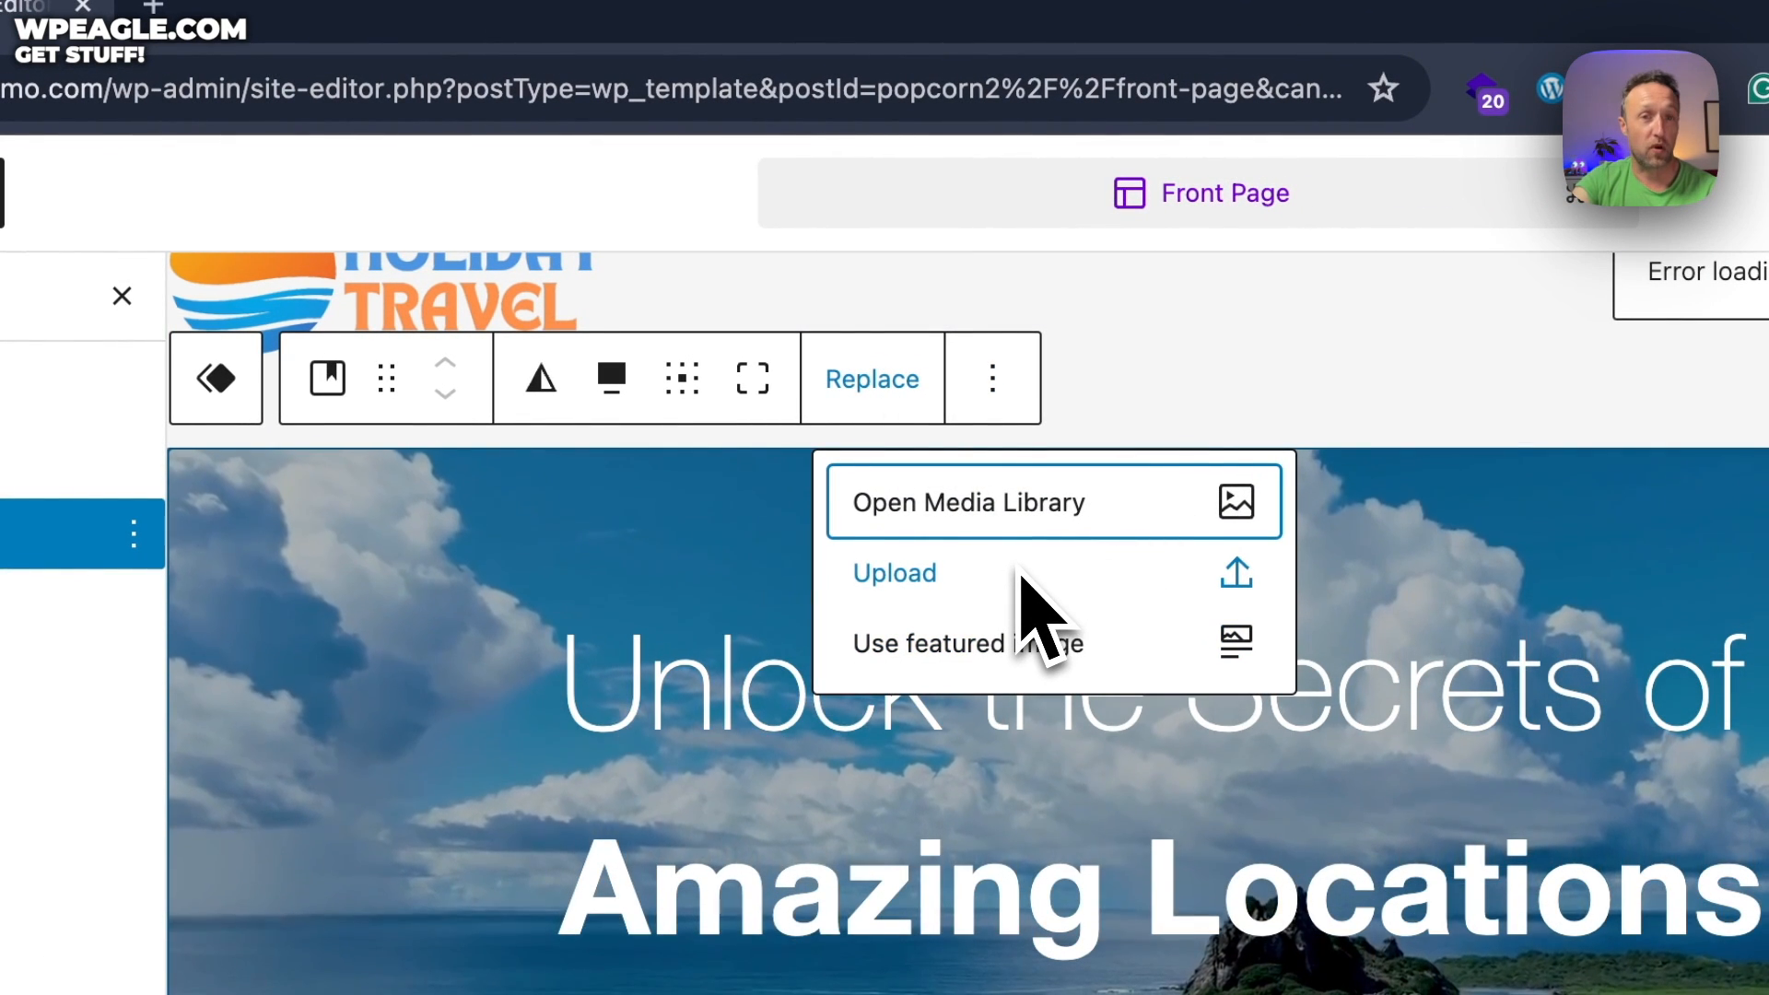
pyautogui.click(479, 663)
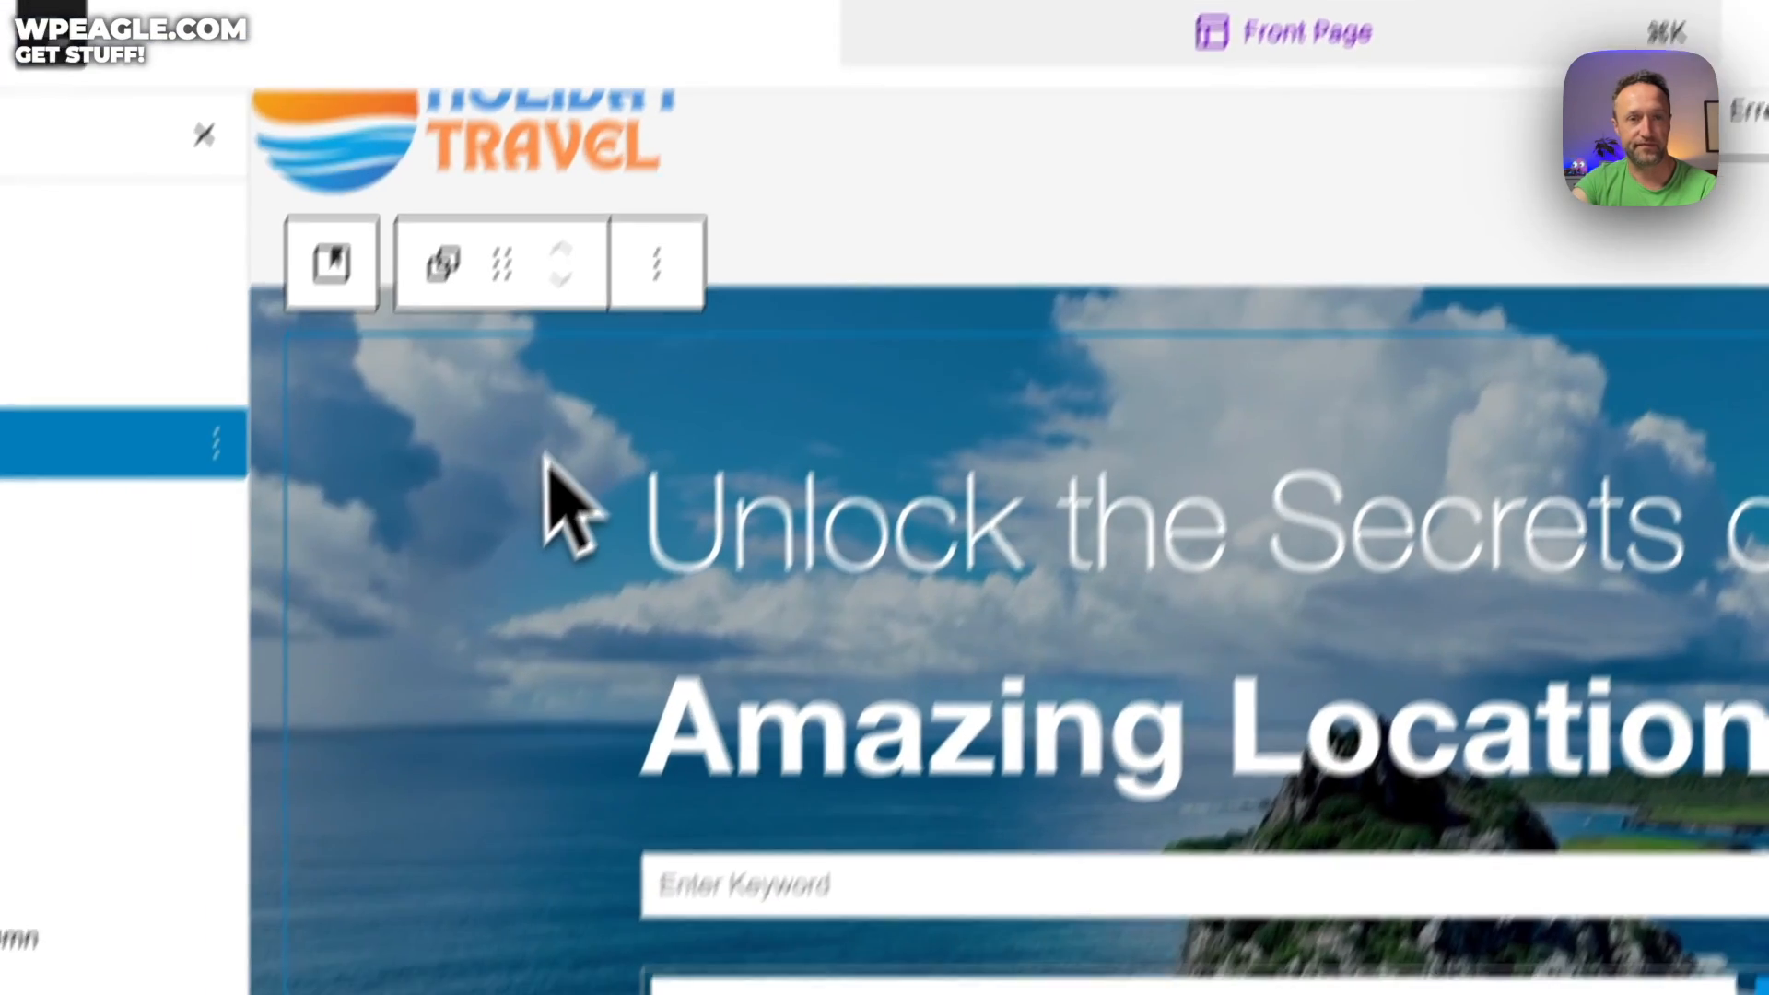
pyautogui.scroll(-15, 571, 414)
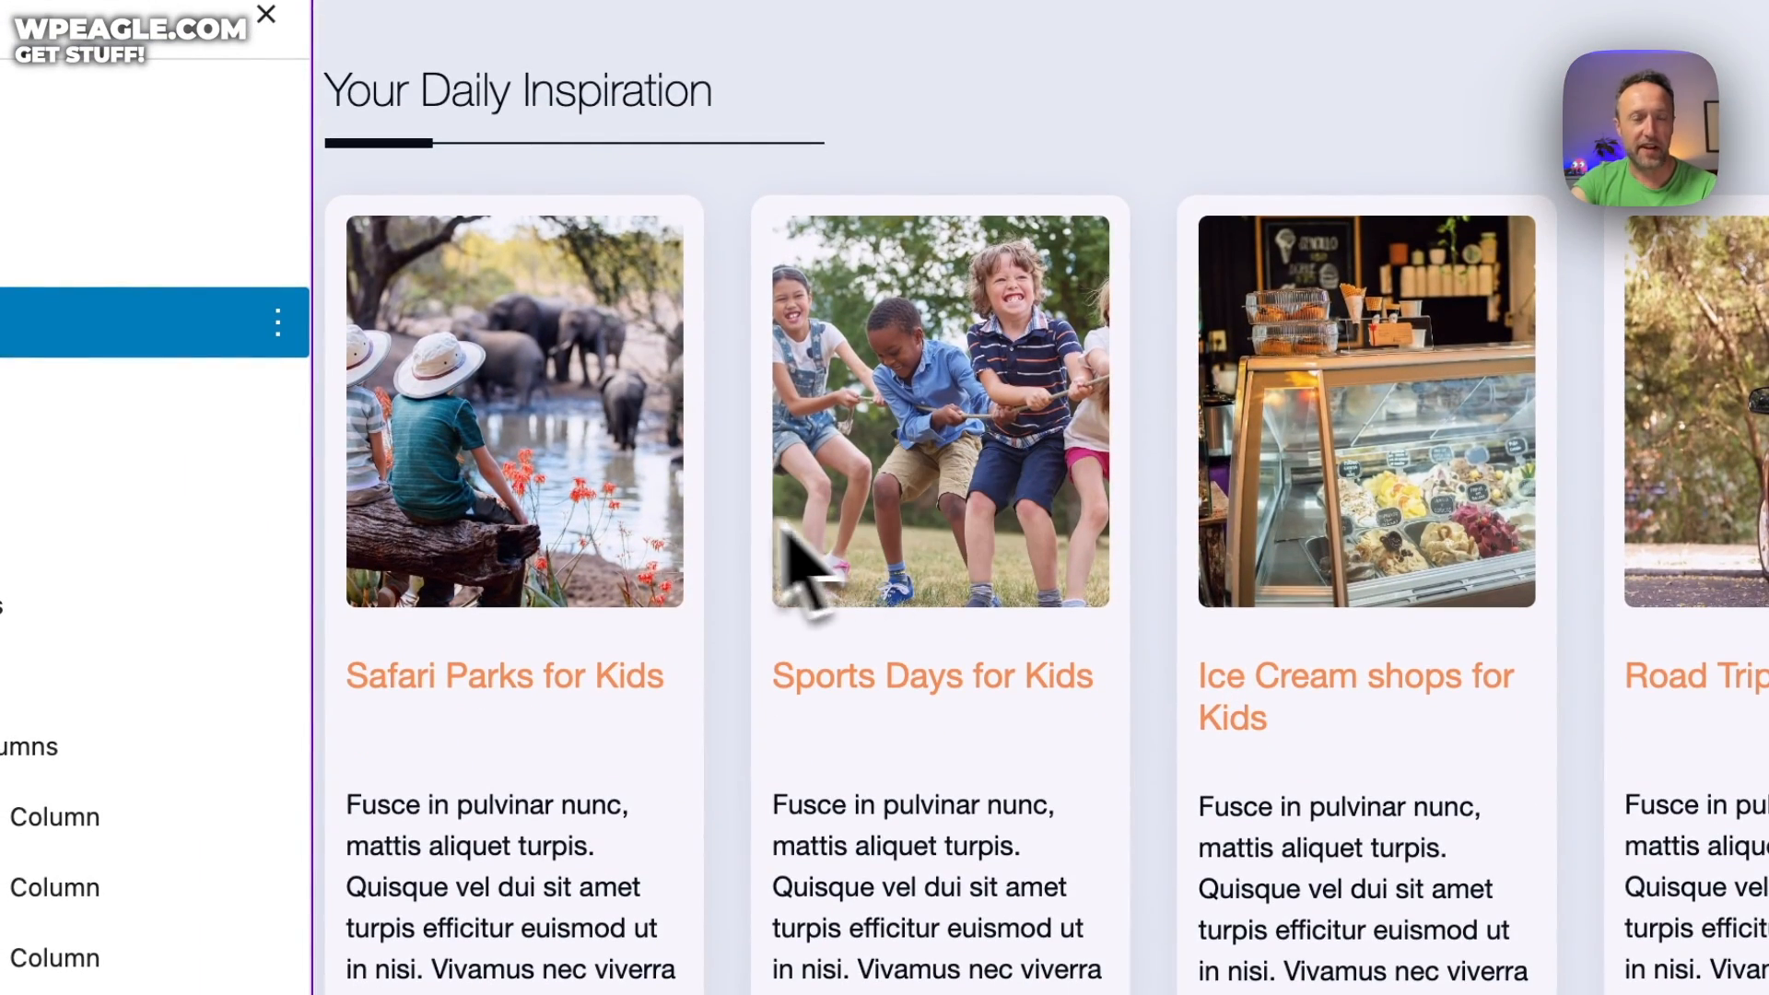
# Select the Query Loop inside Latest posts (6) and show its Categories filter set to For Kids
pyautogui.click(660, 493)
pyautogui.click(1228, 245)
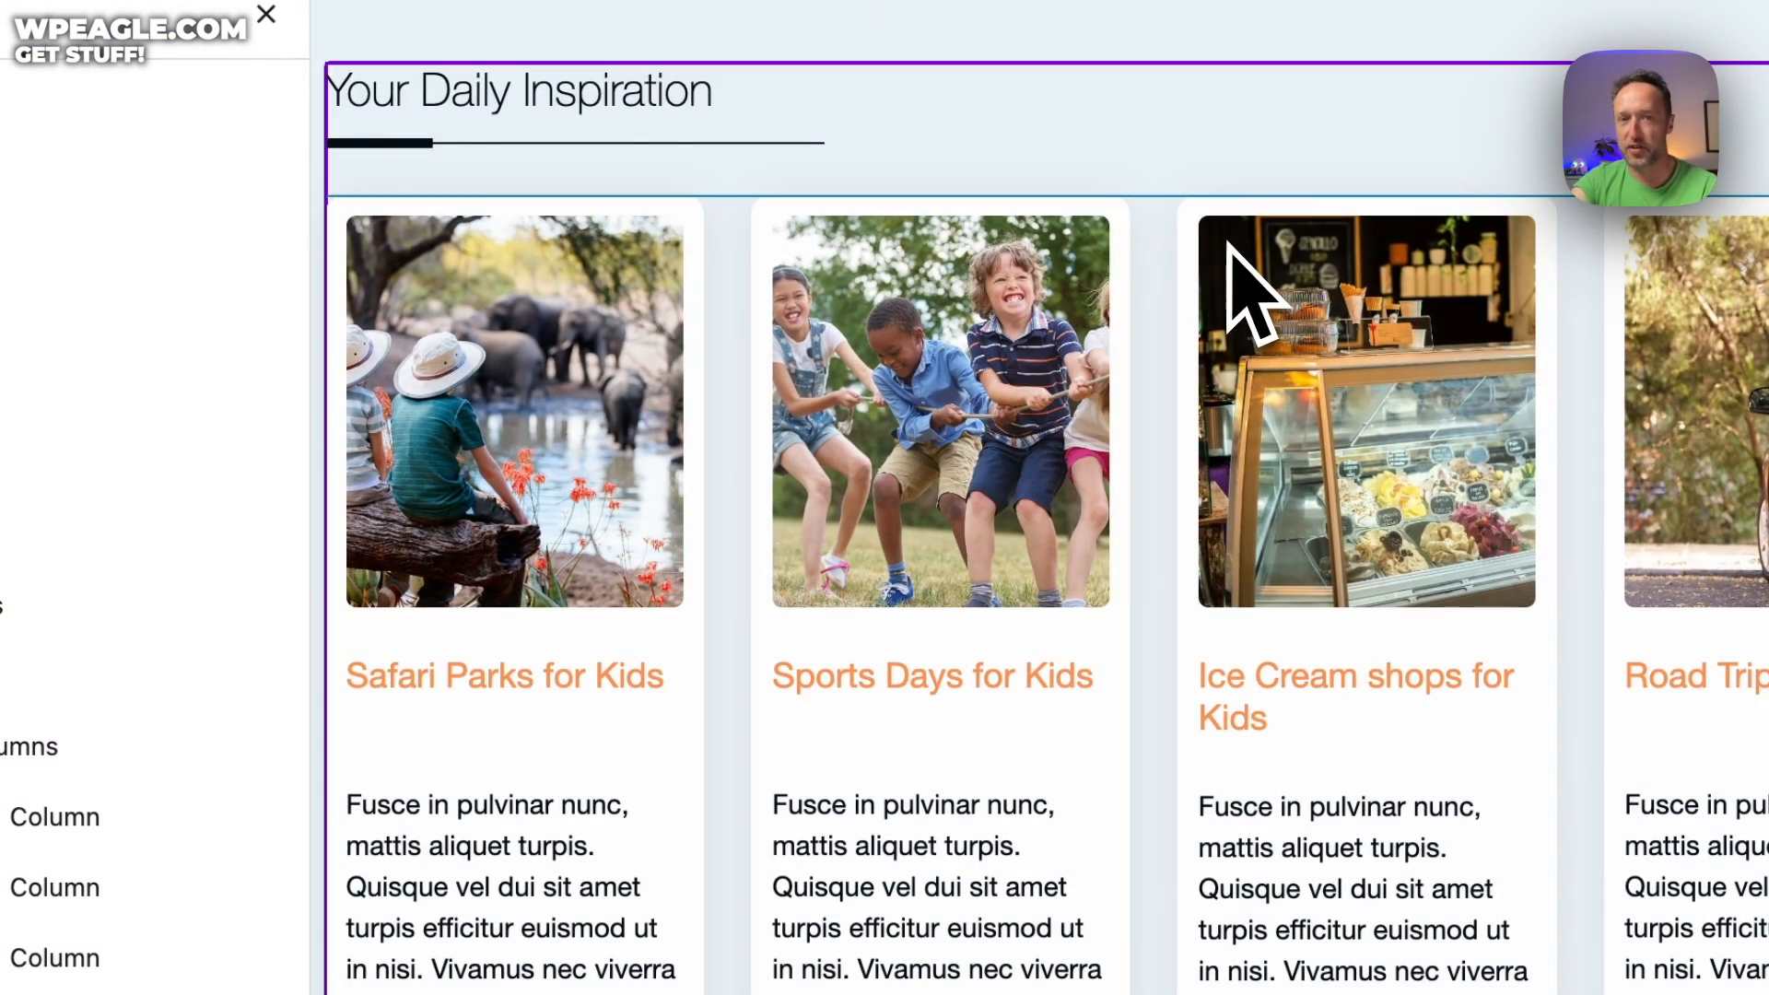
pyautogui.scroll(-3, 320, 643)
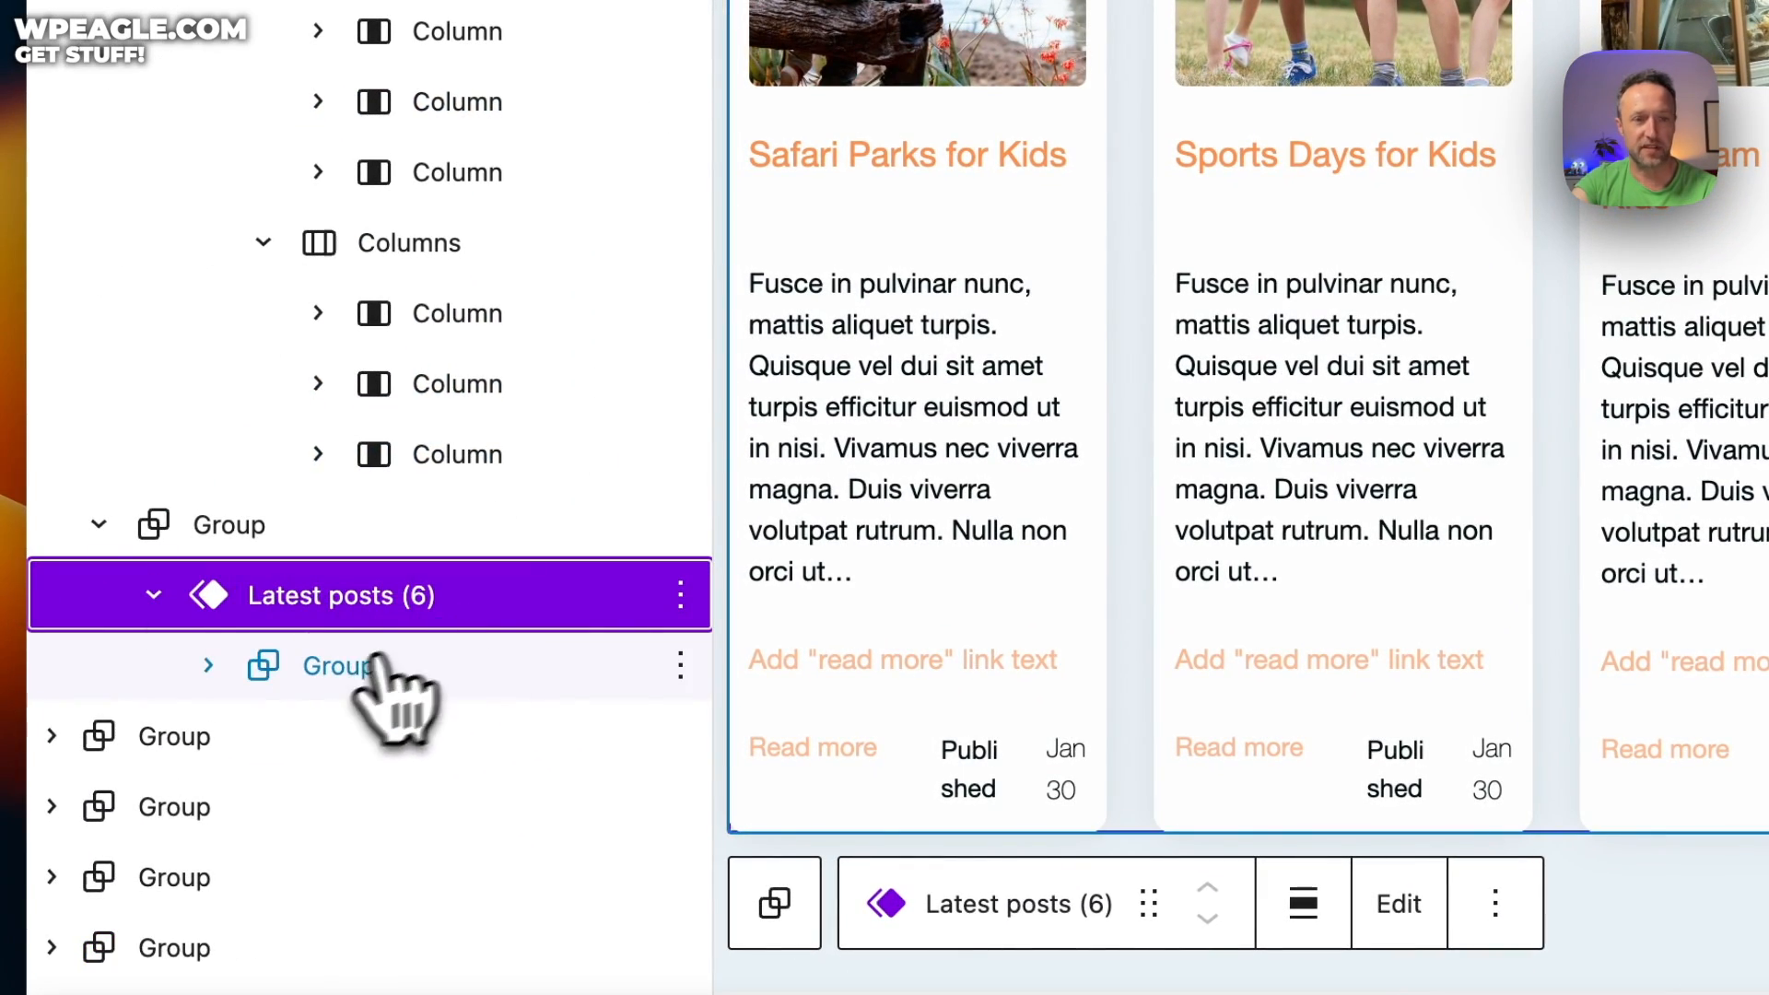
pyautogui.click(341, 668)
pyautogui.scroll(-2, 341, 668)
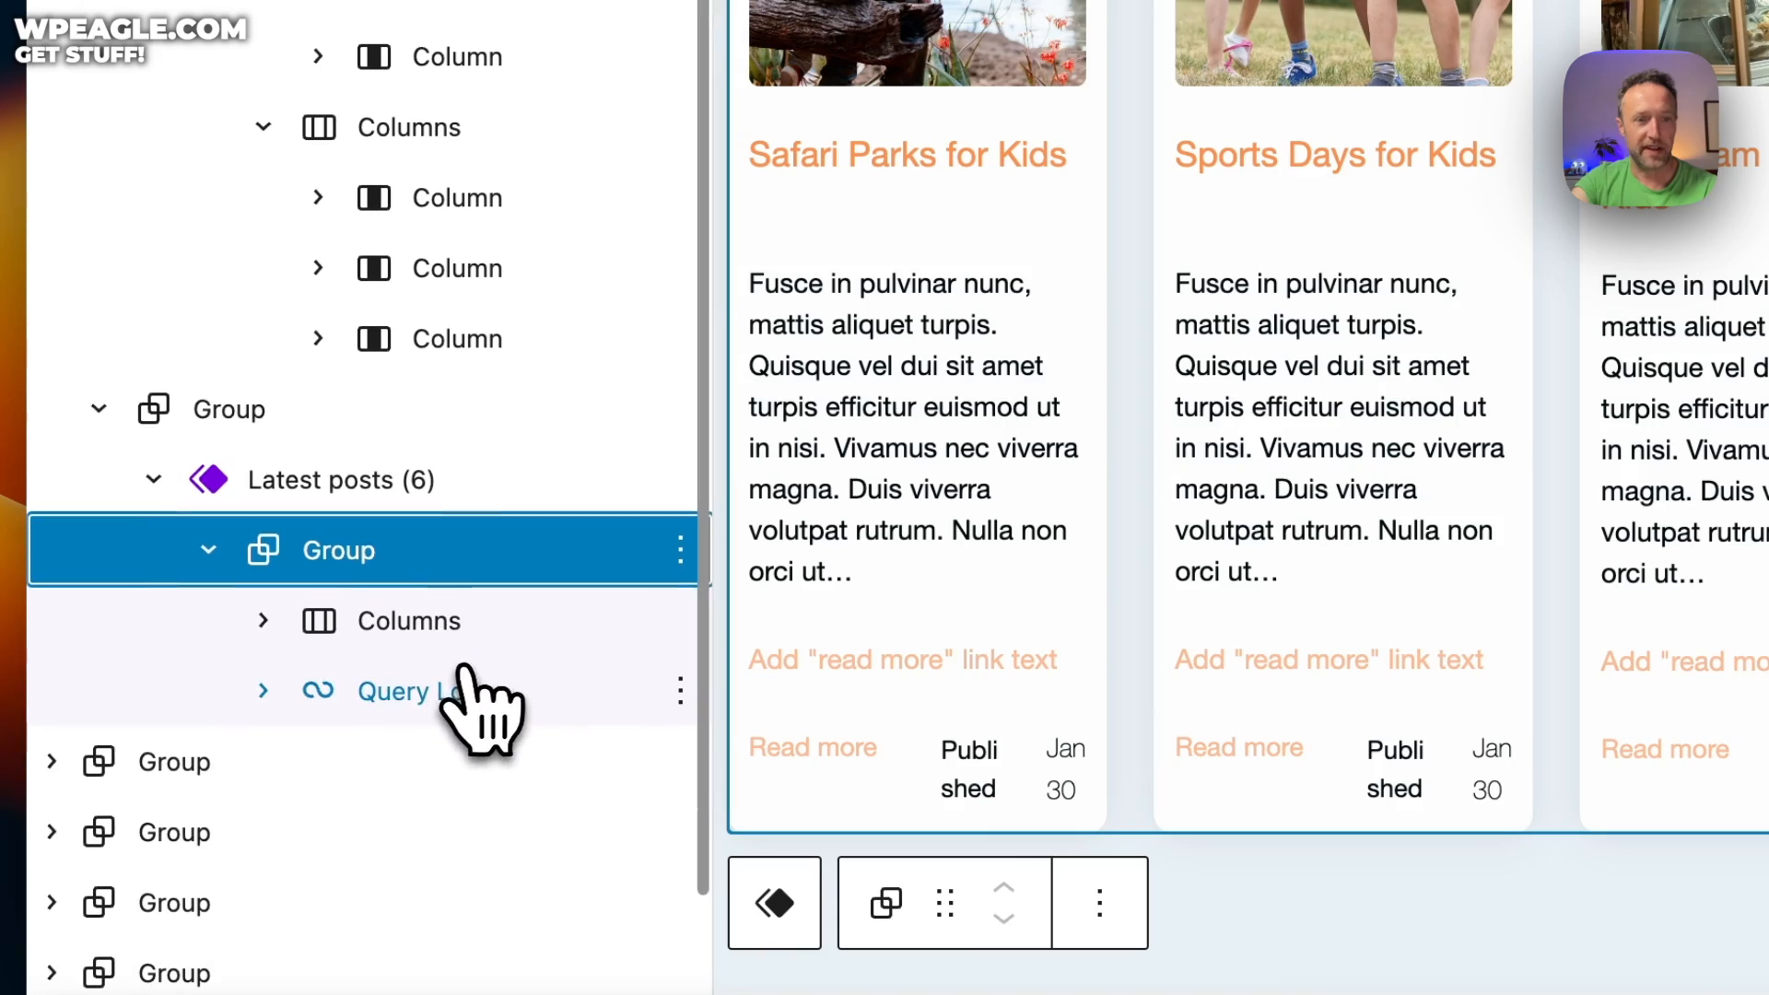
pyautogui.click(466, 693)
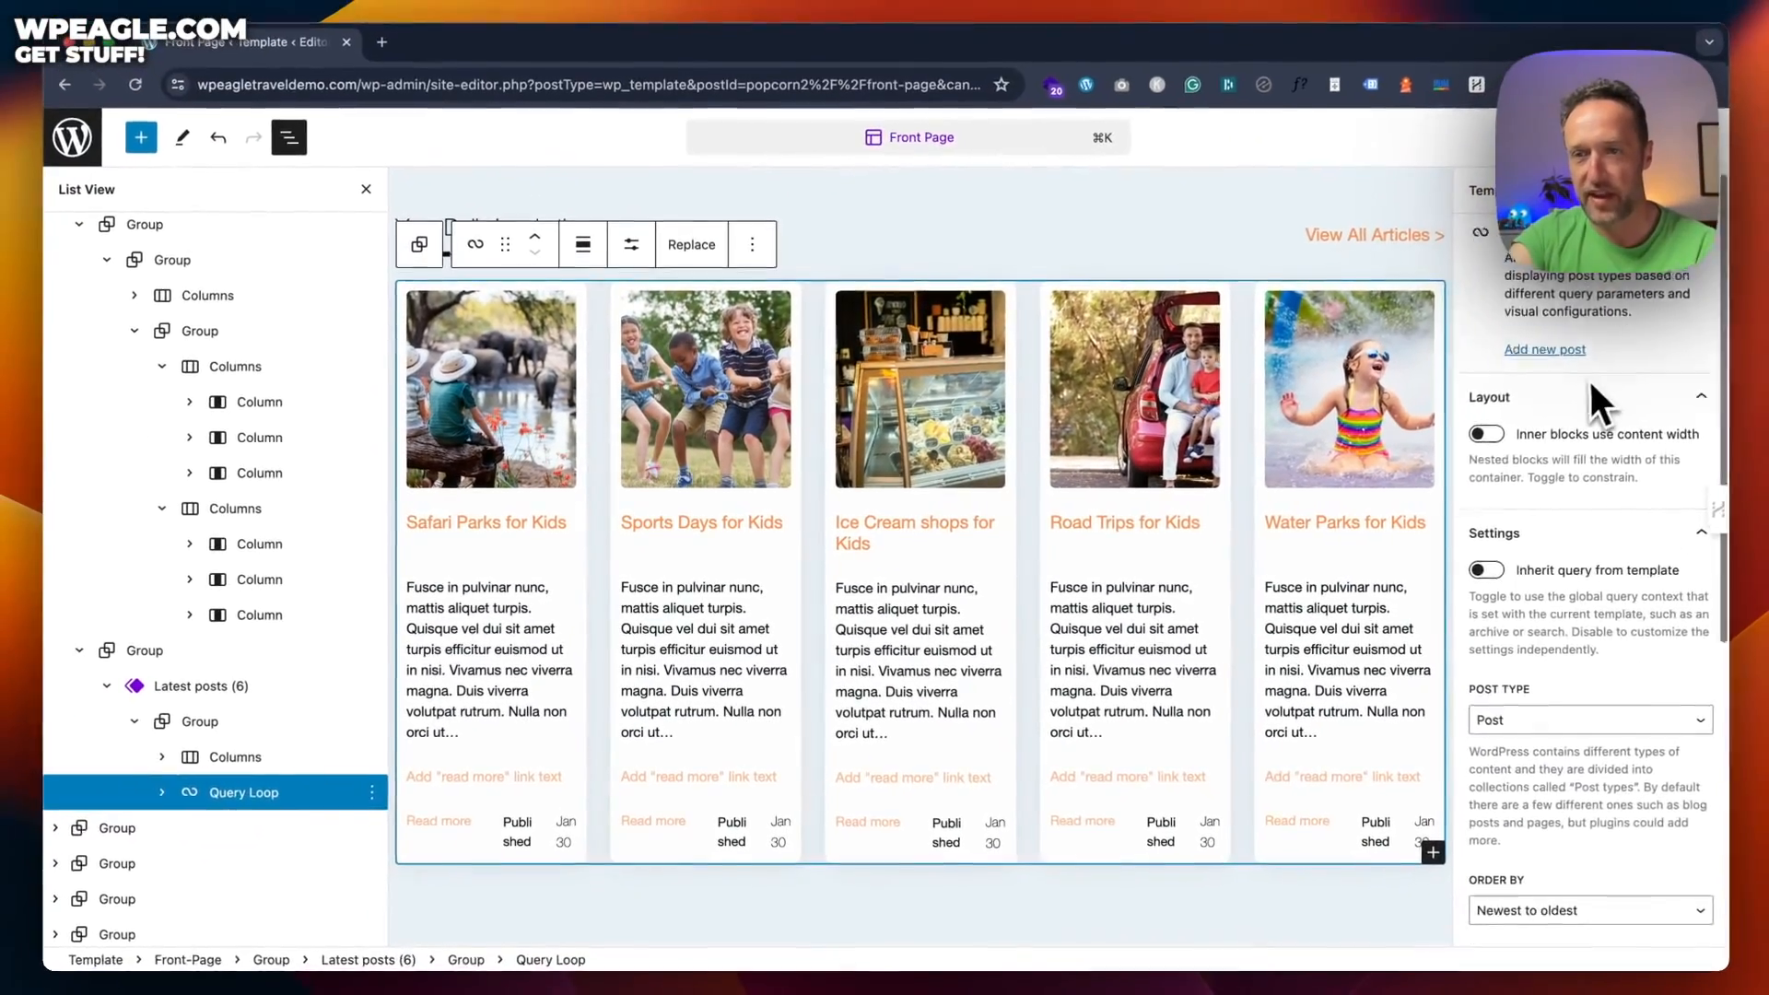
pyautogui.scroll(-5, 1581, 380)
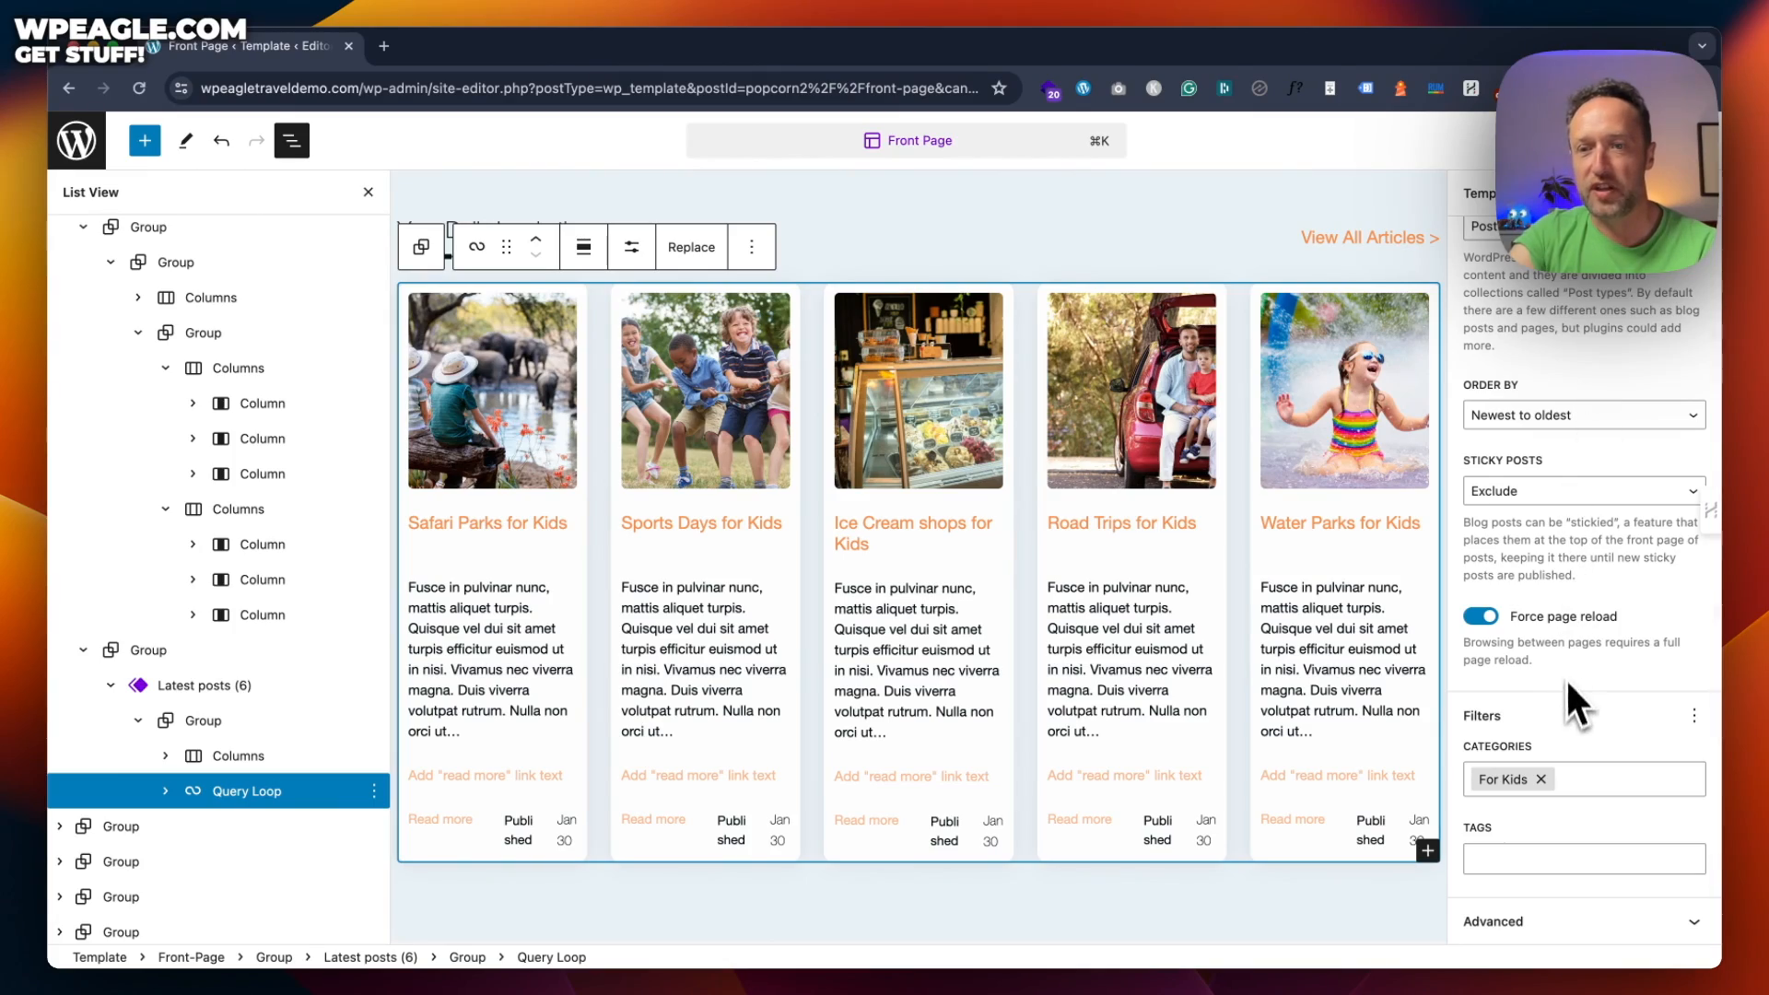
pyautogui.click(1629, 783)
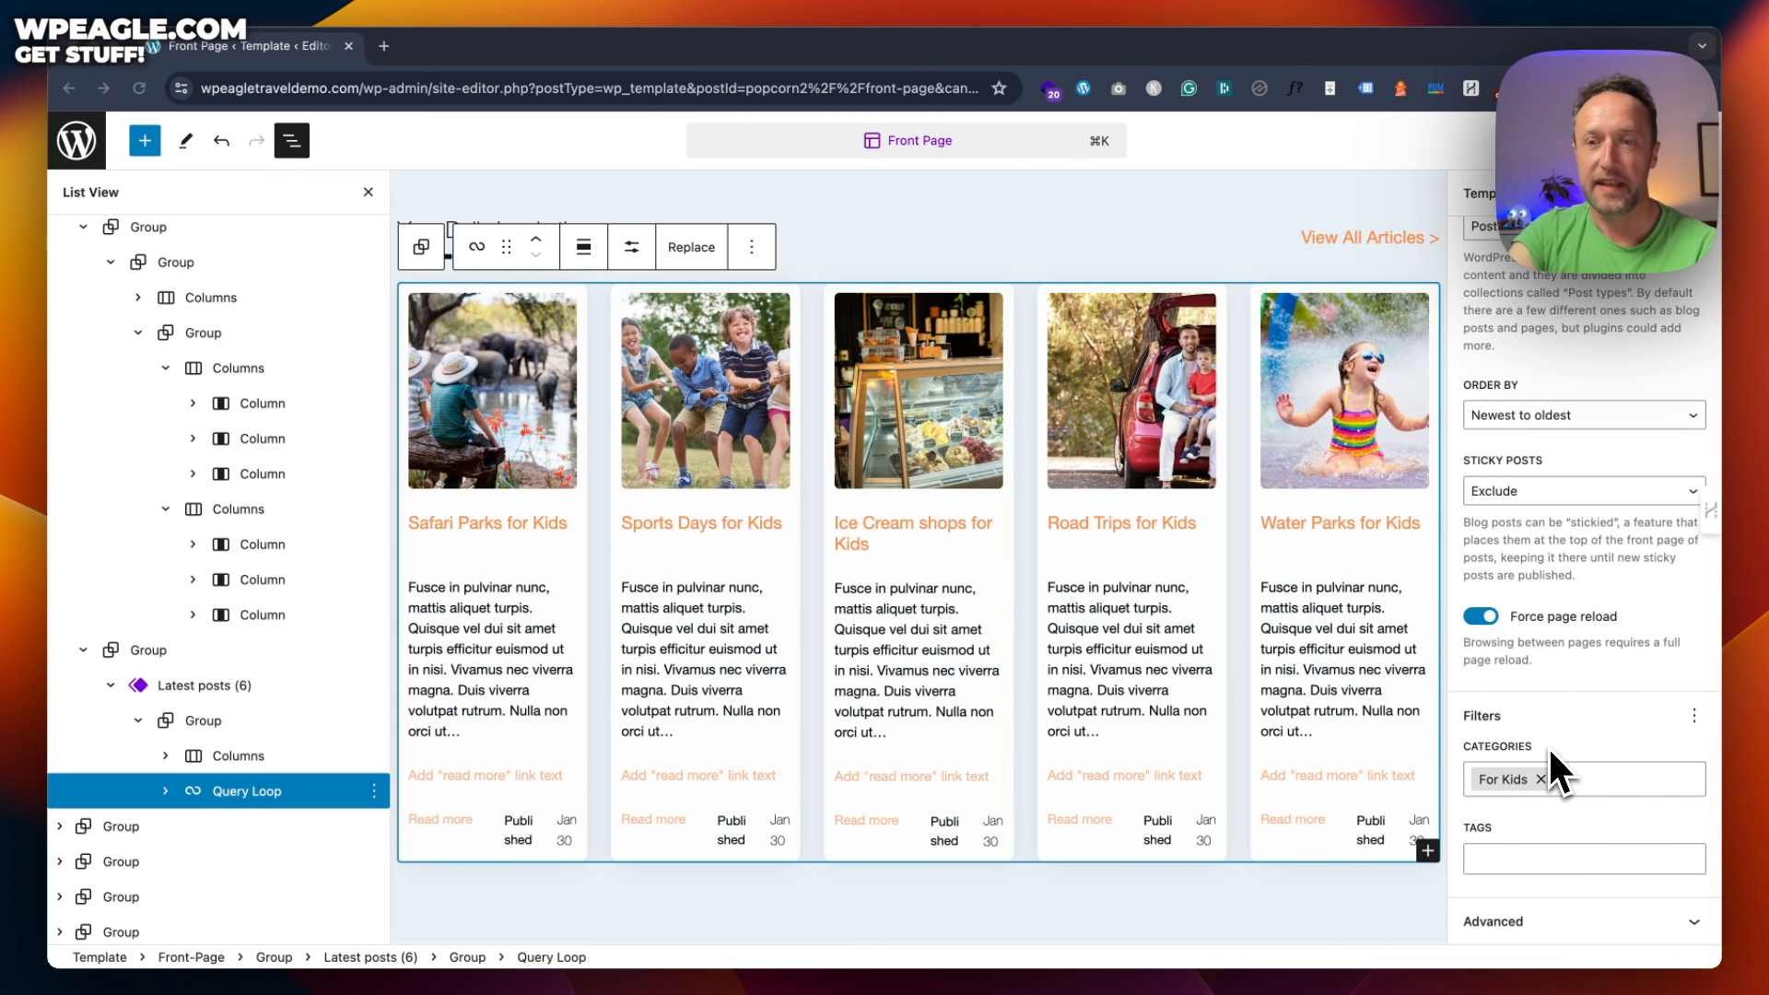
pyautogui.scroll(-5, 958, 451)
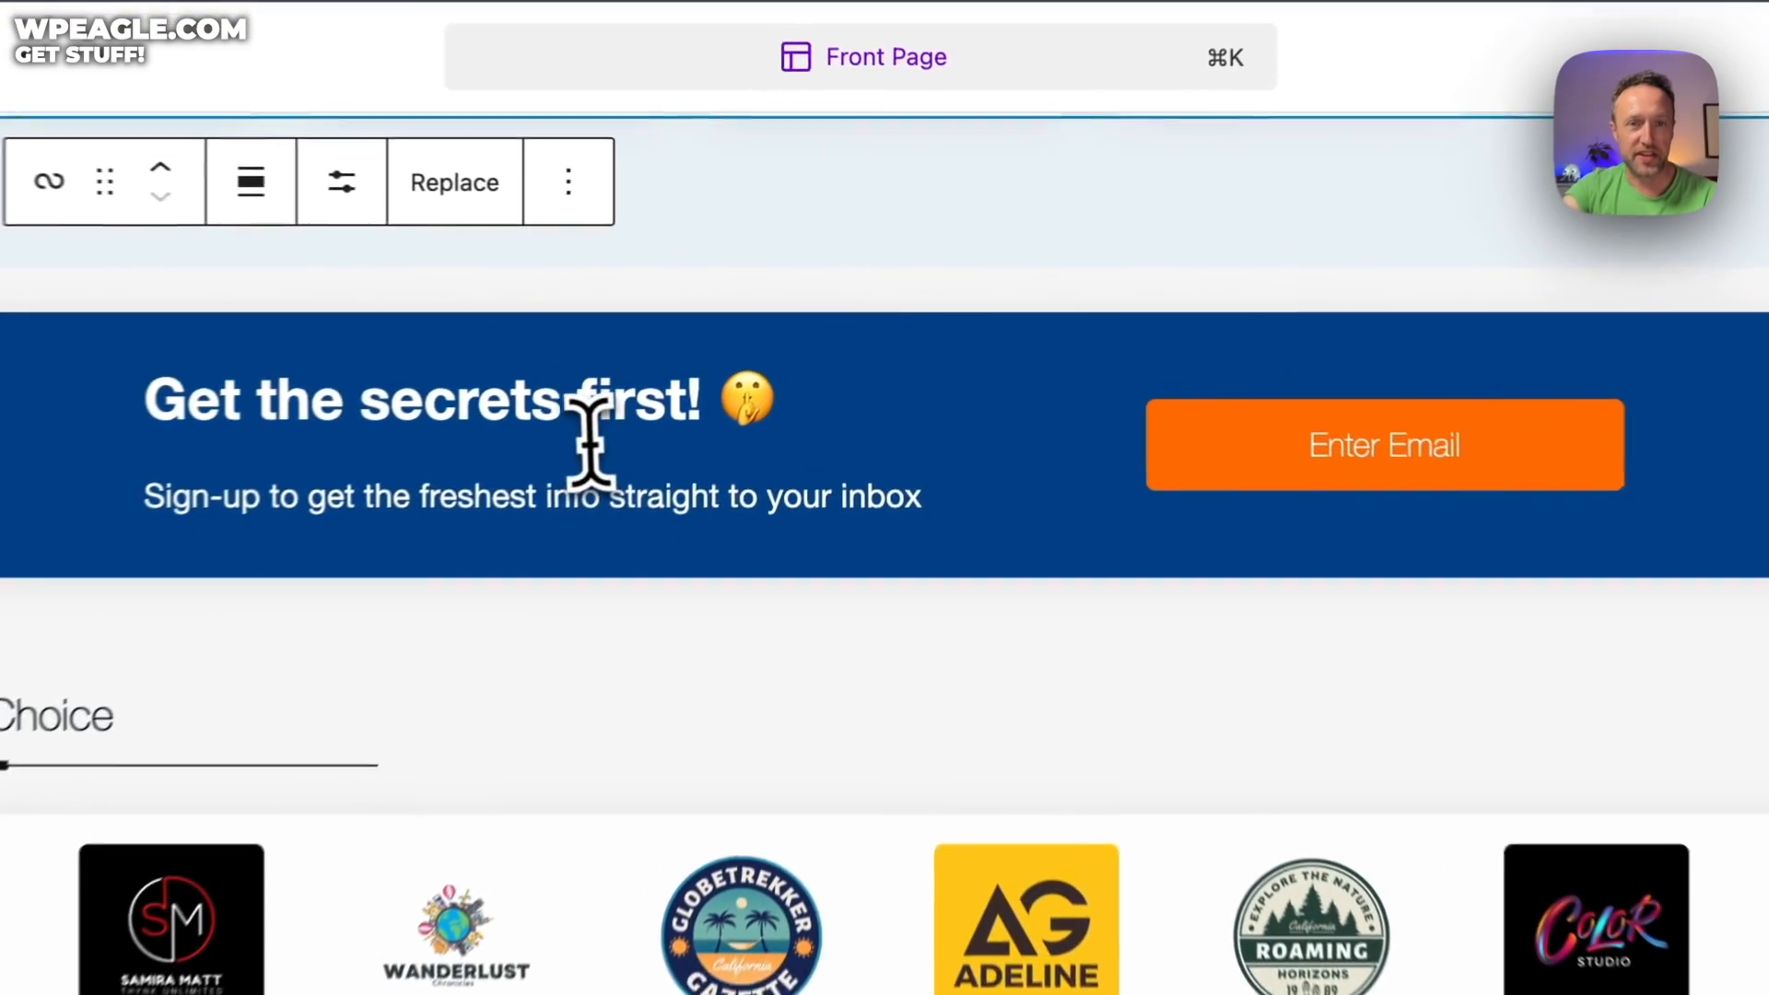
pyautogui.tripleClick(590, 442)
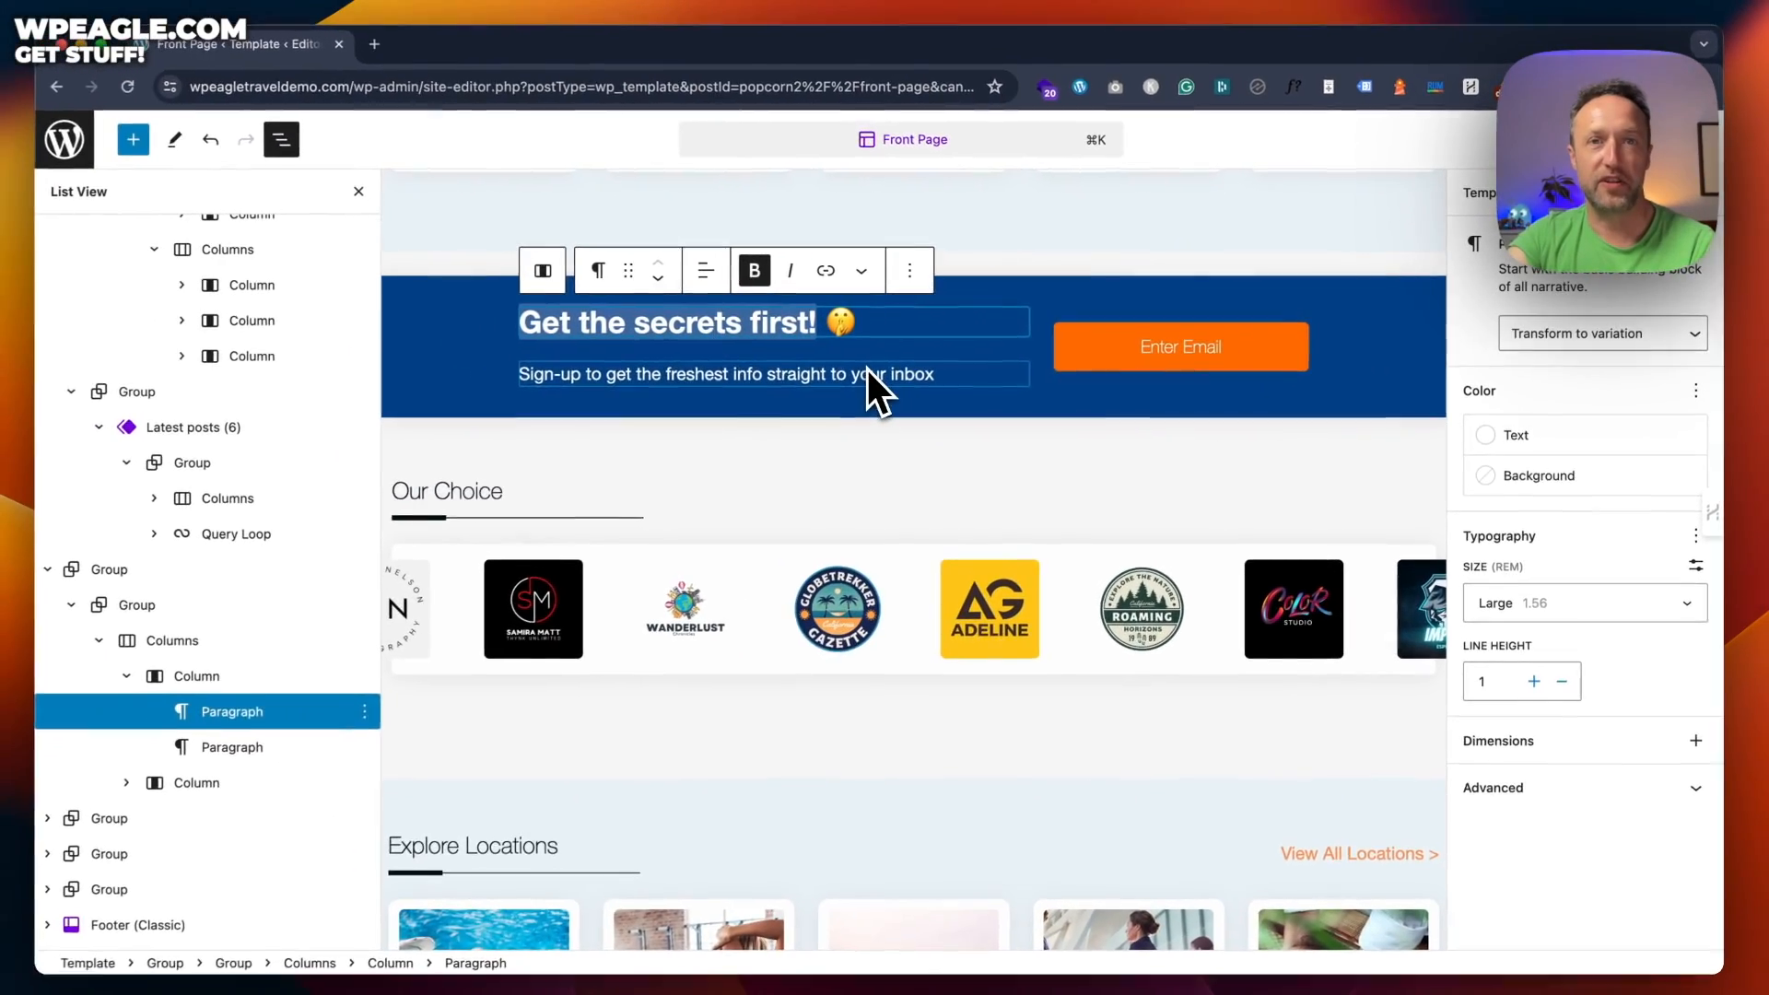
pyautogui.click(527, 616)
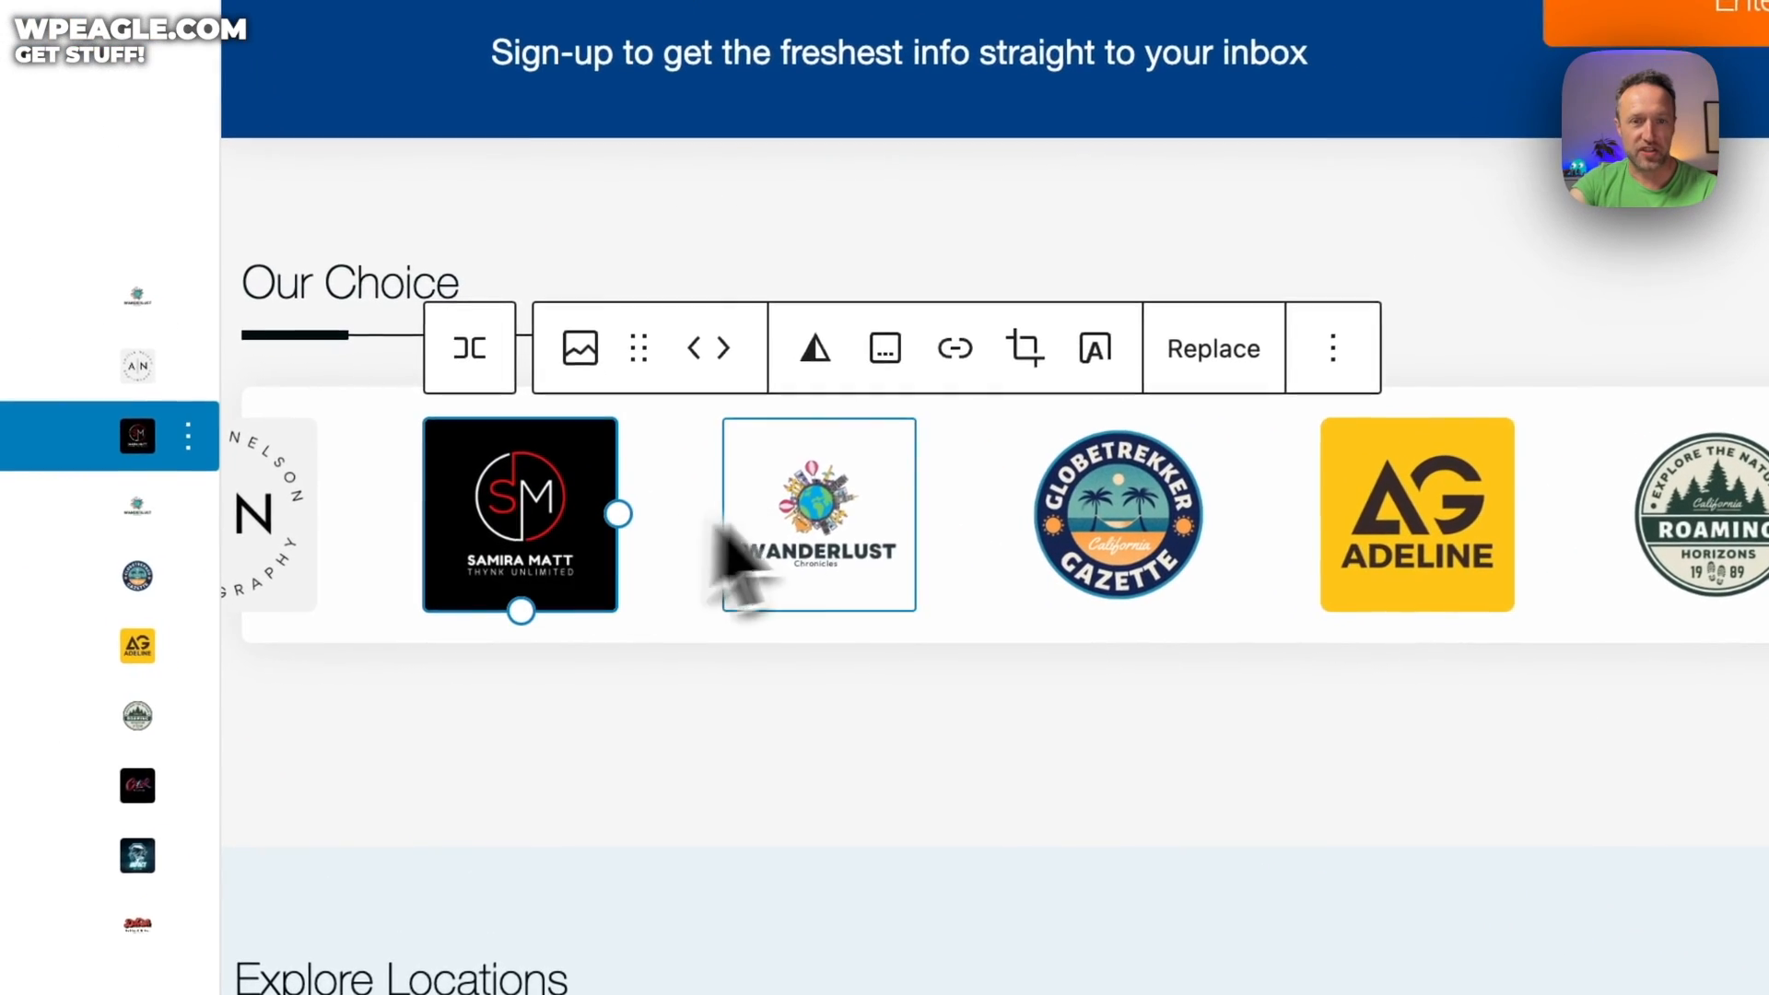
pyautogui.click(831, 519)
pyautogui.click(1108, 495)
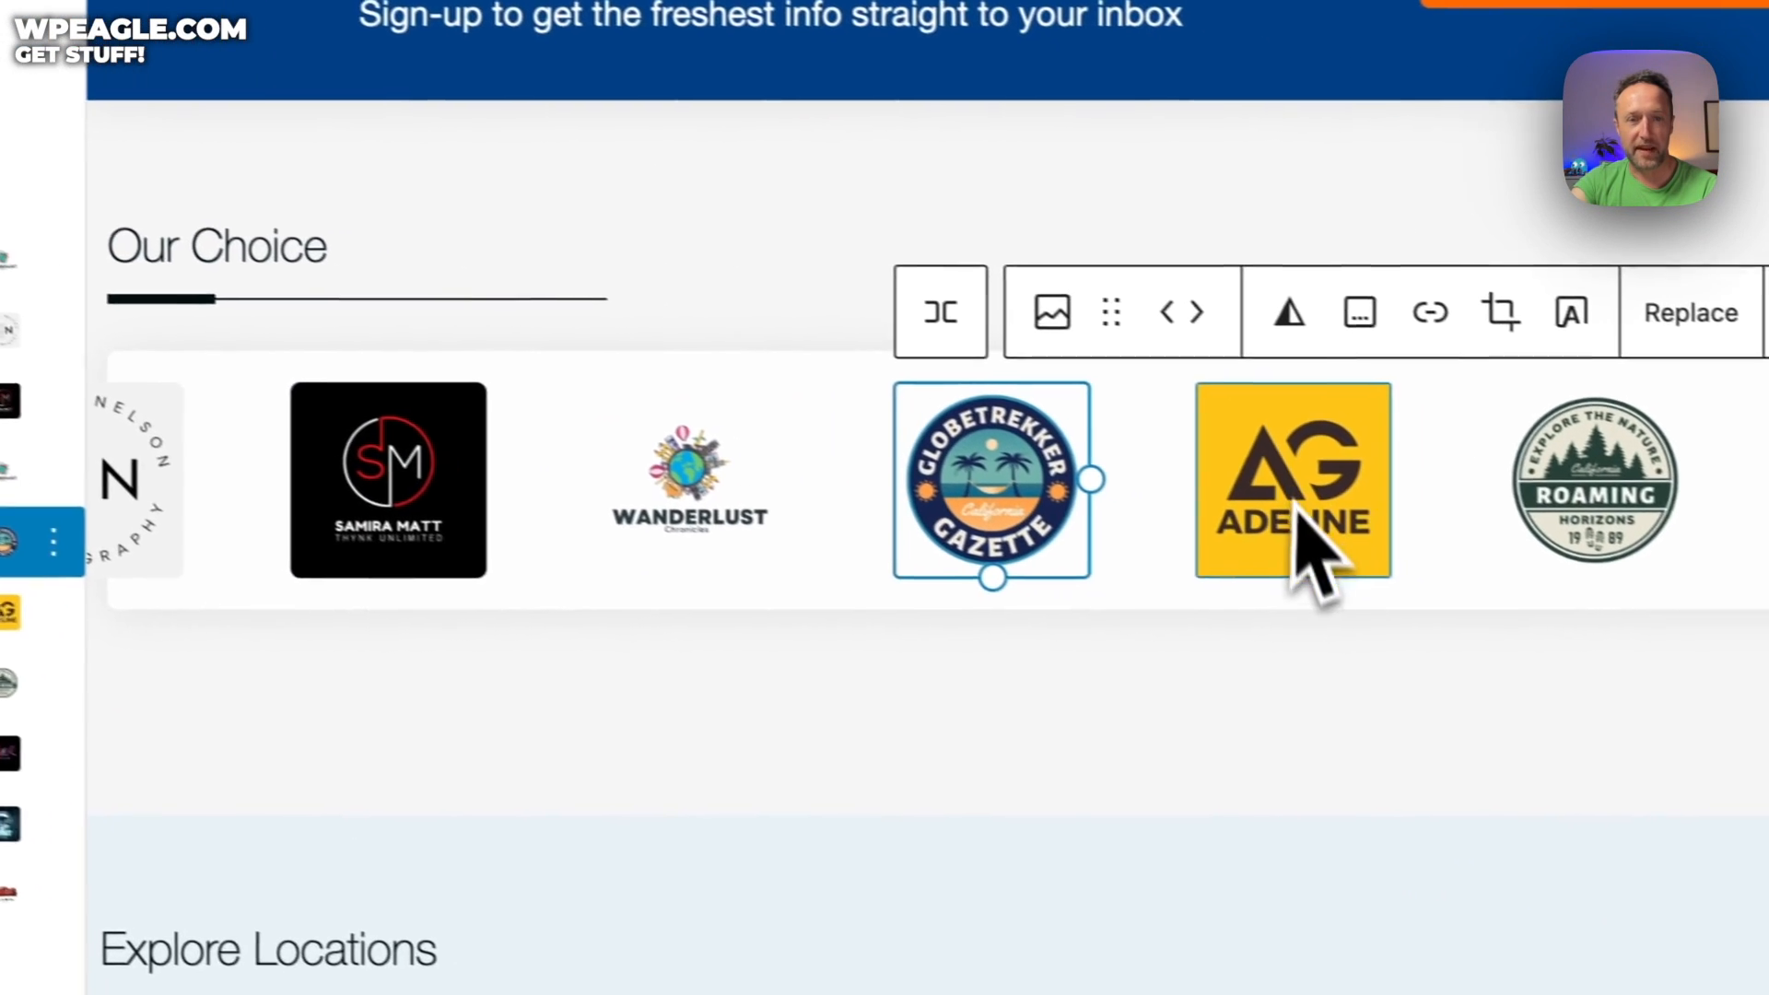
pyautogui.scroll(-5, 1324, 674)
pyautogui.scroll(-8, 1245, 728)
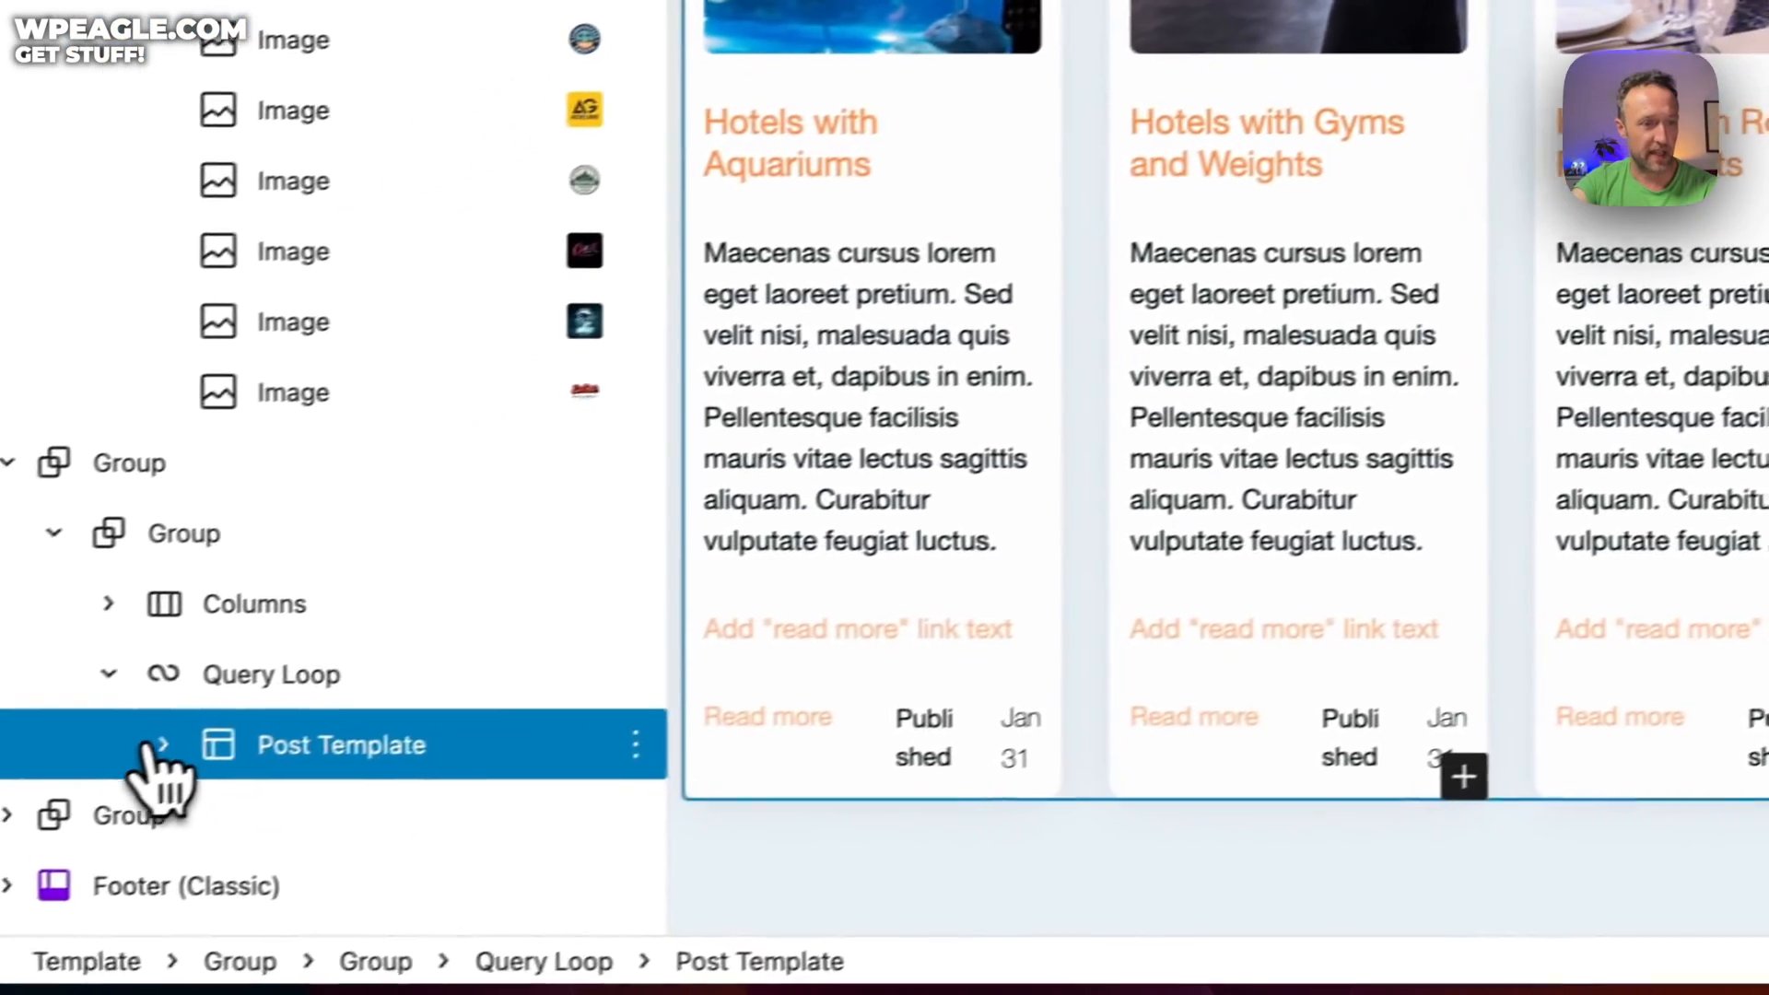
pyautogui.click(163, 744)
pyautogui.click(315, 667)
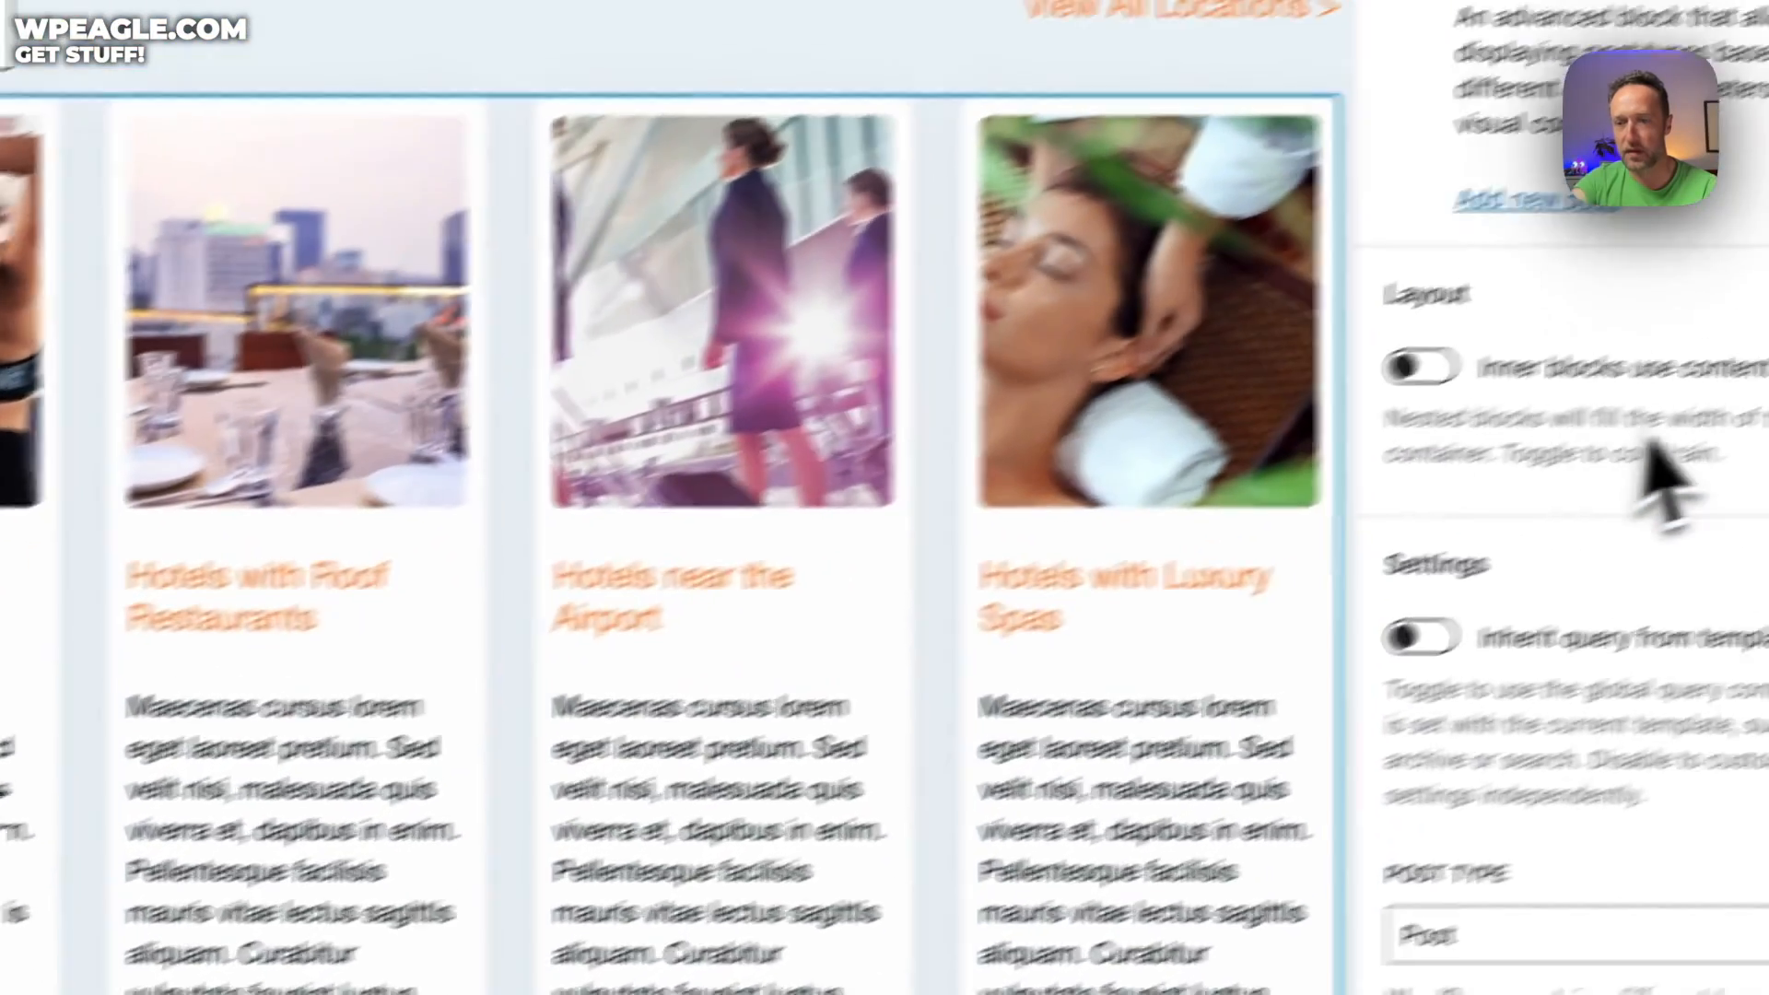
pyautogui.scroll(-5, 1551, 484)
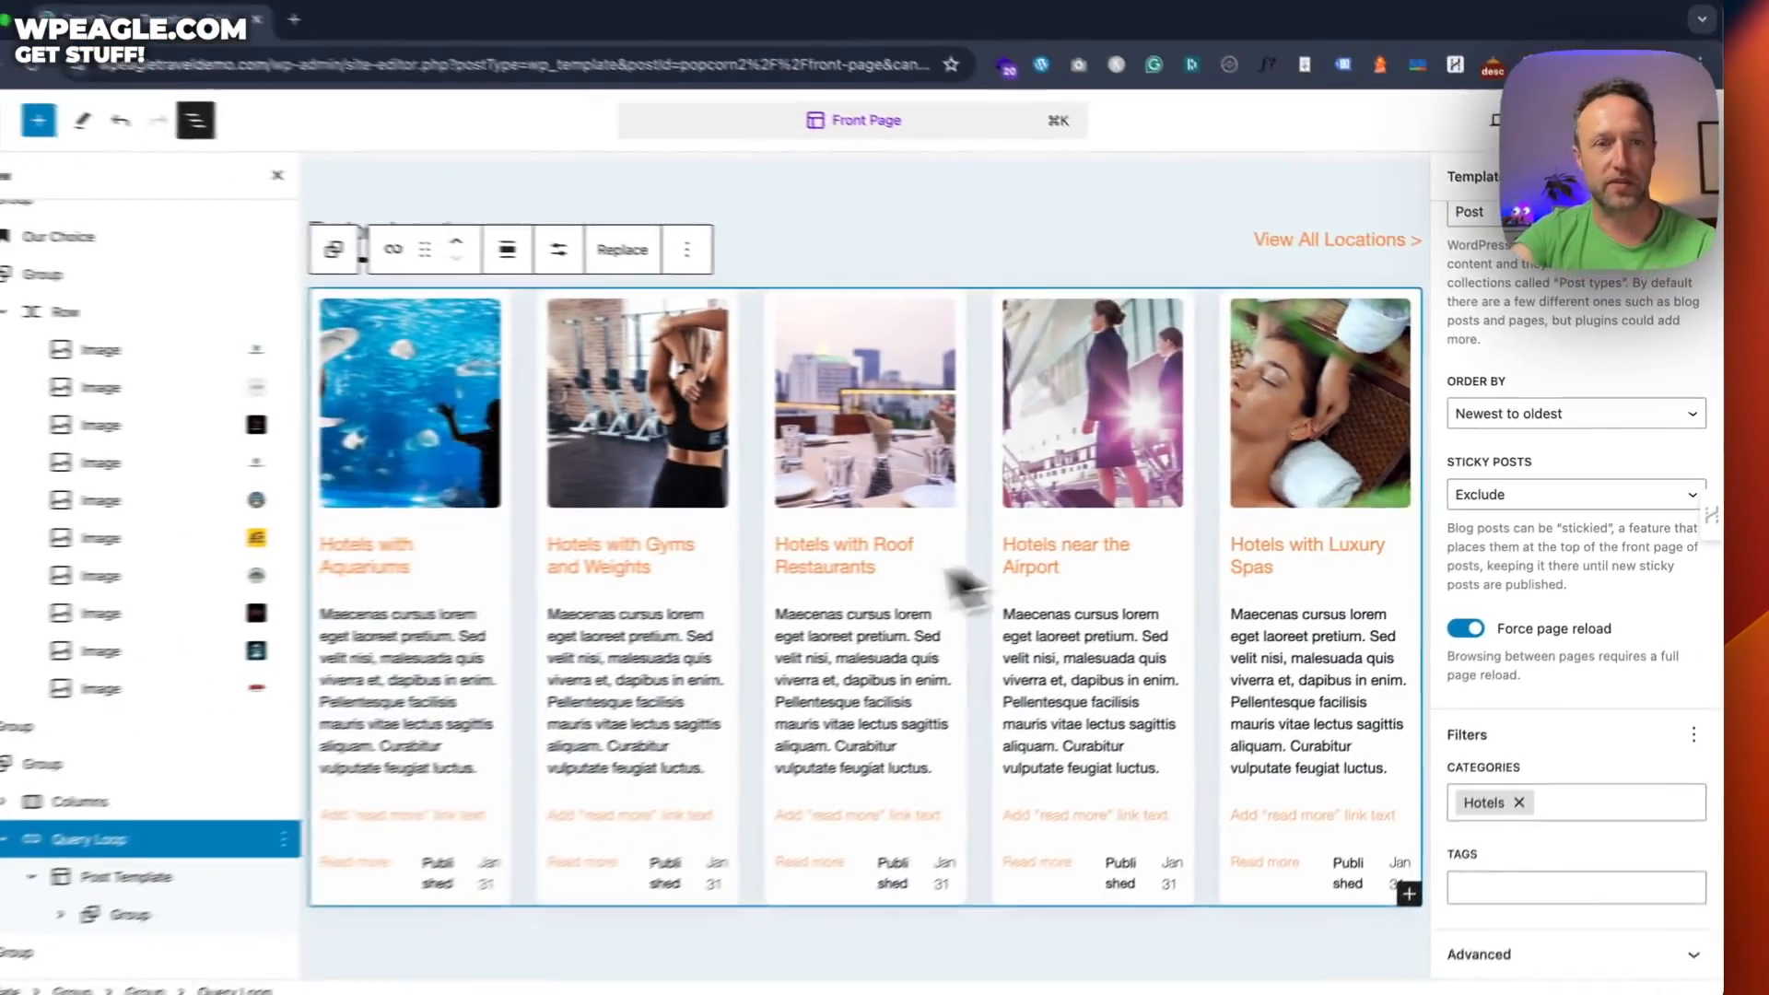
pyautogui.scroll(-5, 893, 572)
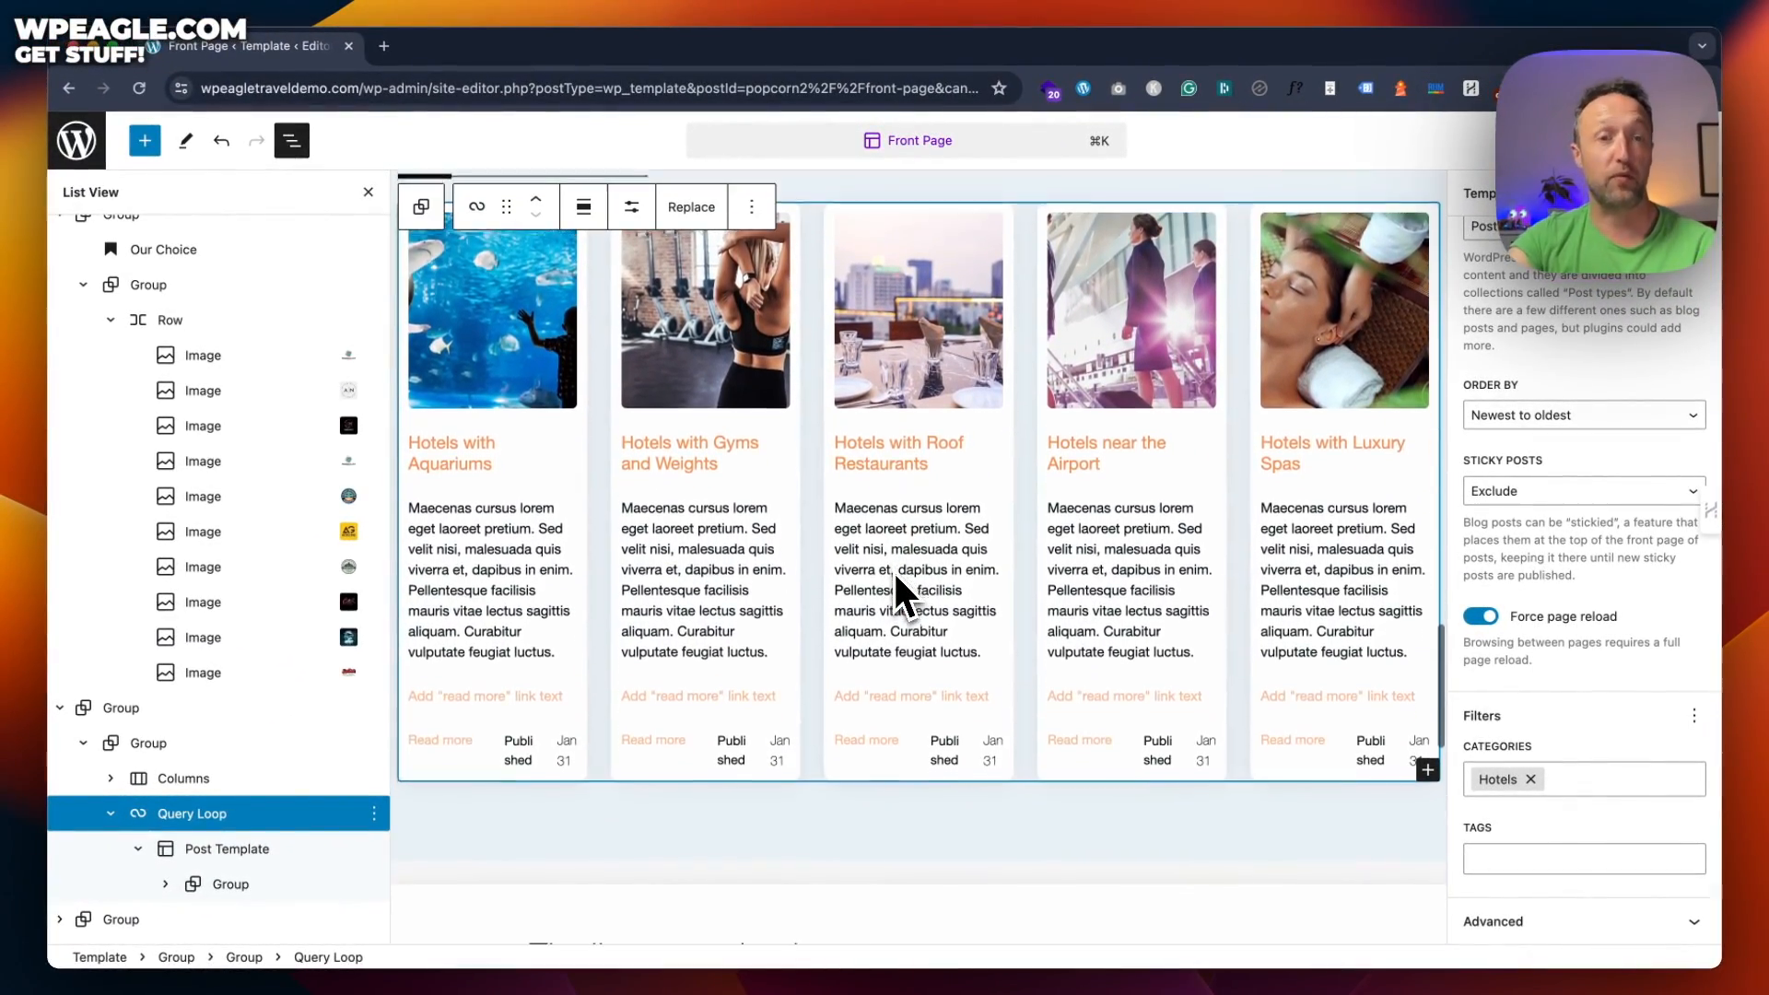
pyautogui.scroll(-10, 896, 580)
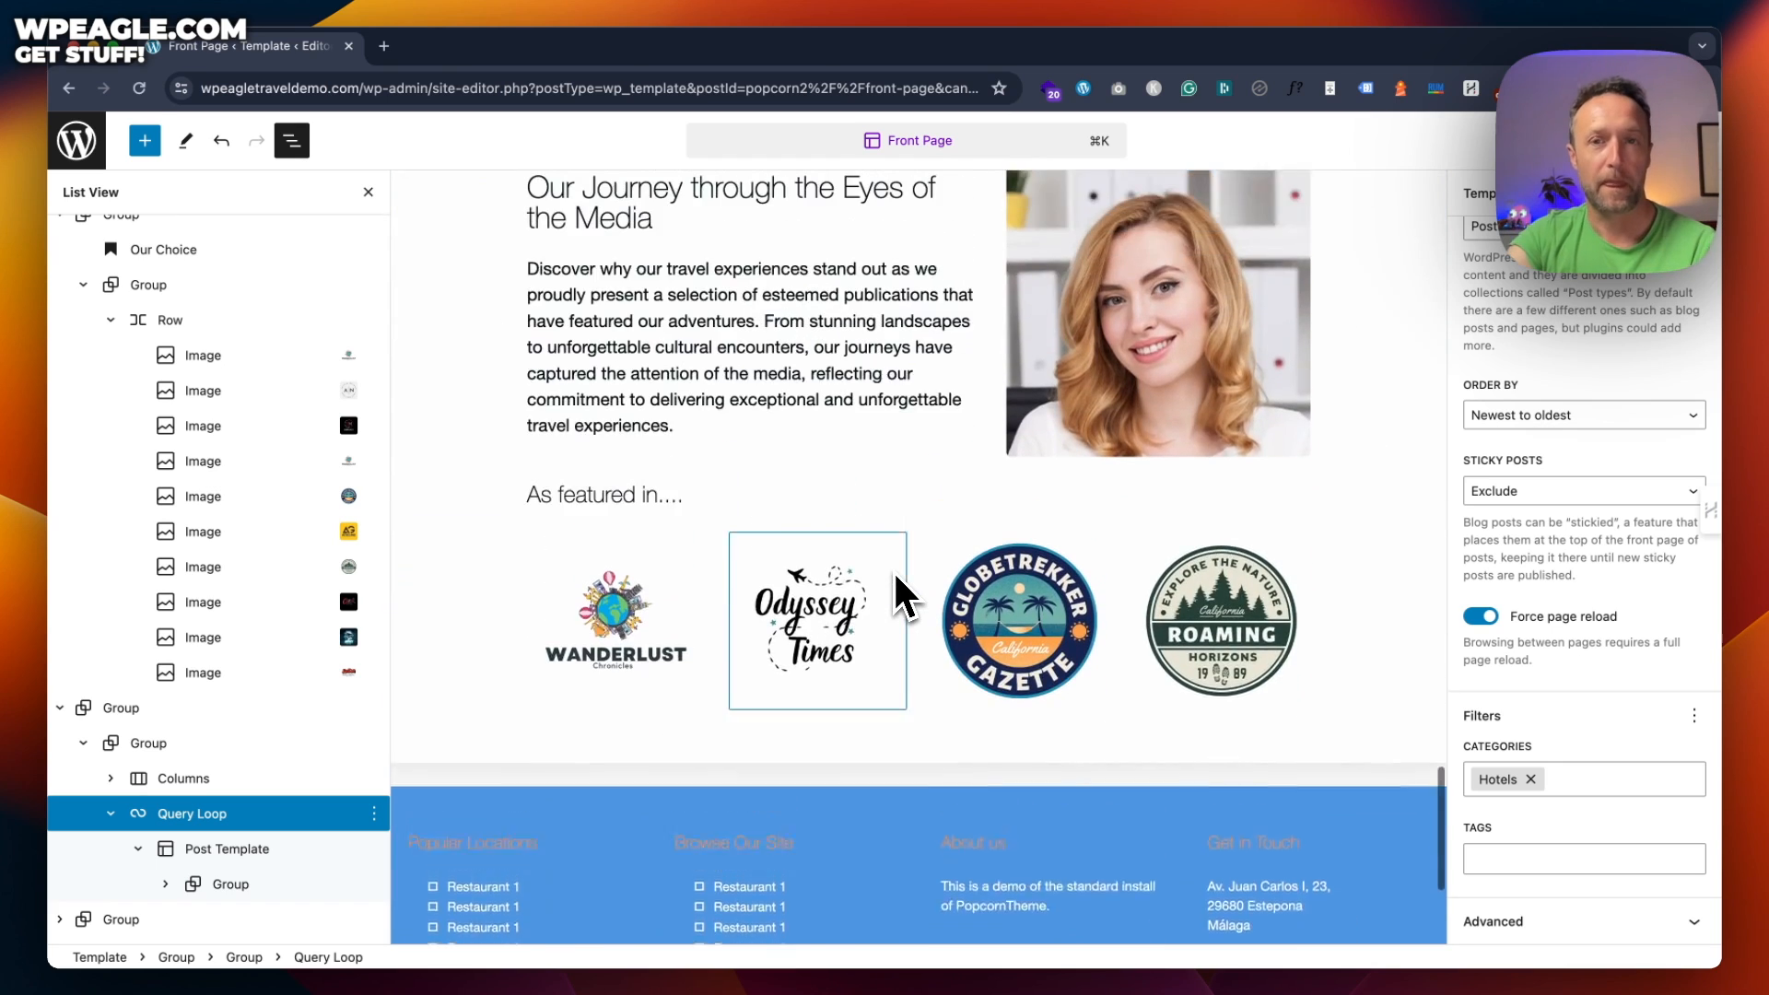
pyautogui.scroll(3, 898, 461)
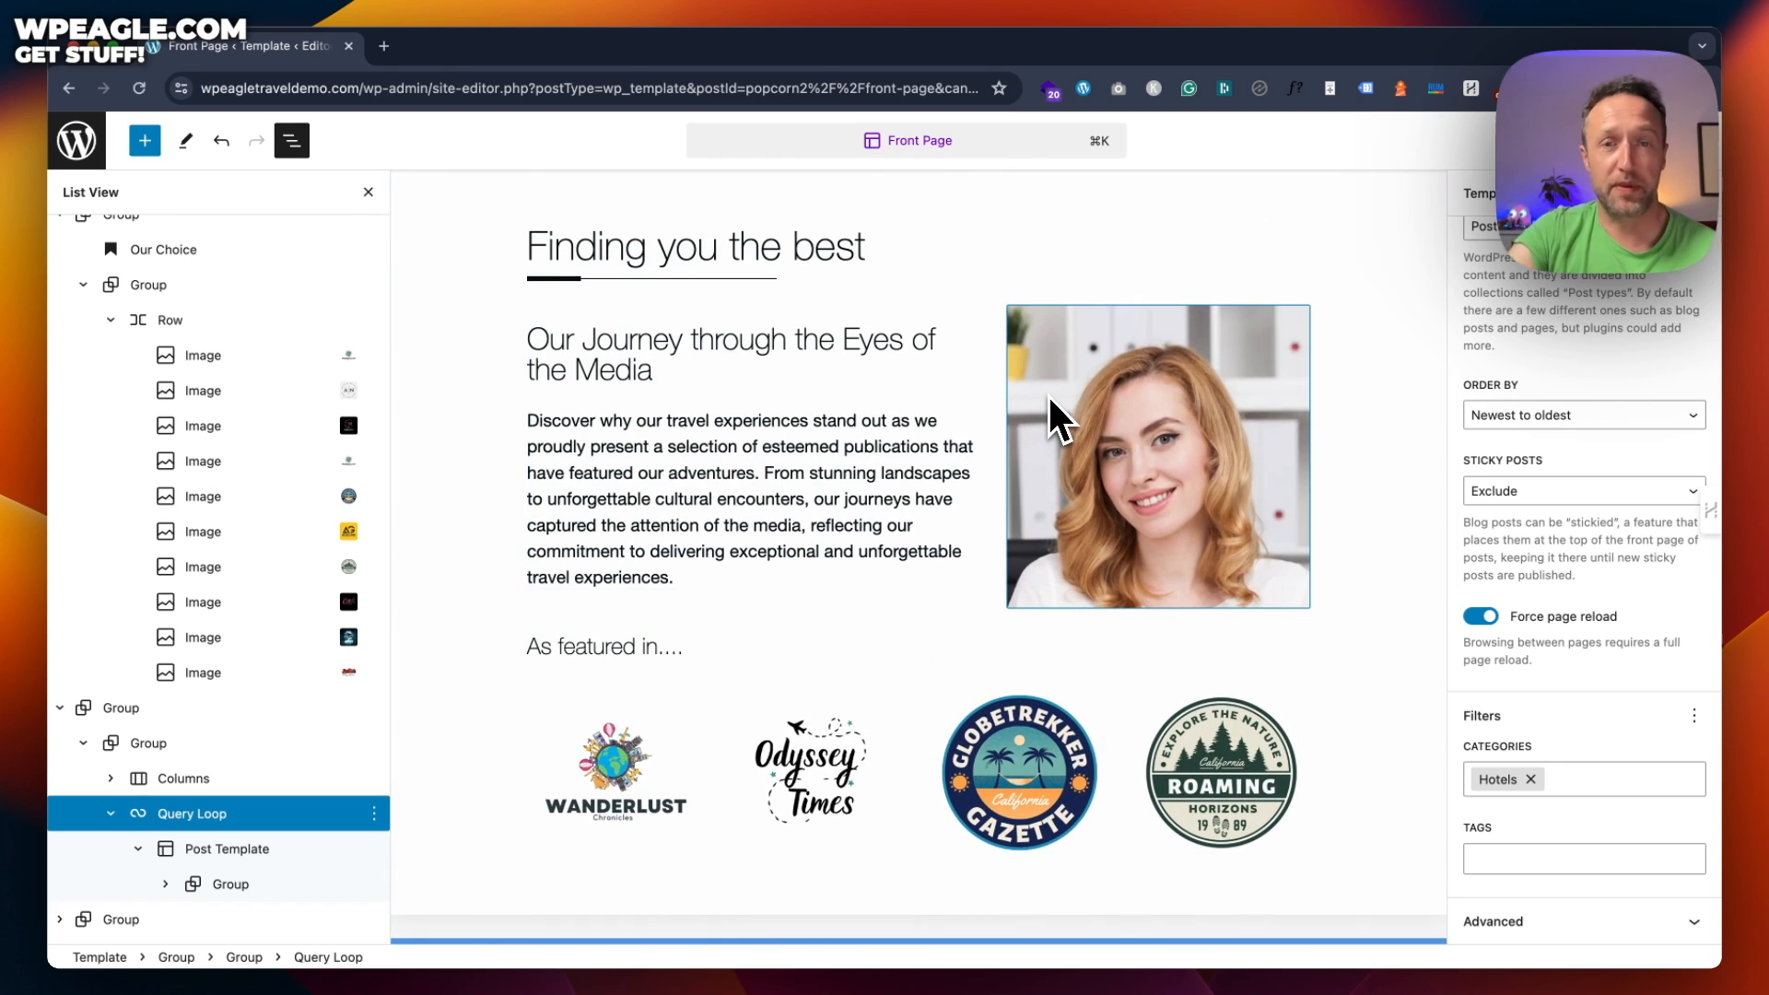
pyautogui.click(824, 490)
pyautogui.click(1106, 462)
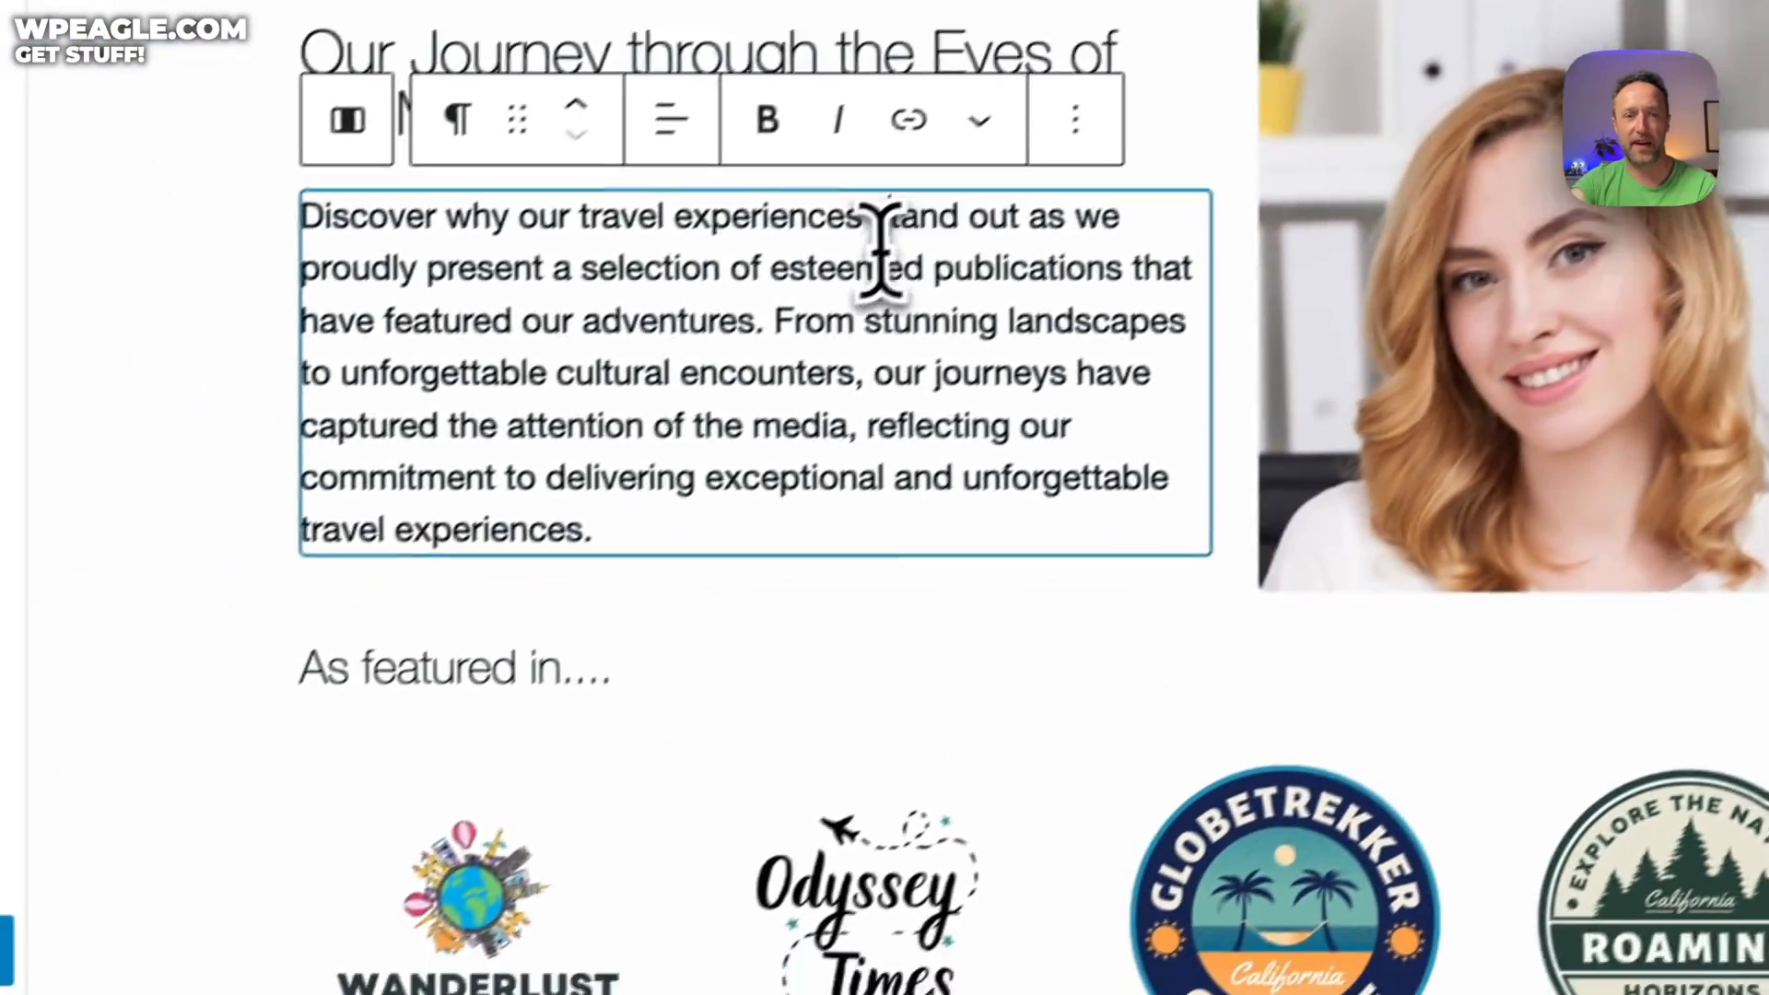
pyautogui.scroll(-6, 876, 236)
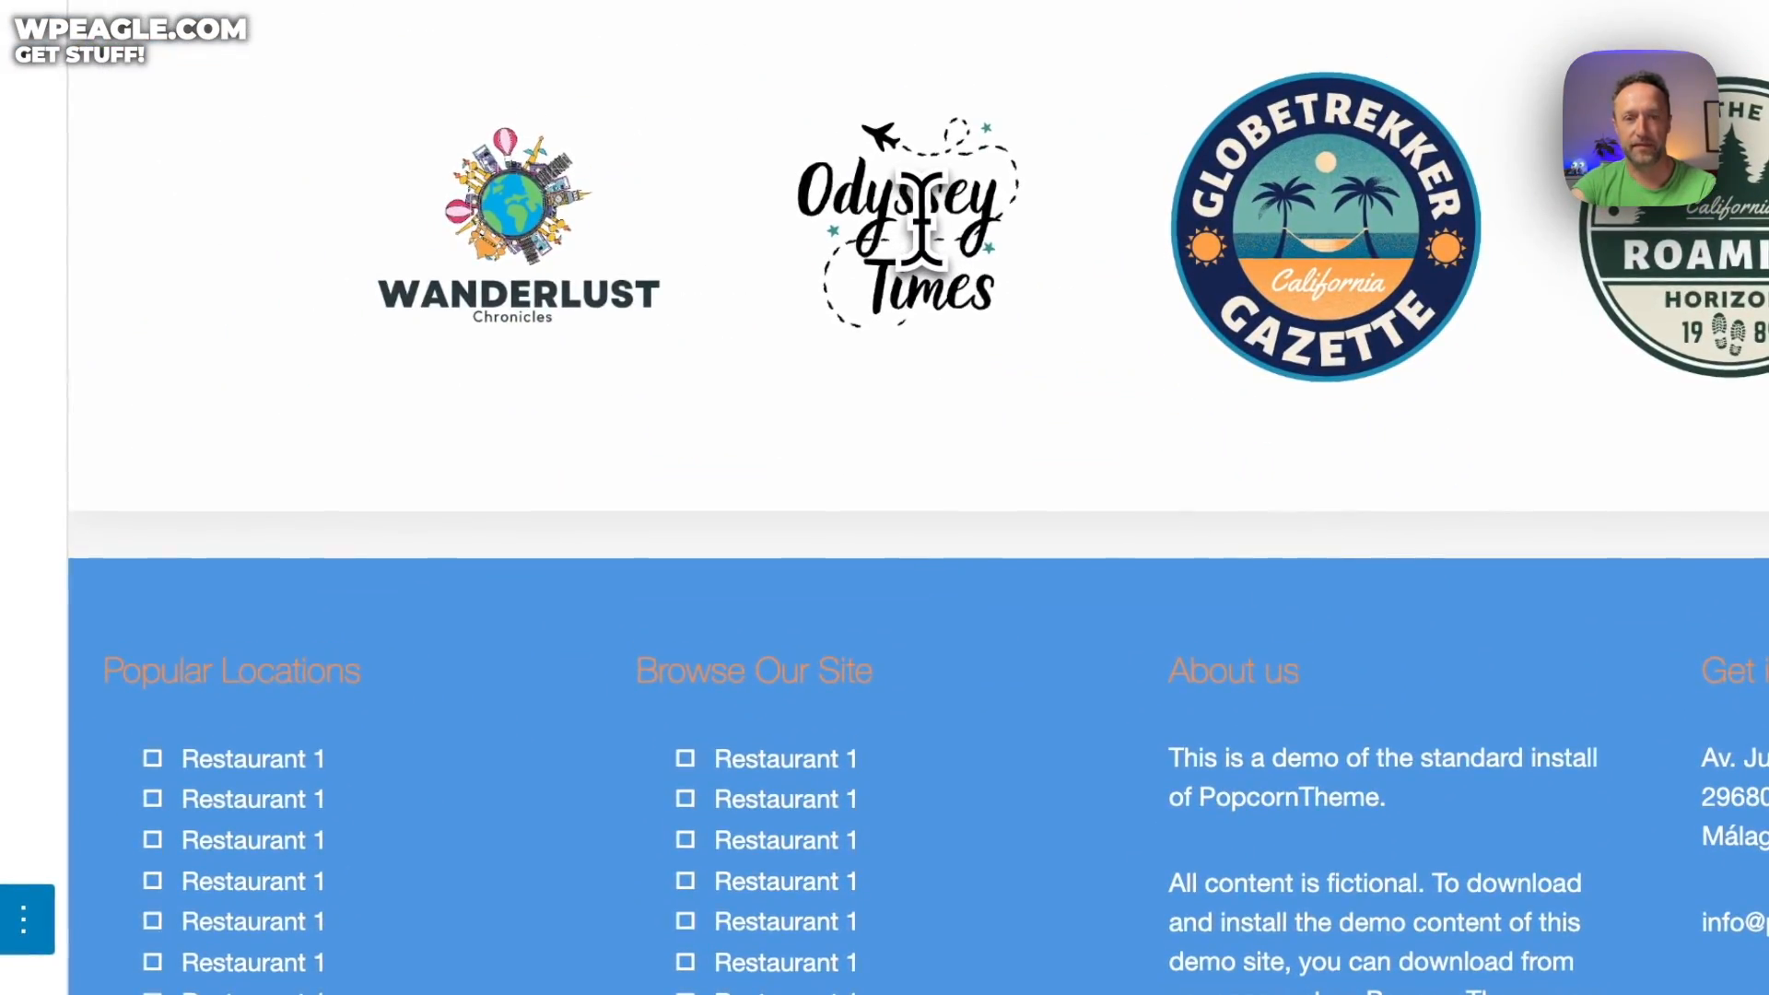
# Select the Restaurant 1 link text in the footer's first Browse Our Site item
pyautogui.click(786, 782)
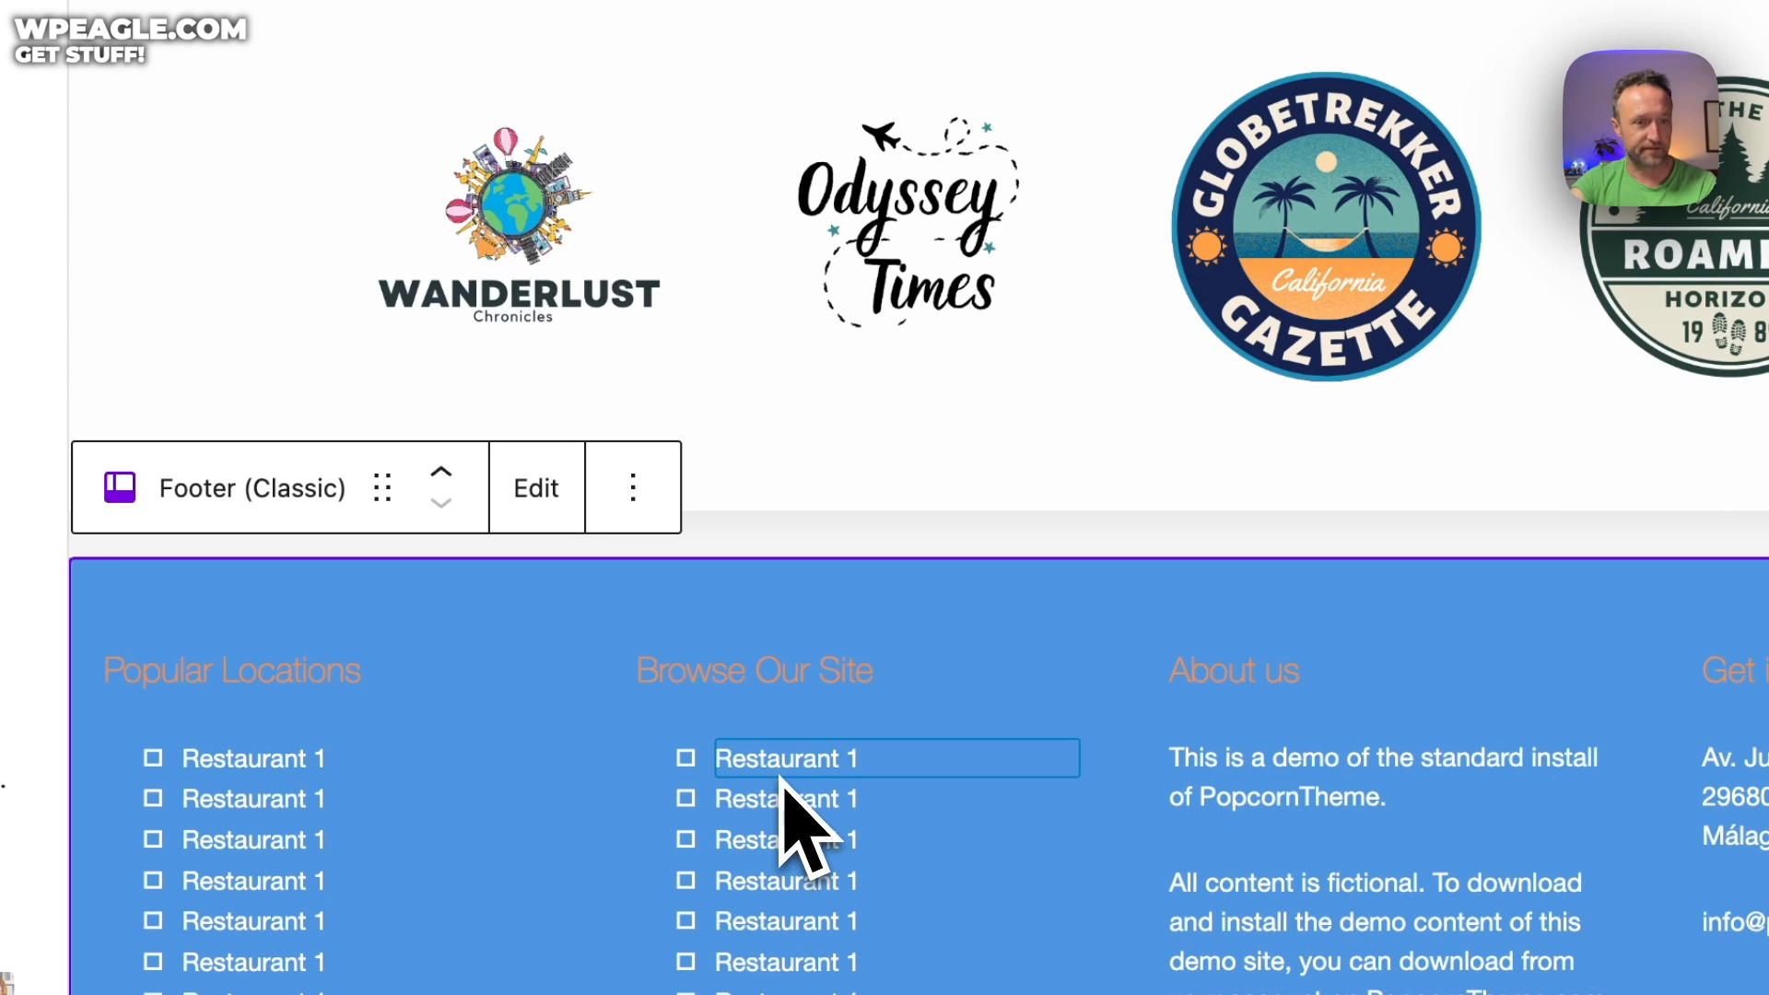
pyautogui.click(273, 766)
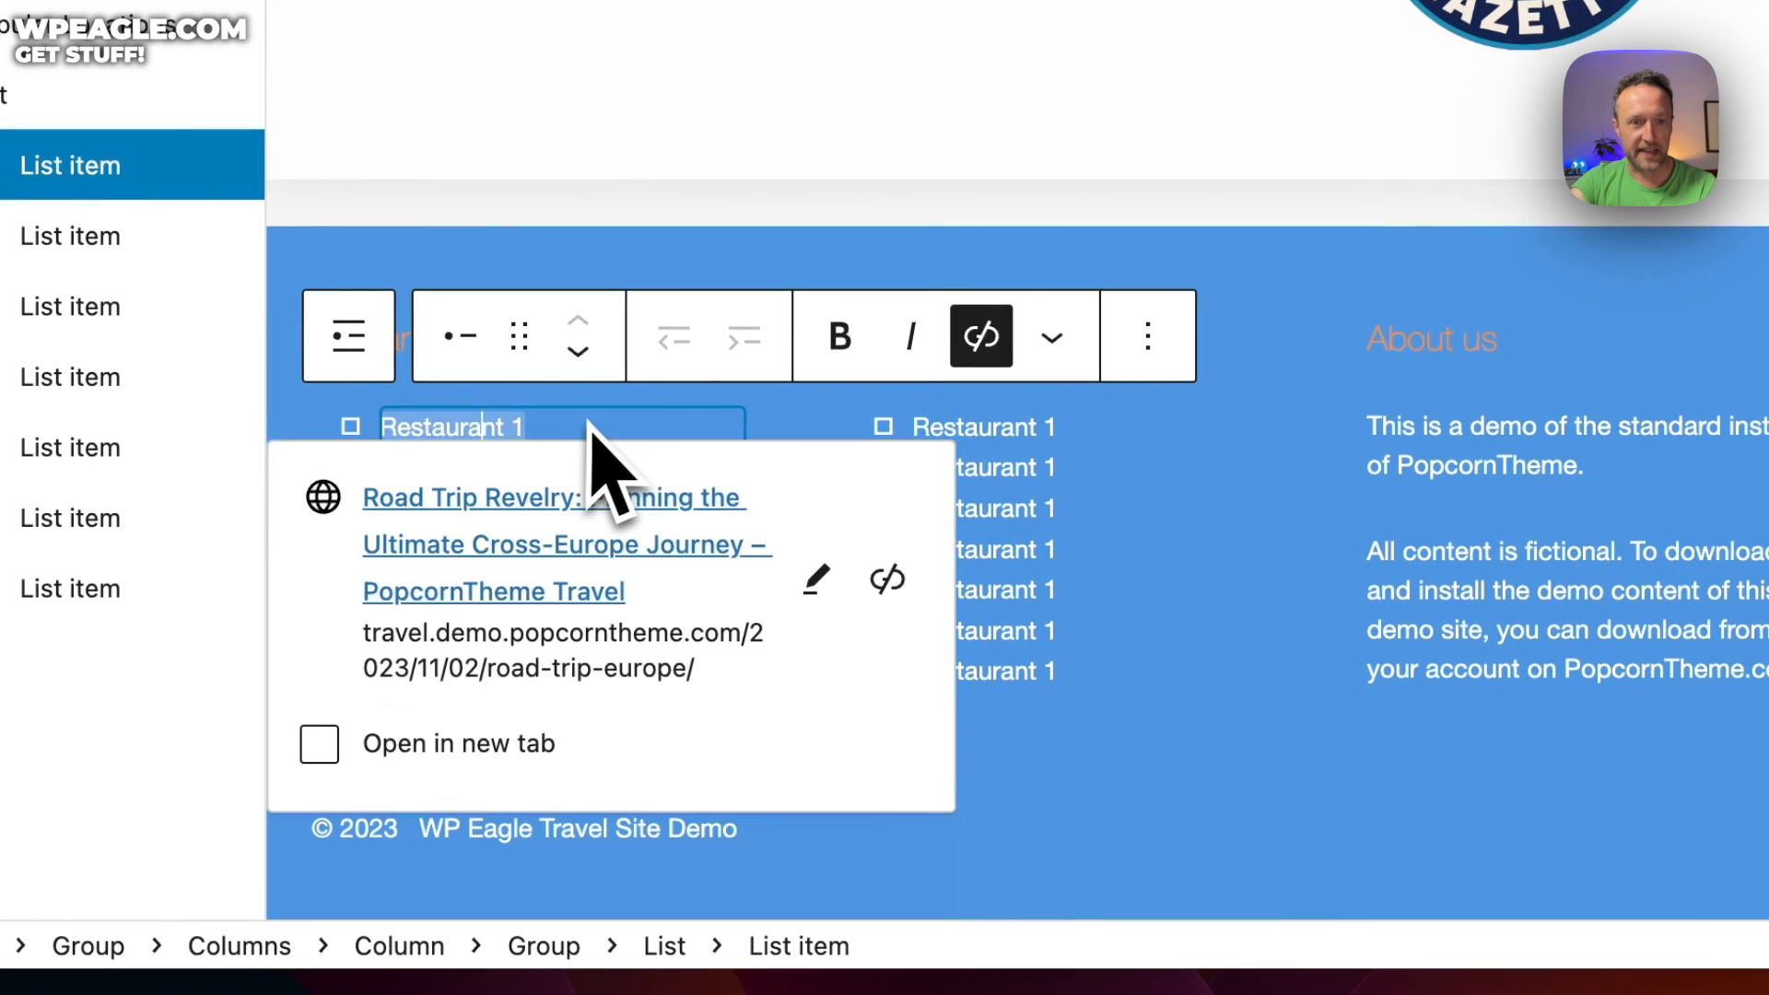
pyautogui.click(592, 420)
pyautogui.click(551, 484)
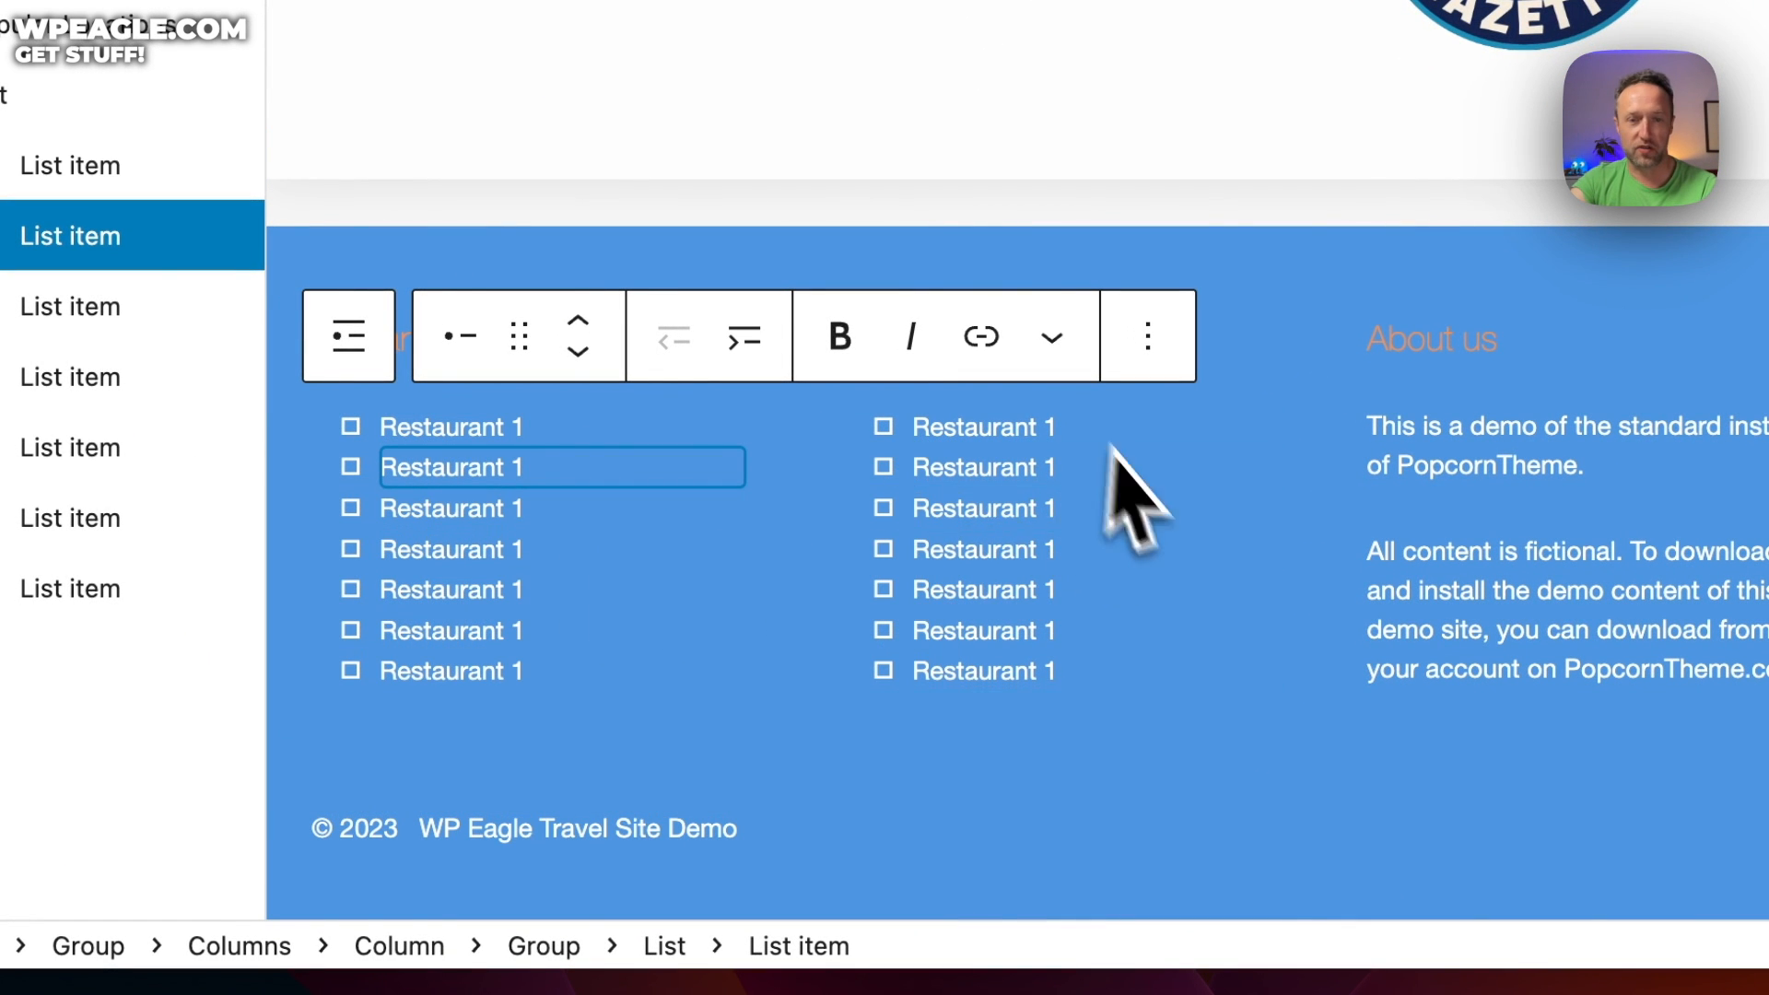
pyautogui.click(967, 433)
pyautogui.click(1156, 420)
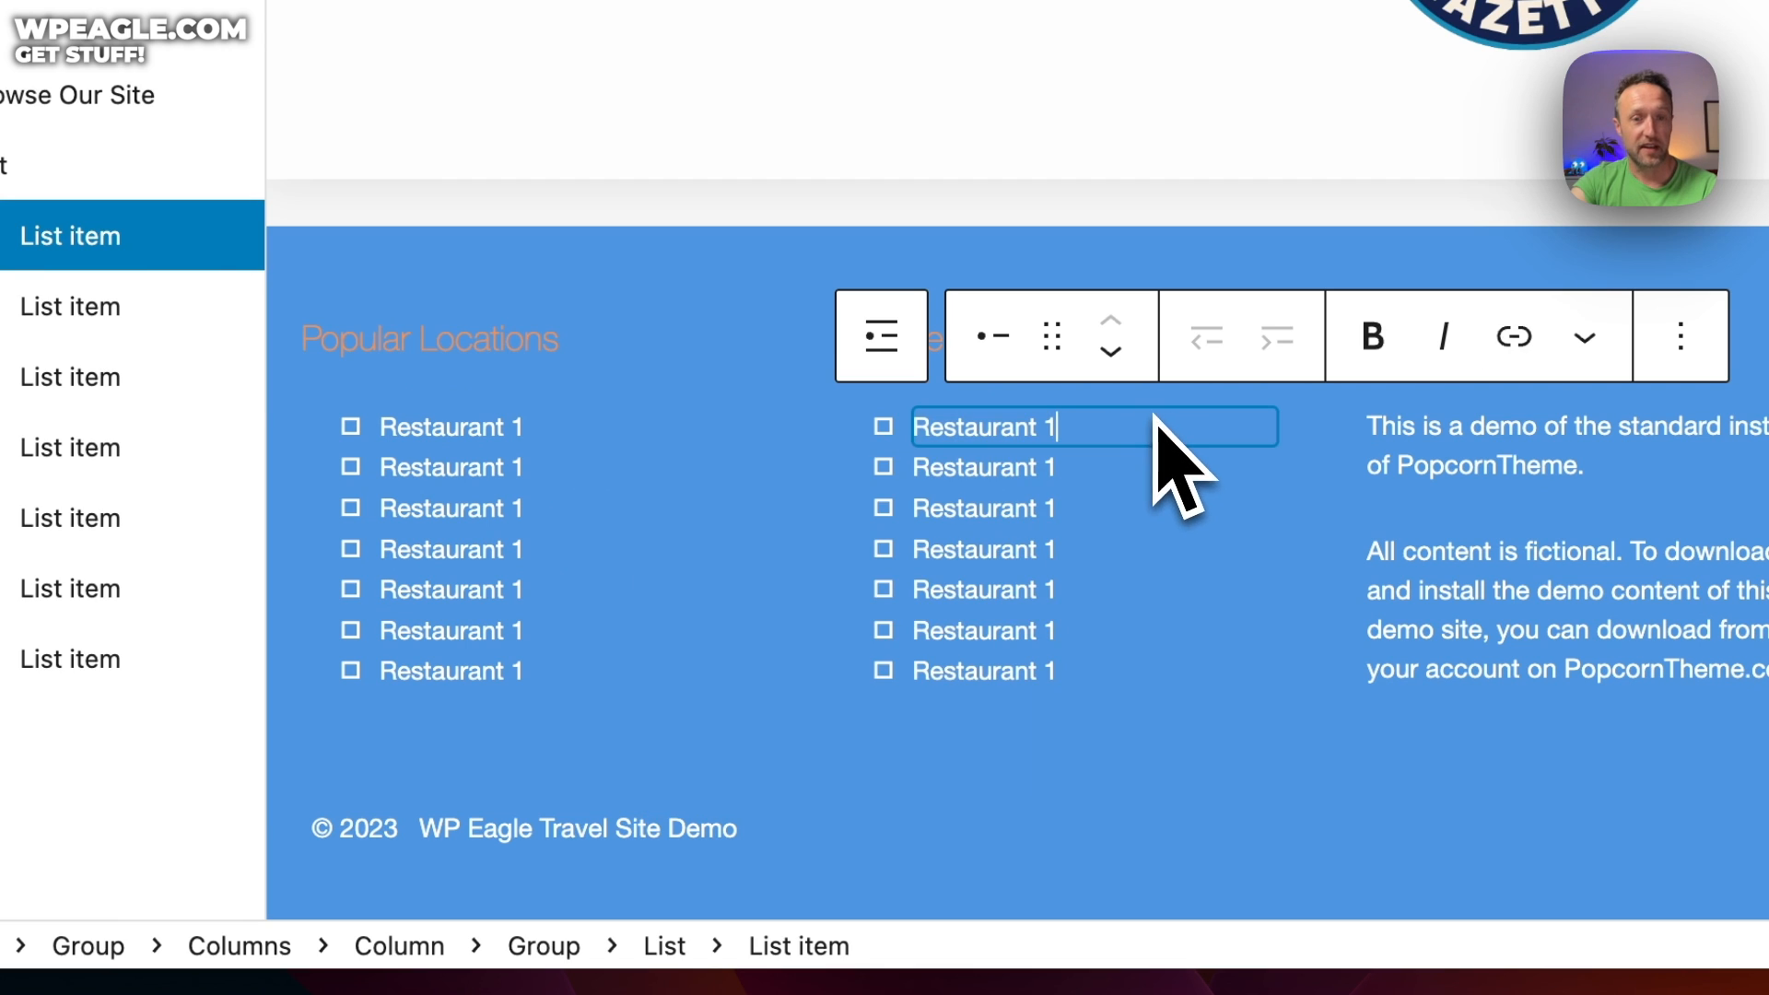
pyautogui.moveTo(1135, 440); pyautogui.dragTo(921, 431)
pyautogui.click(1080, 438)
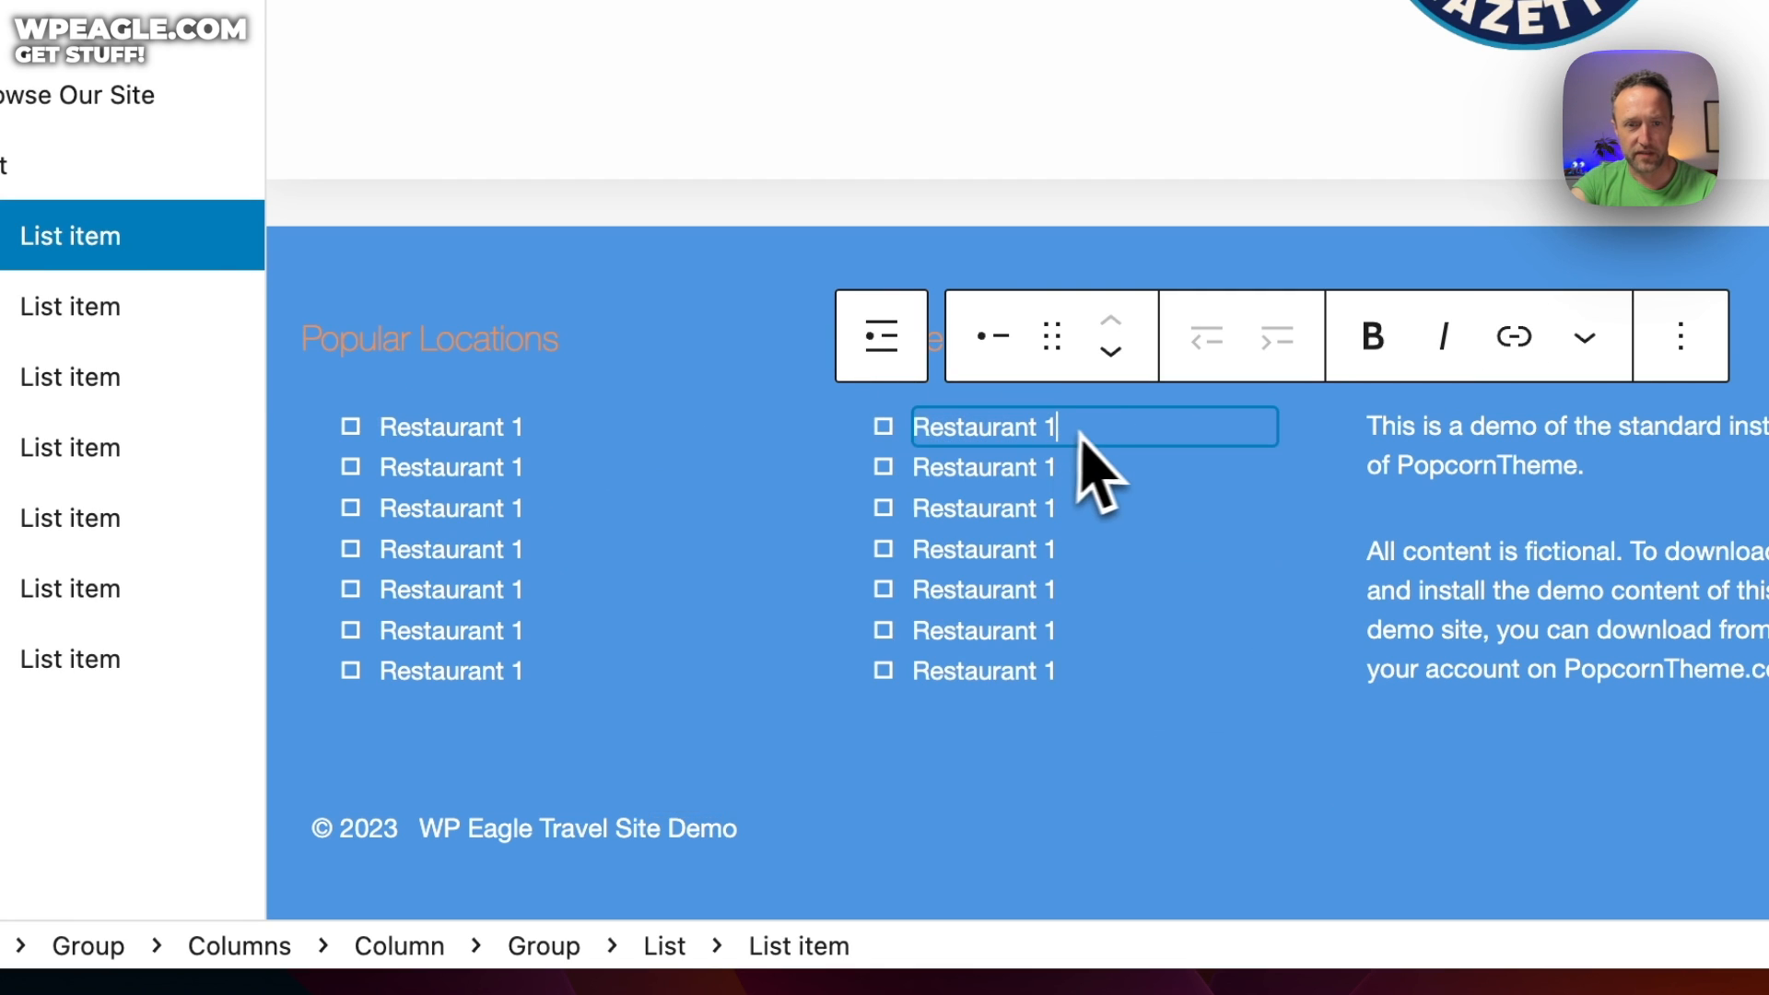
pyautogui.moveTo(1105, 433); pyautogui.dragTo(881, 446)
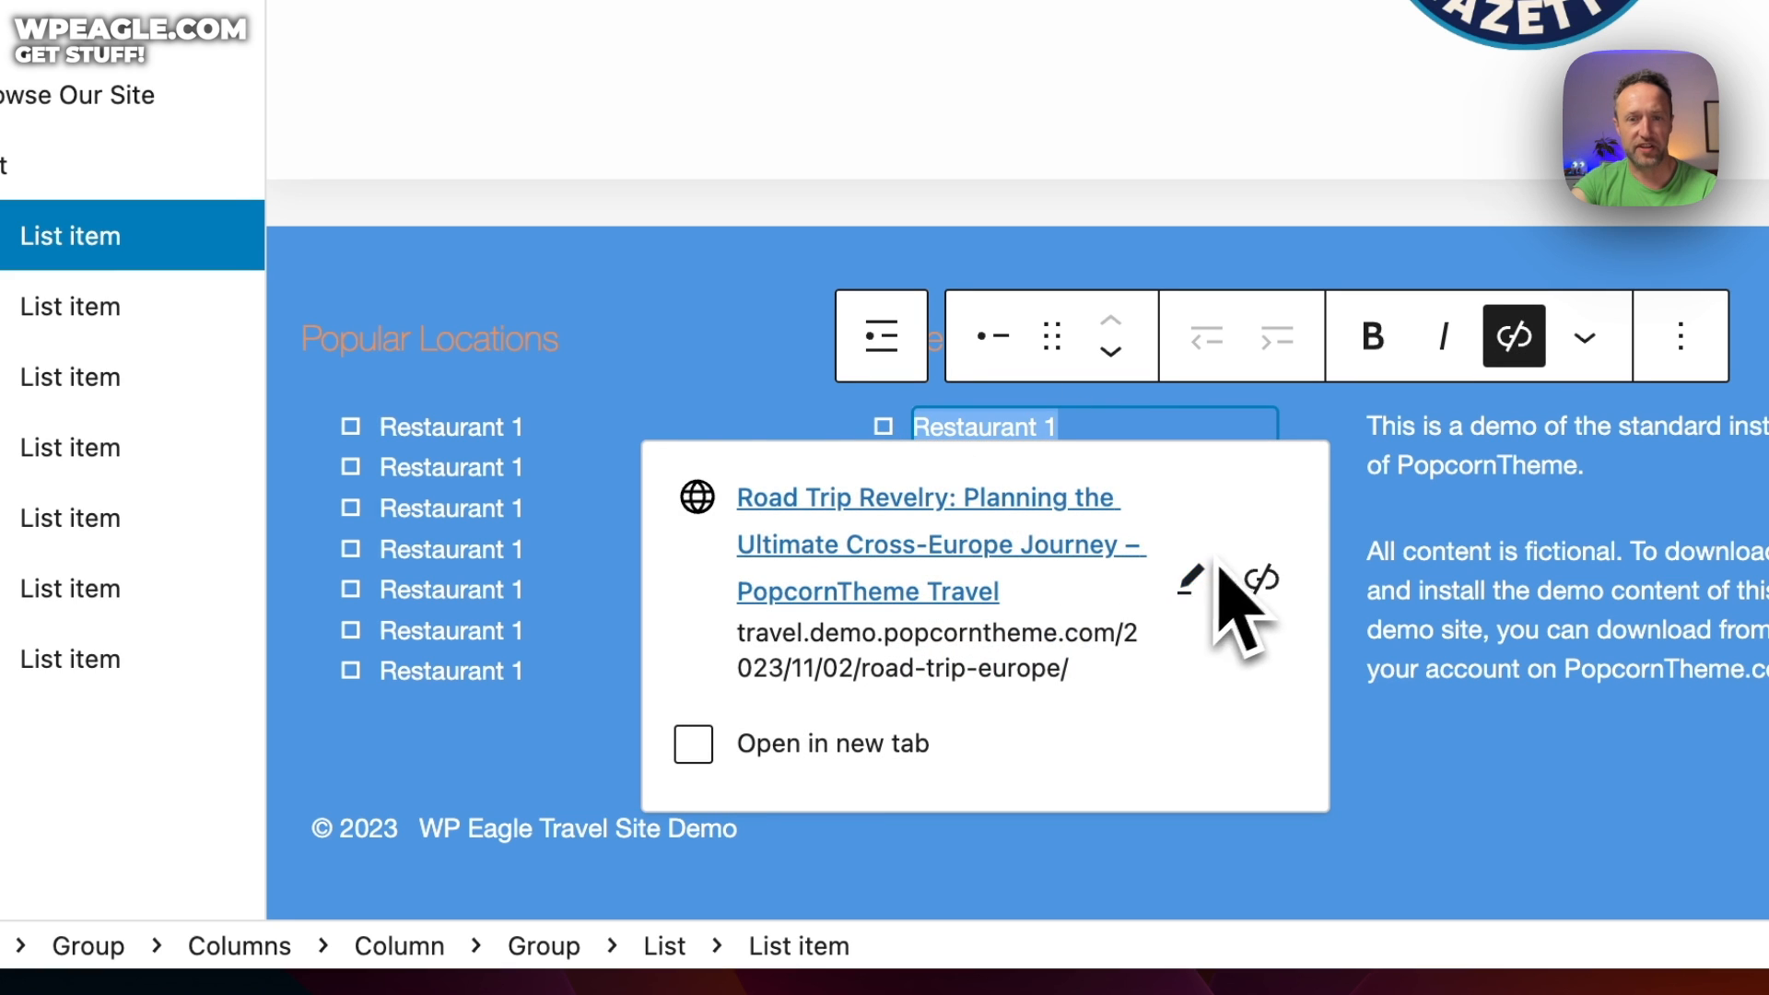
# Edit that item's link address, typing 'about' in place of the road-trip URL
pyautogui.click(1189, 580)
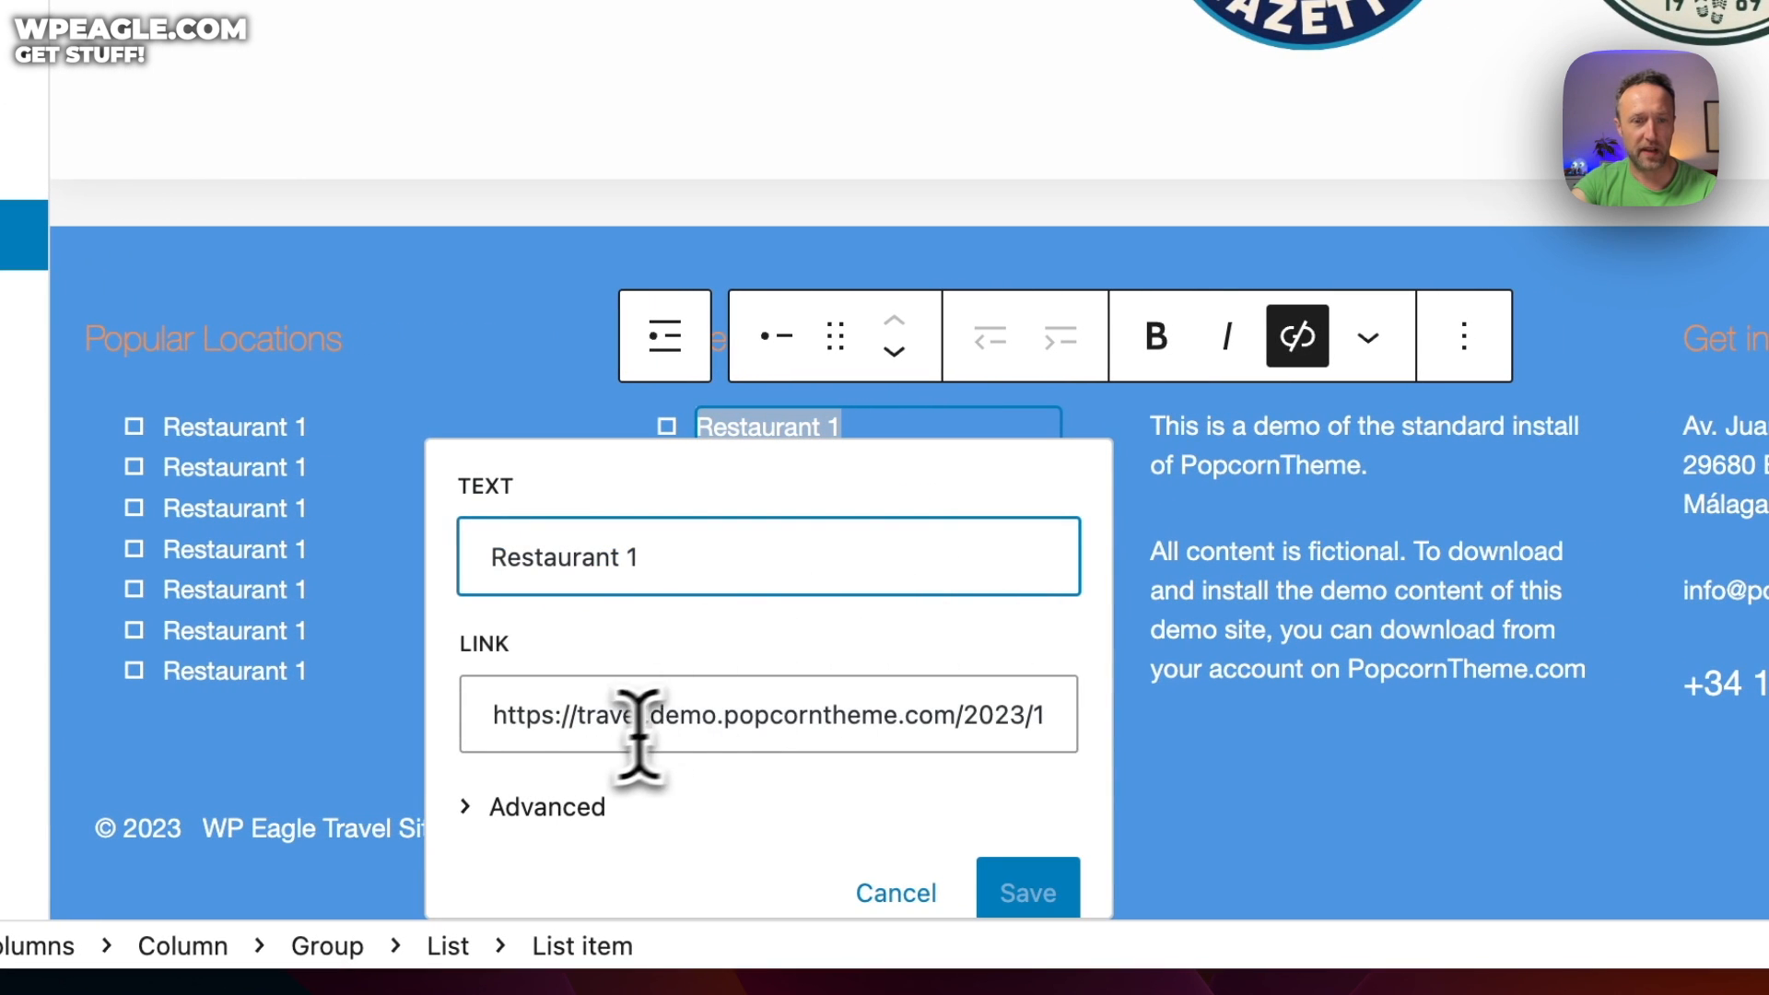
pyautogui.click(636, 726)
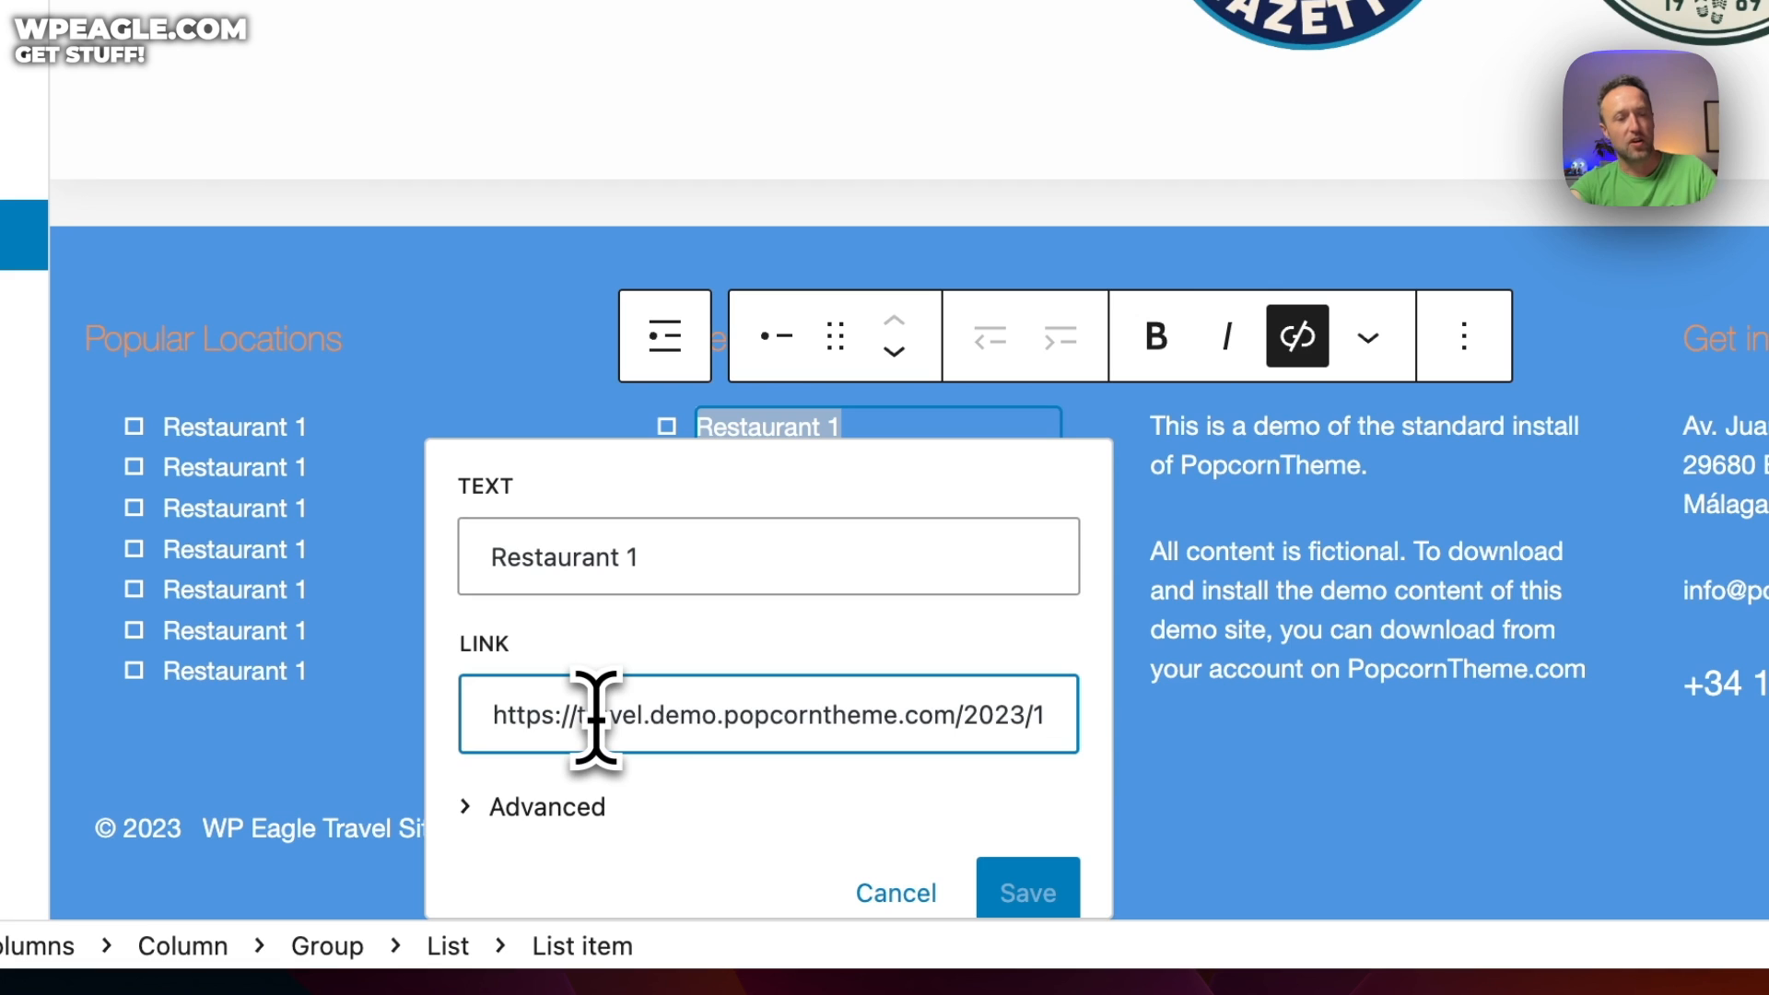
pyautogui.write('about')
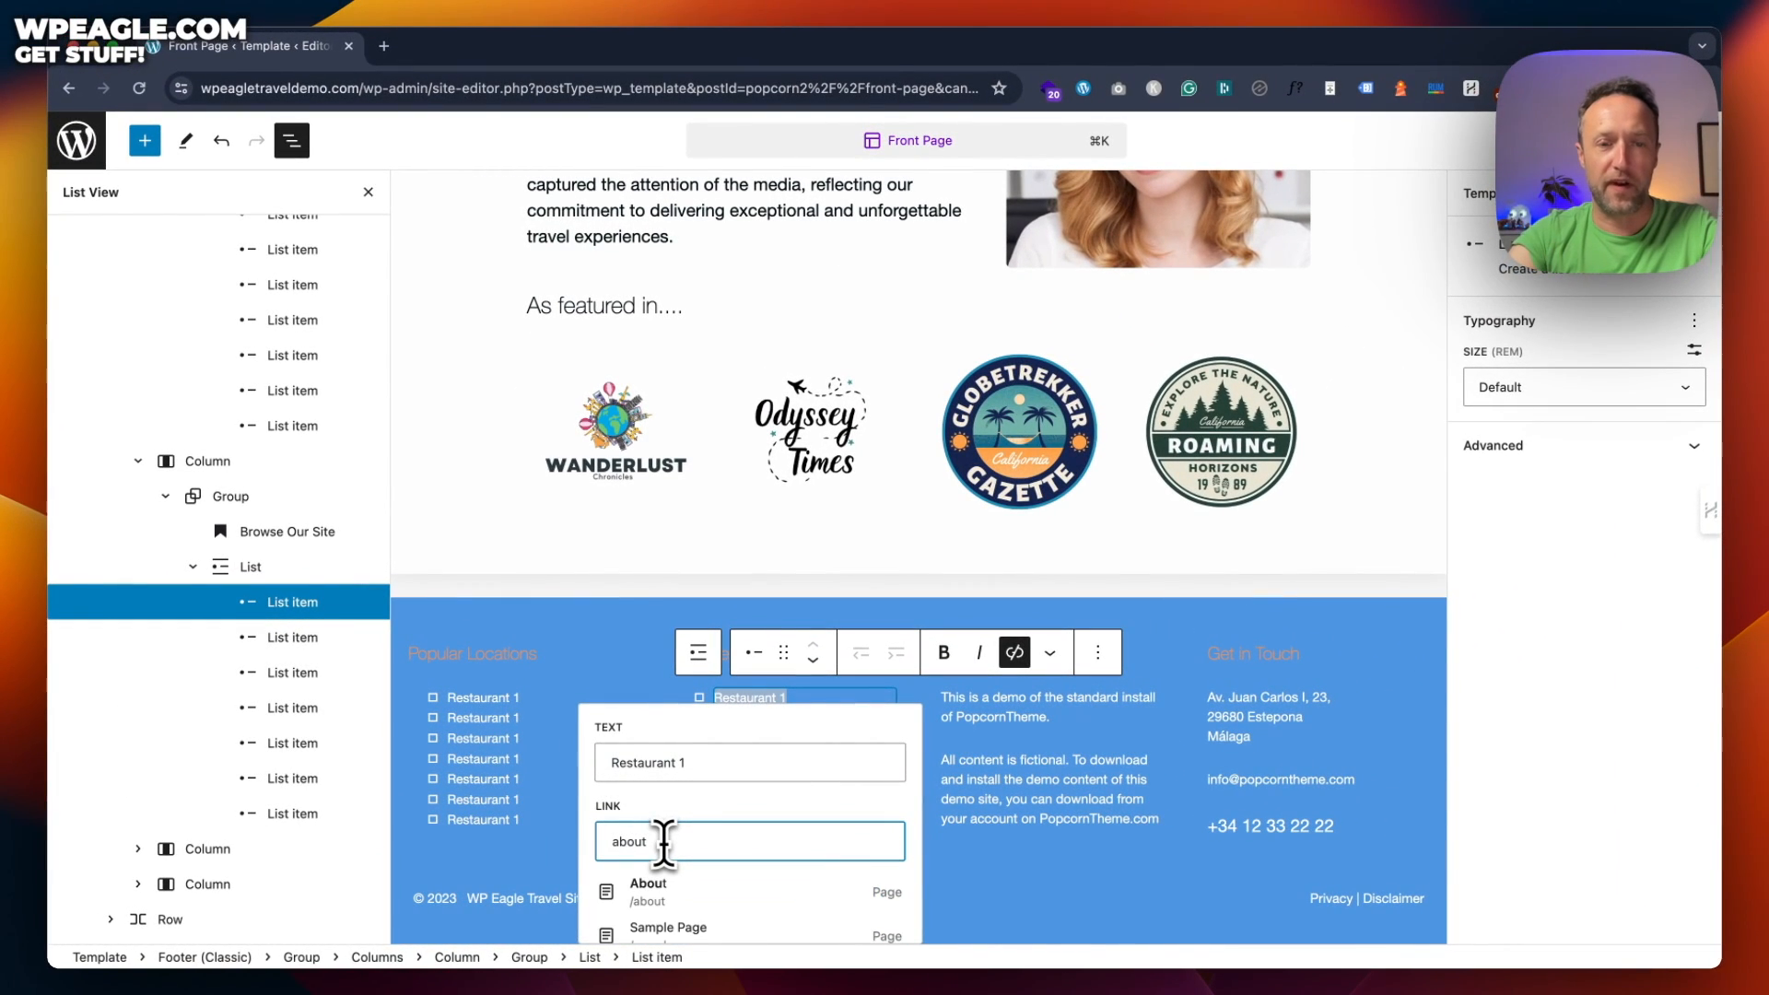
pyautogui.scroll(-3, 700, 799)
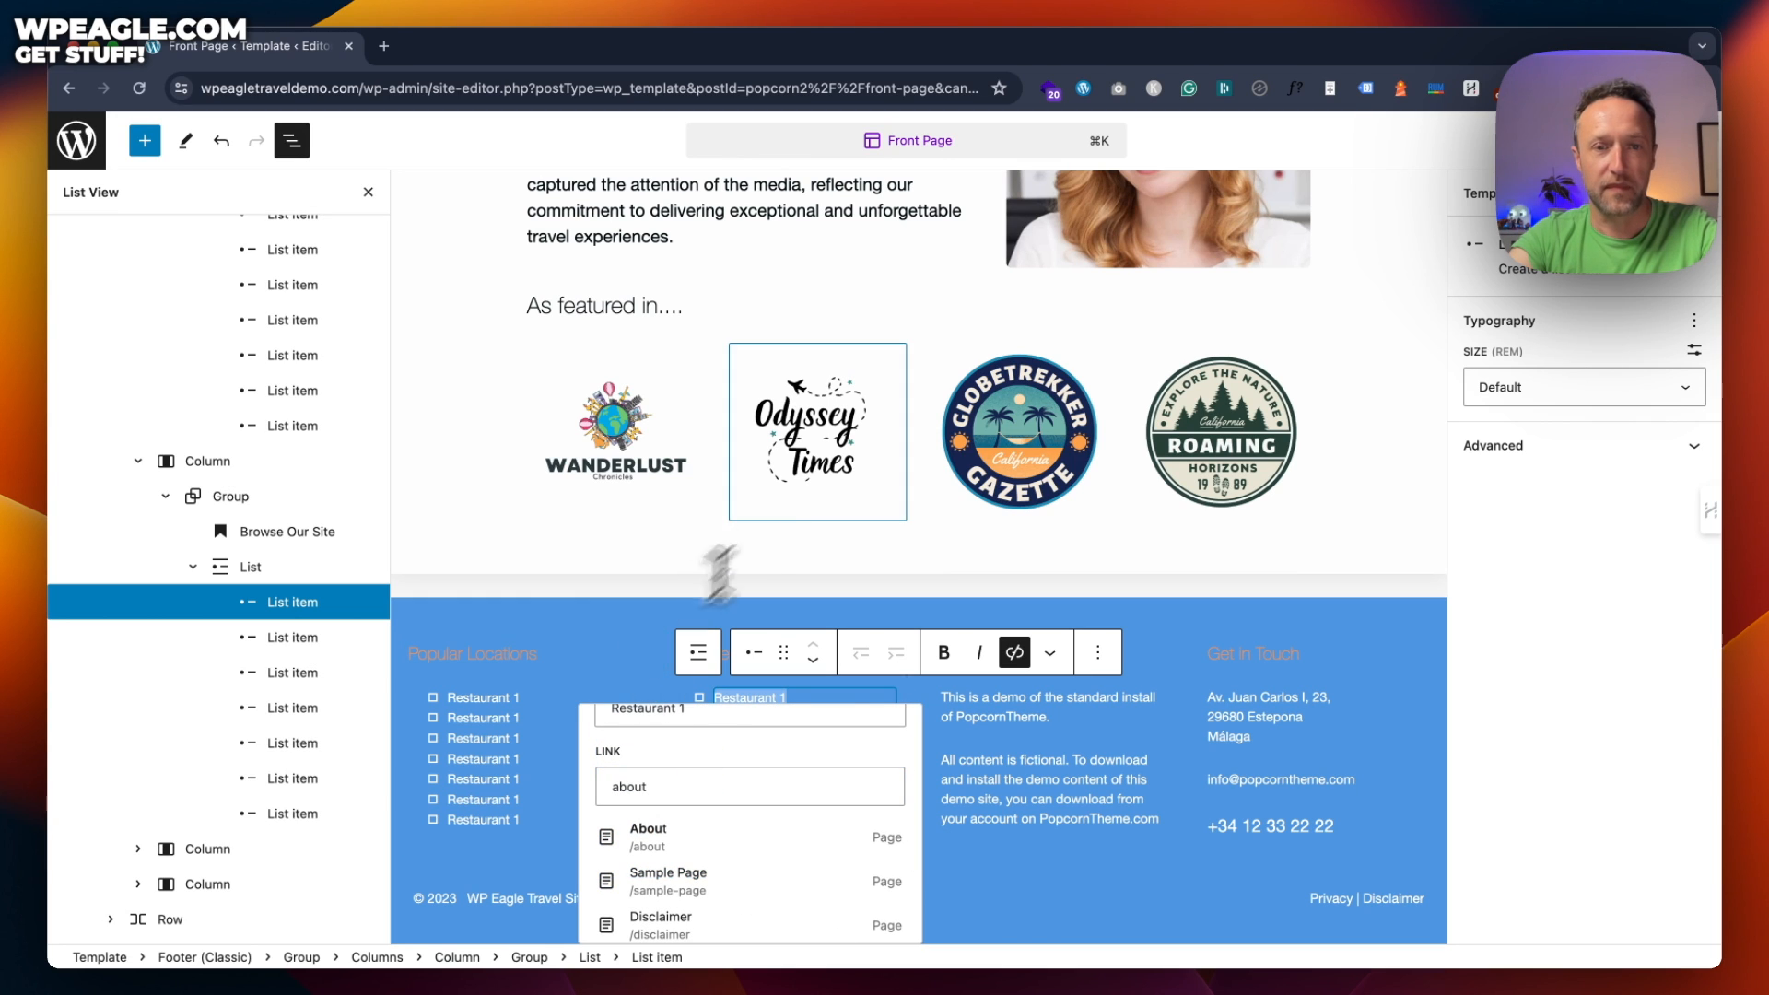
pyautogui.press('Escape')
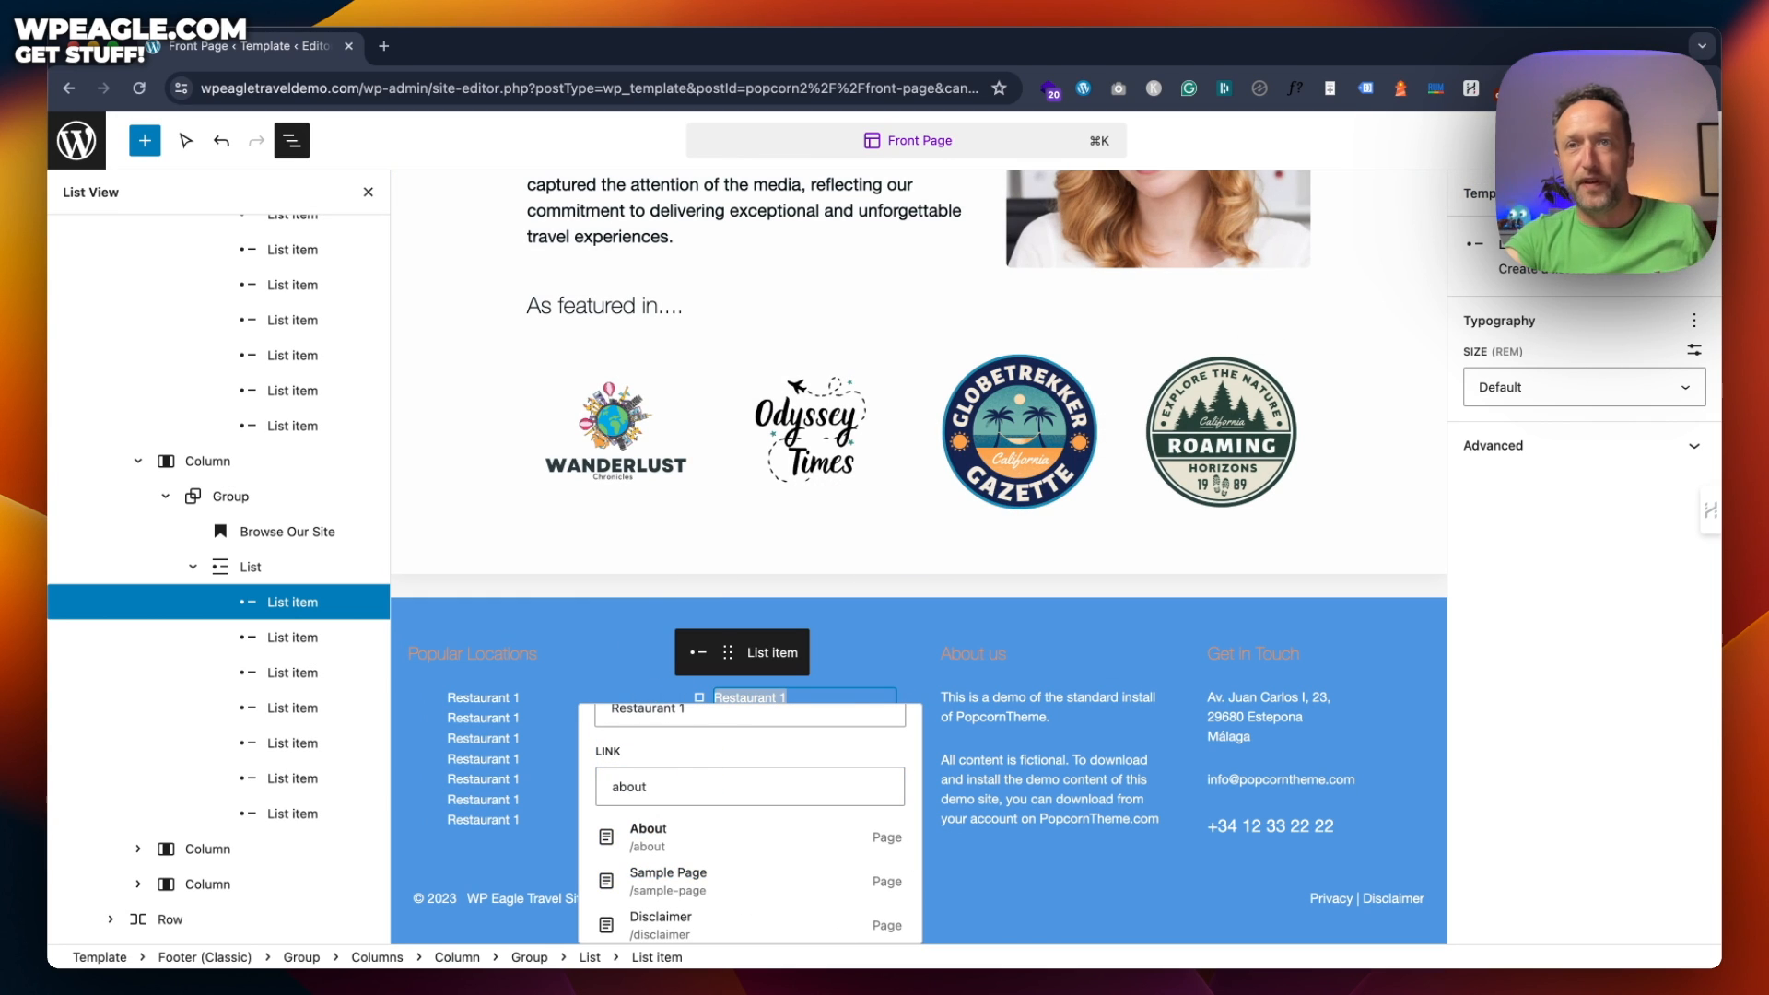
# Save the Front Page template changes
pyautogui.click(1564, 140)
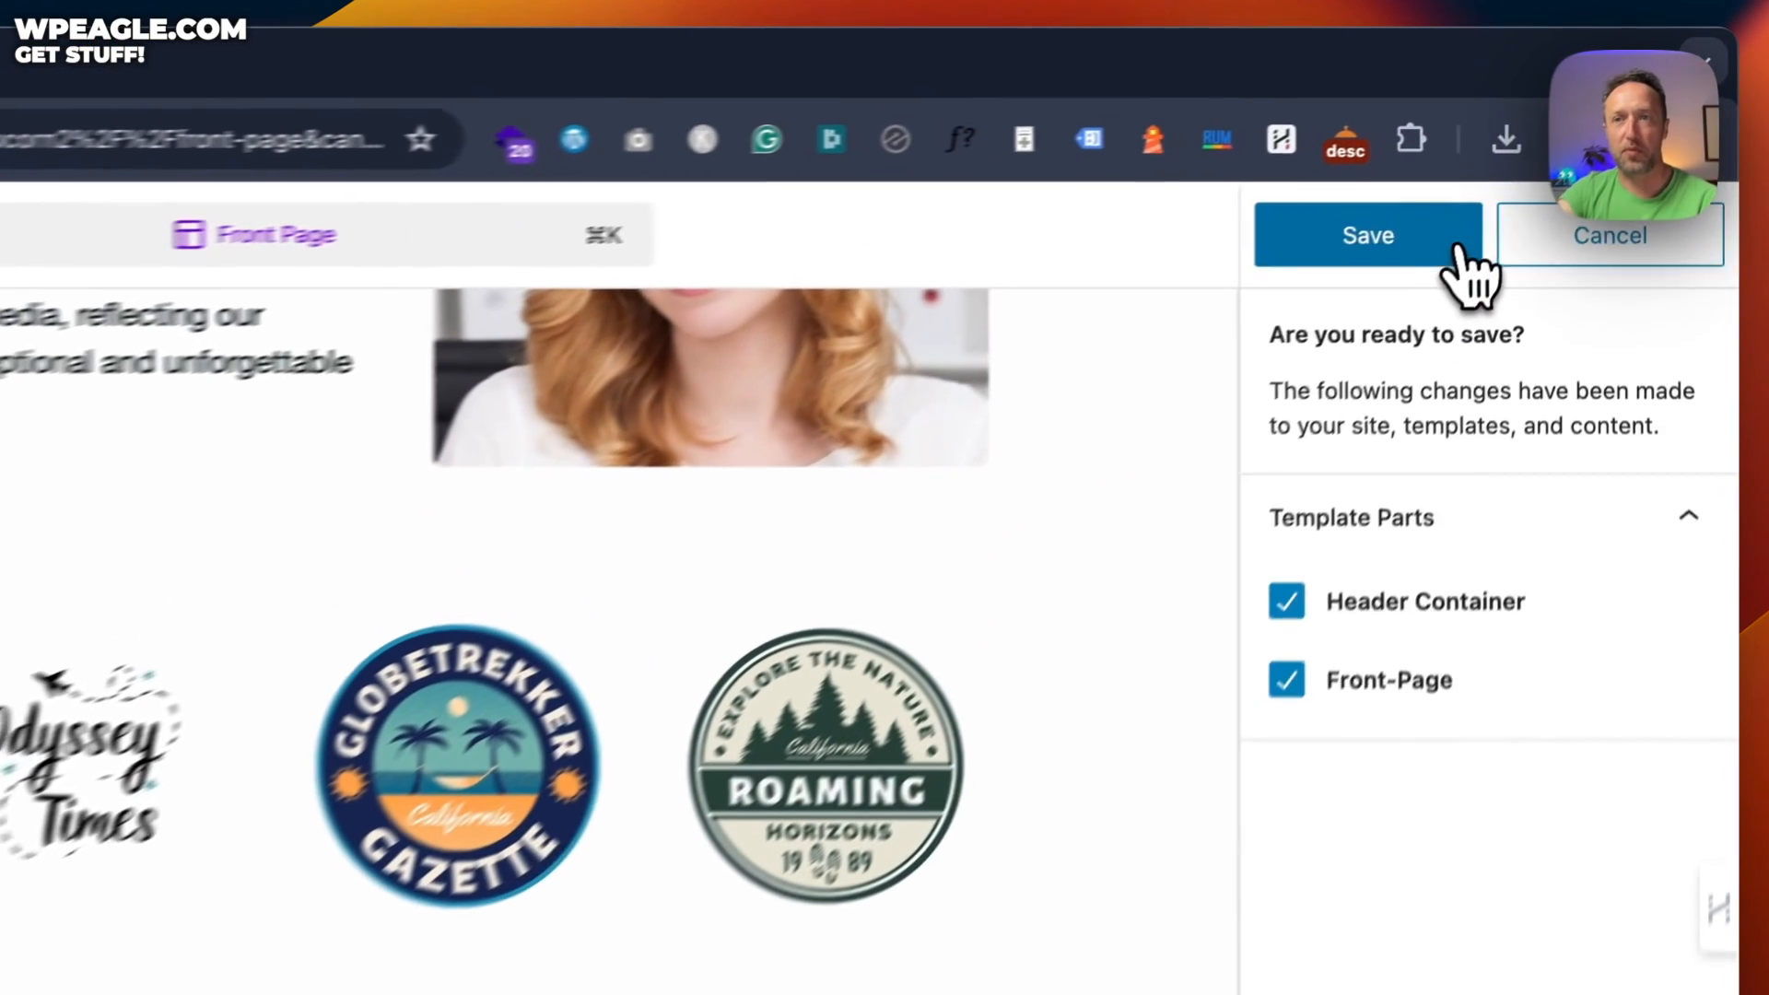
pyautogui.click(1534, 143)
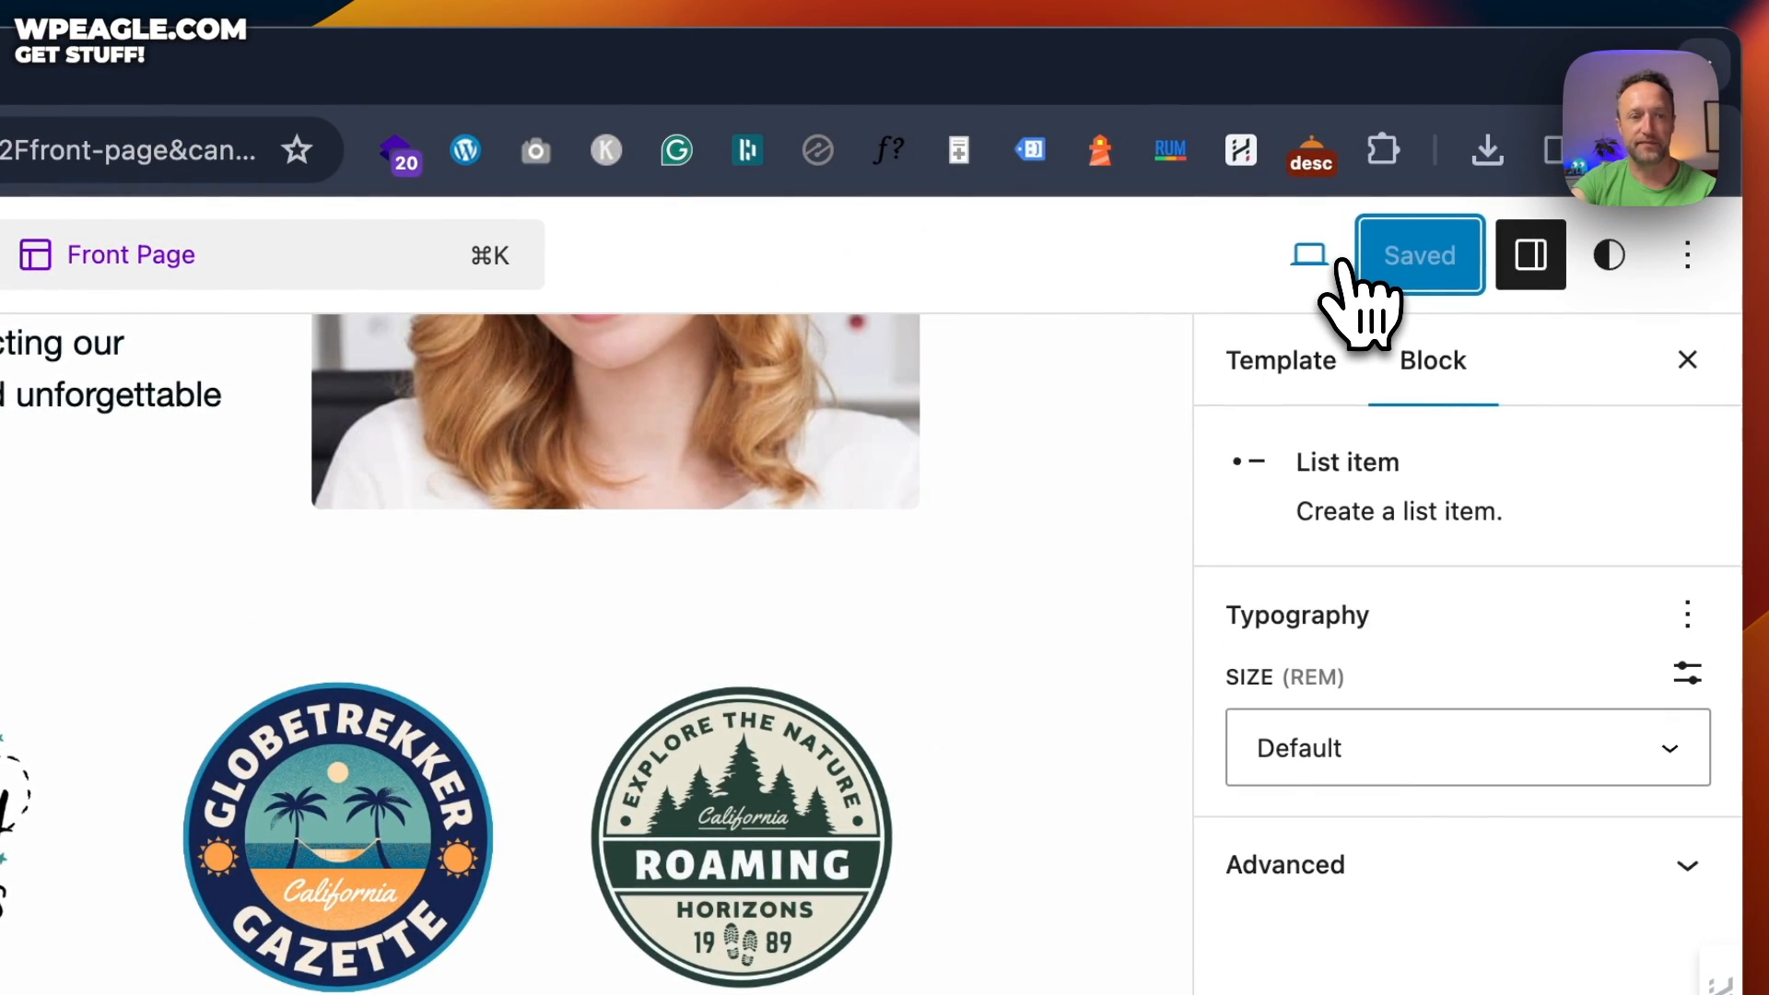
pyautogui.scroll(2, 810, 762)
pyautogui.scroll(-10, 810, 771)
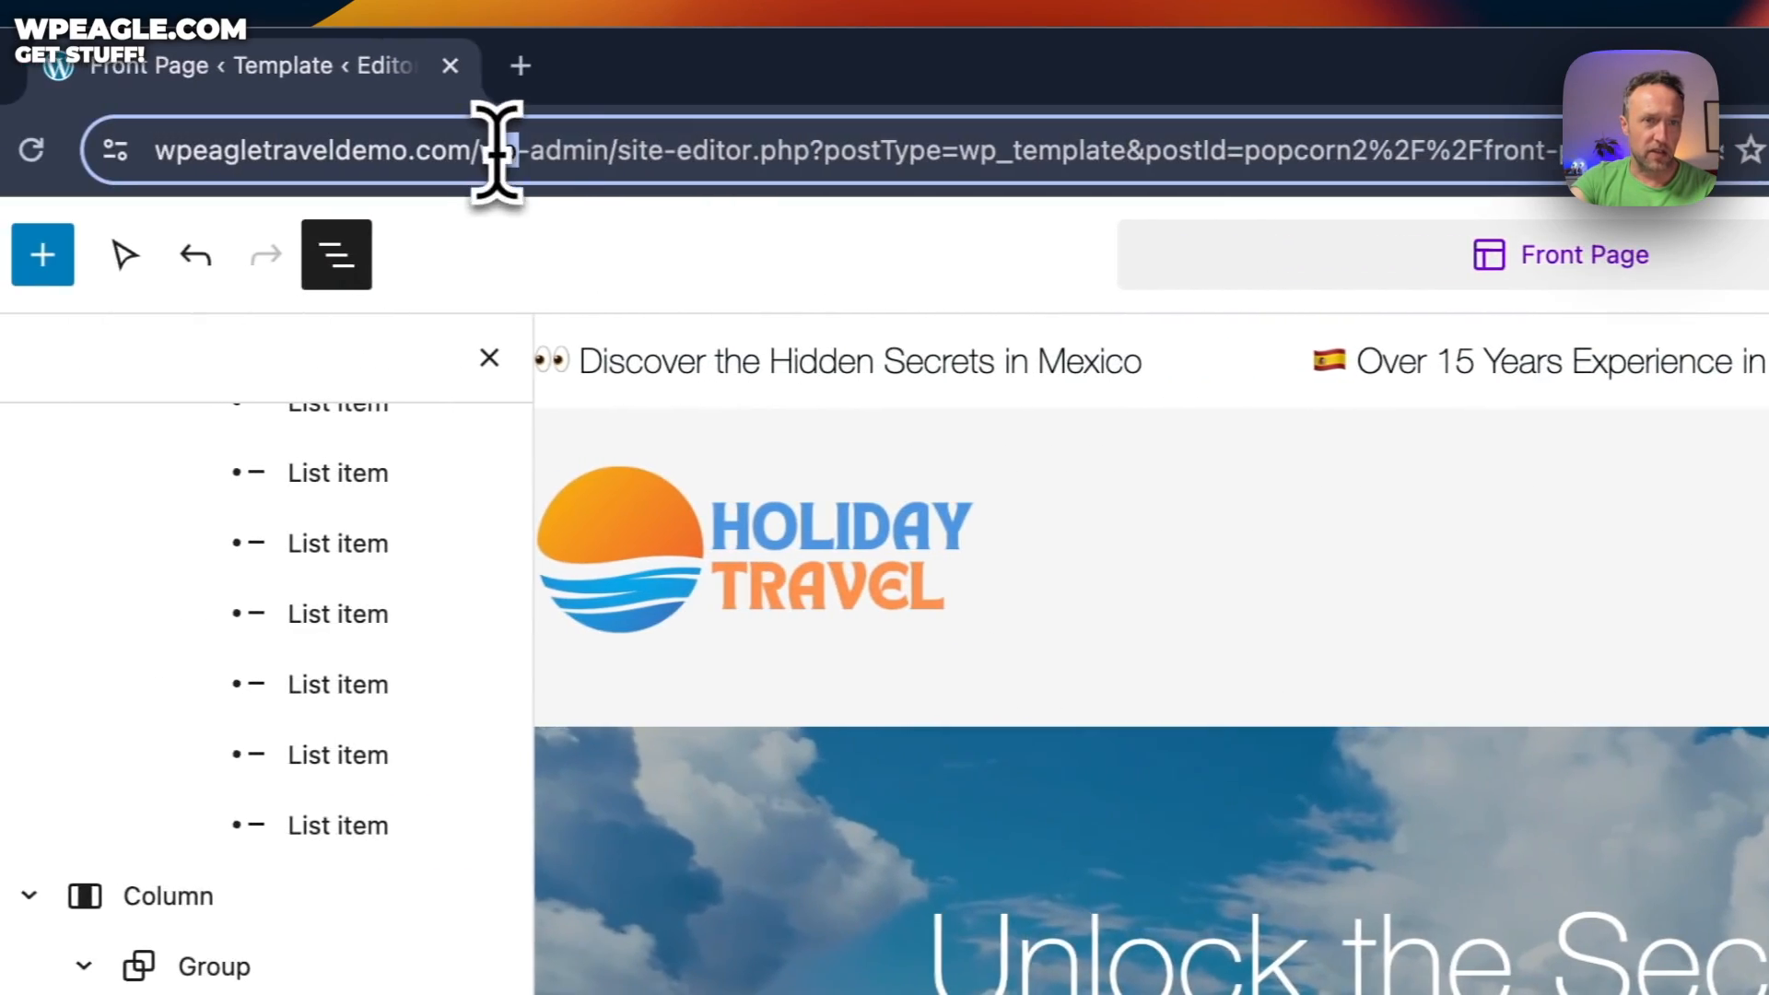
# Load the live home page at the site root, scroll through it, then return to the Dashboard
pyautogui.moveTo(498, 156); pyautogui.dragTo(1533, 74)
pyautogui.press('BackSpace')
pyautogui.press('Return')
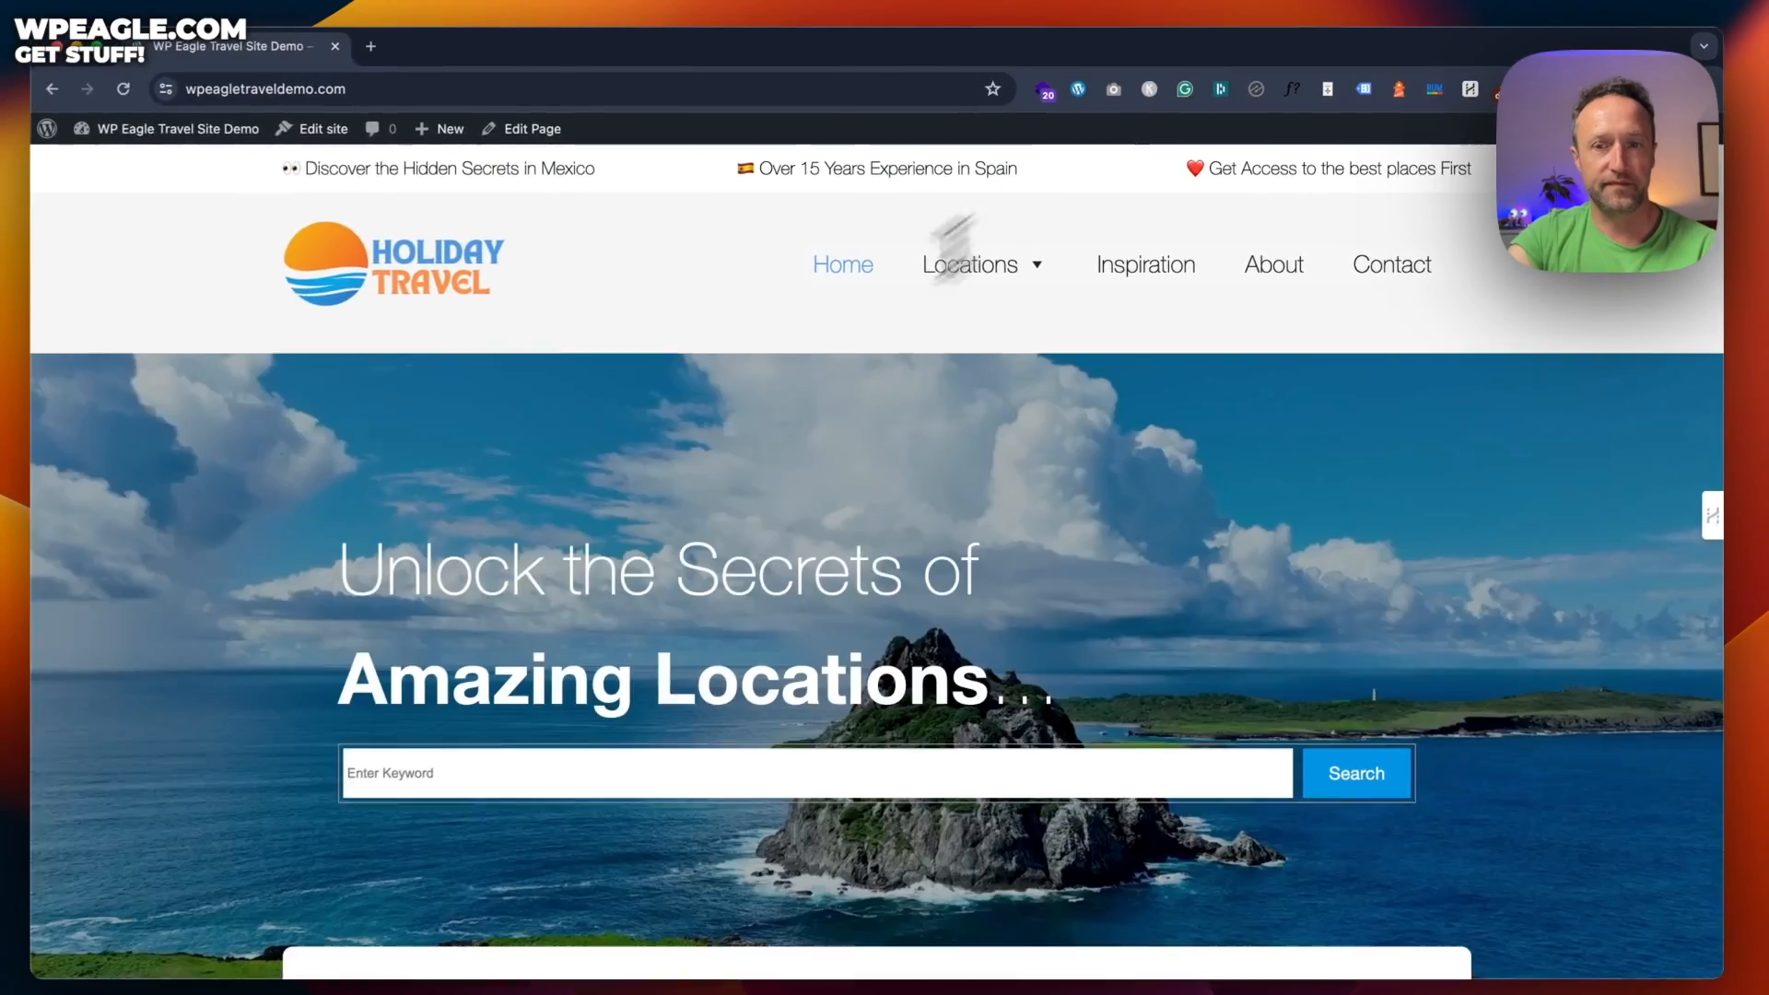
pyautogui.scroll(-5, 700, 406)
pyautogui.scroll(-4, 700, 406)
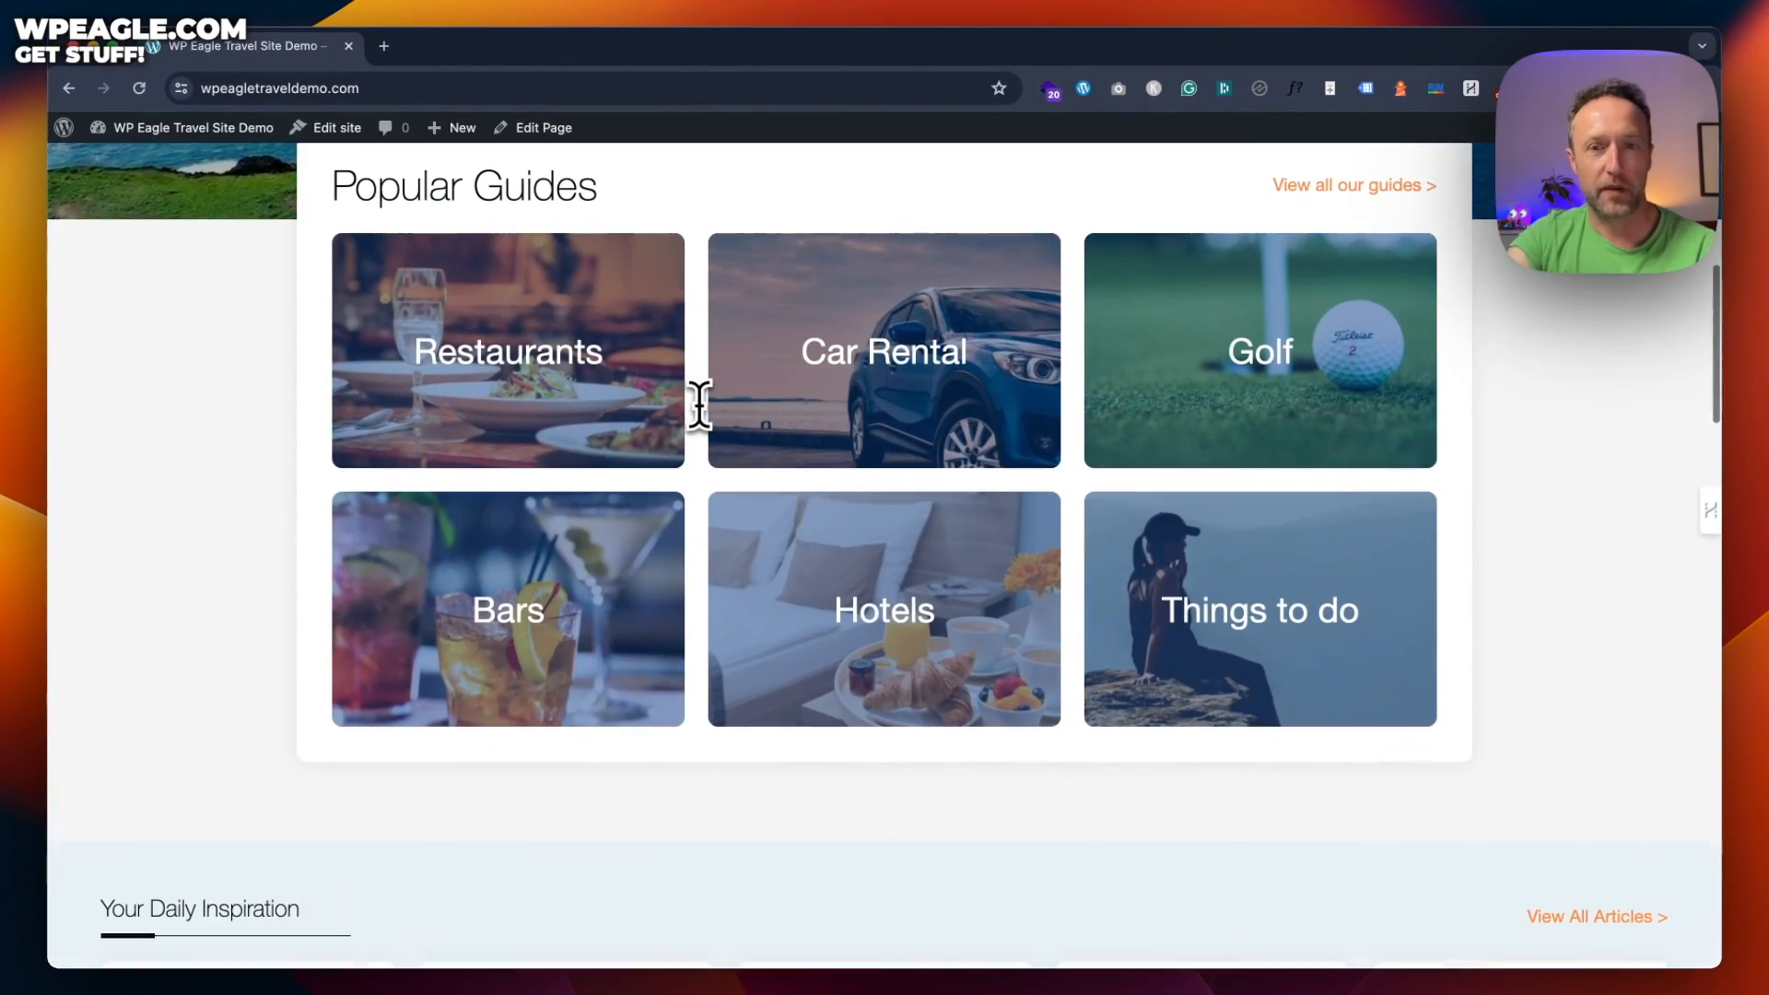
pyautogui.scroll(-8, 700, 405)
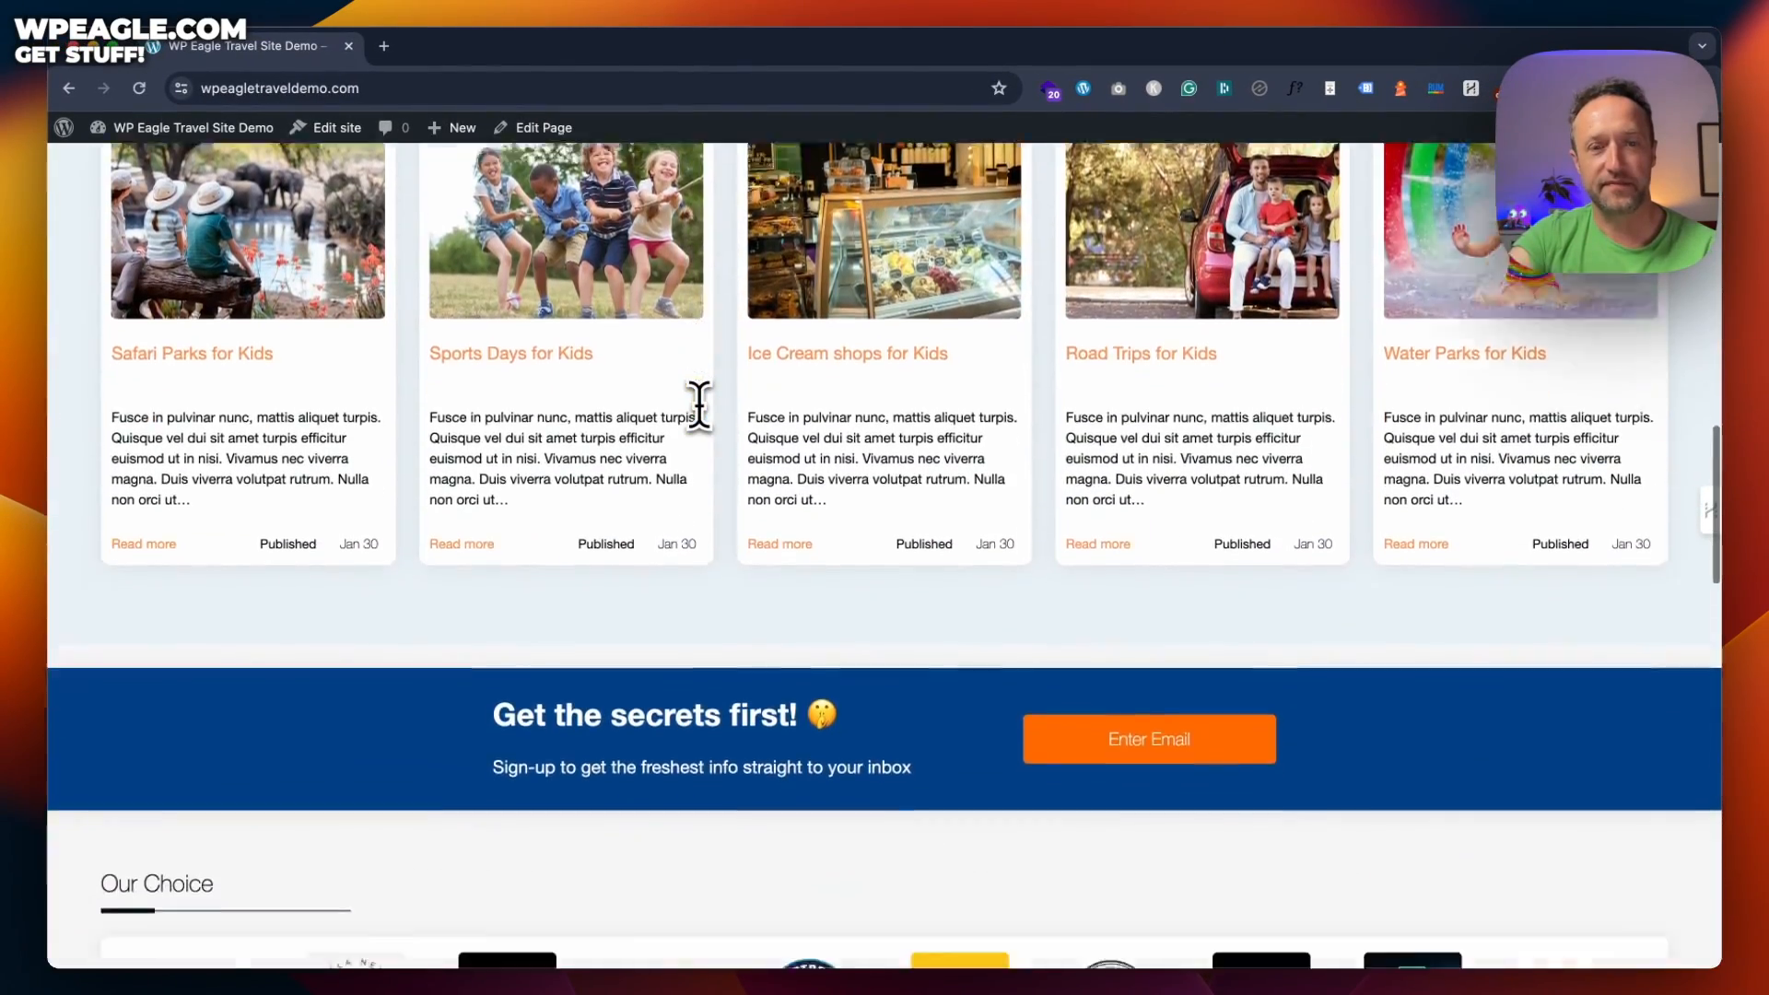
pyautogui.scroll(16, 699, 406)
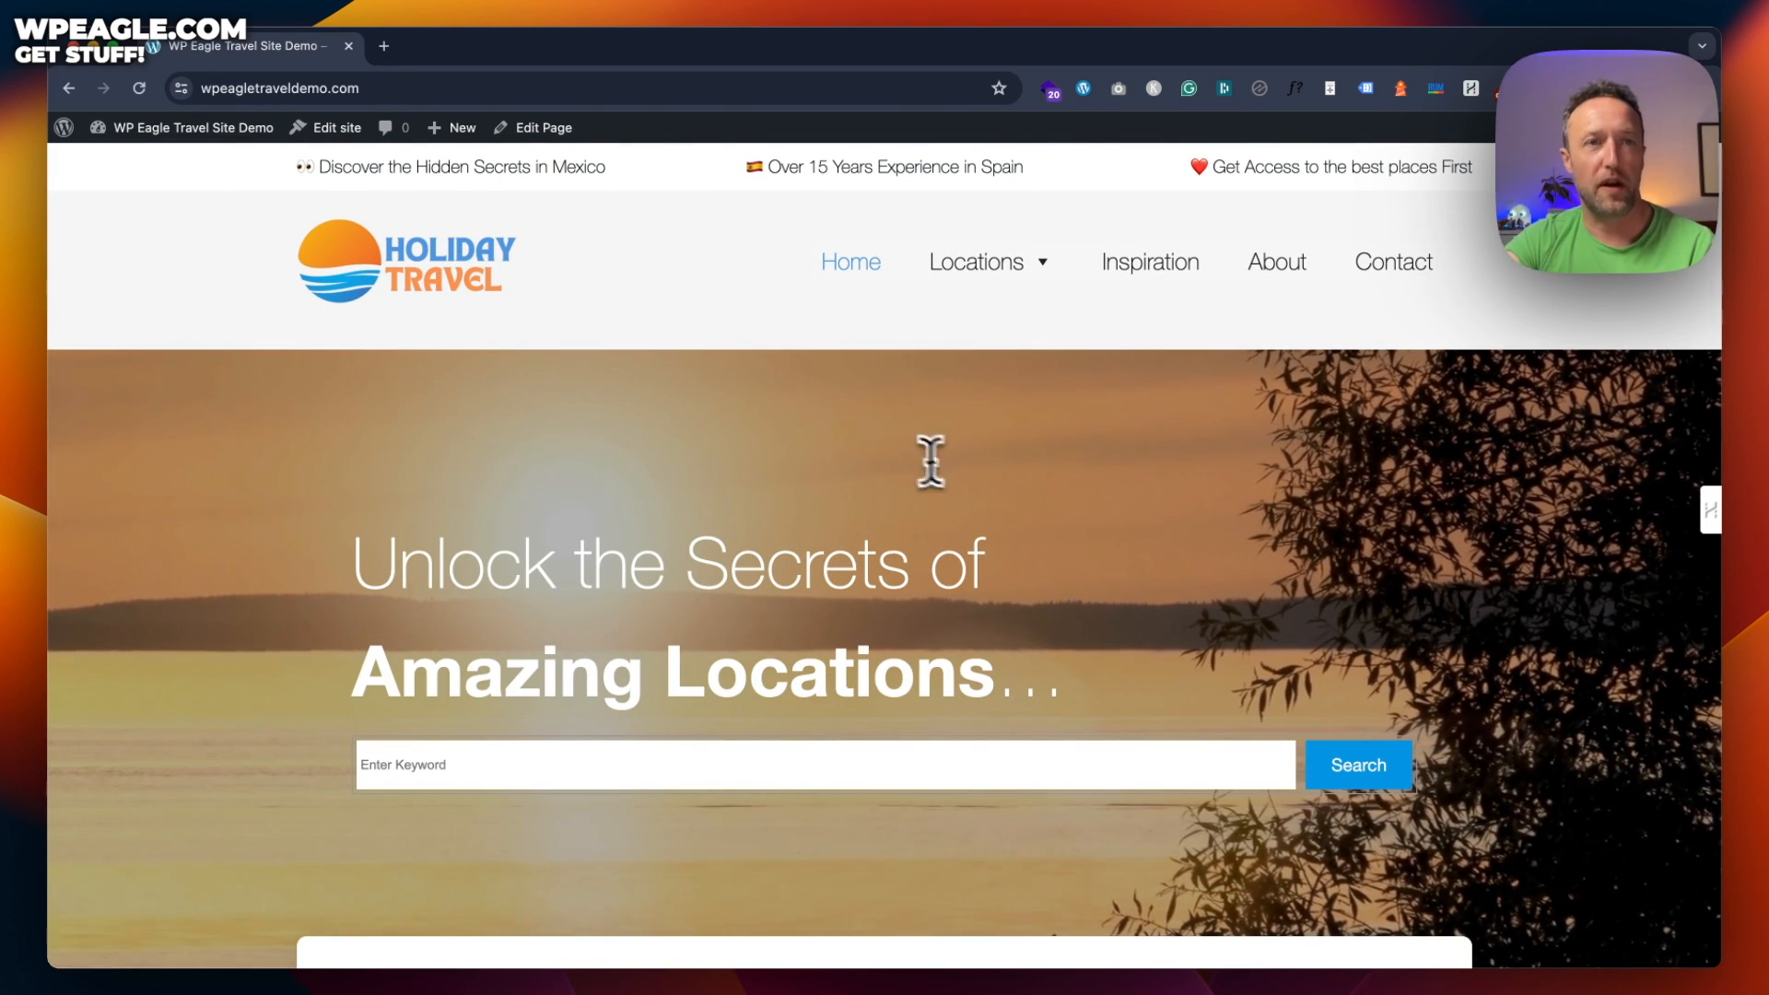
pyautogui.moveTo(235, 136)
pyautogui.click(168, 164)
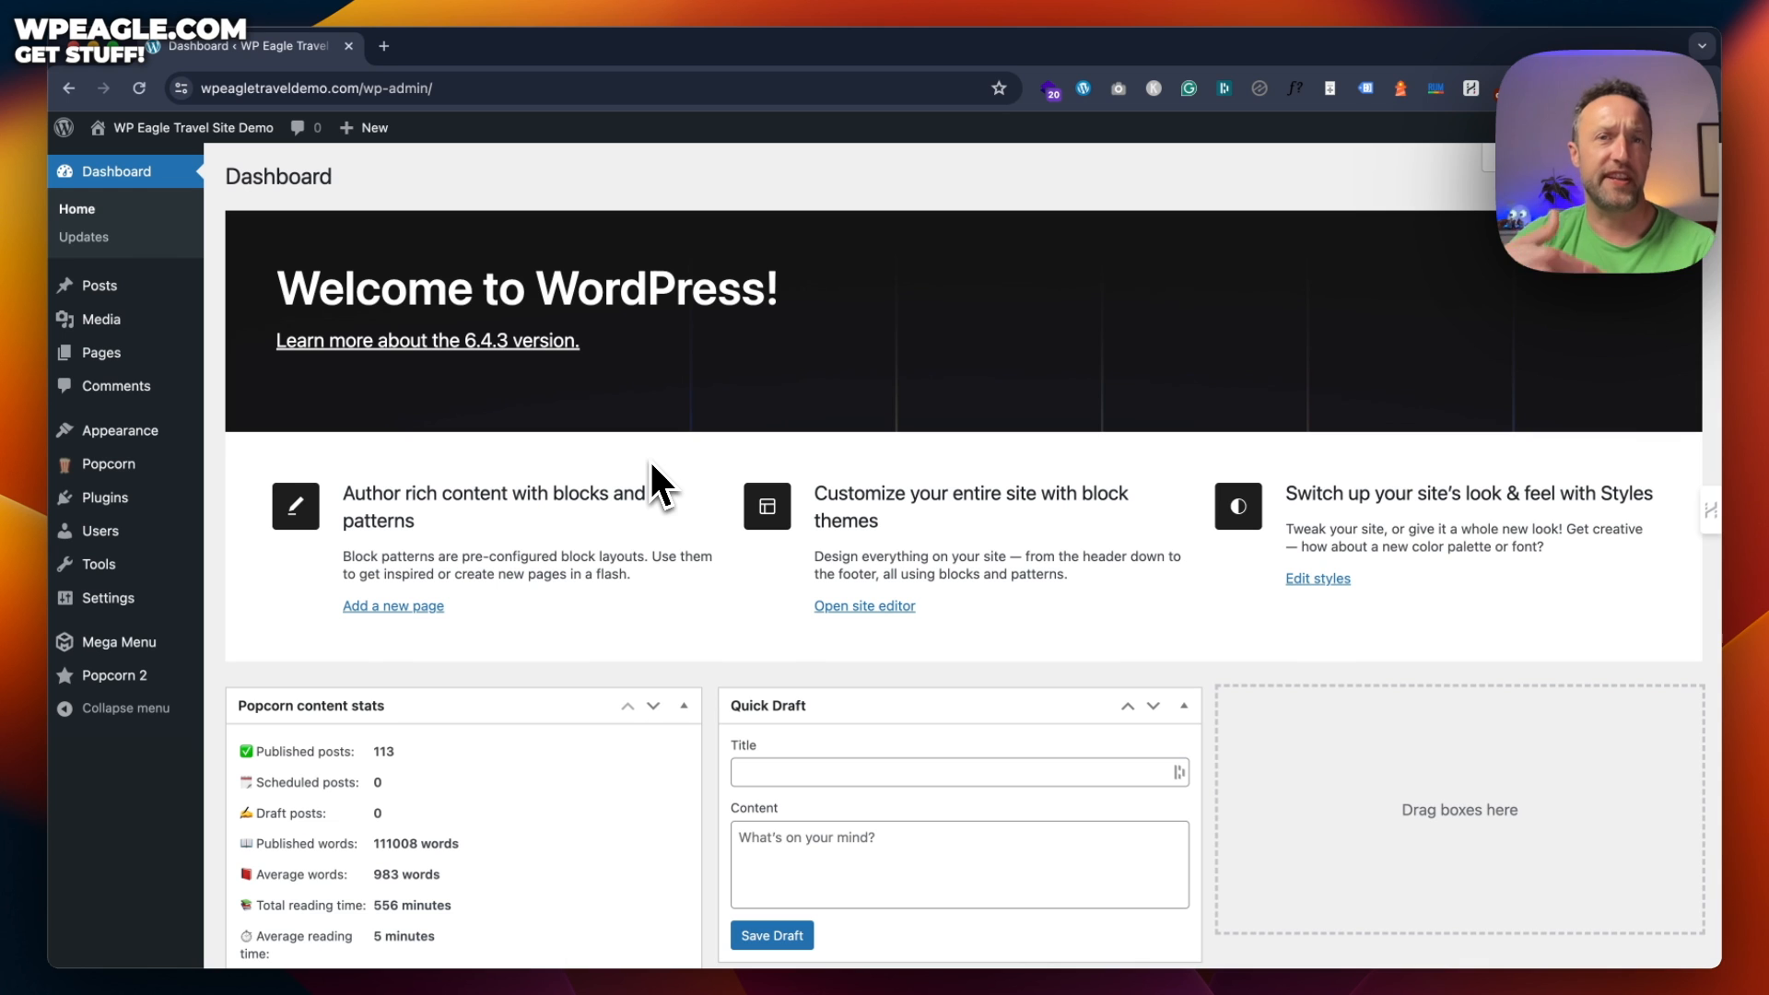
# Create a Beaches category with Parent Category set to None in Posts > Categories
pyautogui.moveTo(135, 286)
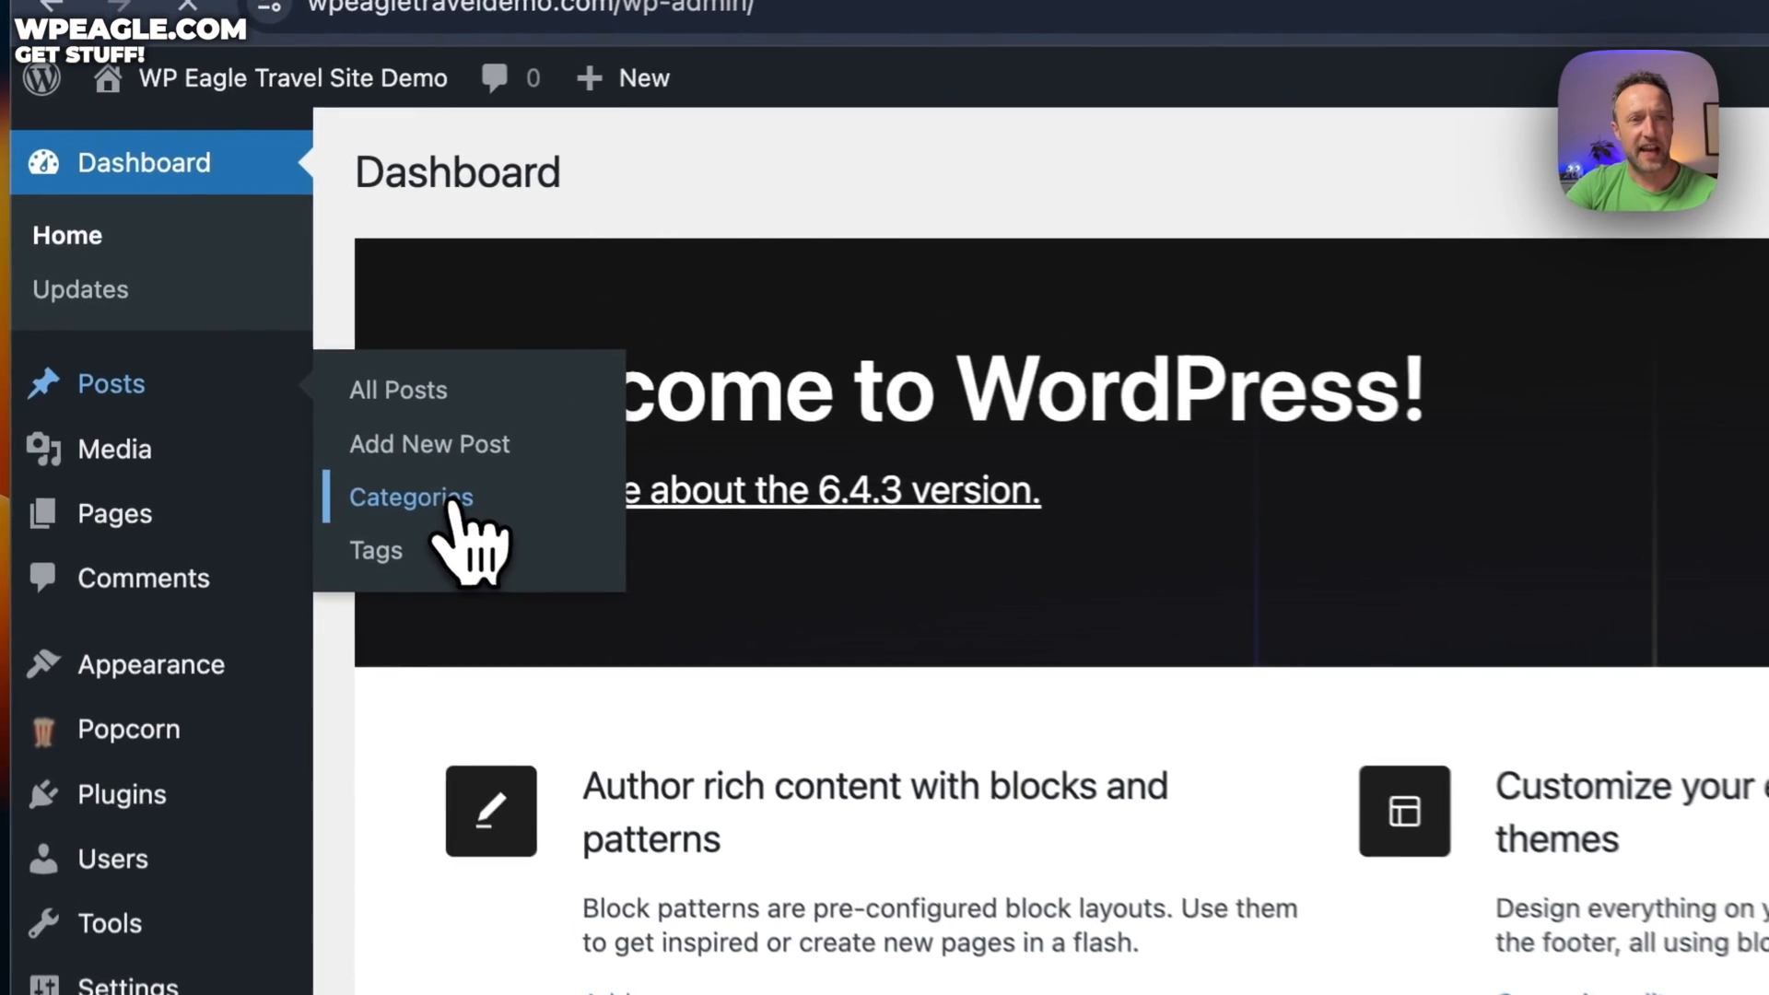
pyautogui.click(349, 415)
pyautogui.scroll(-3, 1175, 480)
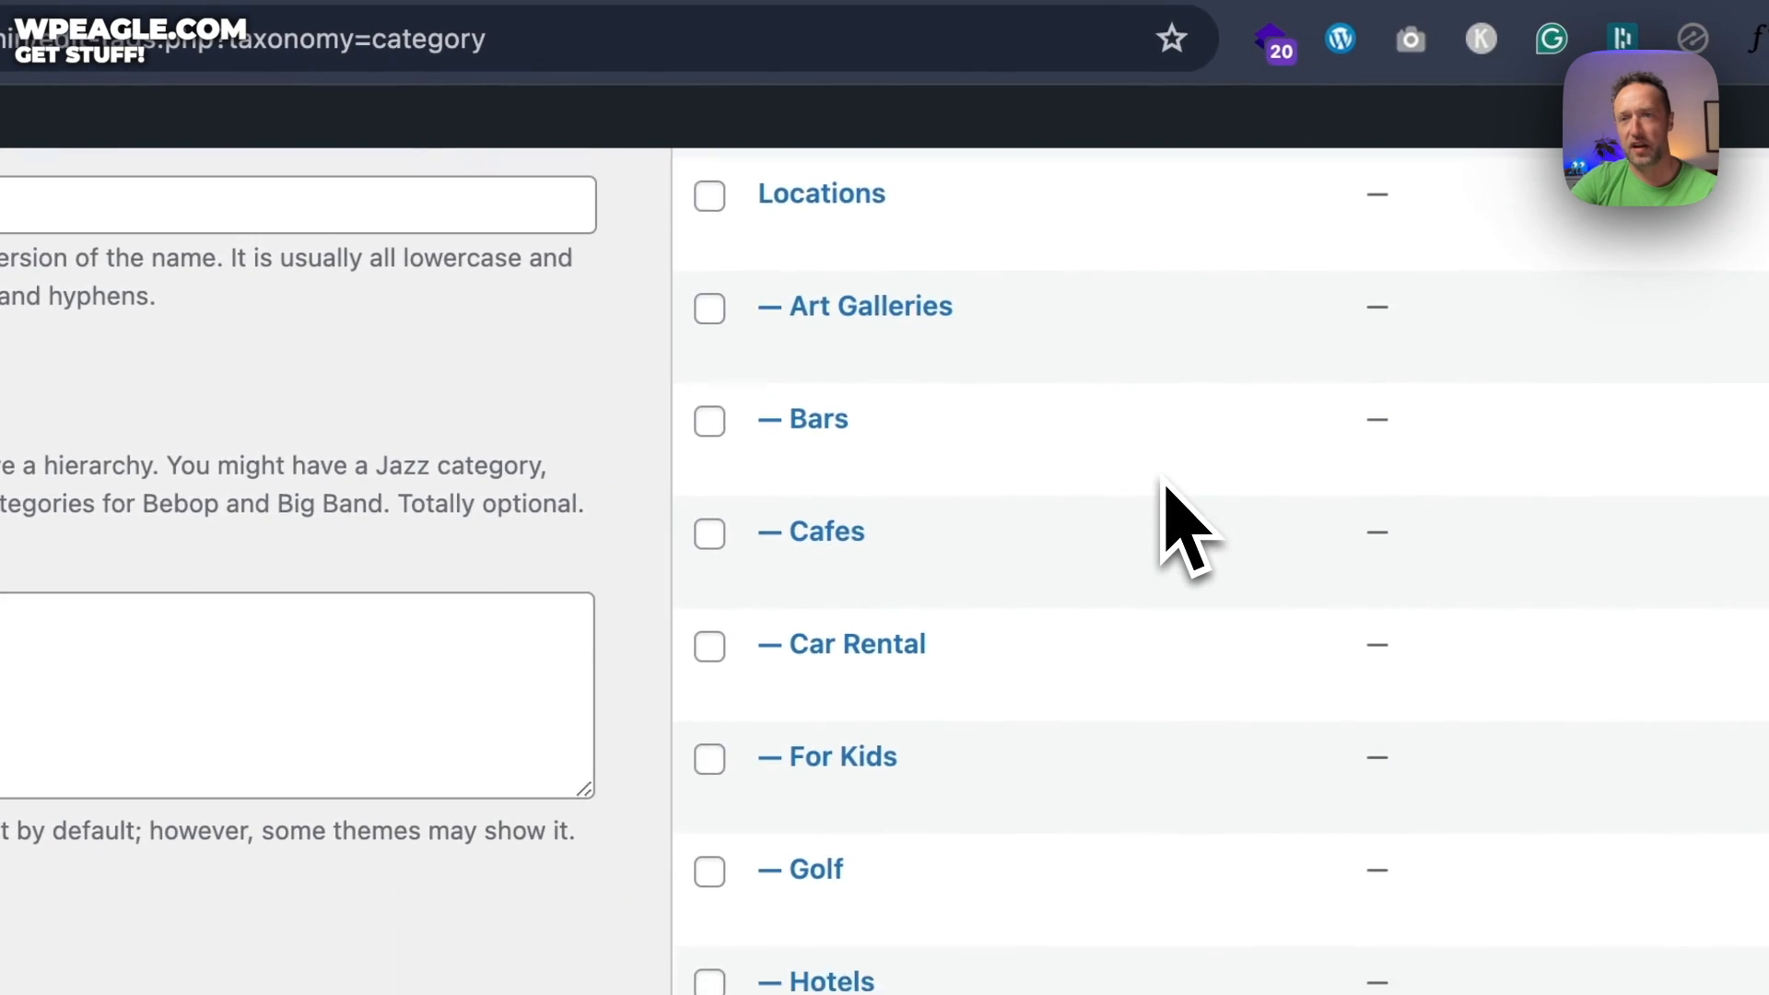
pyautogui.scroll(4, 1175, 480)
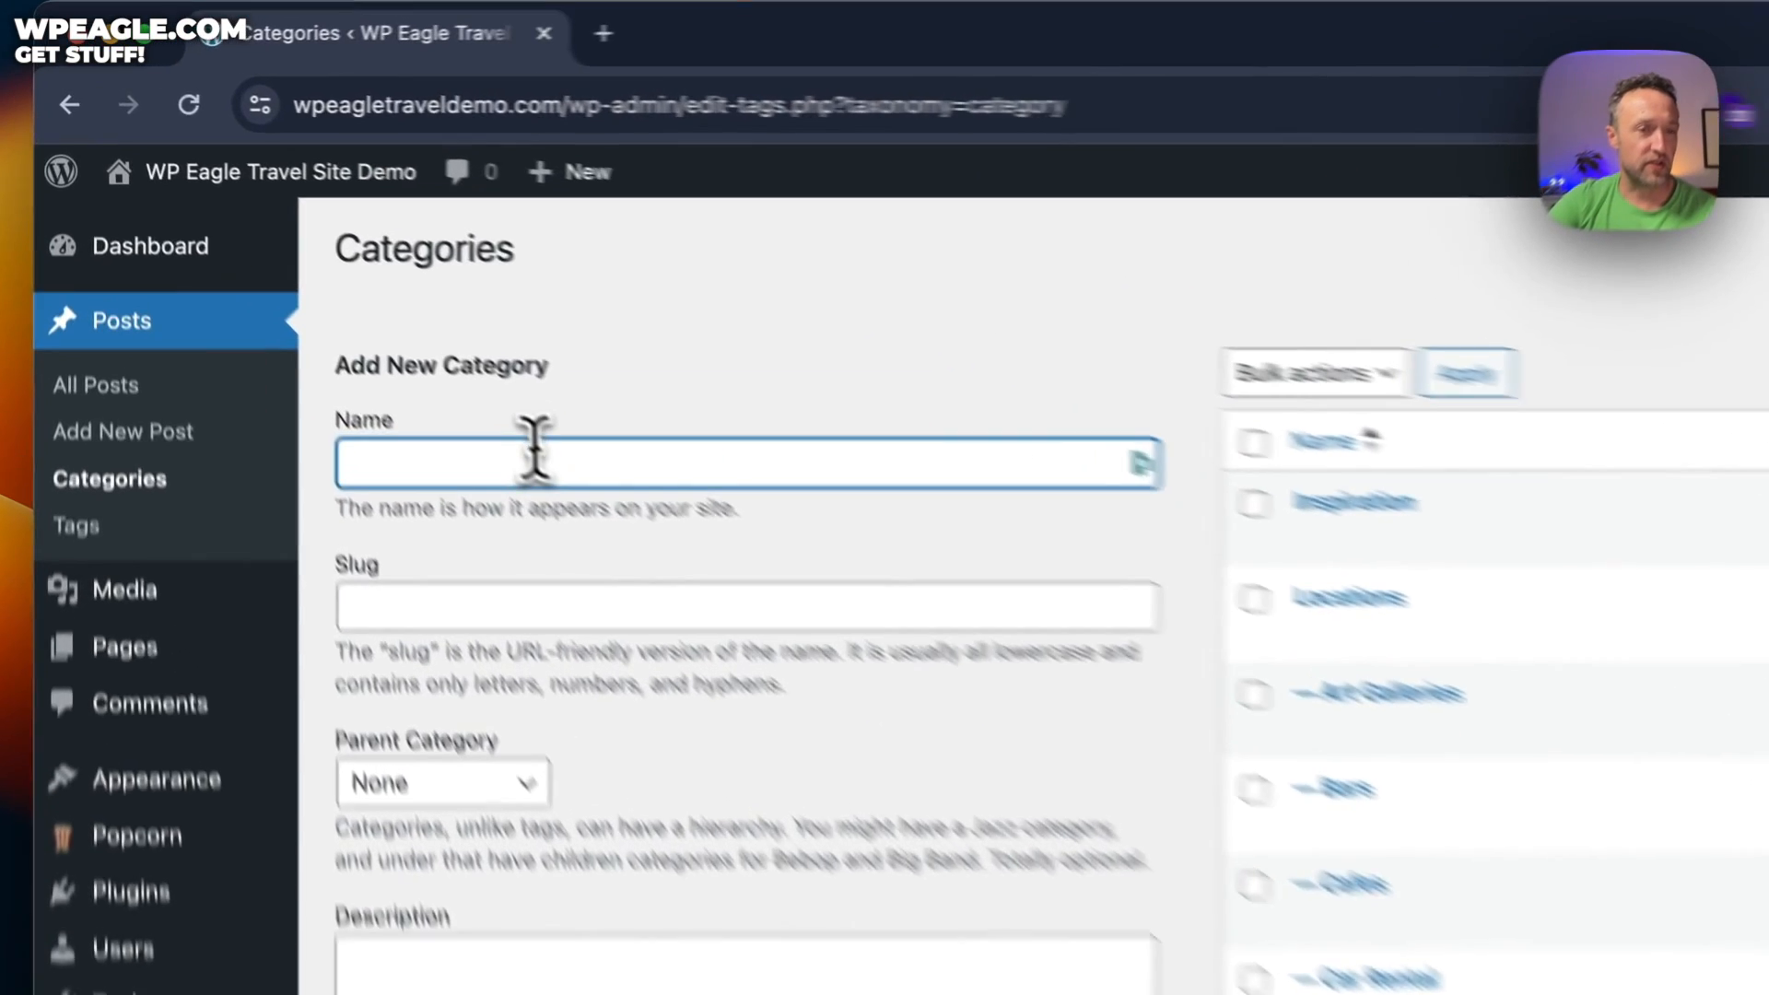
pyautogui.write('T')
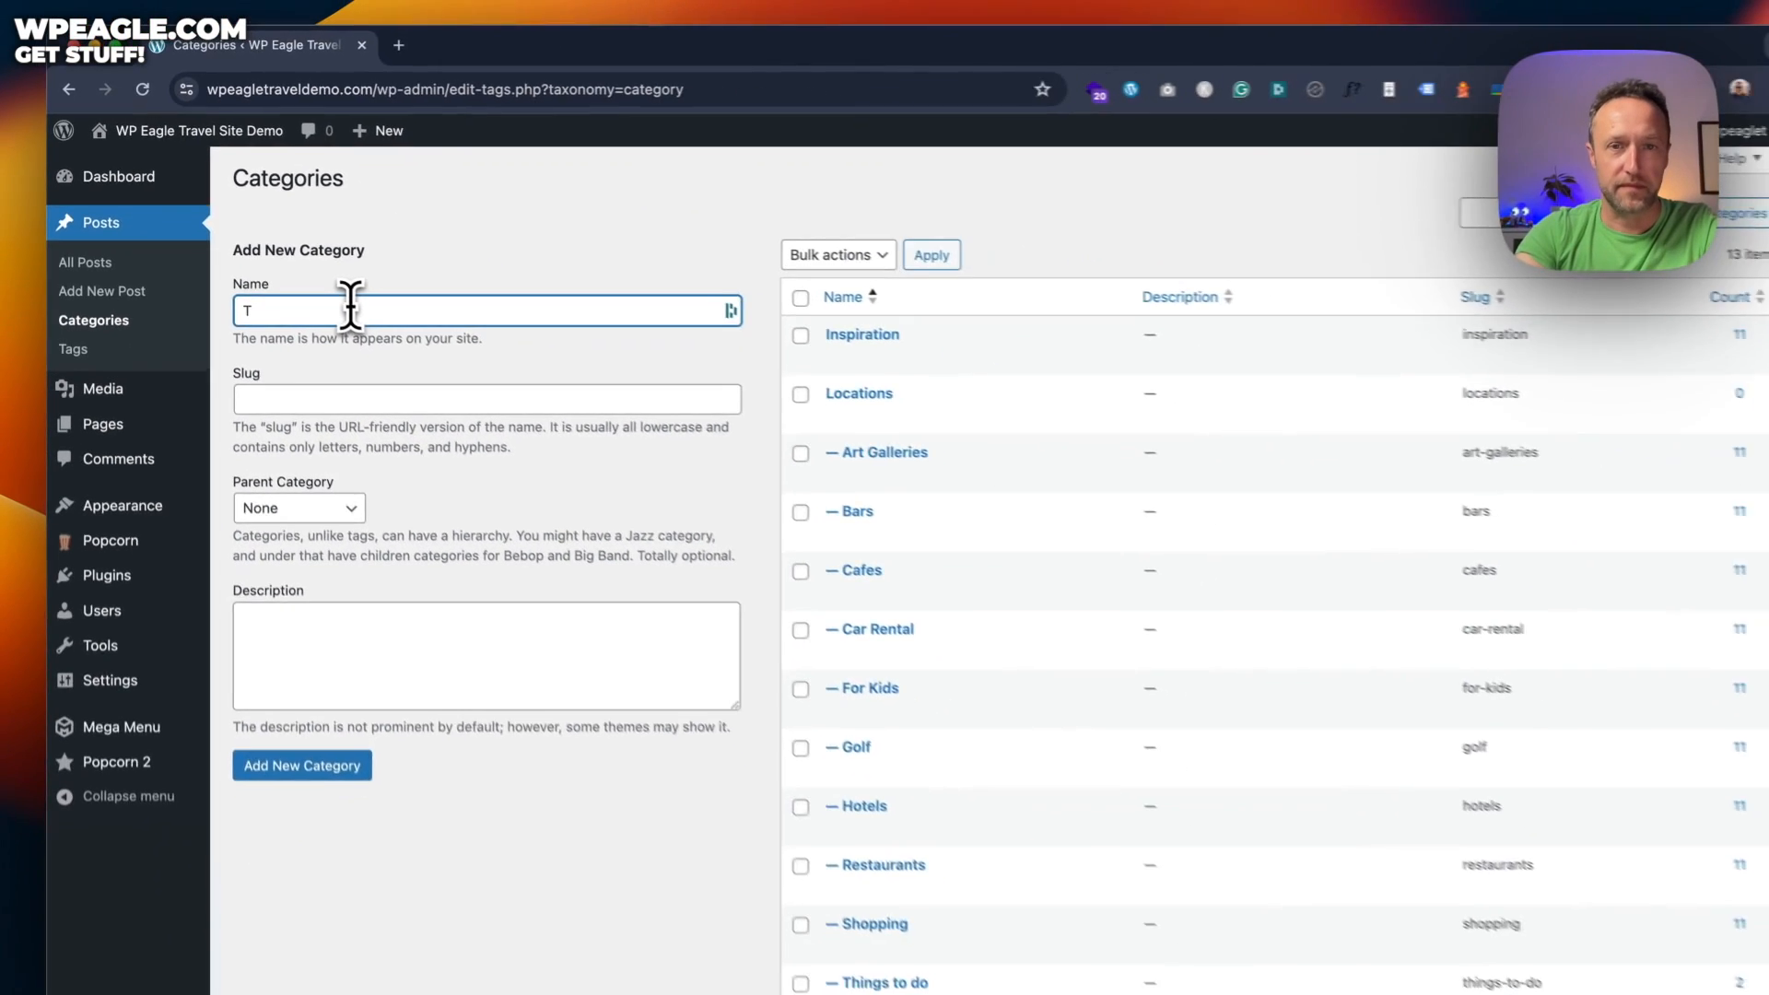
pyautogui.press('BackSpace')
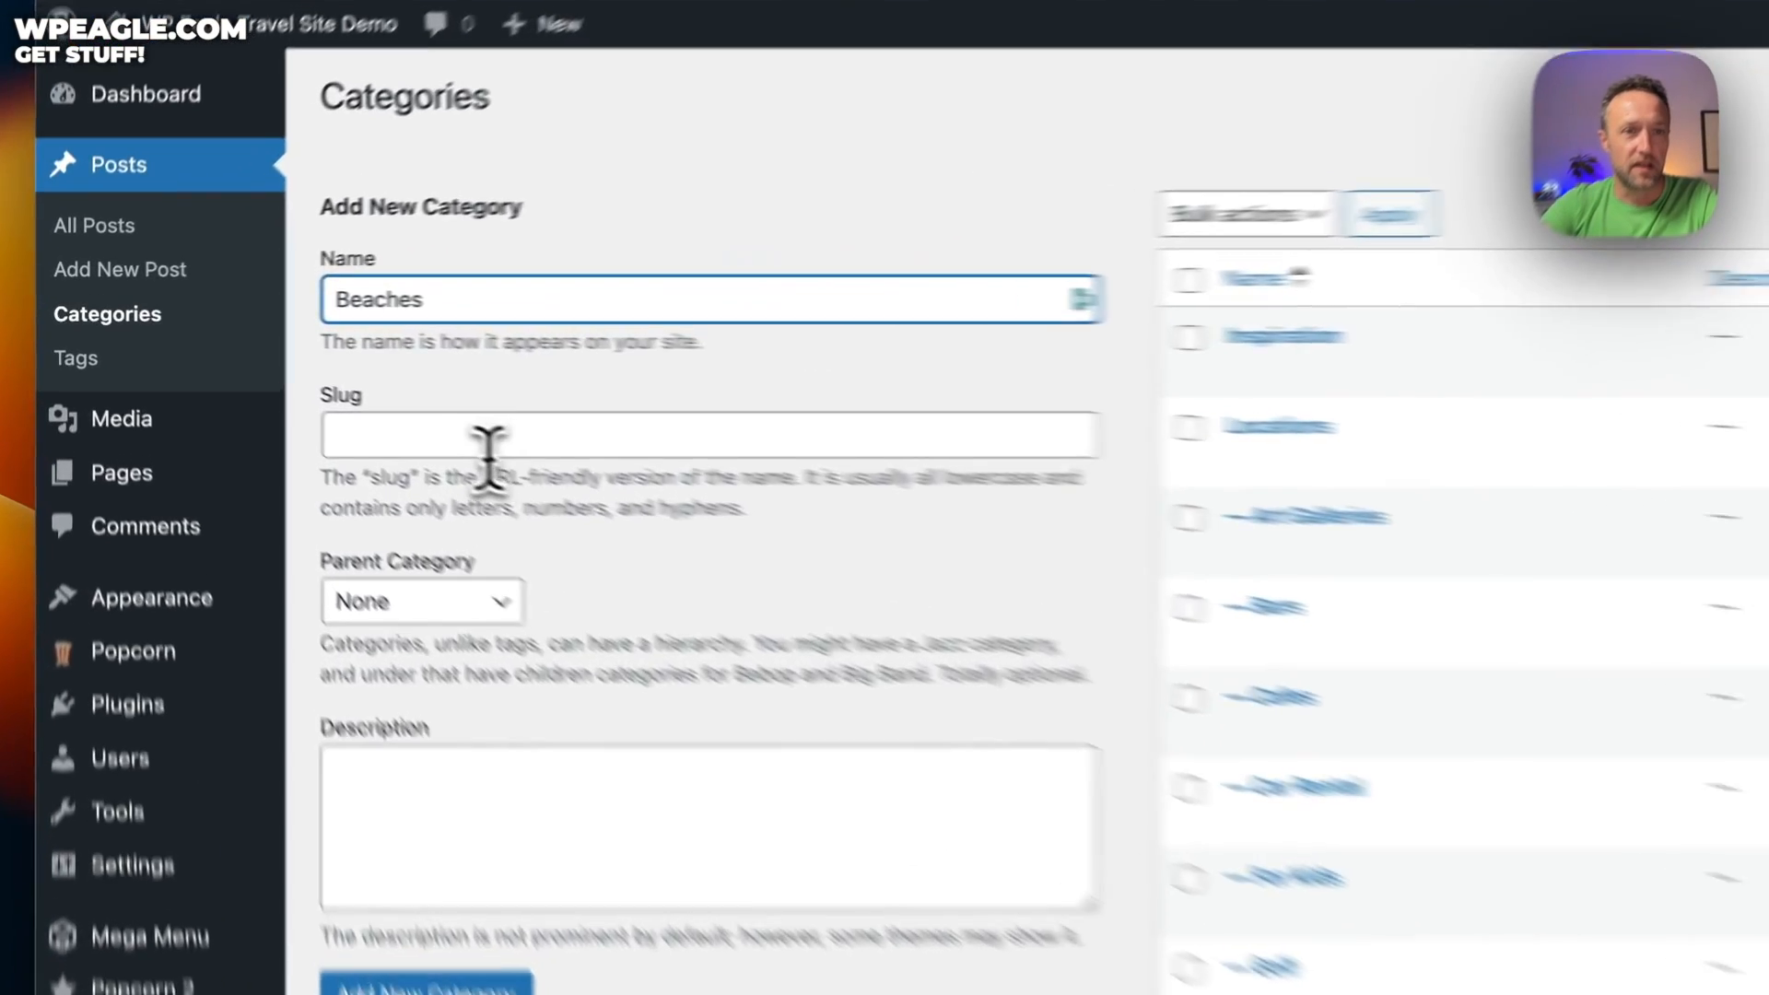
pyautogui.click(333, 386)
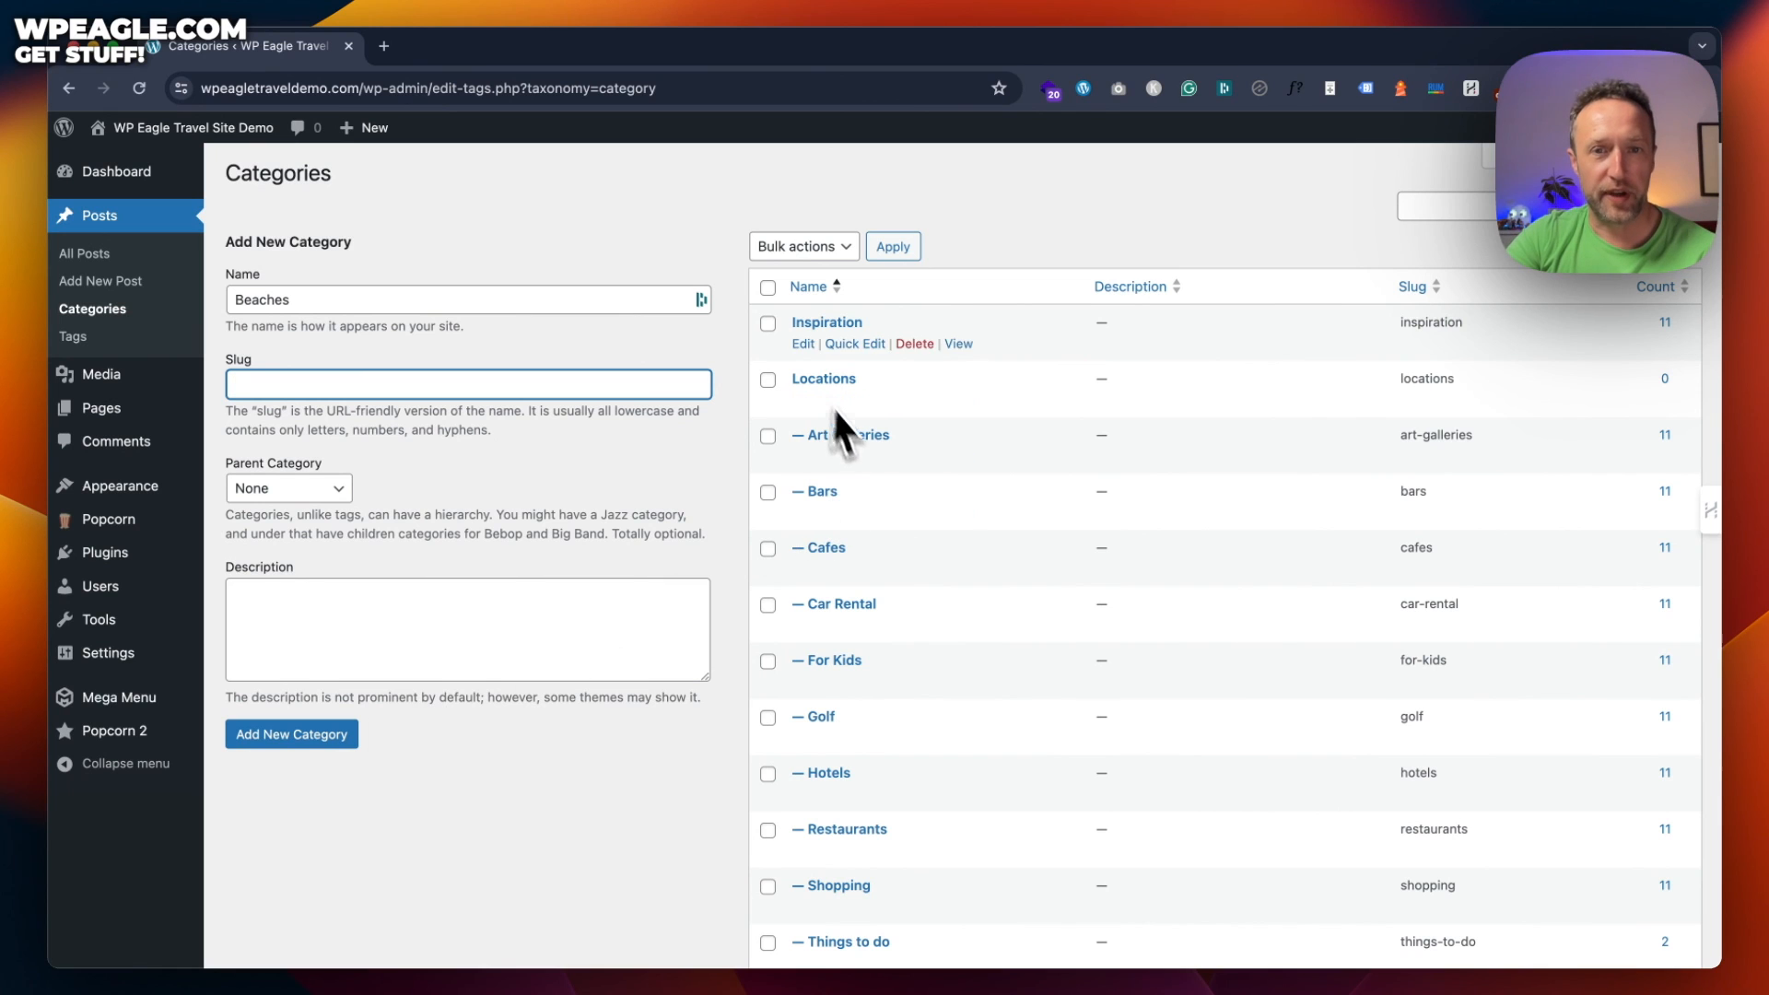
pyautogui.scroll(-1, 837, 413)
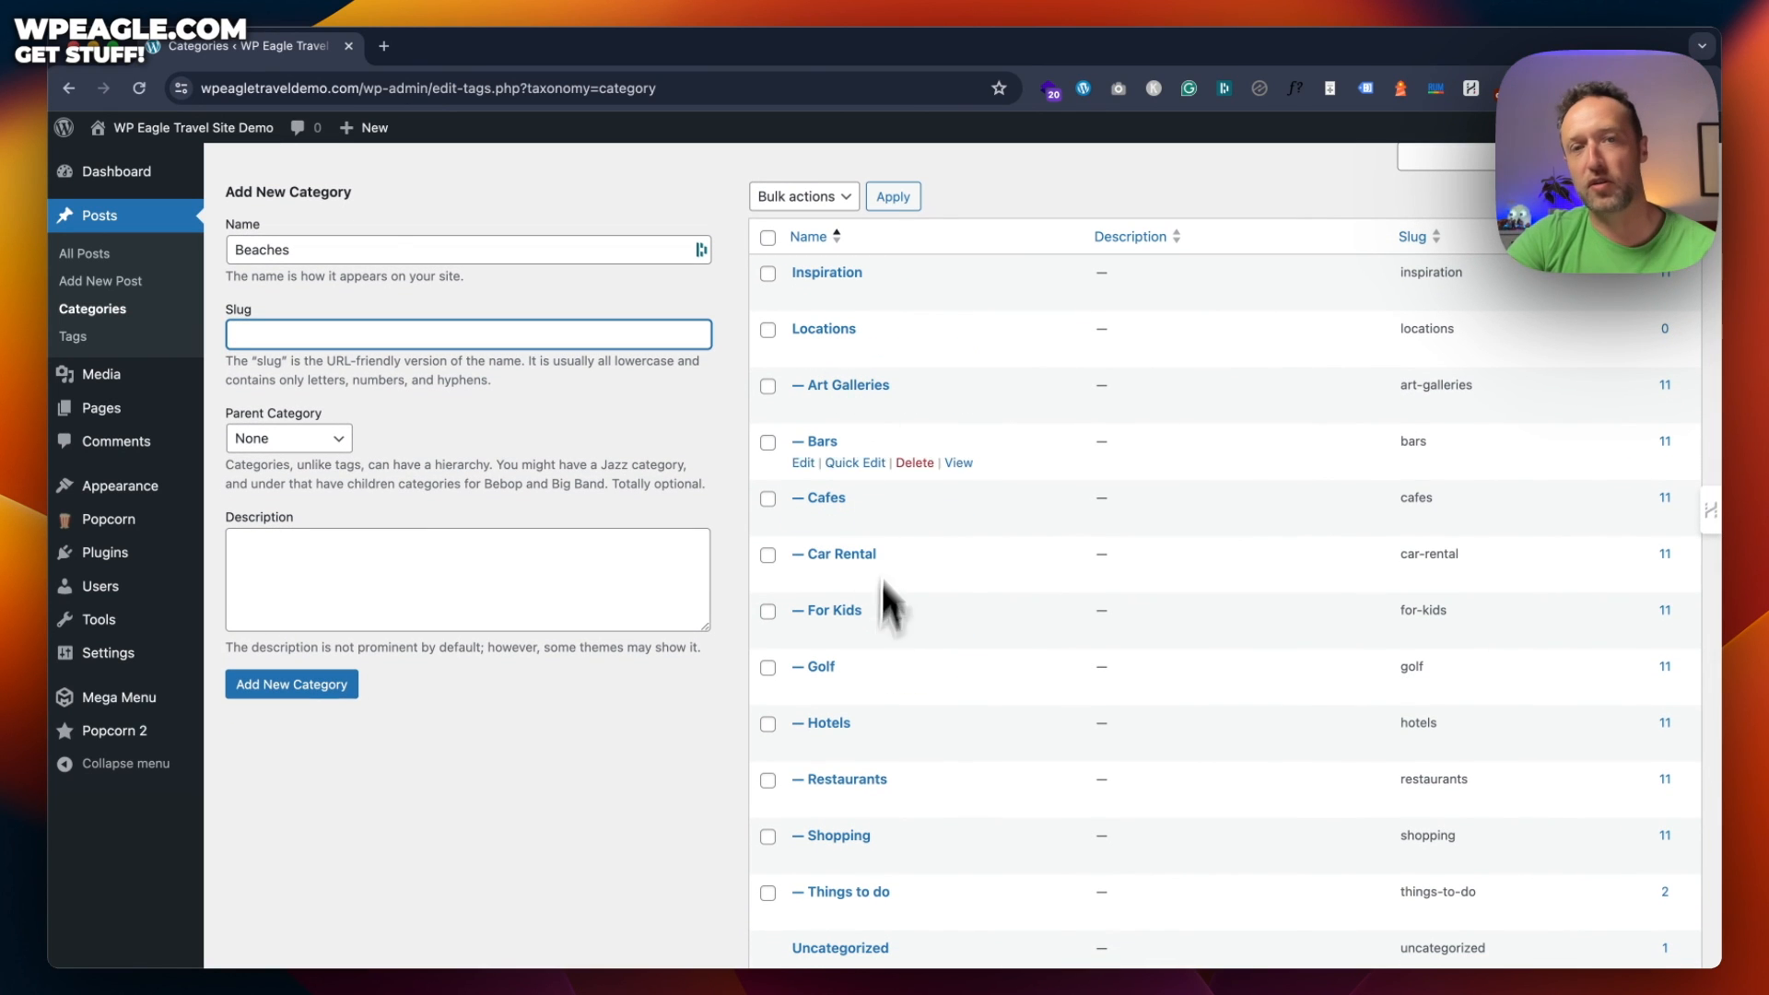
pyautogui.click(323, 439)
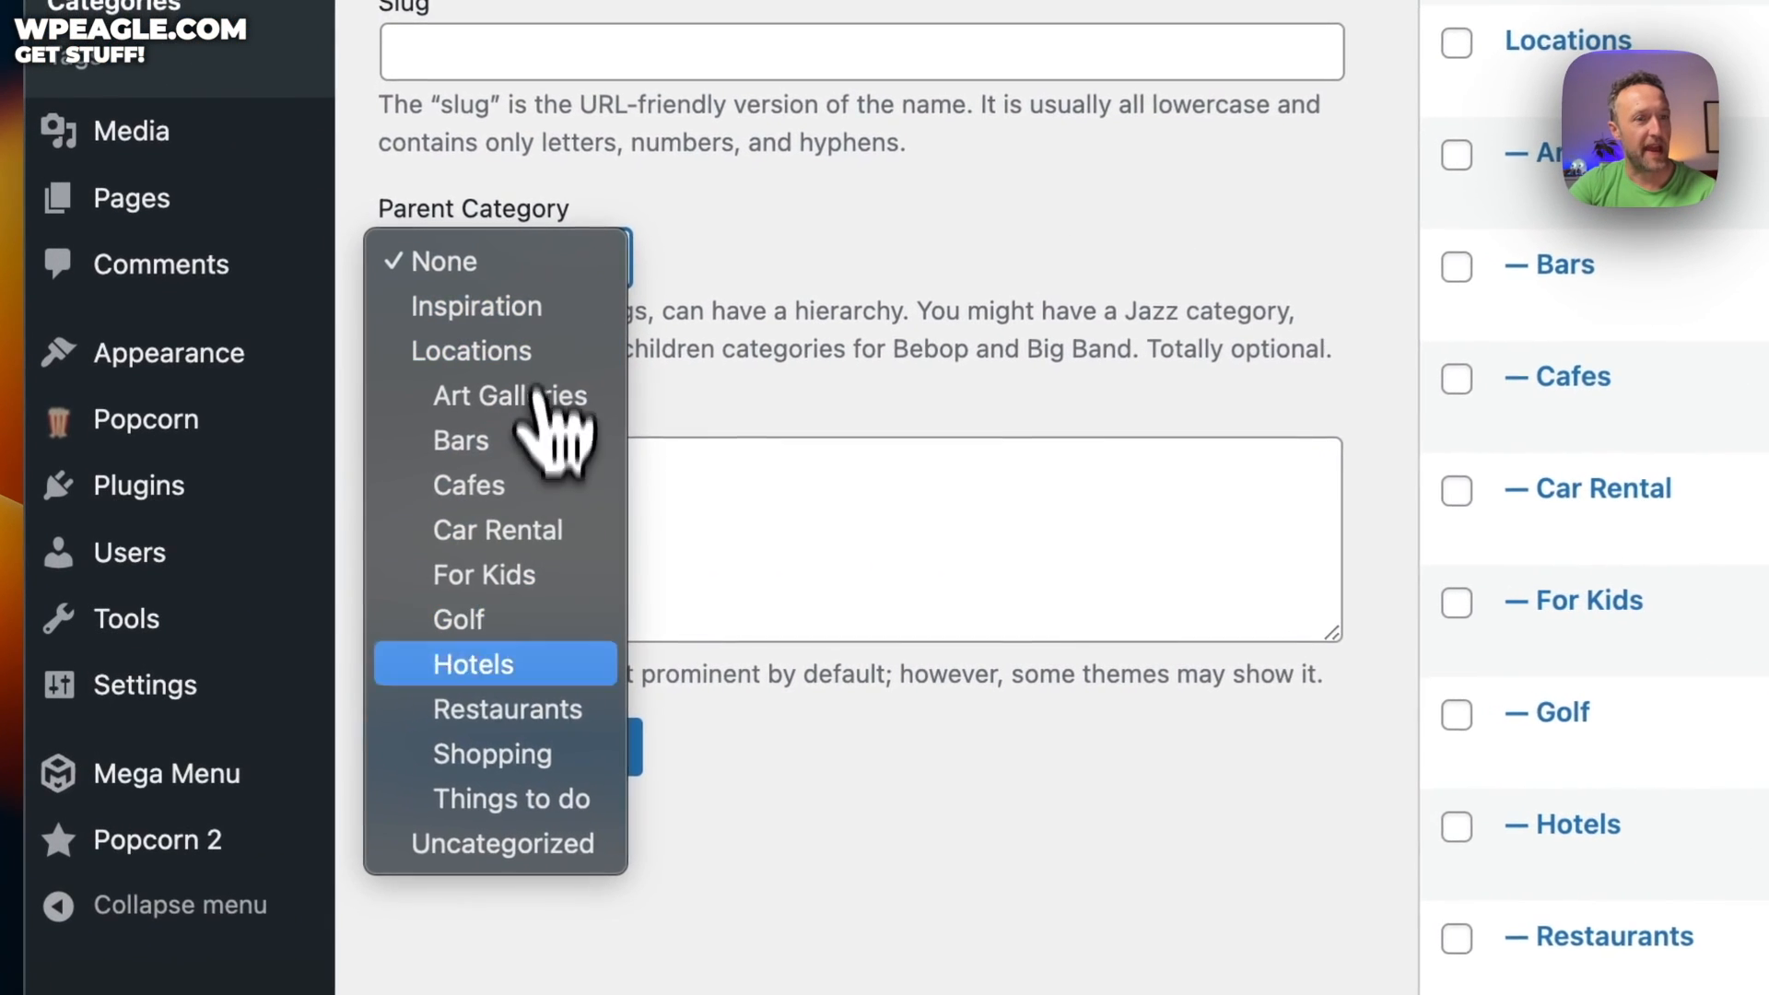
pyautogui.click(791, 234)
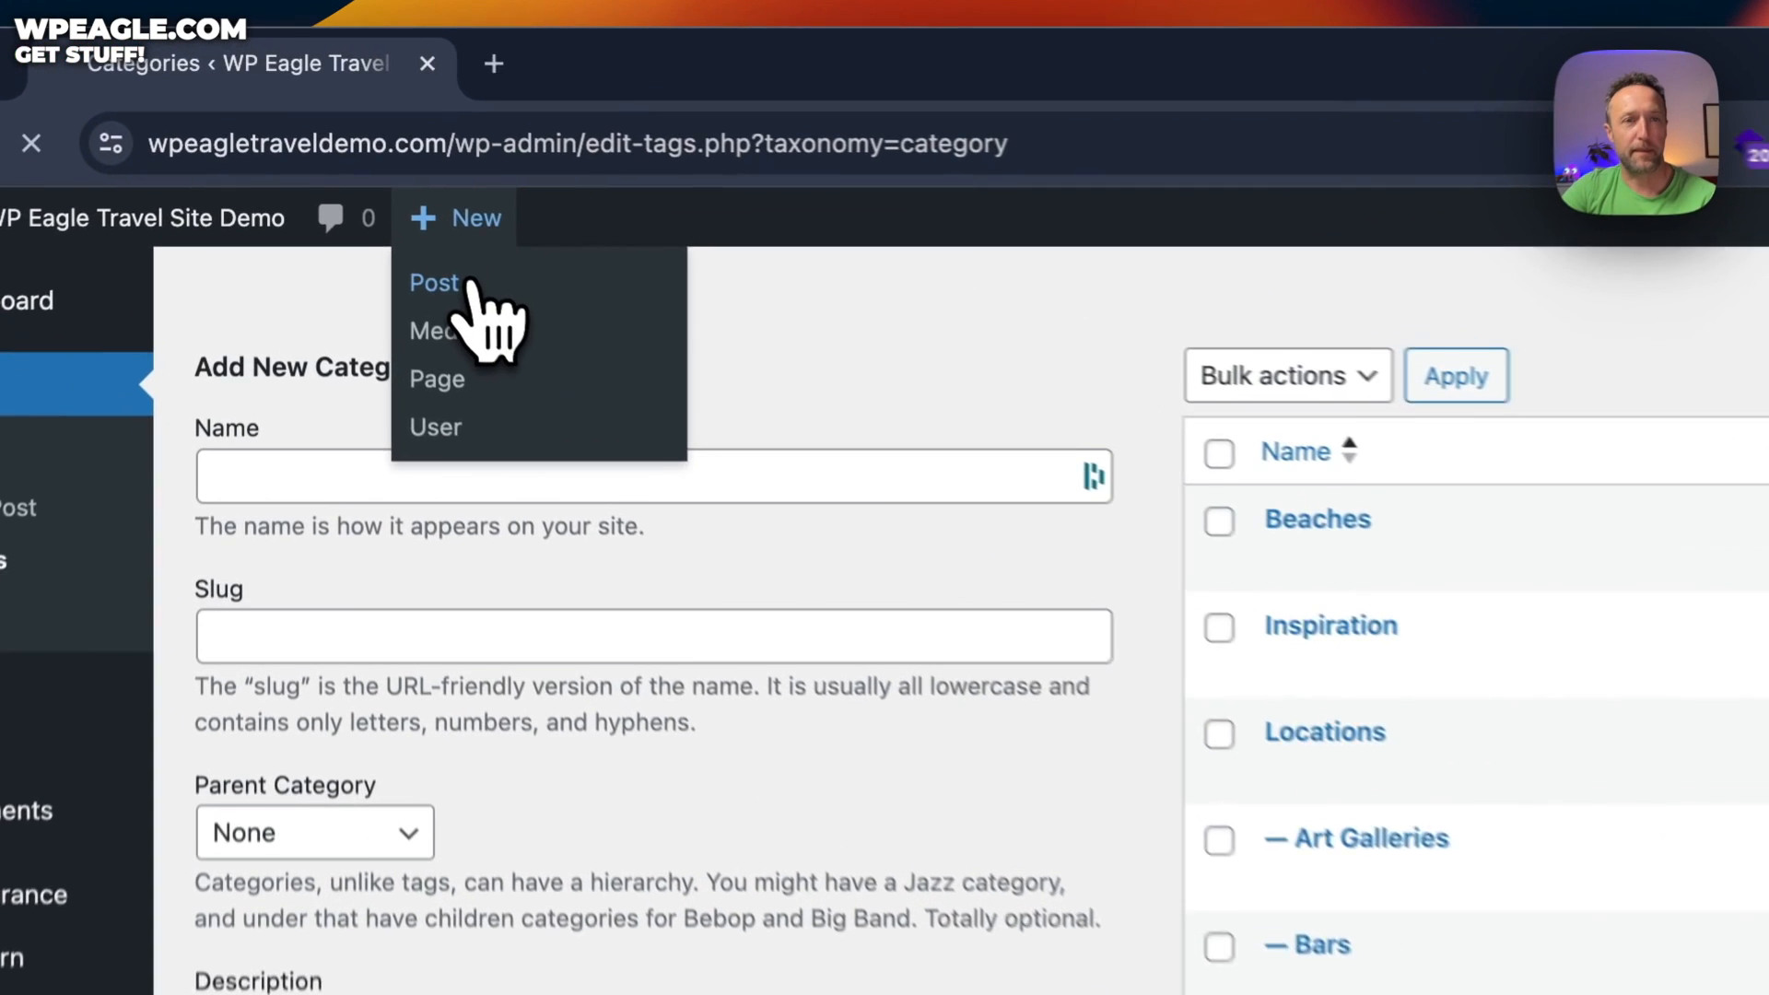
pyautogui.click(361, 153)
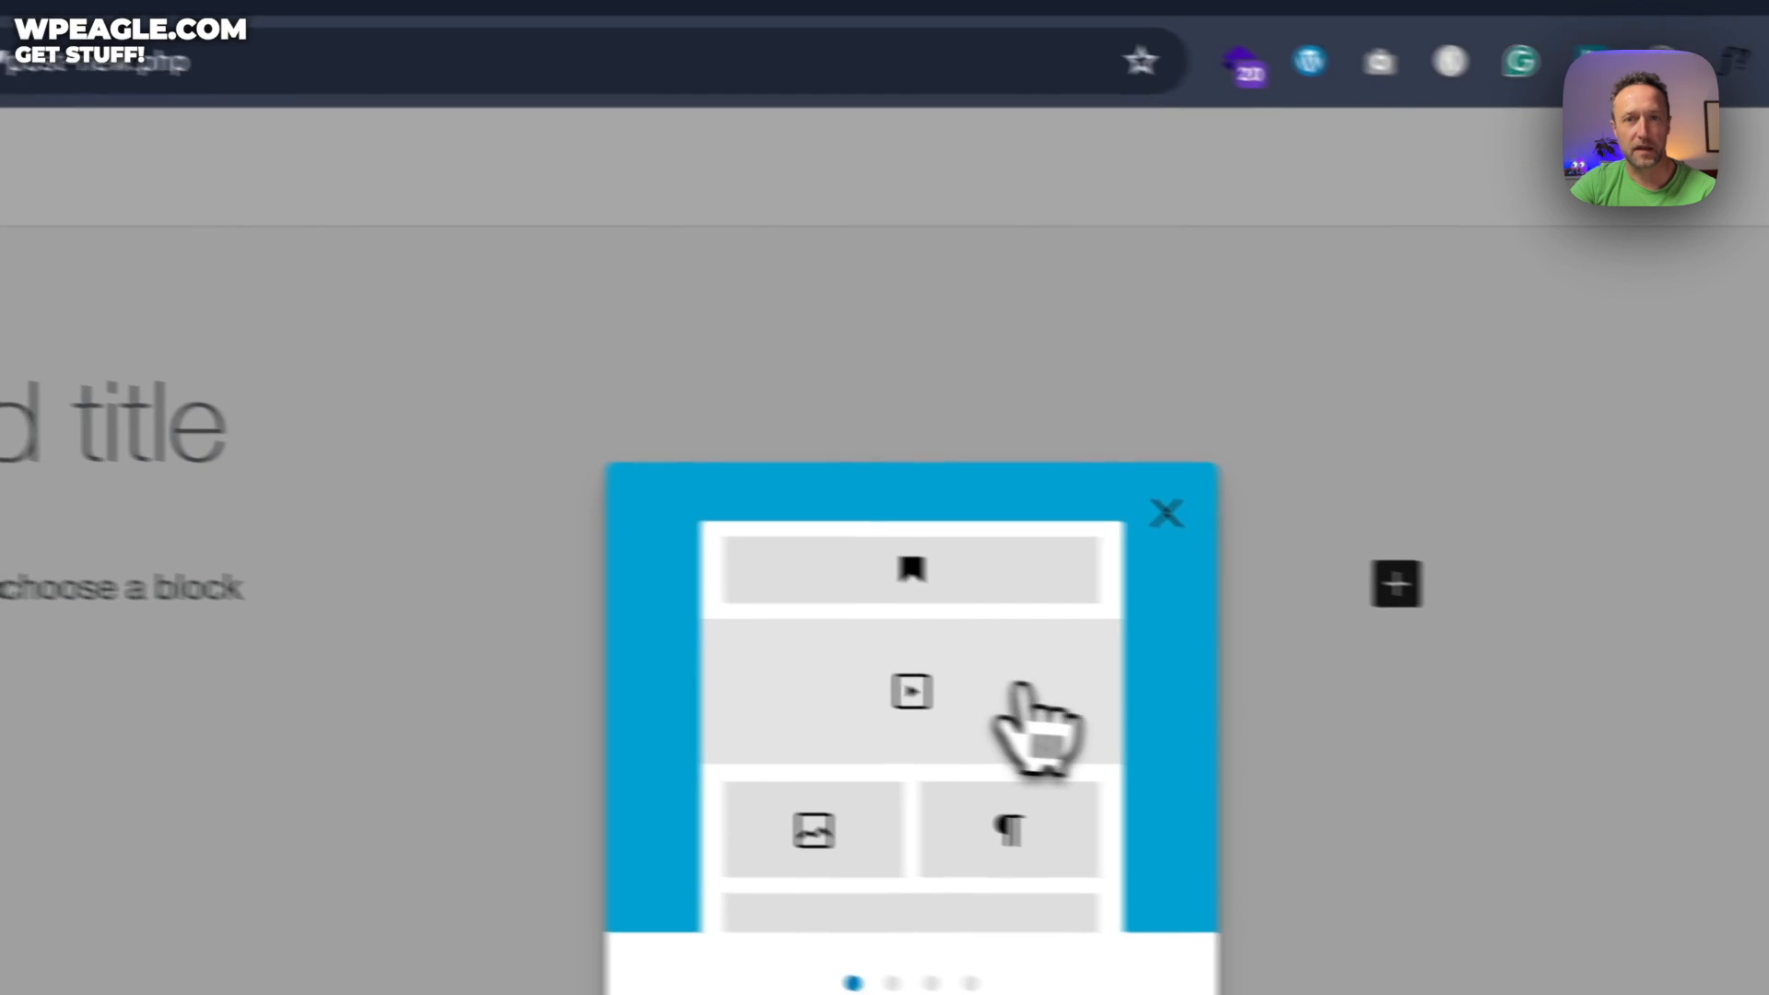
# Discard the unsaved new post and move the Hello world! post to the Trash
pyautogui.click(1166, 512)
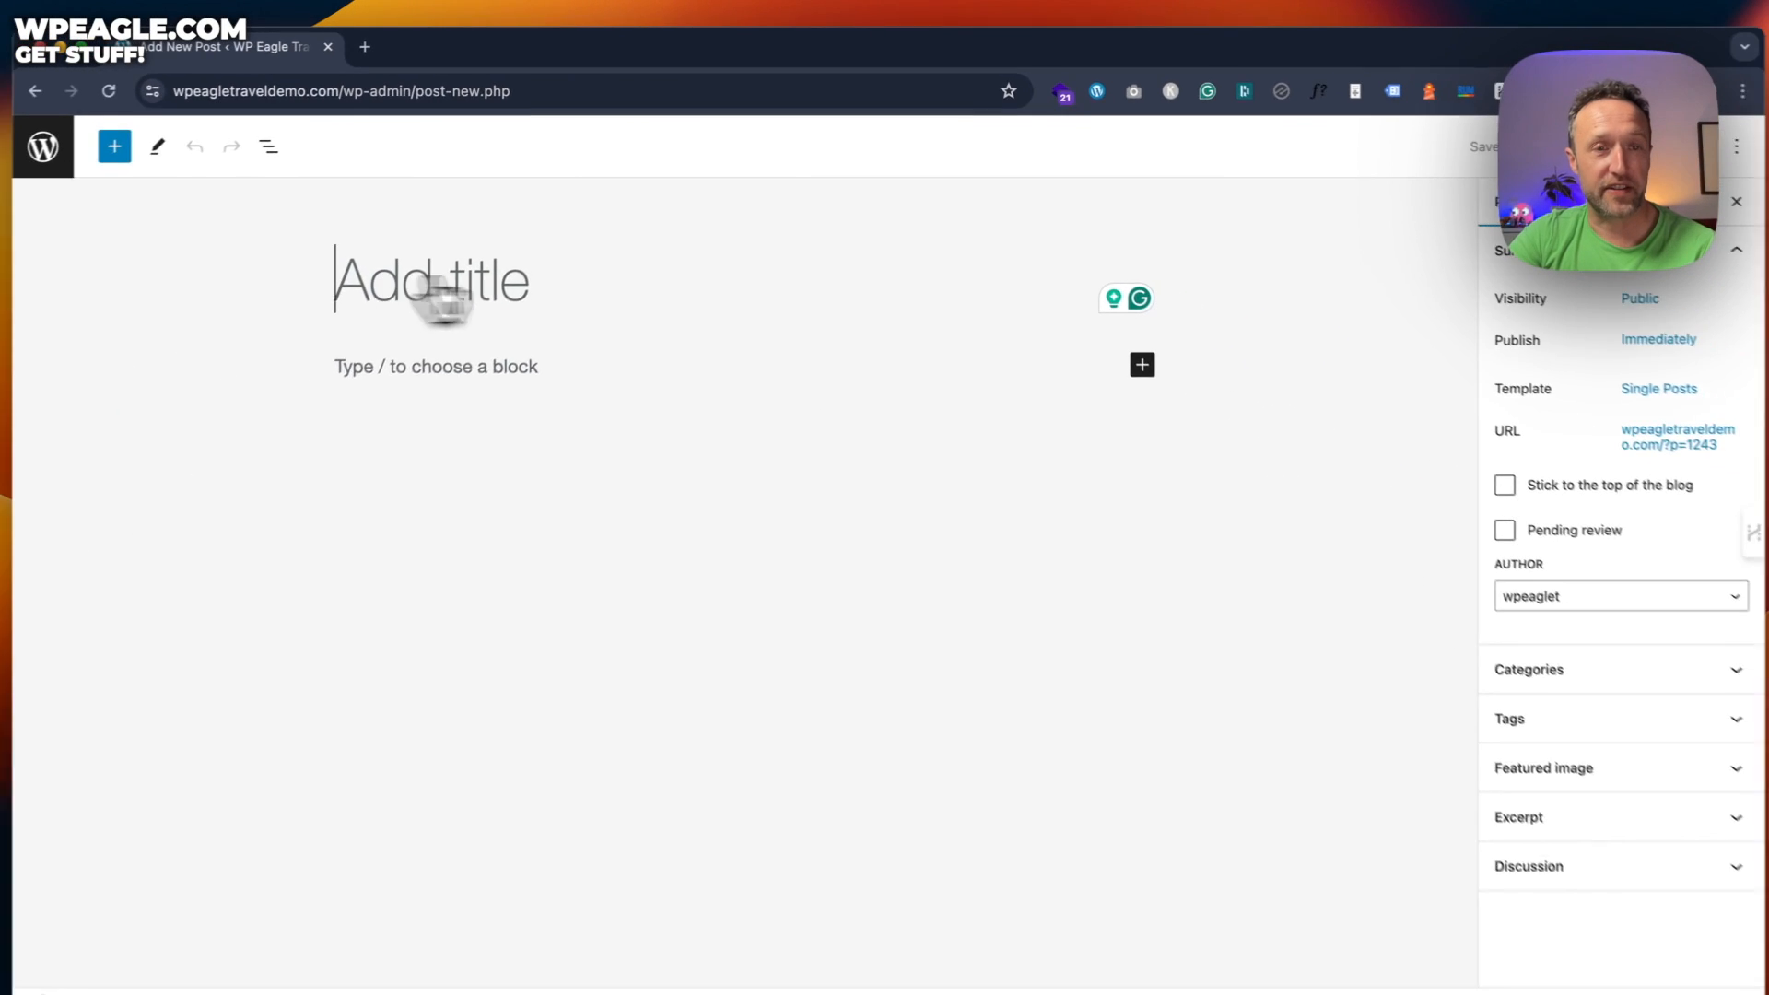
pyautogui.click(402, 371)
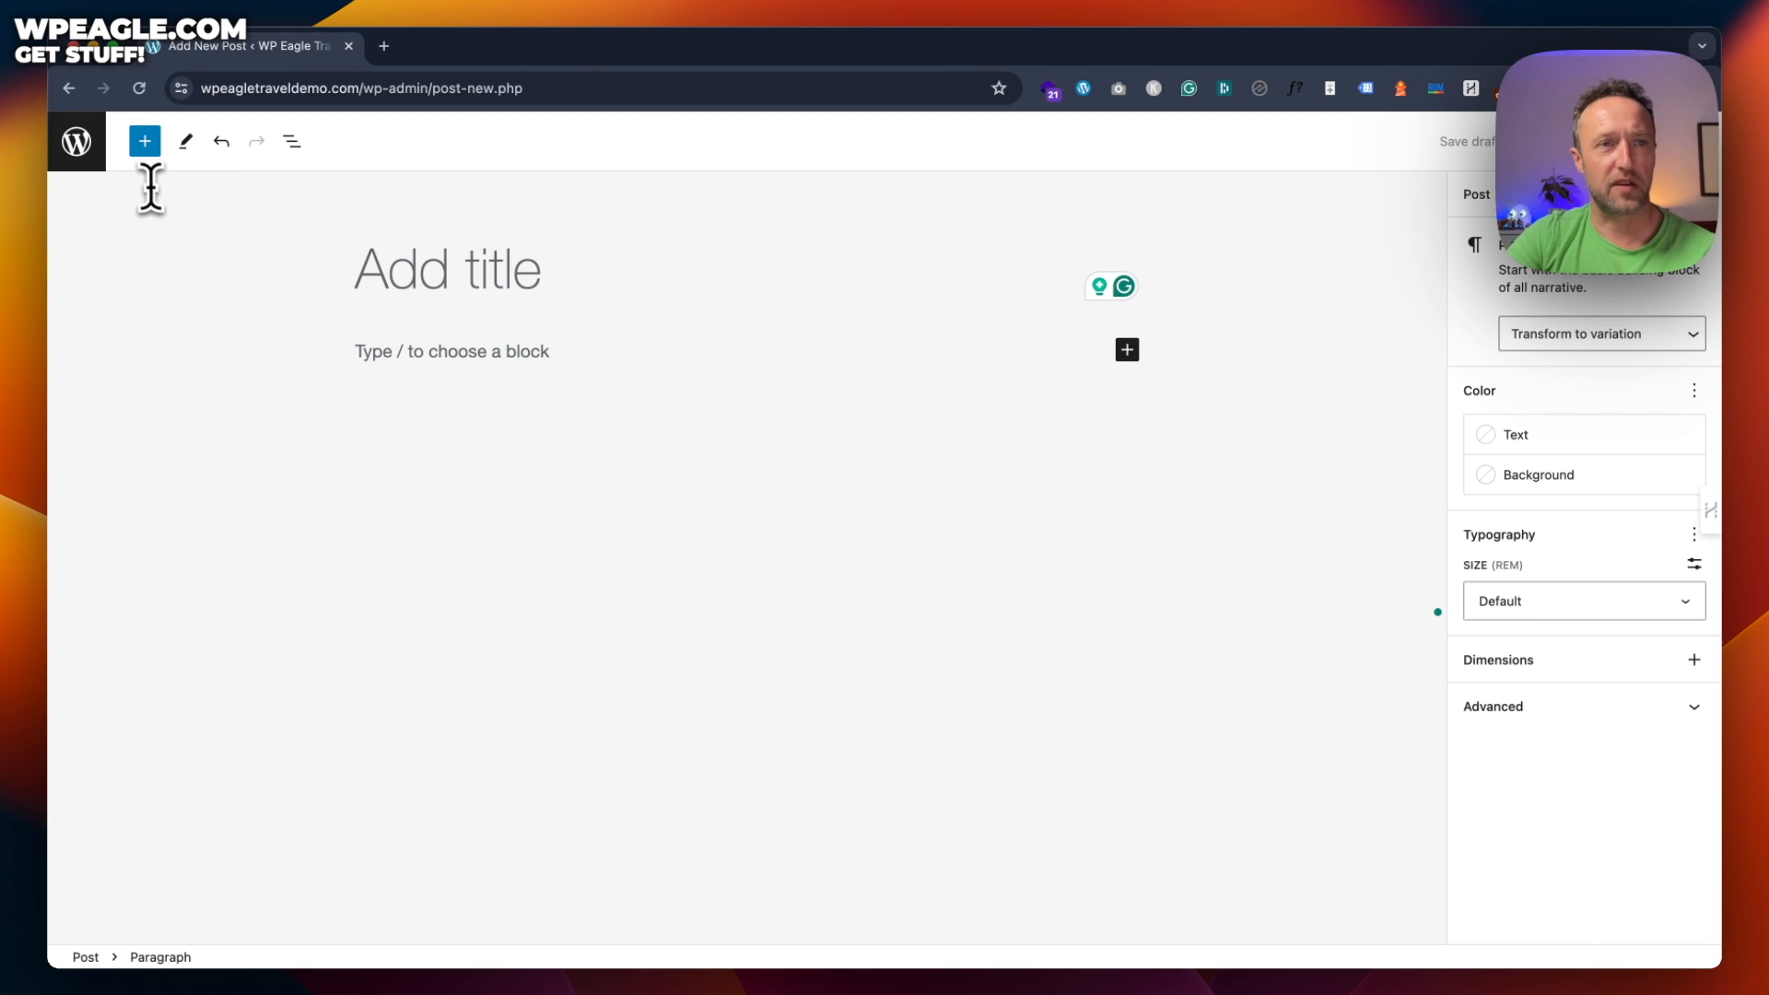
pyautogui.click(81, 147)
pyautogui.click(958, 414)
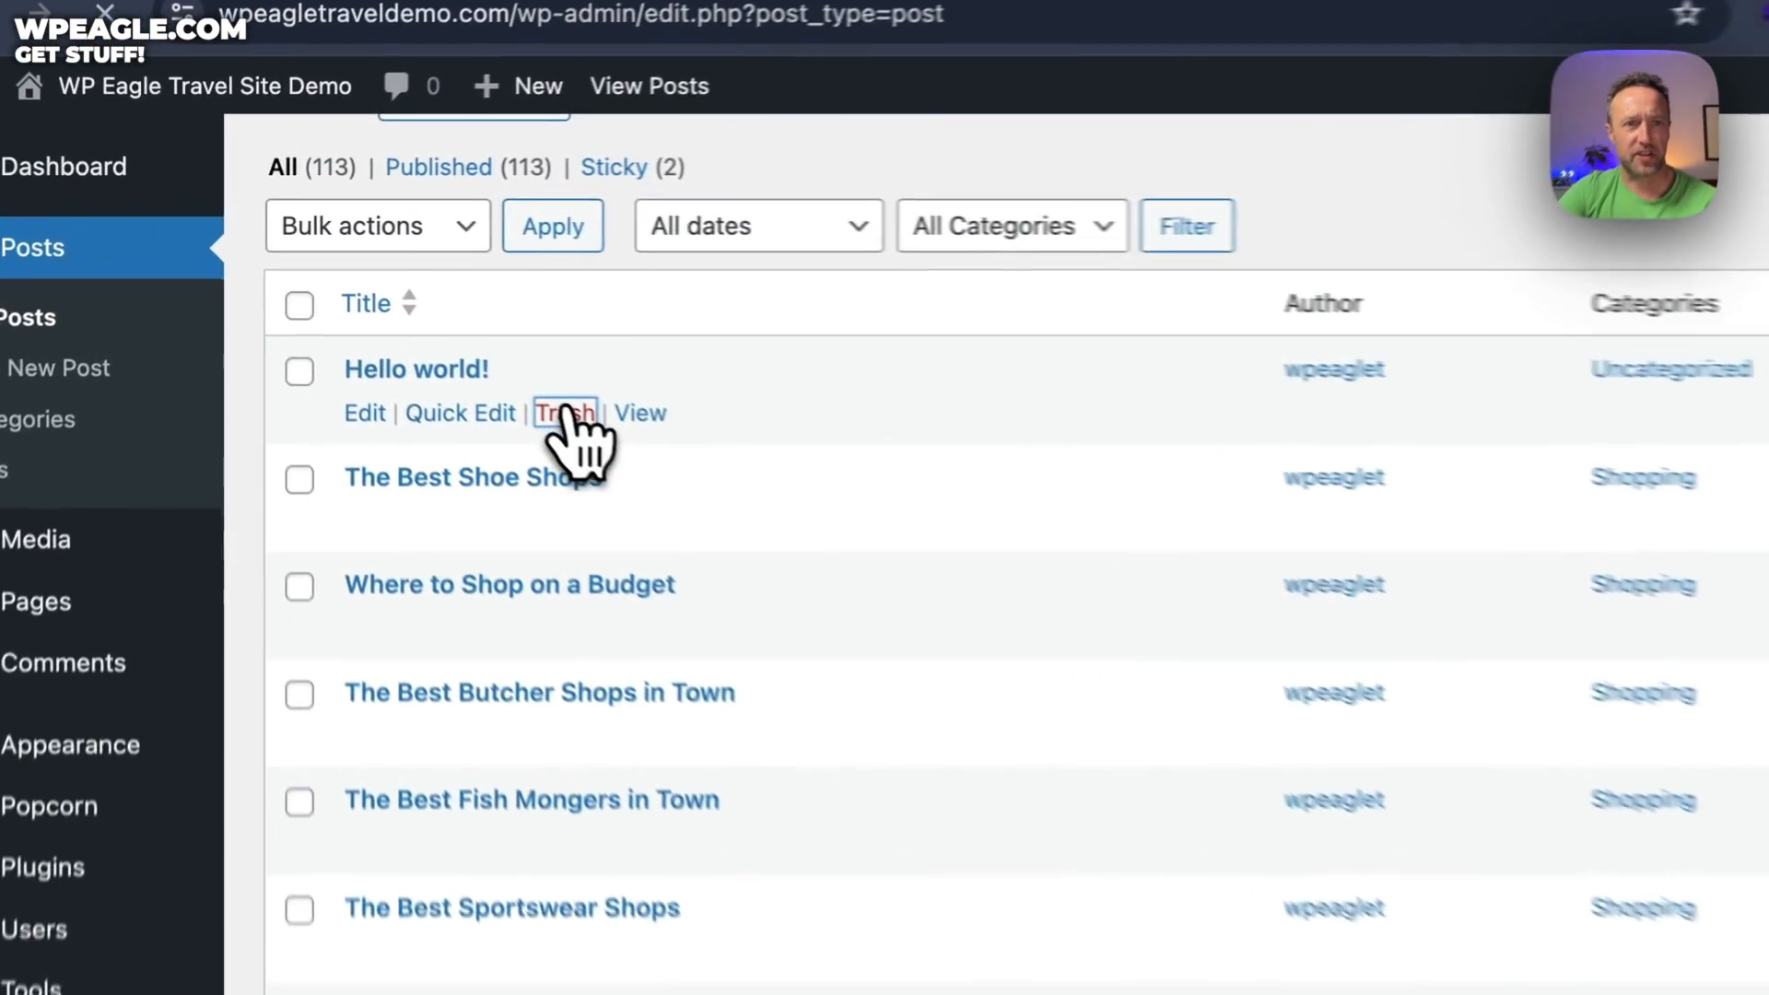
pyautogui.click(389, 304)
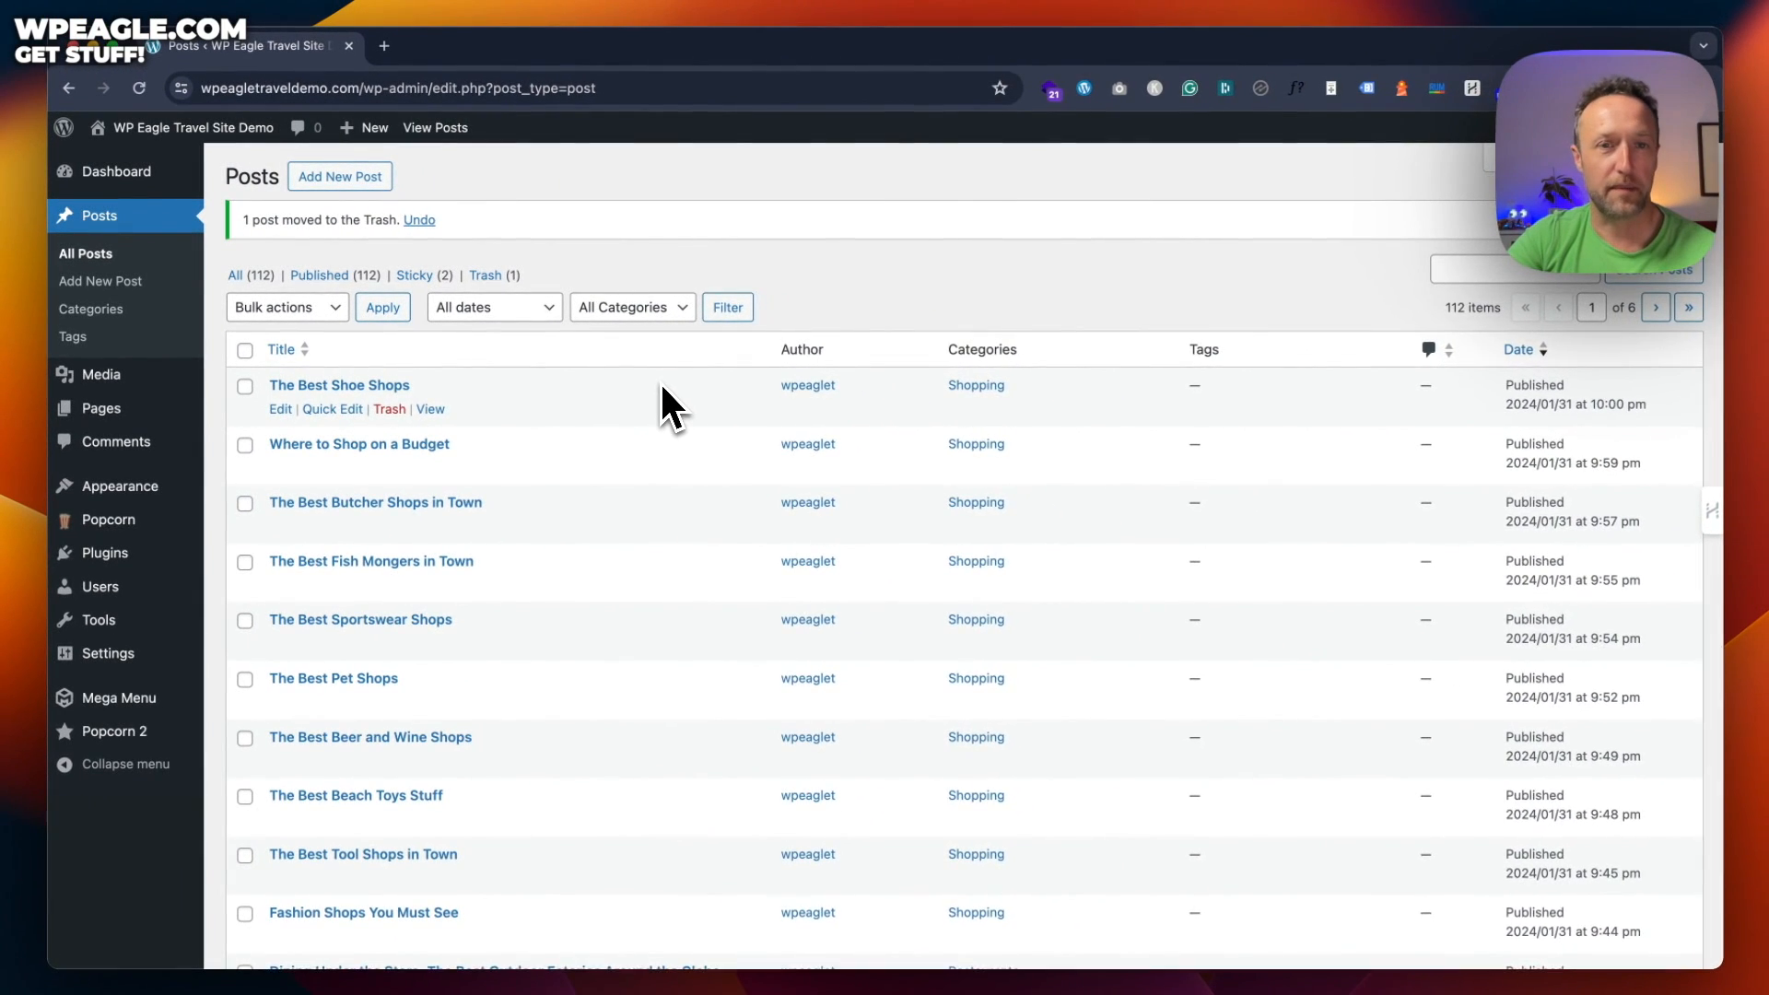
pyautogui.scroll(-3, 696, 345)
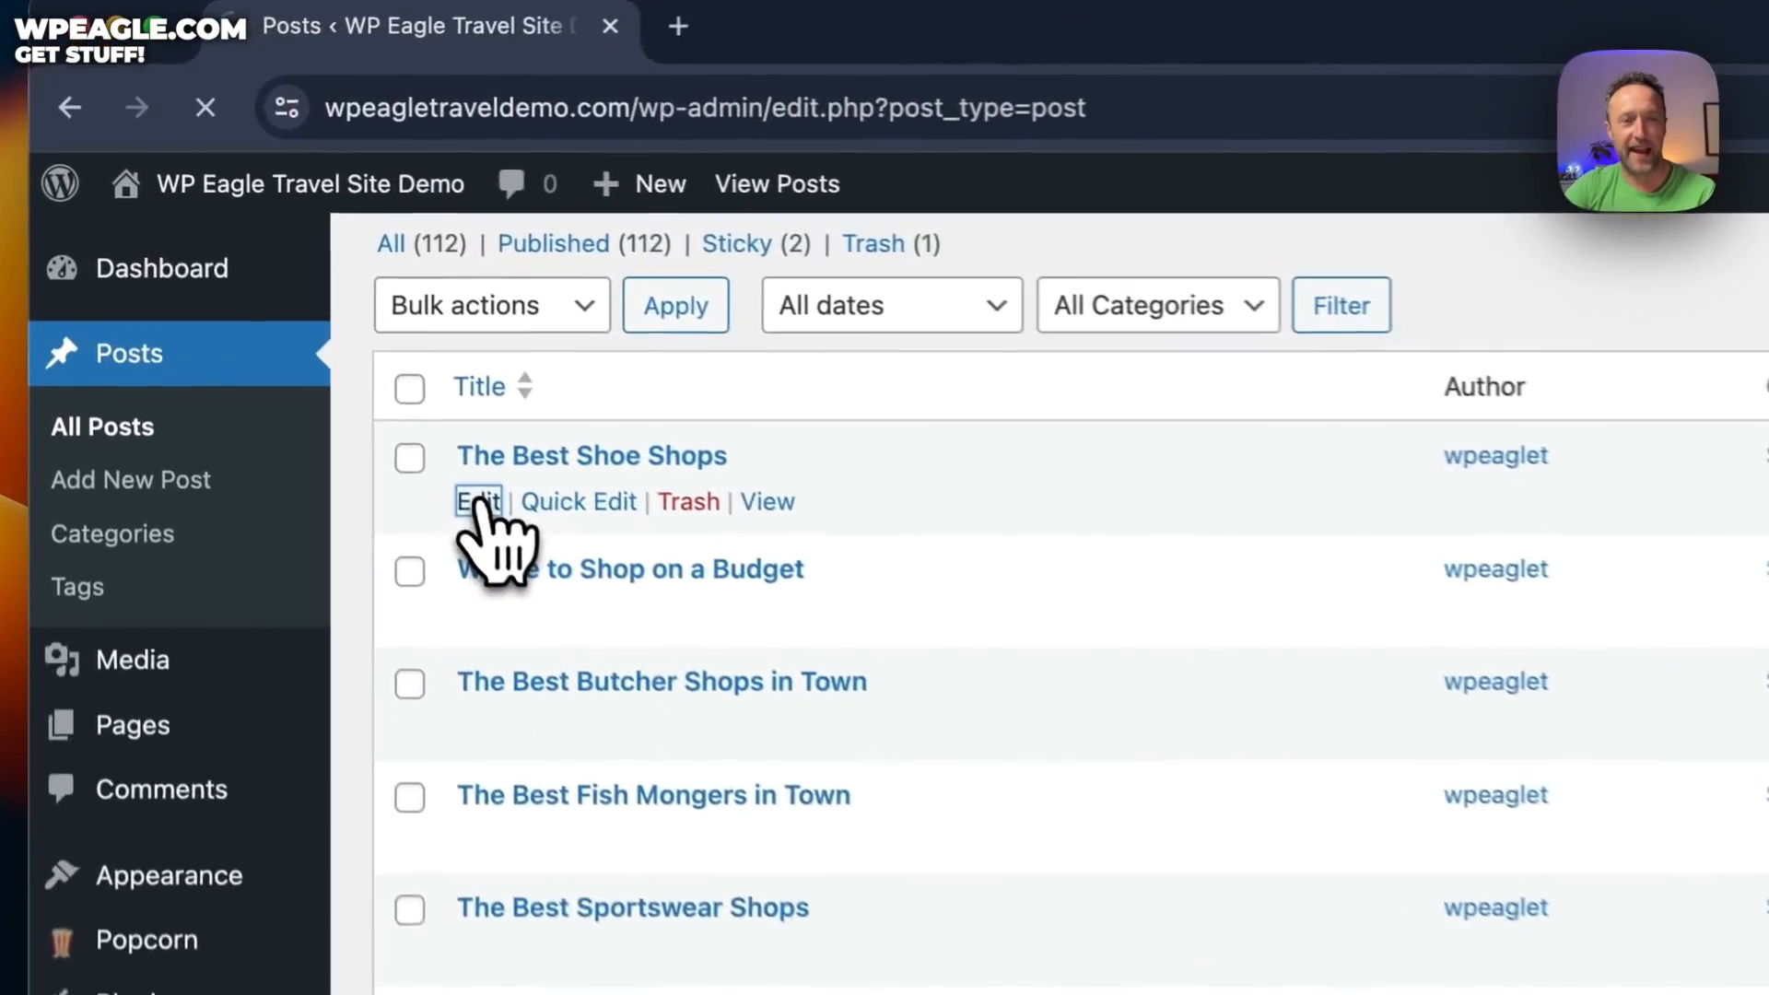
# Open The Best Shoe Shops in the block editor and scroll through its content
pyautogui.click(279, 293)
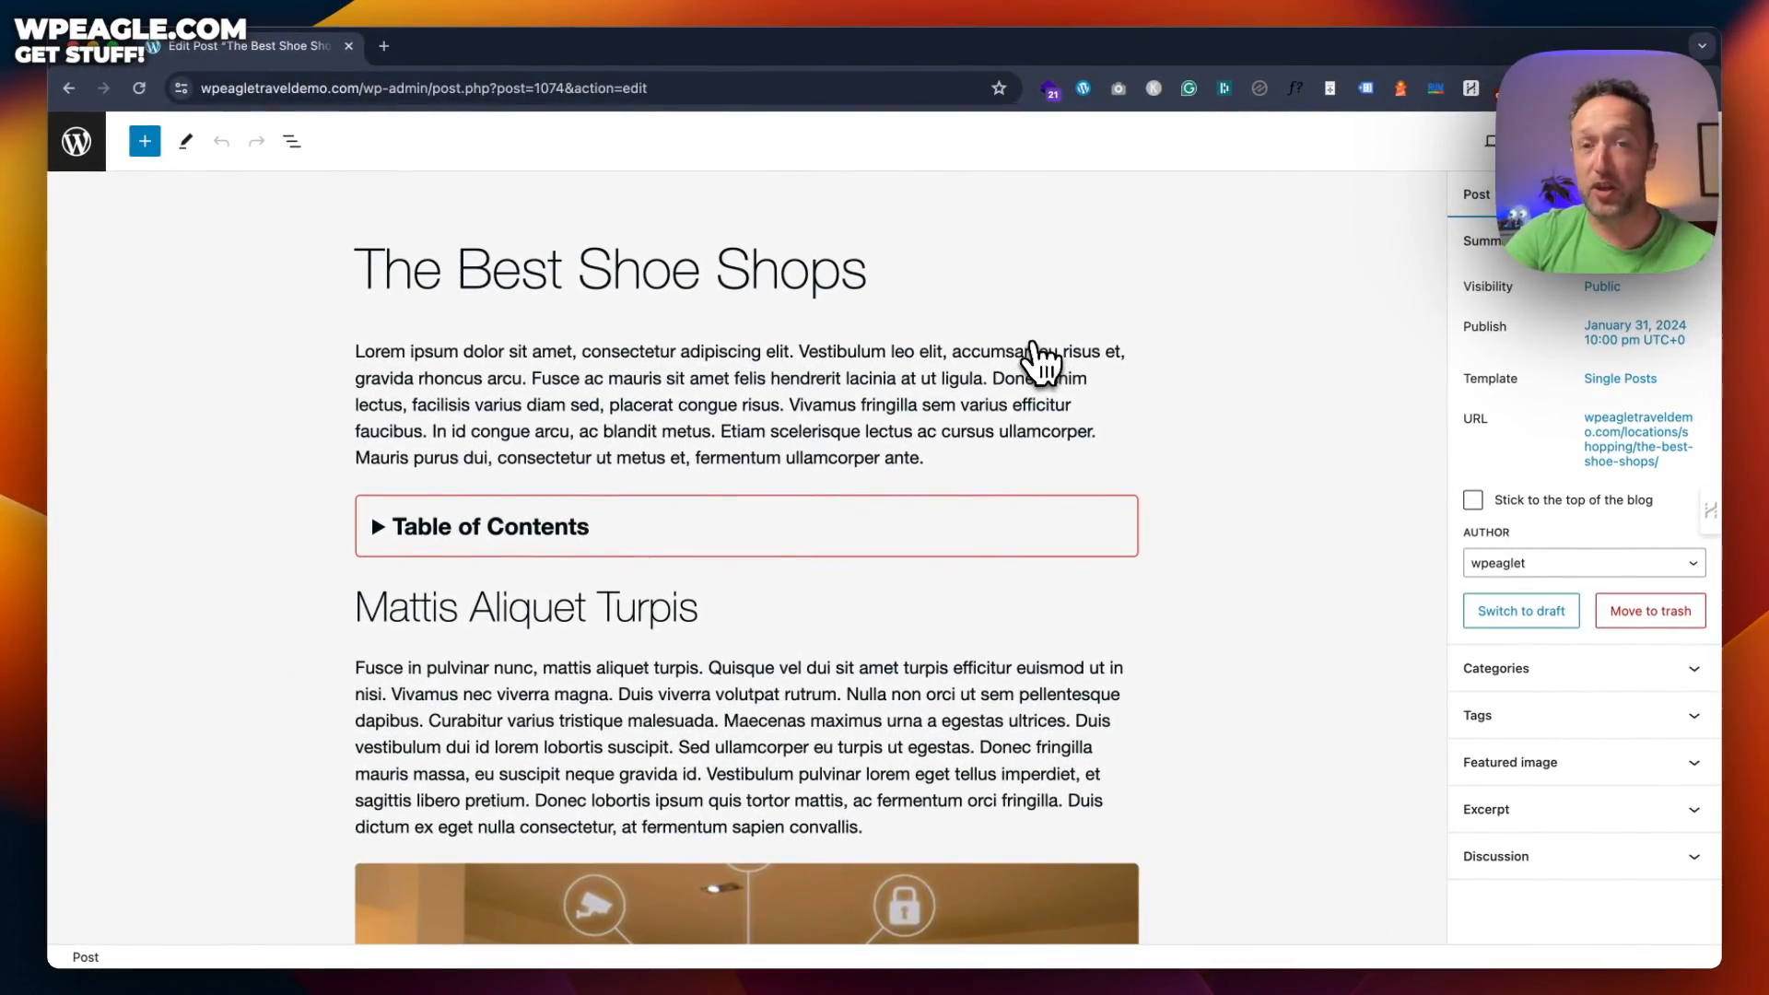
pyautogui.scroll(-15, 1041, 361)
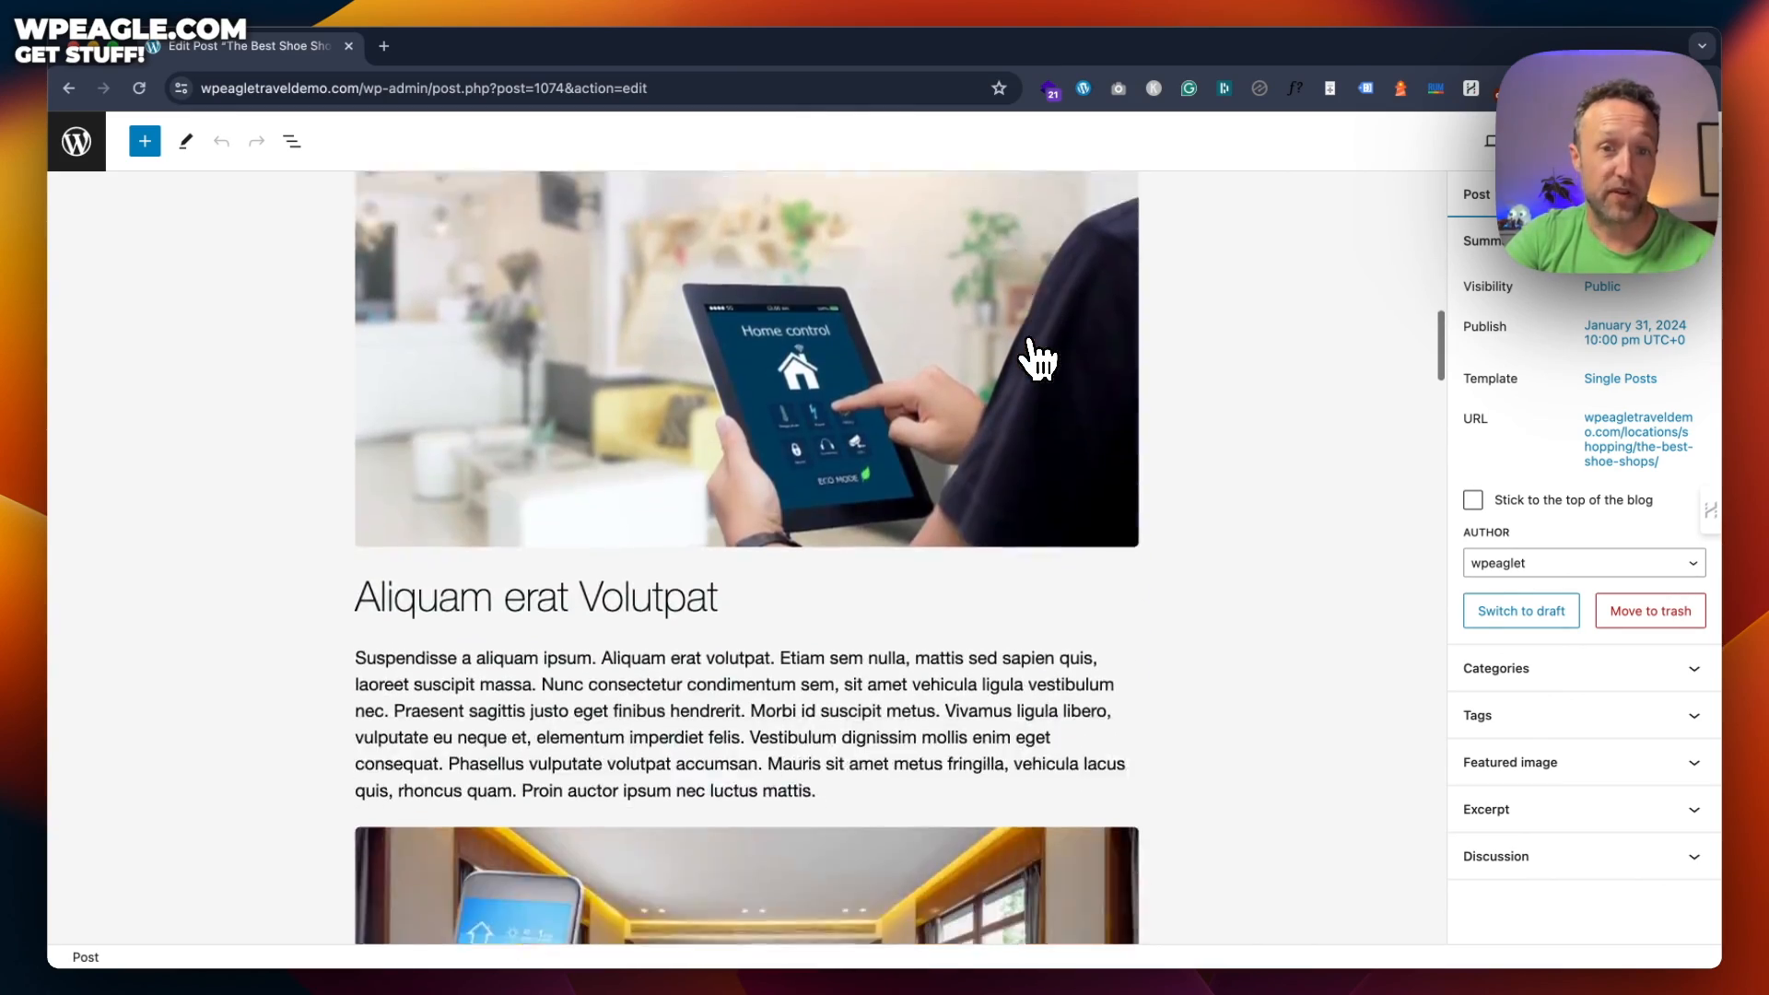
pyautogui.scroll(10, 1039, 360)
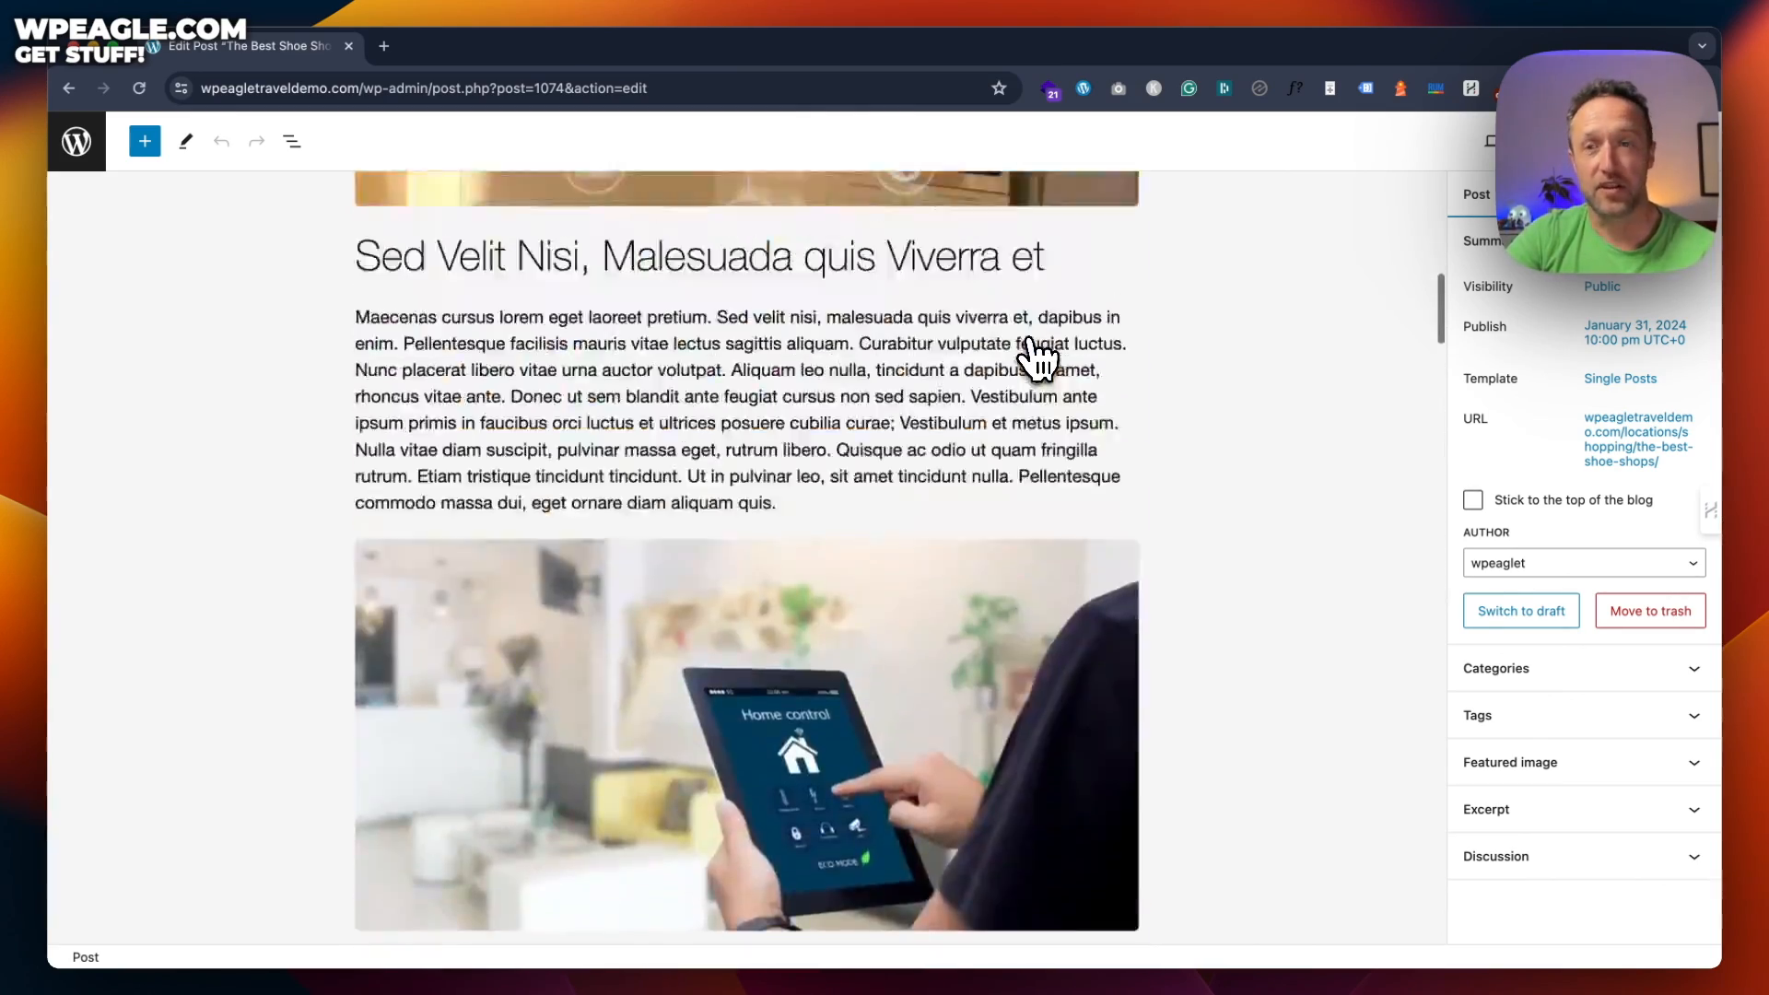
pyautogui.scroll(8, 1039, 359)
pyautogui.scroll(-2, 1023, 354)
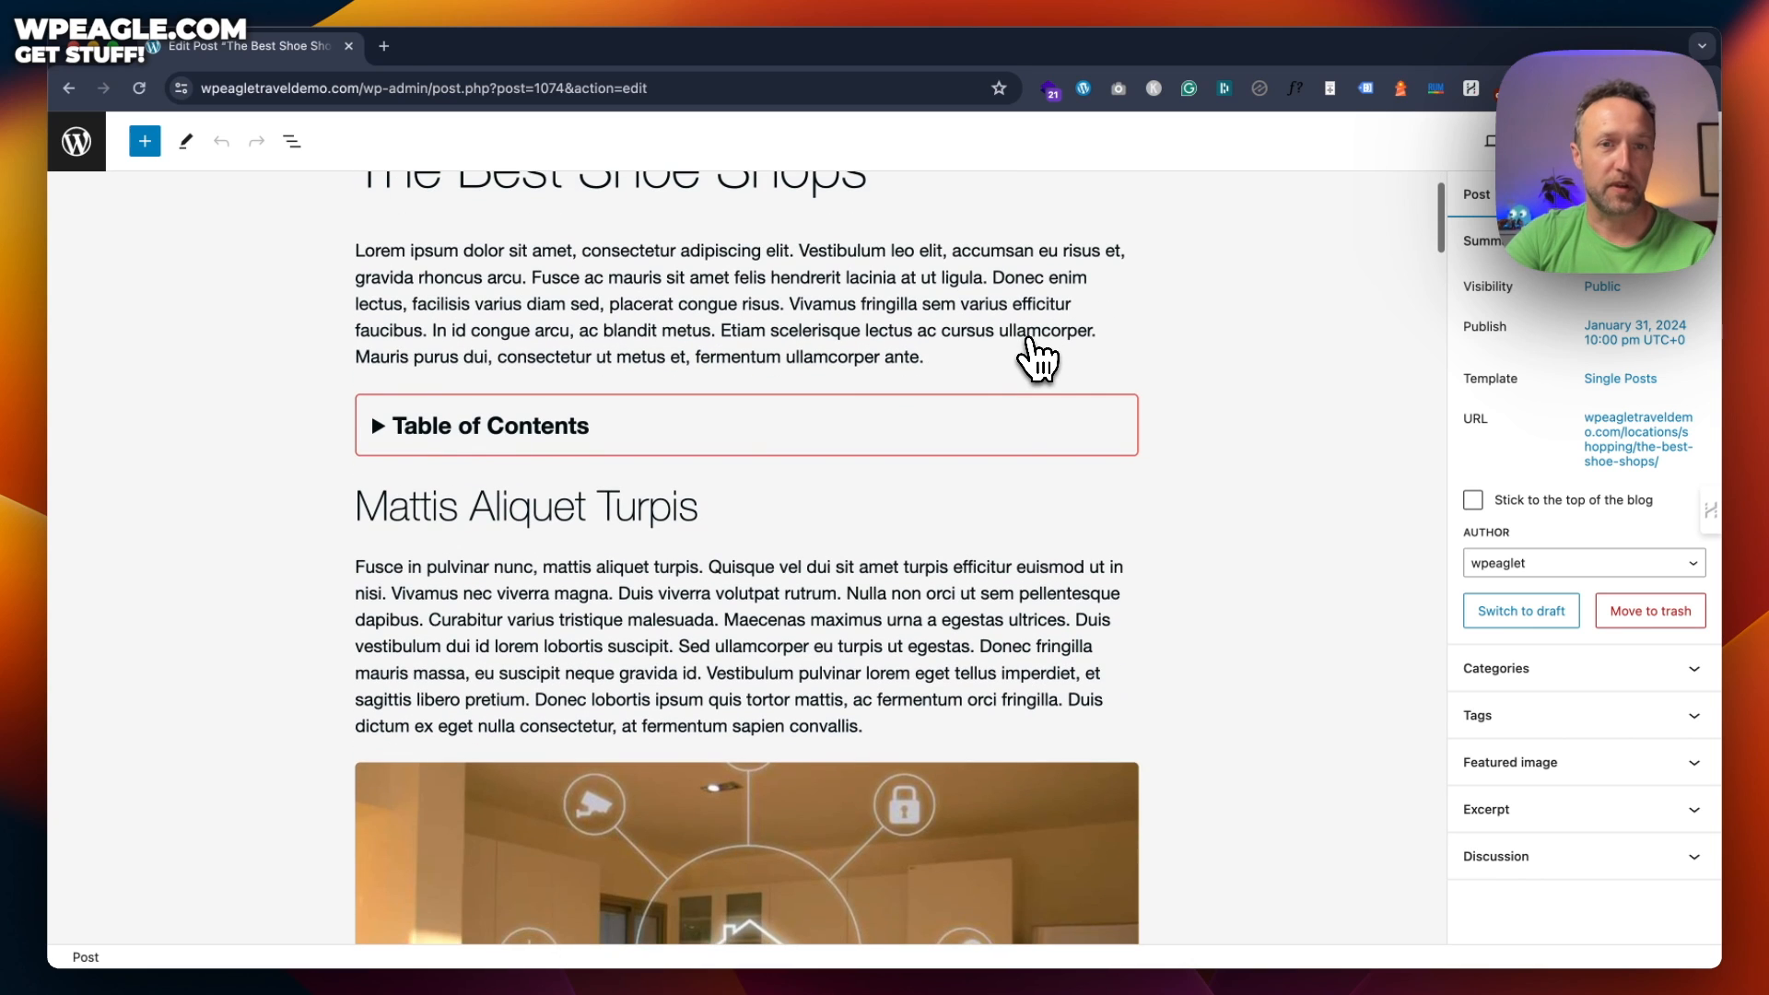
pyautogui.scroll(2, 1026, 348)
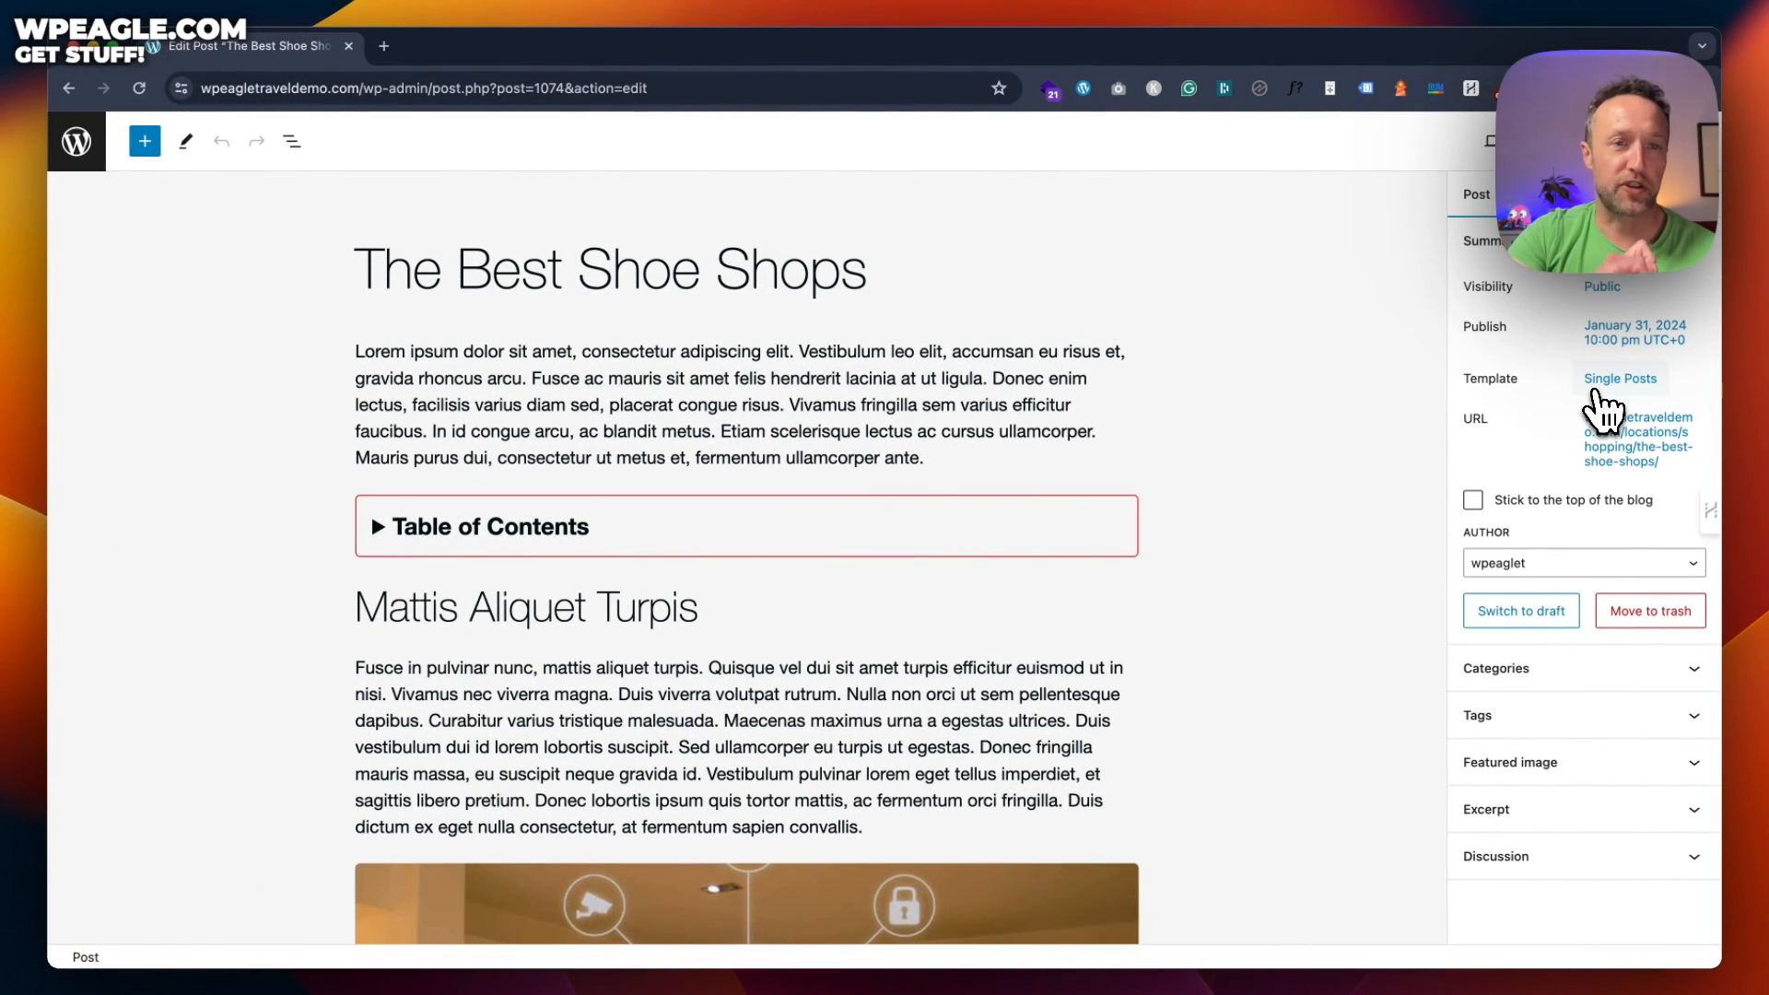
# Check the post's template and URL settings, then expand Categories showing Shopping and Beaches
pyautogui.click(1594, 391)
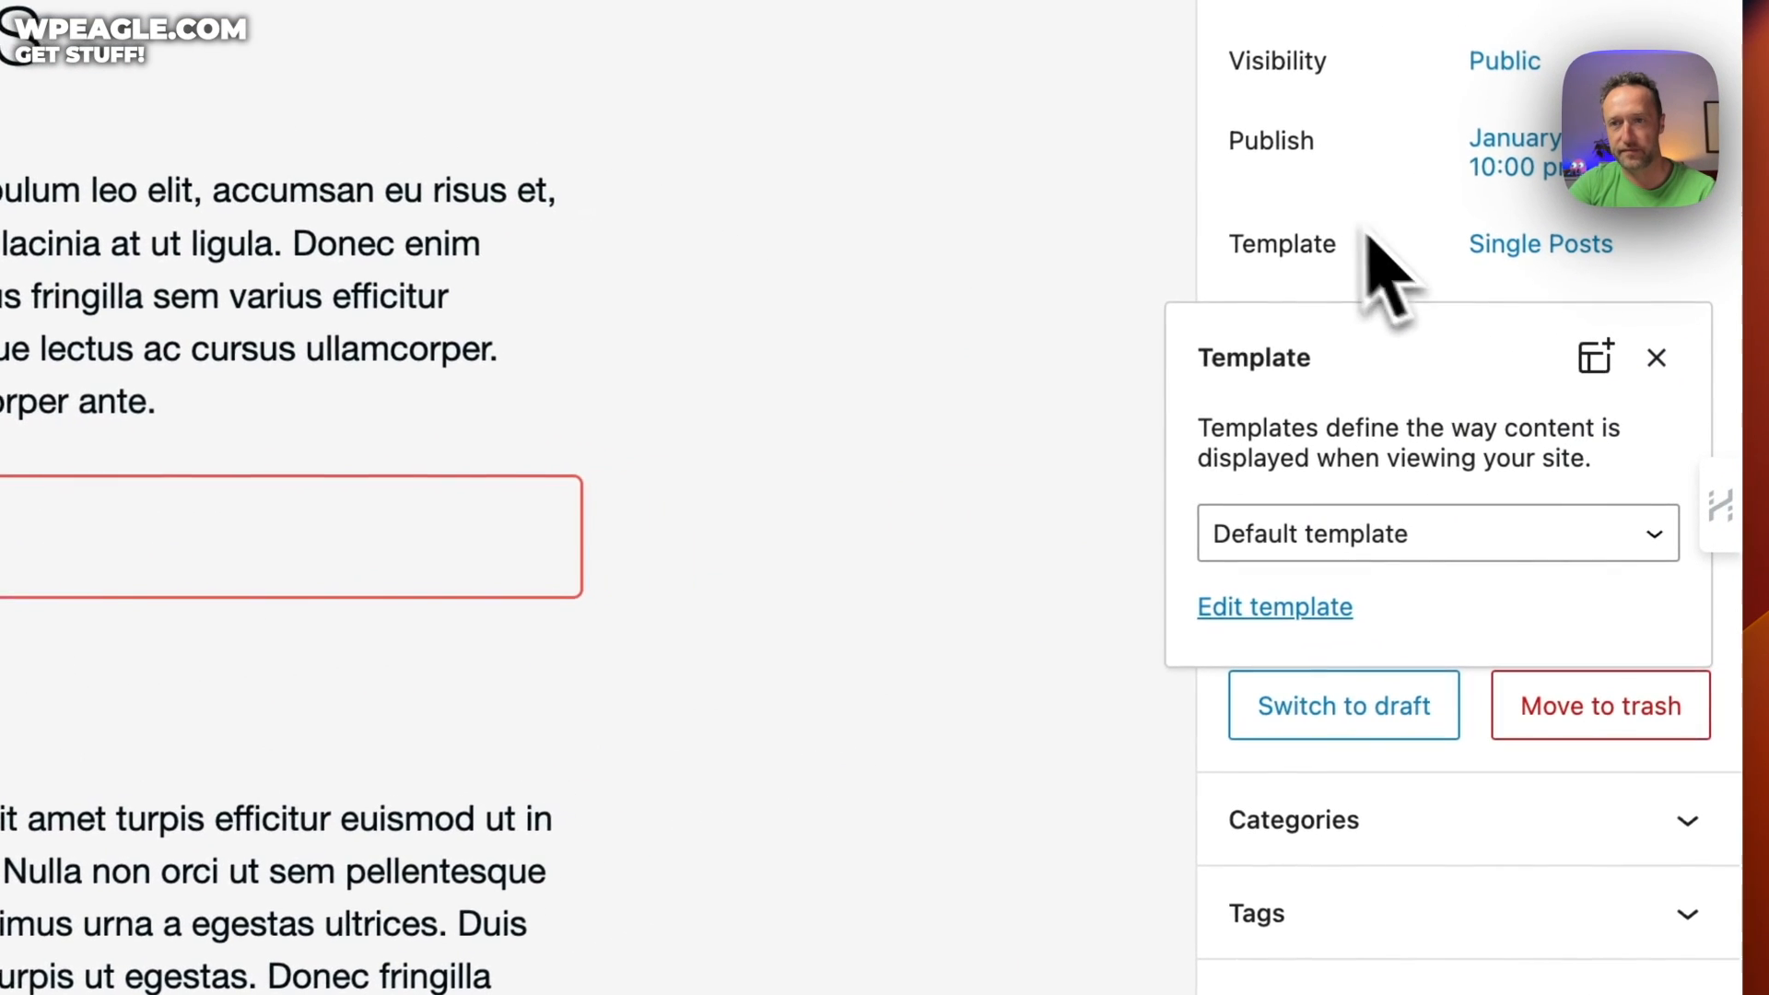
pyautogui.click(1327, 293)
pyautogui.click(1580, 387)
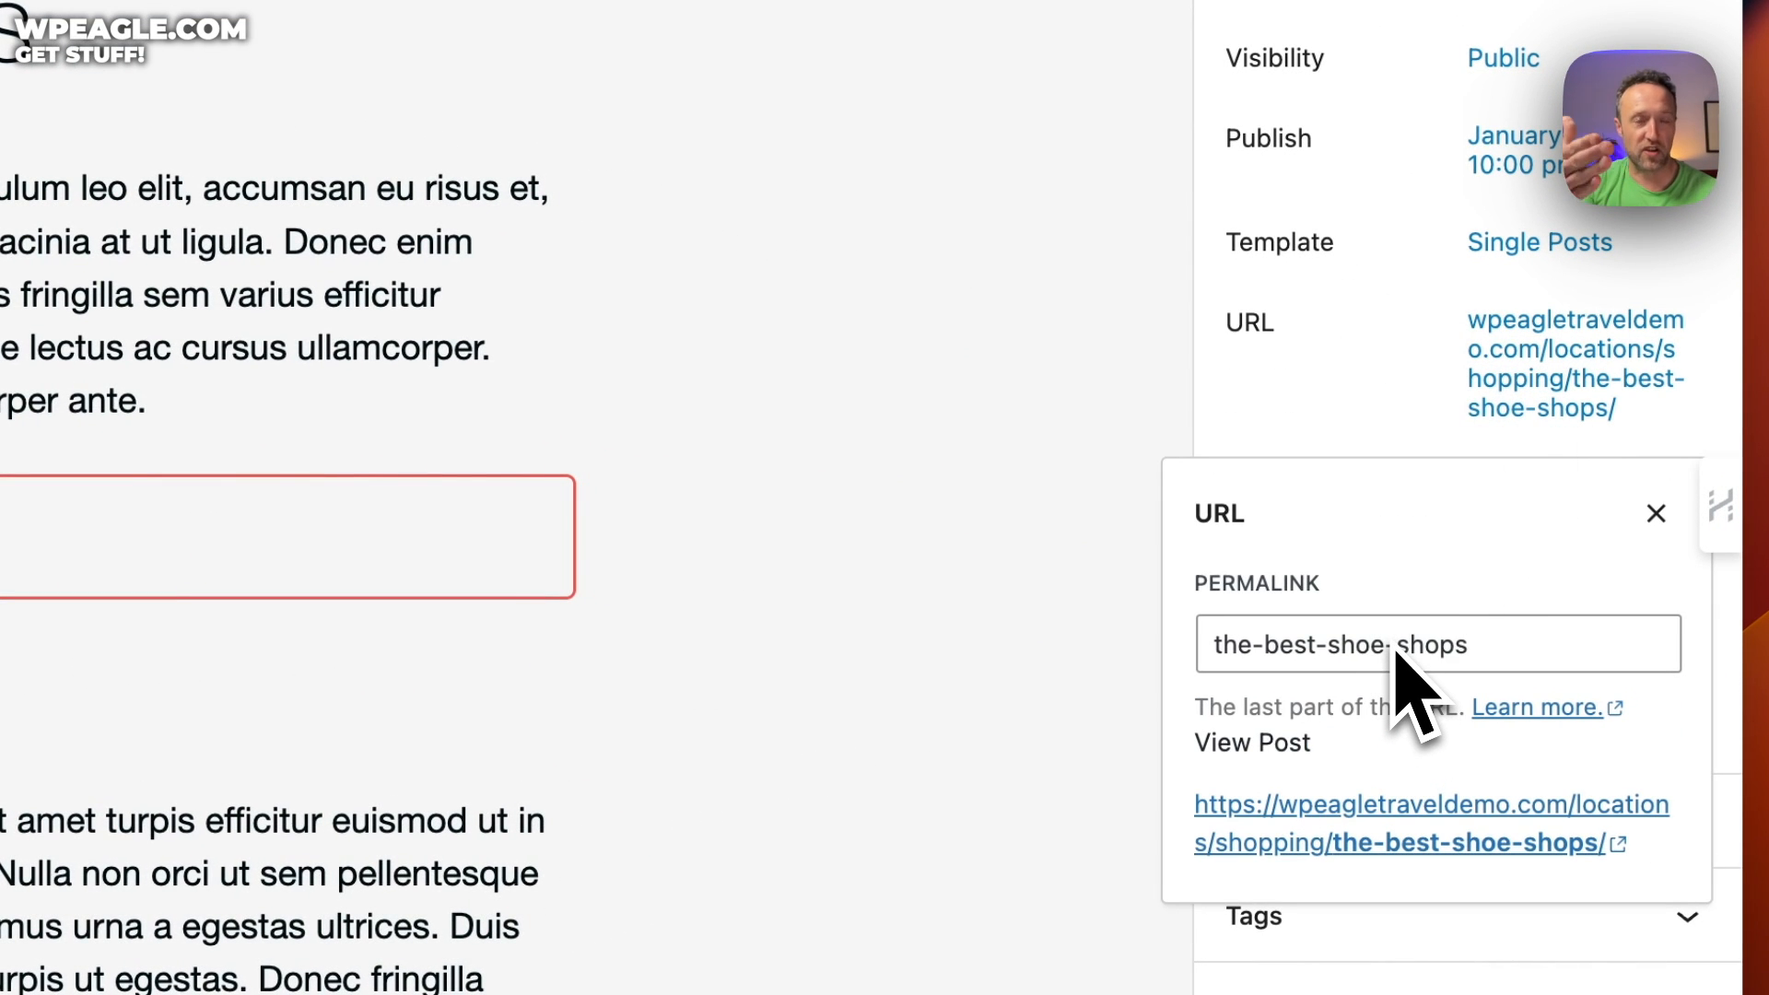
pyautogui.click(1400, 378)
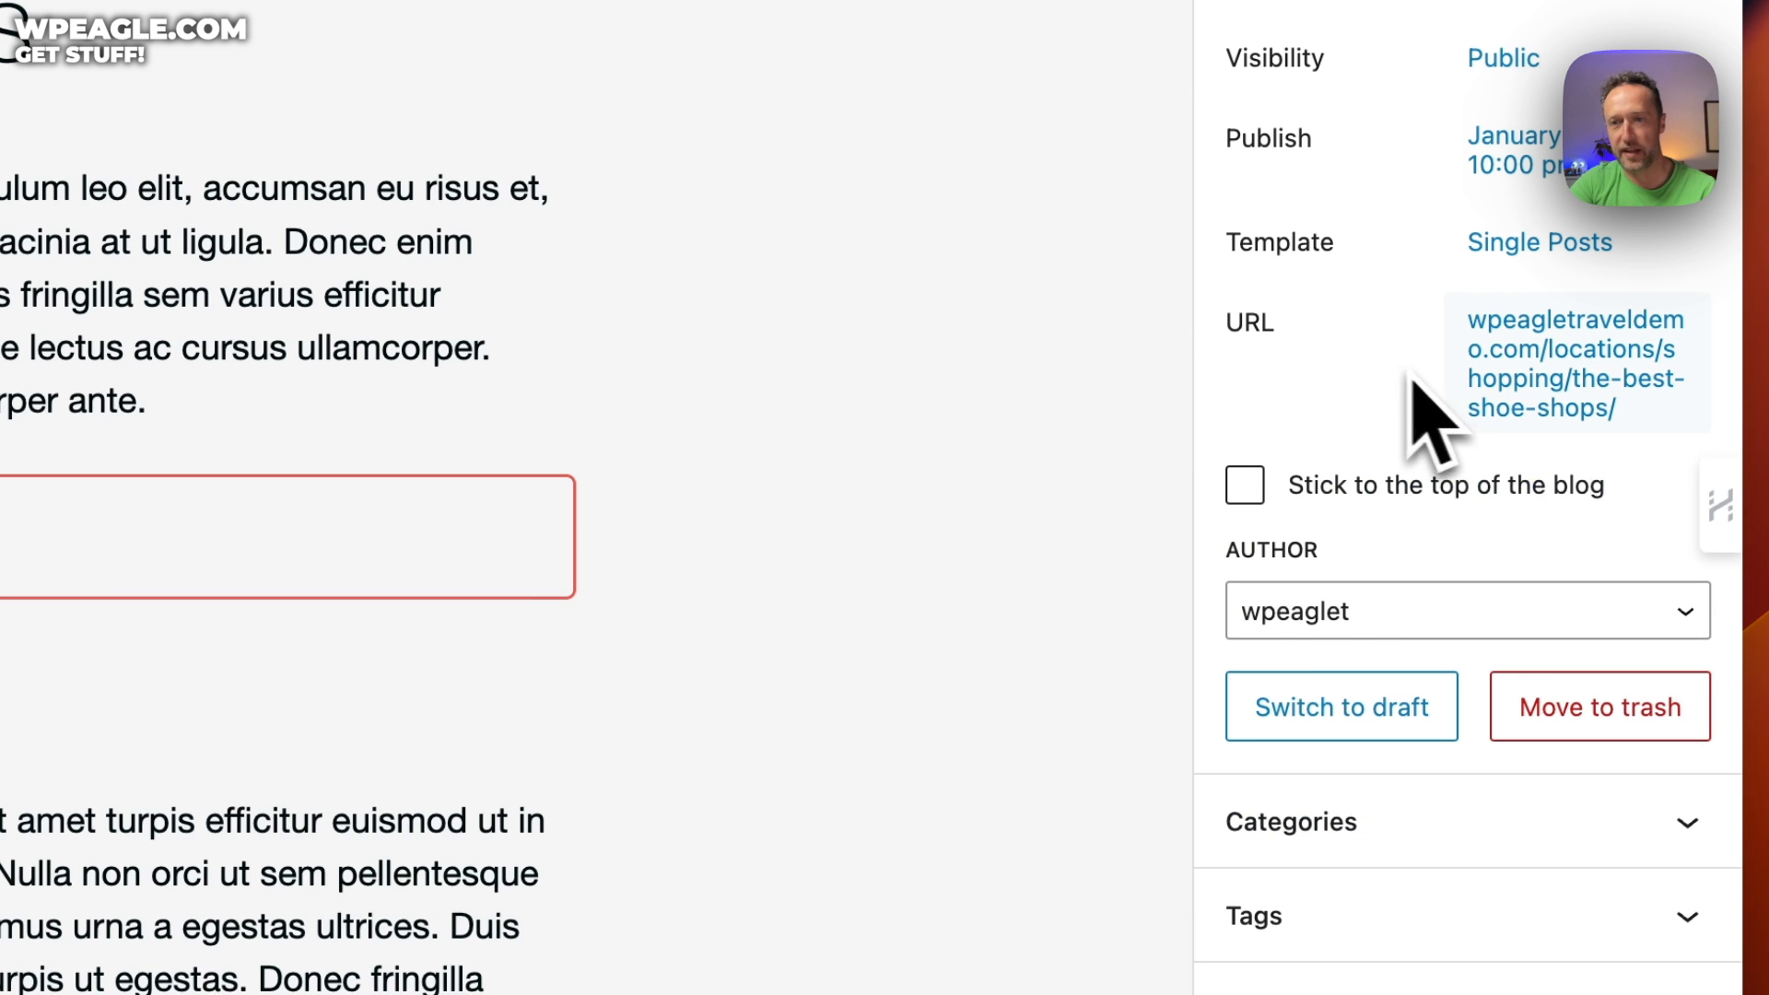
pyautogui.click(1608, 779)
pyautogui.scroll(-7, 1608, 792)
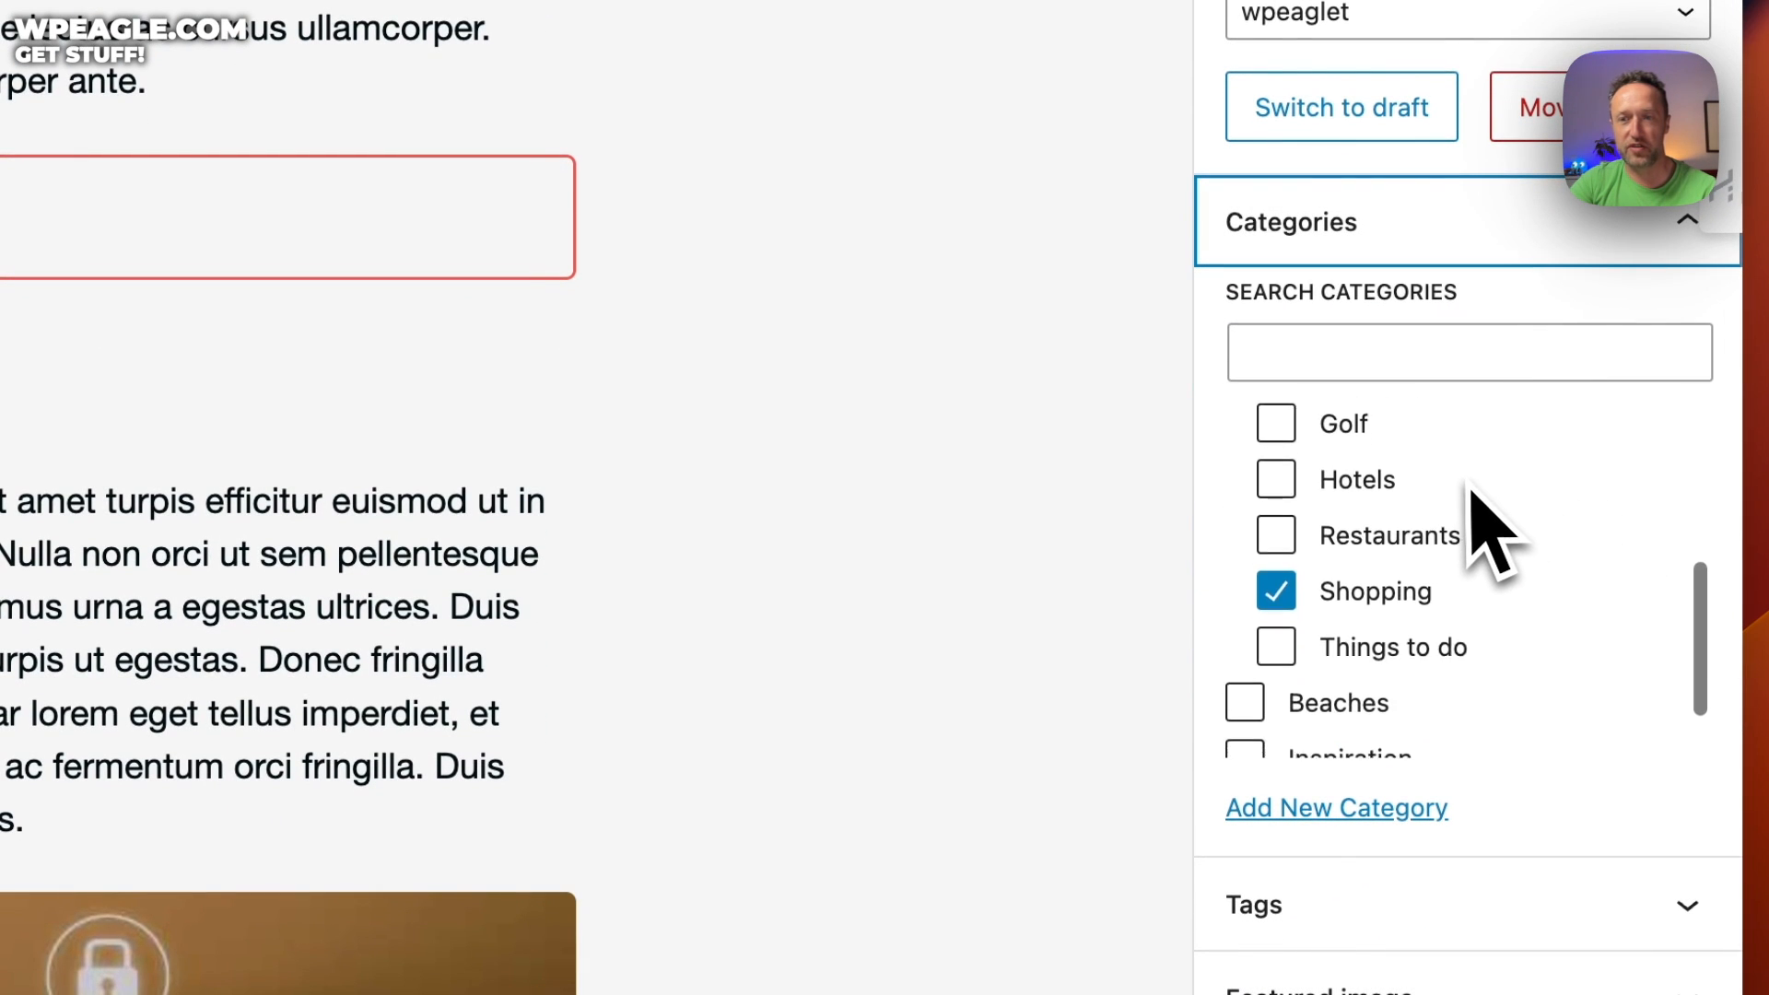
pyautogui.scroll(-1, 1471, 493)
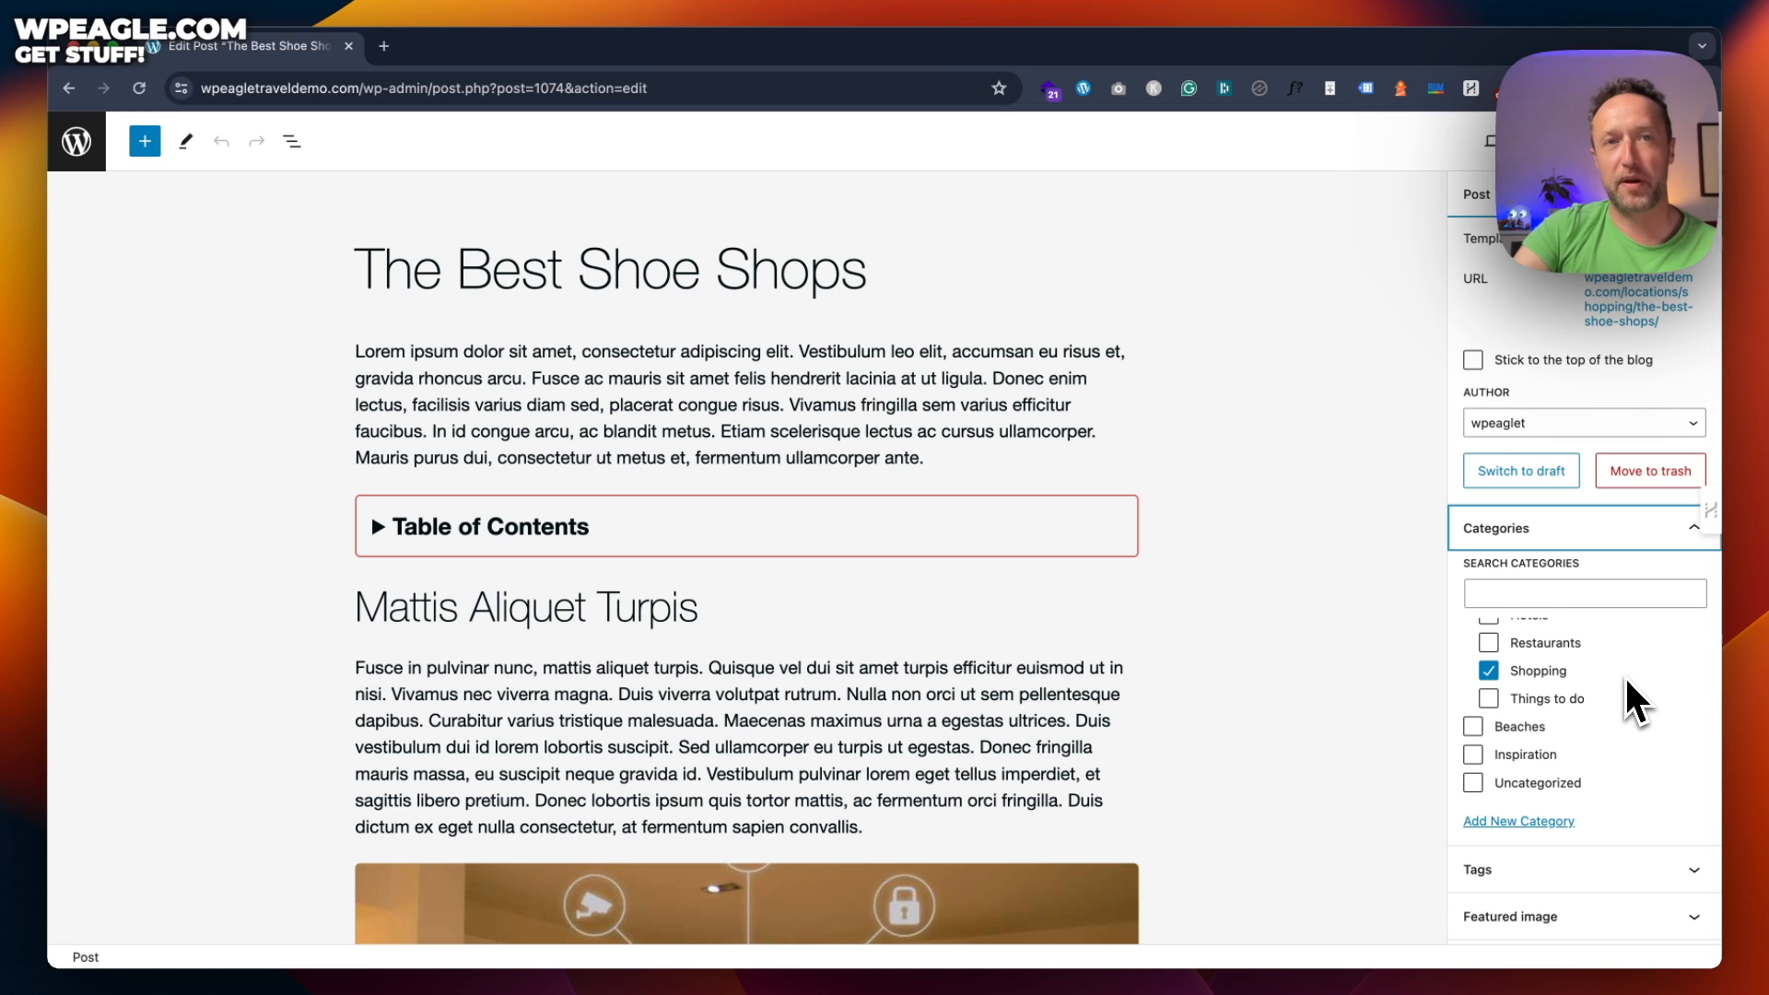
pyautogui.scroll(-2, 1624, 710)
# Expand the Tags, Featured image and Excerpt panels, revealing the shoe-display photo and excerpt
pyautogui.click(1622, 783)
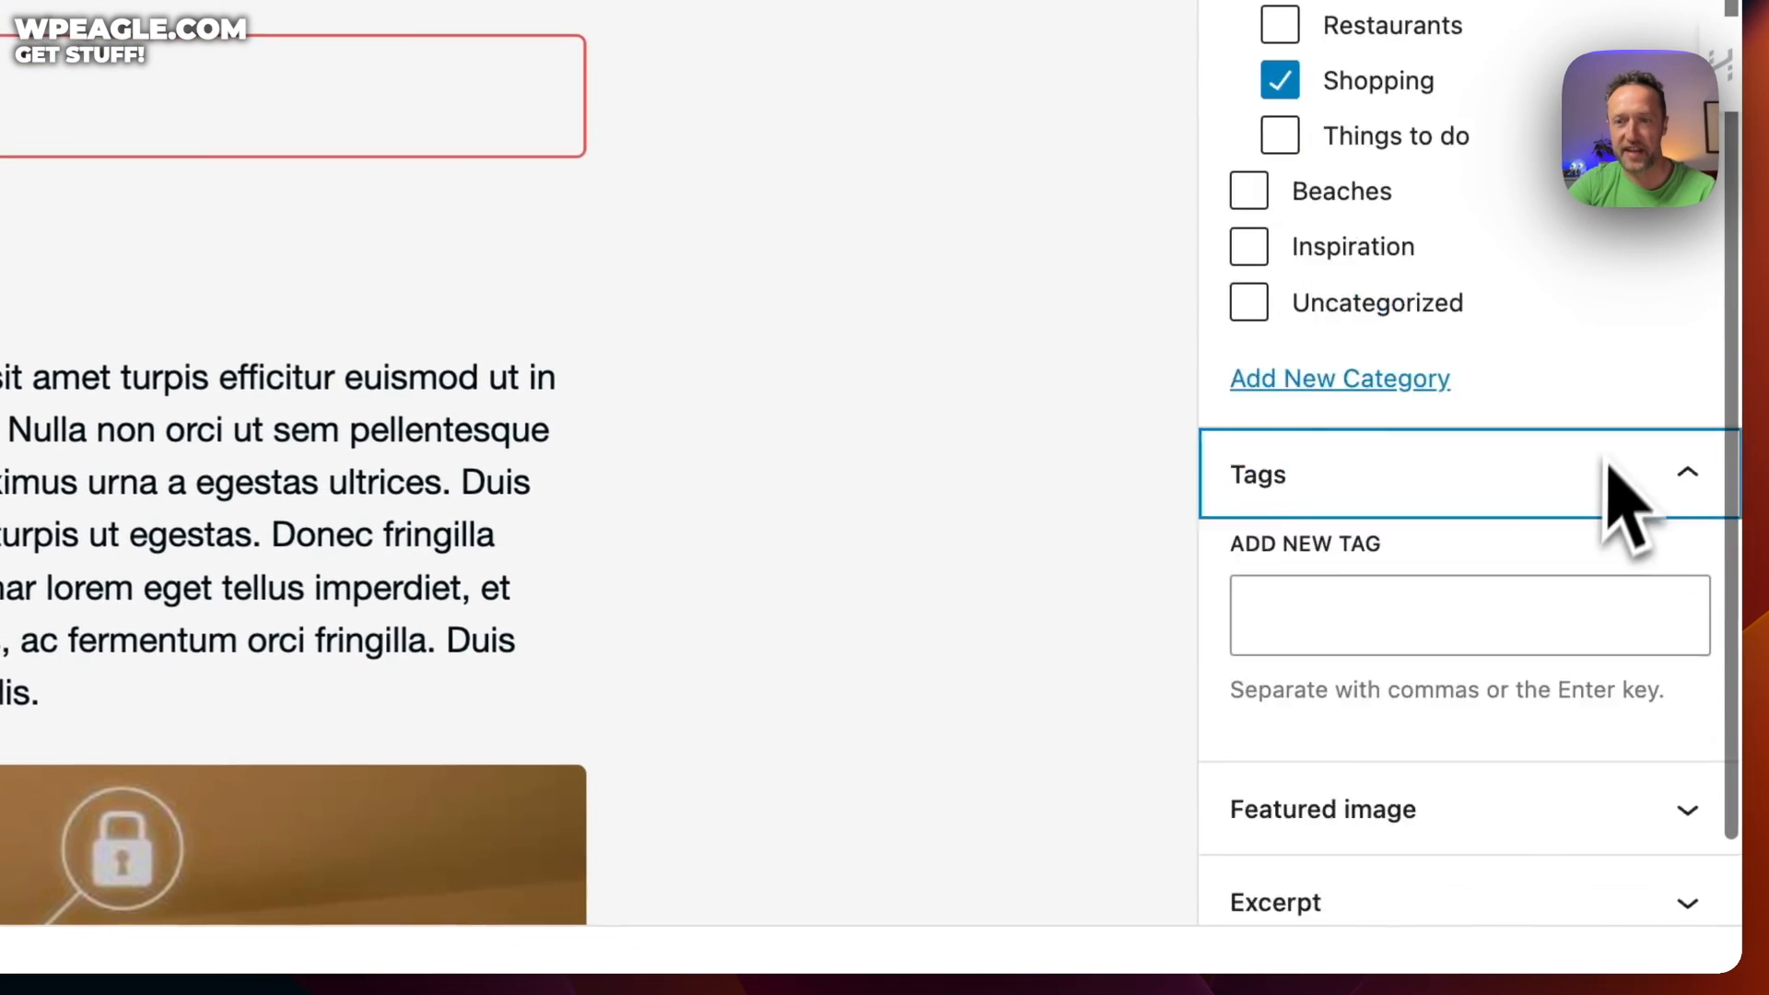
pyautogui.scroll(-2, 1608, 461)
pyautogui.click(1474, 527)
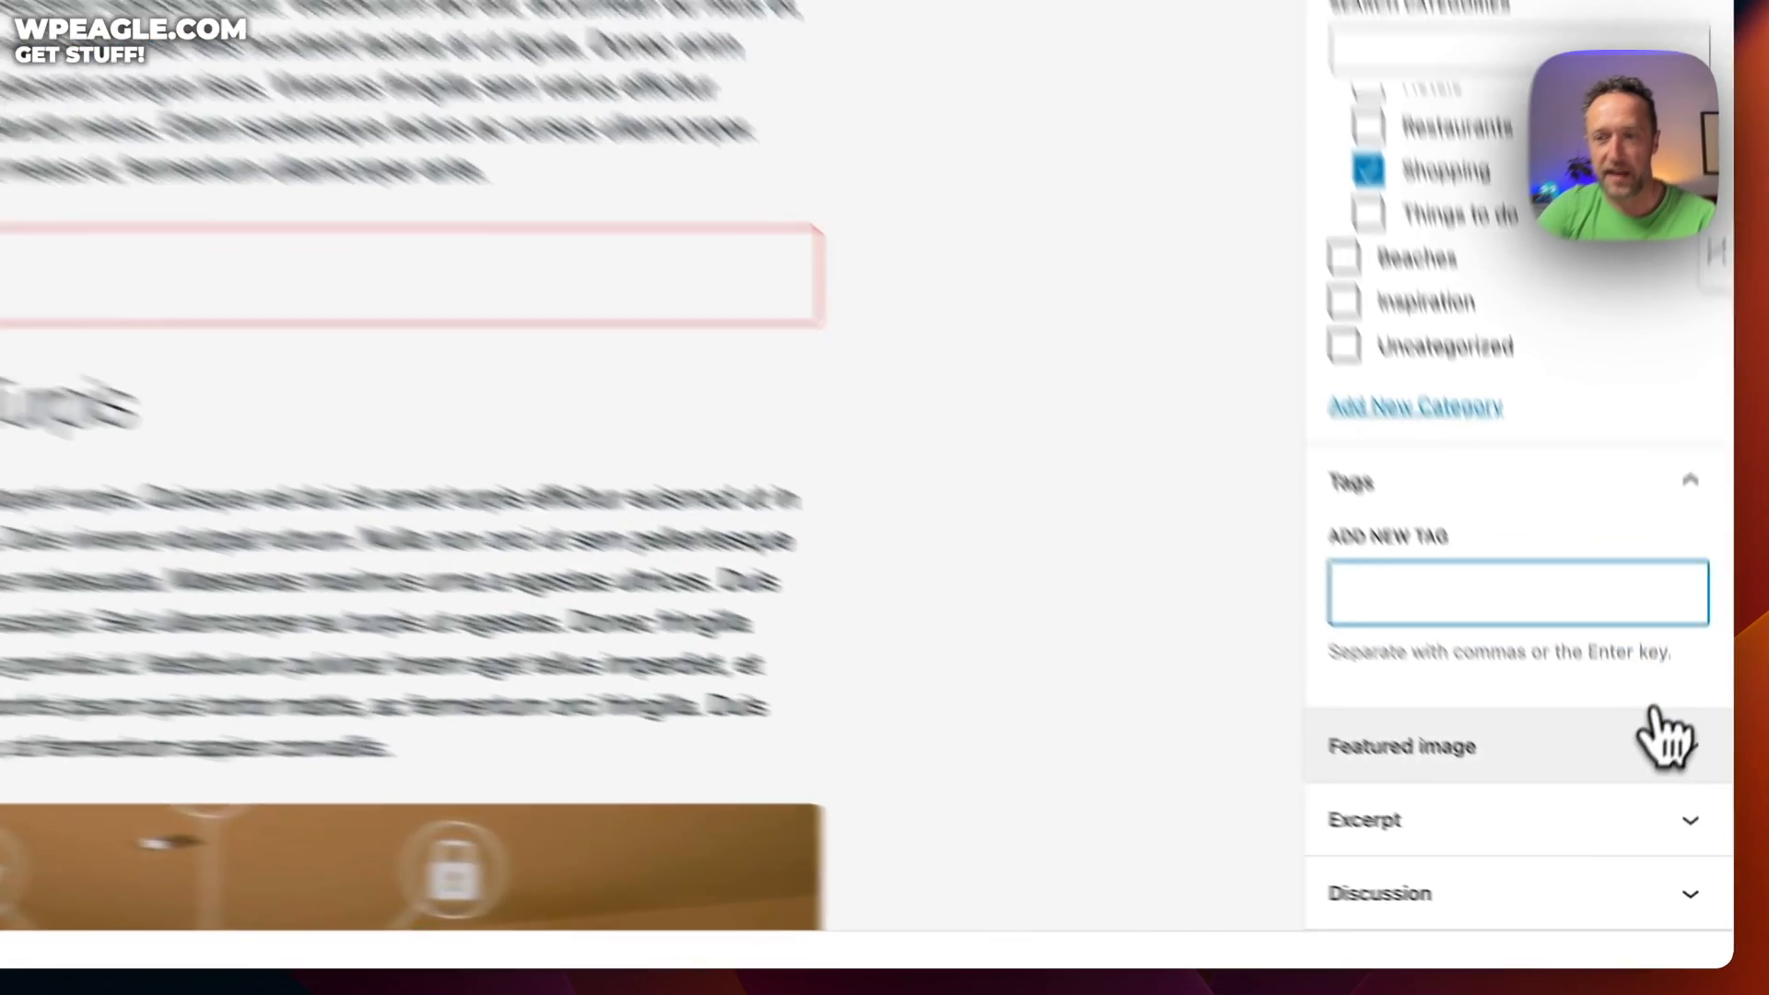
pyautogui.click(1649, 827)
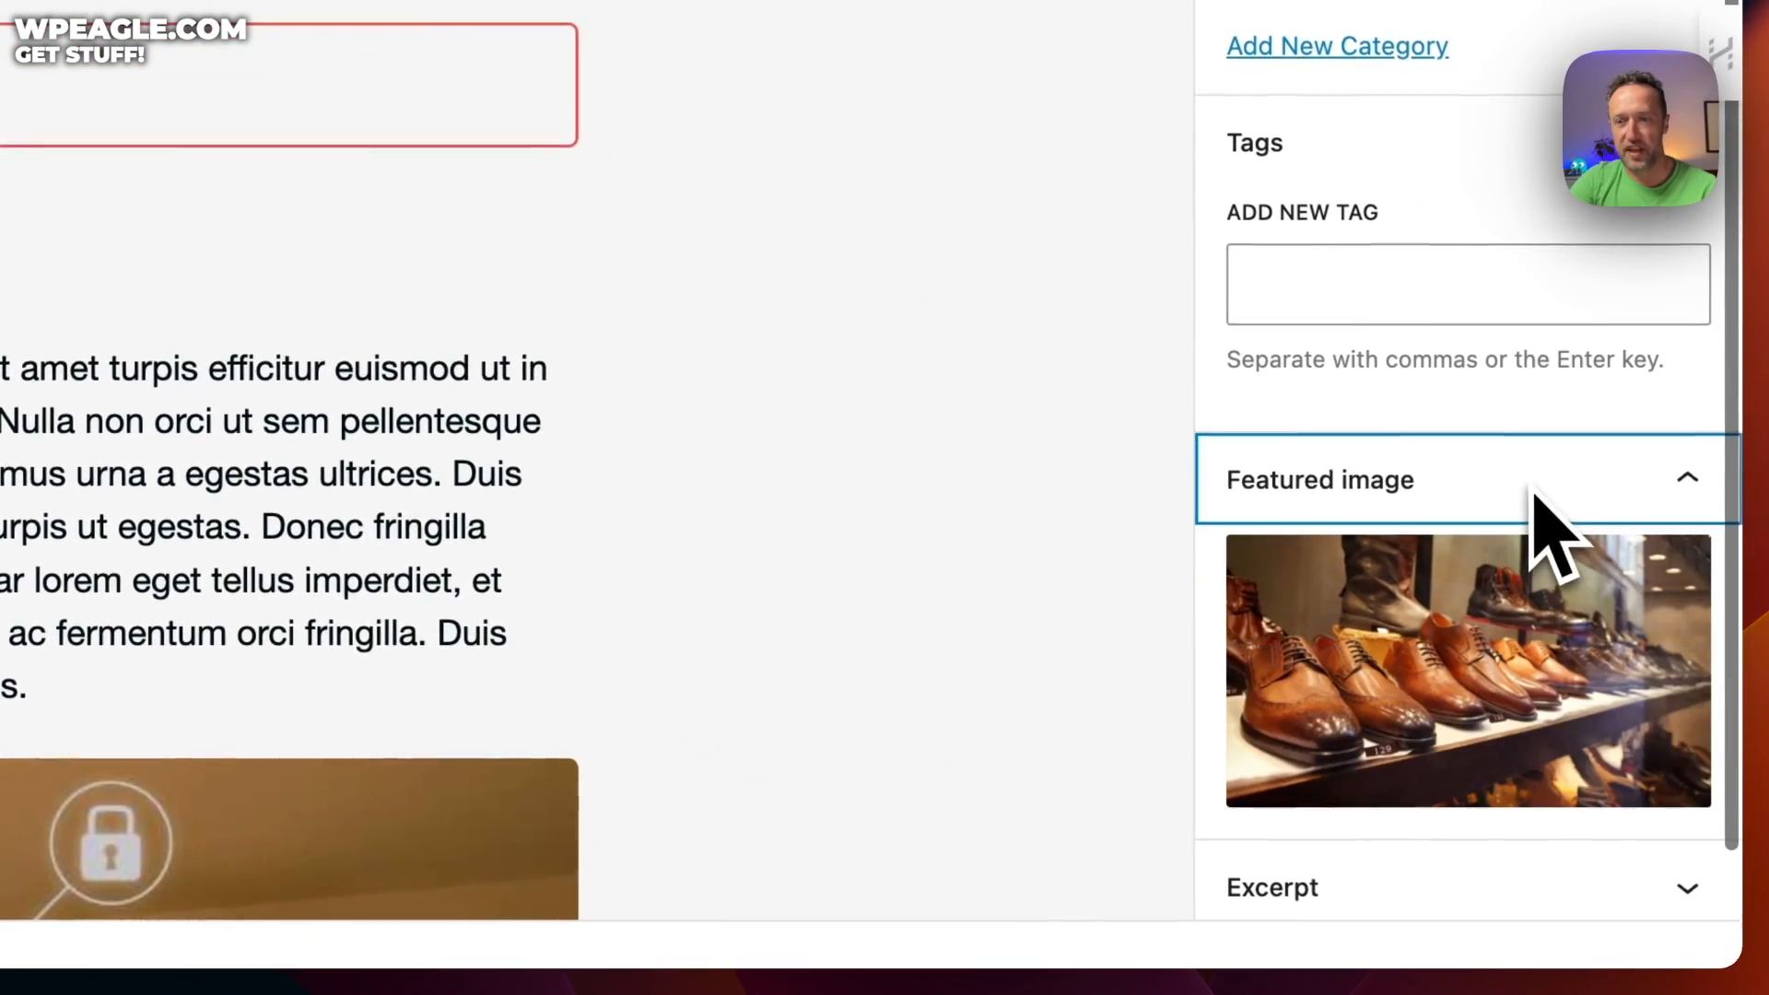
pyautogui.moveTo(1421, 737)
pyautogui.scroll(-2, 1421, 682)
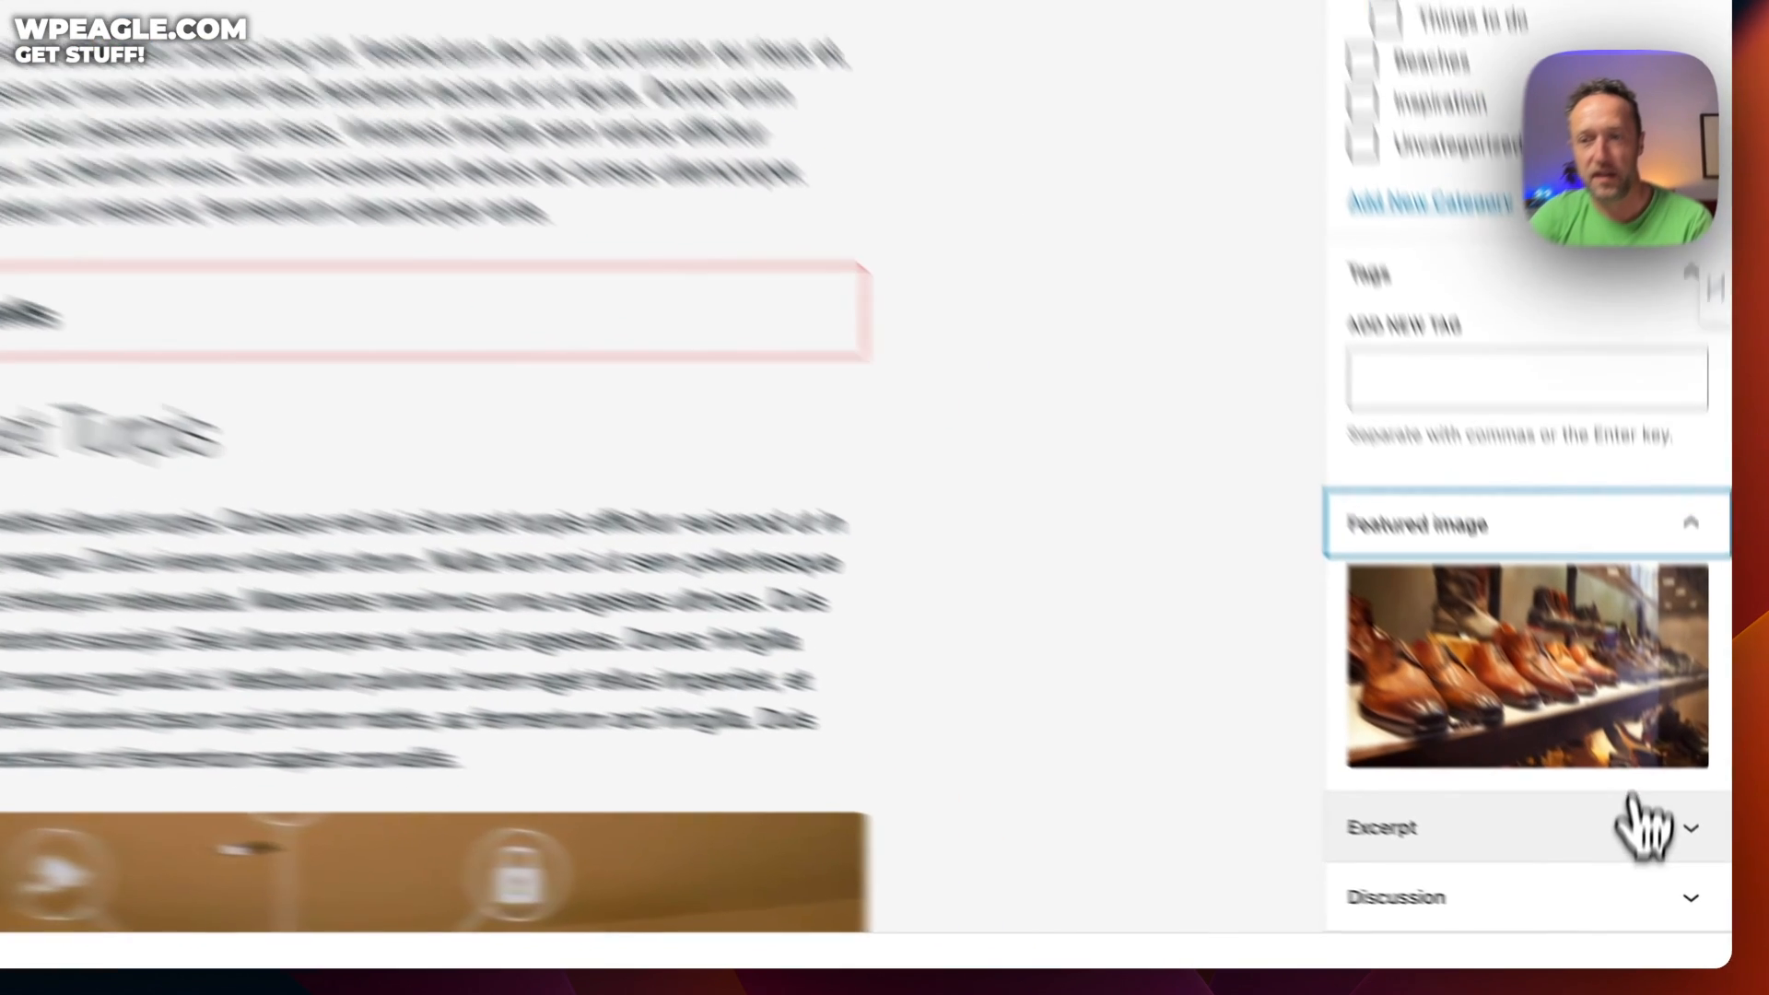
pyautogui.click(1644, 827)
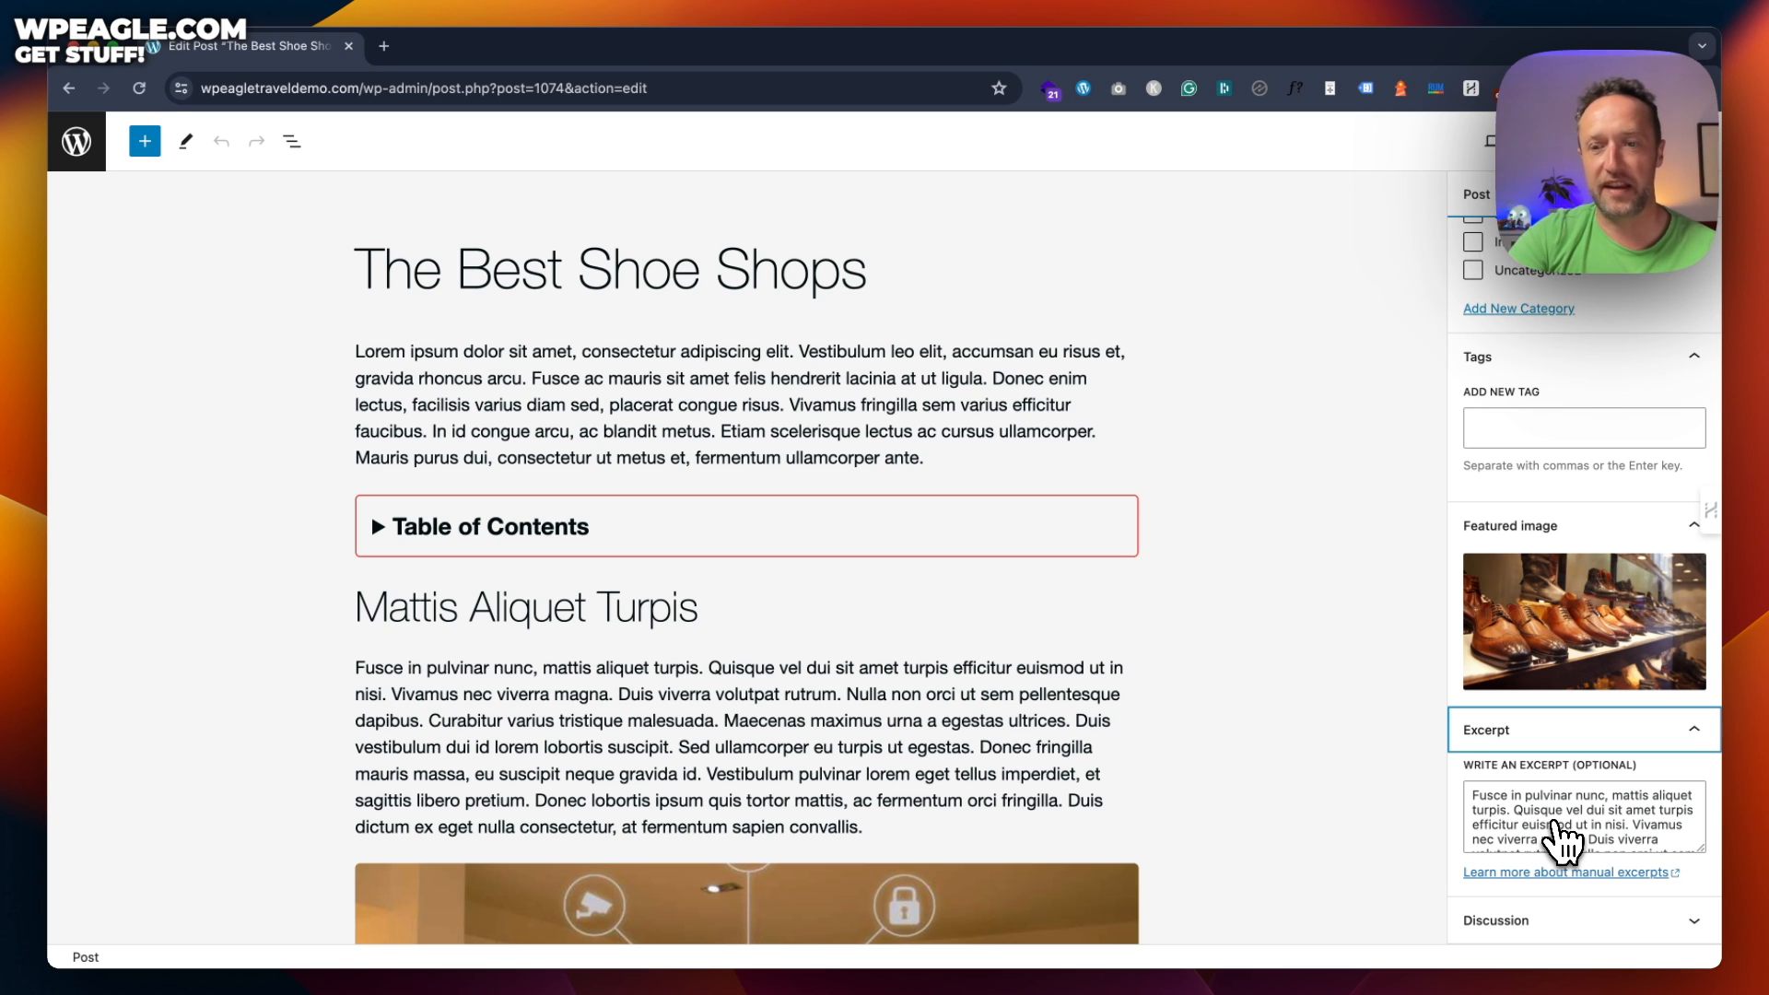
pyautogui.scroll(-5, 829, 489)
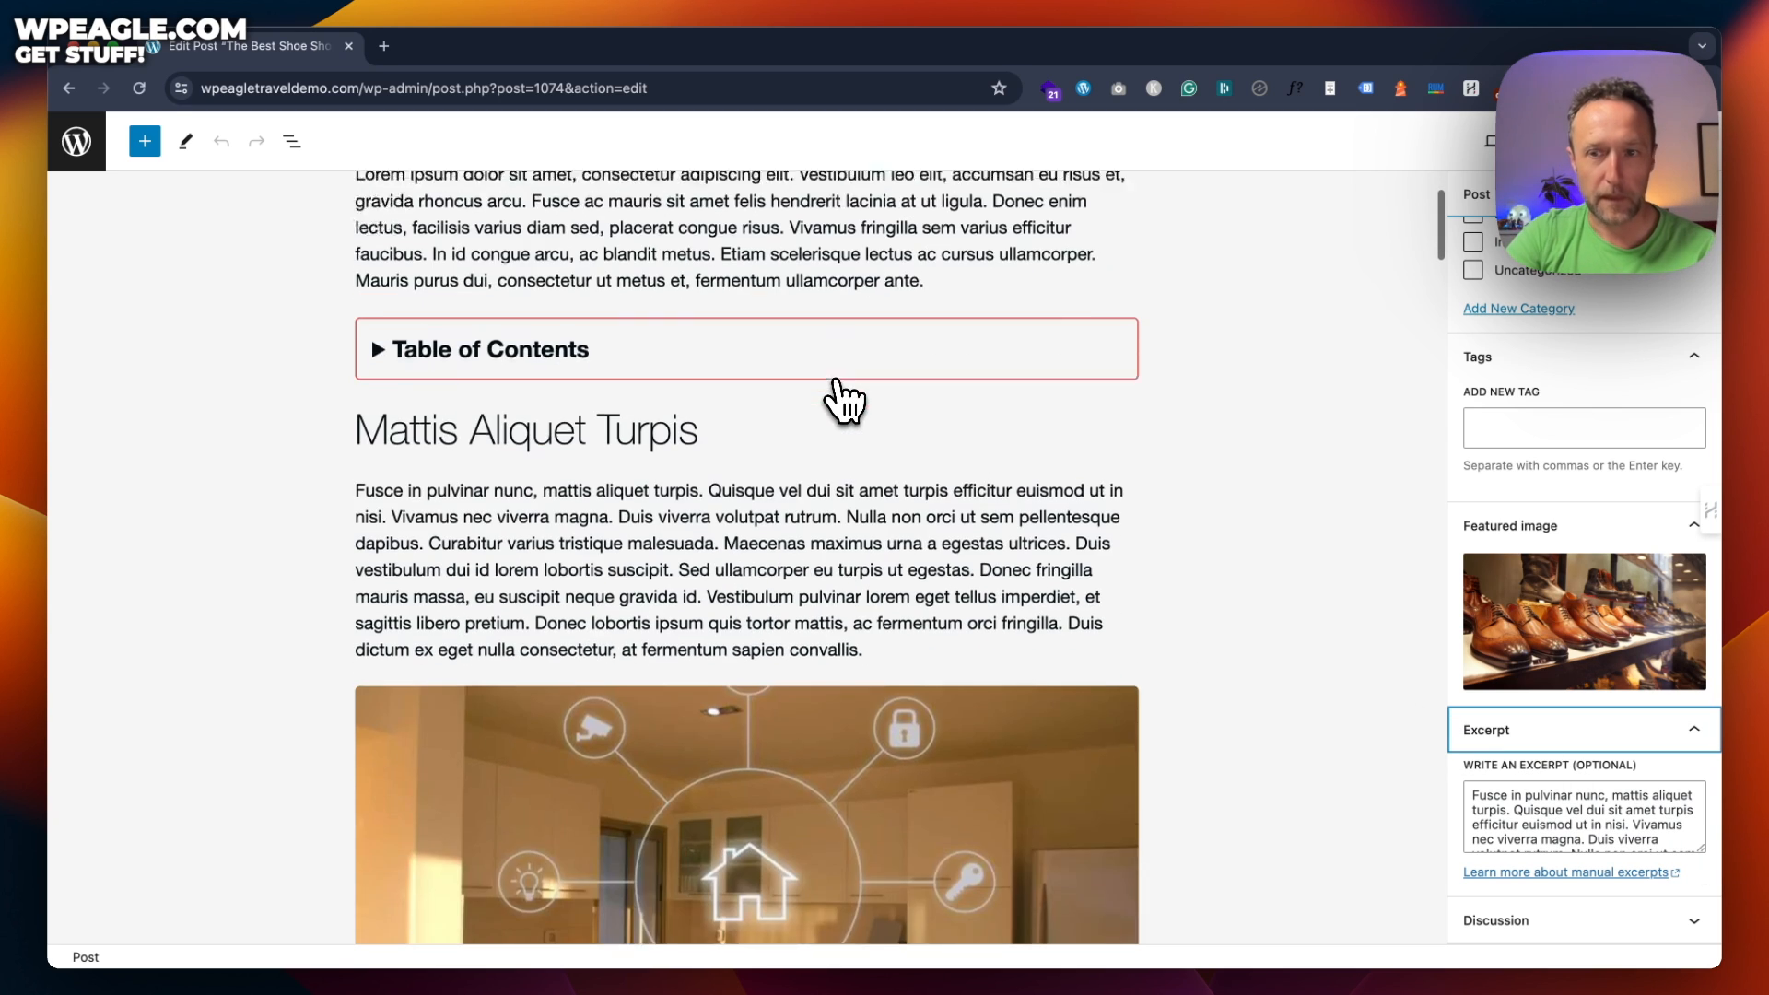
pyautogui.scroll(7, 1598, 373)
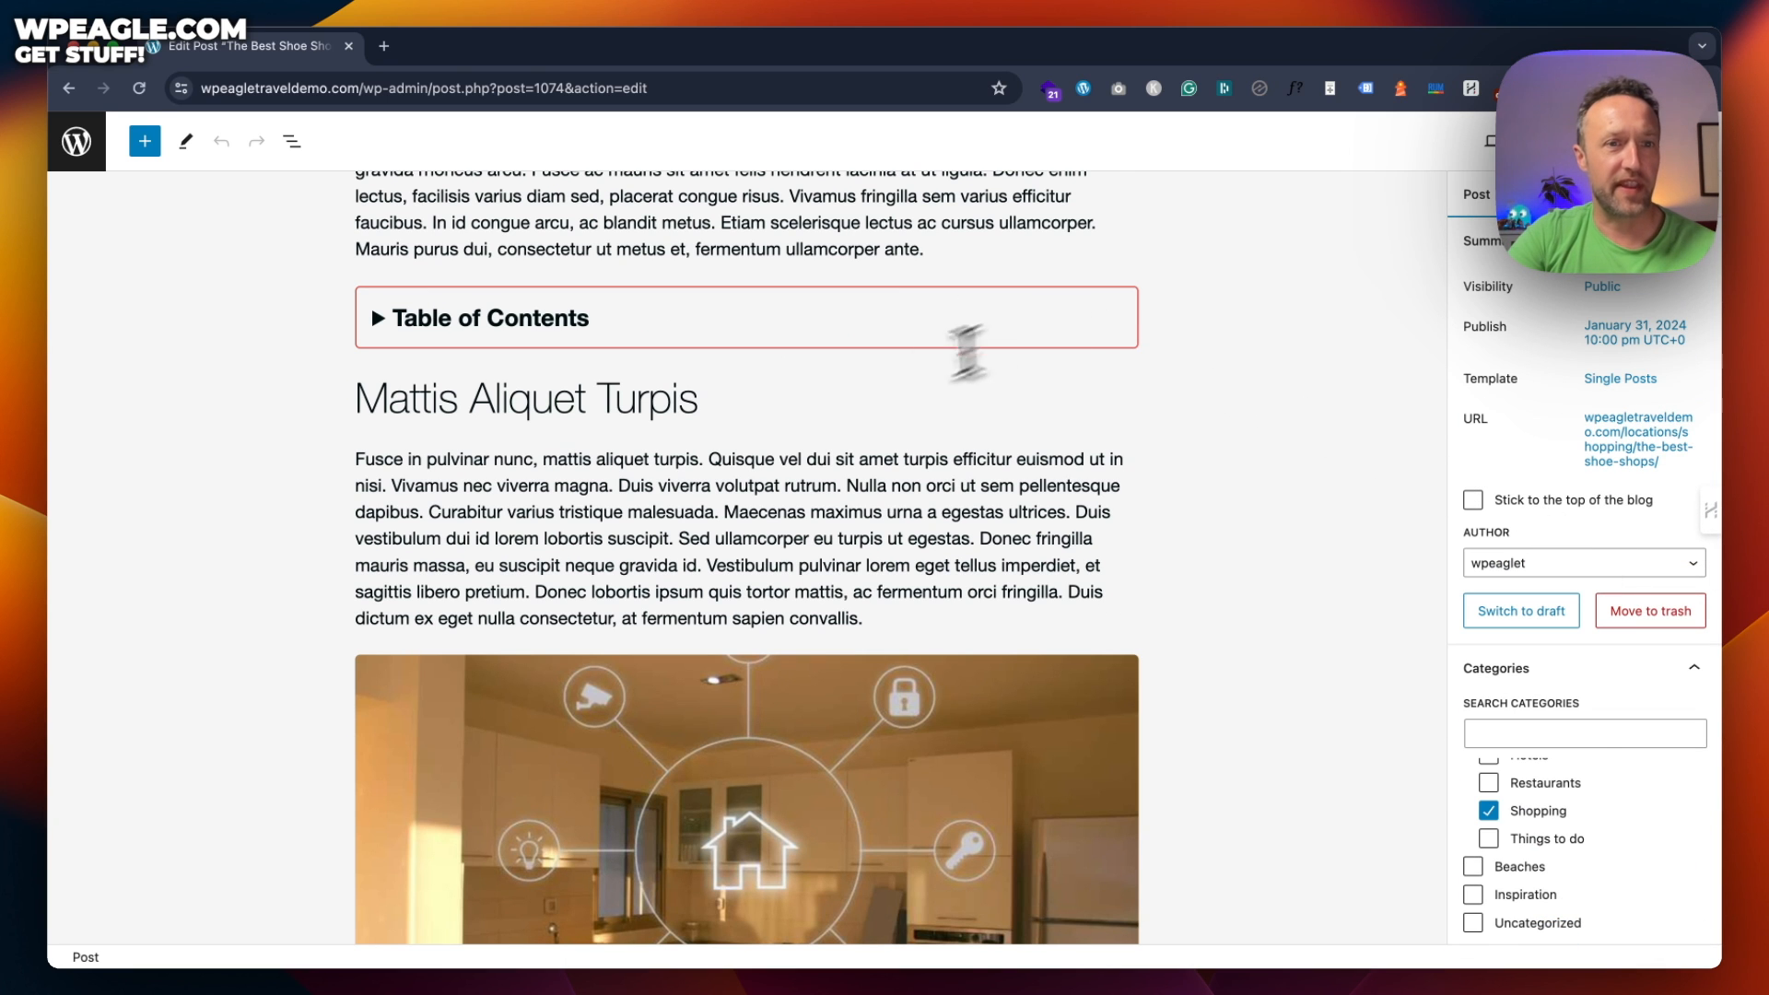
pyautogui.scroll(5, 922, 387)
pyautogui.click(511, 369)
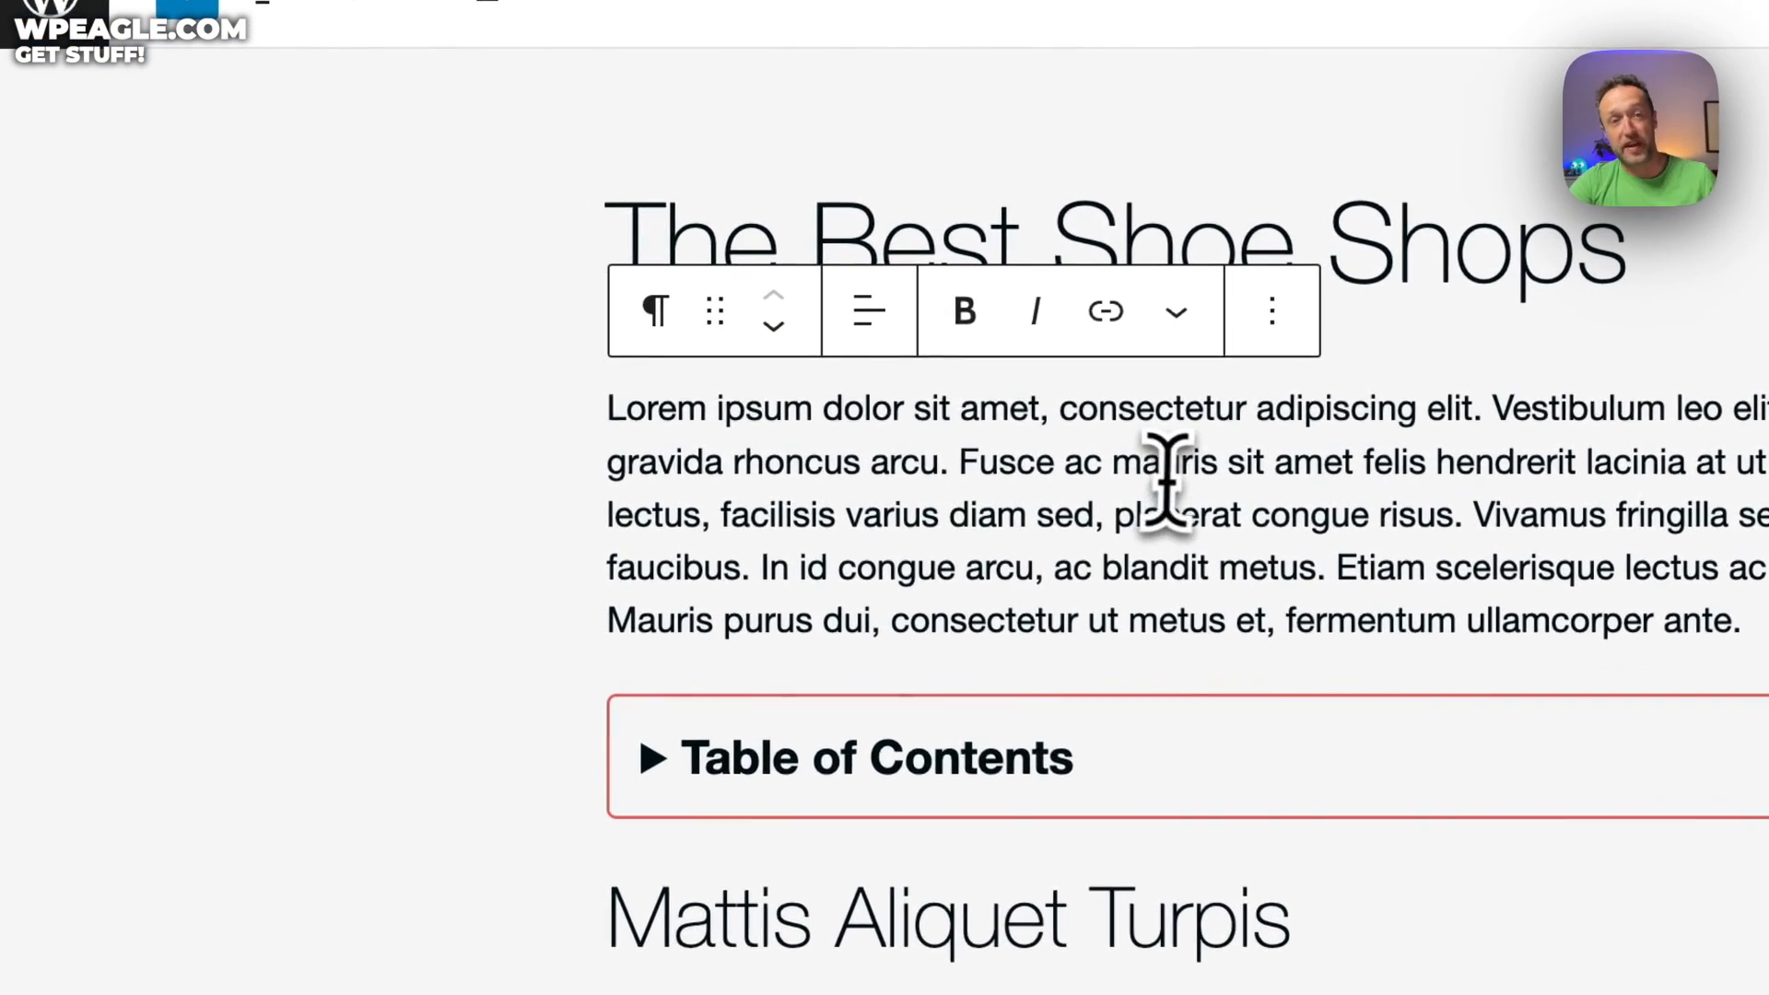
# Add a test paragraph 'hjsfhjshfjshjfs' above the intro and open the inserter on the empty line
pyautogui.click(606, 408)
pyautogui.press('Return')
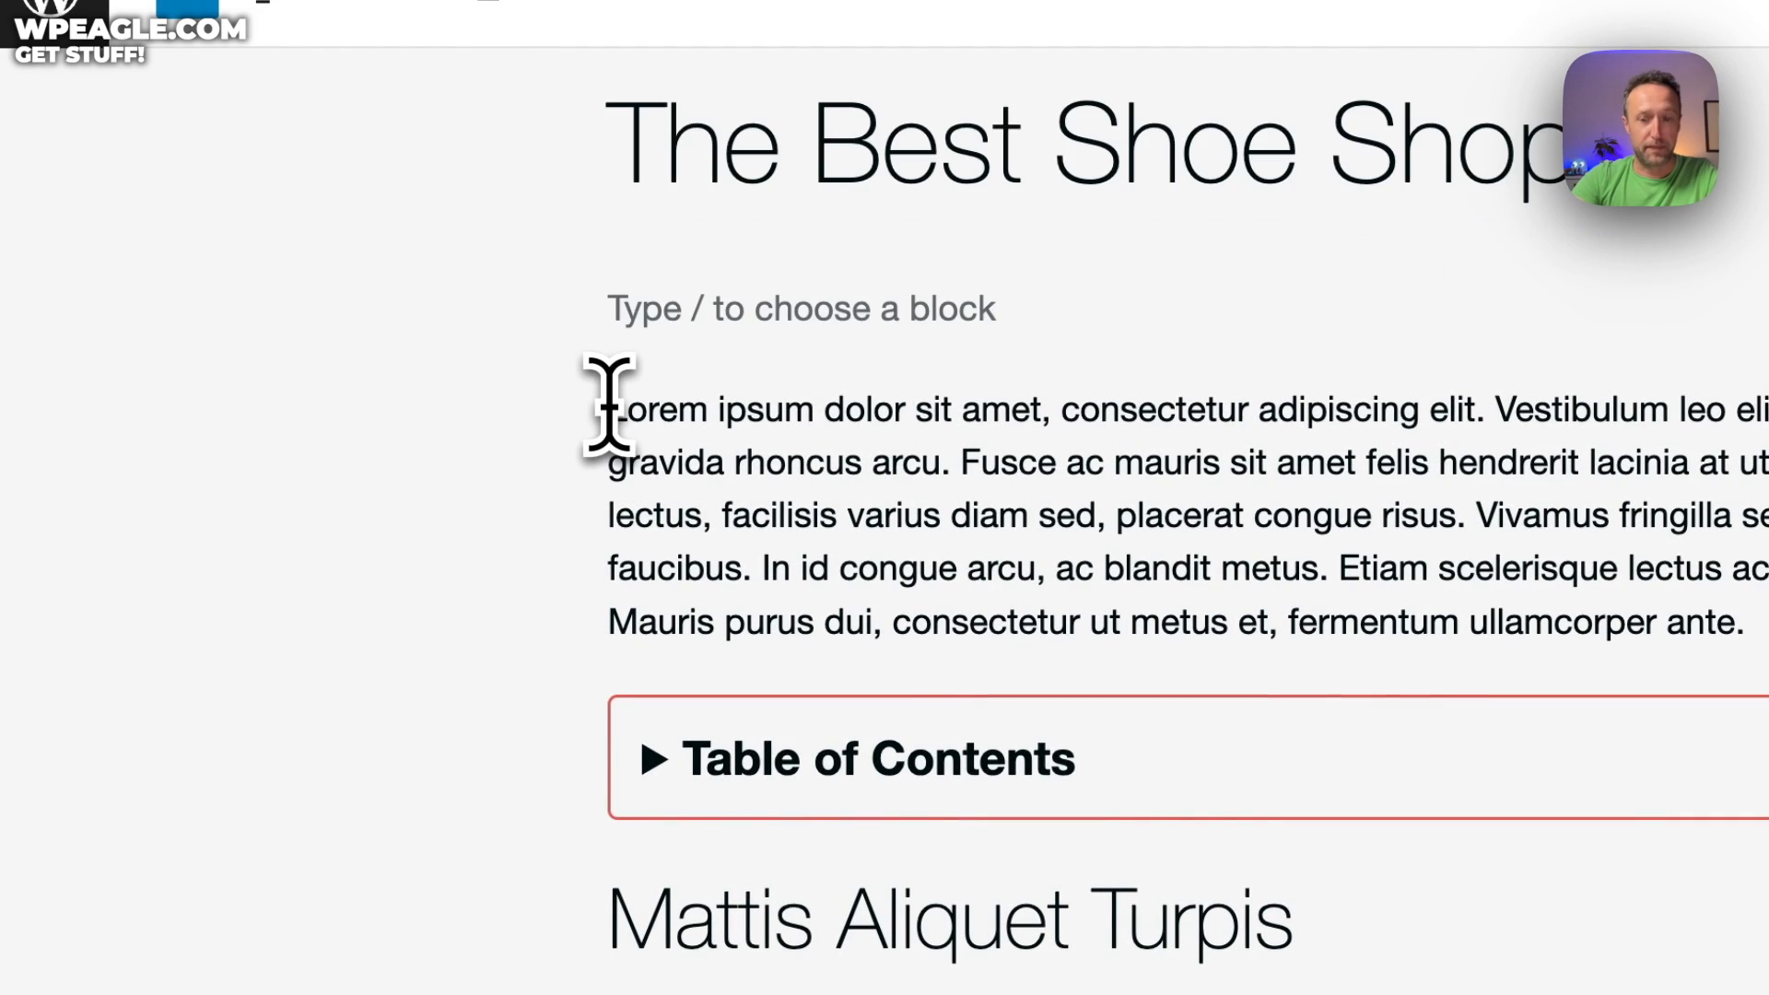
pyautogui.write('hjsfhjshfjshjfs')
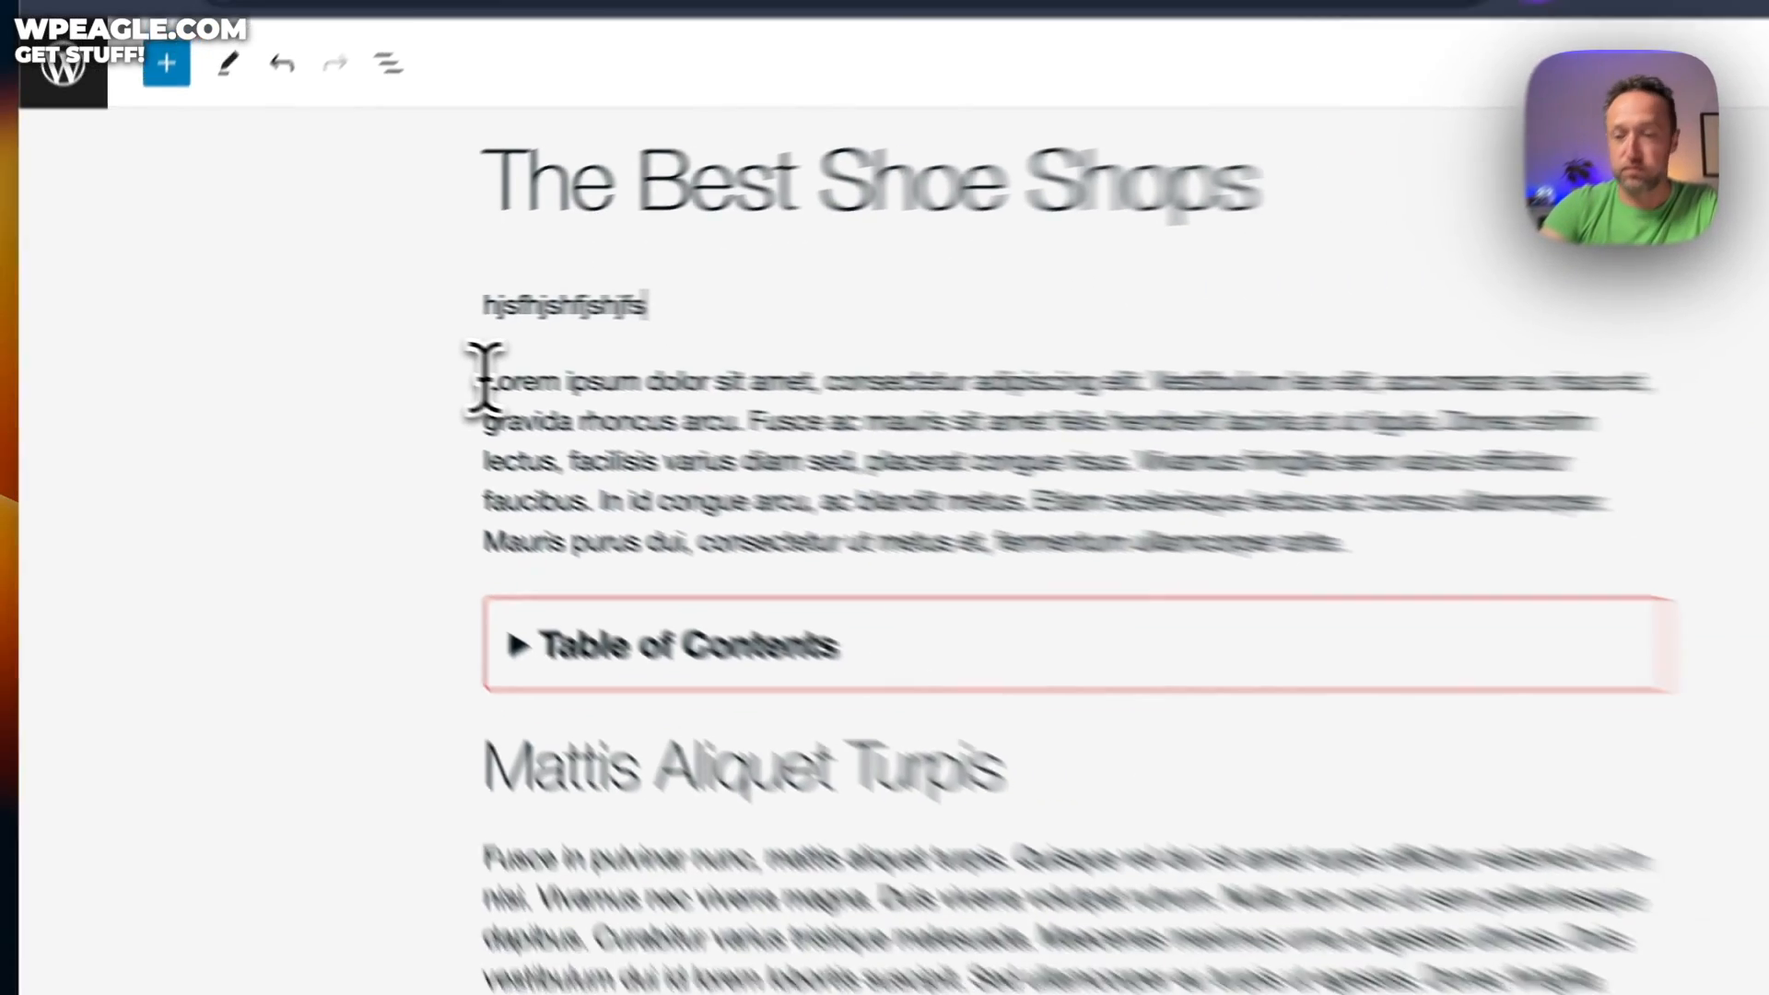
pyautogui.press('Return')
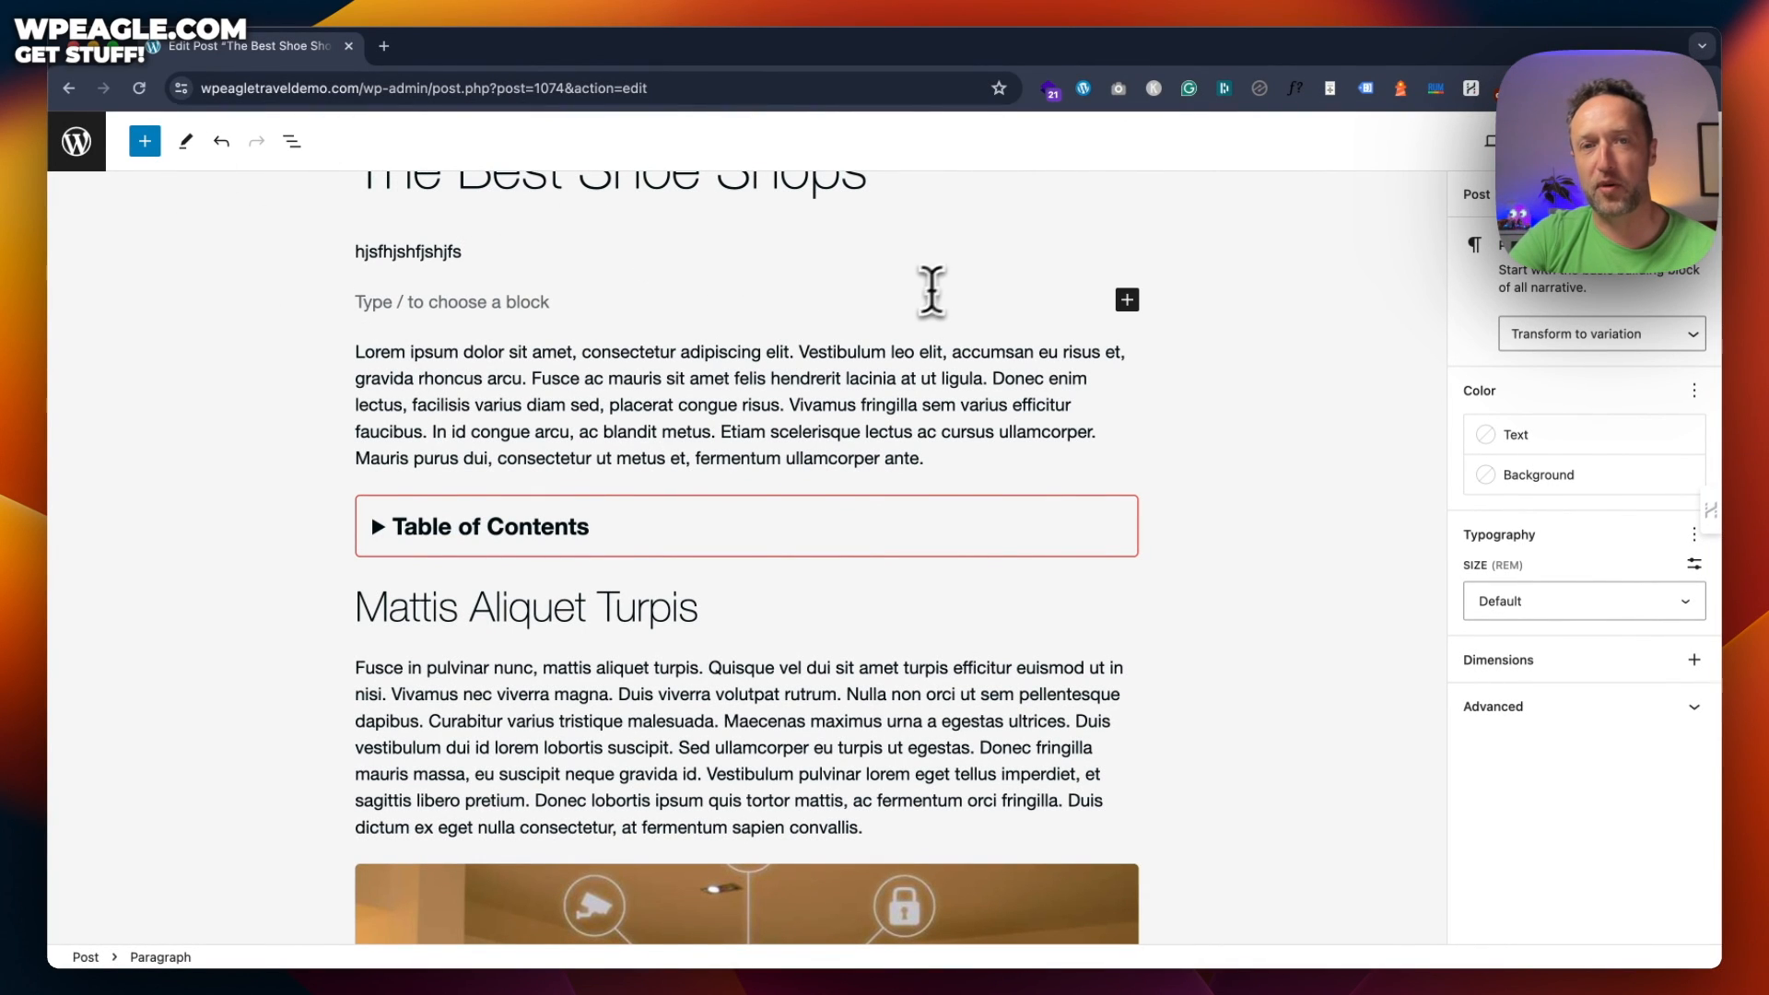
pyautogui.scroll(-3, 875, 323)
pyautogui.scroll(4, 750, 494)
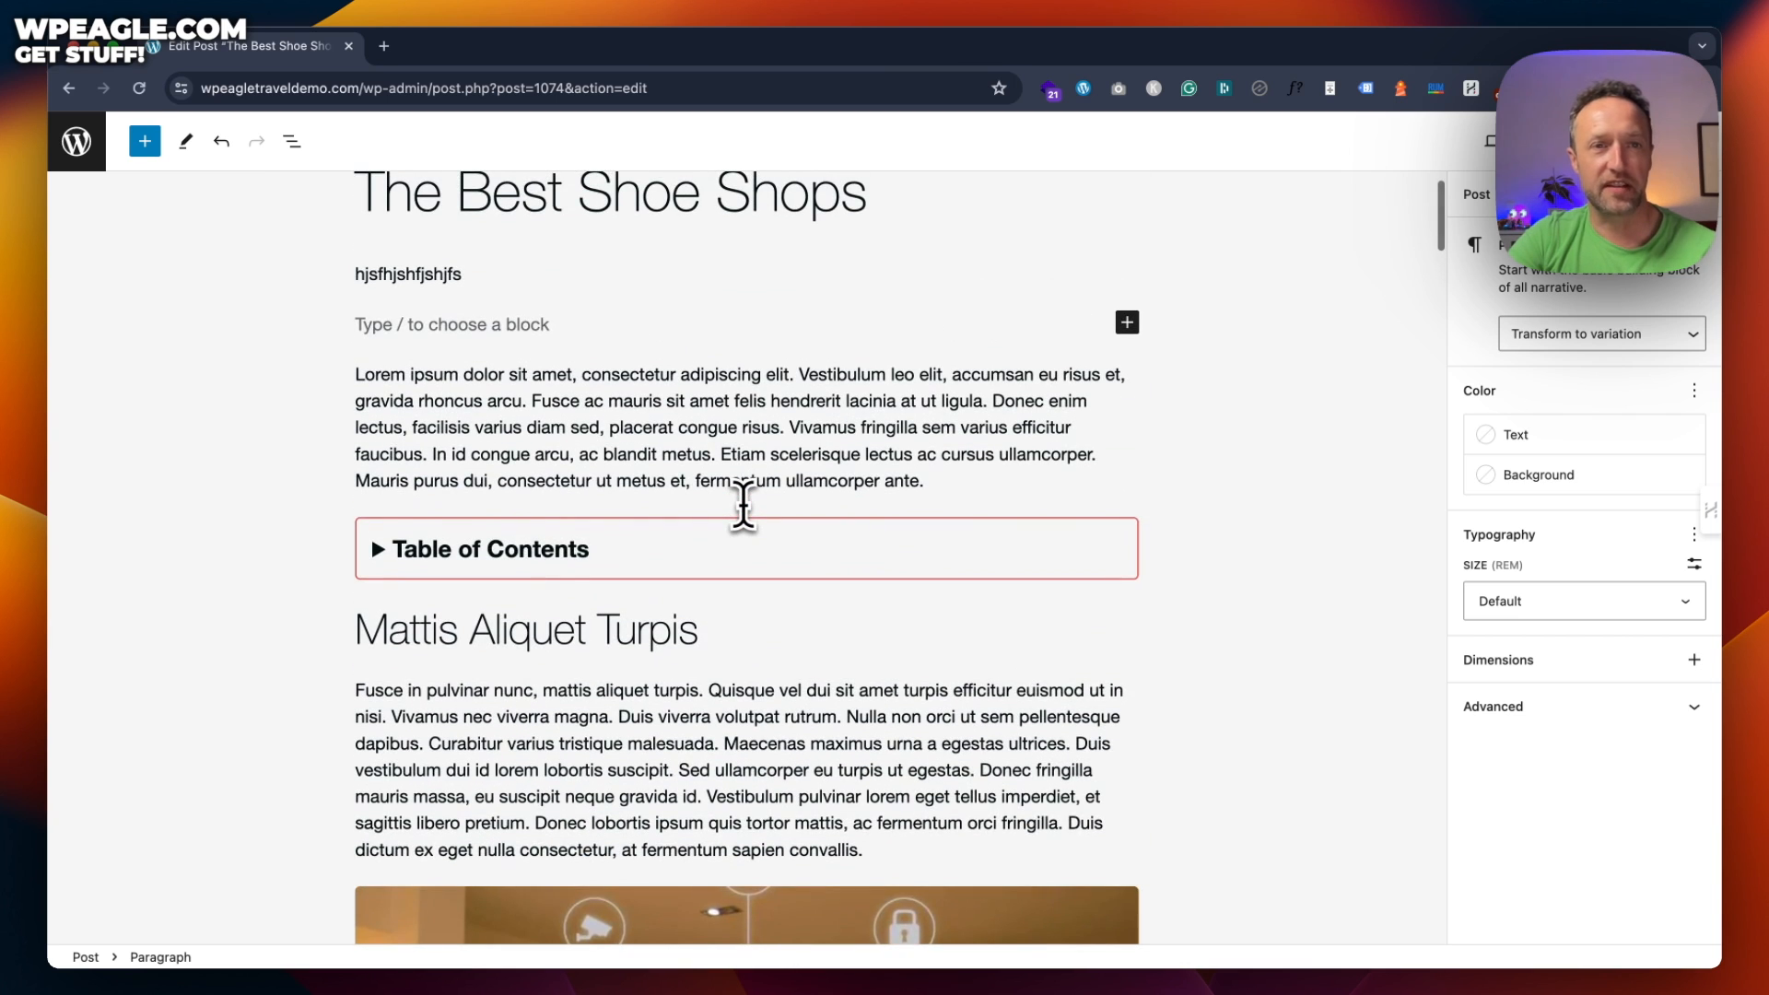
pyautogui.scroll(2, 743, 505)
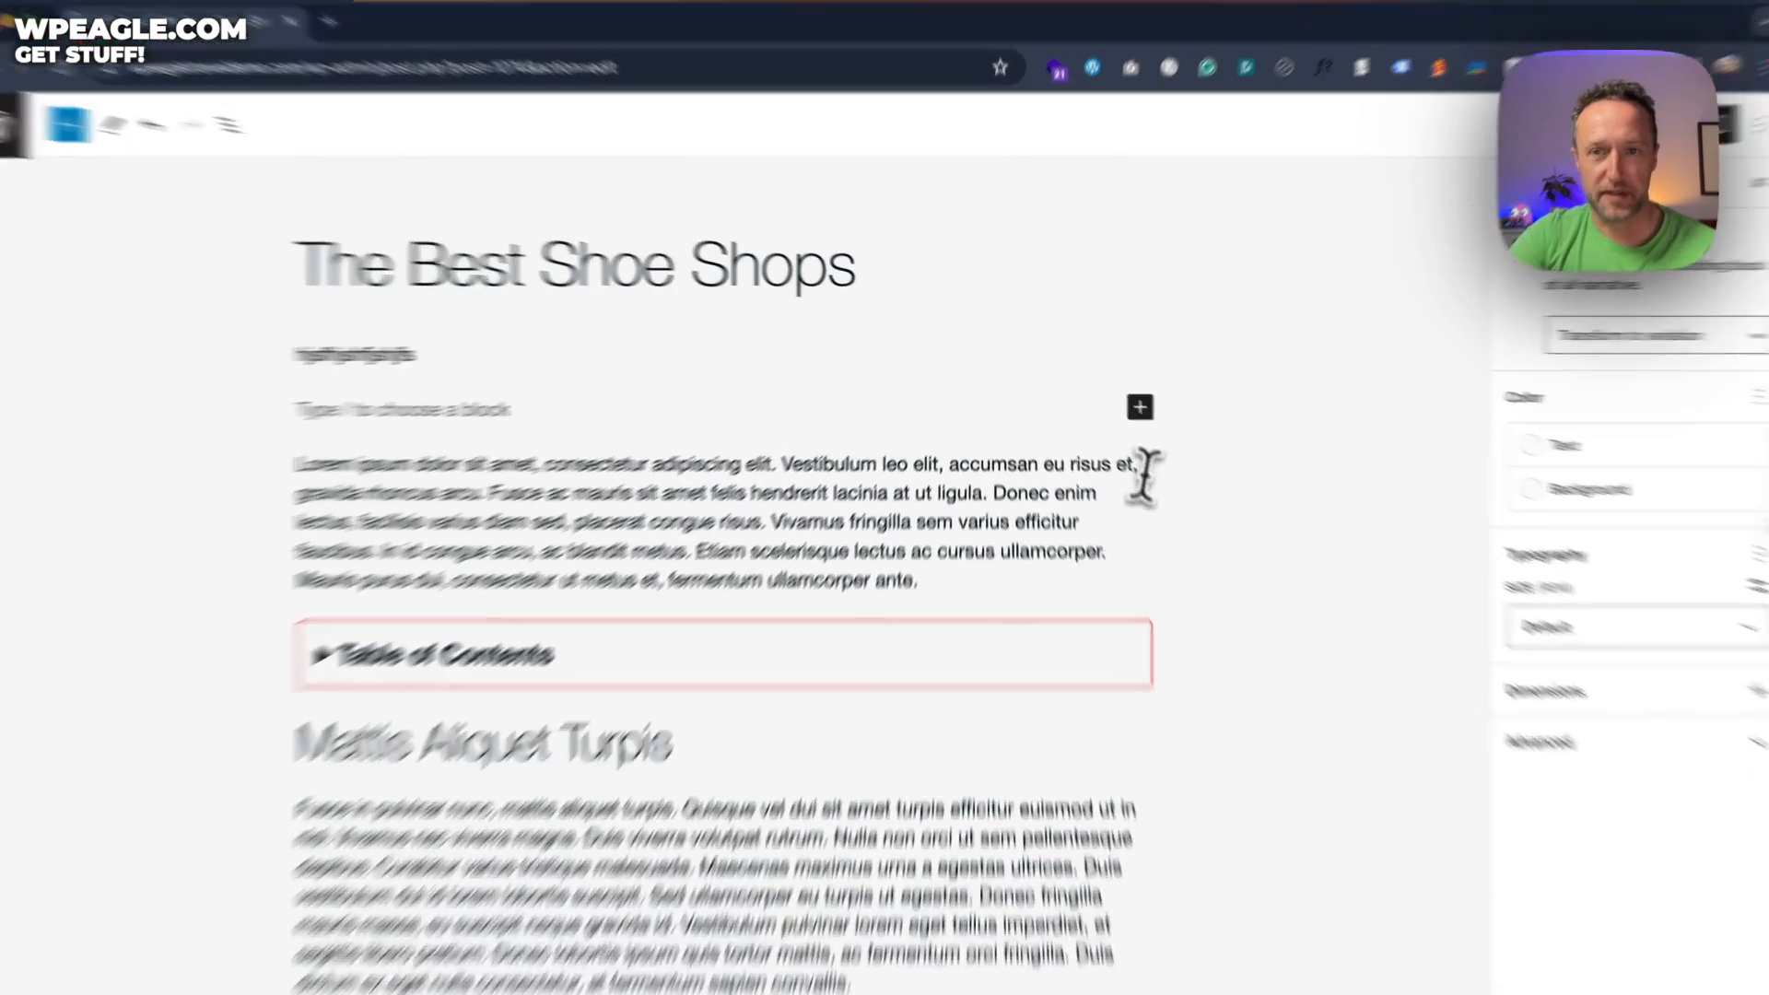
pyautogui.click(1131, 398)
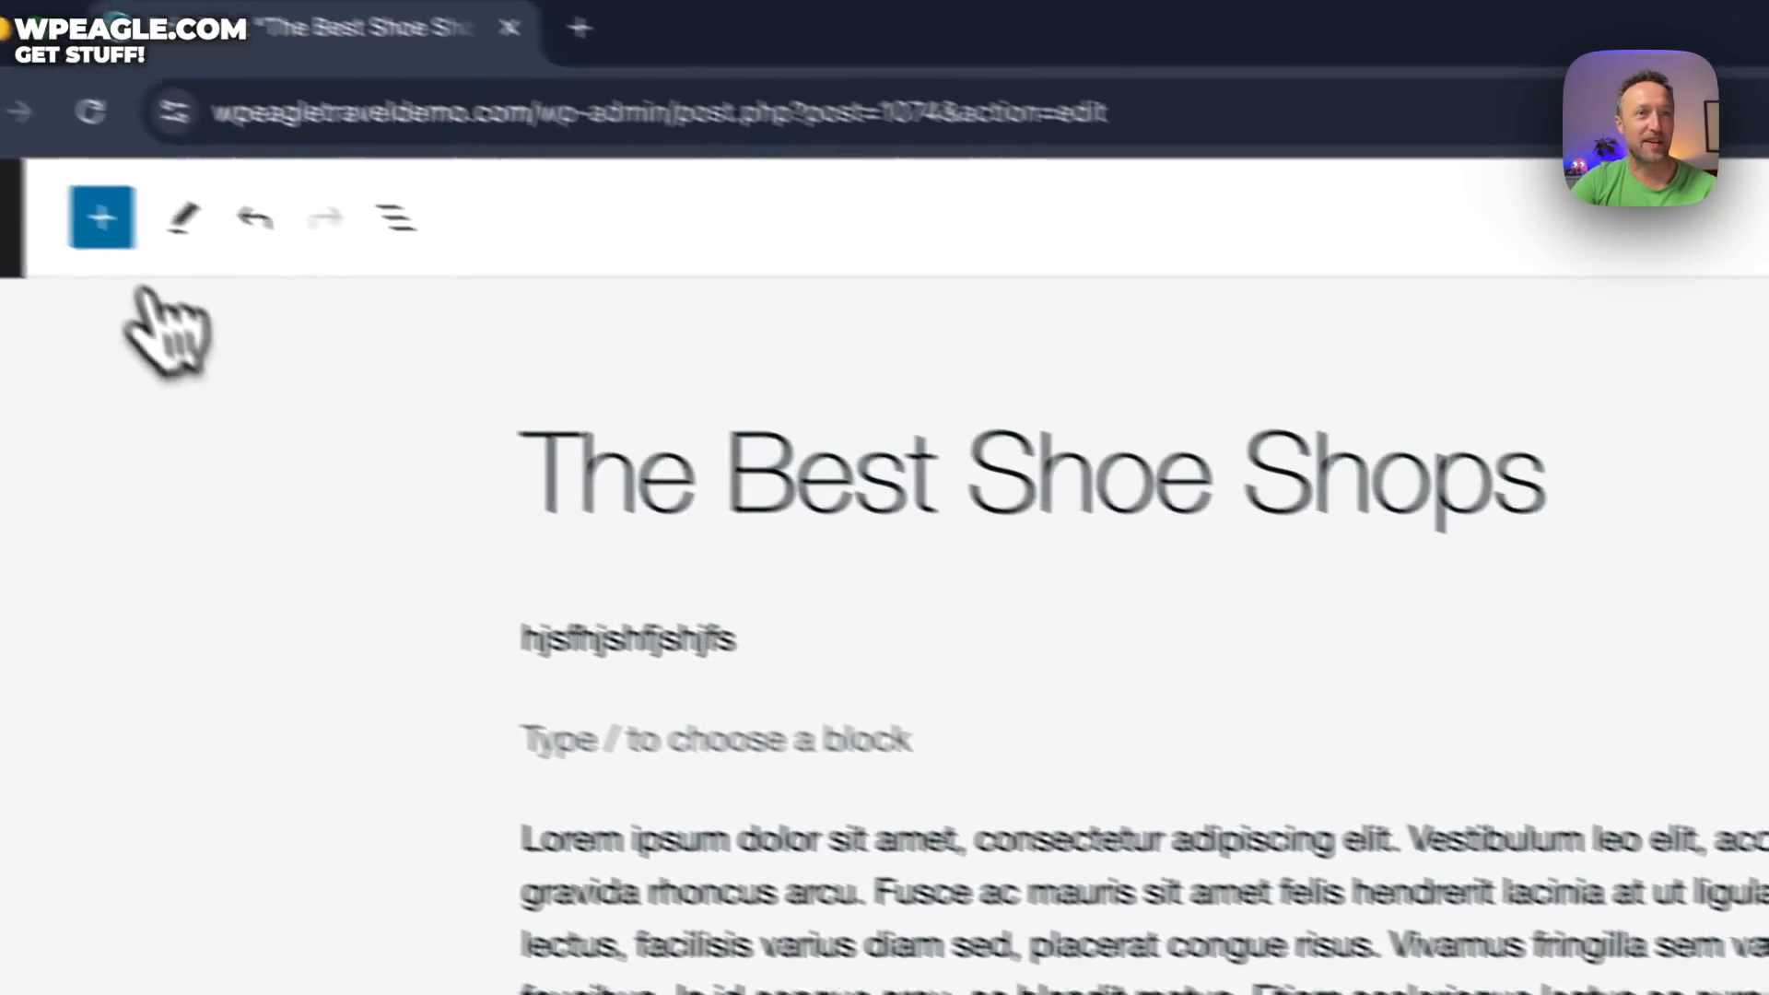
# Open the full block library and browse All patterns
pyautogui.click(101, 222)
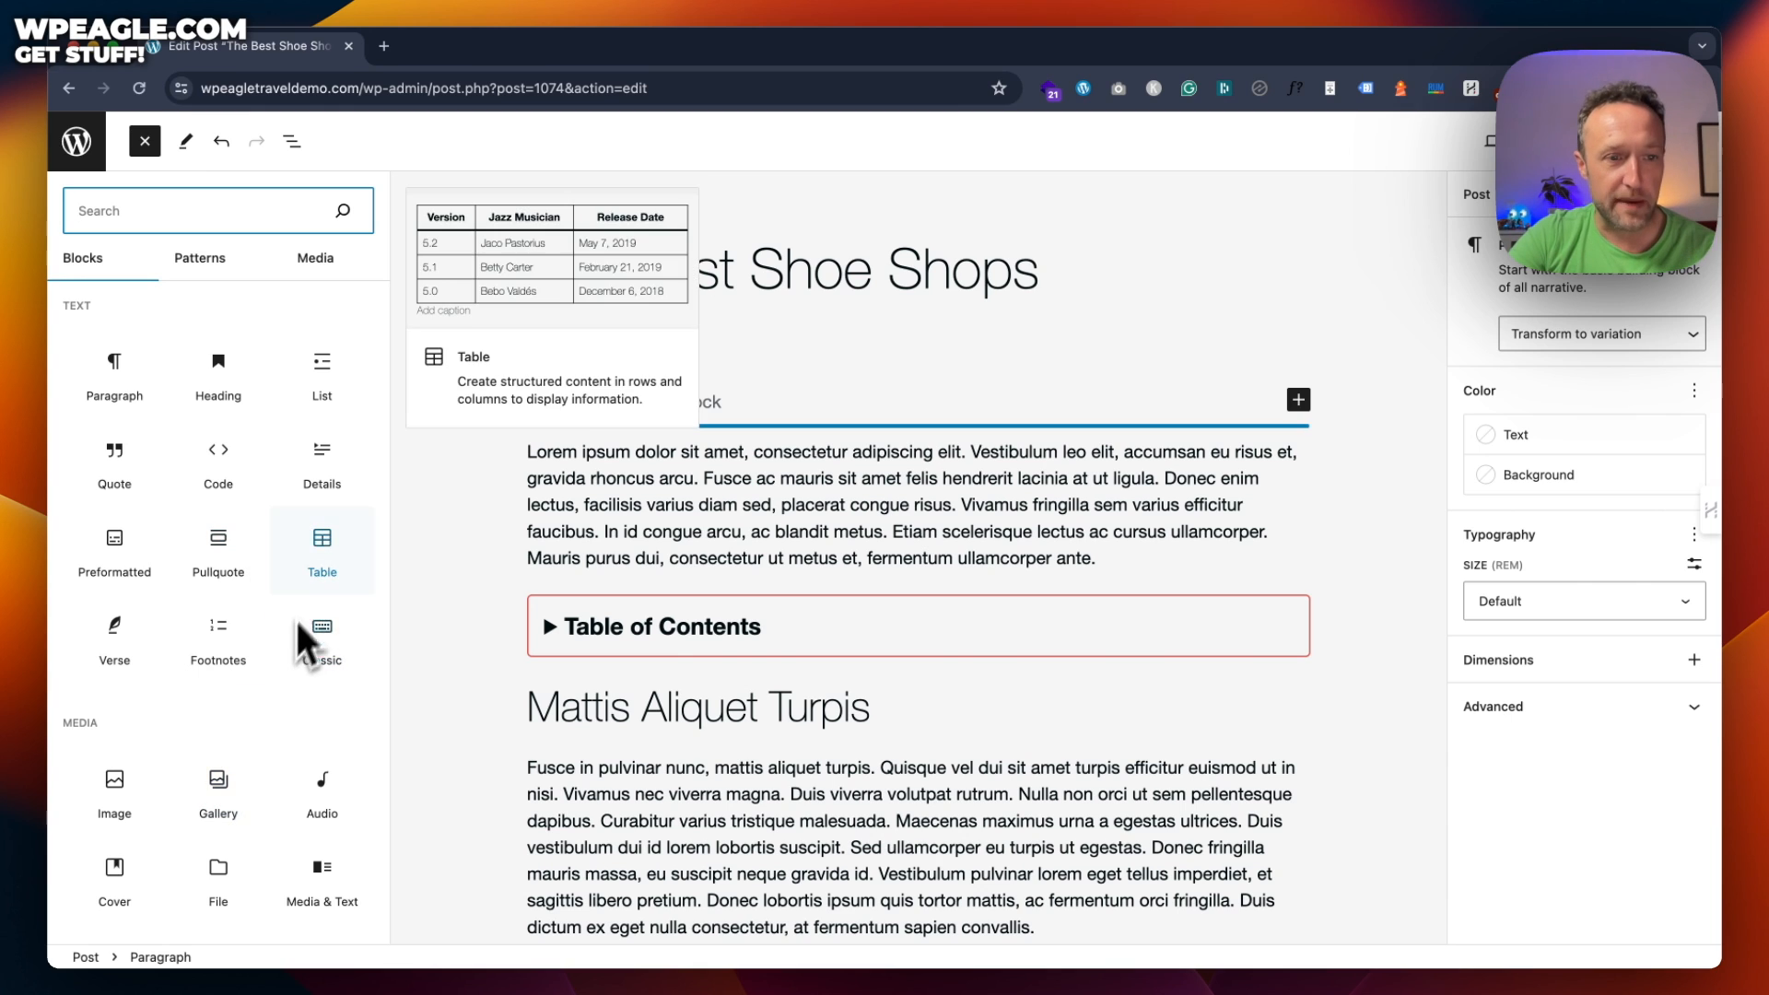
pyautogui.scroll(-3, 140, 750)
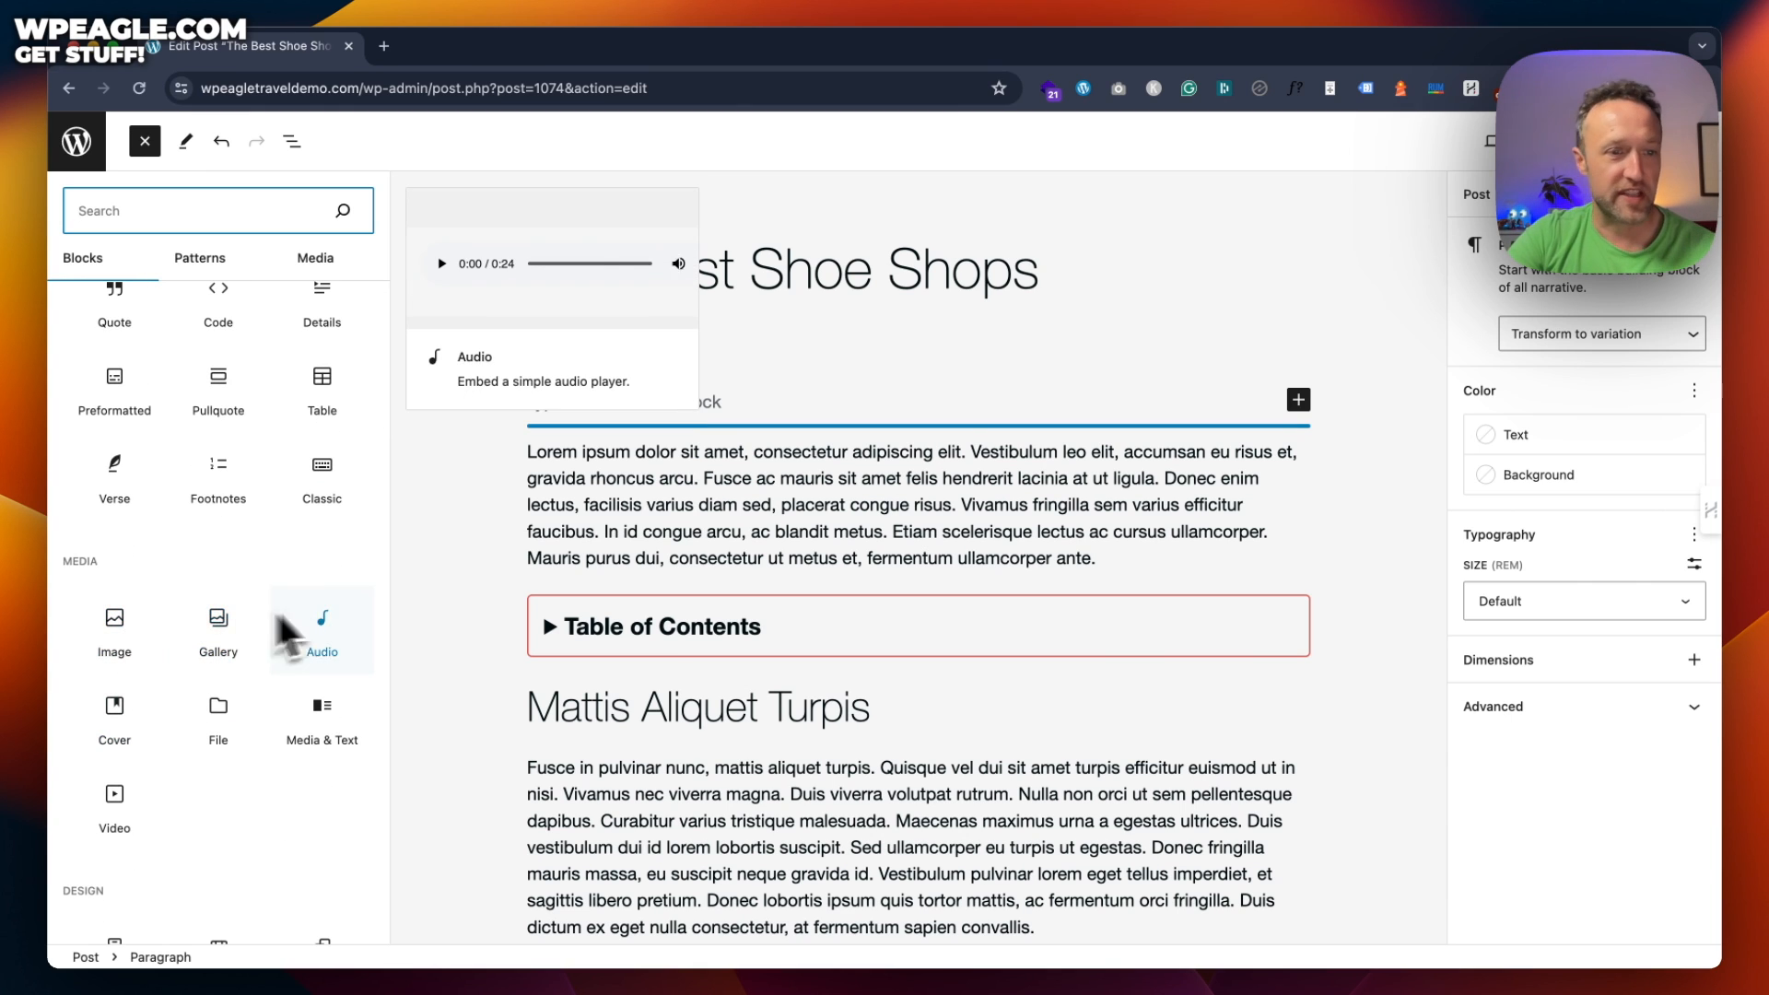
pyautogui.scroll(-10, 205, 590)
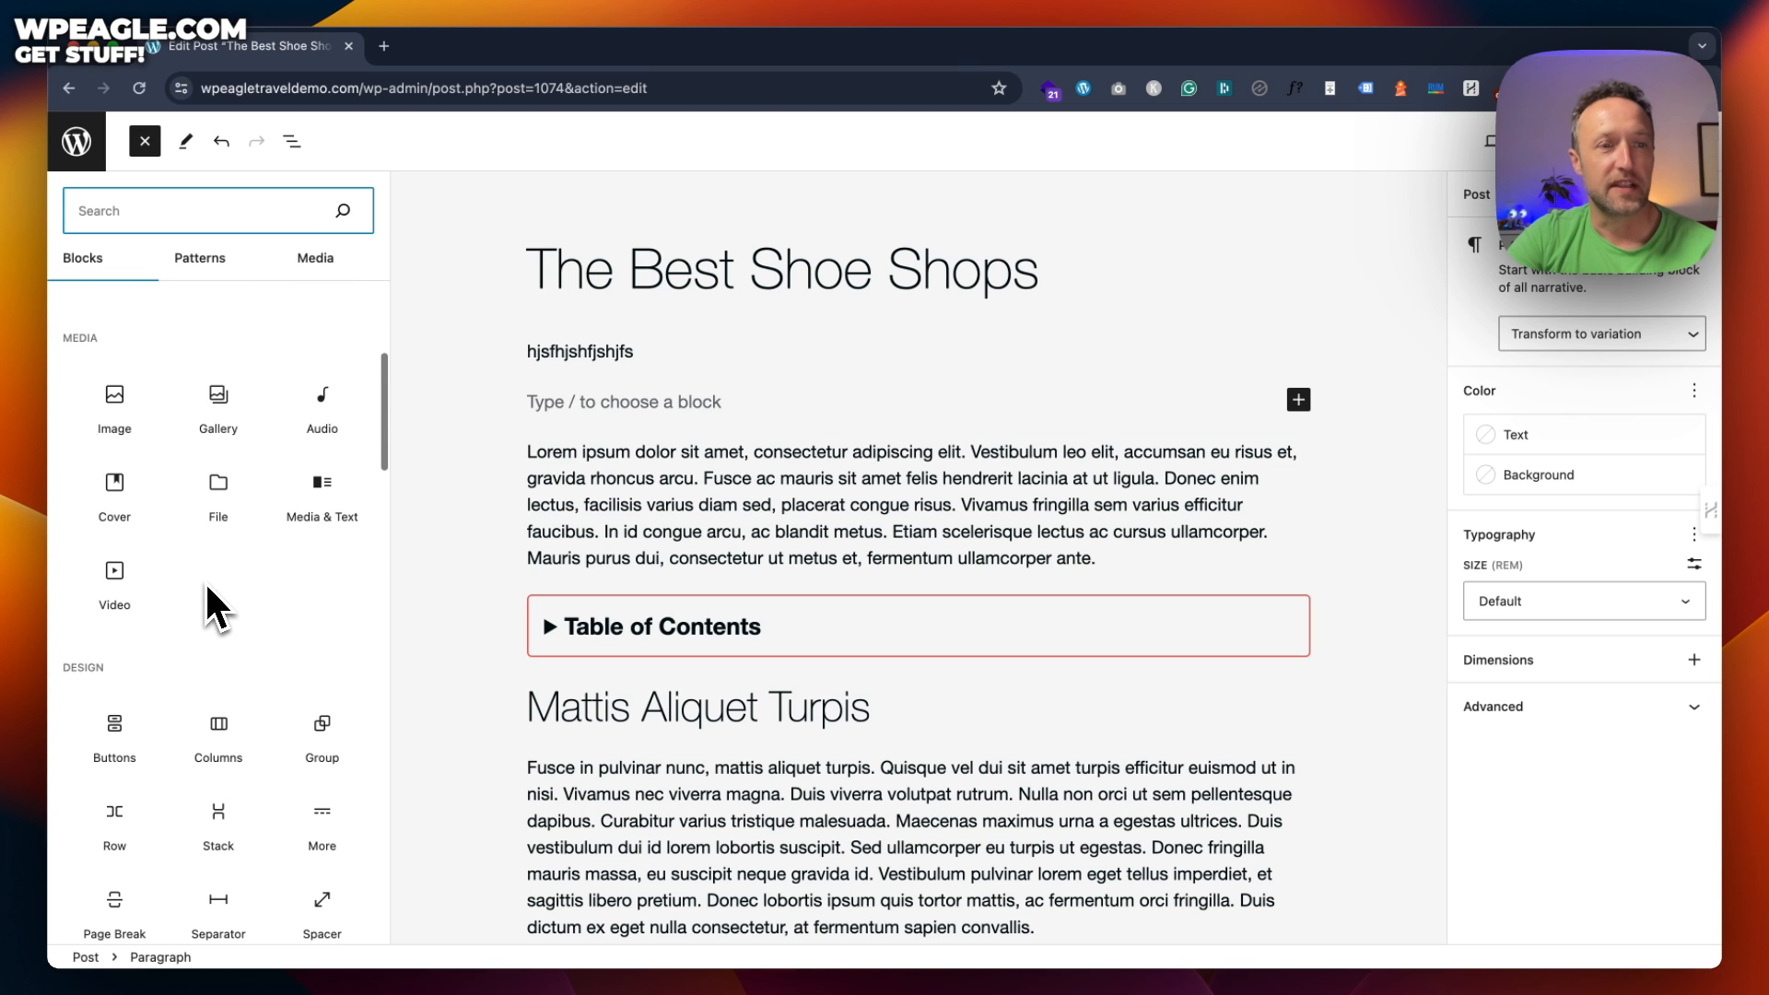
pyautogui.scroll(-15, 204, 580)
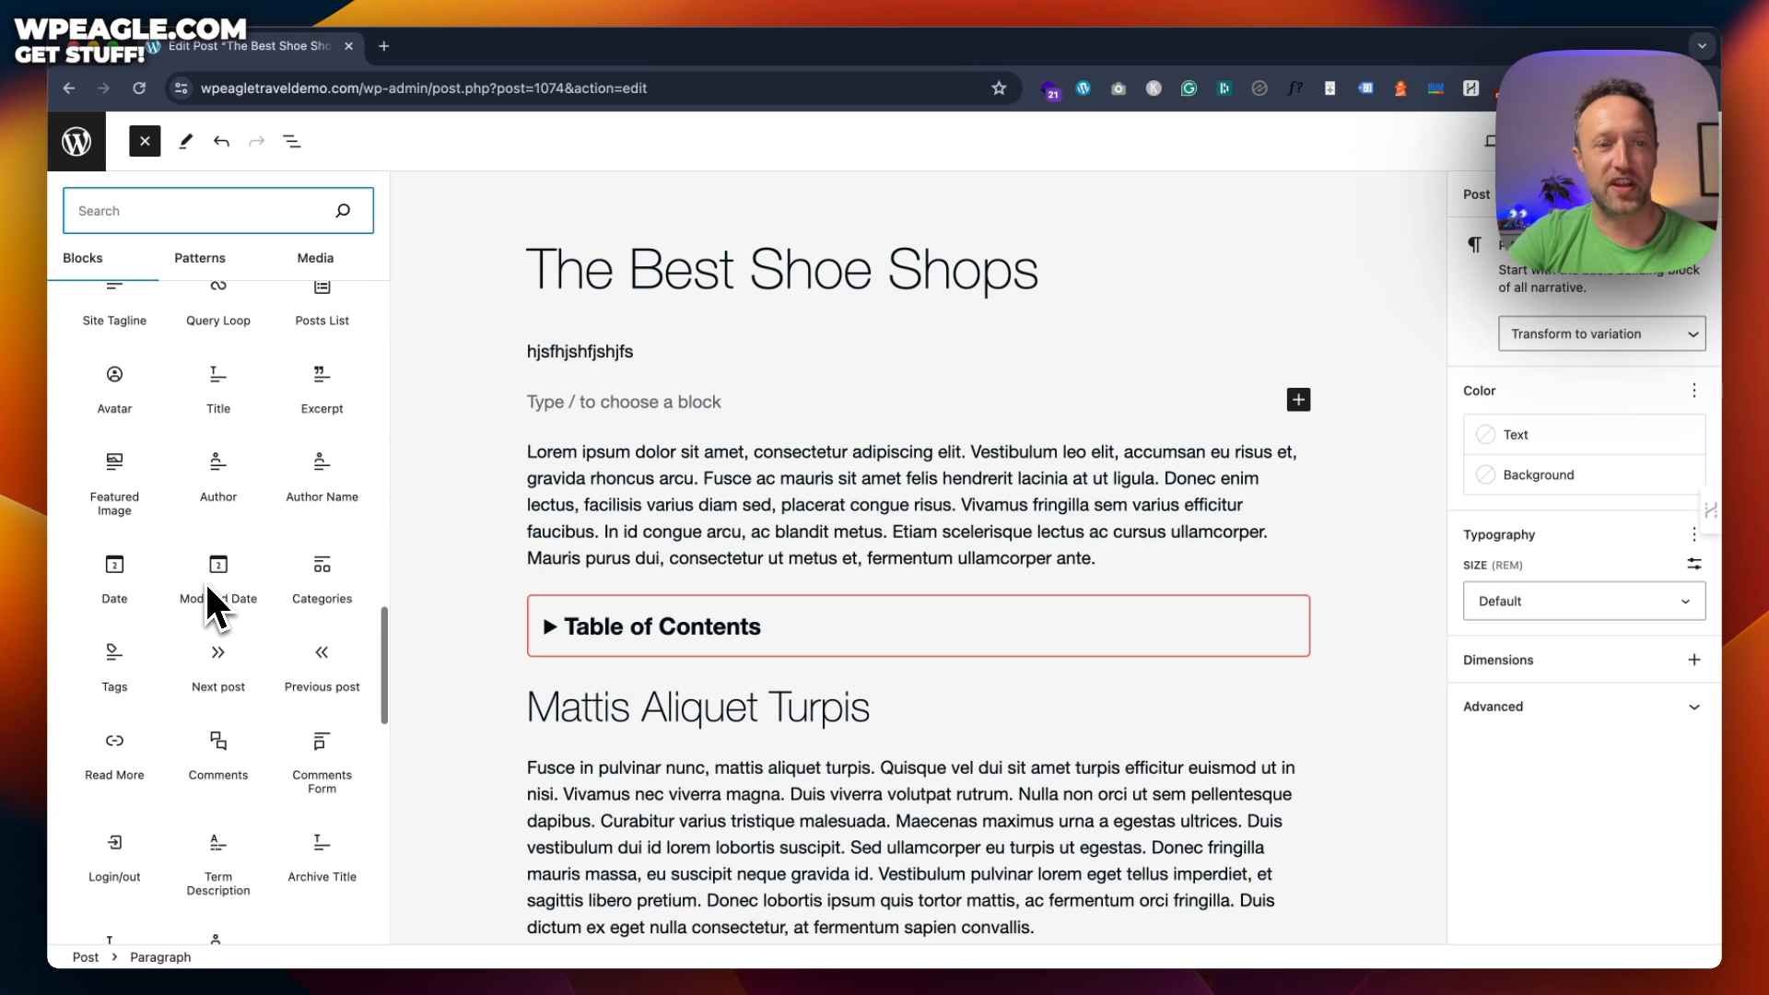
pyautogui.scroll(20, 205, 580)
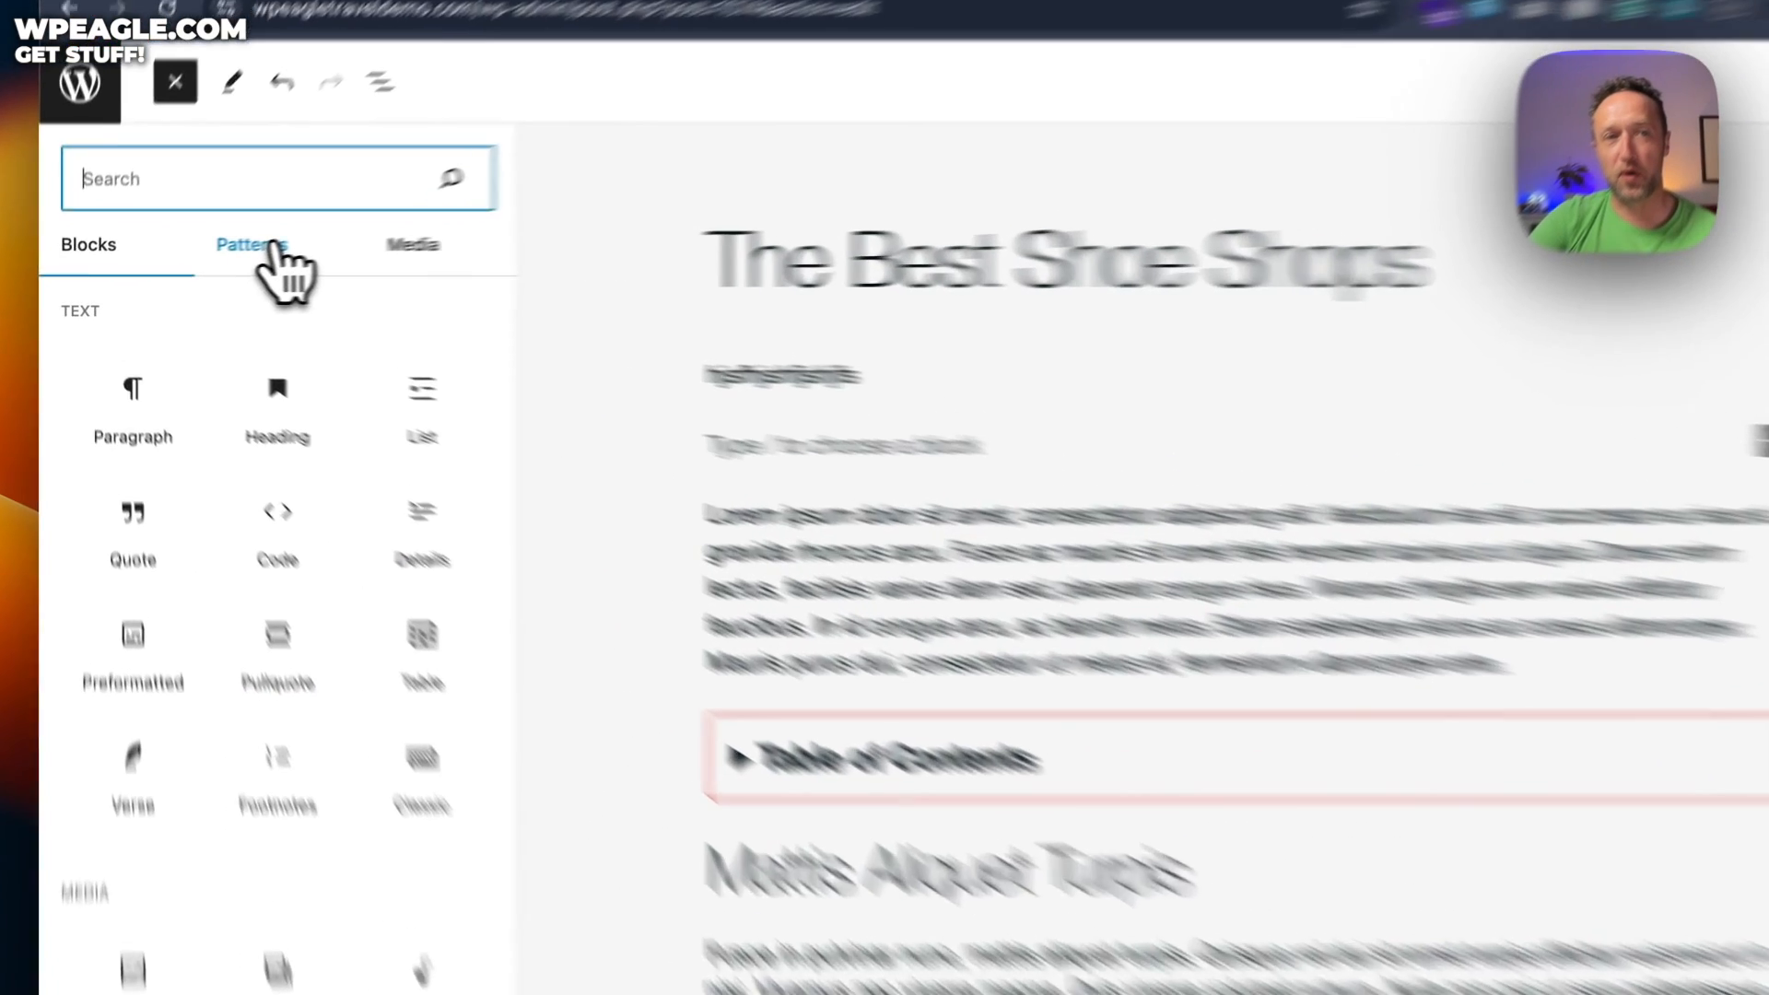
pyautogui.click(213, 261)
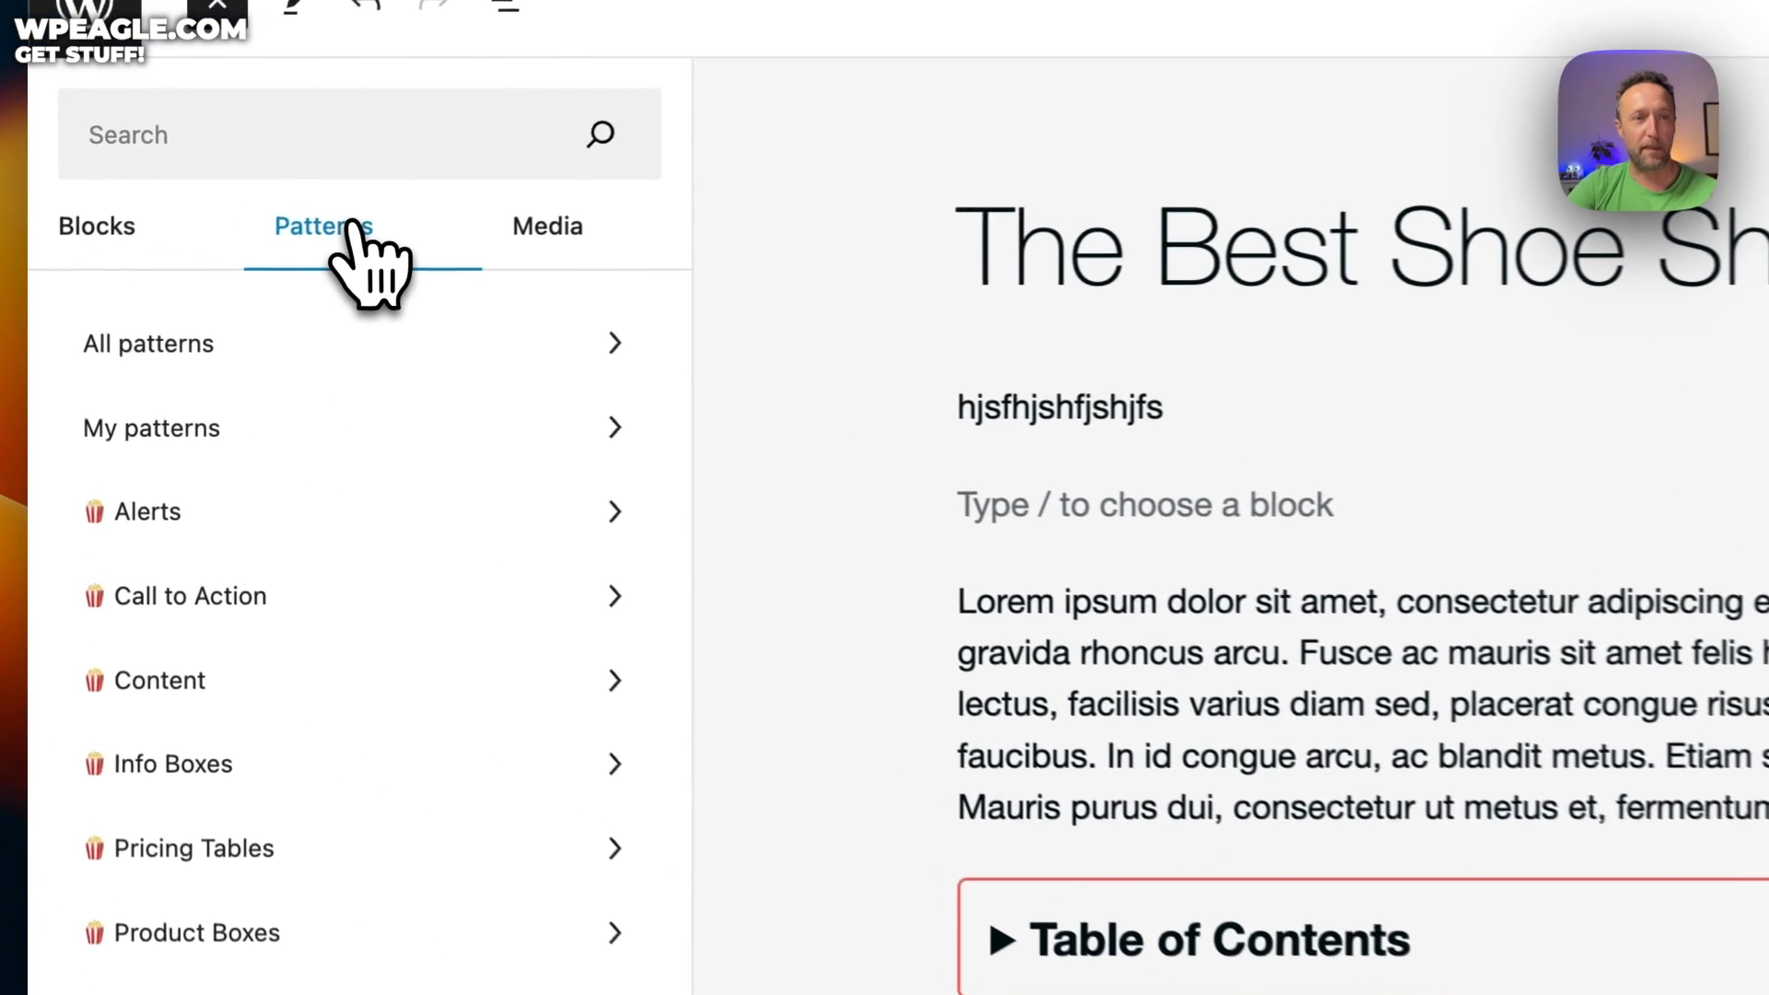
pyautogui.click(336, 127)
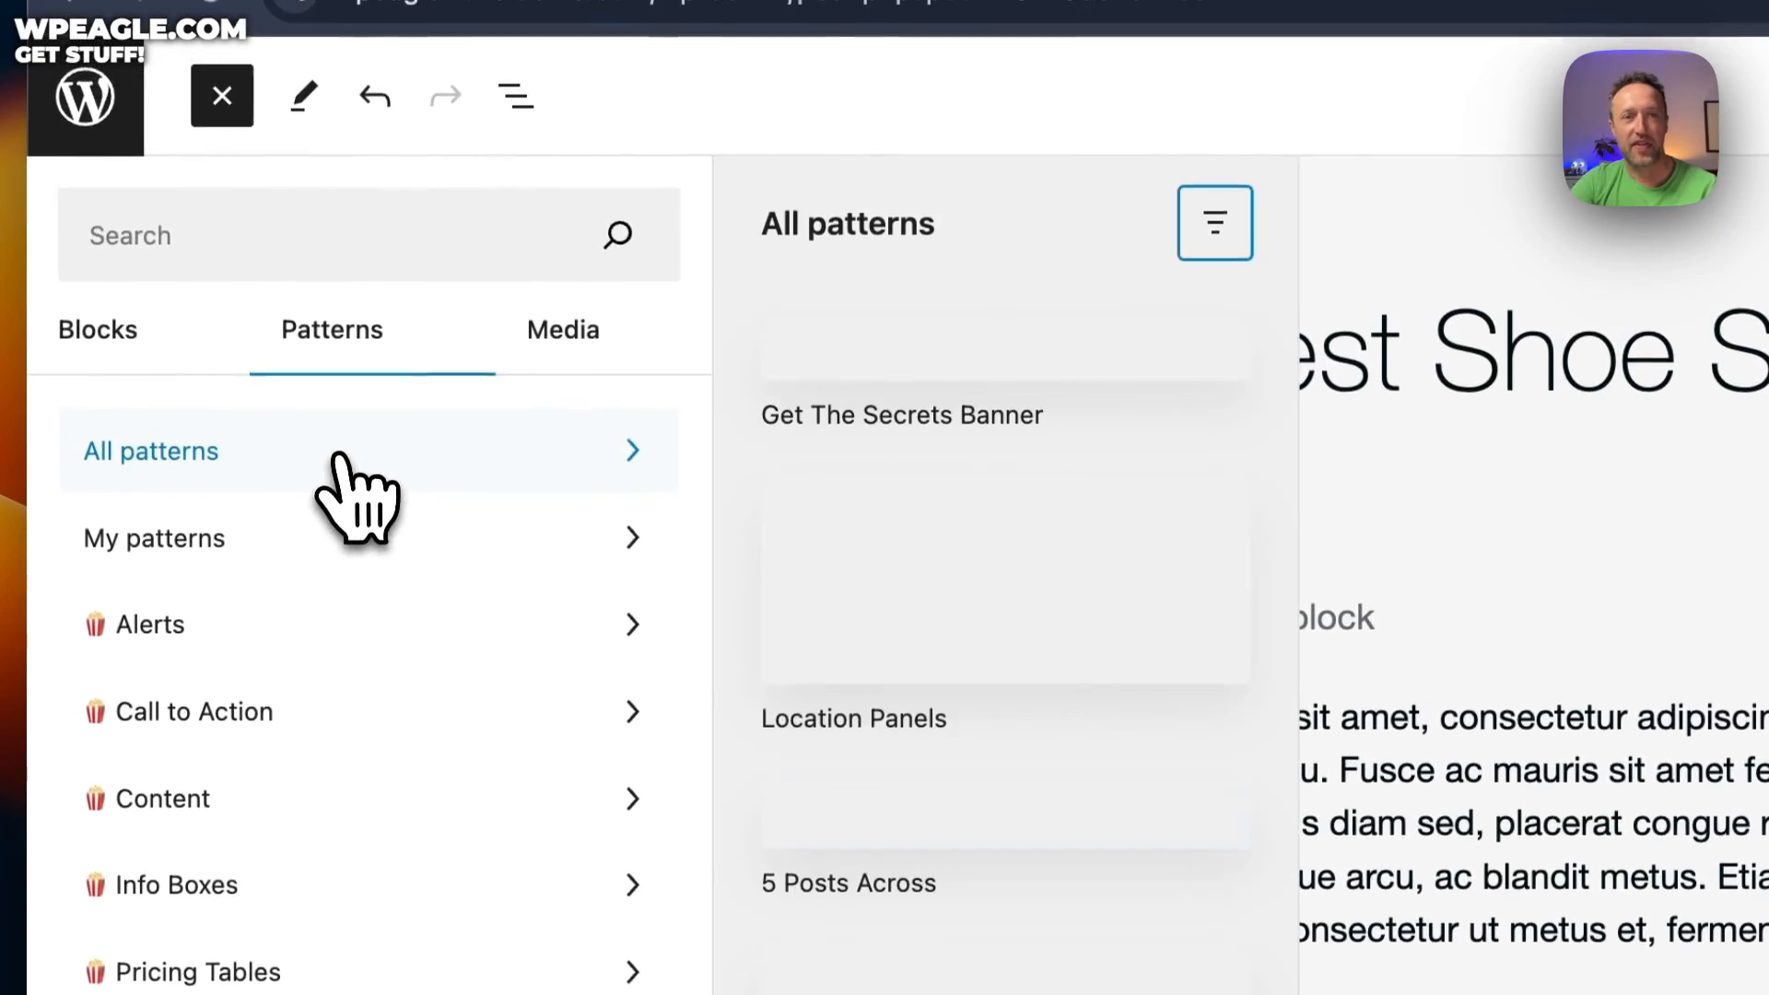
# Insert the dark green Success alert pattern above the first Lorem ipsum paragraph
pyautogui.scroll(-3, 1120, 451)
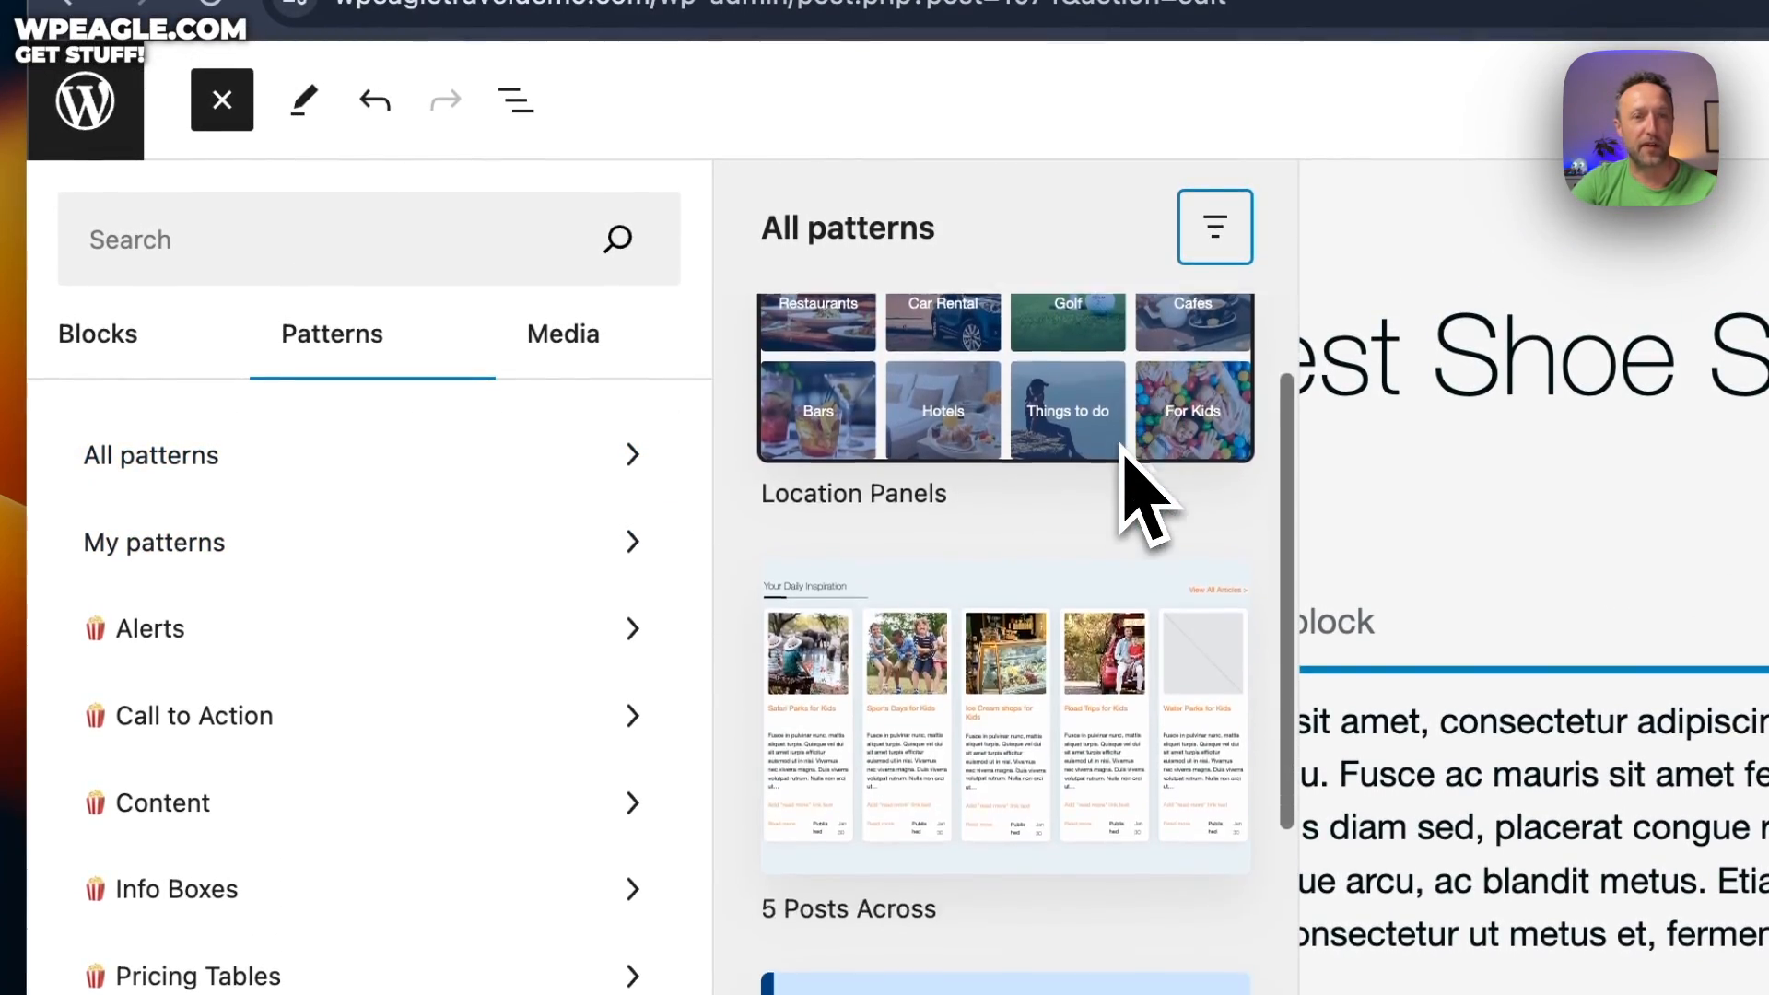
pyautogui.scroll(3, 1121, 445)
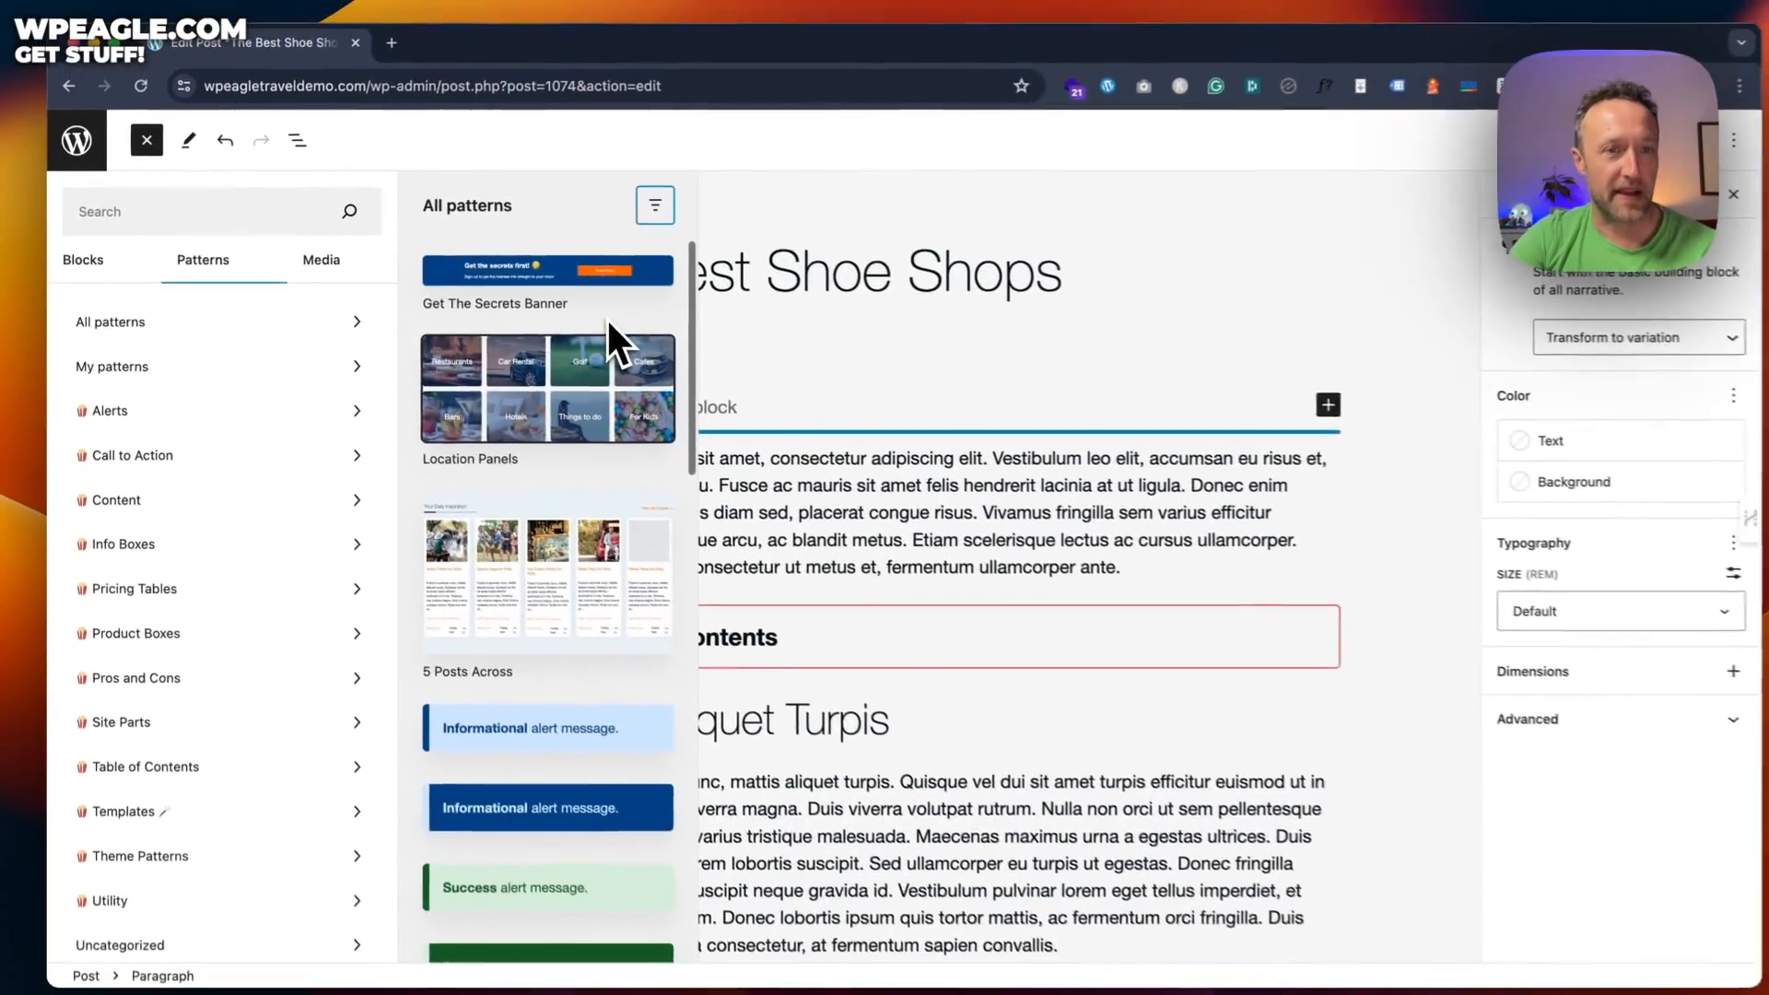
pyautogui.scroll(-2, 582, 554)
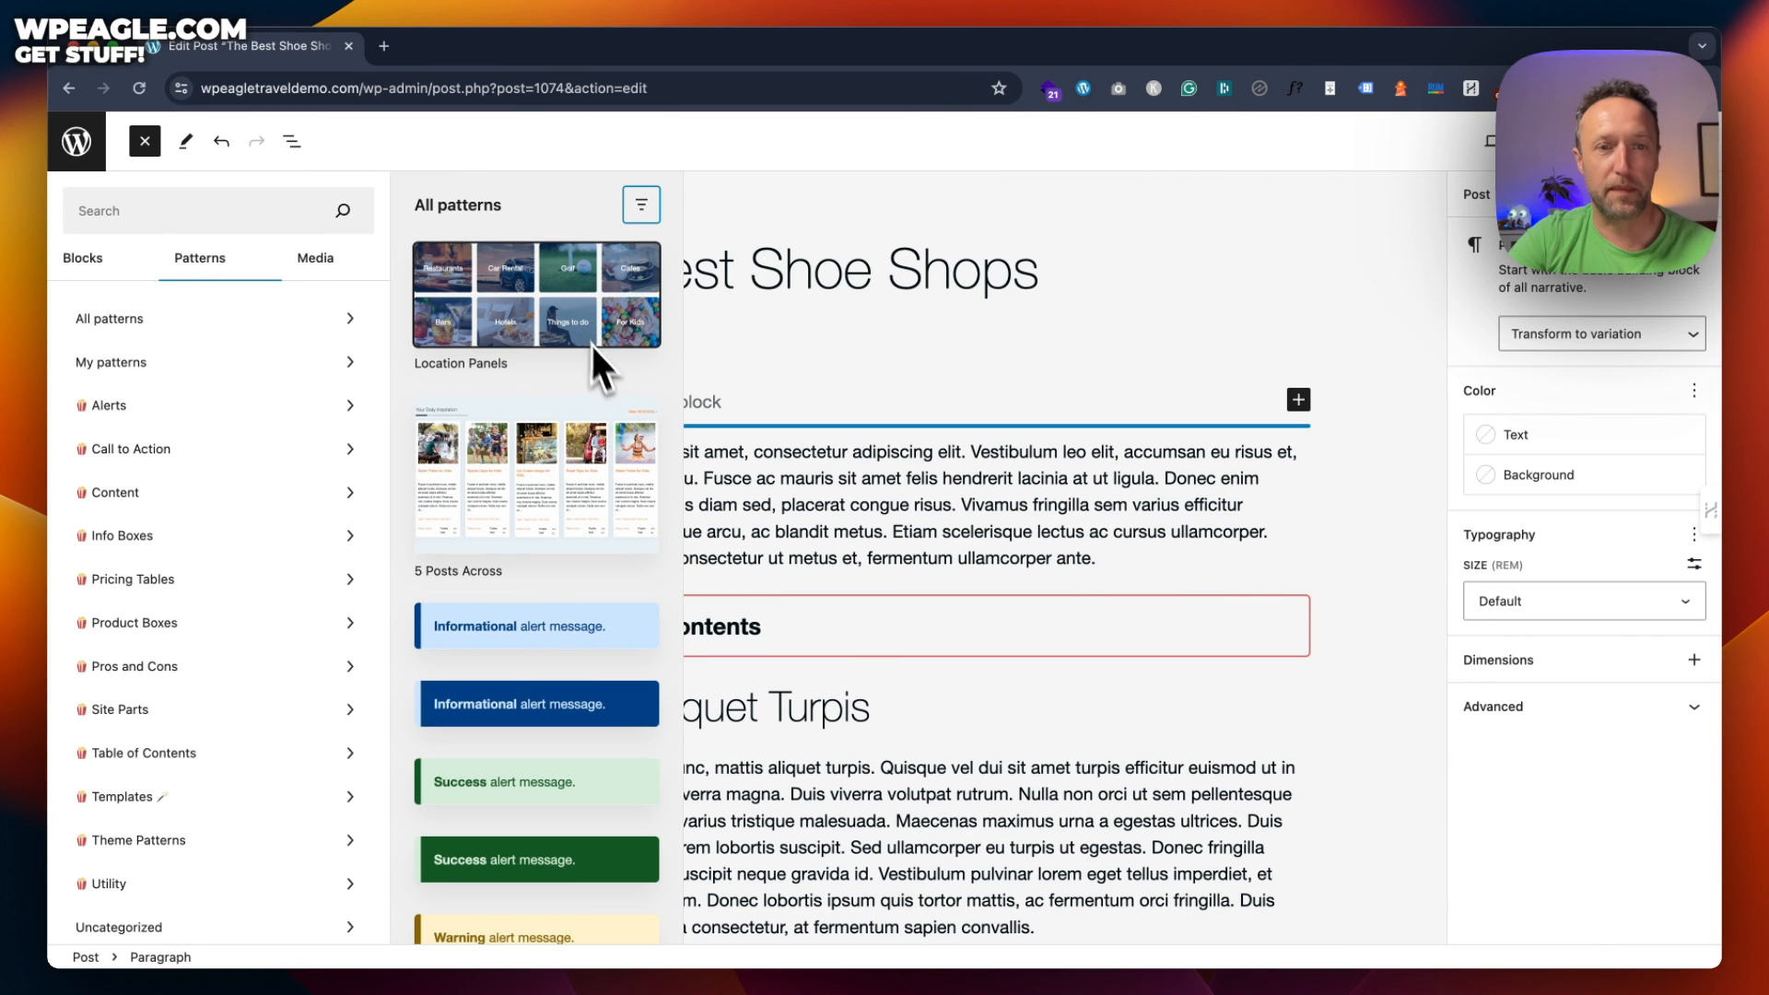
pyautogui.scroll(-4, 597, 354)
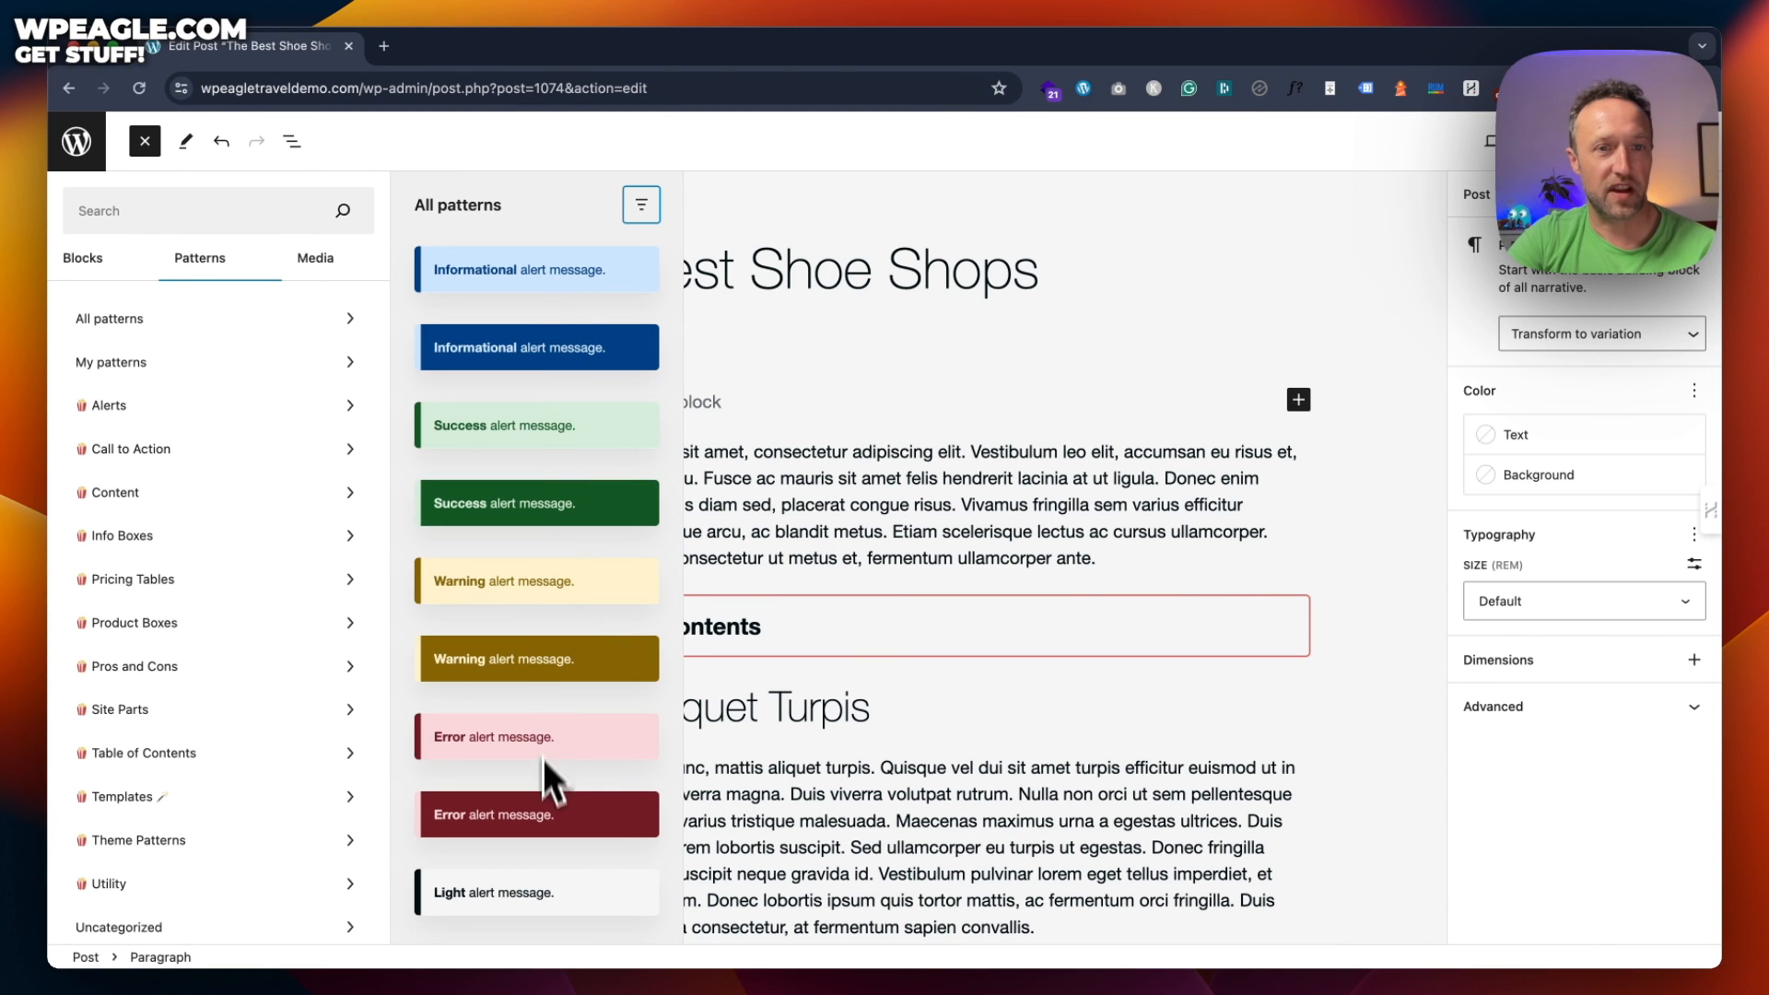
pyautogui.scroll(1, 552, 304)
pyautogui.scroll(-10, 556, 289)
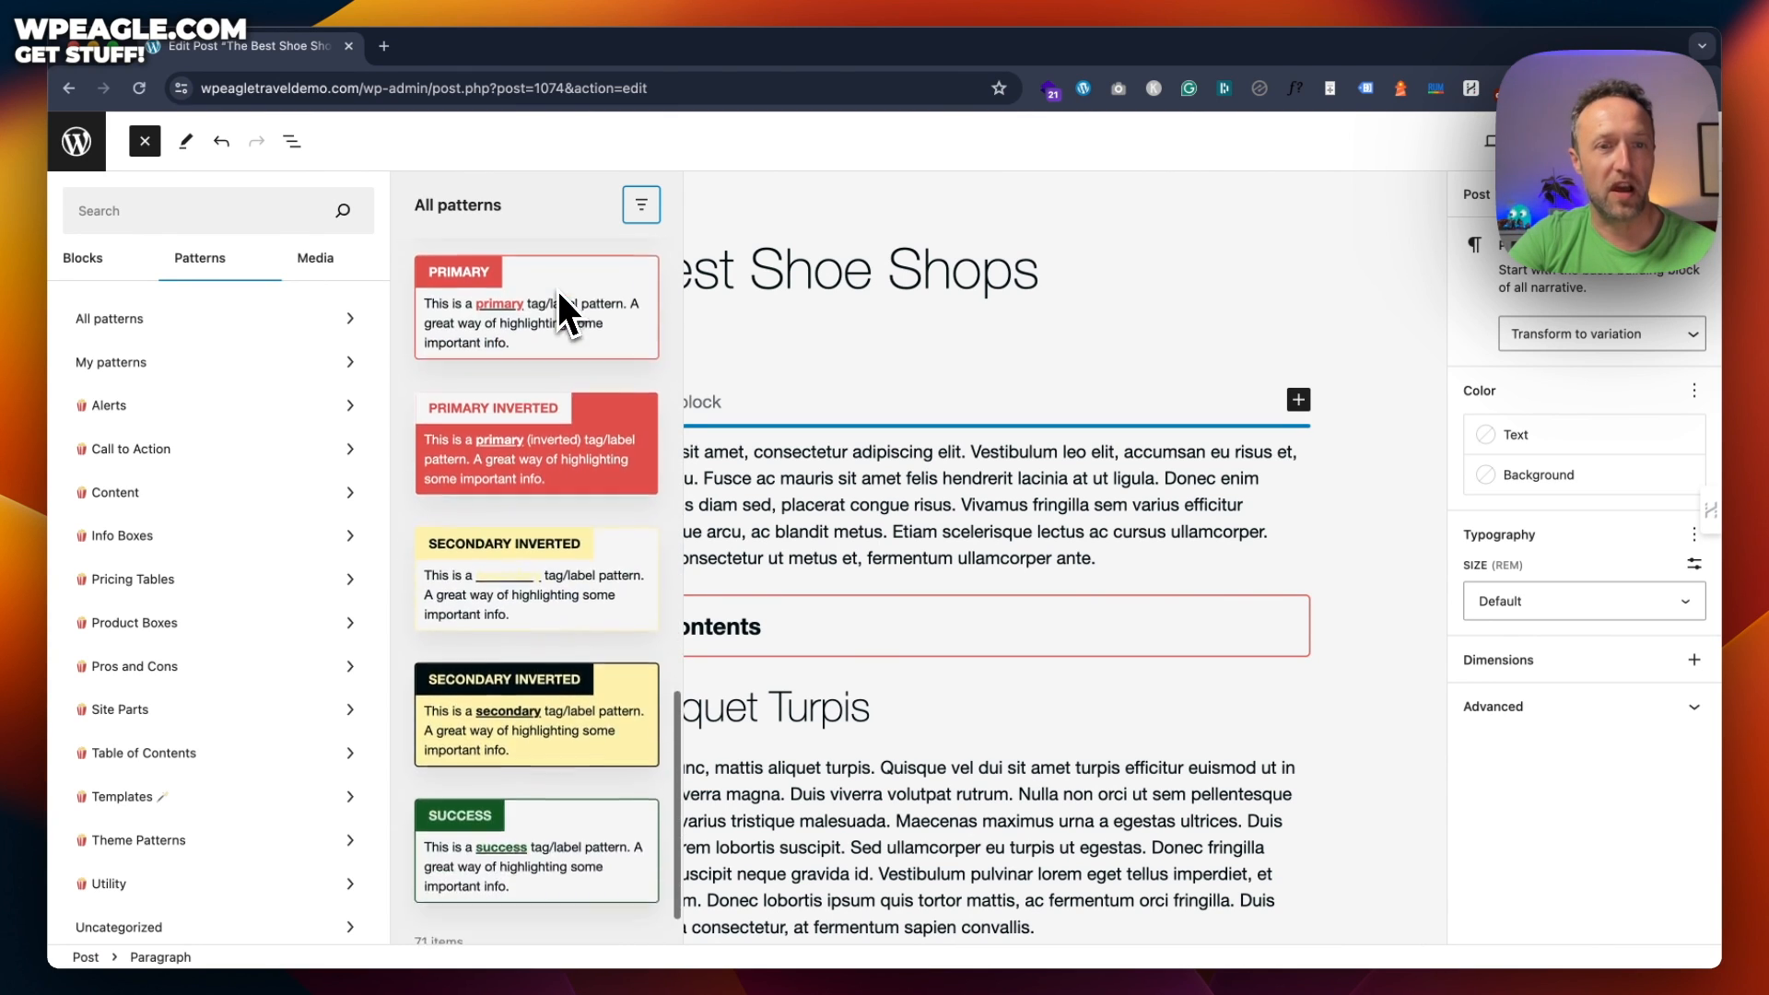
pyautogui.scroll(6, 556, 288)
pyautogui.scroll(2, 556, 290)
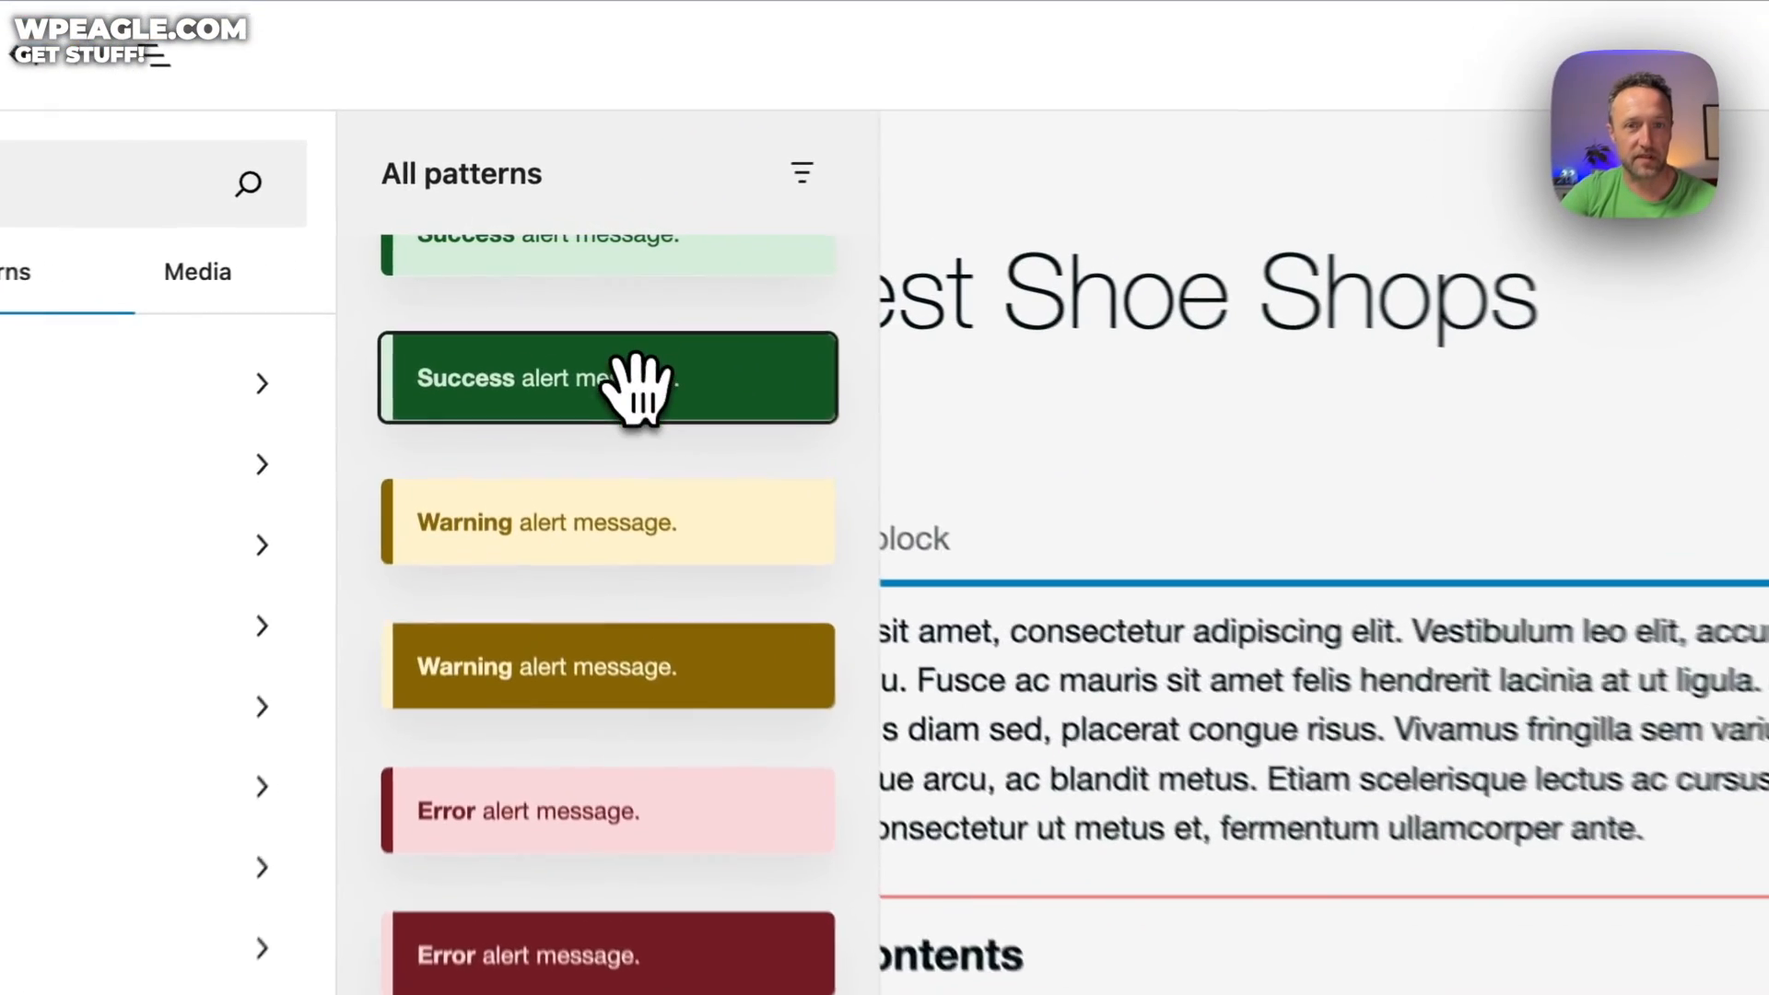
pyautogui.click(548, 316)
pyautogui.click(1145, 584)
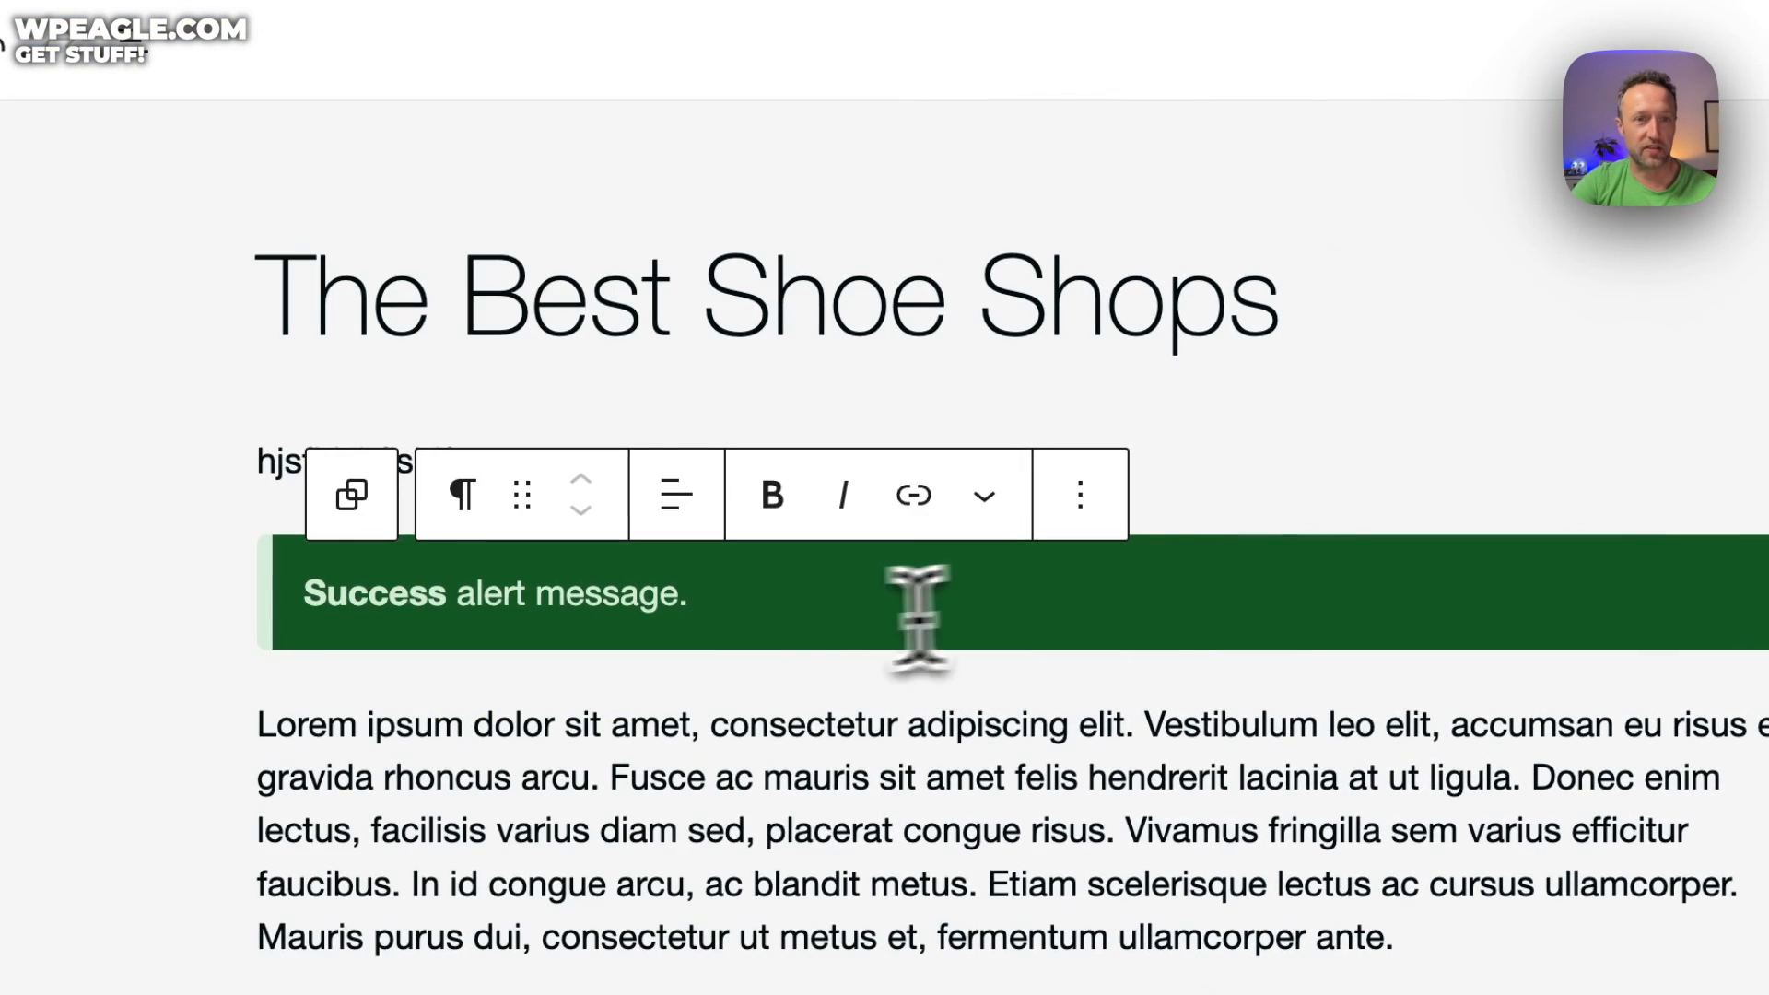
# Replace the alert's sample text with 'This is a great article!' and reopen the block library
pyautogui.moveTo(921, 593); pyautogui.dragTo(366, 593)
pyautogui.press('BackSpace')
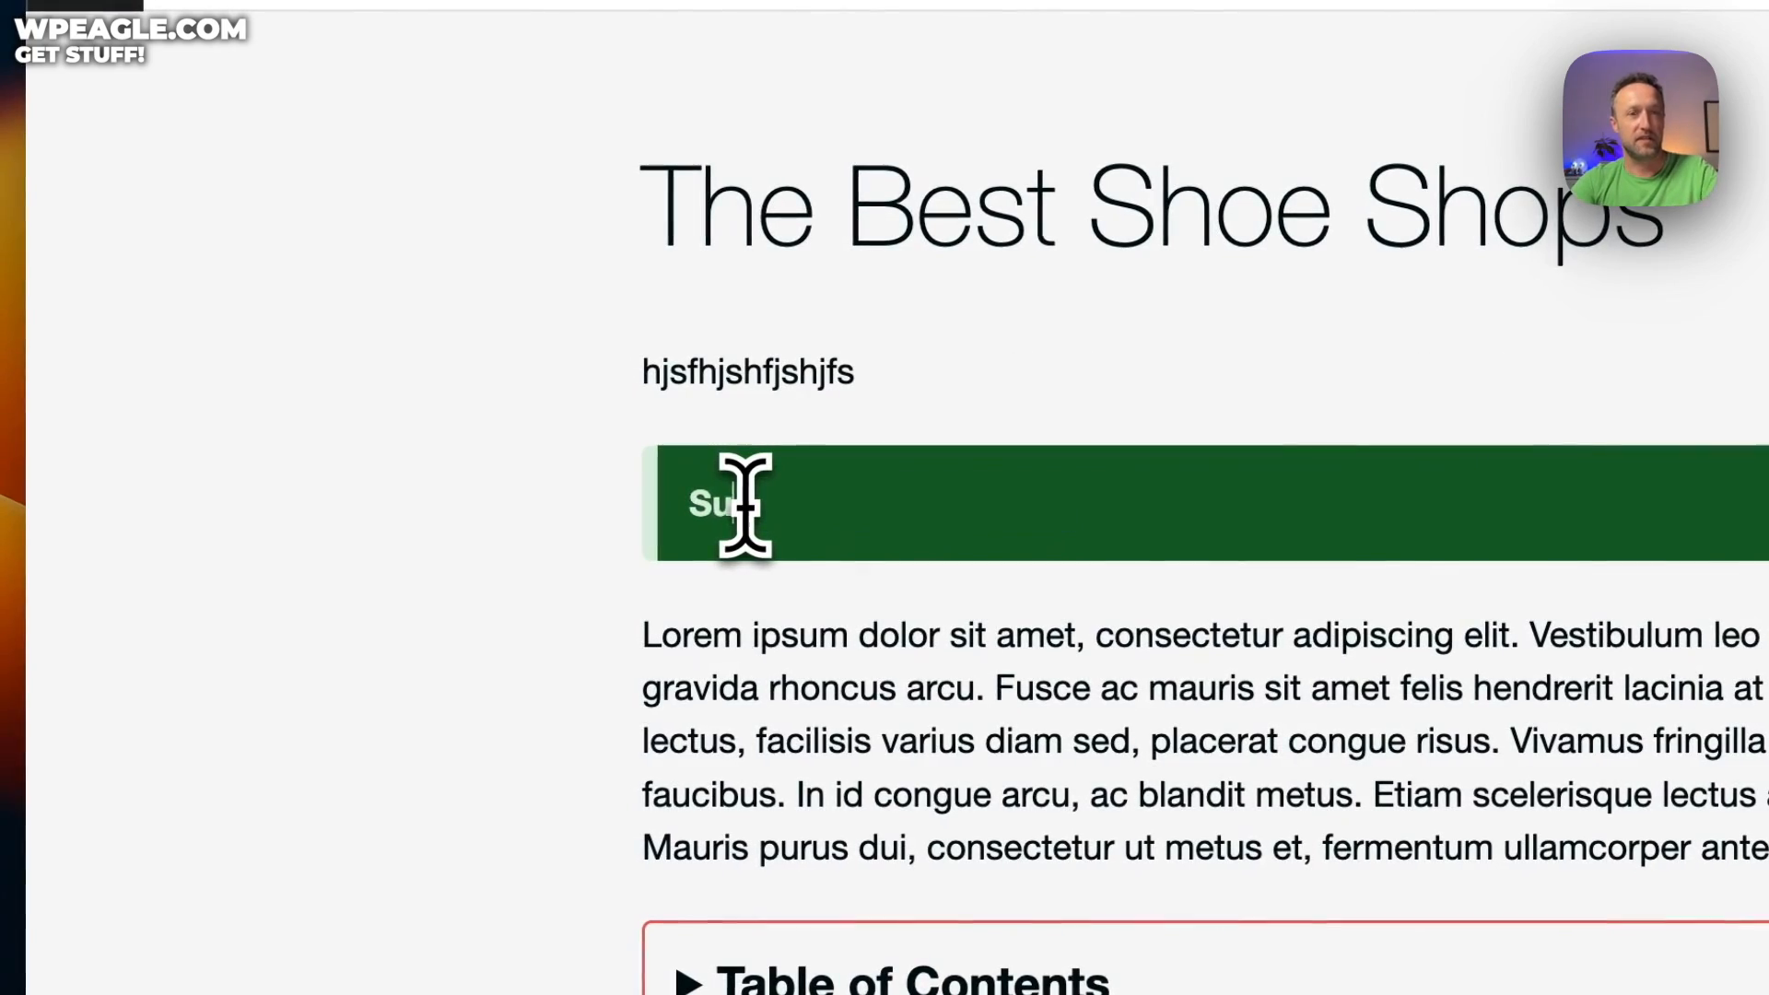
pyautogui.press('BackSpace')
pyautogui.press('BackSpace')
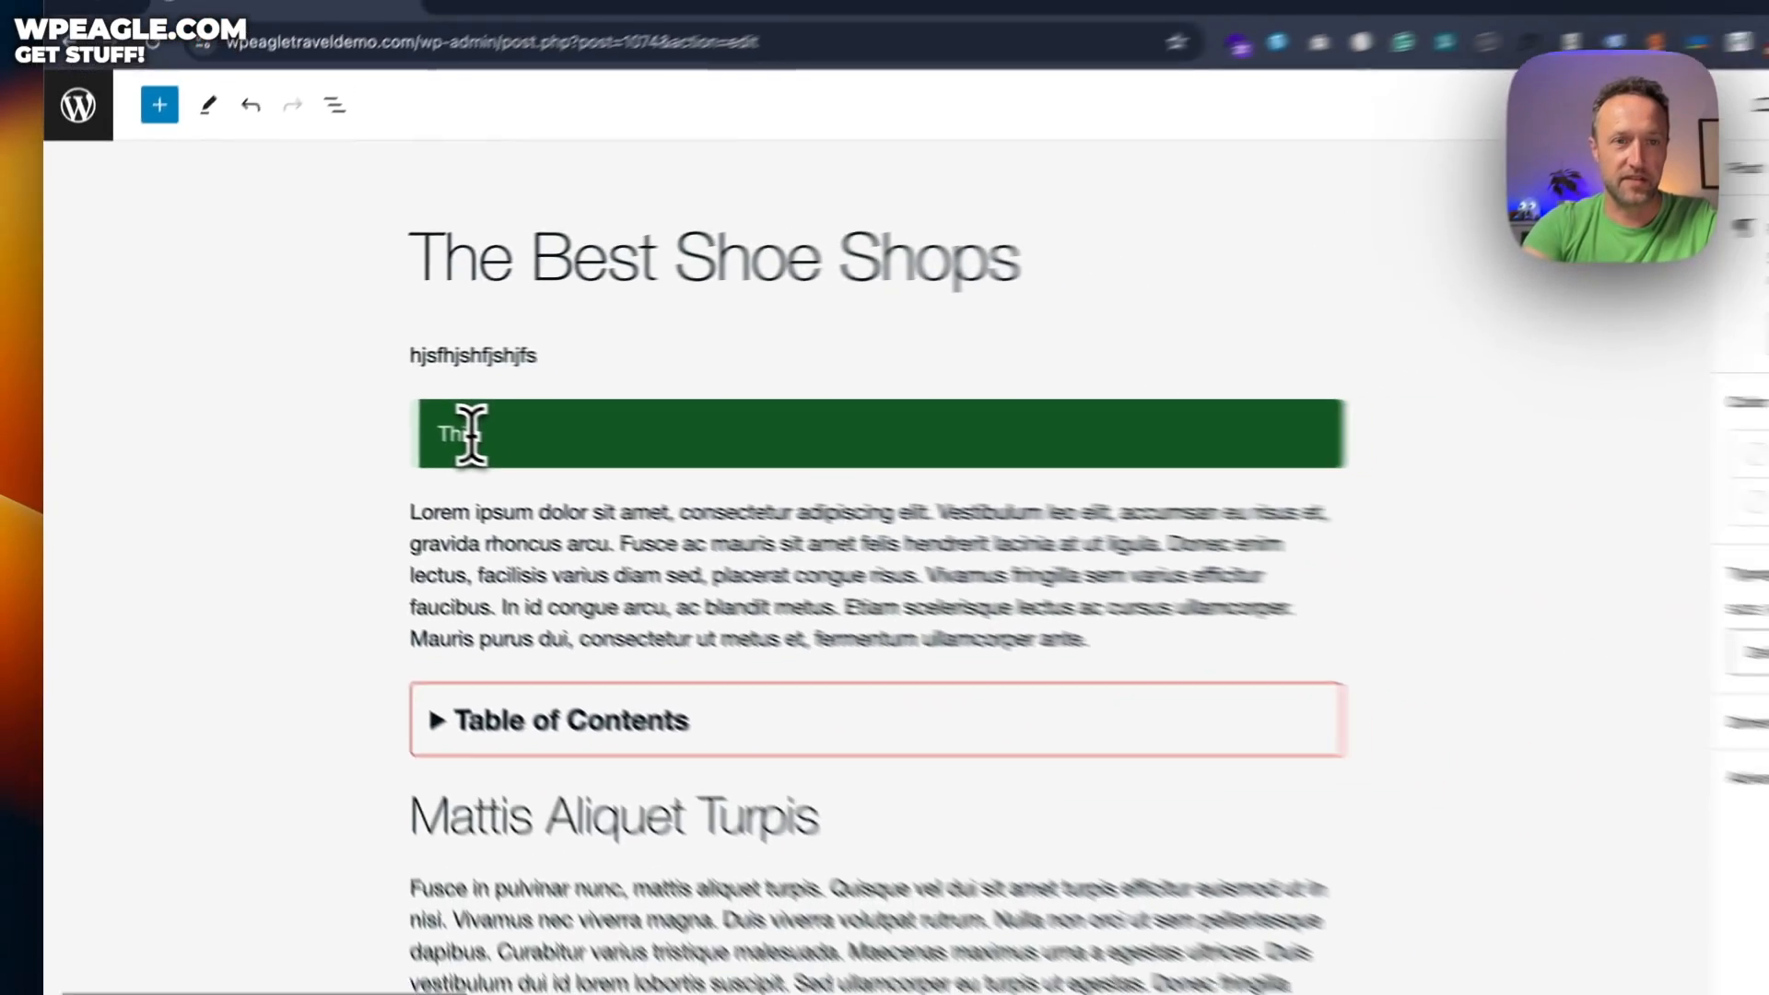
pyautogui.write('This is a great article!')
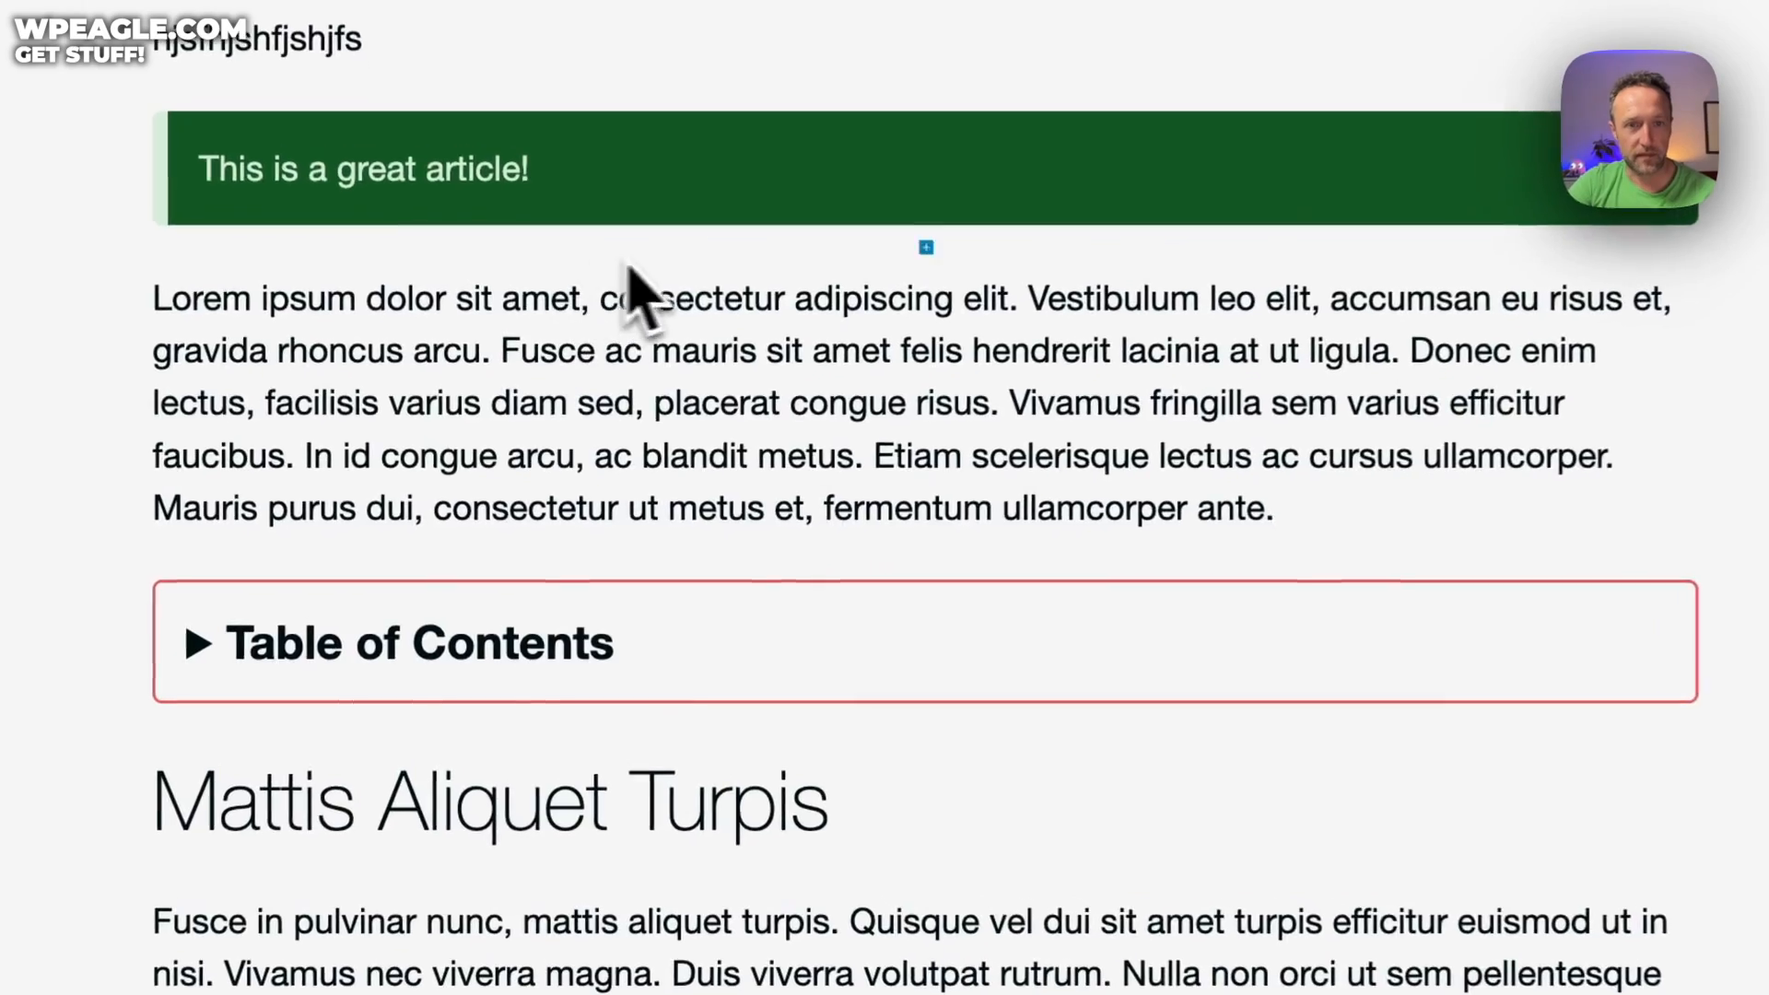
pyautogui.click(927, 247)
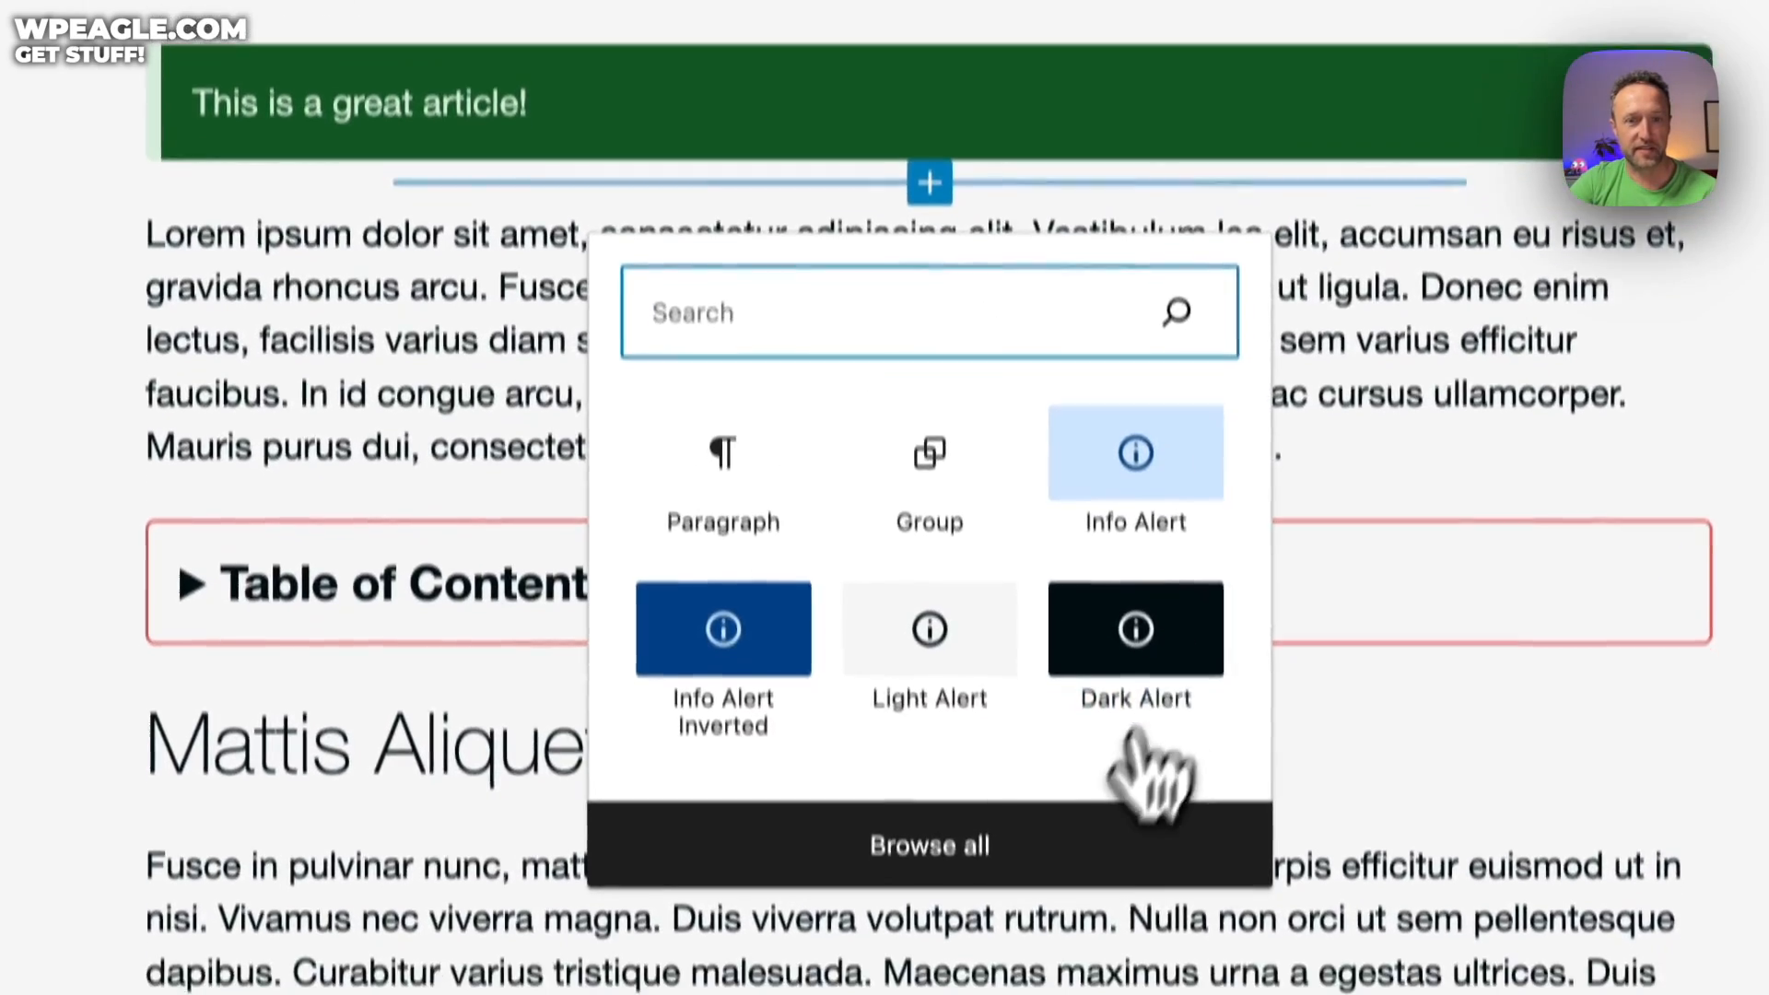
pyautogui.click(920, 853)
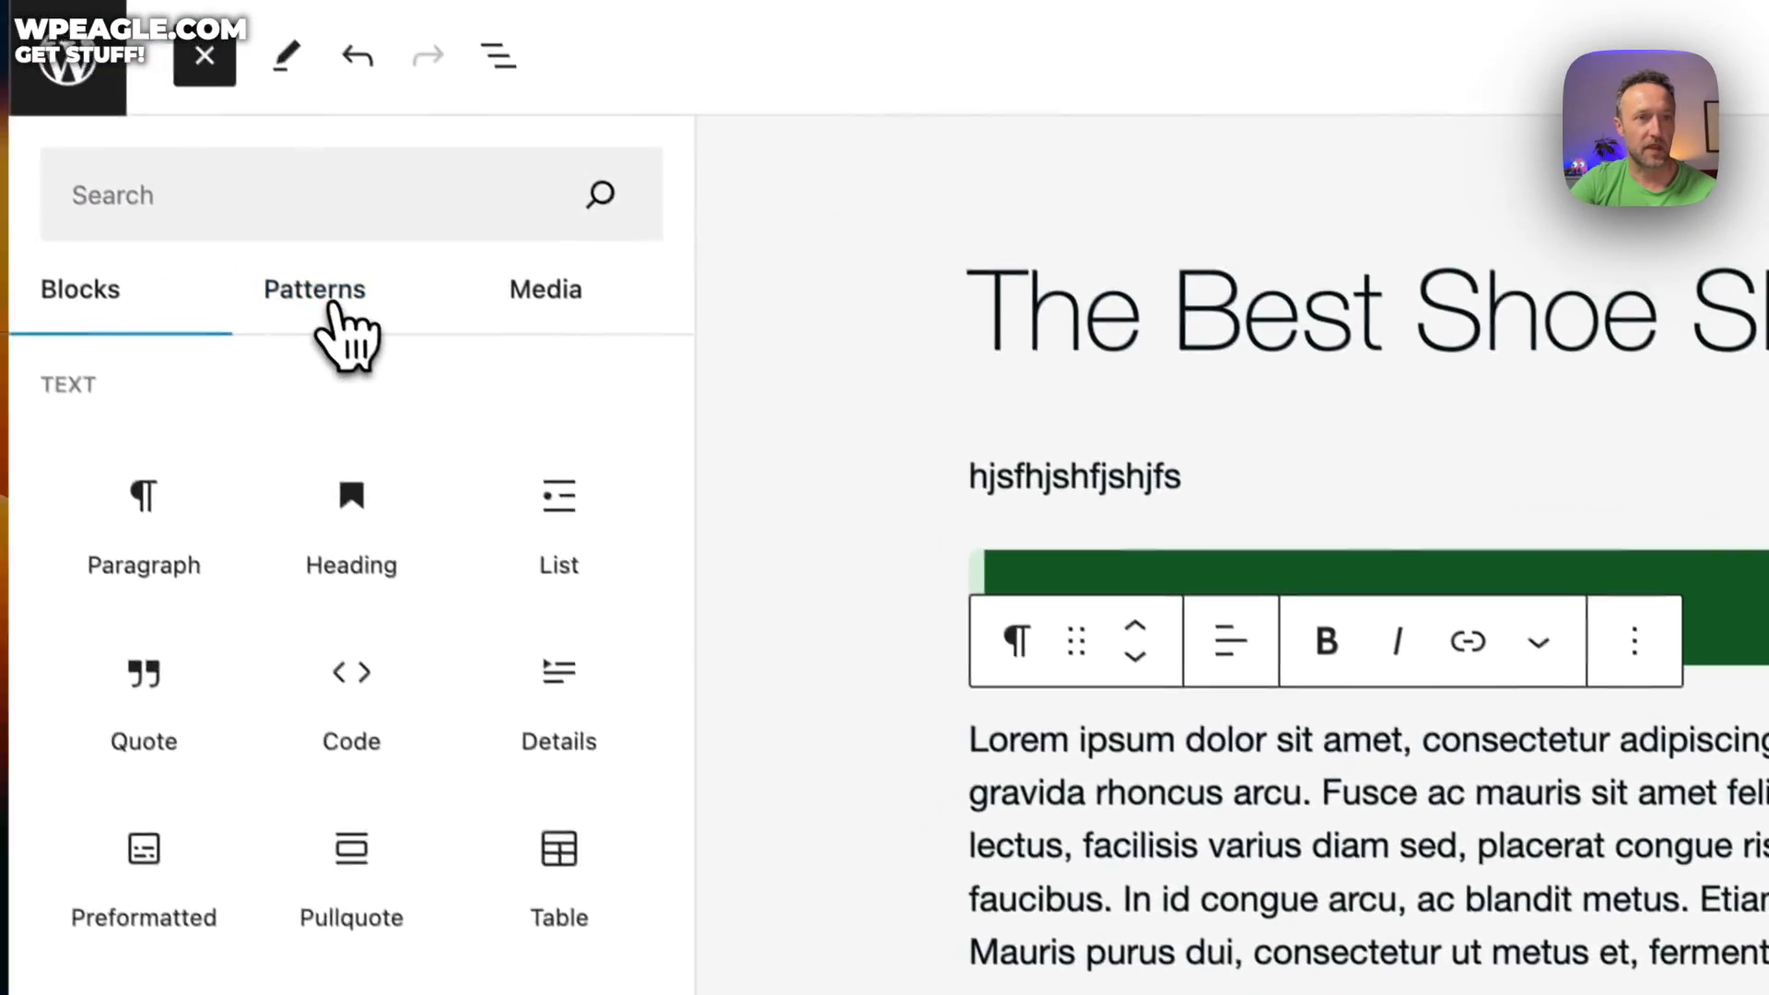
# Show all patterns and browse the second page of pattern previews
pyautogui.click(341, 304)
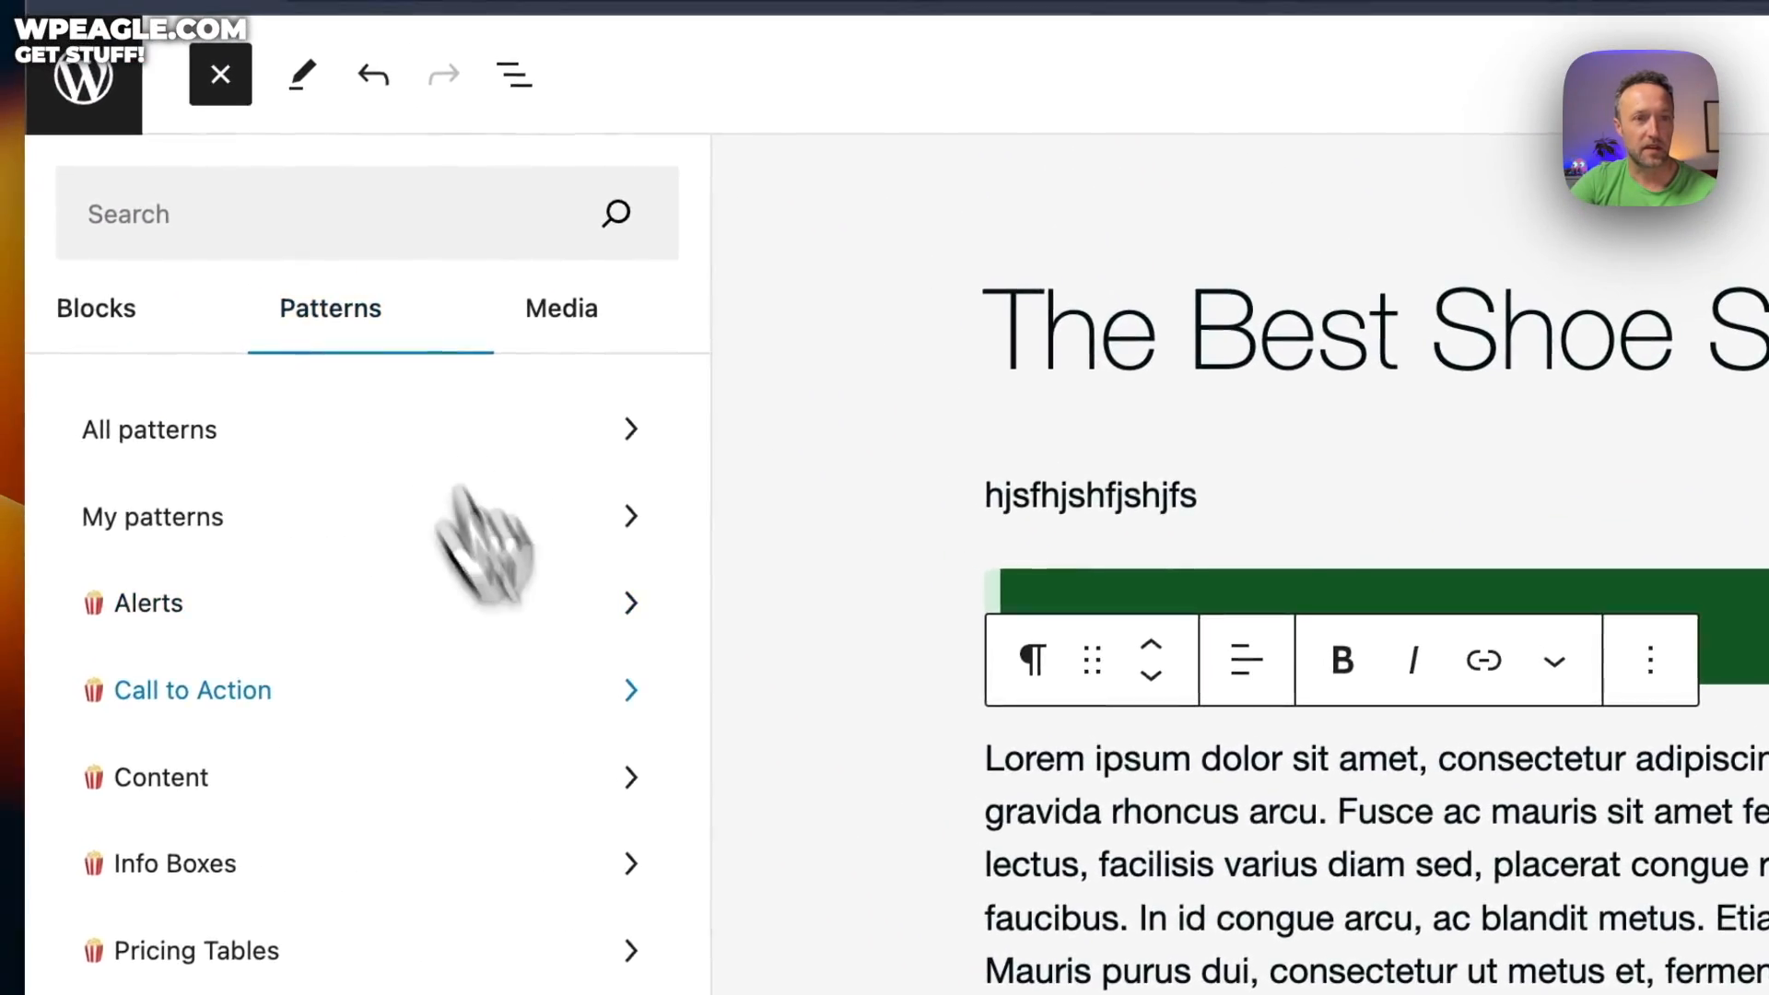
pyautogui.click(447, 447)
pyautogui.scroll(-10, 1032, 613)
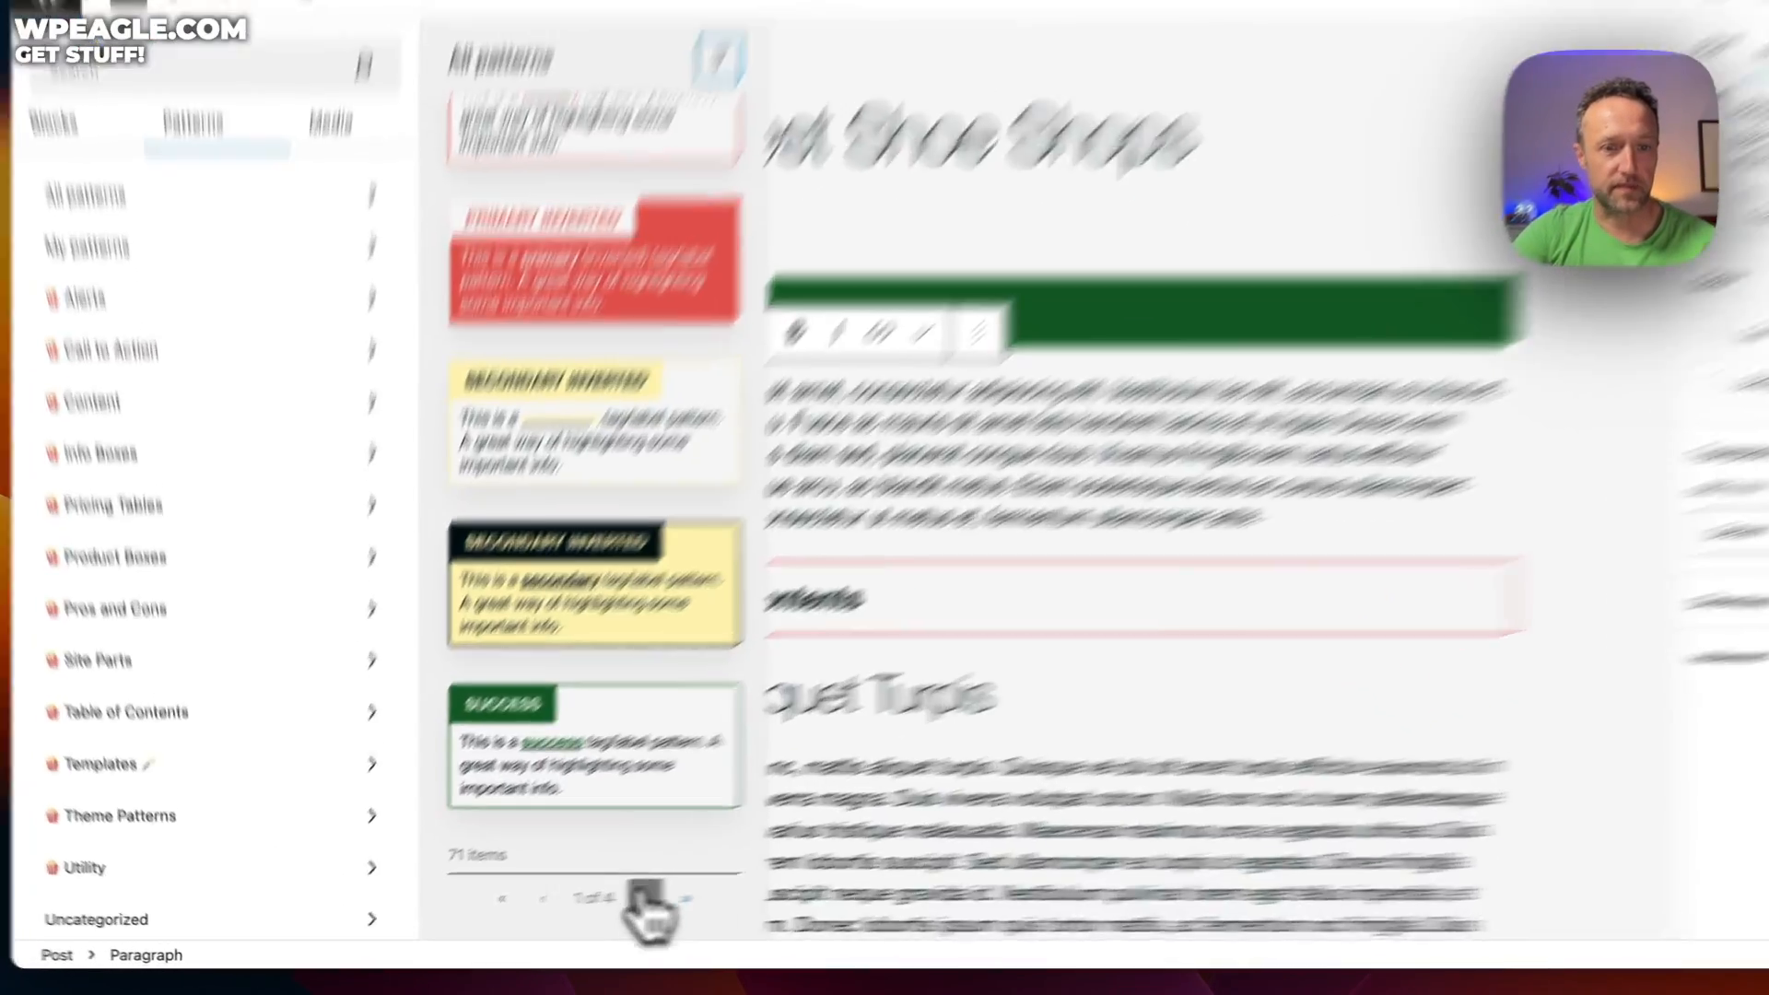
pyautogui.click(580, 909)
pyautogui.scroll(-5, 894, 424)
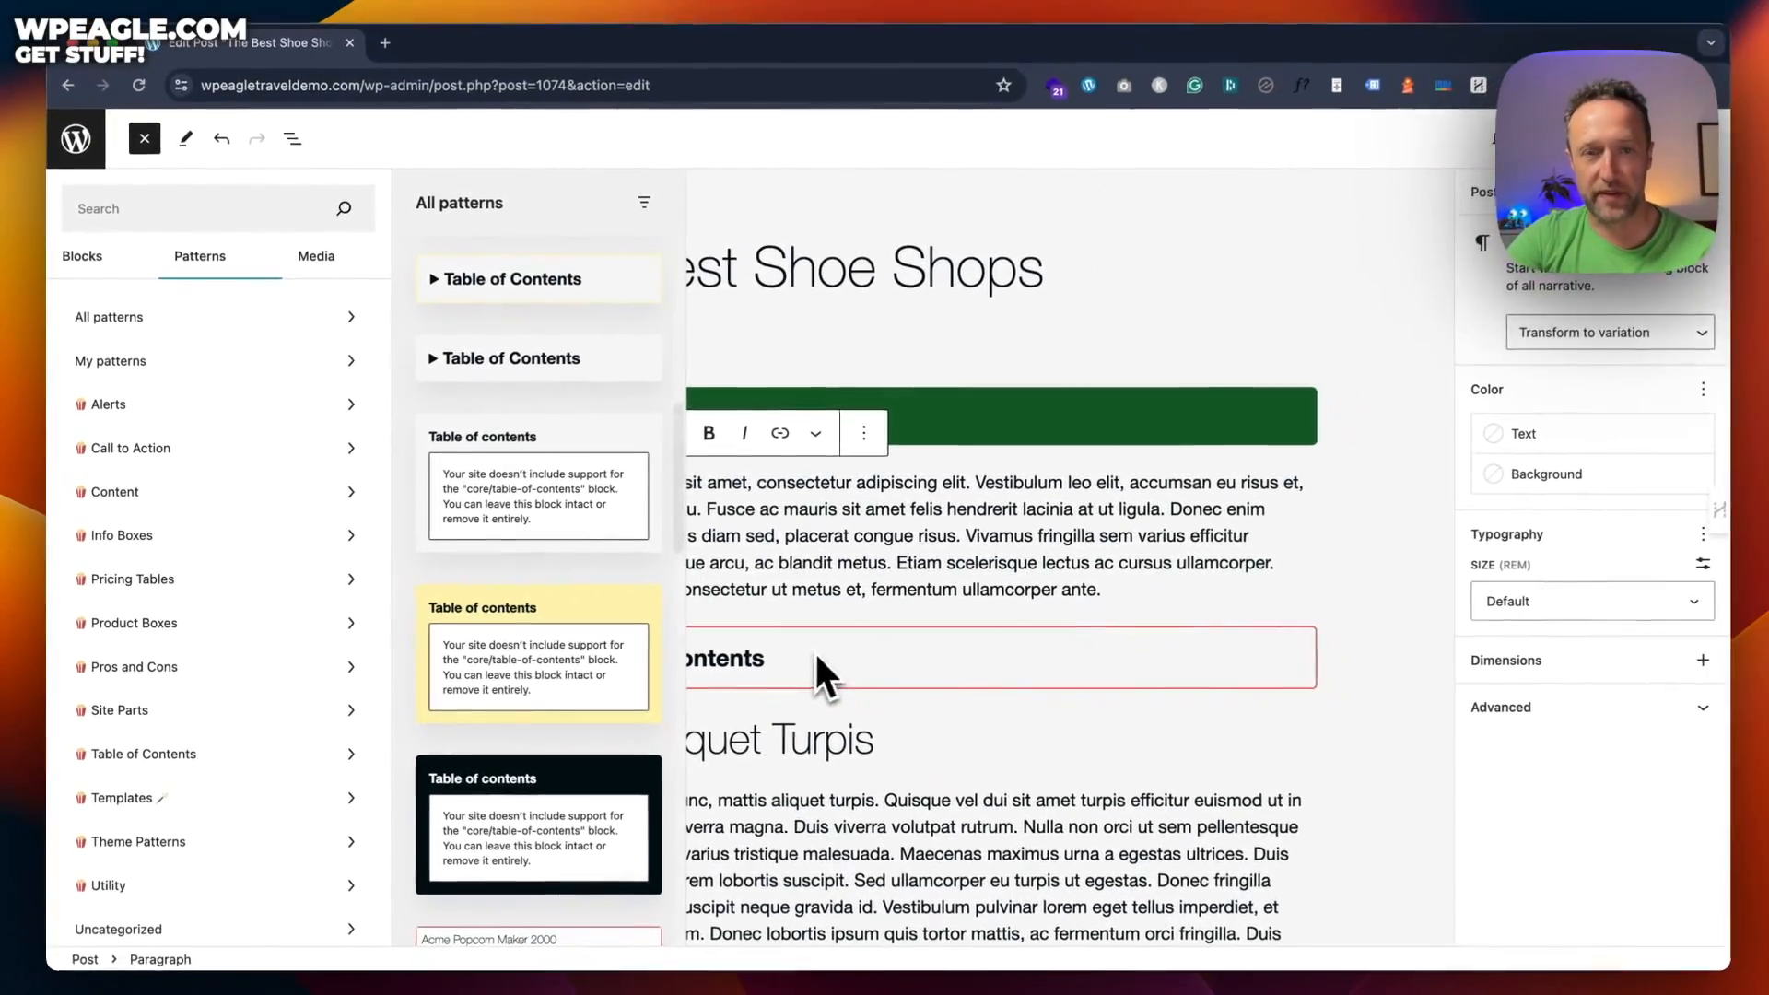
pyautogui.scroll(-5, 551, 482)
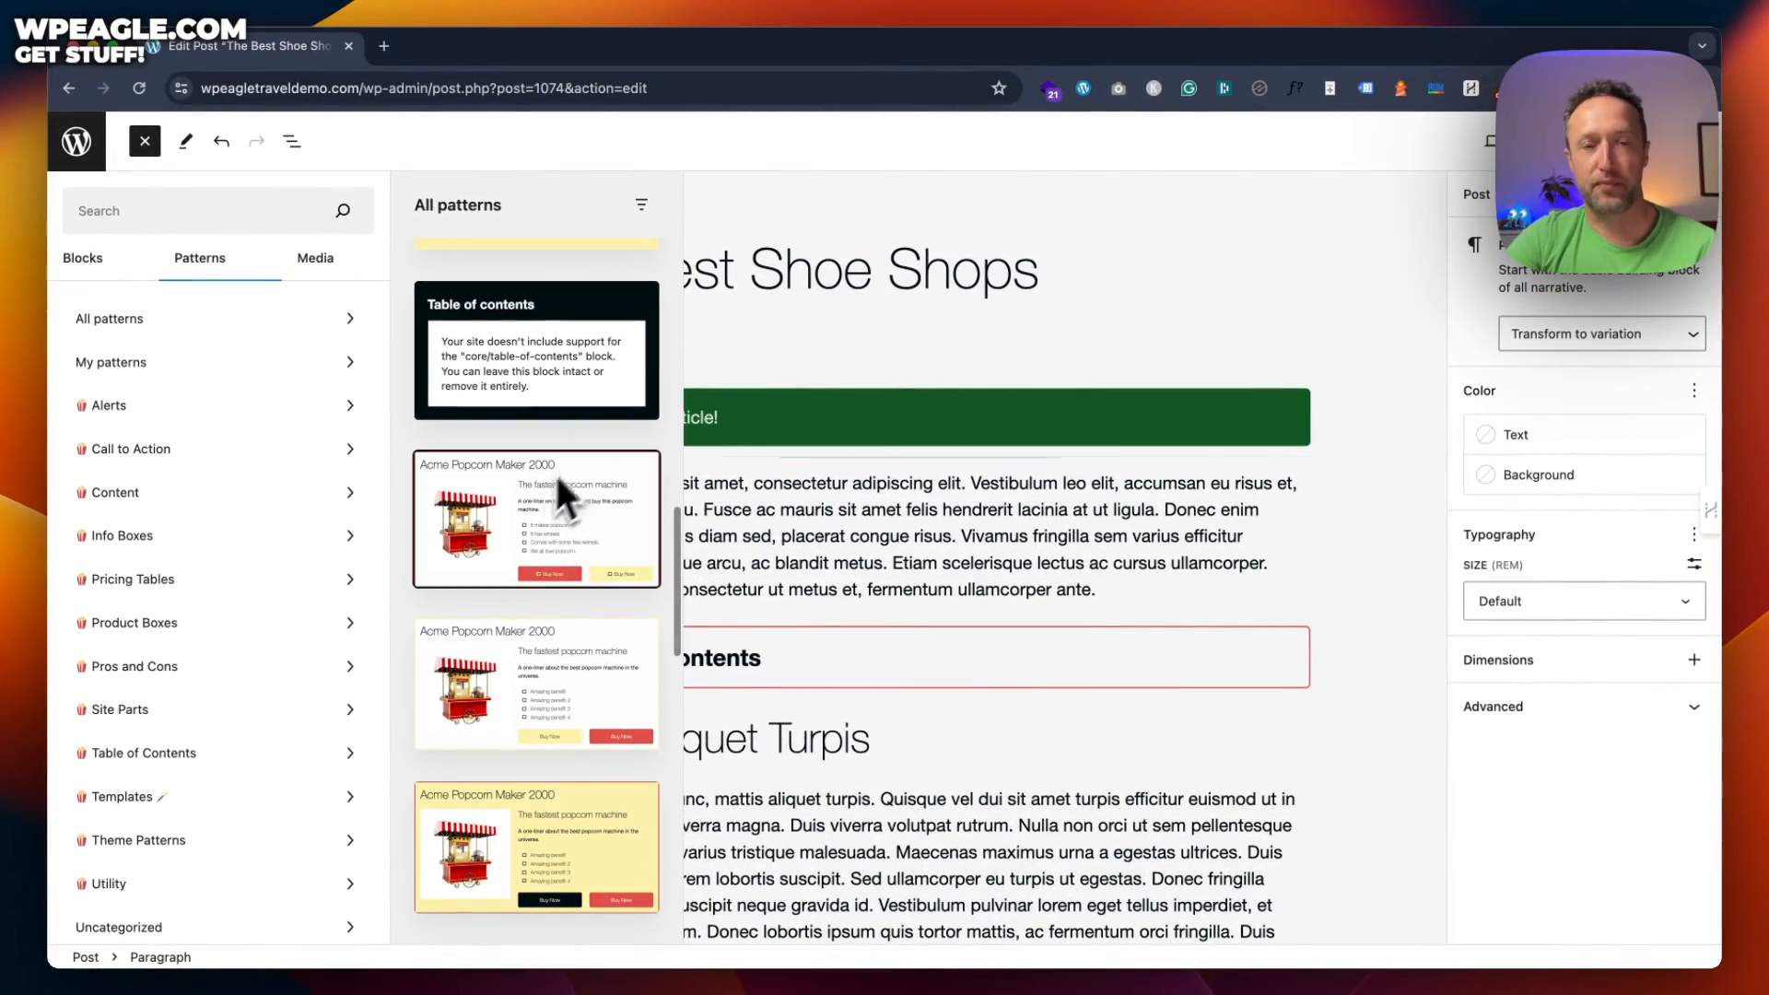
pyautogui.scroll(-5, 529, 553)
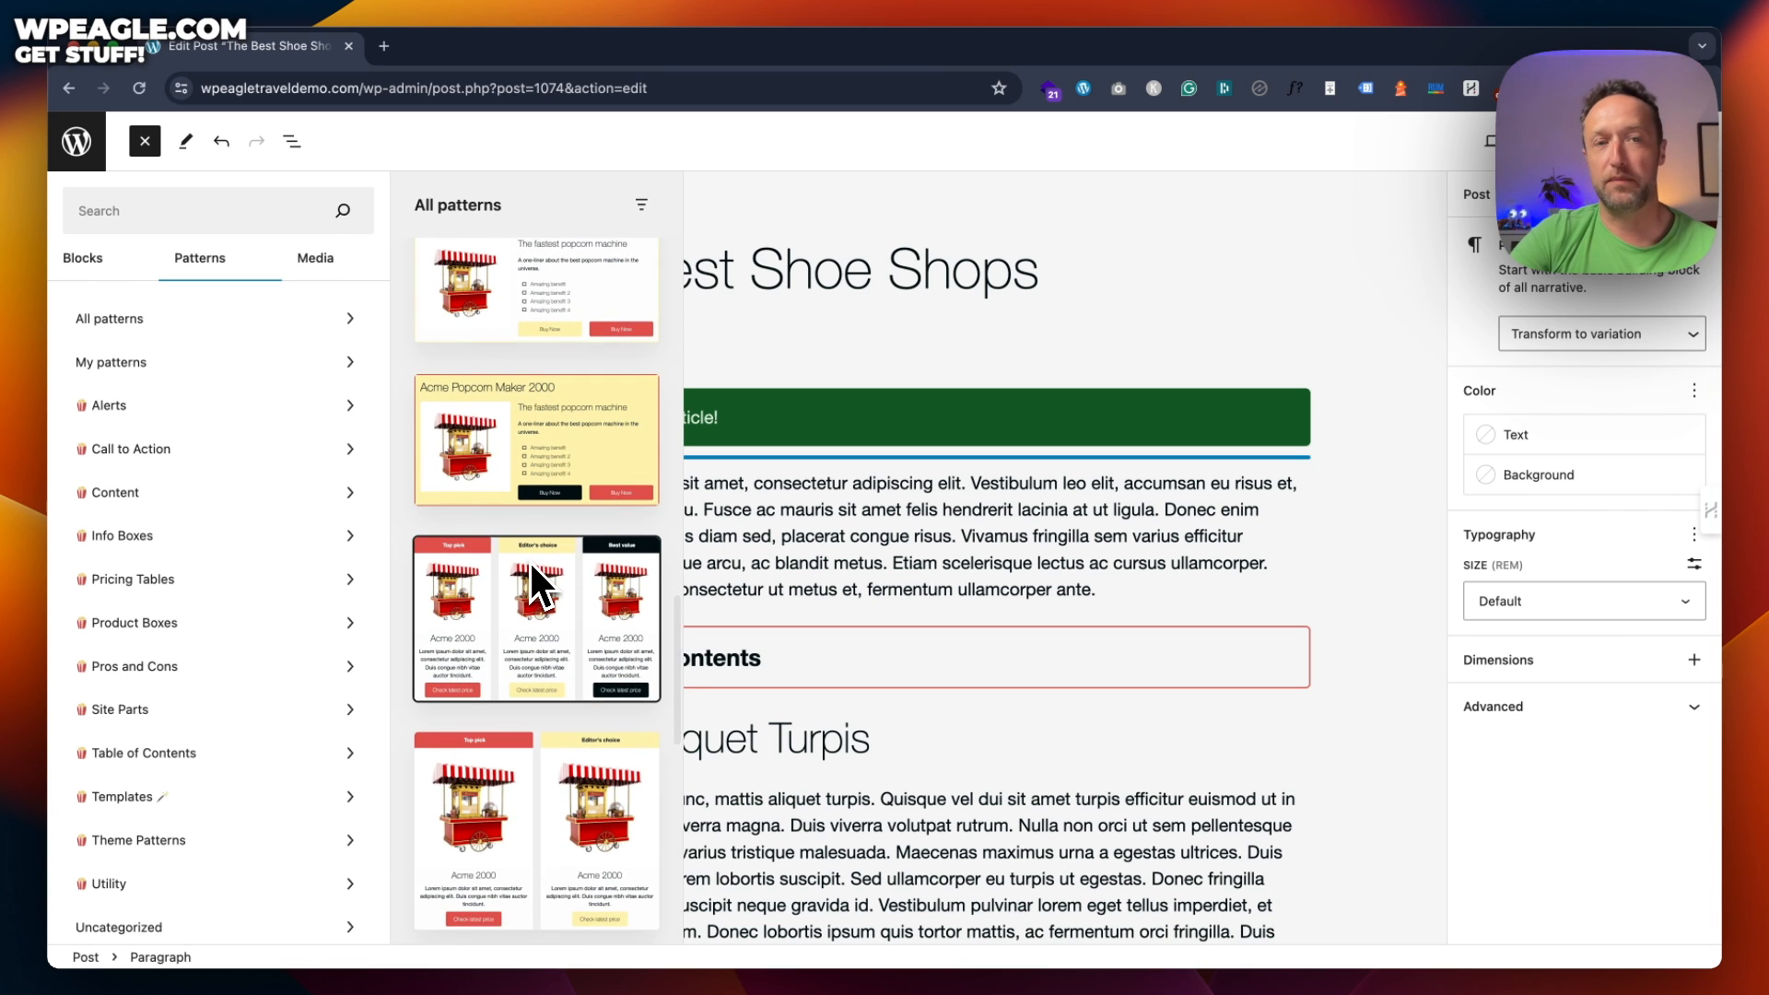
pyautogui.scroll(-6, 530, 562)
pyautogui.scroll(-4, 531, 563)
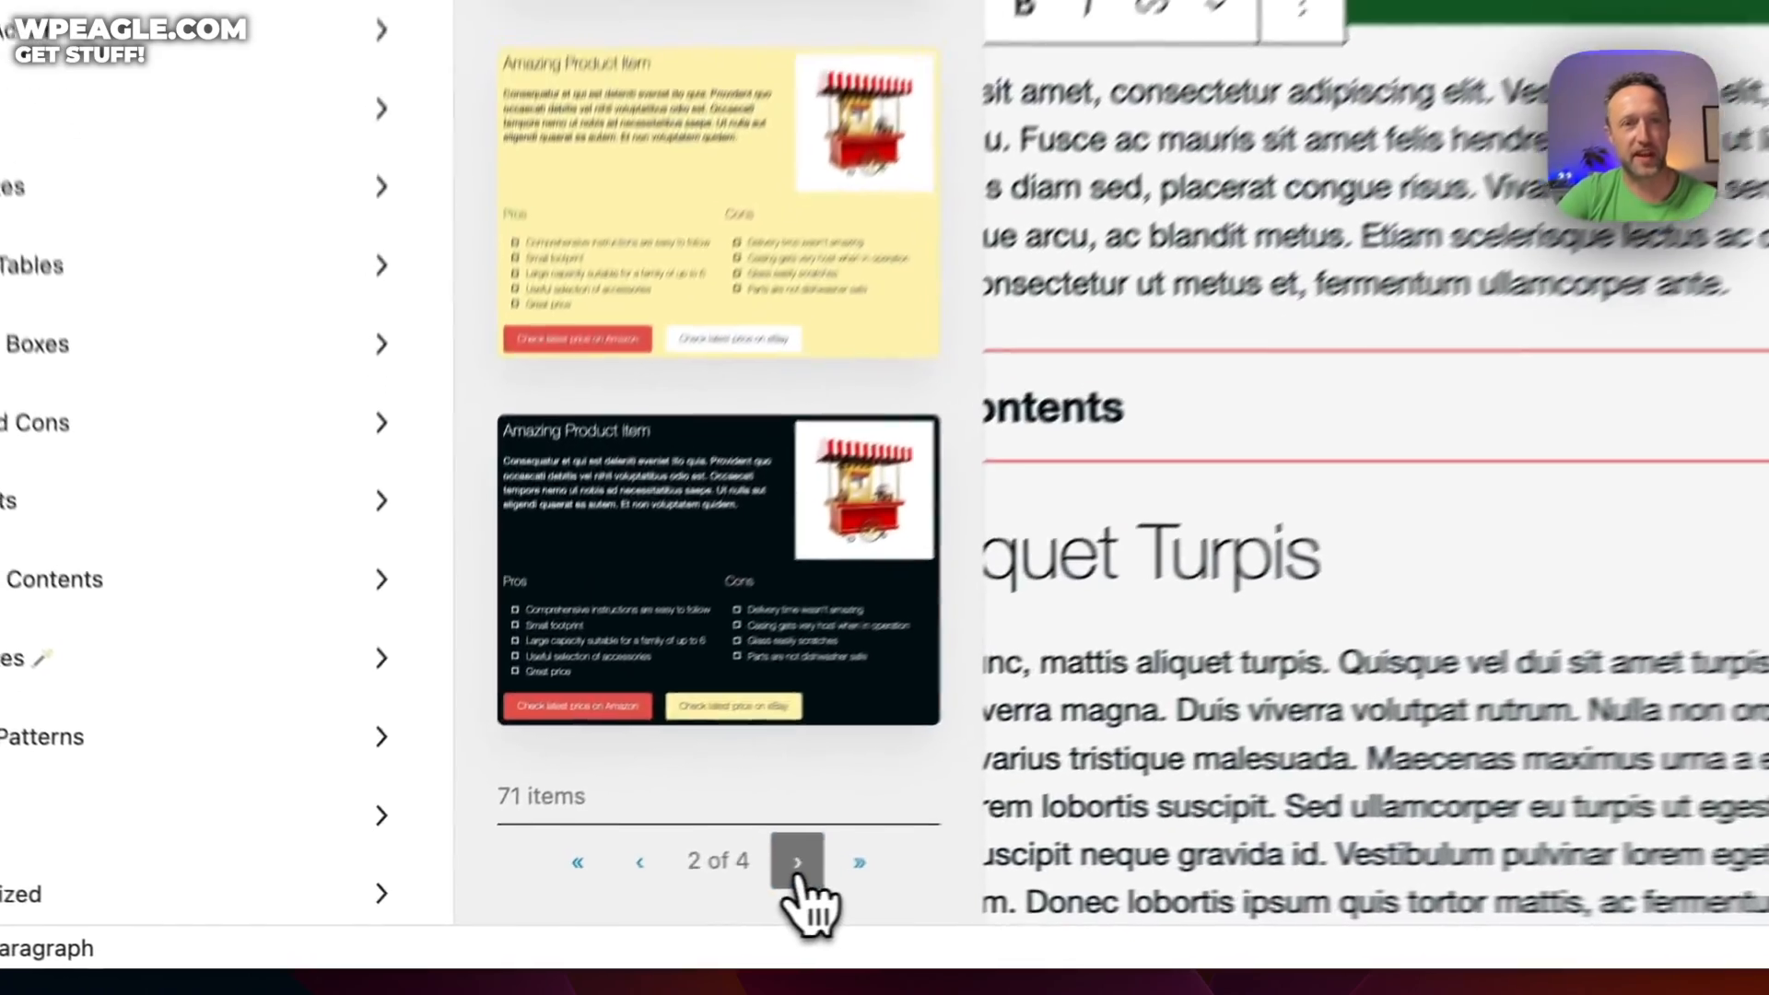
# Page on through the third and fourth pages of pattern previews
pyautogui.click(580, 909)
pyautogui.scroll(3, 981, 392)
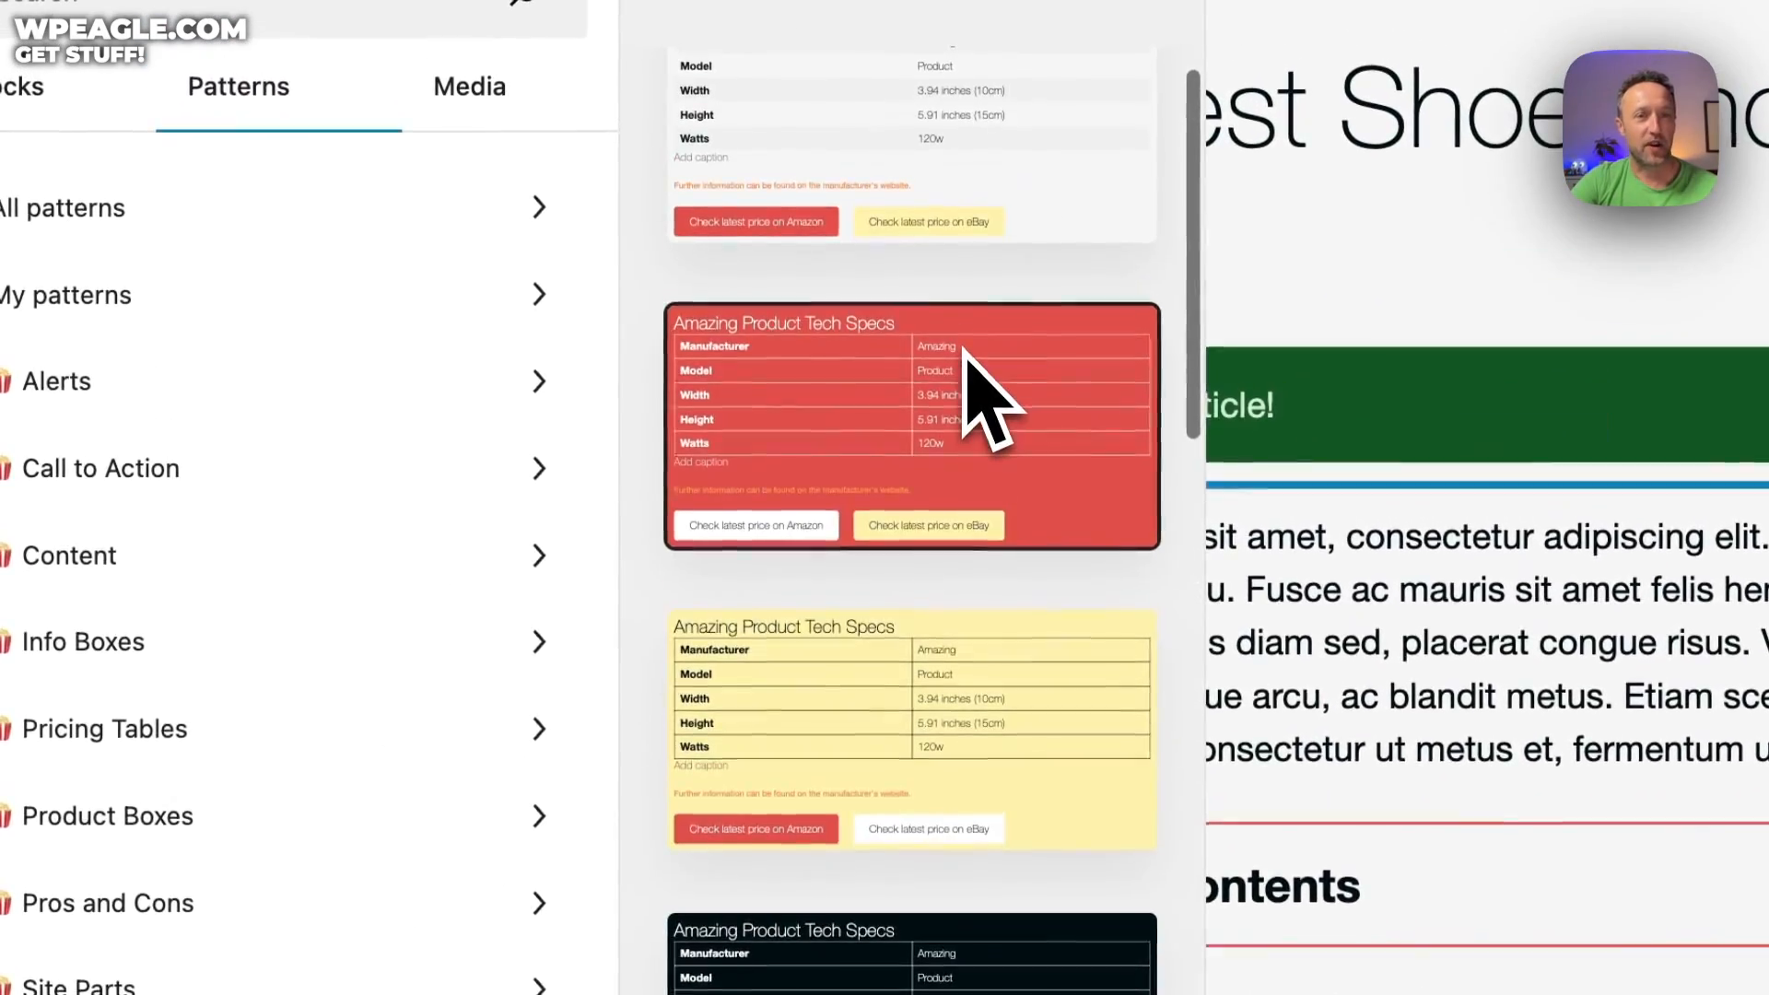
pyautogui.scroll(-6, 555, 350)
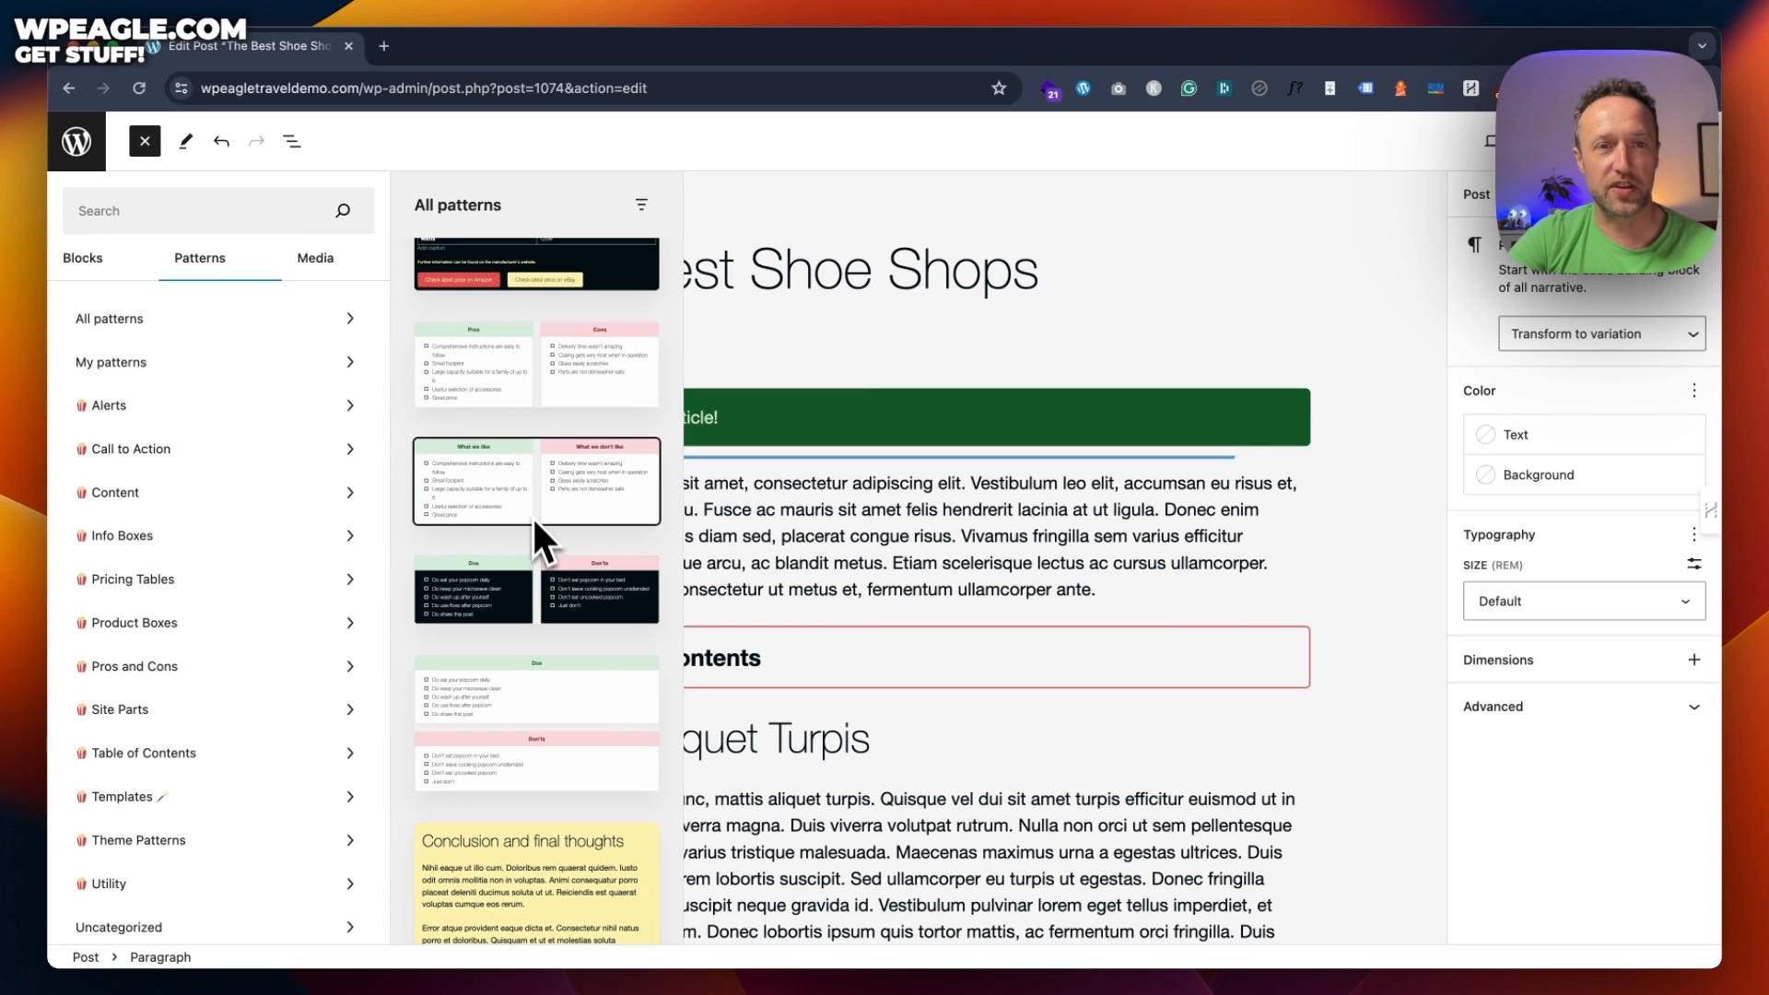
pyautogui.scroll(-1, 533, 512)
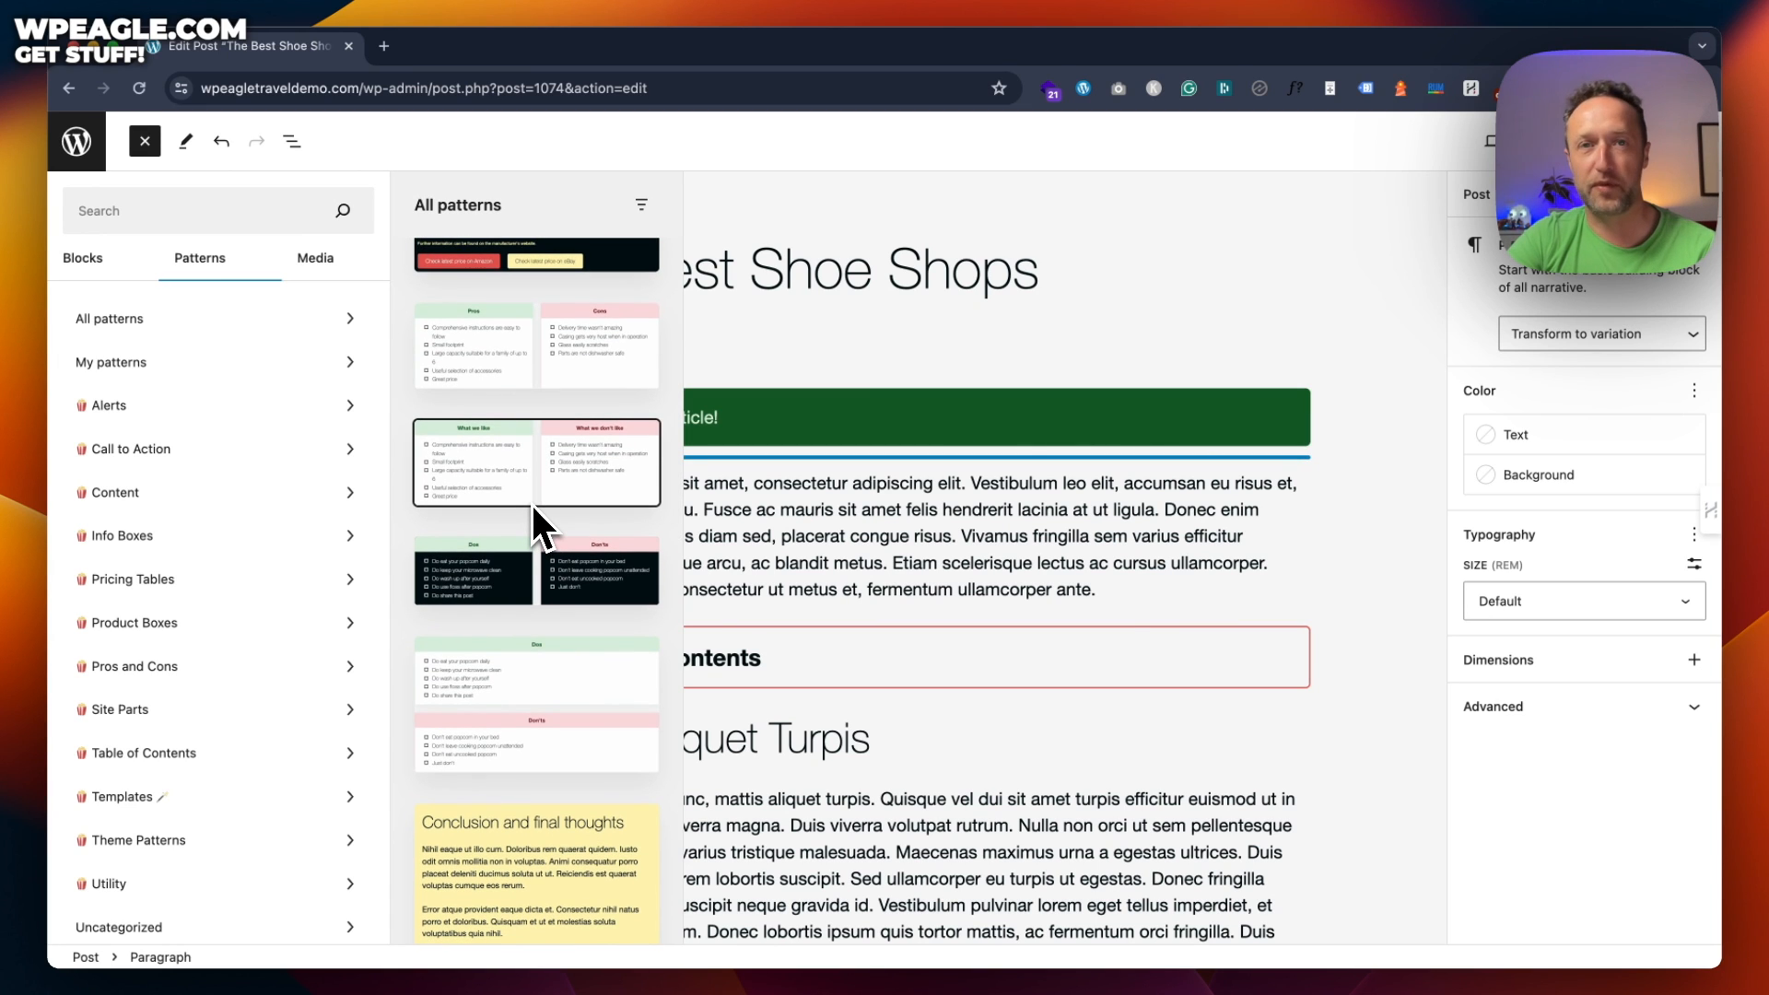
pyautogui.scroll(-5, 567, 431)
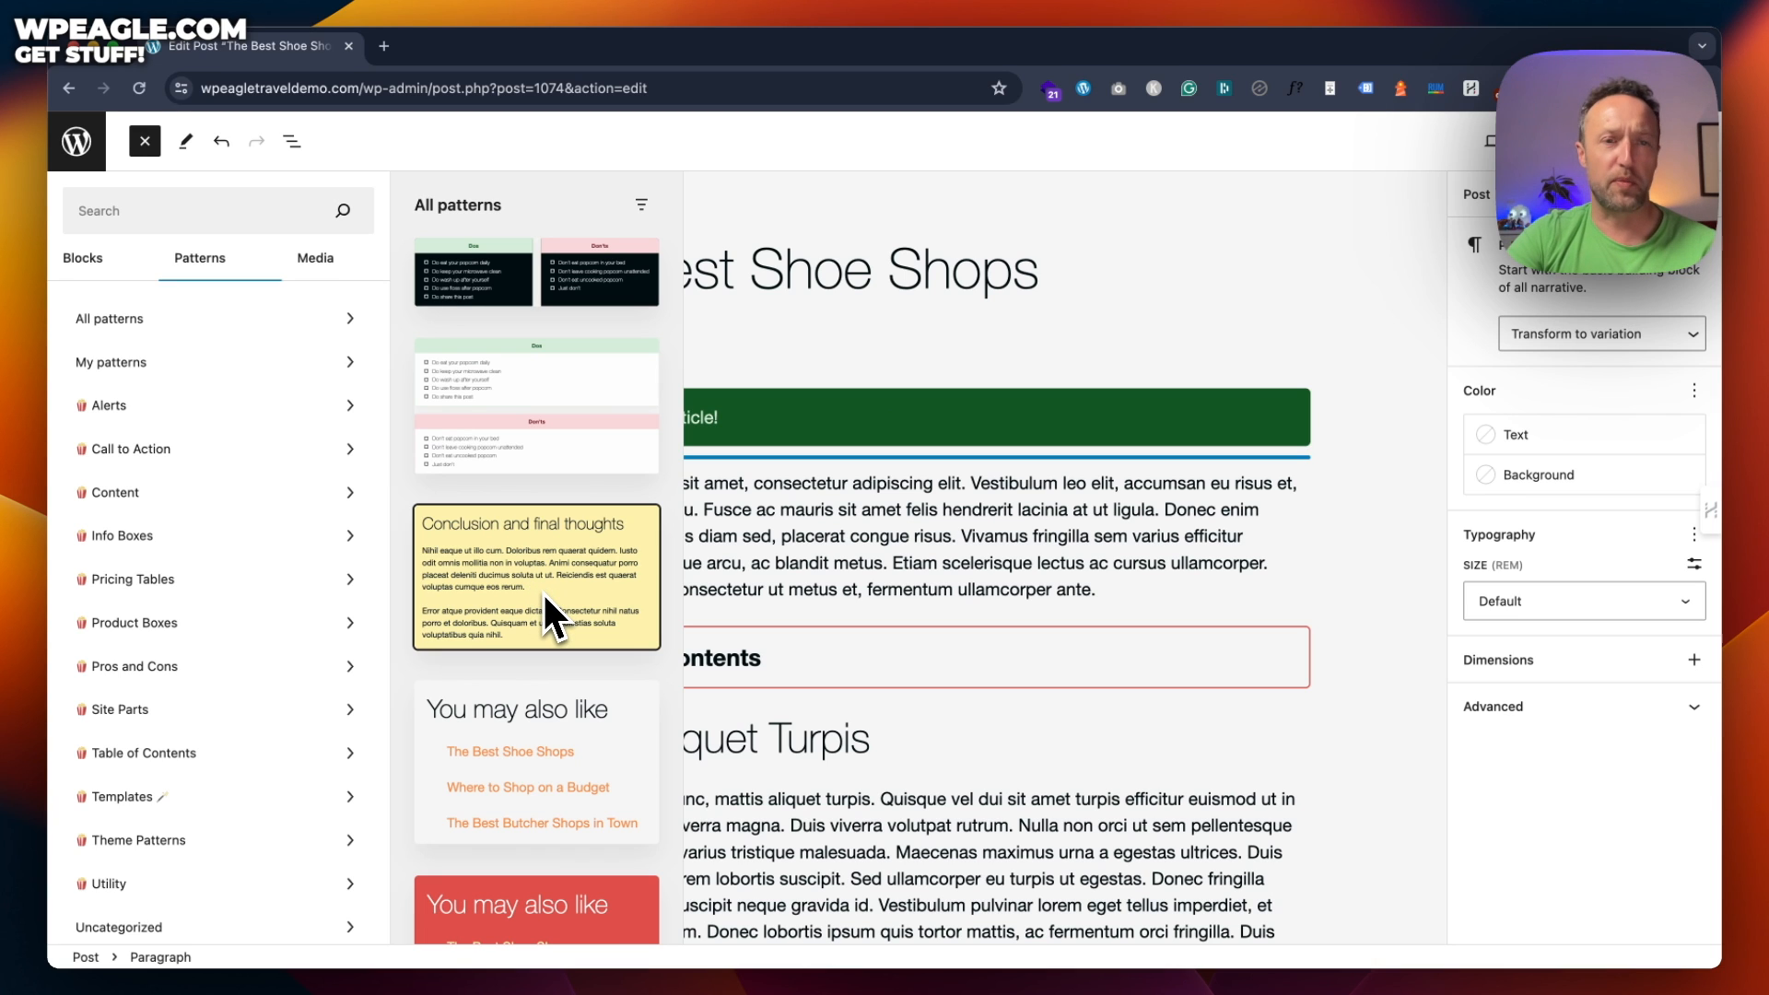
pyautogui.scroll(-8, 544, 591)
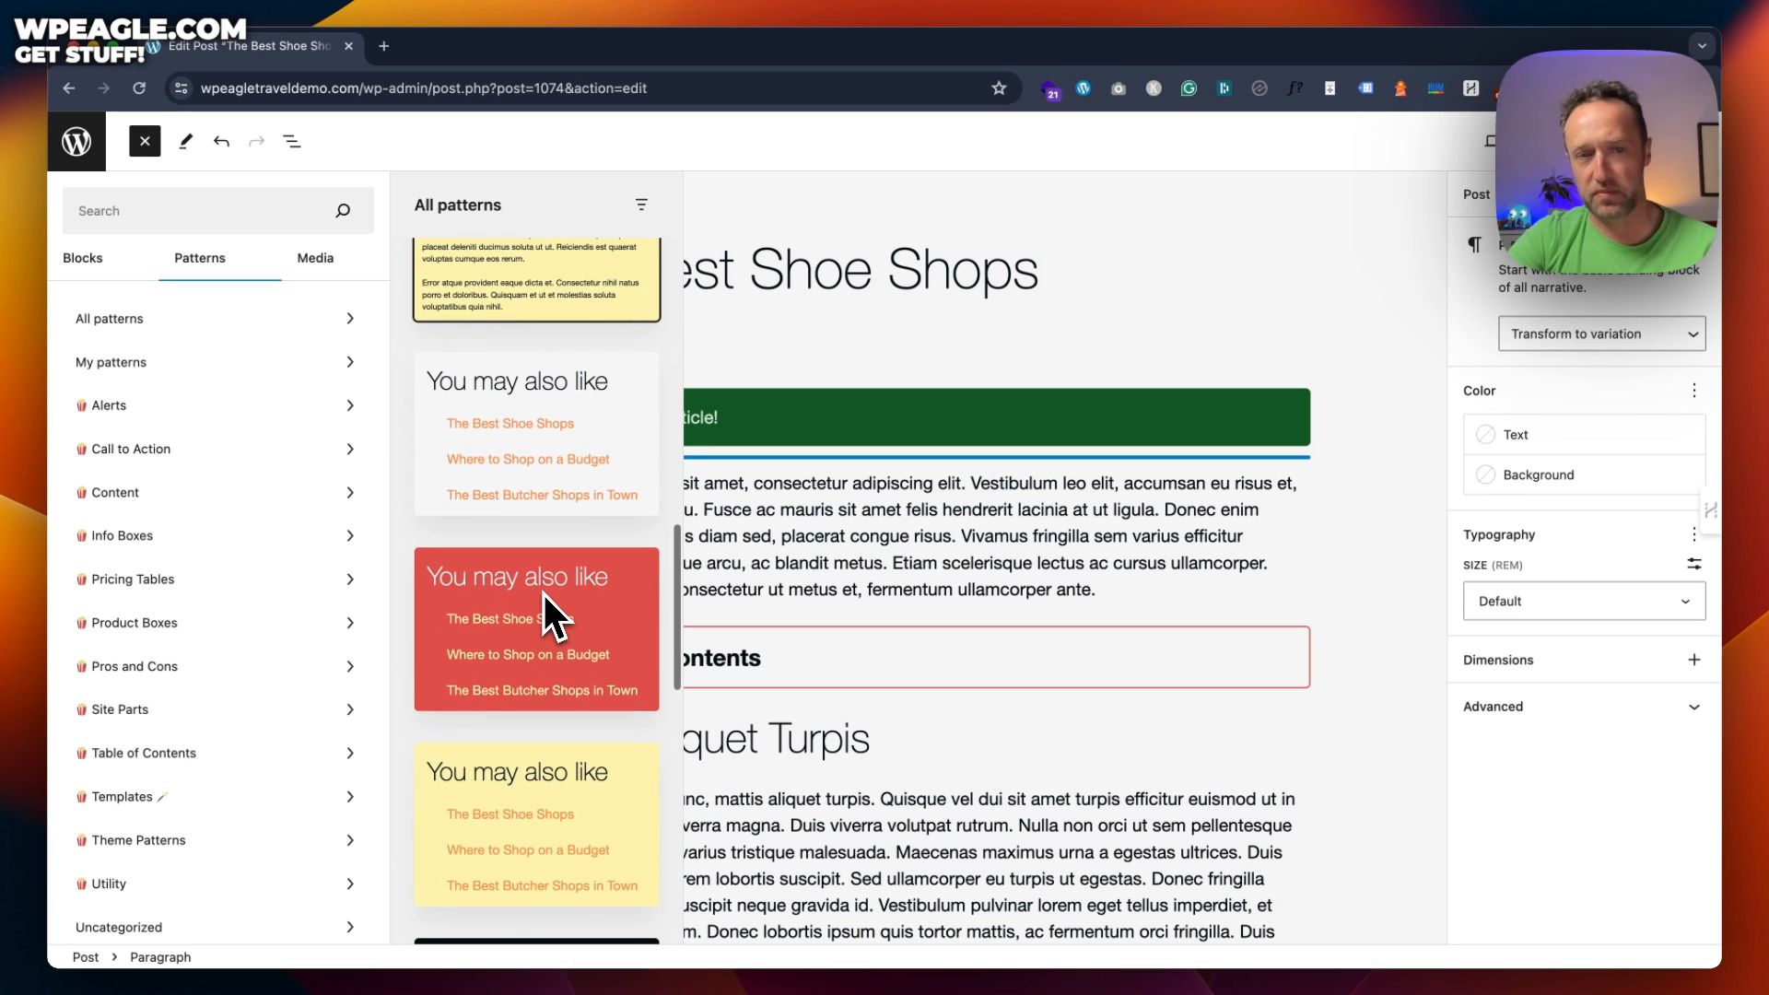
pyautogui.scroll(-7, 581, 346)
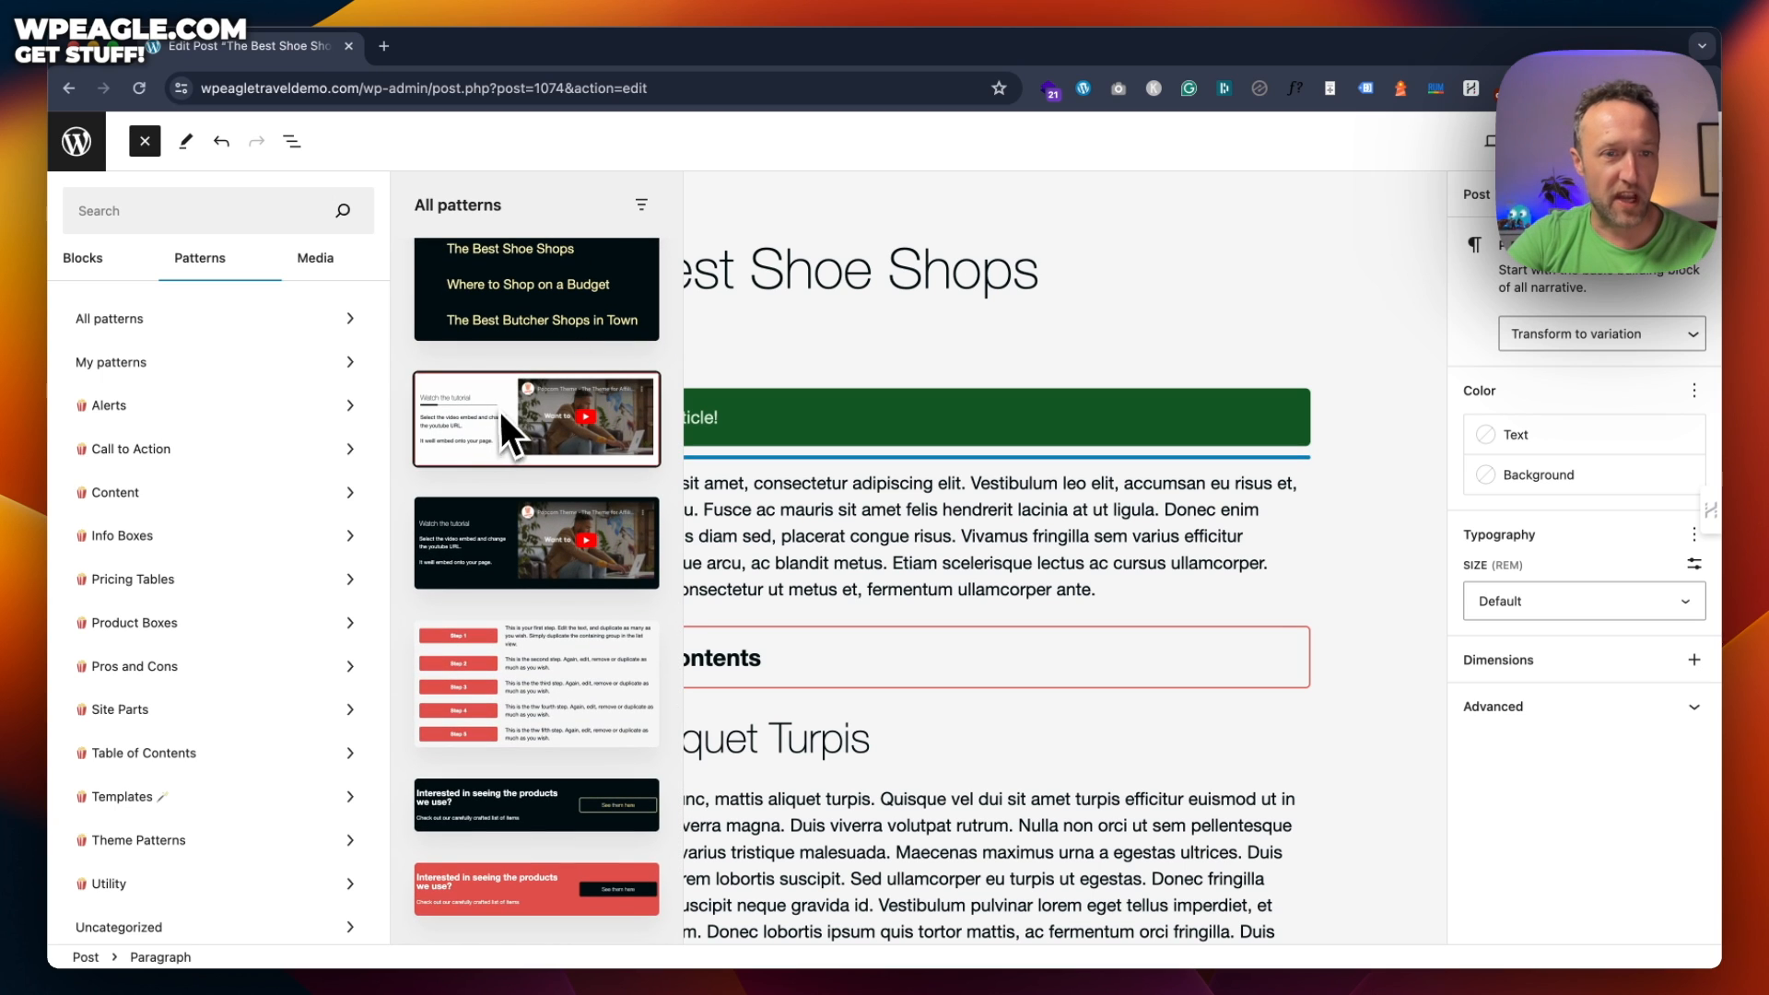
pyautogui.scroll(-5, 501, 404)
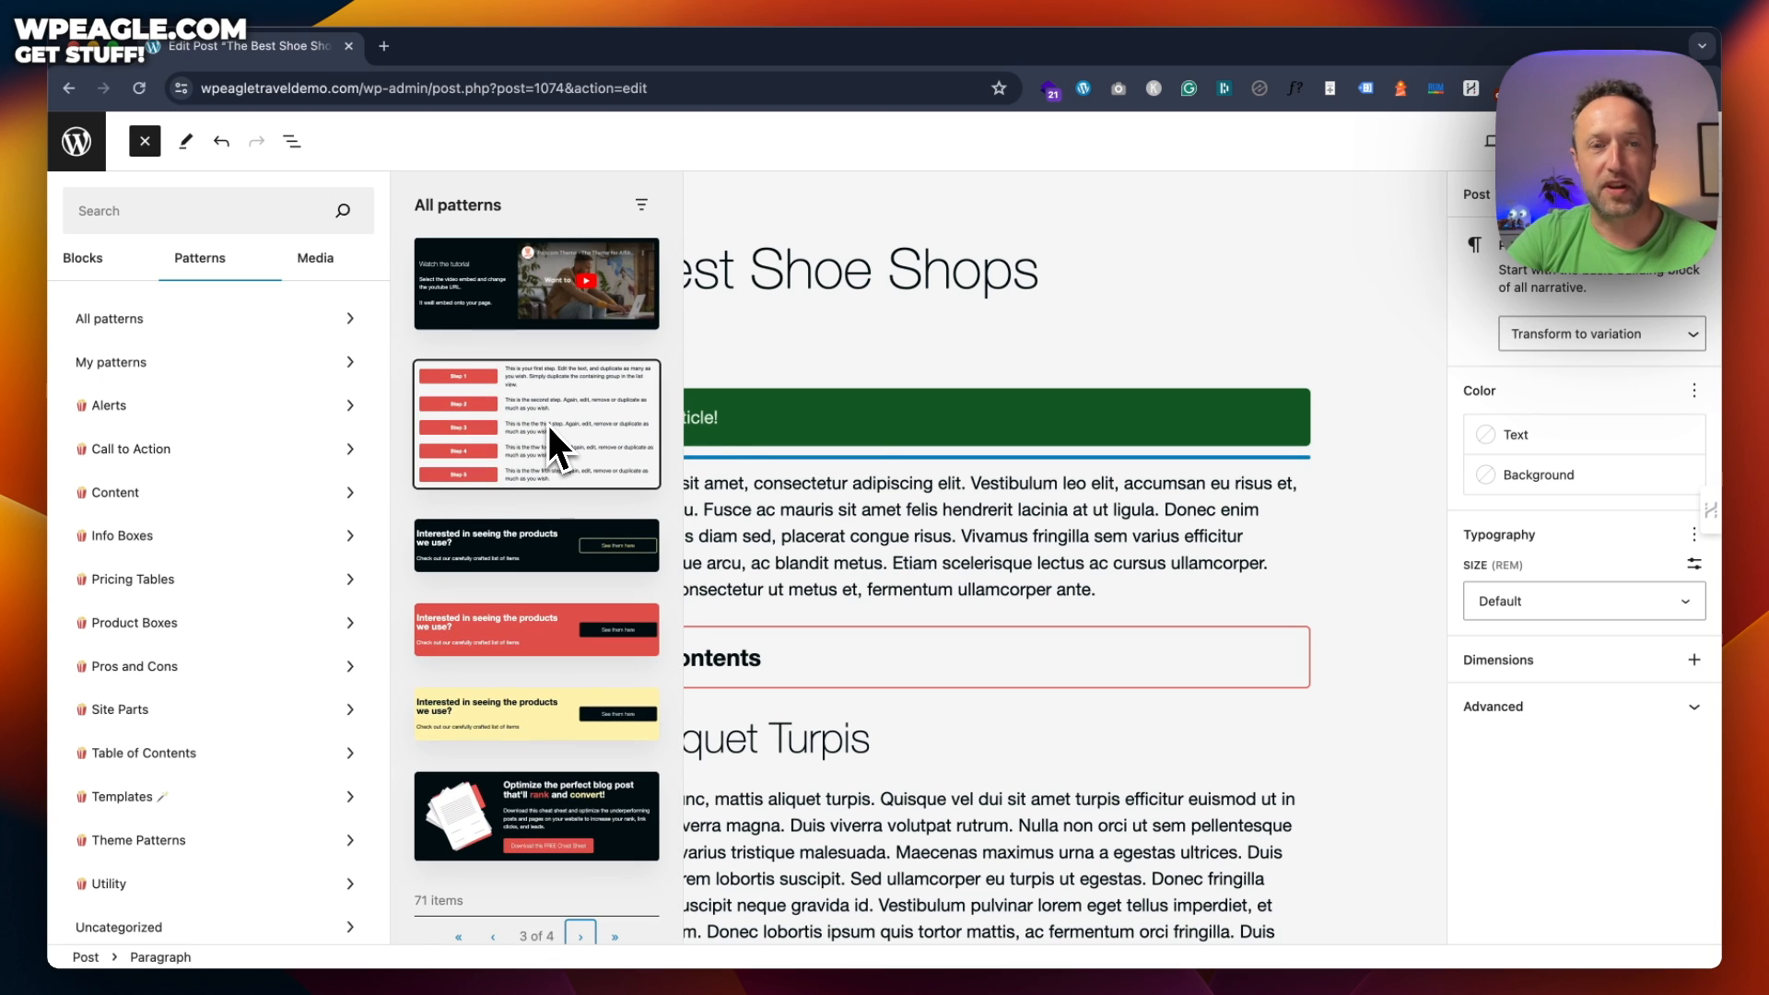
pyautogui.scroll(-1, 559, 421)
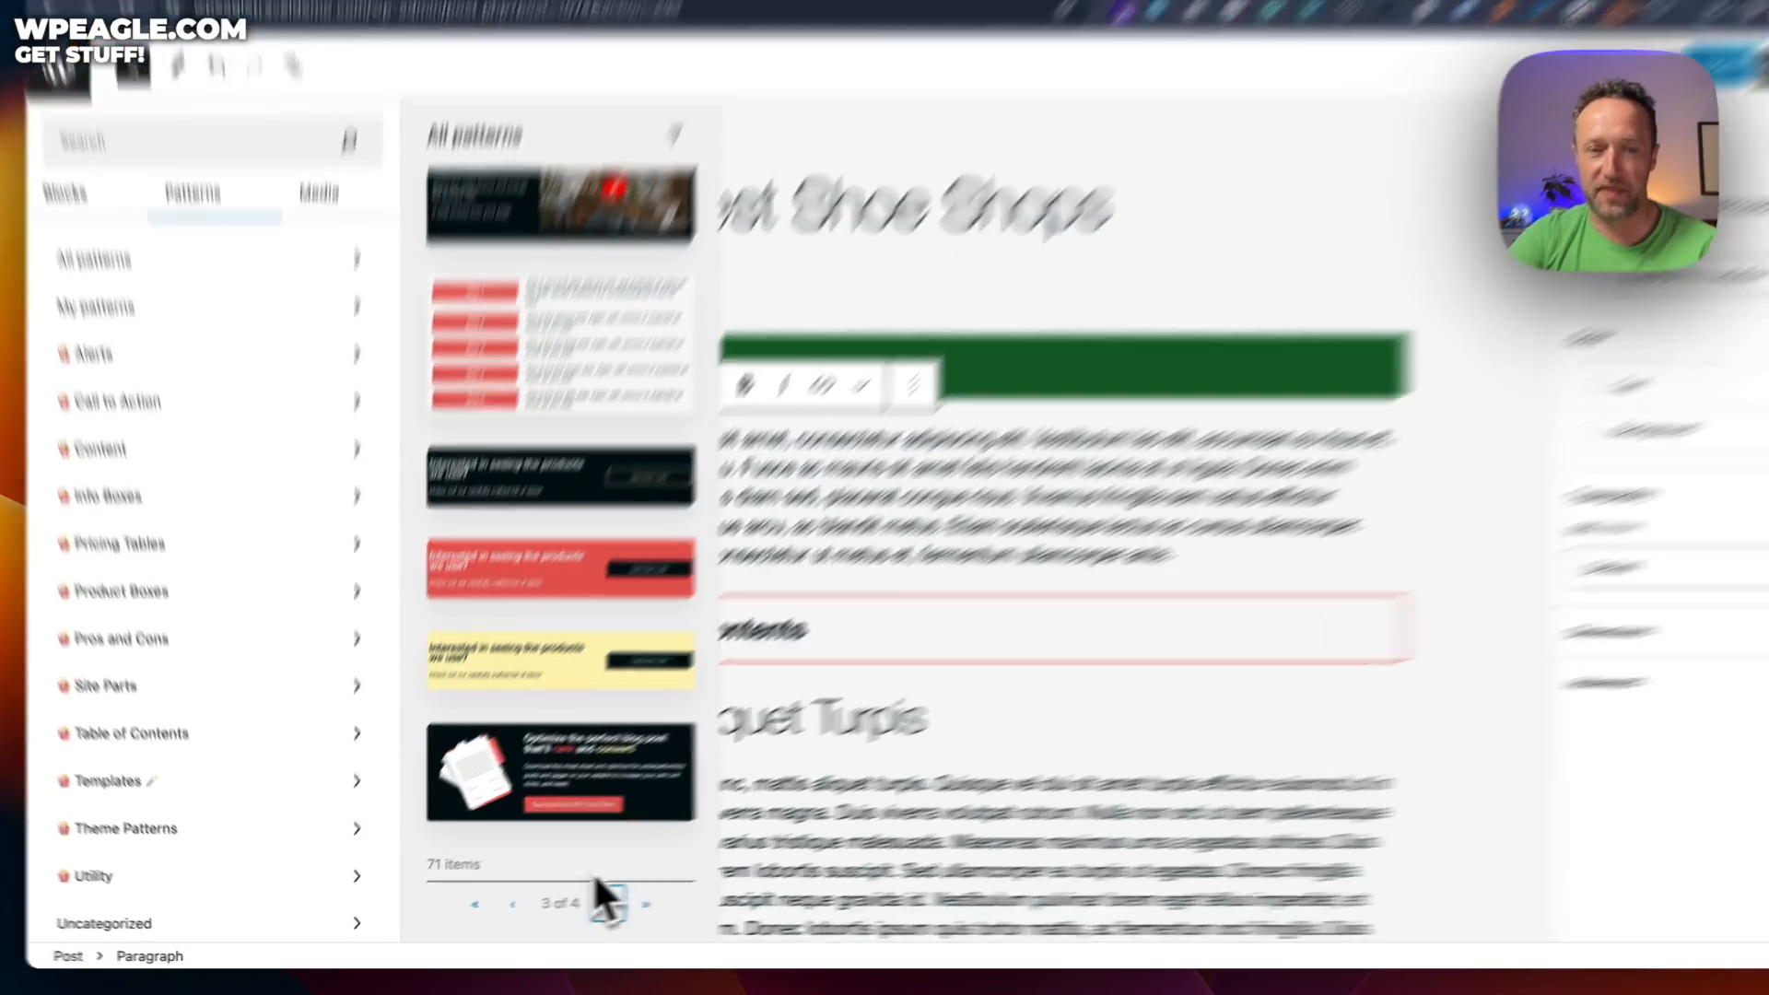
pyautogui.click(580, 909)
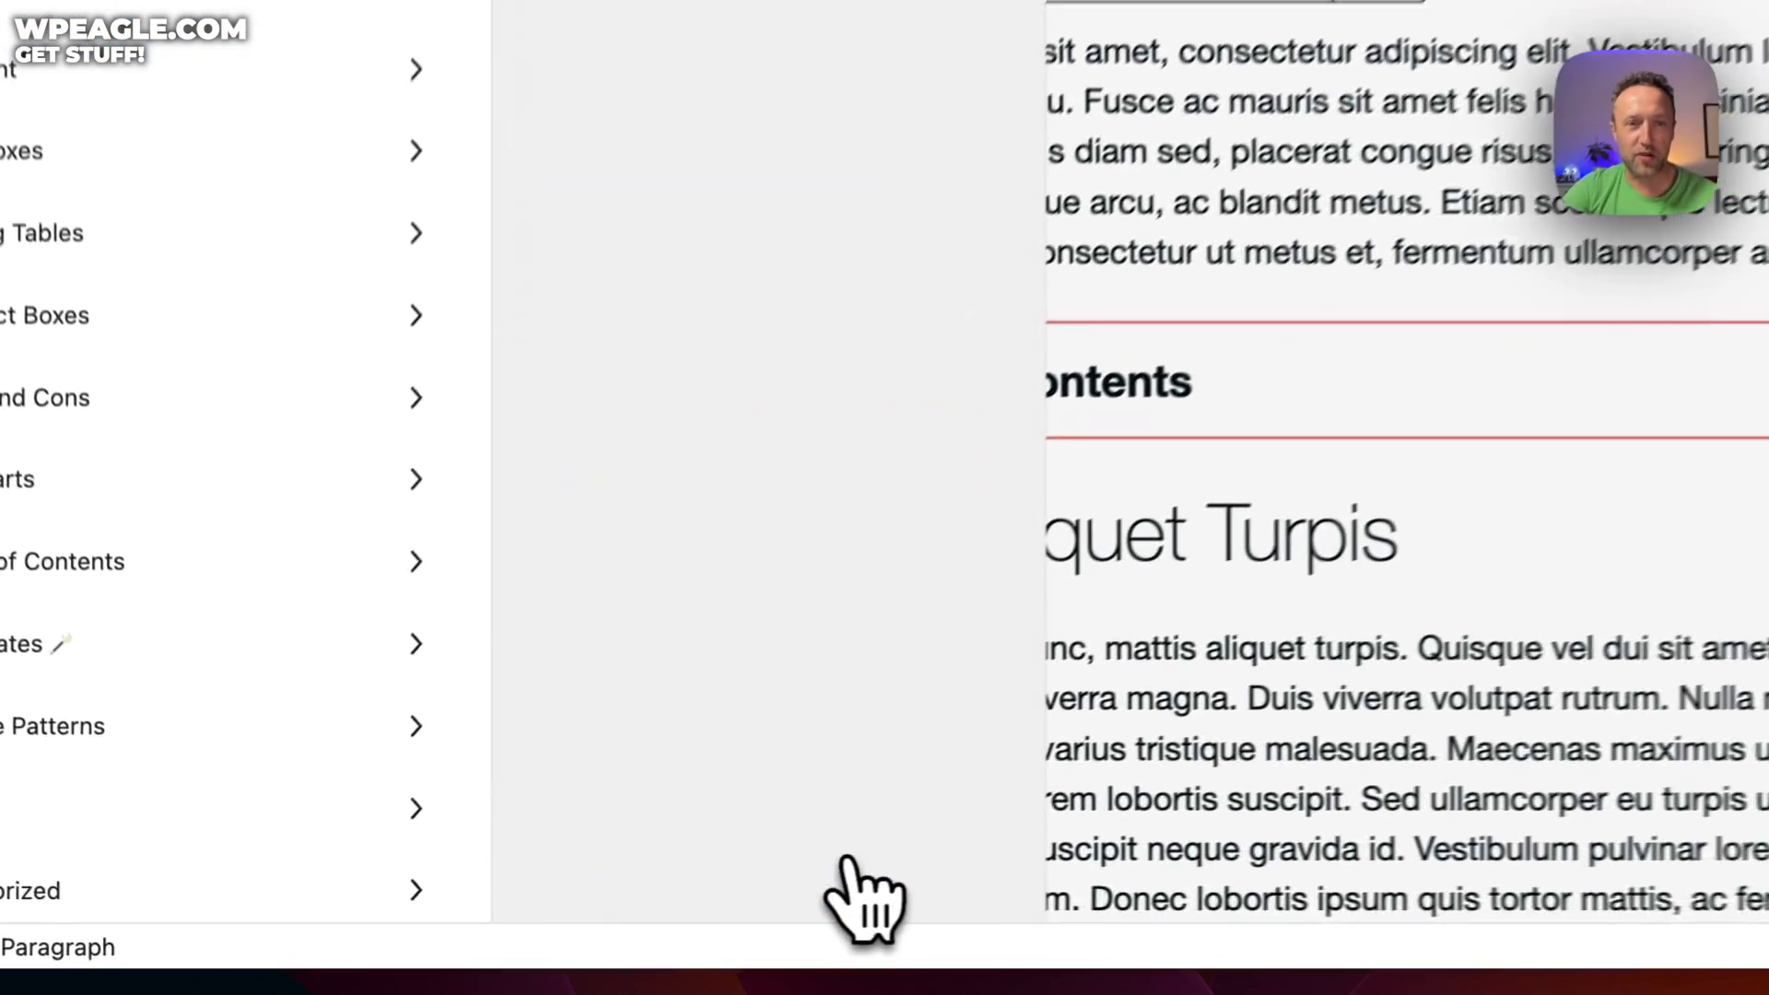
pyautogui.scroll(-3, 837, 155)
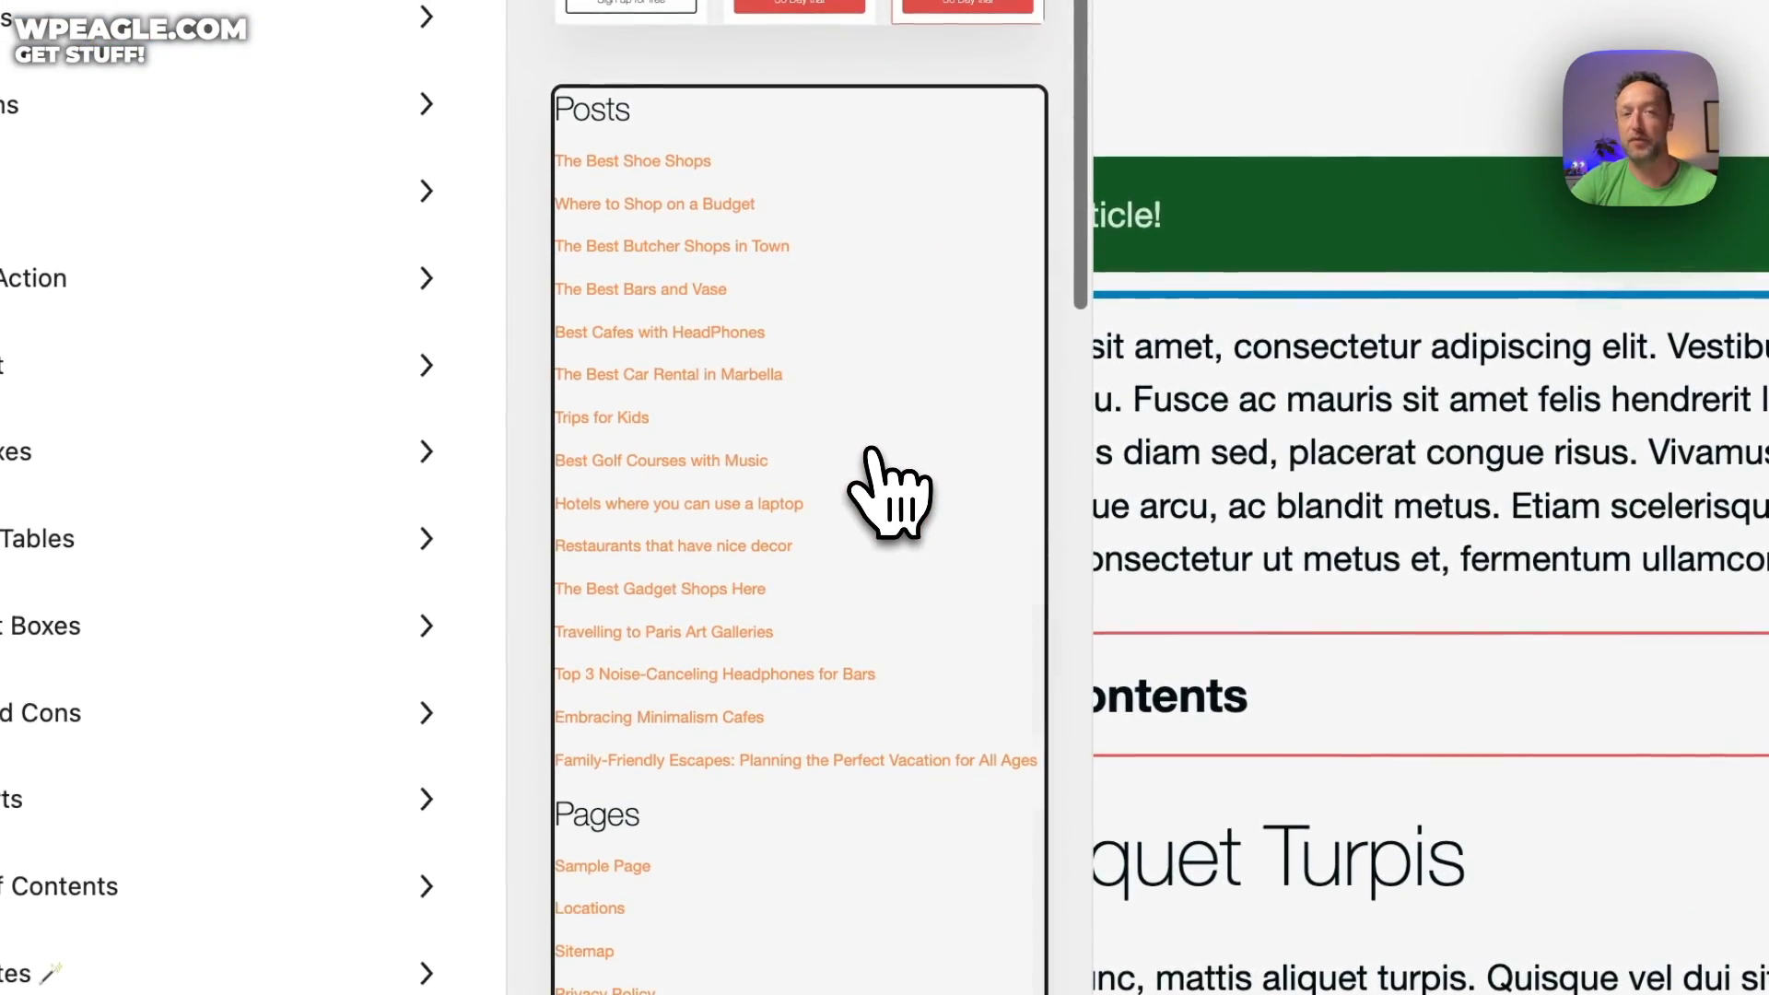
pyautogui.scroll(-10, 871, 456)
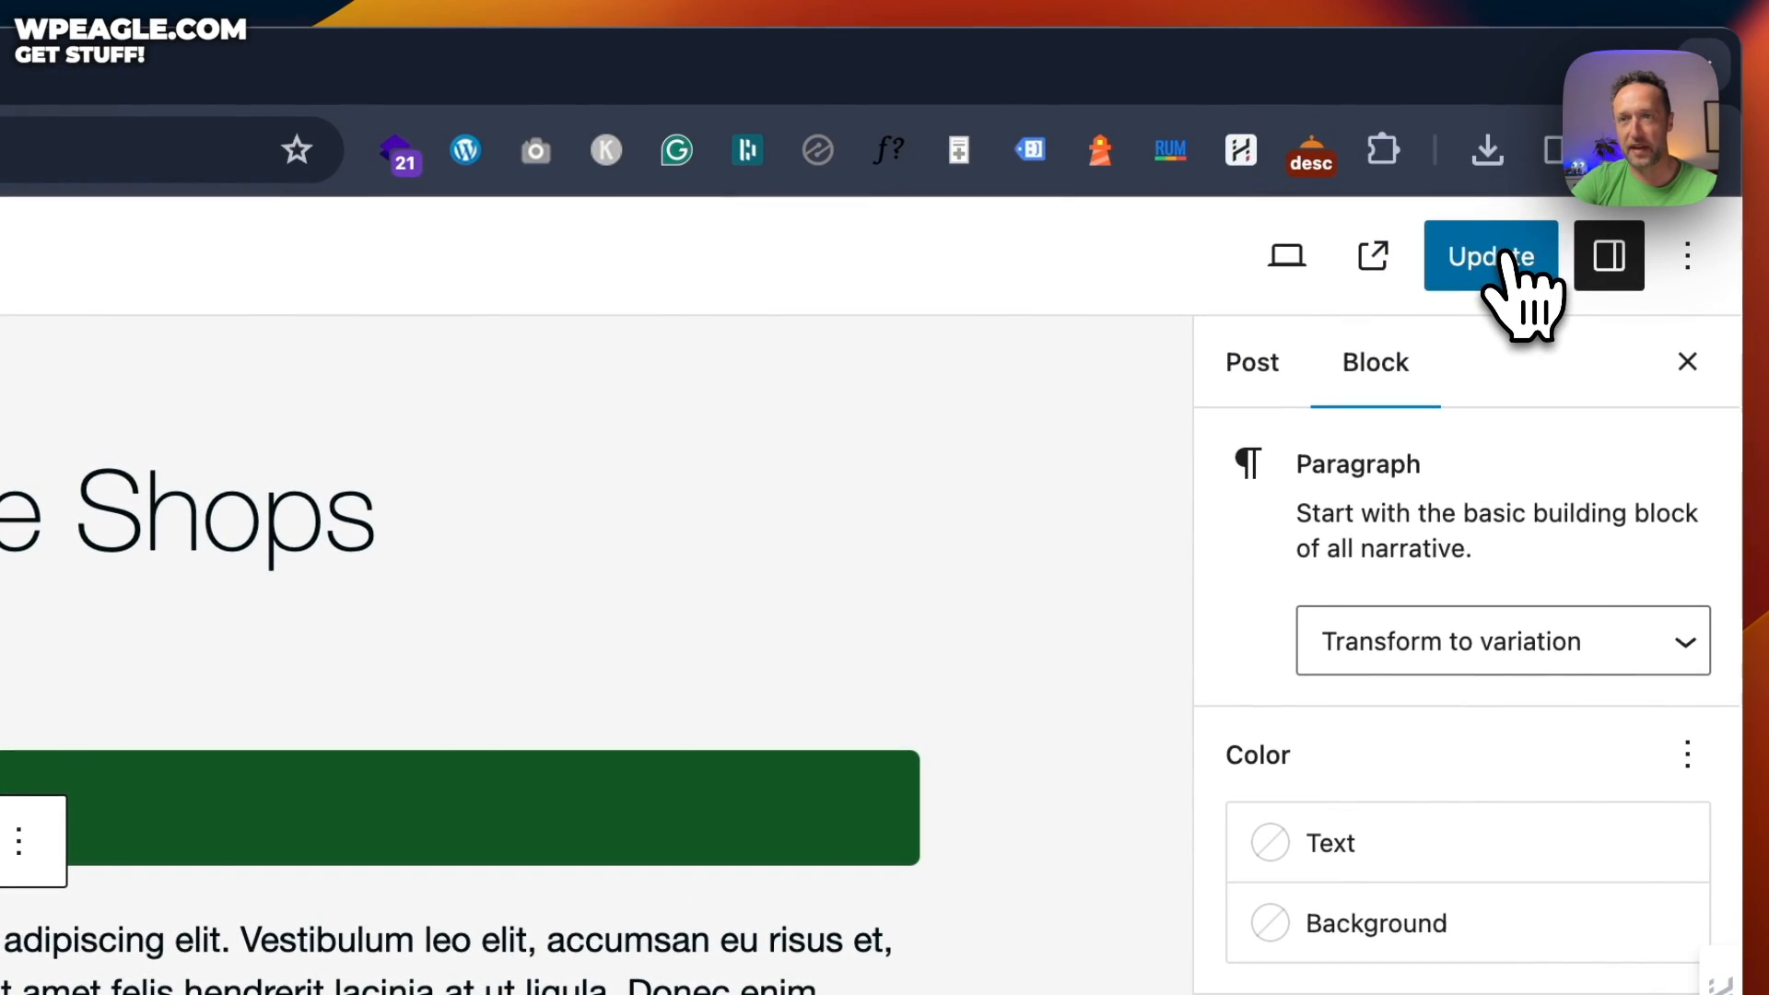
# Update The Best Shoe Shops post and scroll through its live published page
pyautogui.click(1509, 250)
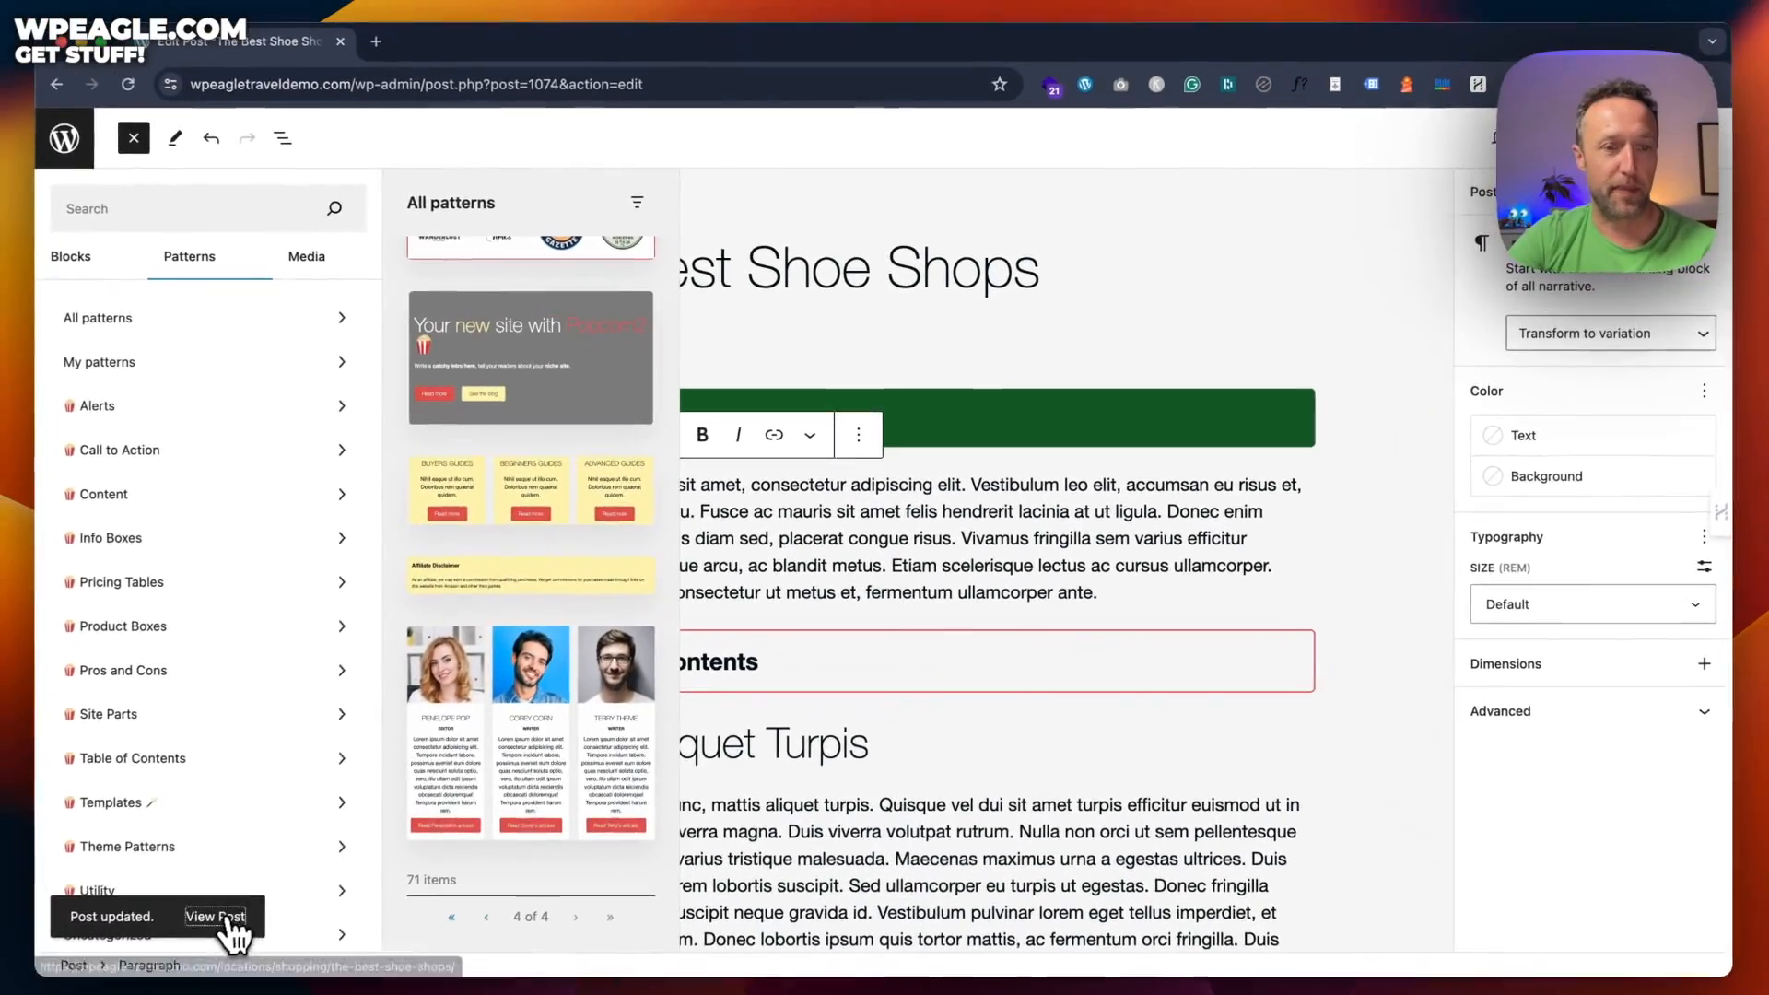
pyautogui.click(232, 916)
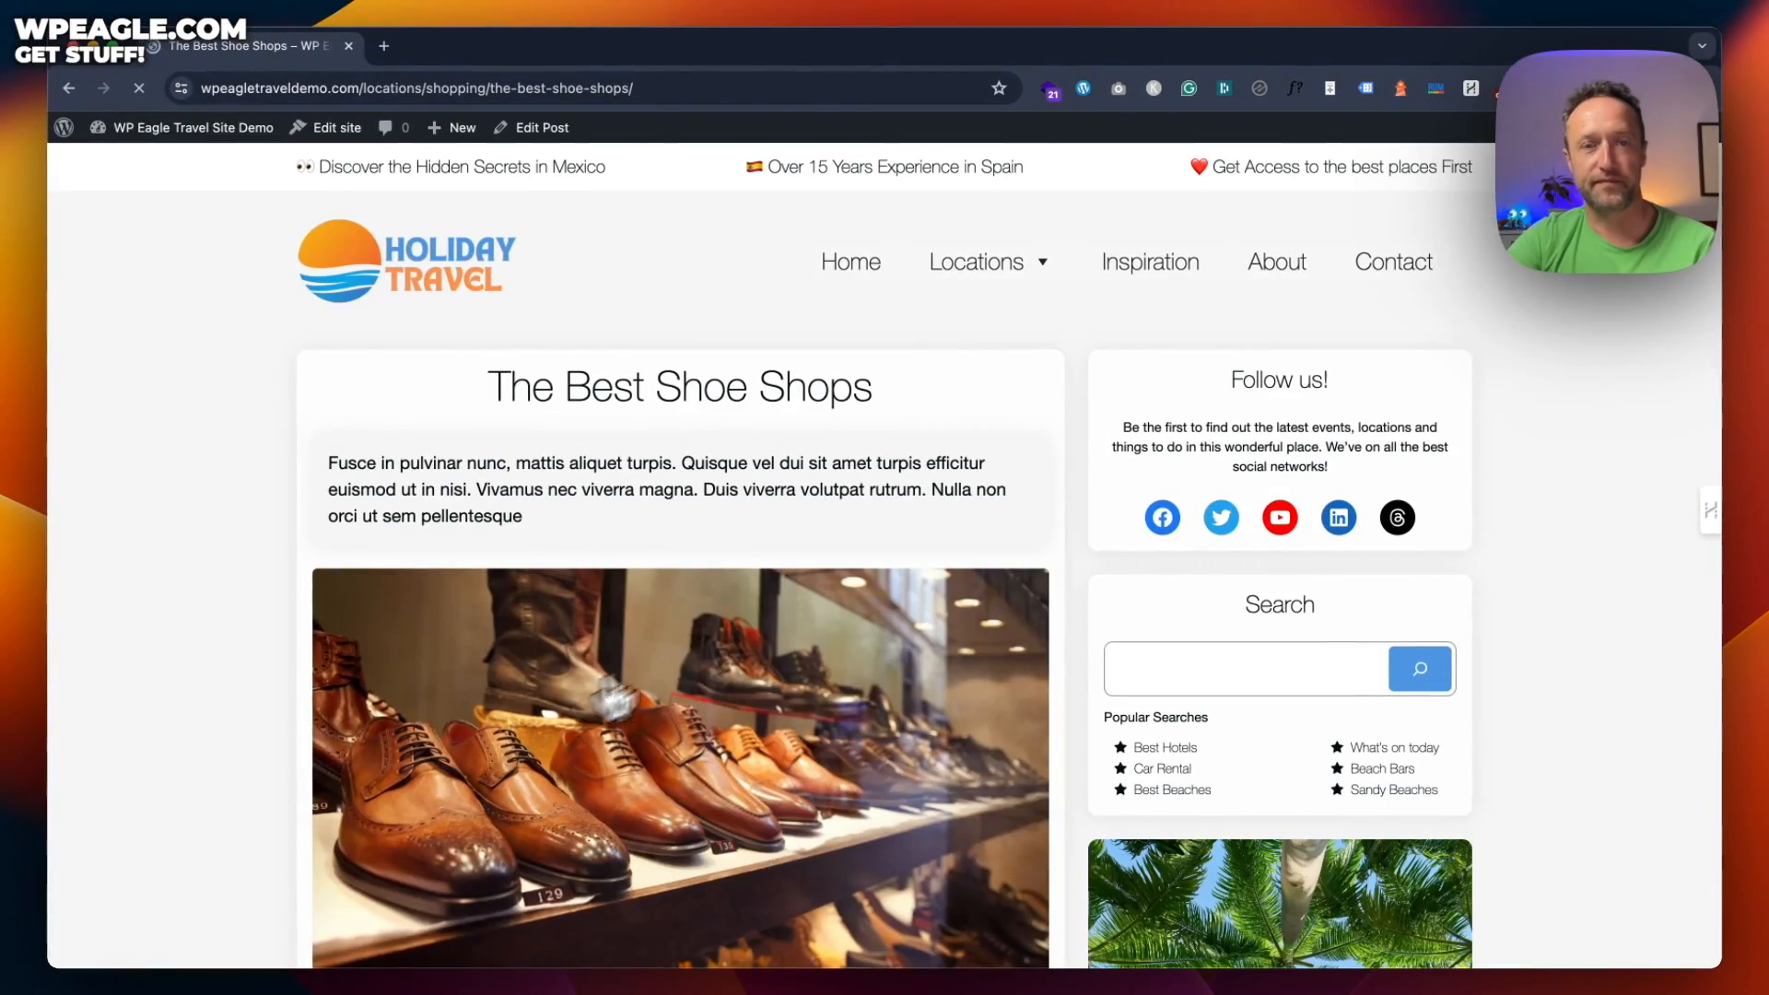
pyautogui.scroll(-9, 854, 488)
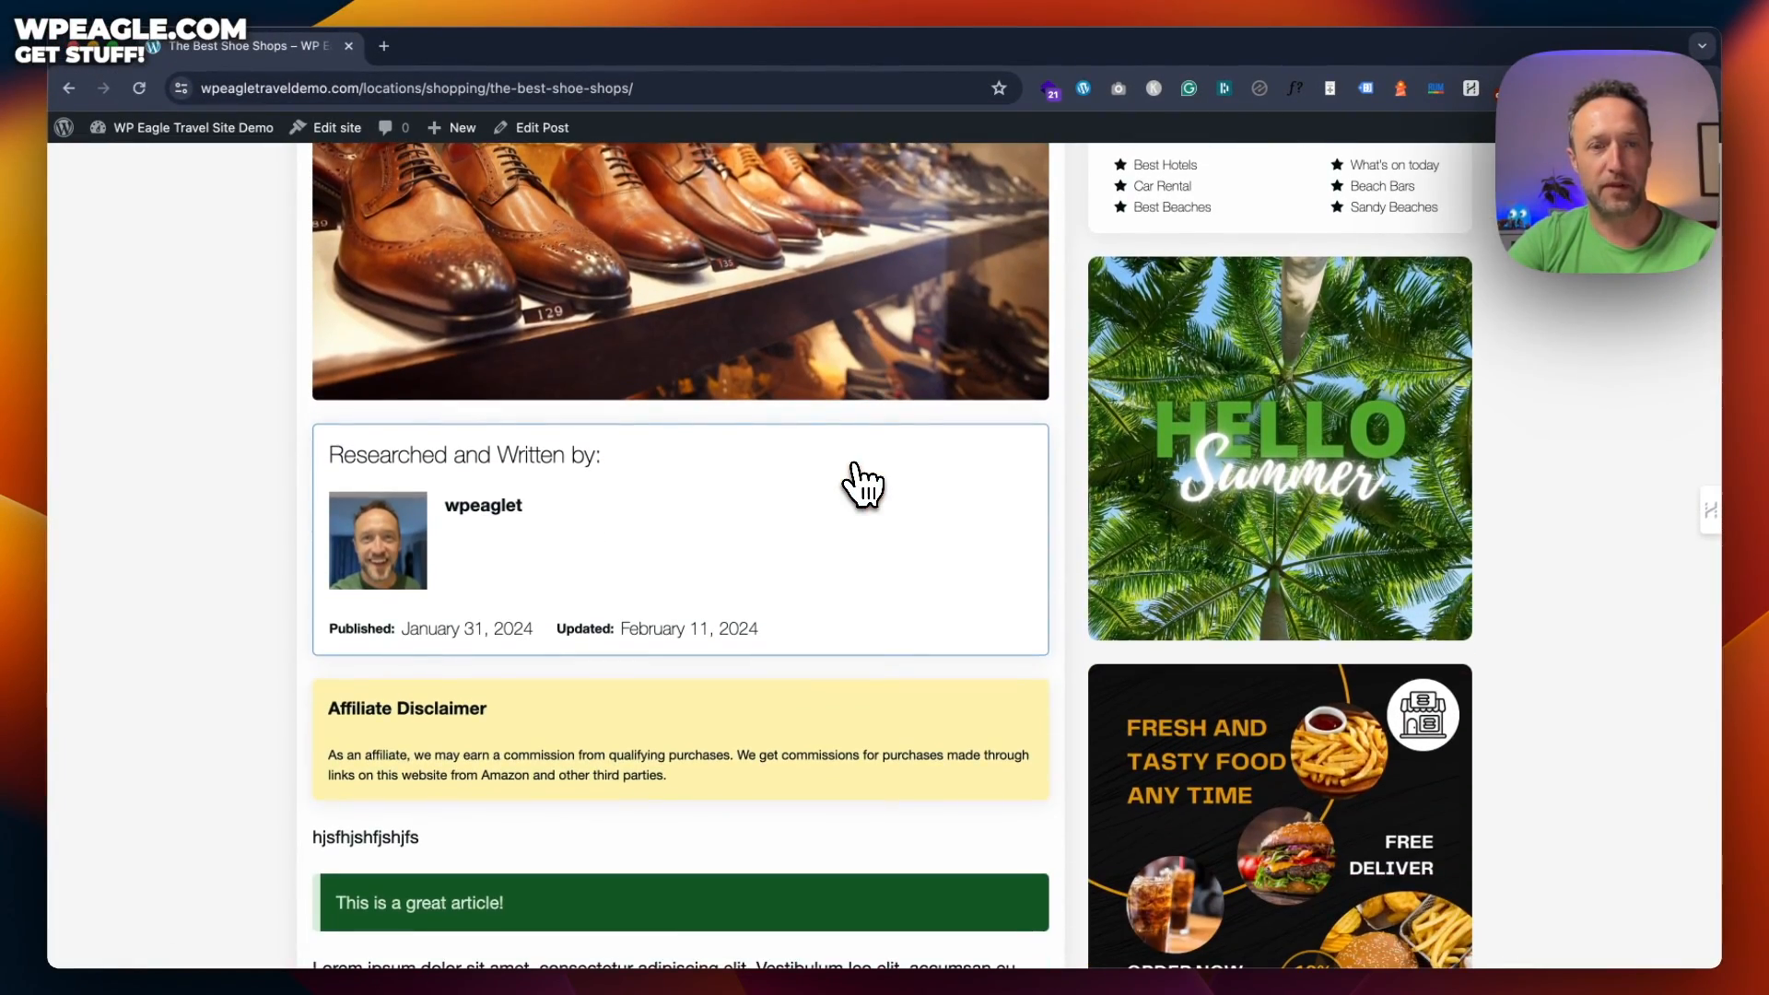
pyautogui.scroll(-6, 863, 485)
pyautogui.scroll(15, 864, 485)
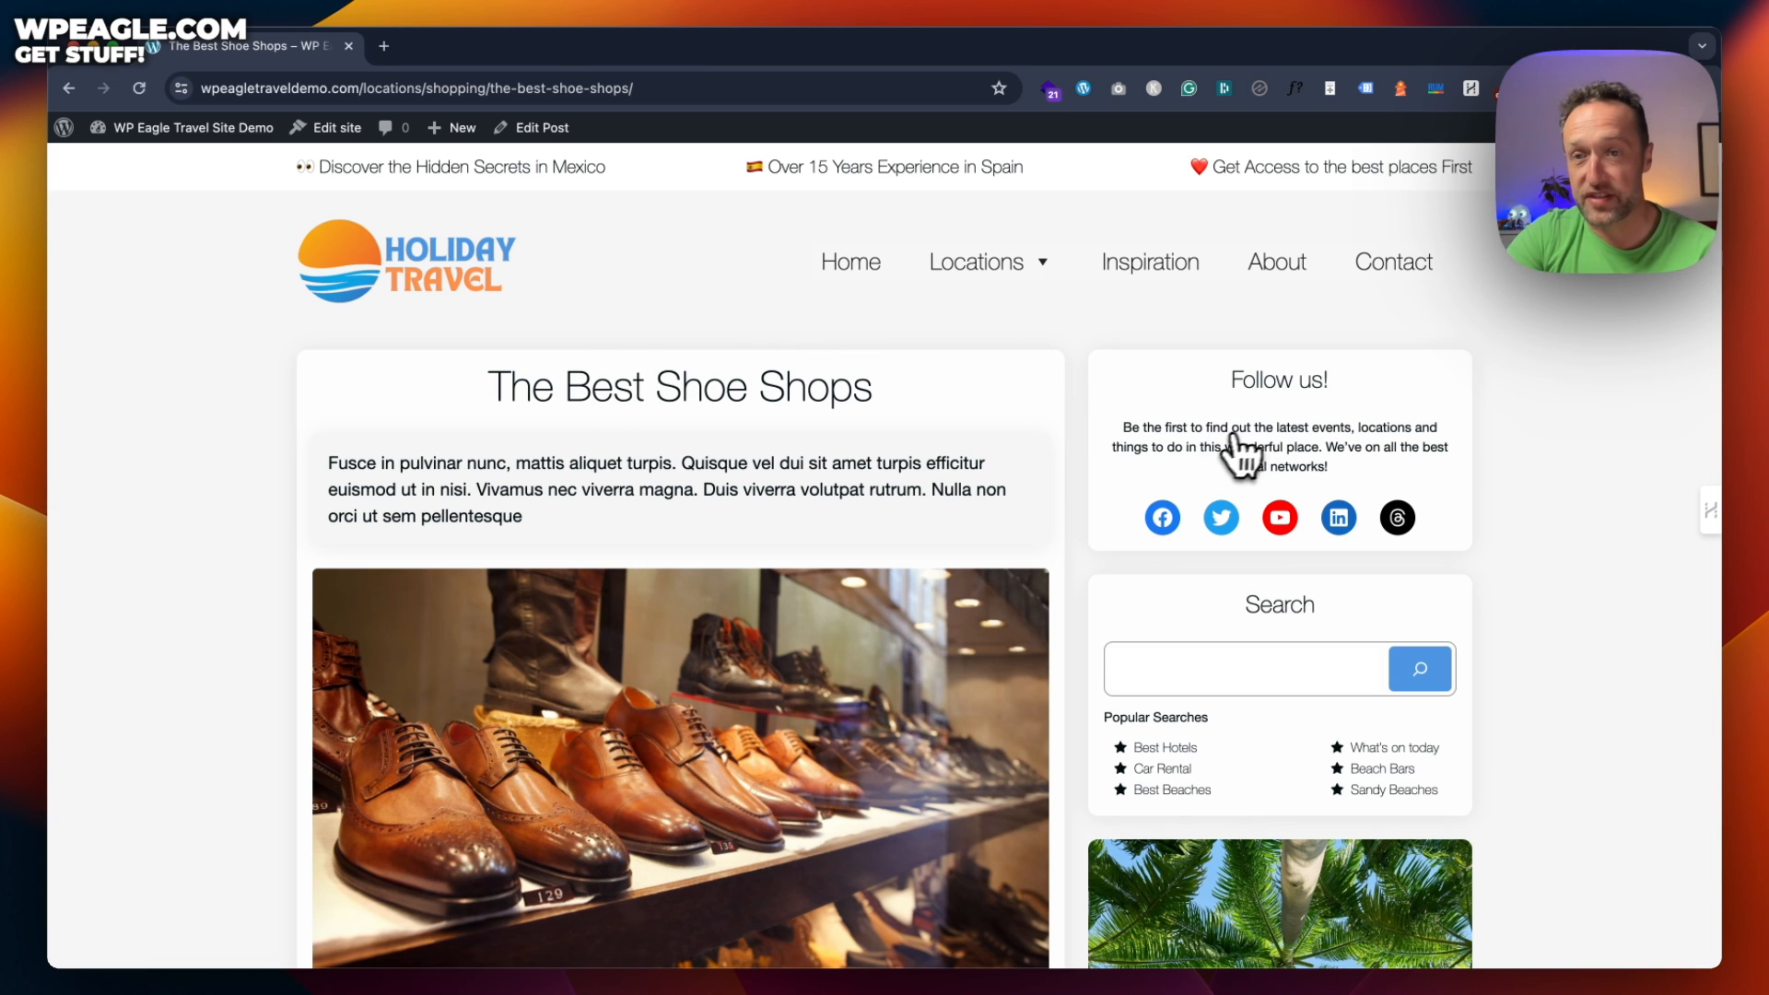
pyautogui.scroll(-8, 1239, 452)
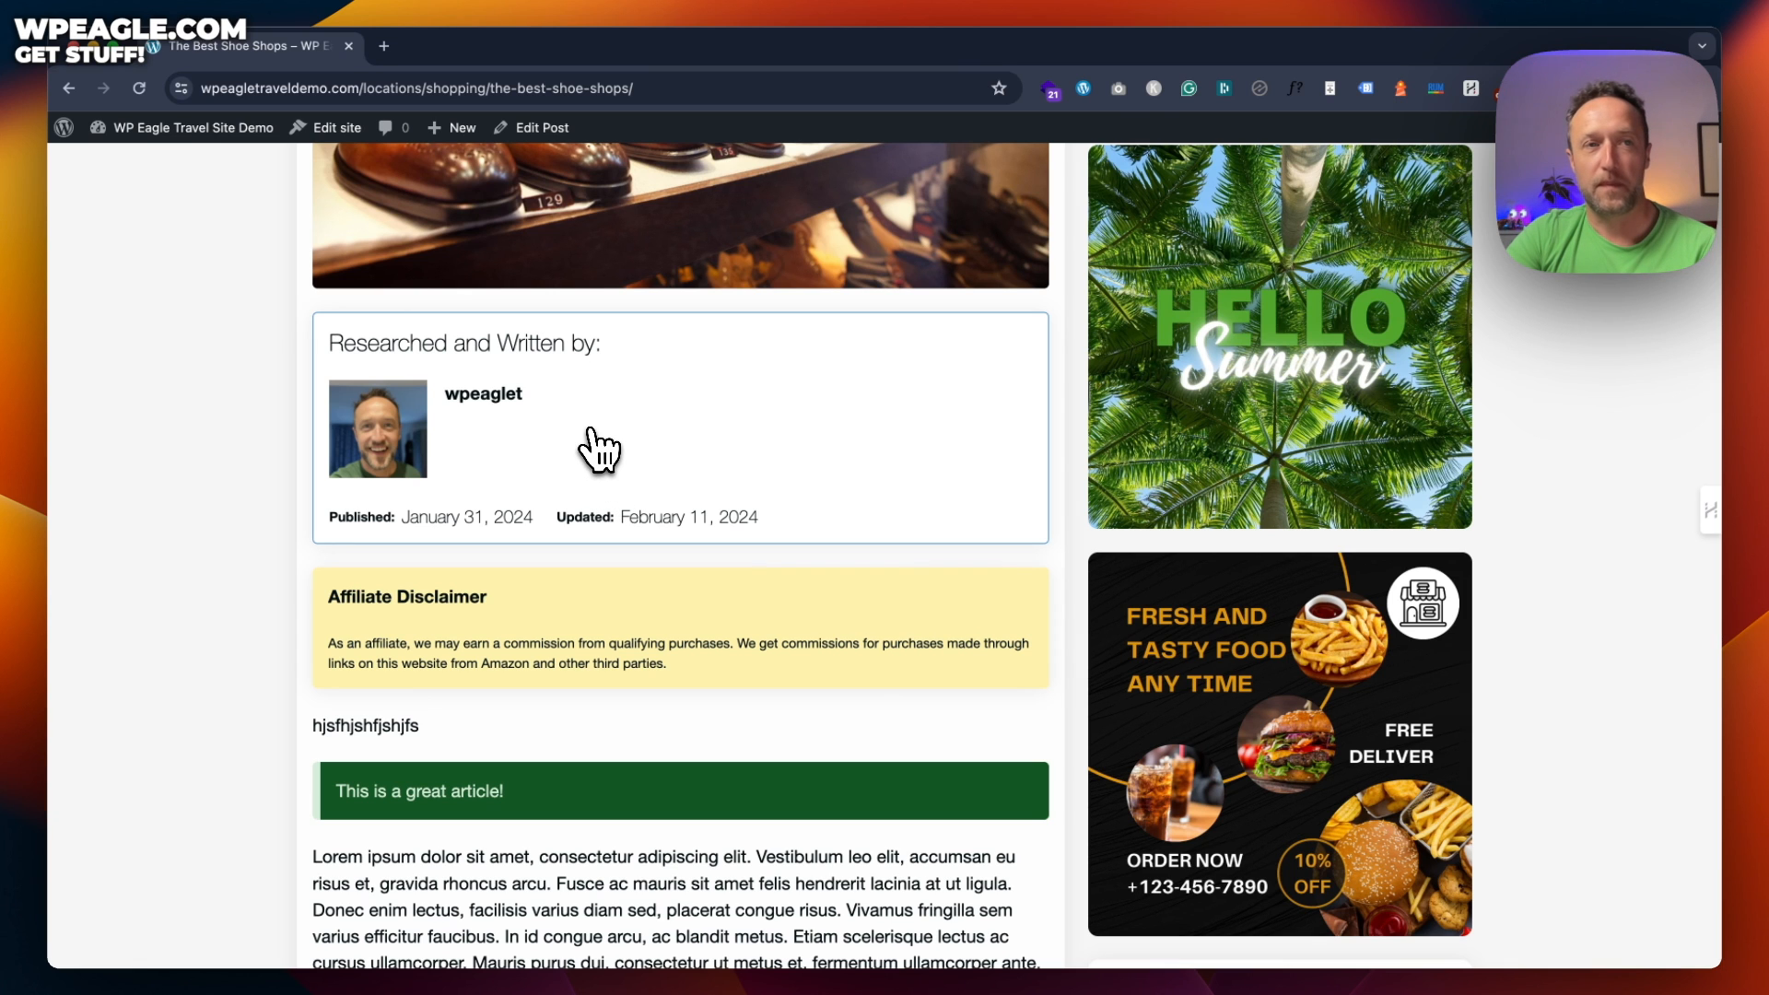
pyautogui.scroll(-6, 627, 465)
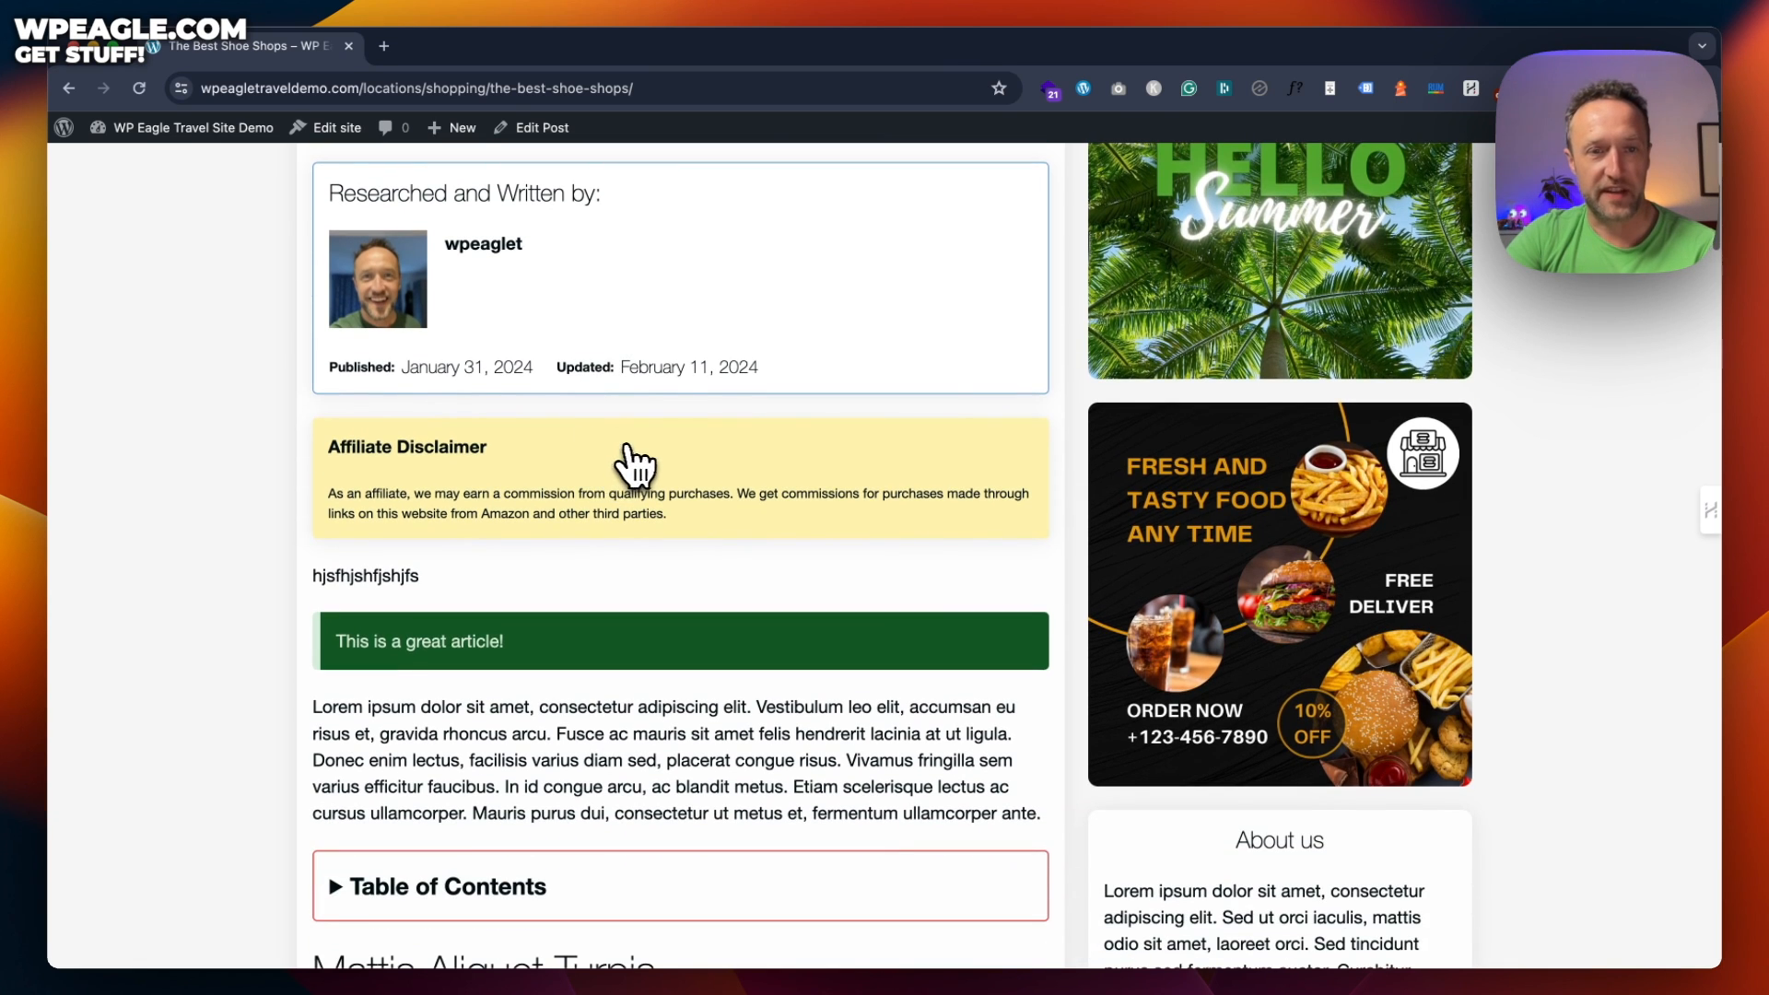
pyautogui.scroll(-10, 627, 466)
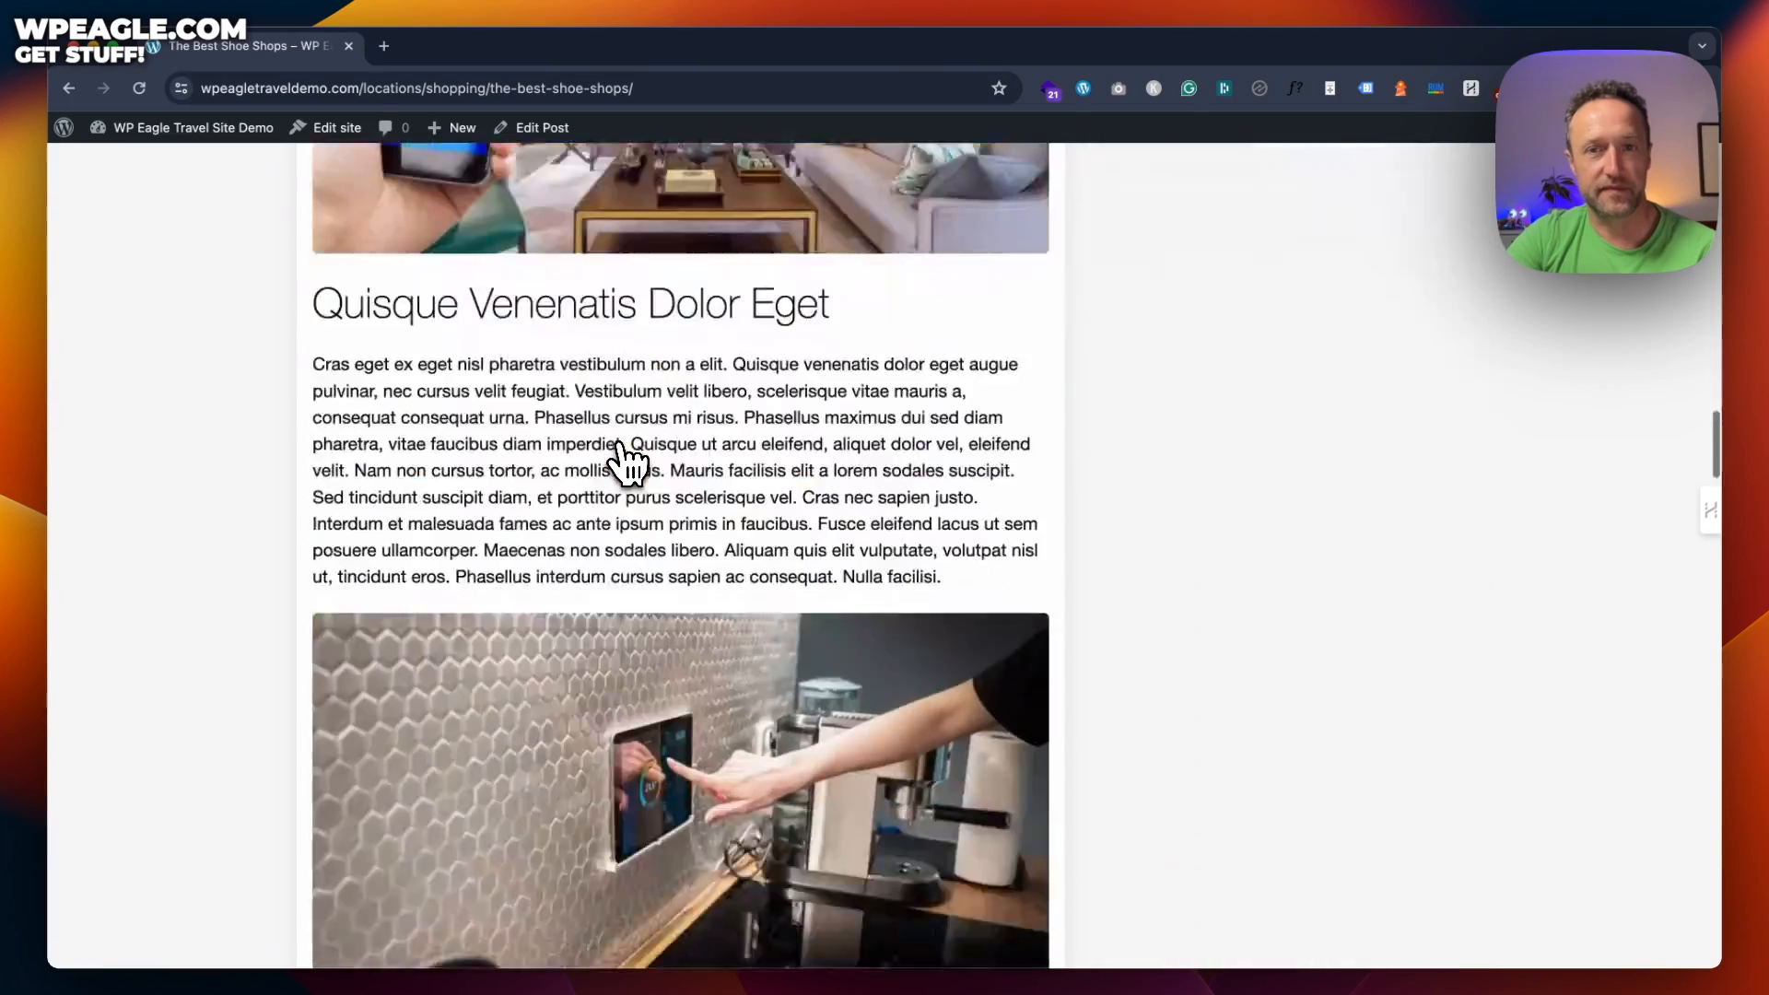
pyautogui.scroll(20, 626, 465)
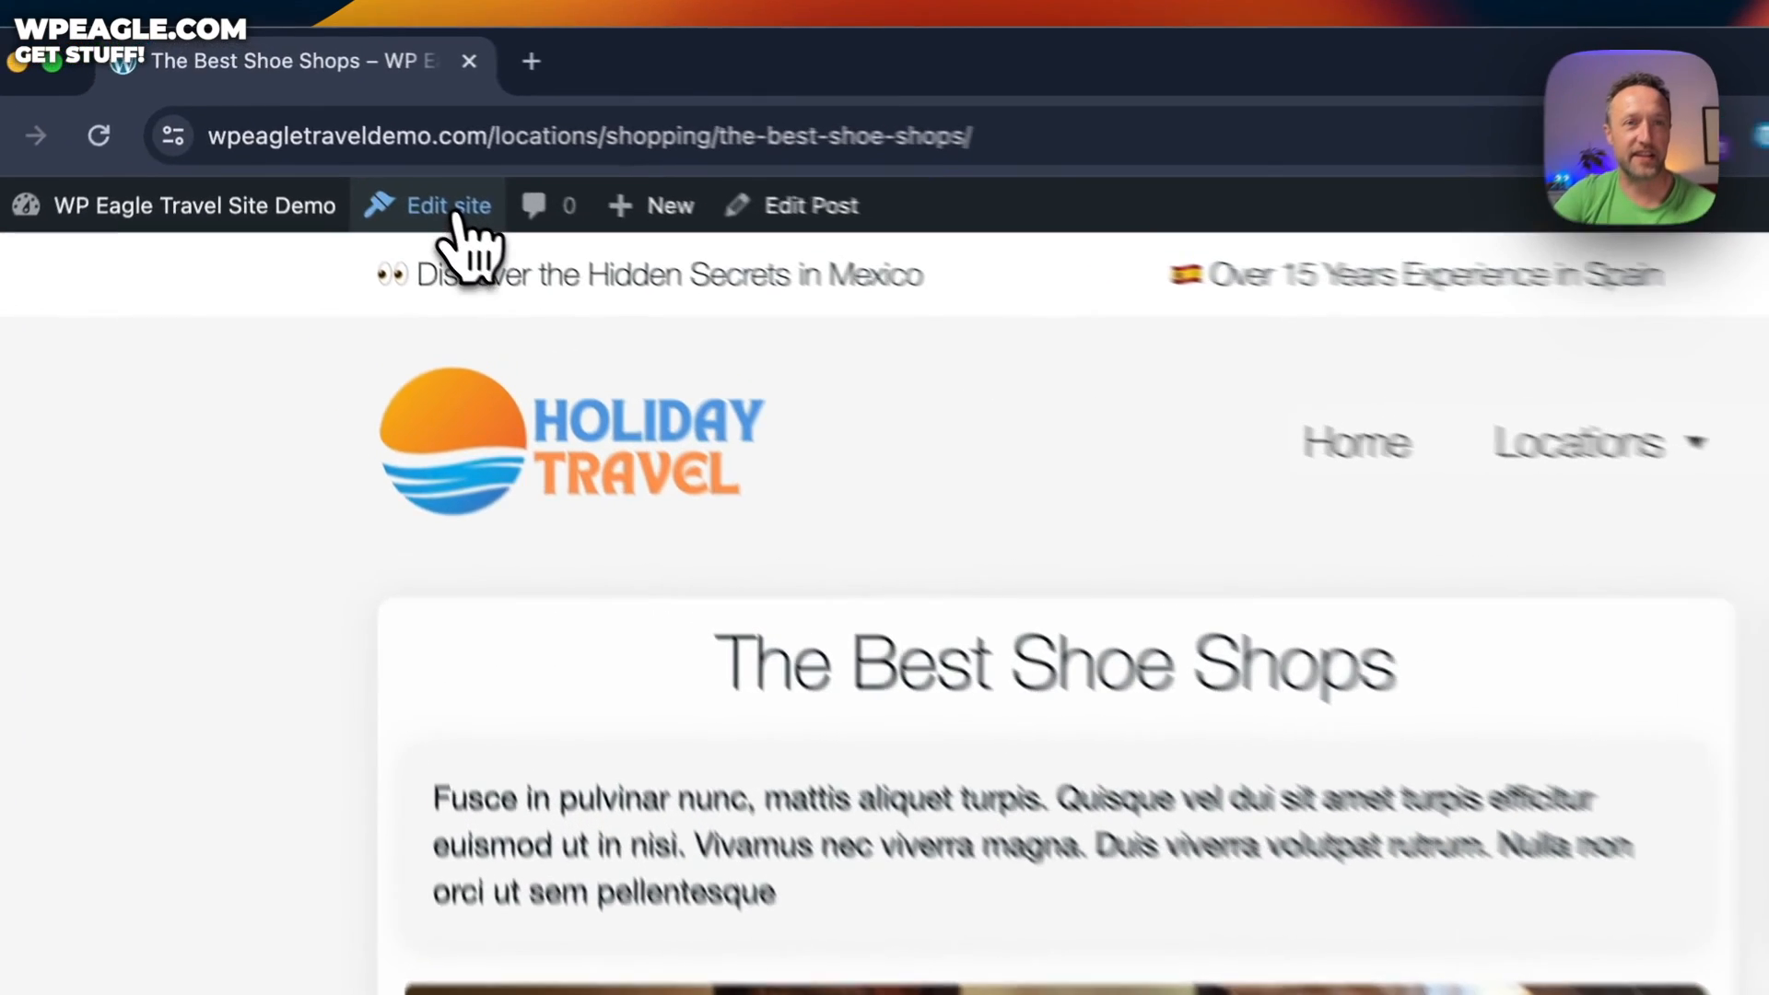
# Open the Single Posts template canvas in the Site Editor
pyautogui.click(333, 127)
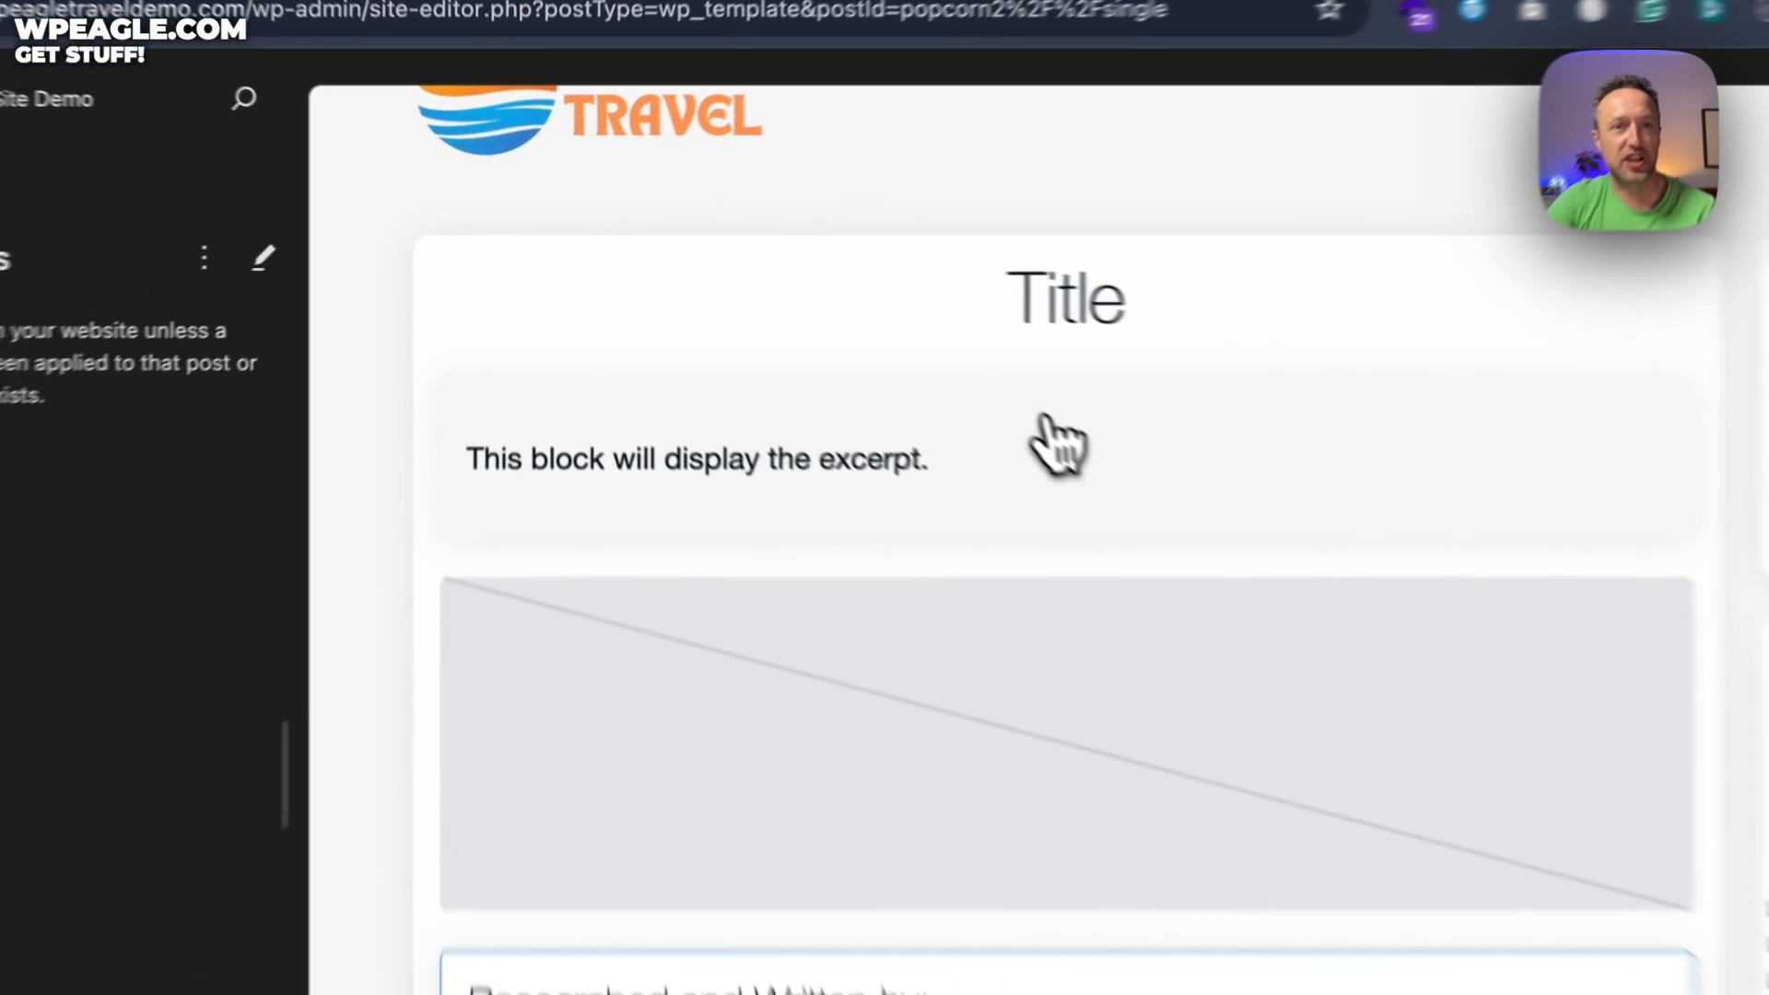
pyautogui.click(831, 369)
pyautogui.click(801, 332)
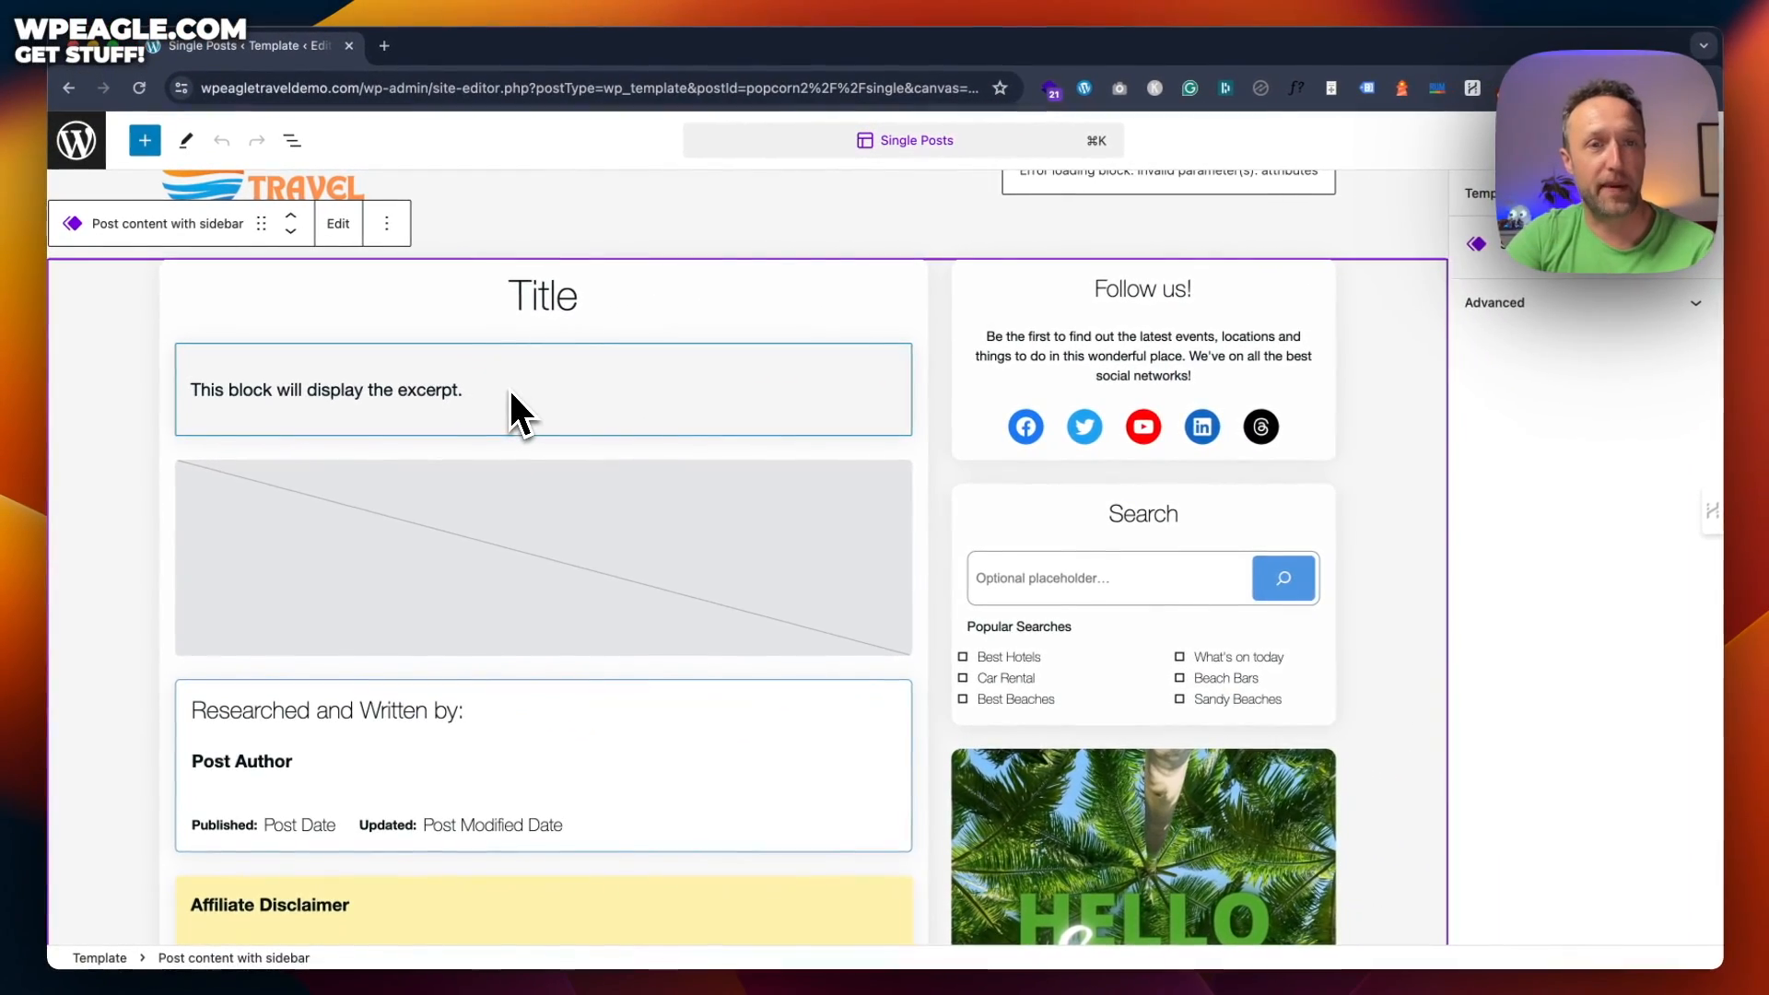
pyautogui.scroll(-1, 615, 376)
pyautogui.scroll(-2, 614, 371)
# Select the 'Researched and Written by:' heading and the Post Author block
pyautogui.click(419, 498)
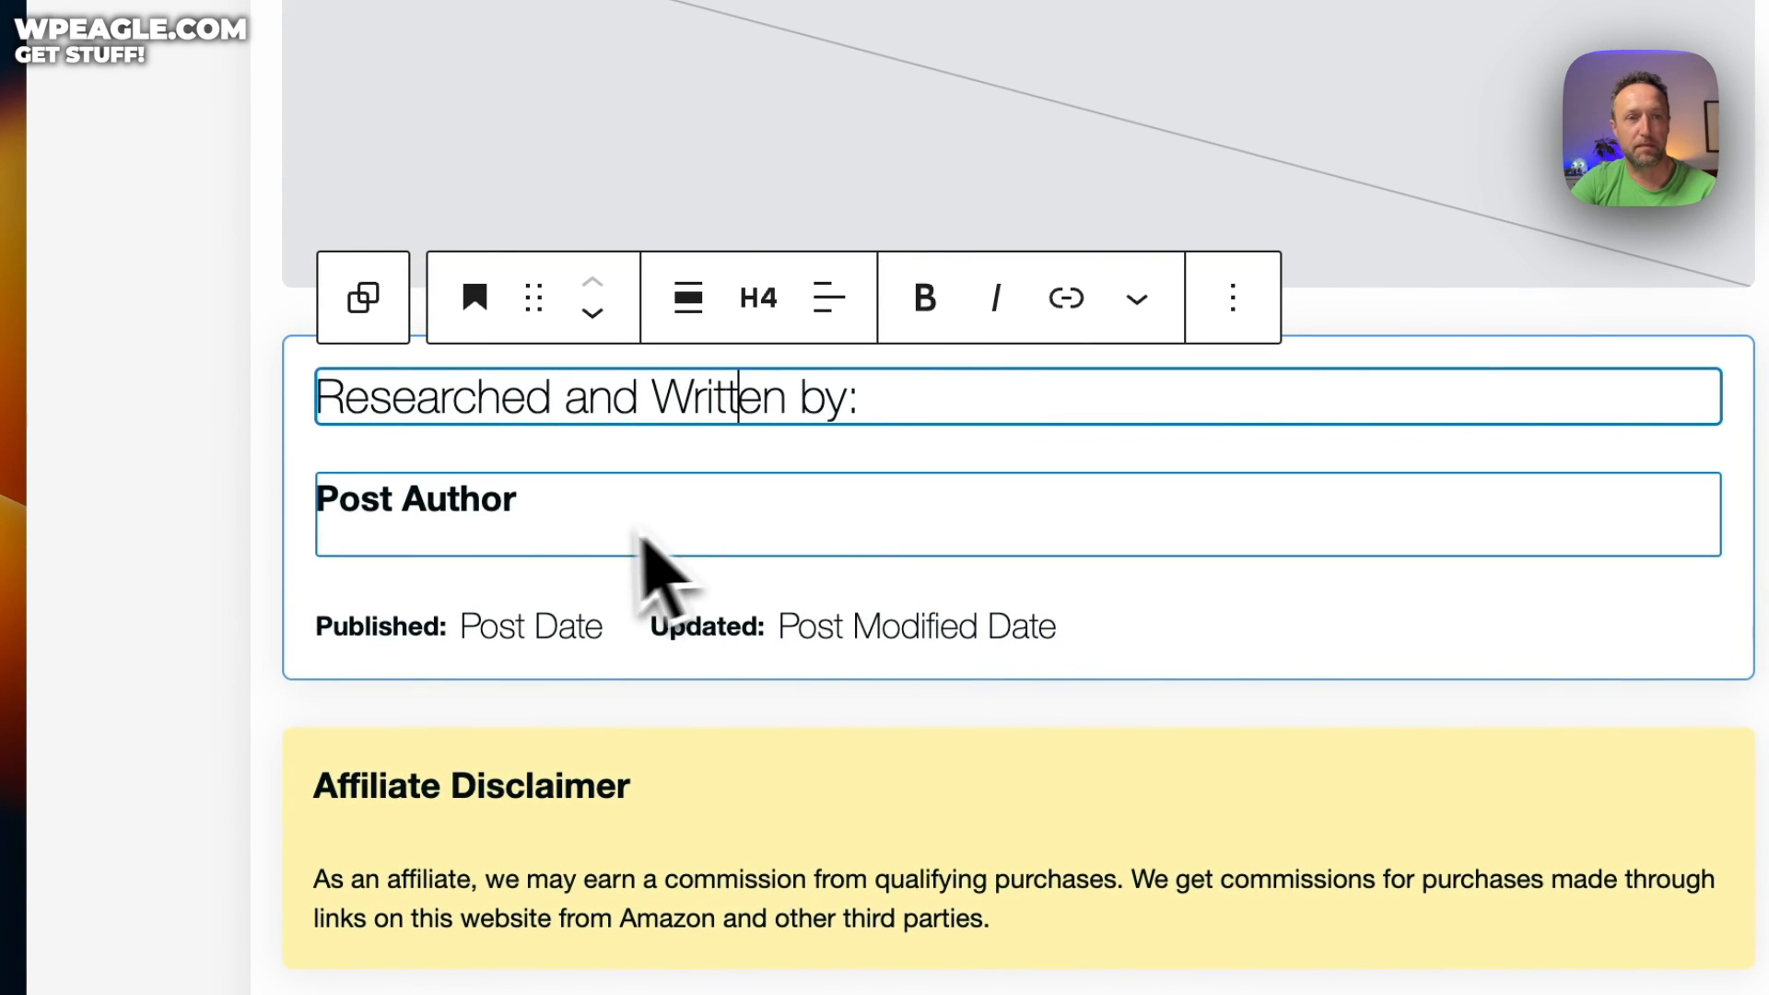
pyautogui.click(515, 517)
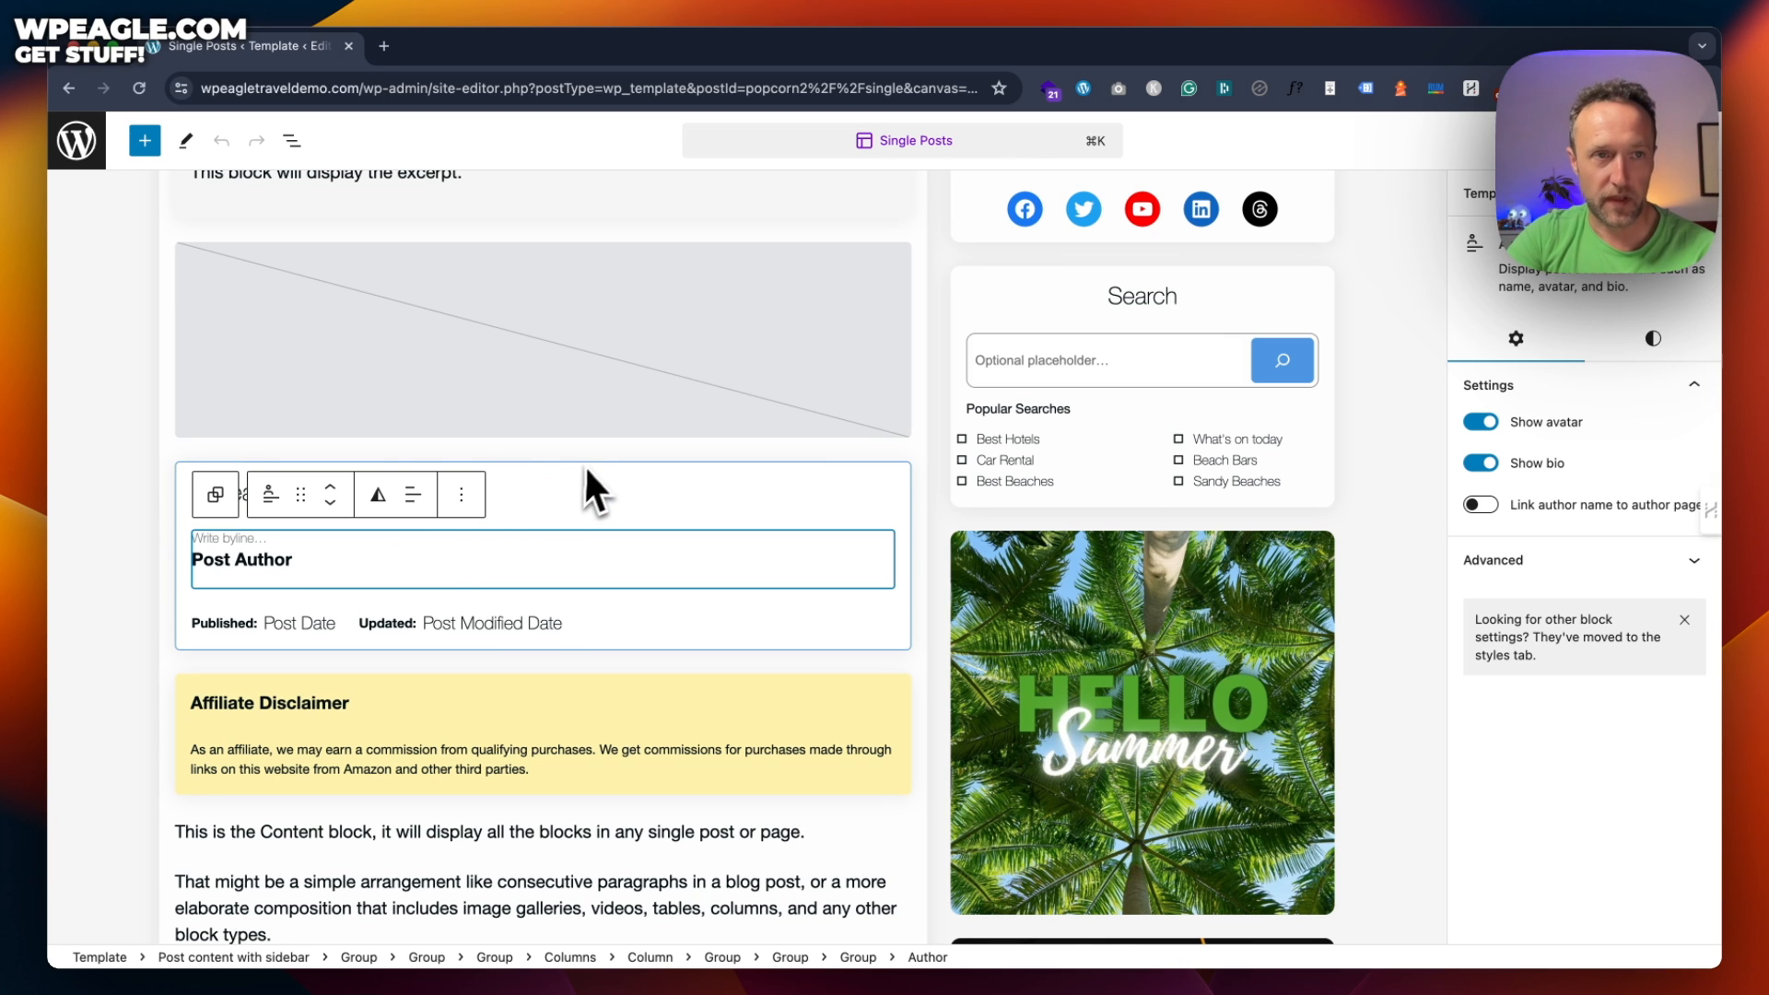
pyautogui.moveTo(593, 455)
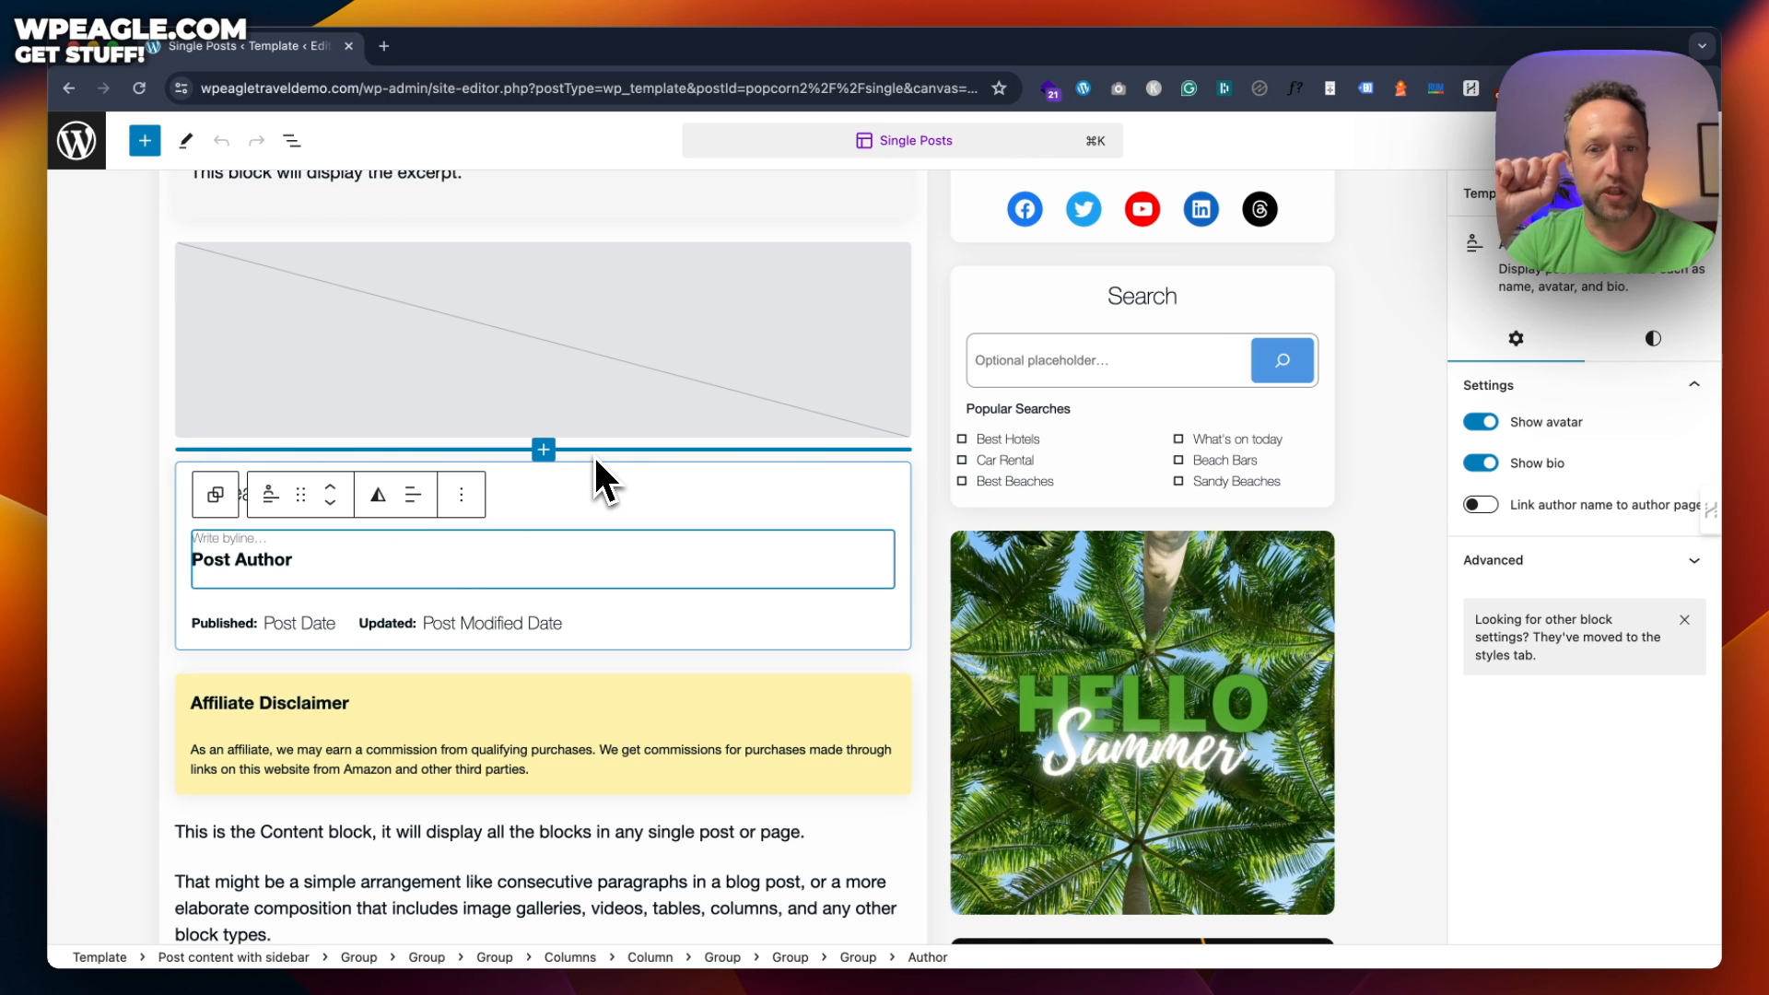
pyautogui.scroll(-1, 903, 382)
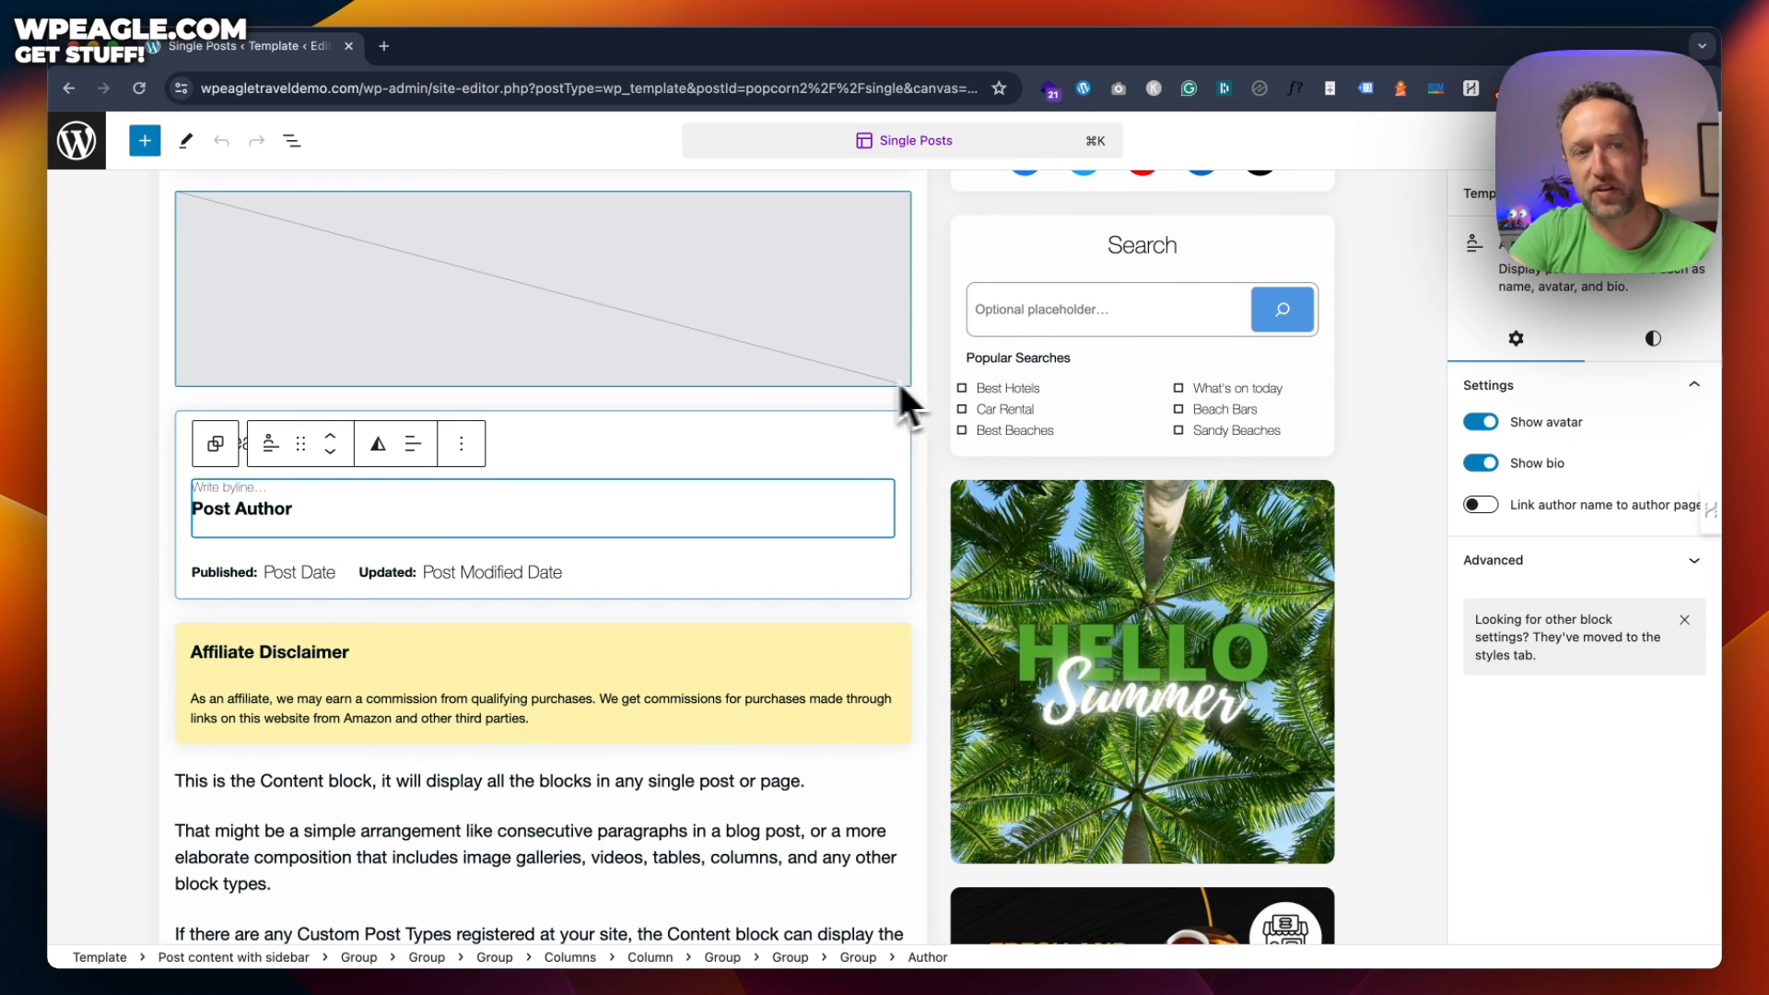
pyautogui.scroll(-3, 829, 384)
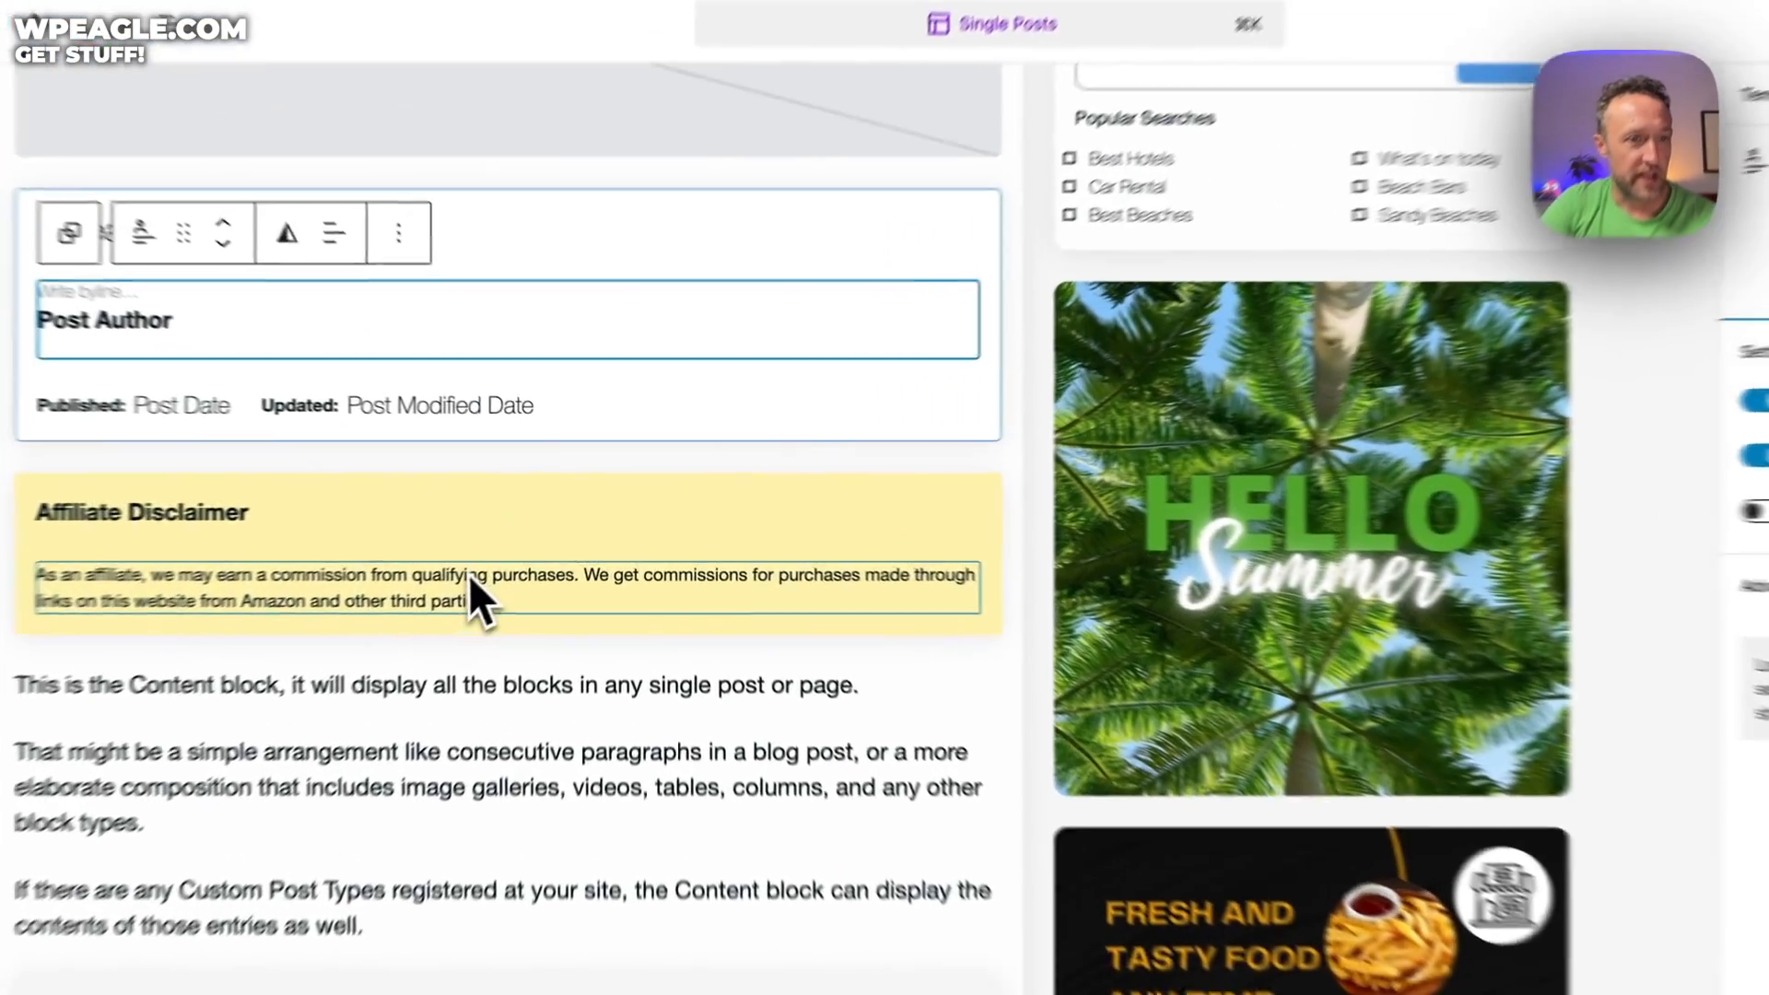
# Give the Affiliate Disclaimer group the light green Success Background (#D4EDDA)
pyautogui.click(468, 573)
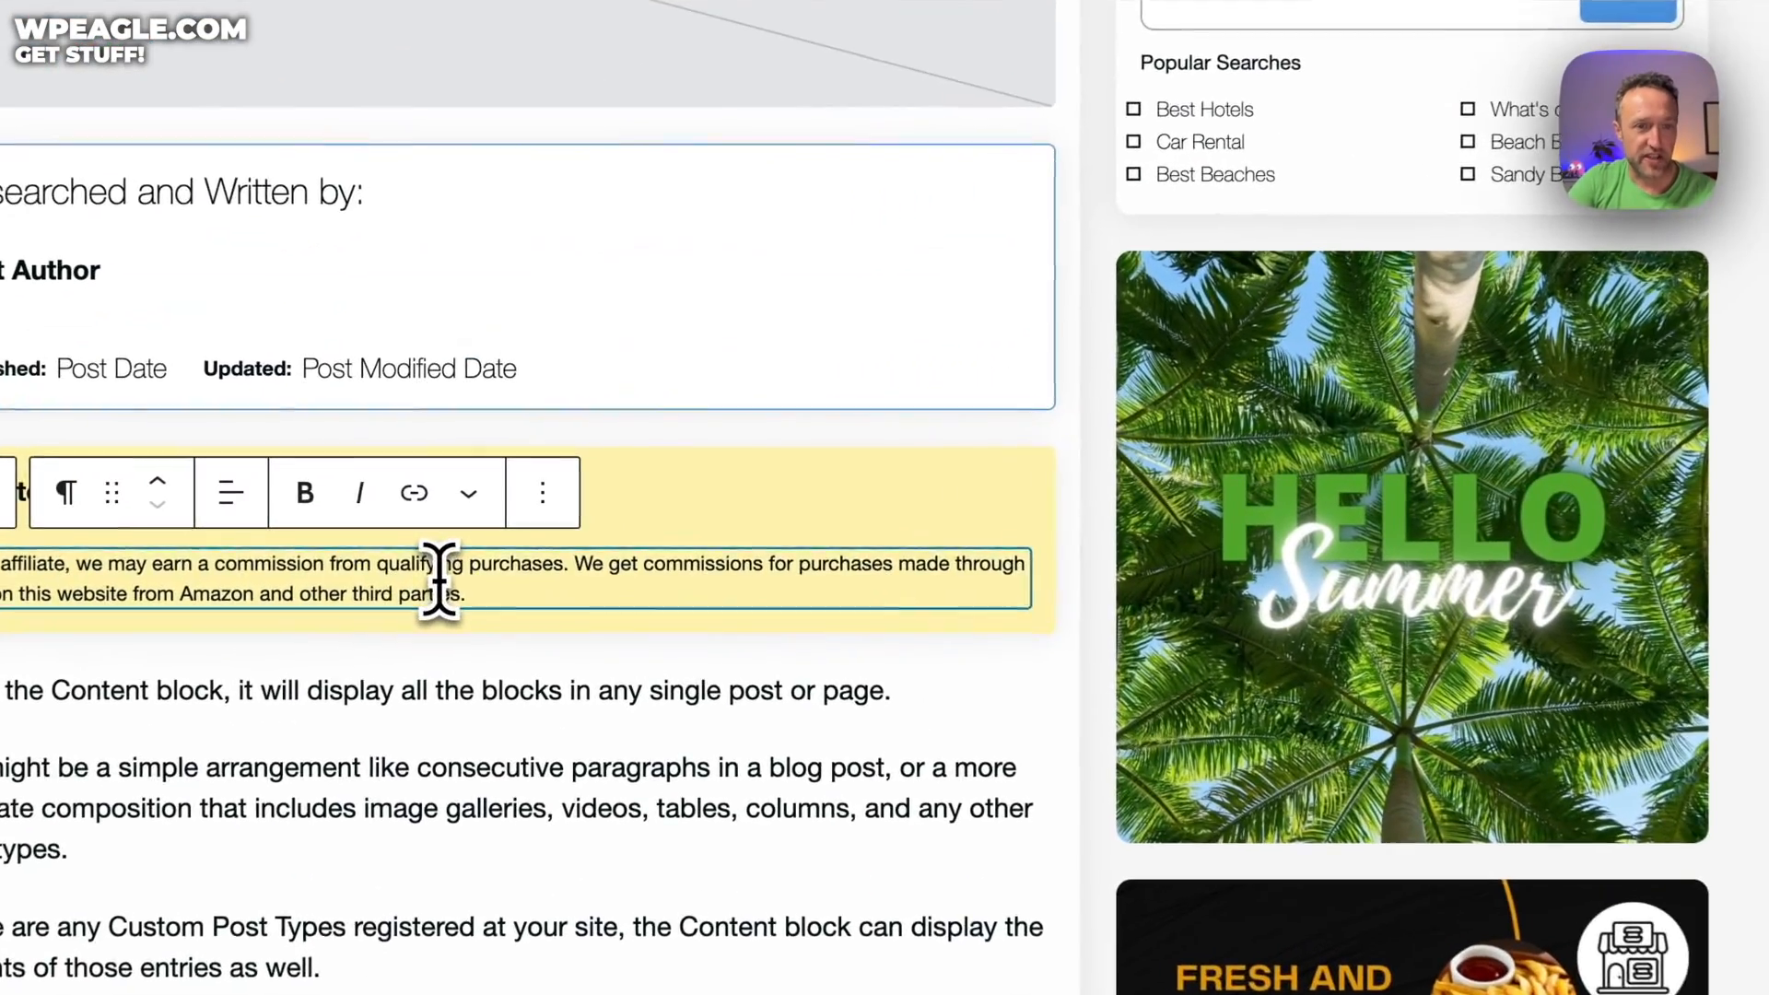
pyautogui.click(669, 509)
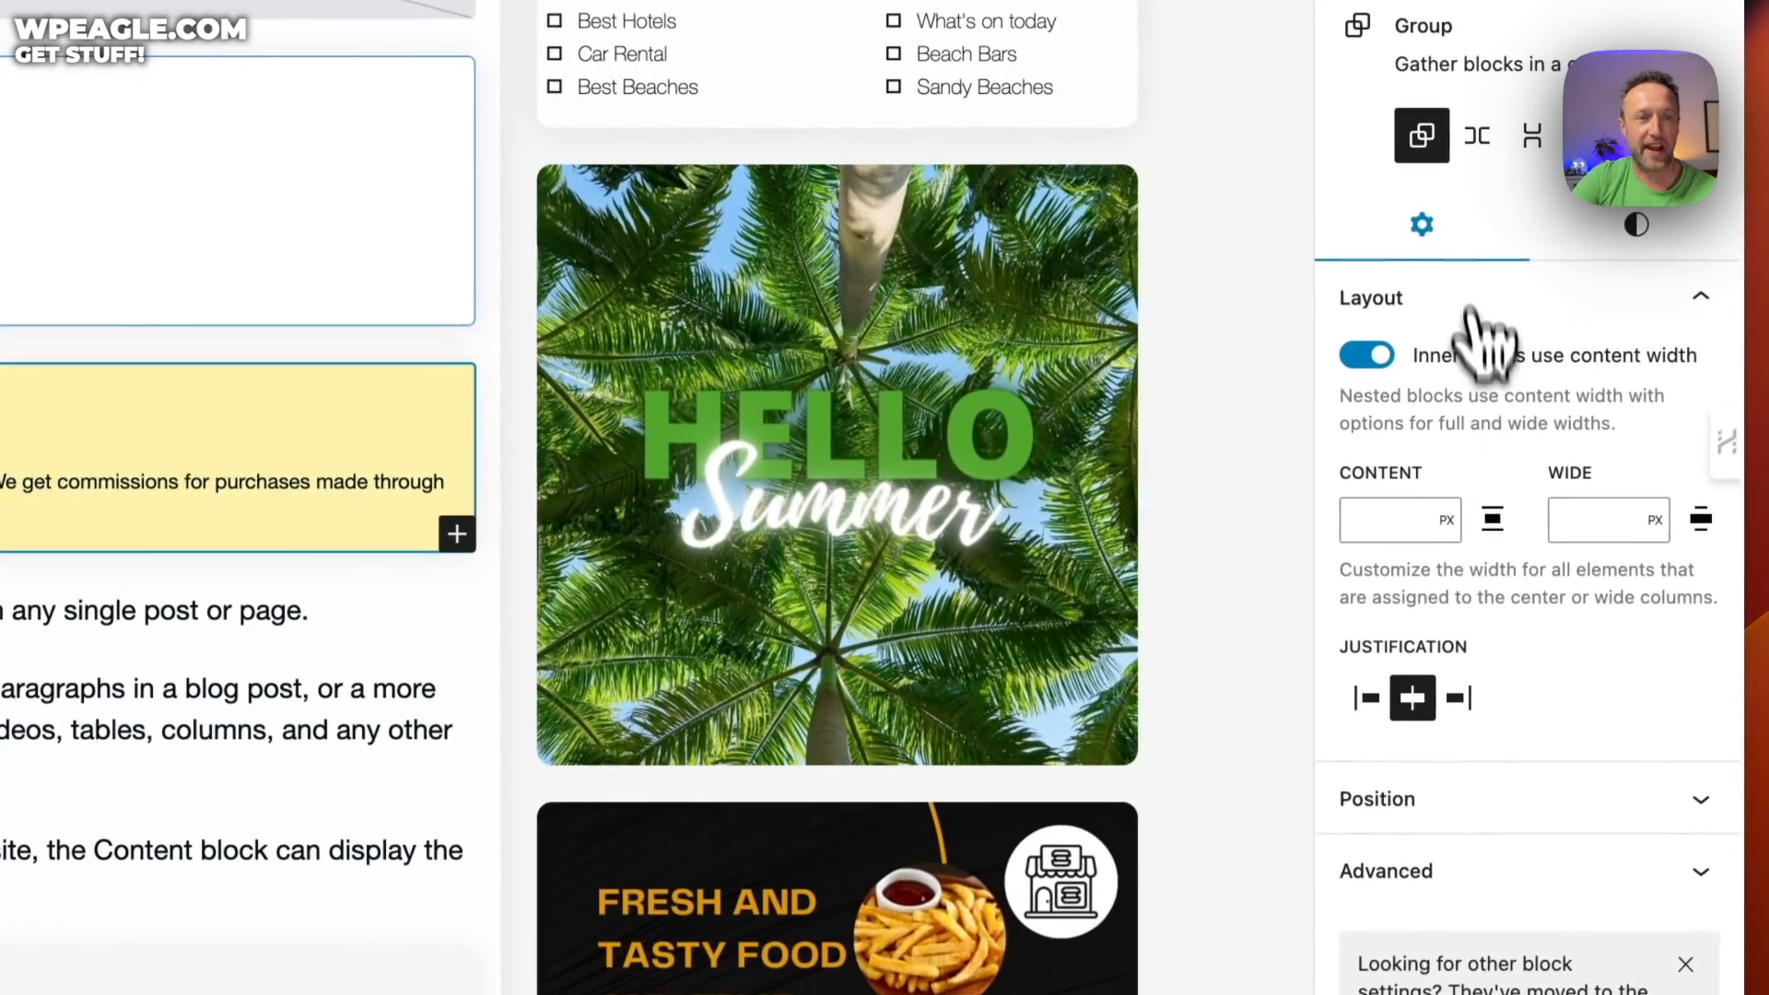
pyautogui.click(1633, 225)
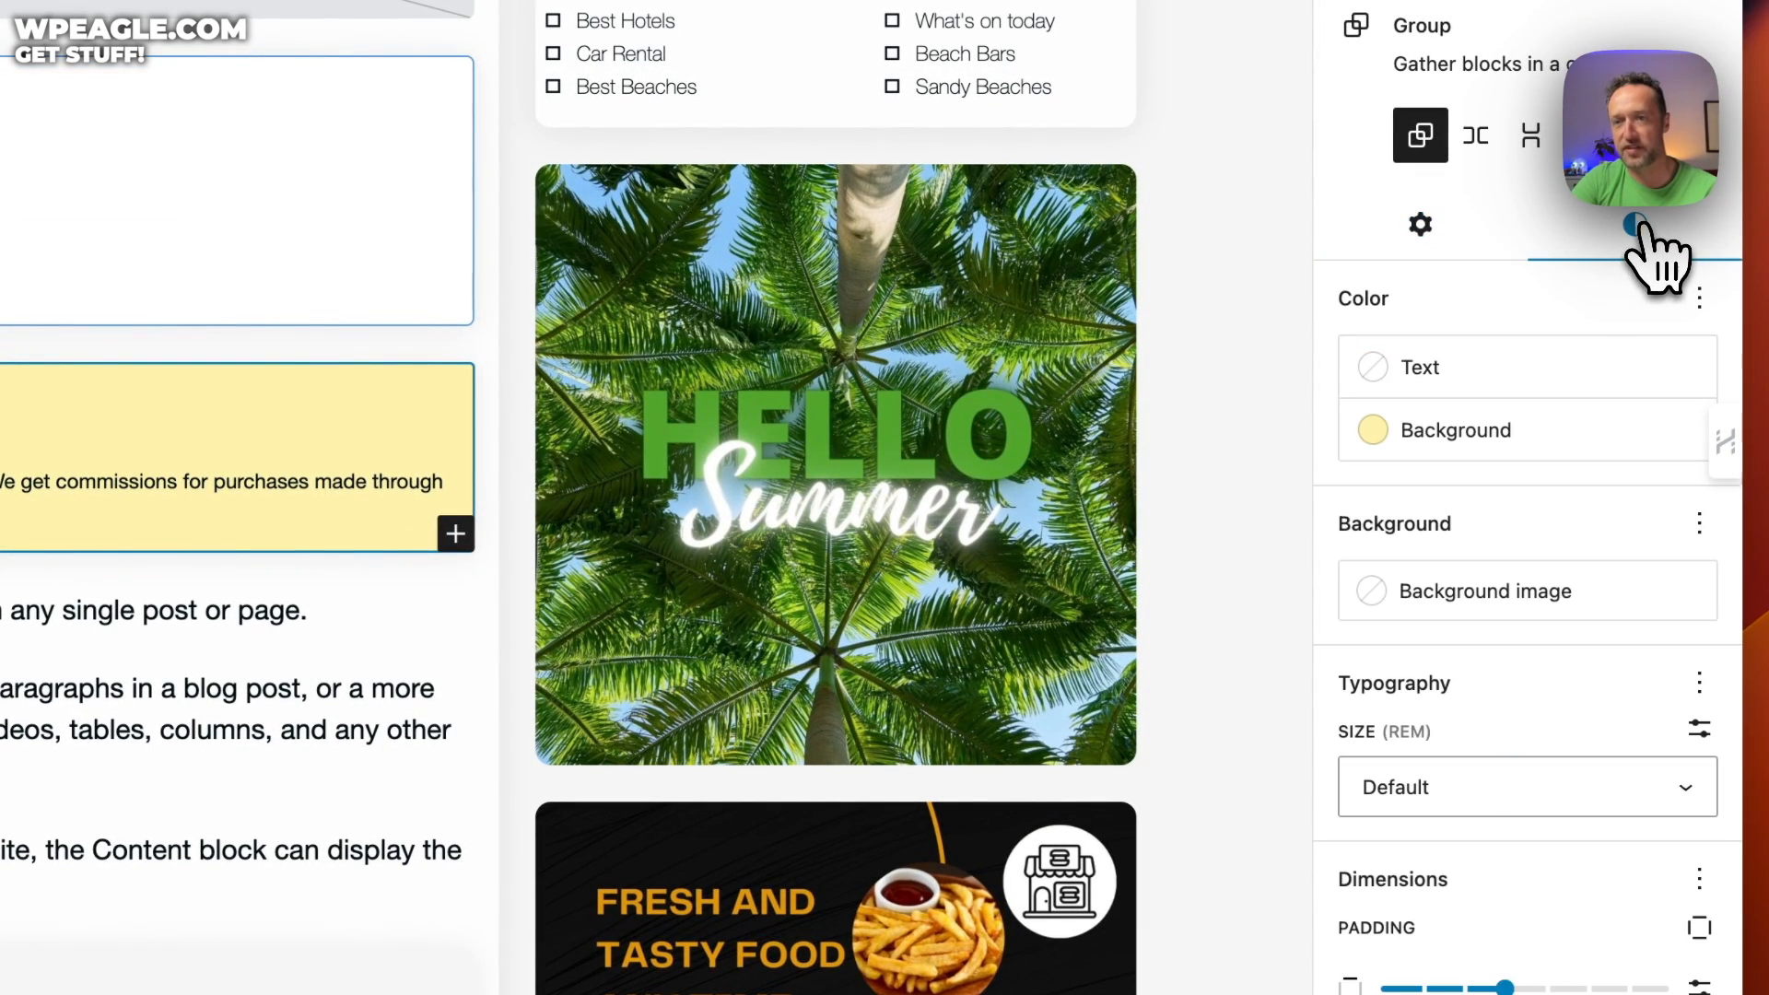
pyautogui.click(1465, 433)
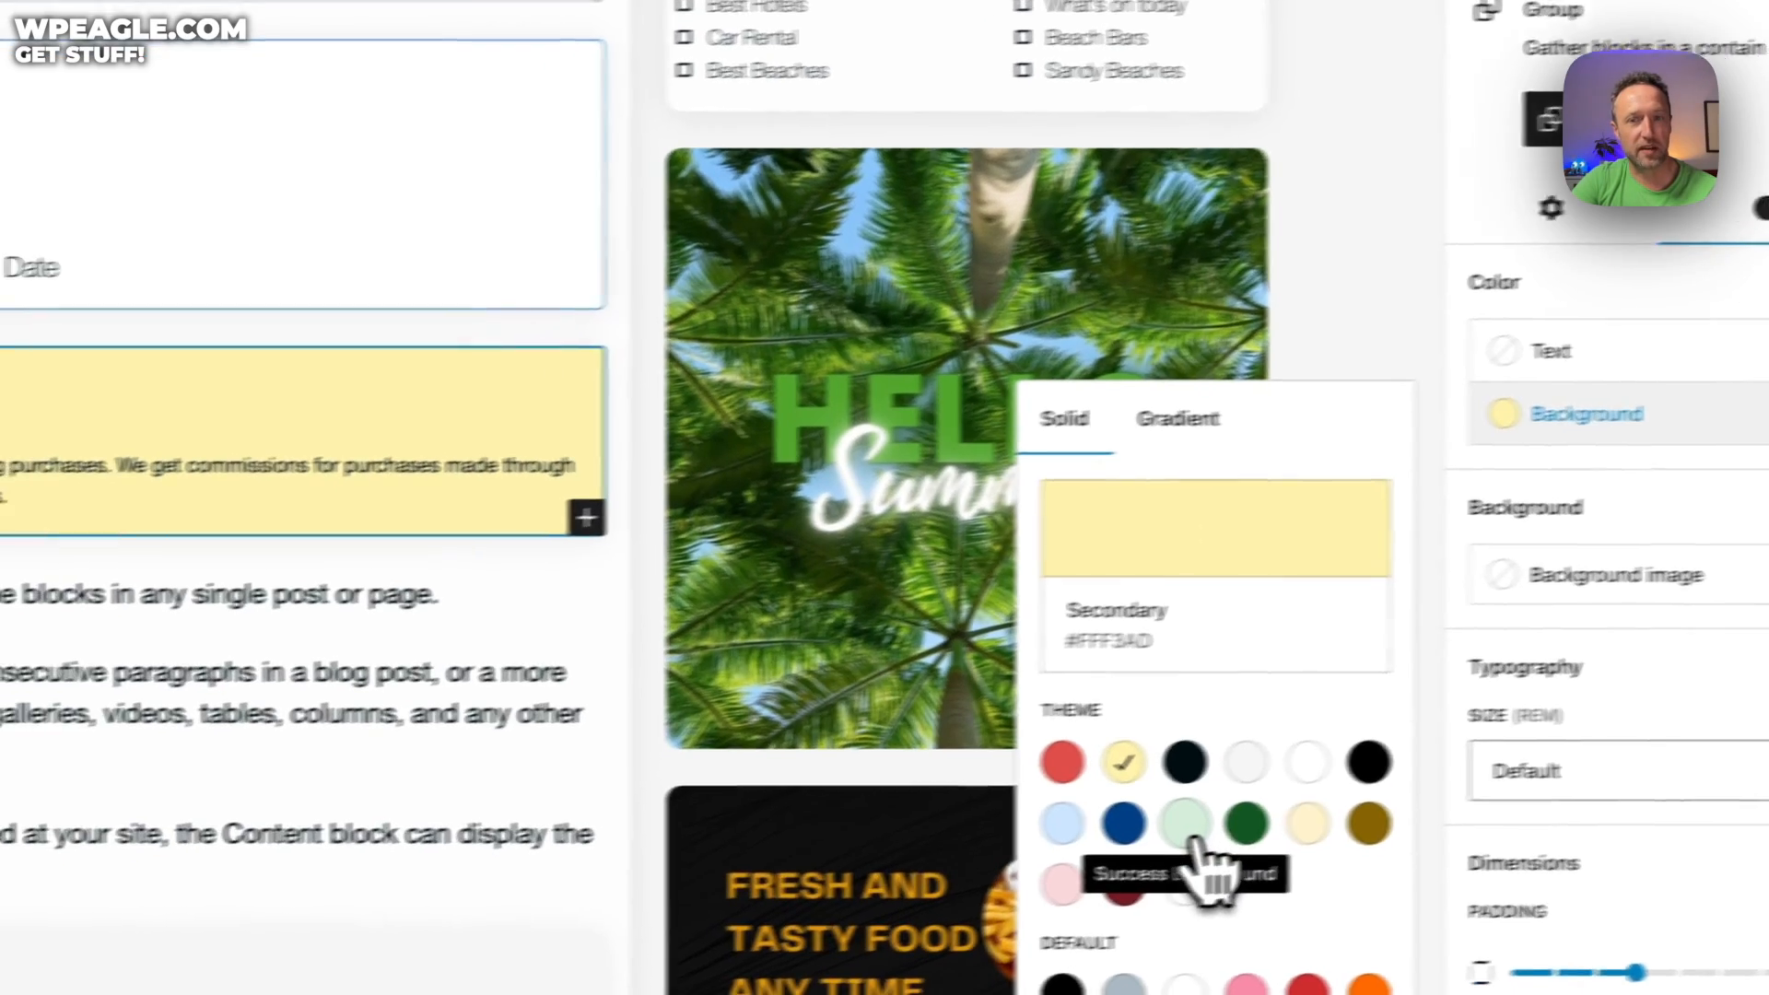
pyautogui.click(1053, 840)
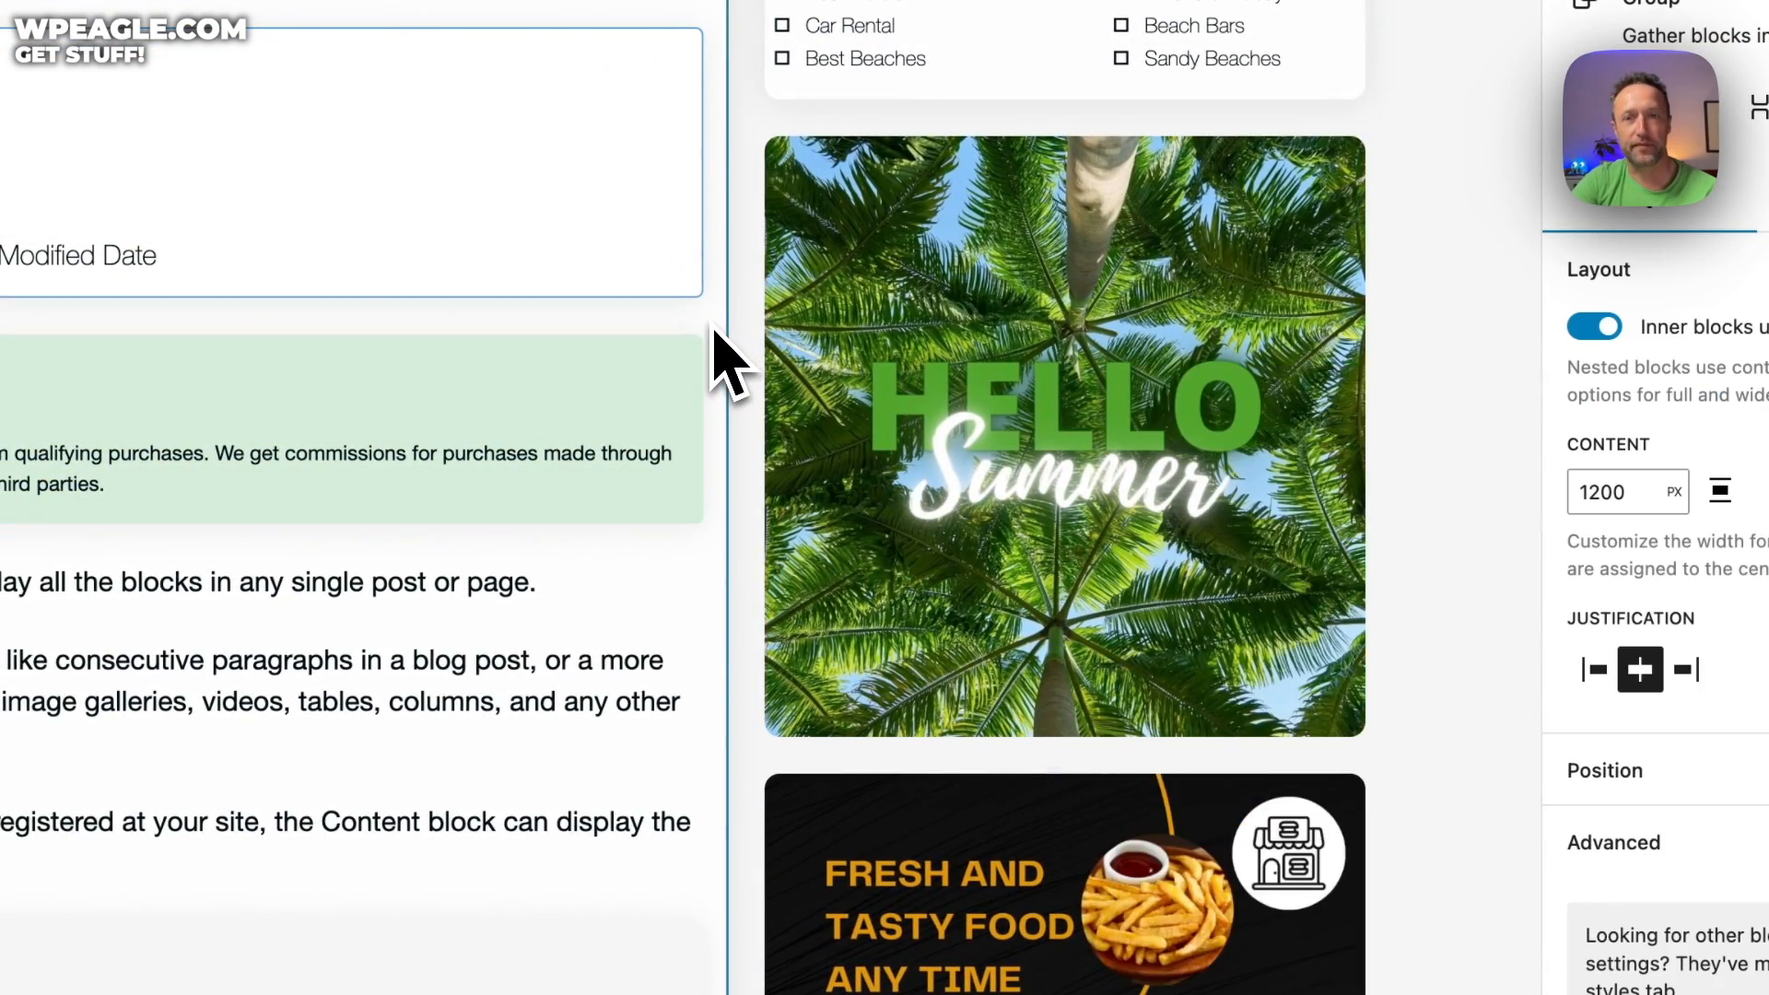
# Select the first and second rows of the Explore More grid
pyautogui.scroll(2, 718, 350)
pyautogui.scroll(-15, 718, 350)
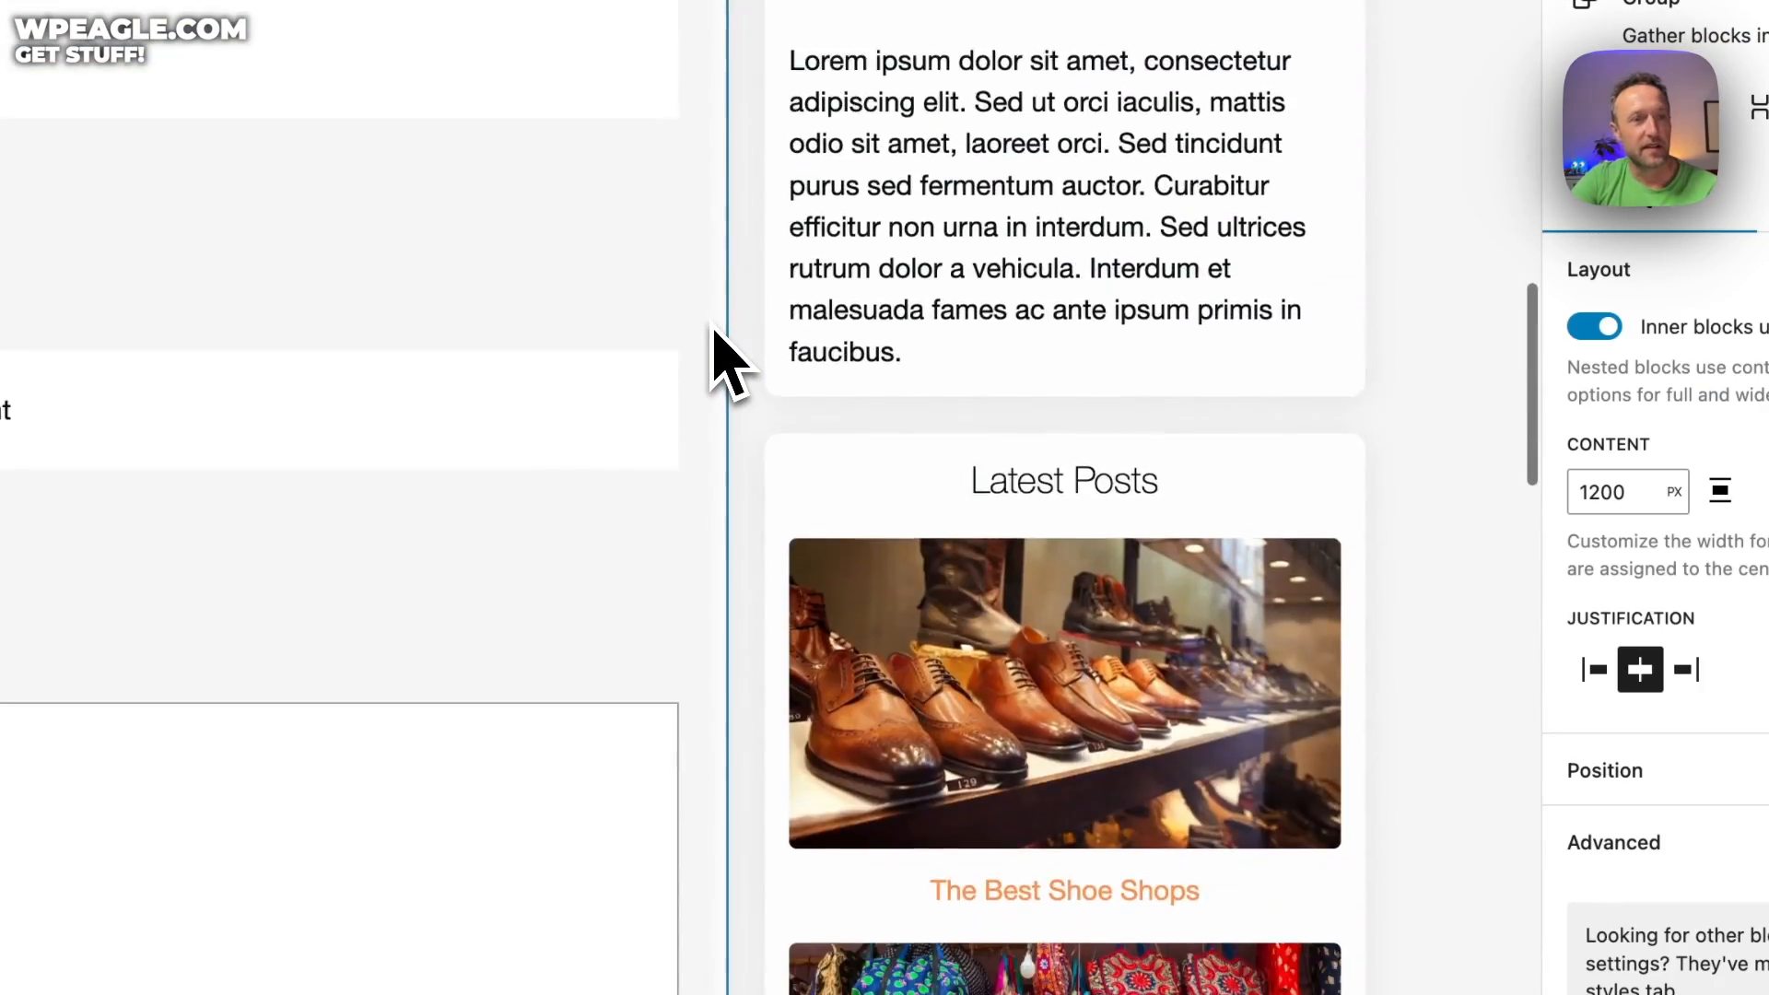
pyautogui.scroll(-10, 714, 355)
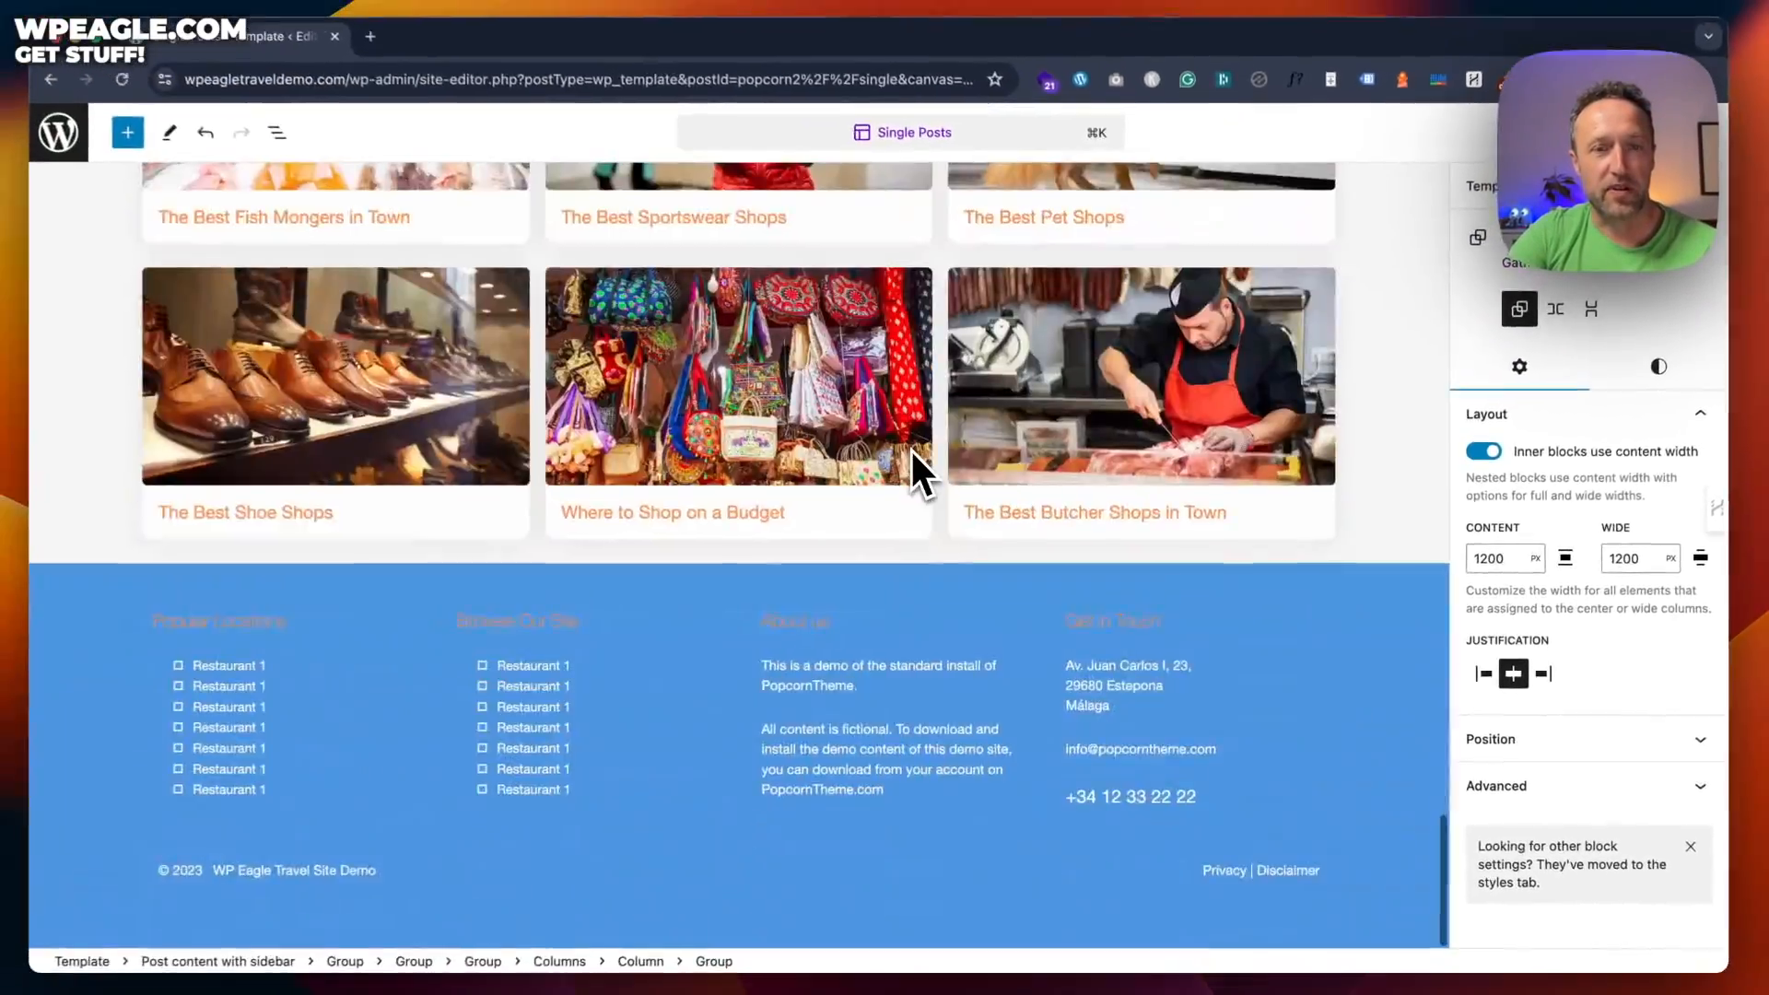
pyautogui.scroll(3, 710, 323)
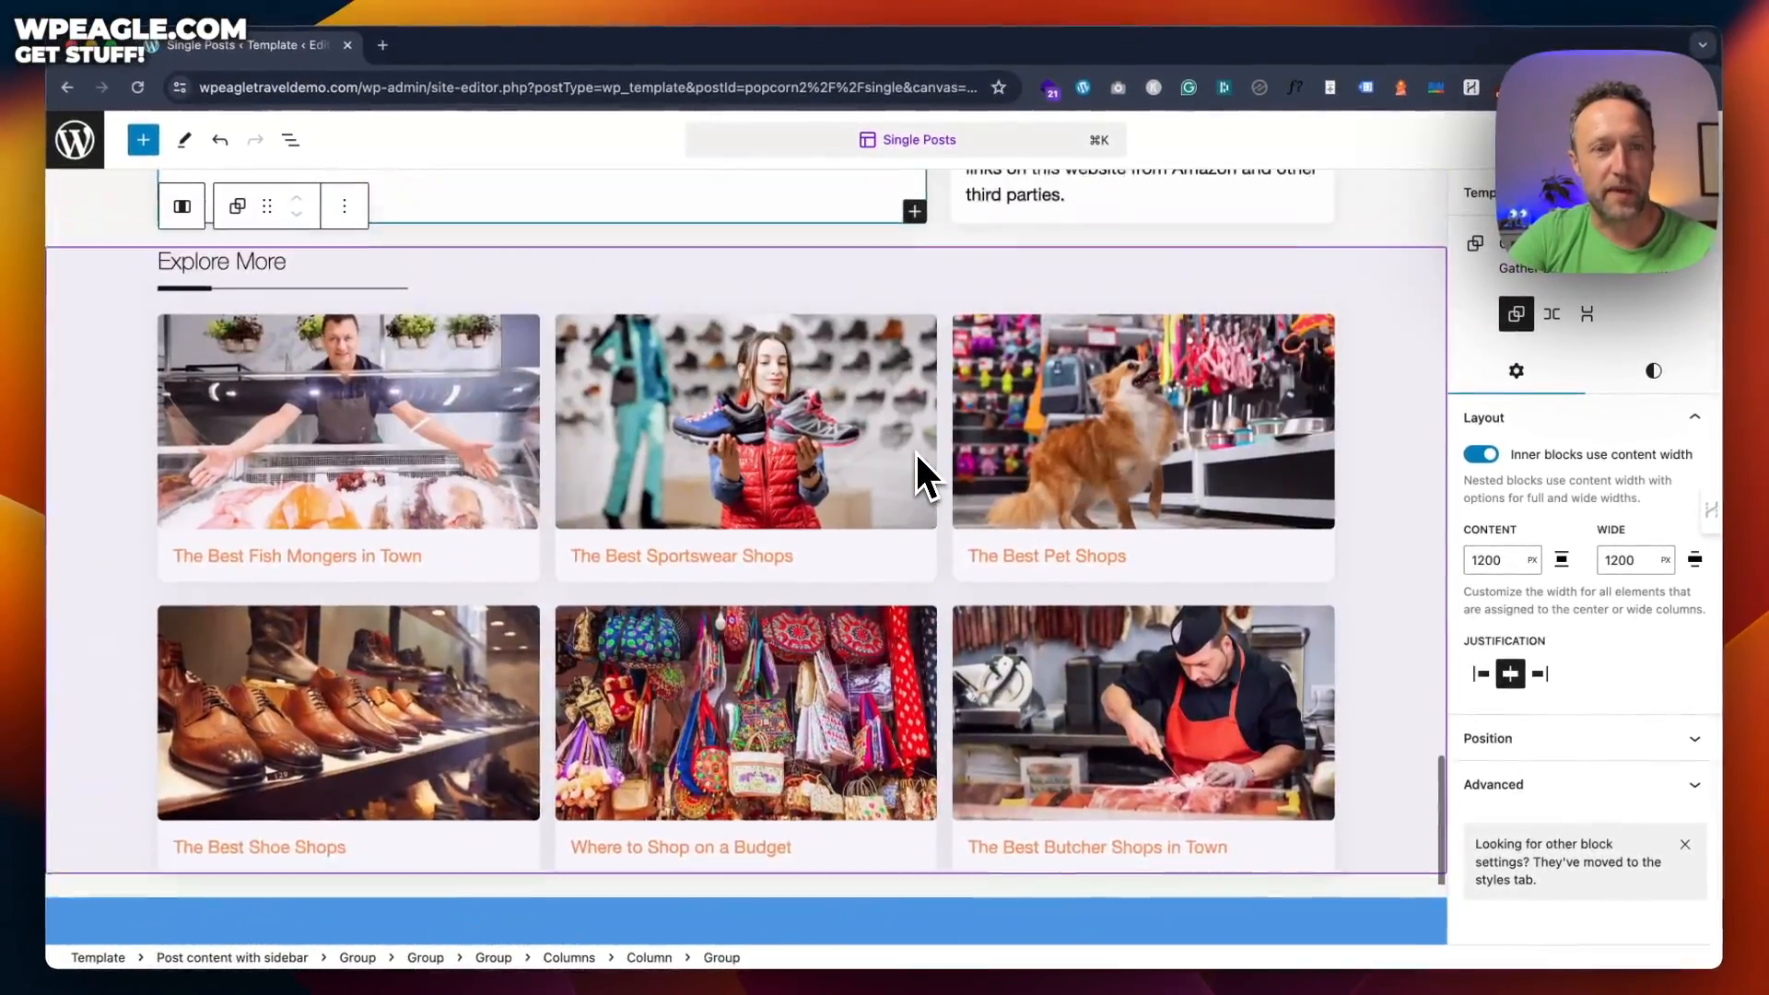
pyautogui.scroll(3, 916, 451)
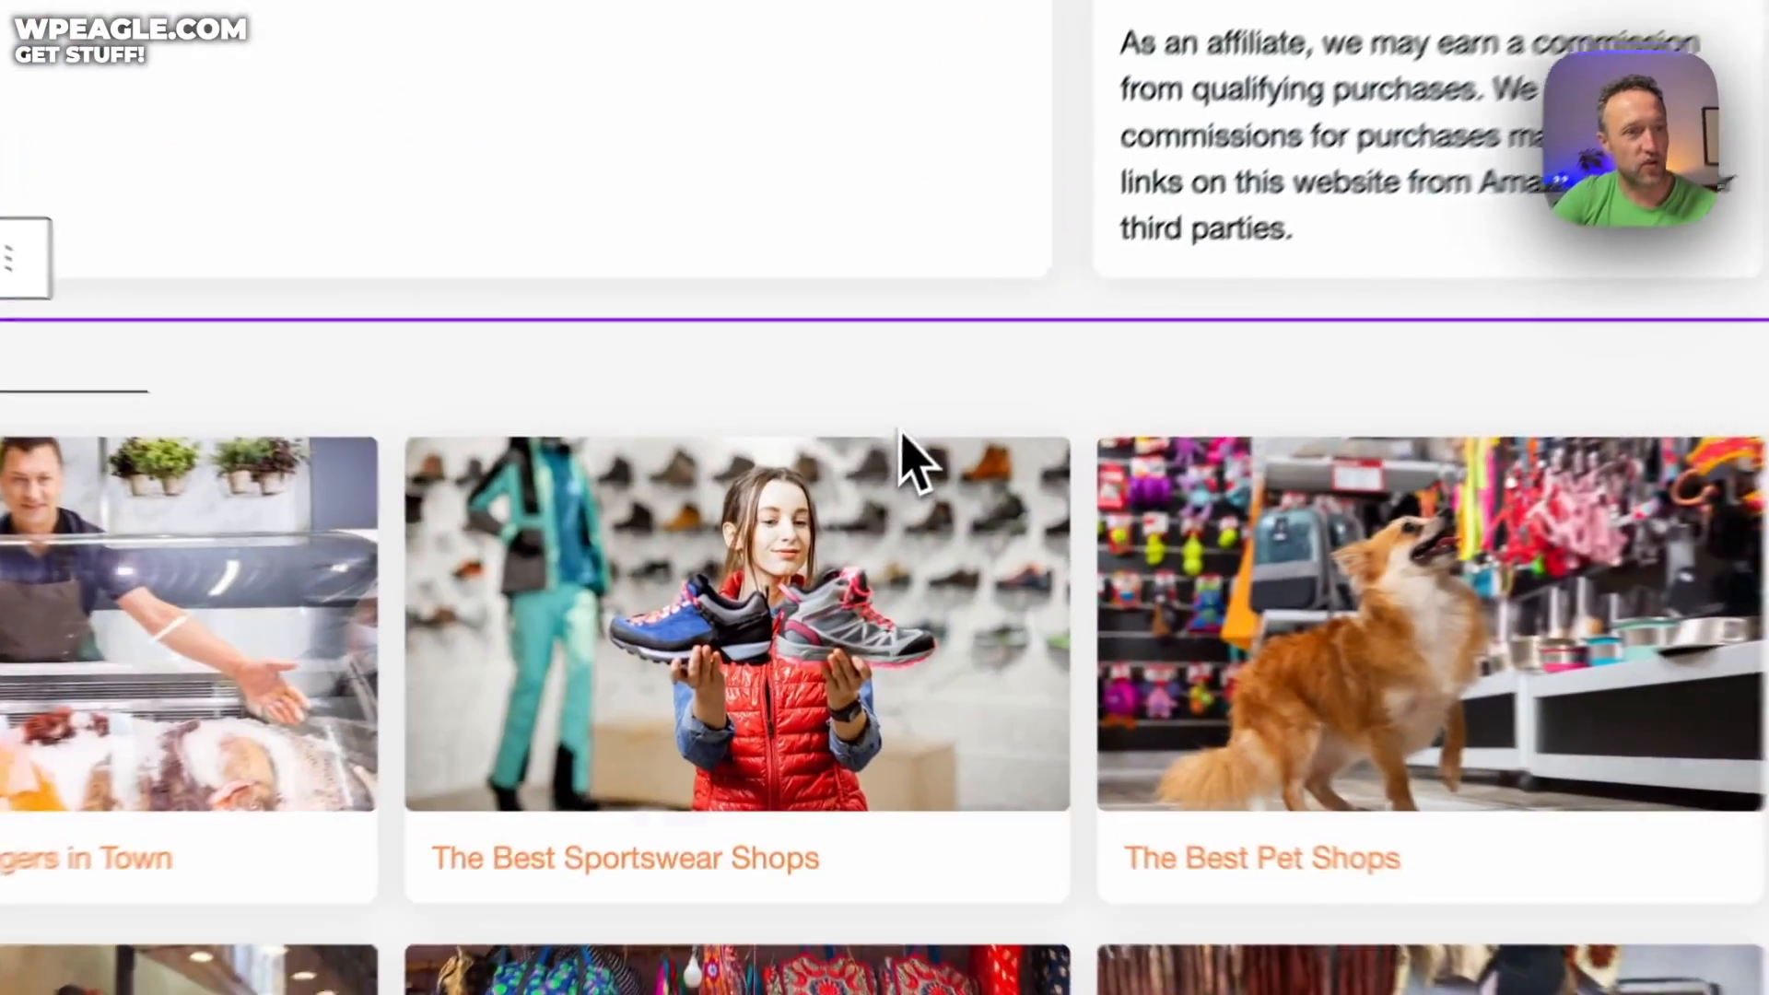
pyautogui.click(909, 603)
pyautogui.scroll(-5, 908, 604)
pyautogui.click(904, 447)
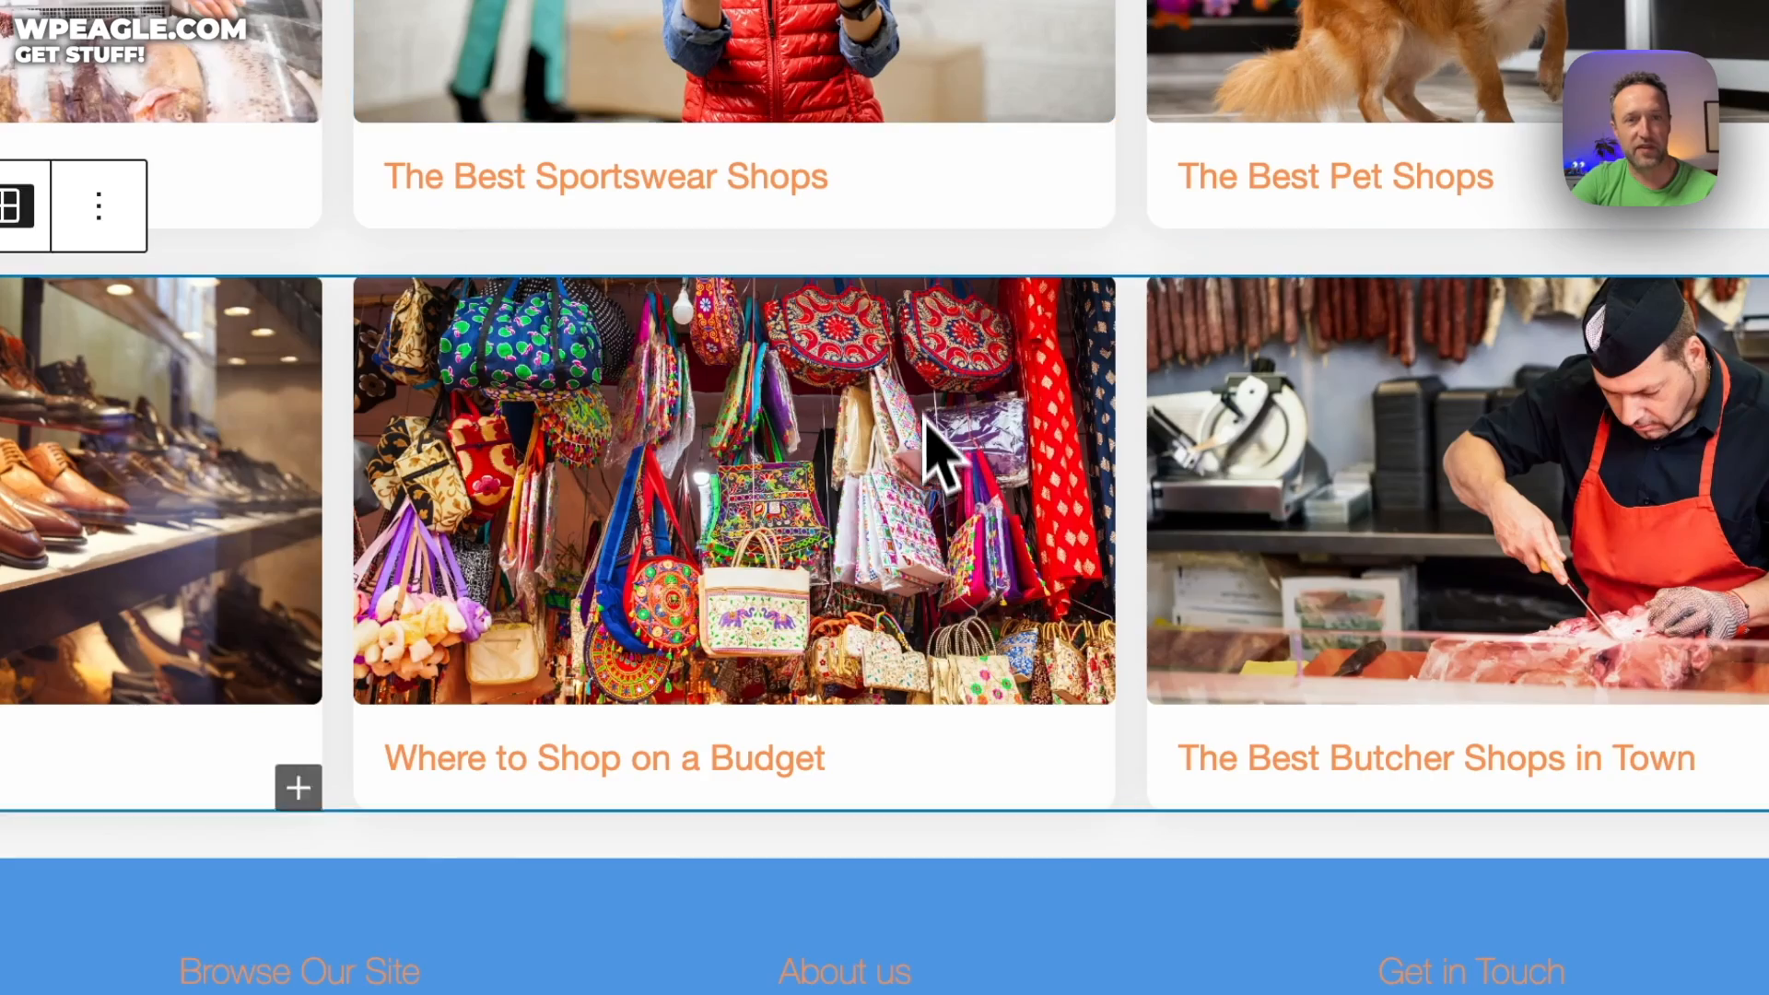
pyautogui.scroll(-4, 930, 442)
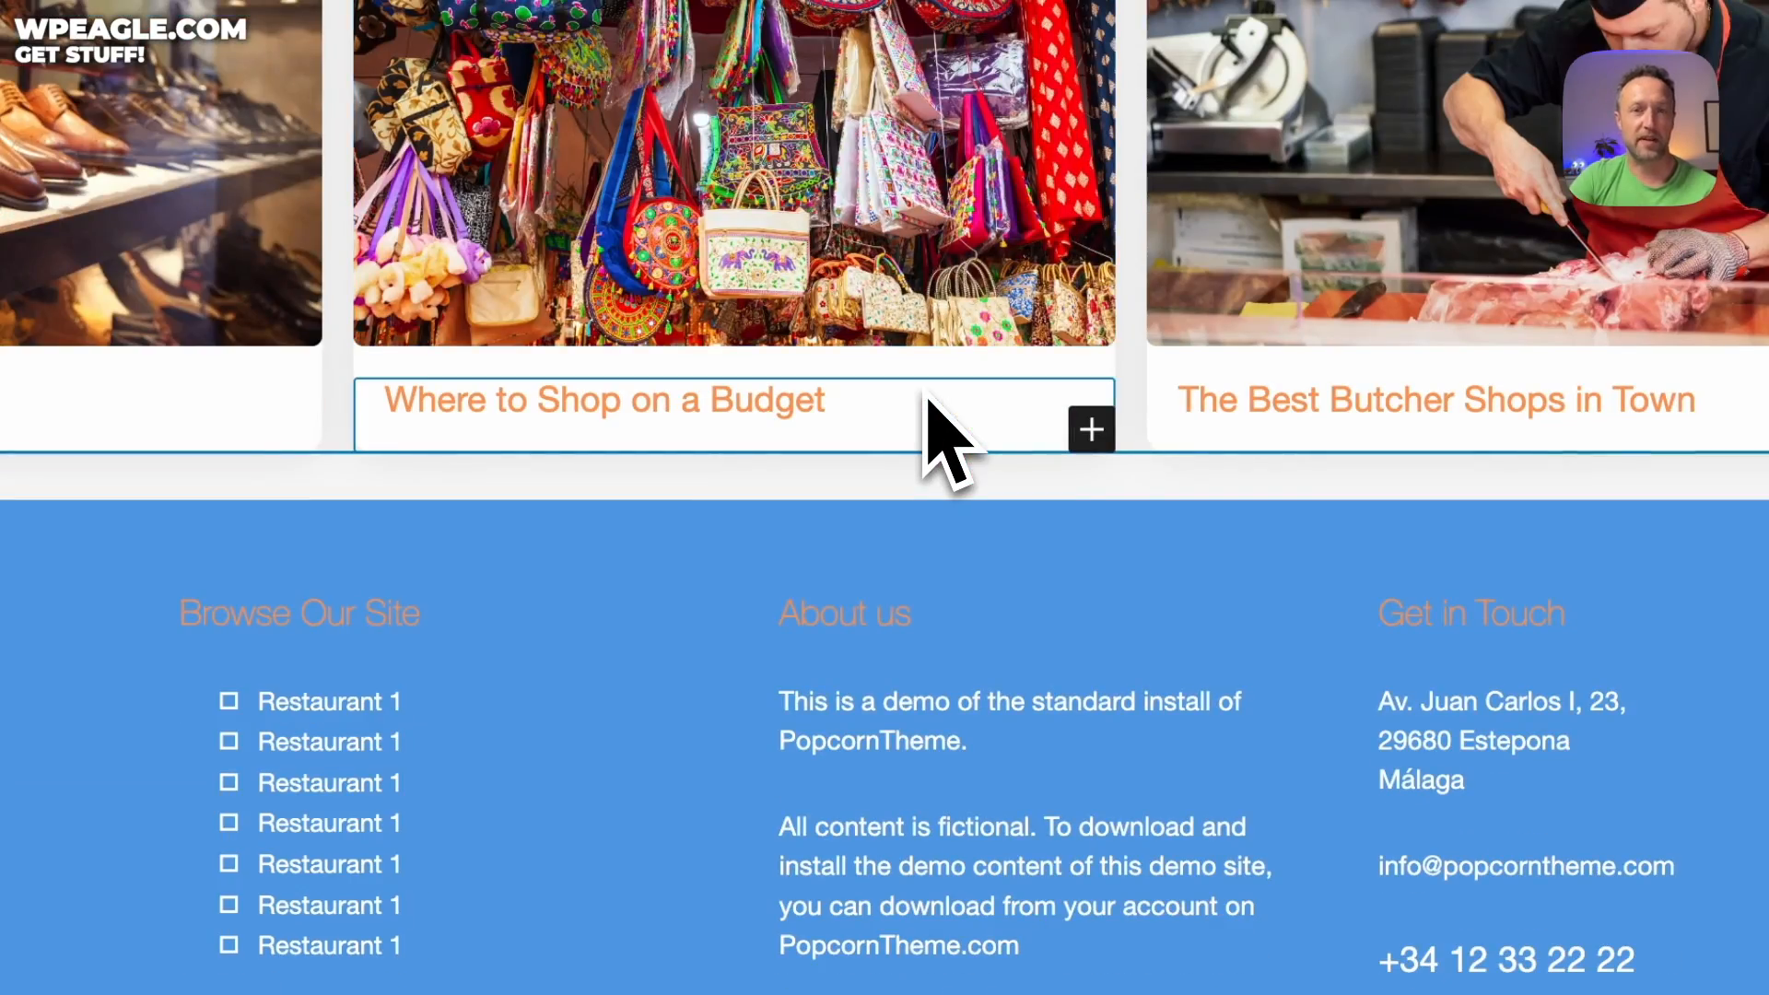
pyautogui.scroll(10, 926, 403)
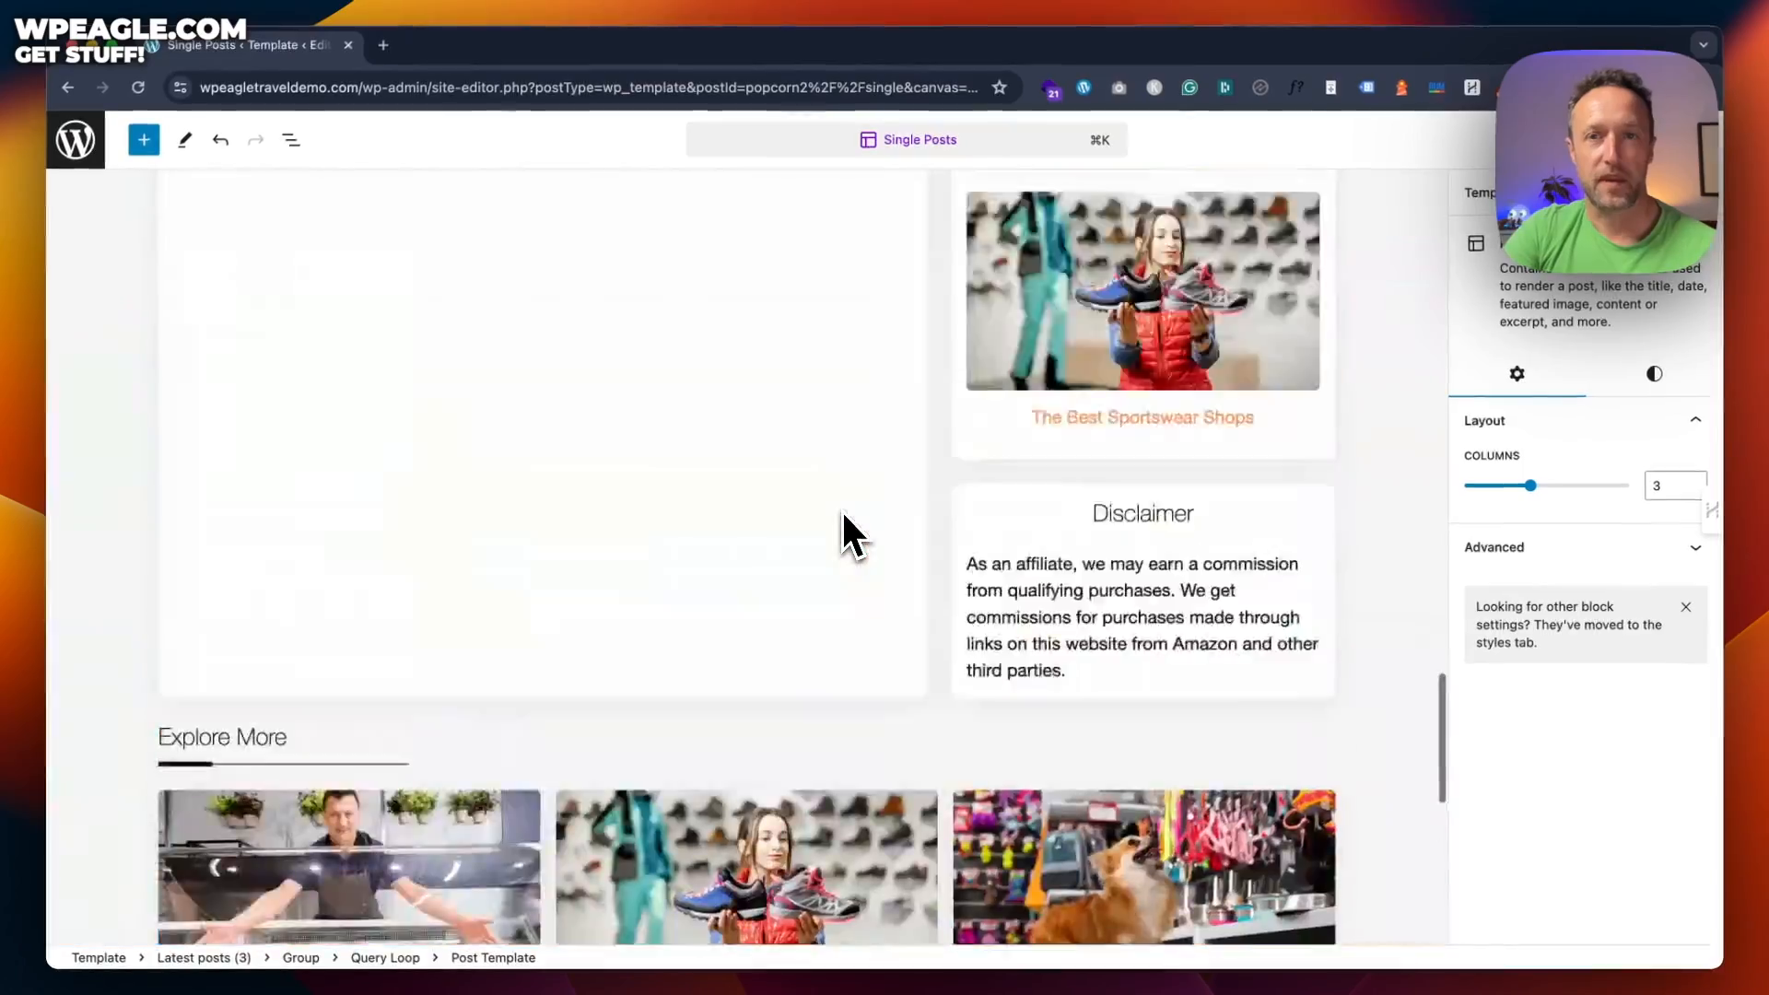
pyautogui.scroll(10, 842, 513)
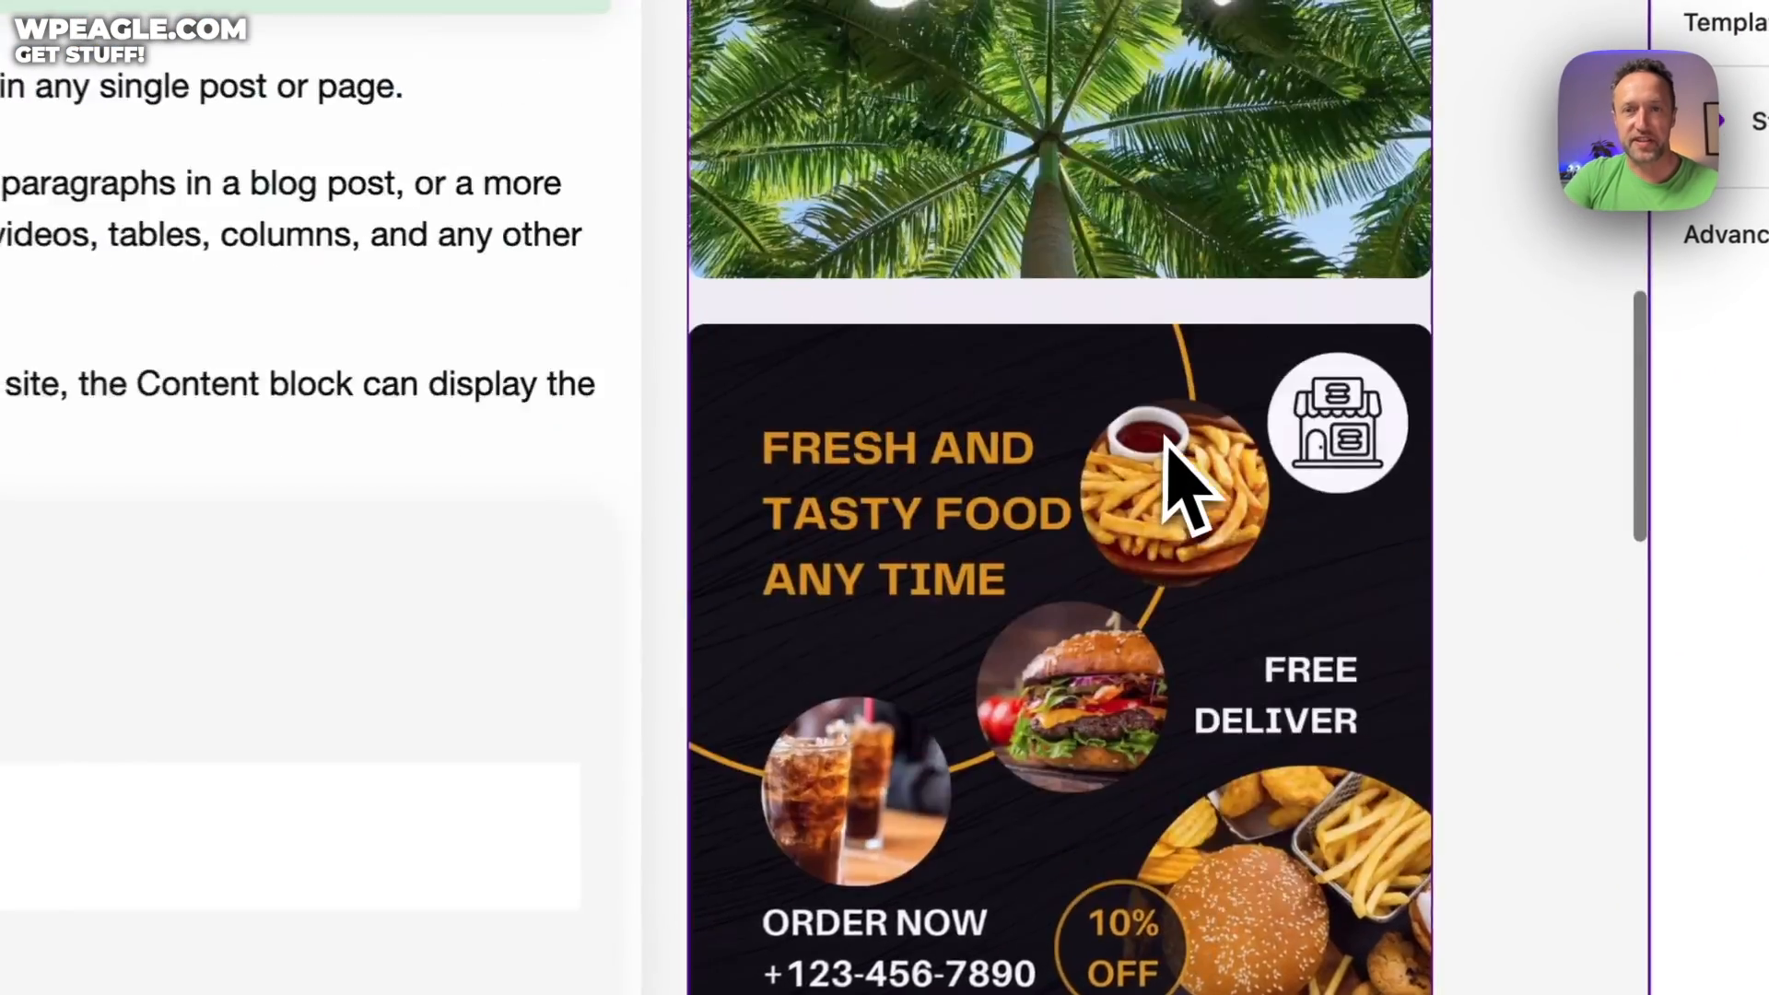
pyautogui.scroll(8, 1184, 461)
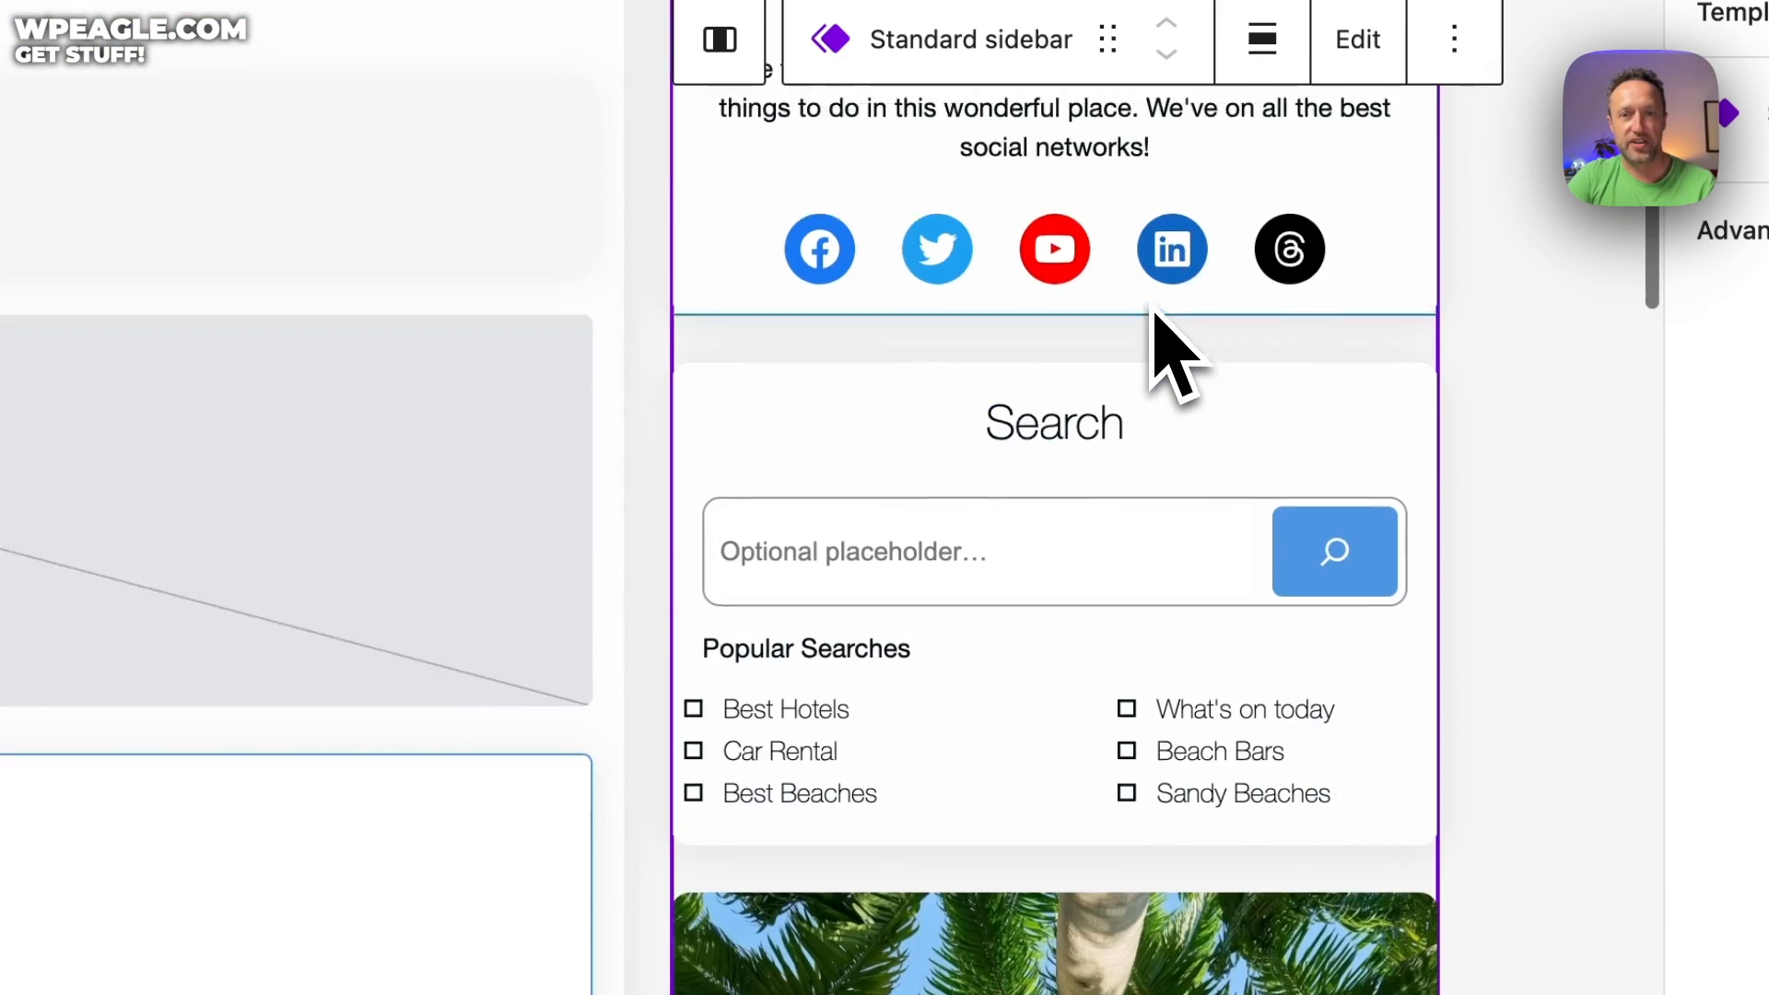
pyautogui.scroll(-2, 1059, 387)
# Go through the Popular Searches list, Hello Summer image, About us and Disclaimer blocks
pyautogui.click(827, 612)
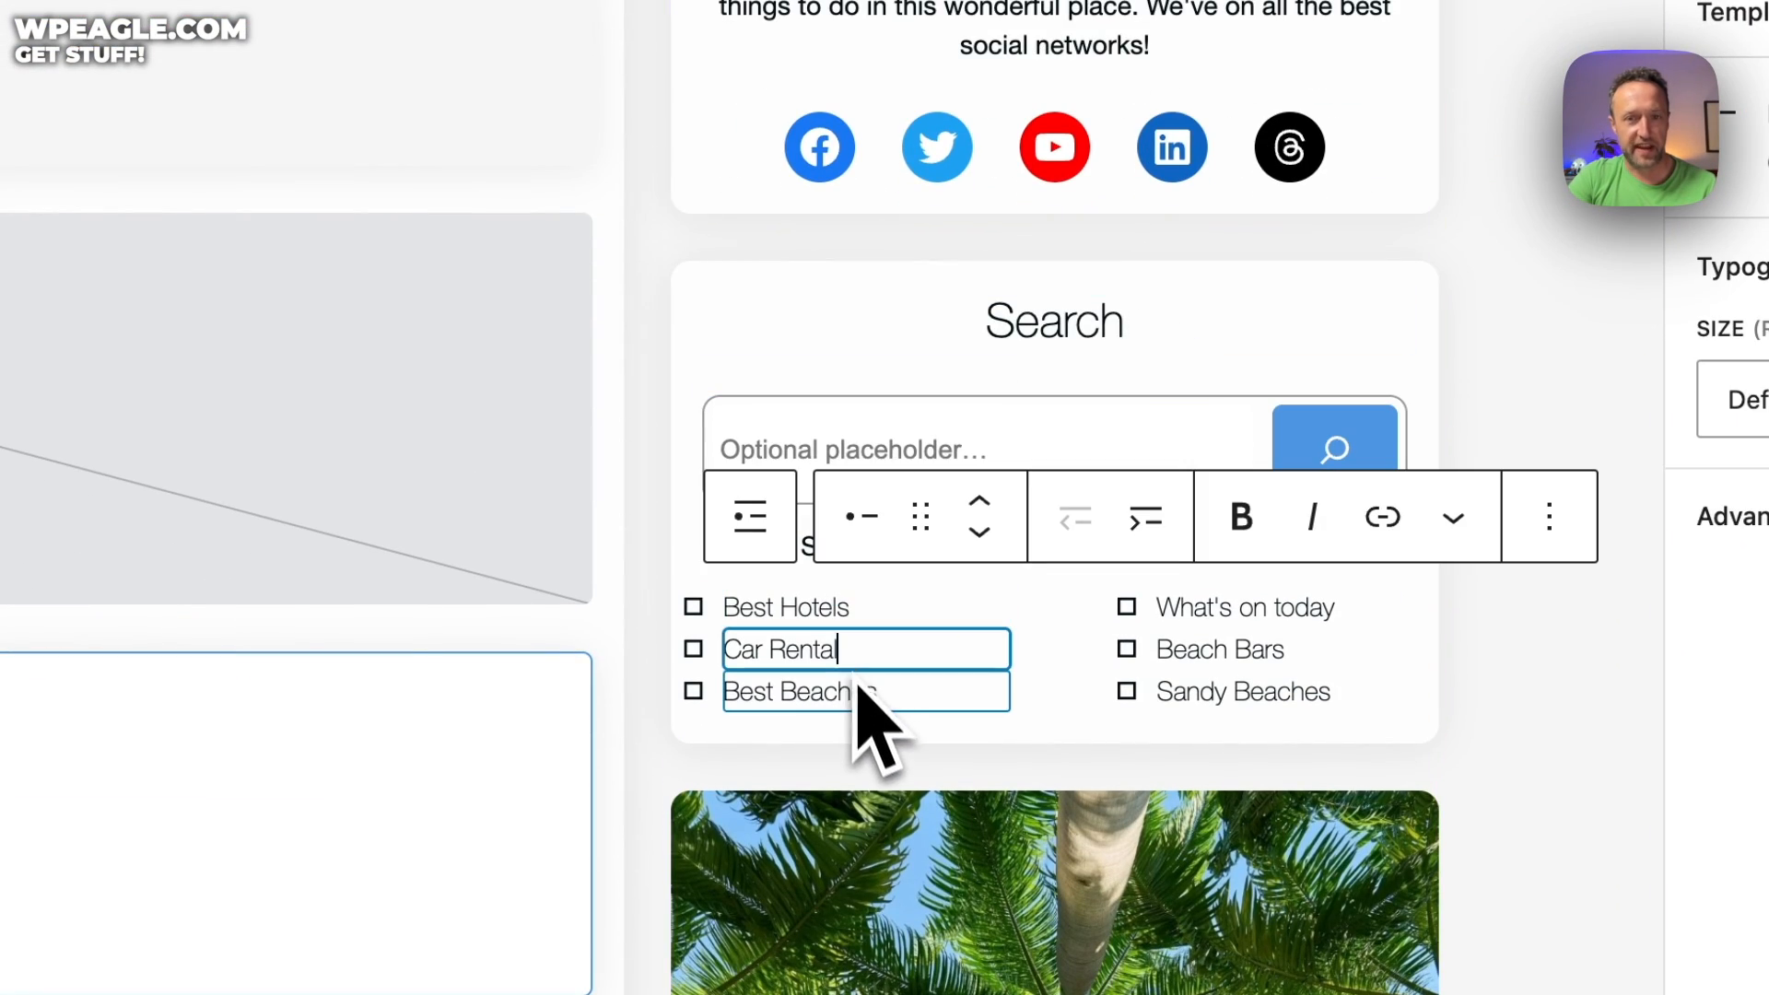
pyautogui.click(855, 693)
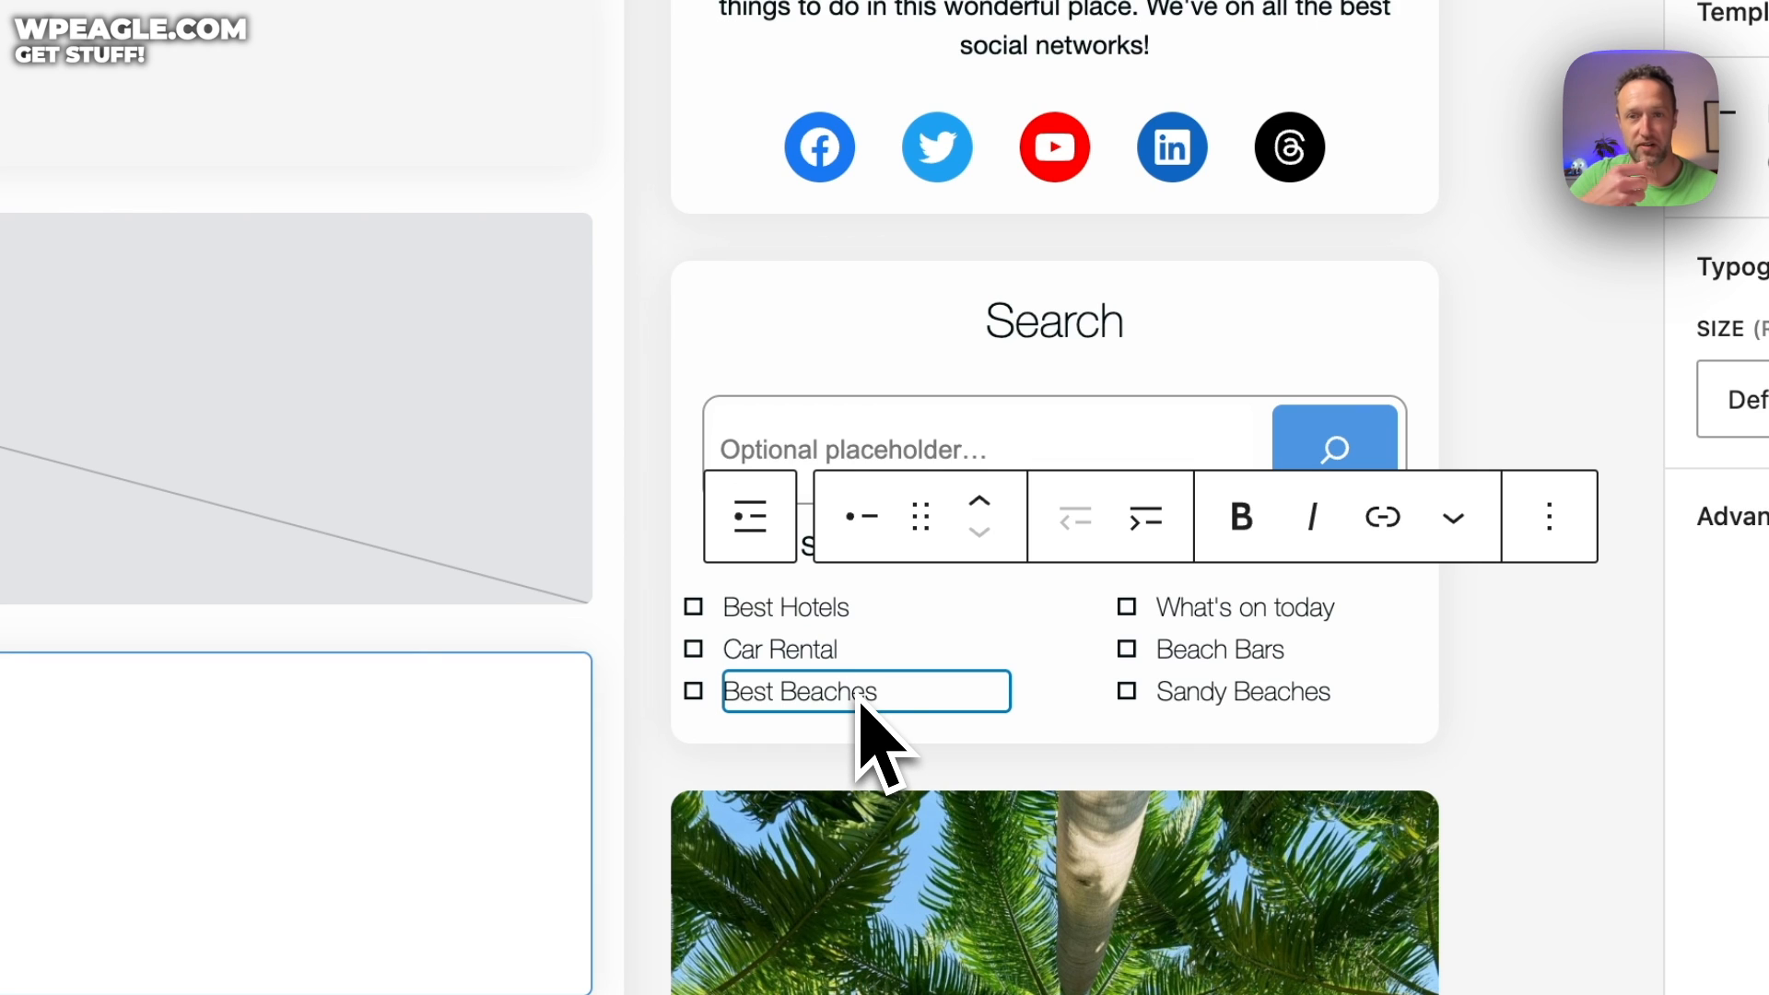
pyautogui.scroll(-5, 1284, 406)
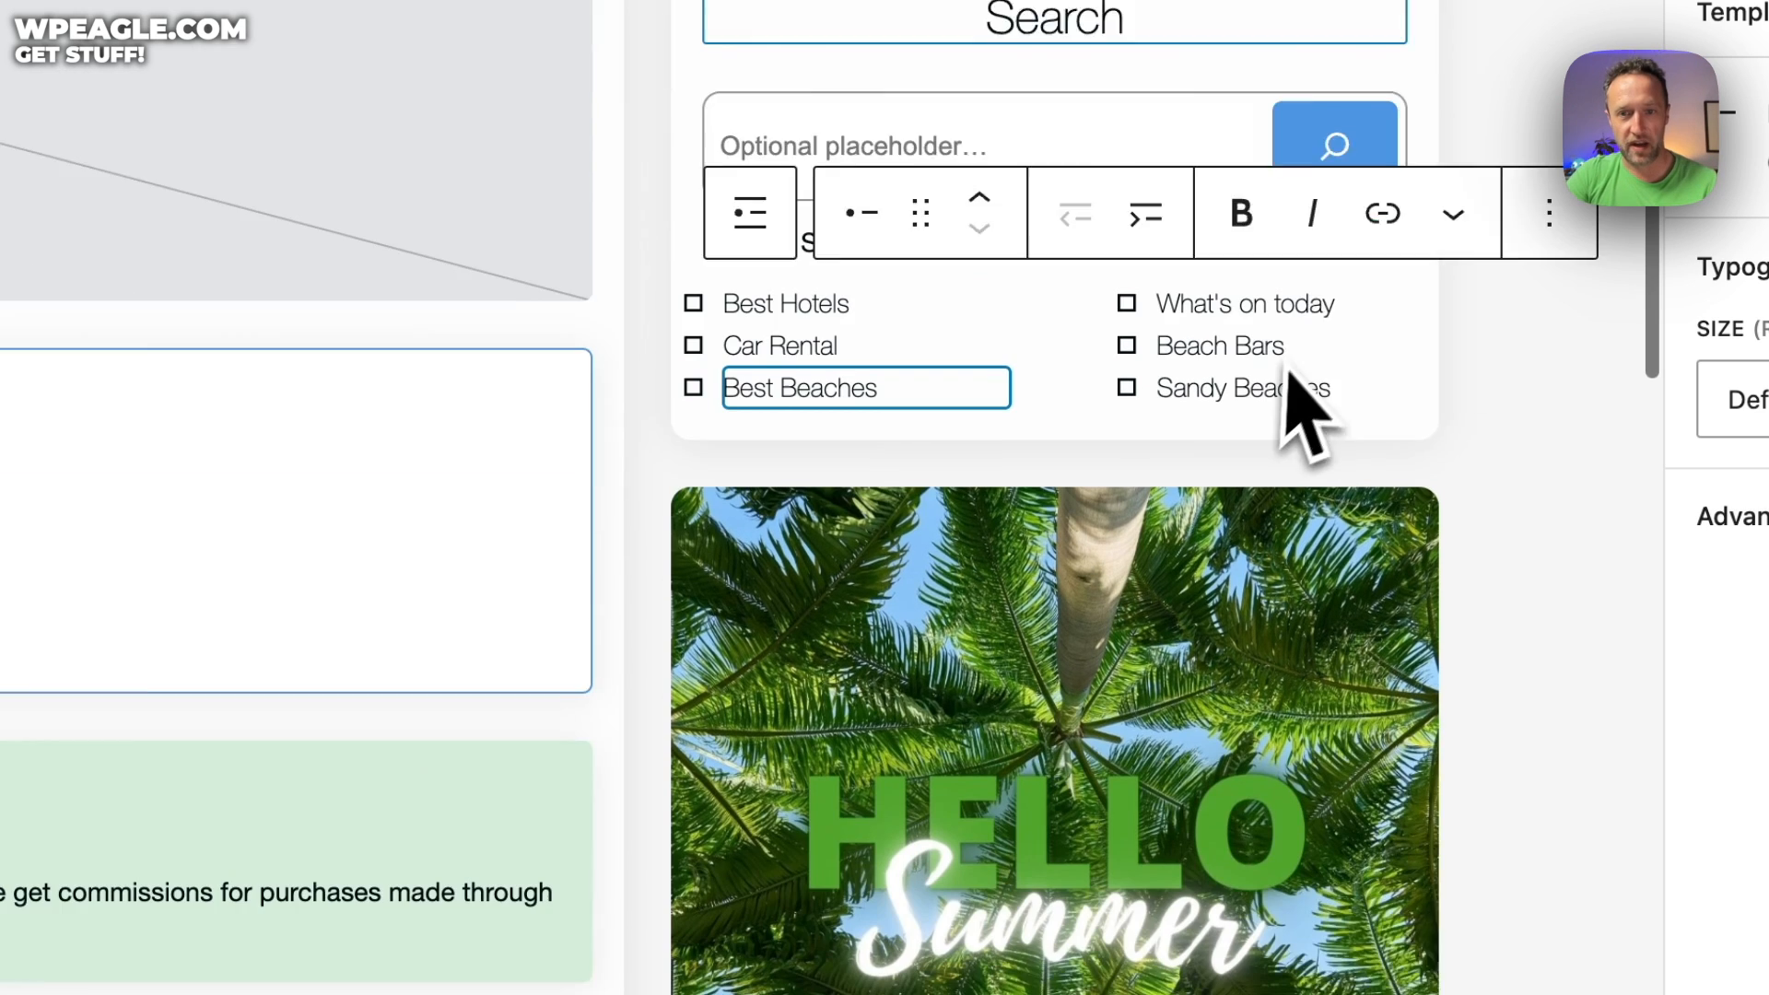
pyautogui.click(1074, 395)
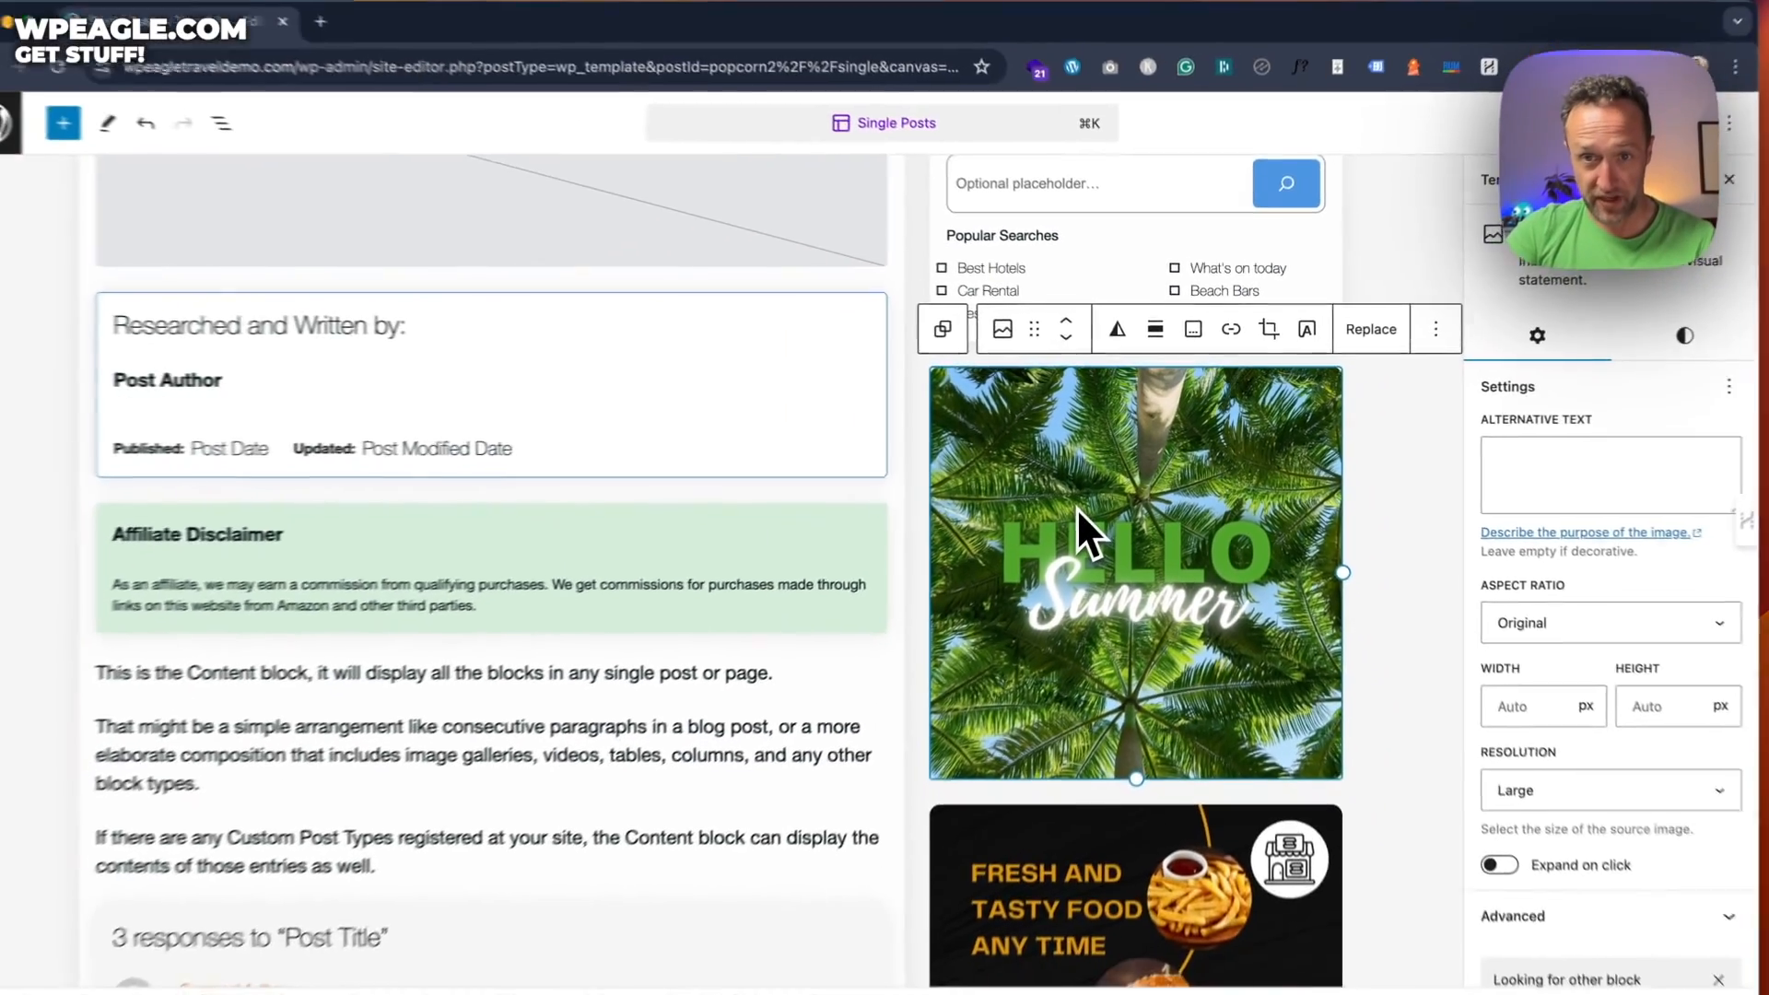
pyautogui.scroll(-2, 1087, 501)
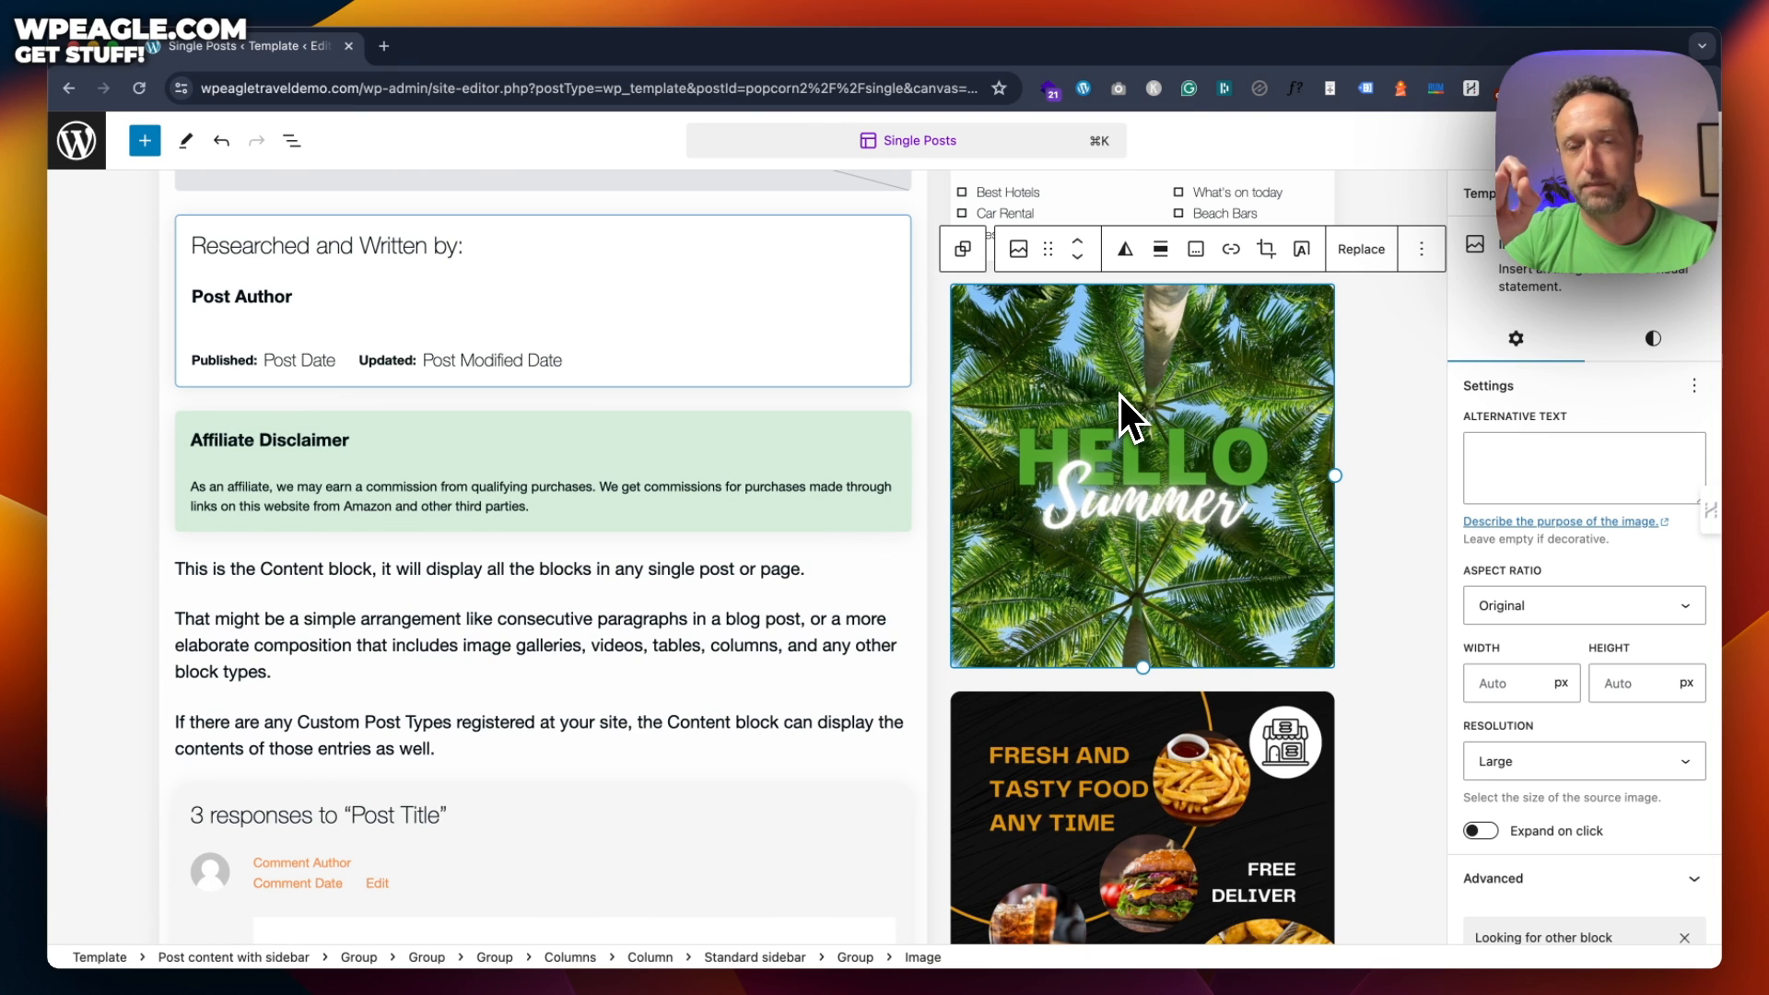
pyautogui.scroll(-10, 1120, 396)
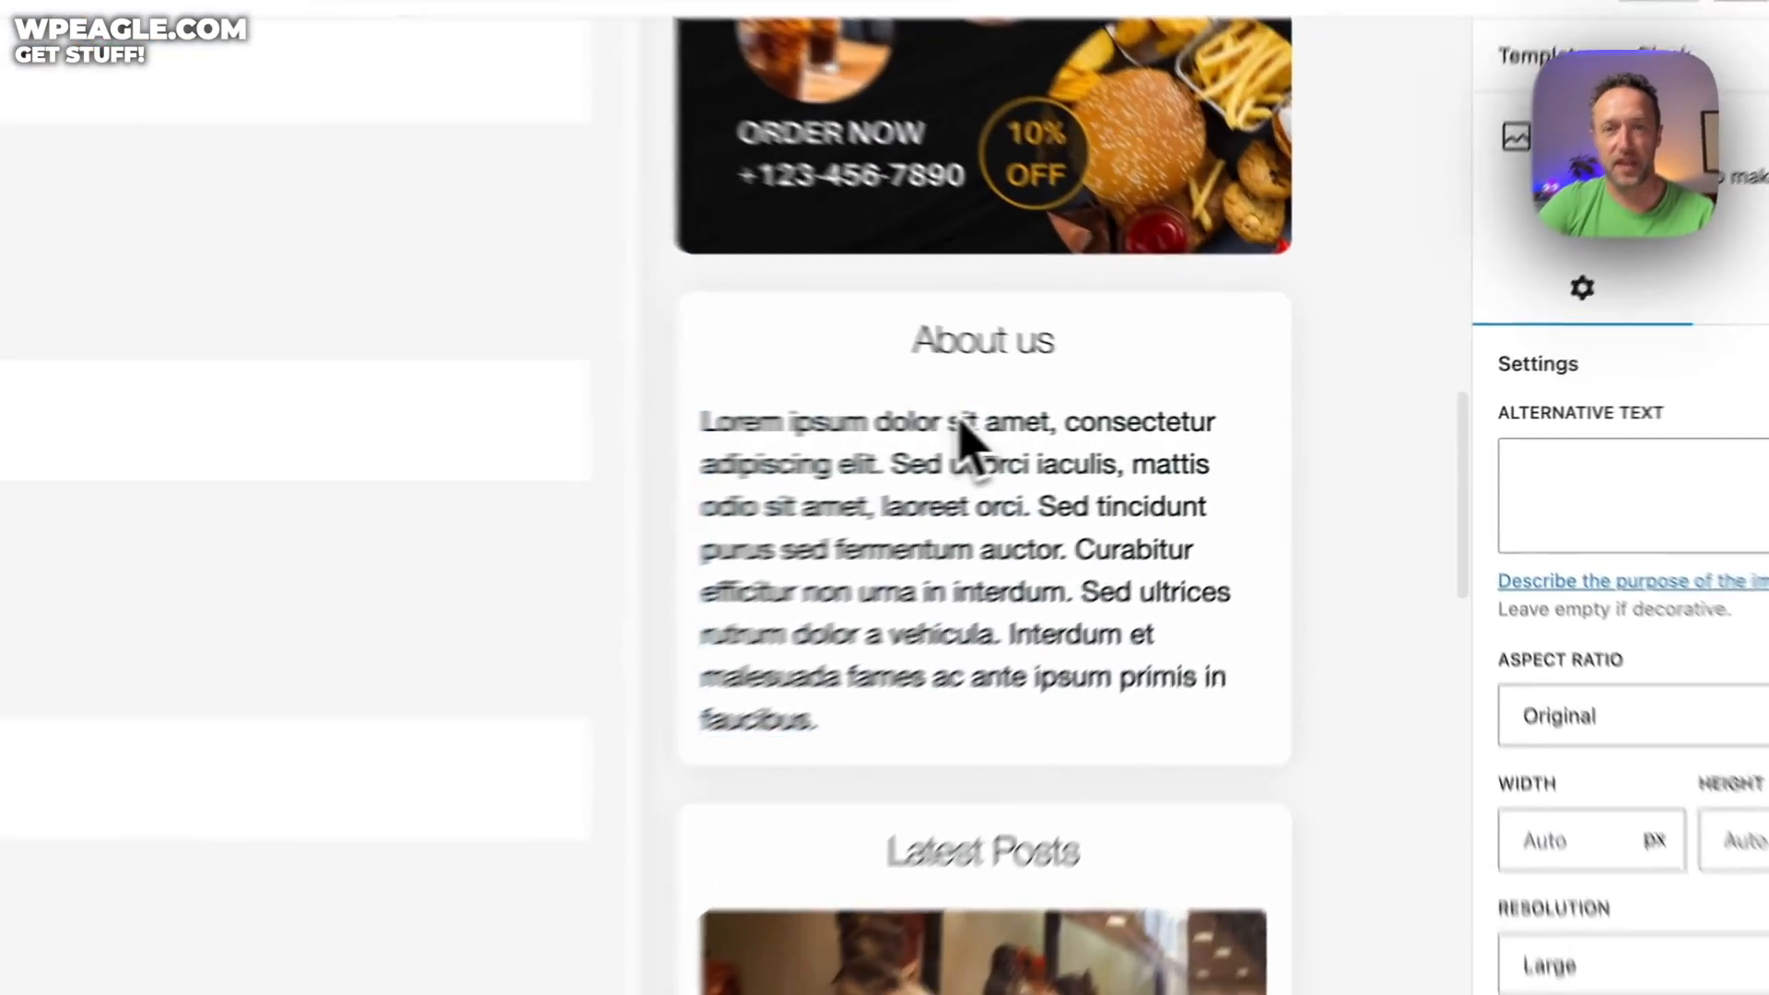
pyautogui.click(963, 433)
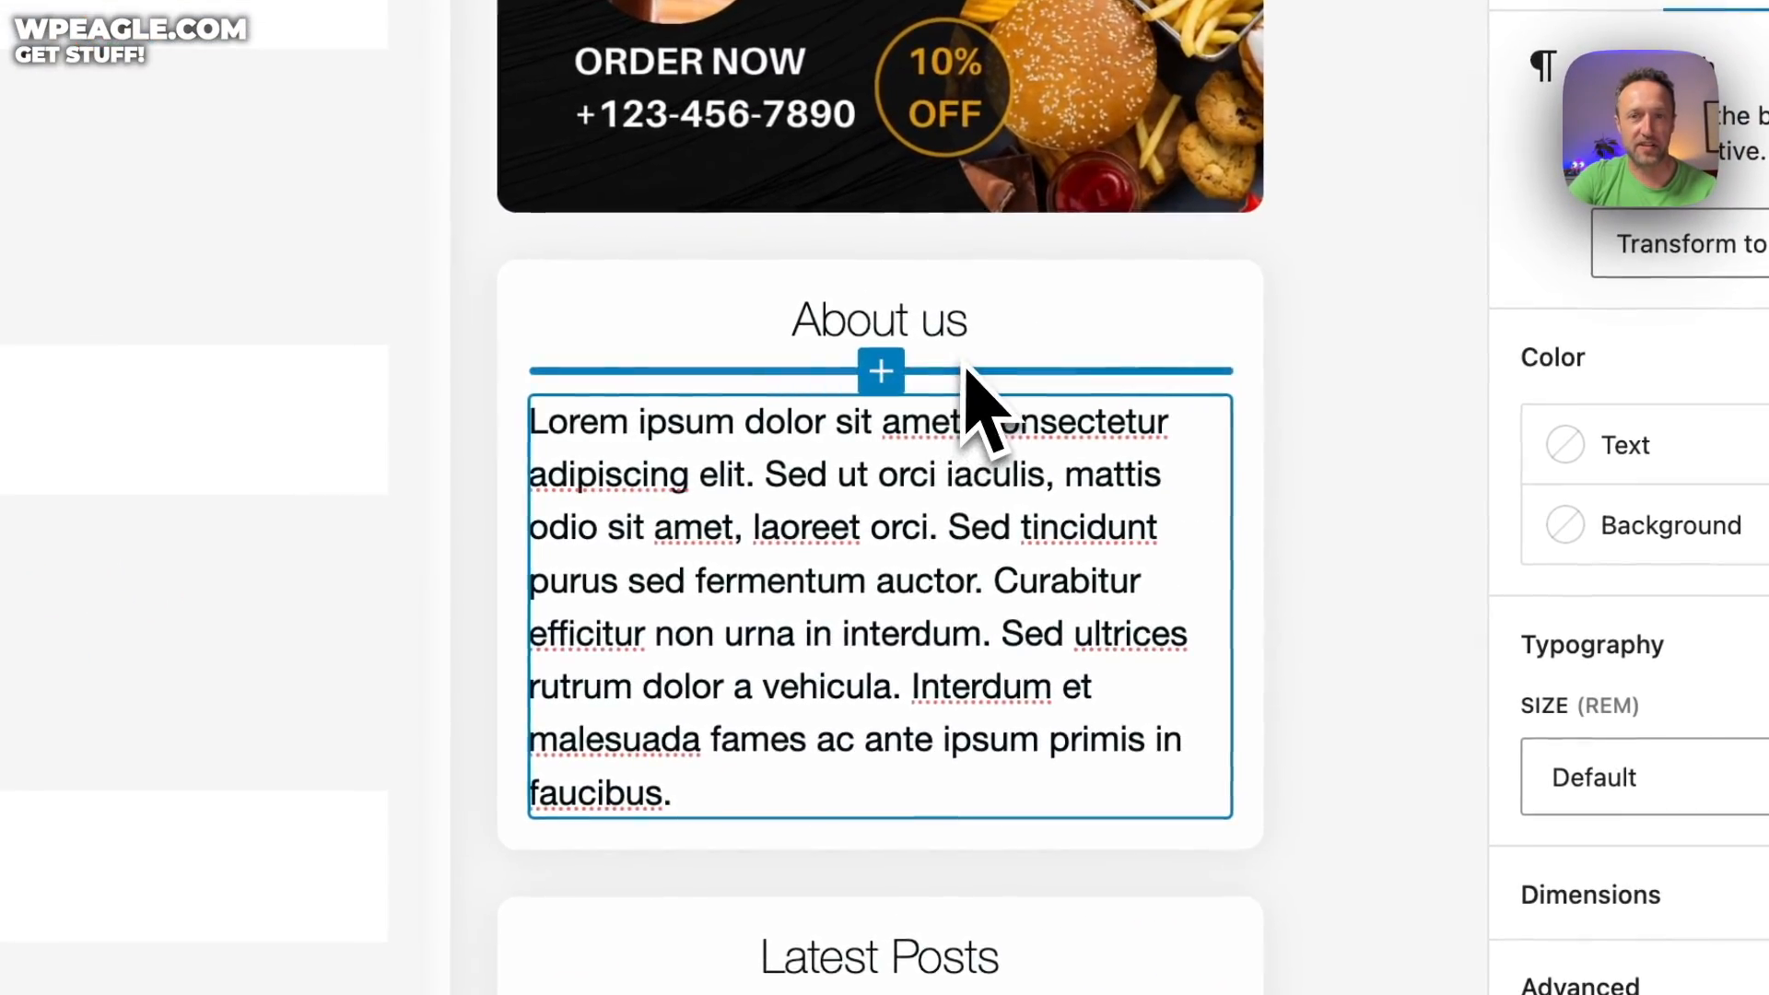
pyautogui.scroll(-5, 966, 635)
pyautogui.scroll(-5, 859, 647)
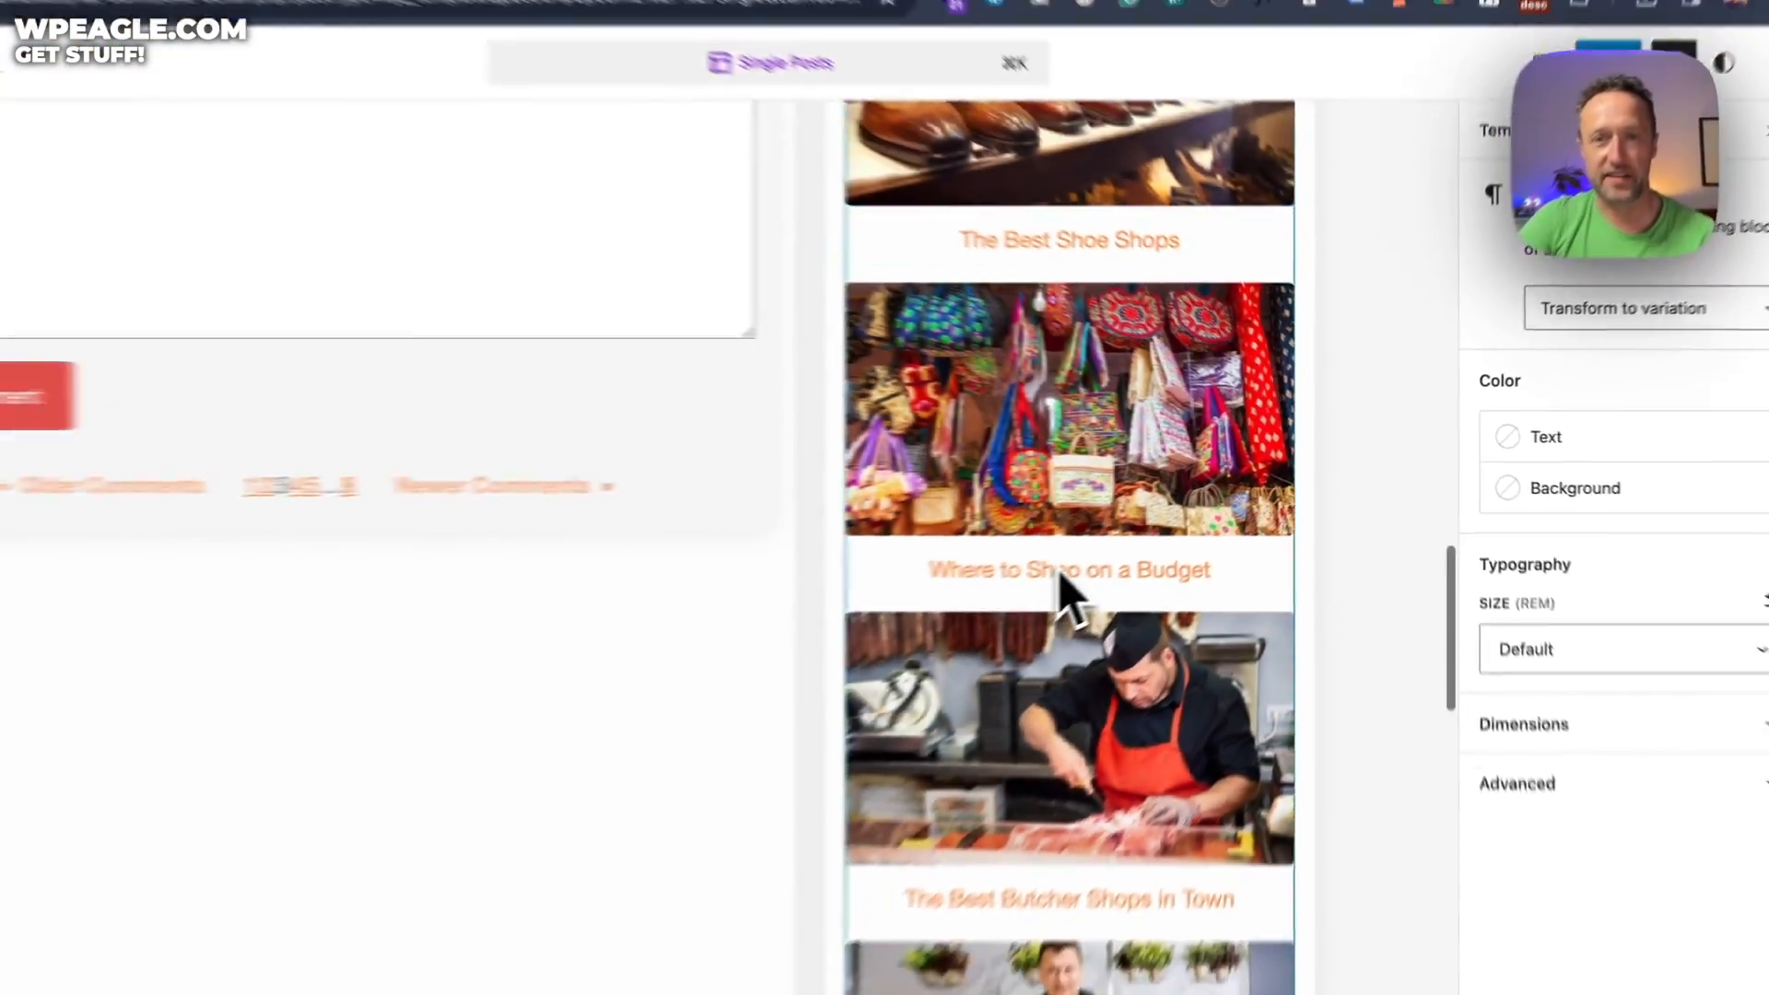
pyautogui.scroll(4, 779, 194)
pyautogui.scroll(-10, 1089, 304)
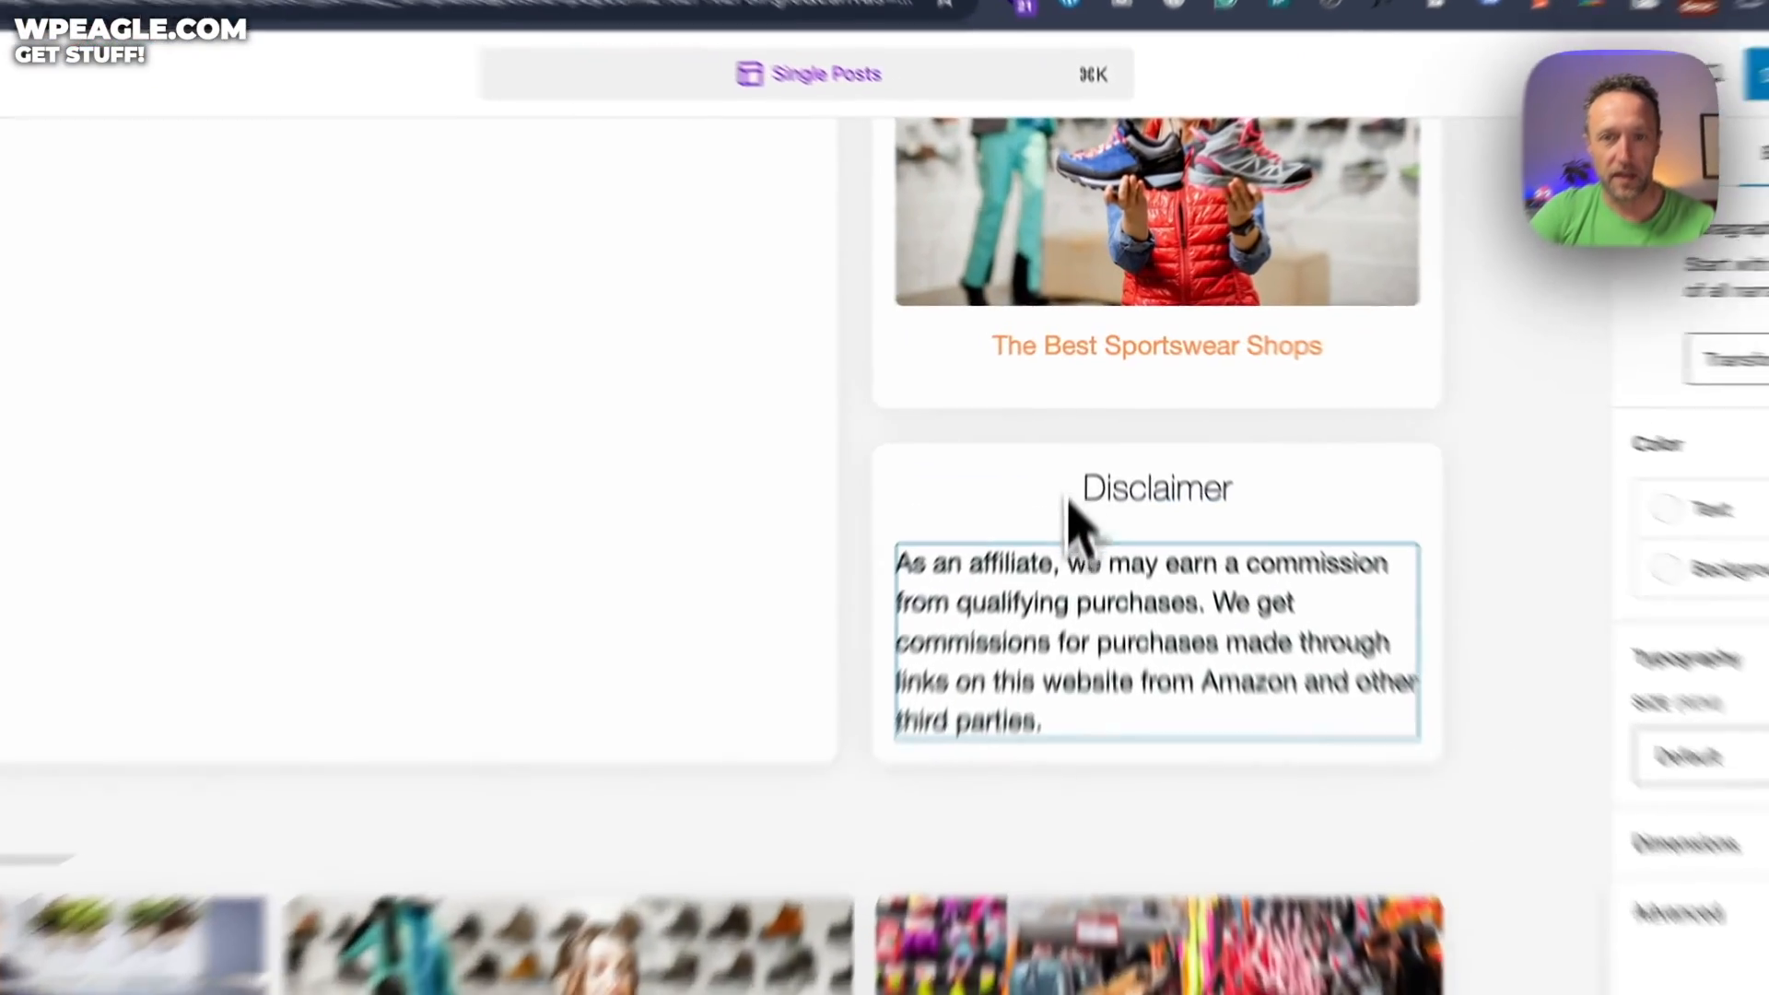
pyautogui.click(1082, 473)
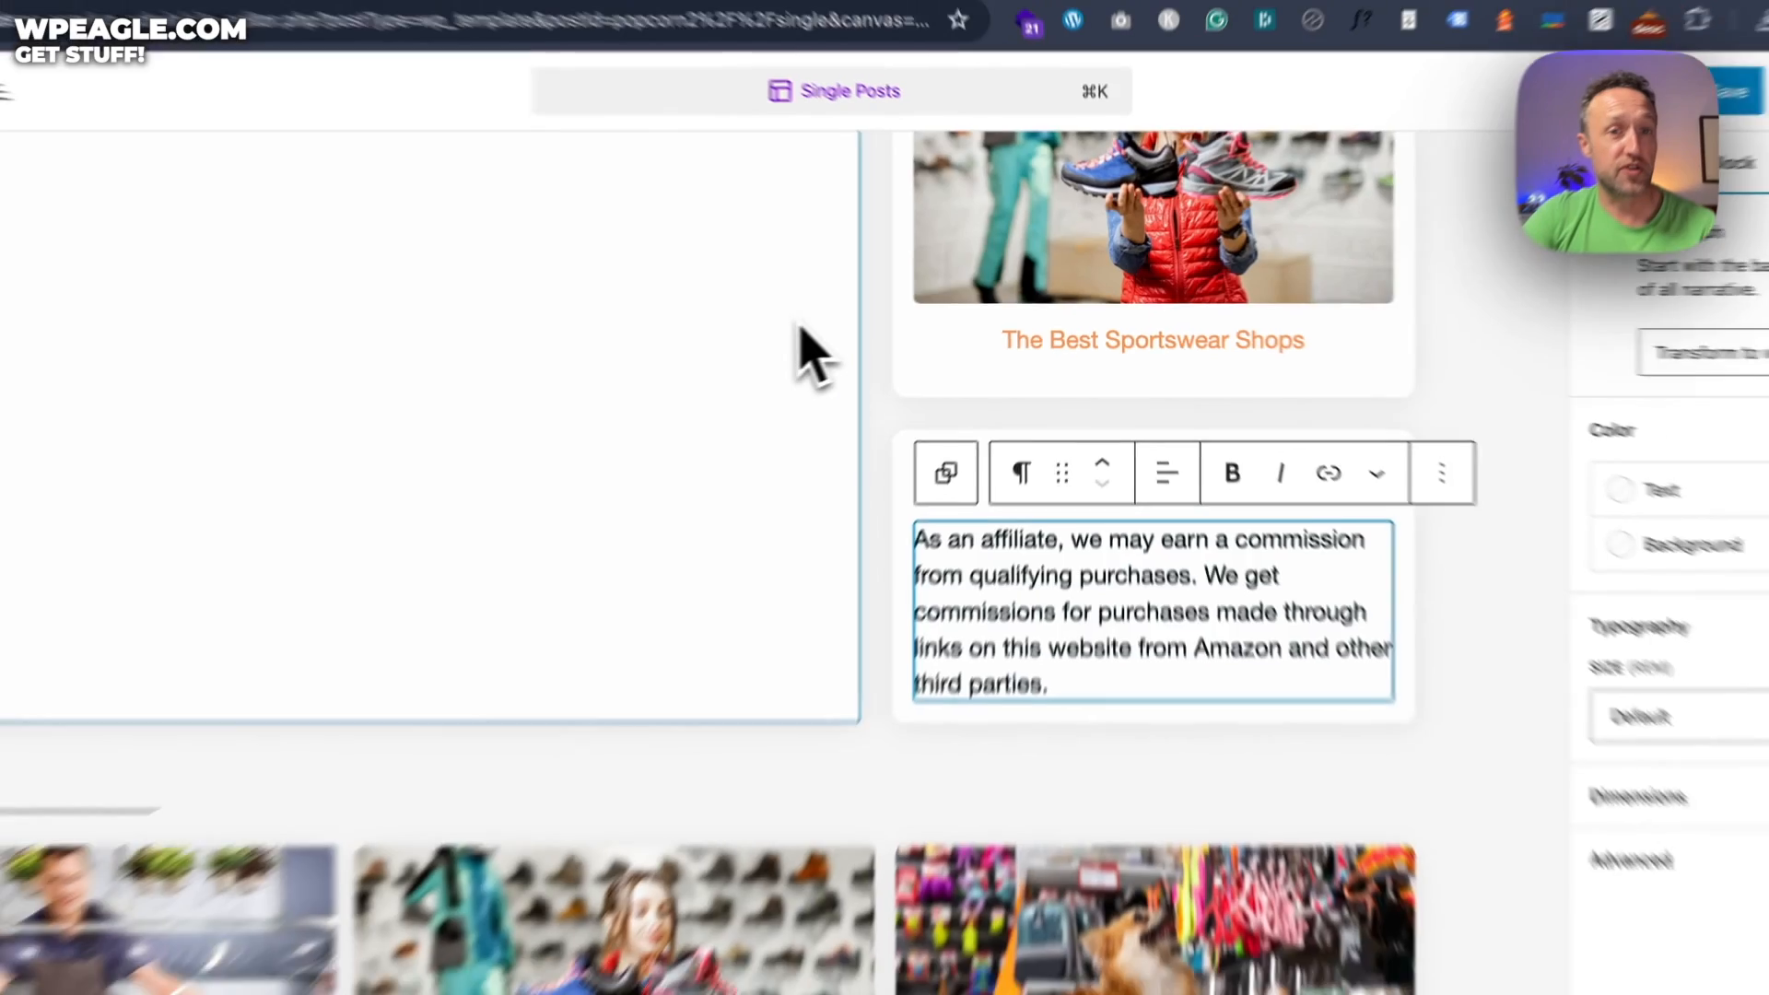
# Save the Single Posts template changes
pyautogui.scroll(10, 866, 335)
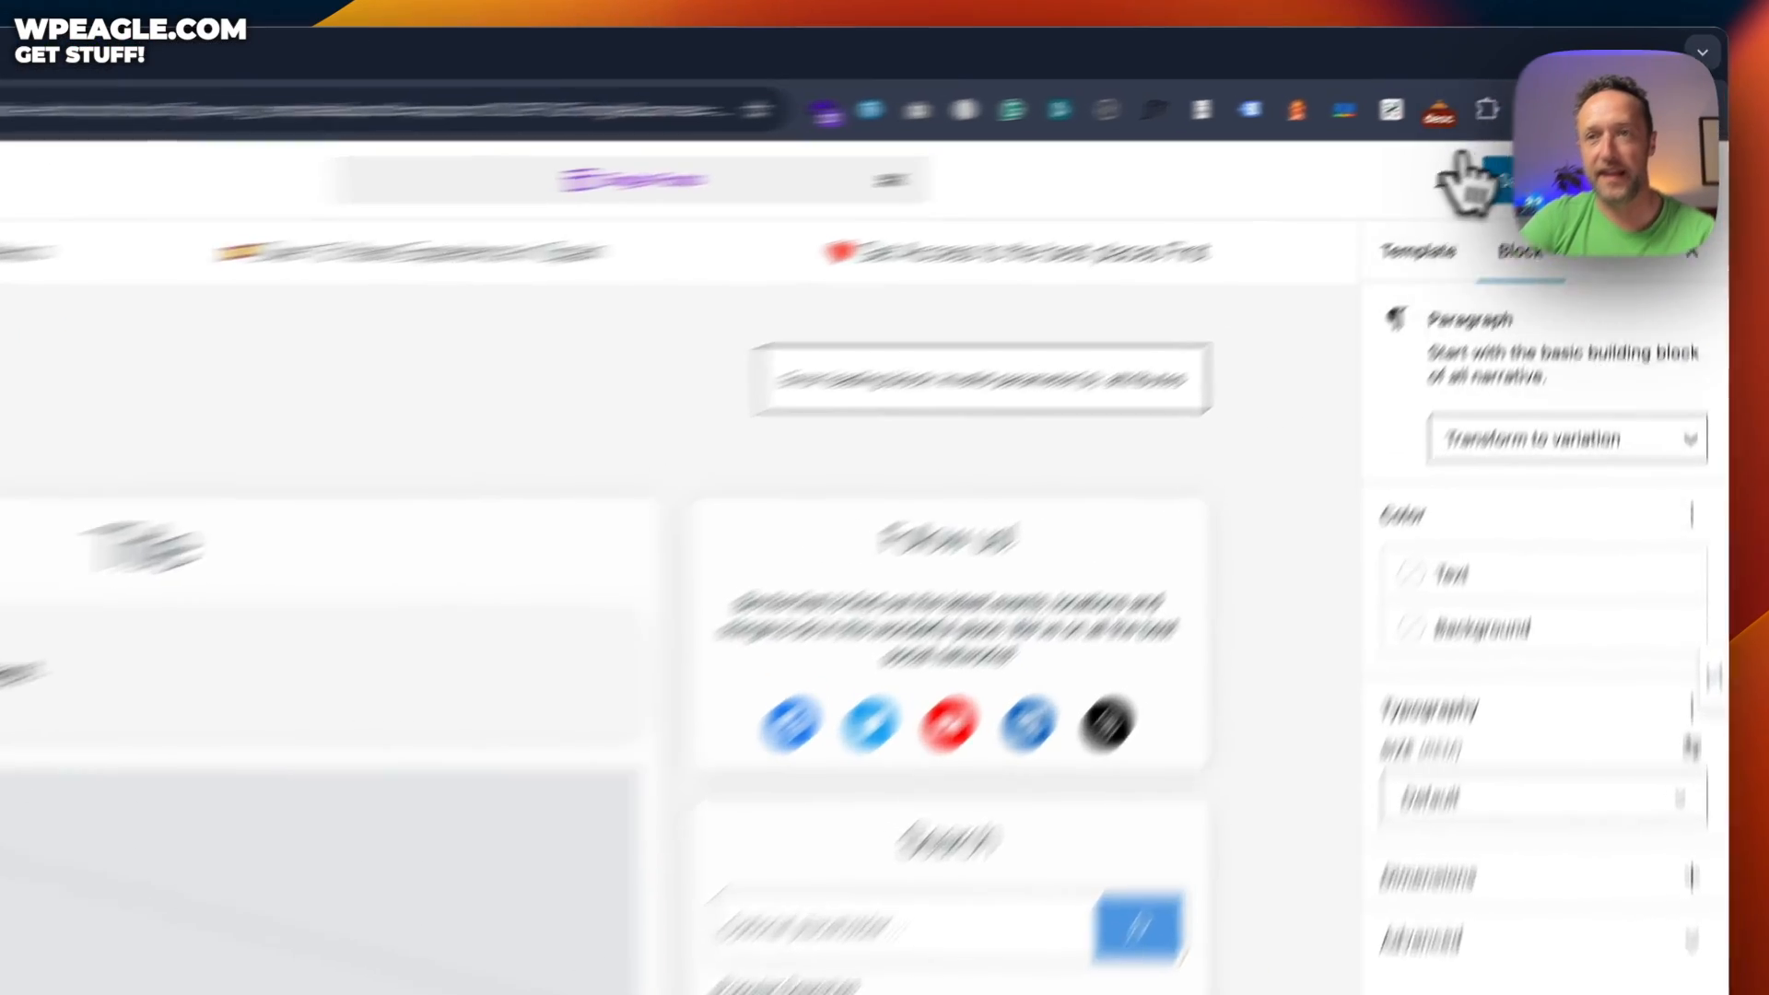
pyautogui.click(1548, 141)
pyautogui.click(1546, 142)
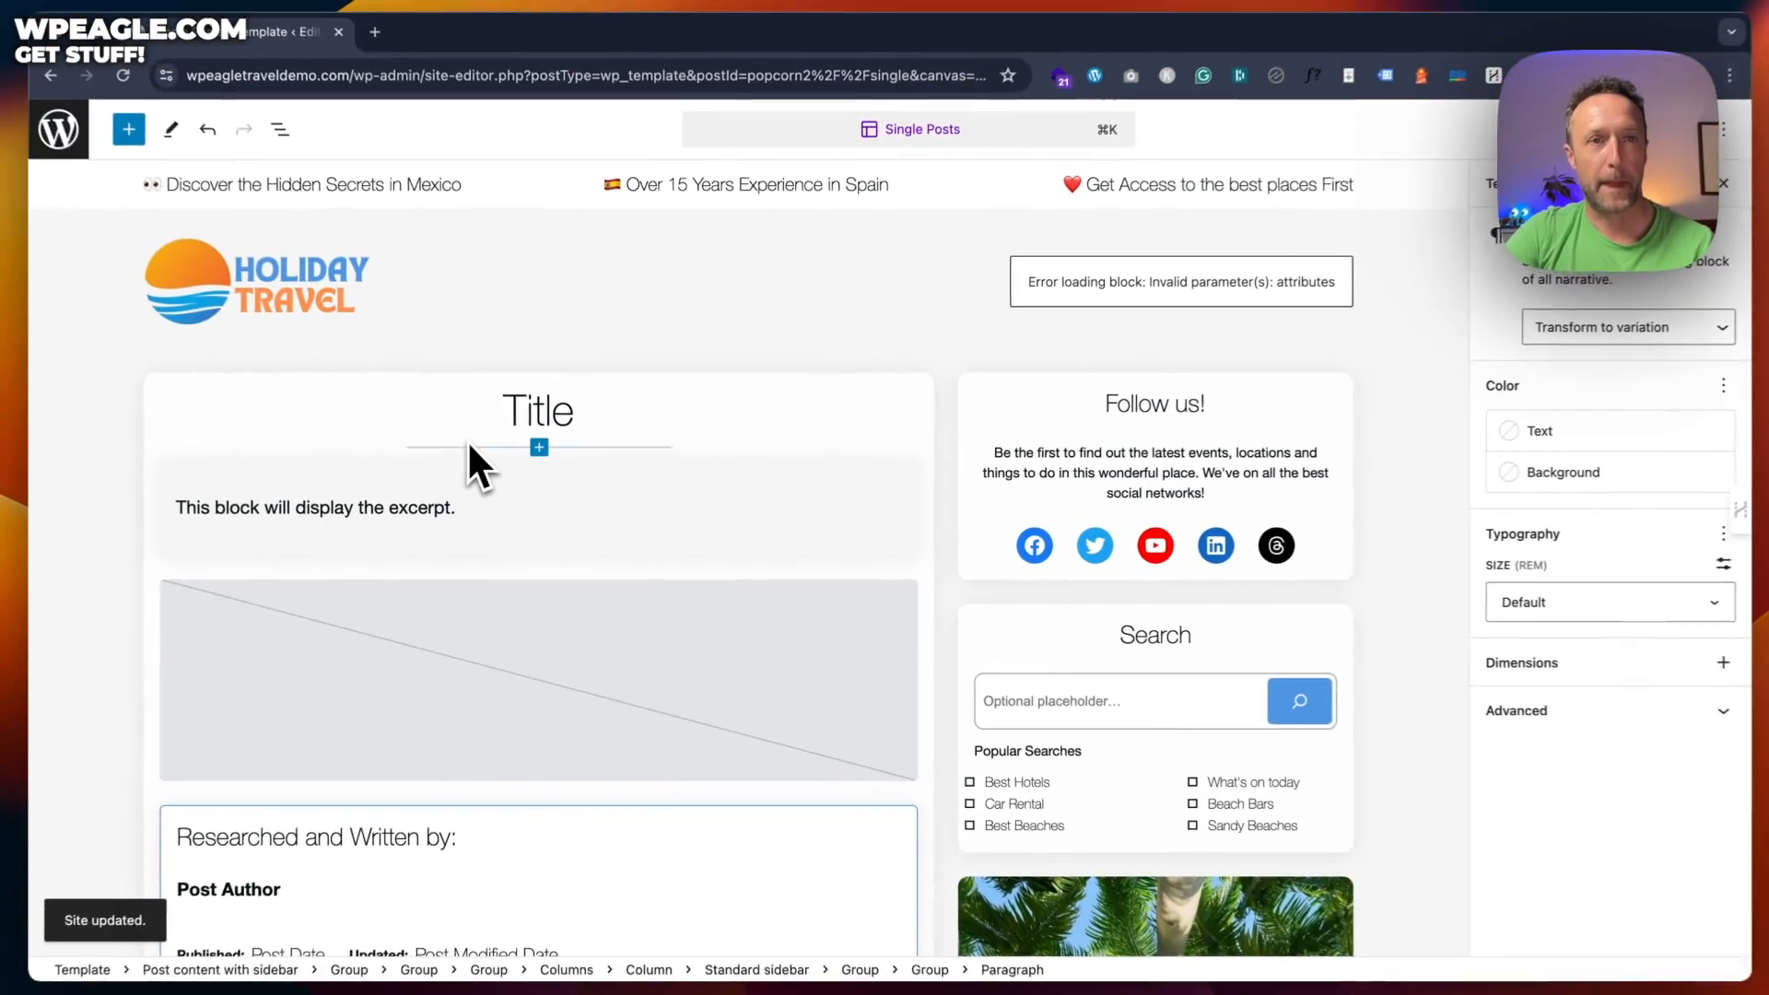
# Load the travel site's home page by trimming the URL to the domain
pyautogui.moveTo(342, 74); pyautogui.dragTo(992, 75)
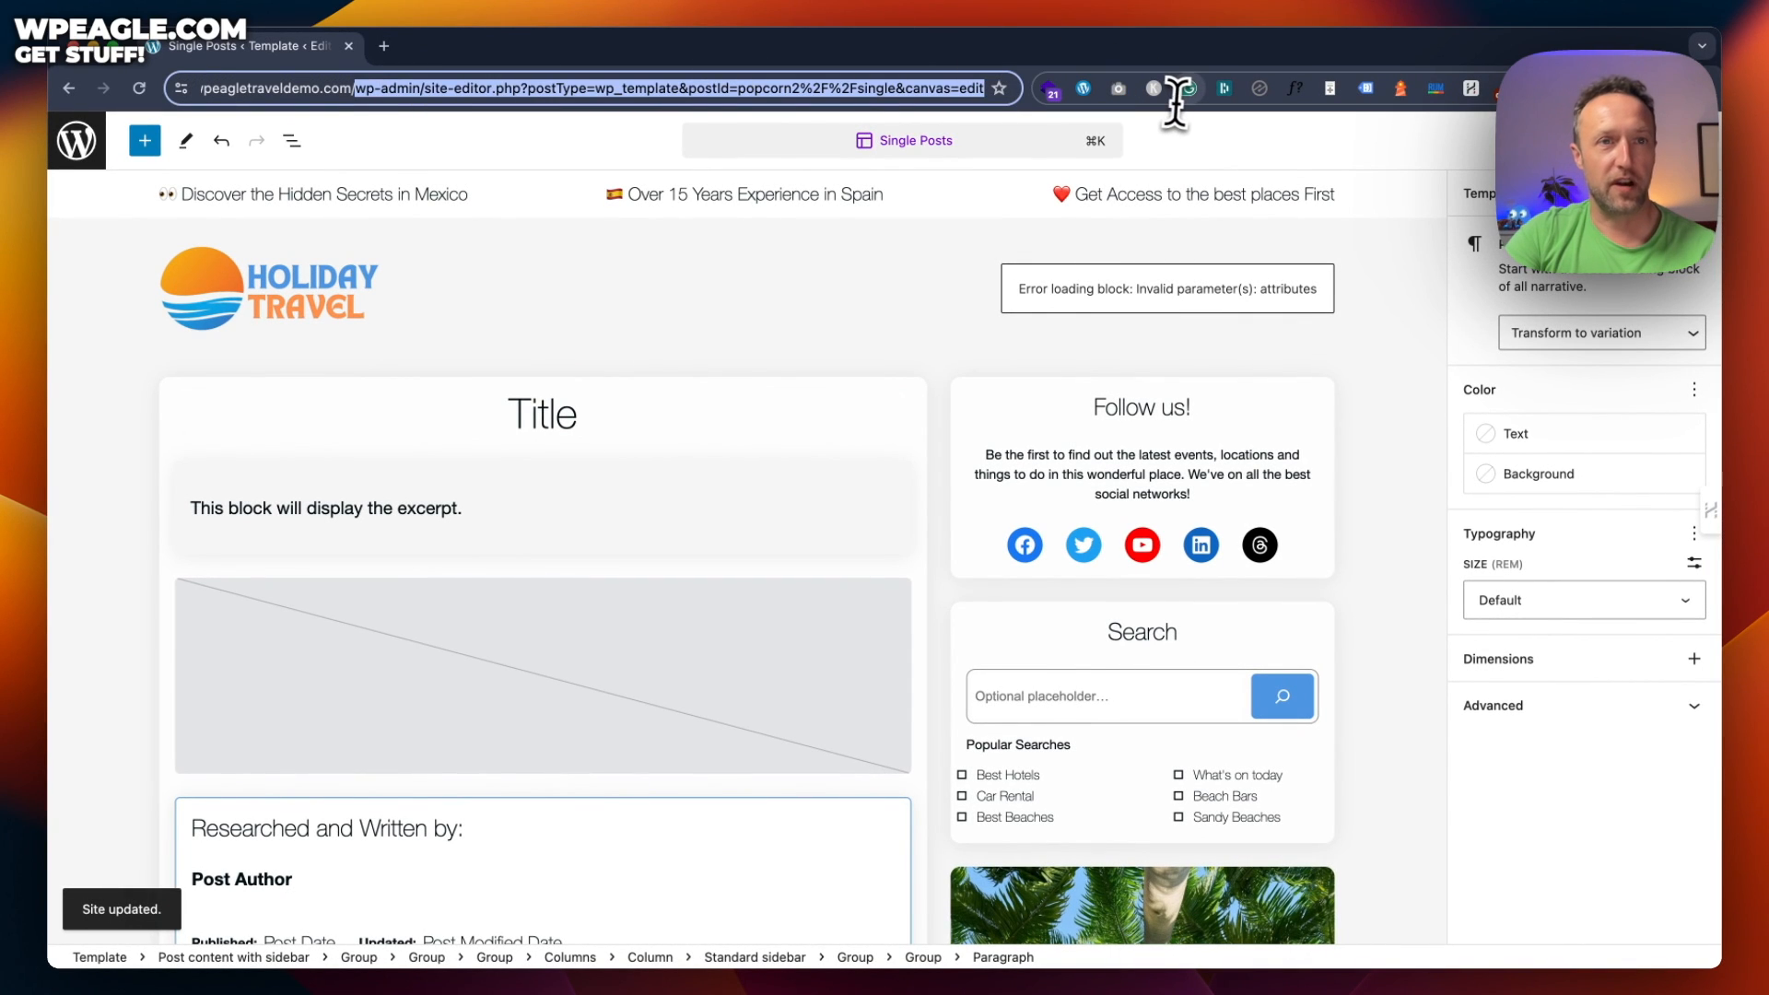
pyautogui.press('BackSpace')
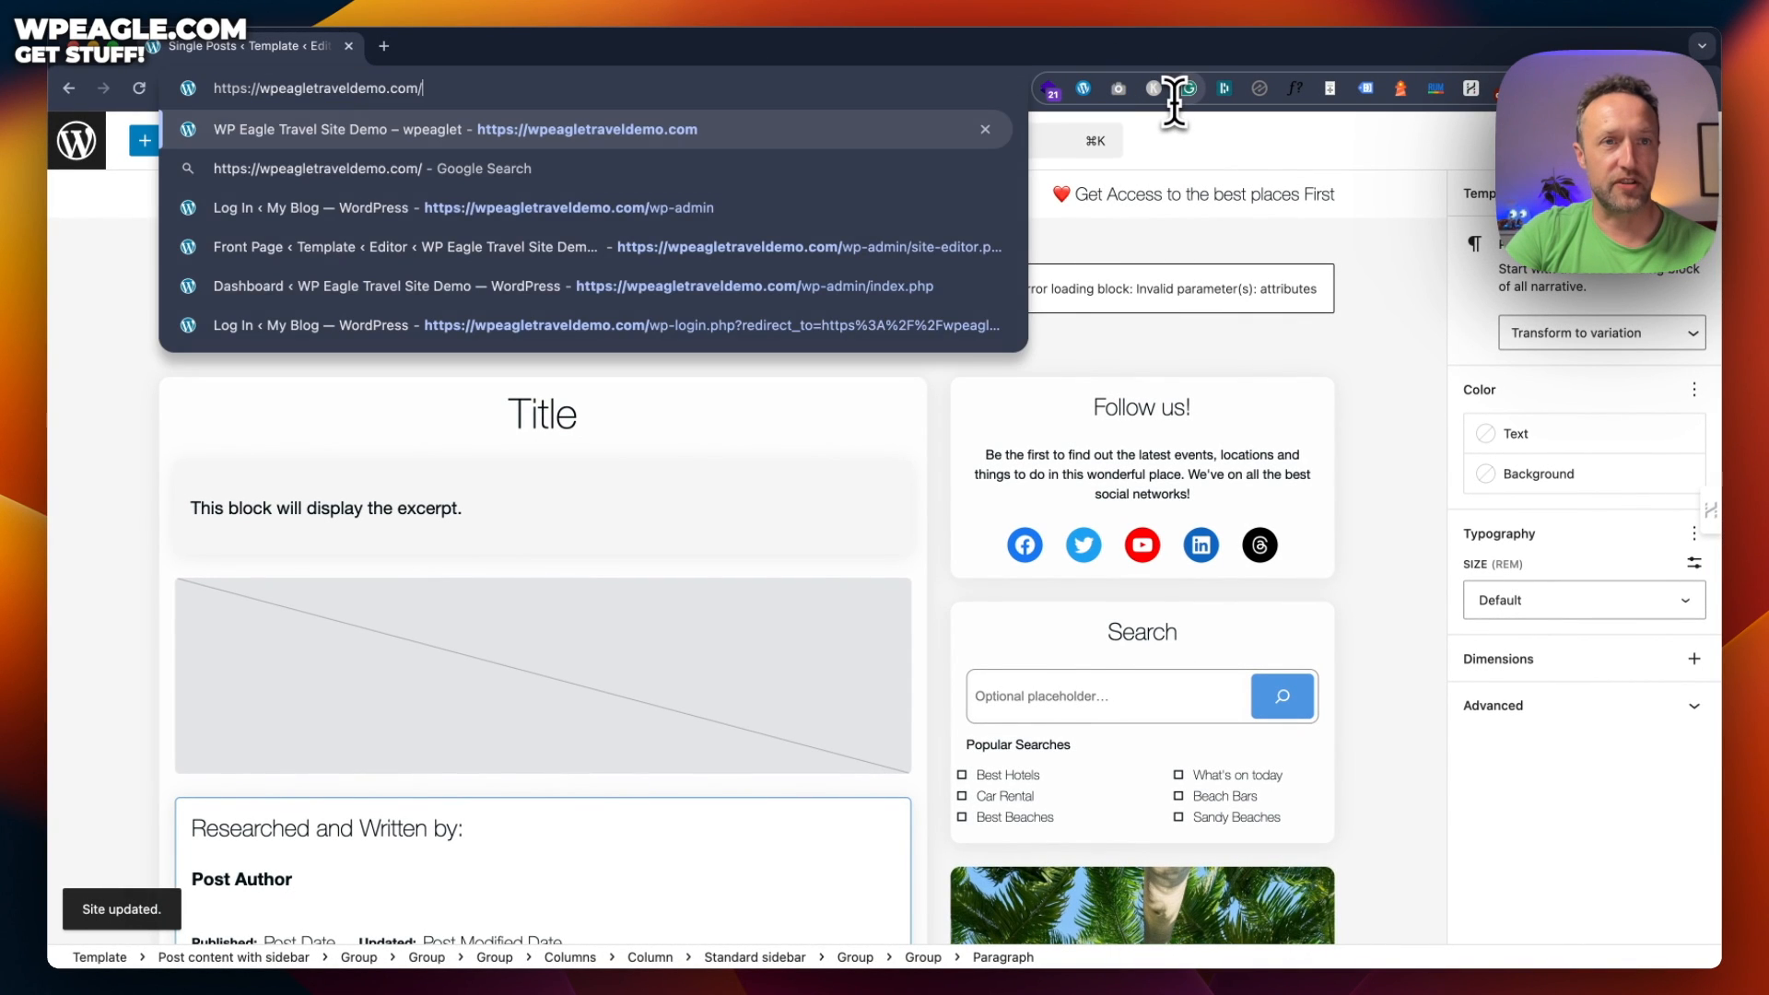
pyautogui.press('Return')
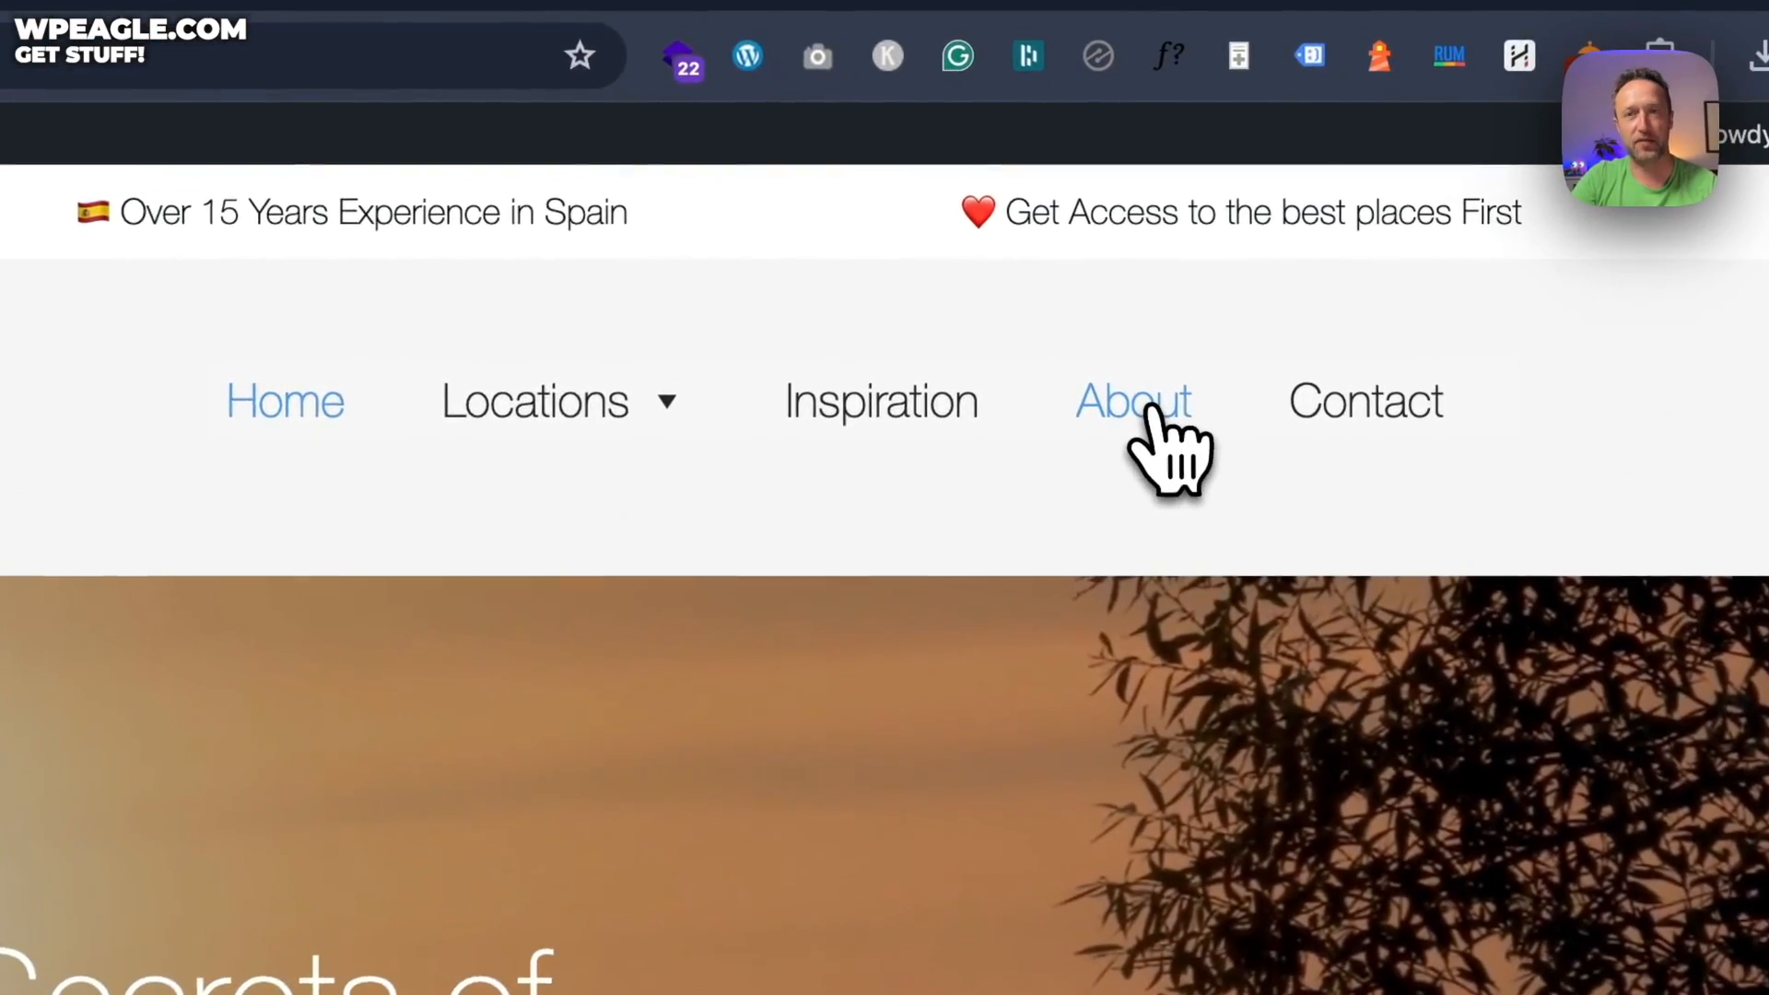
# Visit the live About page, then the Contact page
pyautogui.click(1280, 266)
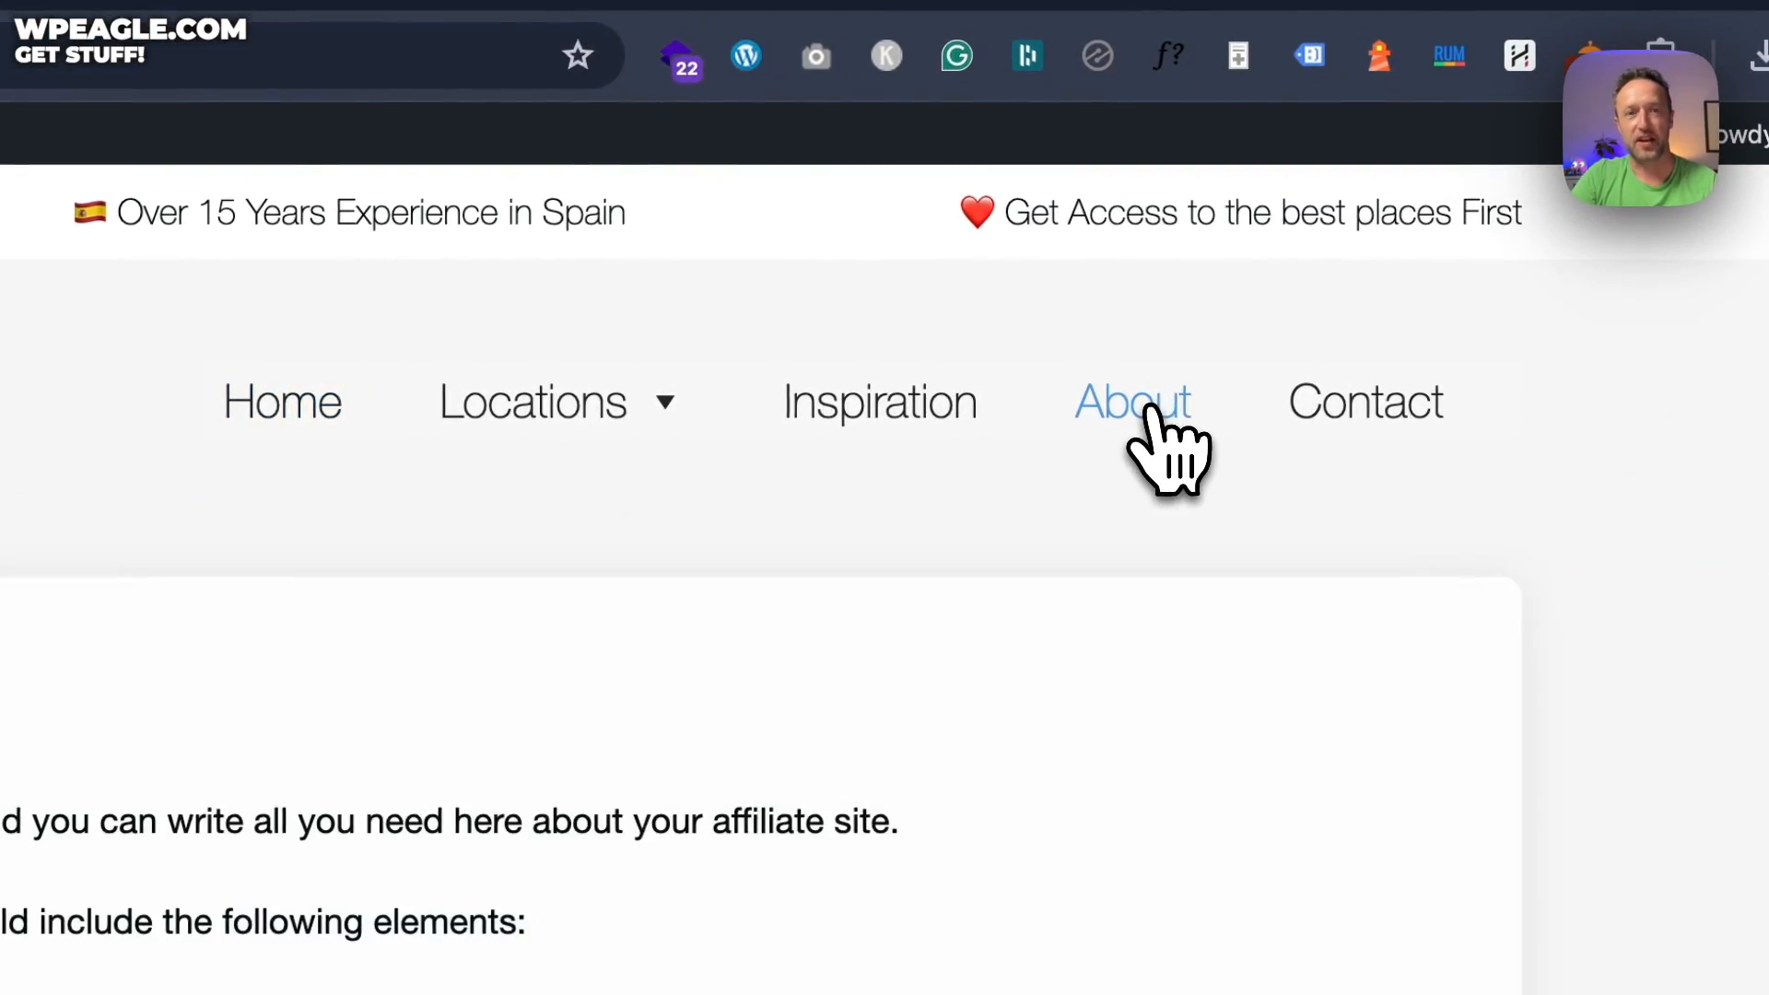
pyautogui.scroll(-10, 611, 644)
pyautogui.scroll(10, 612, 644)
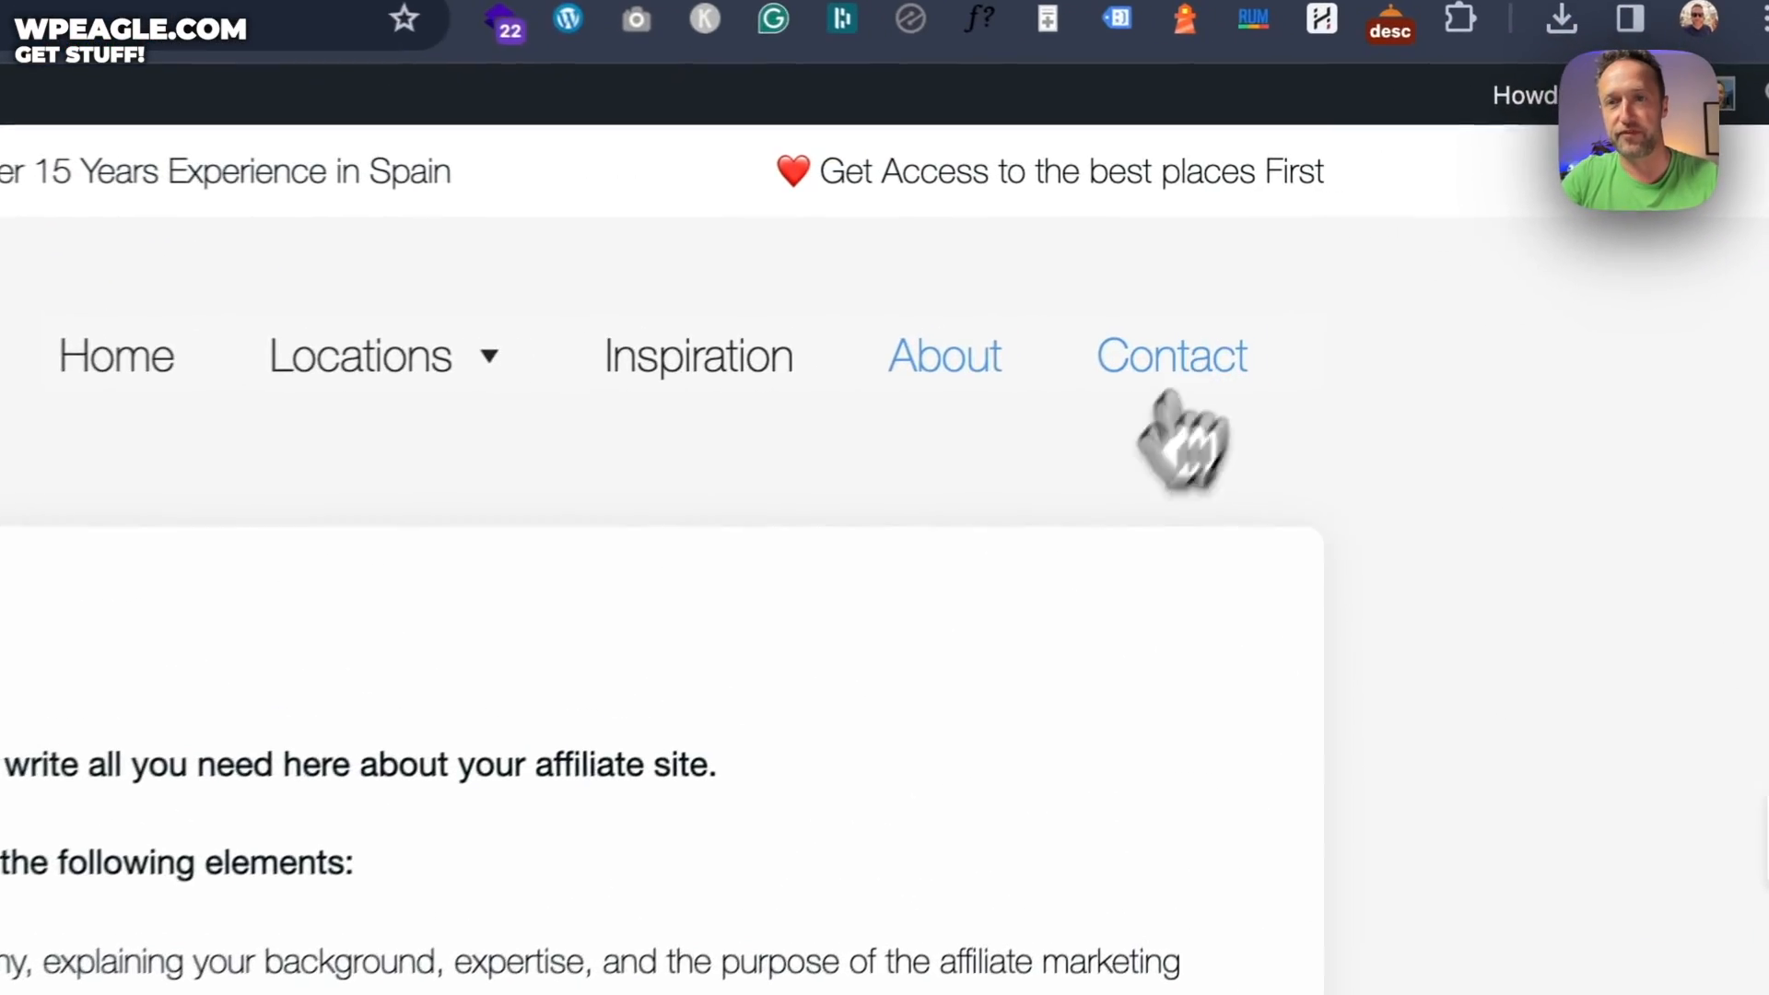
pyautogui.click(1389, 269)
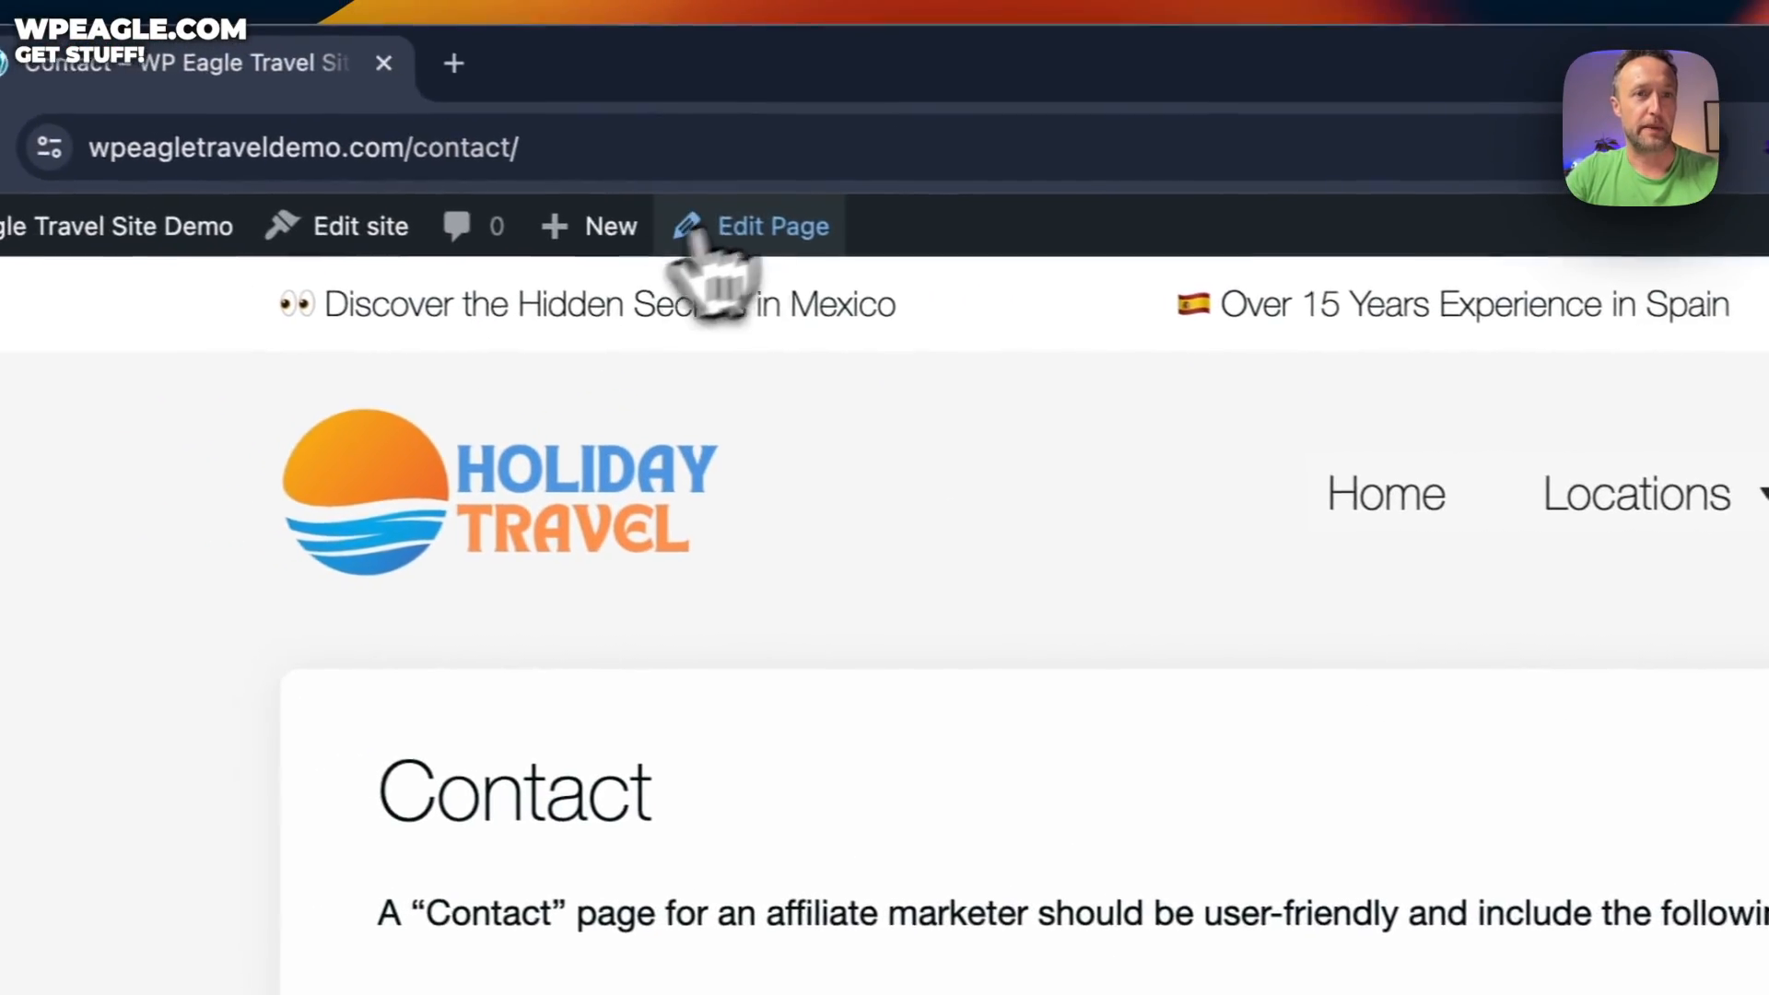
# Open the Contact page in the block editor and select the wp-admin URL path
pyautogui.click(836, 241)
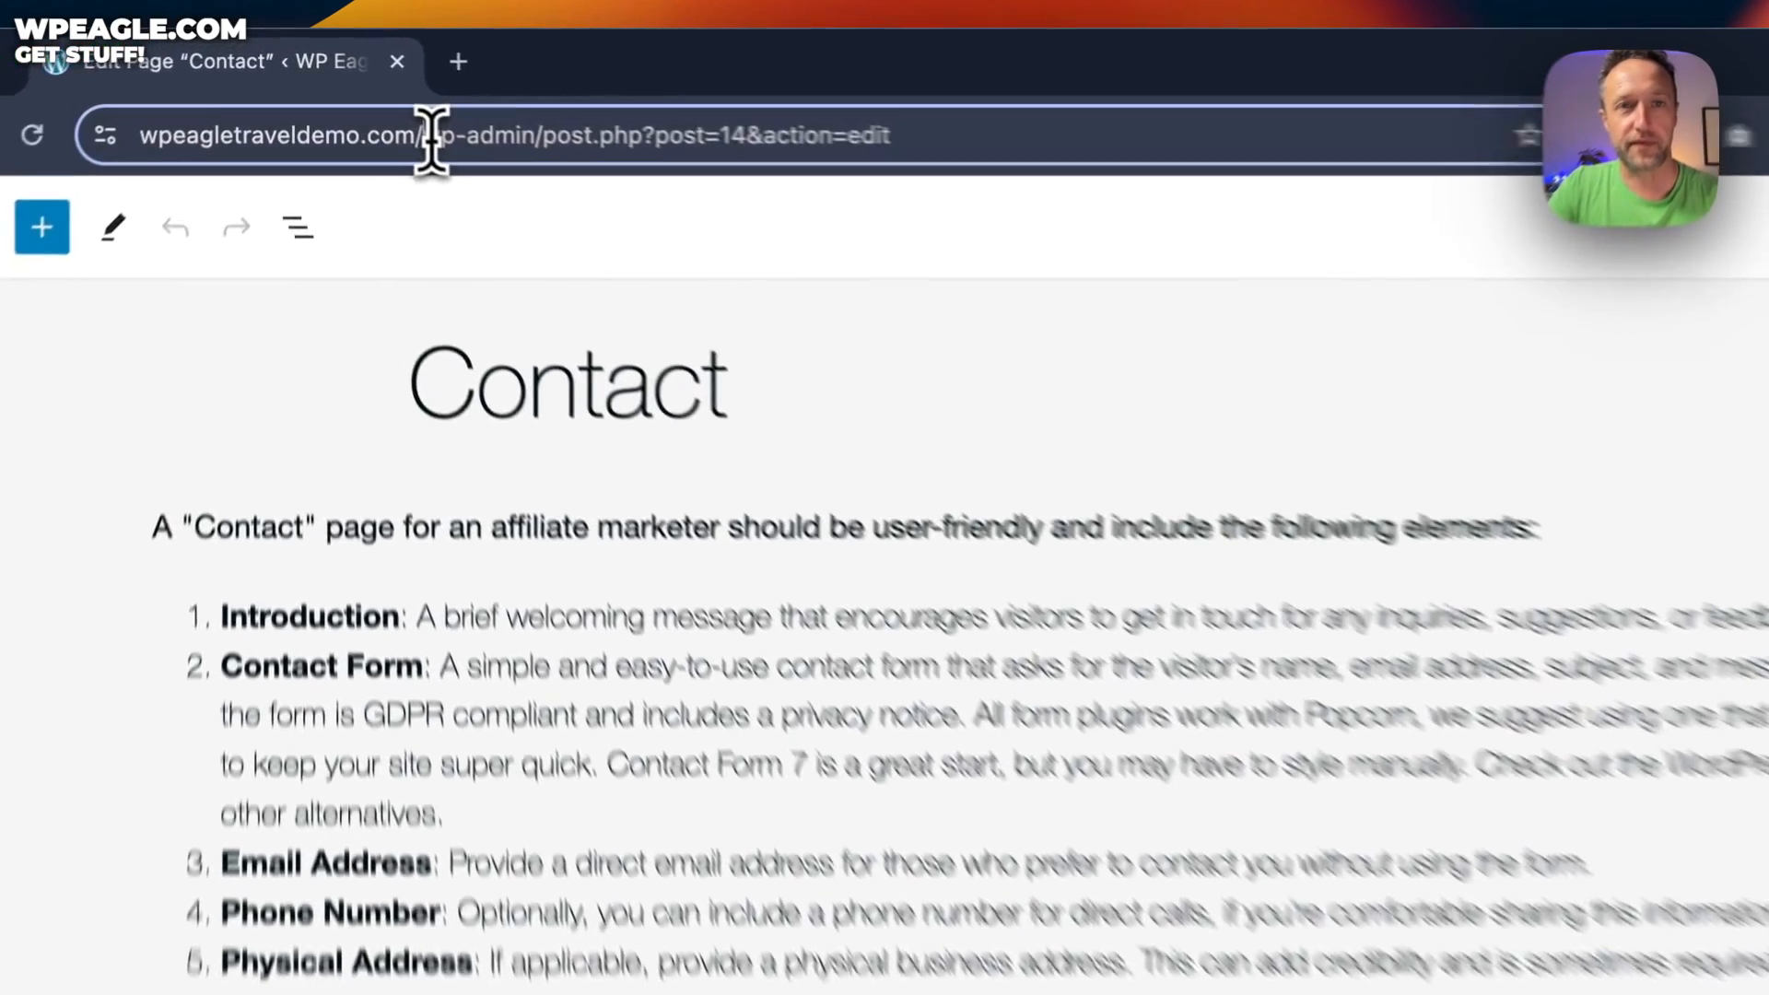
pyautogui.moveTo(371, 89); pyautogui.dragTo(766, 116)
# Return to the live home page and open the Locations page
pyautogui.press('BackSpace')
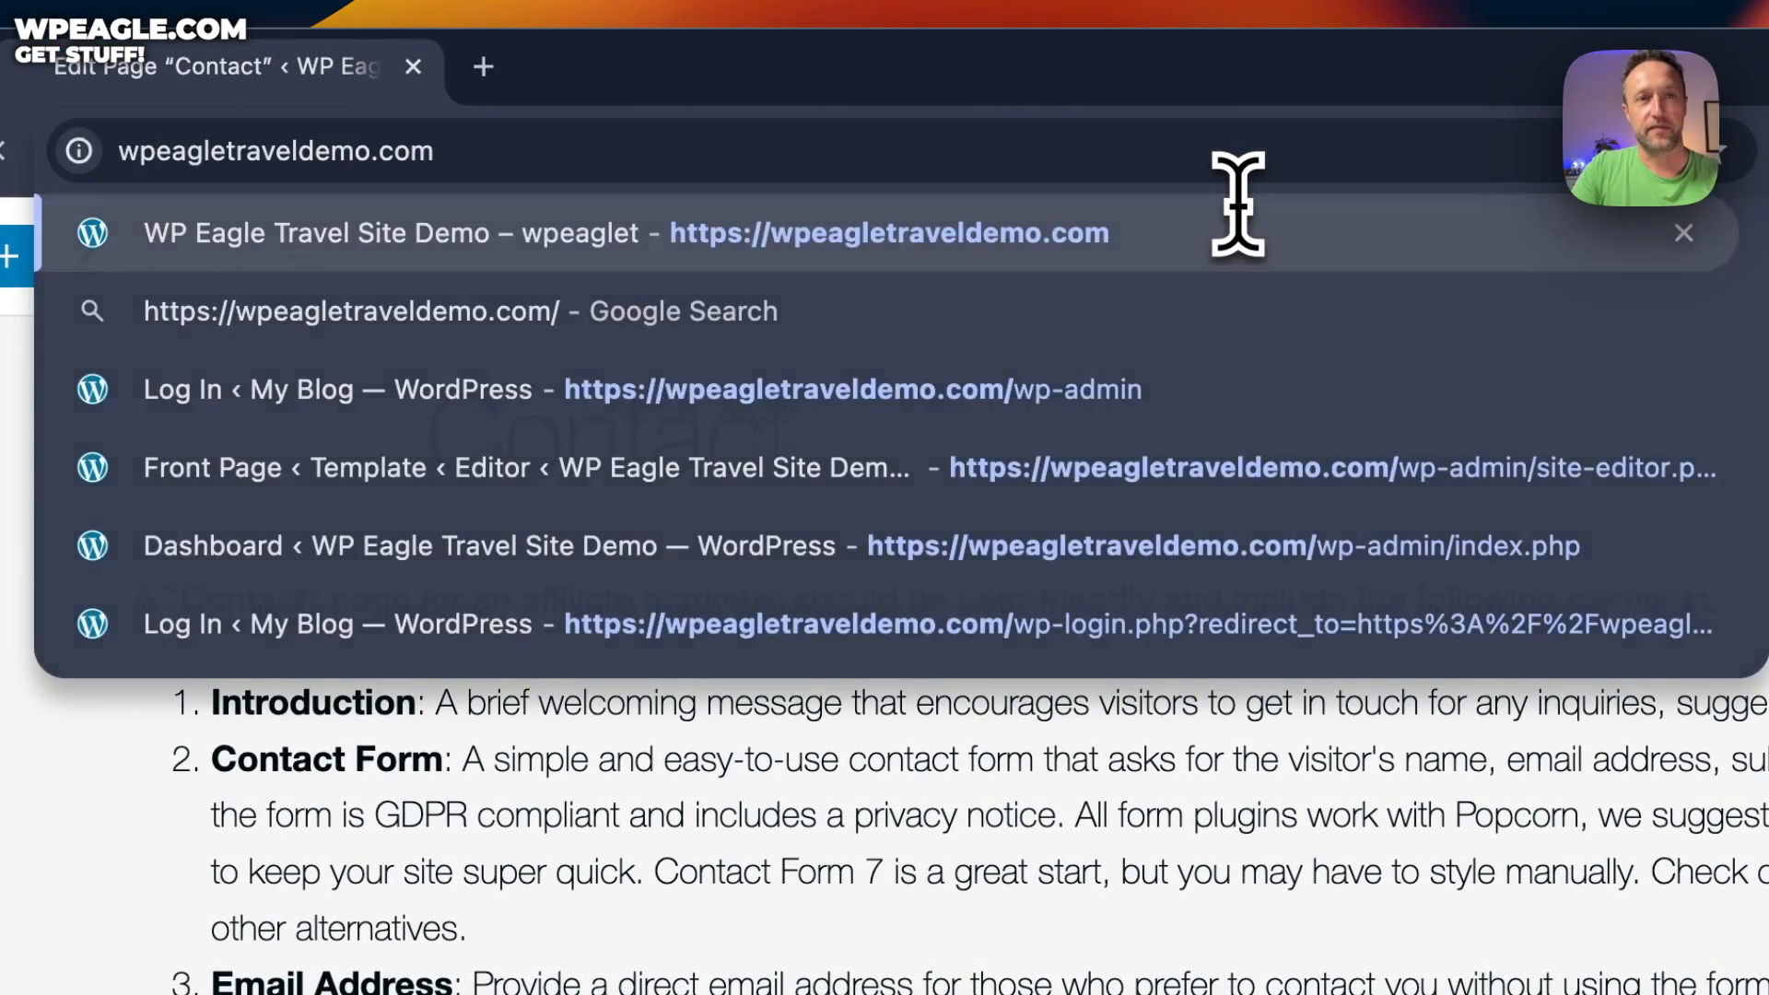
pyautogui.press('Return')
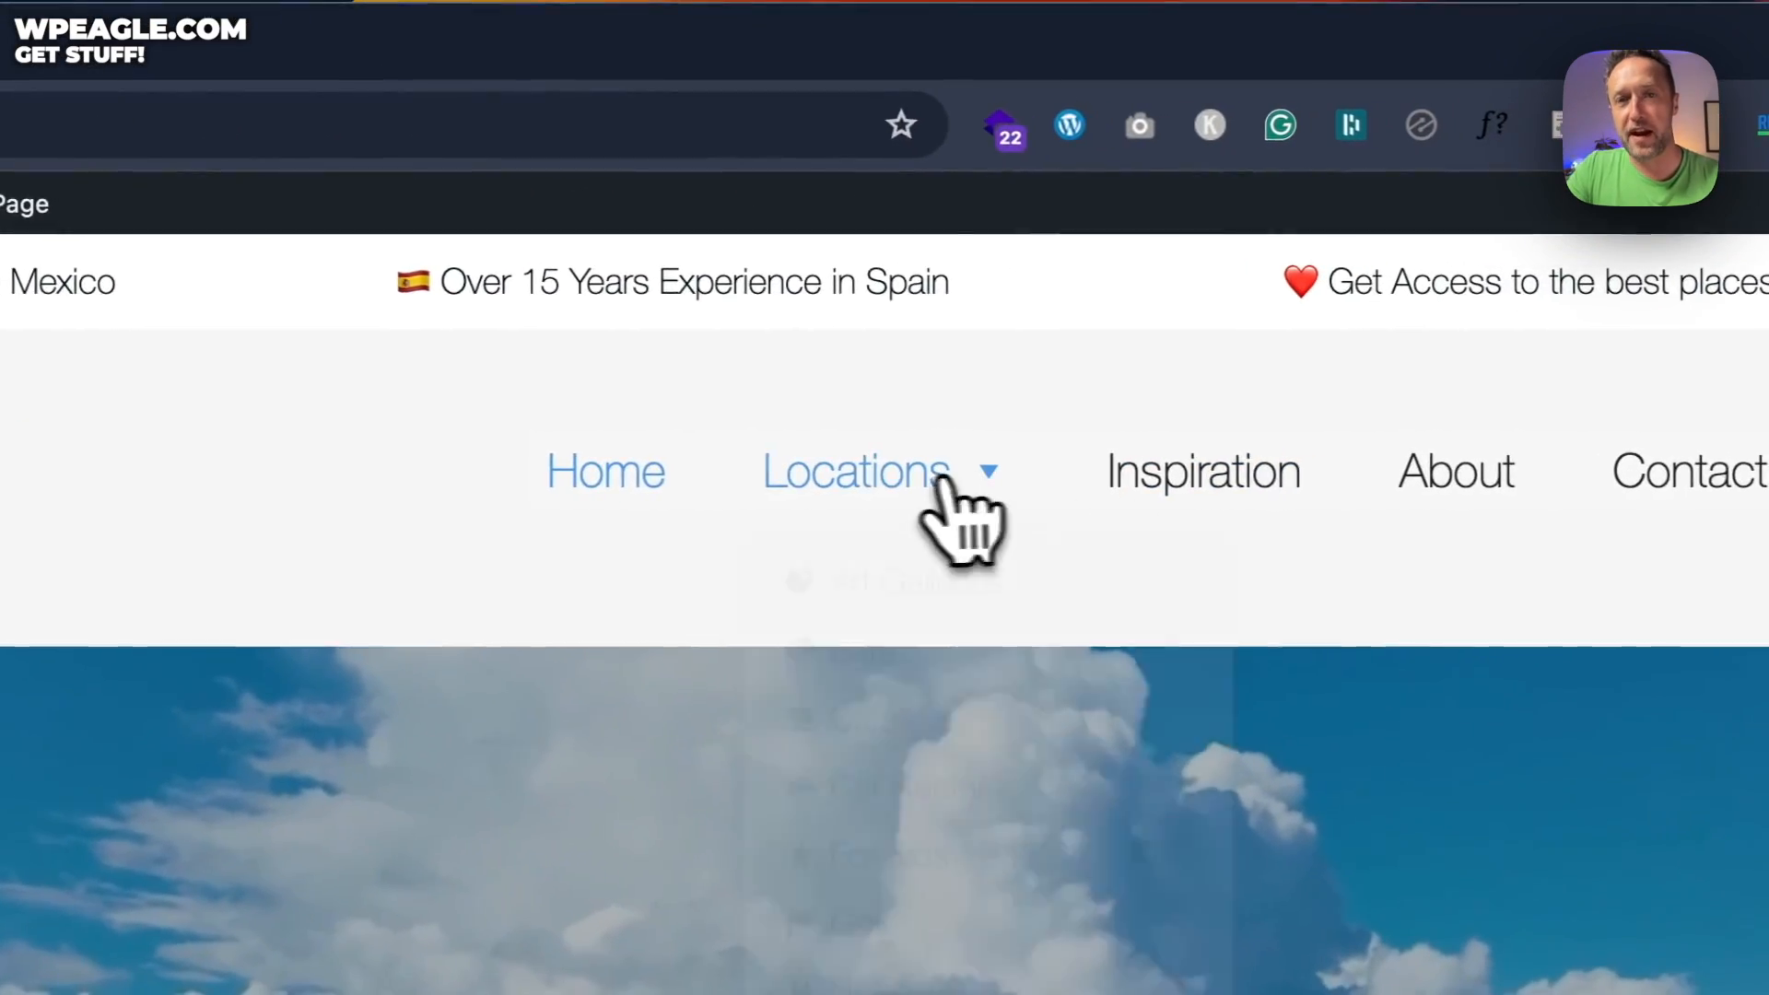
pyautogui.click(963, 479)
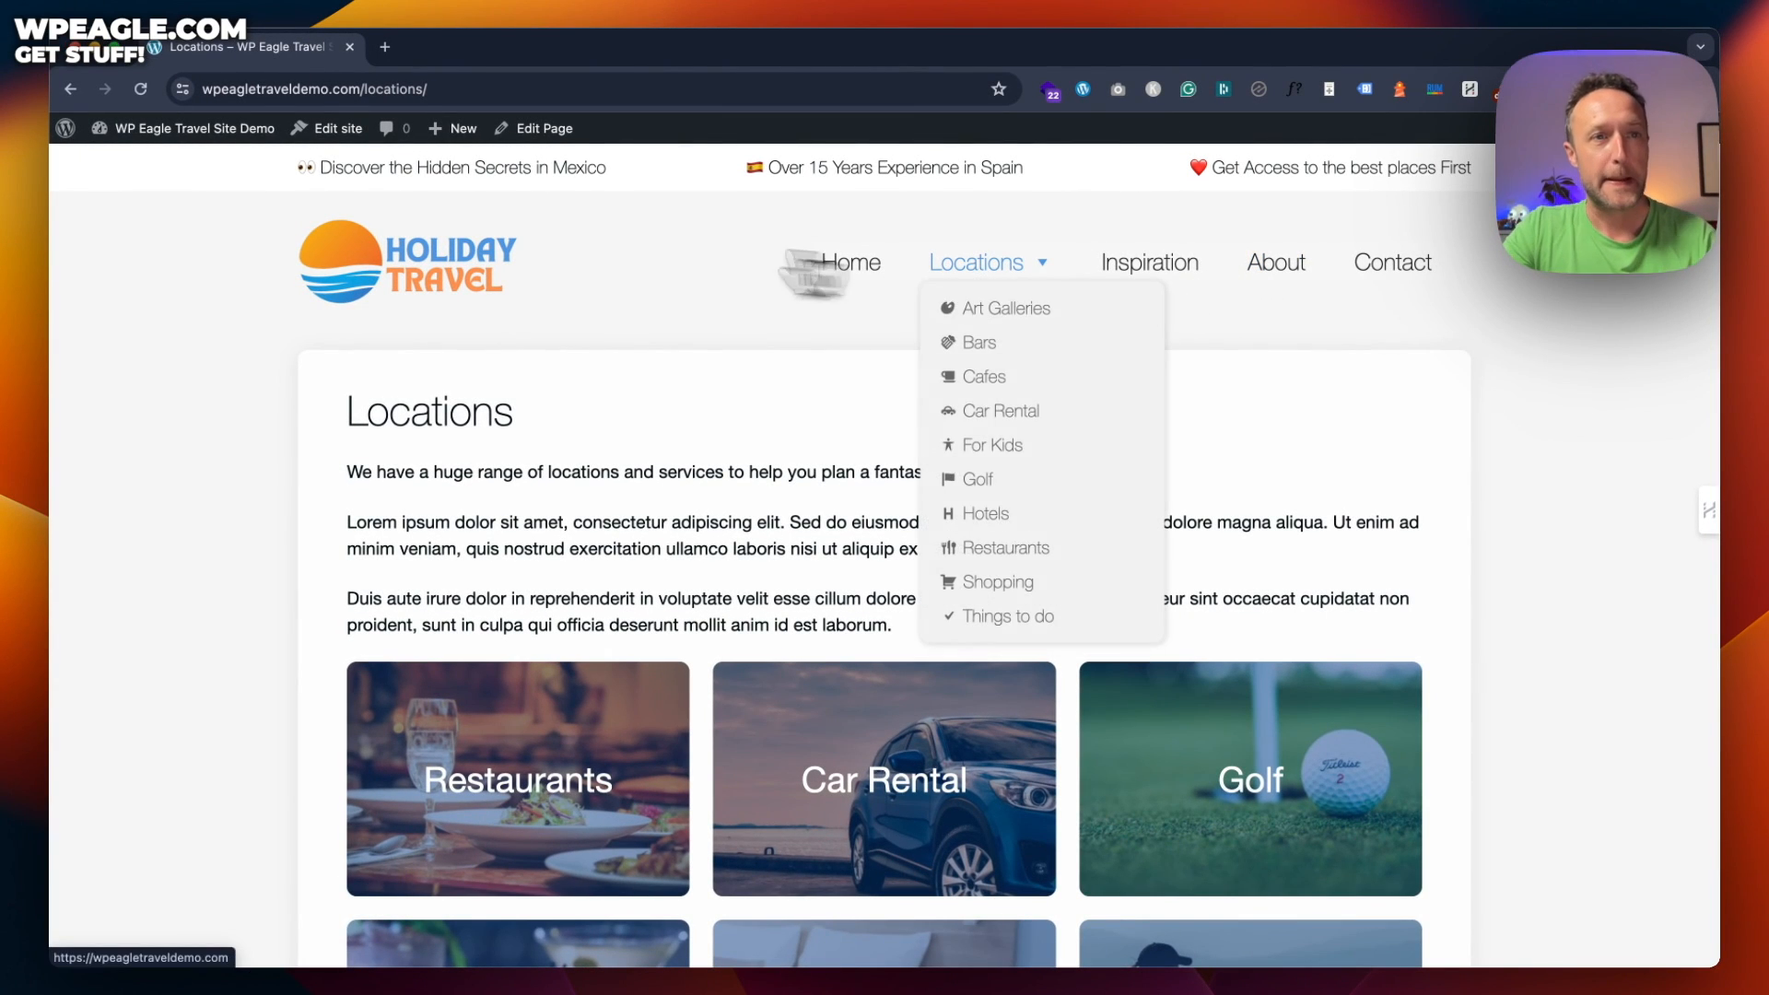
# Go to the Dashboard, then Appearance > Menus, and review the Locations sub-items Art Galleries through Things to do
pyautogui.moveTo(232, 143)
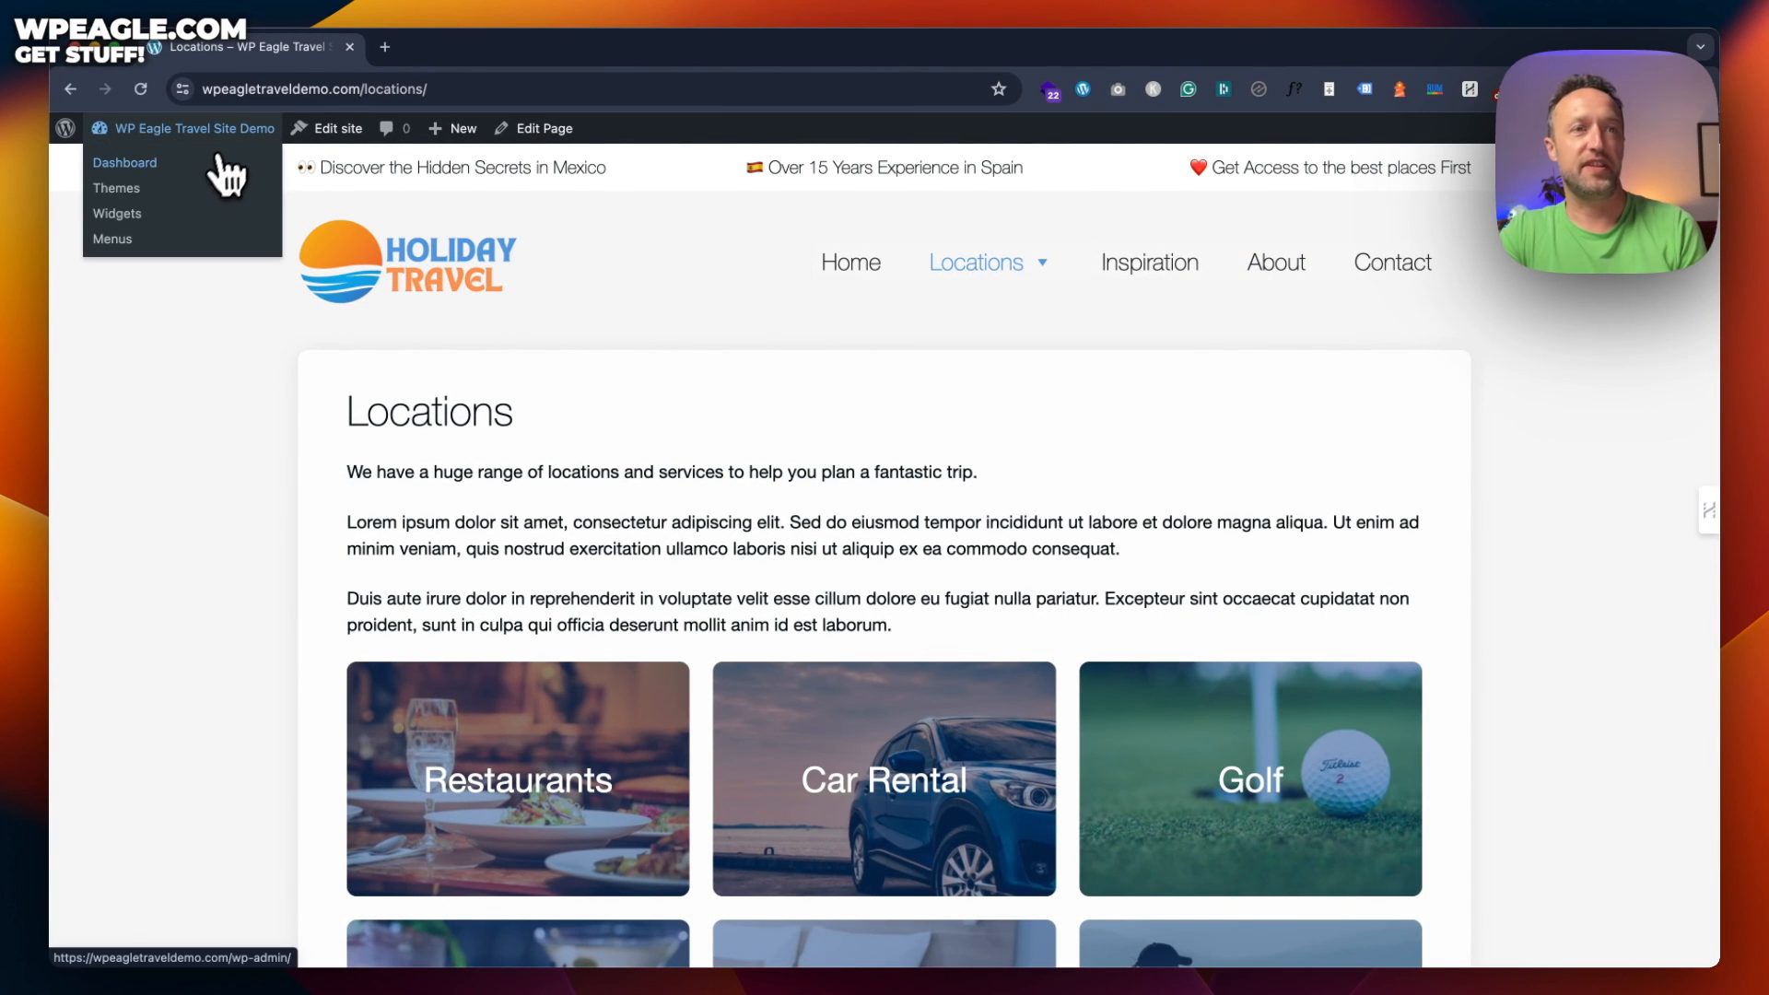
pyautogui.click(164, 167)
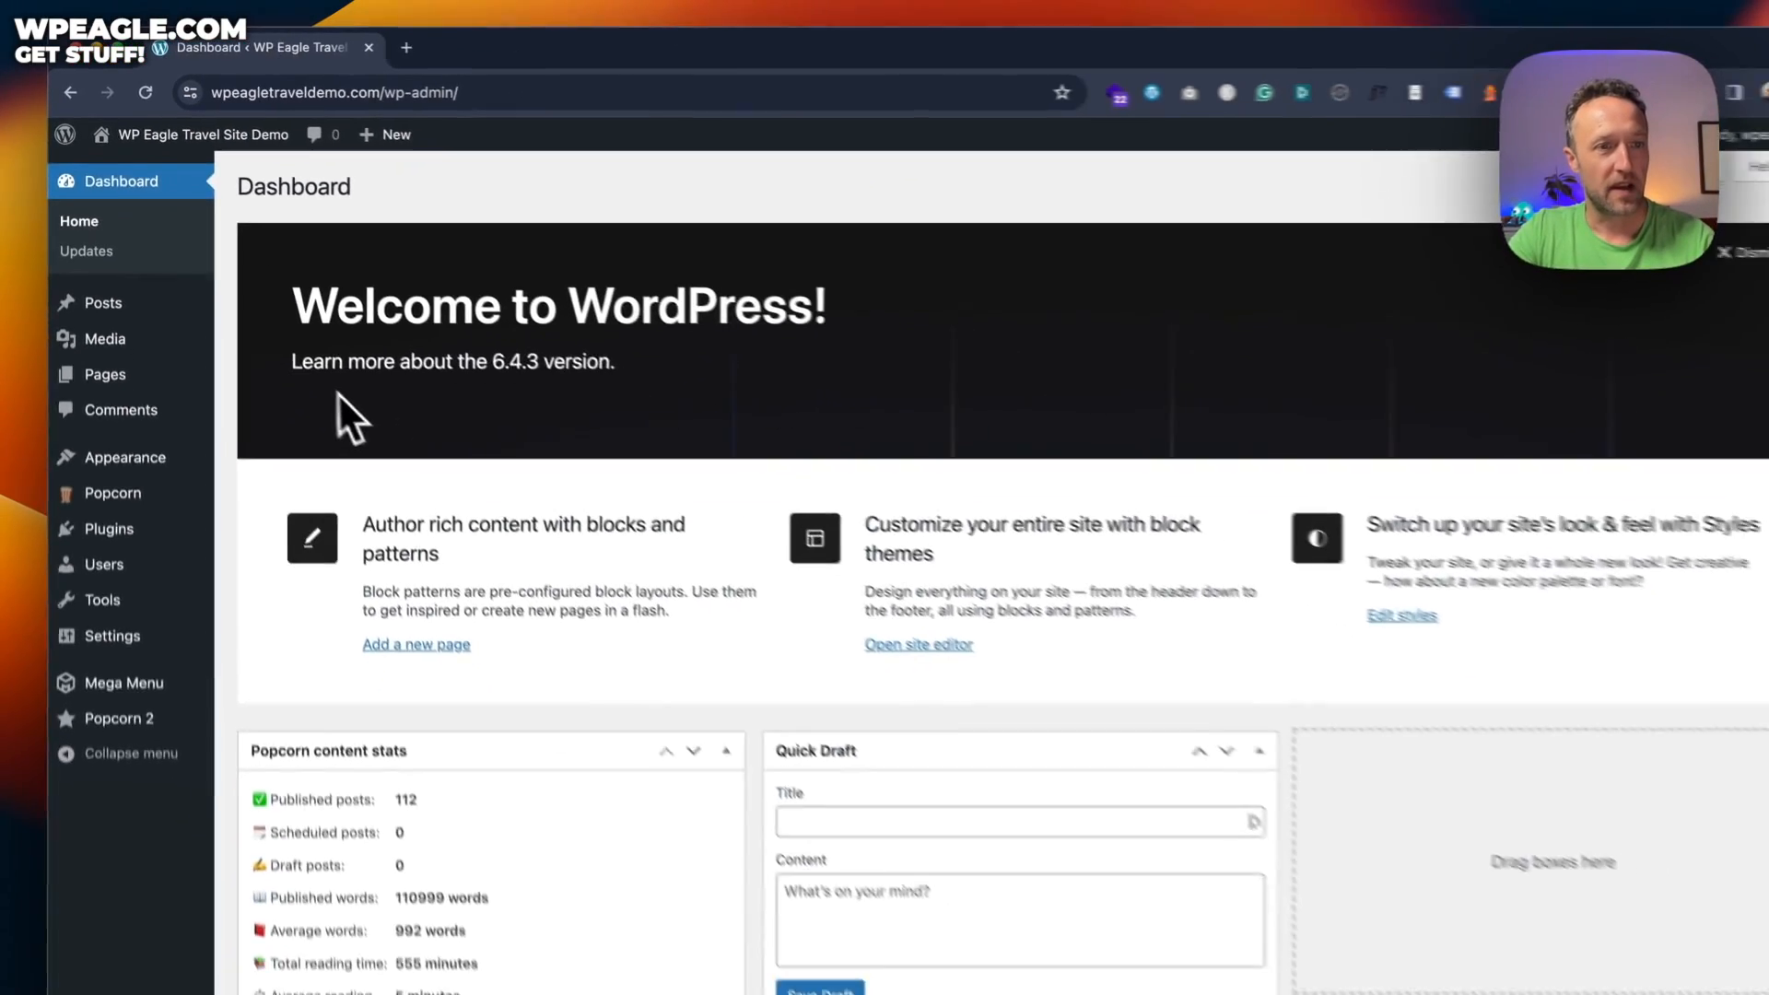
pyautogui.moveTo(301, 820)
pyautogui.click(314, 487)
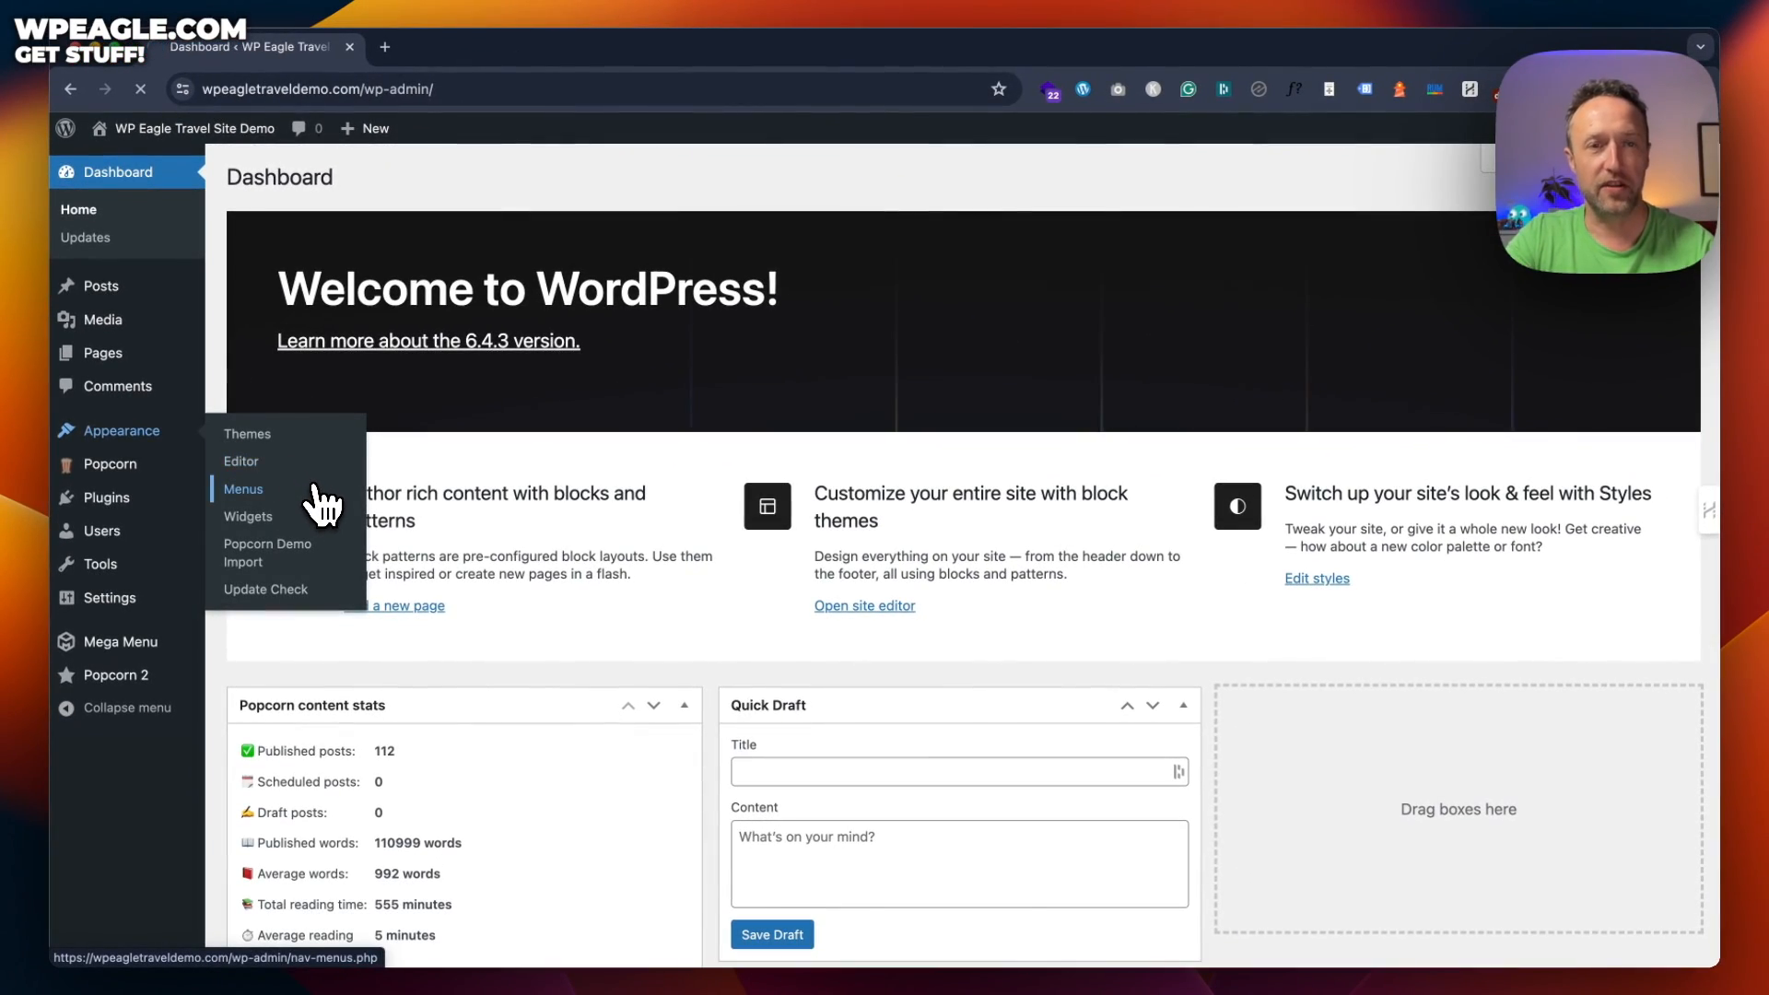
pyautogui.scroll(-4, 900, 624)
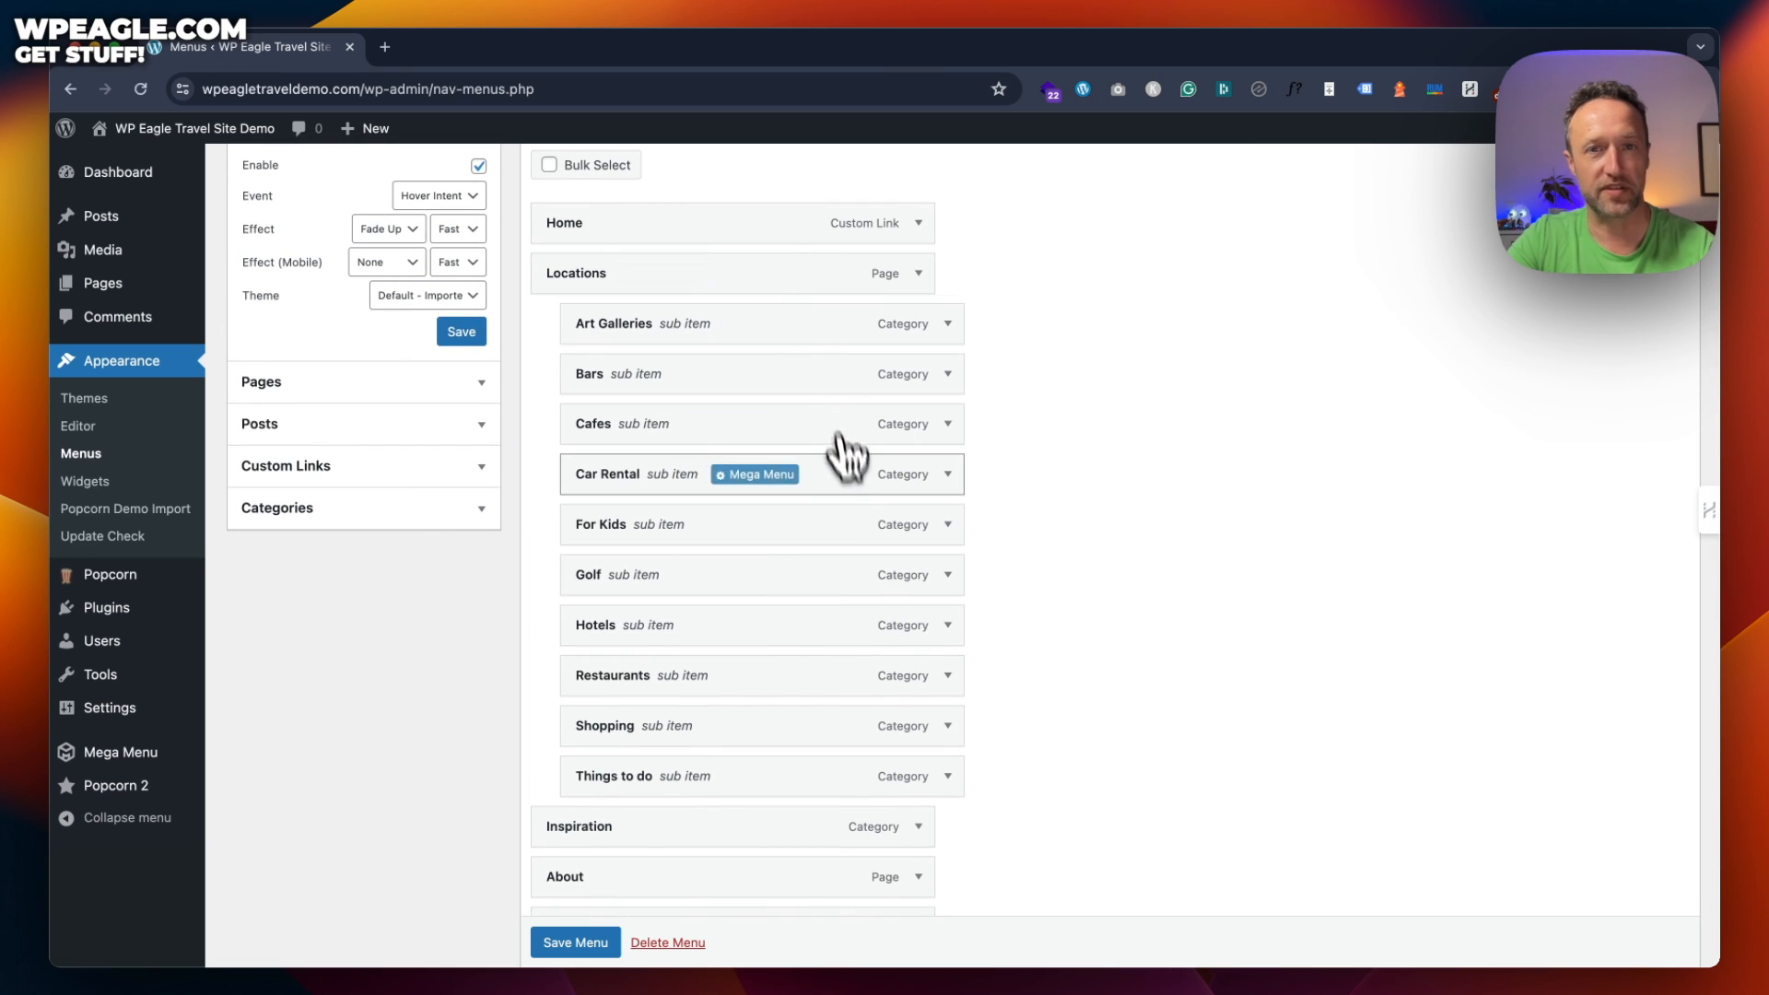
pyautogui.scroll(1, 856, 503)
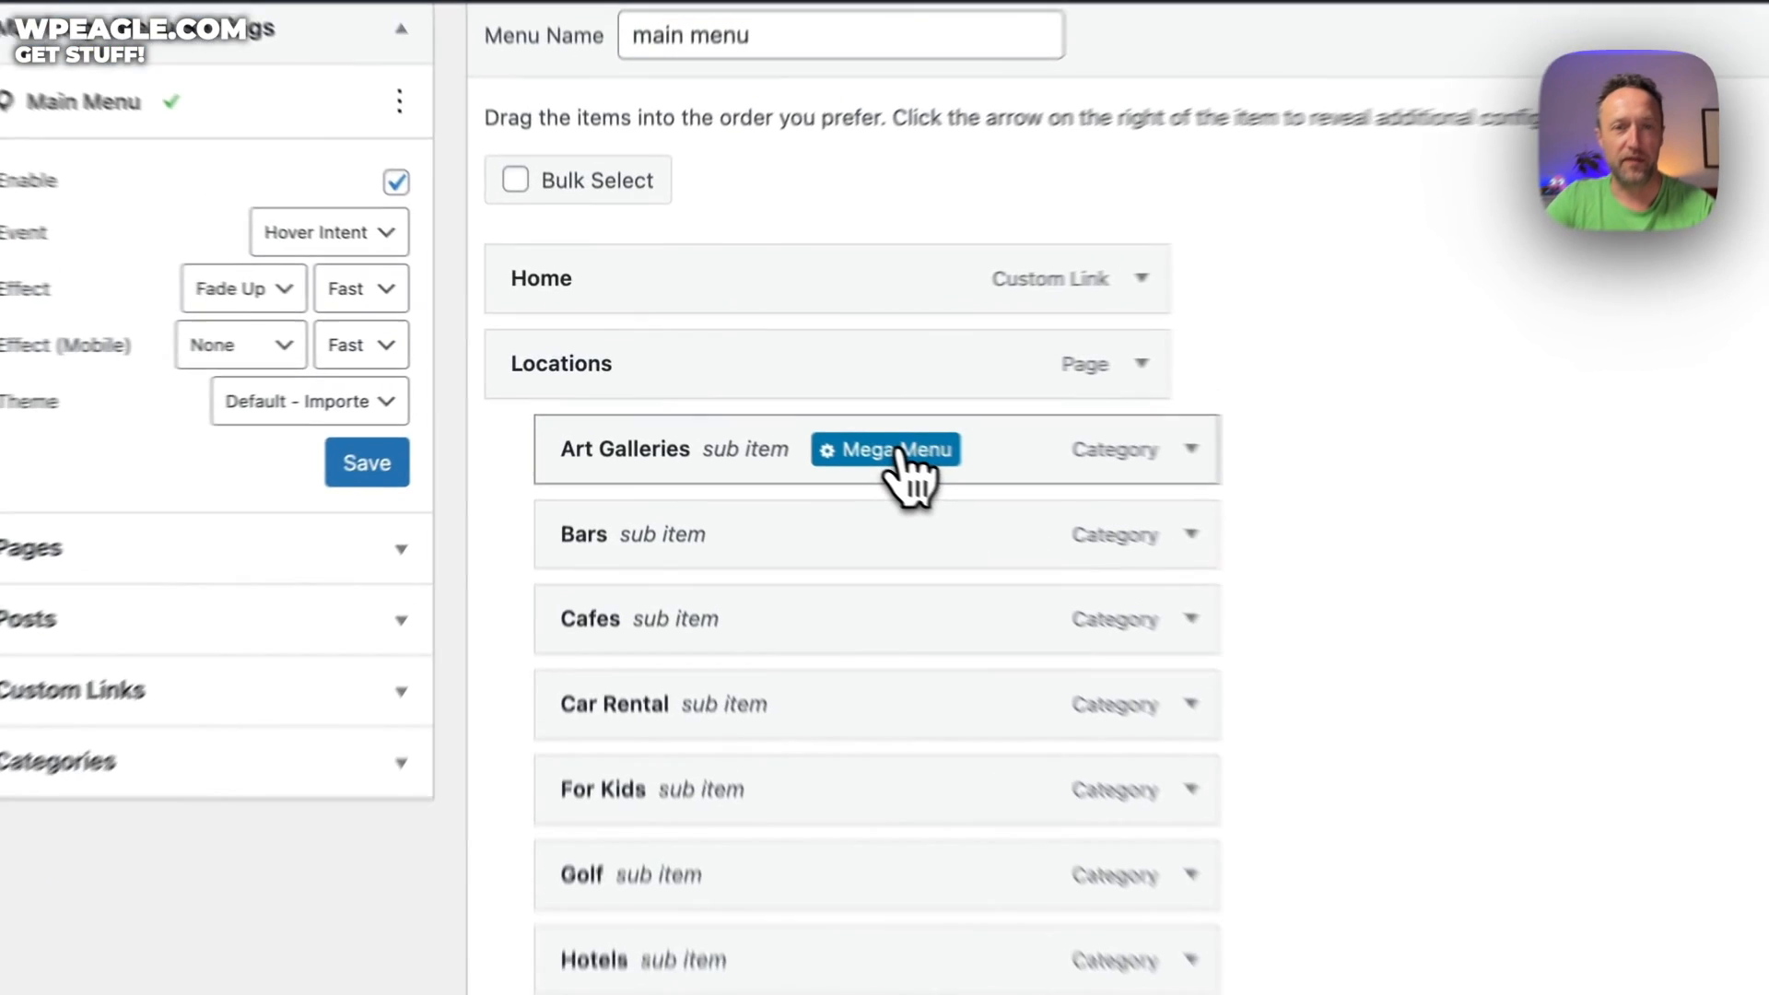
pyautogui.click(773, 407)
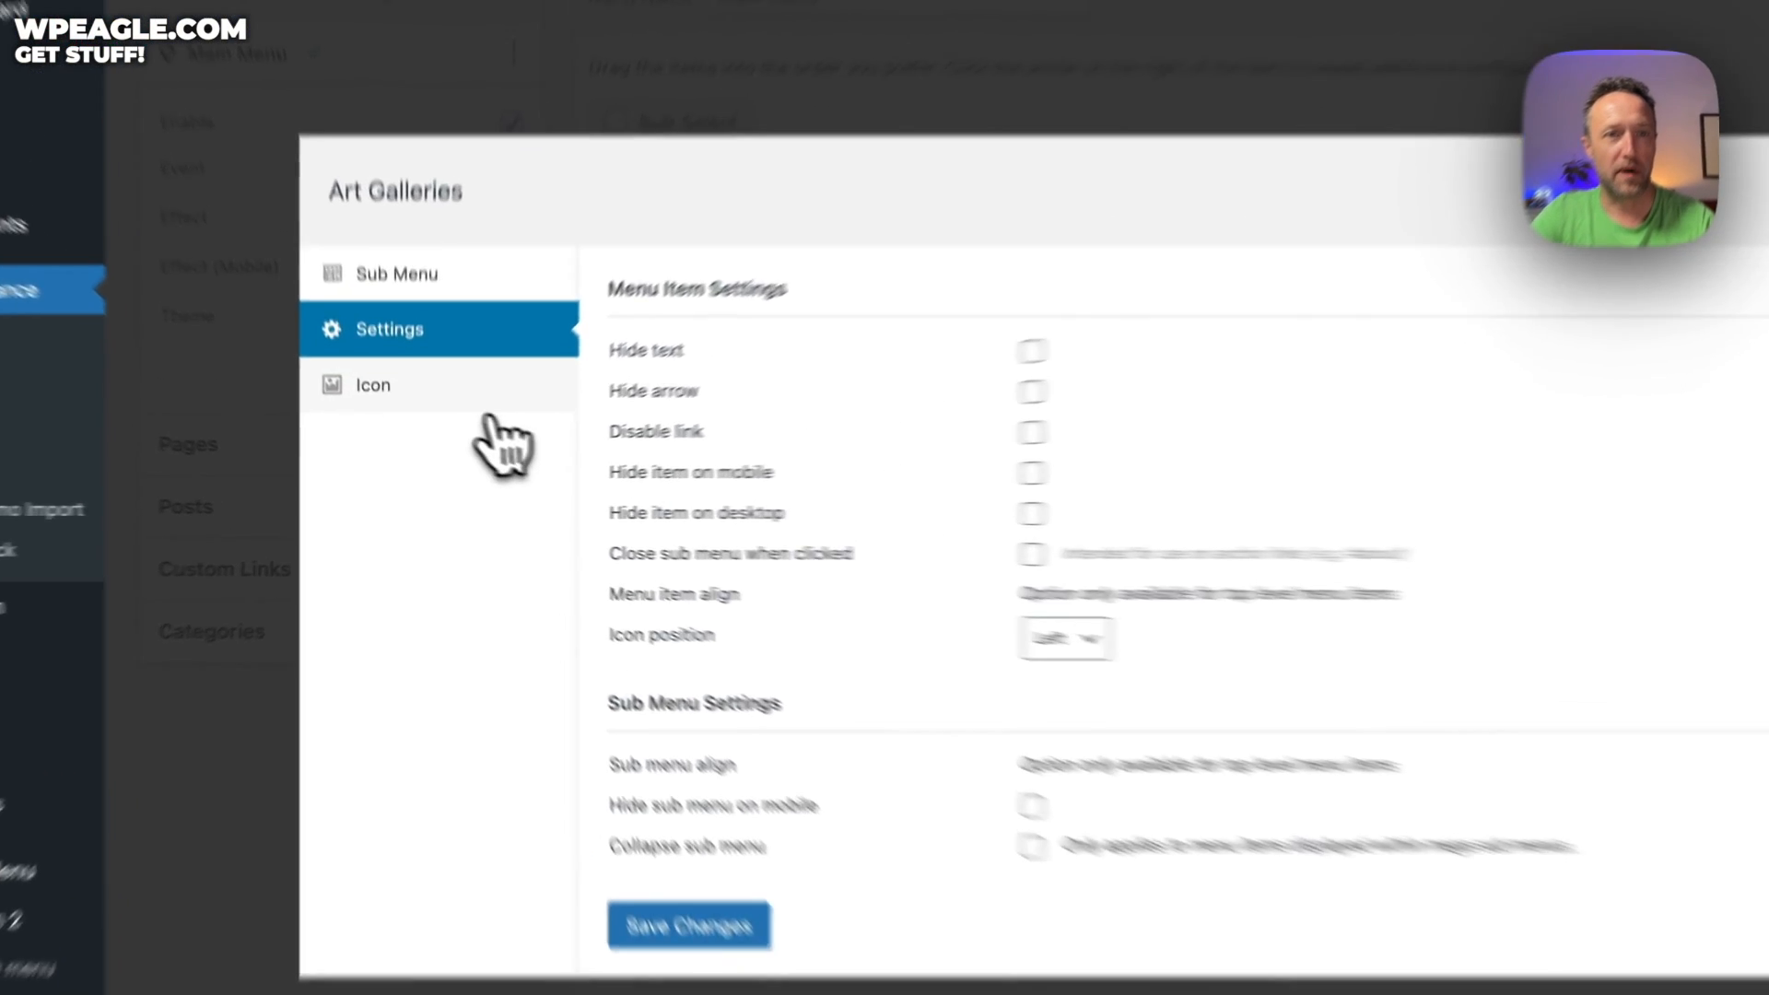
pyautogui.click(470, 425)
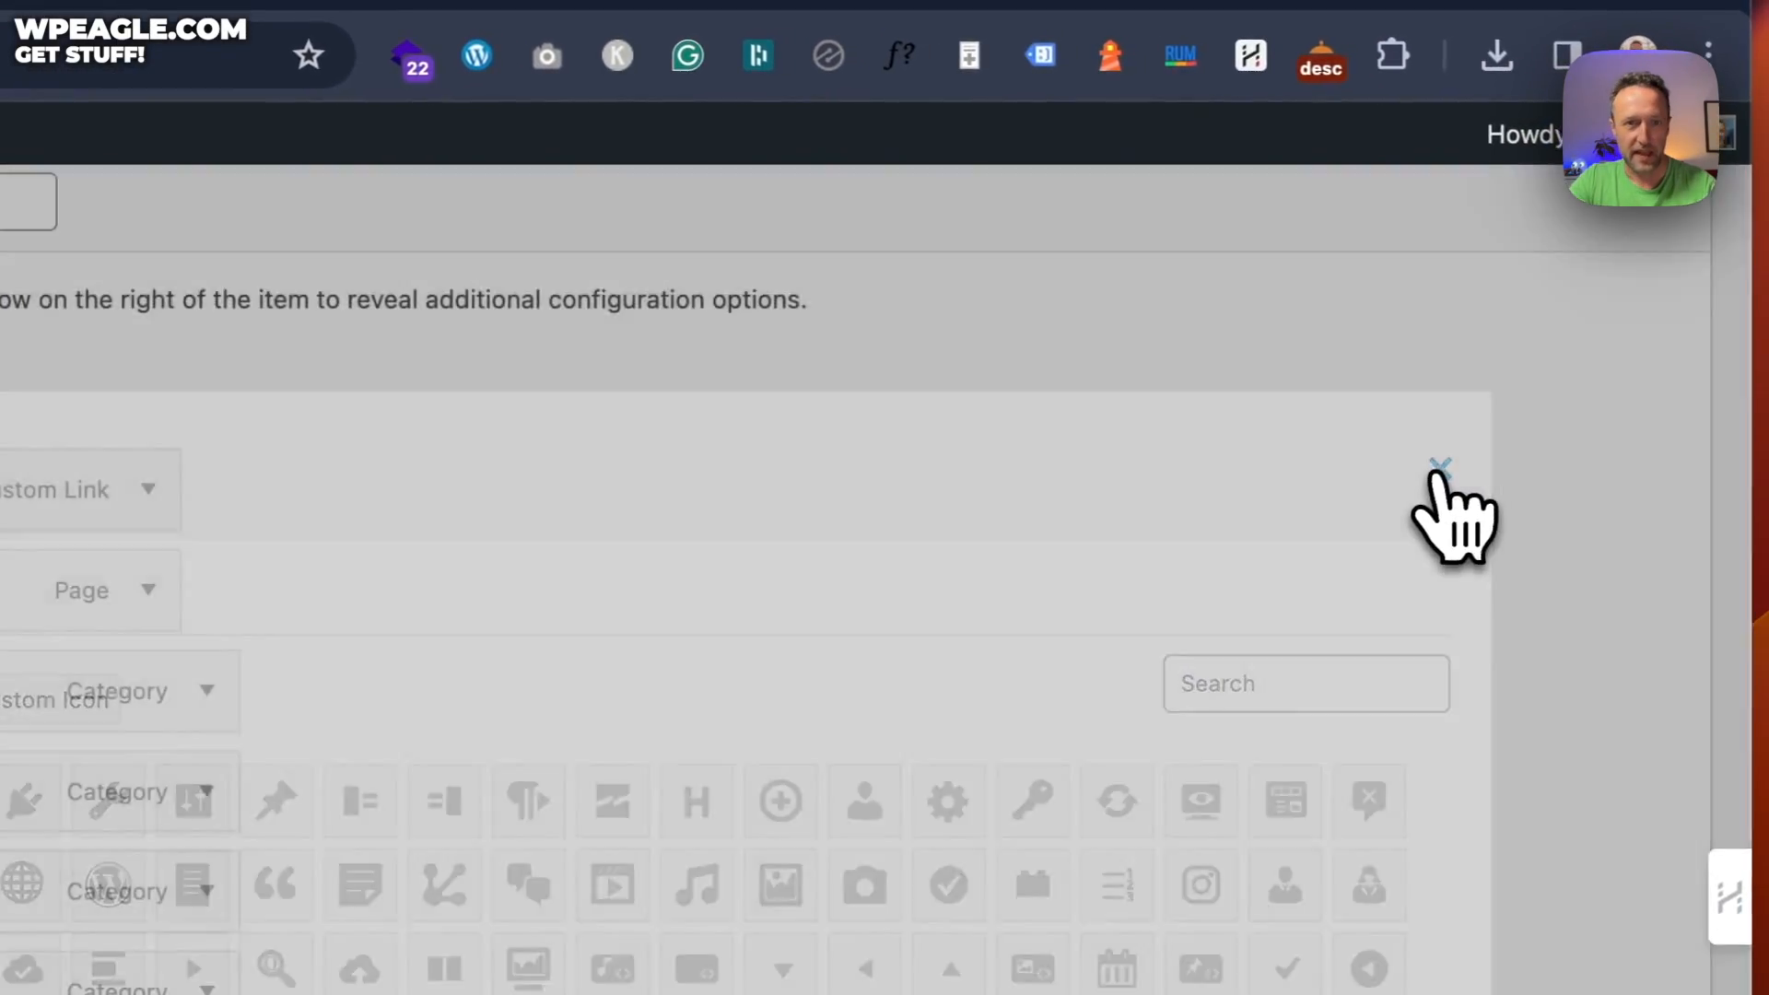
pyautogui.click(1535, 451)
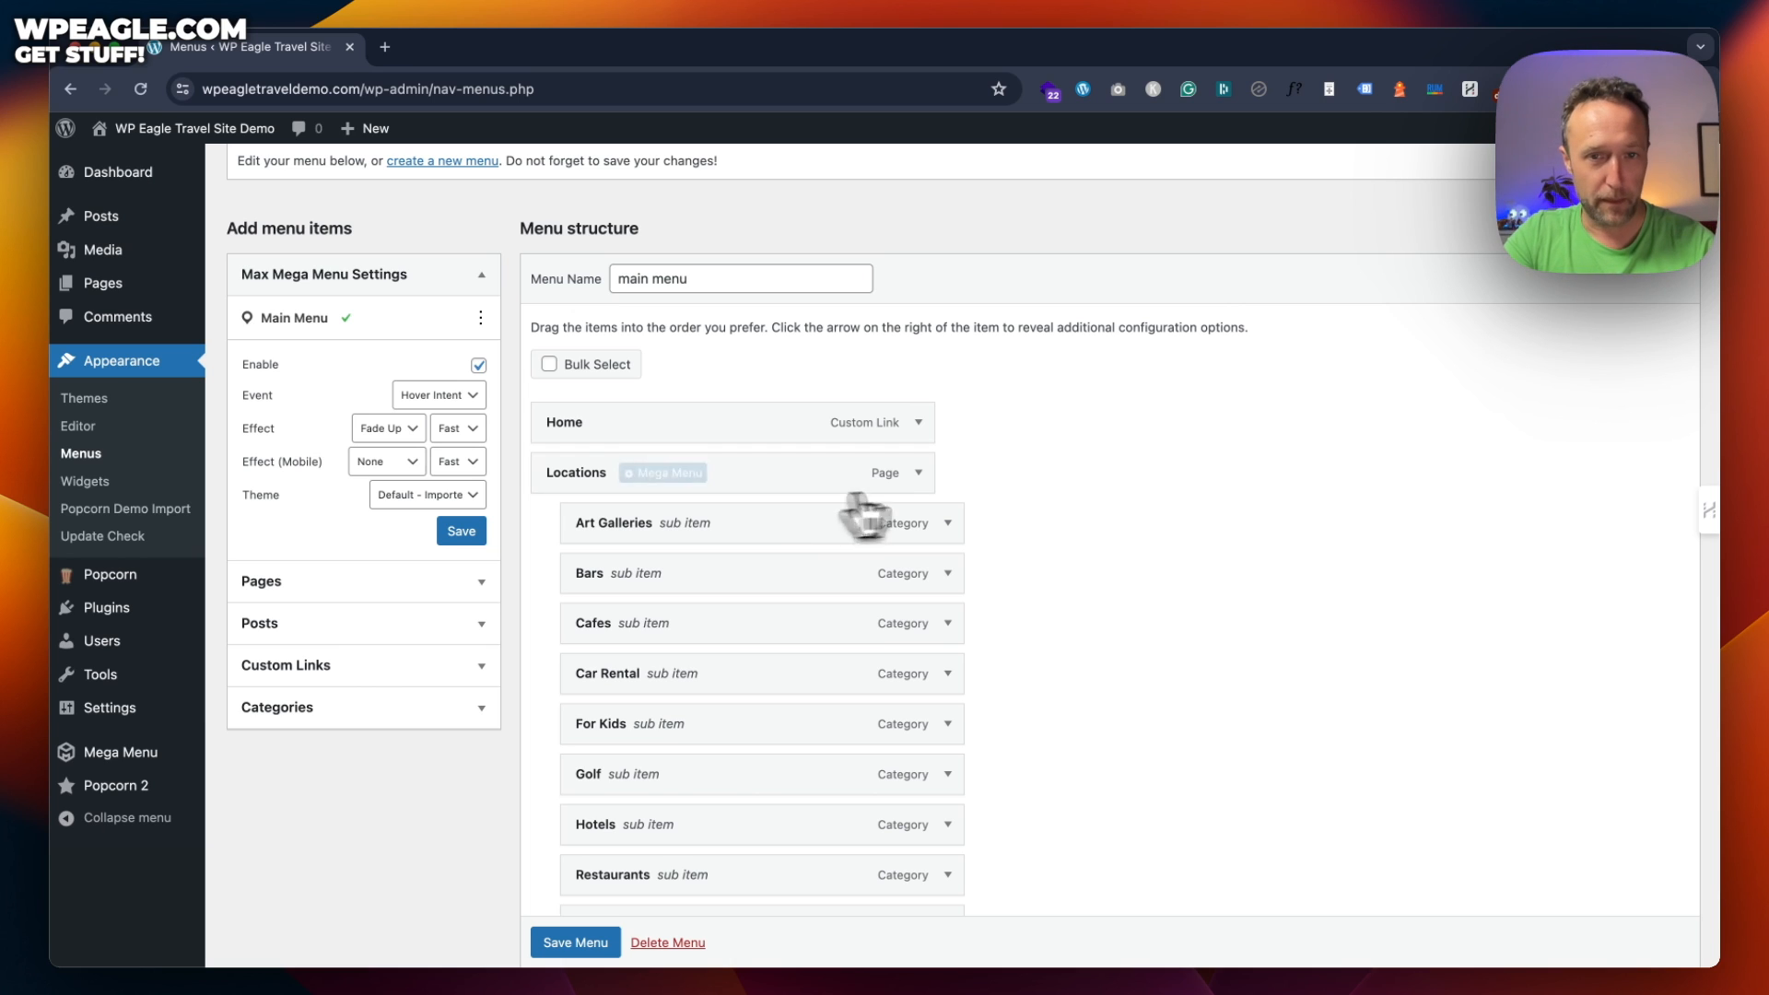
# Look through the Posts, Custom Links and Pages panels, then expand Categories to find Beaches
pyautogui.scroll(-3, 1090, 478)
pyautogui.scroll(3, 1090, 478)
pyautogui.scroll(-3, 1092, 477)
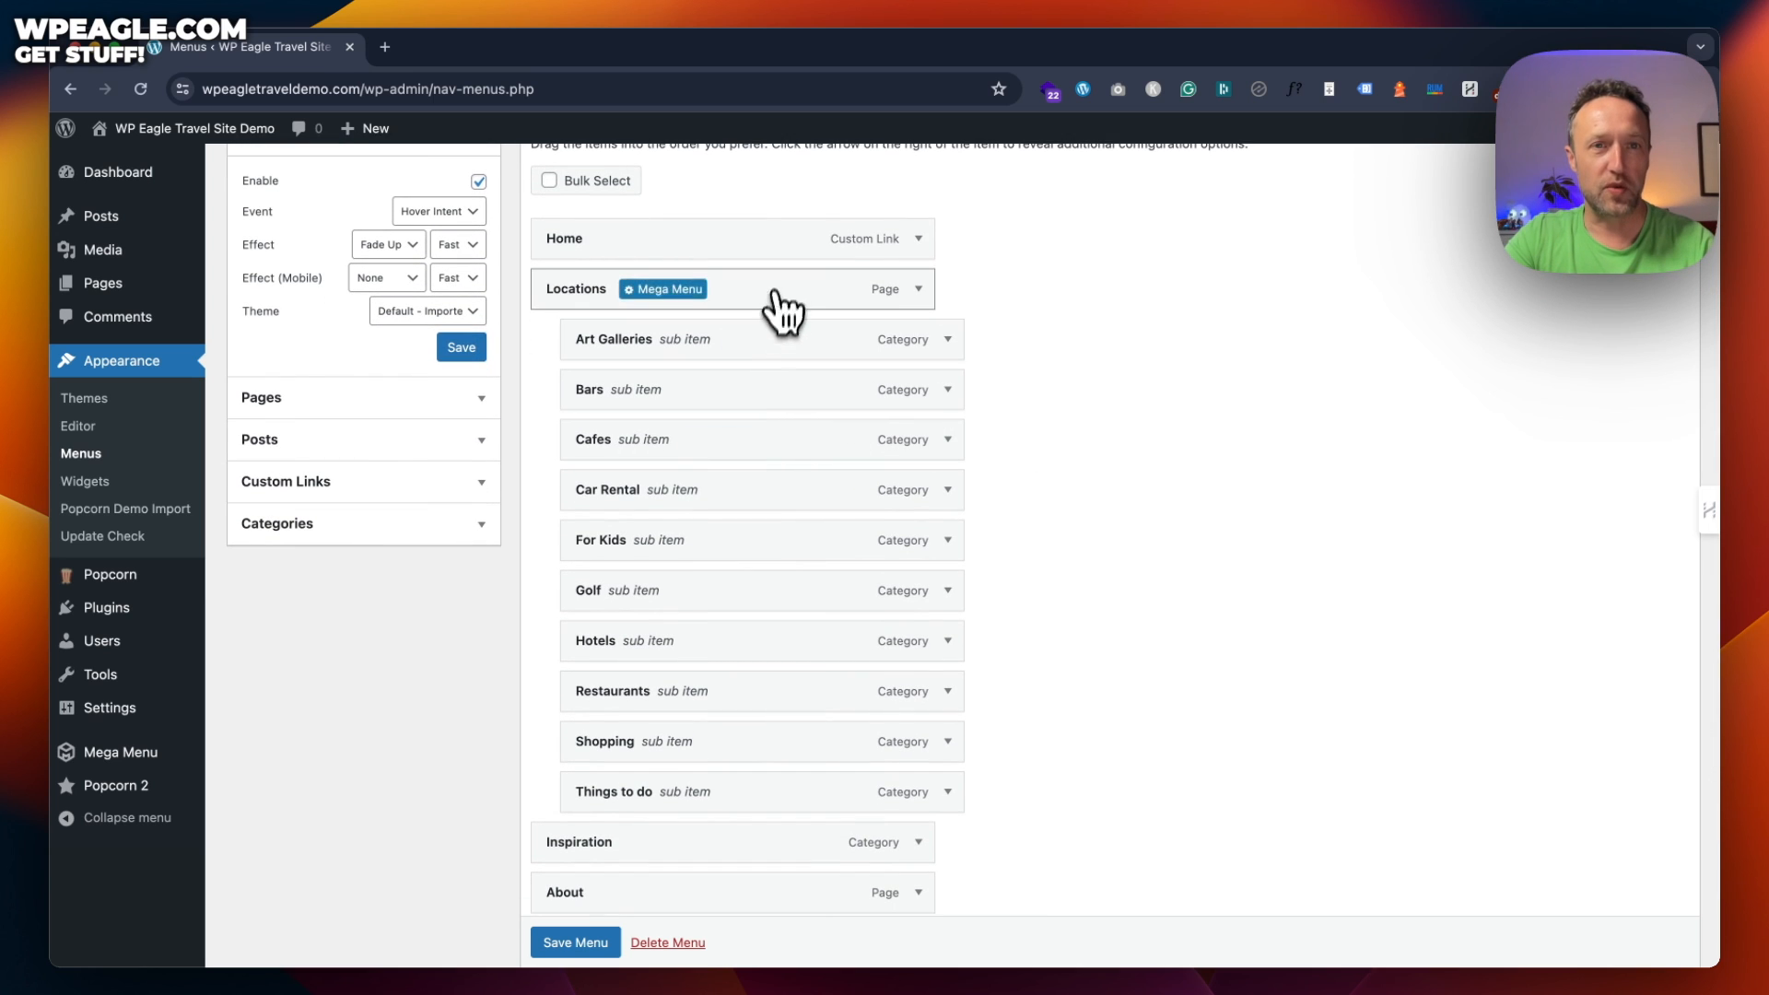
pyautogui.scroll(-1, 1066, 357)
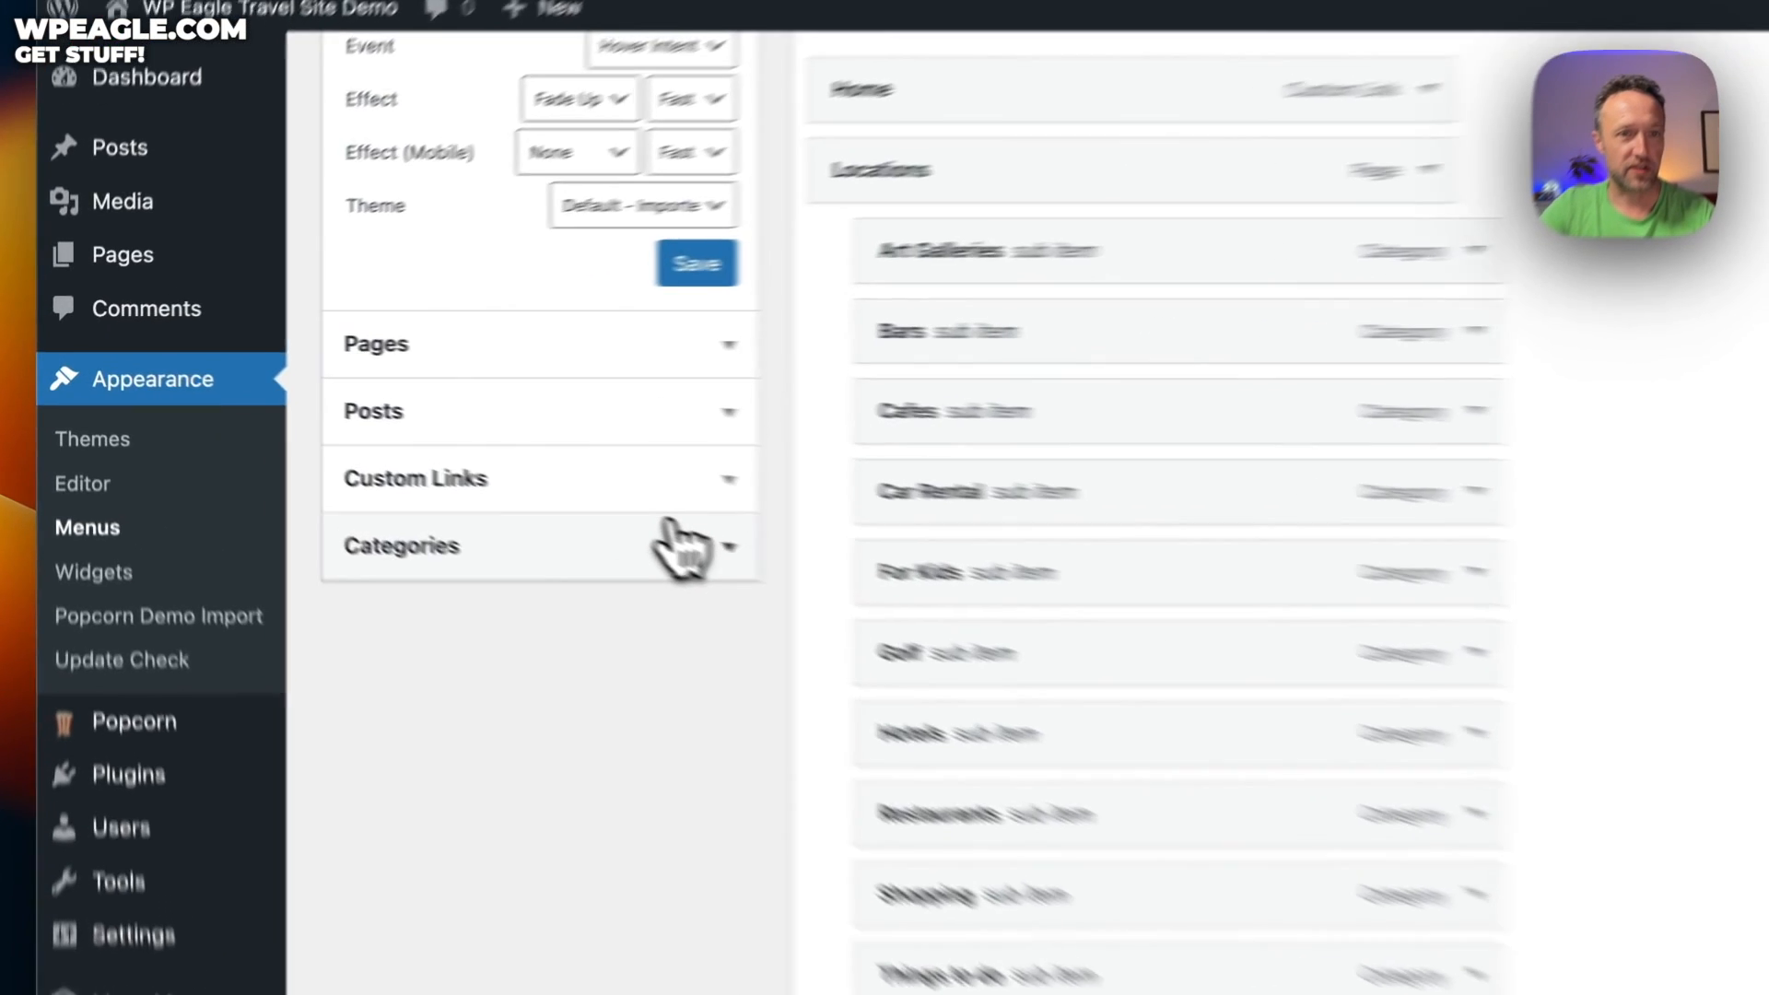
pyautogui.click(682, 548)
pyautogui.scroll(3, 829, 624)
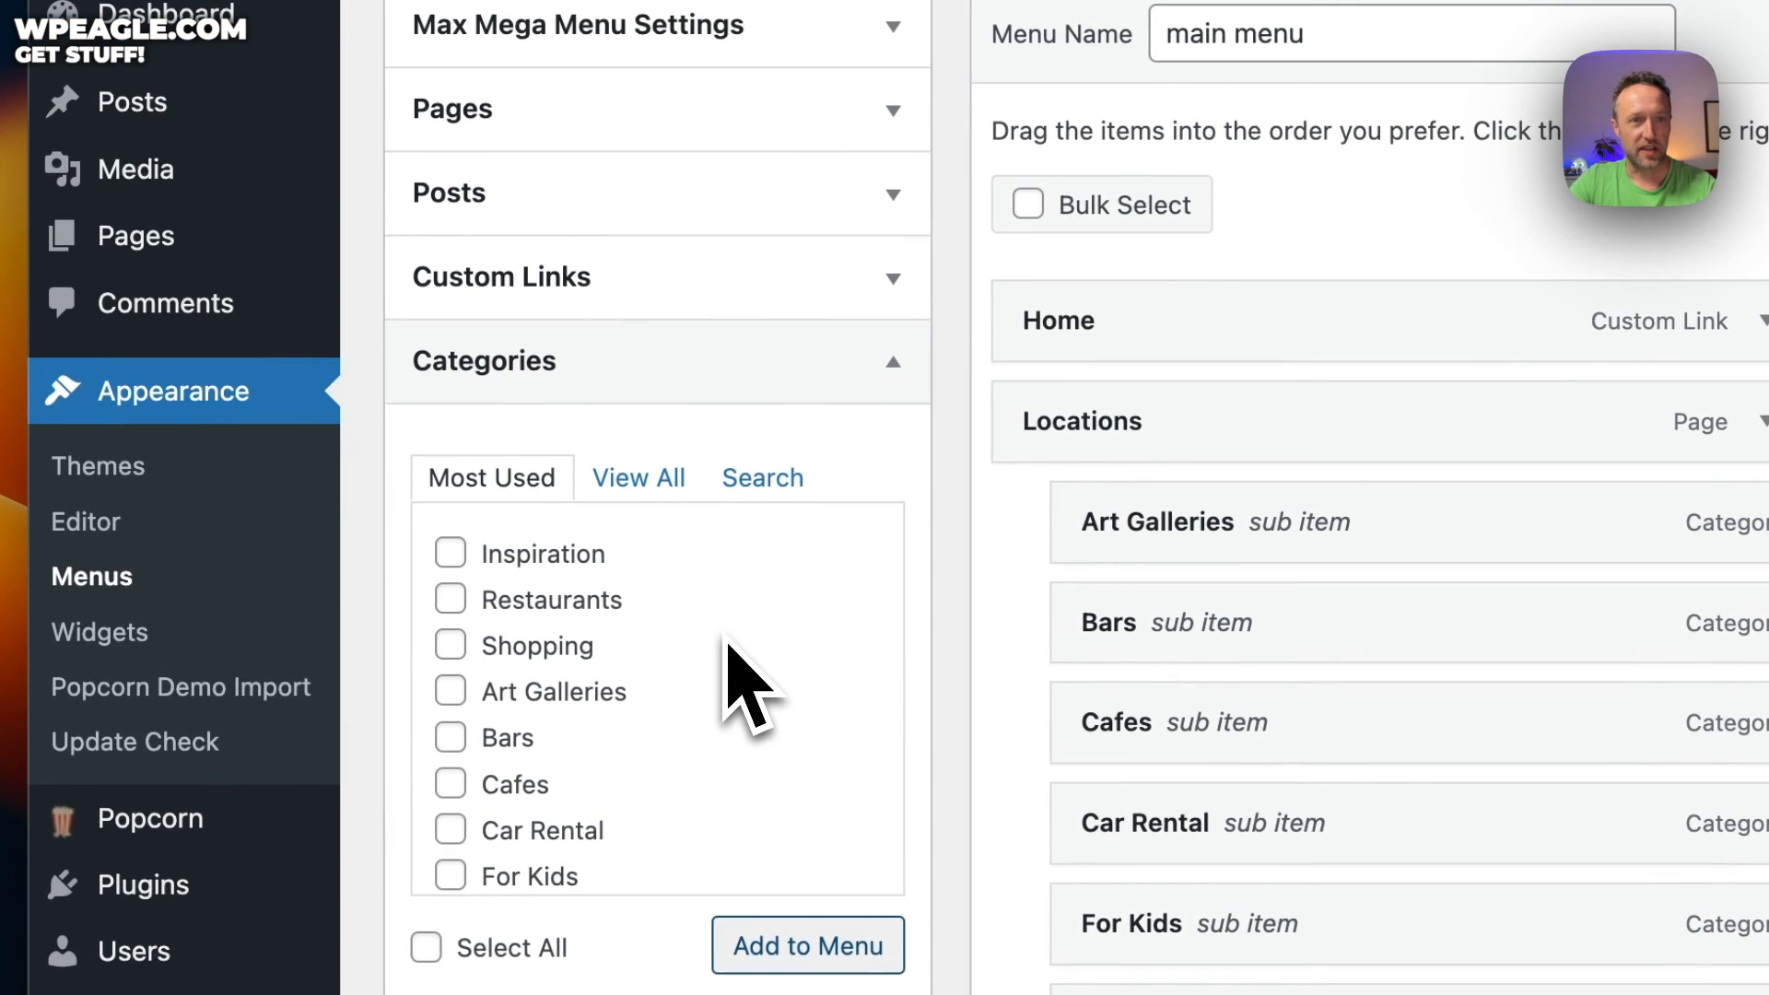
pyautogui.click(847, 221)
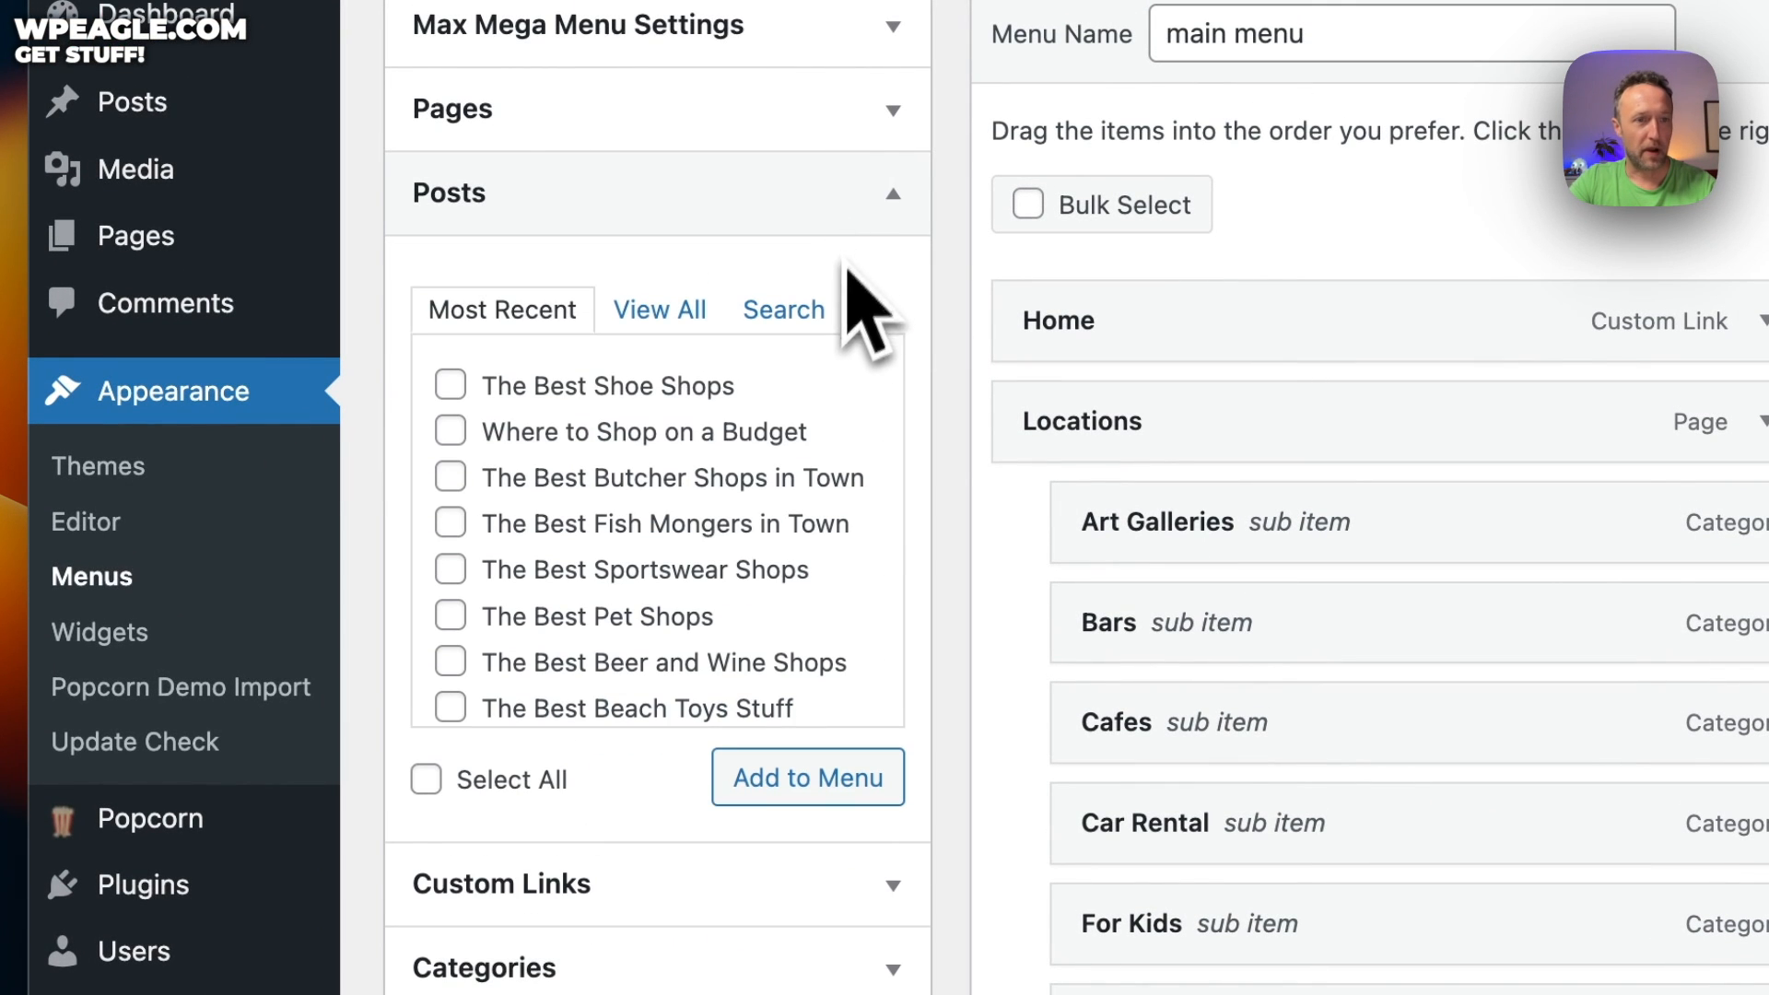
pyautogui.scroll(-1, 747, 802)
pyautogui.click(760, 869)
pyautogui.scroll(2, 811, 276)
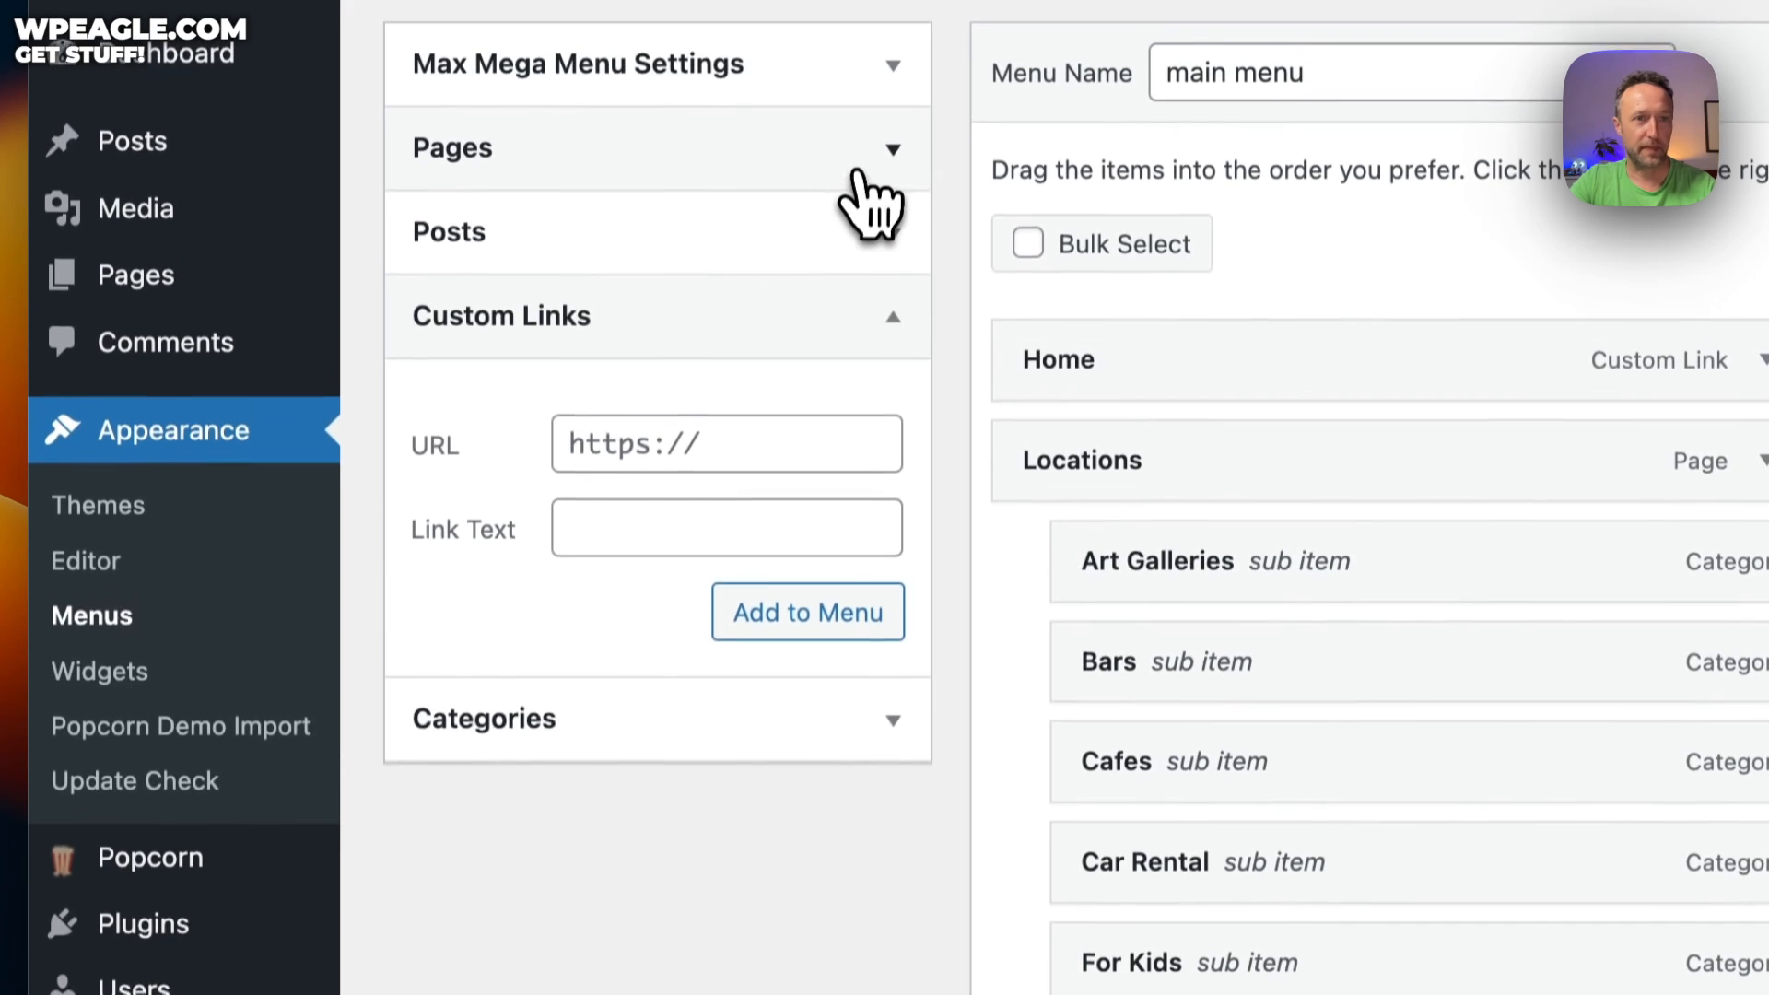
pyautogui.click(857, 161)
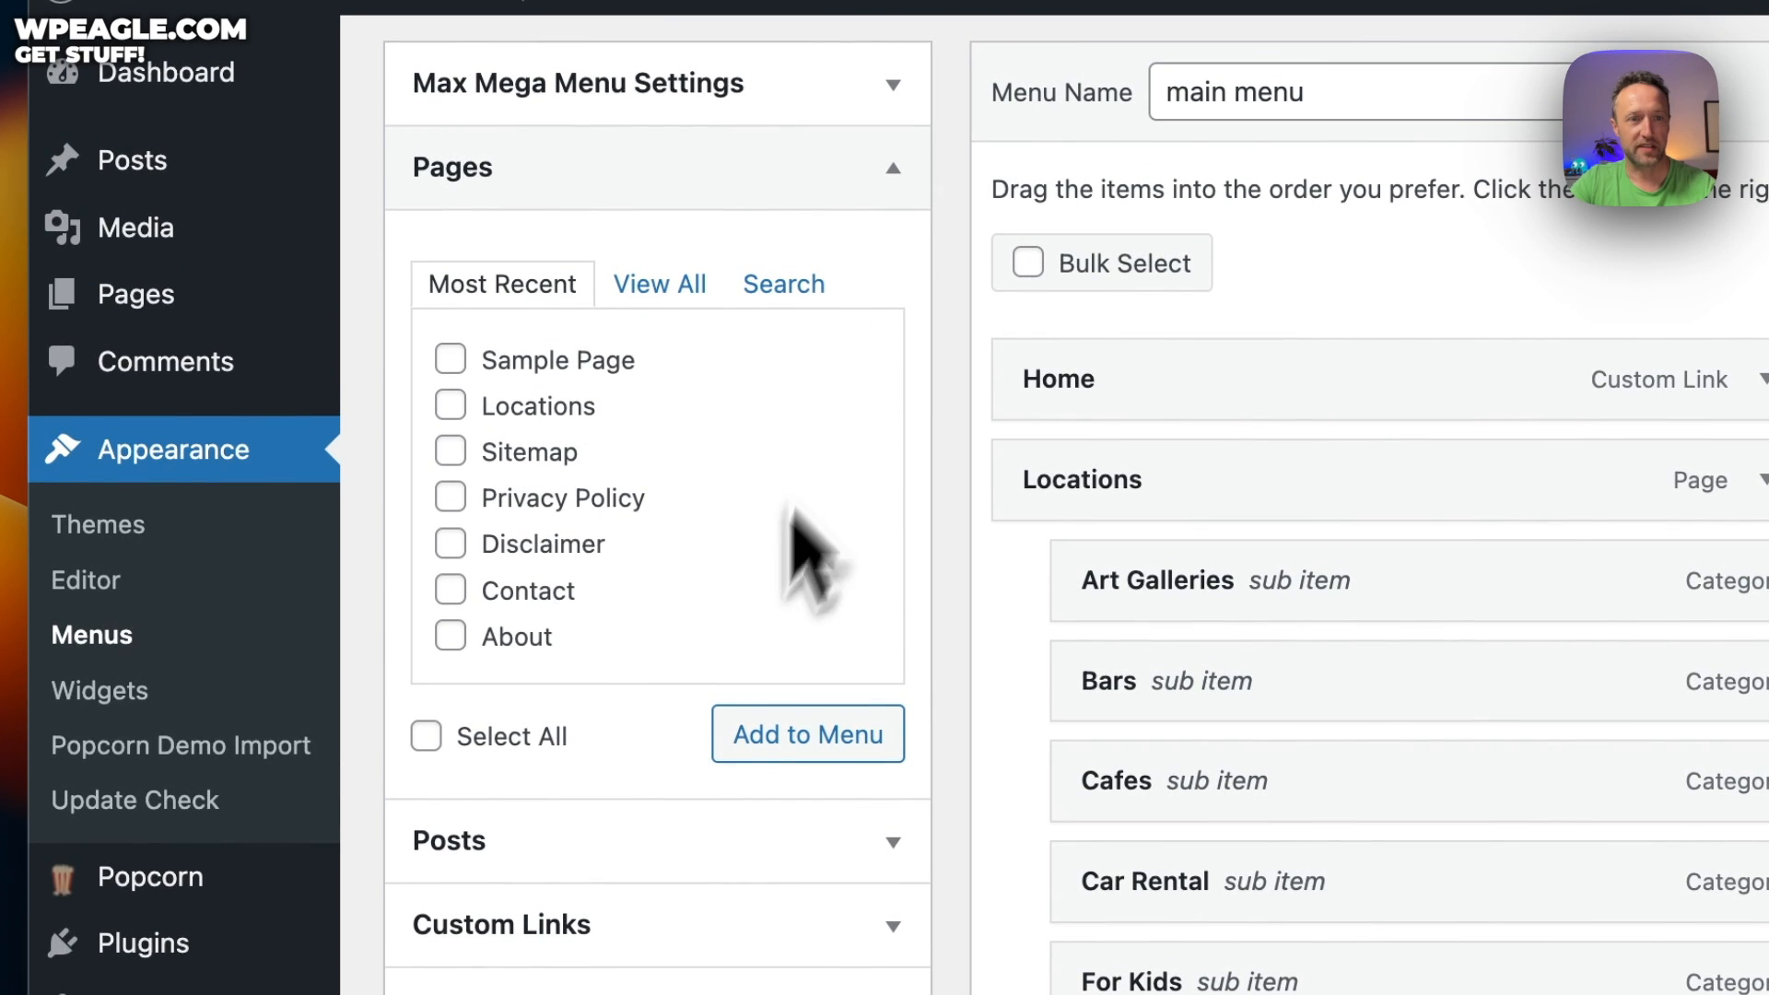
pyautogui.scroll(-3, 810, 553)
pyautogui.click(790, 898)
pyautogui.scroll(-2, 794, 498)
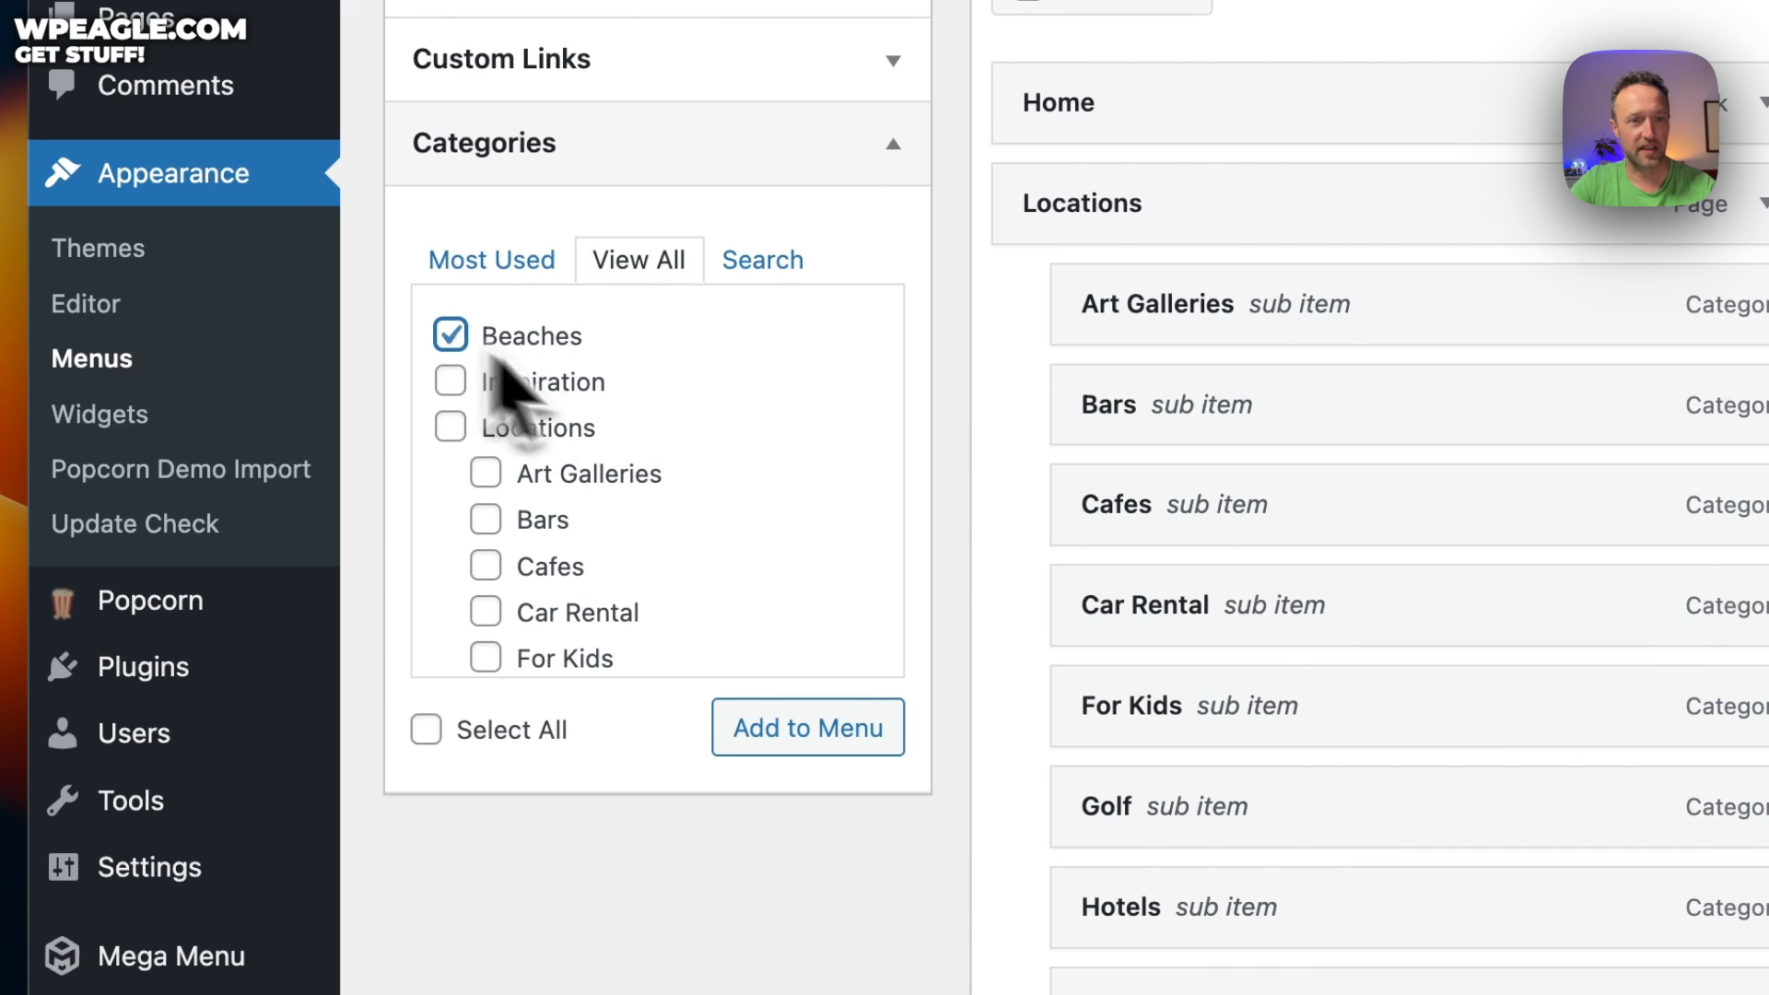
# Add Beaches to the menu and nest it under Locations directly below Bars
pyautogui.click(800, 728)
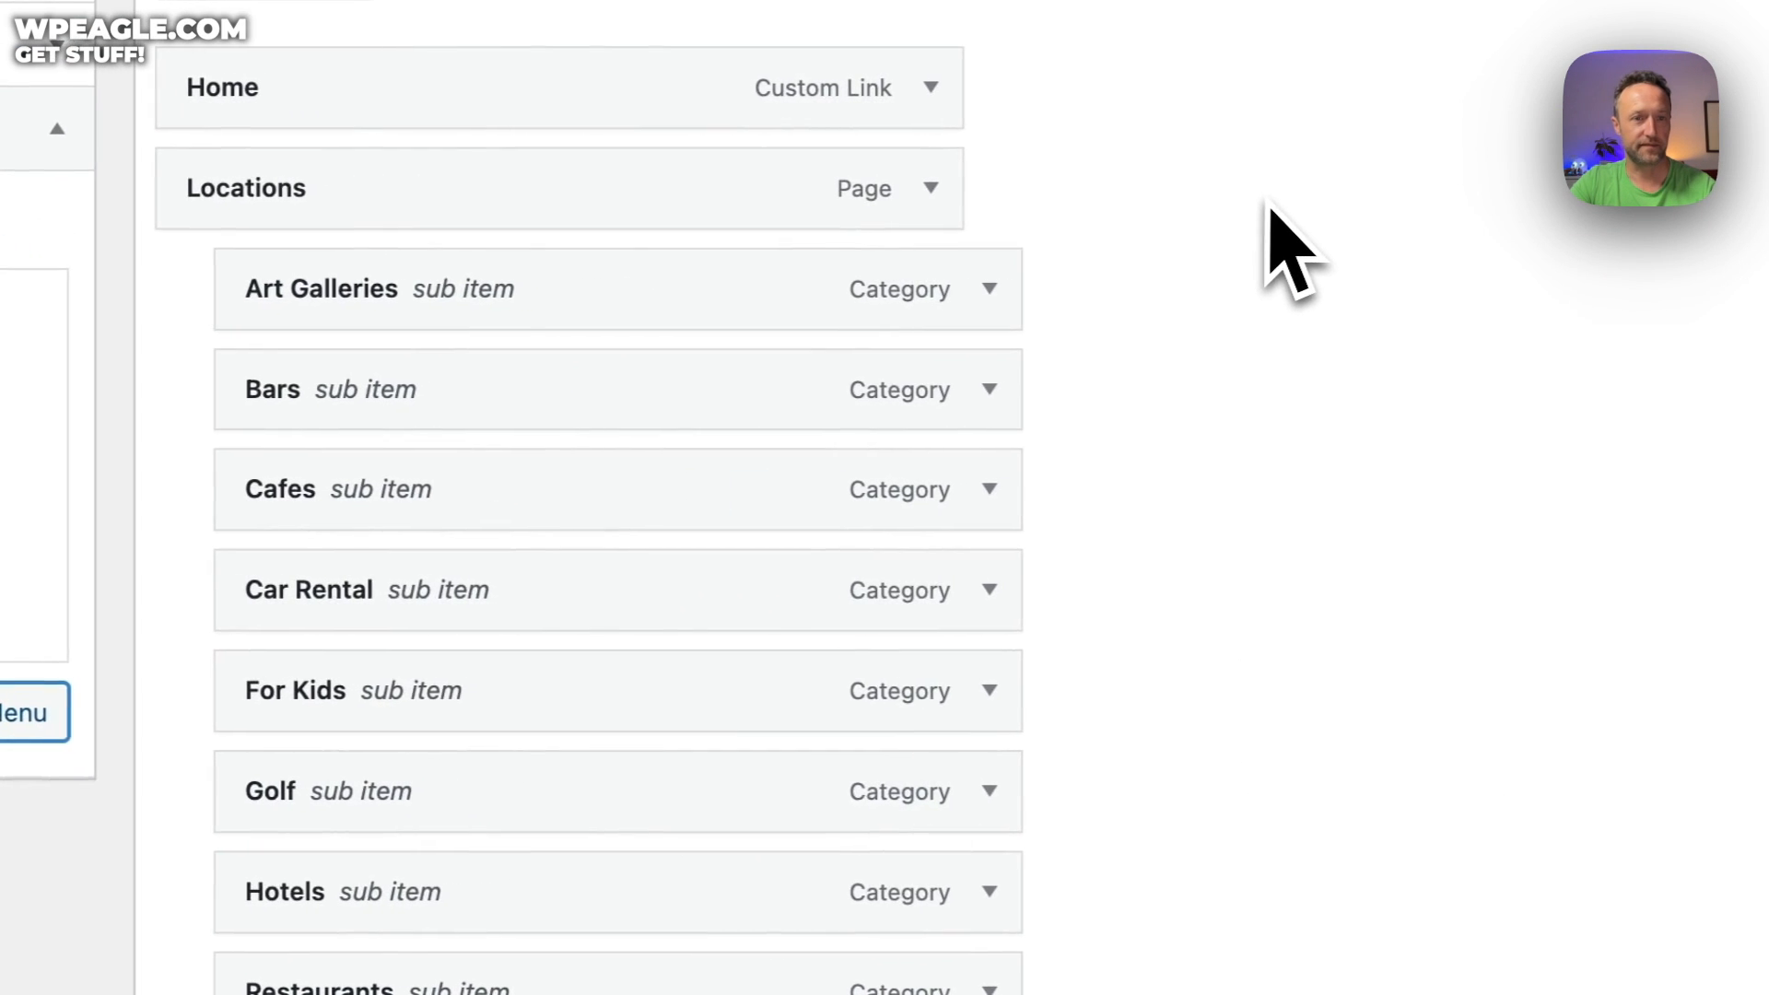
pyautogui.scroll(-5, 1264, 210)
pyautogui.scroll(4, 1285, 249)
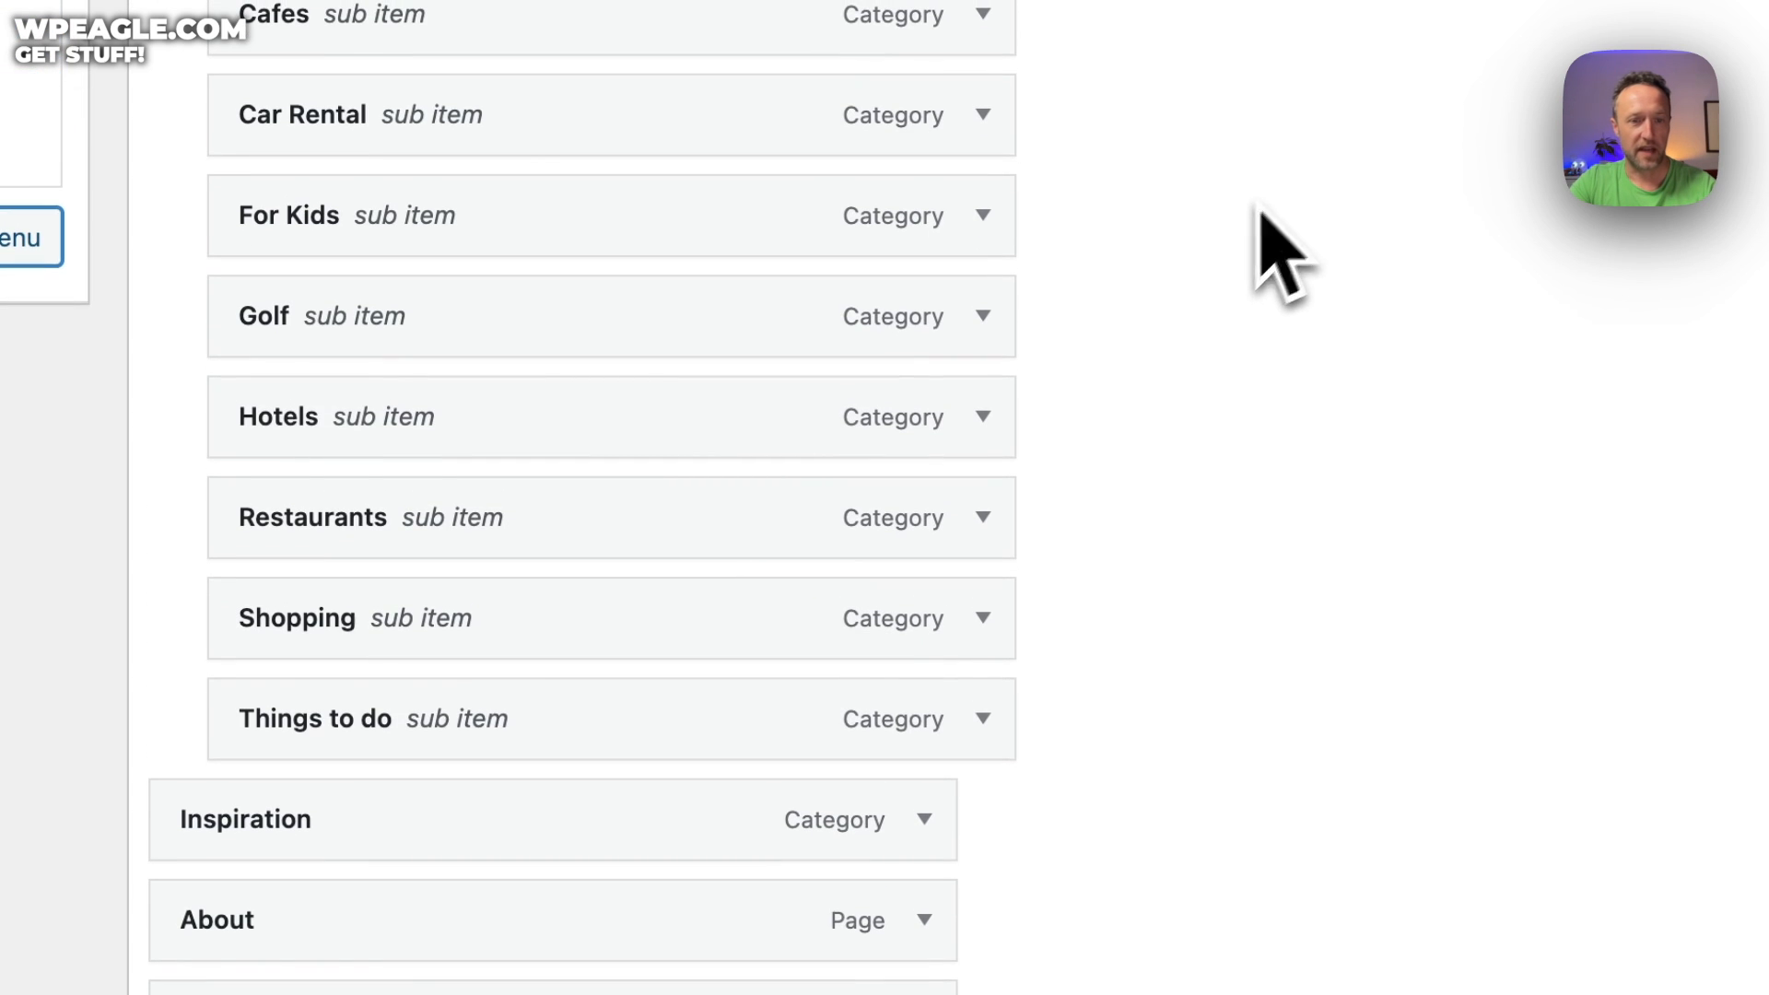
pyautogui.moveTo(723, 807); pyautogui.dragTo(951, 126)
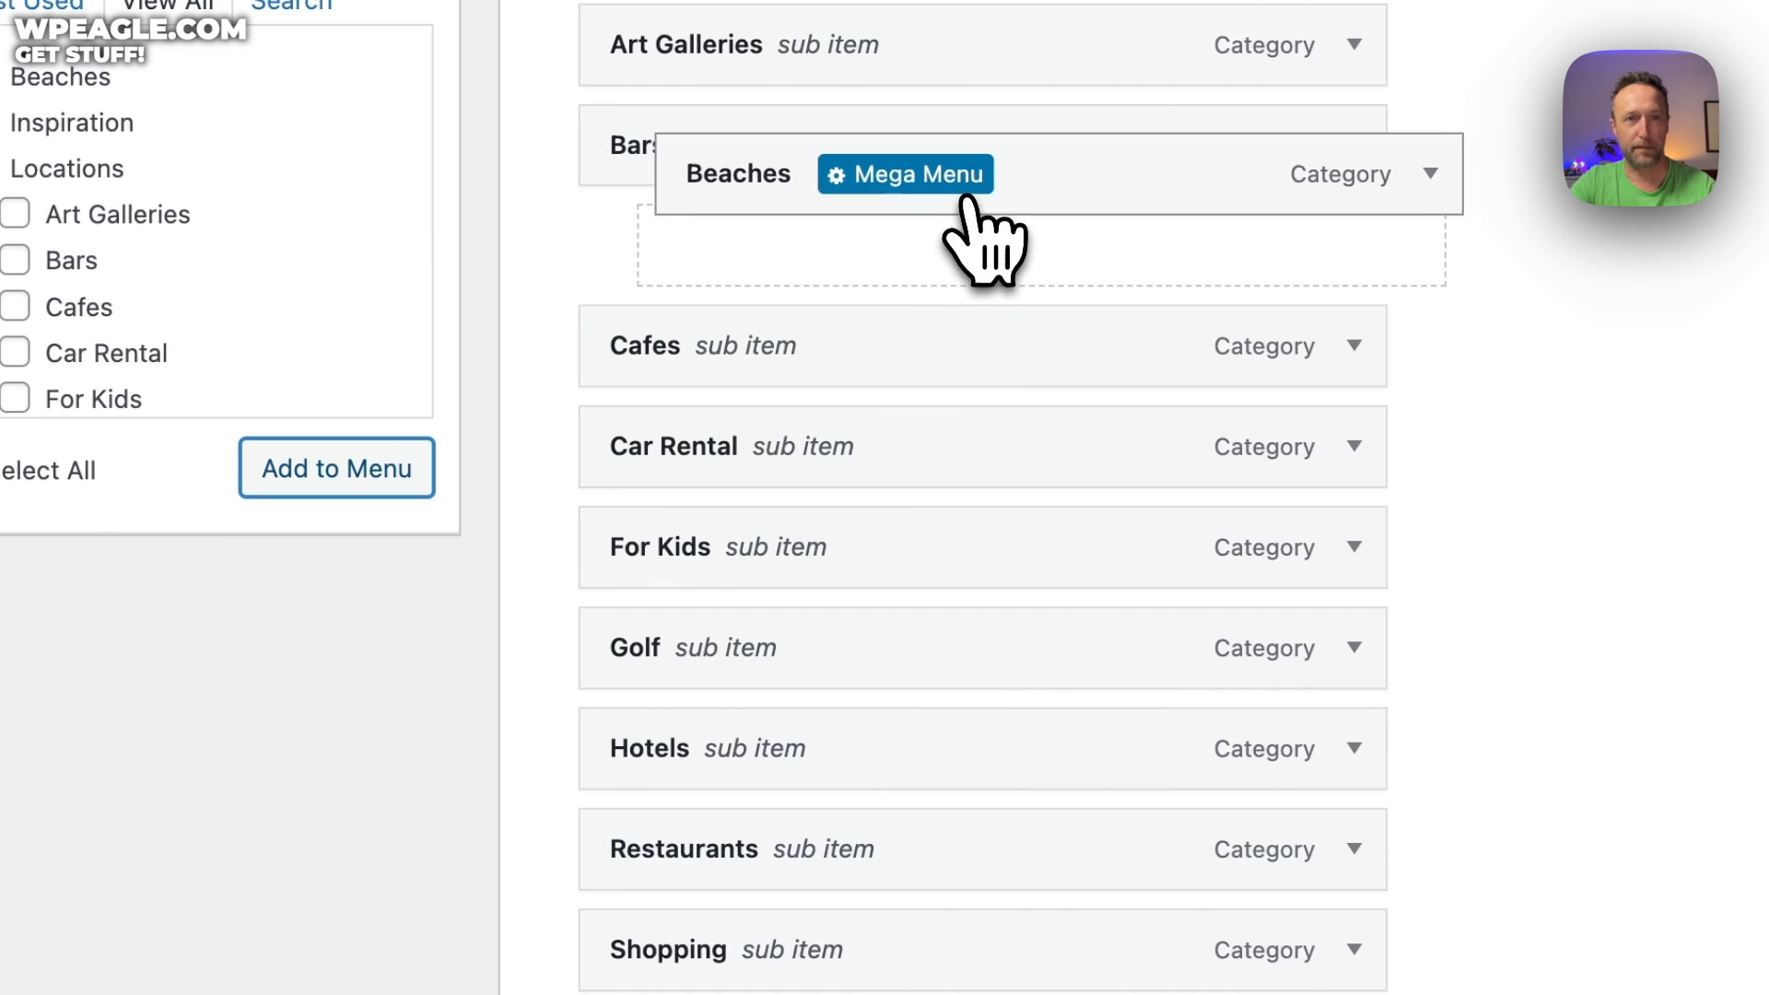
pyautogui.moveTo(963, 196); pyautogui.dragTo(882, 256)
# Save the main menu, dismissing the mega menu's save-first warning
pyautogui.scroll(2, 1168, 330)
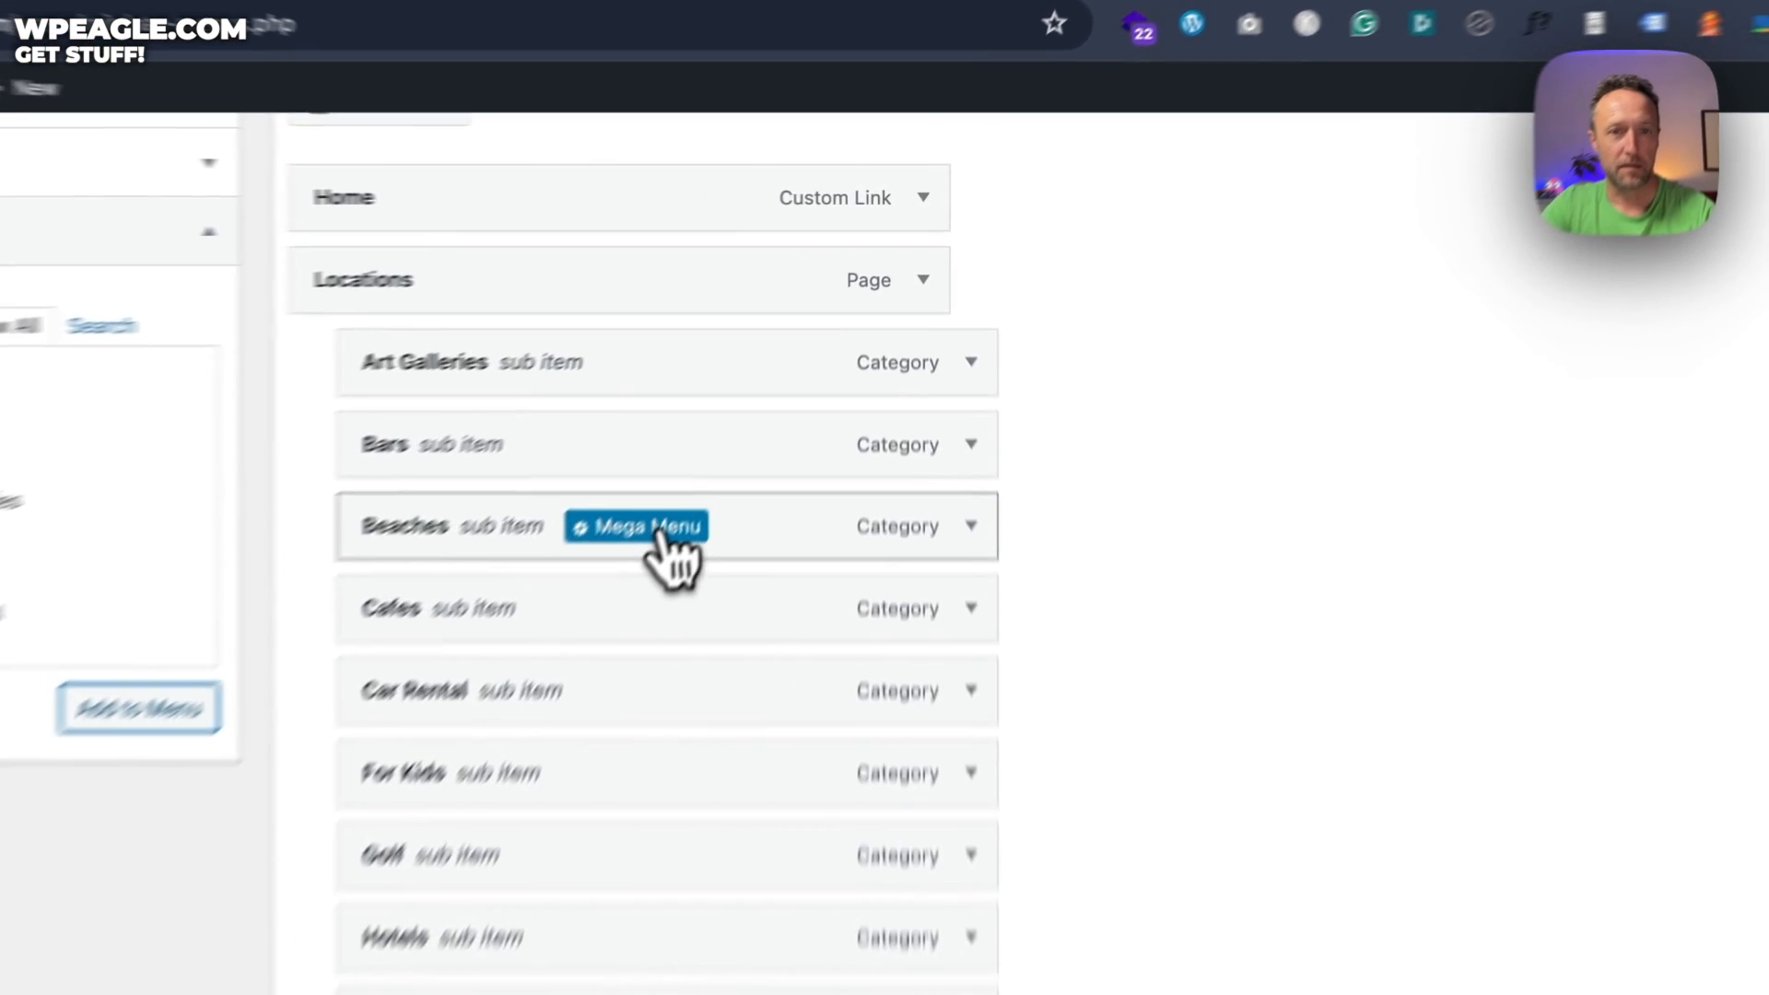
pyautogui.click(750, 398)
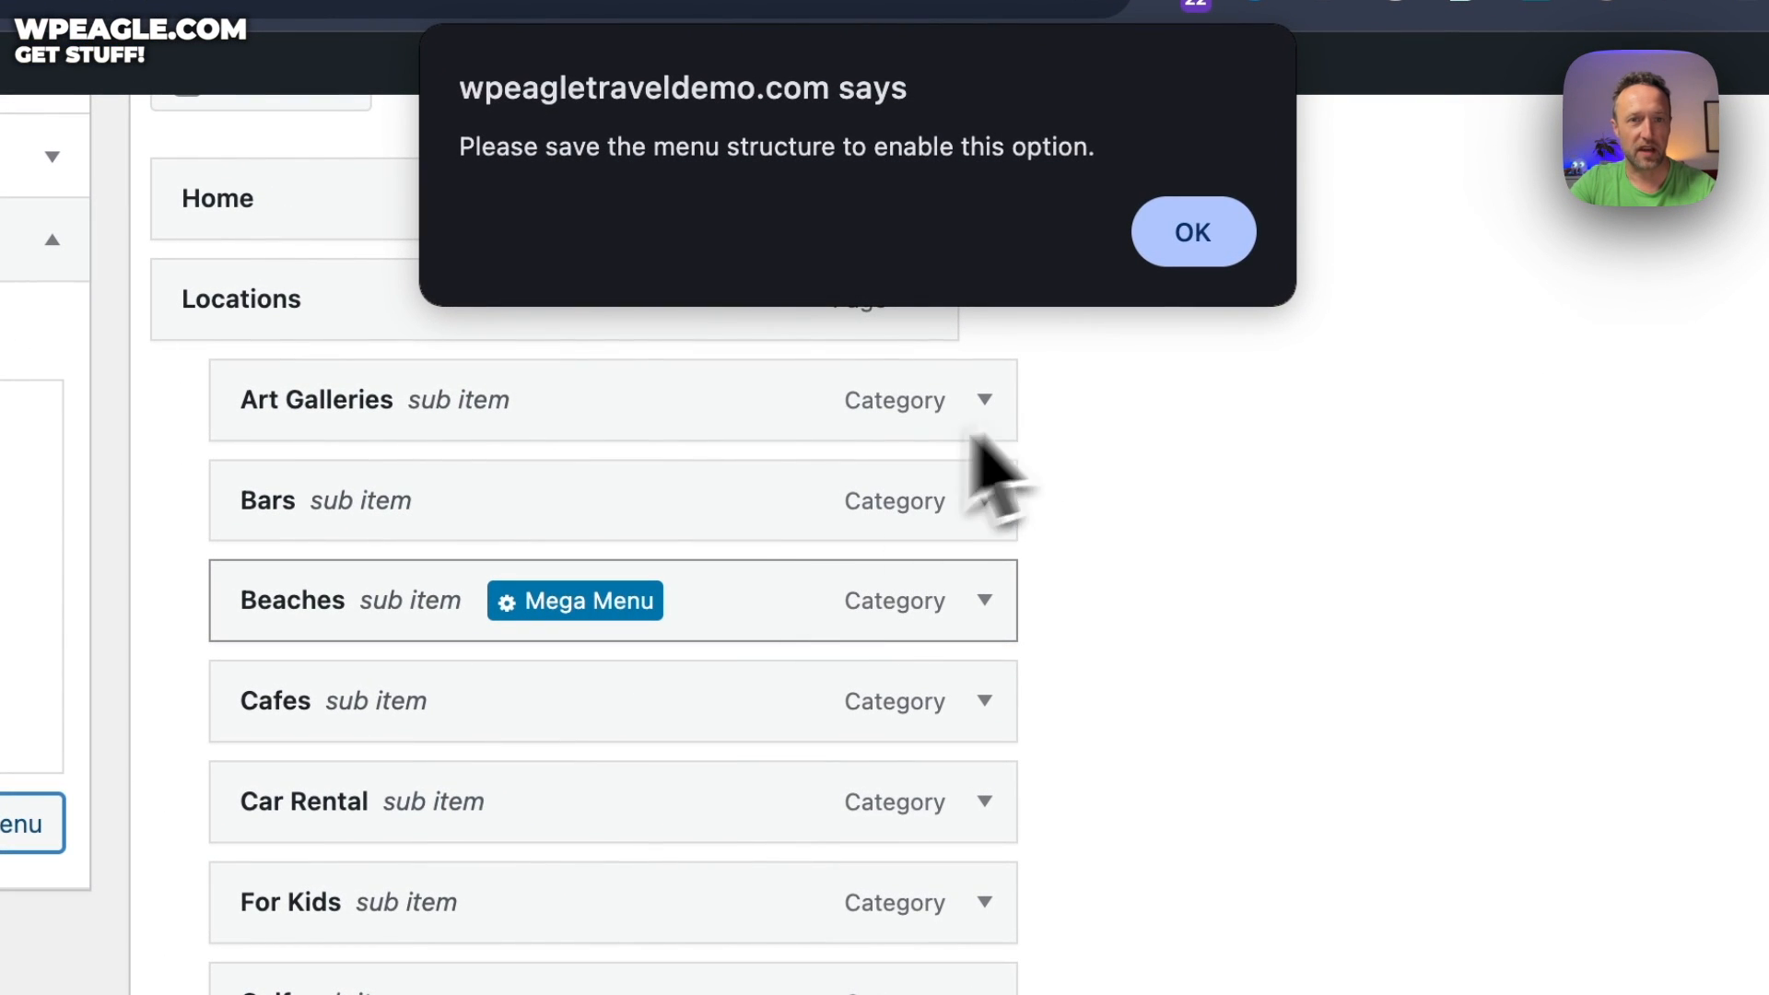
pyautogui.click(1139, 260)
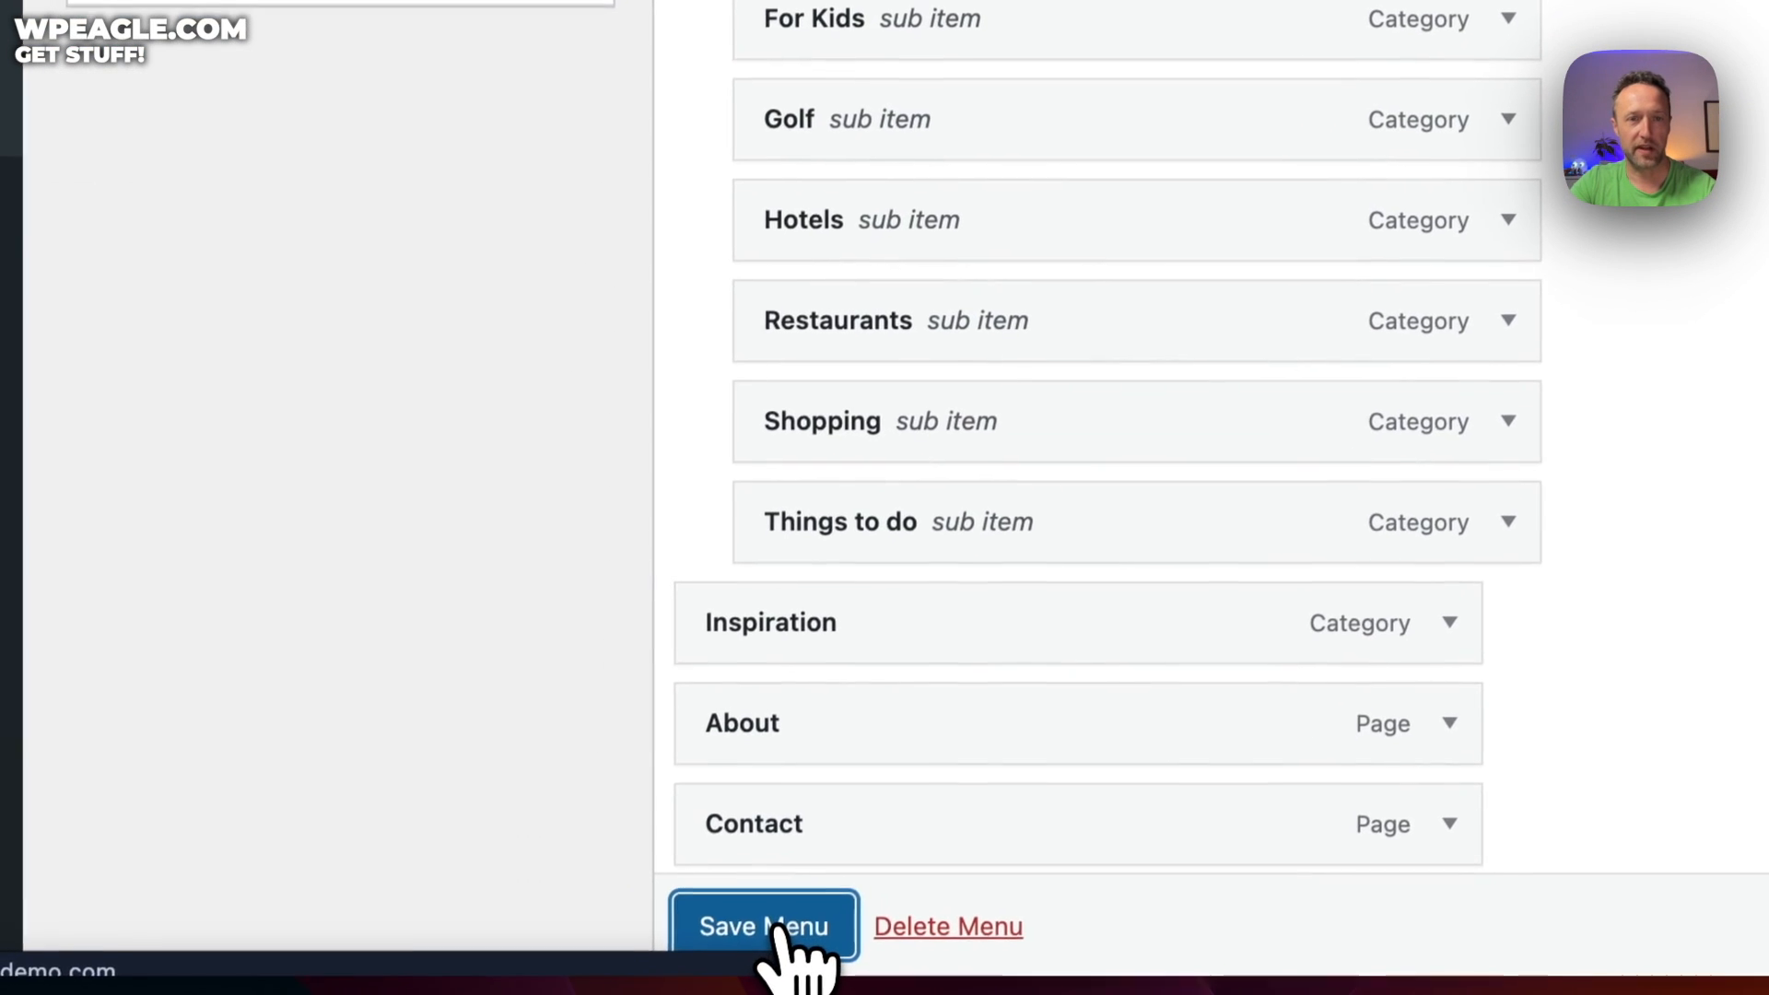
pyautogui.click(781, 916)
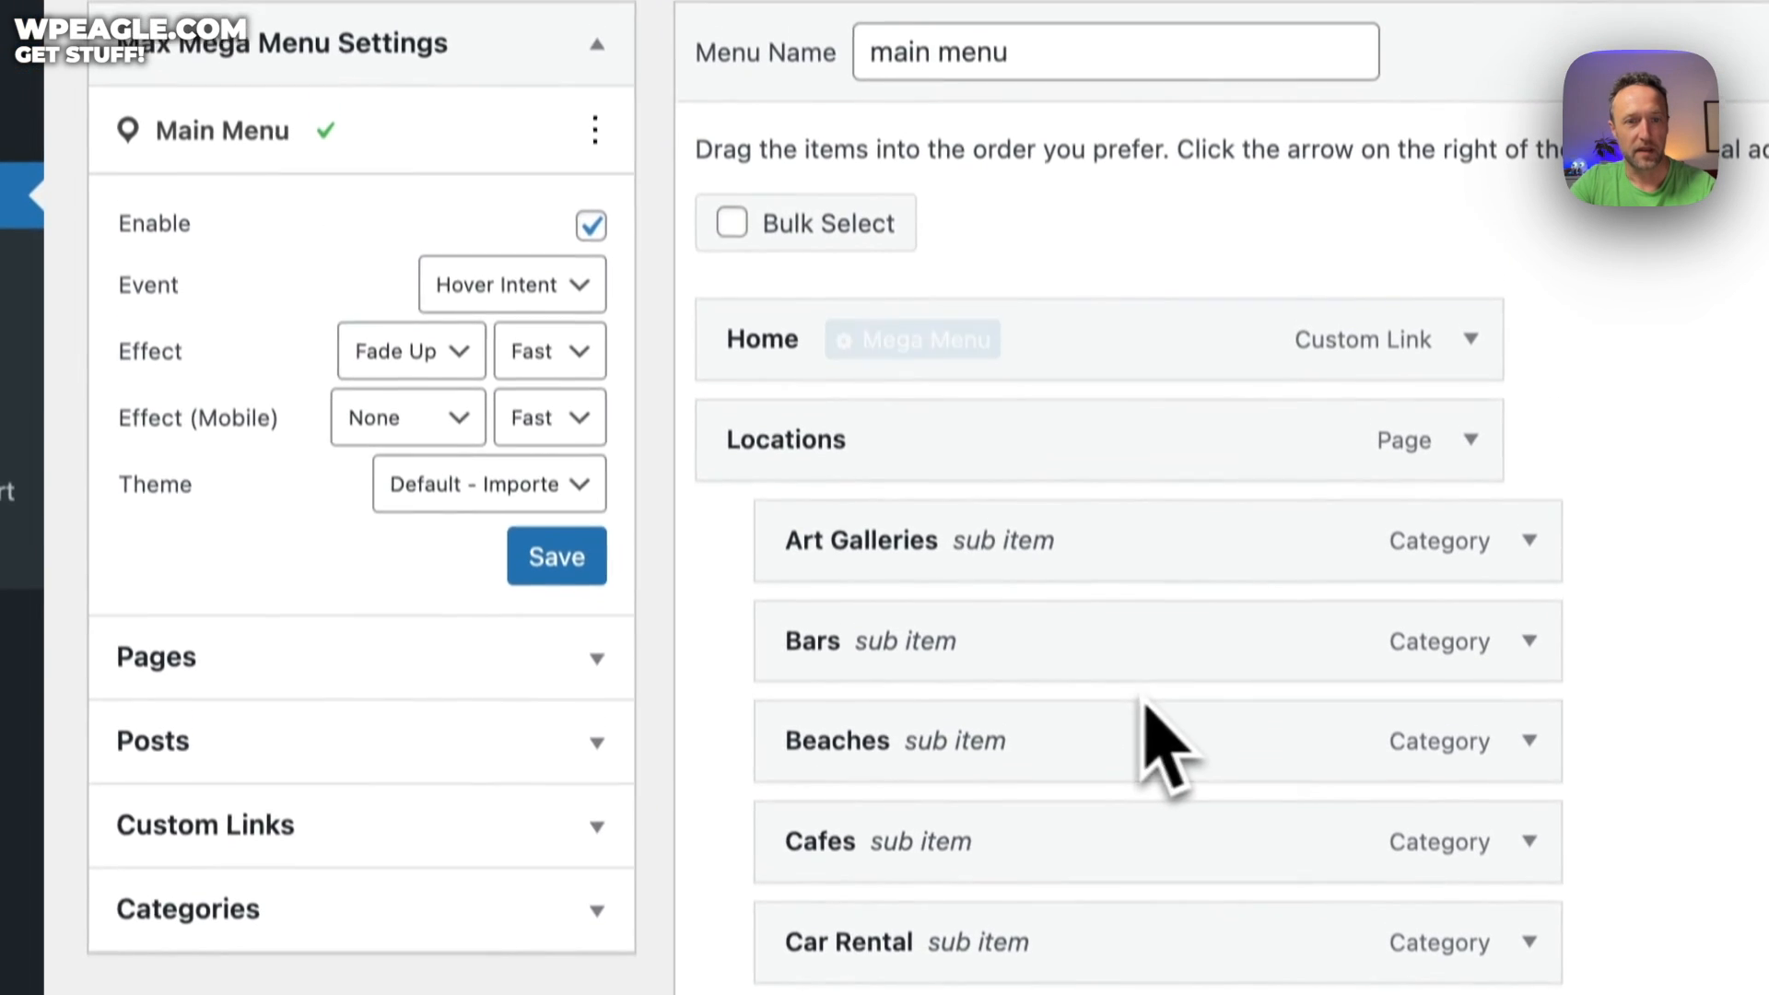
# Open Beaches' Mega Menu icon options and try searching icons for 'beach' and 'umb'
pyautogui.click(1120, 774)
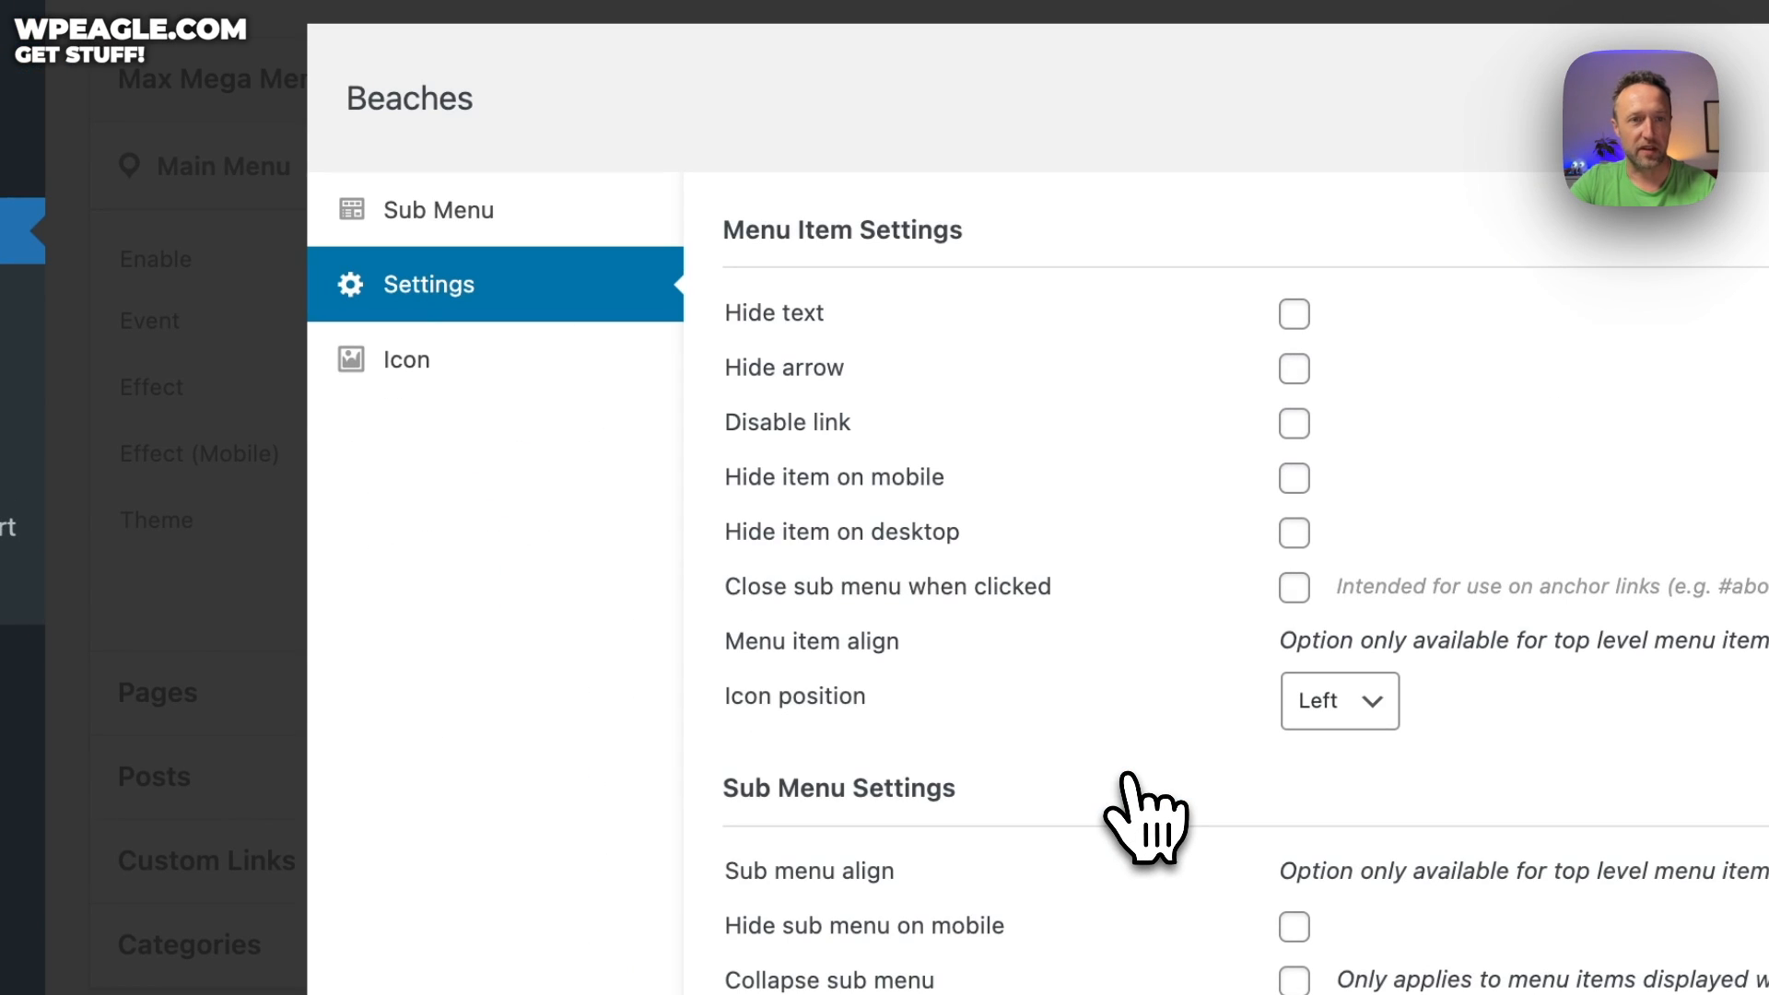
pyautogui.click(474, 364)
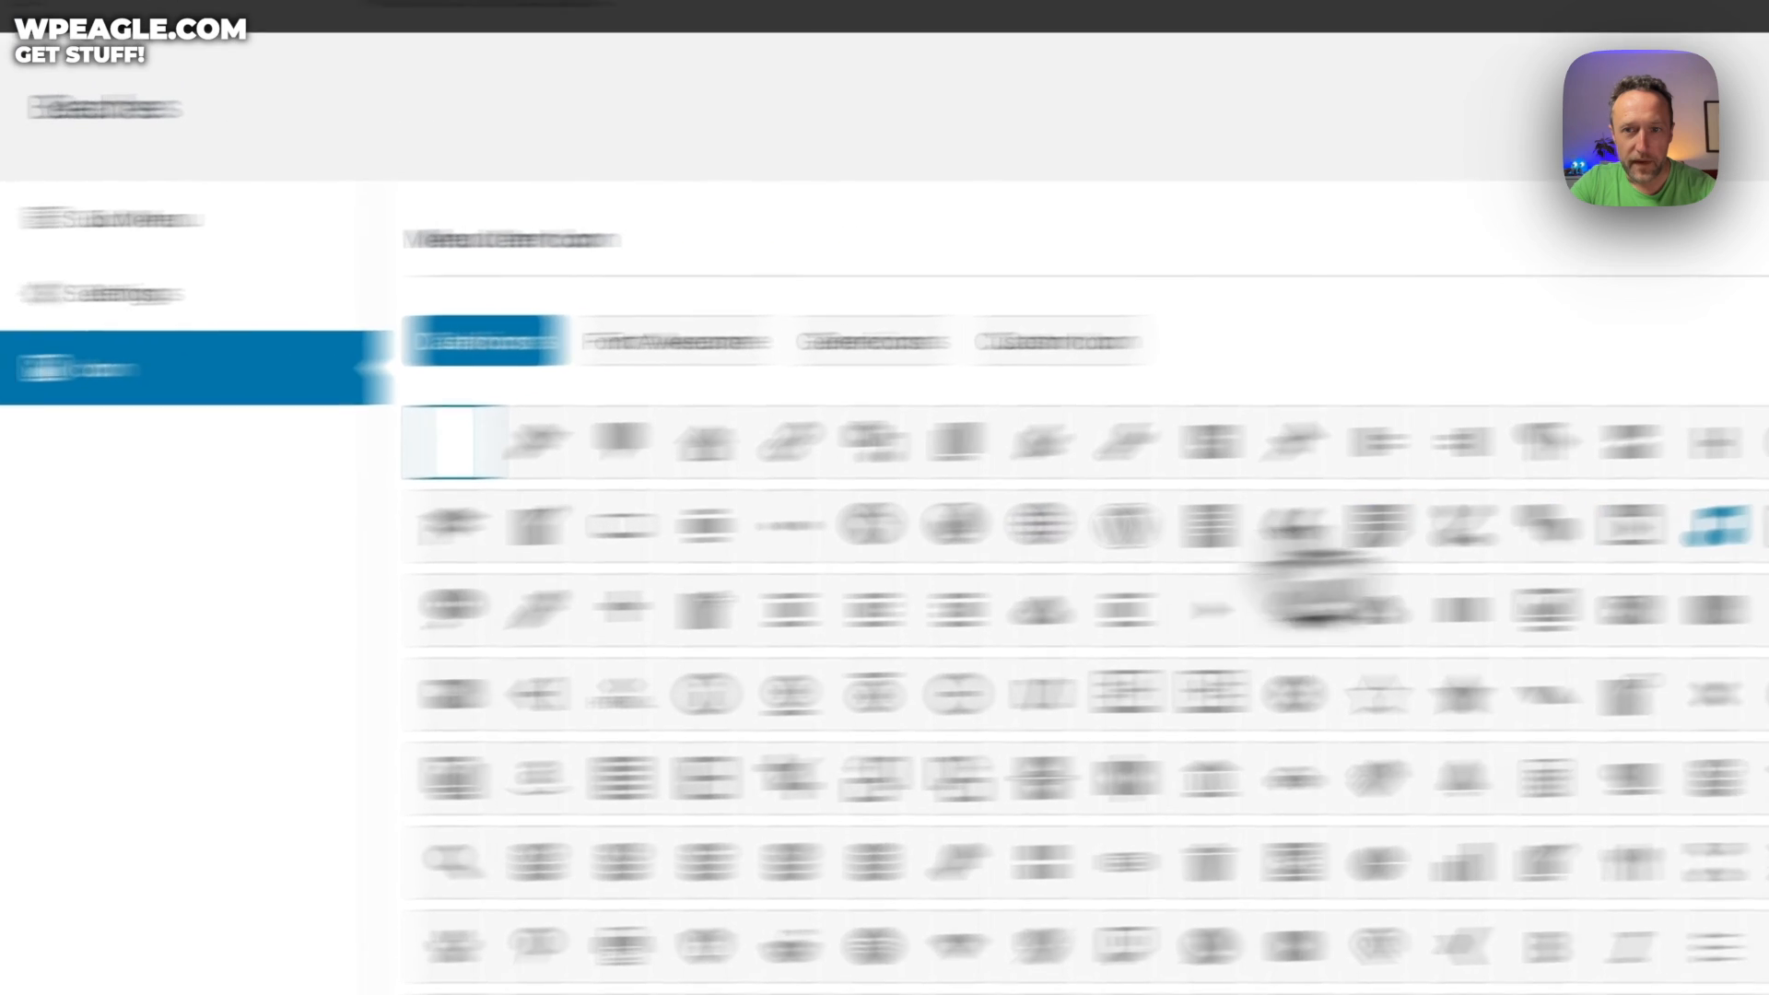
pyautogui.click(1401, 434)
pyautogui.write('bea')
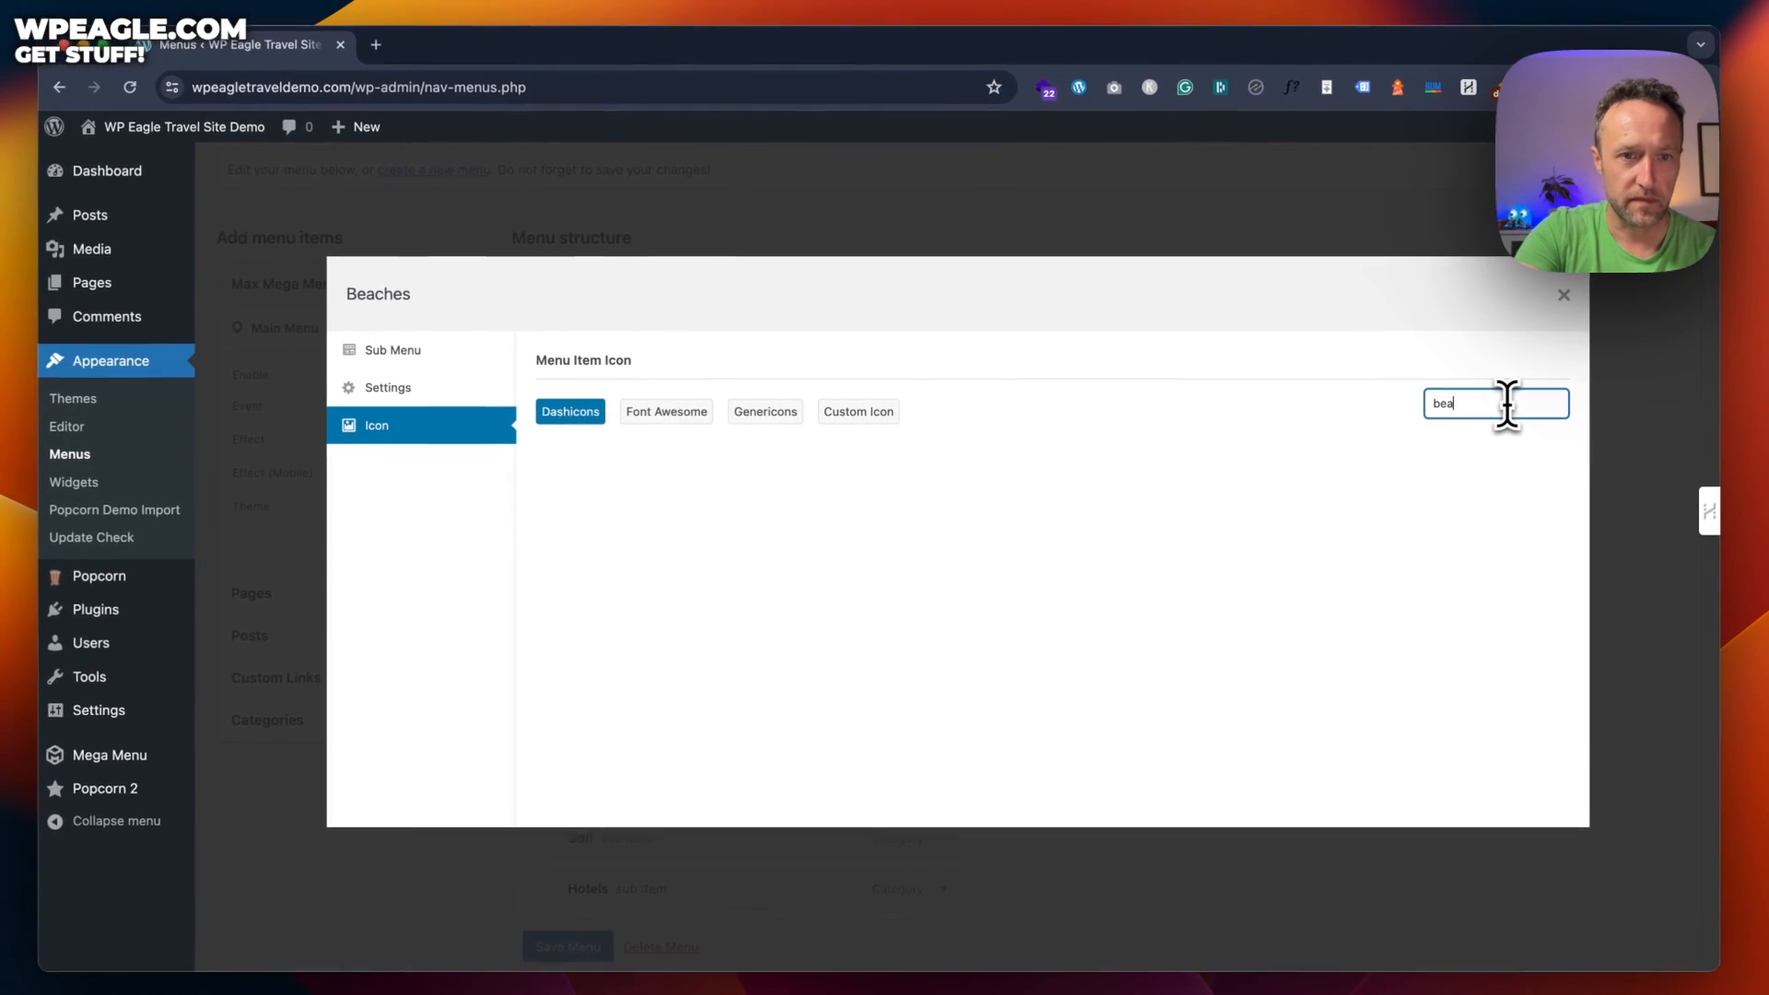
pyautogui.write('ch')
pyautogui.press('BackSpace')
pyautogui.press('BackSpace')
pyautogui.press('BackSpace')
pyautogui.press('BackSpace')
pyautogui.press('BackSpace')
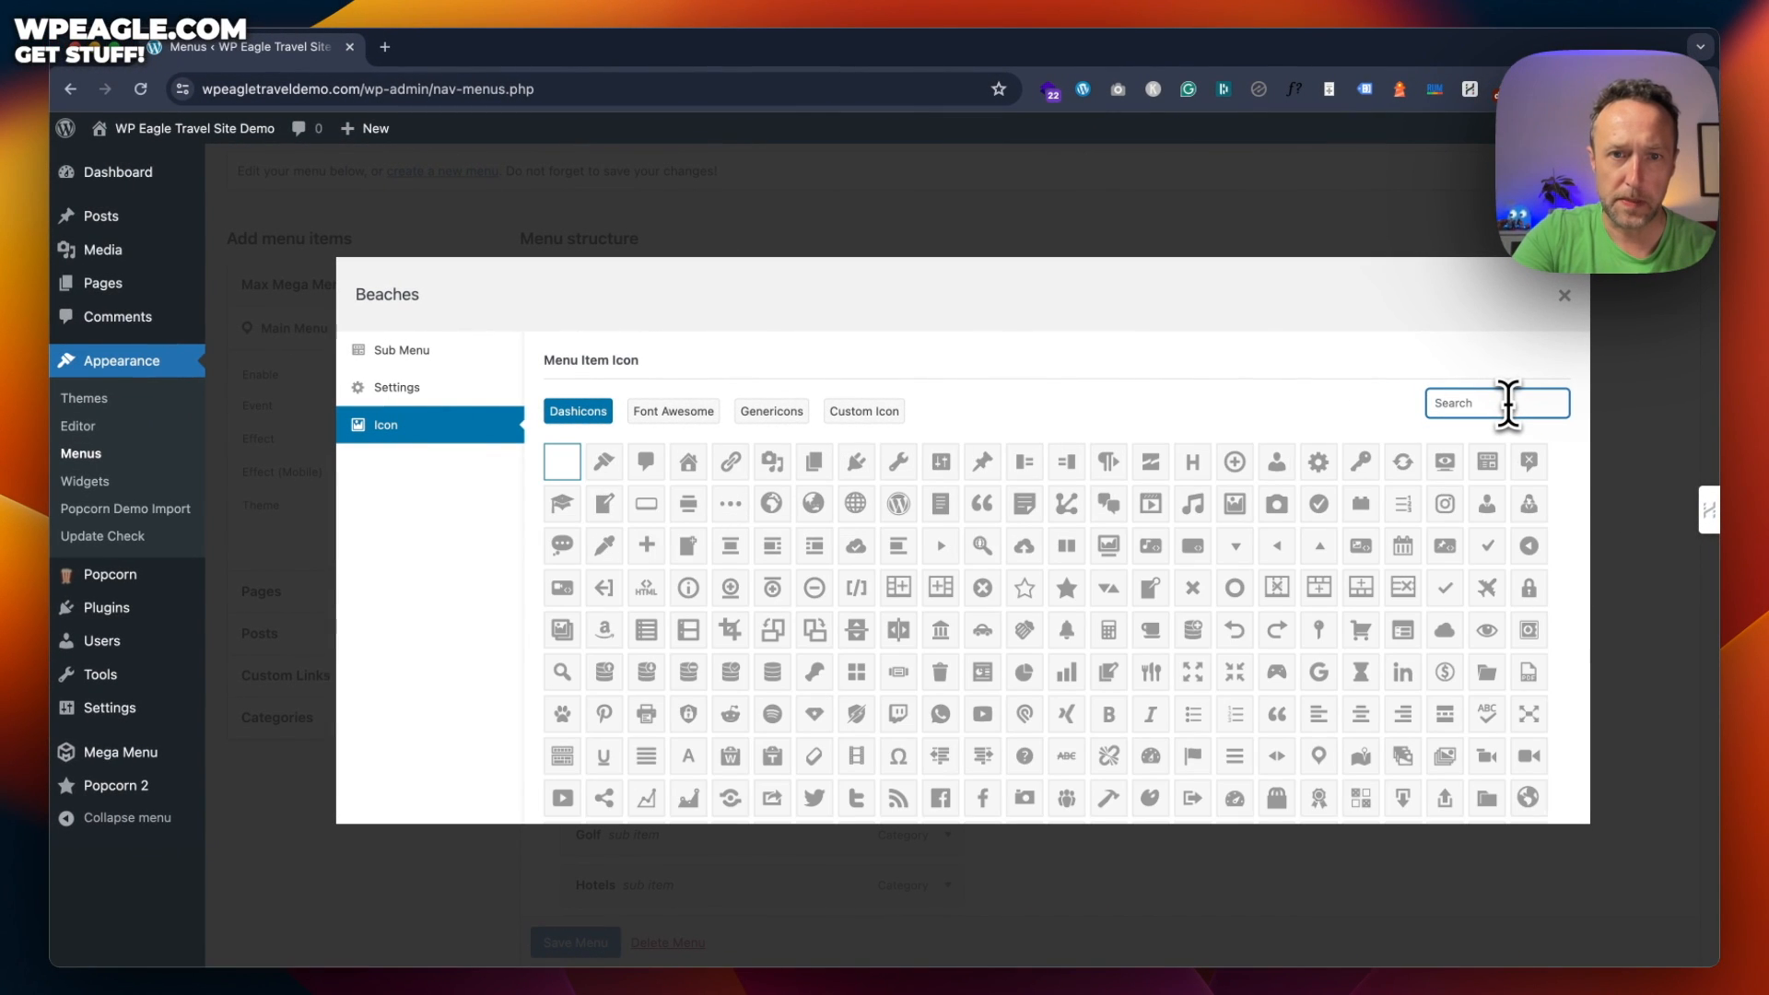
pyautogui.write('umb')
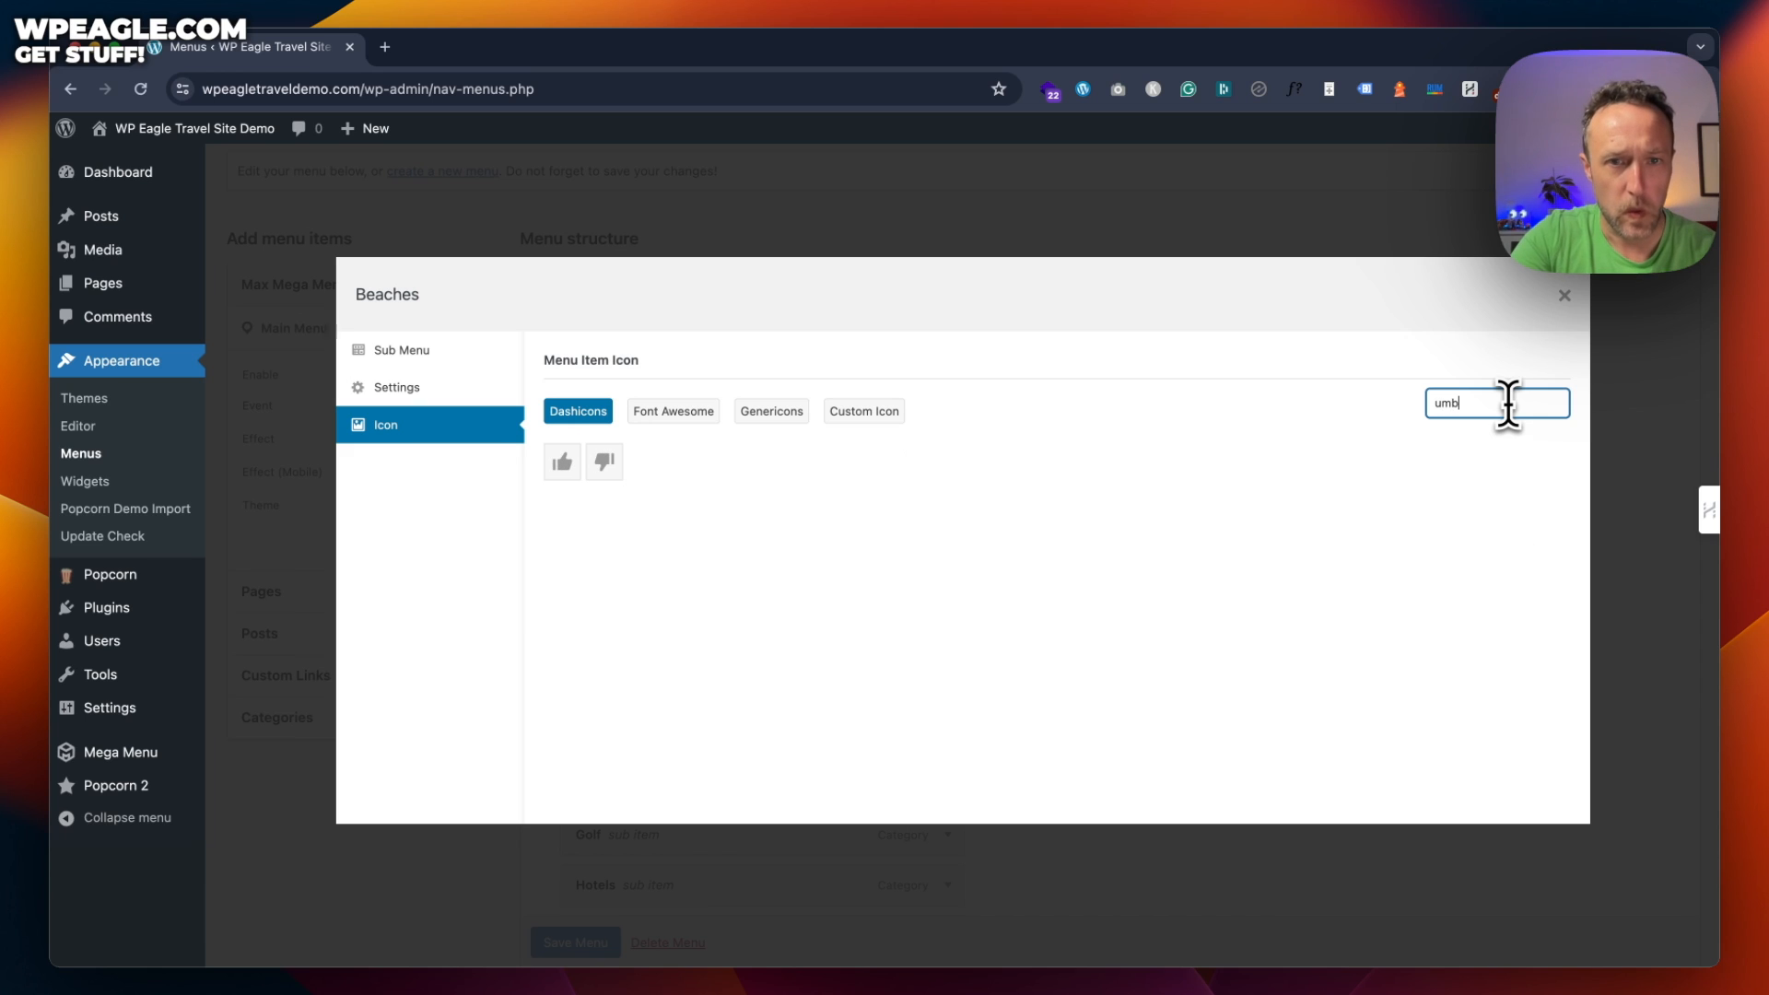
pyautogui.press('BackSpace')
pyautogui.press('BackSpace')
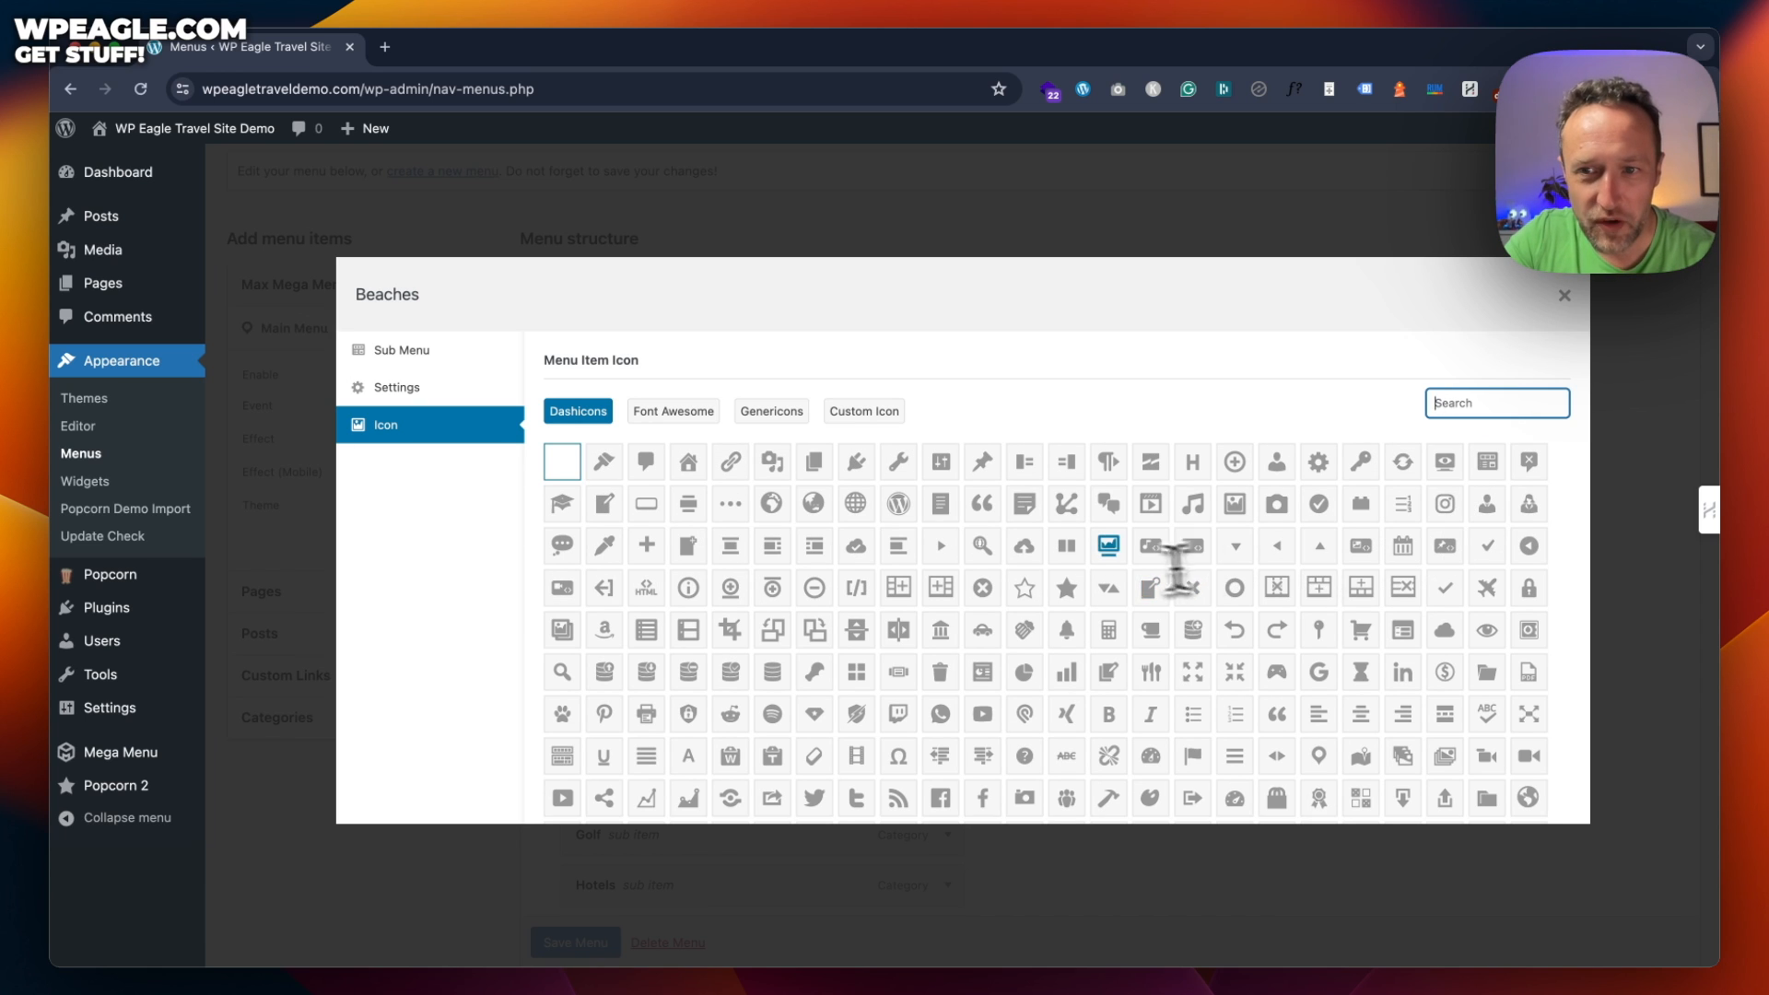
# Pick the palm tree icon from the Dashicons grid and close the Beaches settings
pyautogui.scroll(-5, 1119, 456)
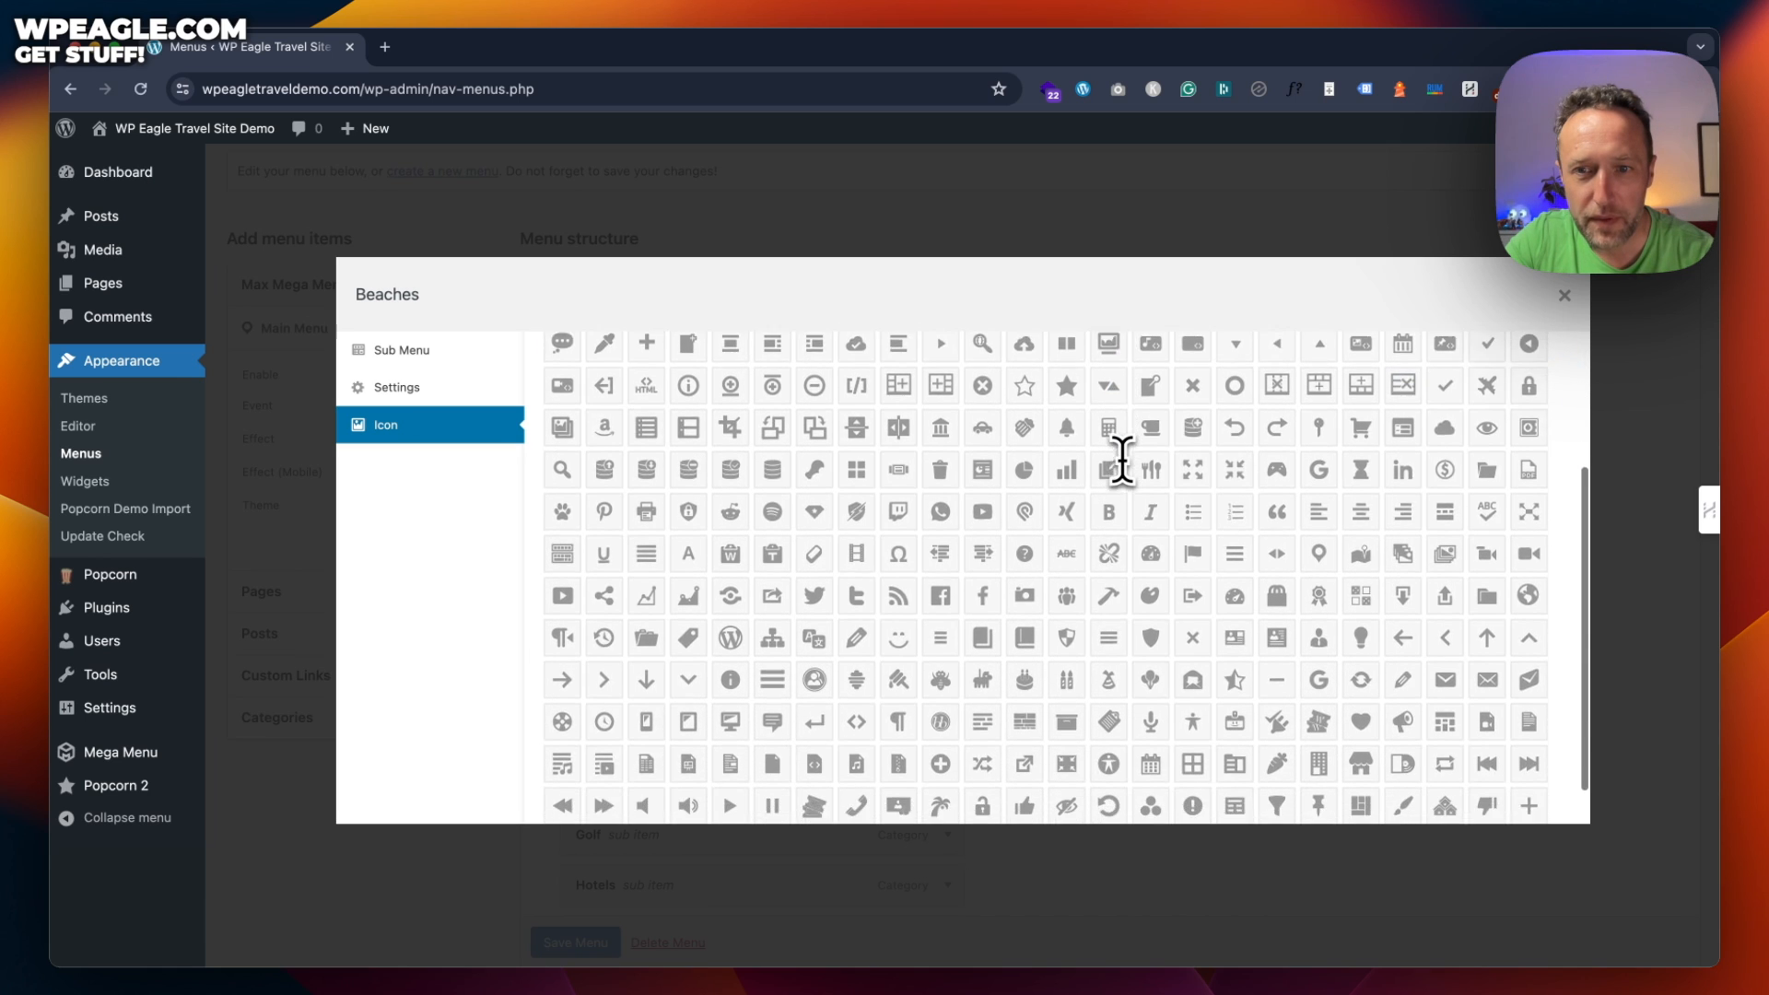
pyautogui.scroll(-1, 1121, 458)
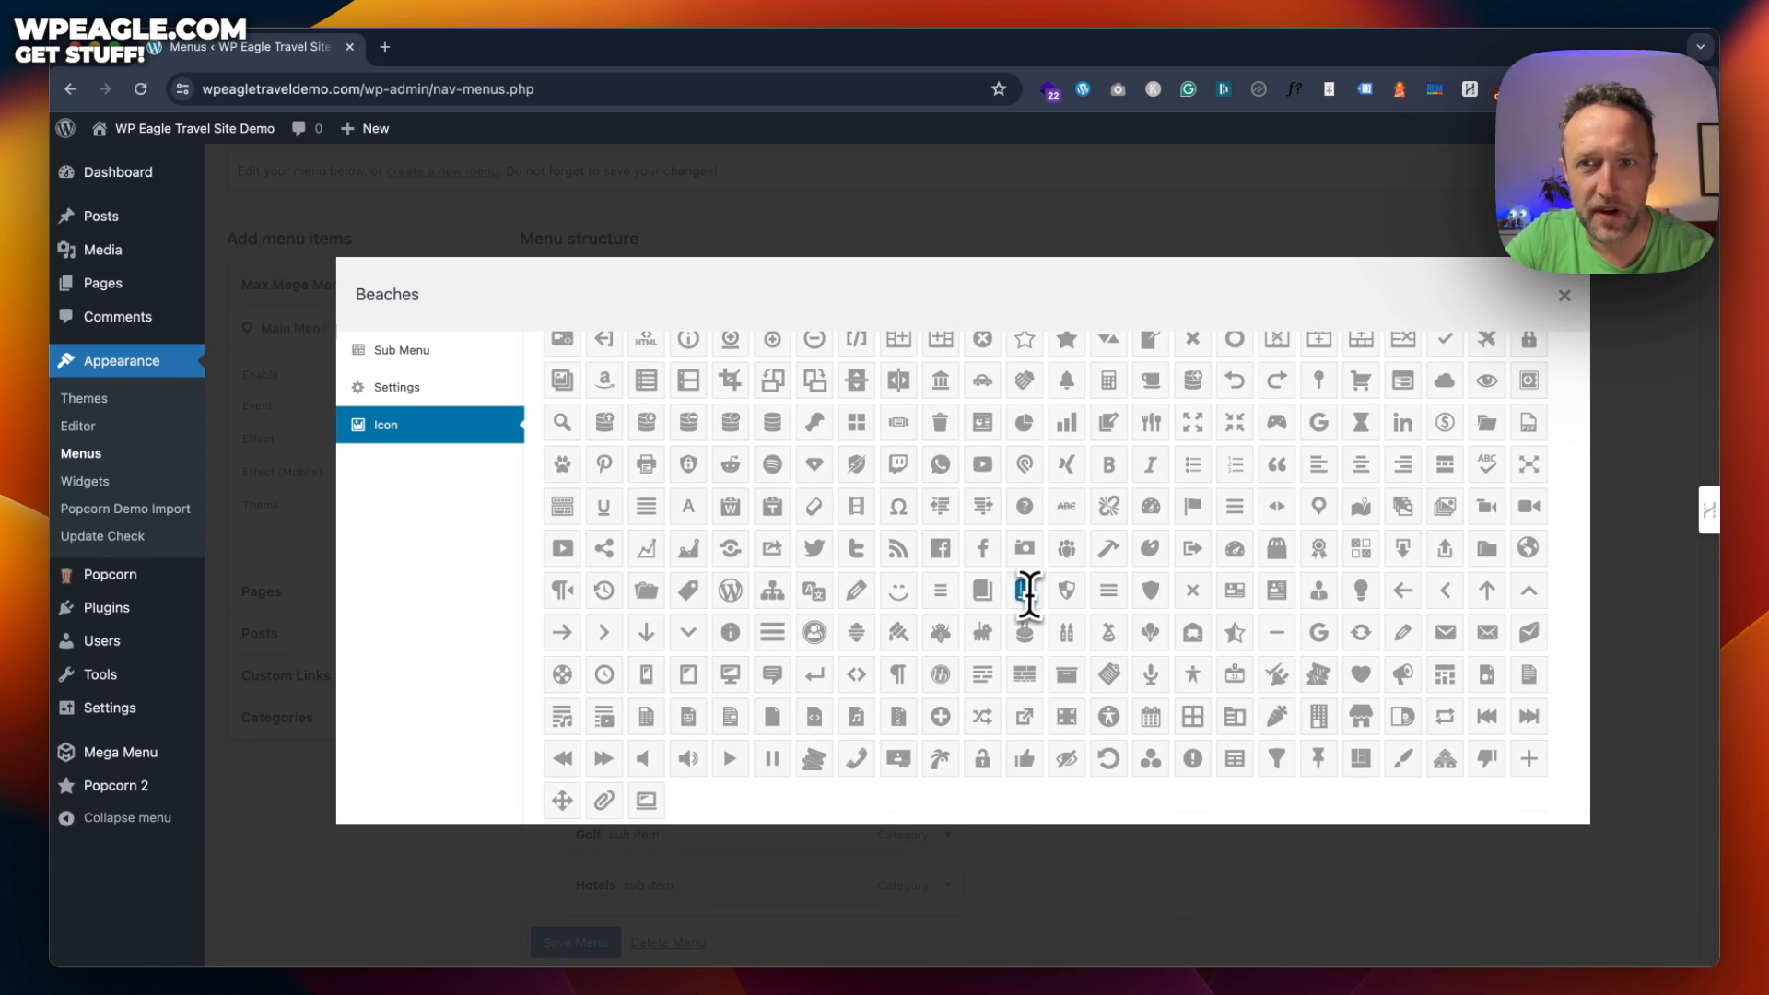
pyautogui.scroll(2, 1132, 598)
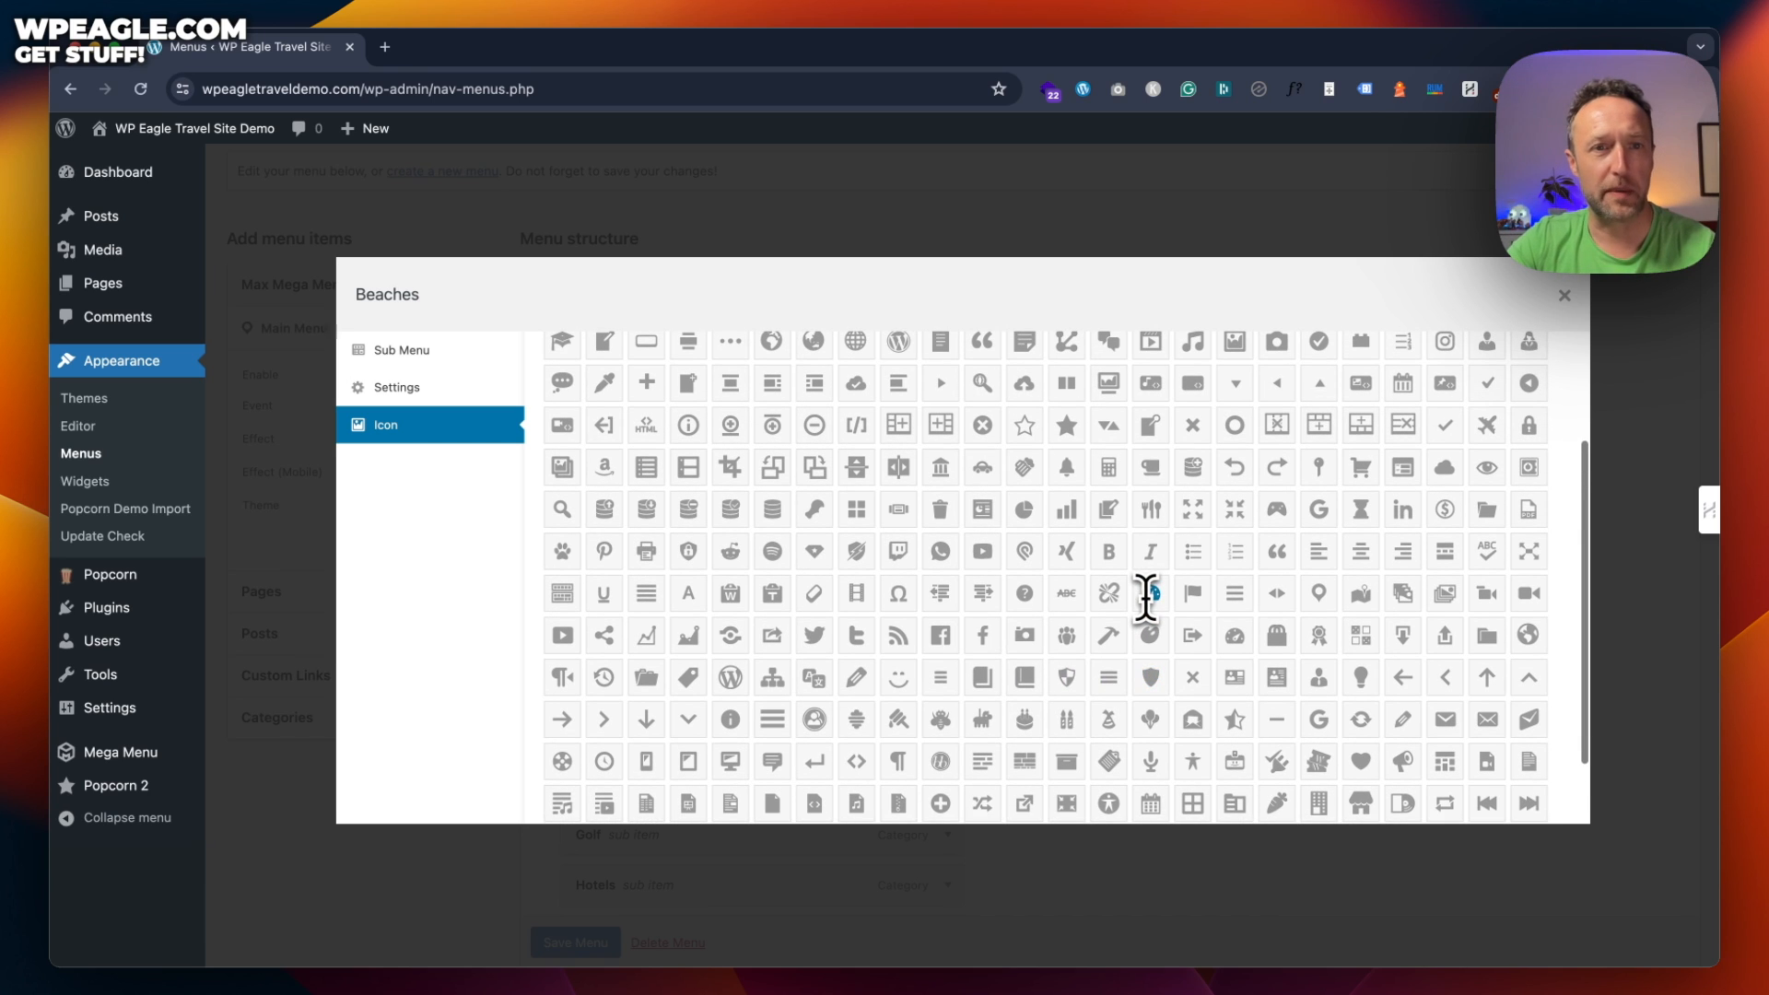
pyautogui.scroll(1, 1145, 599)
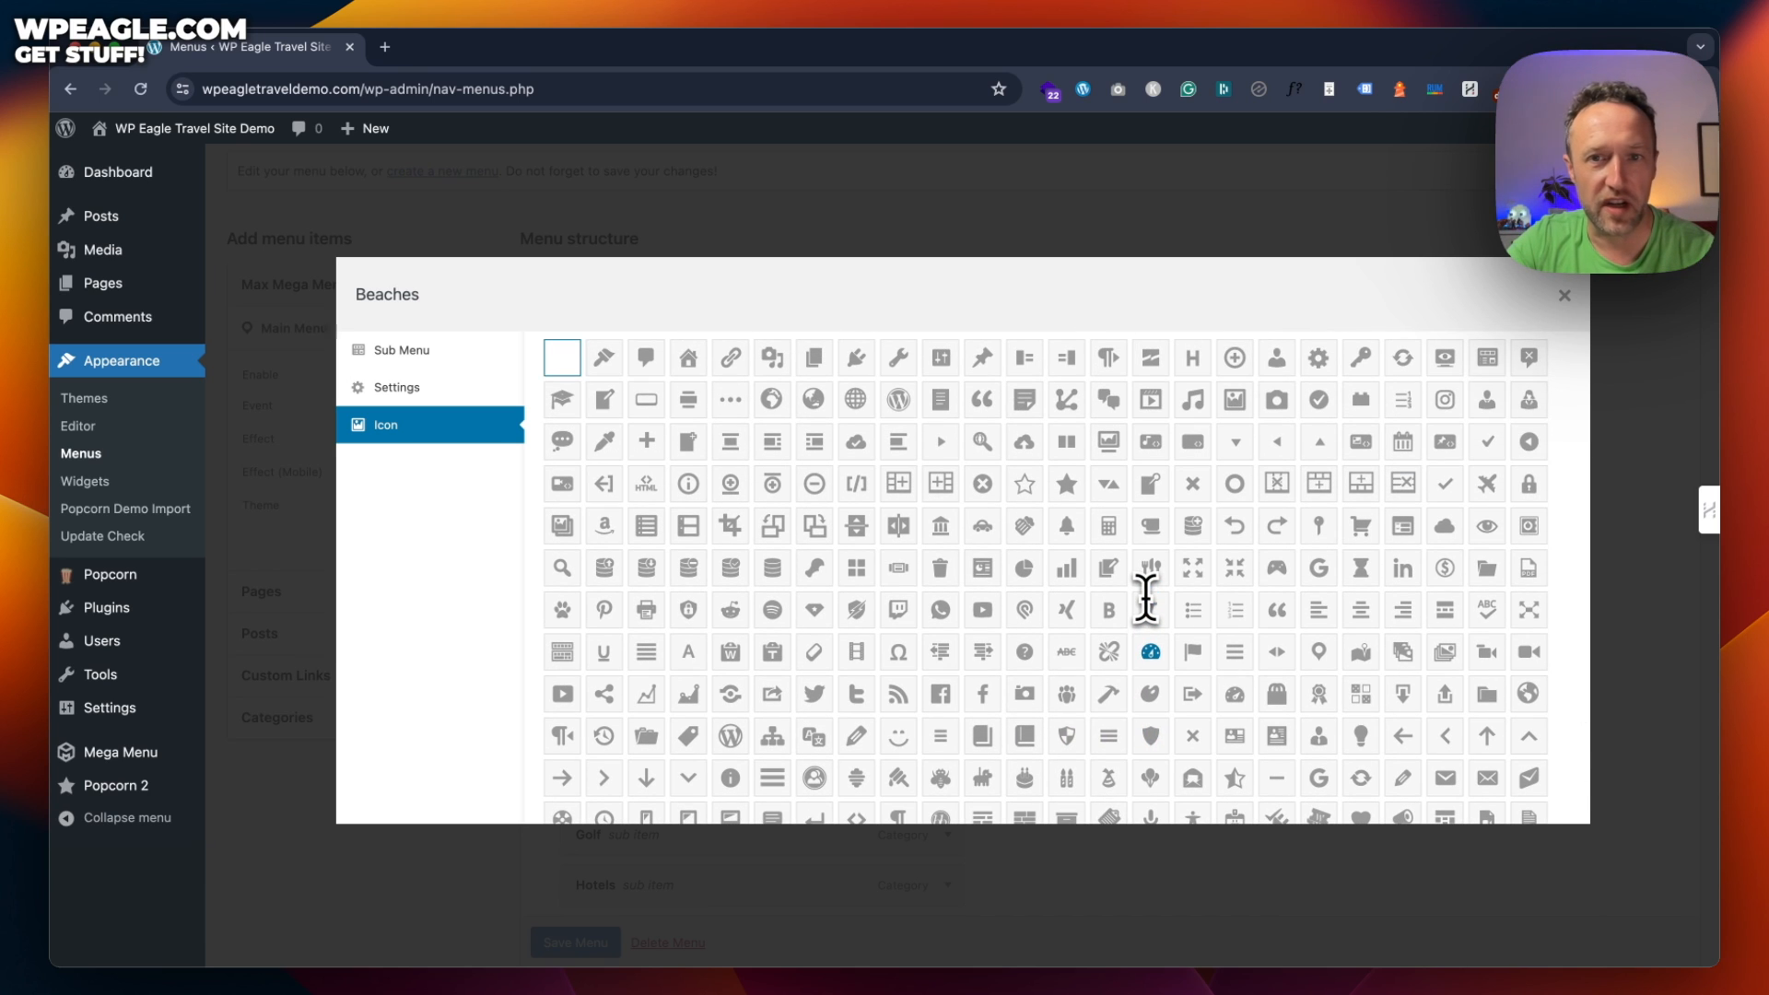
pyautogui.scroll(-1, 1146, 598)
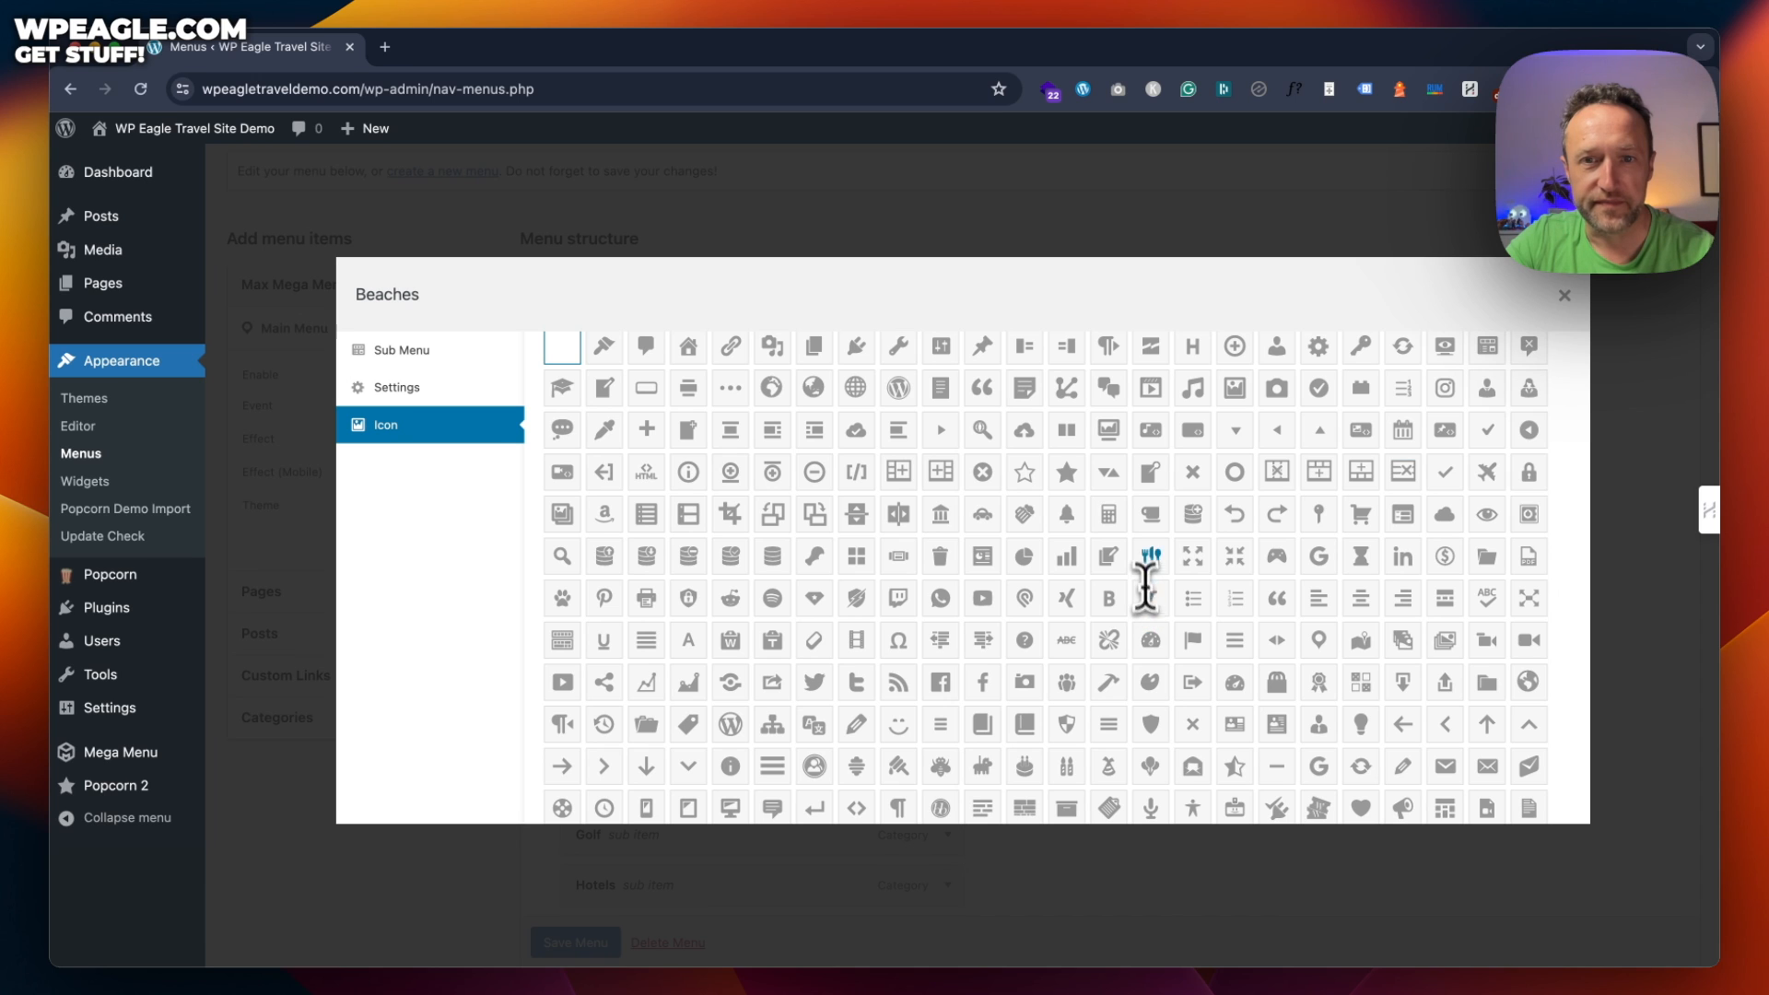
pyautogui.scroll(-3, 1119, 498)
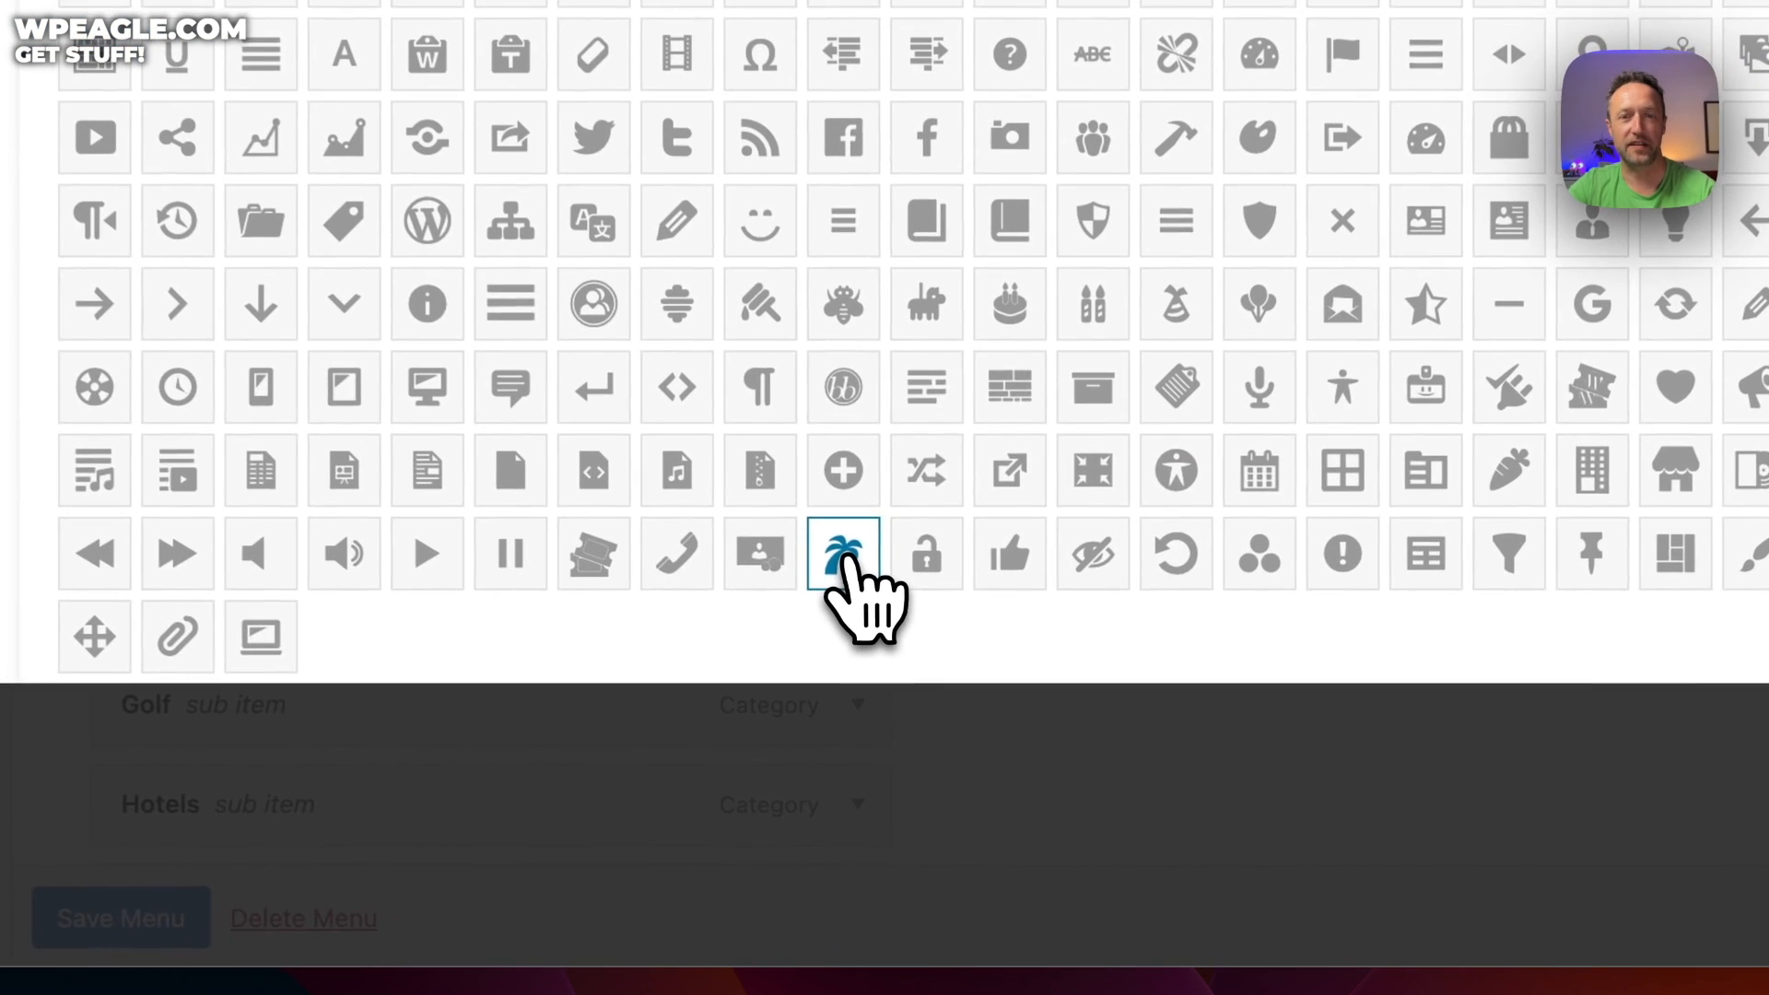
pyautogui.click(941, 760)
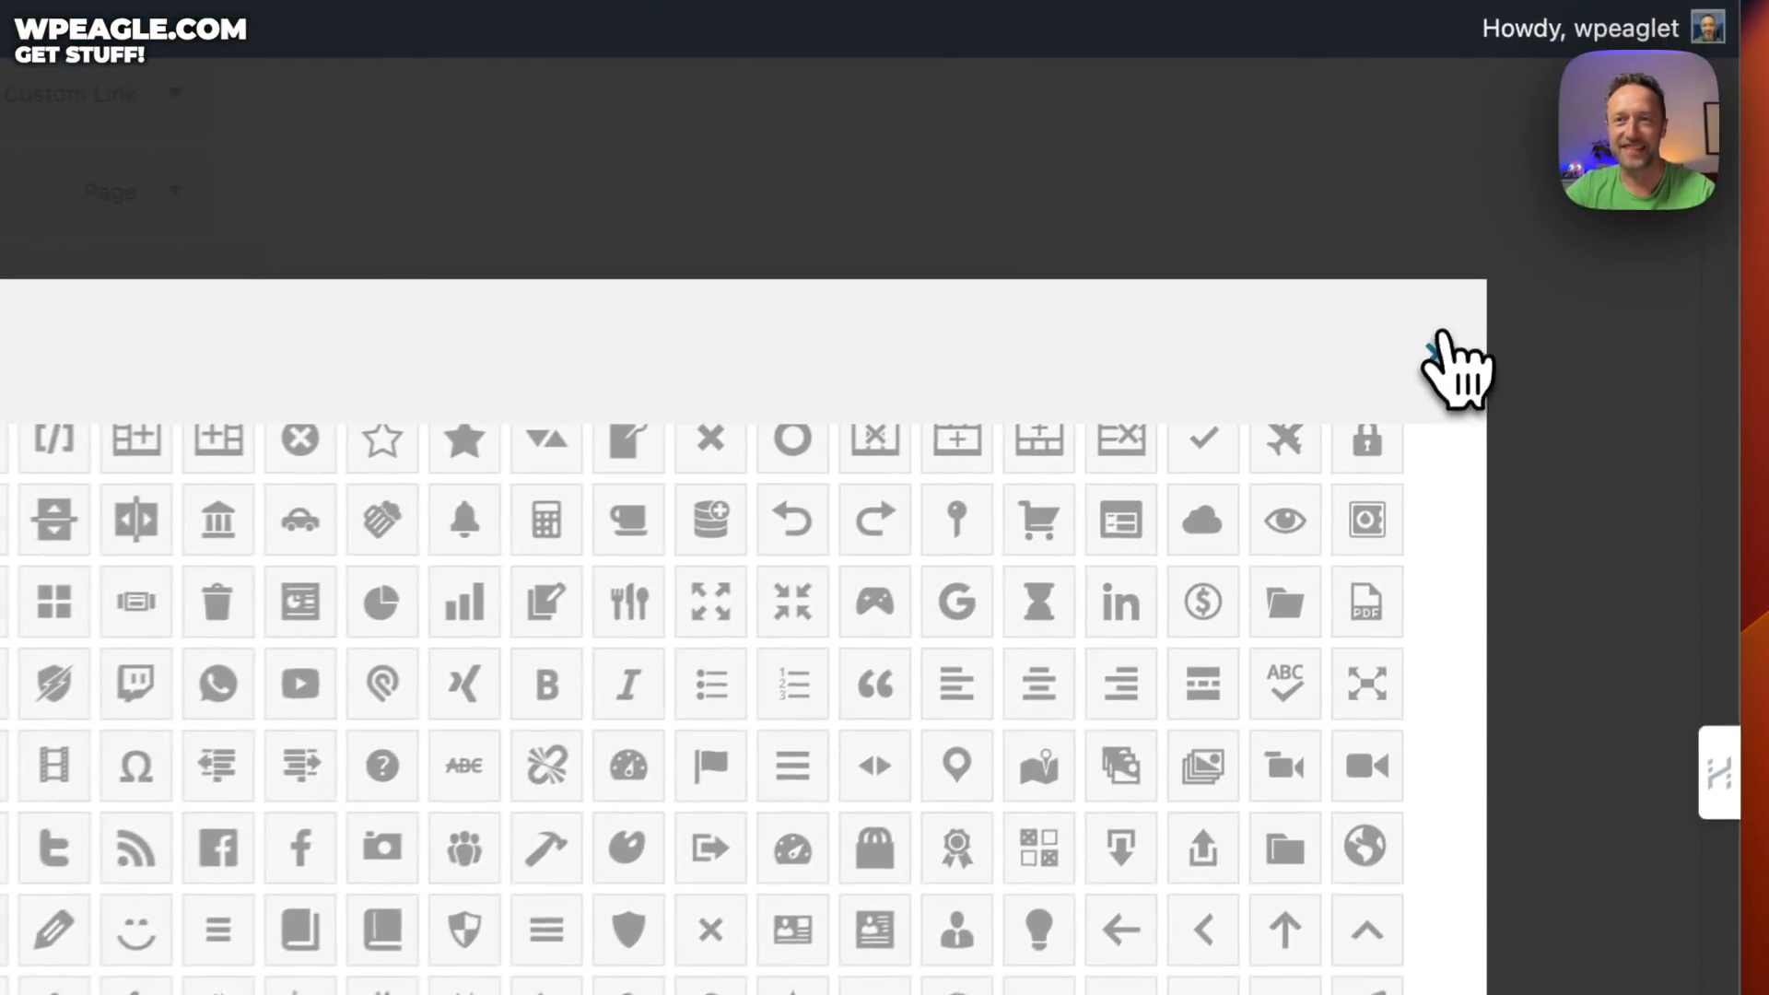
pyautogui.click(1564, 295)
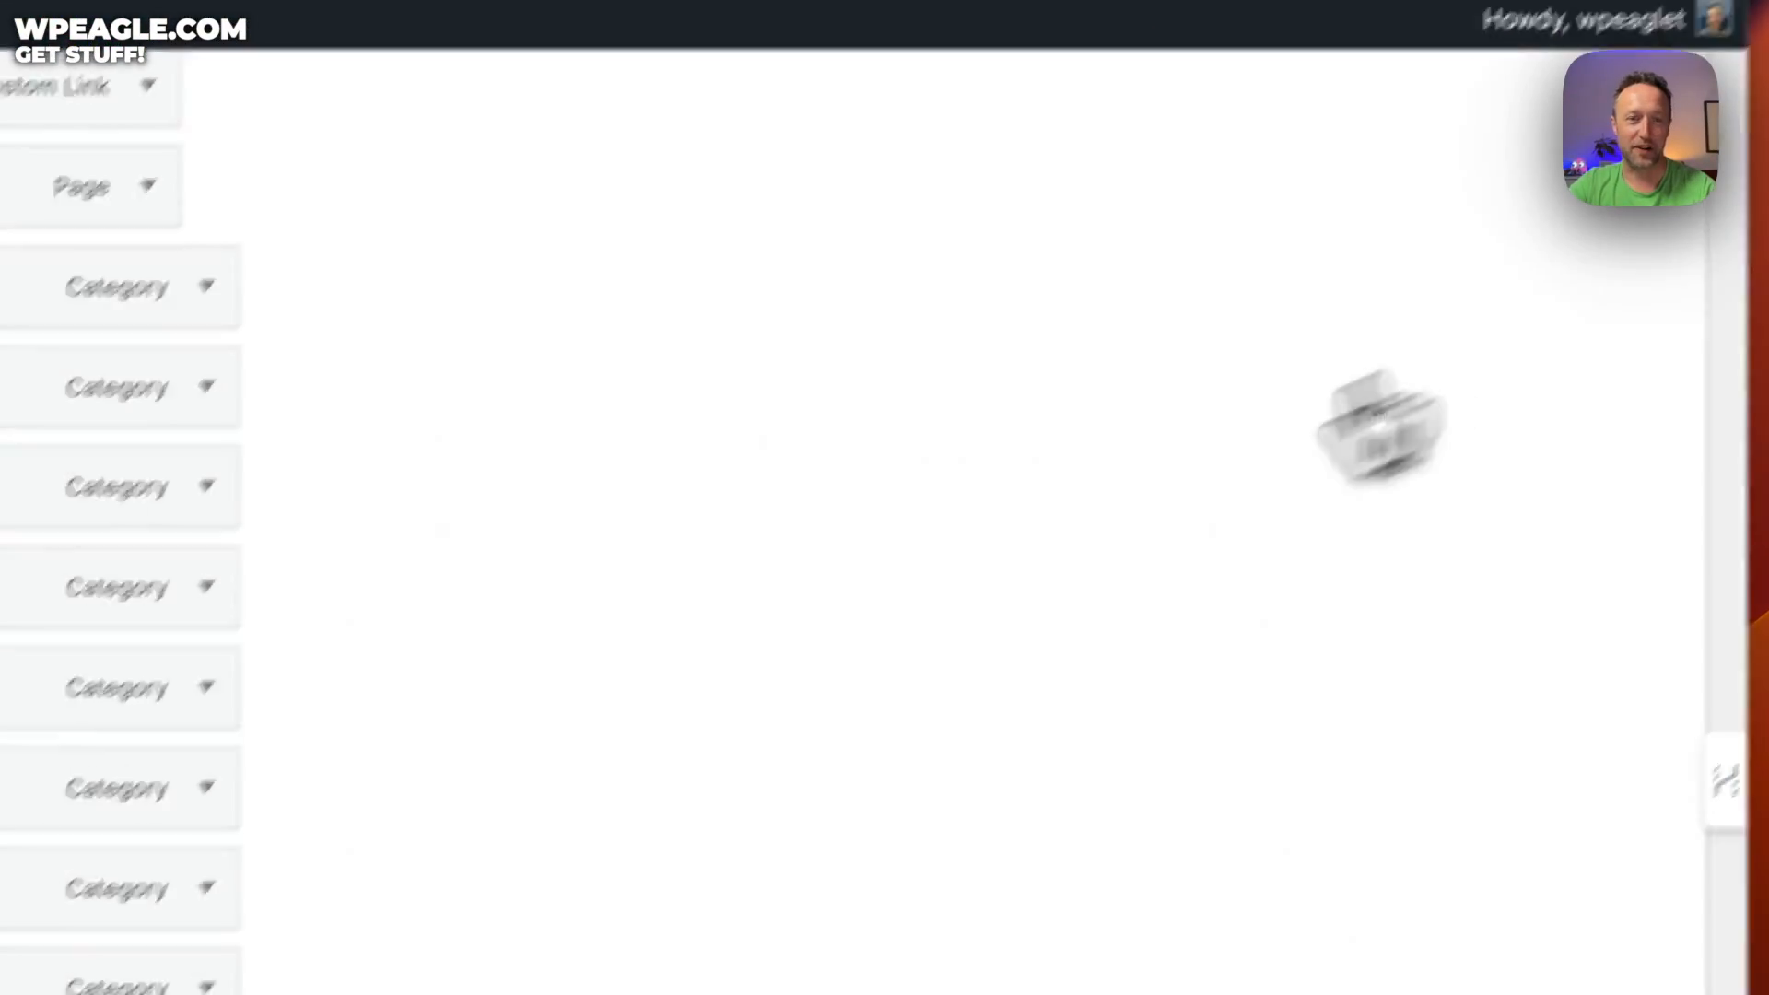
# Save the menu, load the site homepage, and check Beaches with its palm-tree icon under Locations
pyautogui.click(727, 935)
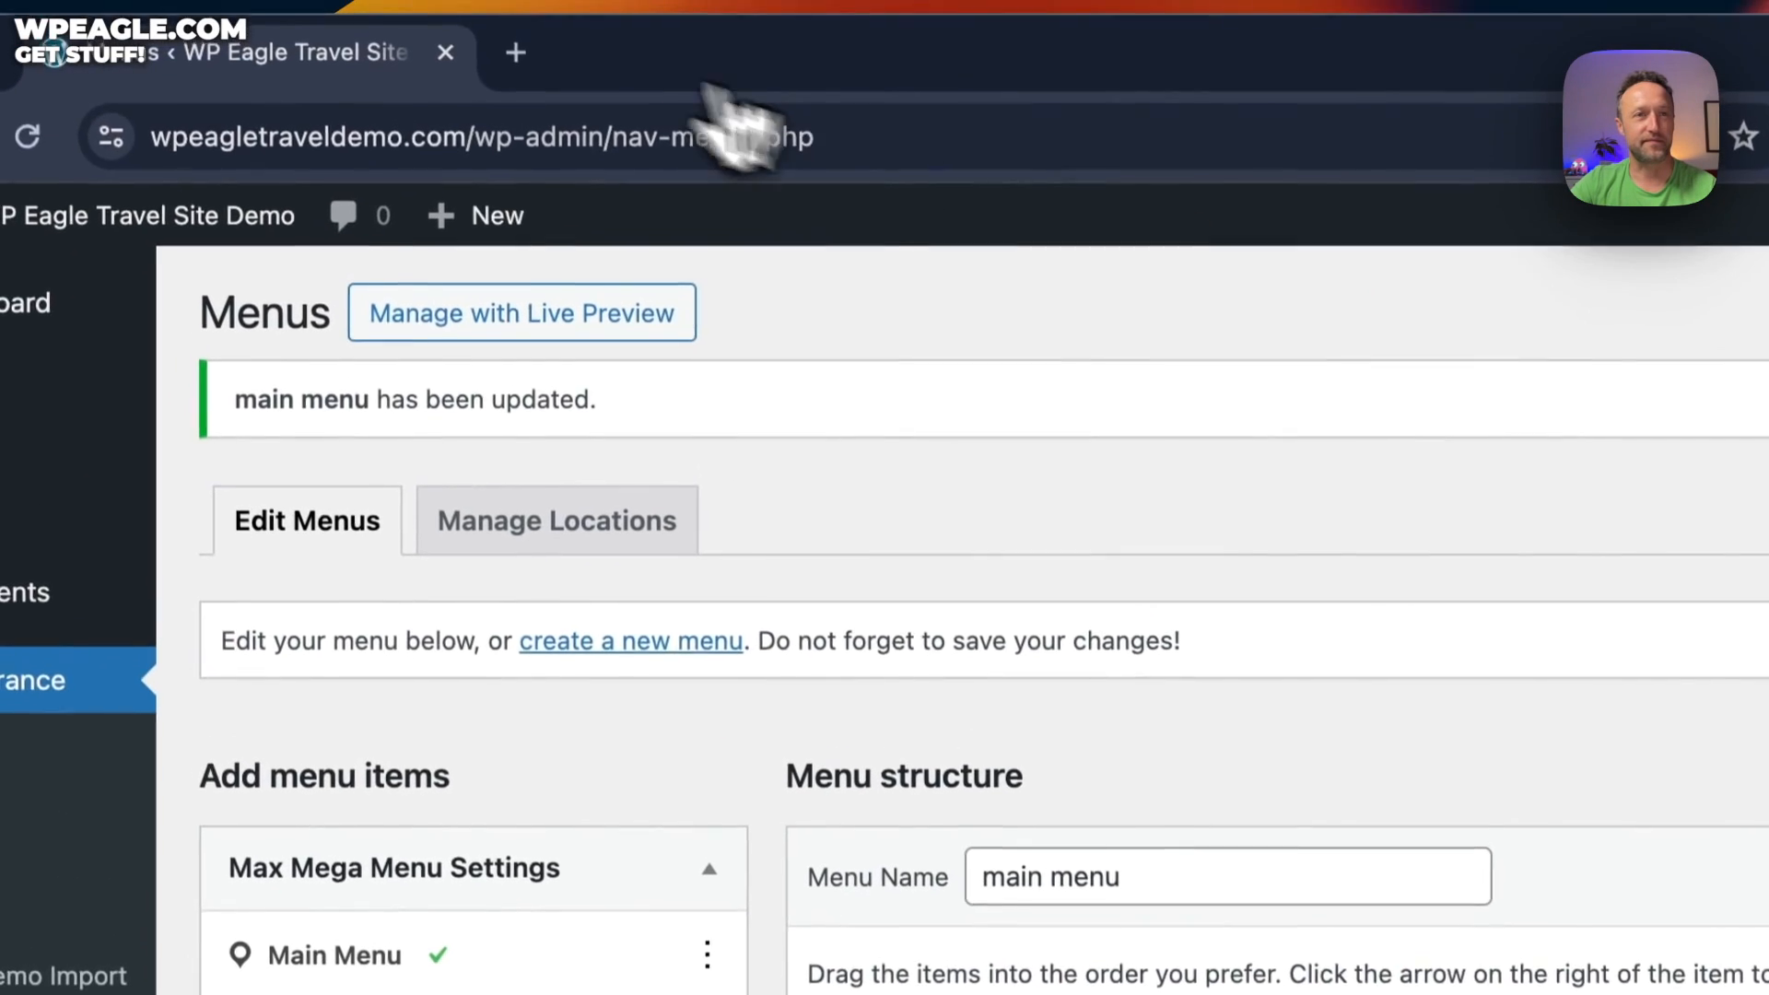
pyautogui.moveTo(486, 136); pyautogui.dragTo(1131, 160)
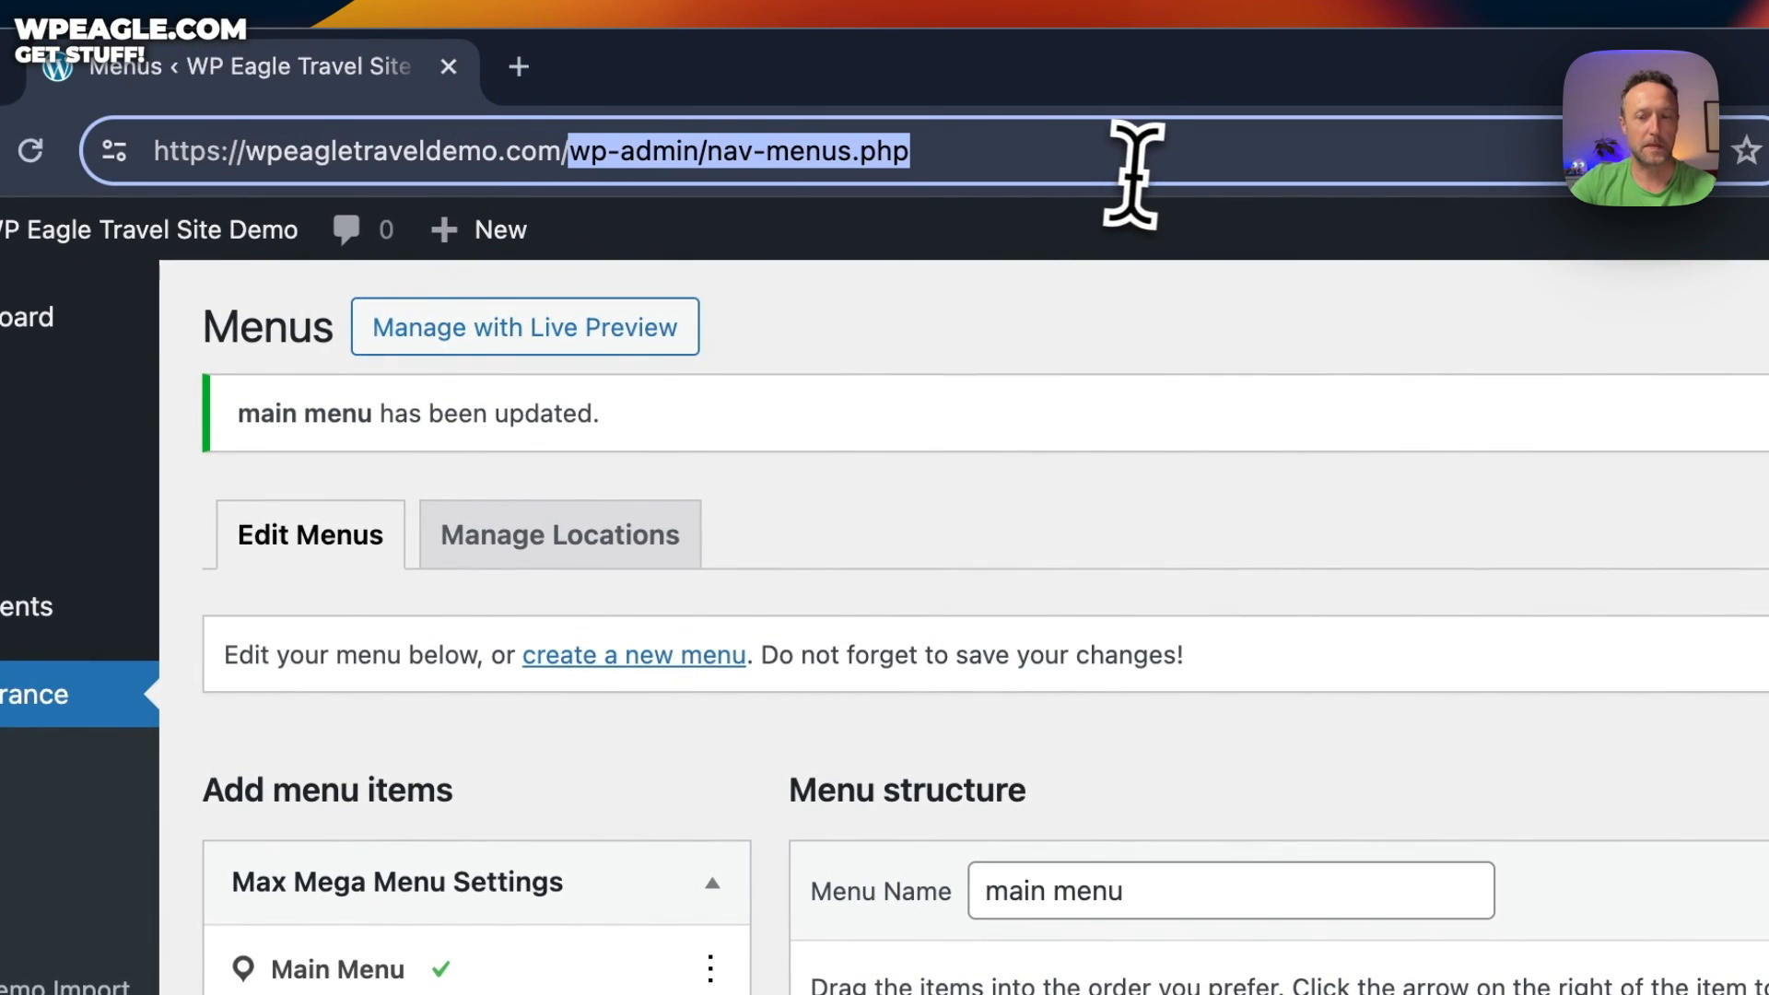
pyautogui.press('BackSpace')
pyautogui.press('Return')
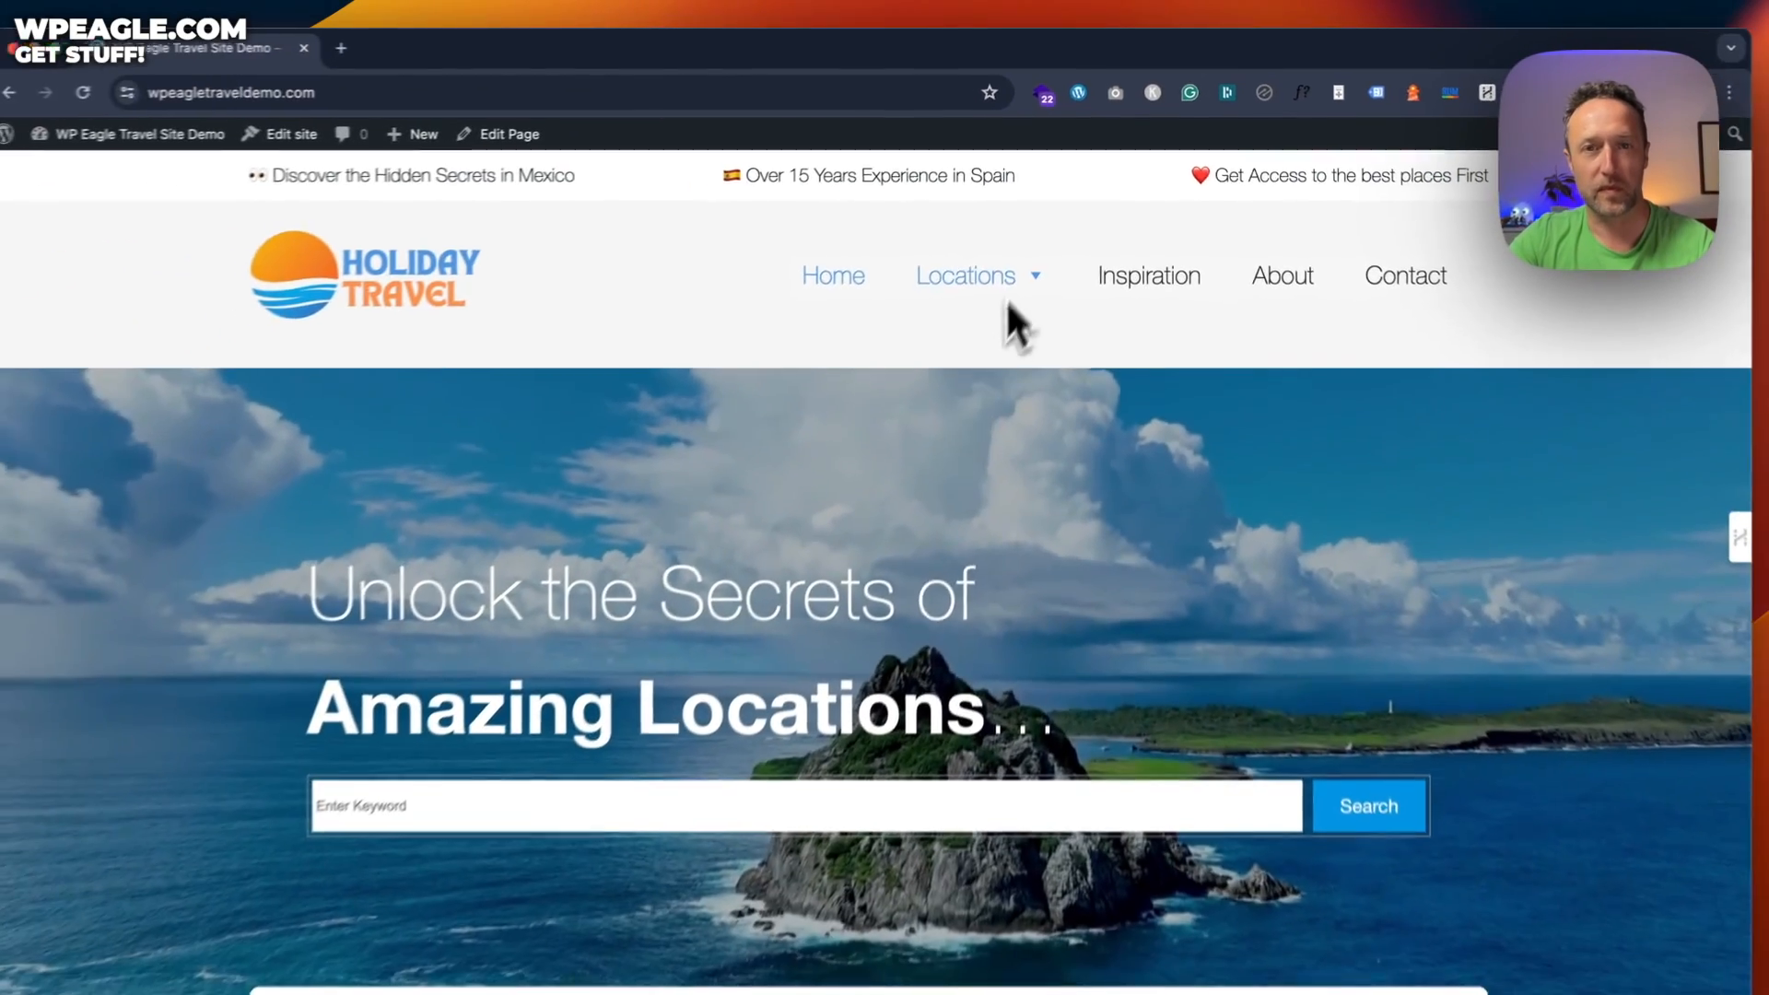
pyautogui.moveTo(968, 405)
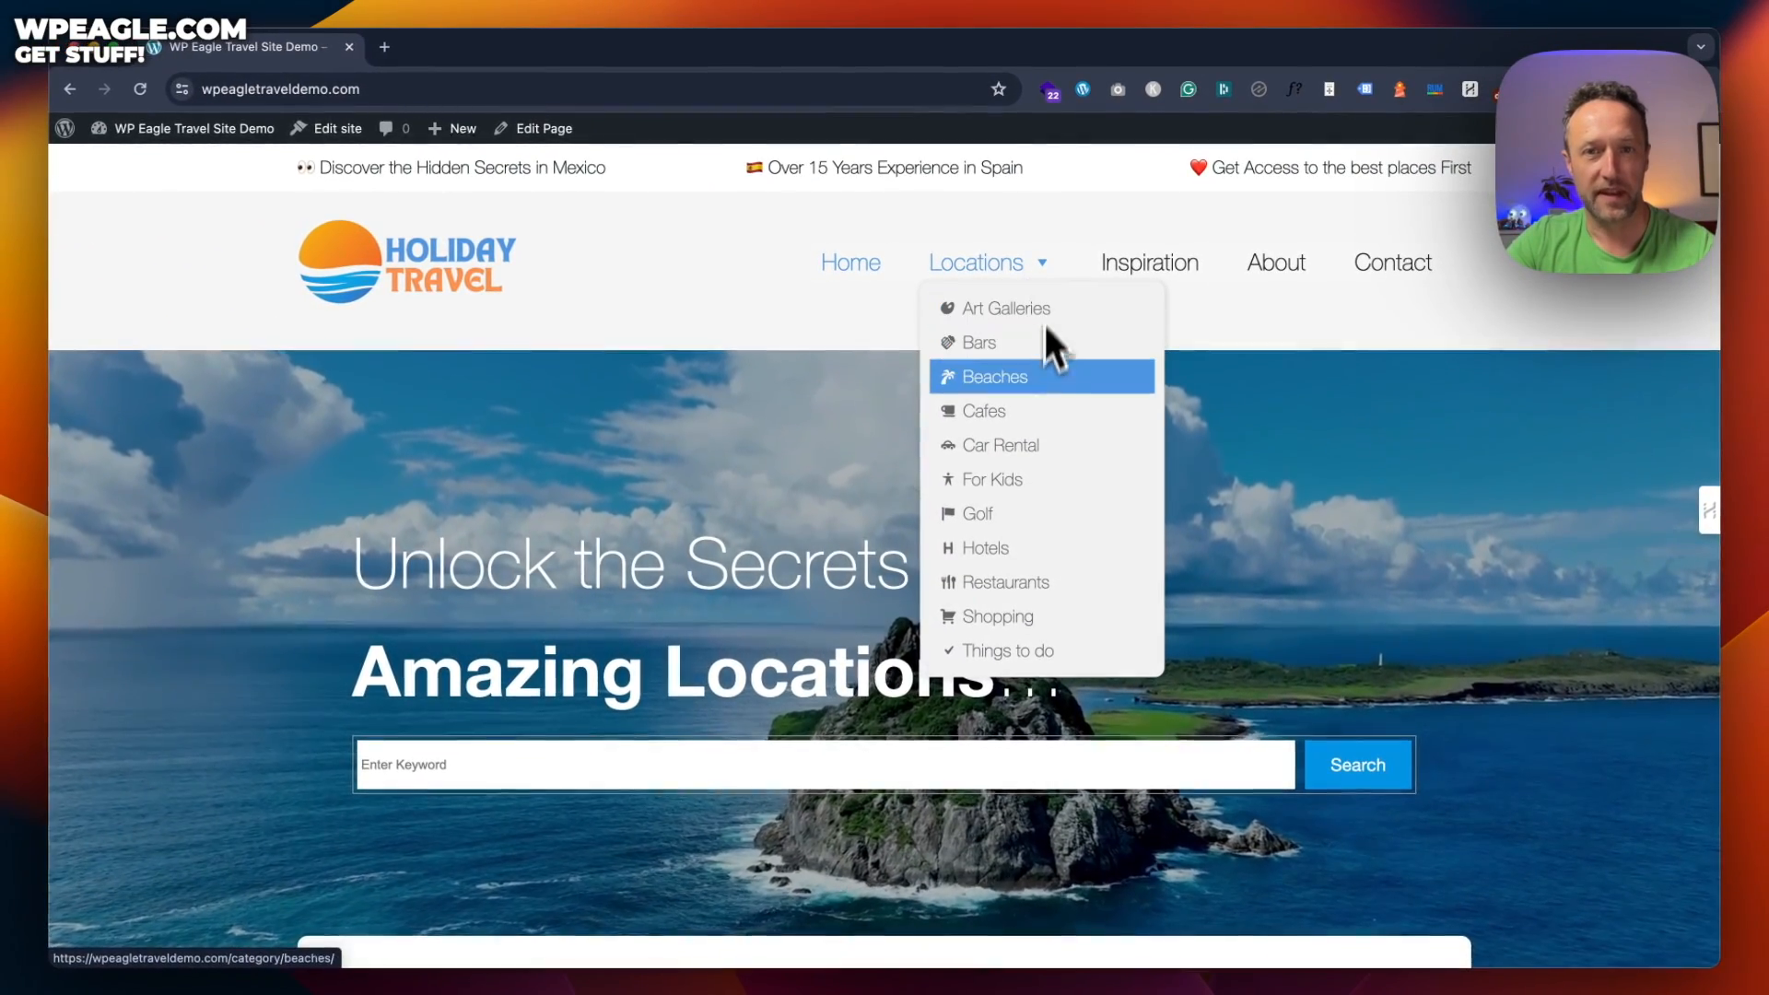